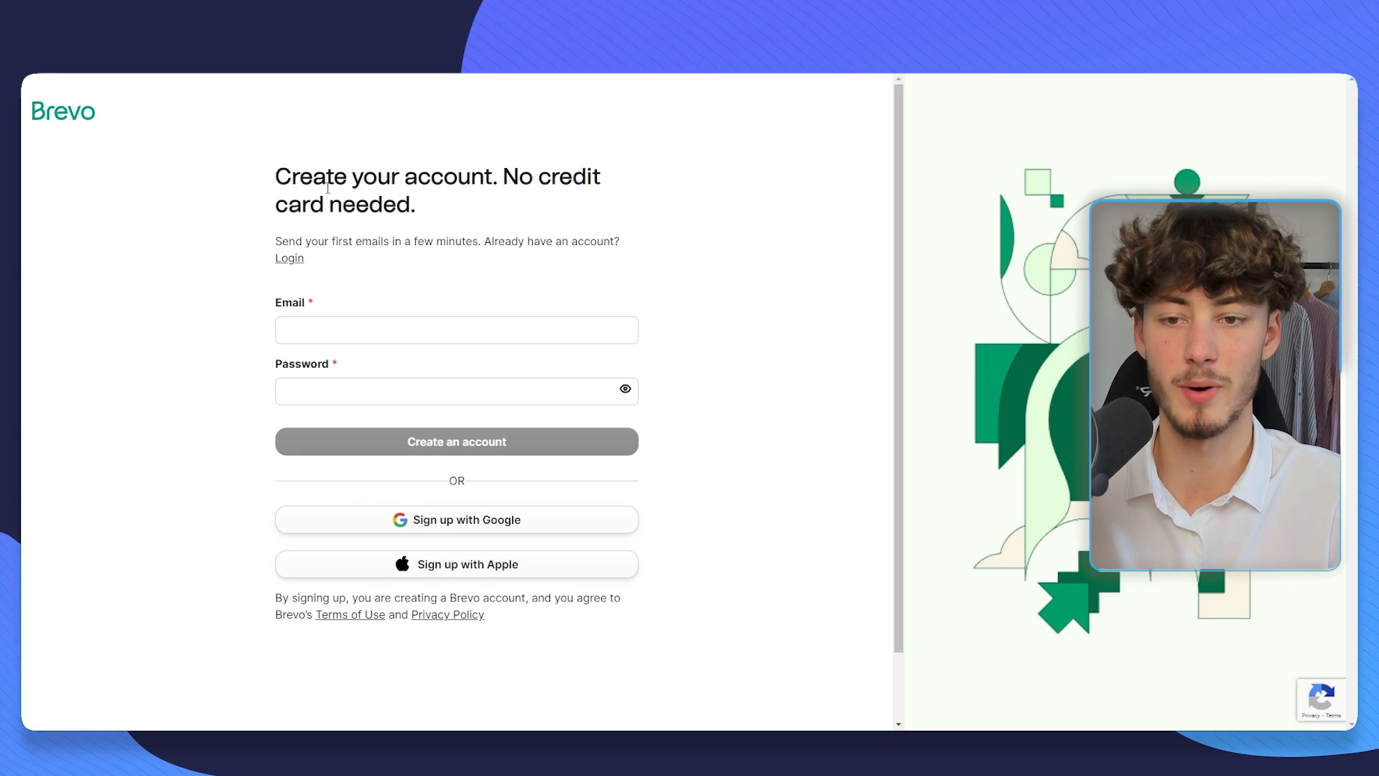
Sign up for Brevo using the chosen Google account
drag(316, 302, 275, 302)
click(340, 306)
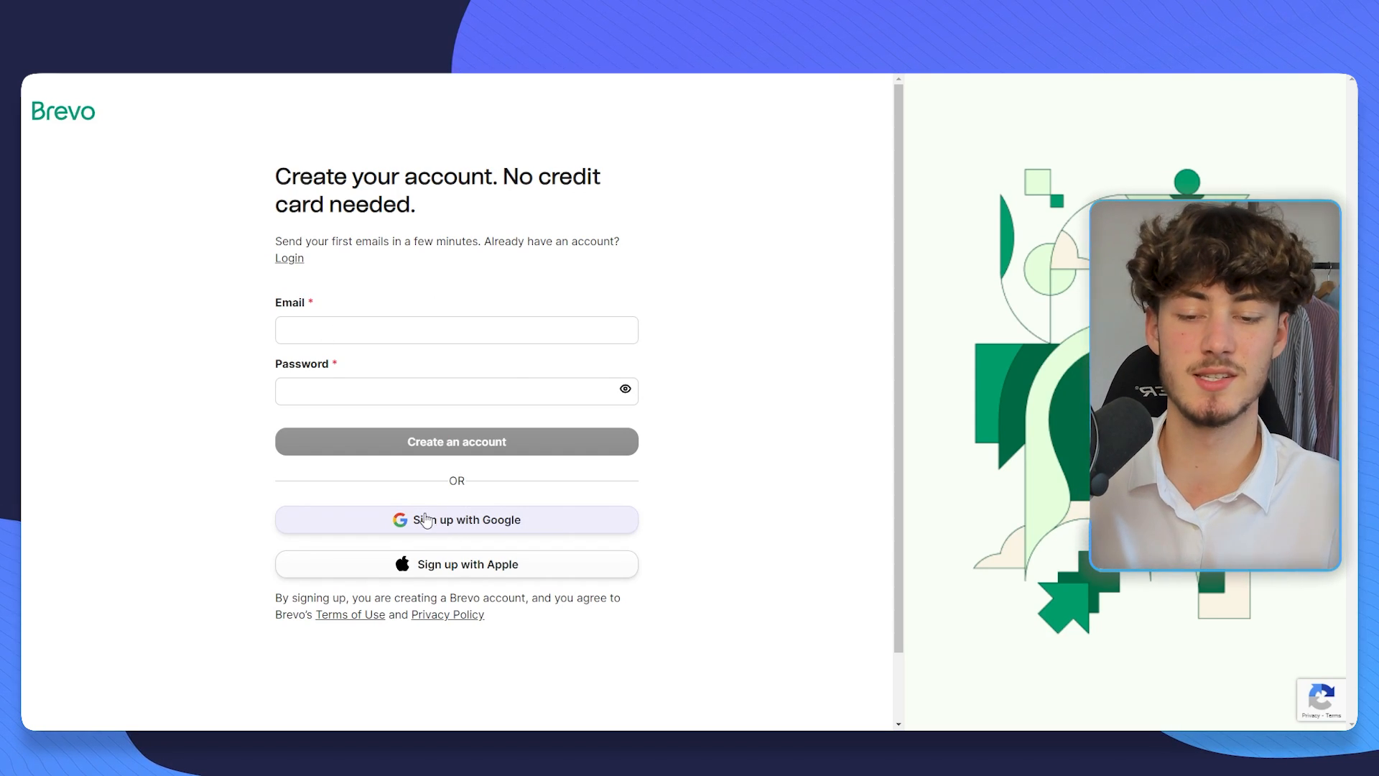
click(456, 525)
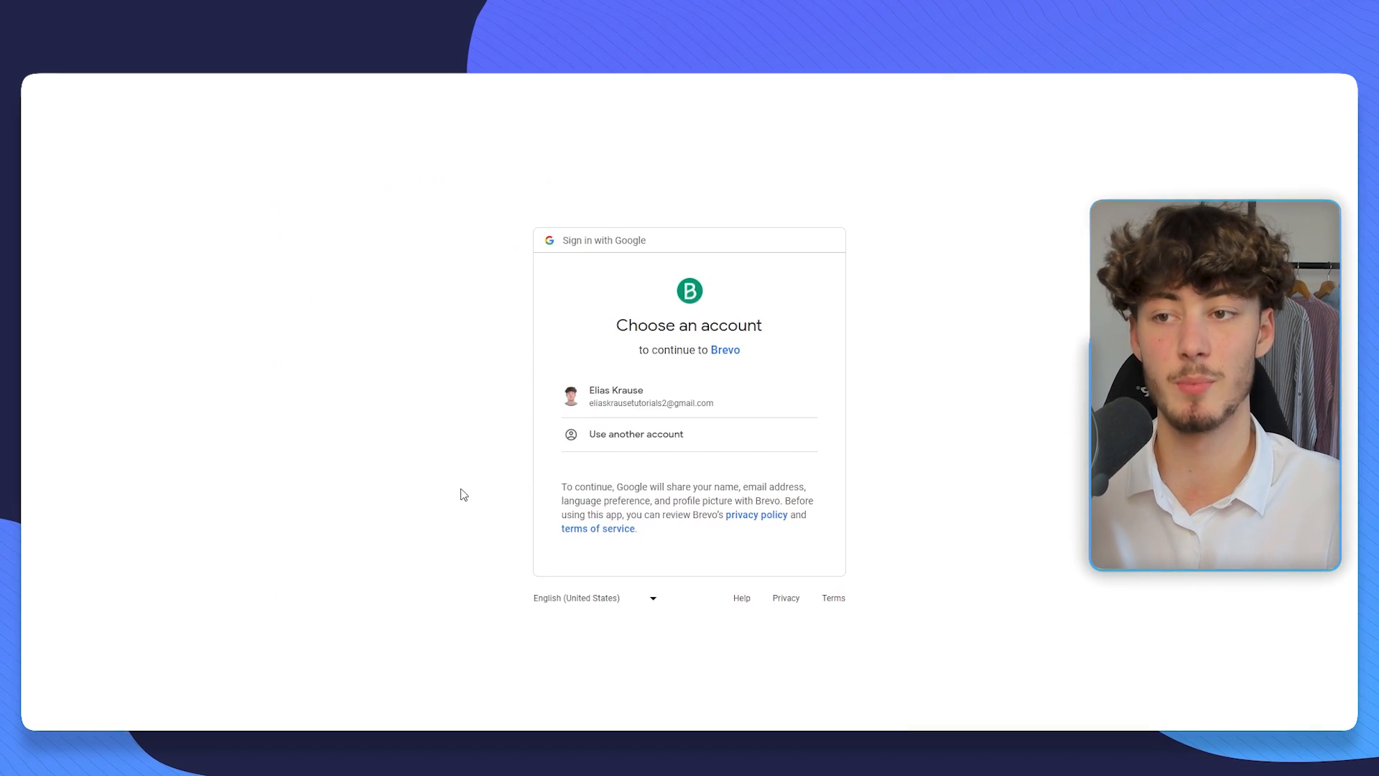
click(637, 391)
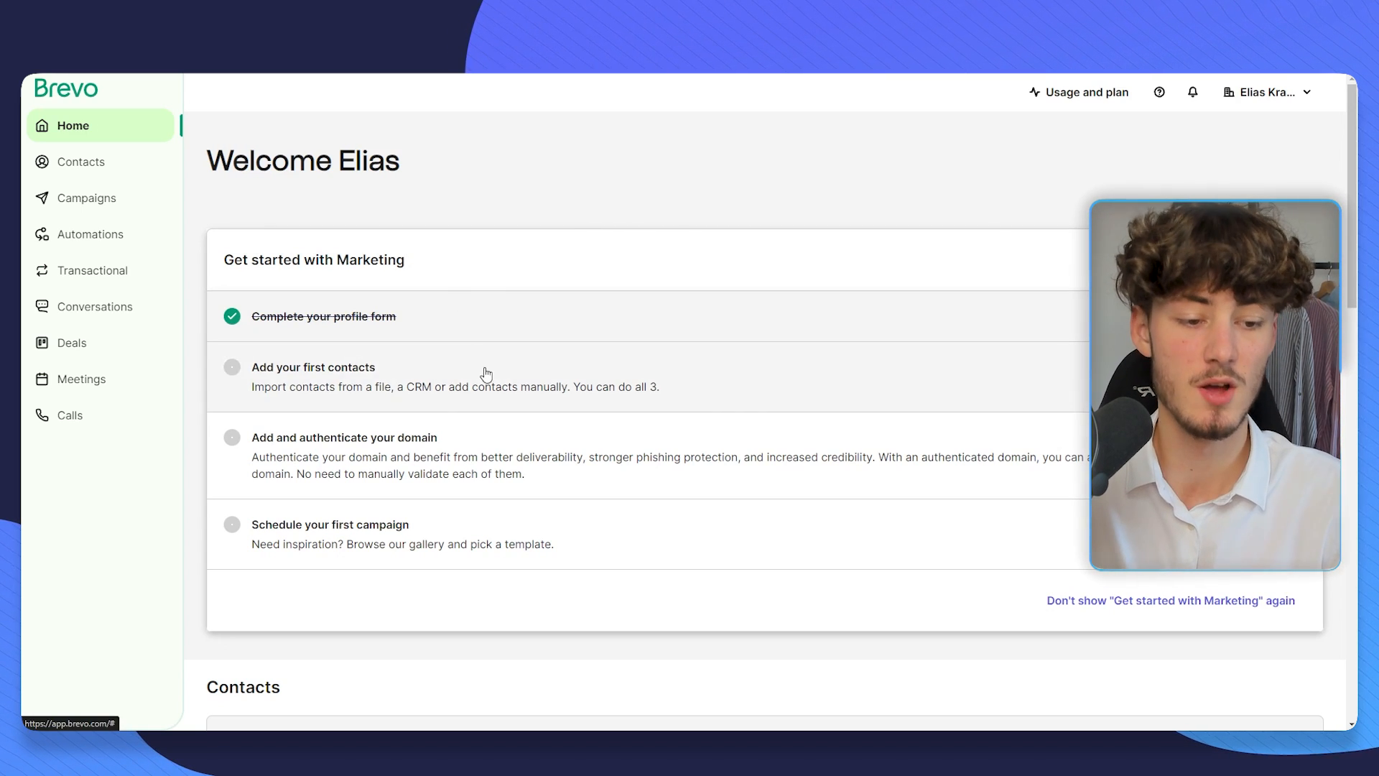
Hide the Get started with Marketing checklist for good
scroll(489, 400, down, 4)
scroll(1006, 438, up, 4)
click(1088, 602)
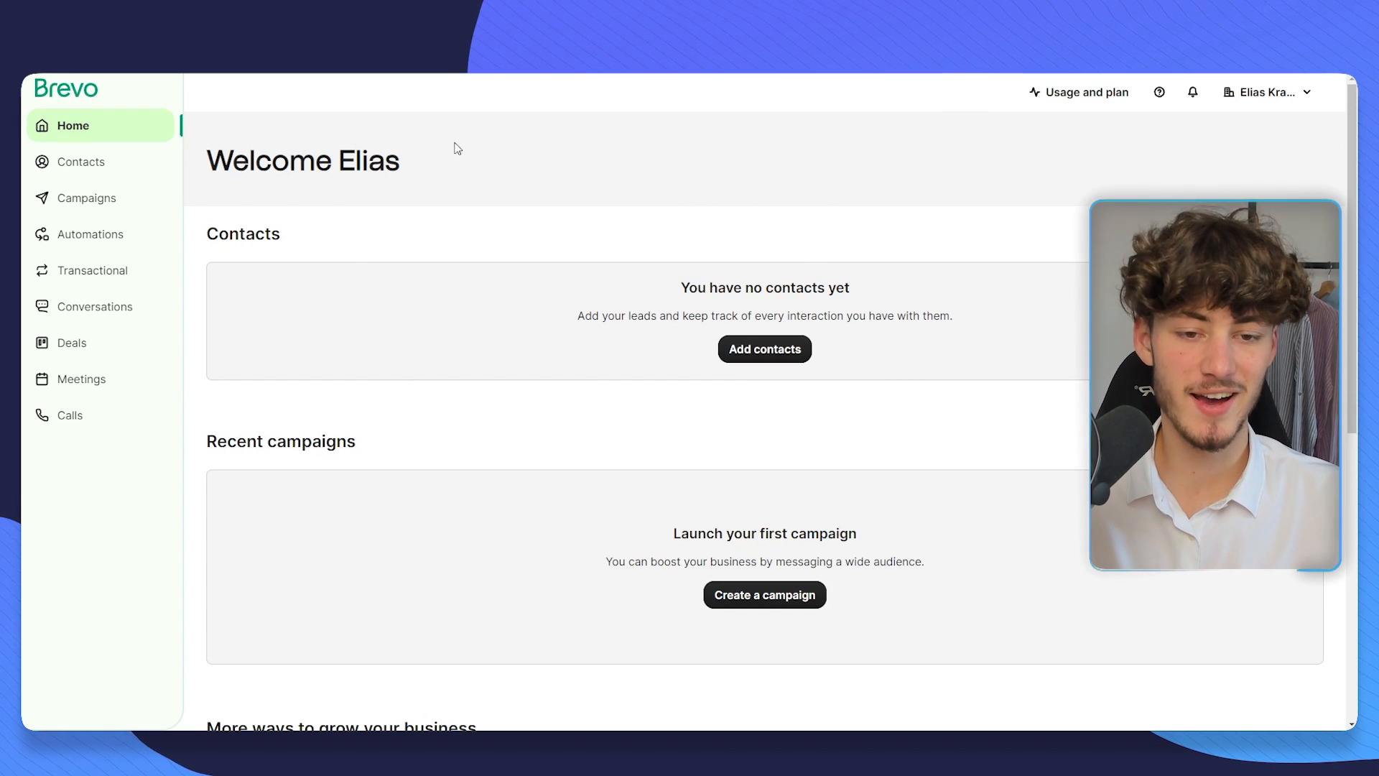
Glance at the account menu, then go to the Contacts database
click(1266, 102)
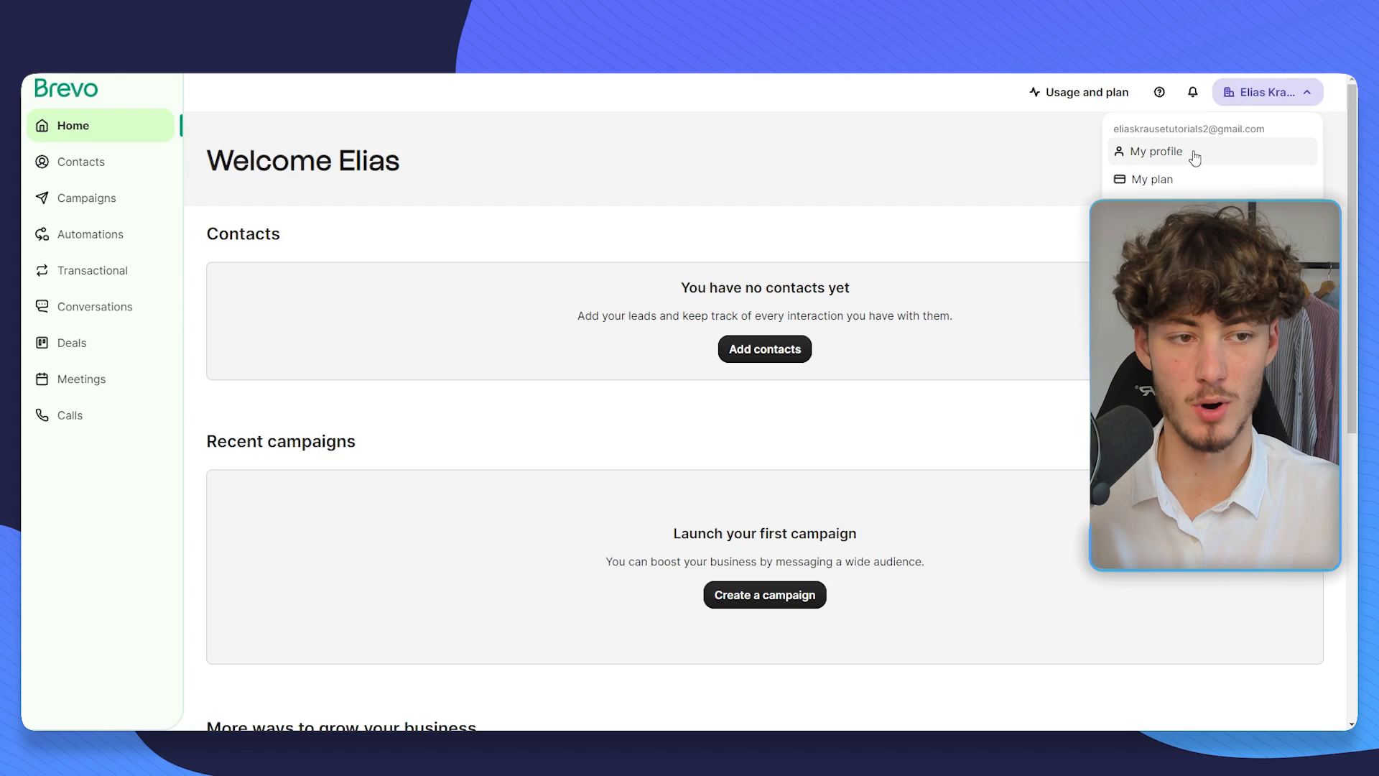
click(711, 159)
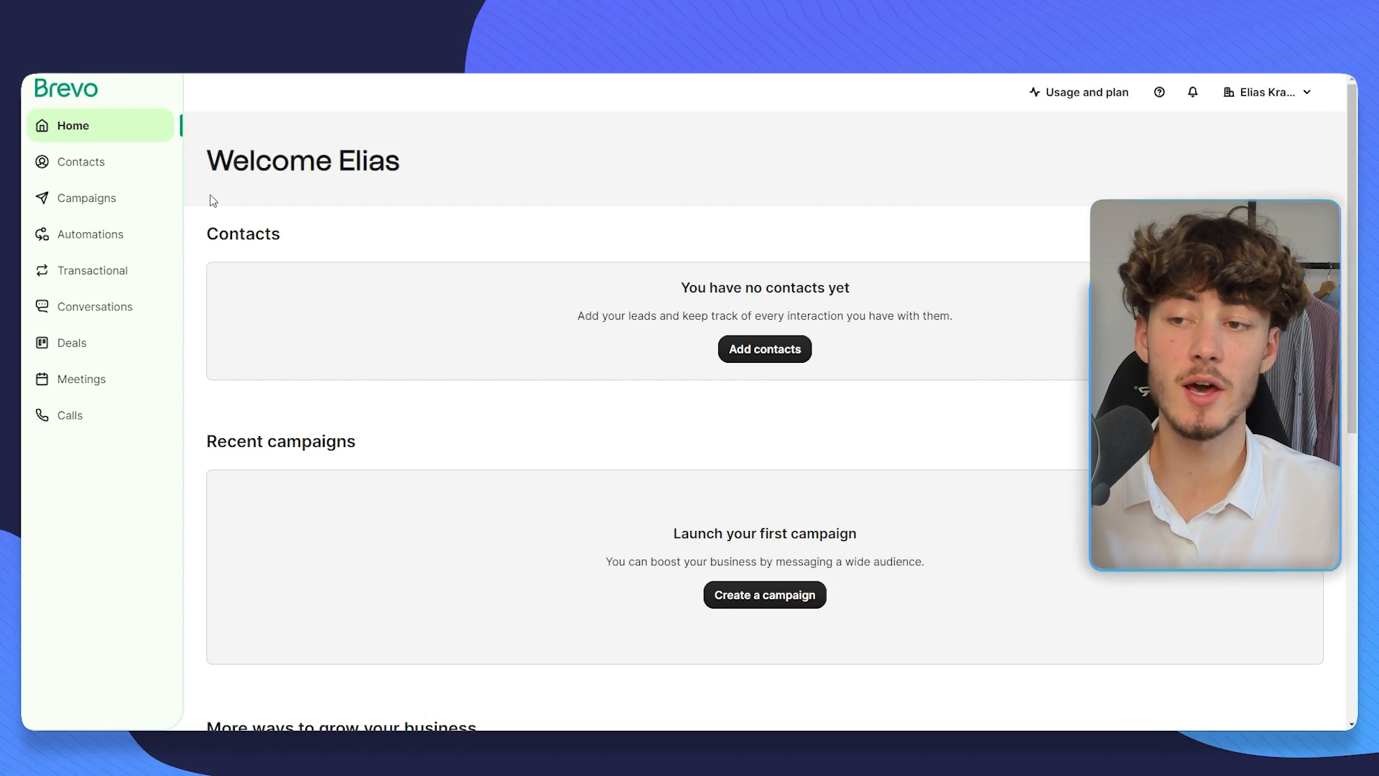
click(132, 163)
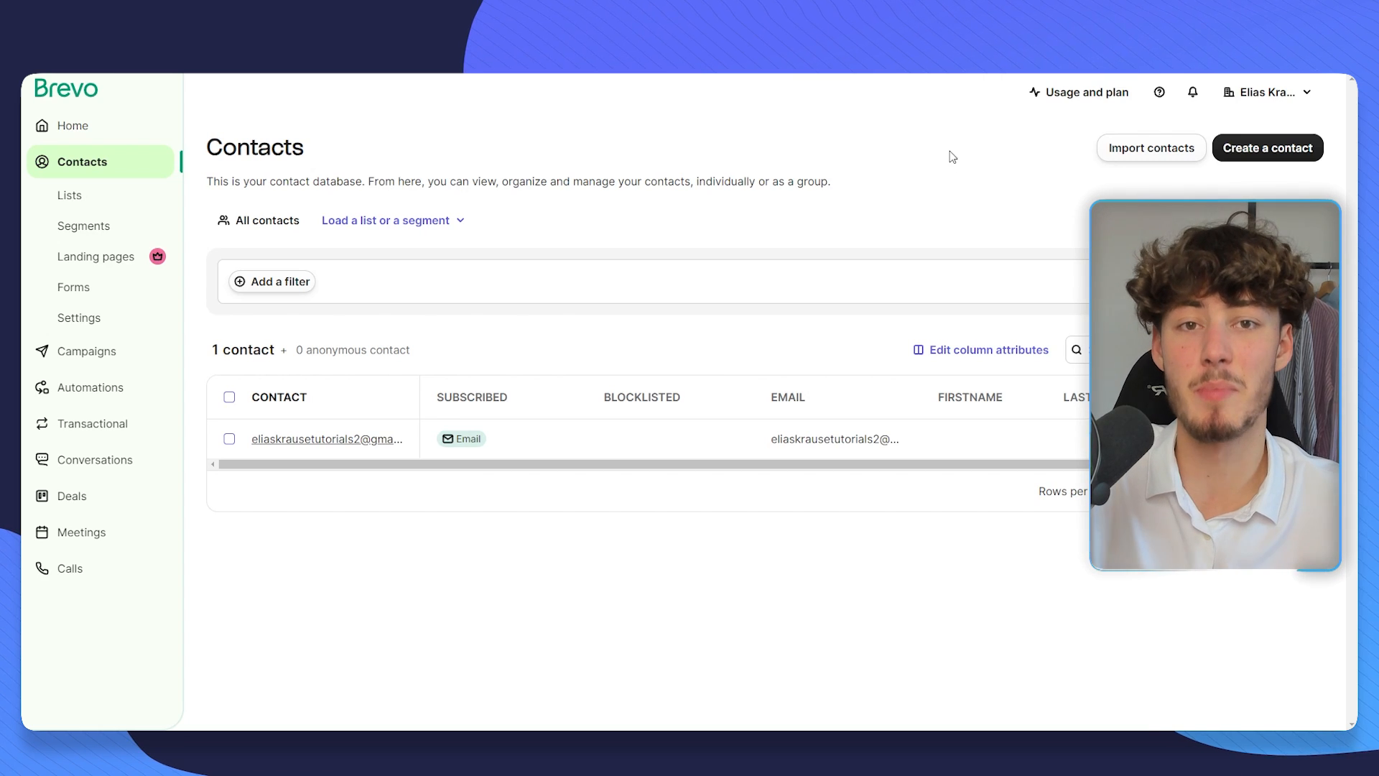
Start a file import and upload the contacts CSV file
click(1153, 151)
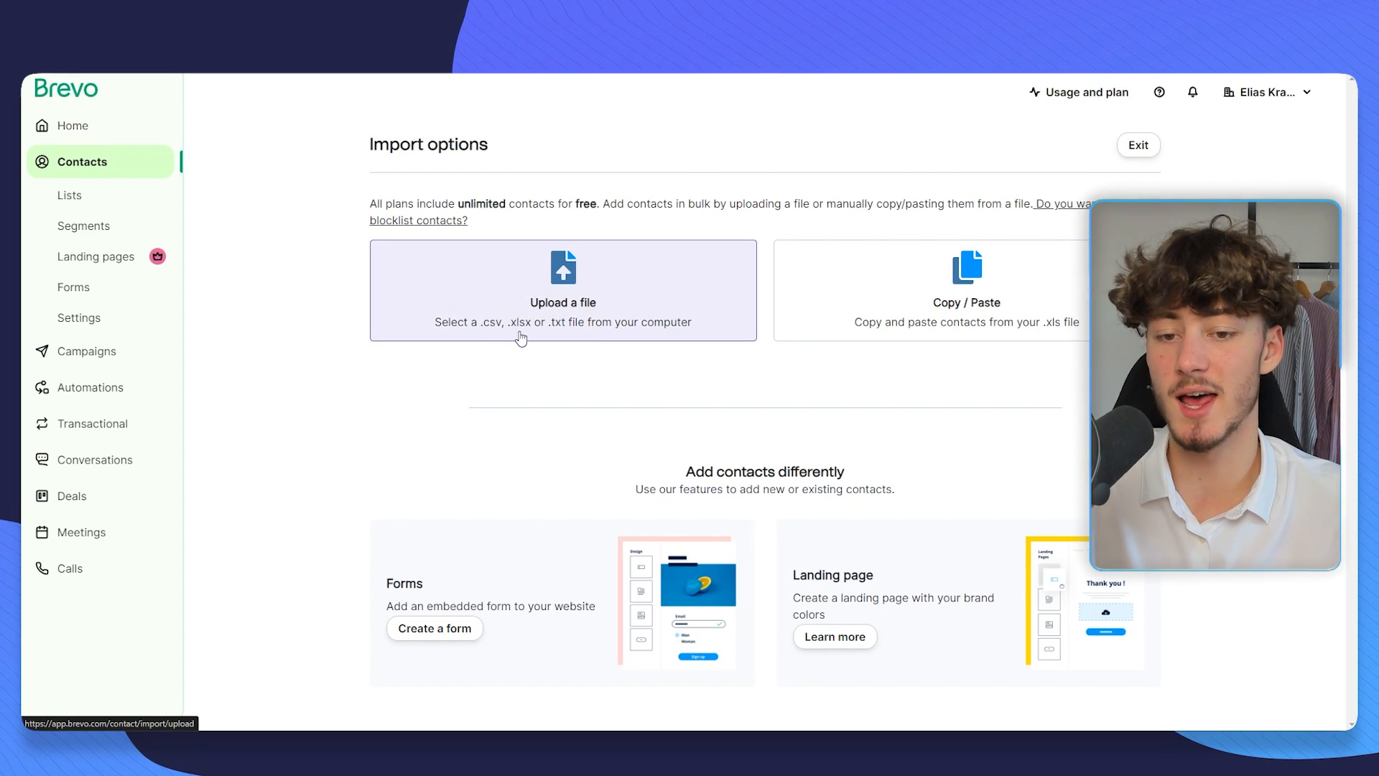
click(616, 283)
scroll(727, 352, down, 2)
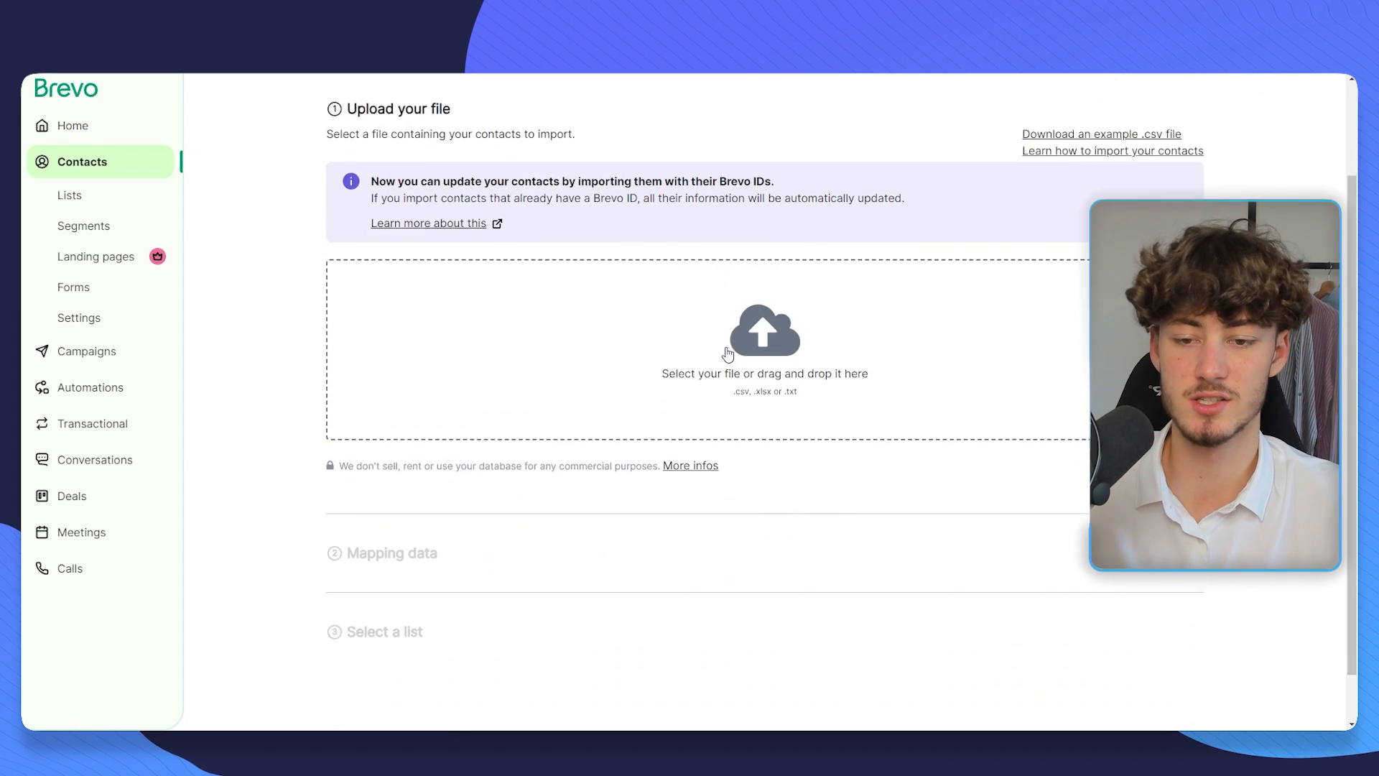
click(765, 359)
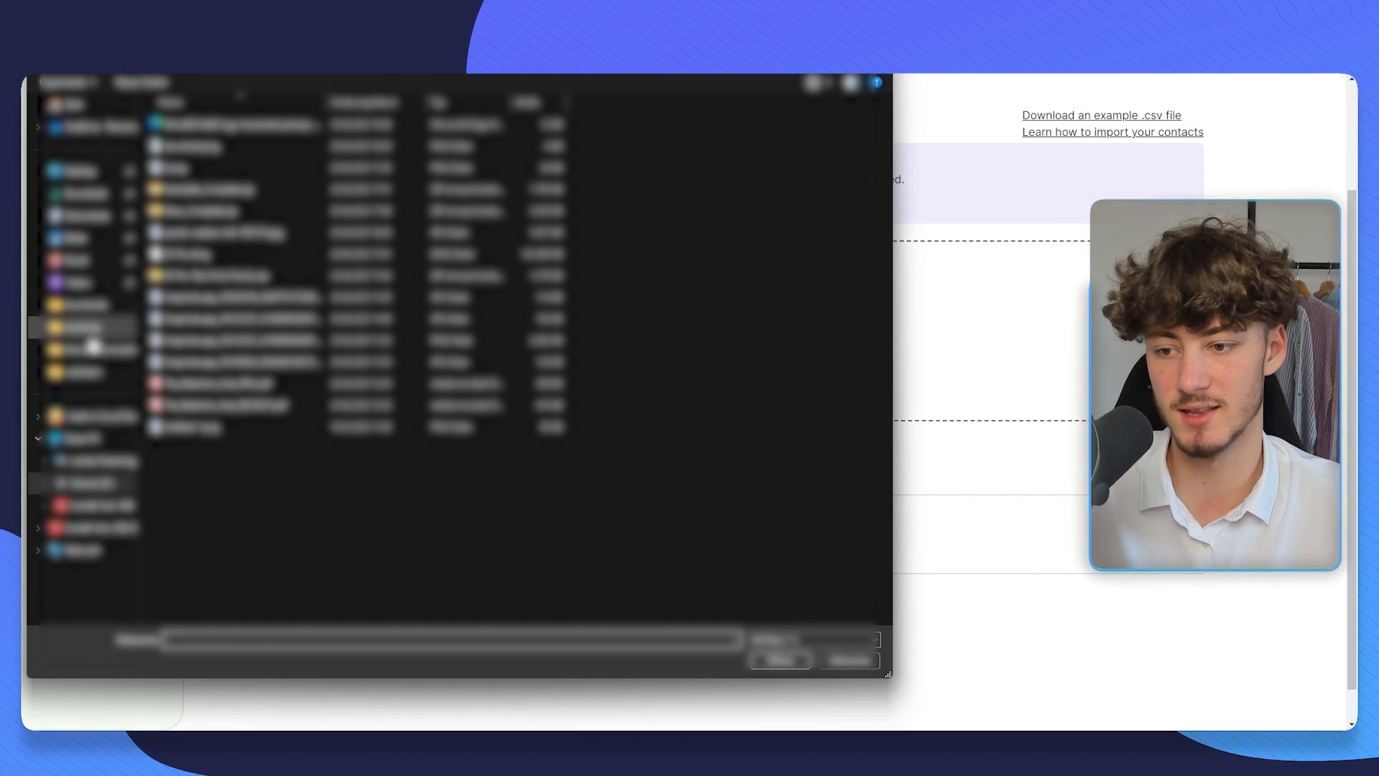
click(85, 371)
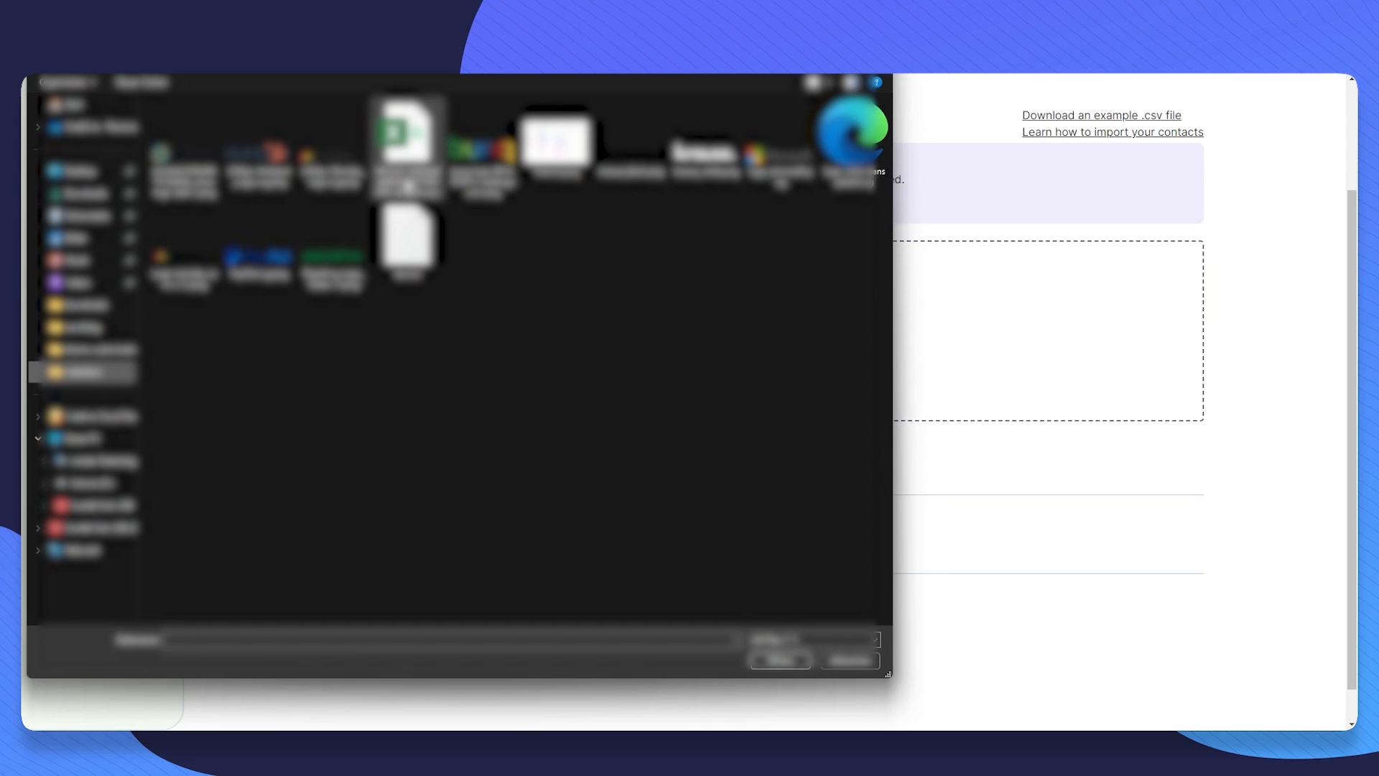
double_click(408, 136)
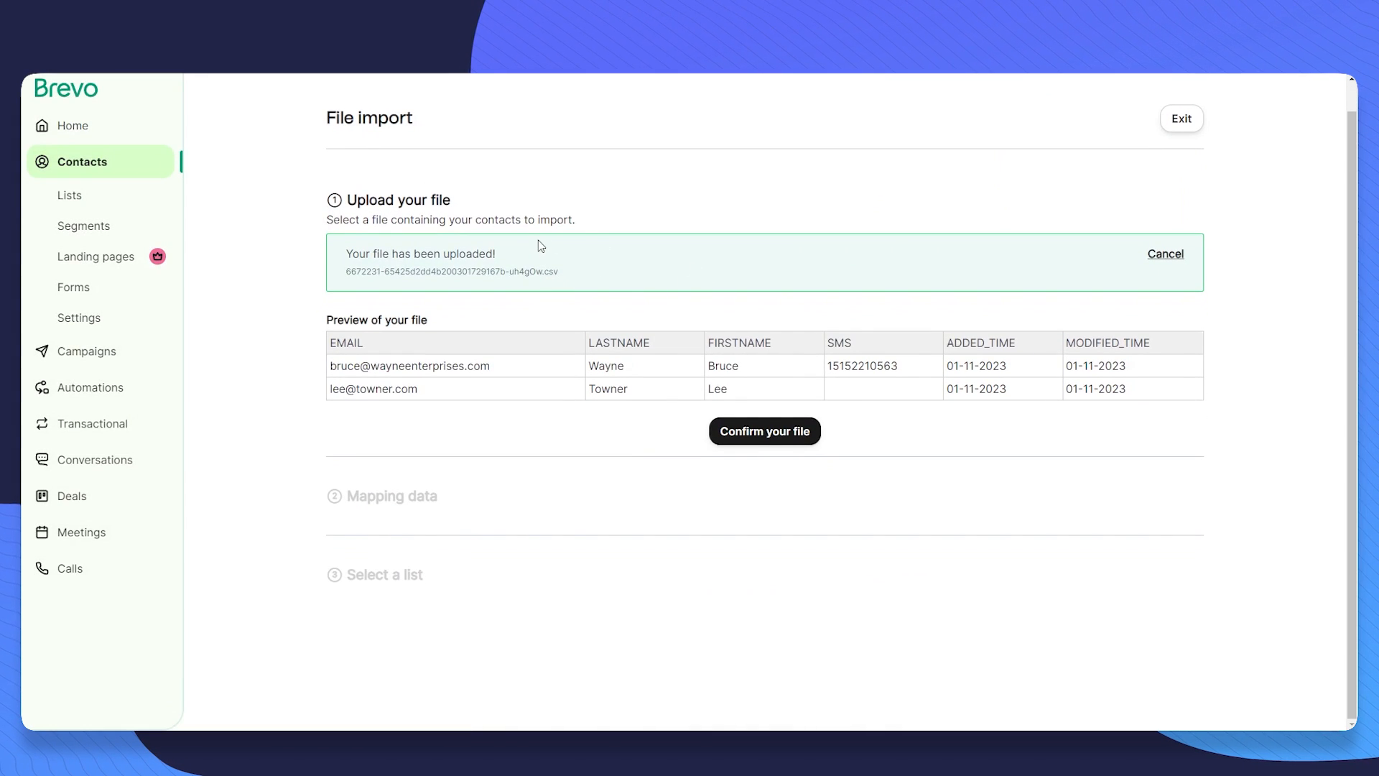
Review the file preview showing the two contacts' names and details
drag(323, 312, 515, 303)
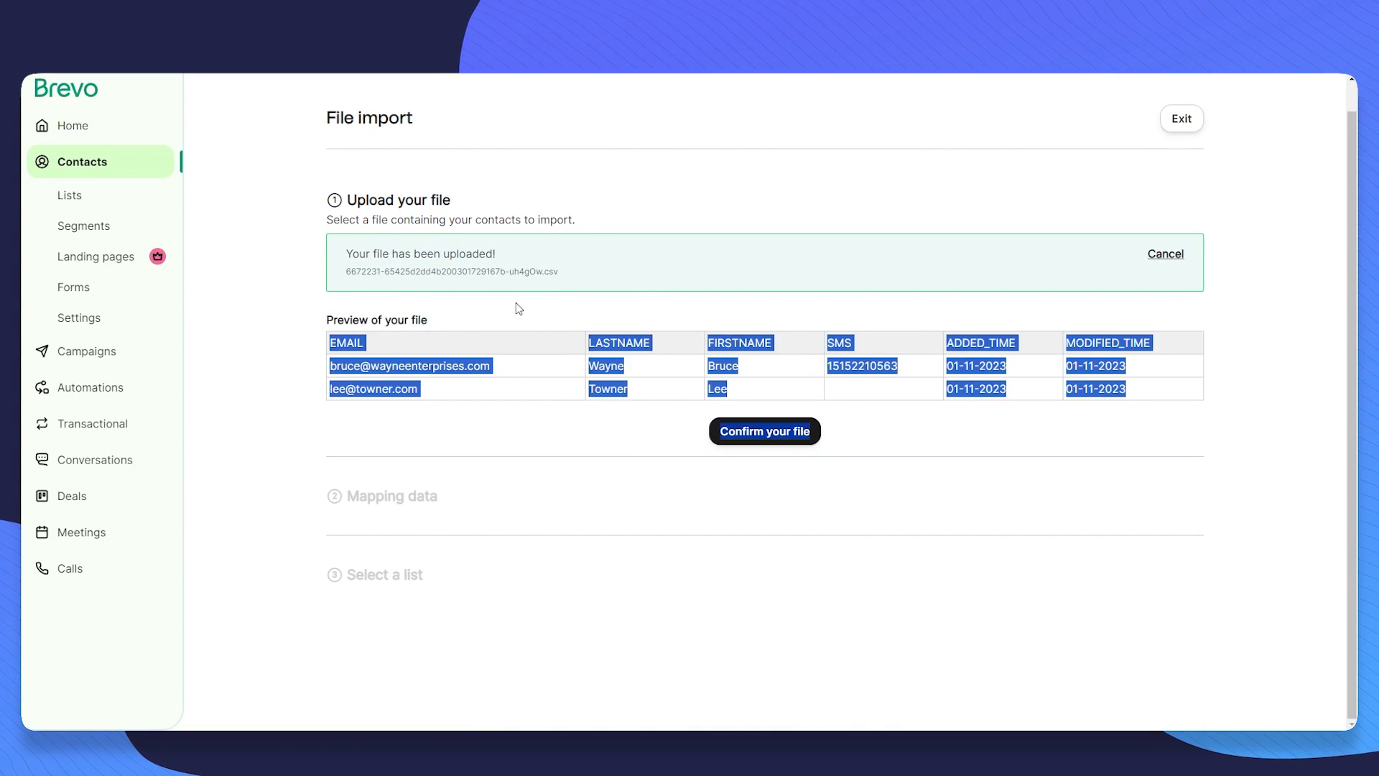
click(515, 303)
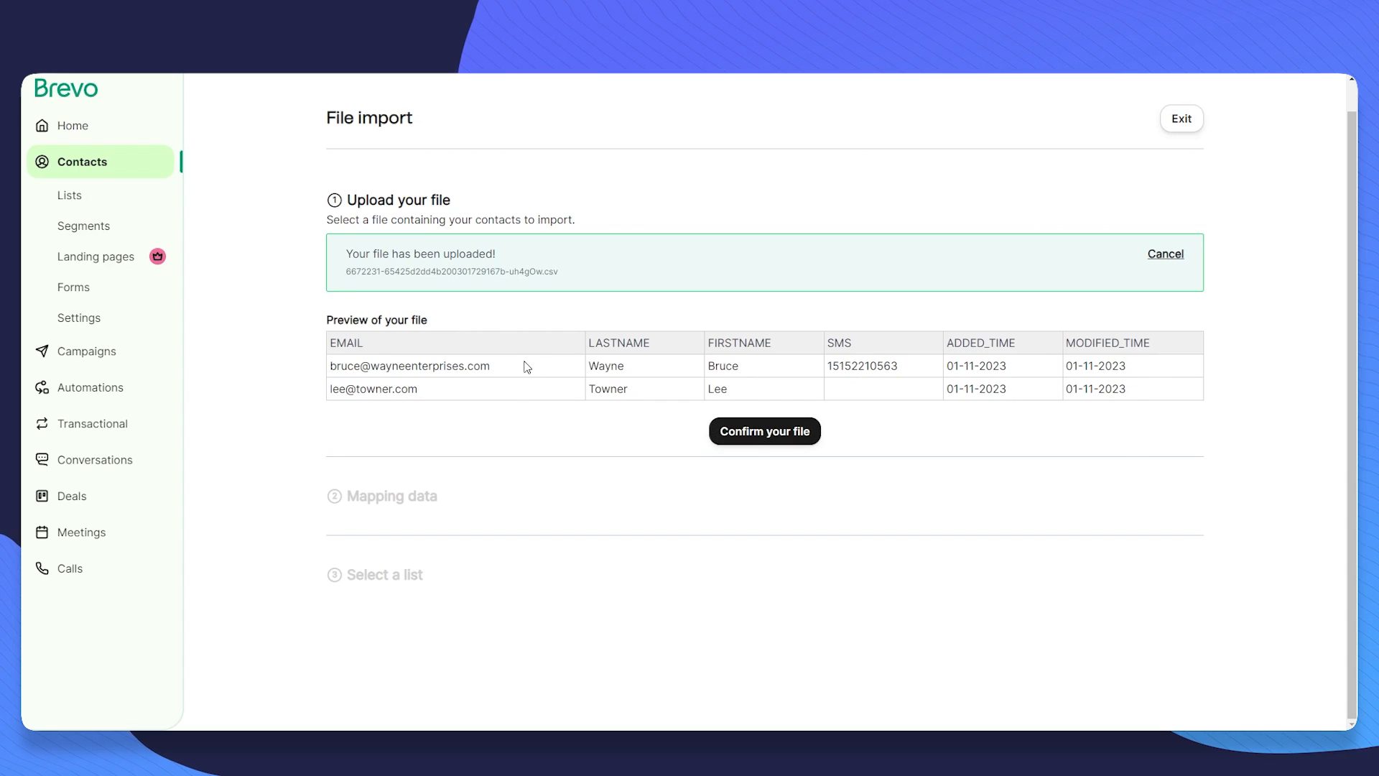
drag(761, 379, 585, 369)
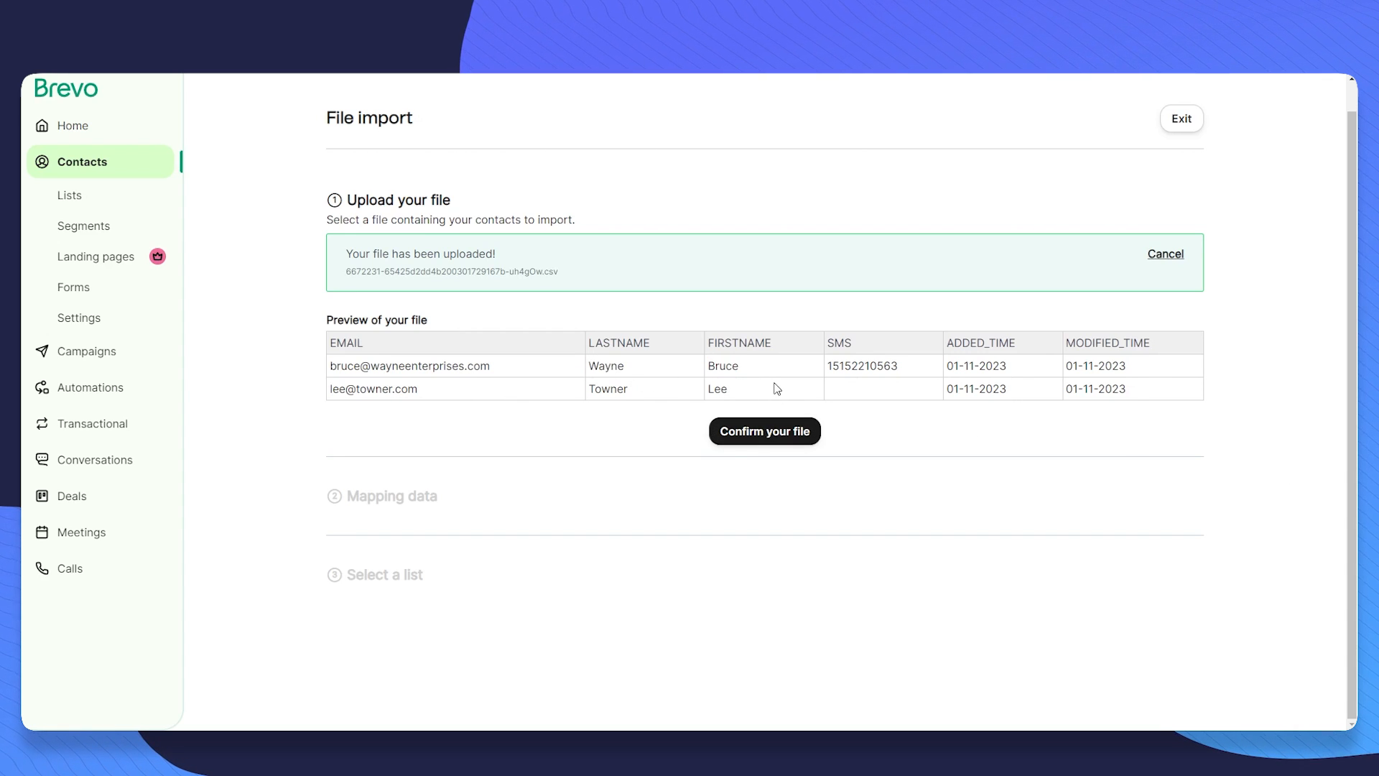
drag(776, 388, 515, 405)
click(647, 401)
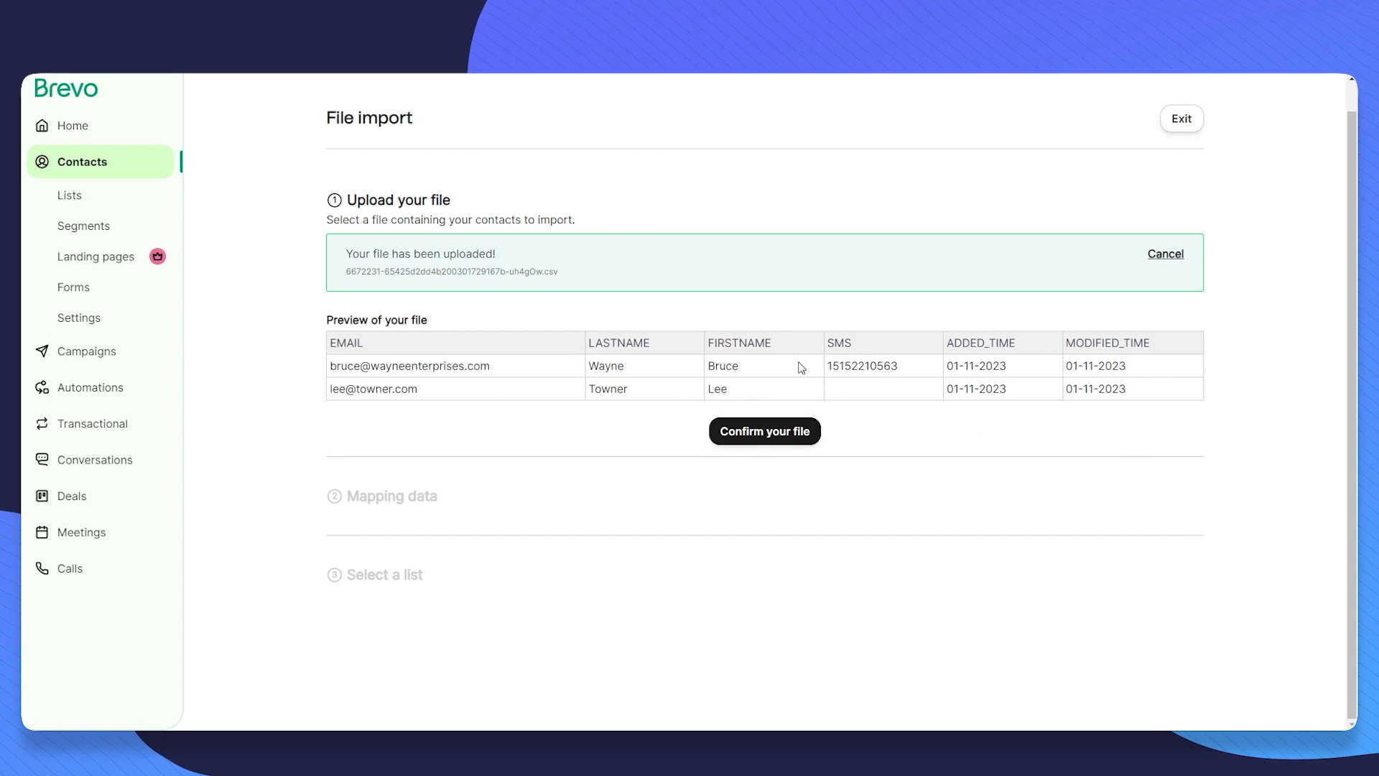
drag(327, 332, 444, 321)
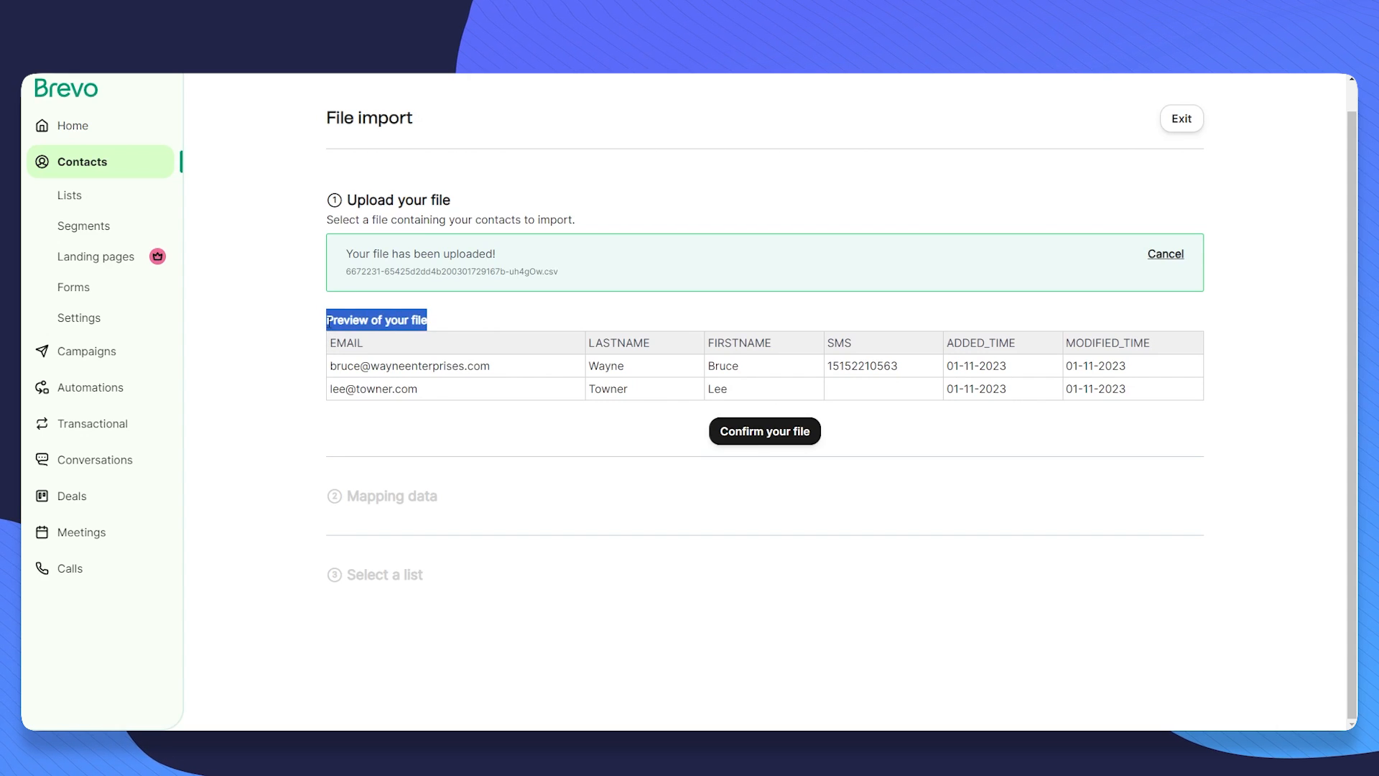
click(402, 343)
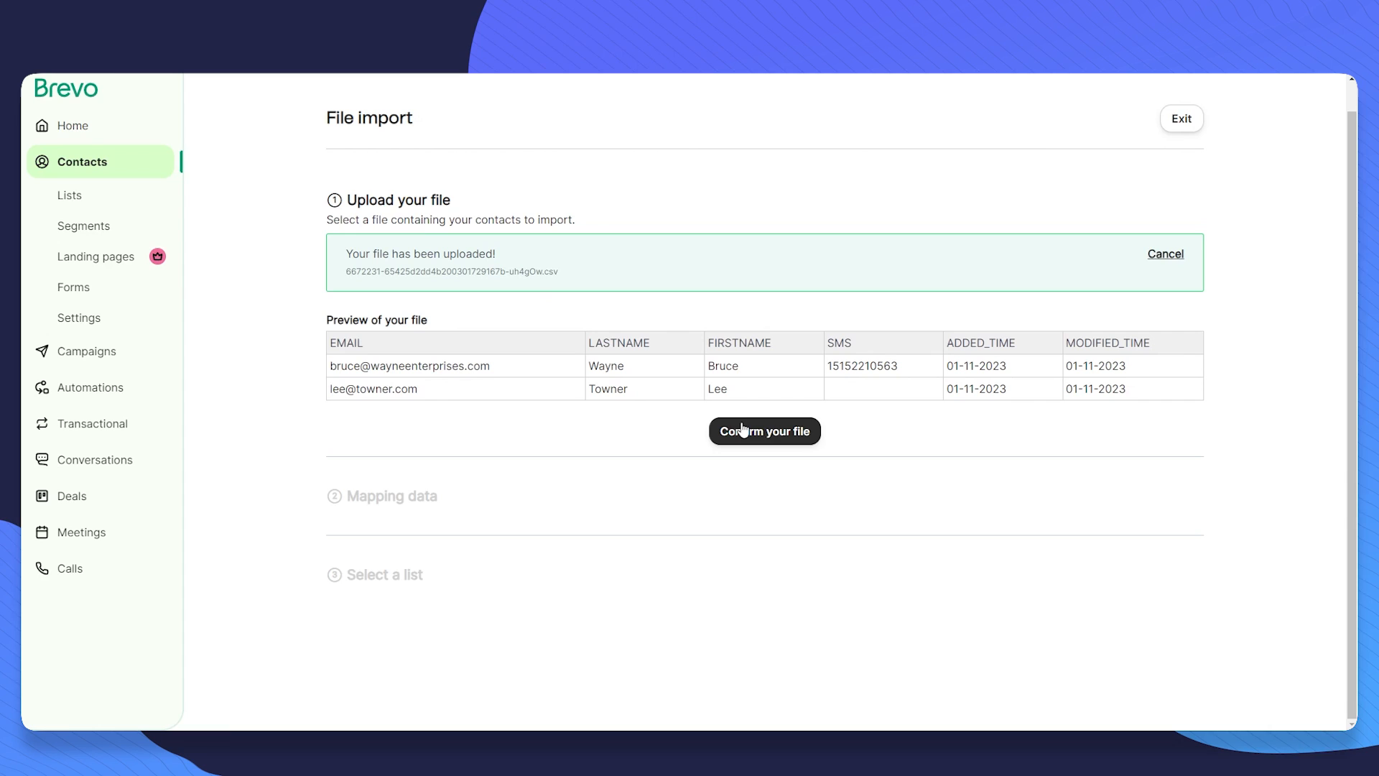
Confirm the uploaded file and check that the email column maps to EMAIL
click(778, 437)
scroll(675, 359, down, 2)
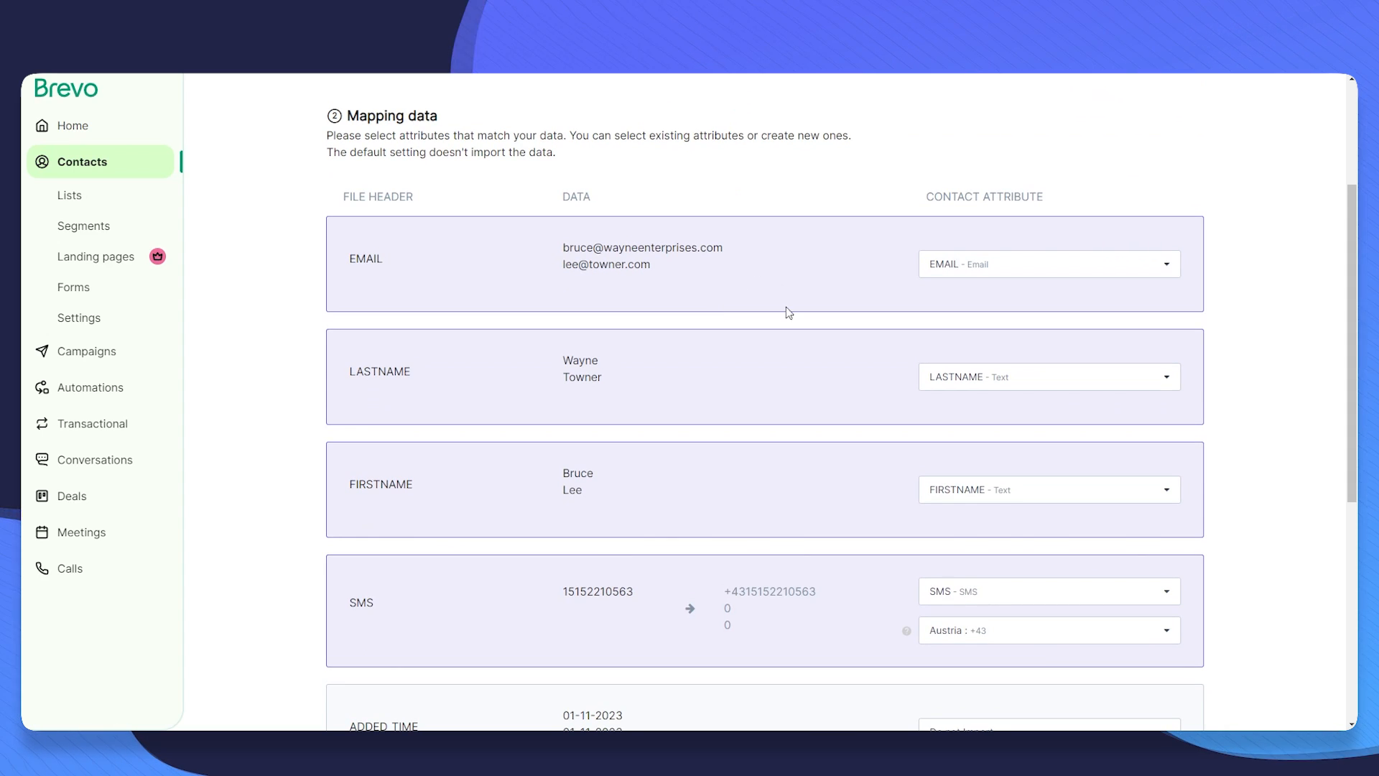
scroll(788, 265, up, 1)
scroll(789, 265, up, 1)
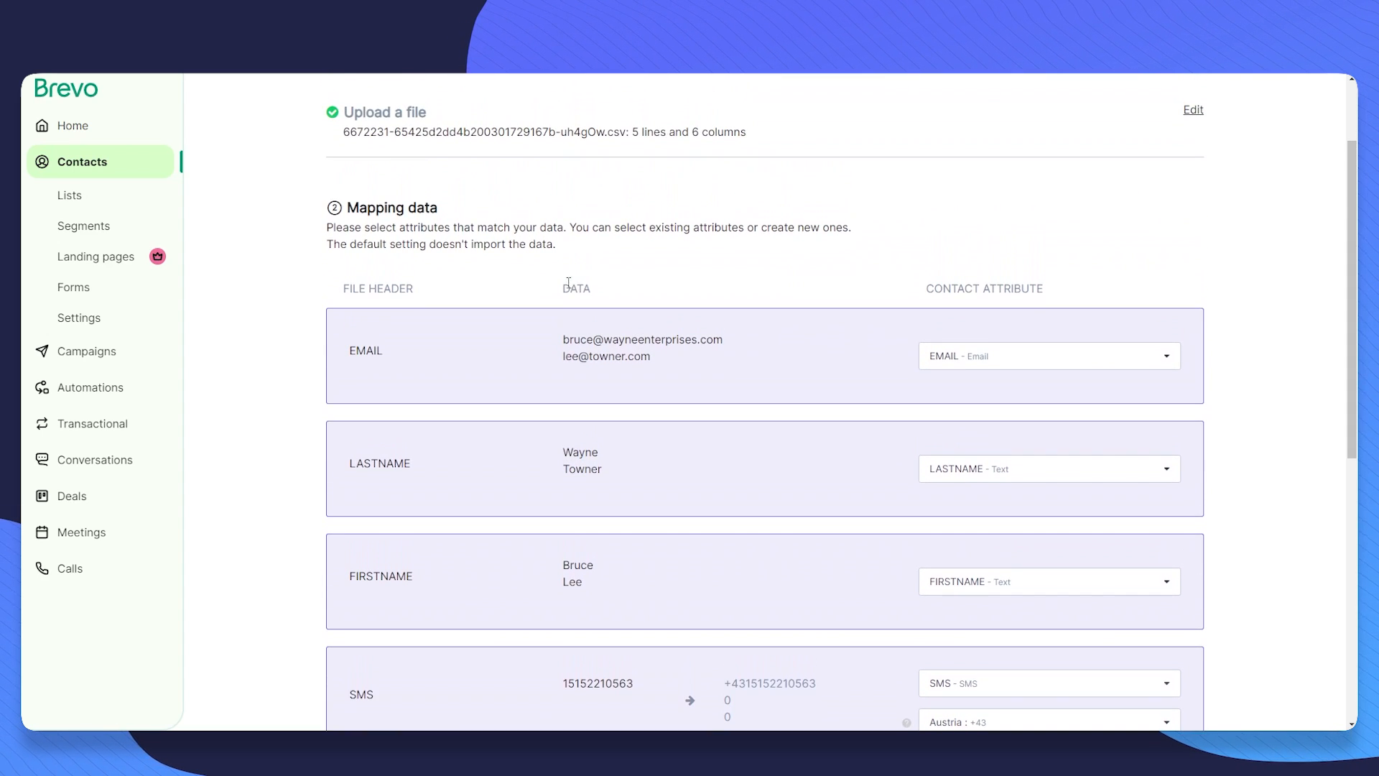
drag(564, 284, 661, 279)
click(665, 278)
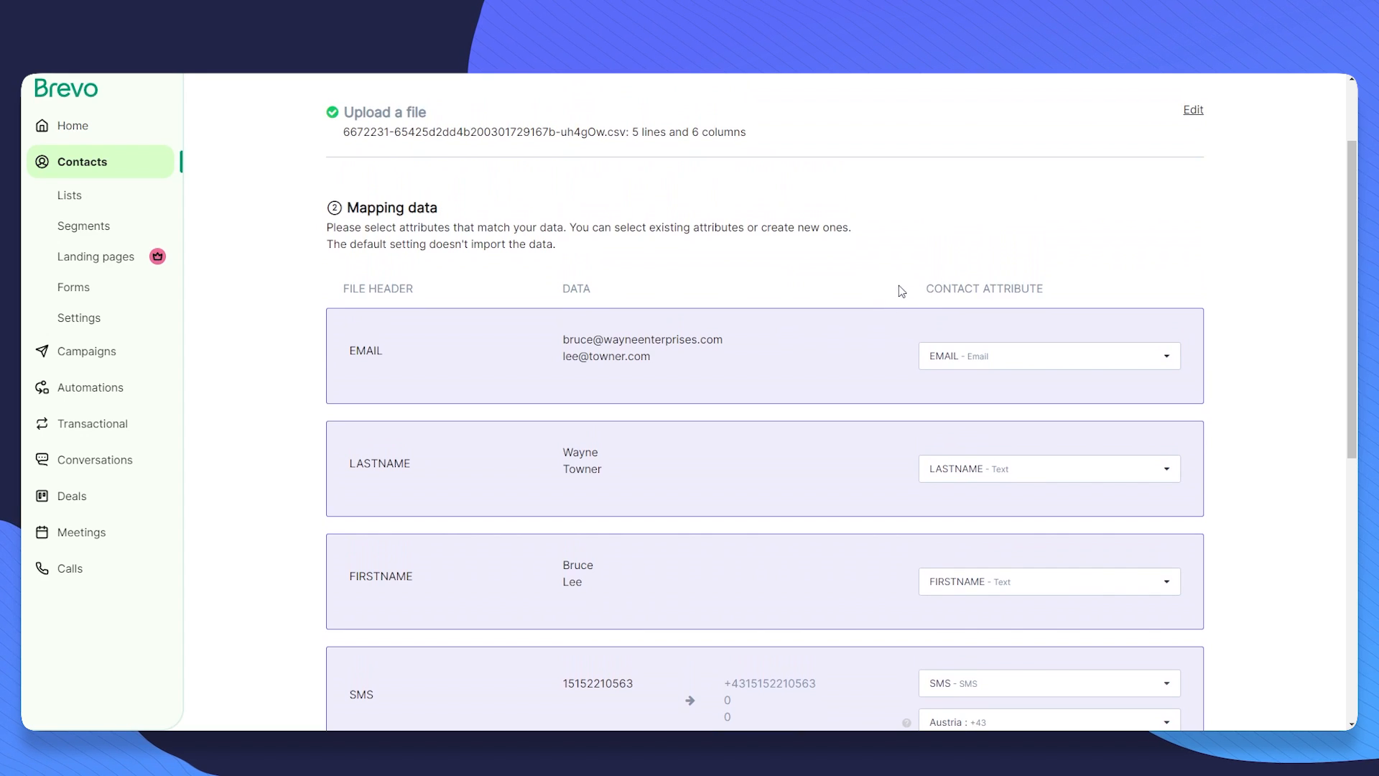
drag(901, 291, 1154, 277)
click(1149, 277)
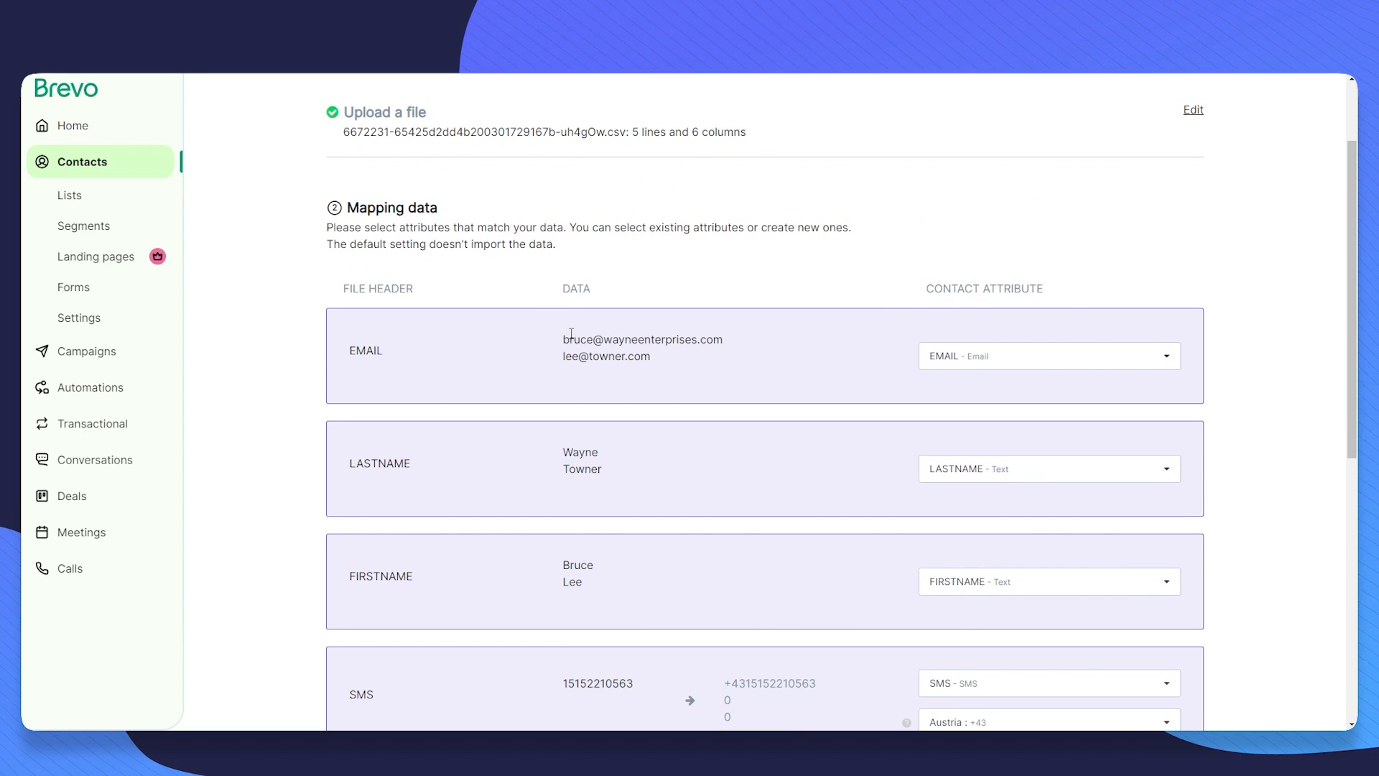
mouse_move(562, 335)
mouse_down()
mouse_move(777, 337)
mouse_move(536, 342)
mouse_up()
drag(712, 367, 548, 348)
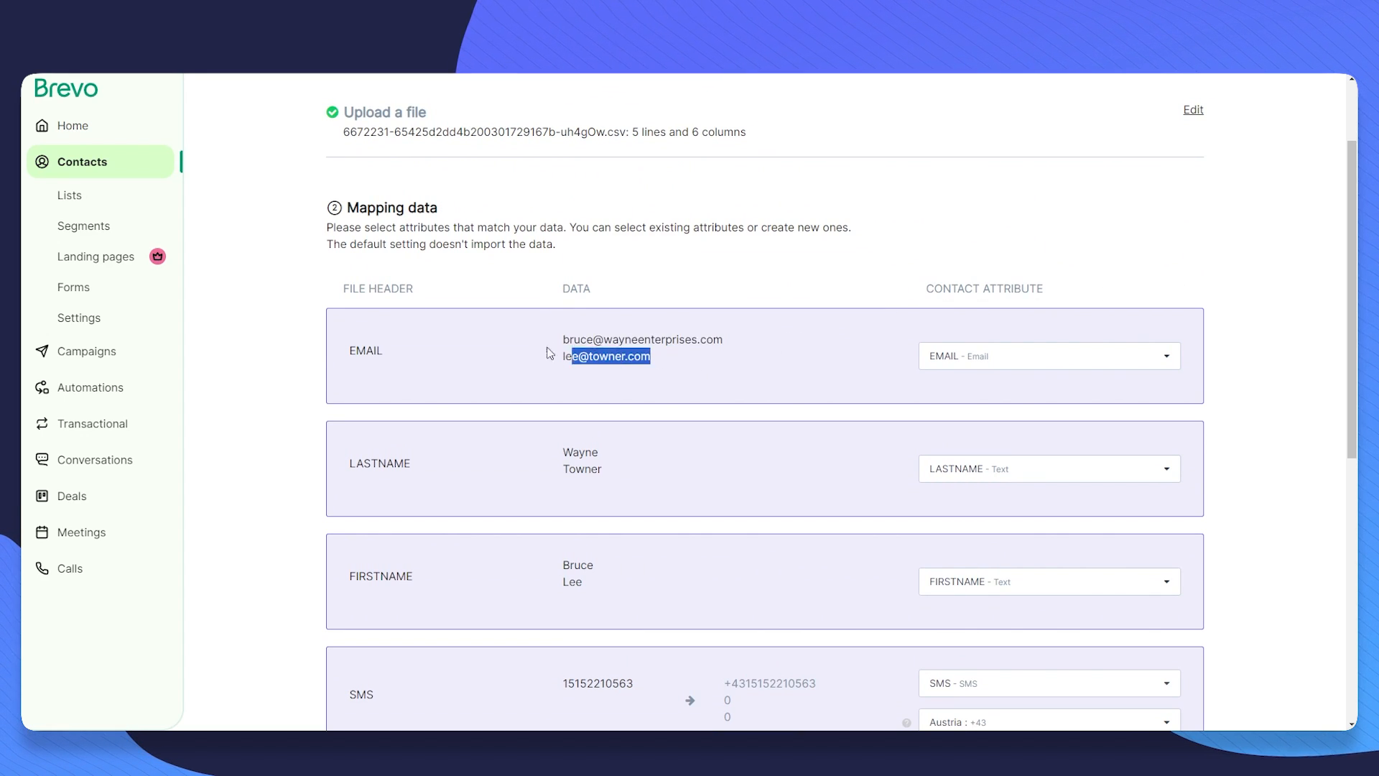
click(848, 362)
click(1092, 357)
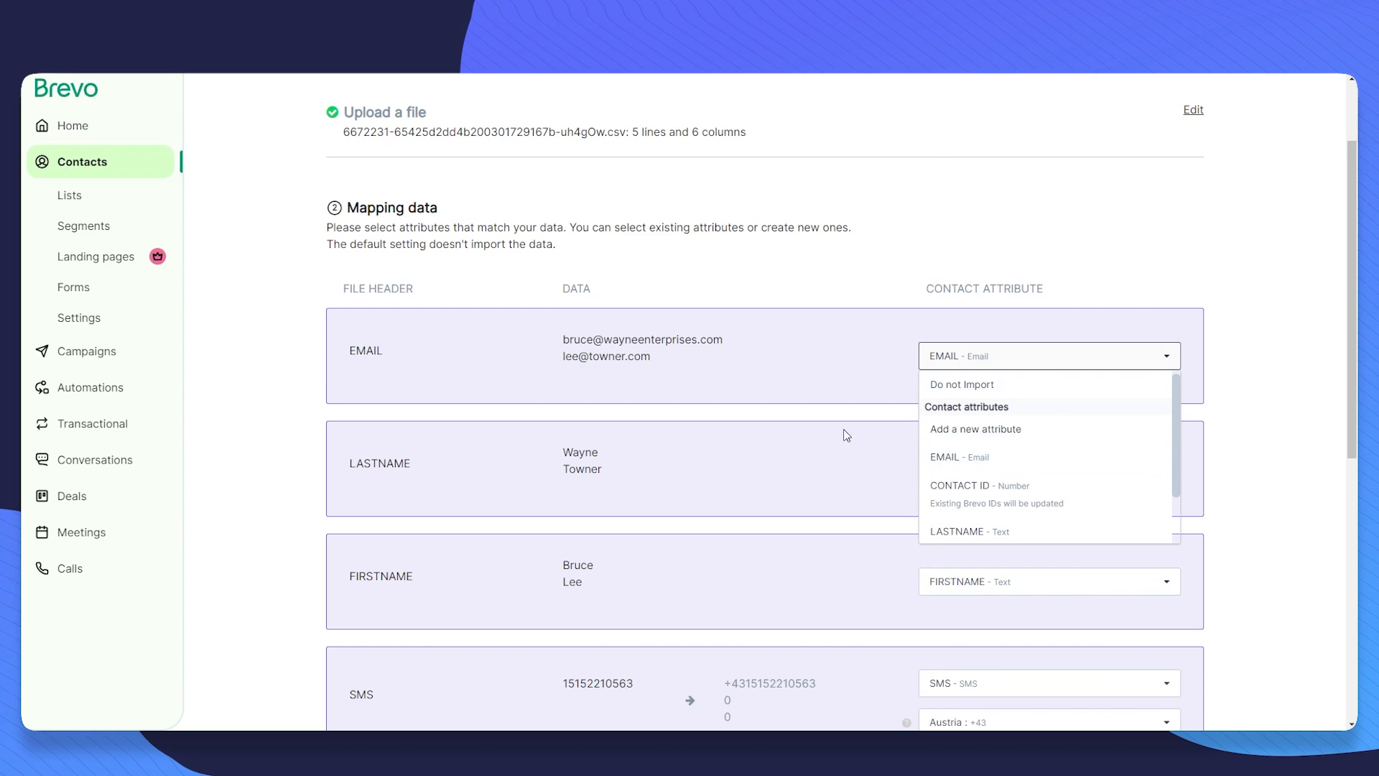
click(738, 361)
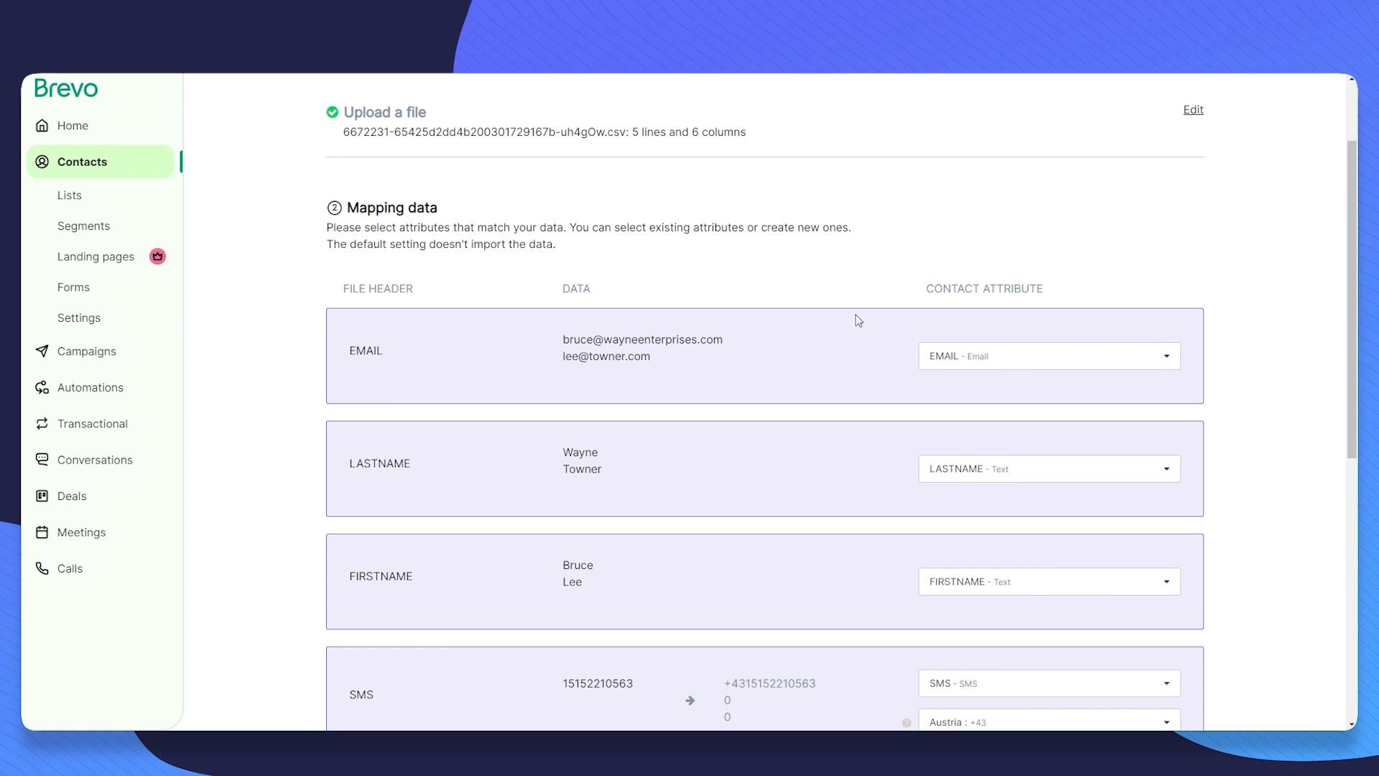
Review the LASTNAME and SMS columns and their phone number values
scroll(853, 320, down, 2)
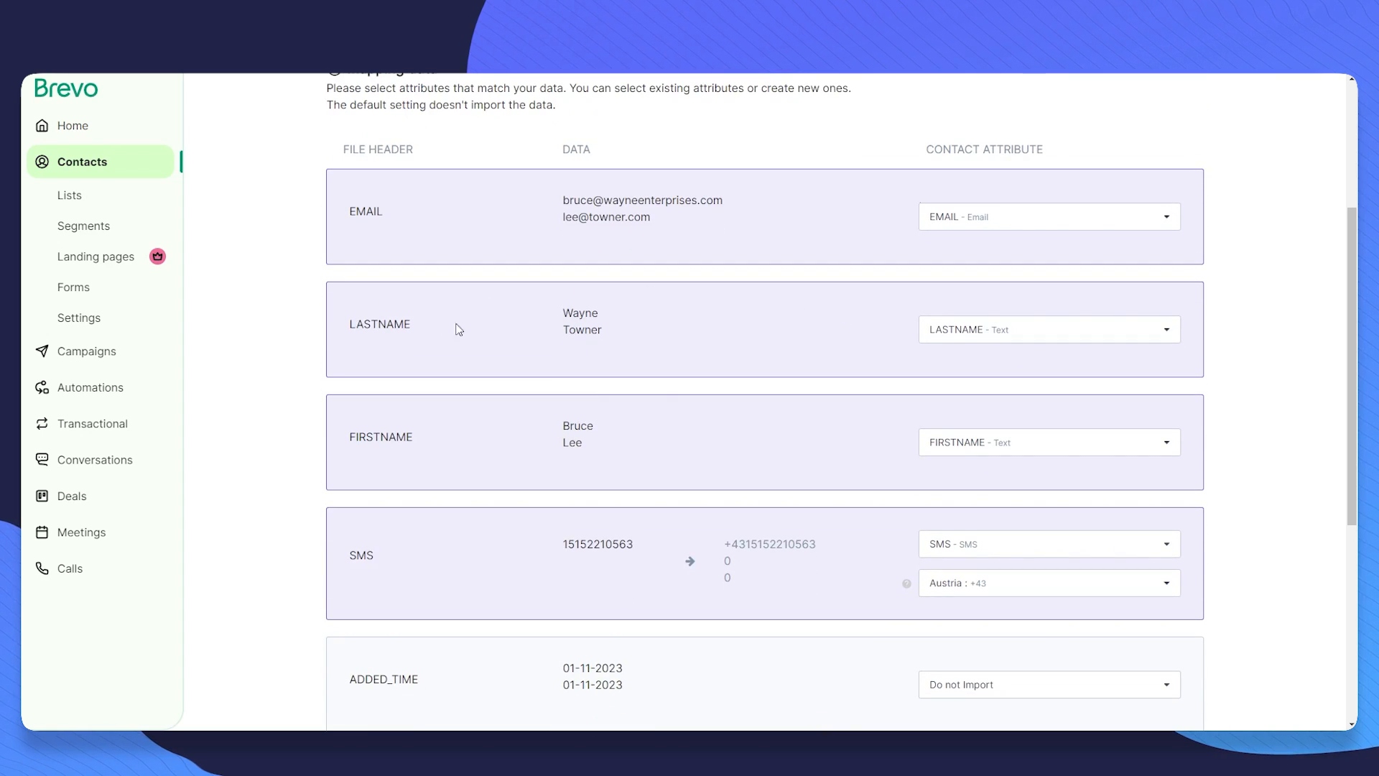
drag(325, 316, 549, 312)
click(496, 299)
scroll(903, 247, down, 3)
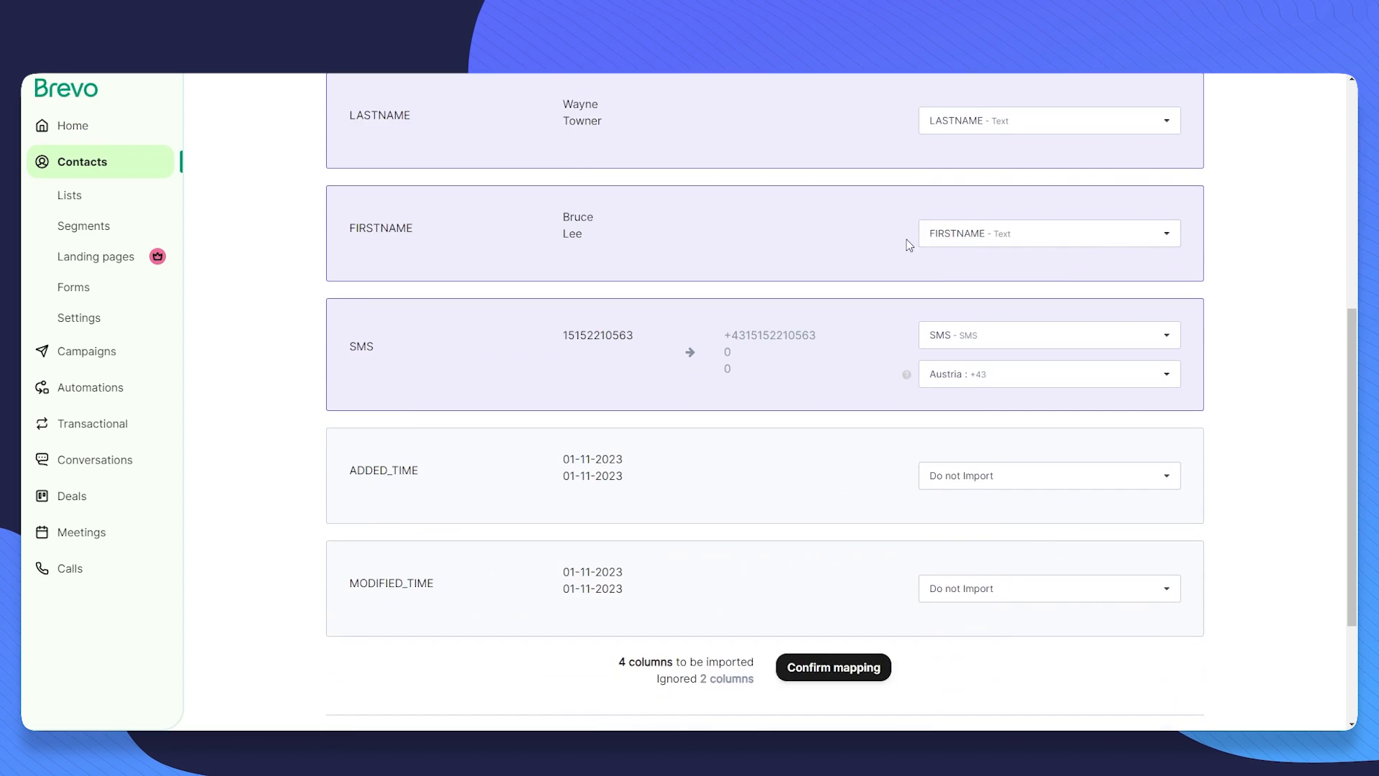
scroll(908, 245, up, 2)
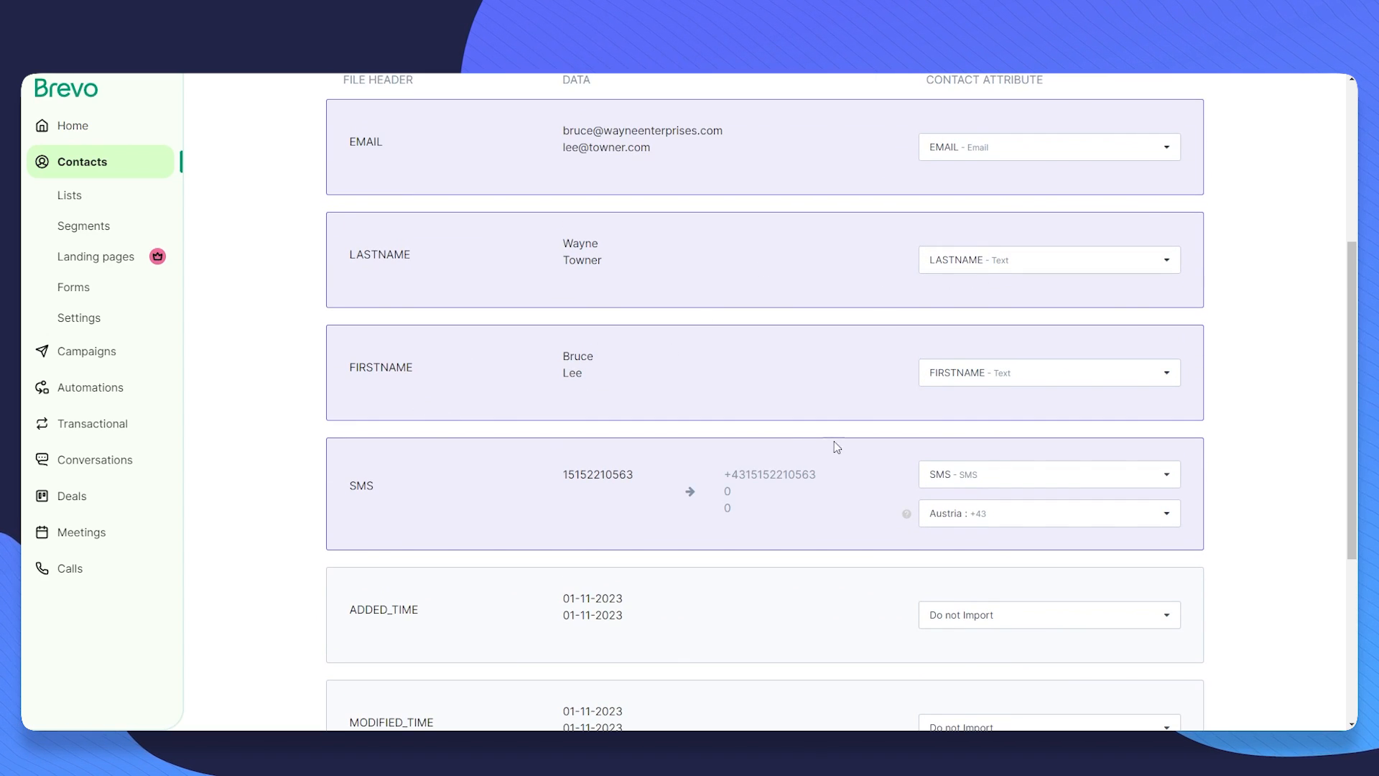
scroll(834, 441, down, 1)
drag(333, 410, 431, 413)
click(636, 412)
drag(557, 407, 670, 398)
click(709, 397)
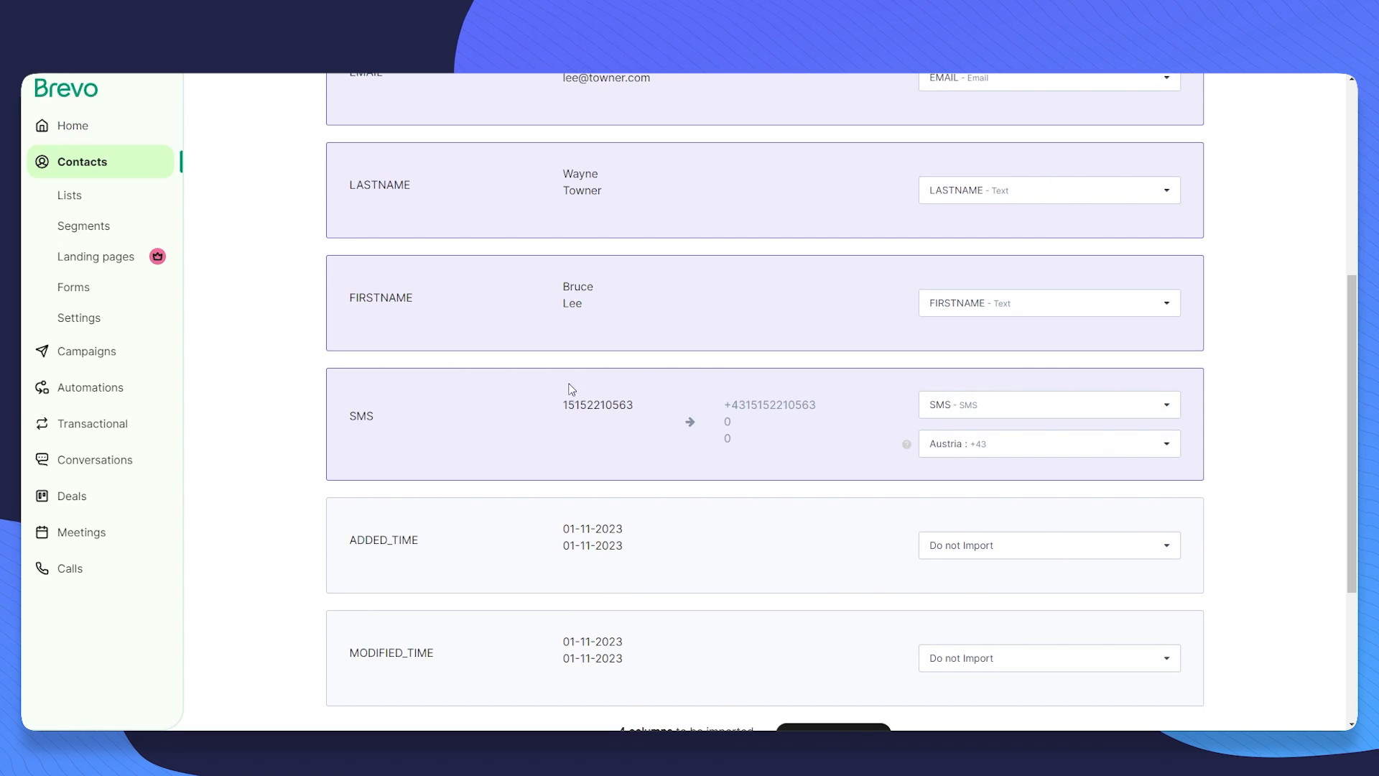
click(955, 439)
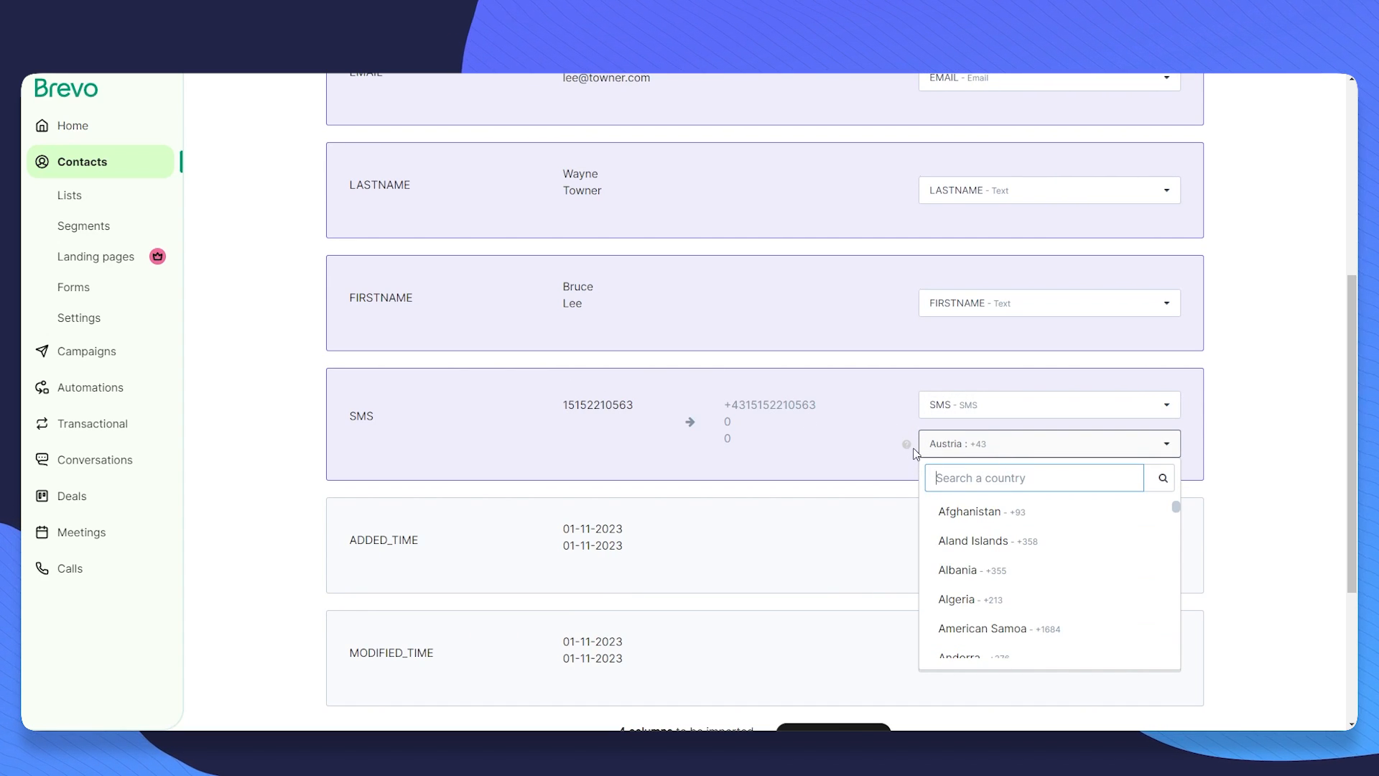
click(902, 451)
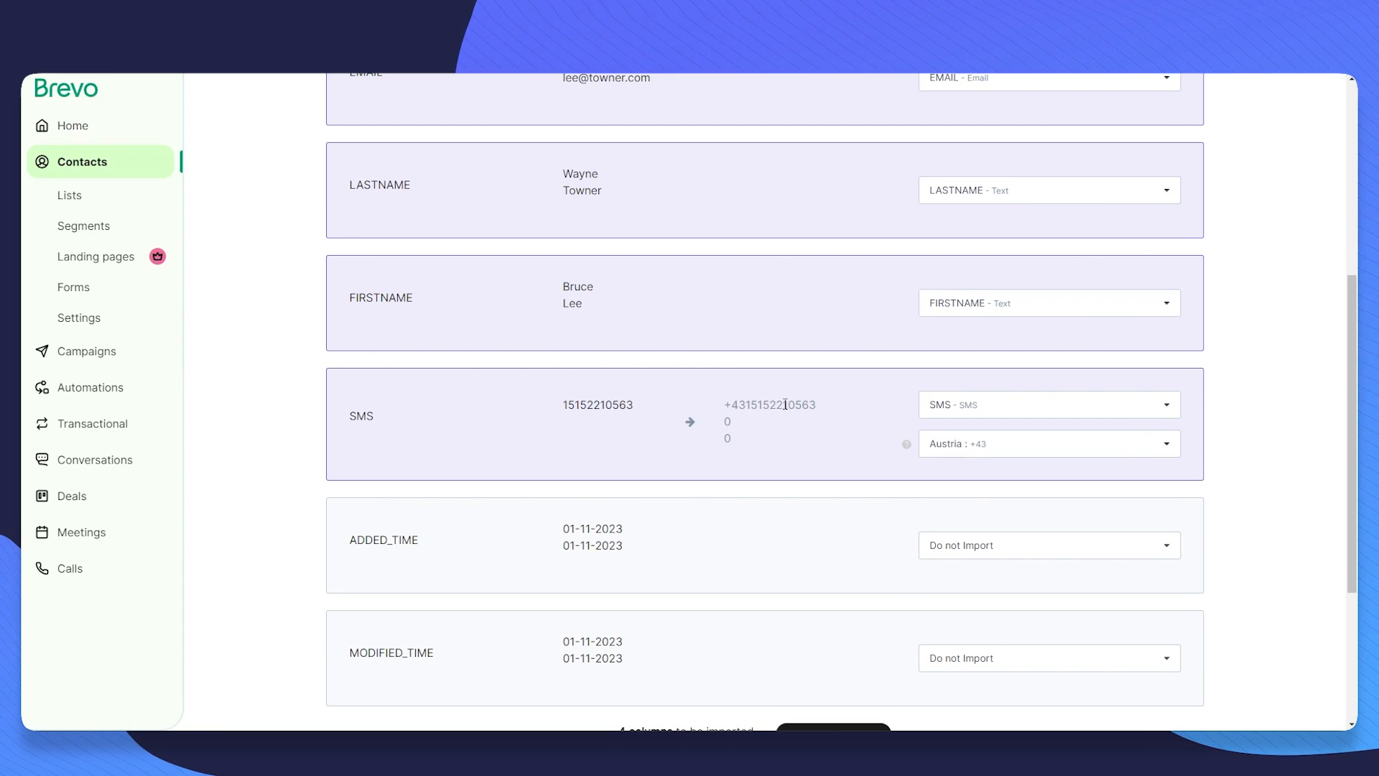
click(1083, 447)
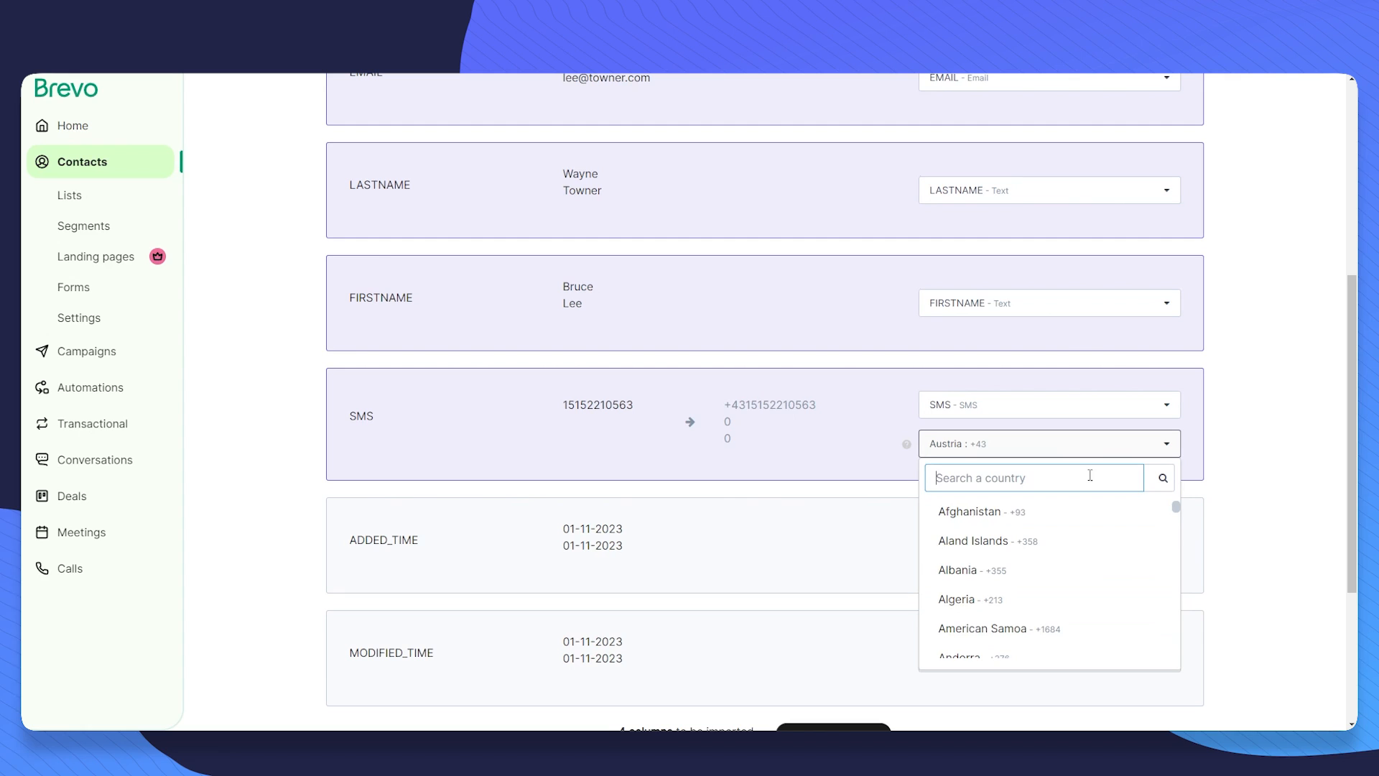
text(united)
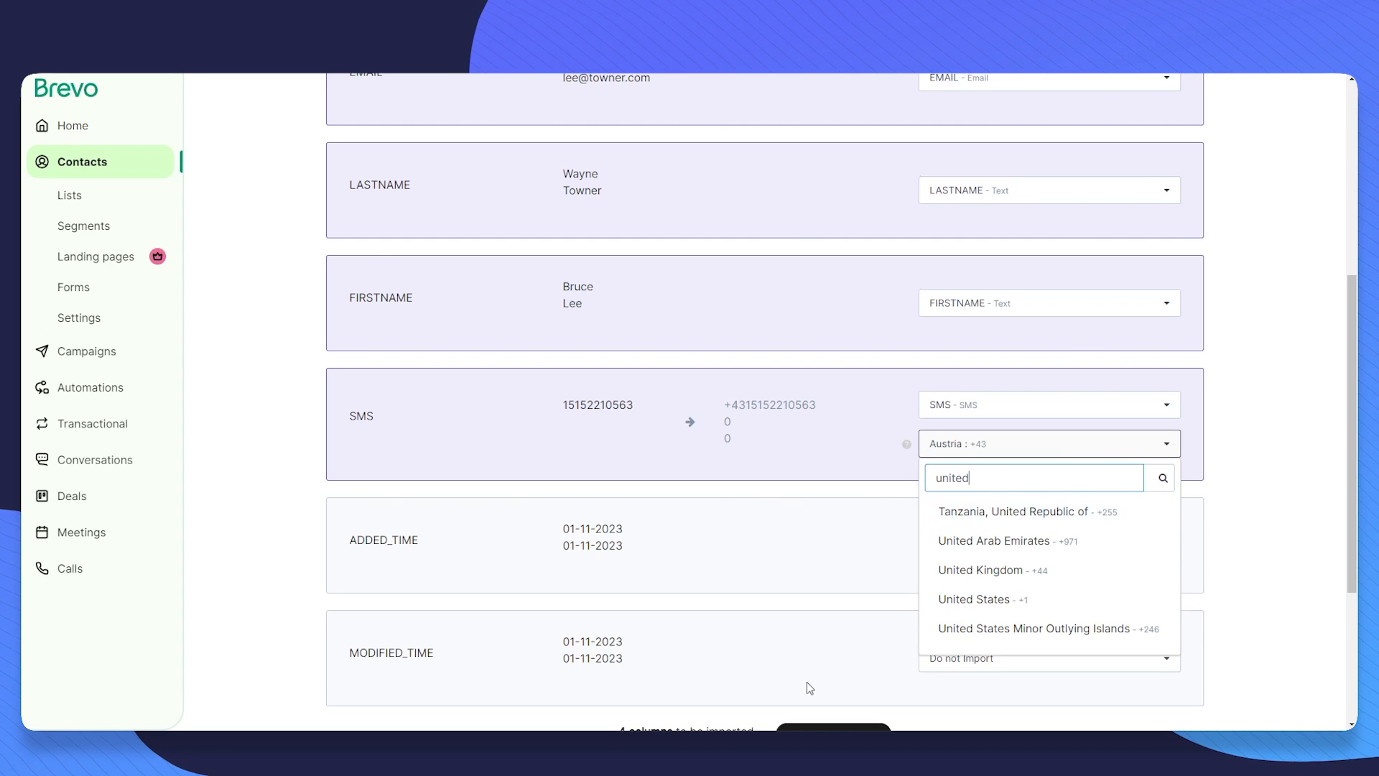
click(1005, 608)
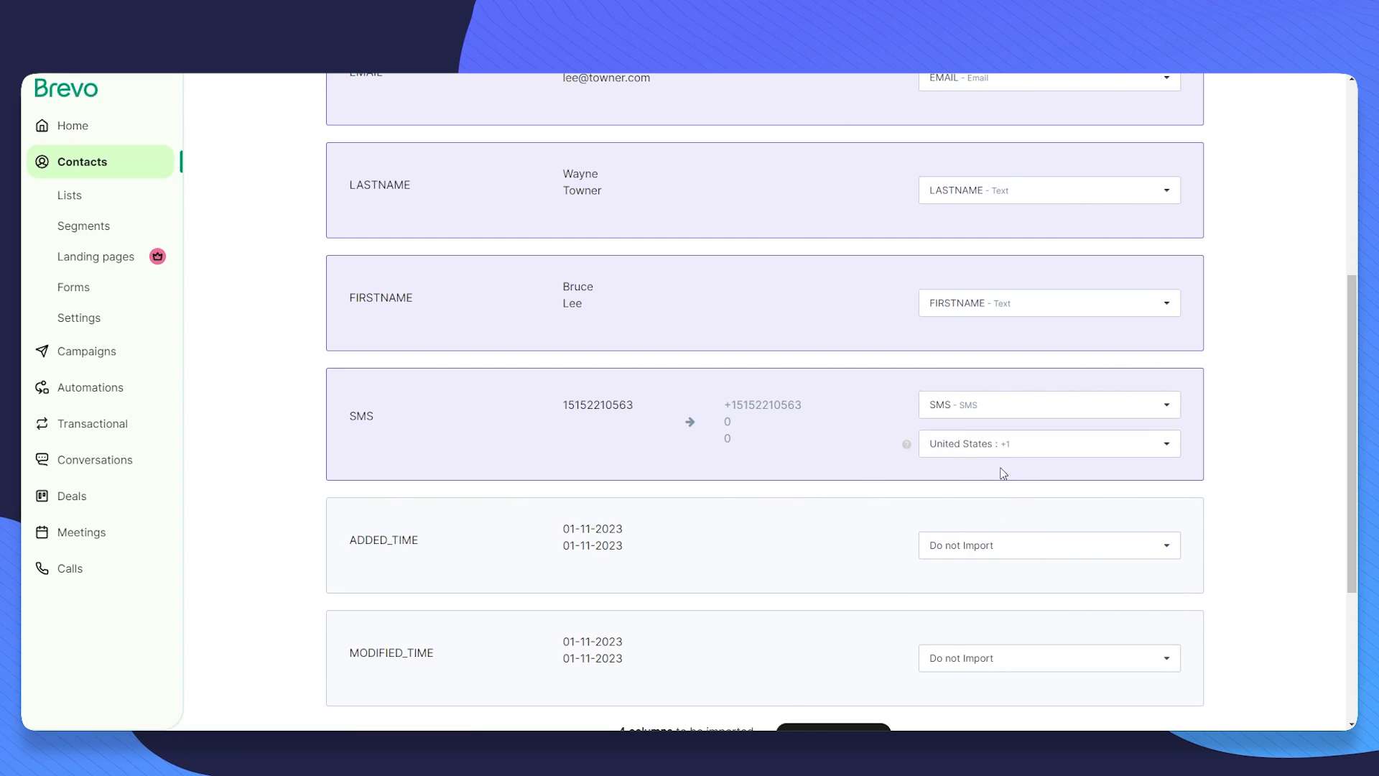
scroll(799, 559, down, 2)
scroll(798, 559, down, 1)
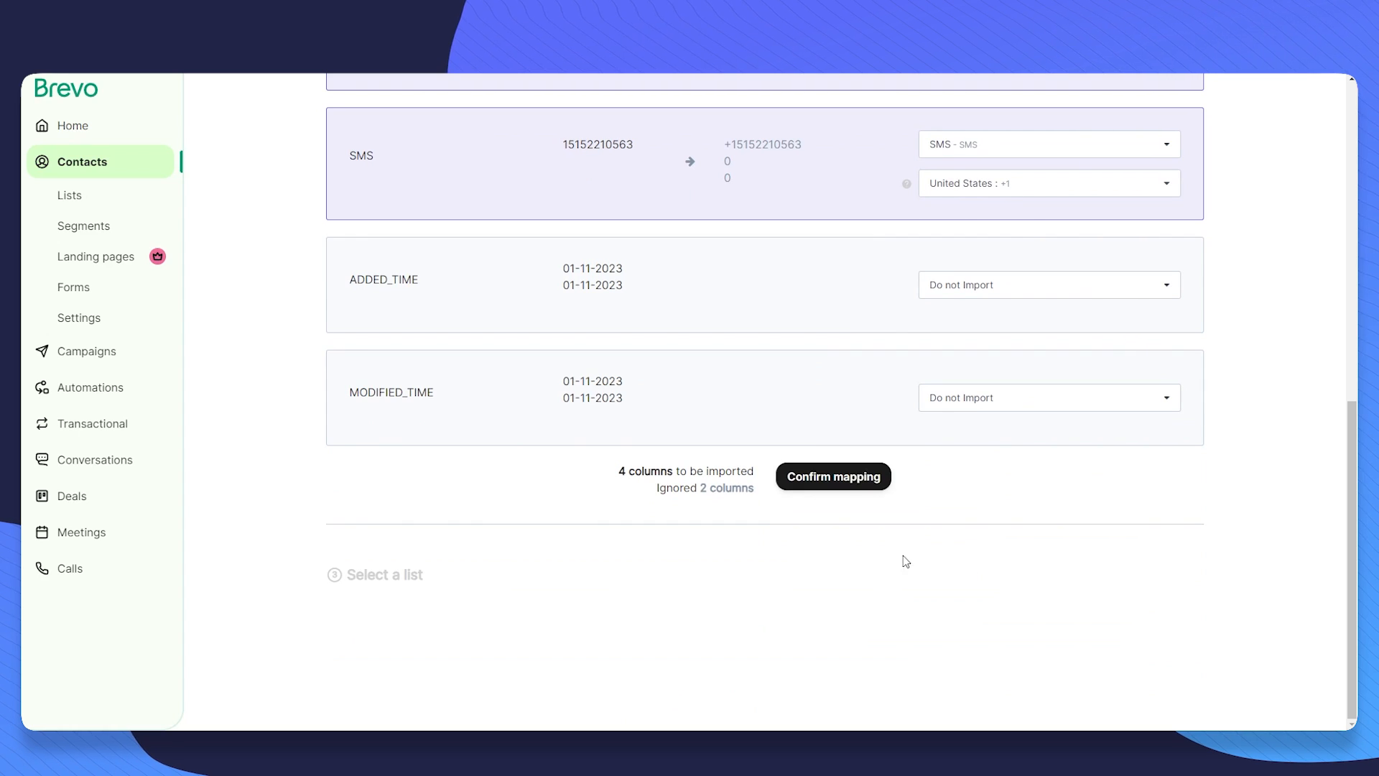
Confirm the mapping and create a new list named Contacts in Your First Folder
click(846, 479)
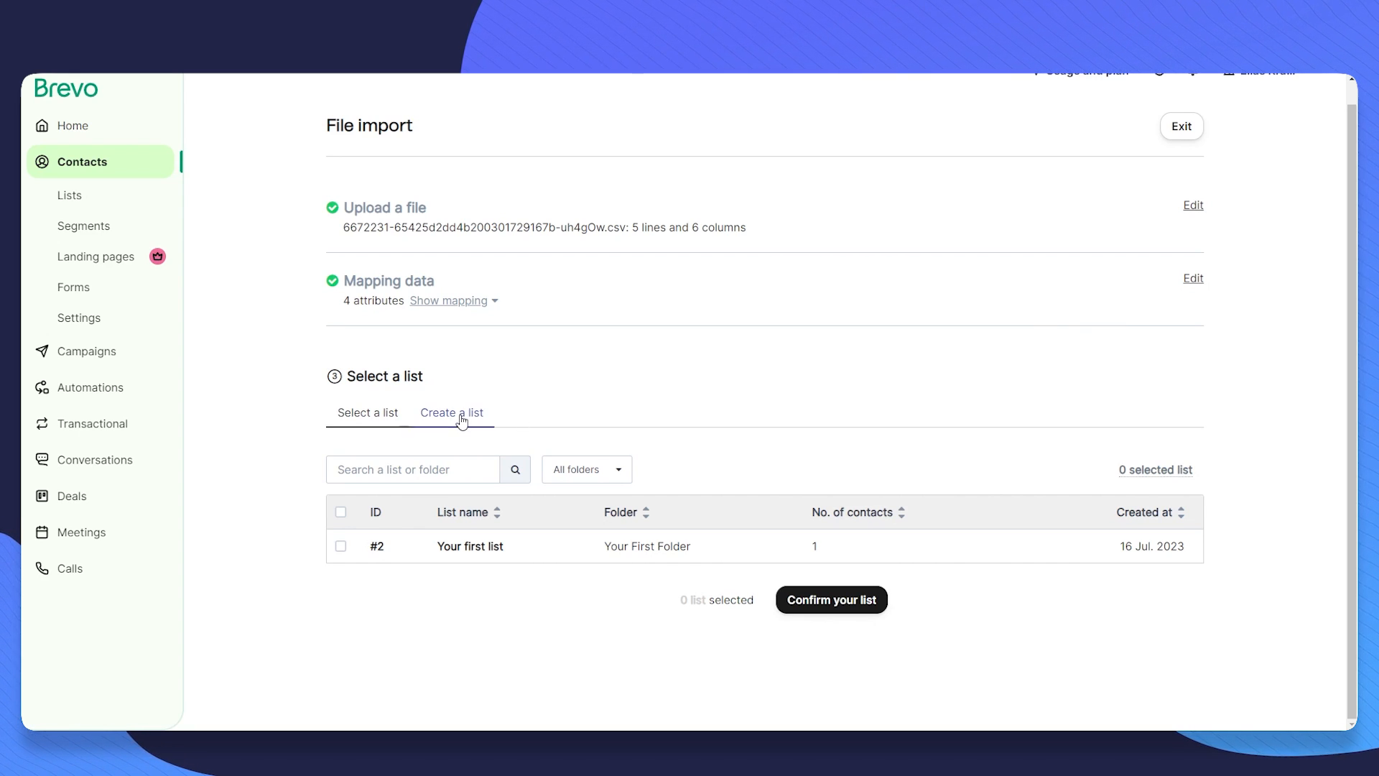
click(430, 428)
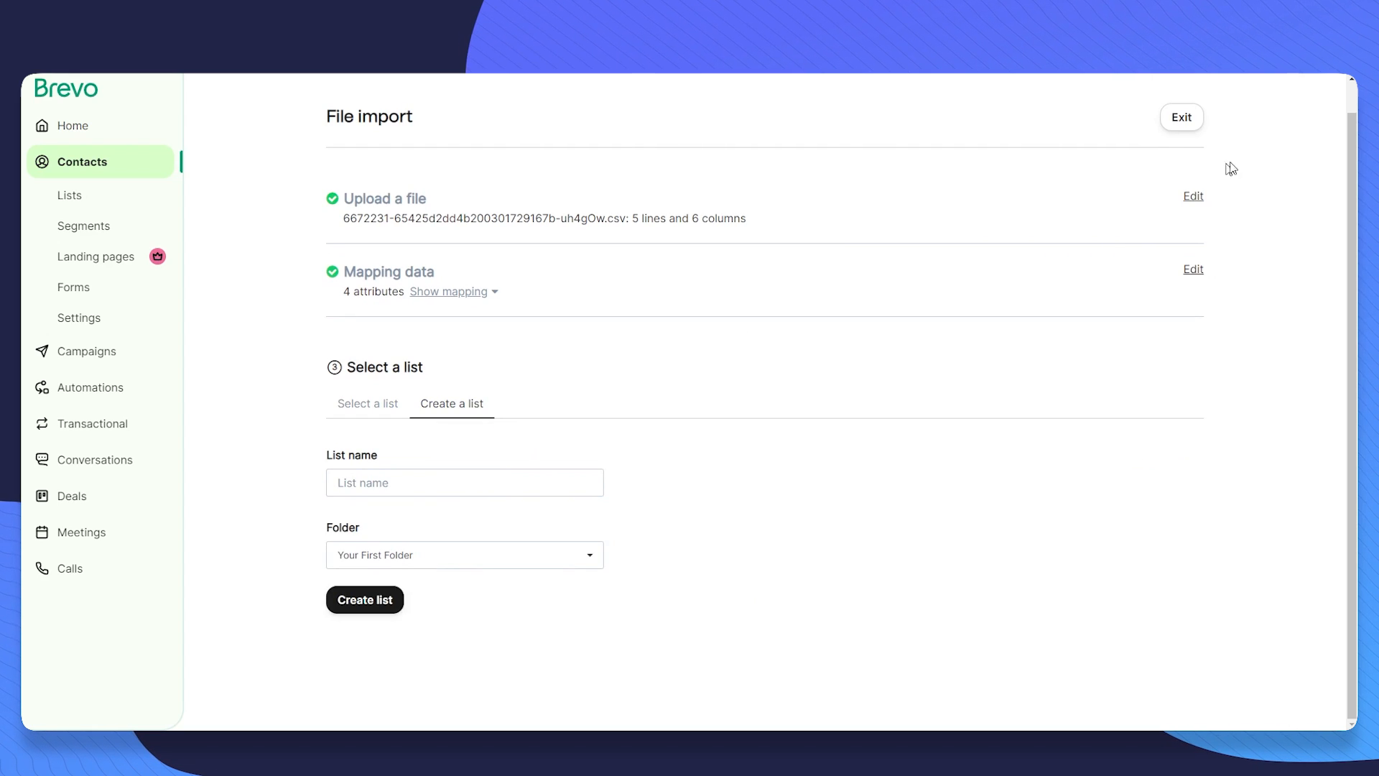
click(334, 480)
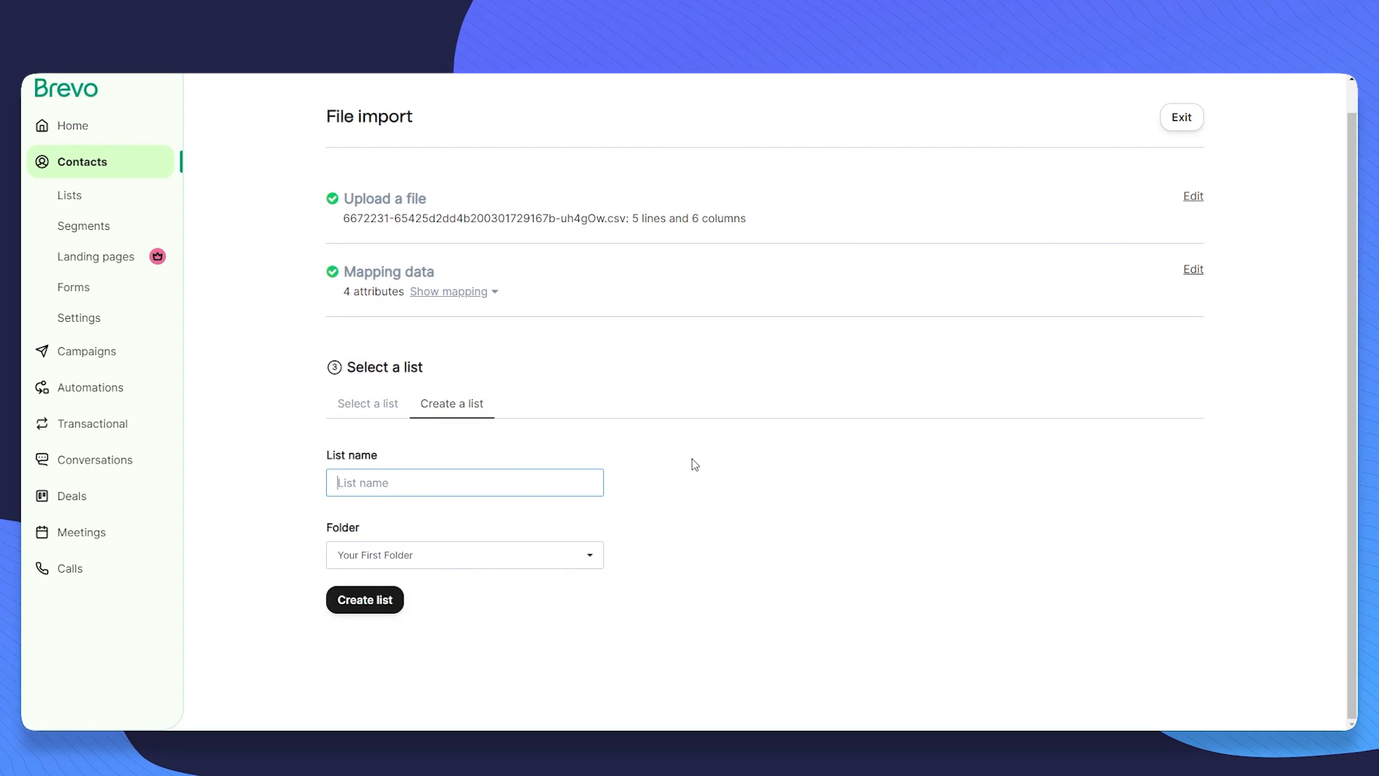
text(Contacts)
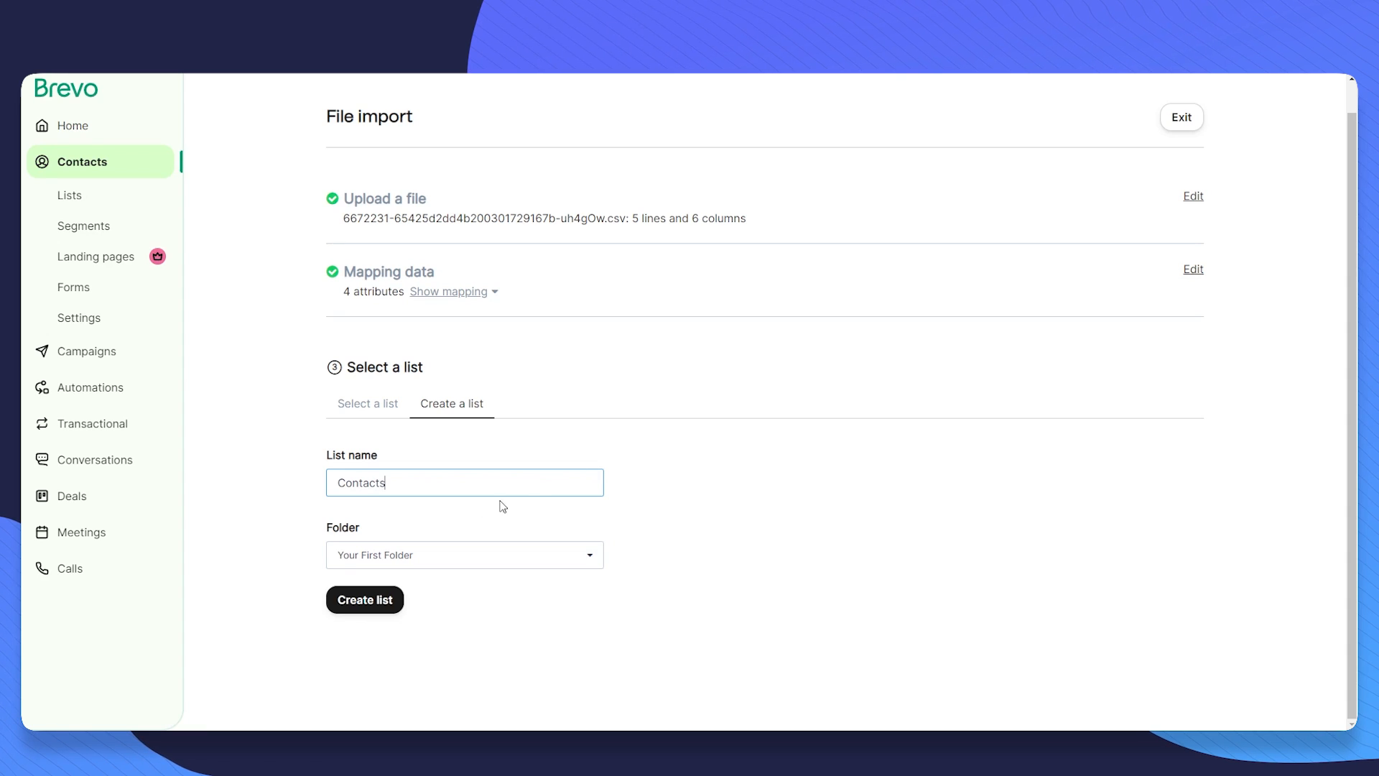
click(383, 553)
drag(344, 528, 274, 527)
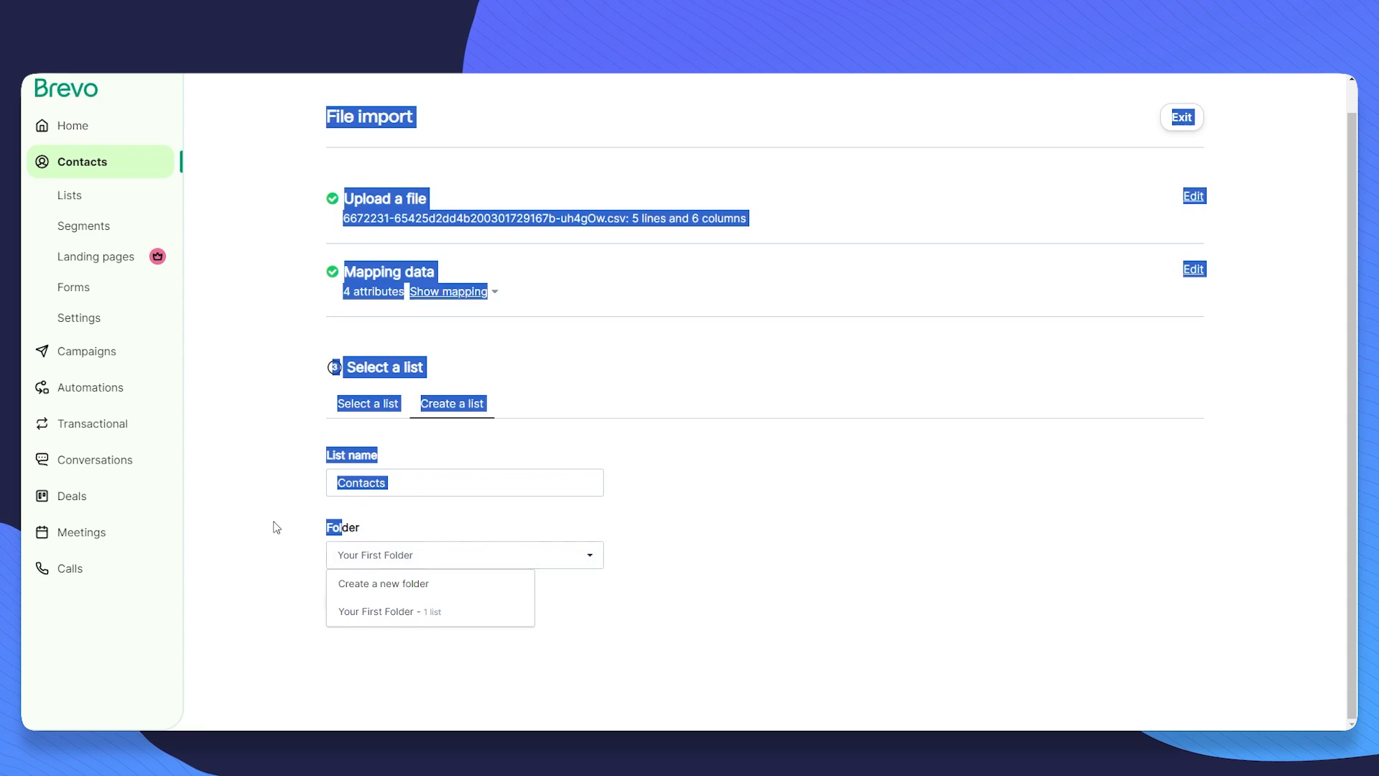
click(399, 524)
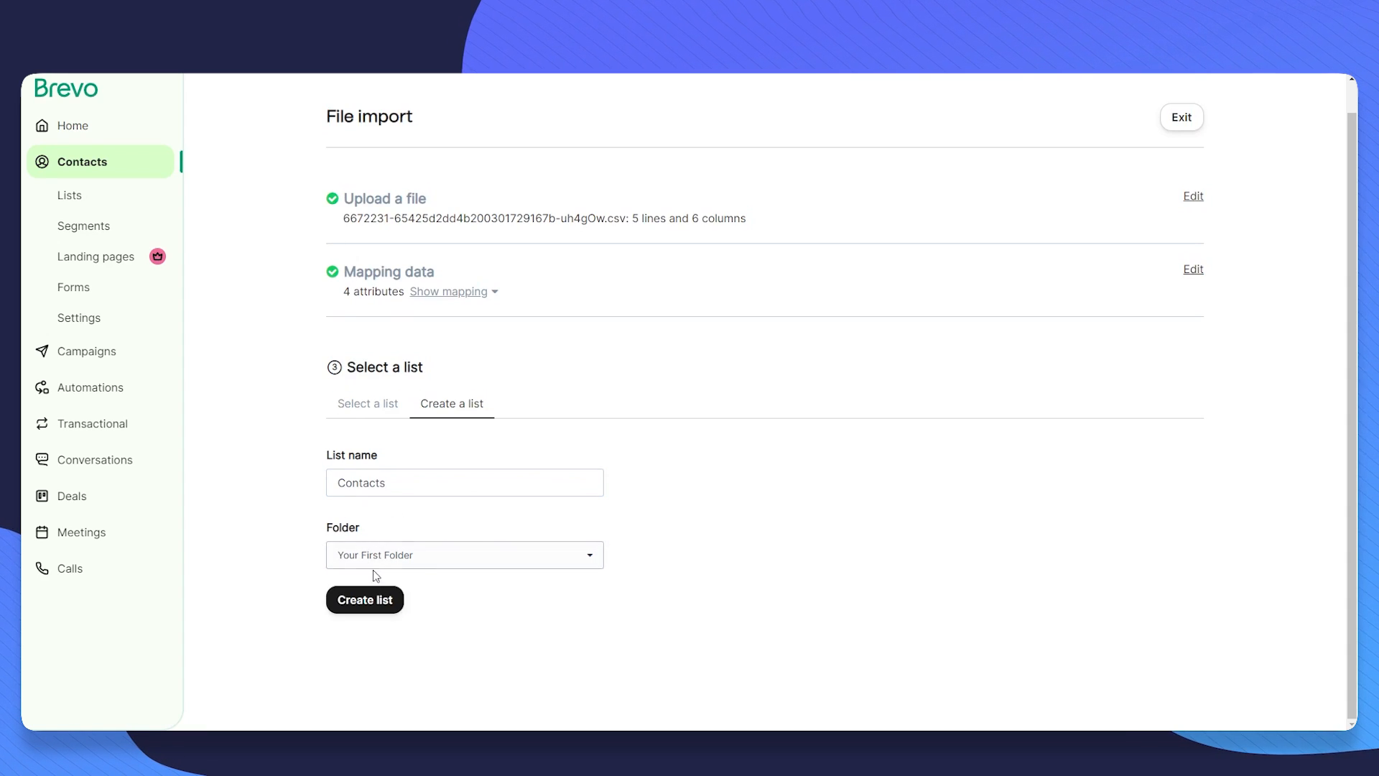
click(391, 562)
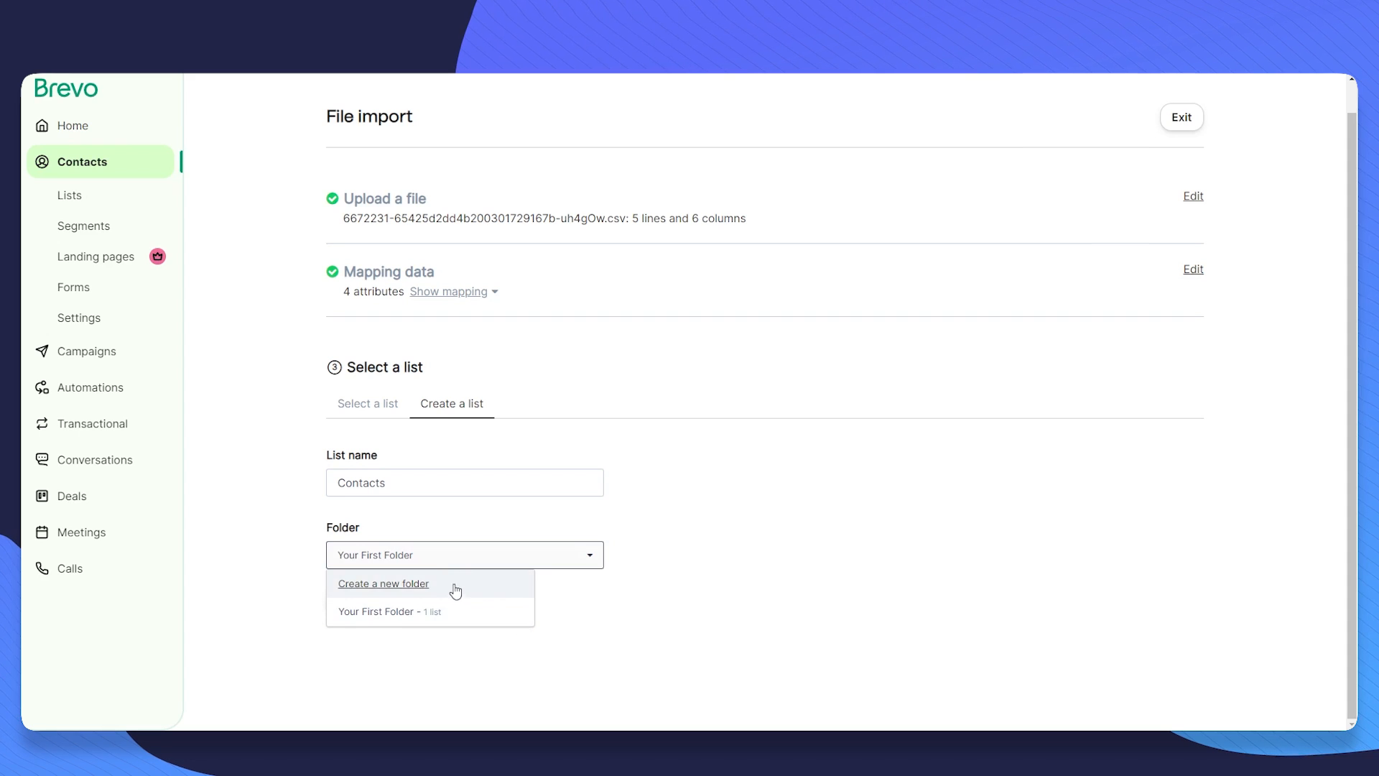
click(434, 527)
click(365, 607)
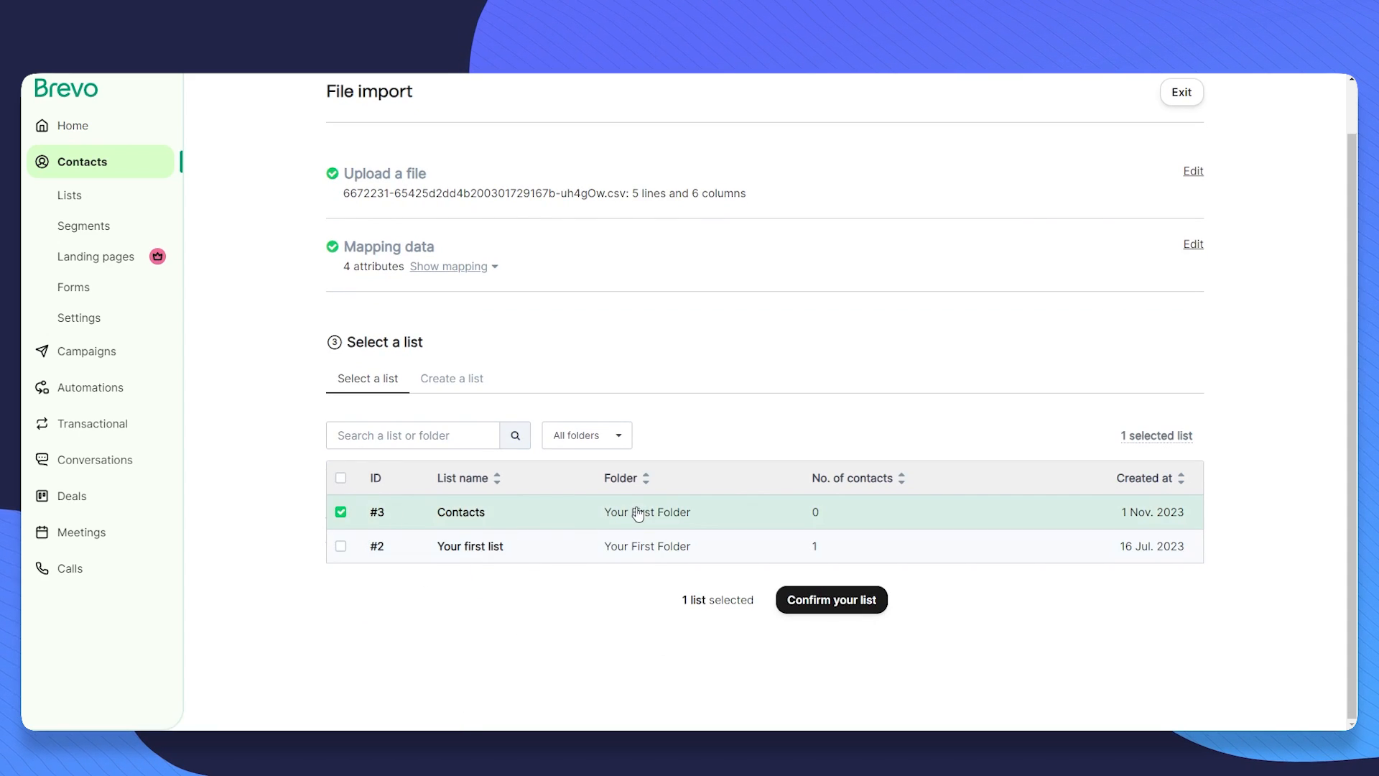
Select the Contacts list as the import destination and confirm it
drag(517, 519, 575, 522)
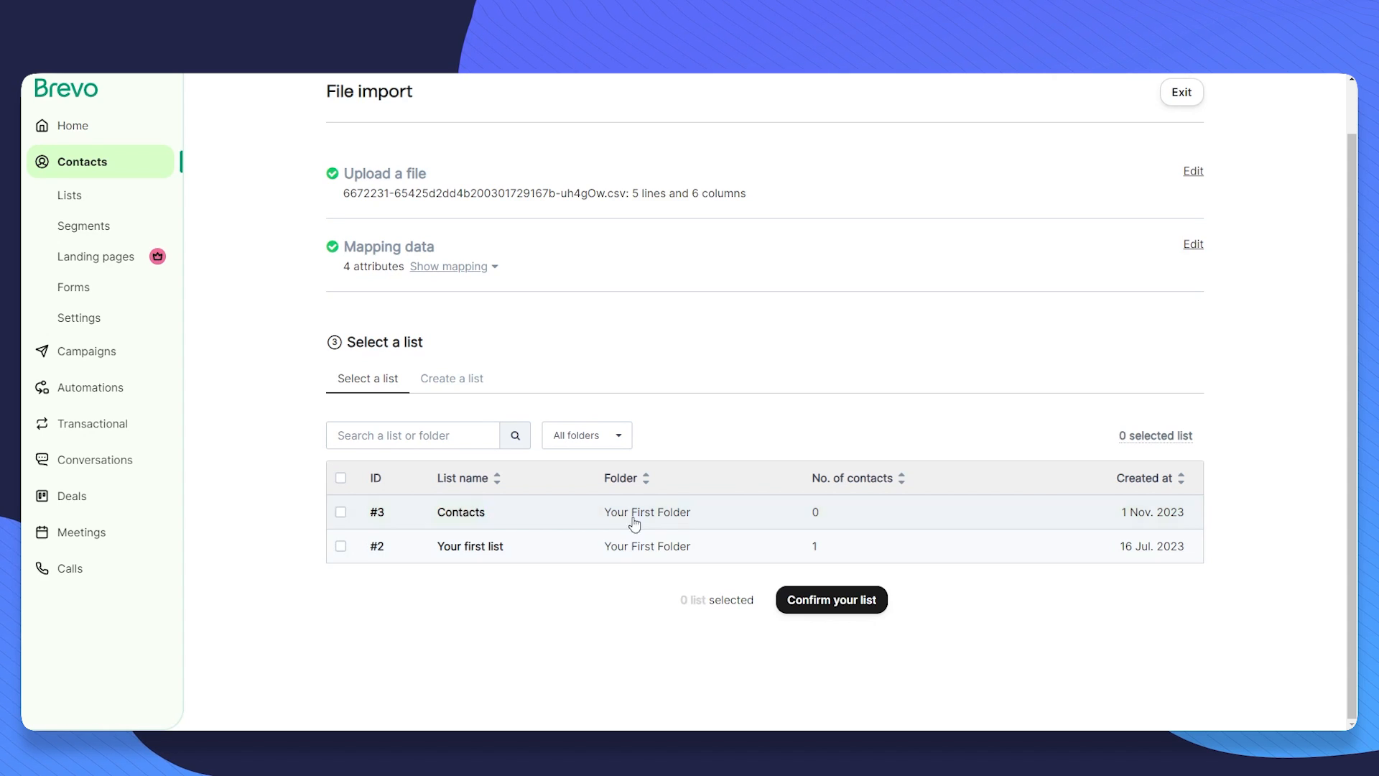
click(451, 519)
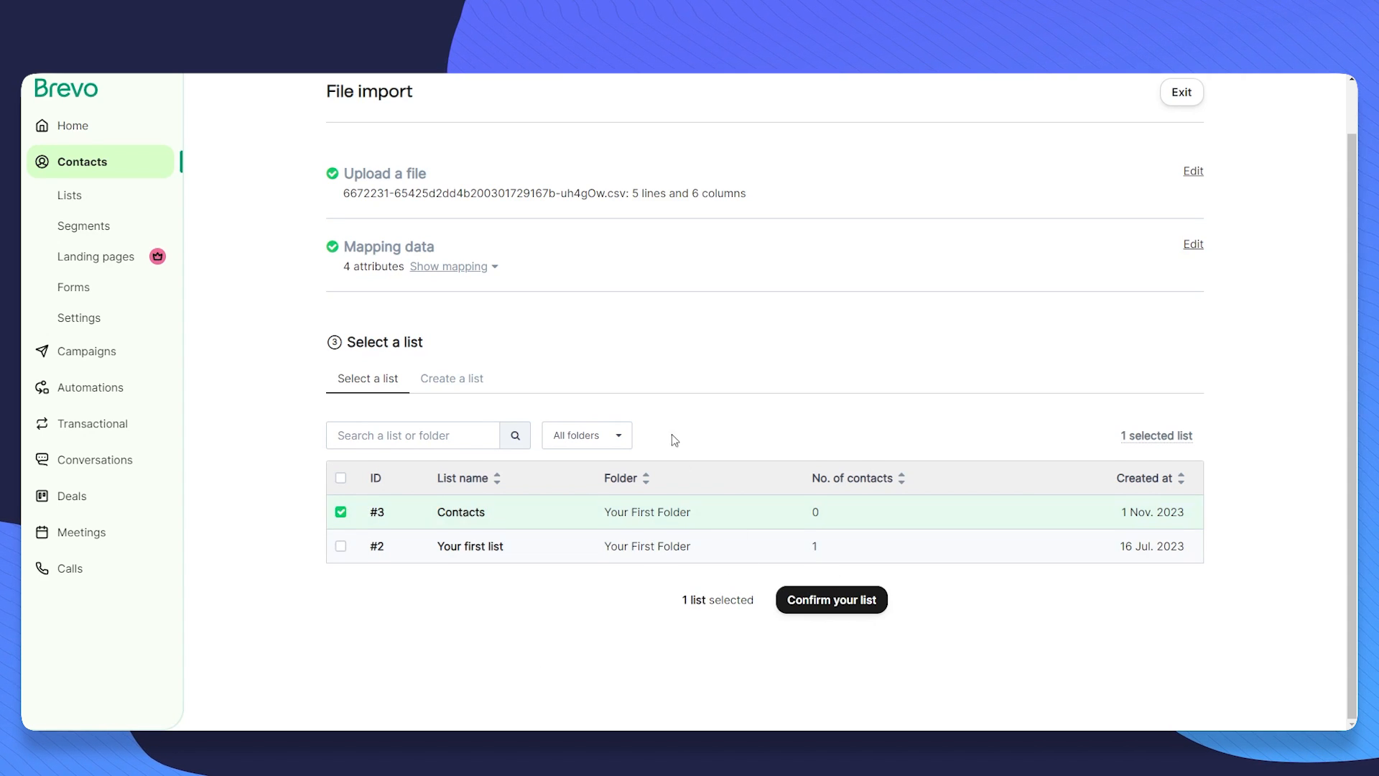
scroll(646, 323, up, 2)
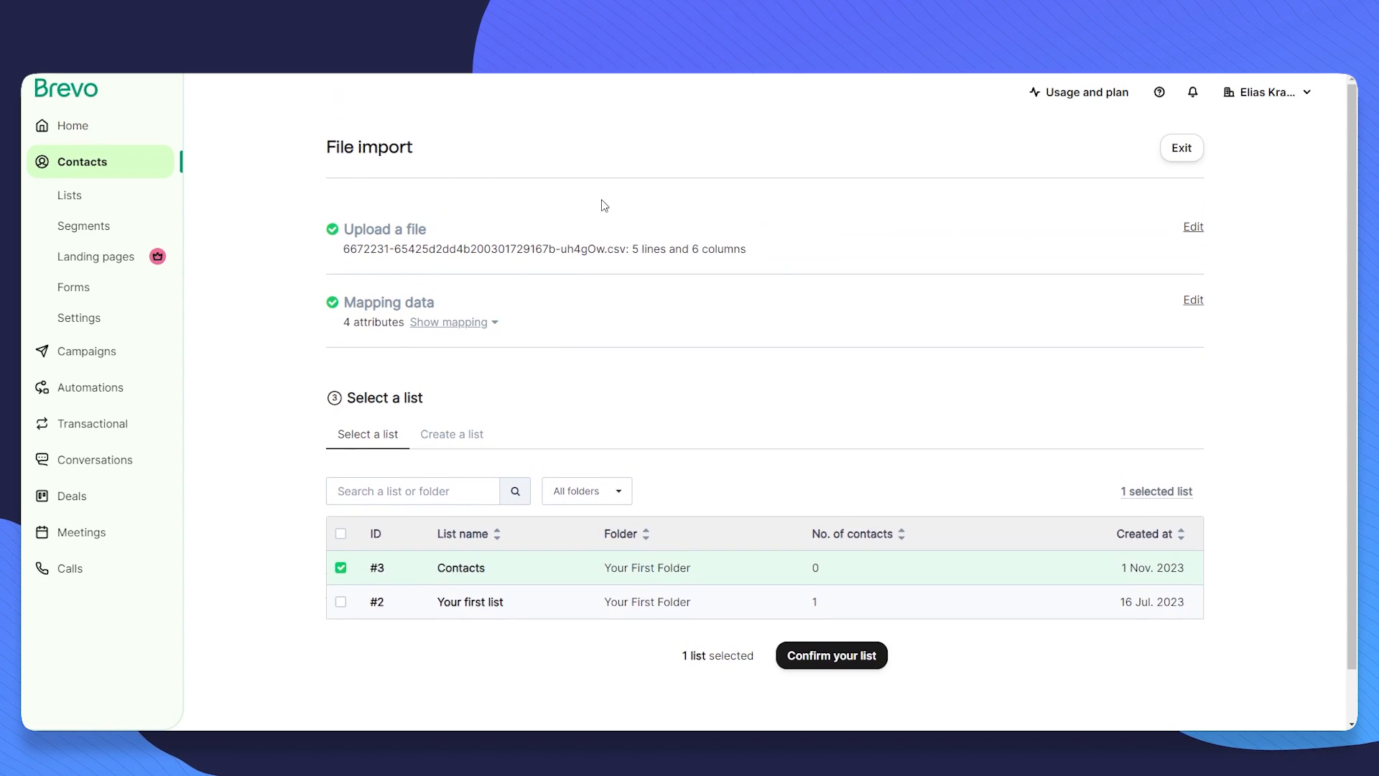
click(855, 664)
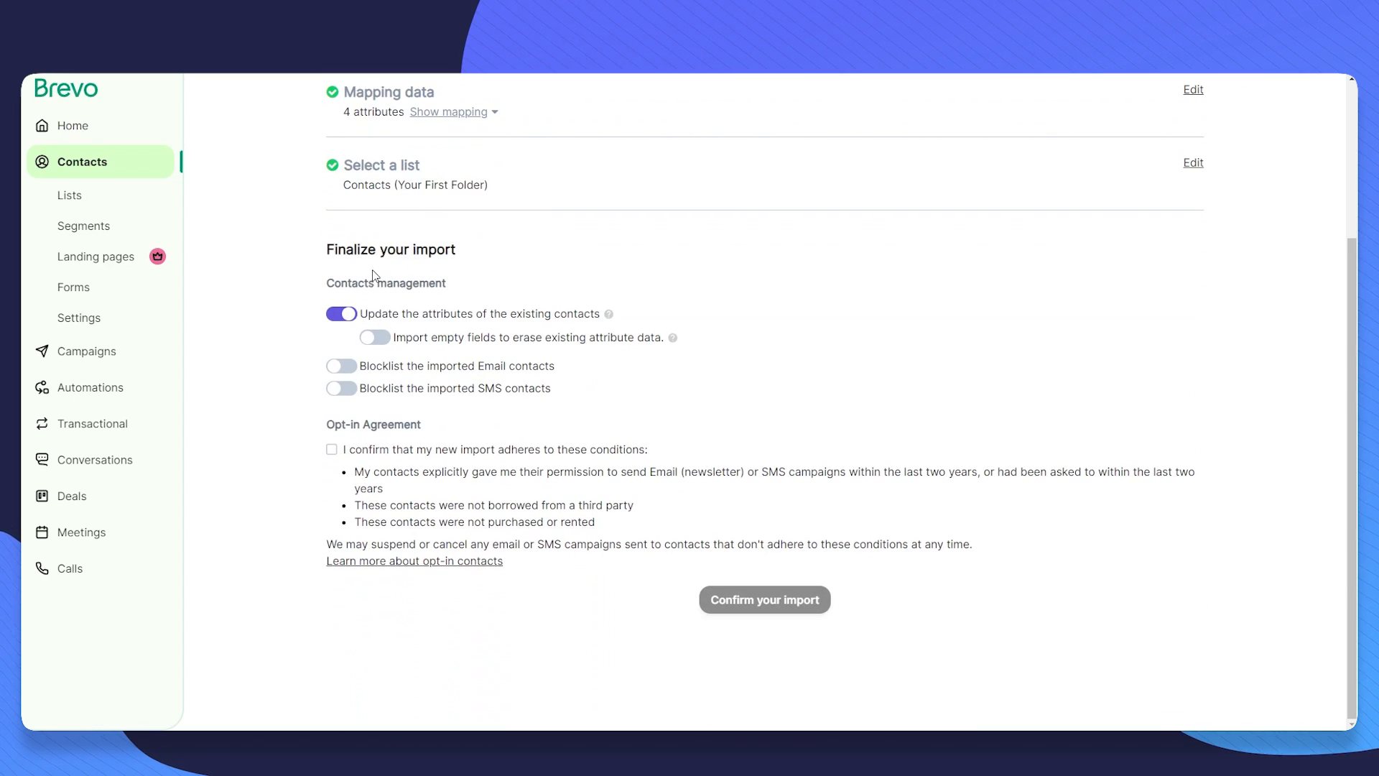
Allow empty fields to erase attribute data, accept the opt-in terms, and run the import
drag(316, 238, 606, 260)
click(302, 211)
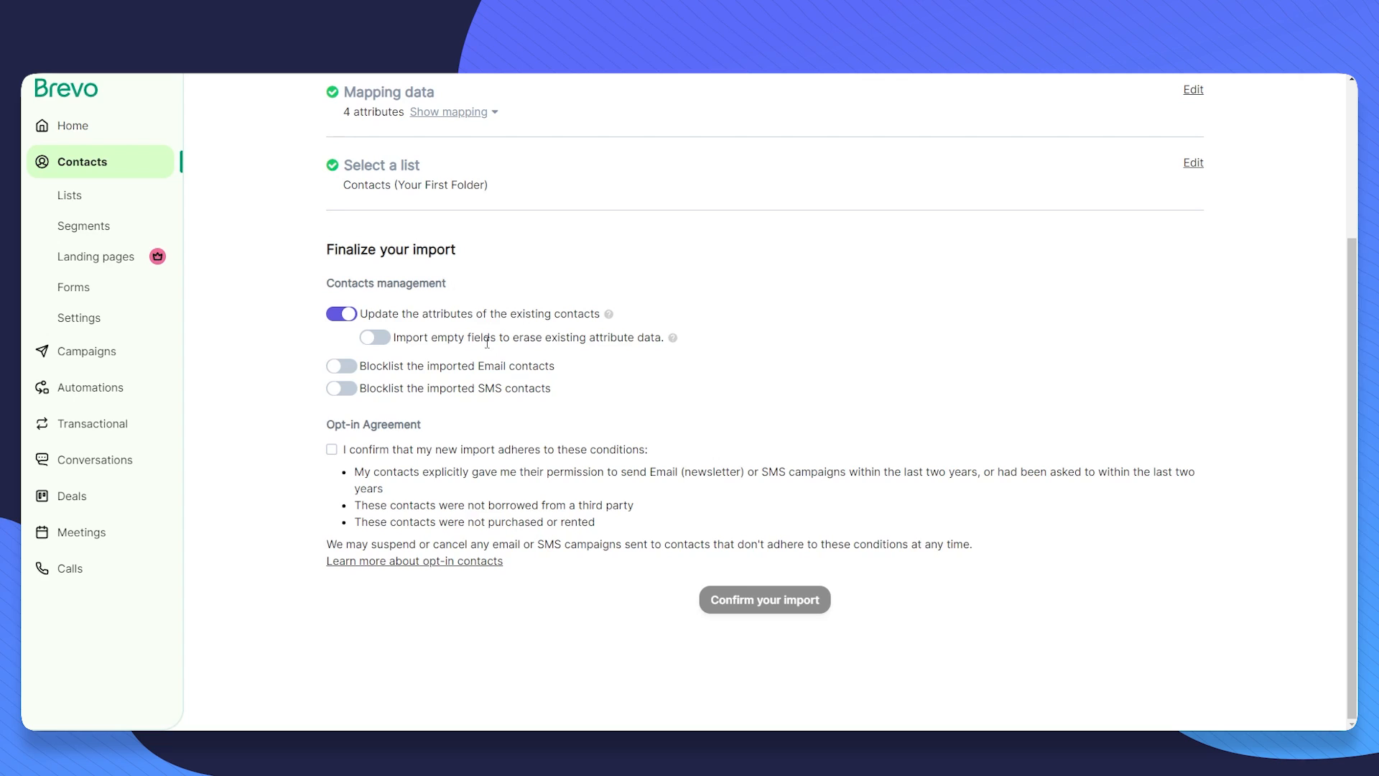
click(374, 336)
click(366, 452)
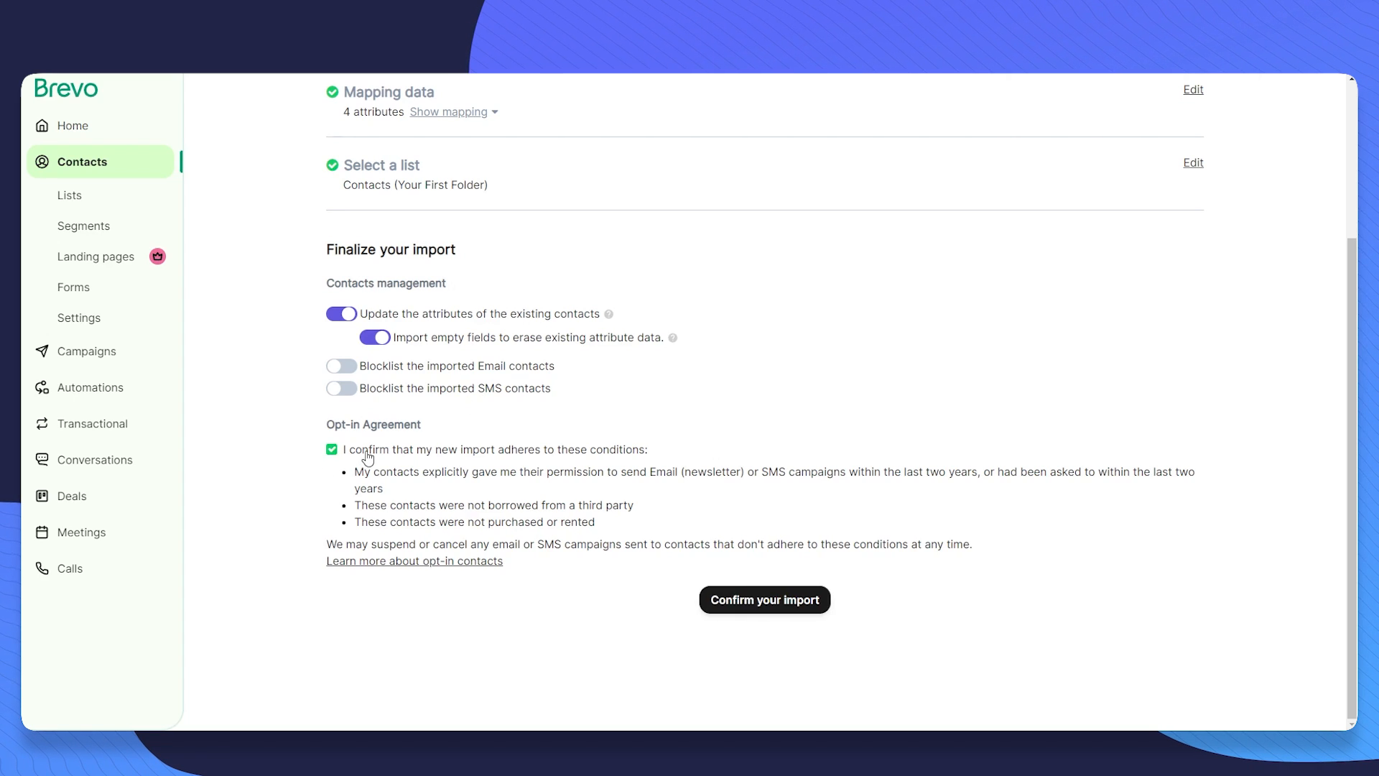
click(797, 596)
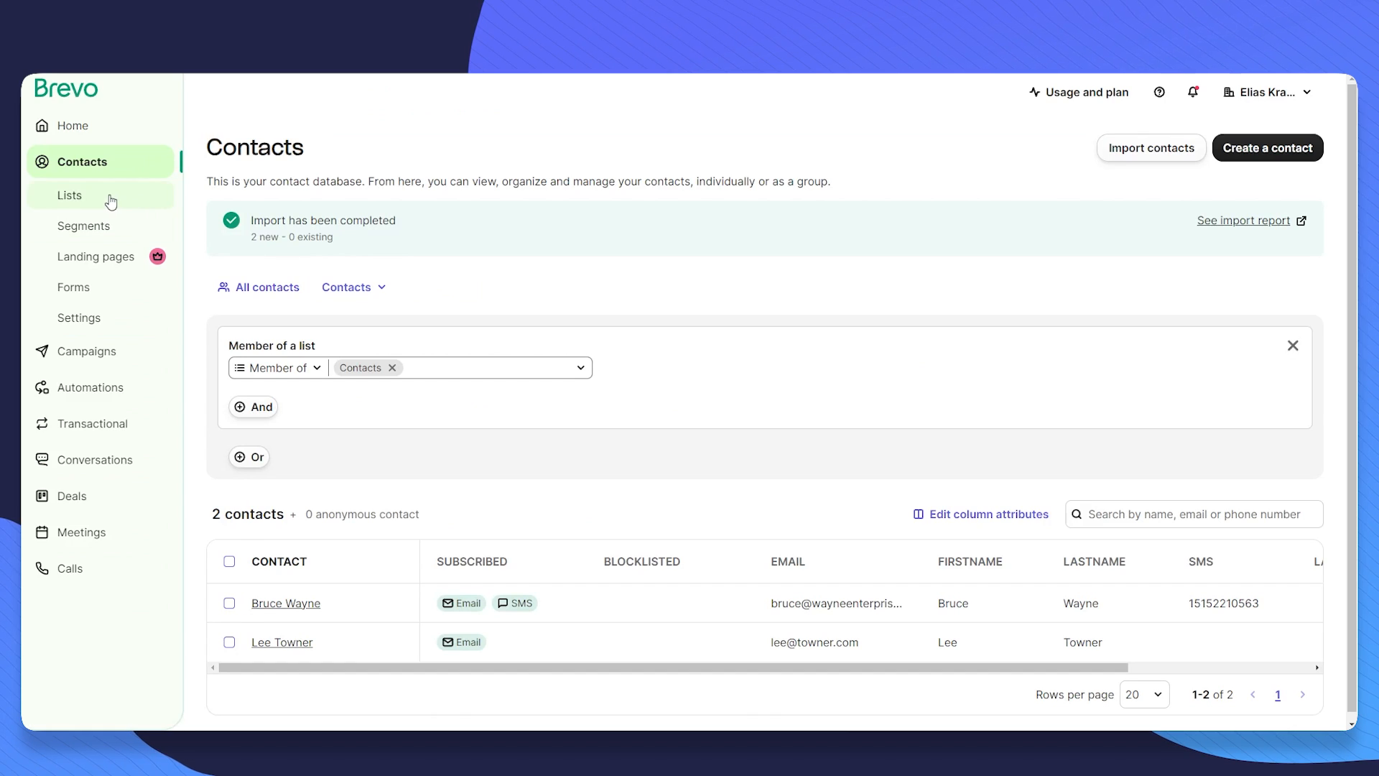
View the contacts in Your first list and in Contacts, then return to Lists
click(109, 201)
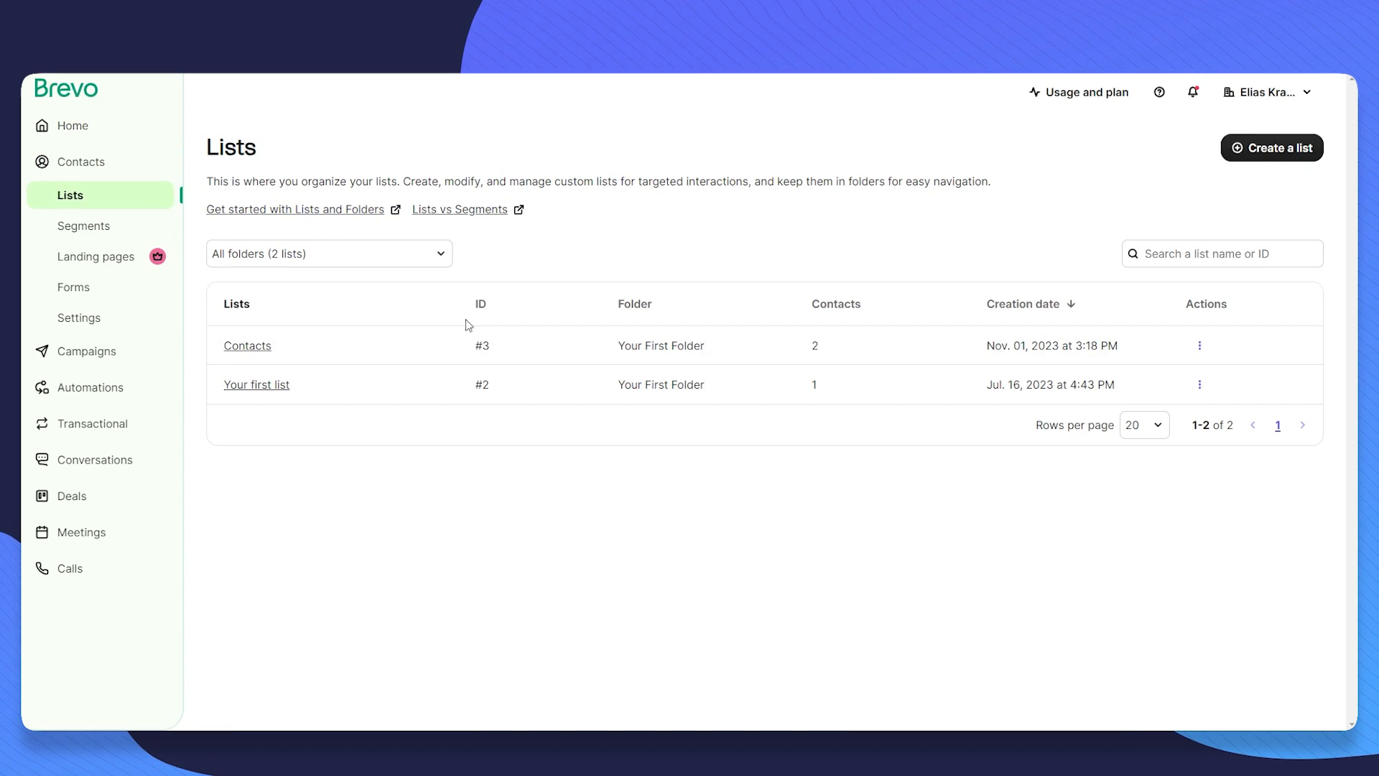
click(274, 385)
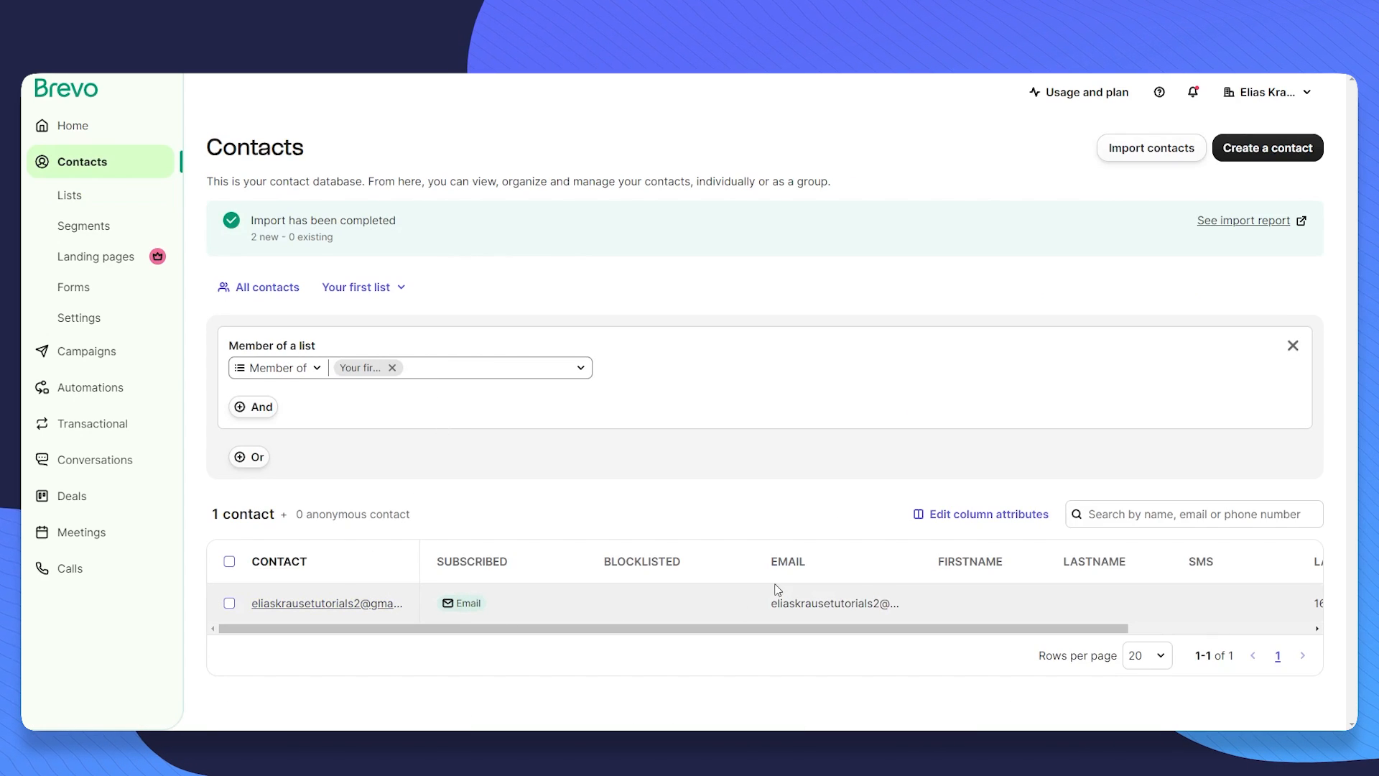
click(89, 200)
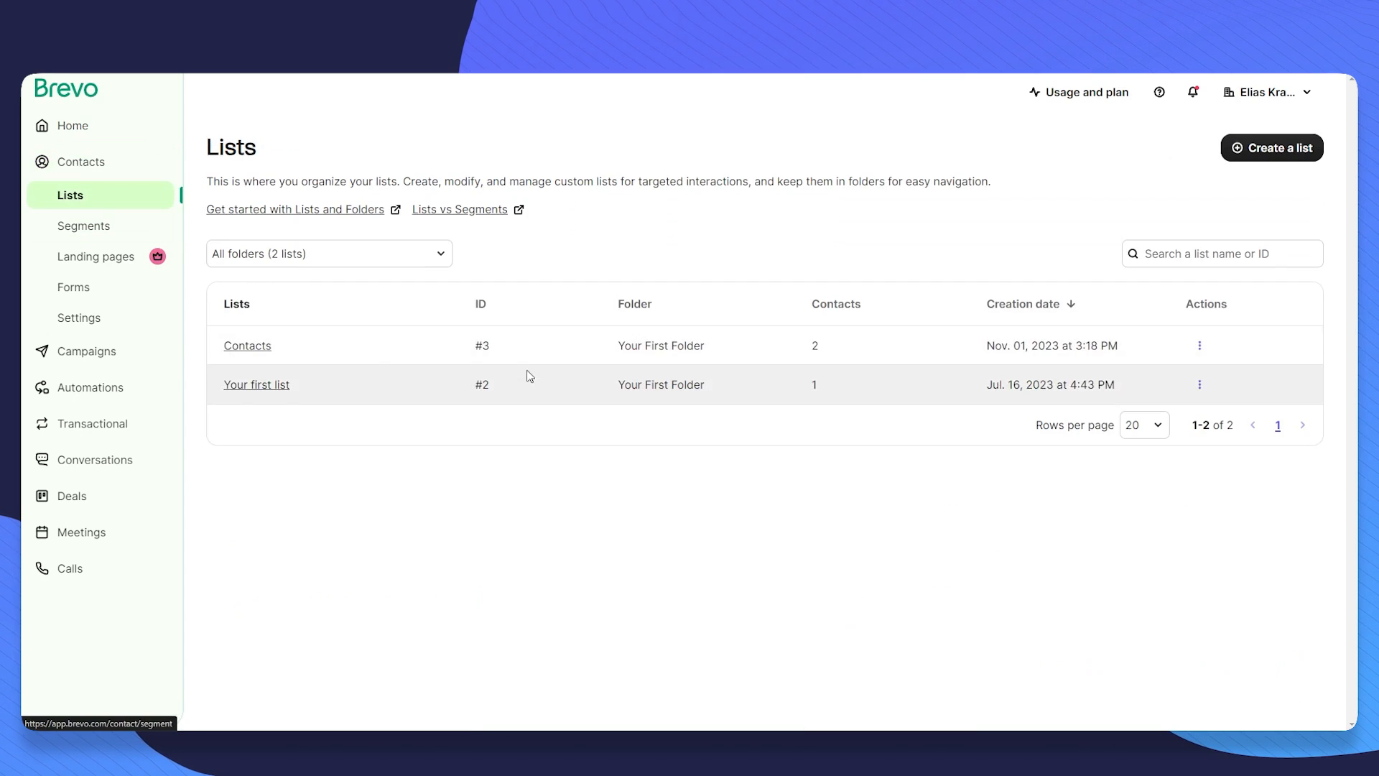
click(252, 345)
scroll(561, 501, down, 1)
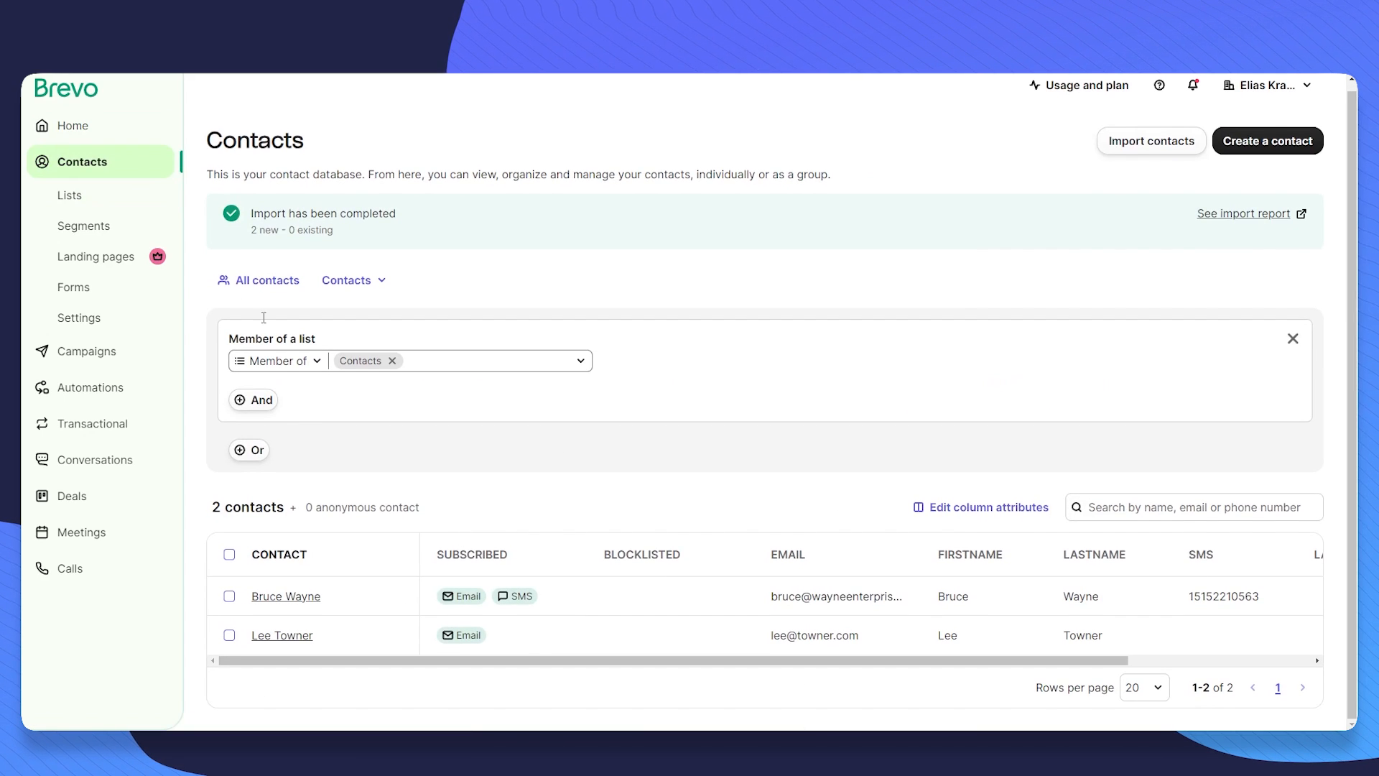
click(95, 196)
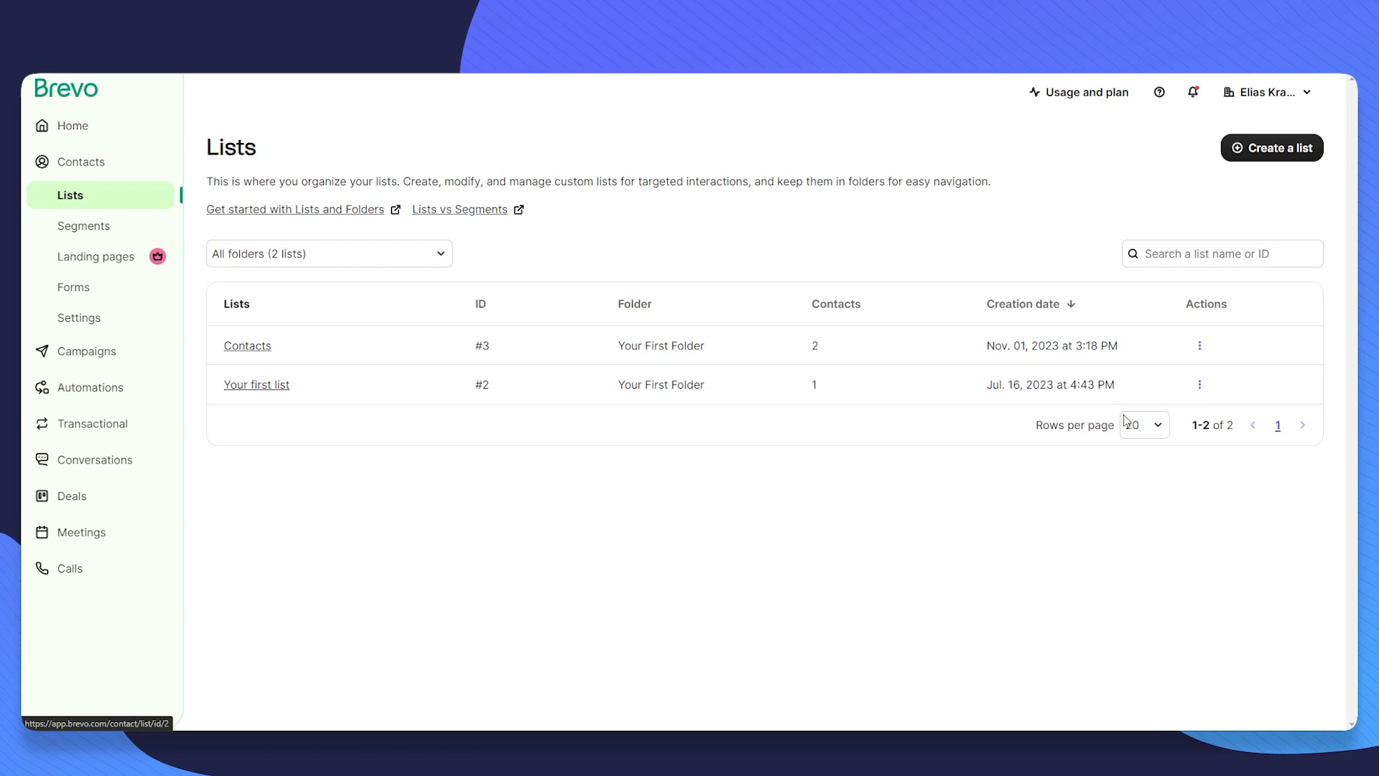
Delete Your first list from its actions menu and refresh the Lists page
click(1199, 385)
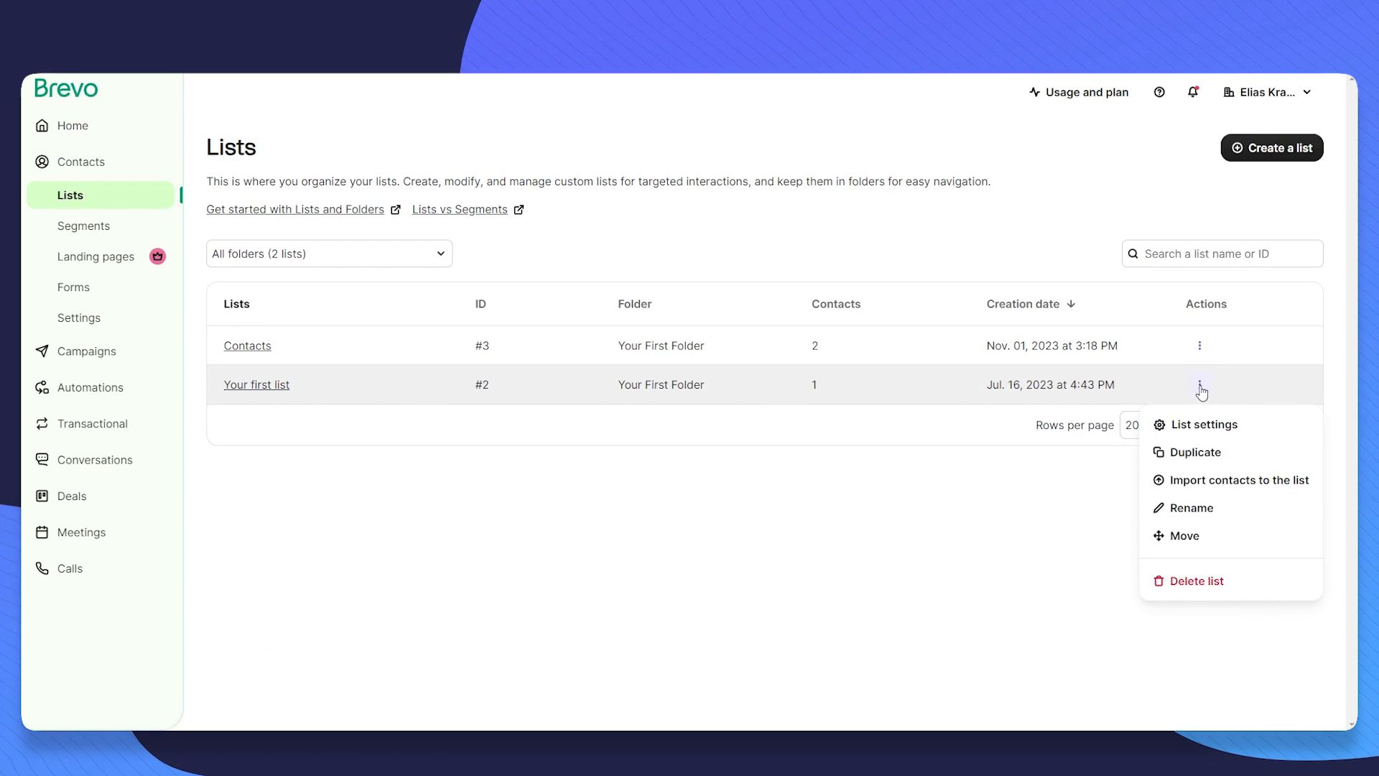
click(1201, 390)
click(1197, 397)
click(1196, 590)
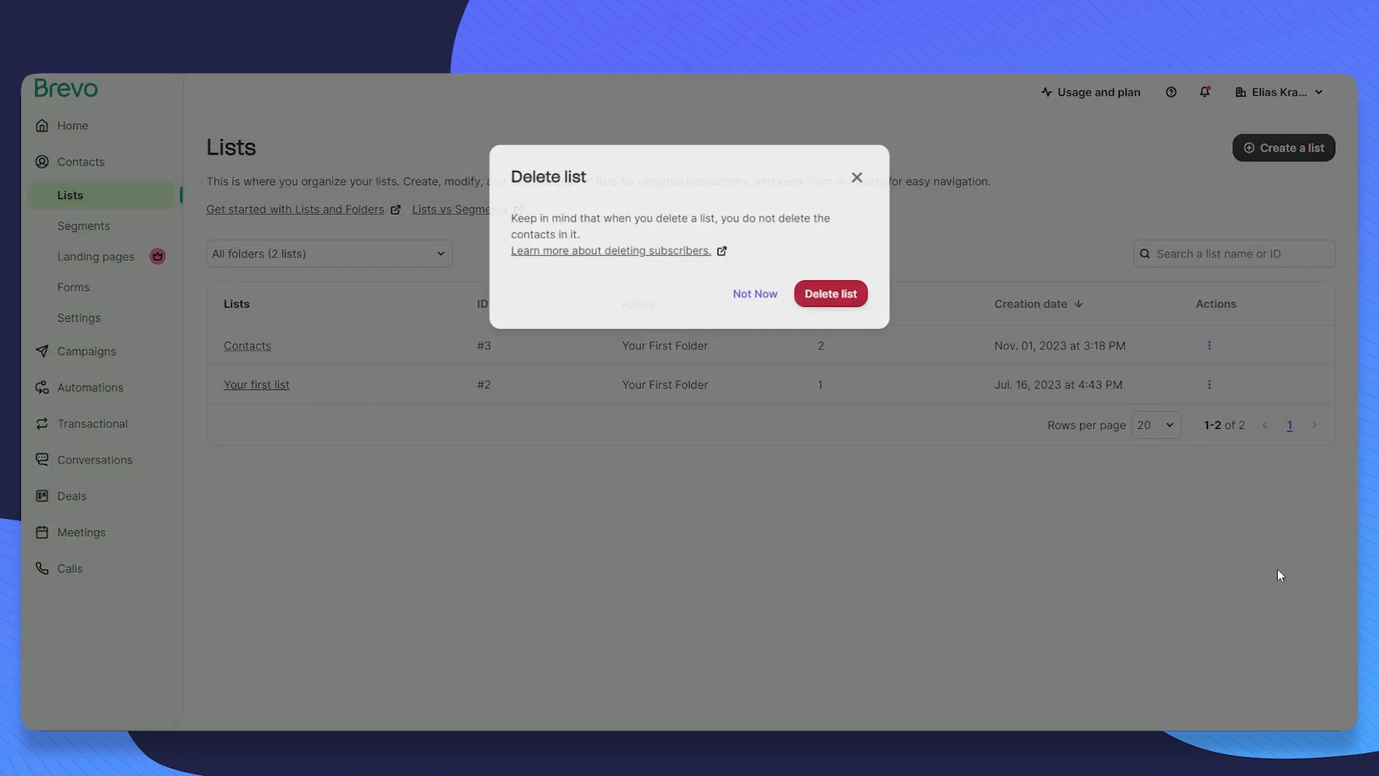
click(822, 293)
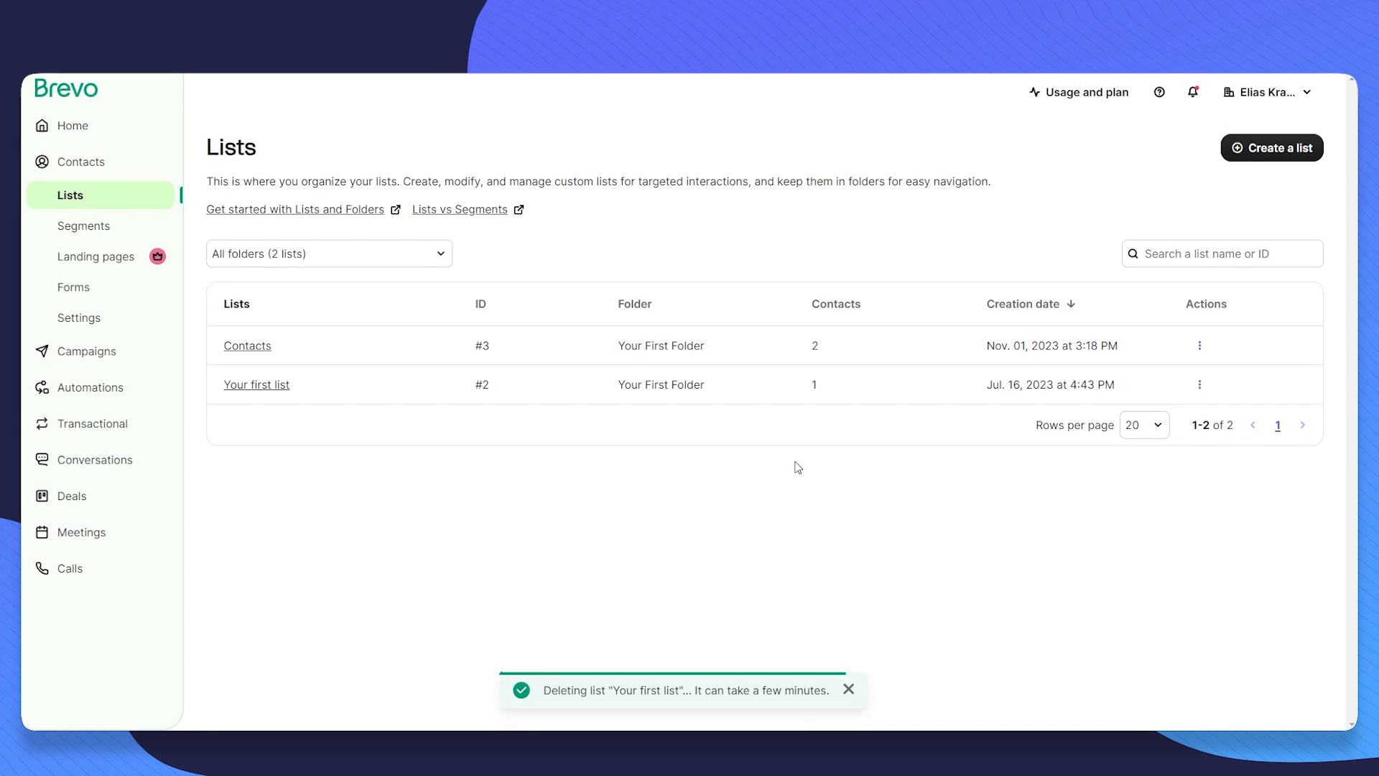
key(F5)
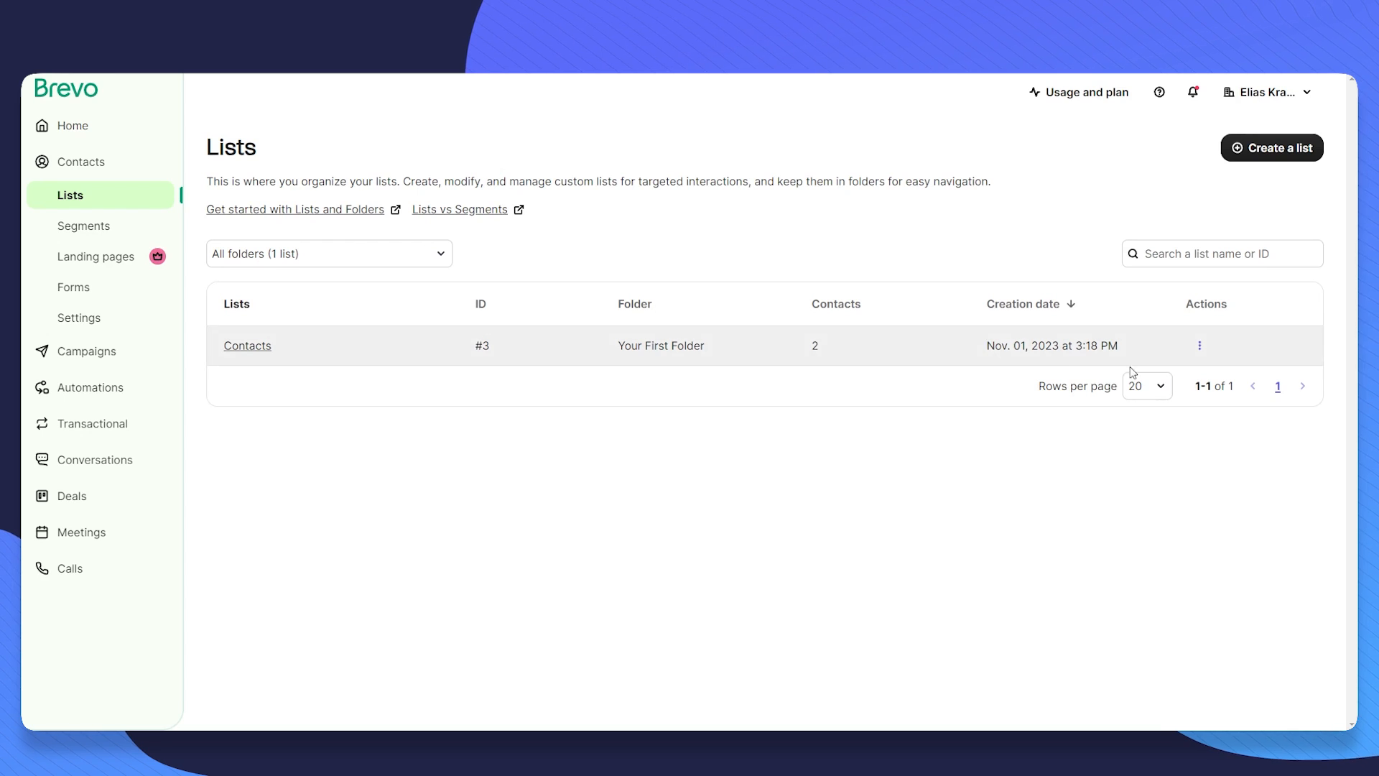
From the Segments page, create a segment using the New blank segment option
click(73, 229)
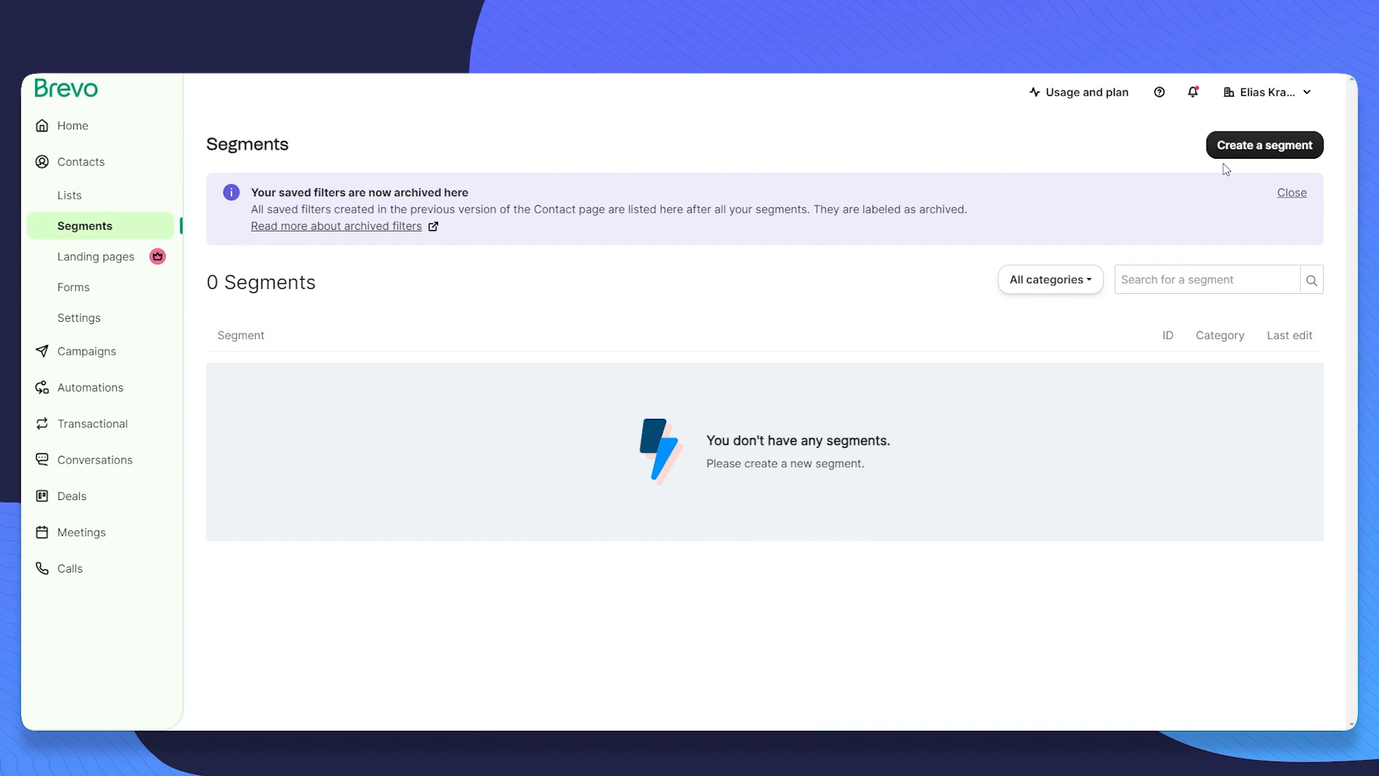
click(1267, 145)
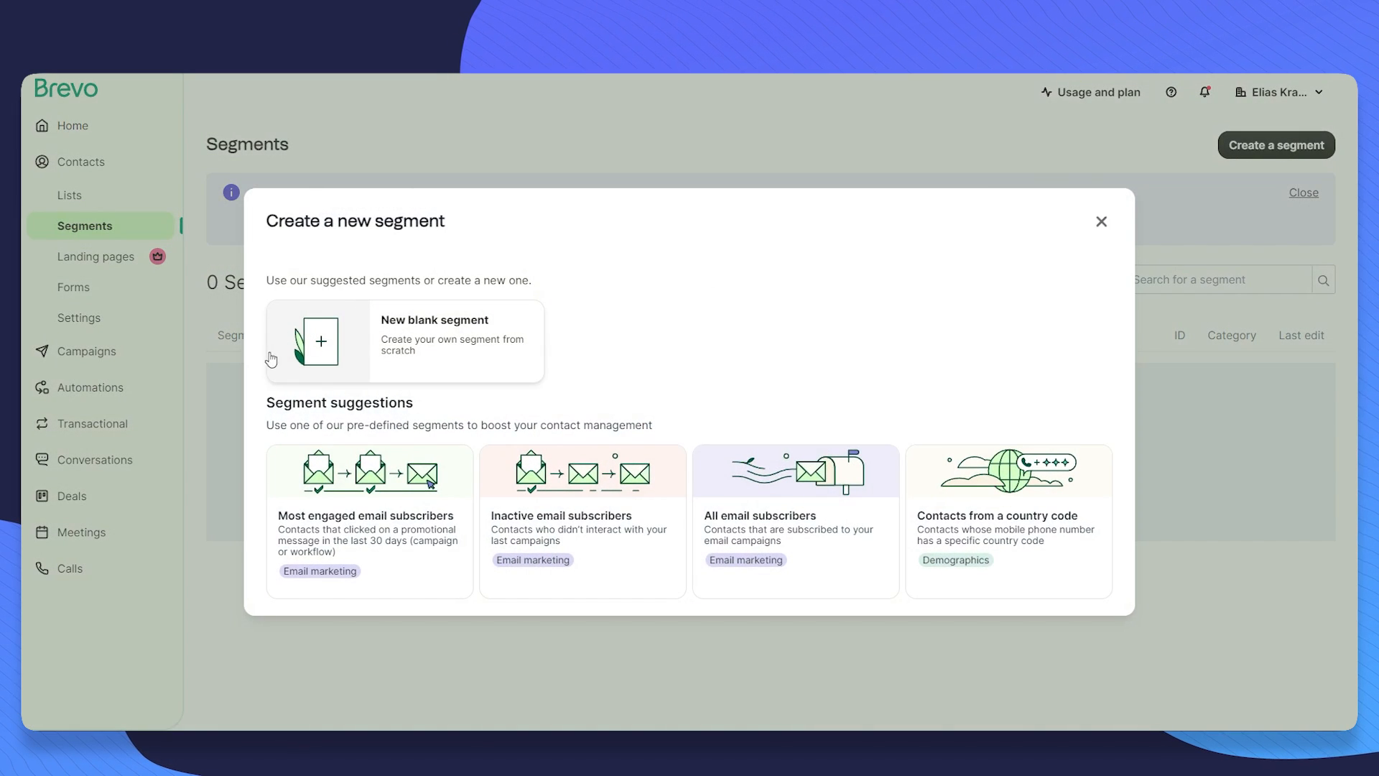
drag(270, 406, 675, 389)
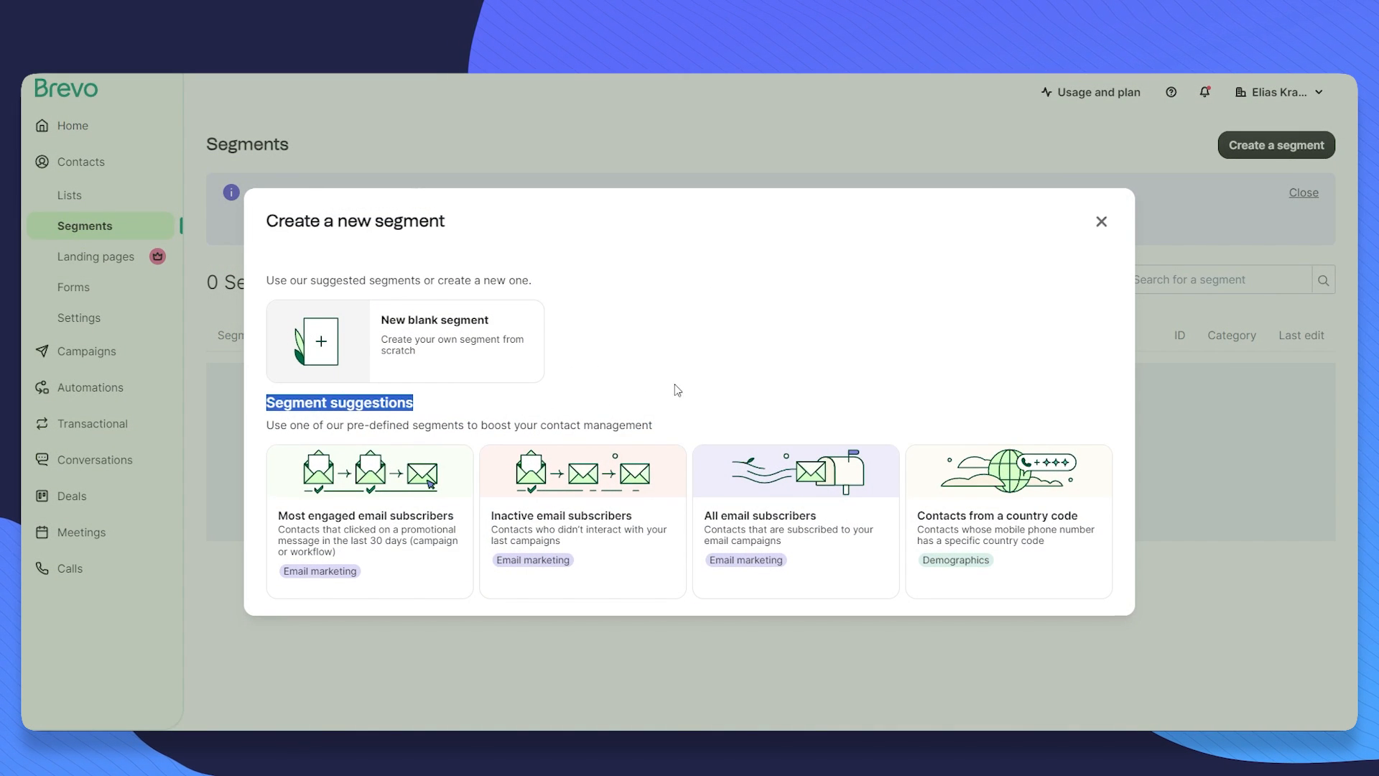
click(838, 361)
drag(221, 423, 669, 422)
click(708, 423)
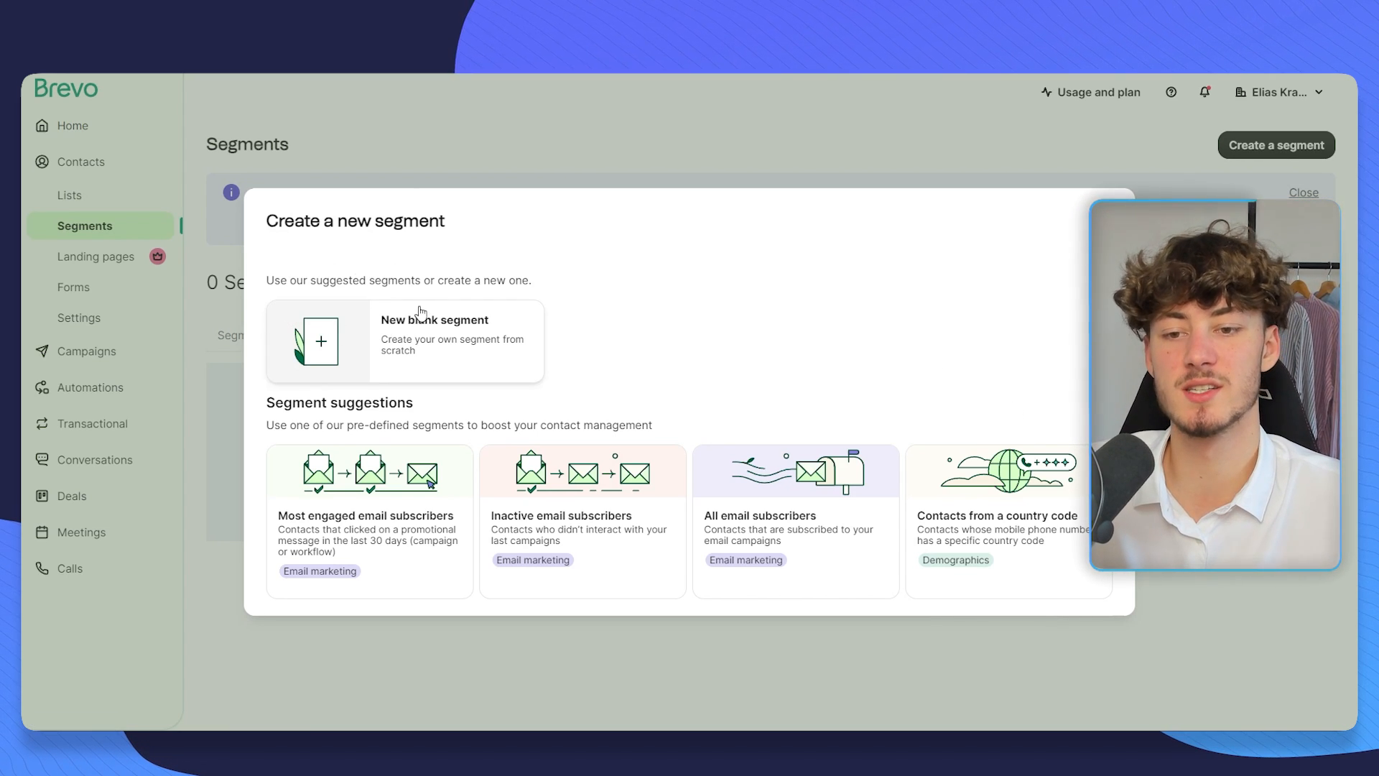
click(459, 357)
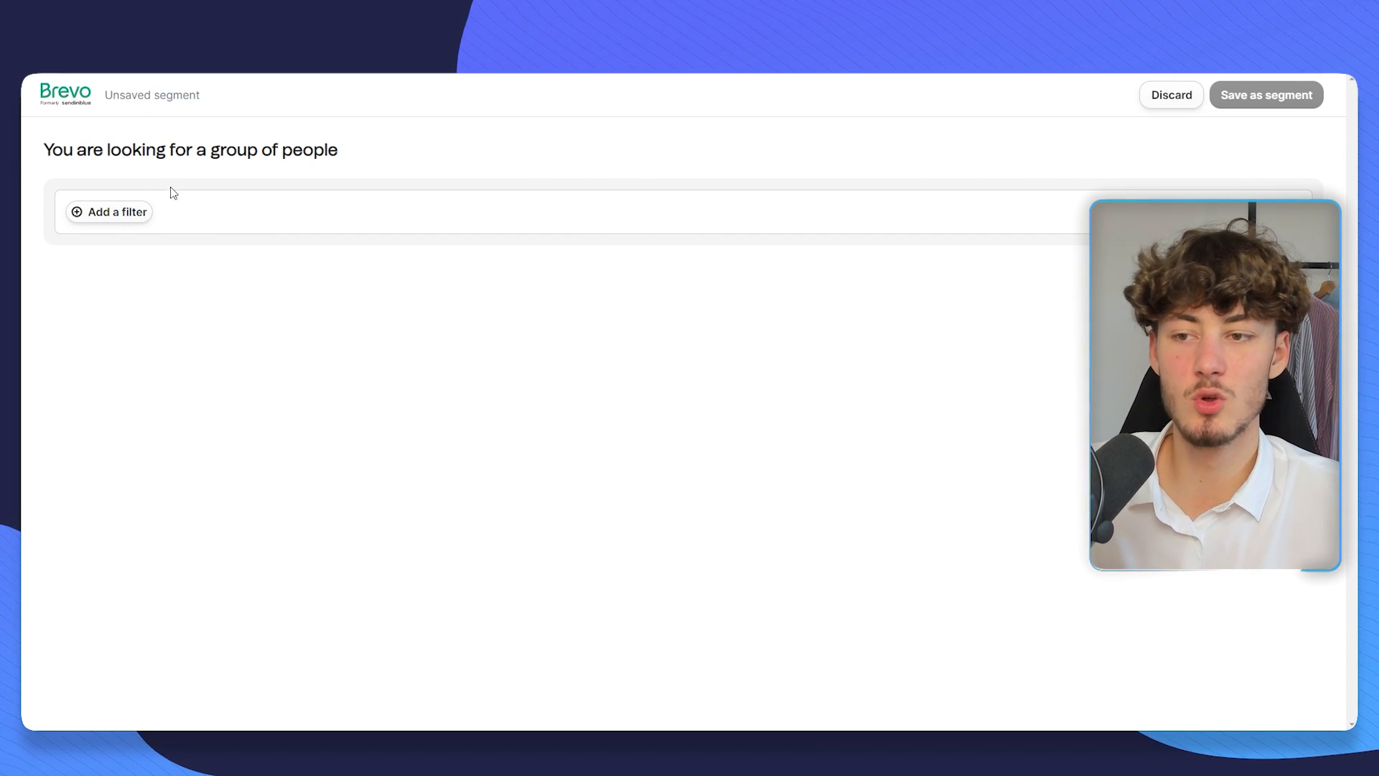
Add the Email filter 'Link clicked in an email', at least 1 time in 6 months
click(123, 222)
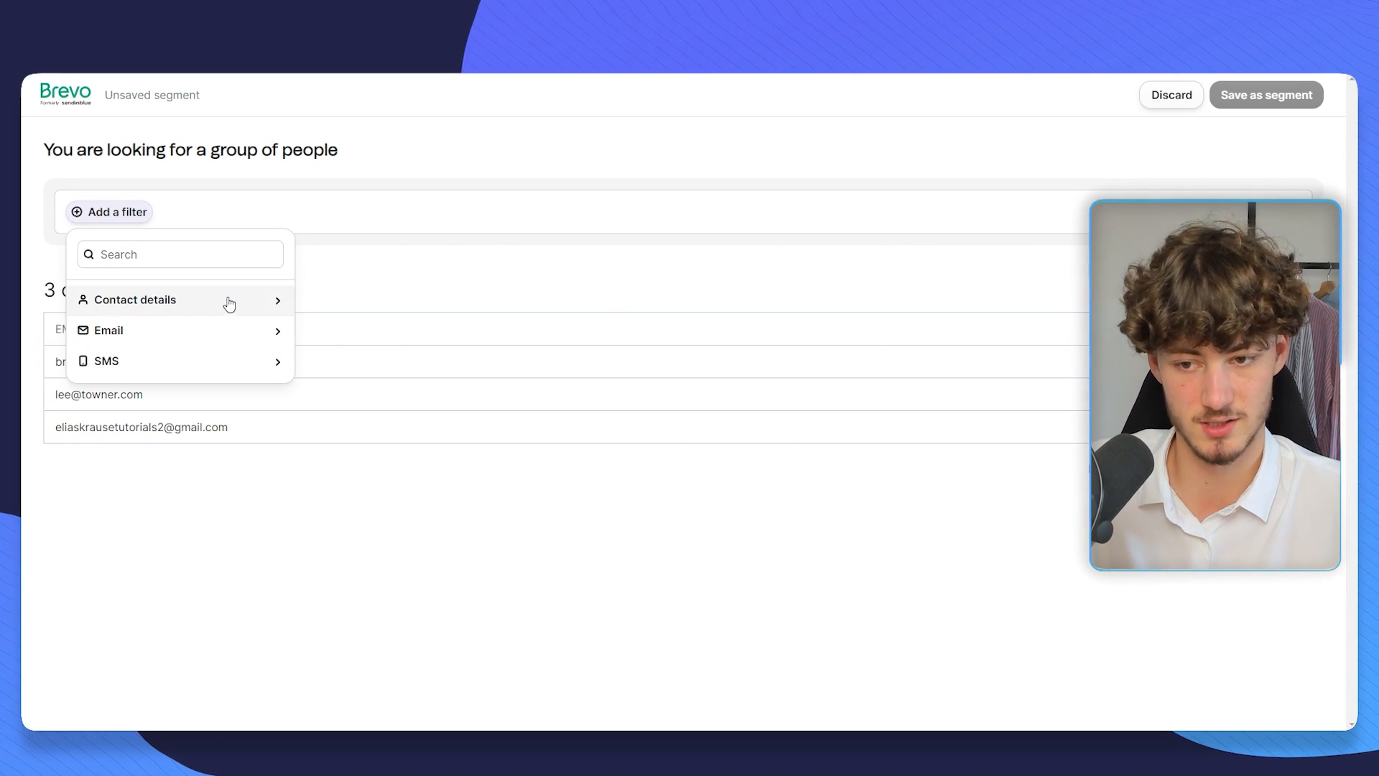
click(144, 329)
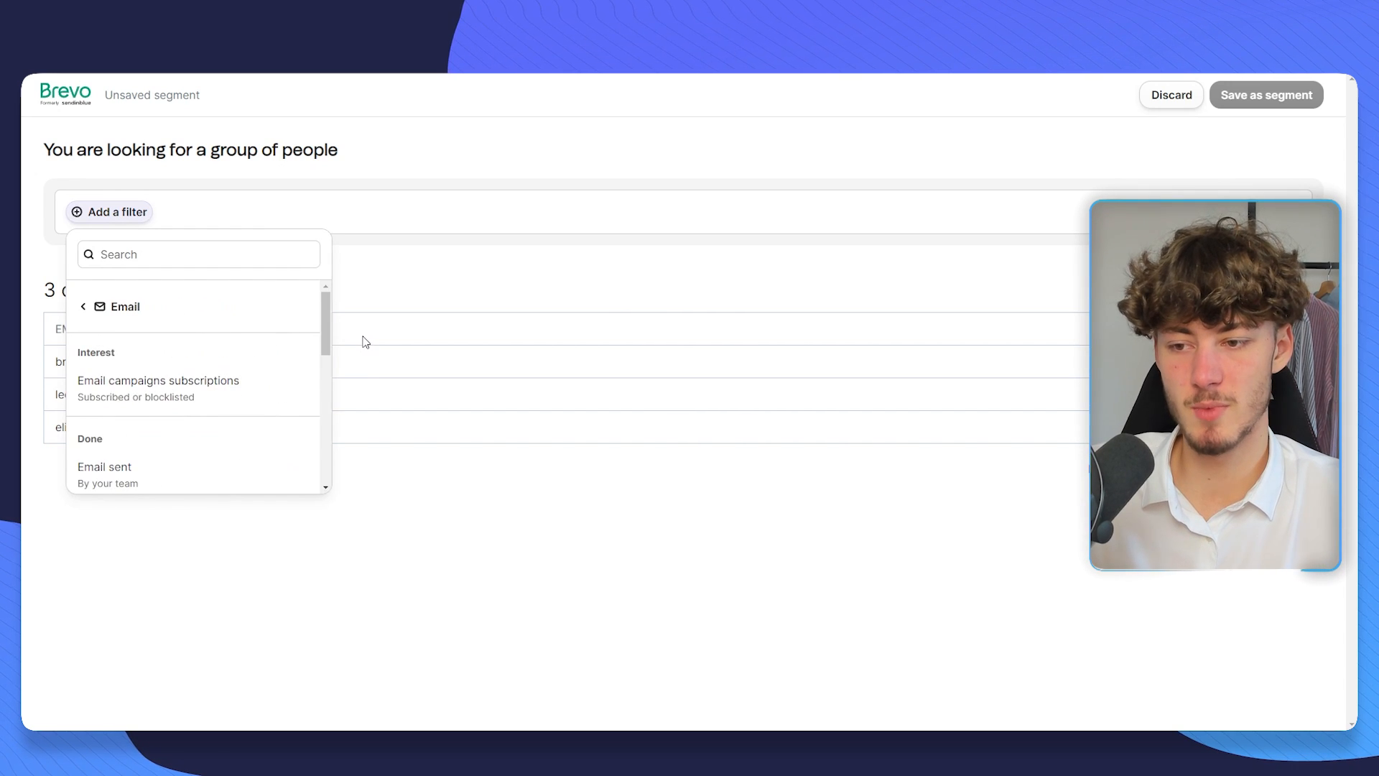
scroll(248, 357, down, 3)
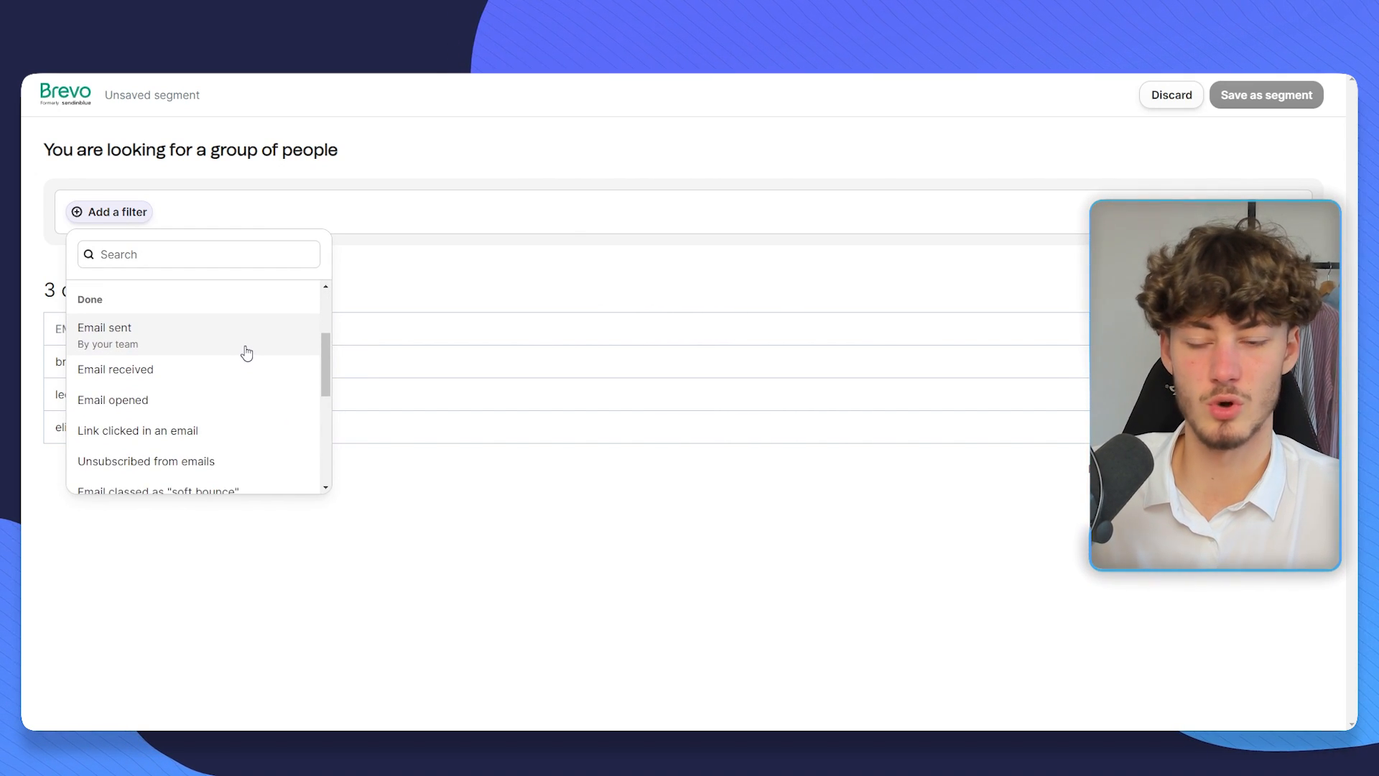
scroll(244, 356, down, 2)
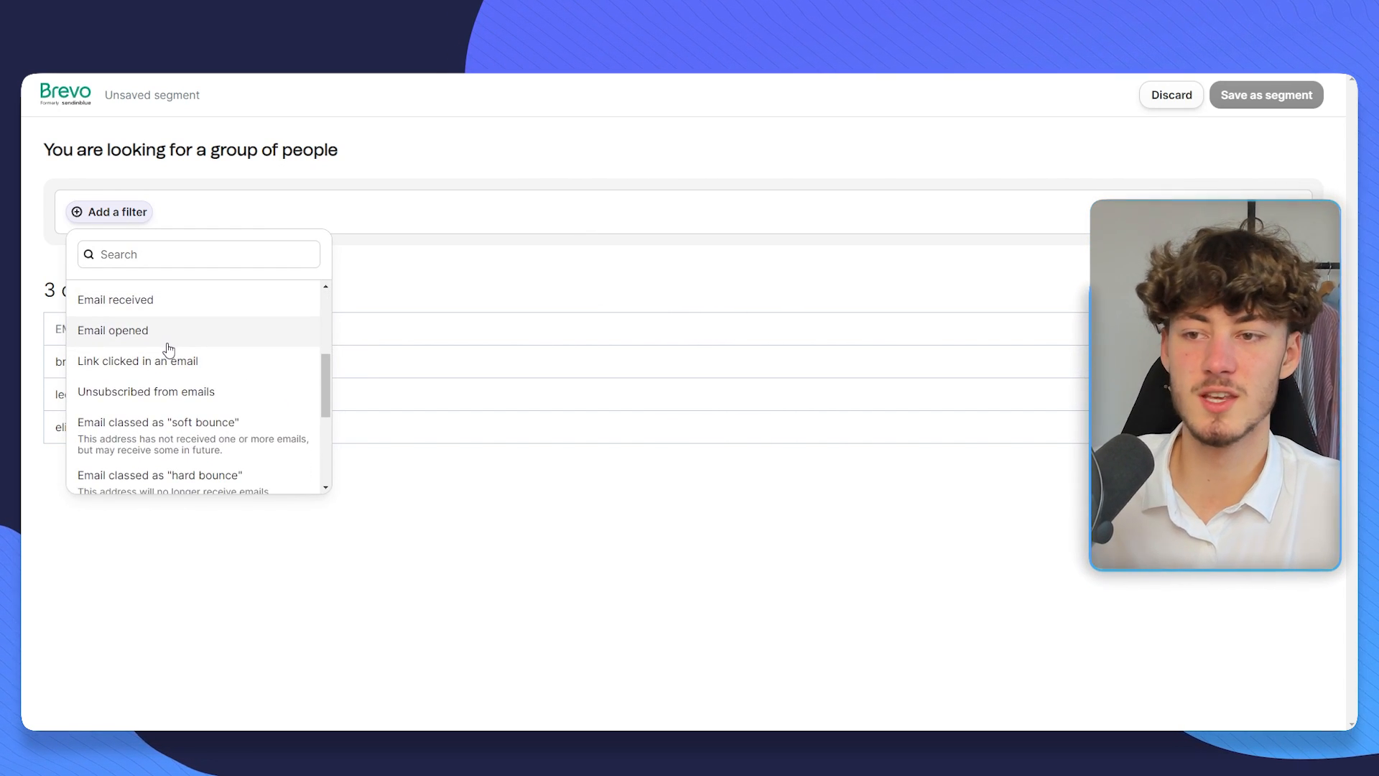
scroll(186, 368, up, 1)
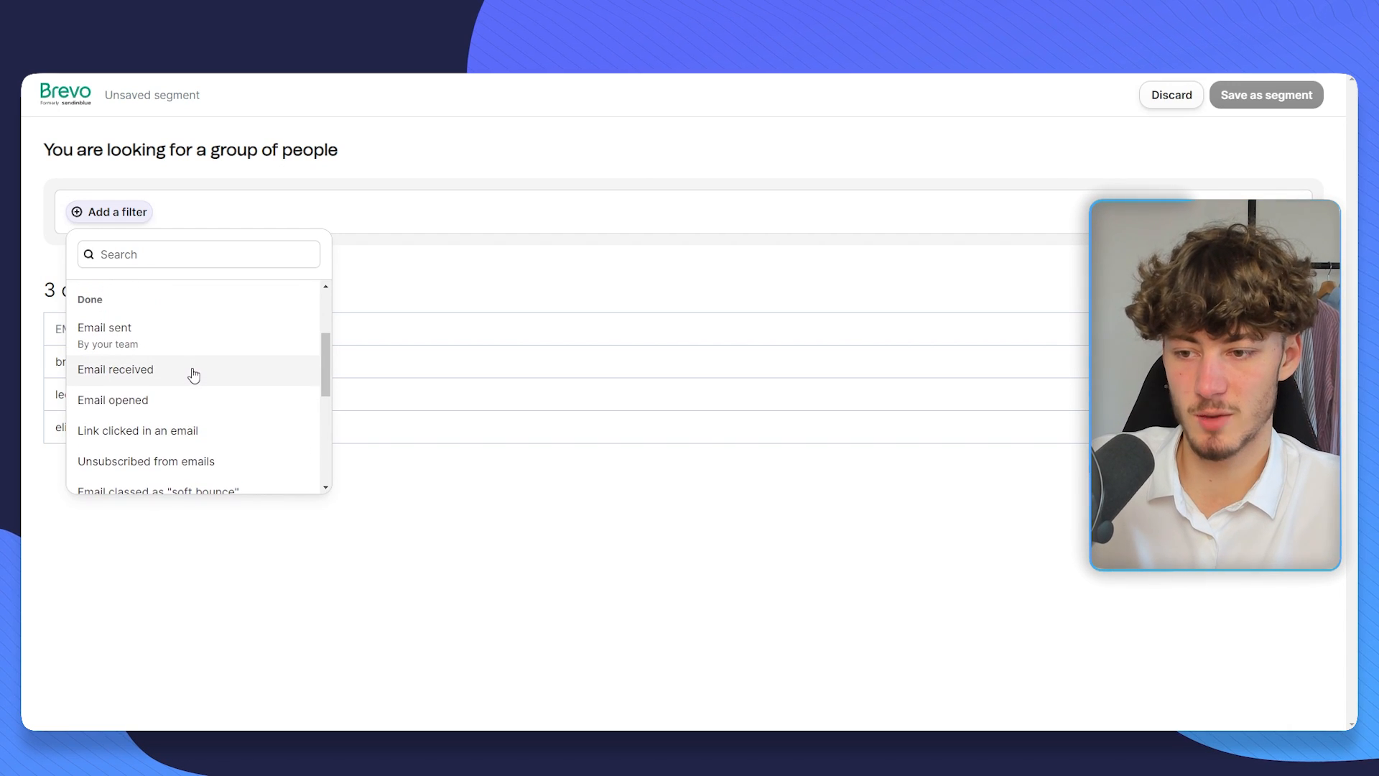
click(167, 438)
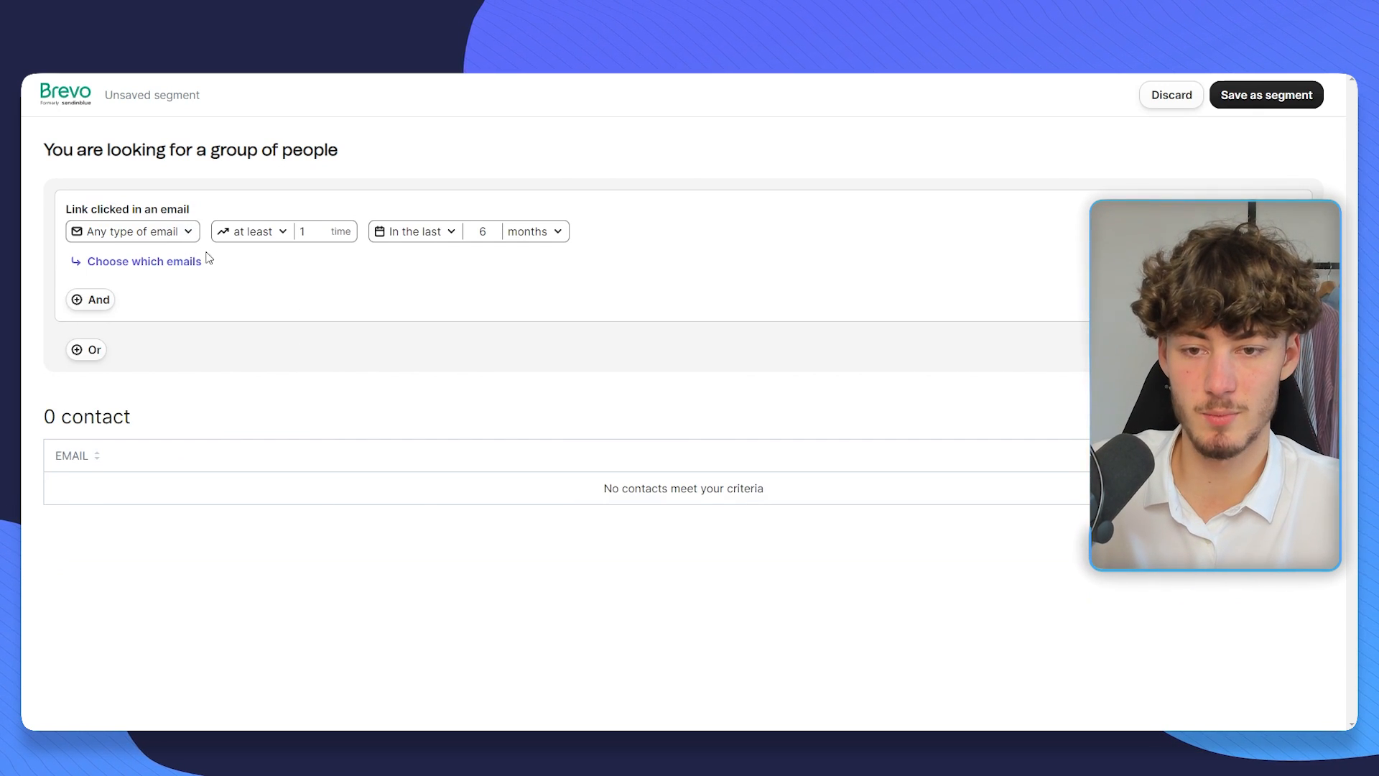
drag(605, 488, 825, 508)
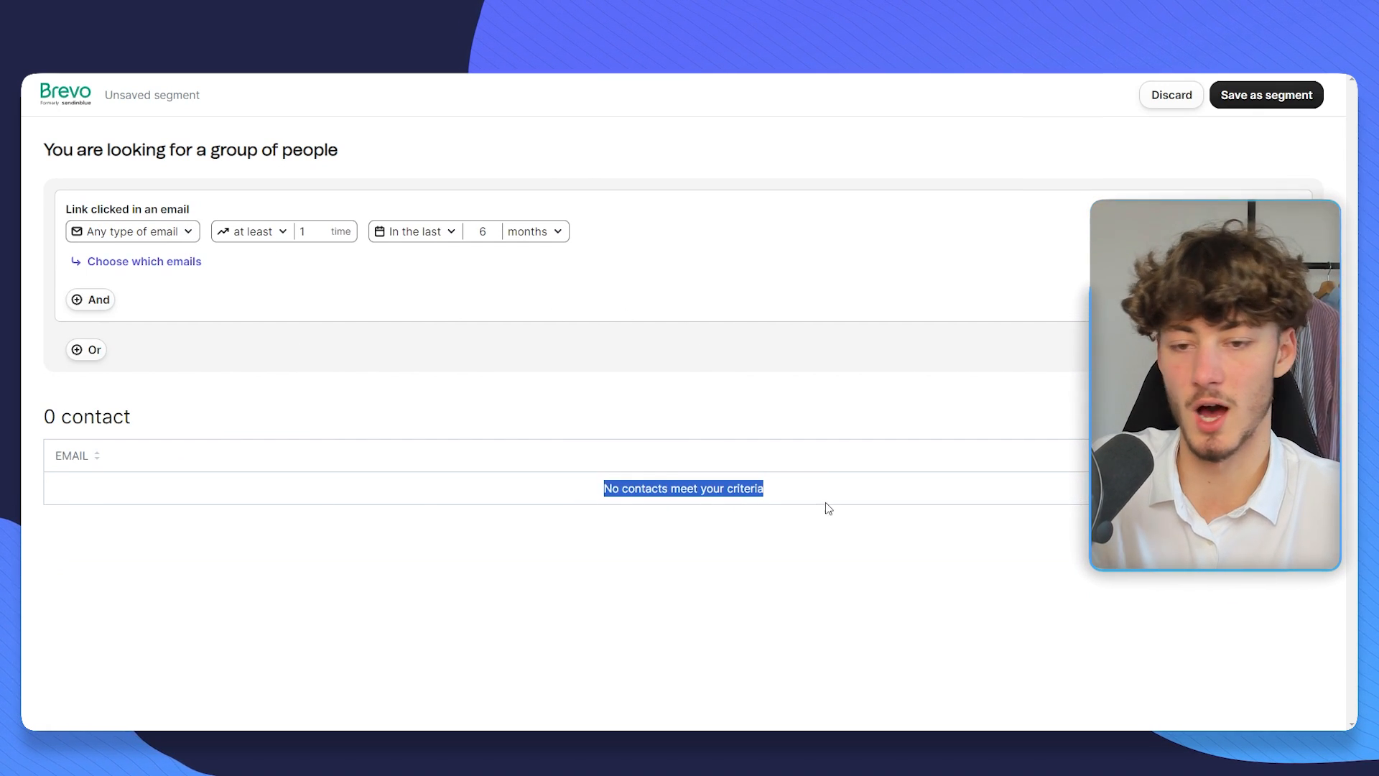
click(354, 339)
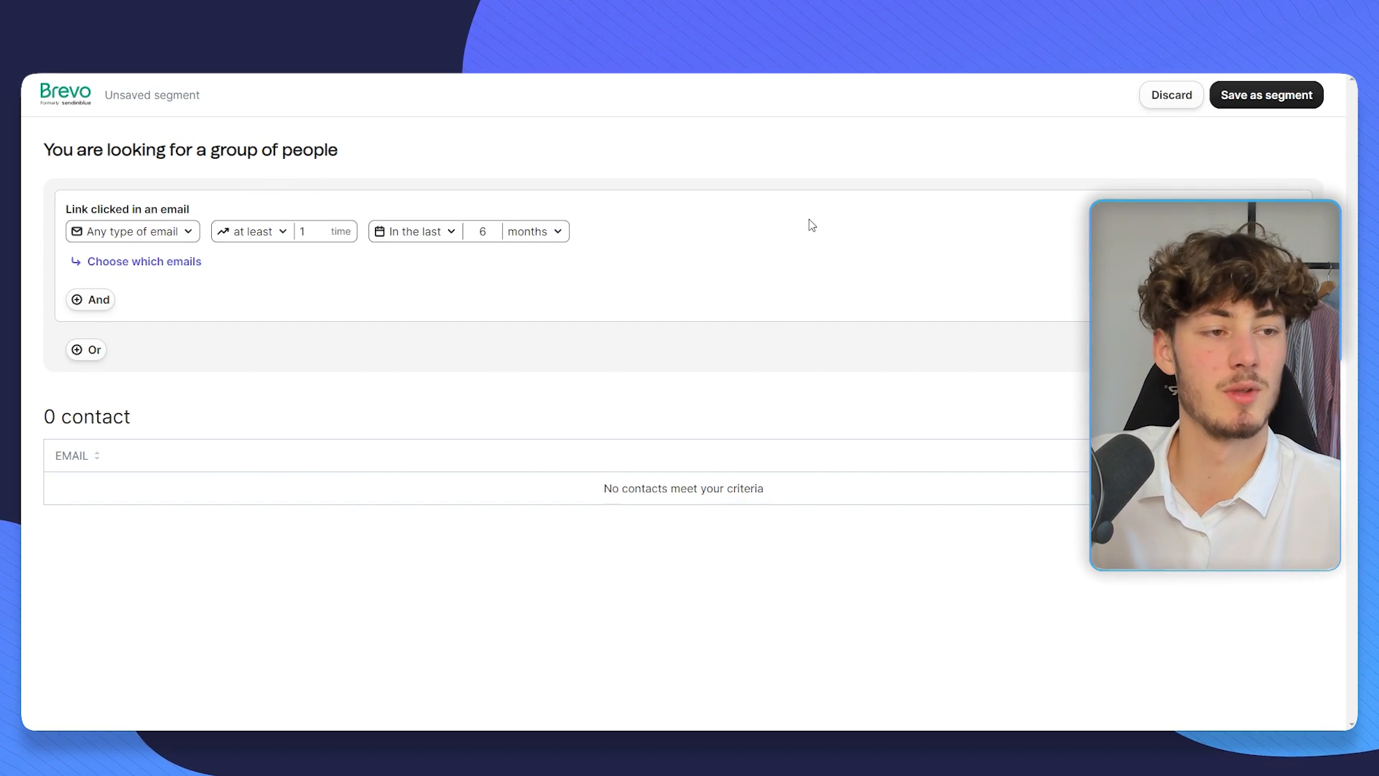
Start saving the filter as a segment named 'Engaged by clicking on a link'
click(1286, 99)
drag(631, 224, 631, 234)
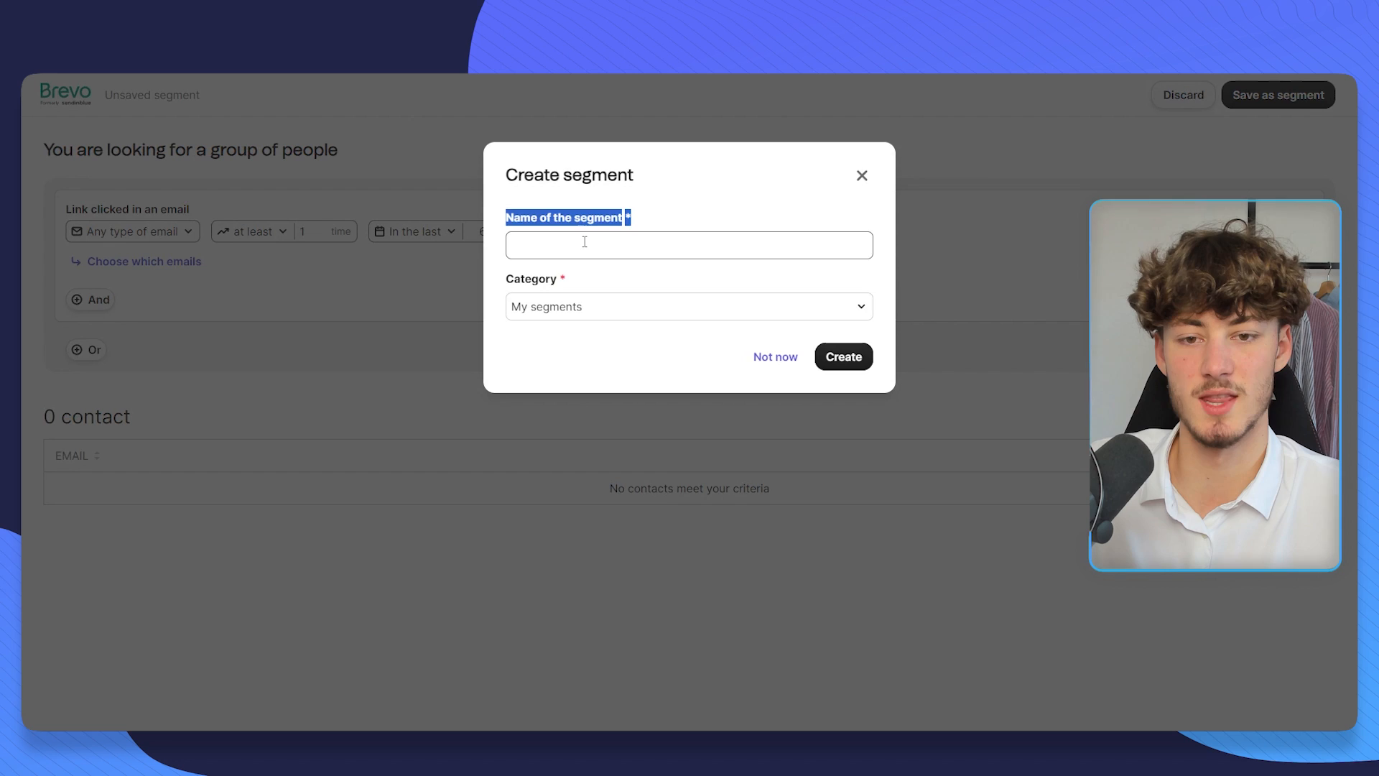
click(611, 246)
text(E)
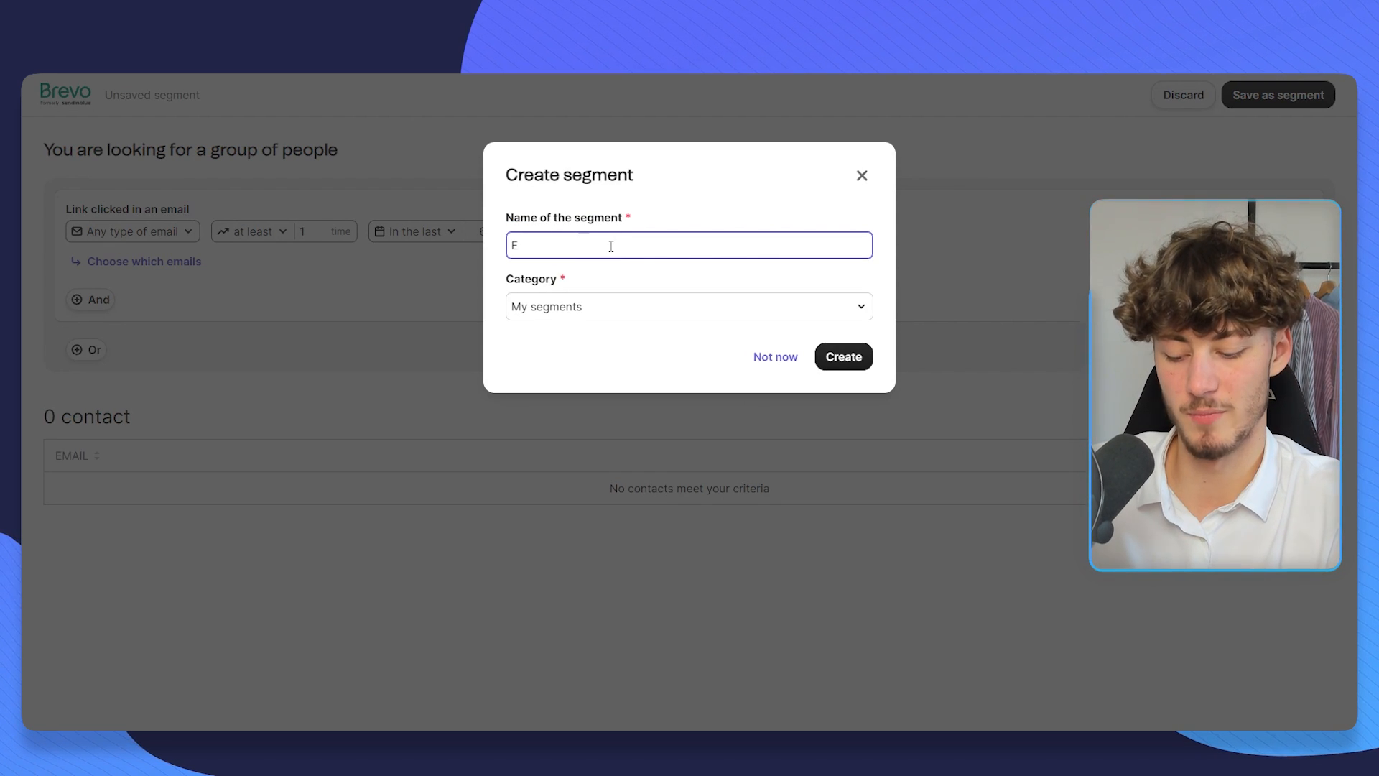
text(ngaged by cl)
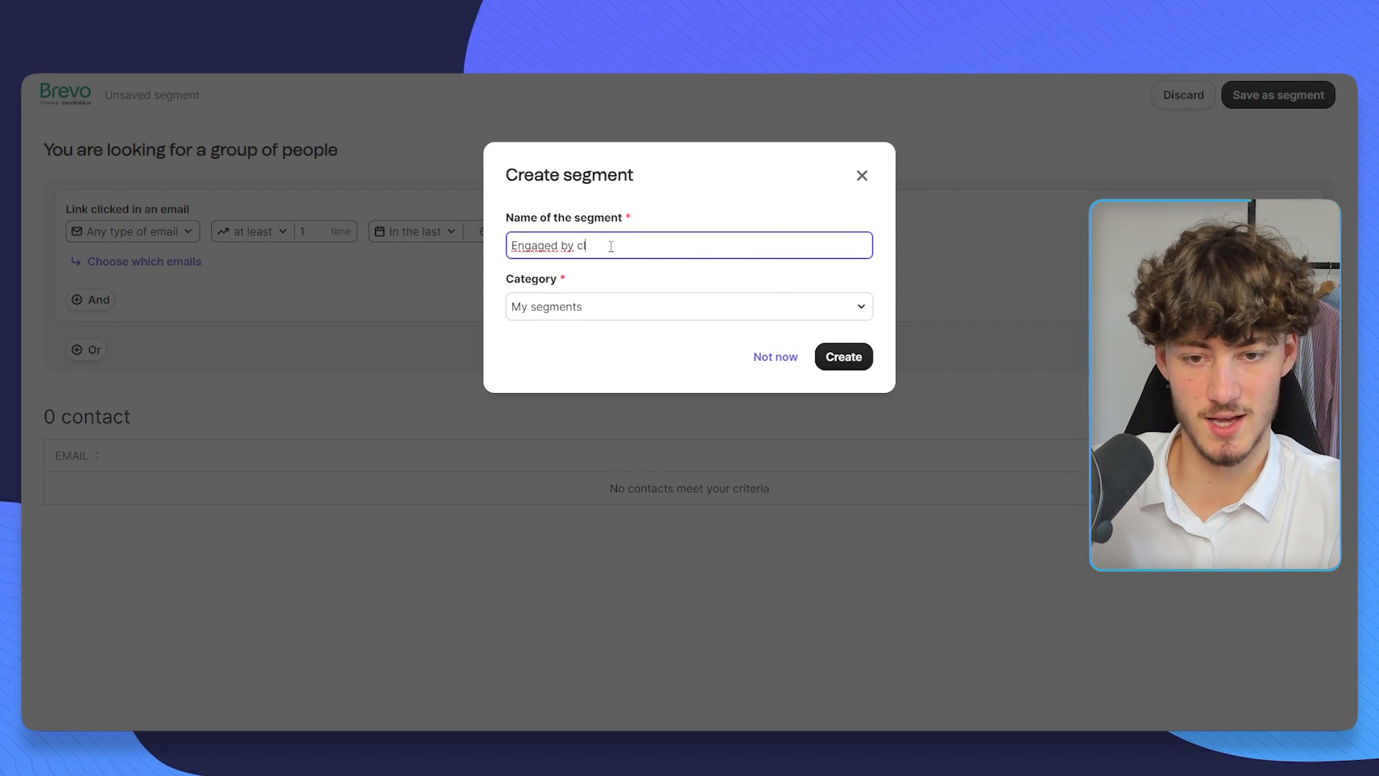
text(icking on a link)
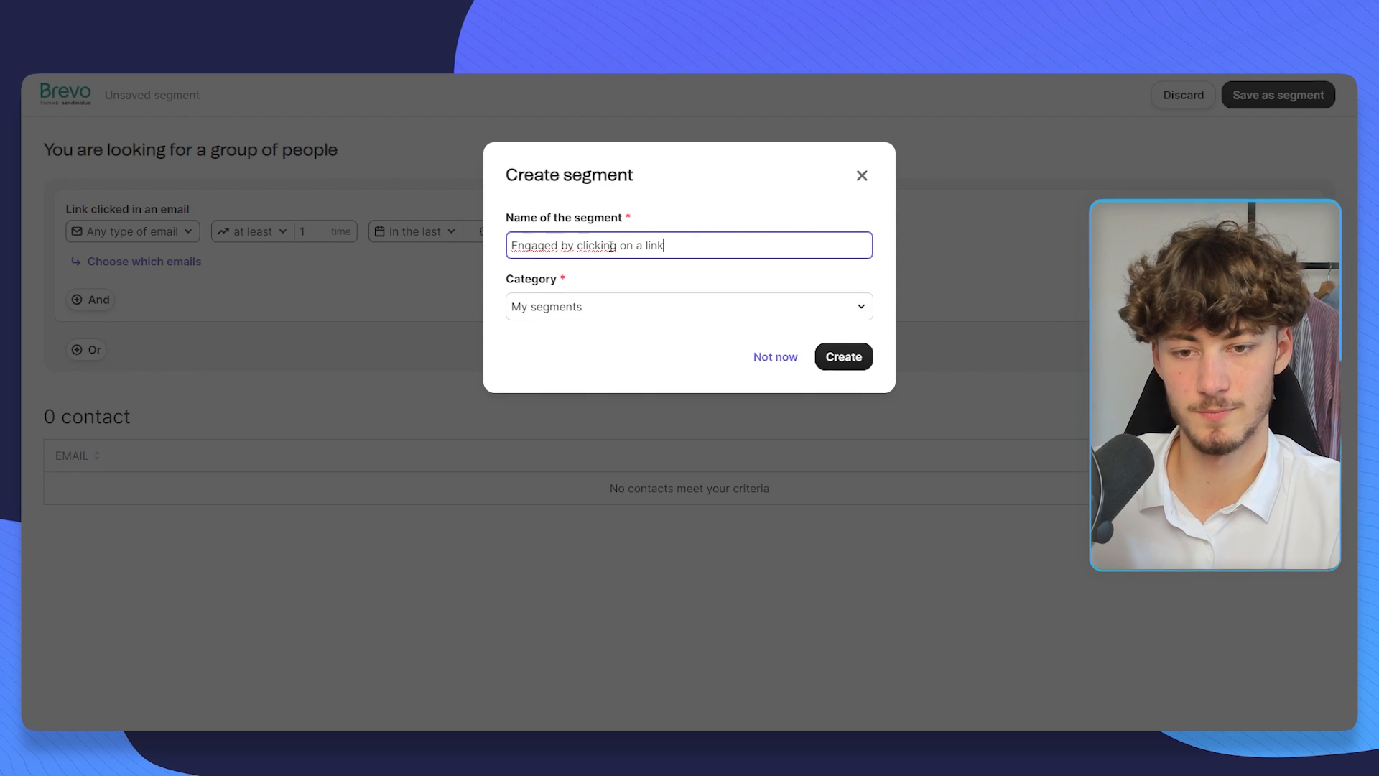
Create a new 'Engagement' category and save the segment in it
click(572, 307)
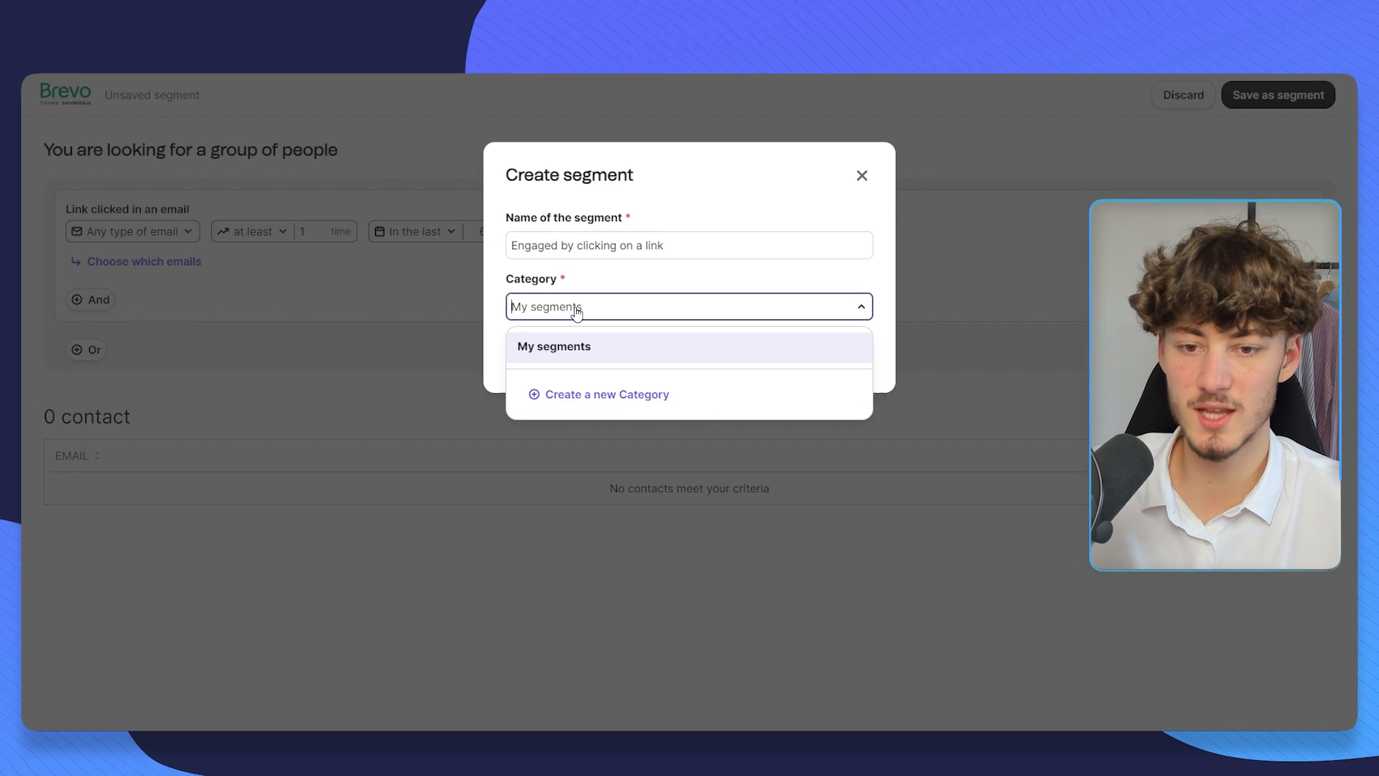
click(594, 394)
click(605, 343)
text(Enga)
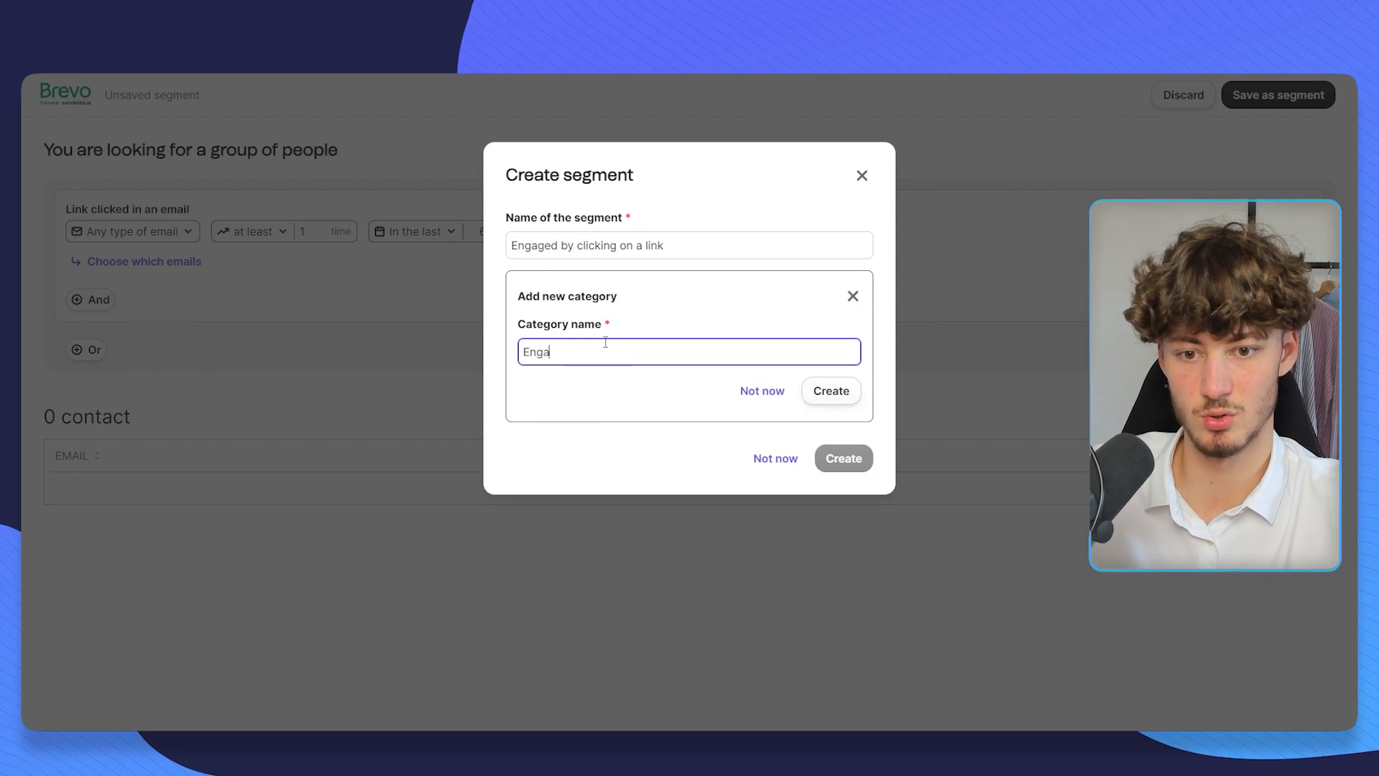
text(gement)
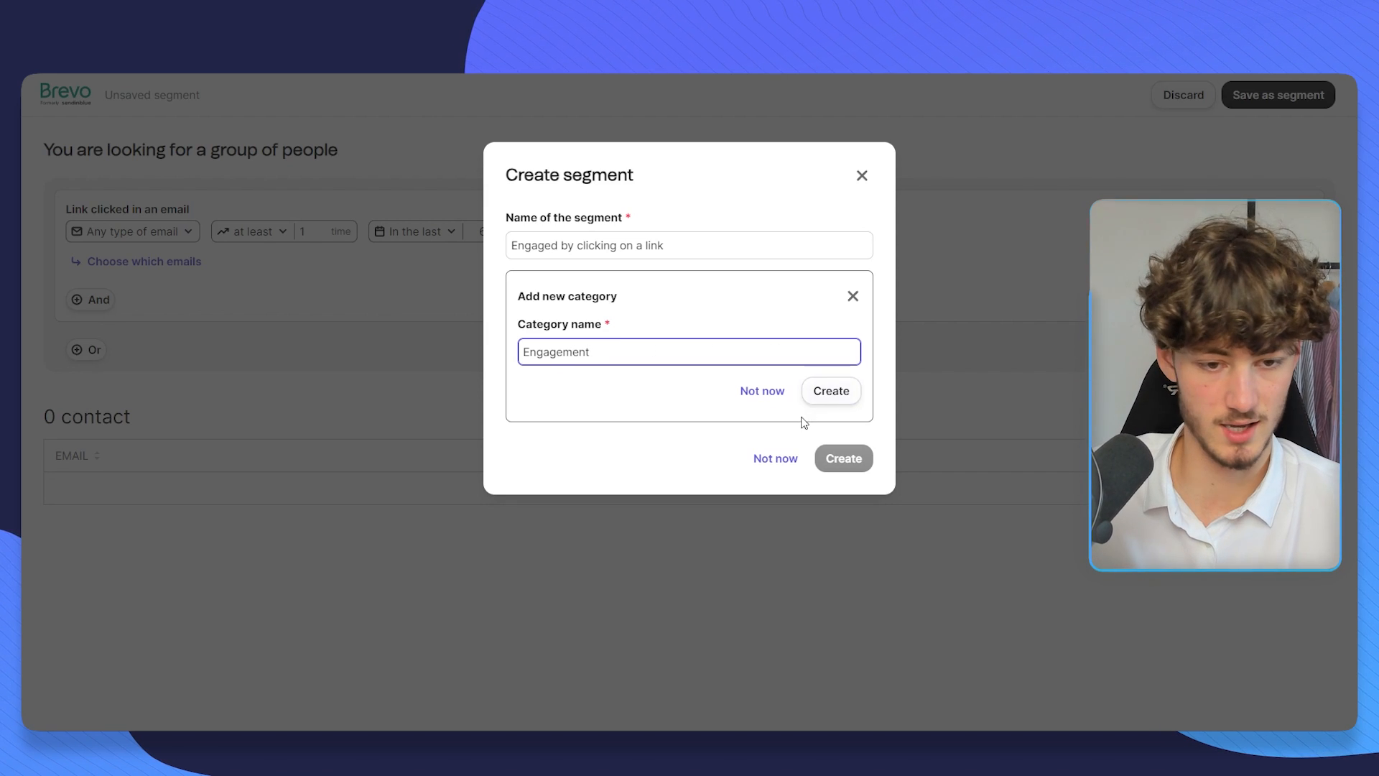
click(828, 392)
click(841, 354)
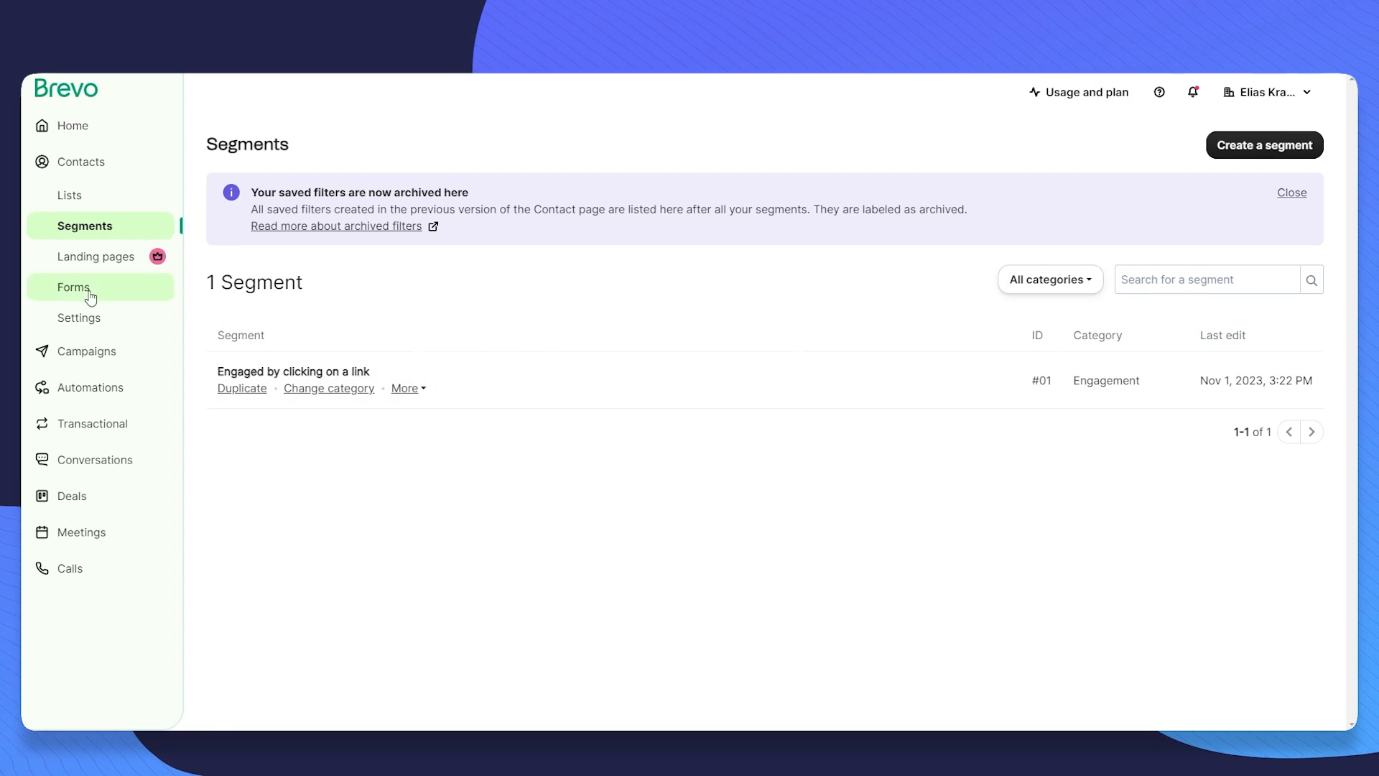
Go to the Forms page under Contacts in the sidebar
click(44, 289)
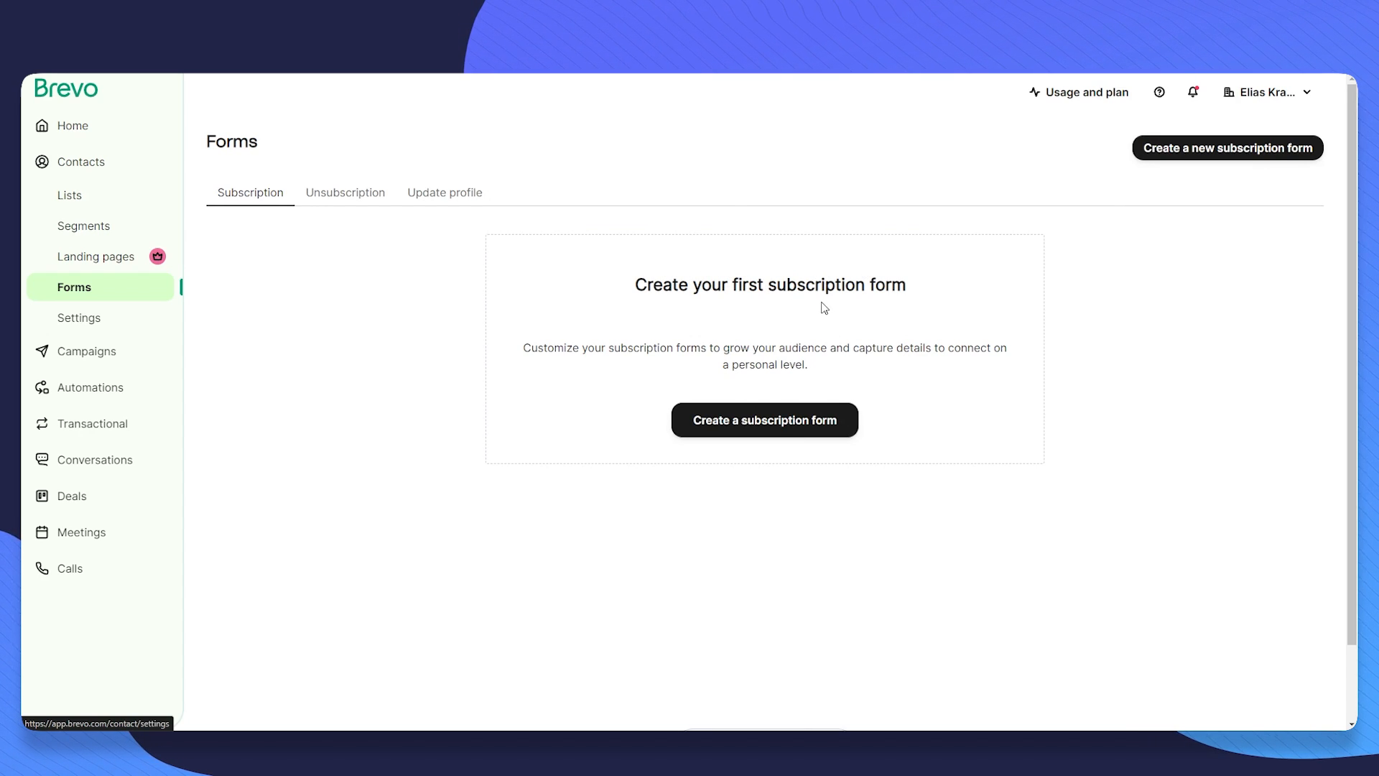
Create subscription form 'Test Form', enable GDPR fields, and view the GDPR help page
click(782, 427)
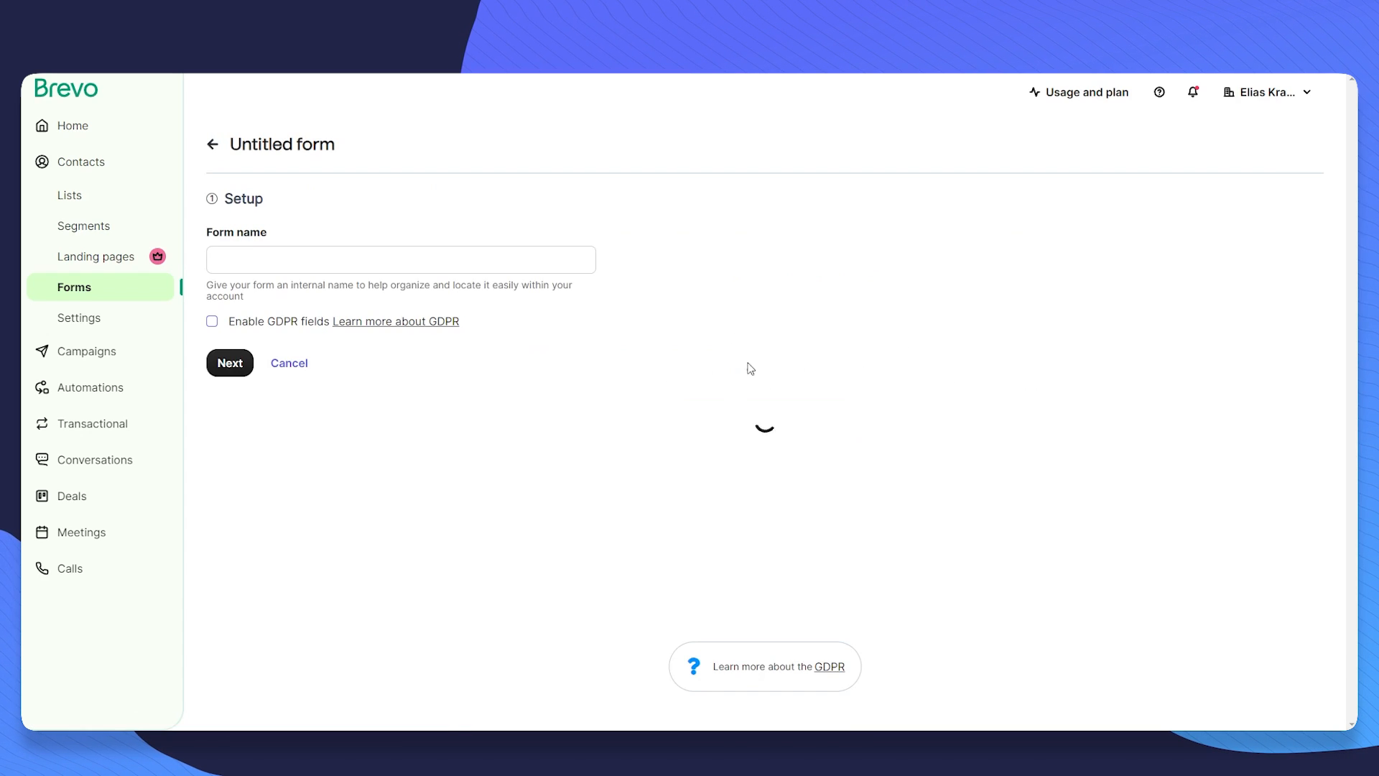
double_click(252, 232)
click(428, 255)
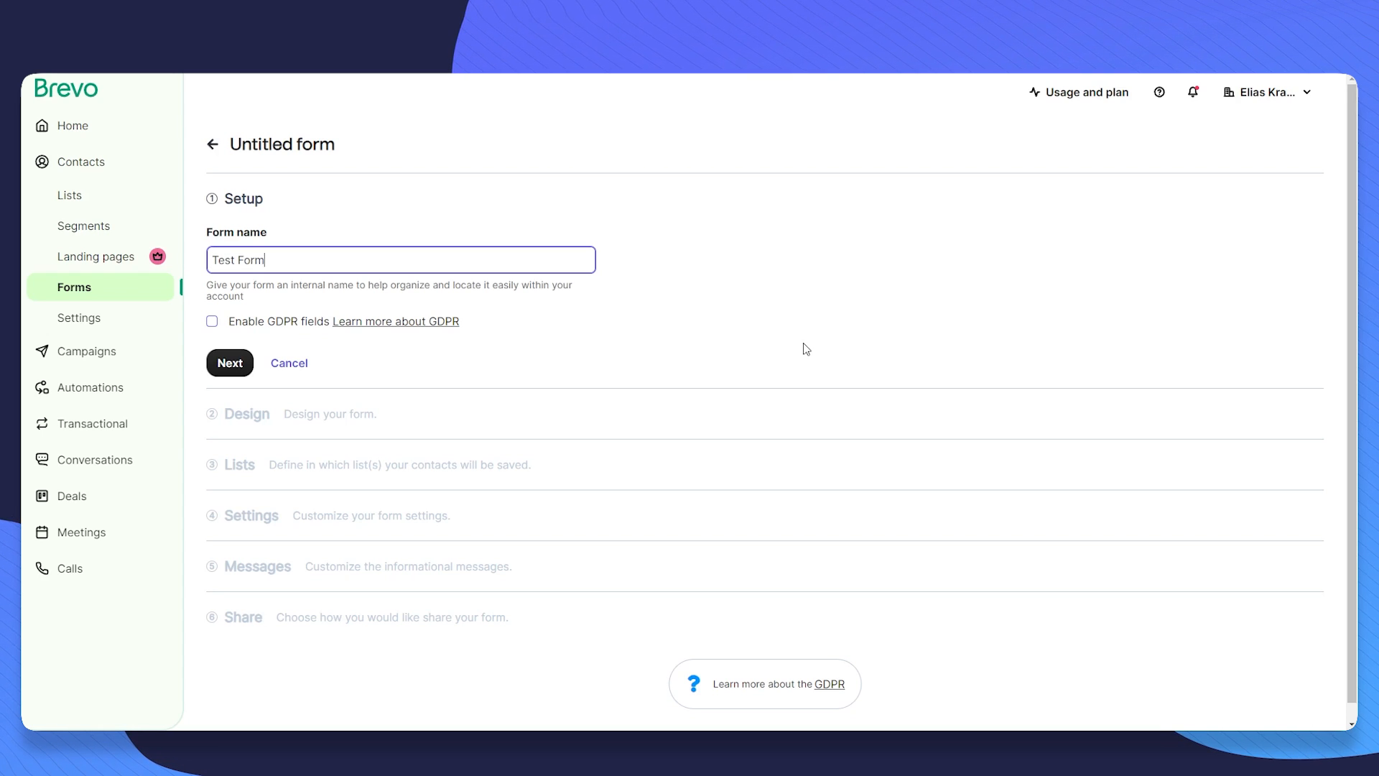
click(240, 329)
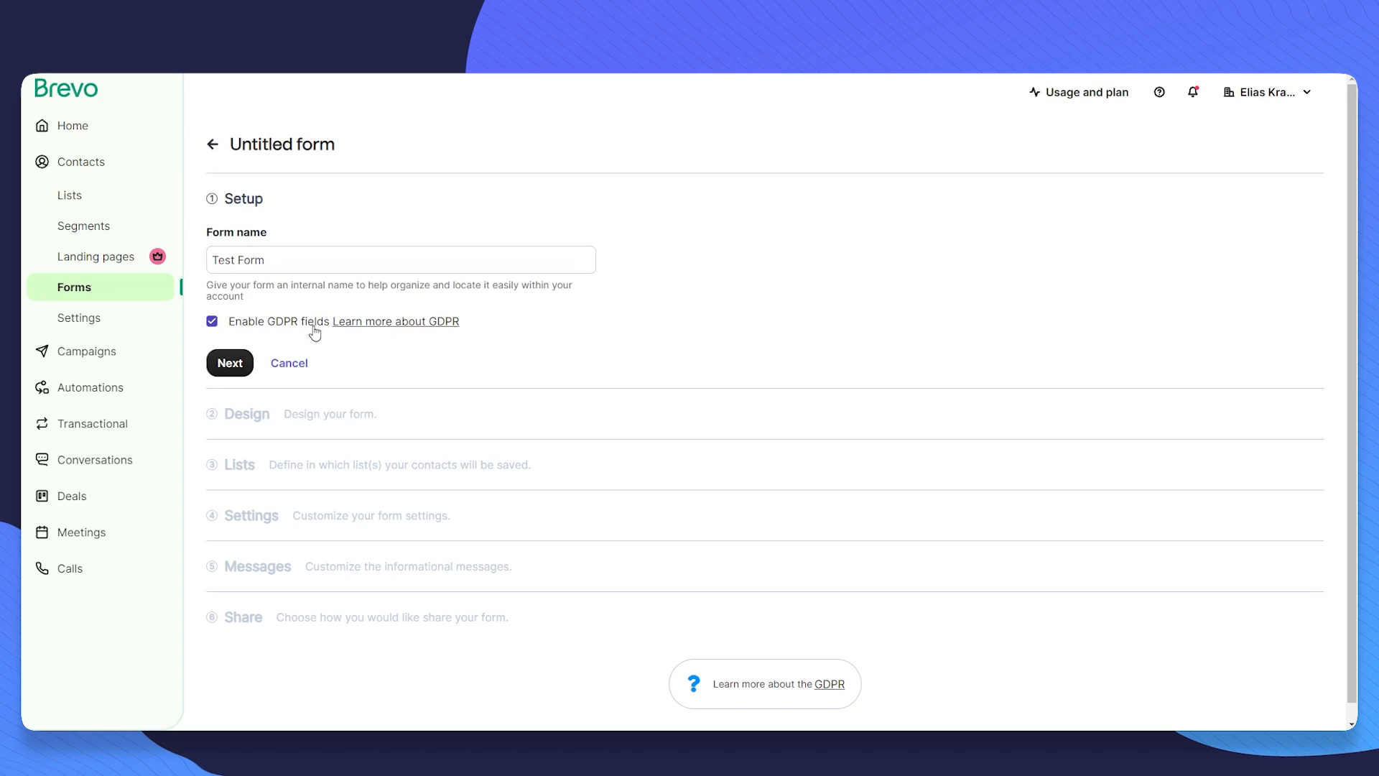
click(392, 321)
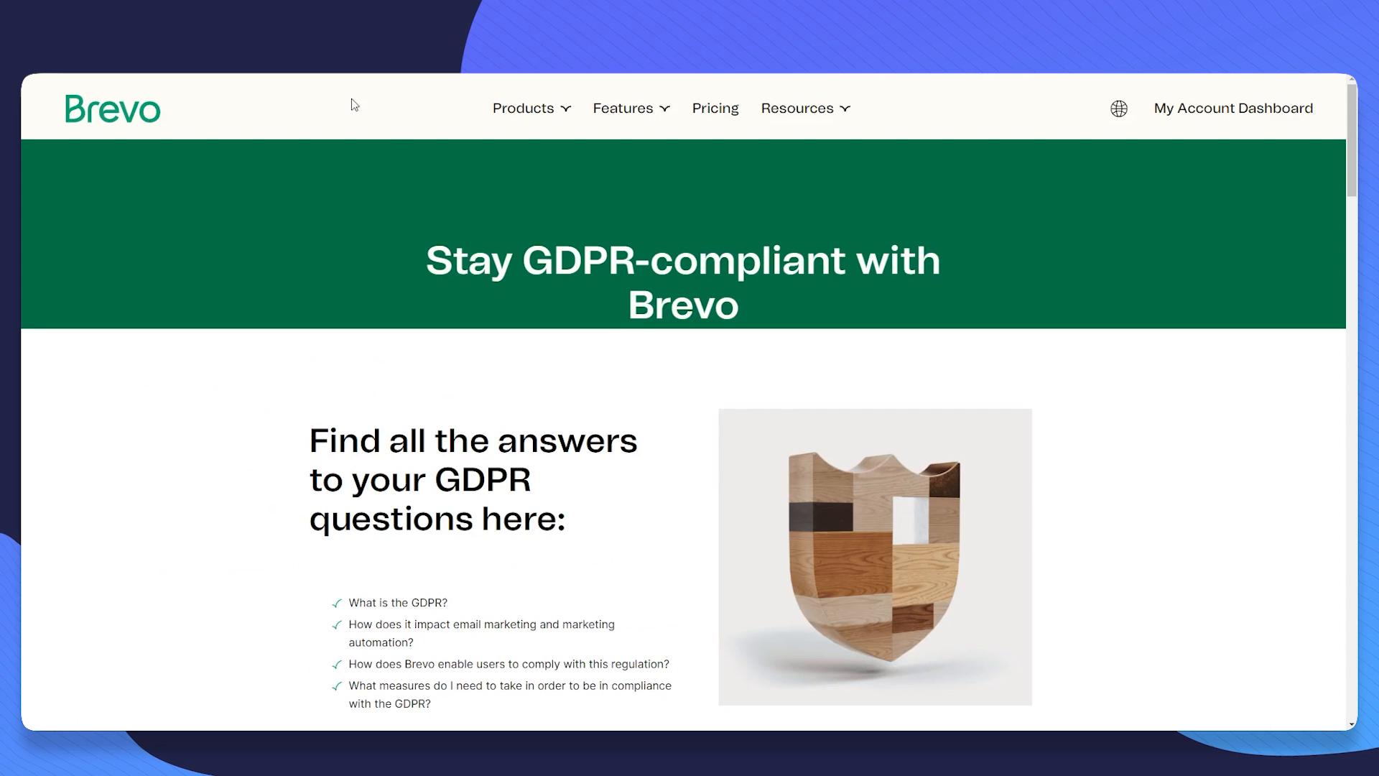
scroll(630, 378, down, 8)
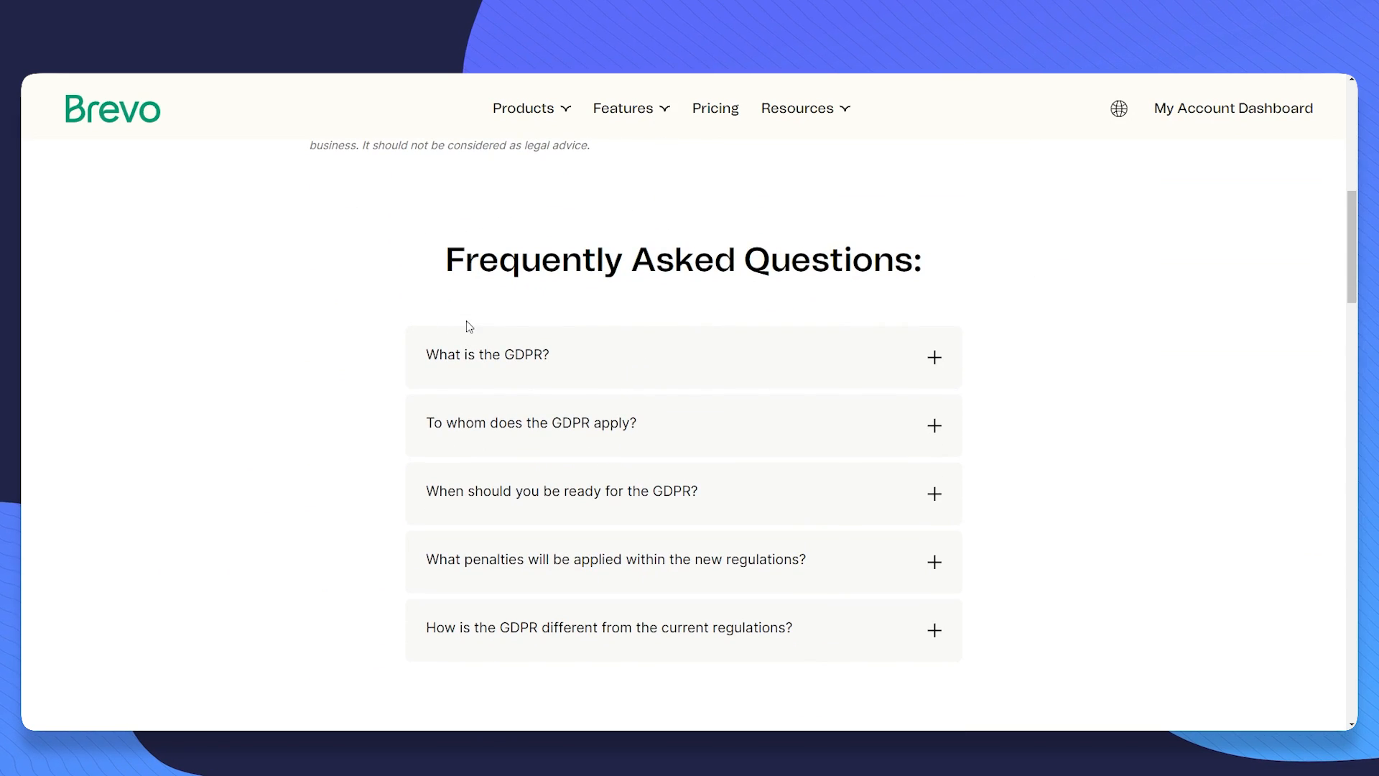
click(578, 340)
drag(541, 397, 656, 402)
click(661, 367)
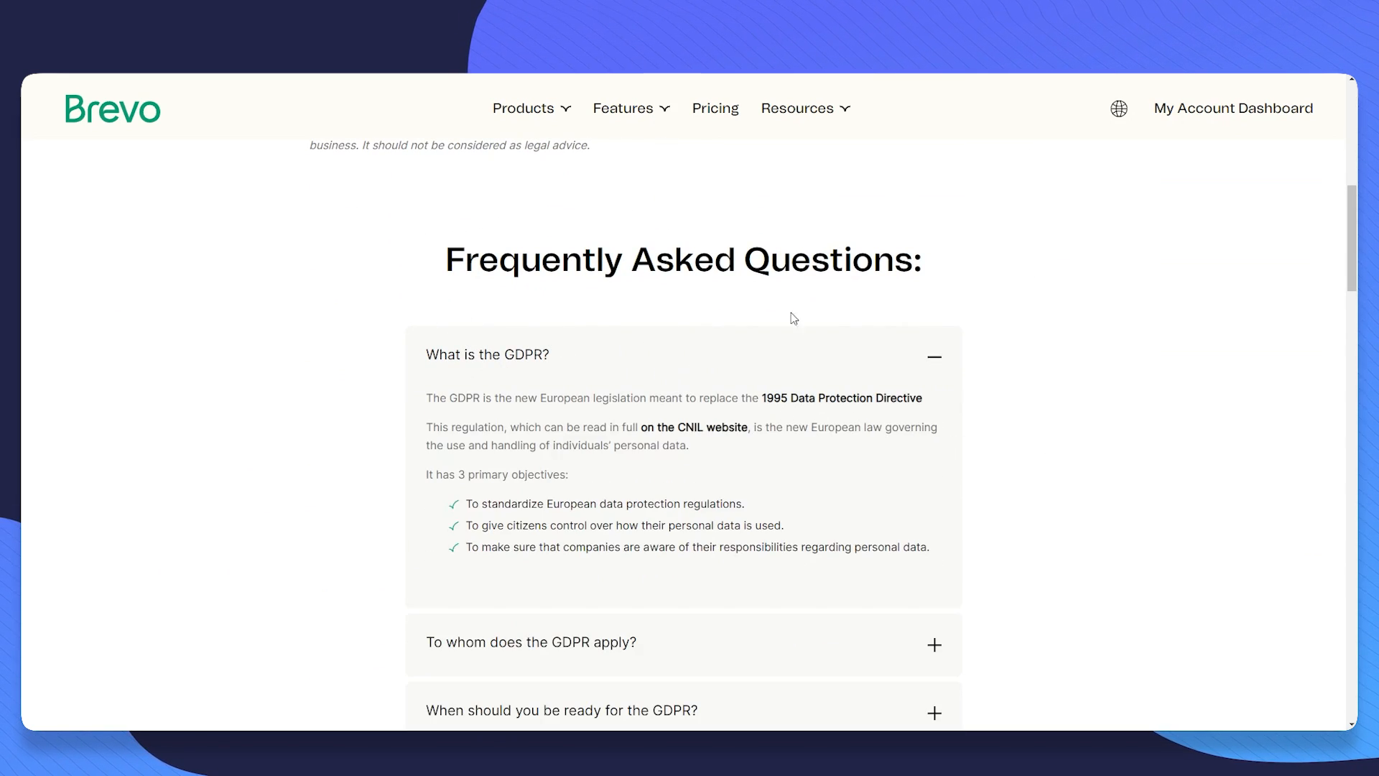
scroll(863, 166, up, 5)
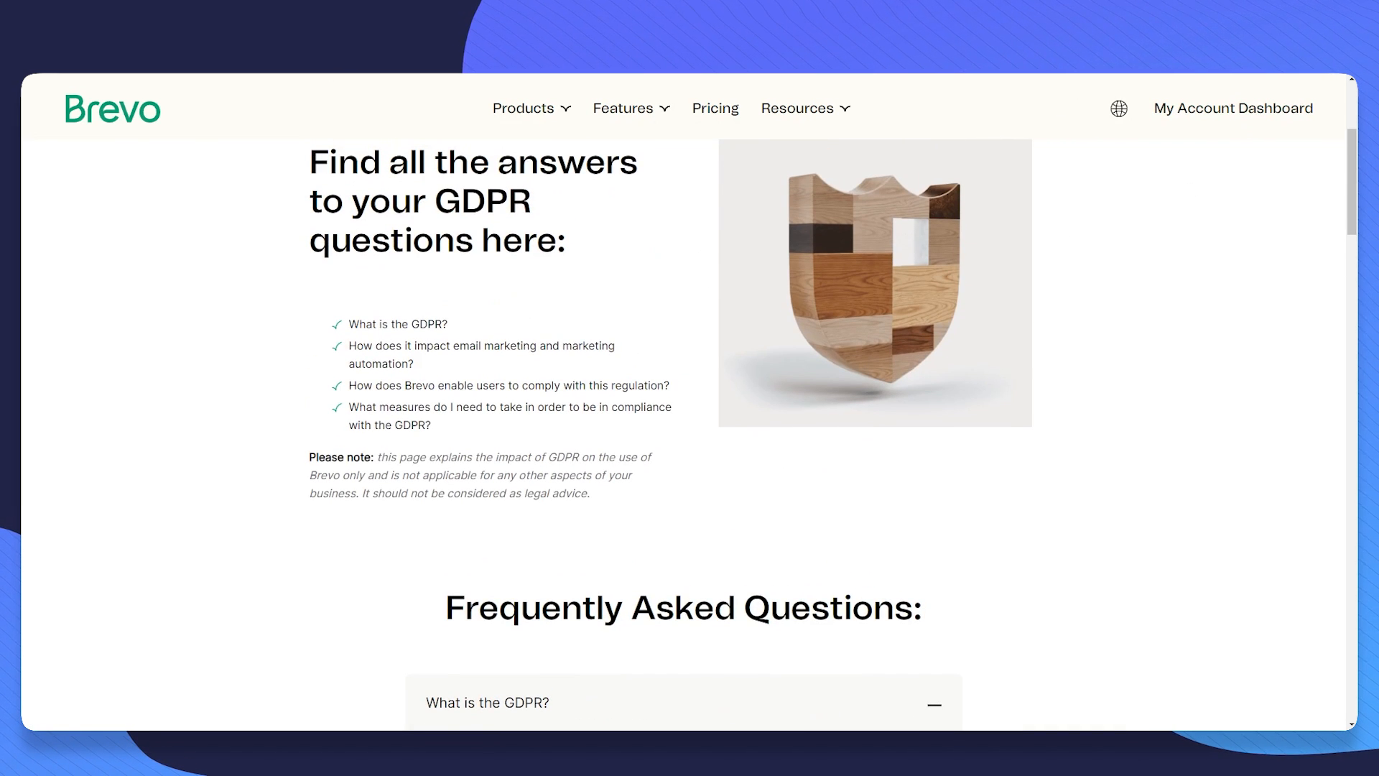
scroll(602, 390, up, 4)
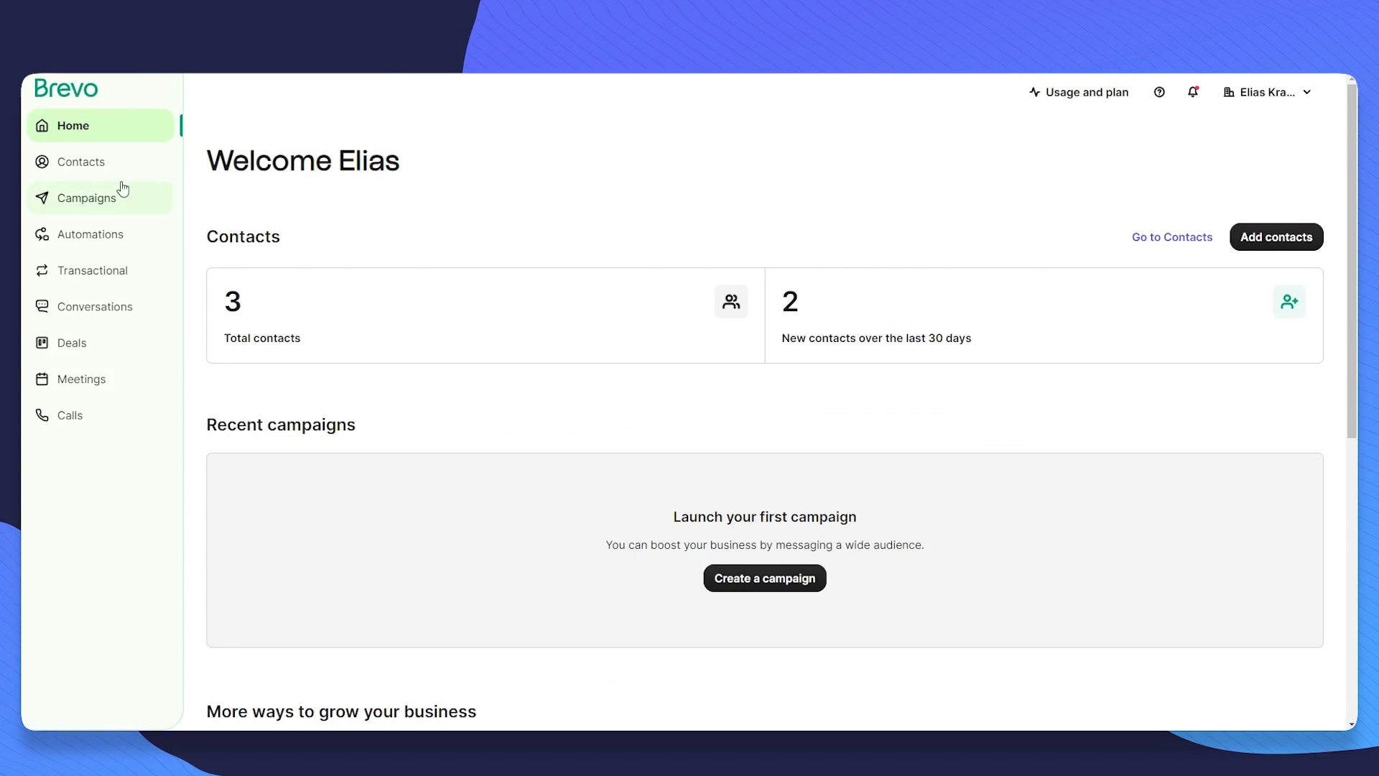
click(105, 172)
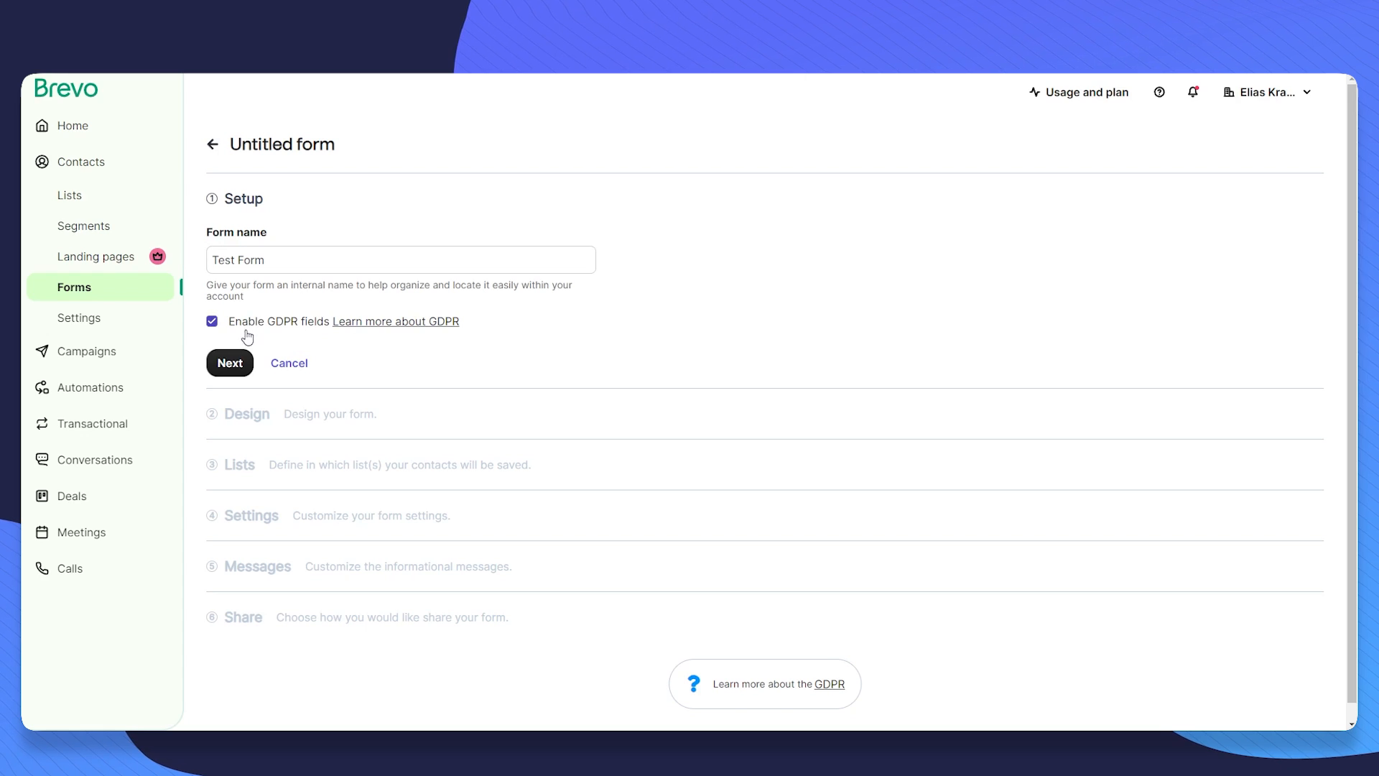
Continue Test Form to the Design step and dismiss the error notice
drag(227, 321, 330, 321)
click(594, 319)
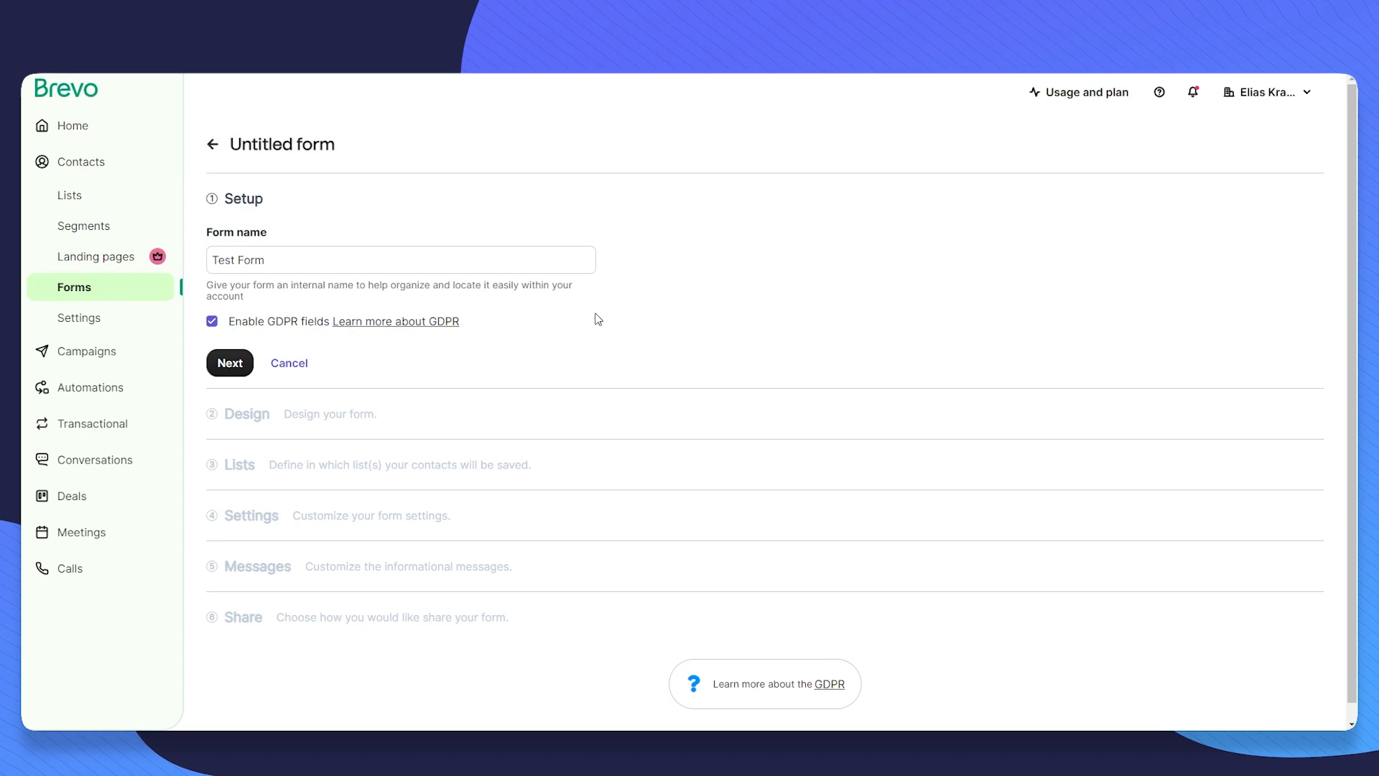
click(233, 363)
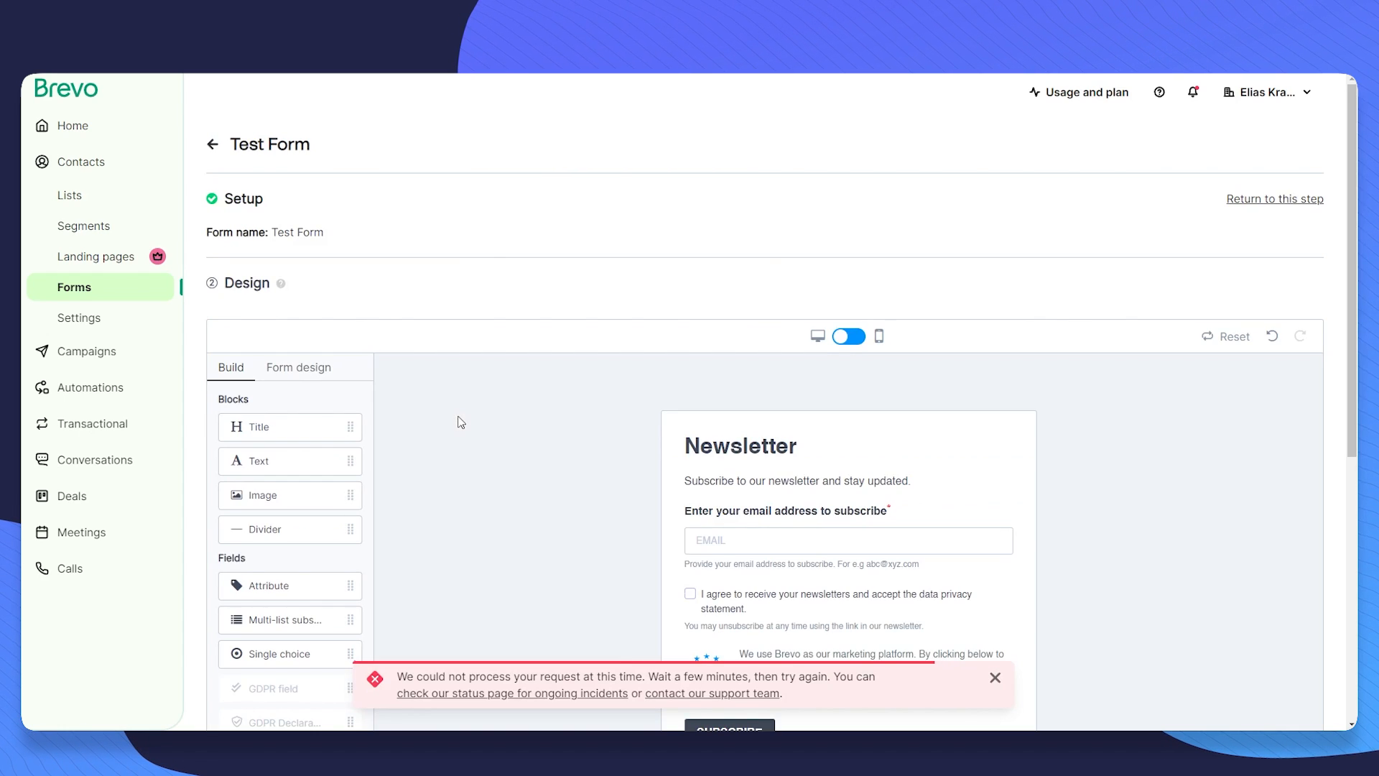
click(997, 677)
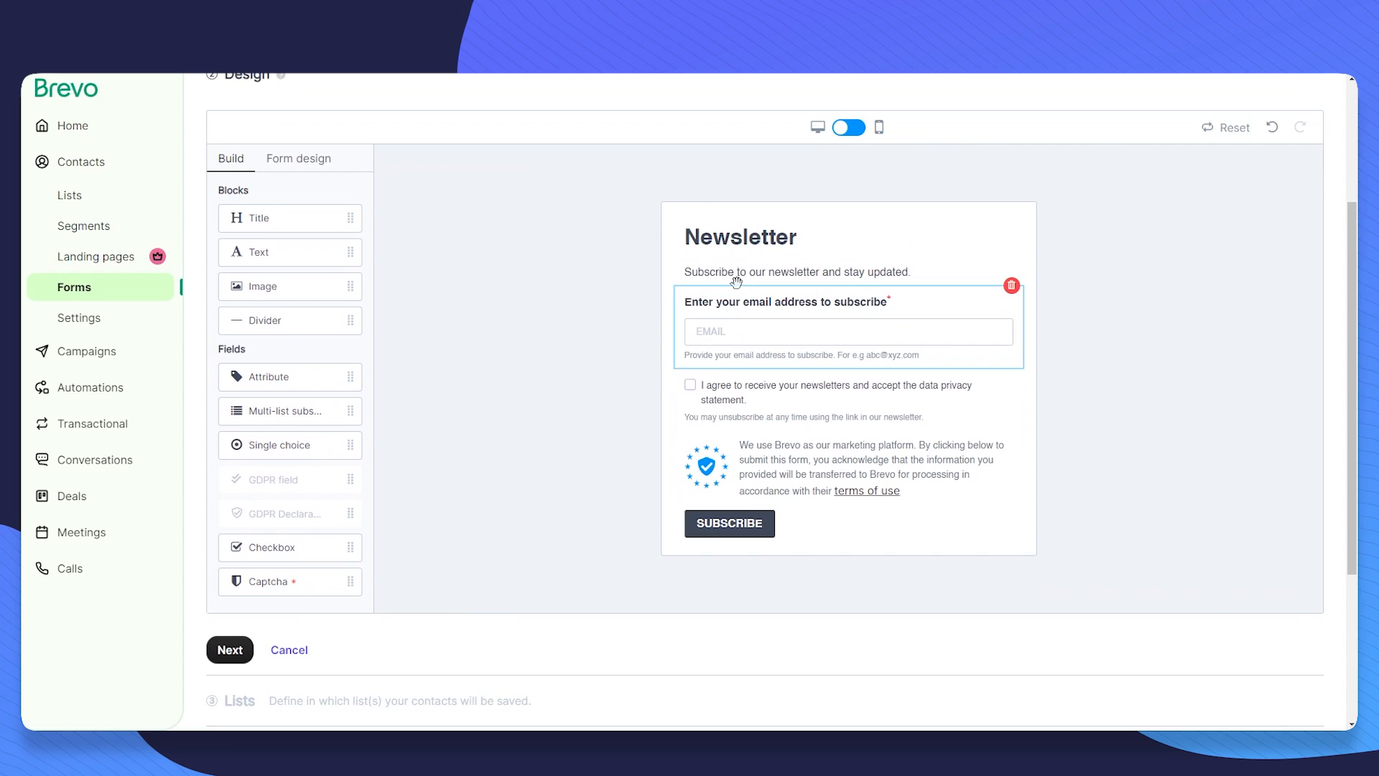
Preview the form on phone and desktop, then show the Form design styling options
scroll(848, 265, up, 2)
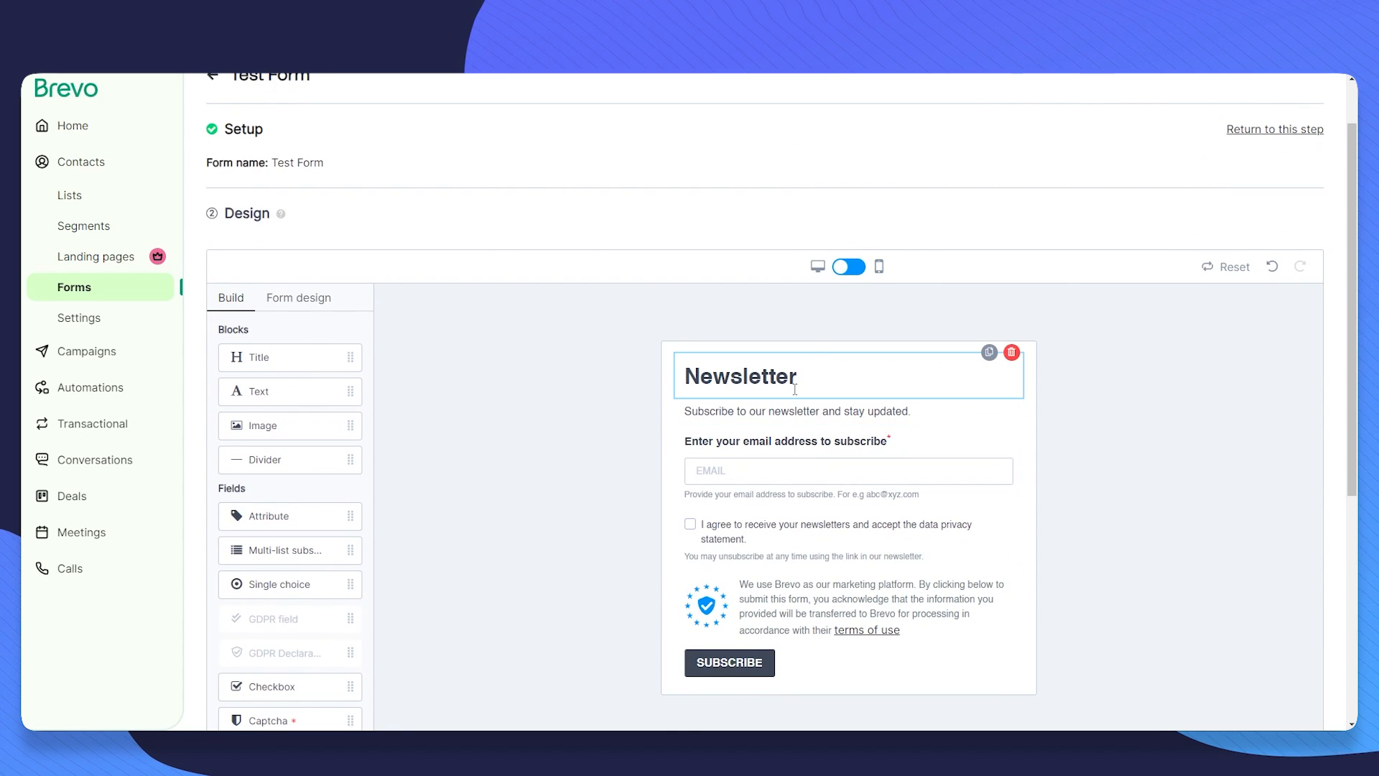
click(848, 268)
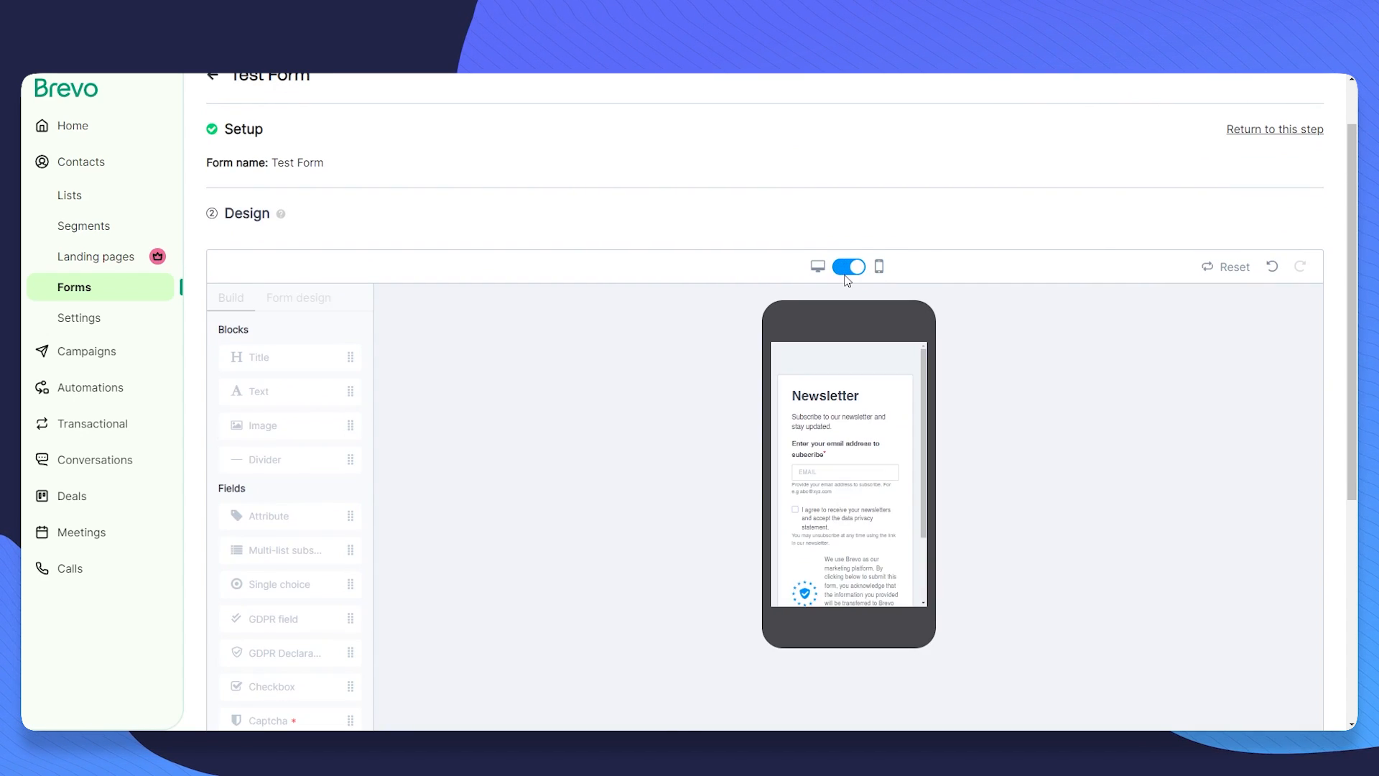
click(847, 267)
scroll(841, 312, down, 2)
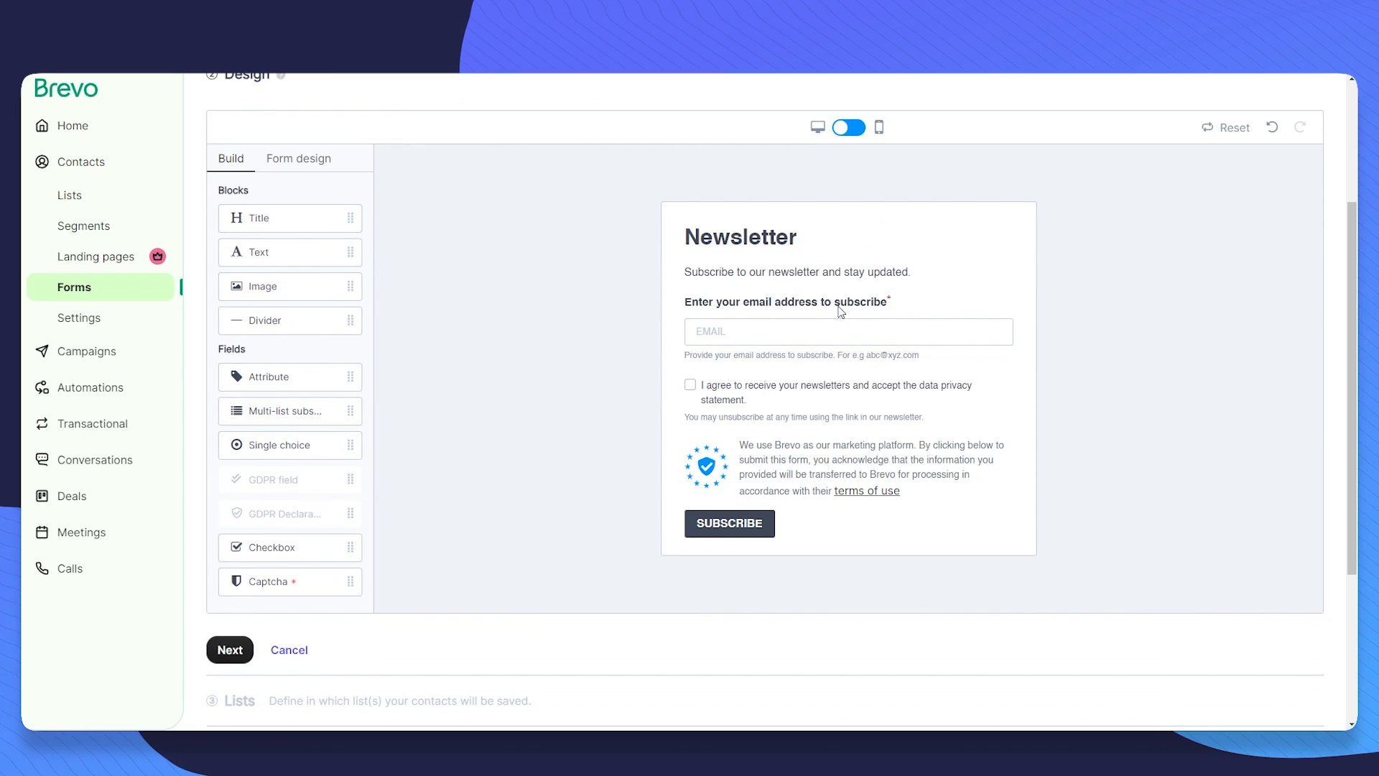
scroll(337, 474, down, 4)
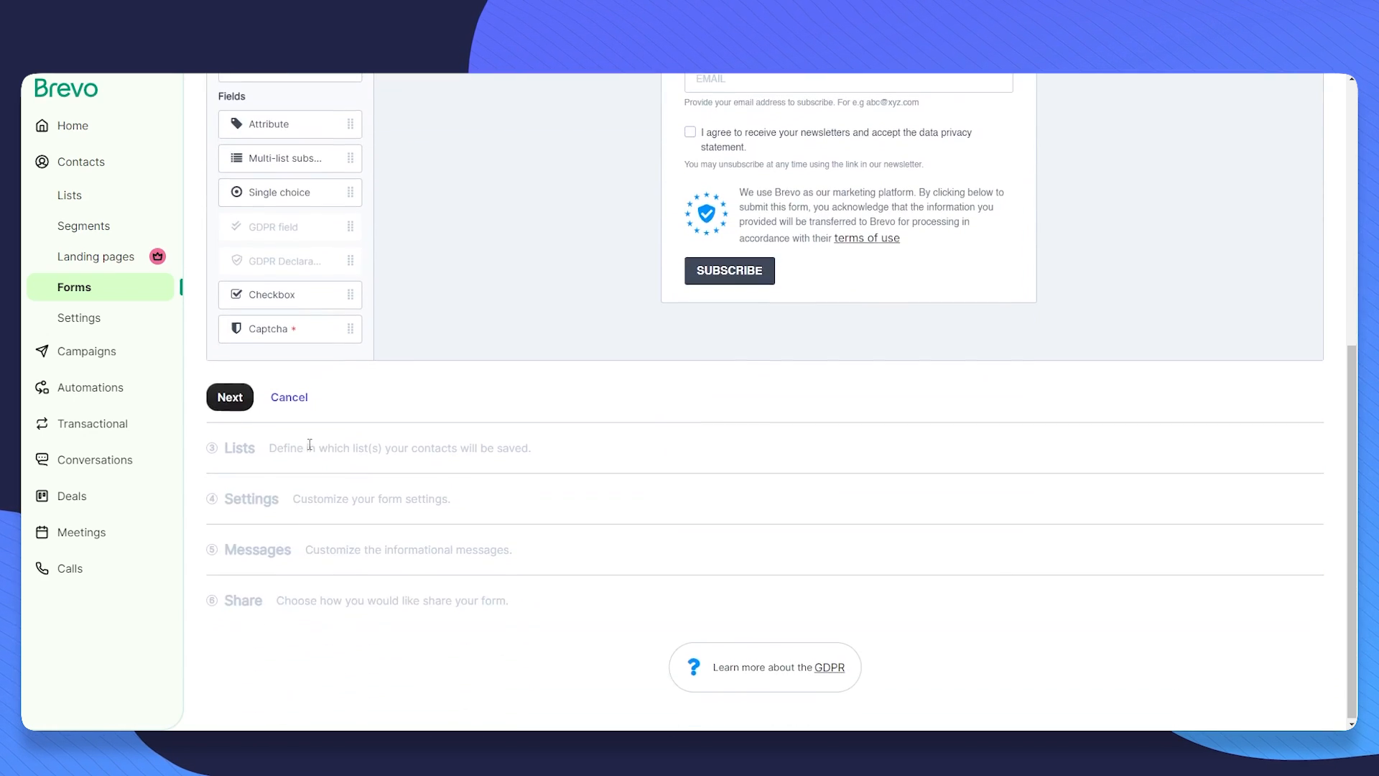
scroll(316, 445, up, 4)
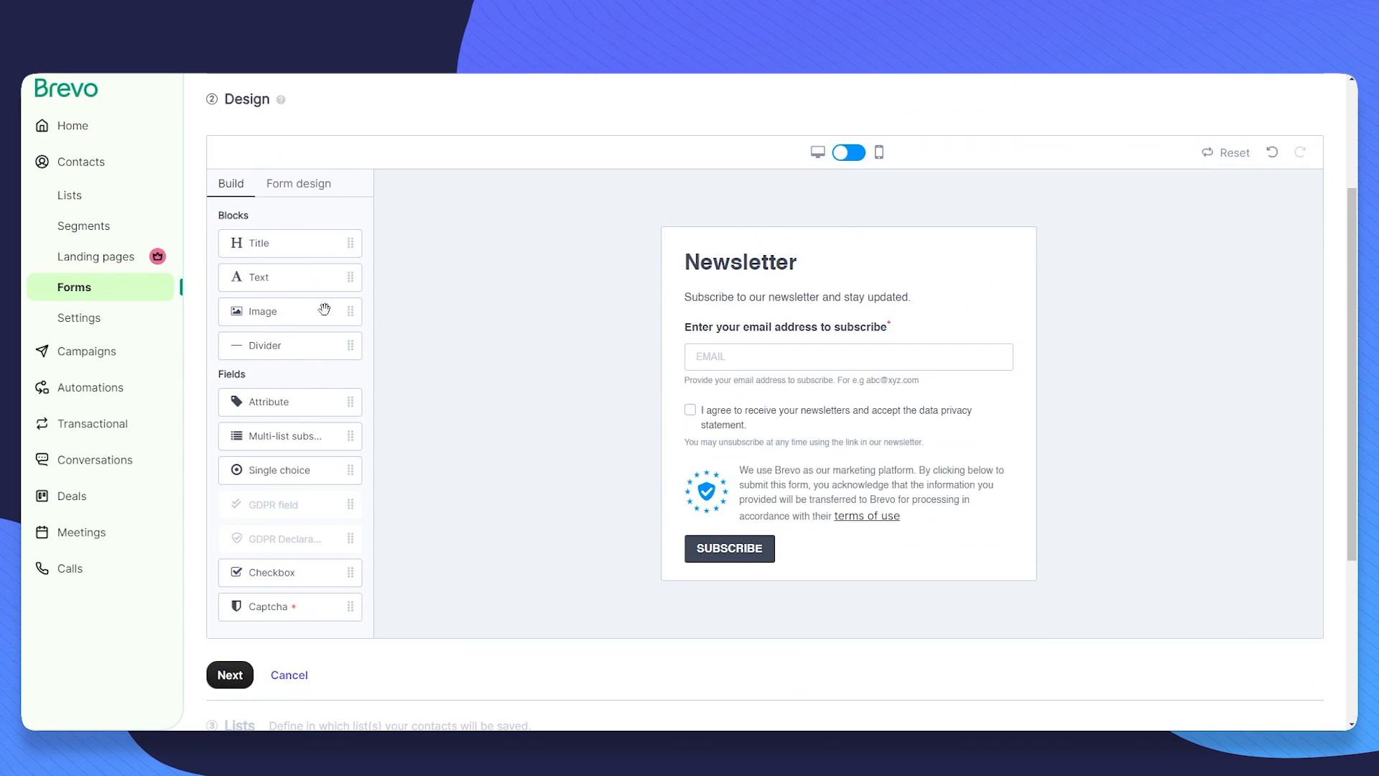
click(302, 193)
Set the Newsletter title font to Garamond
click(241, 223)
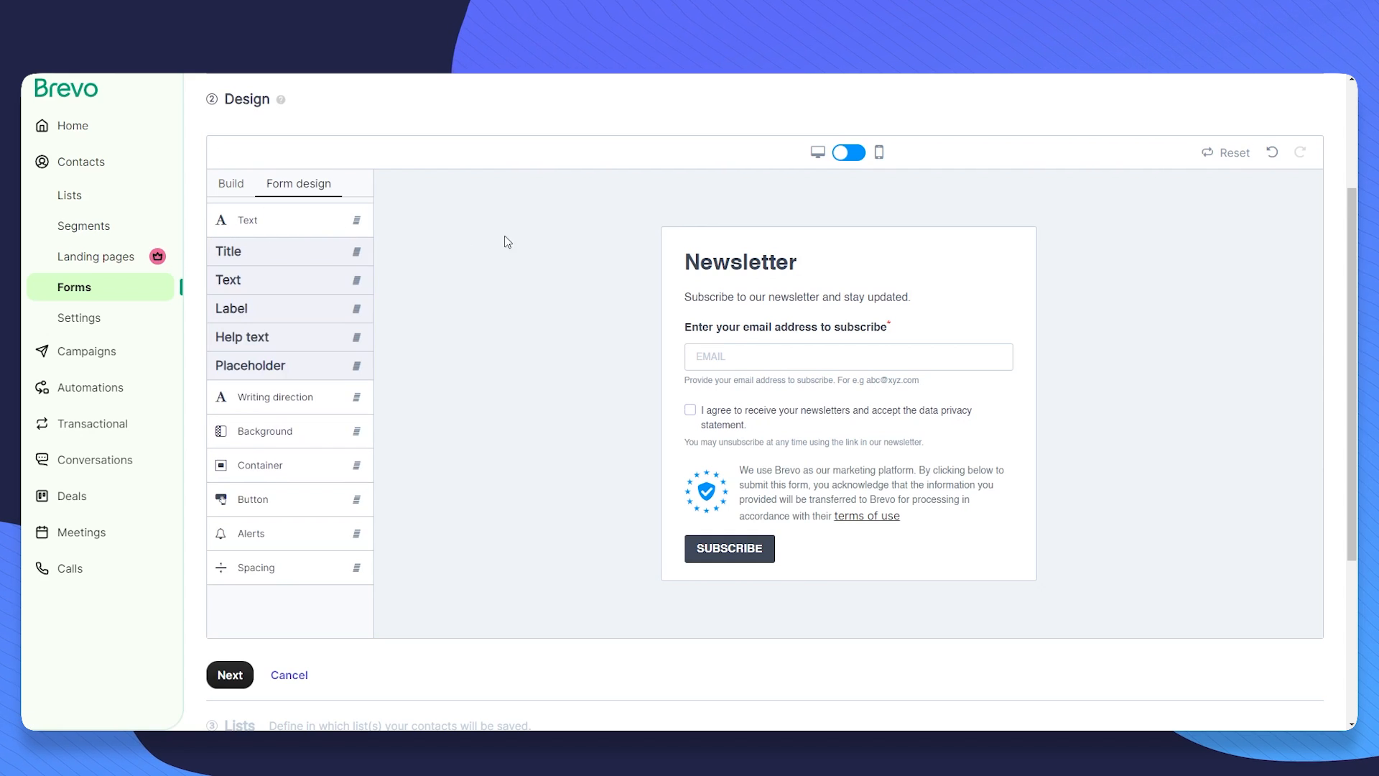
click(772, 251)
double_click(771, 251)
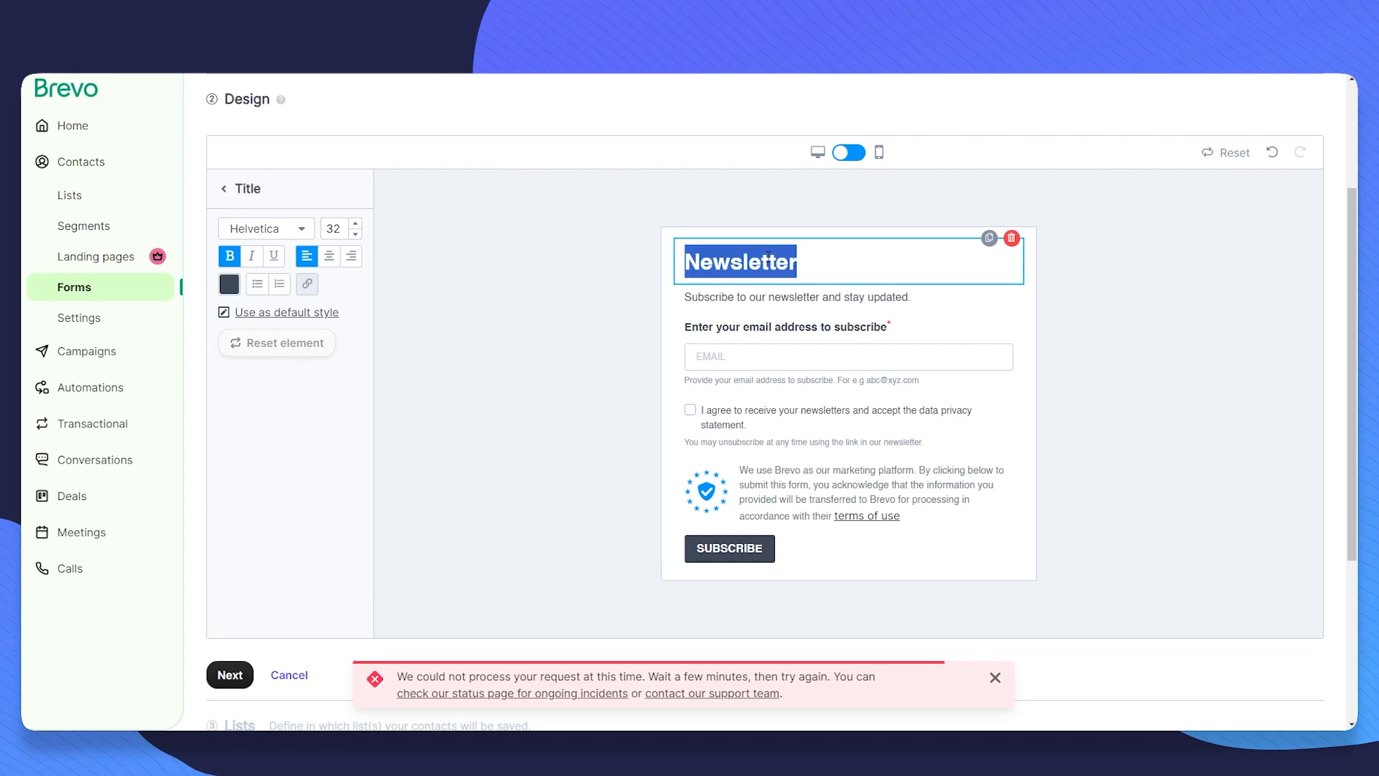
click(283, 231)
scroll(262, 431, down, 2)
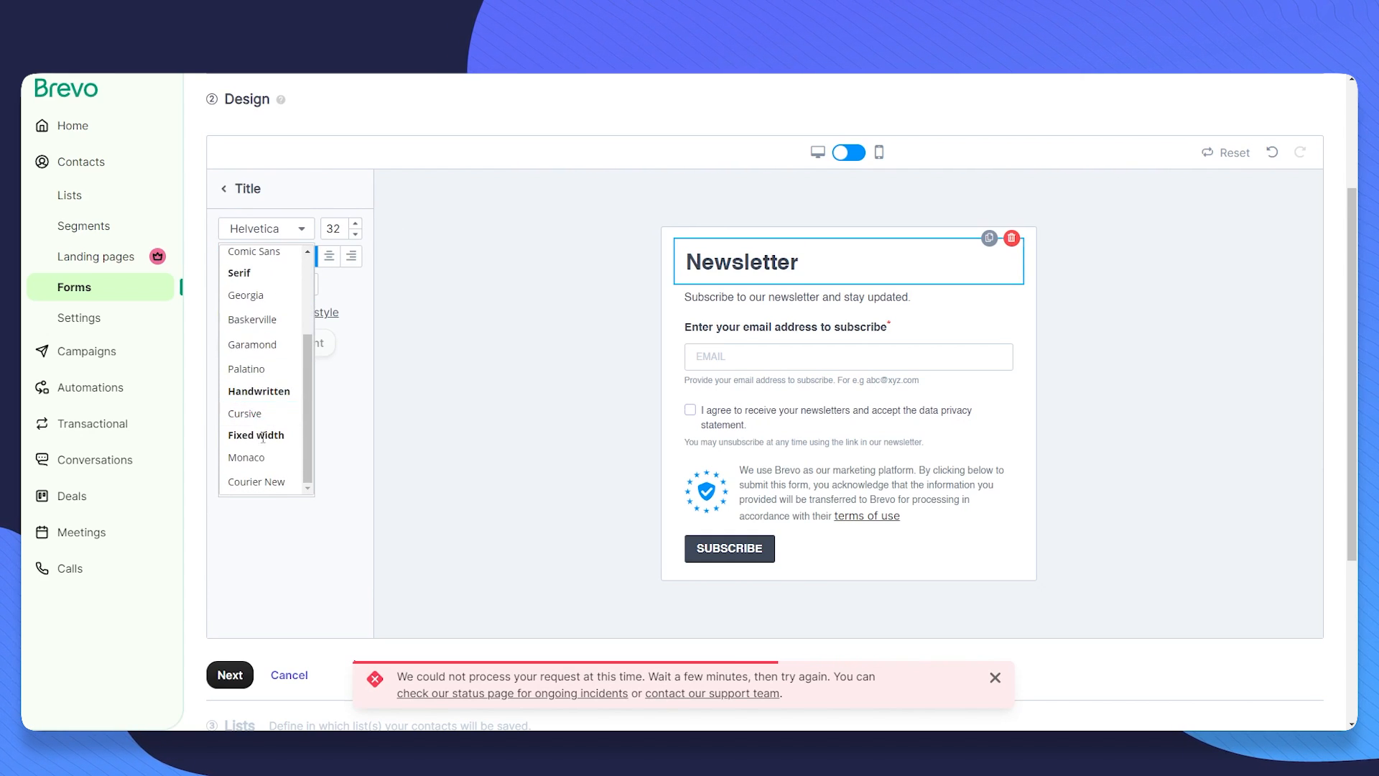
click(252, 345)
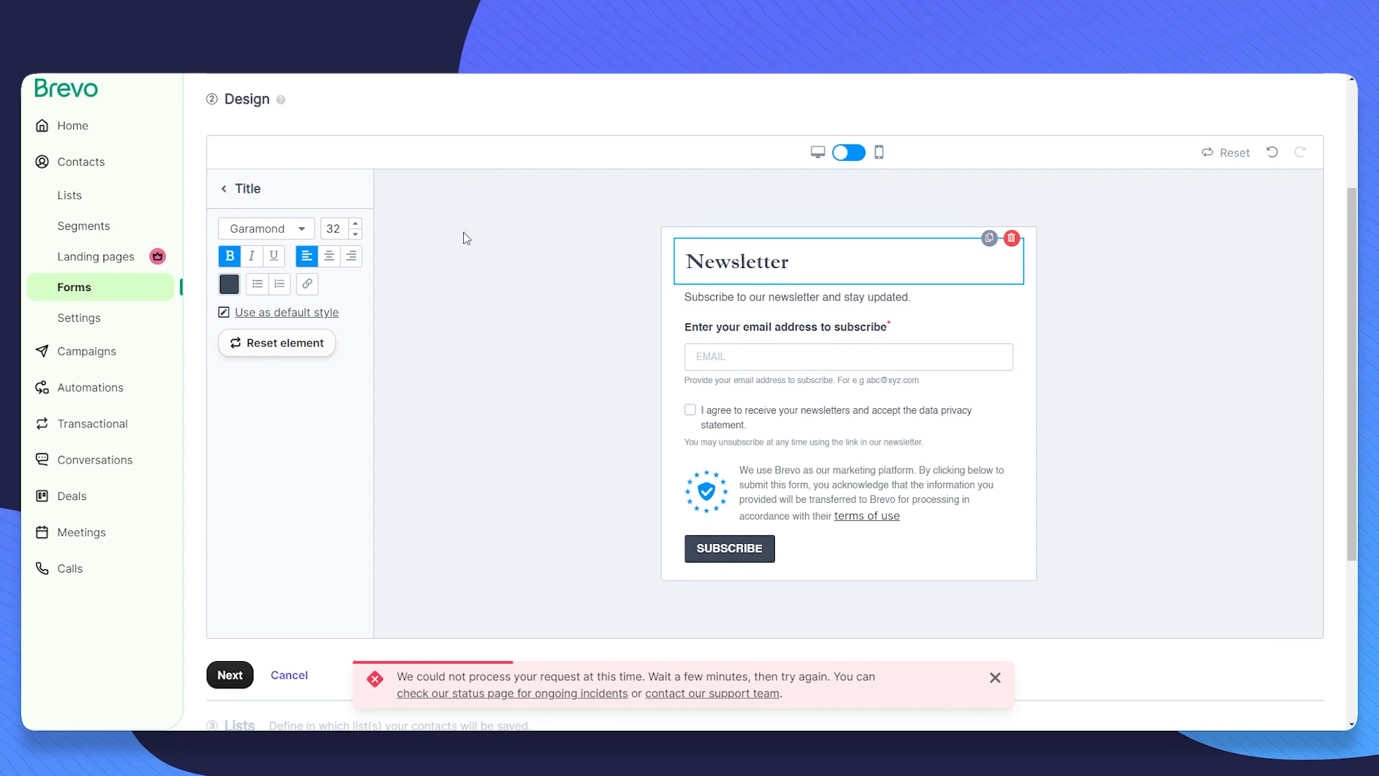
click(236, 189)
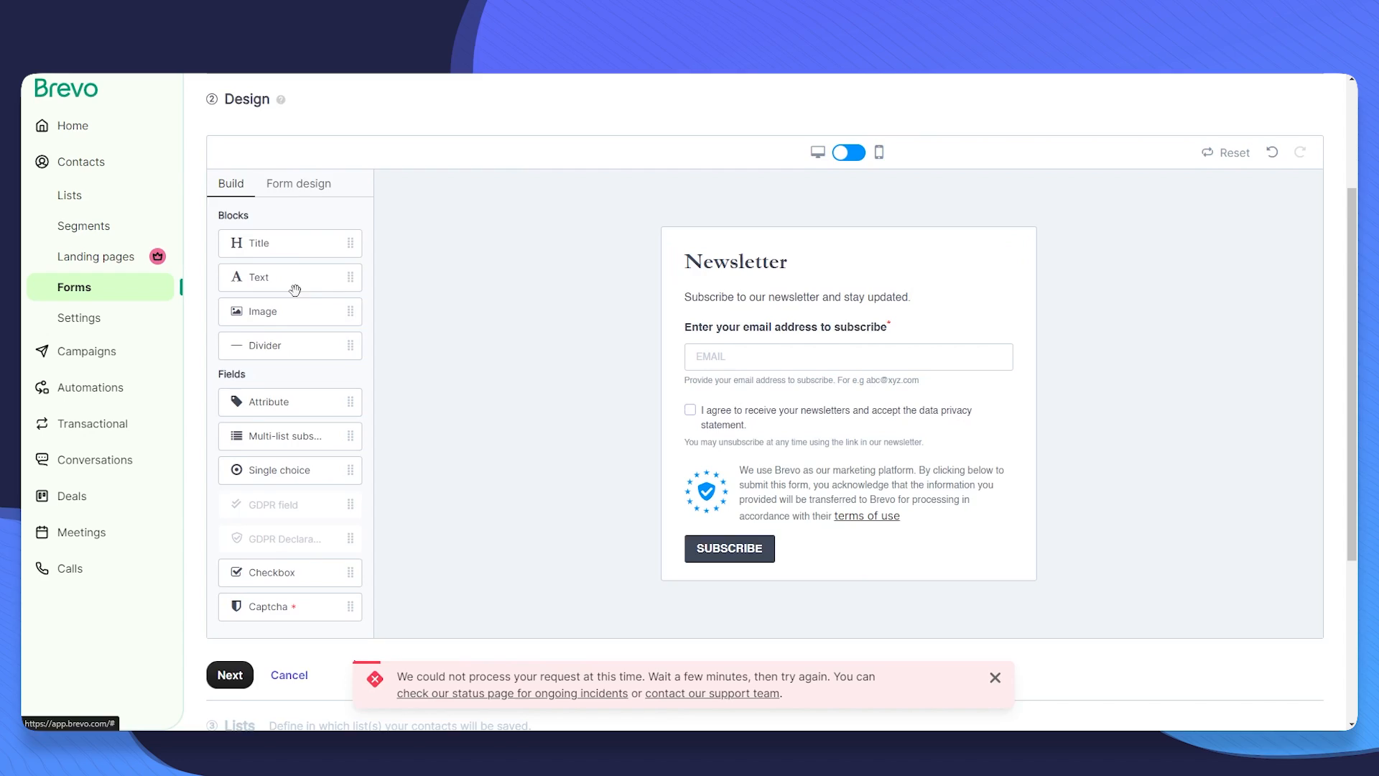
Add a Text block below the subtitle of the Newsletter form
scroll(296, 291, down, 2)
scroll(554, 338, up, 3)
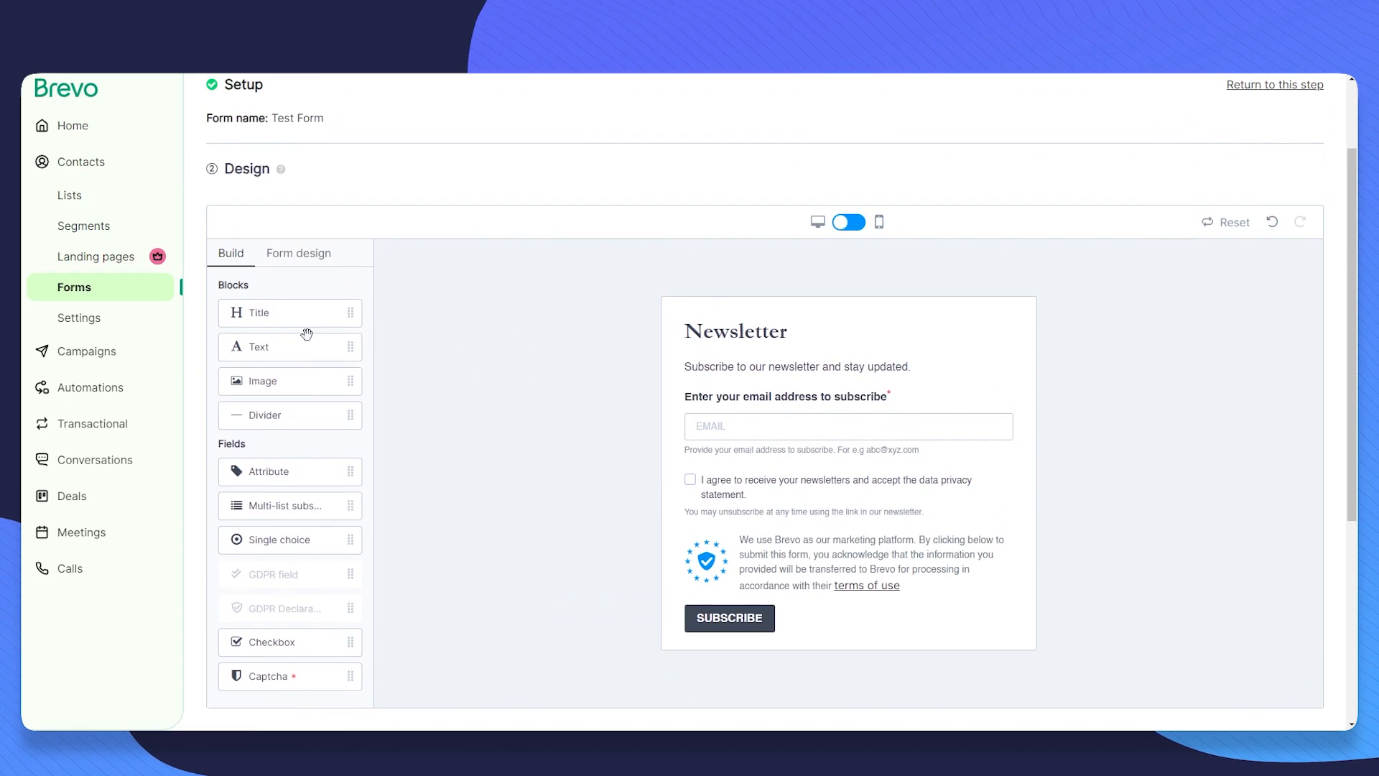
drag(250, 349, 840, 408)
click(222, 260)
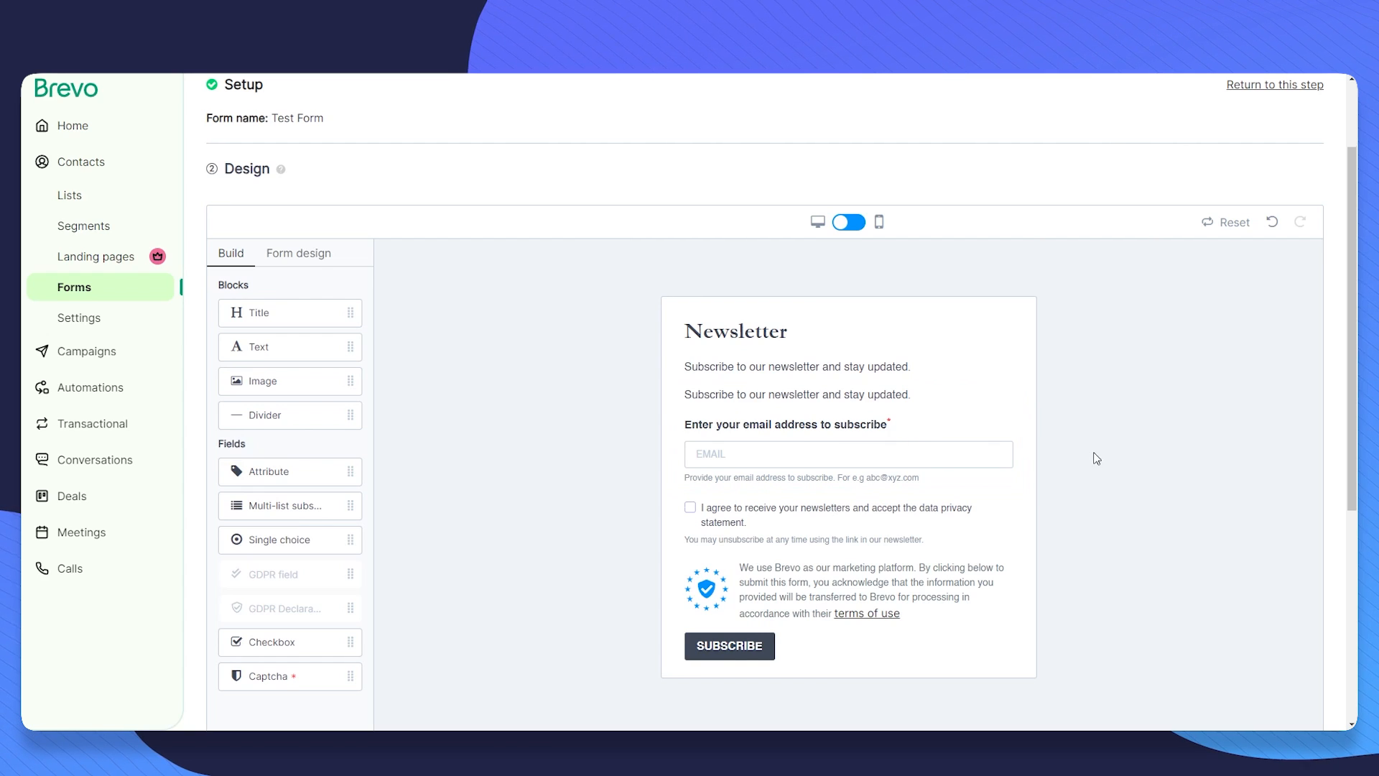
scroll(1092, 455, down, 1)
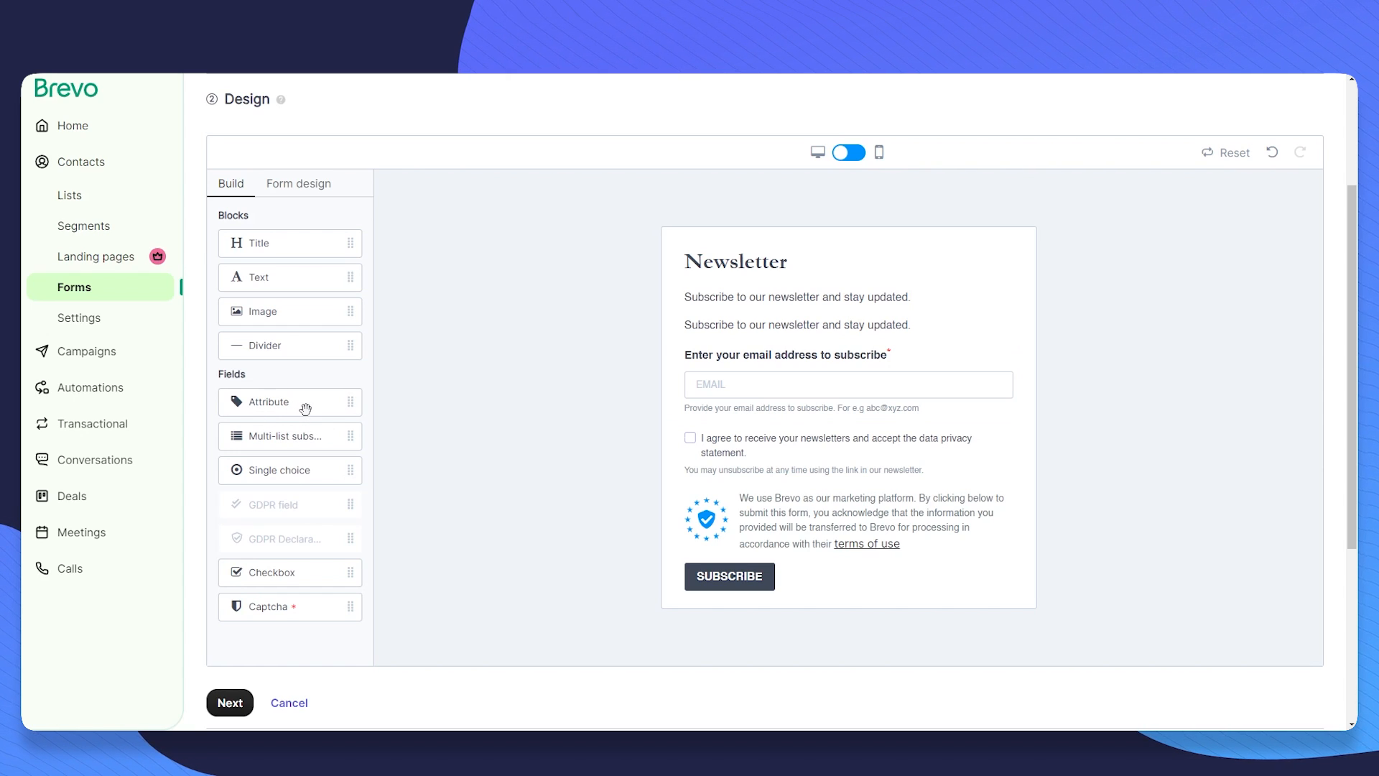
Add an attribute field asking for FIRSTNAME above the email field
drag(306, 408, 314, 326)
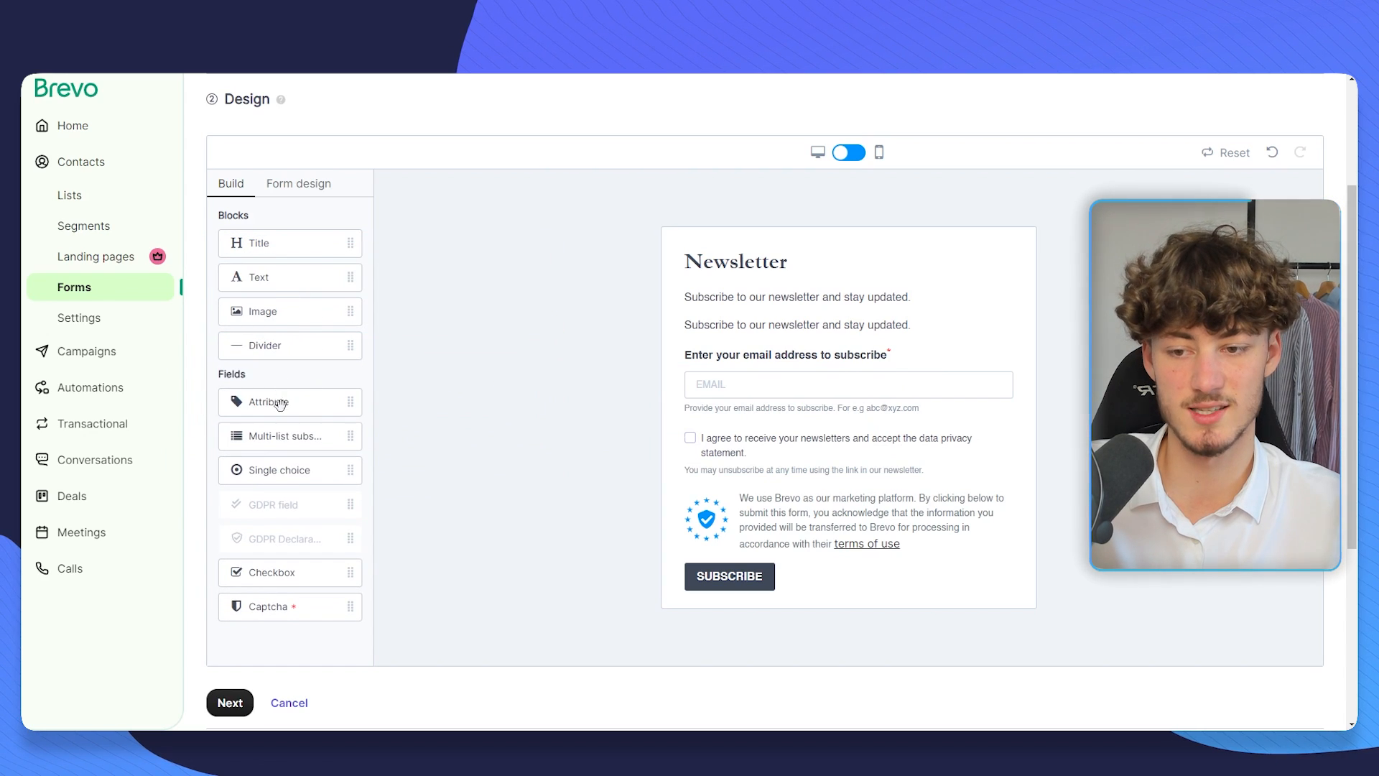
drag(280, 397, 768, 389)
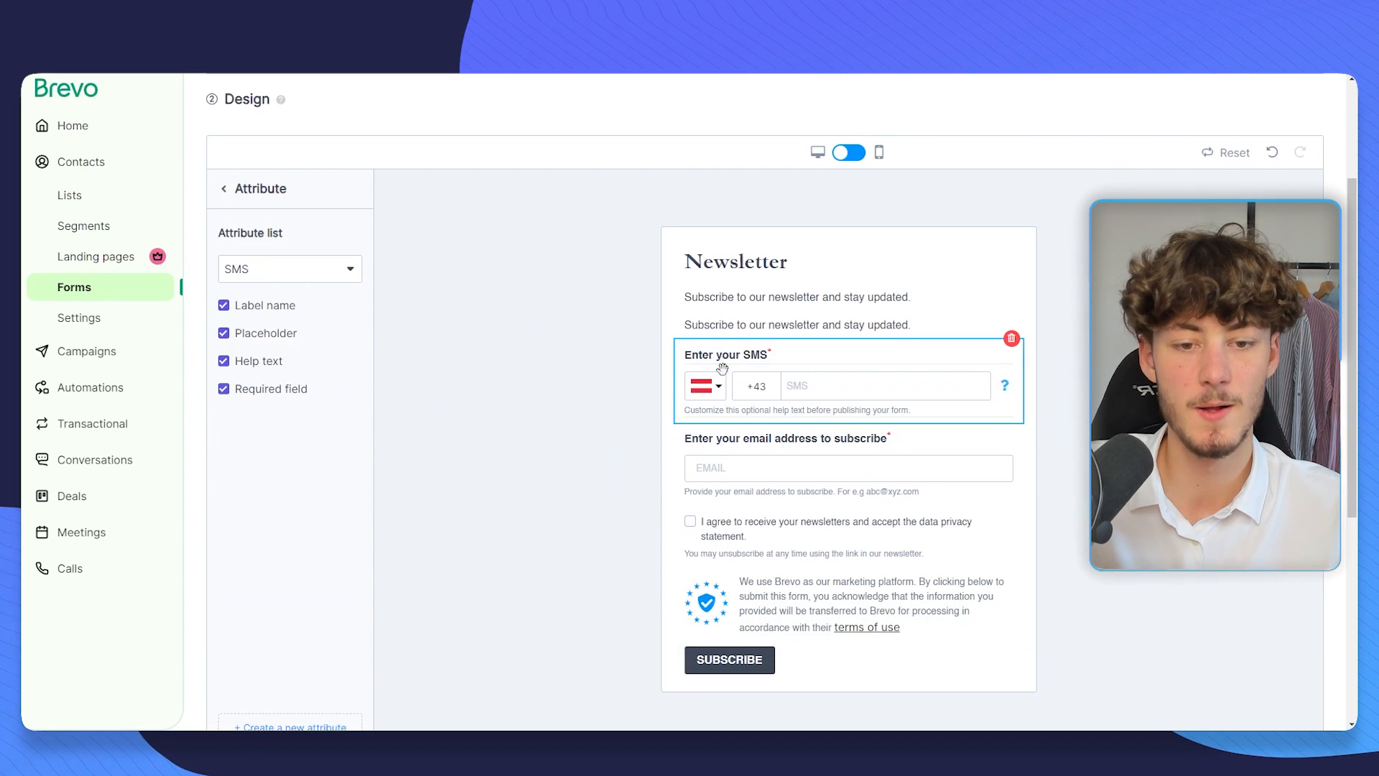
click(327, 274)
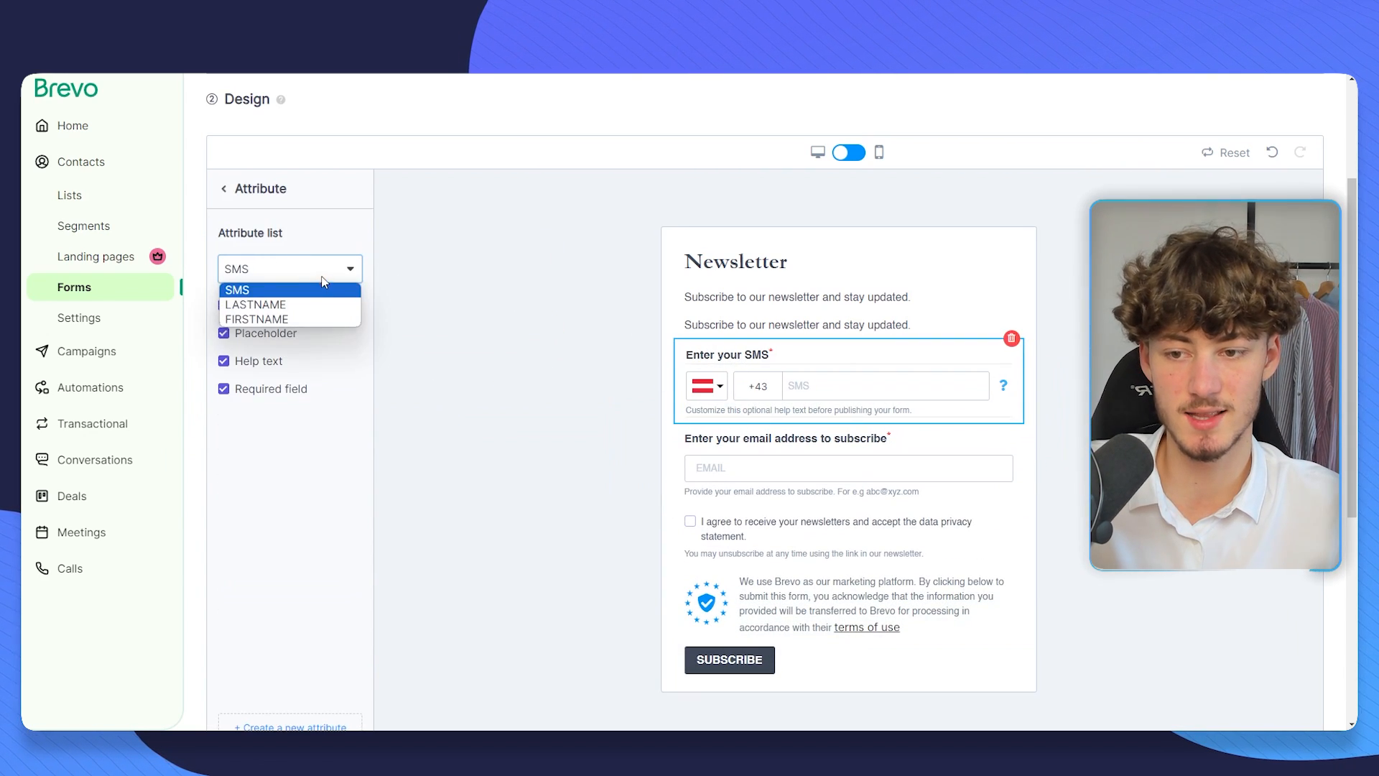
click(264, 318)
Keep the FIRSTNAME field single-line and required after trying the other options
click(309, 344)
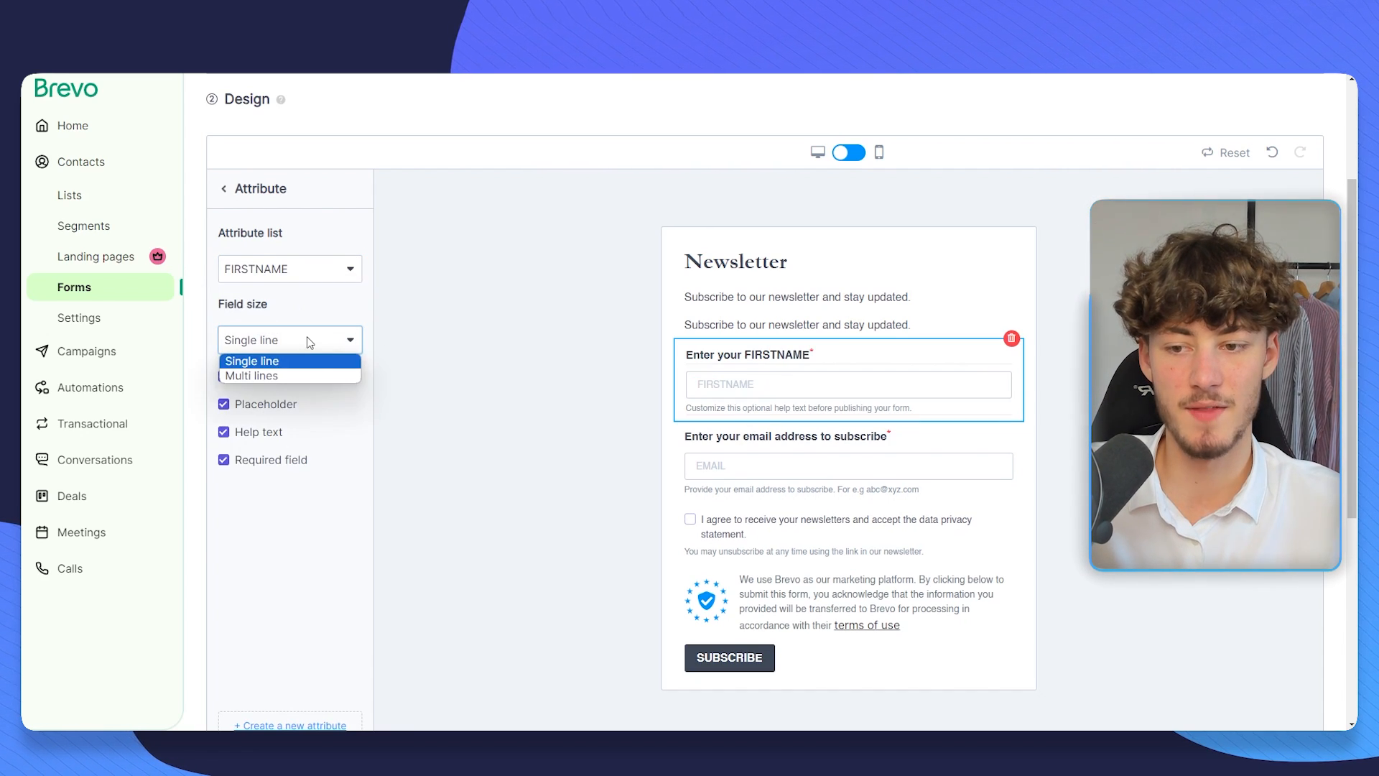
click(309, 343)
drag(270, 307, 214, 309)
click(250, 305)
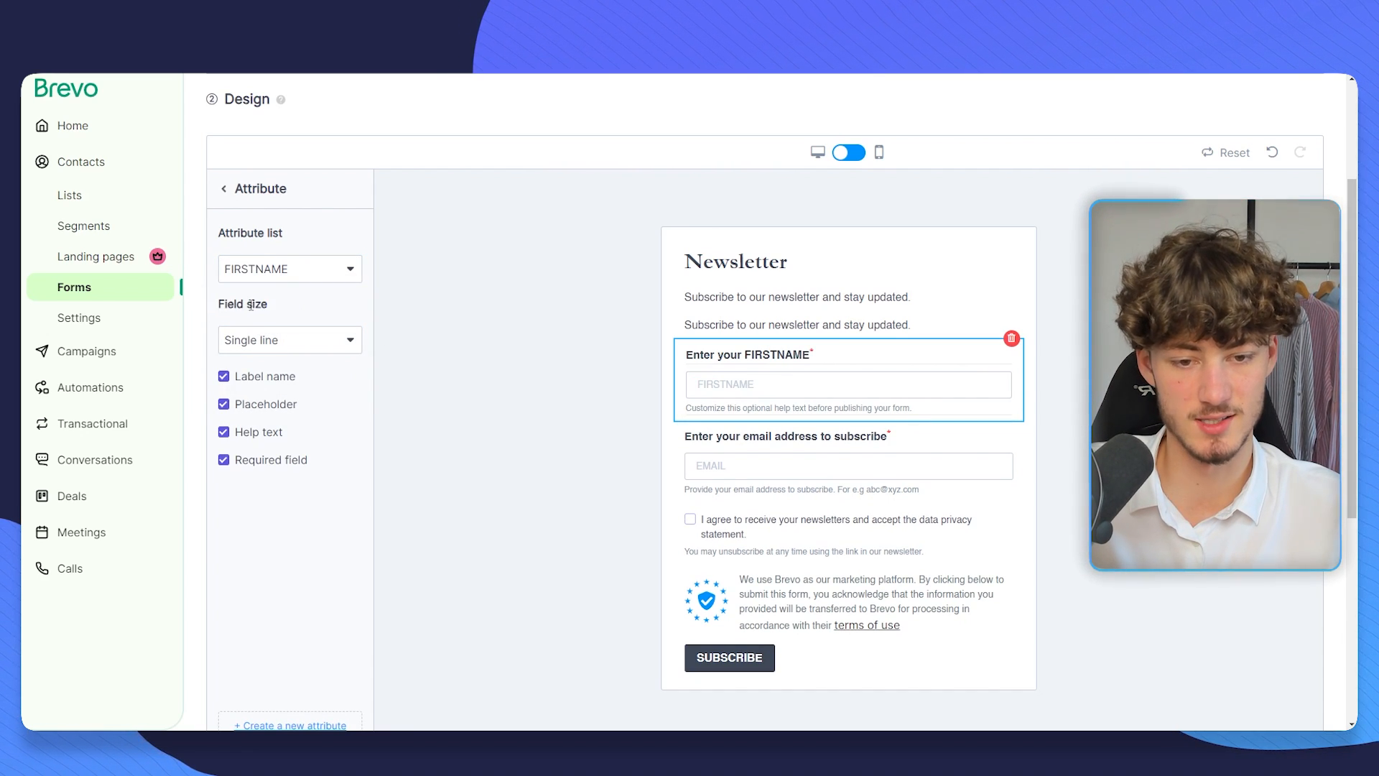
click(309, 346)
click(291, 375)
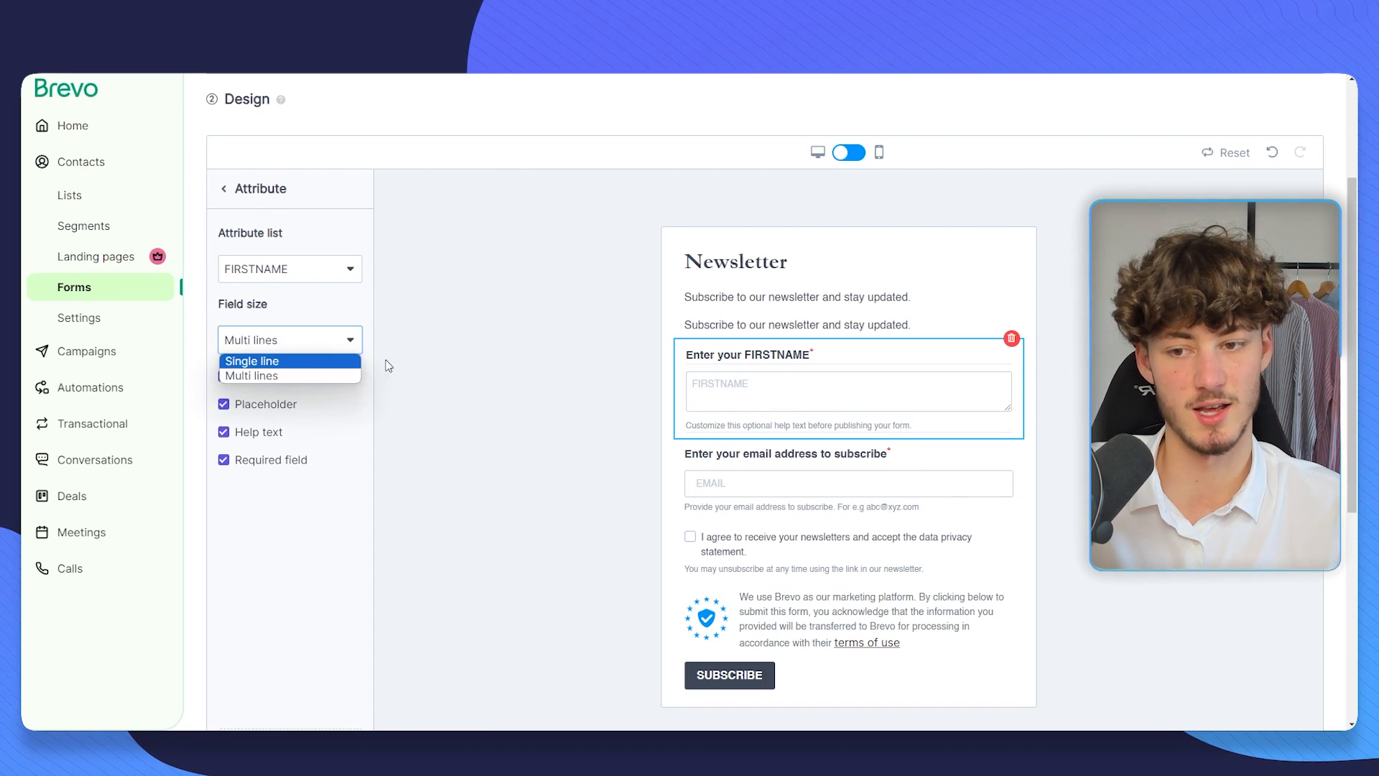
click(295, 361)
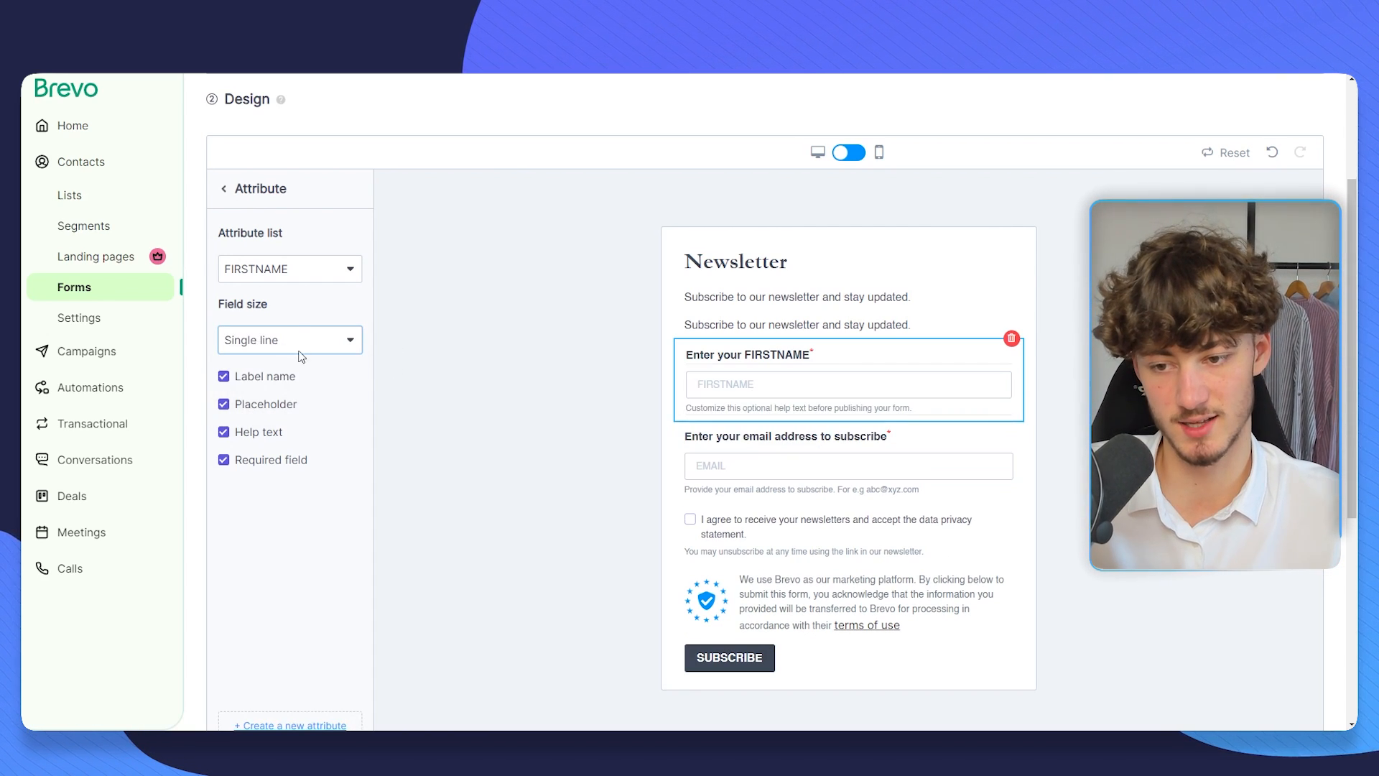
click(296, 309)
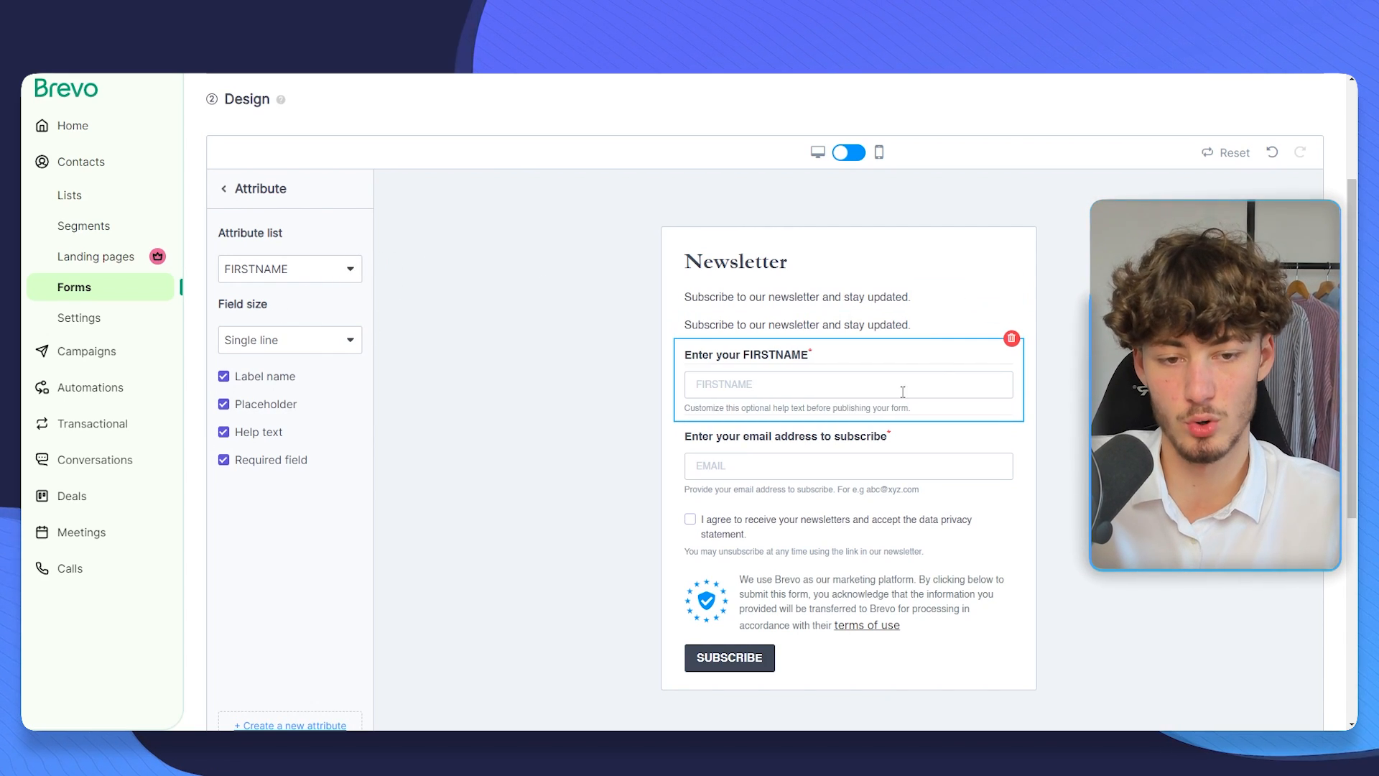
click(270, 463)
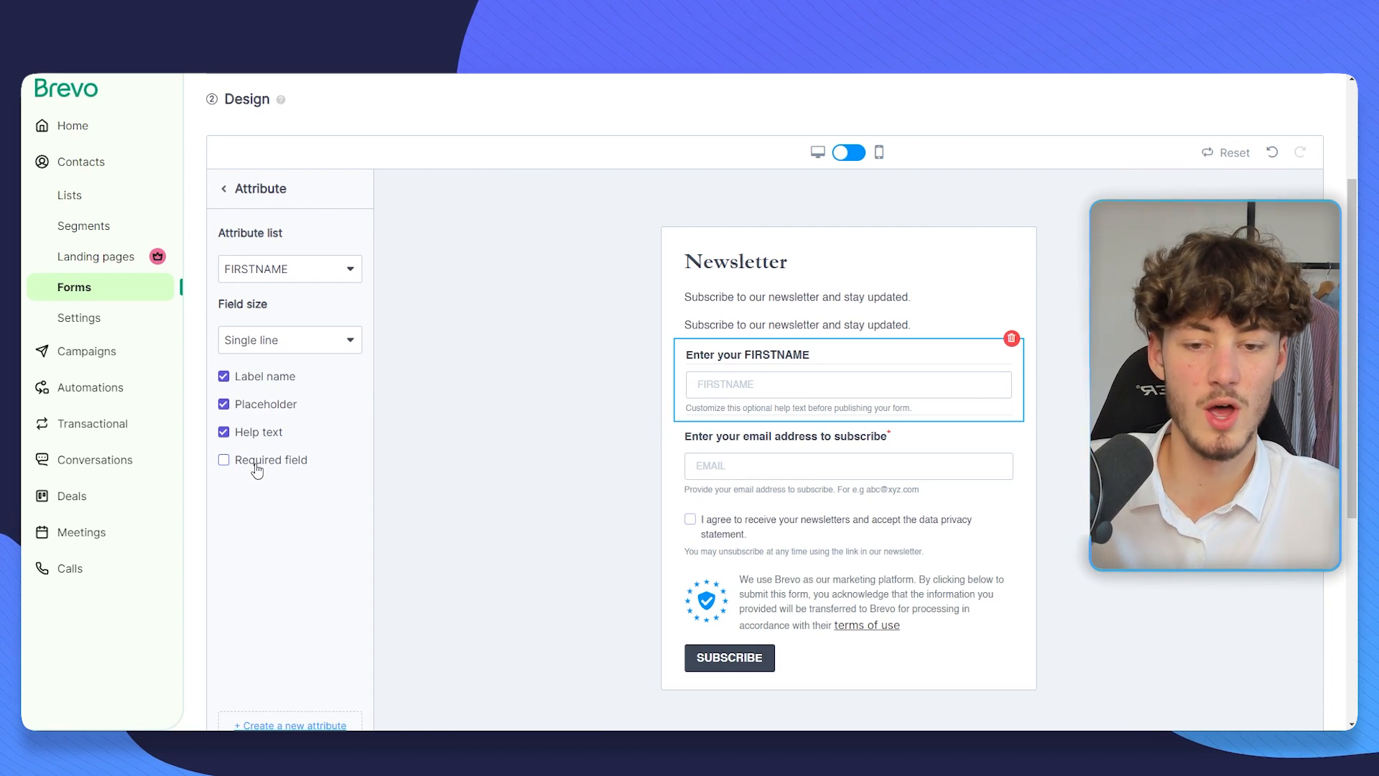
click(280, 460)
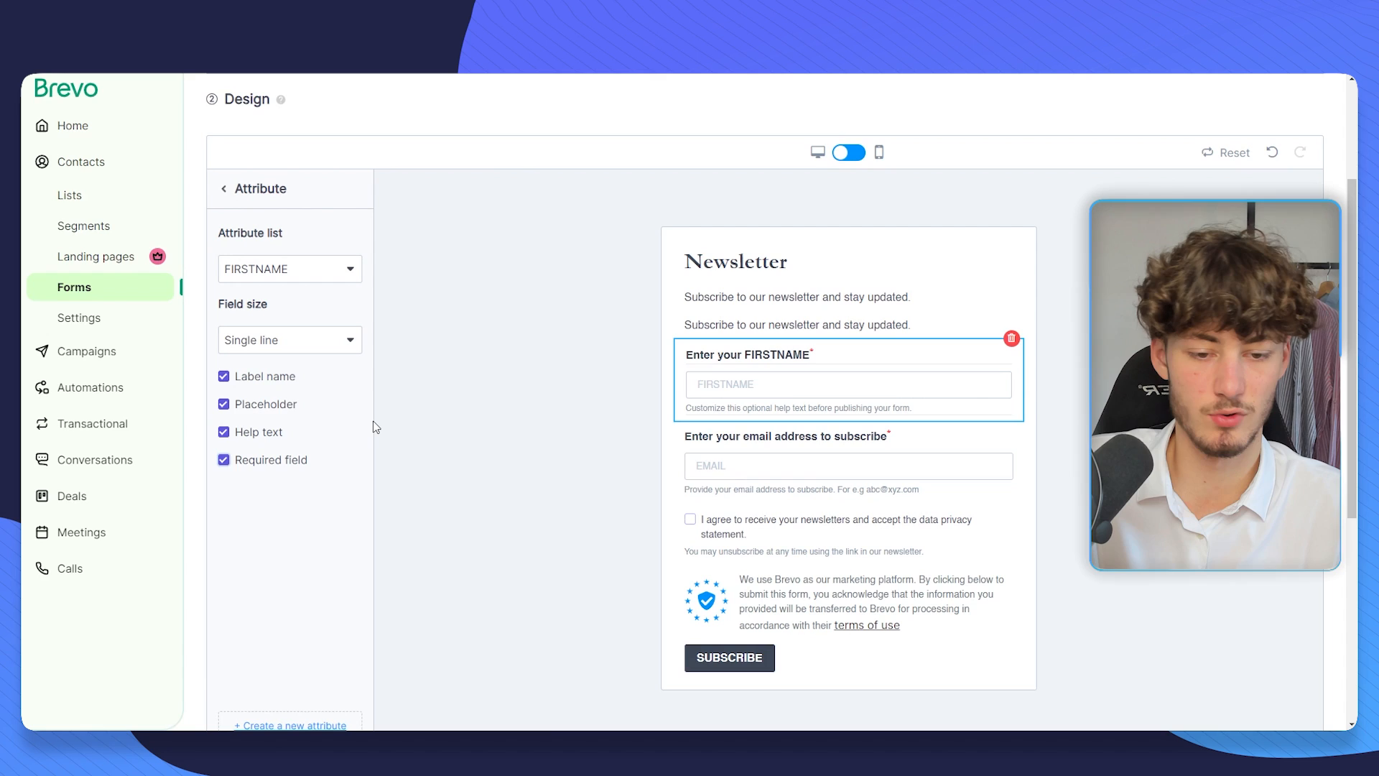
Add a LASTNAME attribute field below FIRSTNAME
click(224, 190)
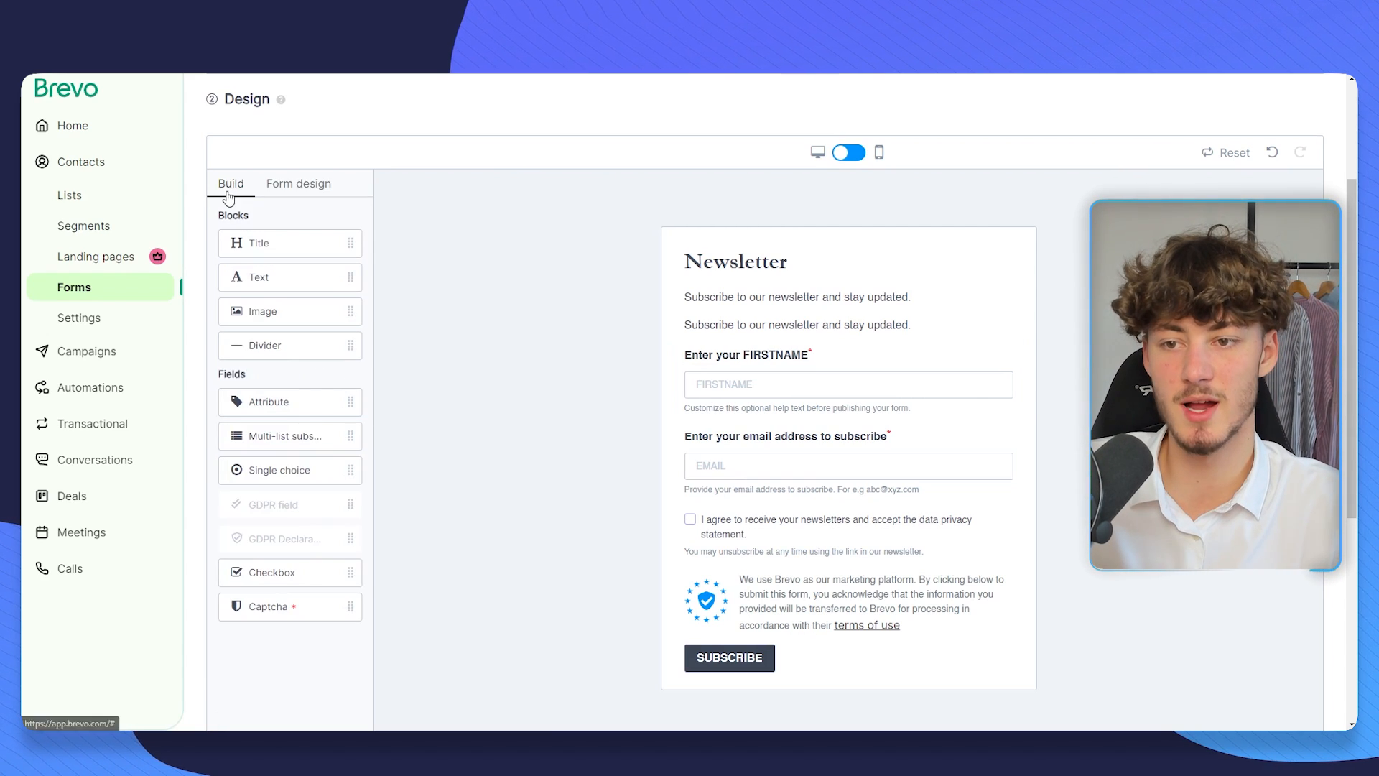
drag(245, 406, 766, 431)
click(282, 270)
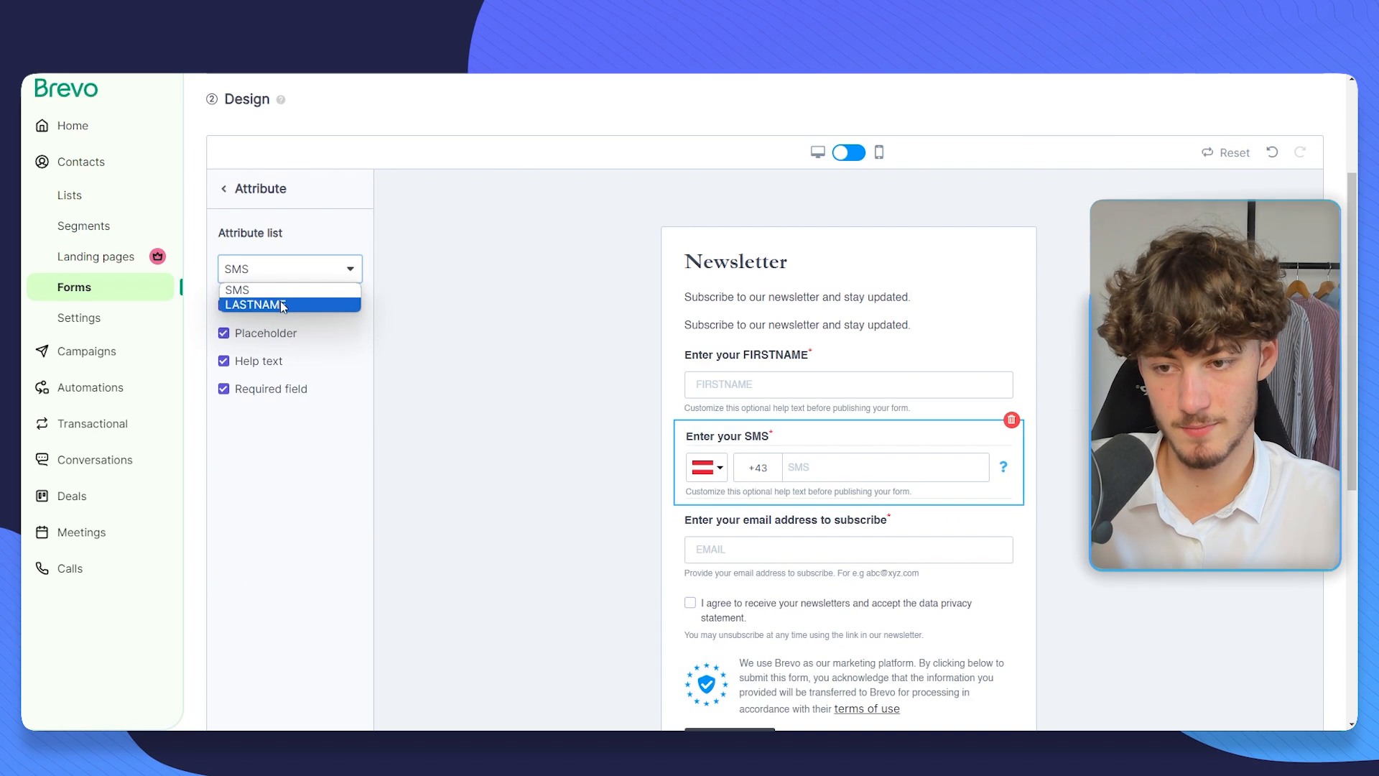
click(266, 304)
scroll(517, 300, down, 2)
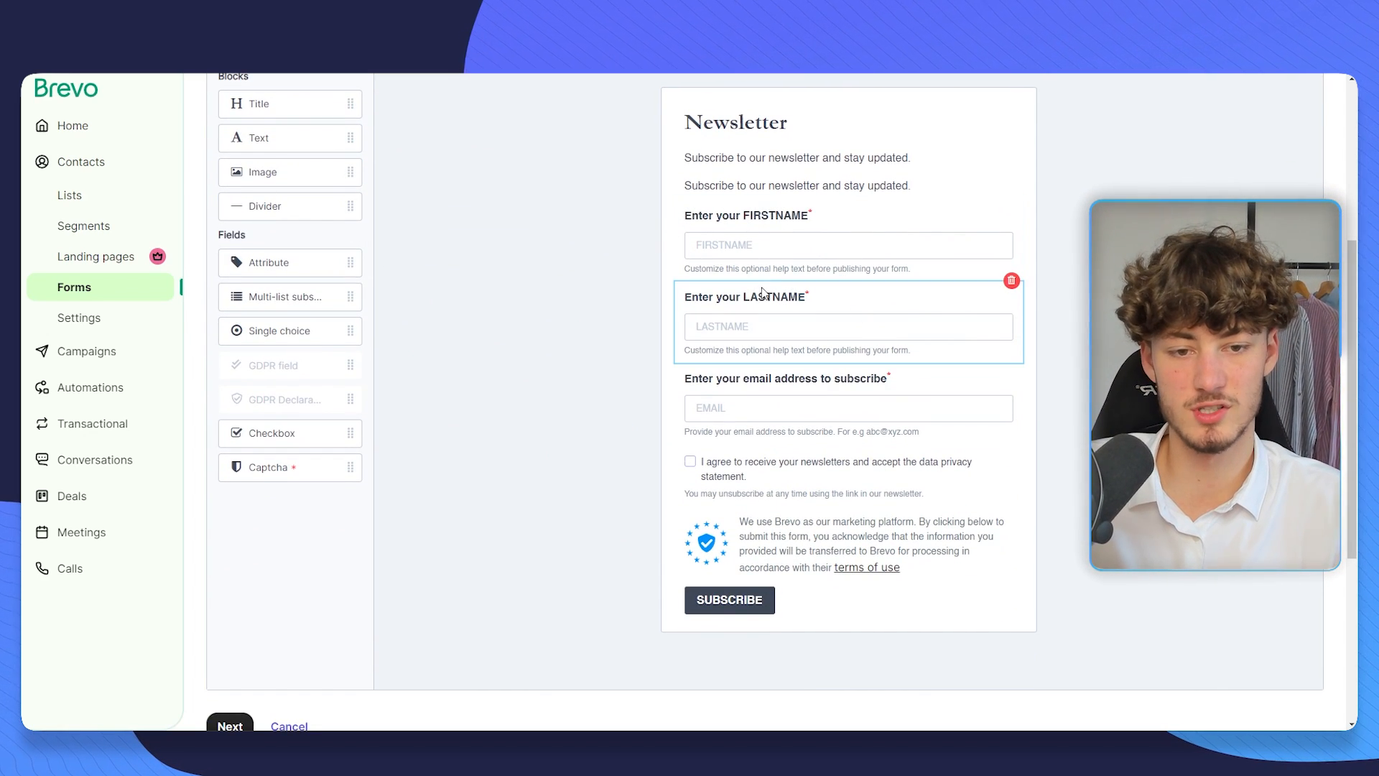
scroll(332, 337, up, 1)
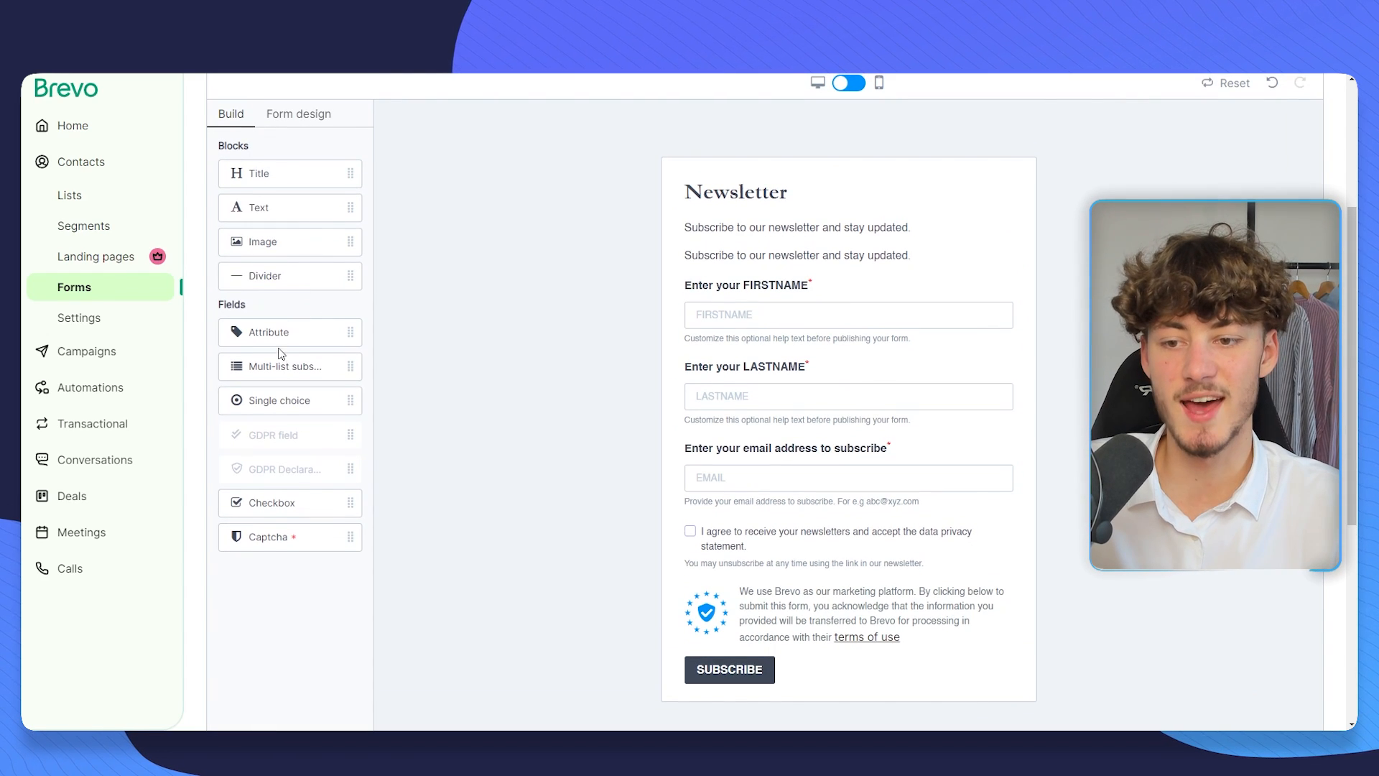
Add an SMS phone field below the LASTNAME field
drag(272, 331, 825, 470)
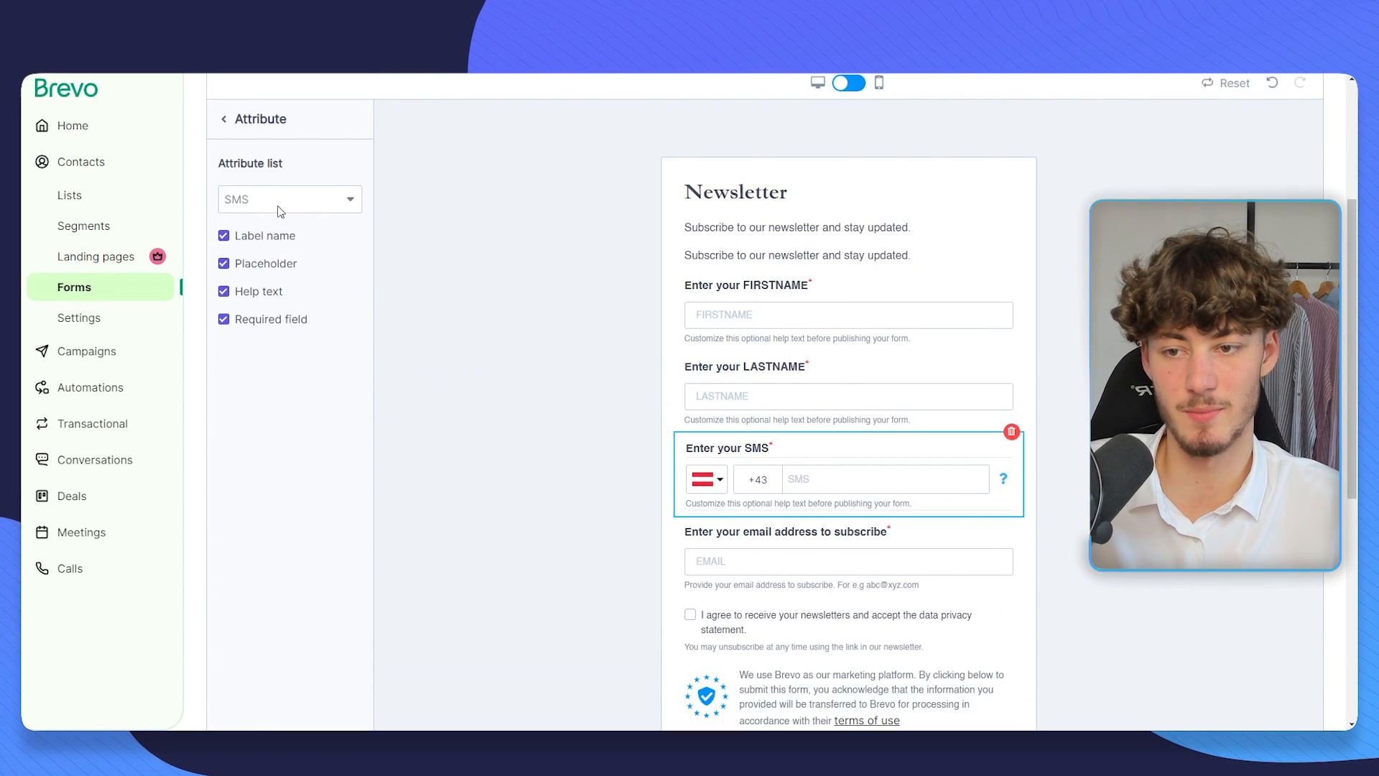
click(229, 120)
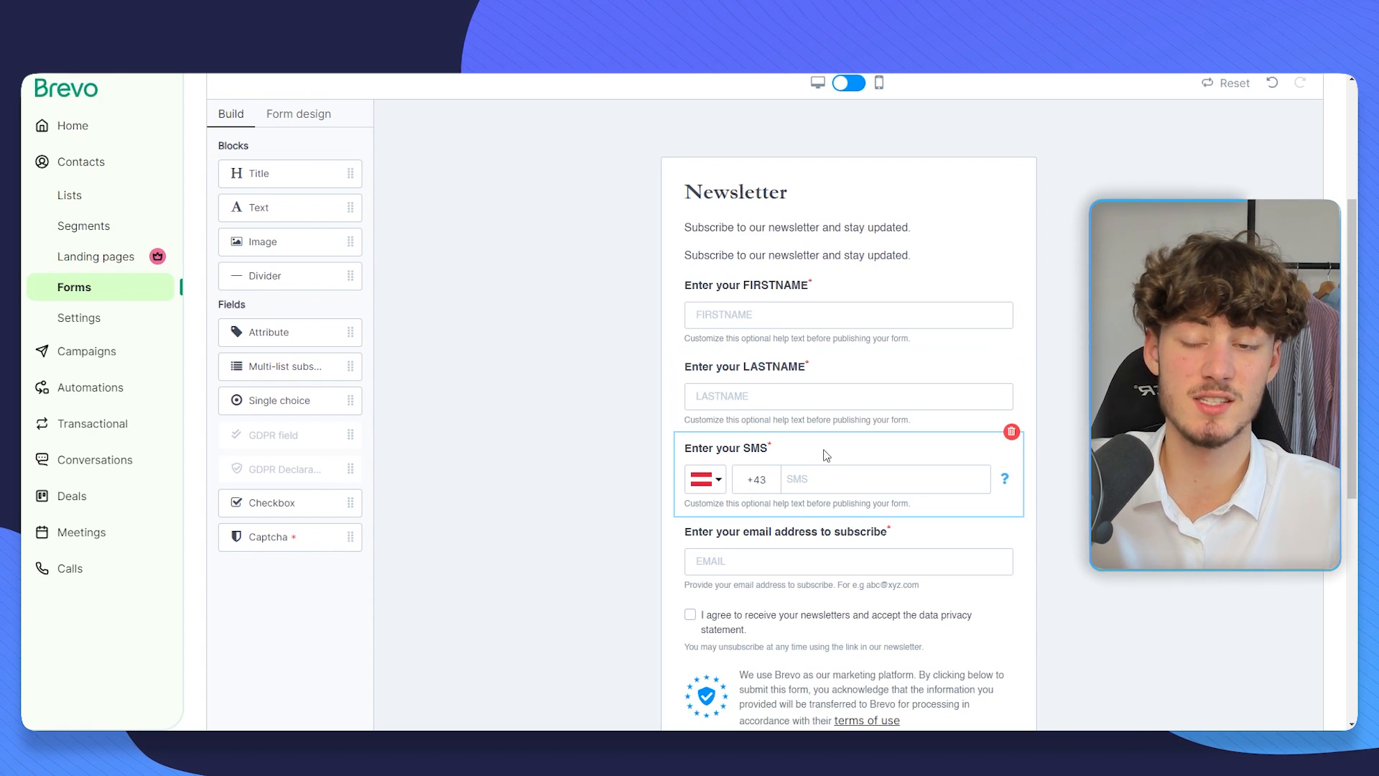
scroll(253, 305, up, 1)
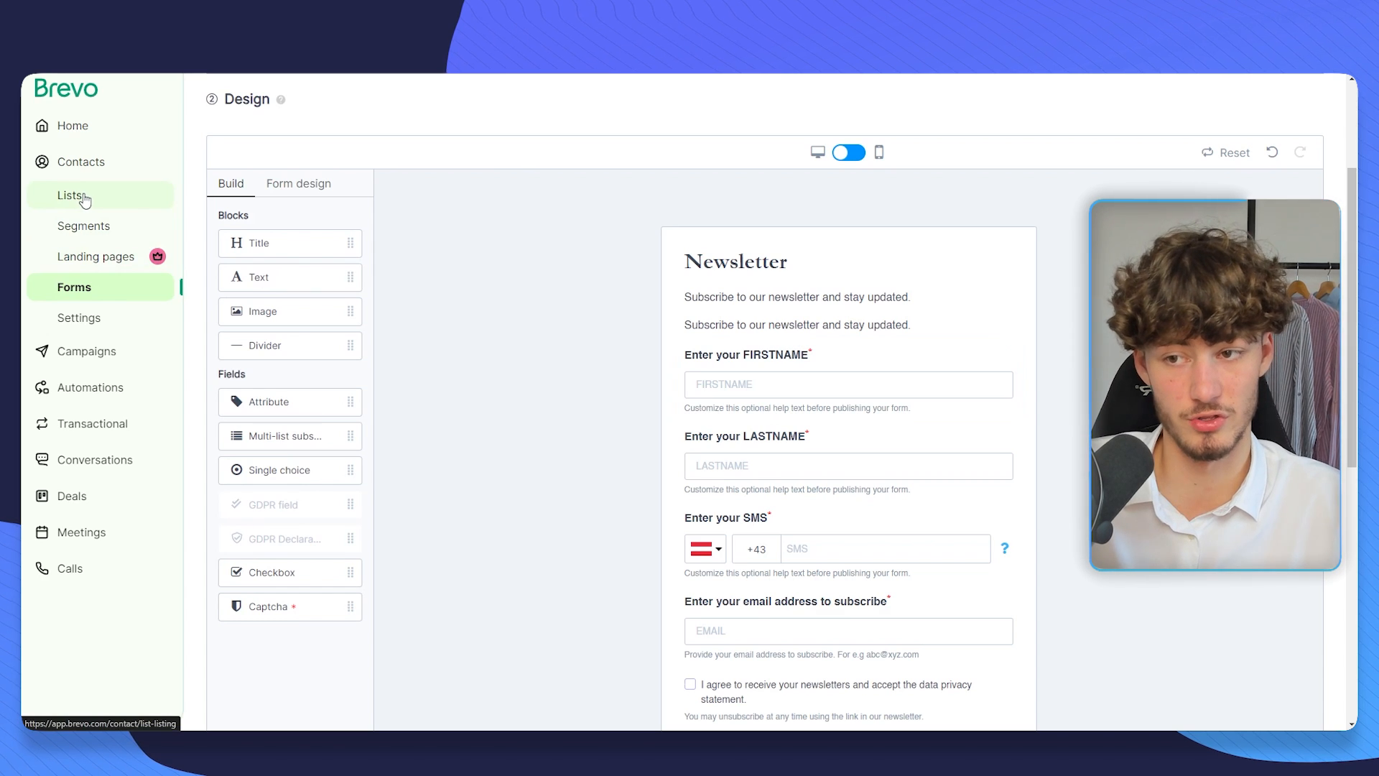
Open Contacts > Settings > Contact attributes and start adding a new attribute
click(88, 168)
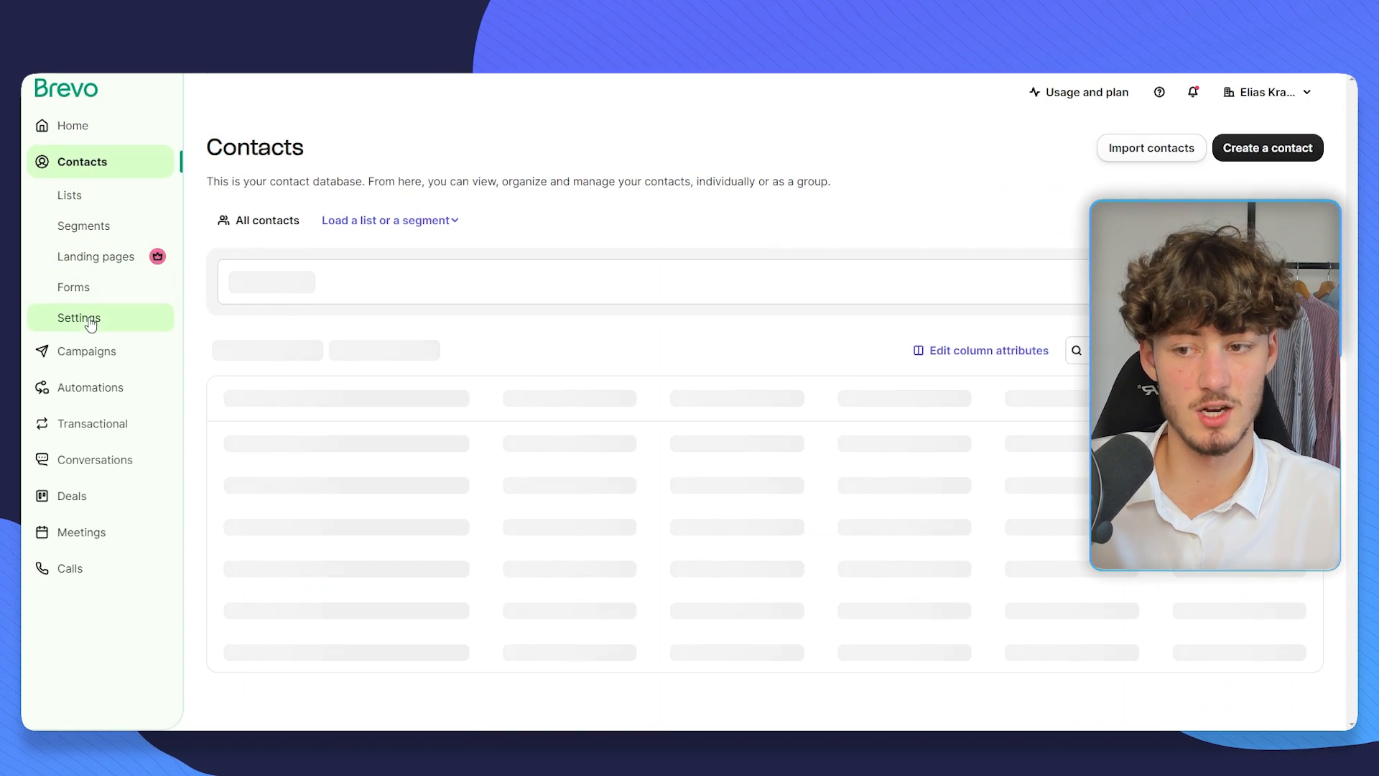
click(95, 317)
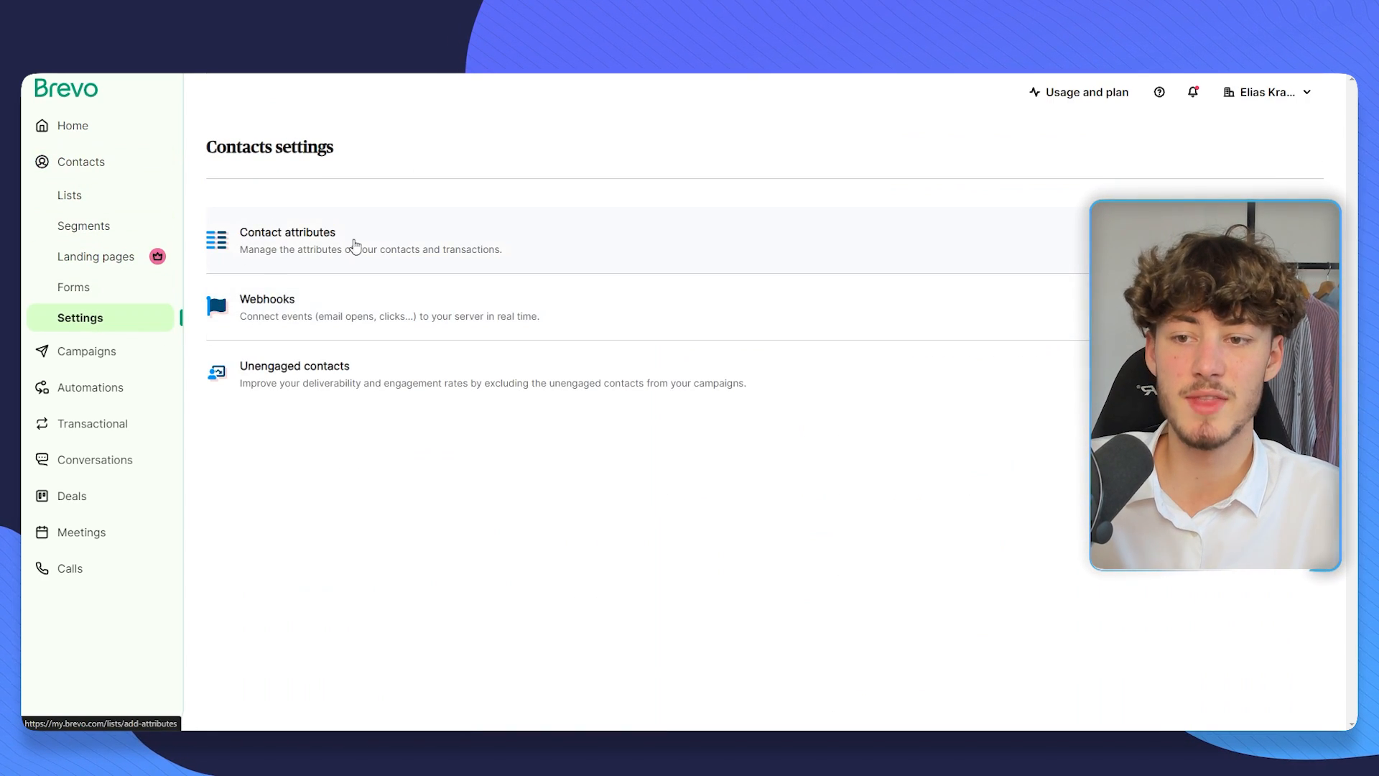
click(534, 269)
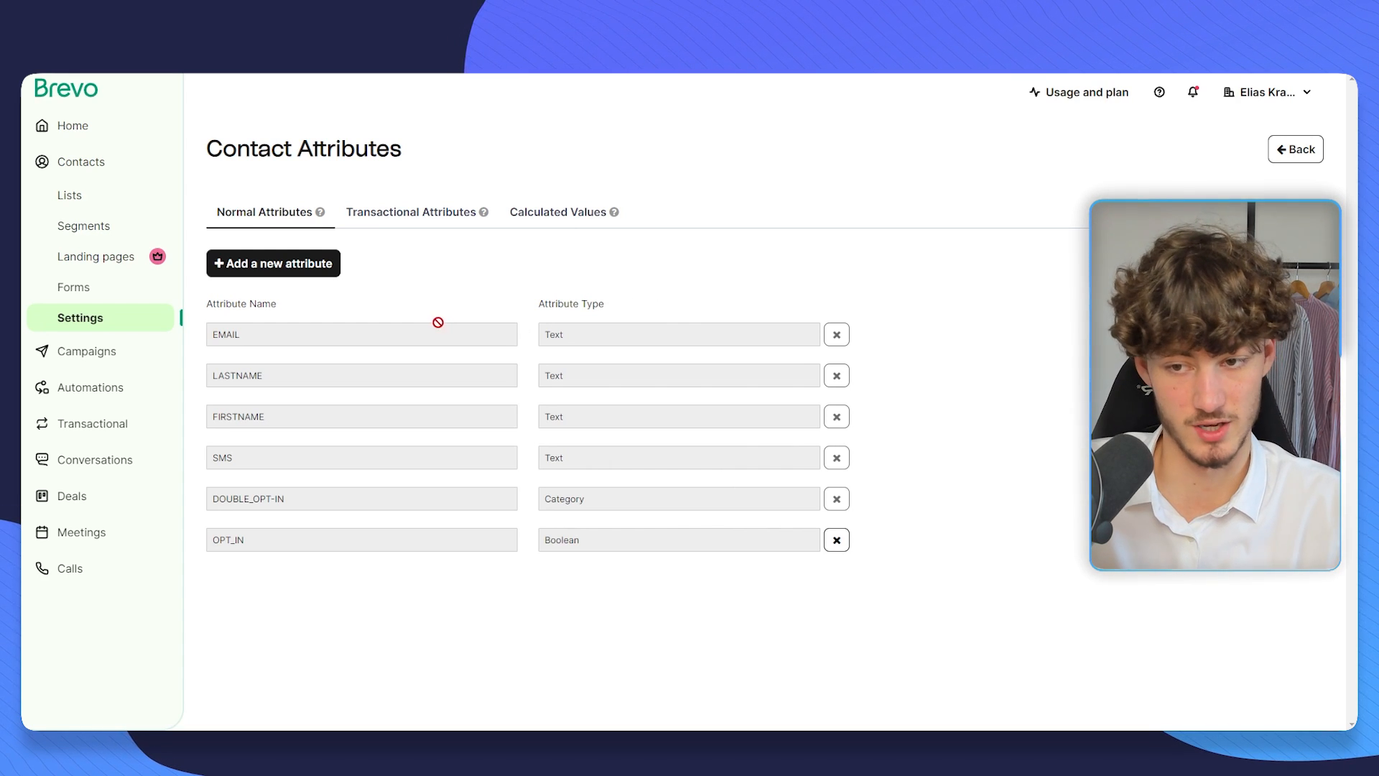
click(274, 264)
Name the new attribute COUNTRY and set its type to Category
click(605, 185)
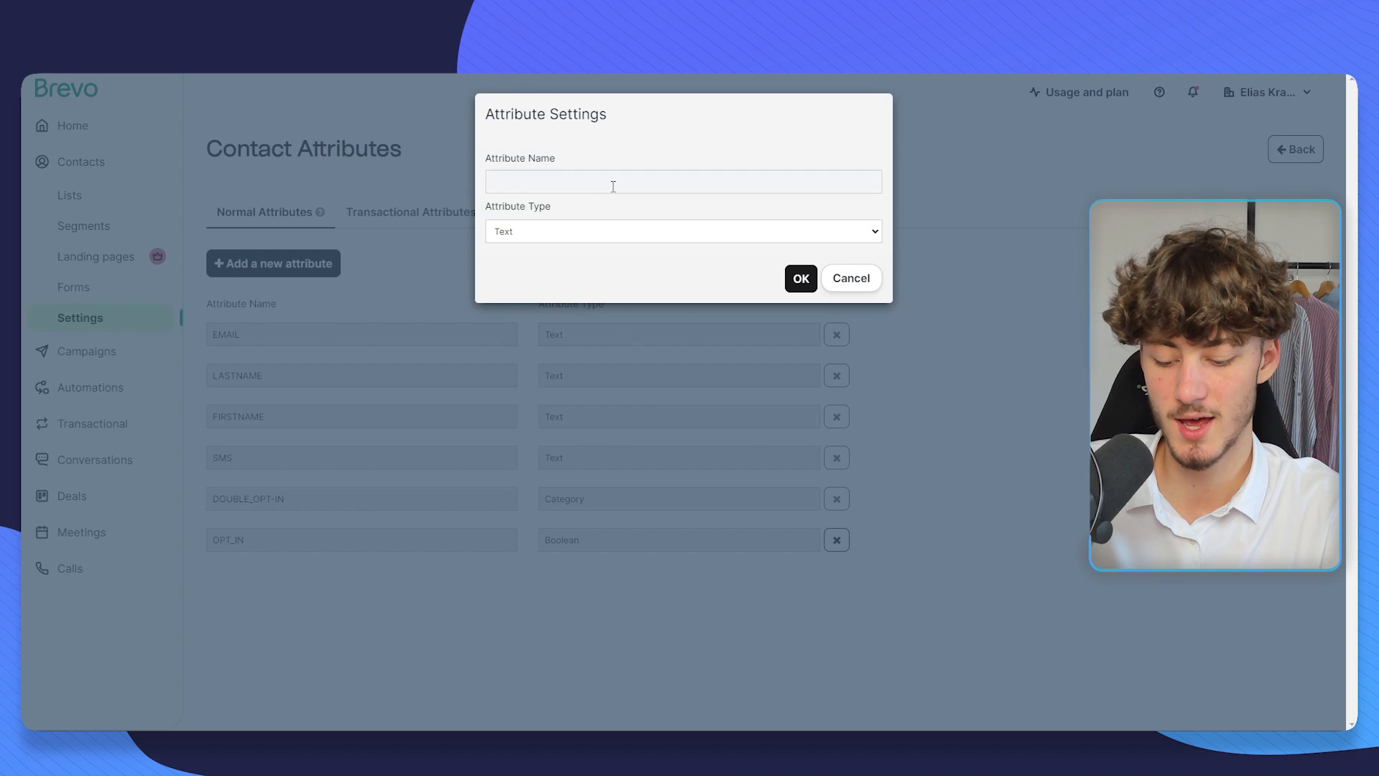
click(594, 235)
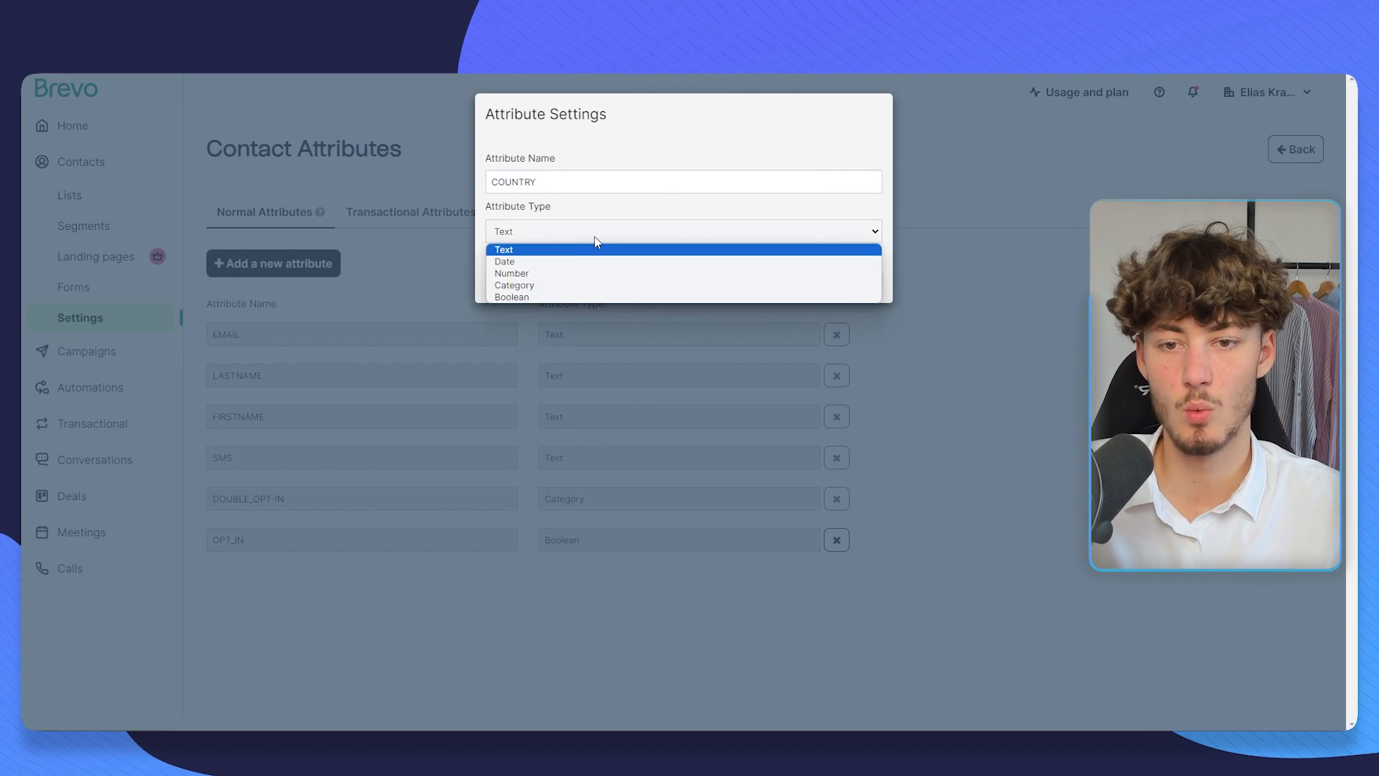
click(572, 239)
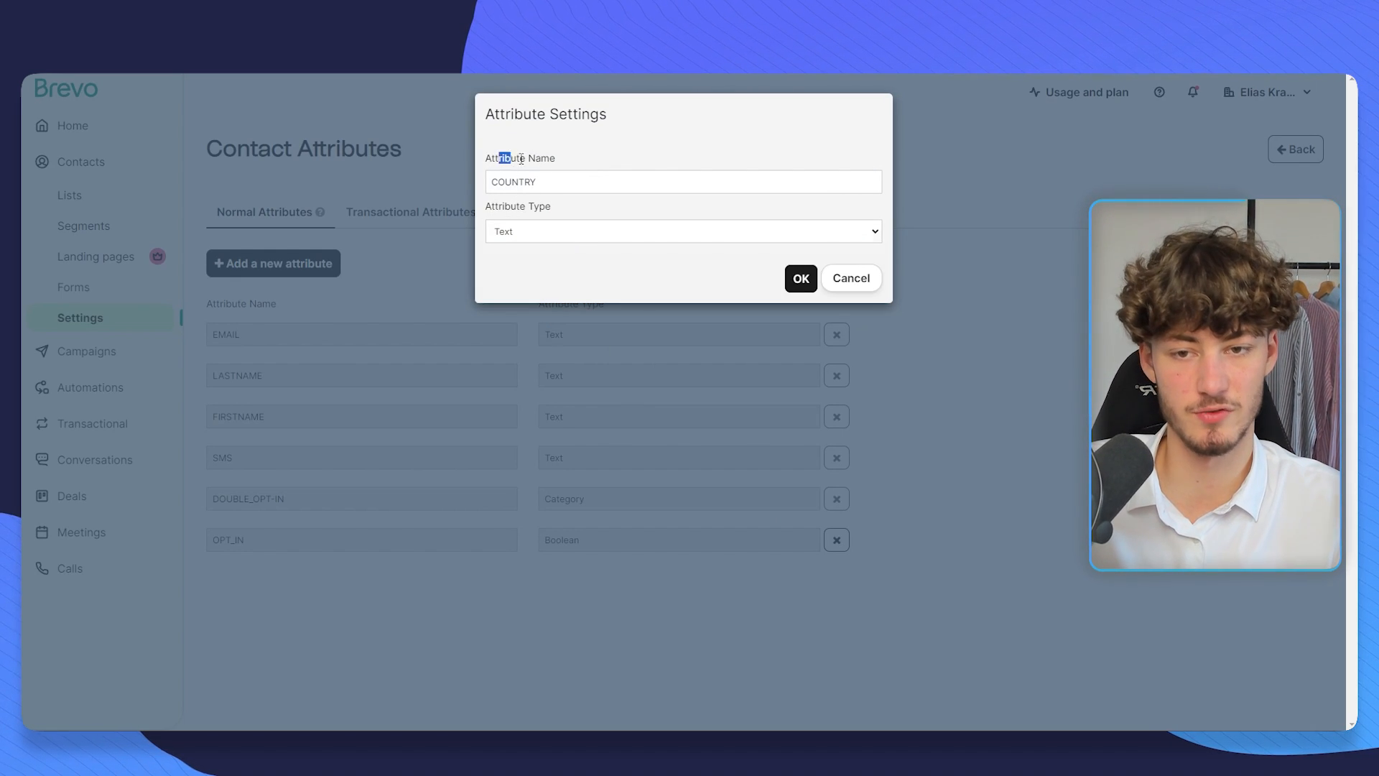
triple_click(510, 212)
click(539, 230)
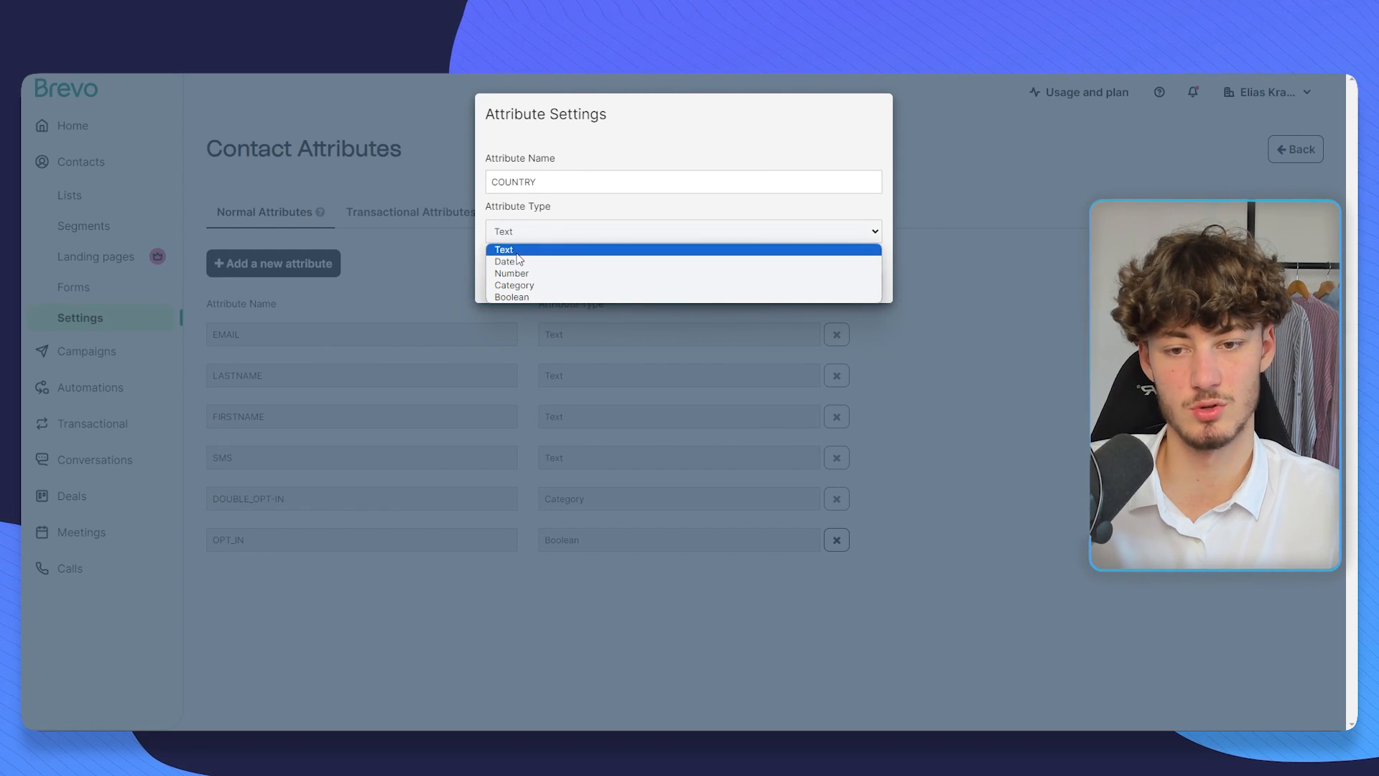
click(516, 252)
drag(563, 207, 495, 208)
click(556, 234)
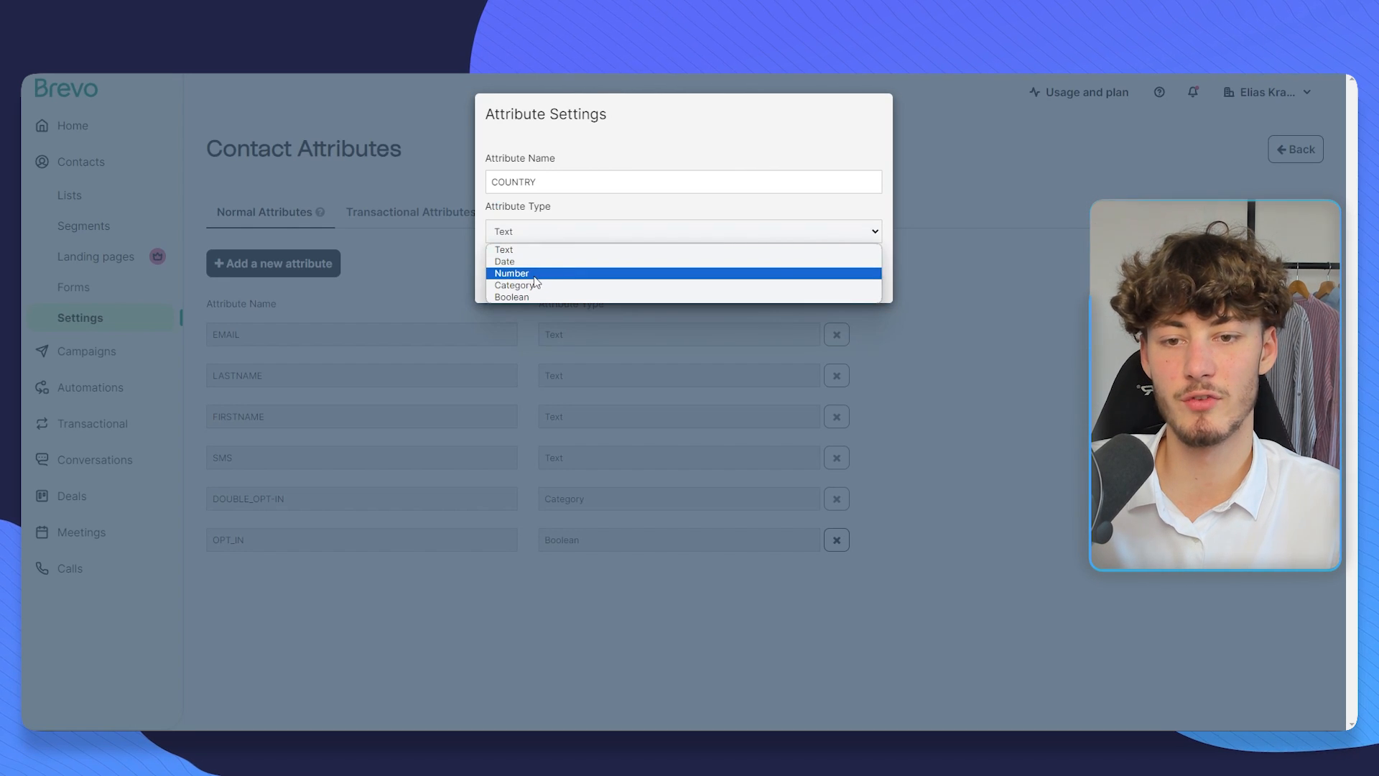
click(503, 231)
click(503, 231)
click(535, 282)
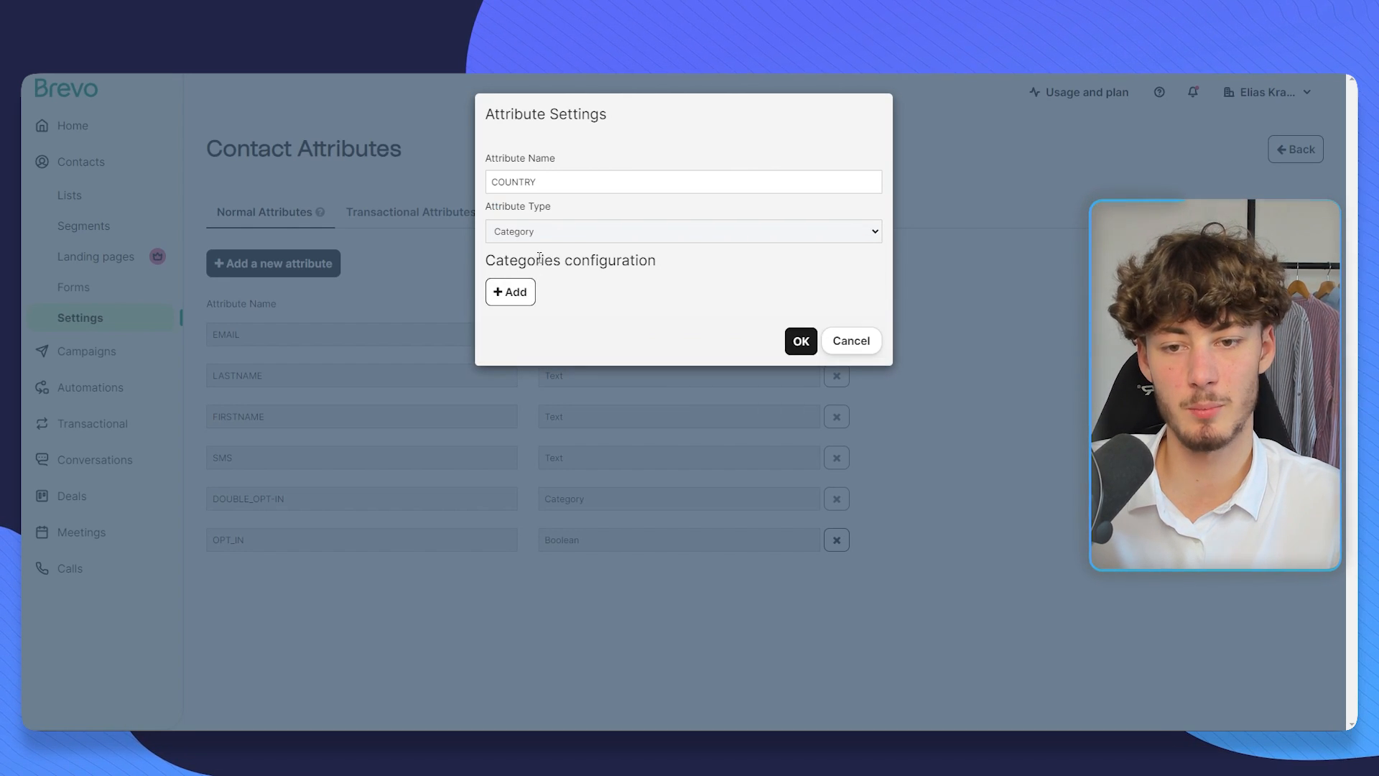
Add the category values United States and United Kingdom
click(510, 291)
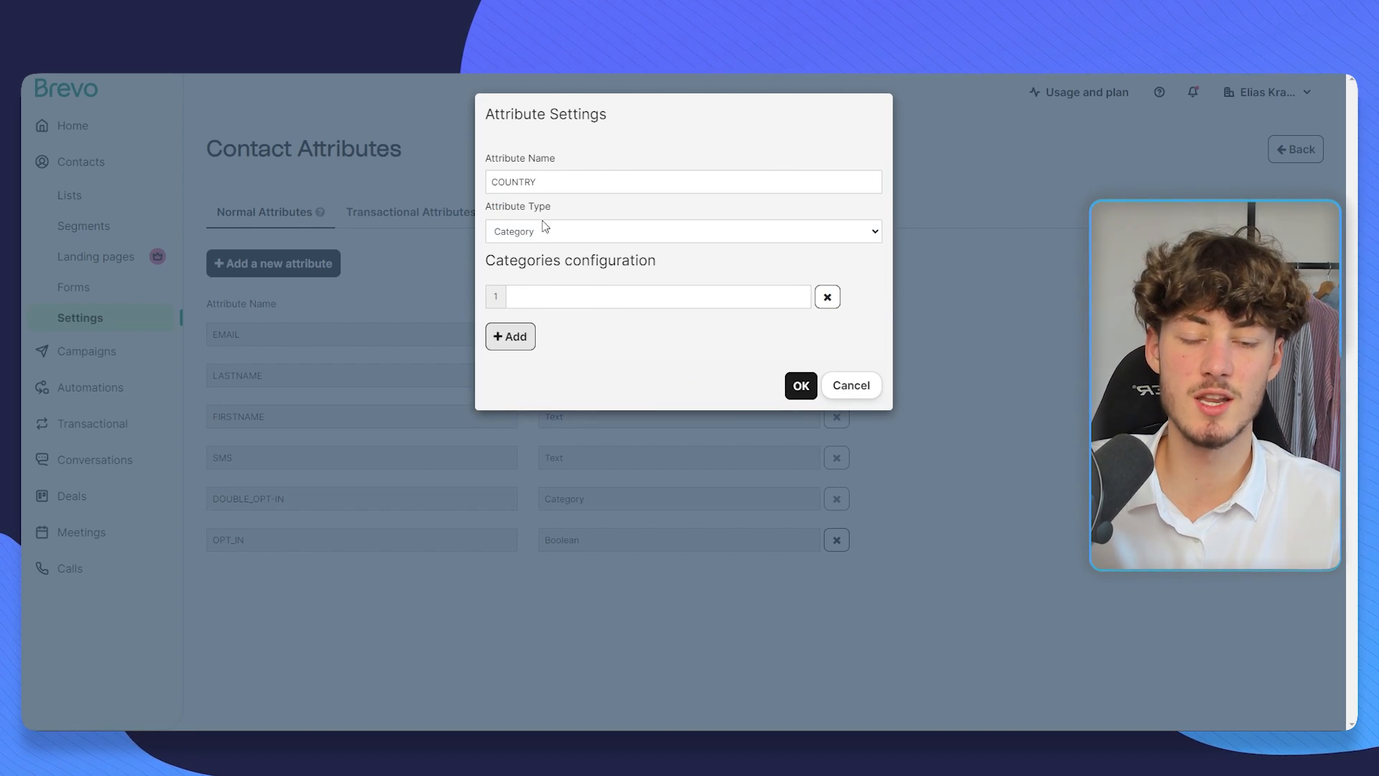
drag(546, 181, 461, 178)
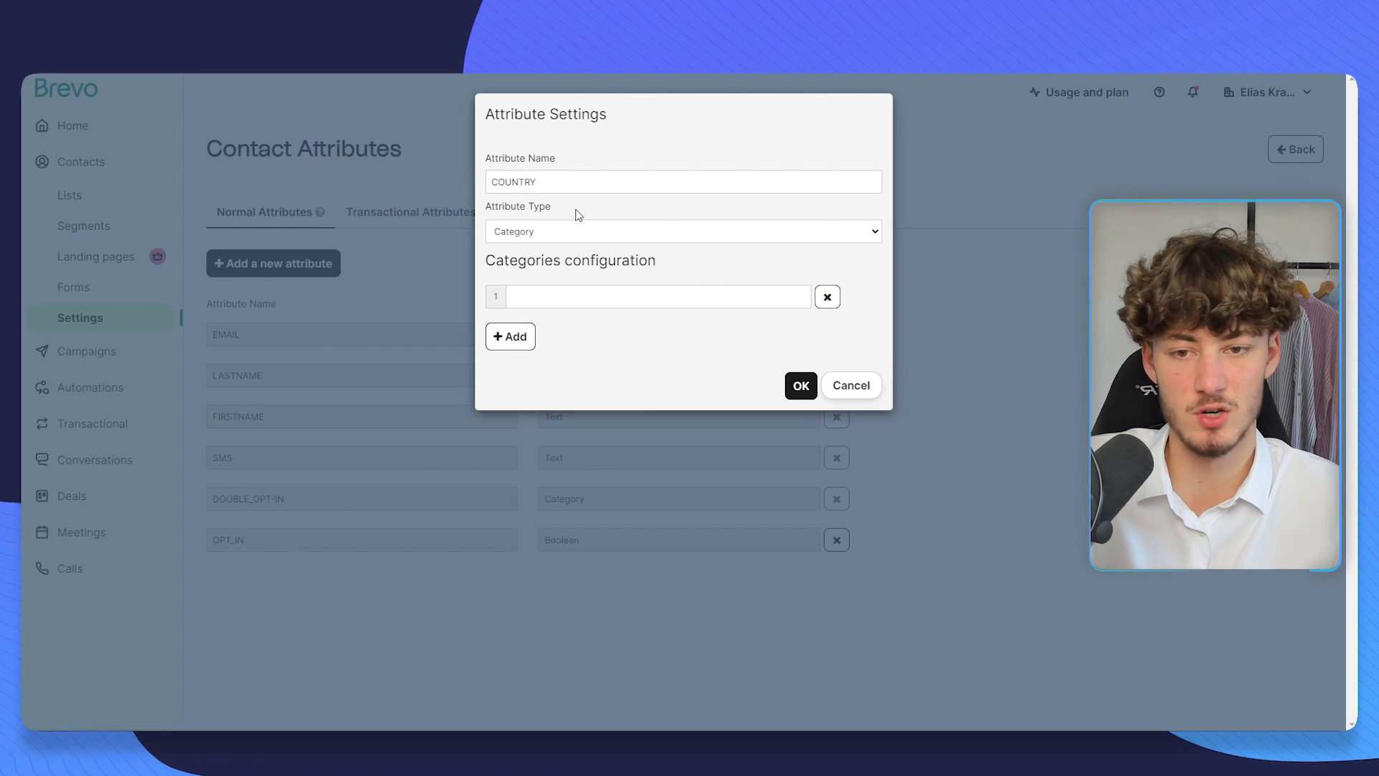
click(550, 294)
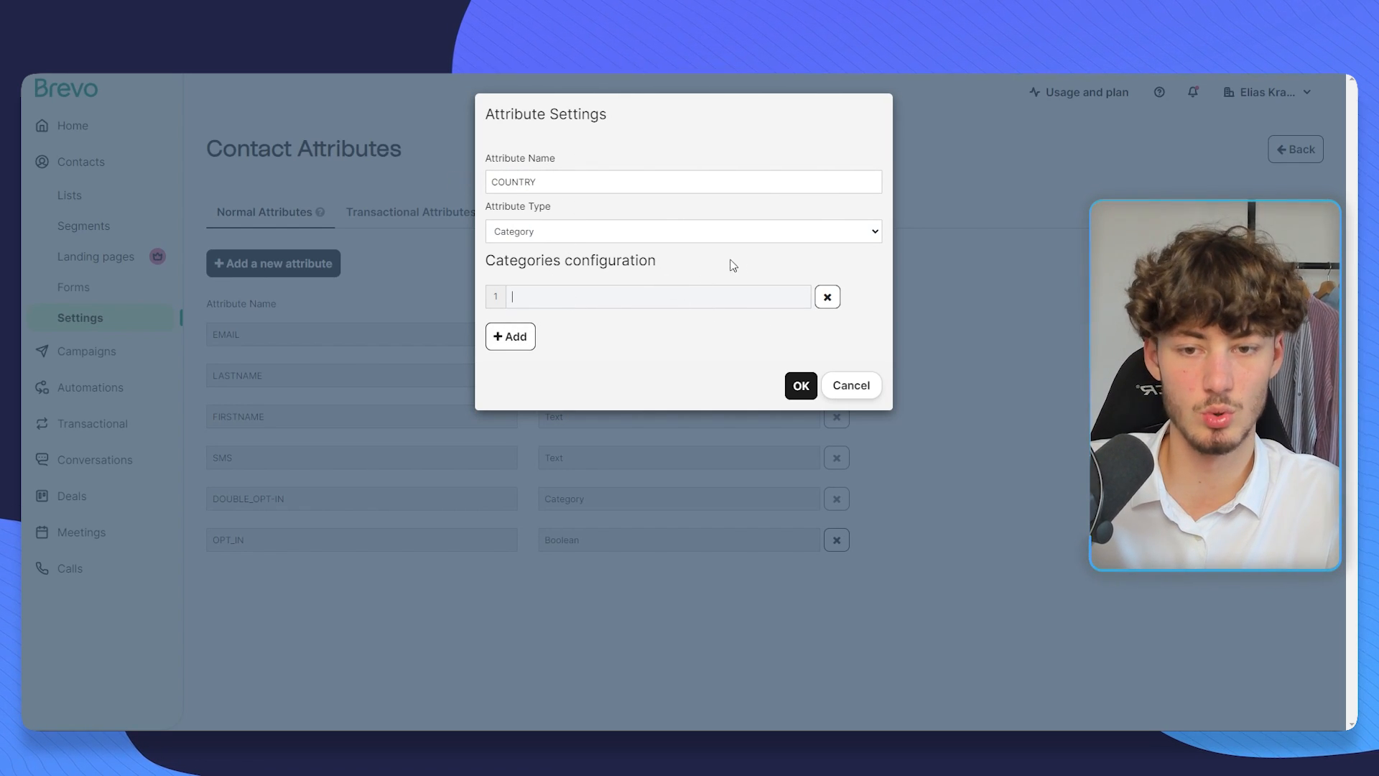
drag(730, 261, 451, 250)
click(563, 305)
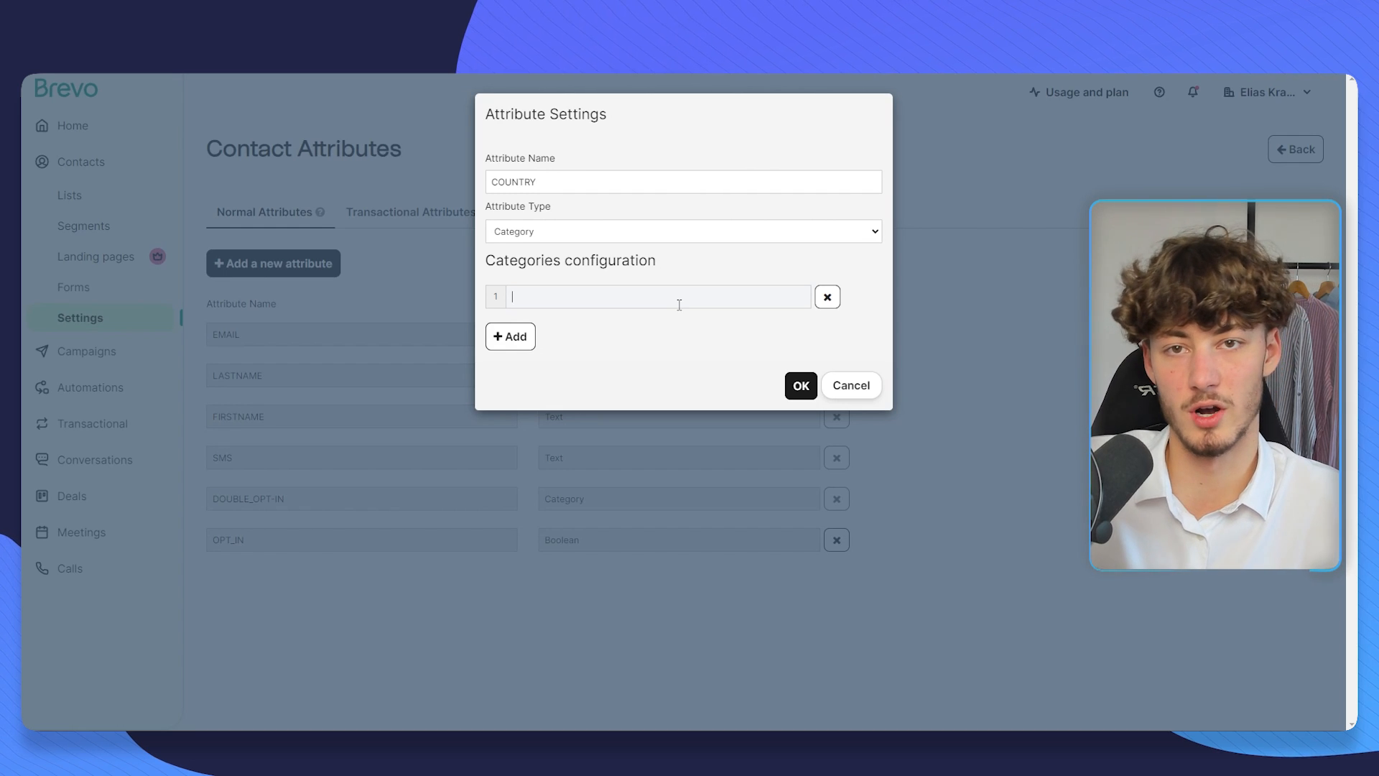
text(Un)
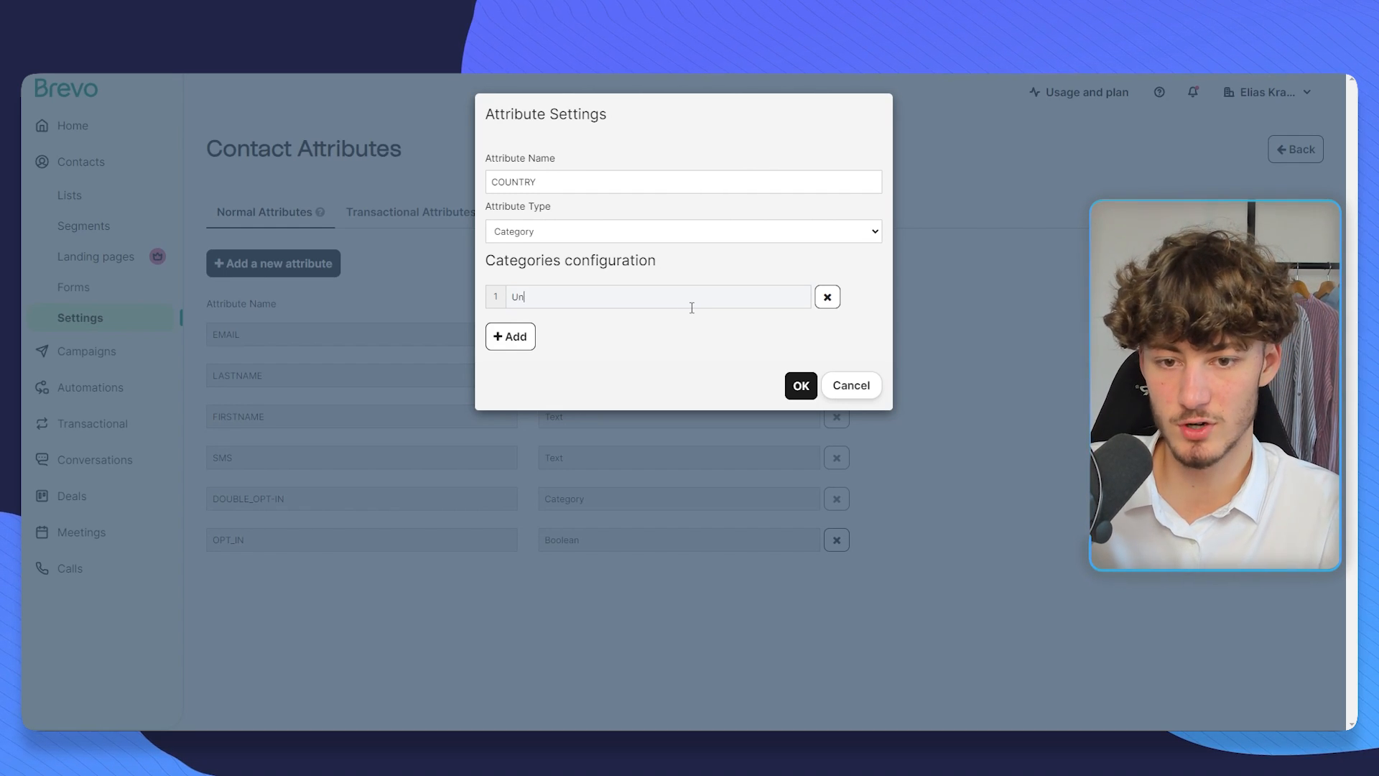
text(ited States)
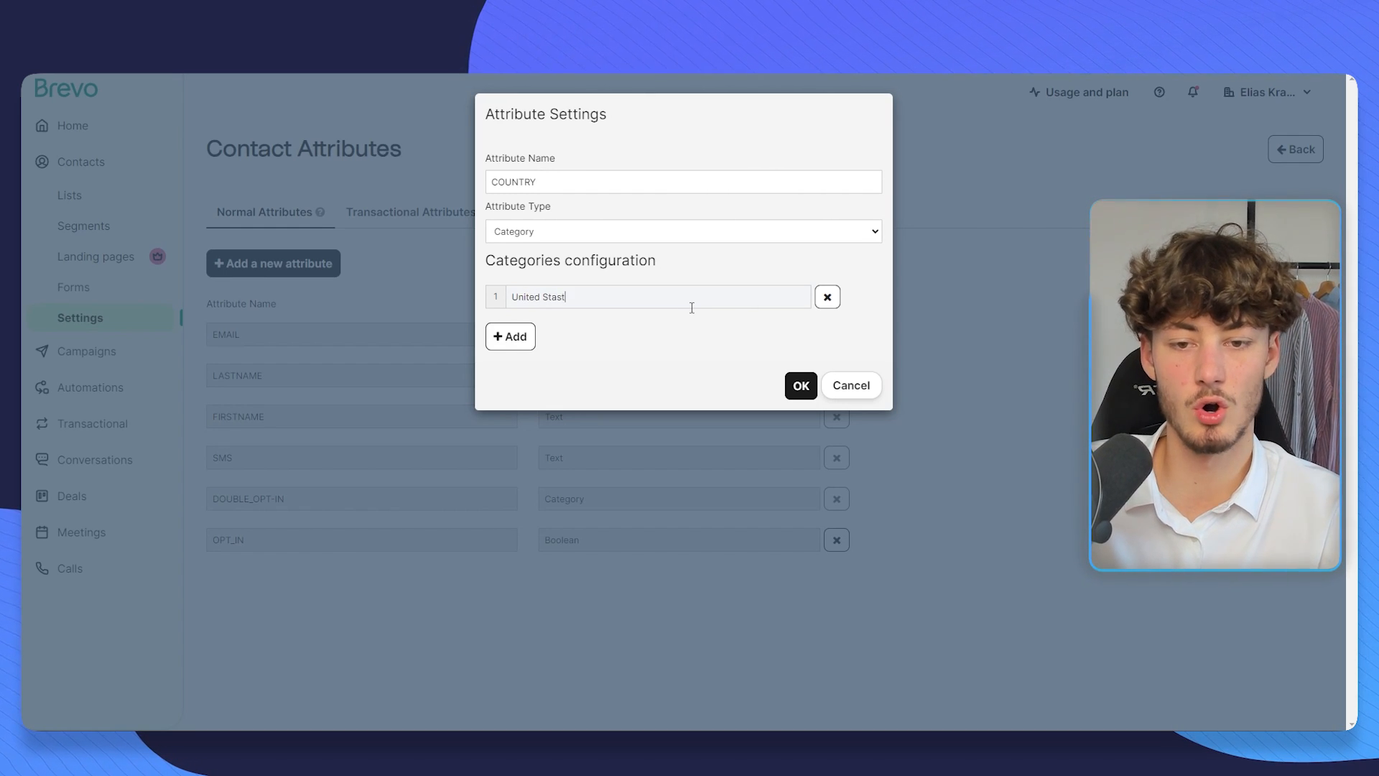
click(523, 335)
click(583, 332)
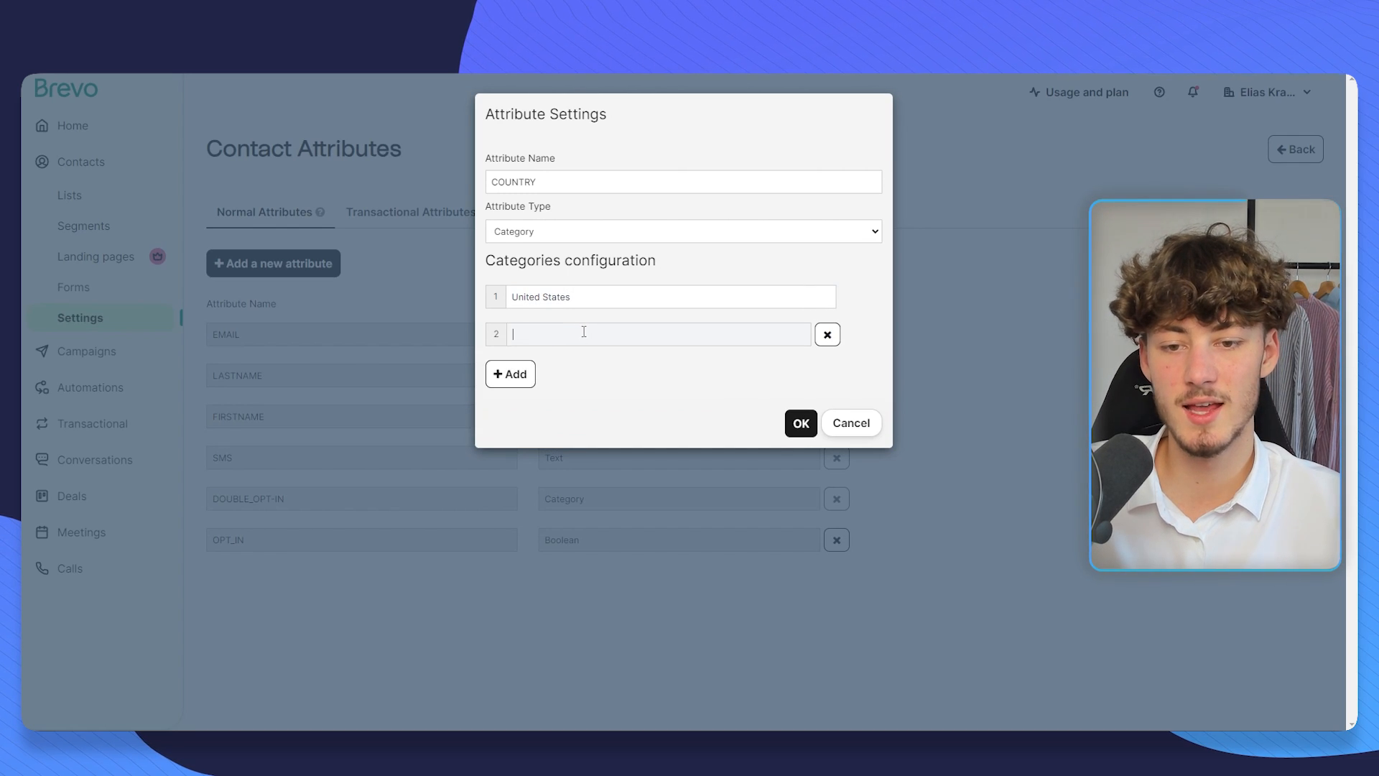
text(United)
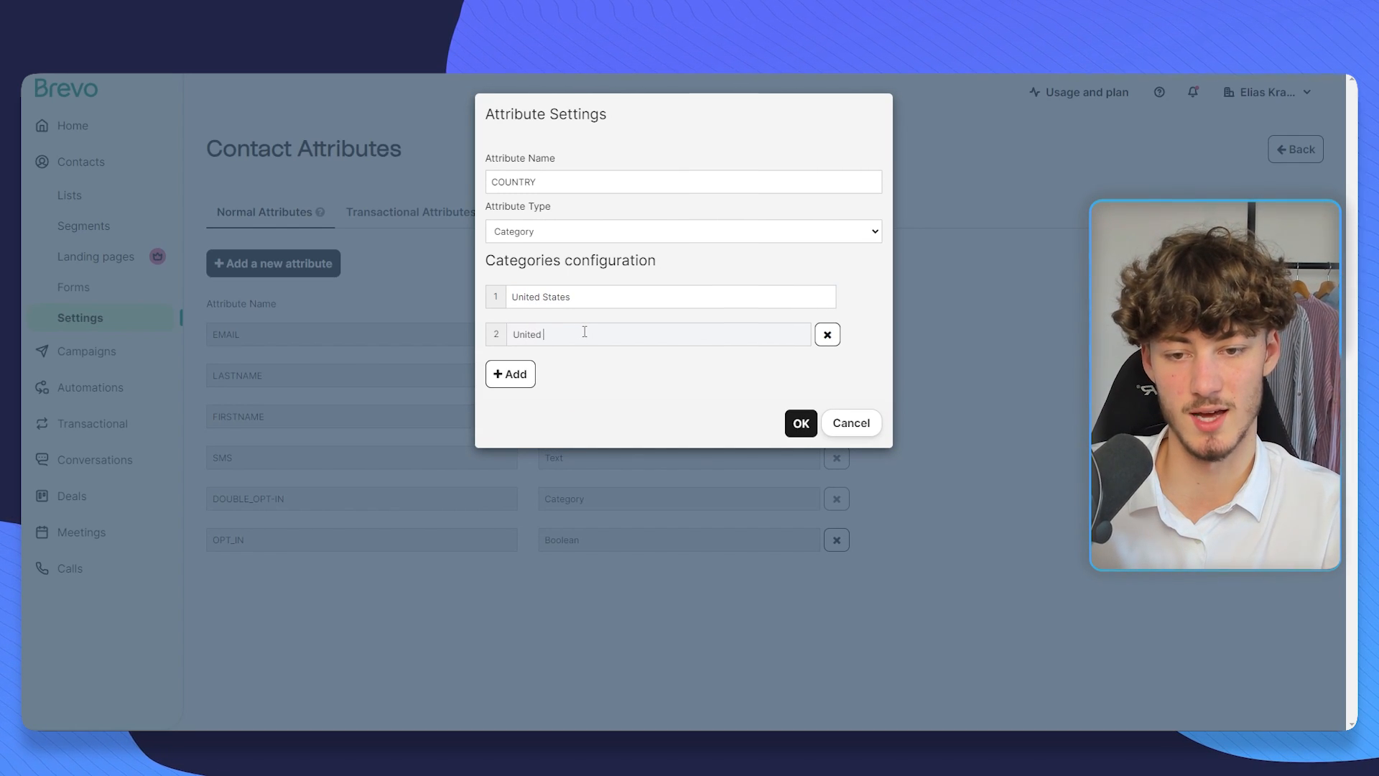
text(Kind)
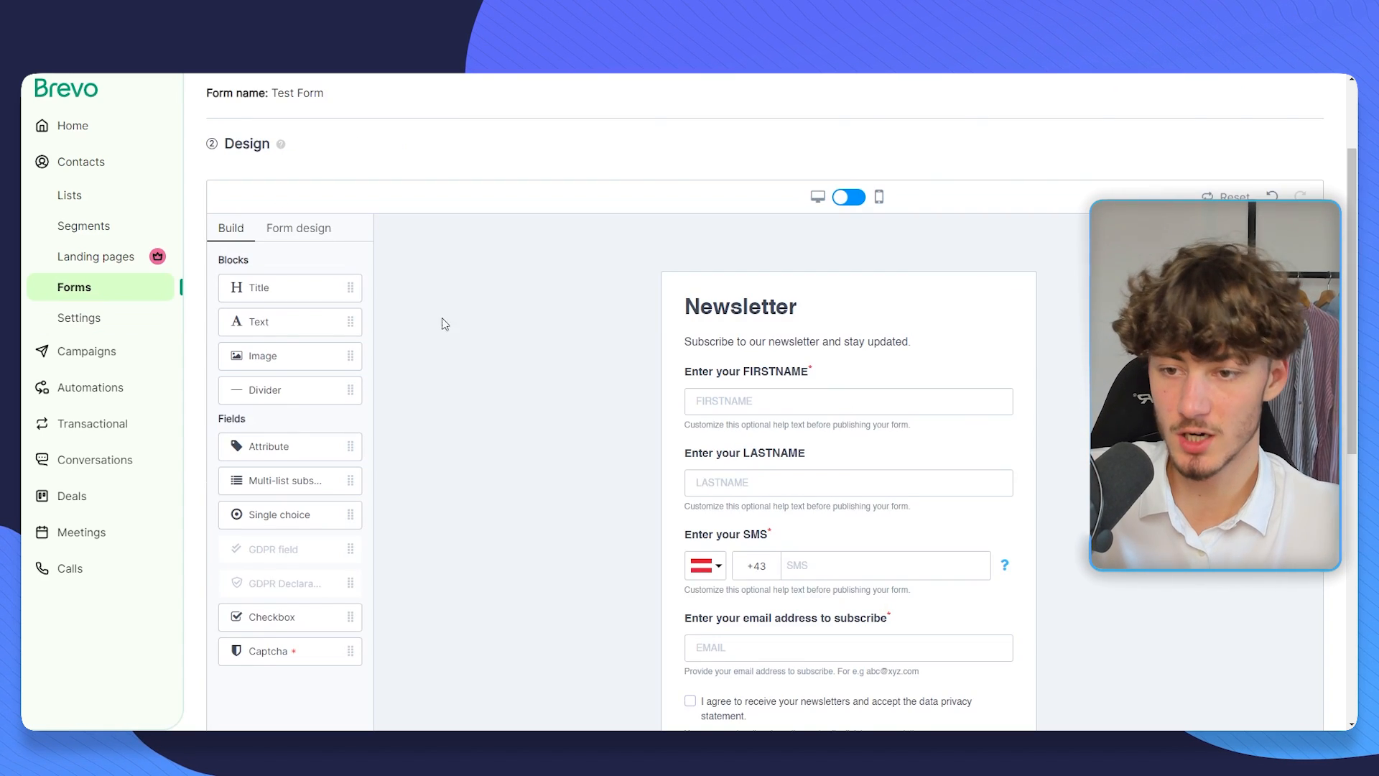
Add a Cloudflare Turnstile captcha block below the email field
scroll(435, 335, down, 1)
drag(270, 381, 288, 248)
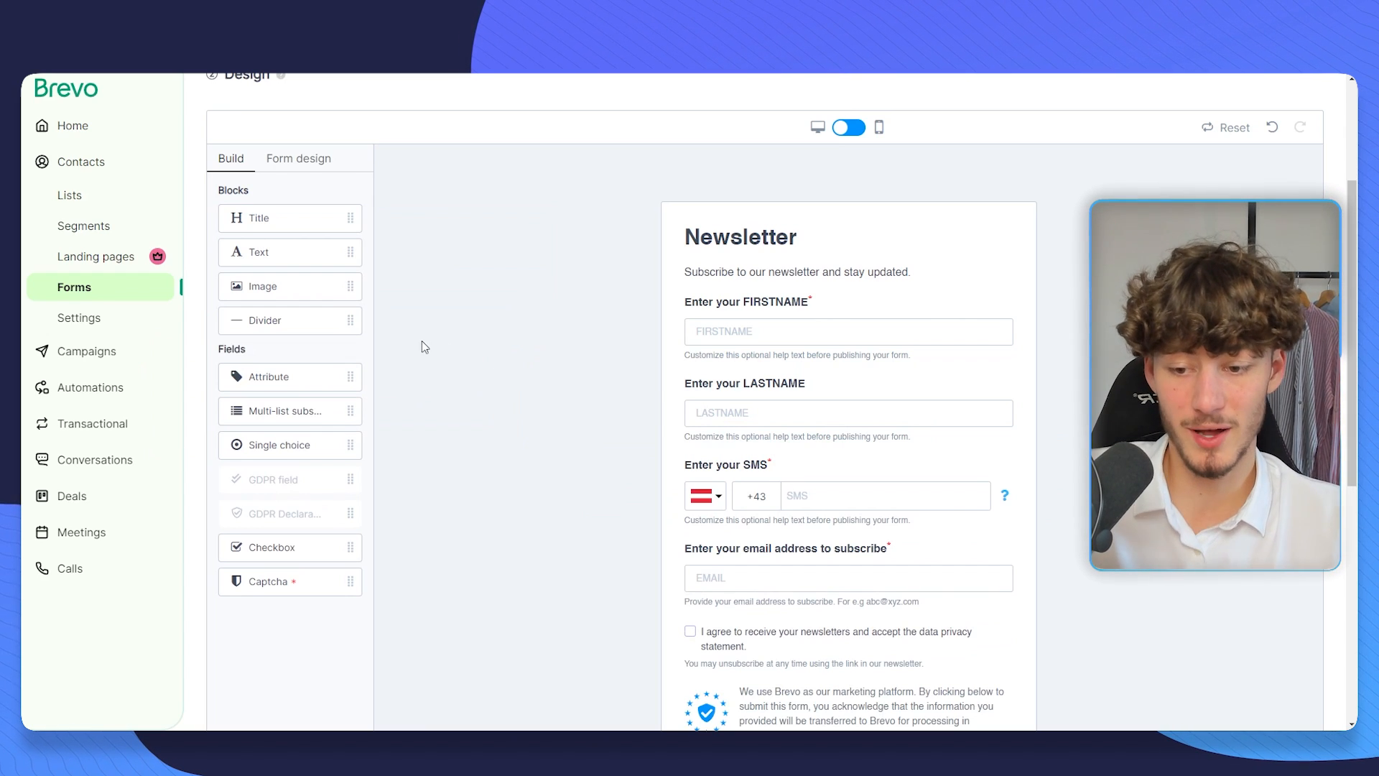
scroll(446, 366, down, 2)
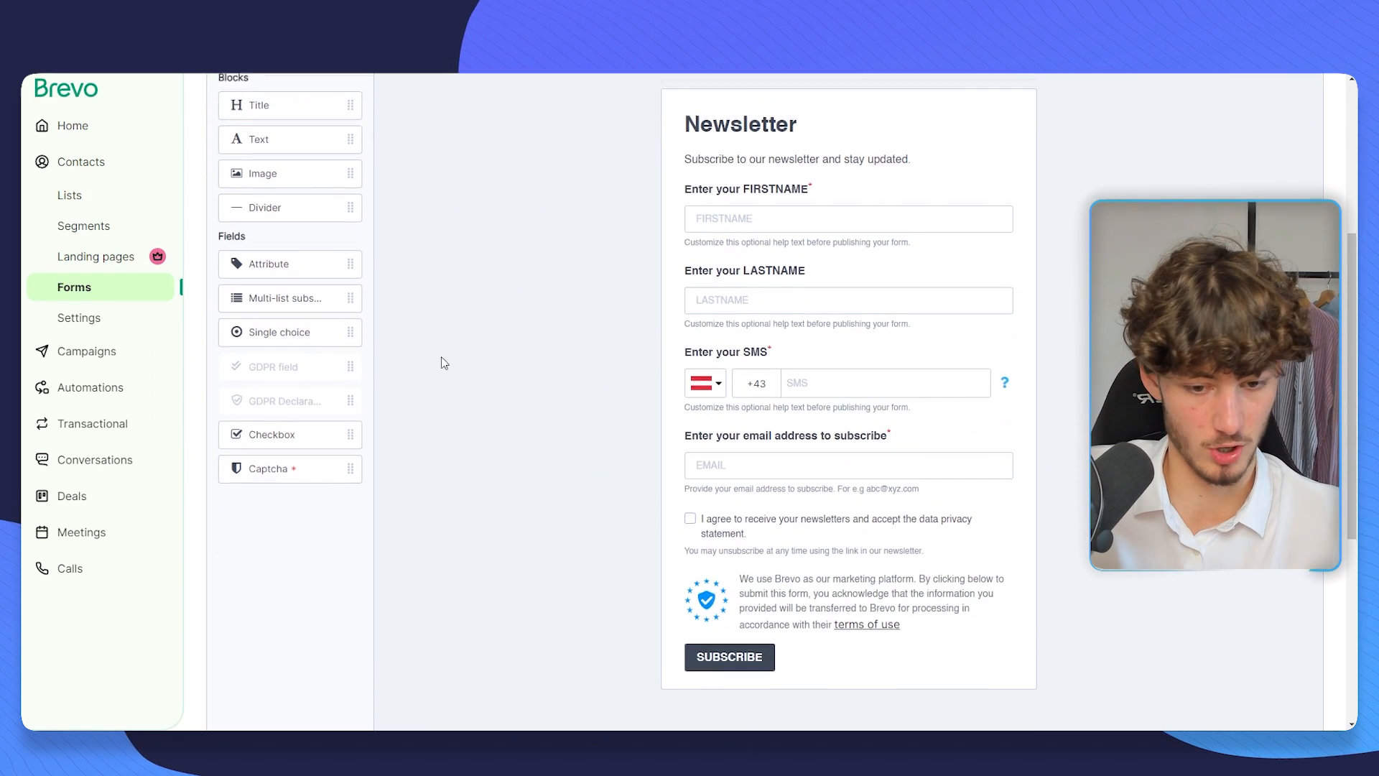
drag(273, 439, 797, 496)
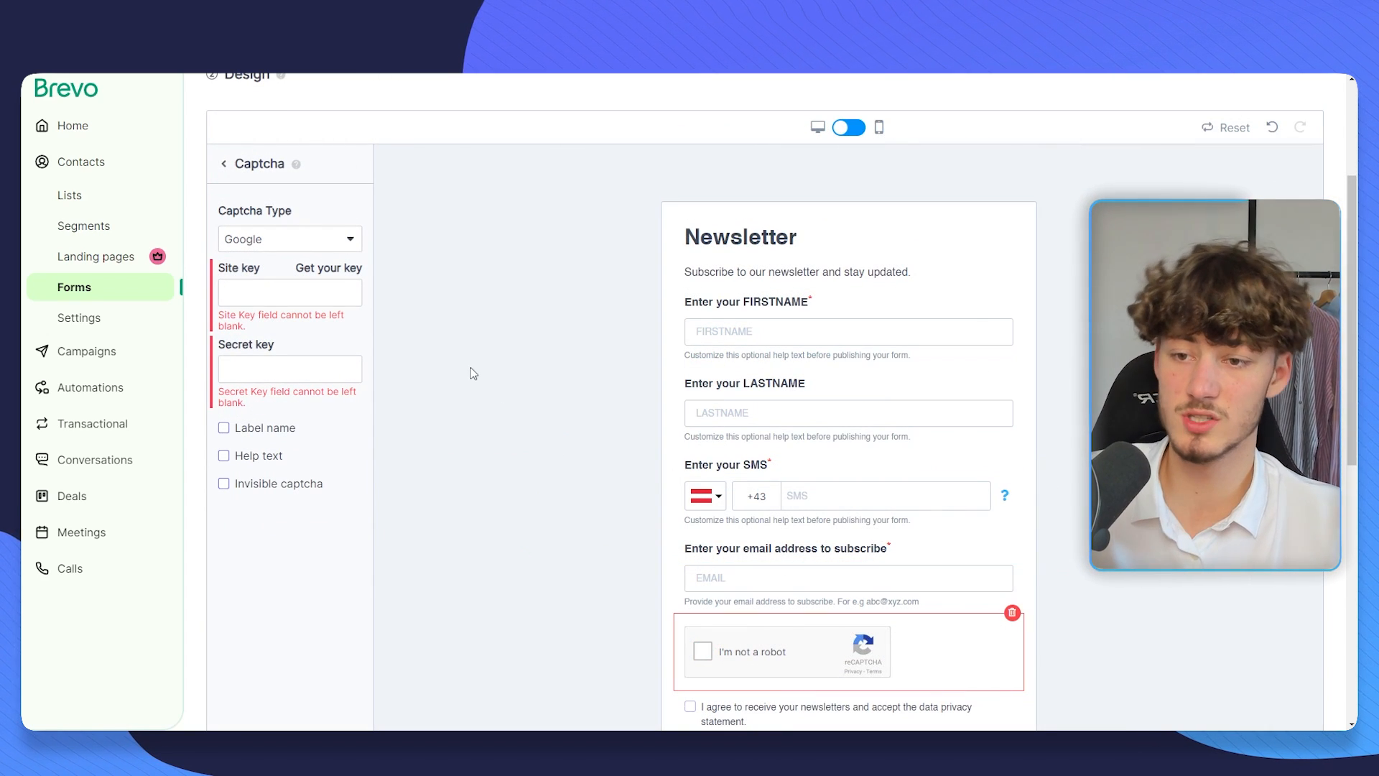
triple_click(244, 210)
click(248, 239)
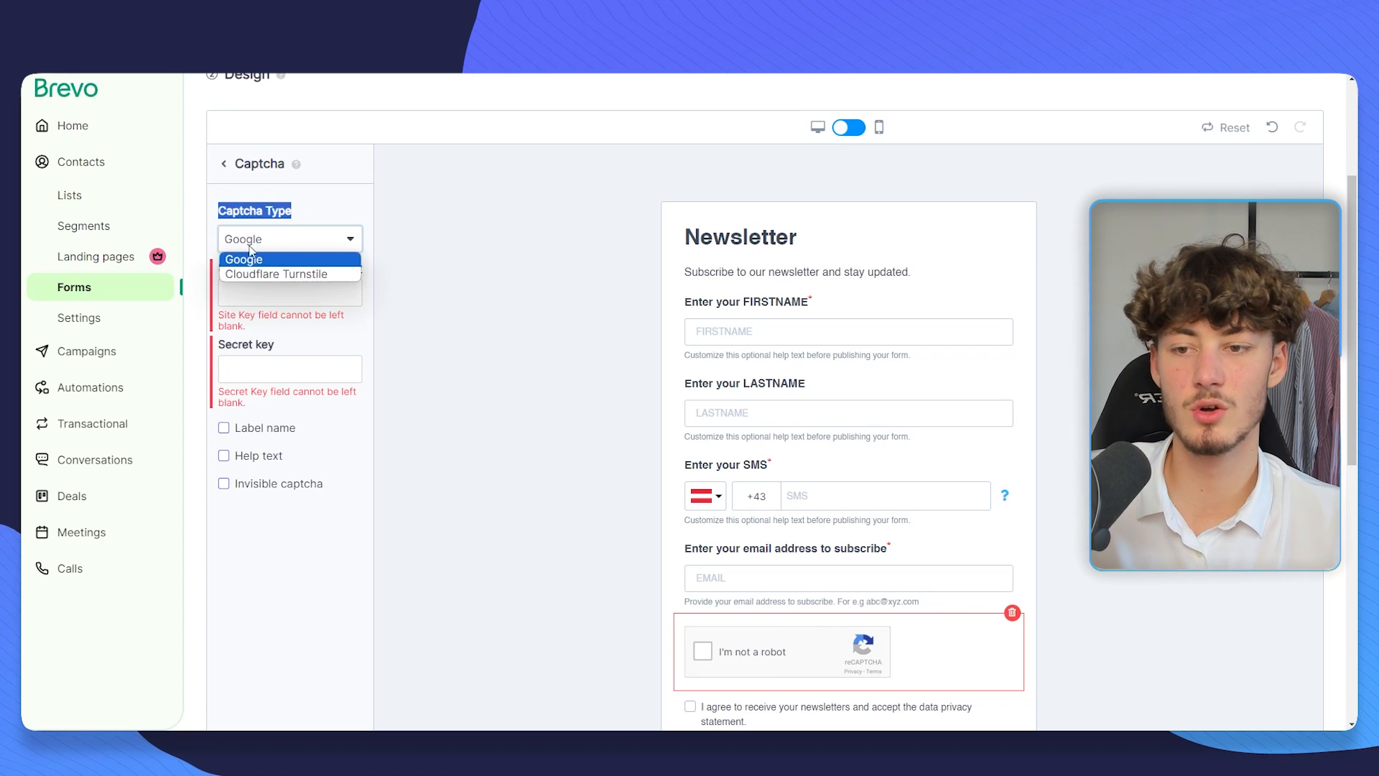
click(277, 273)
click(454, 278)
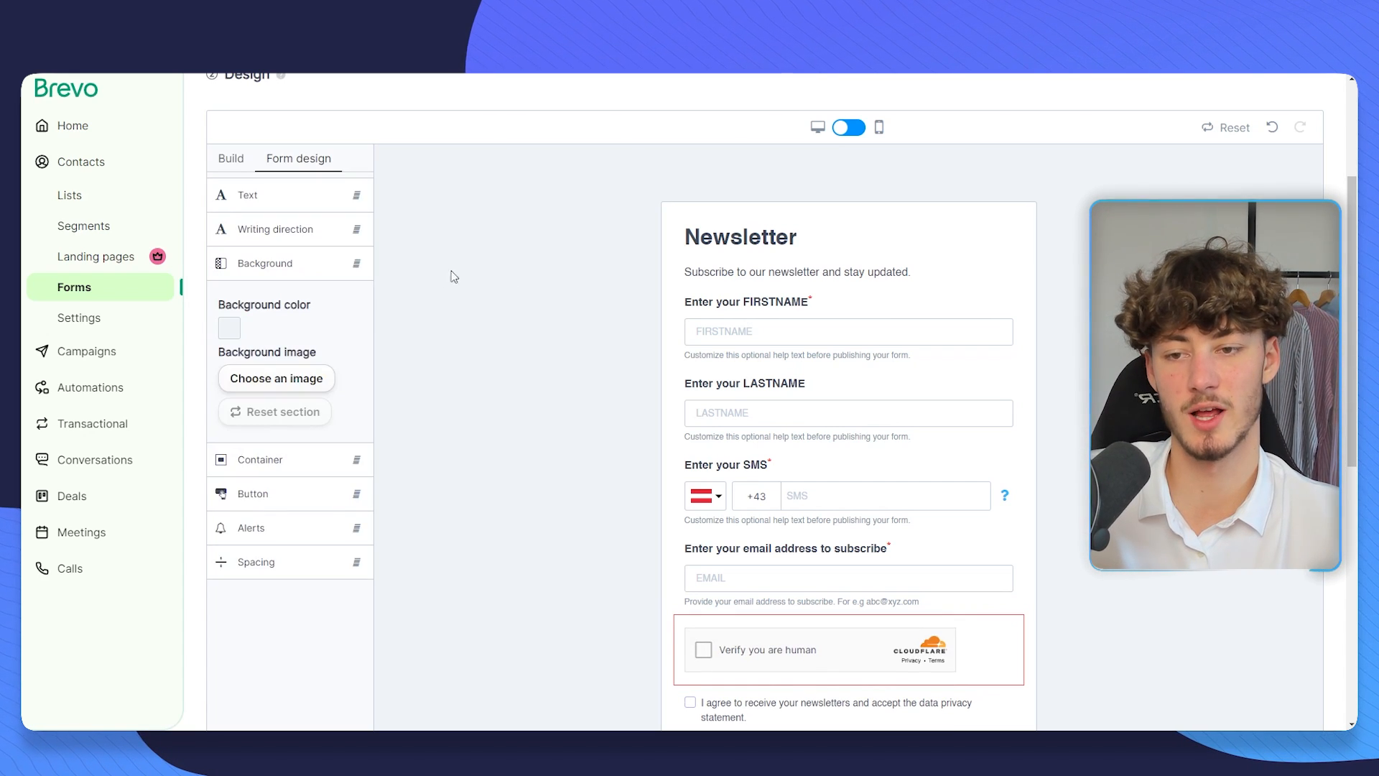
Open Cloudflare's guide for getting the captcha site and secret keys, accepting its cookies
click(914, 631)
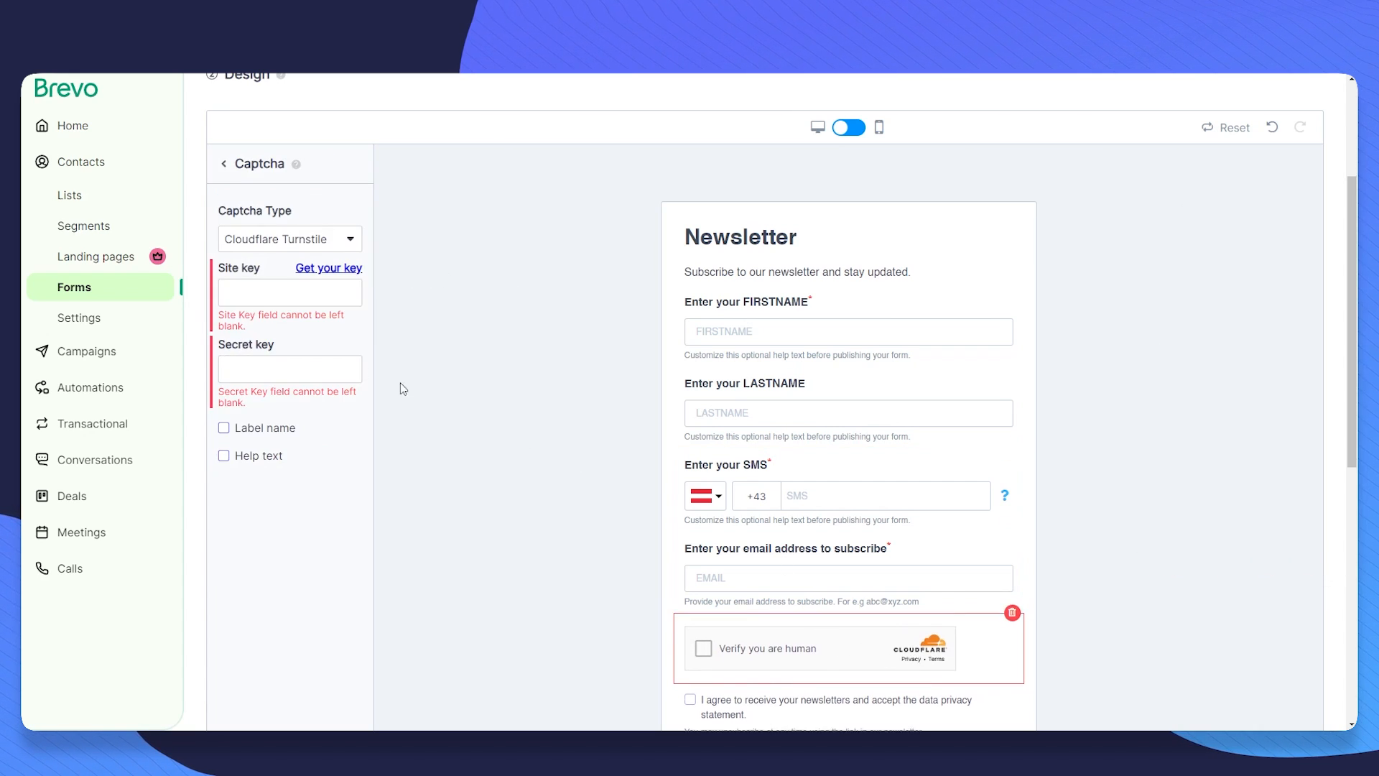
scroll(397, 368, down, 6)
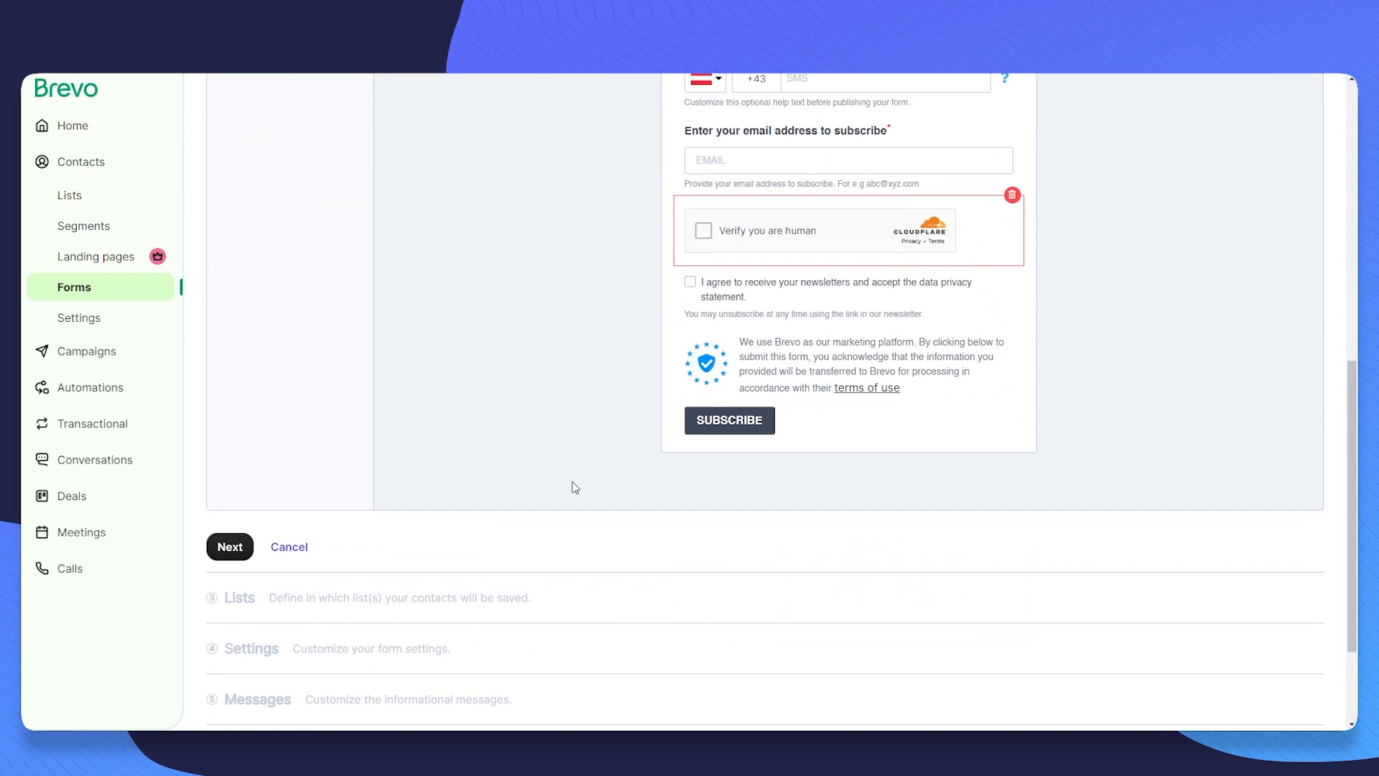
click(230, 547)
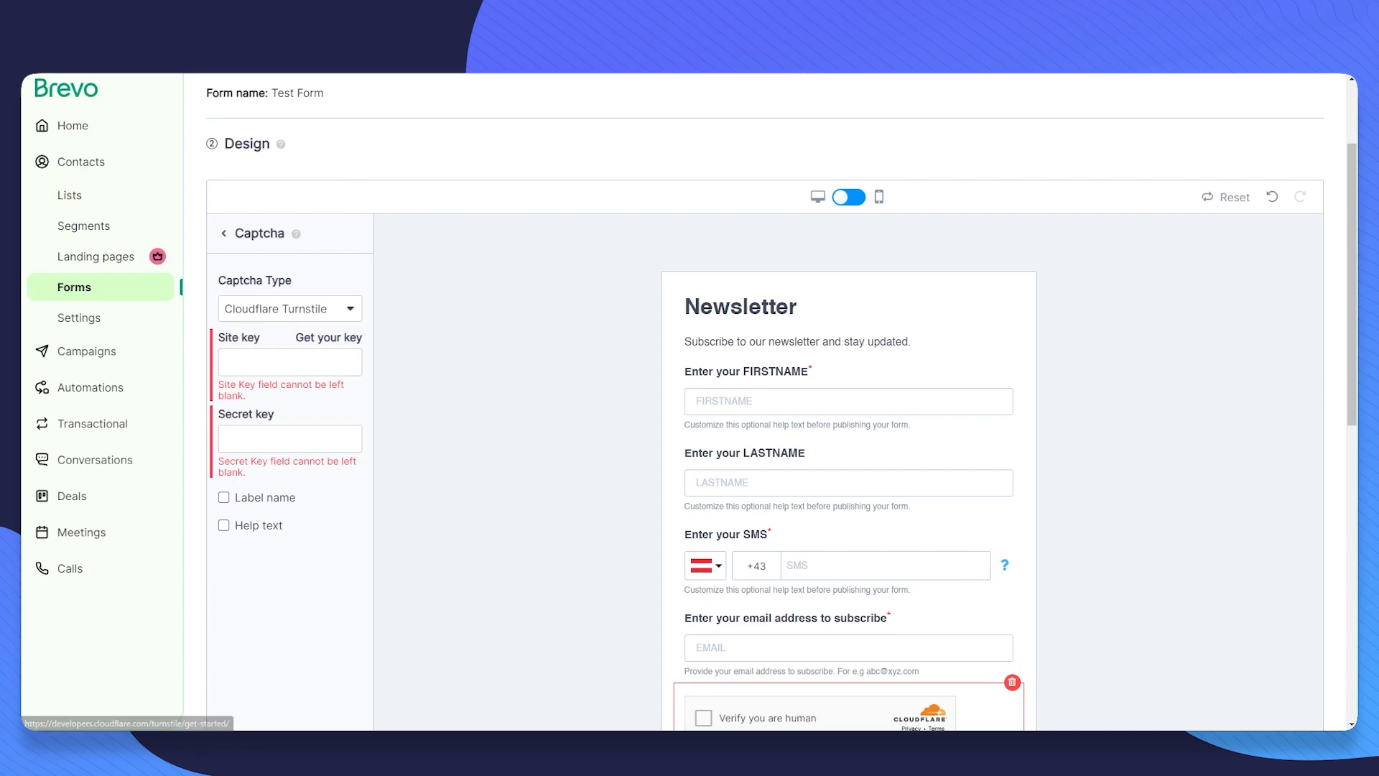
click(328, 339)
scroll(575, 431, down, 2)
scroll(665, 395, up, 2)
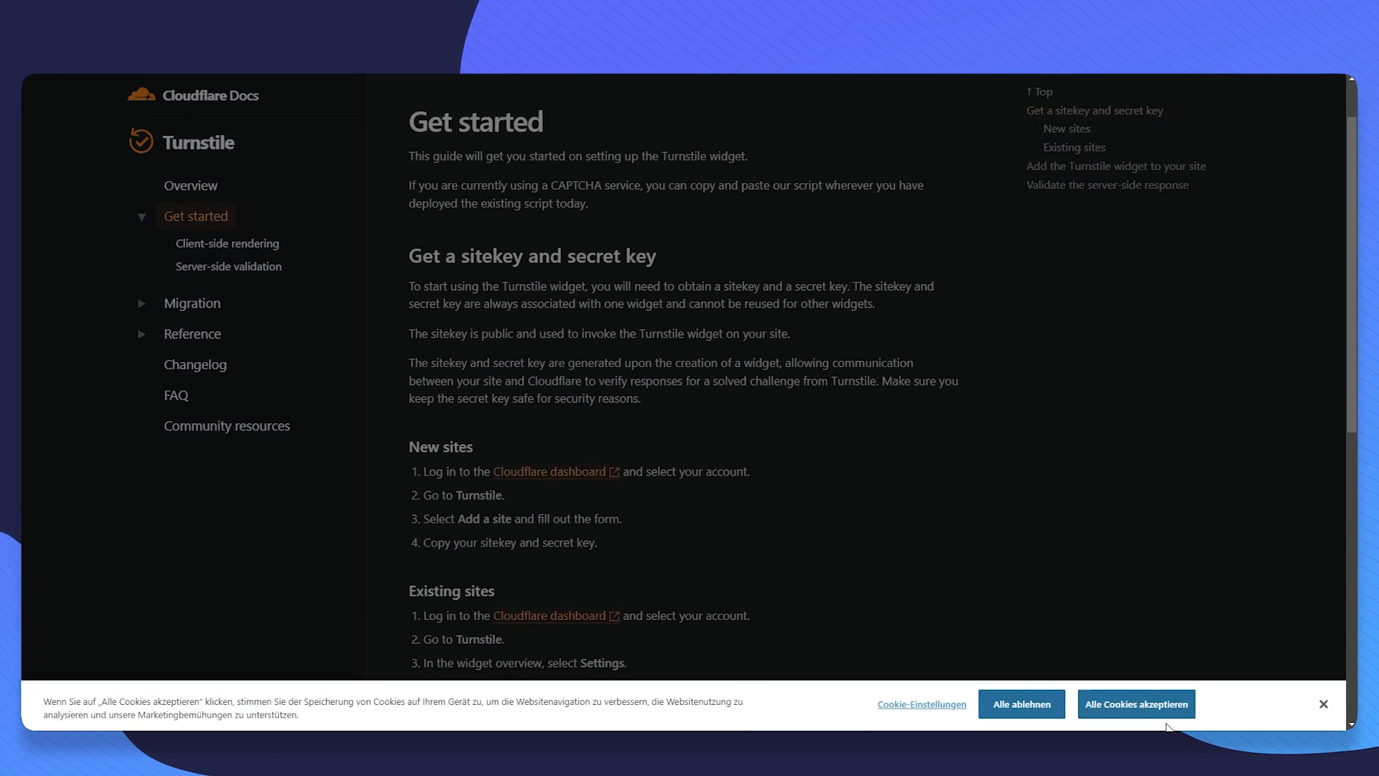
click(1142, 704)
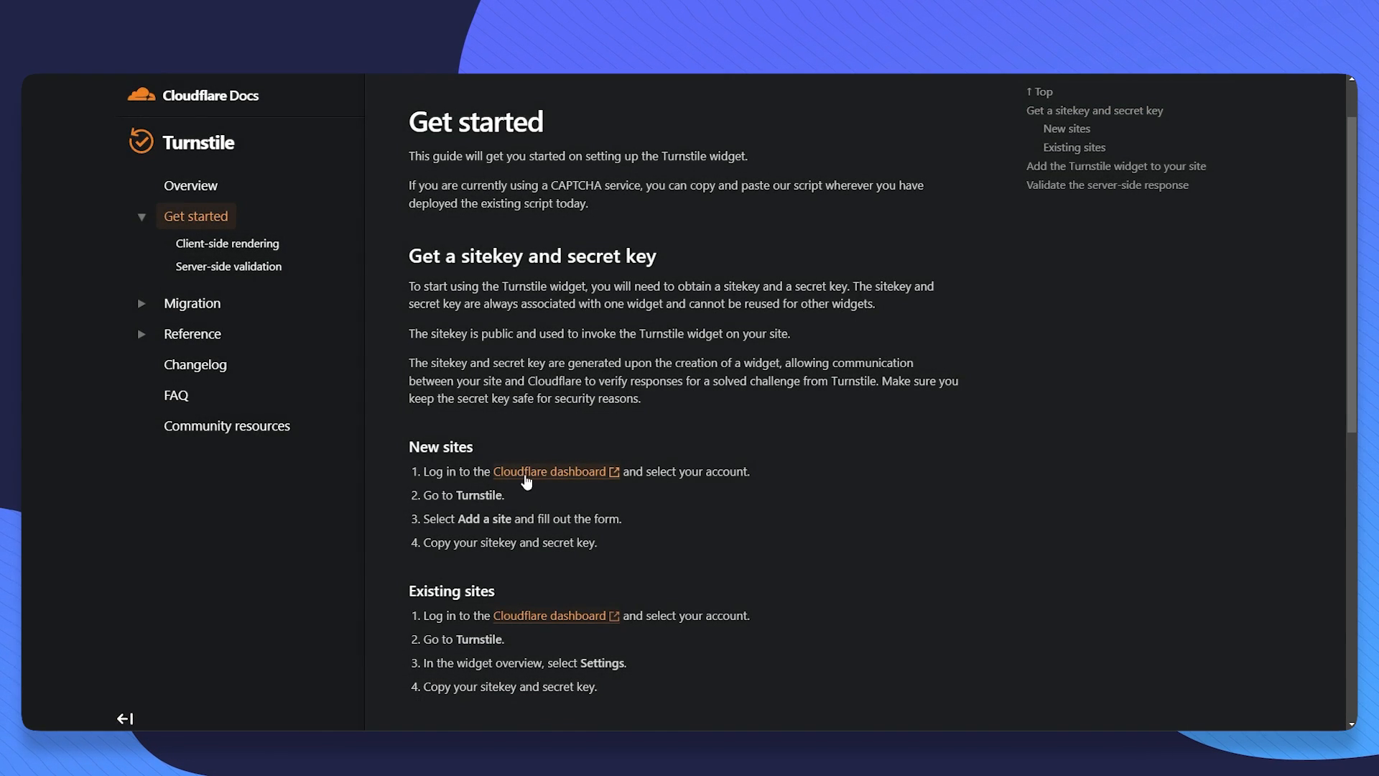
scroll(585, 512, up, 1)
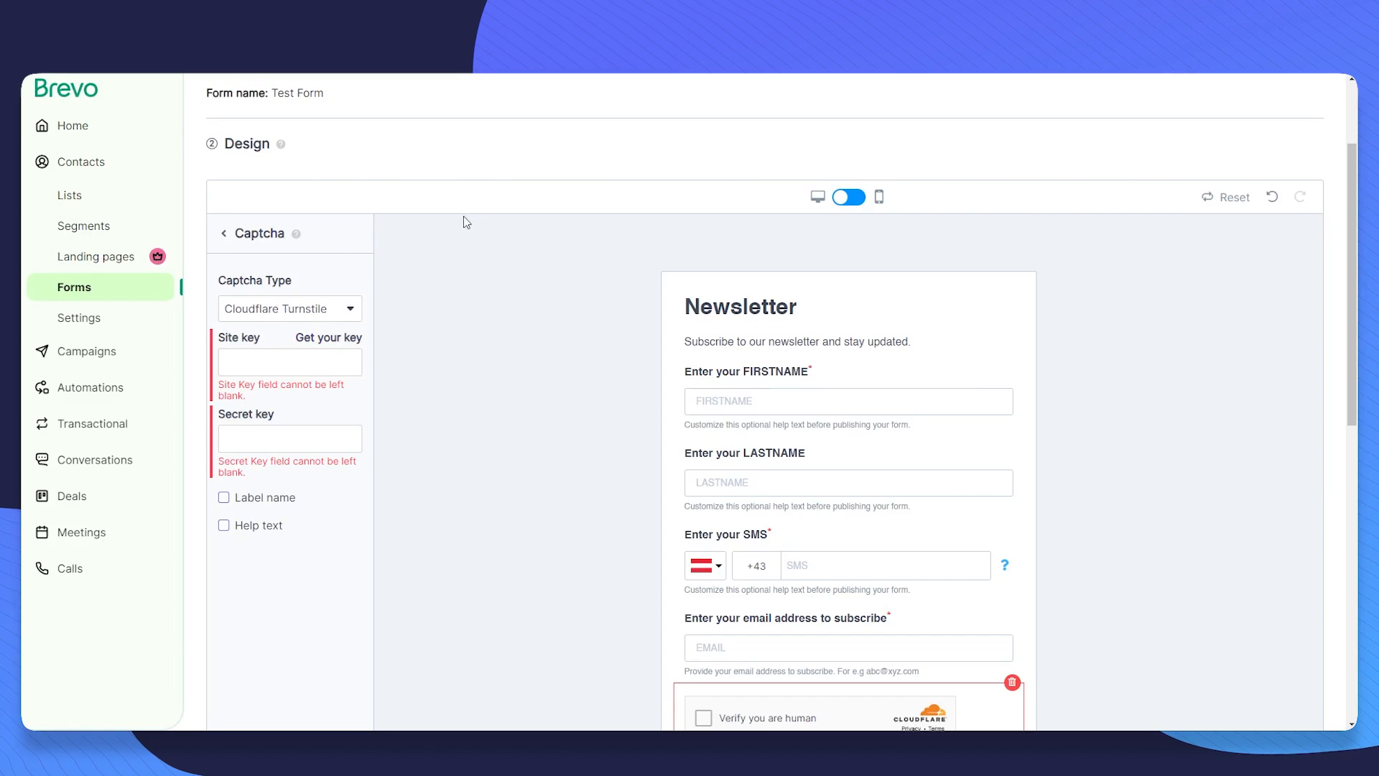
Check the captcha block's settings and continue to the form's Lists step
click(228, 235)
scroll(523, 476, down, 3)
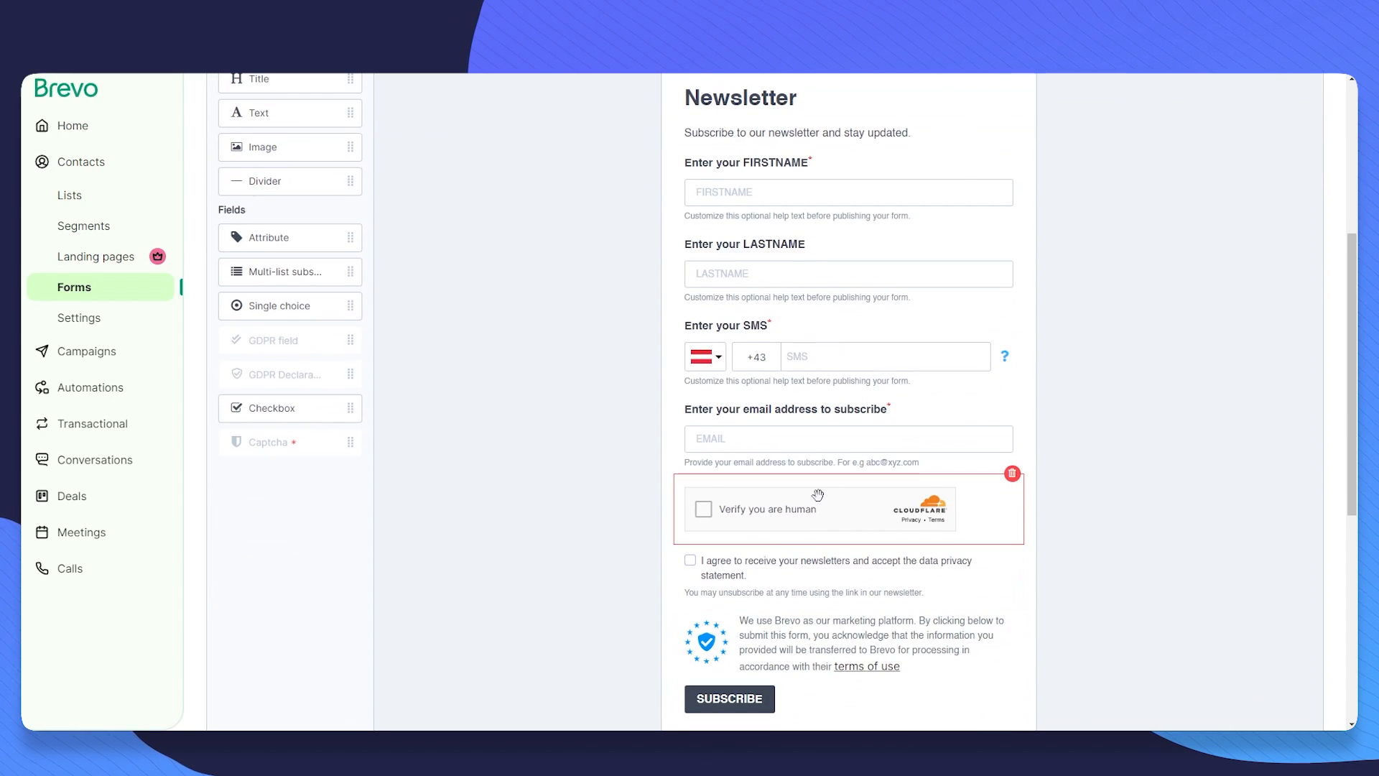
click(772, 479)
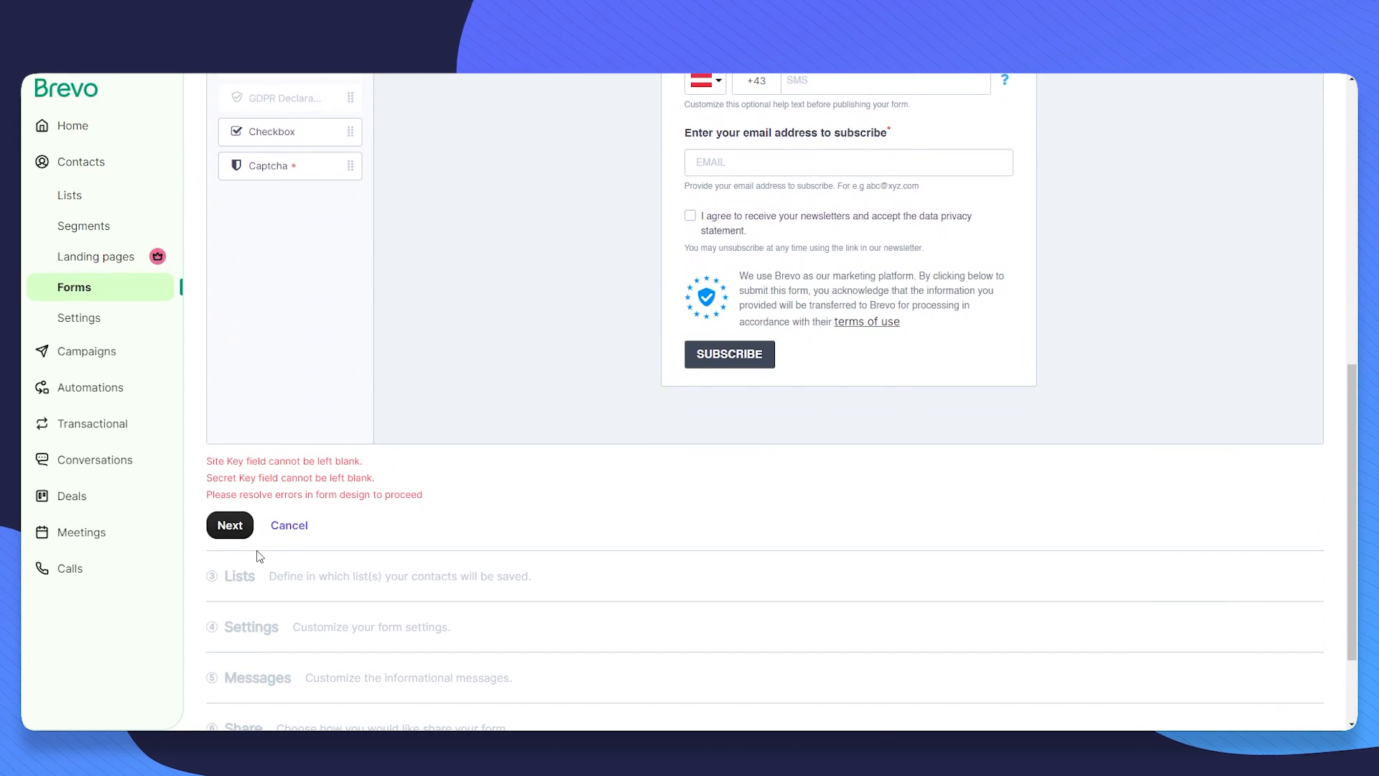
click(248, 531)
Browse the available lists, briefly ticking and clearing the Contacts list
scroll(346, 435, up, 5)
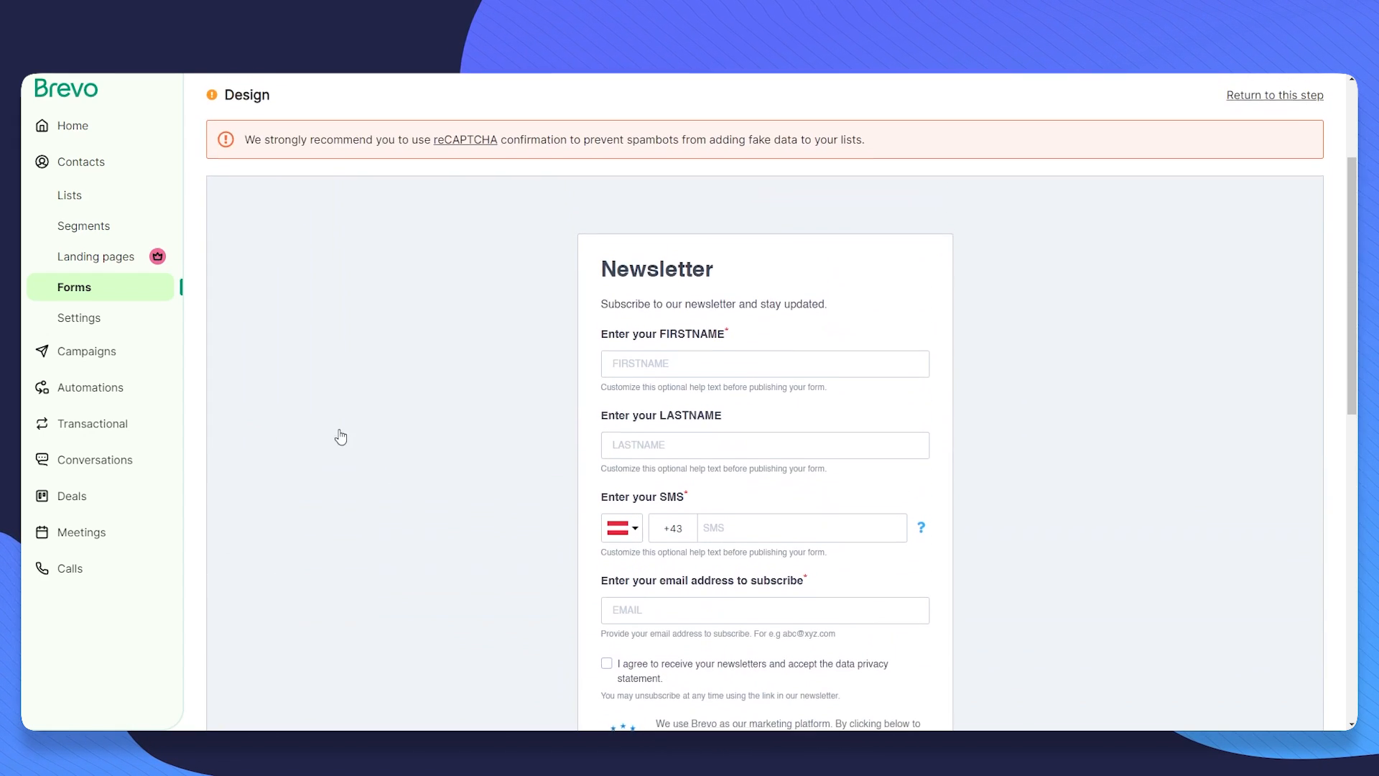
scroll(372, 313, down, 11)
scroll(368, 434, up, 2)
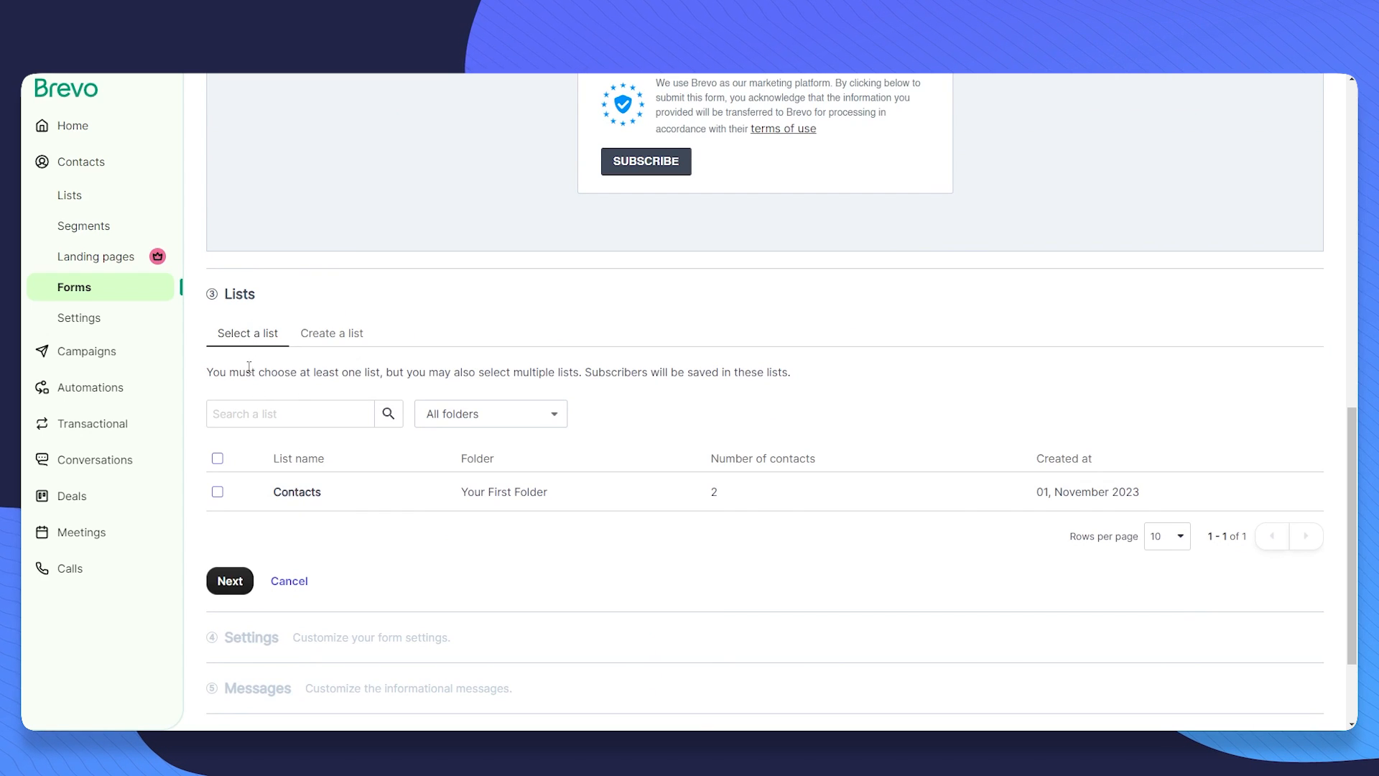
scroll(481, 408, up, 7)
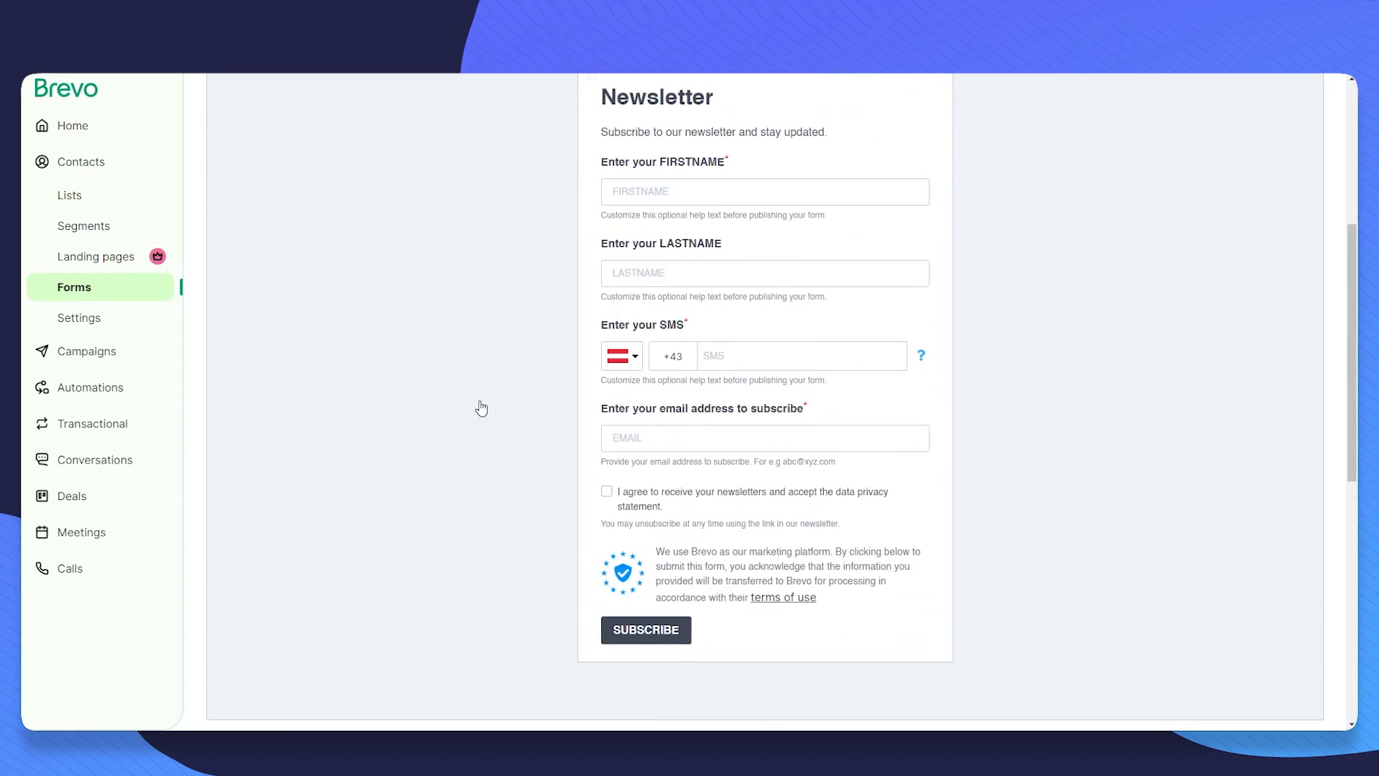
scroll(646, 286, up, 5)
scroll(665, 278, down, 2)
scroll(665, 266, up, 1)
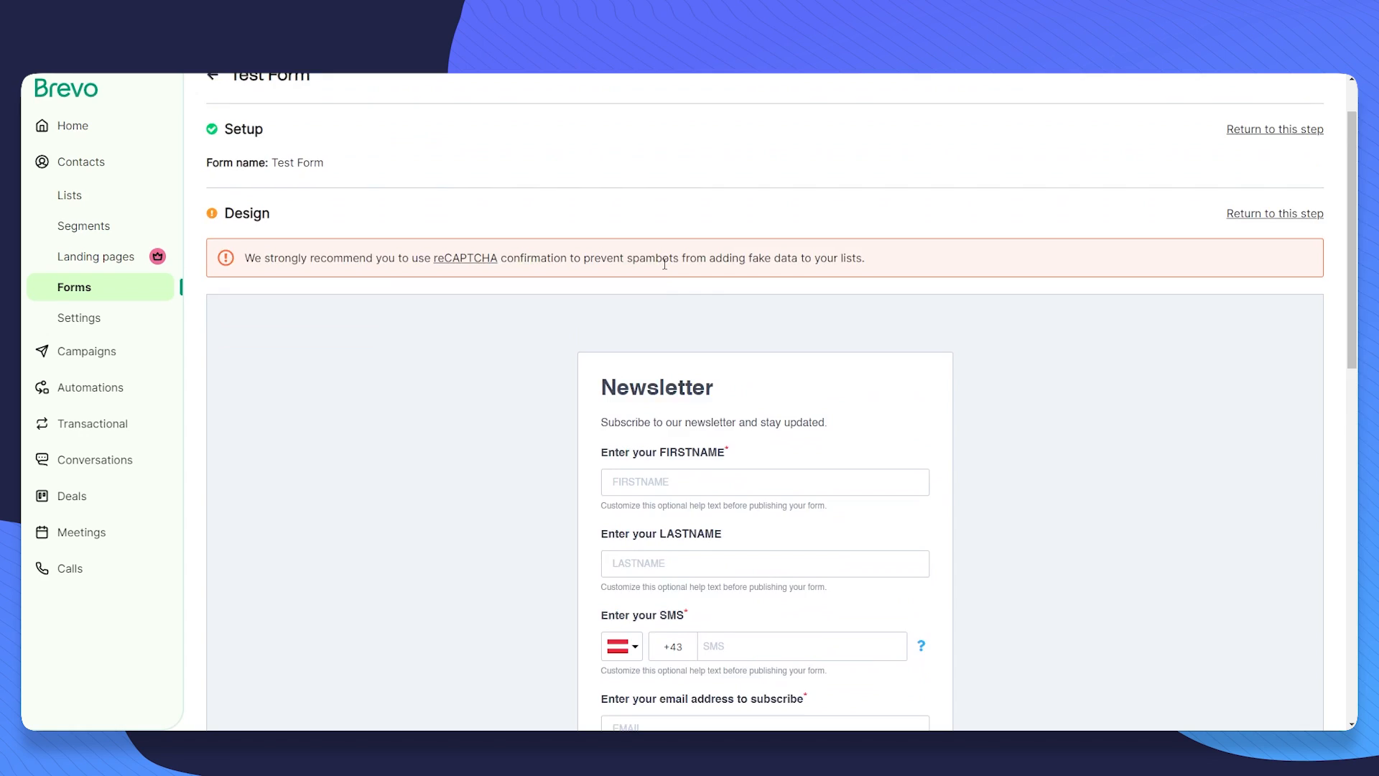
scroll(665, 264, down, 5)
scroll(509, 247, down, 1)
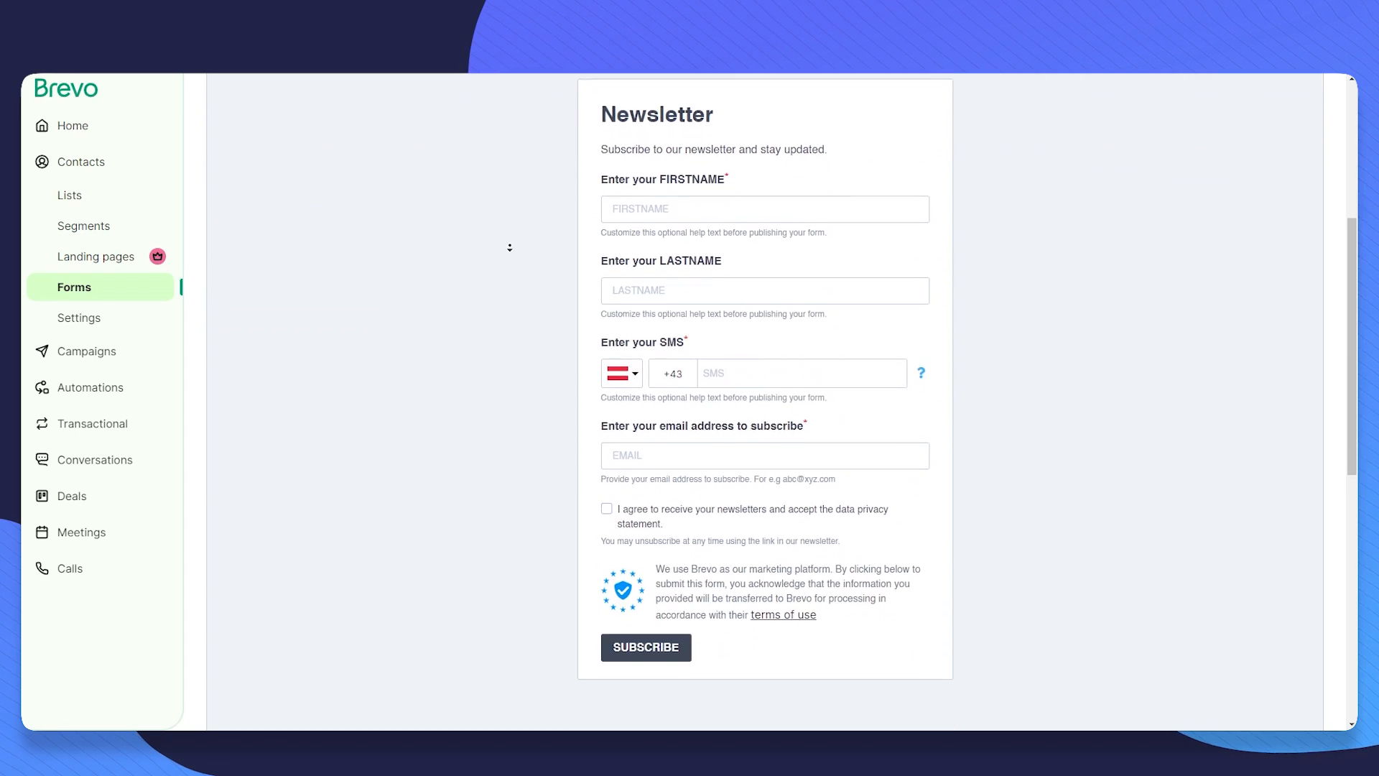
scroll(509, 247, down, 7)
scroll(455, 296, down, 1)
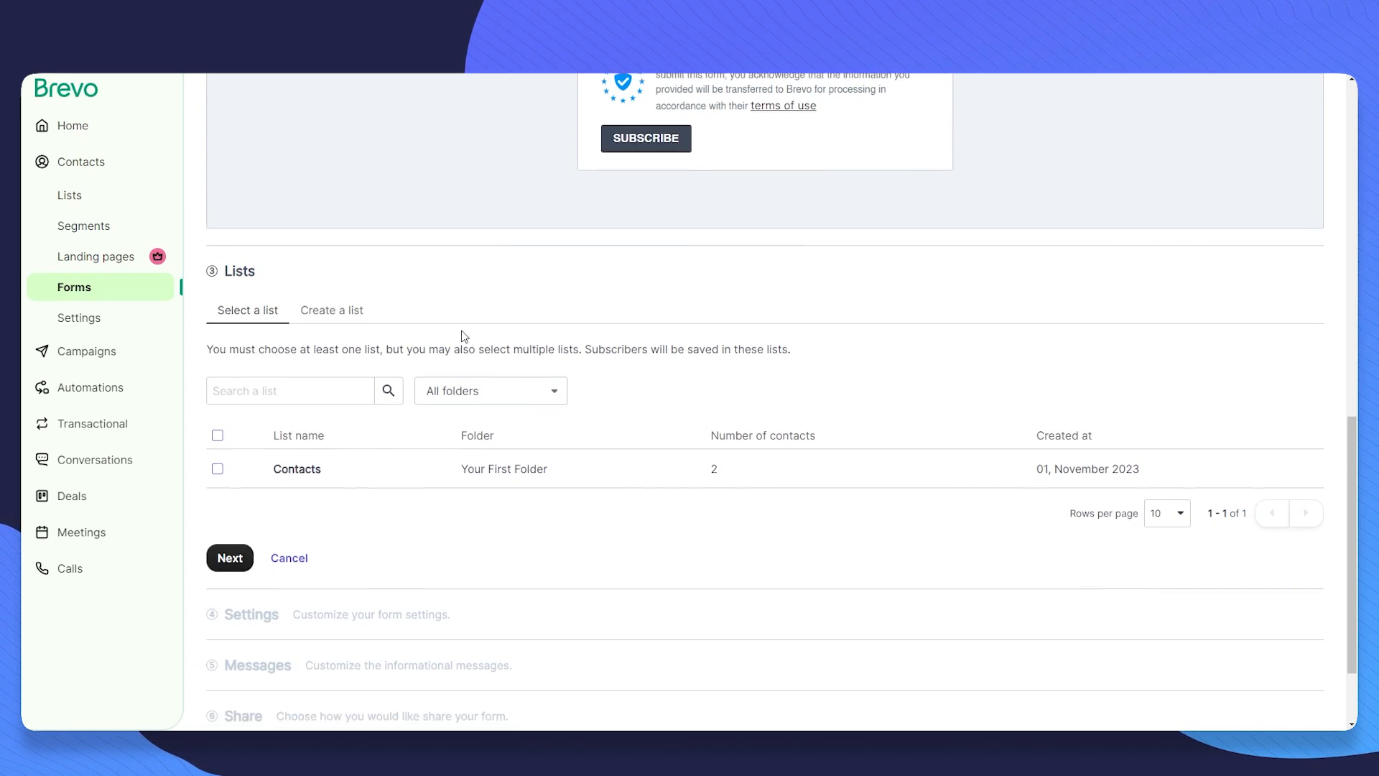
scroll(459, 336, down, 2)
click(218, 353)
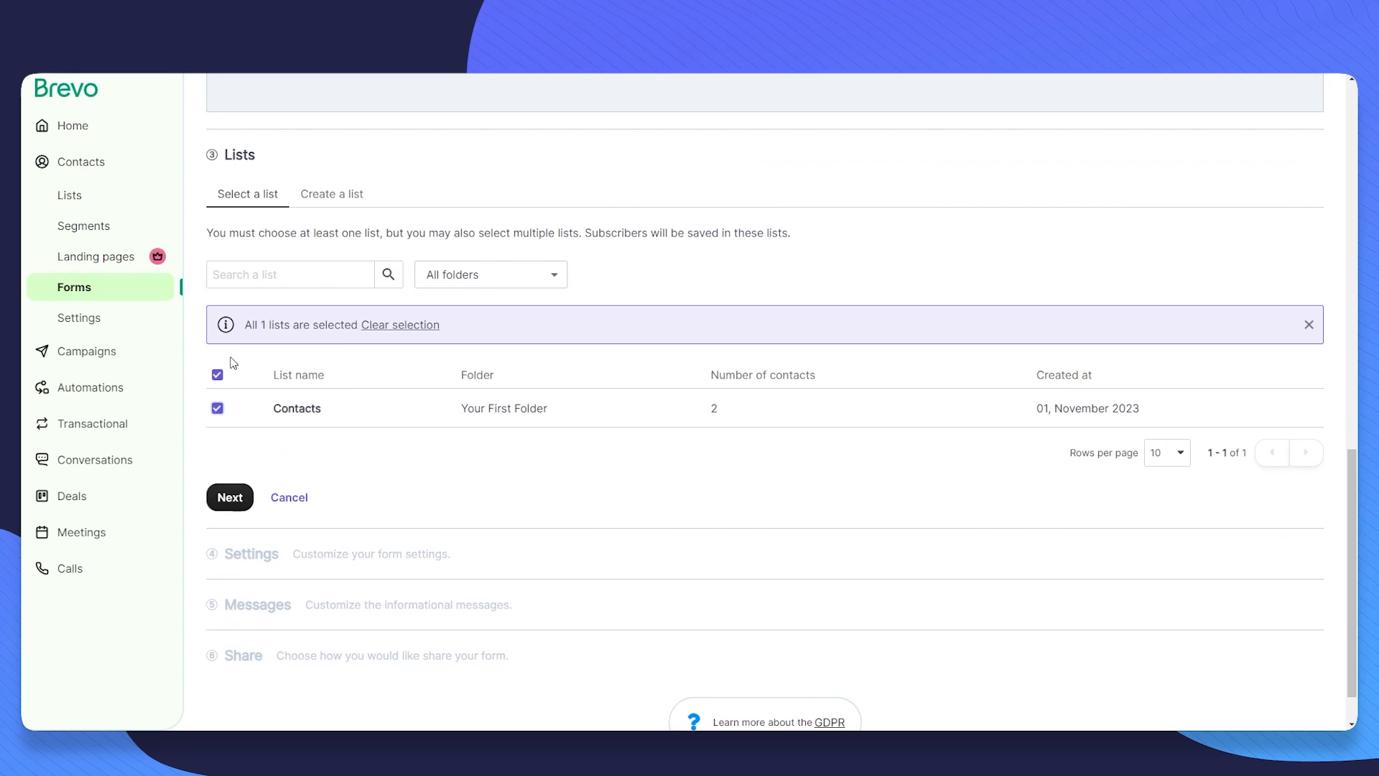
click(217, 374)
Start a new list named 'Contacts a', then return and tick the existing Contacts list
click(332, 194)
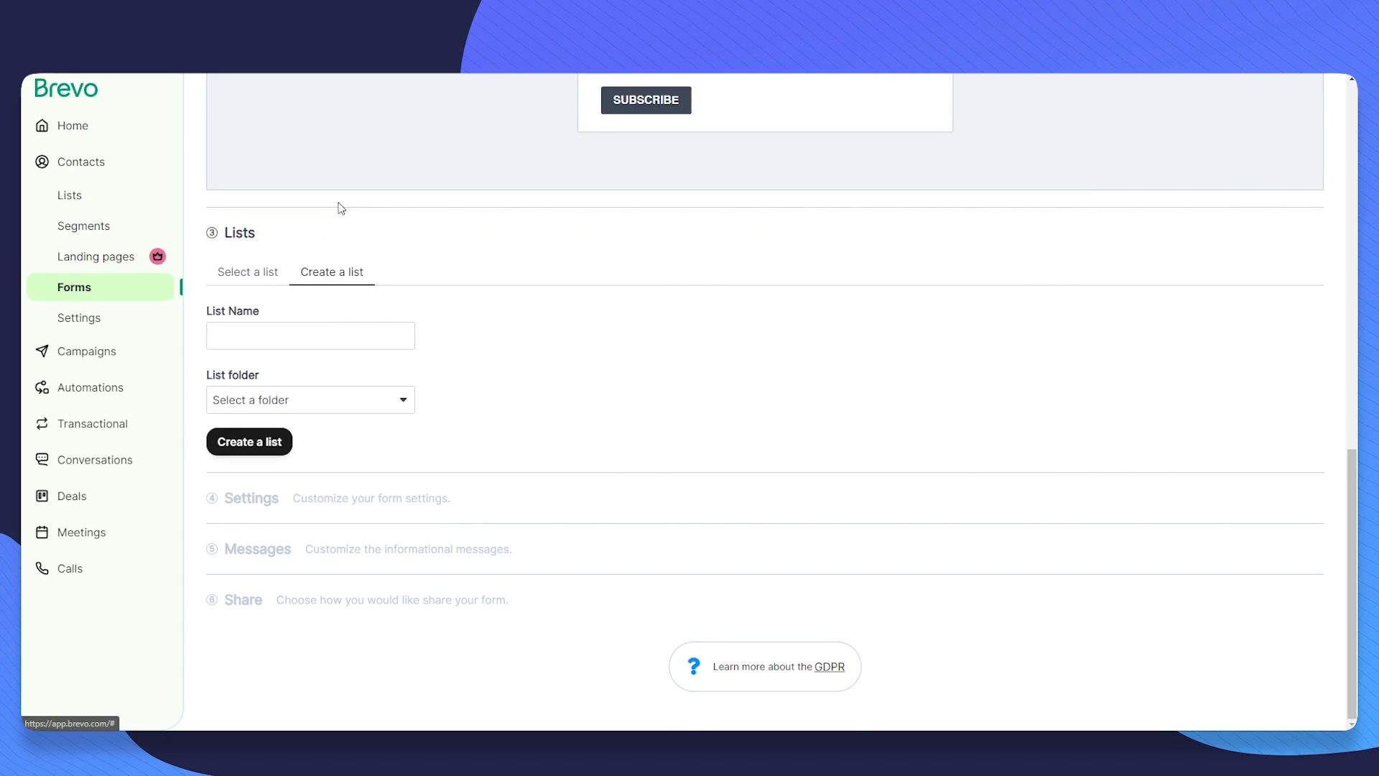
click(277, 345)
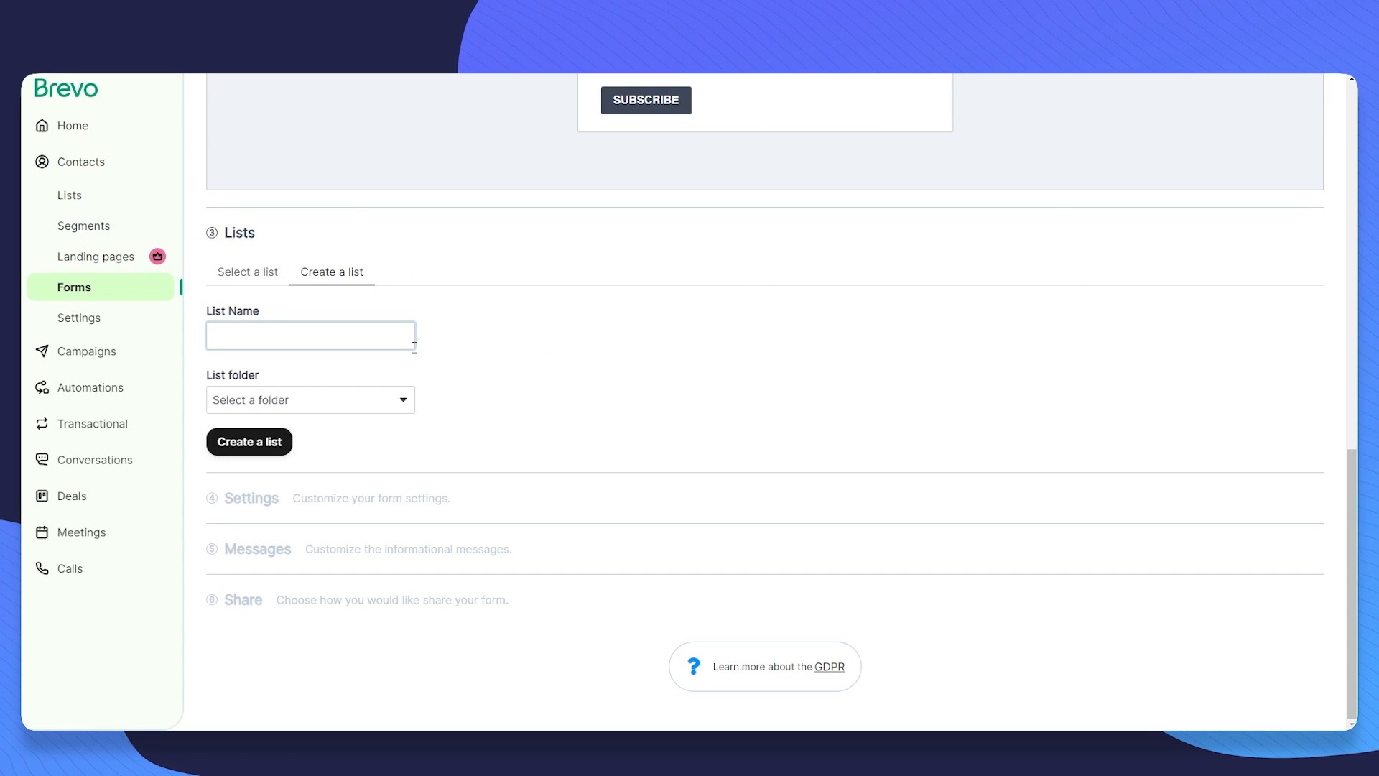
text(Contacts added by Form1)
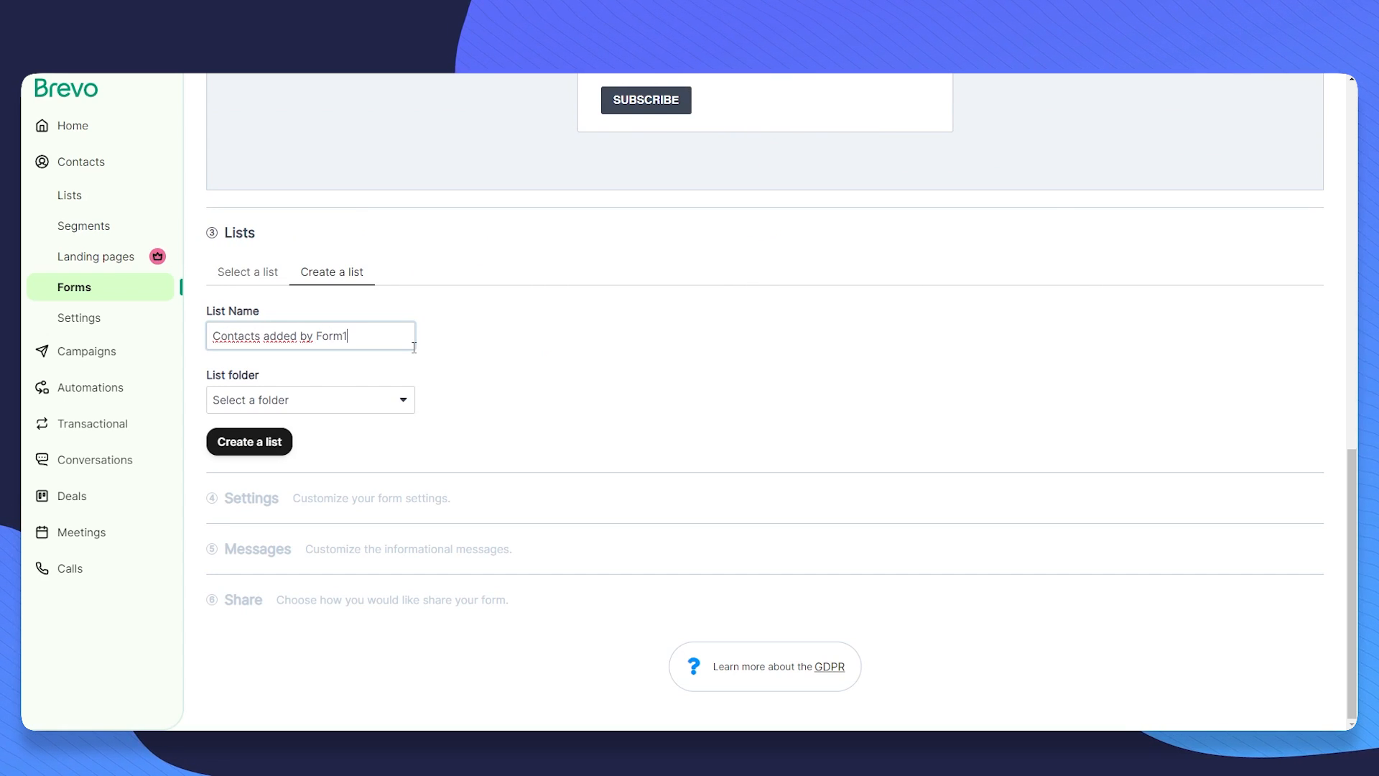
click(247, 275)
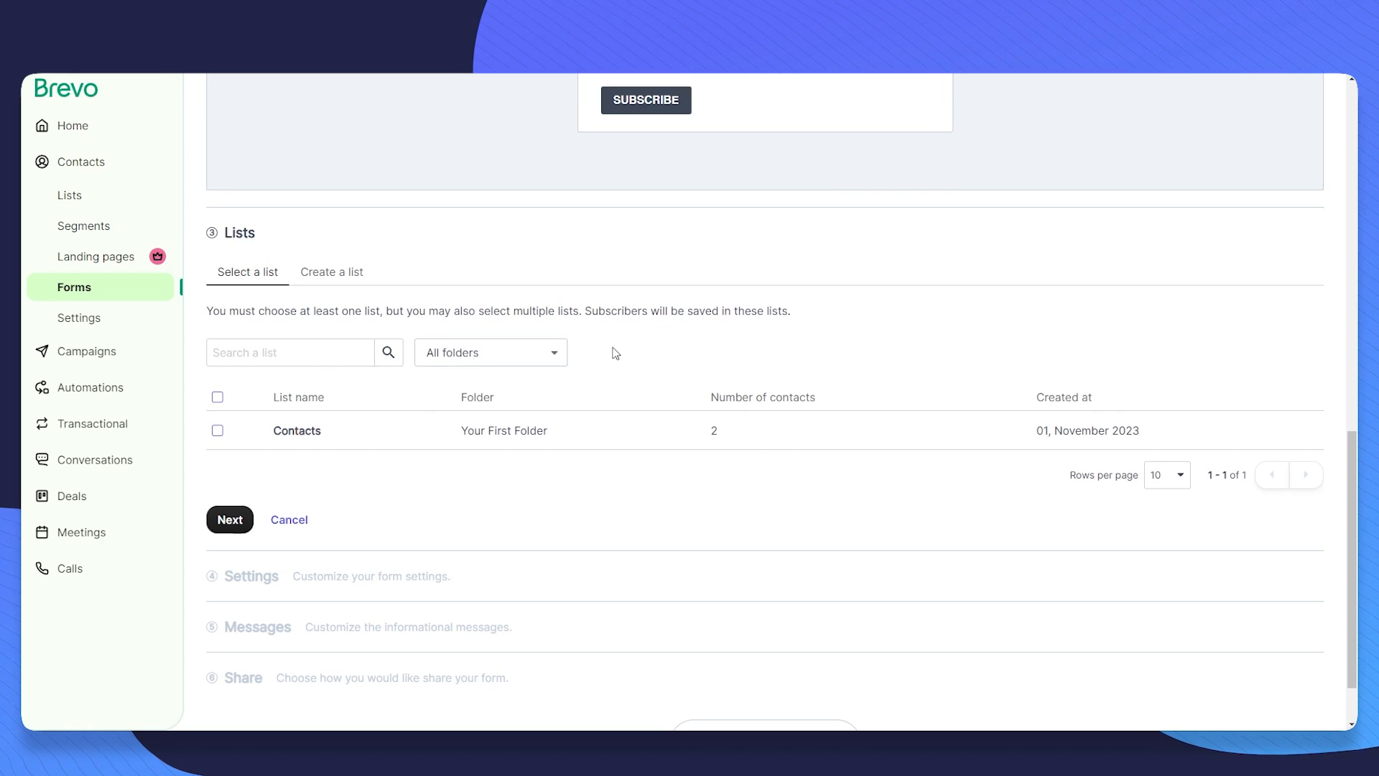
click(217, 431)
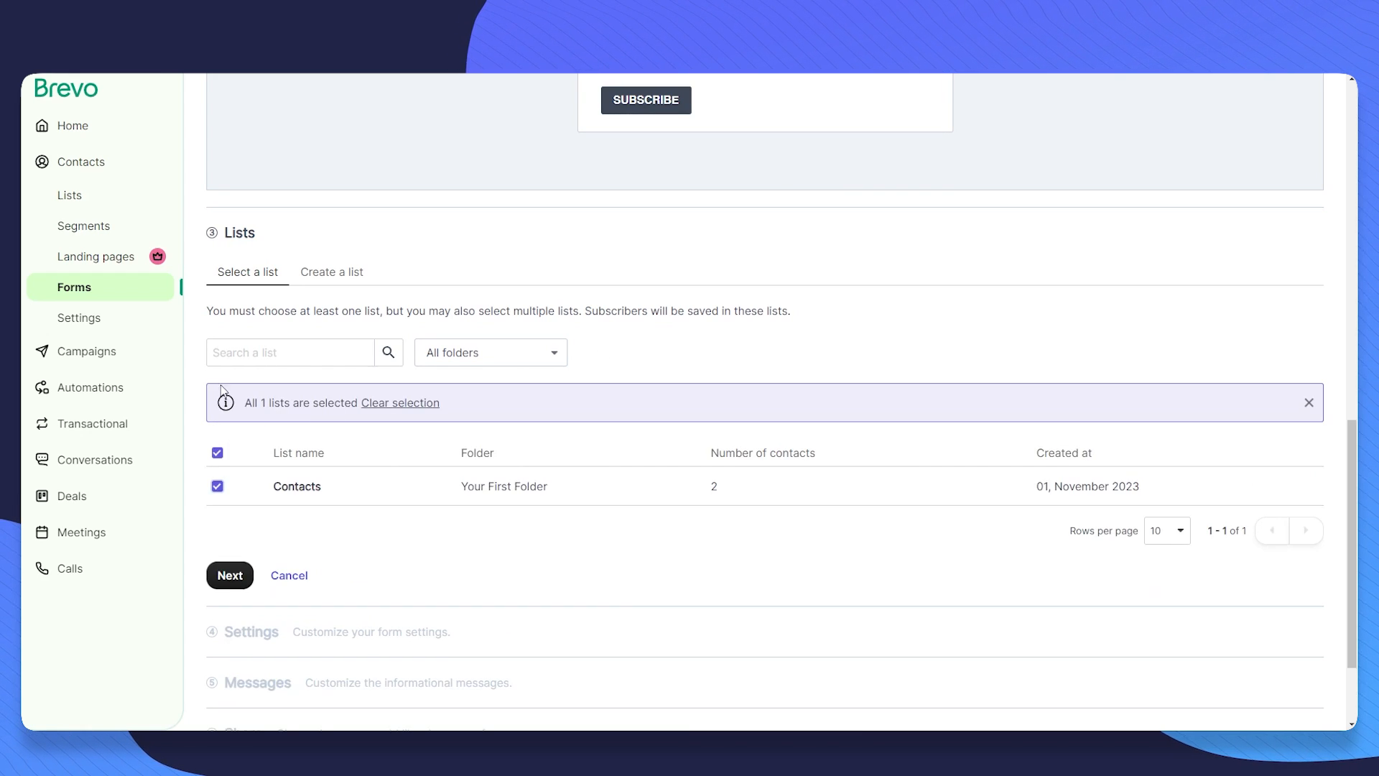
Confirm Contacts as the form's list and move on to the Settings step
click(229, 519)
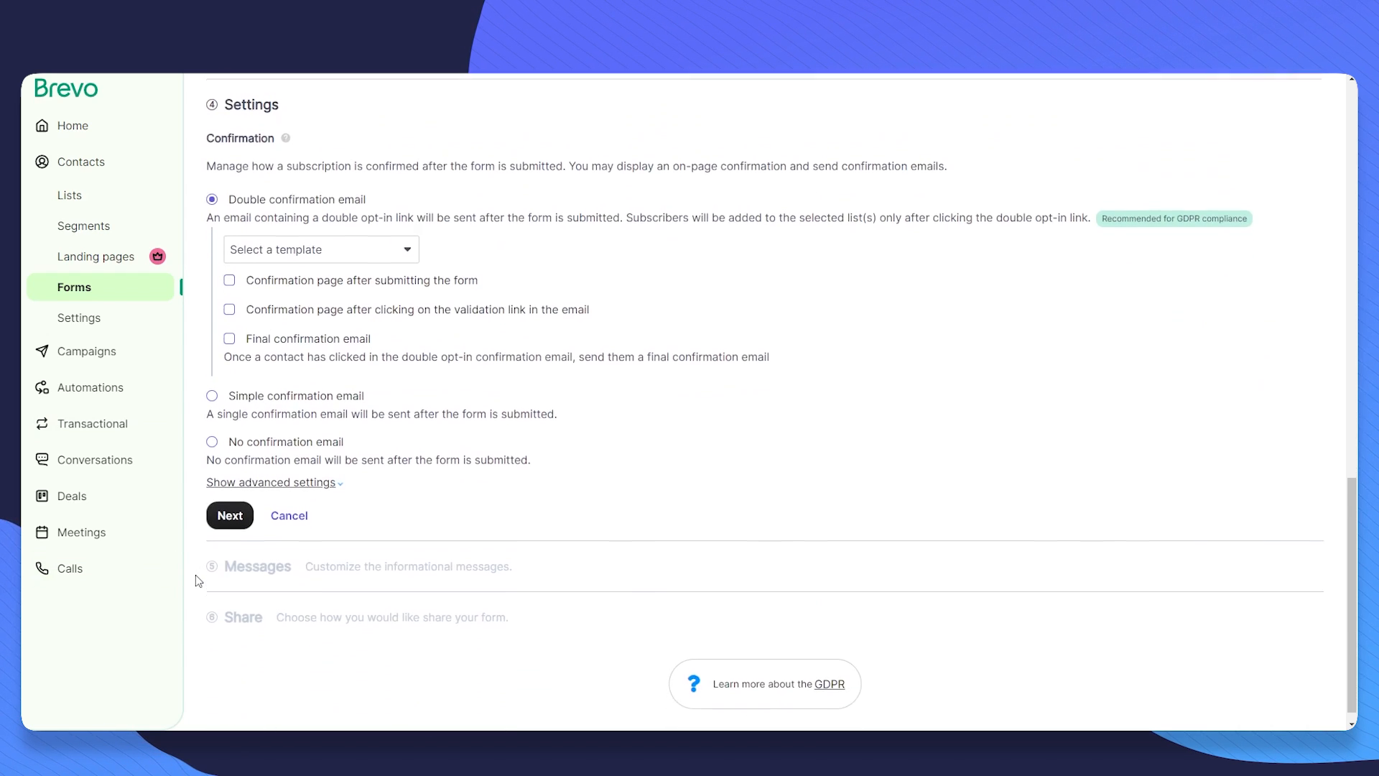
drag(209, 235, 302, 240)
click(302, 240)
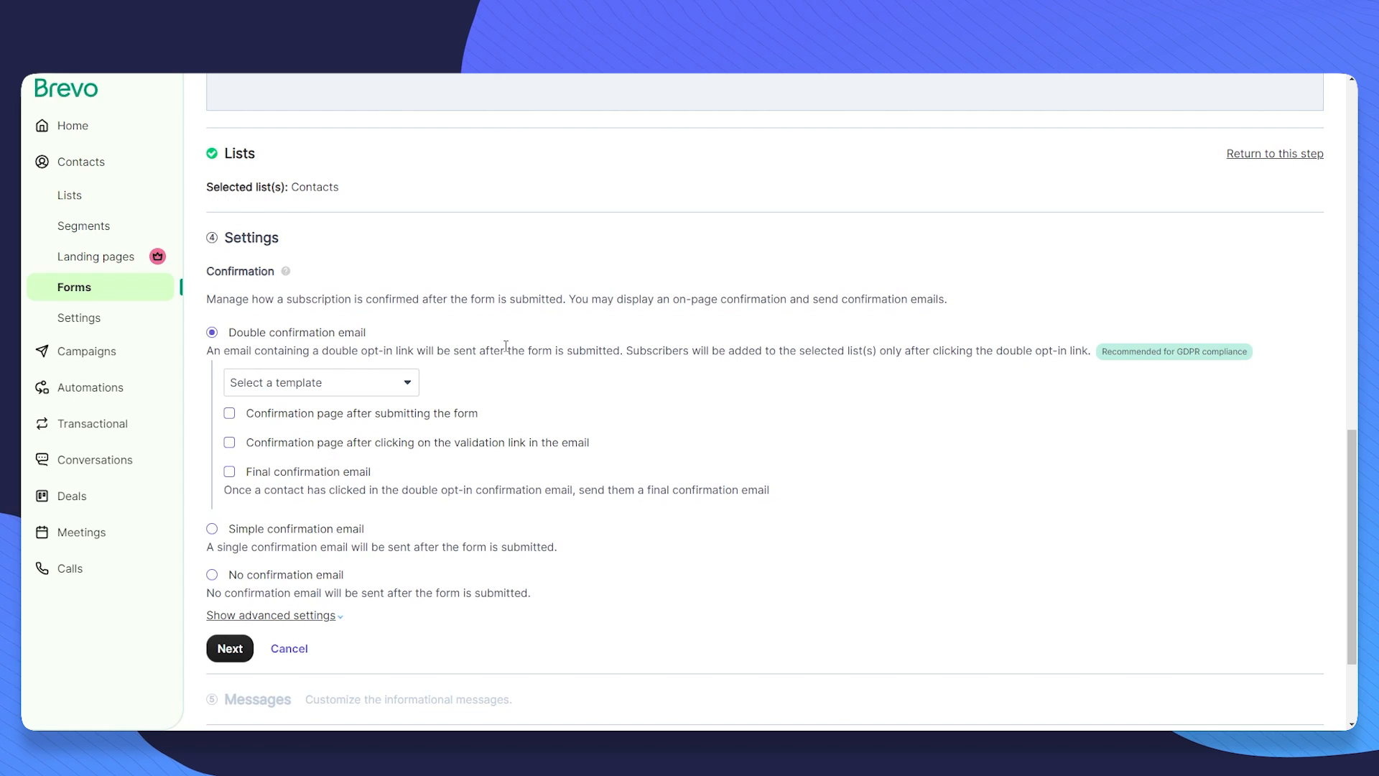
scroll(506, 345, up, 10)
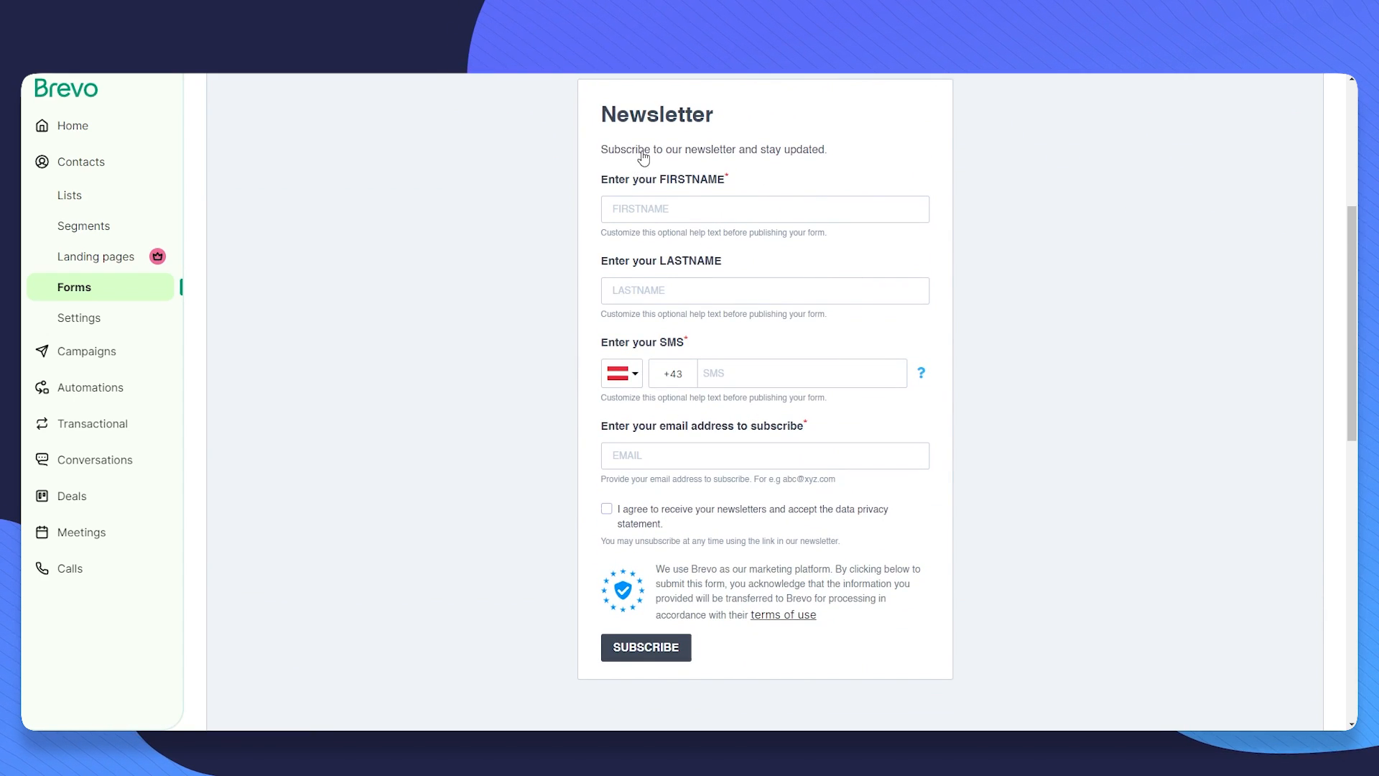
middle_click(400, 236)
scroll(400, 236, down, 9)
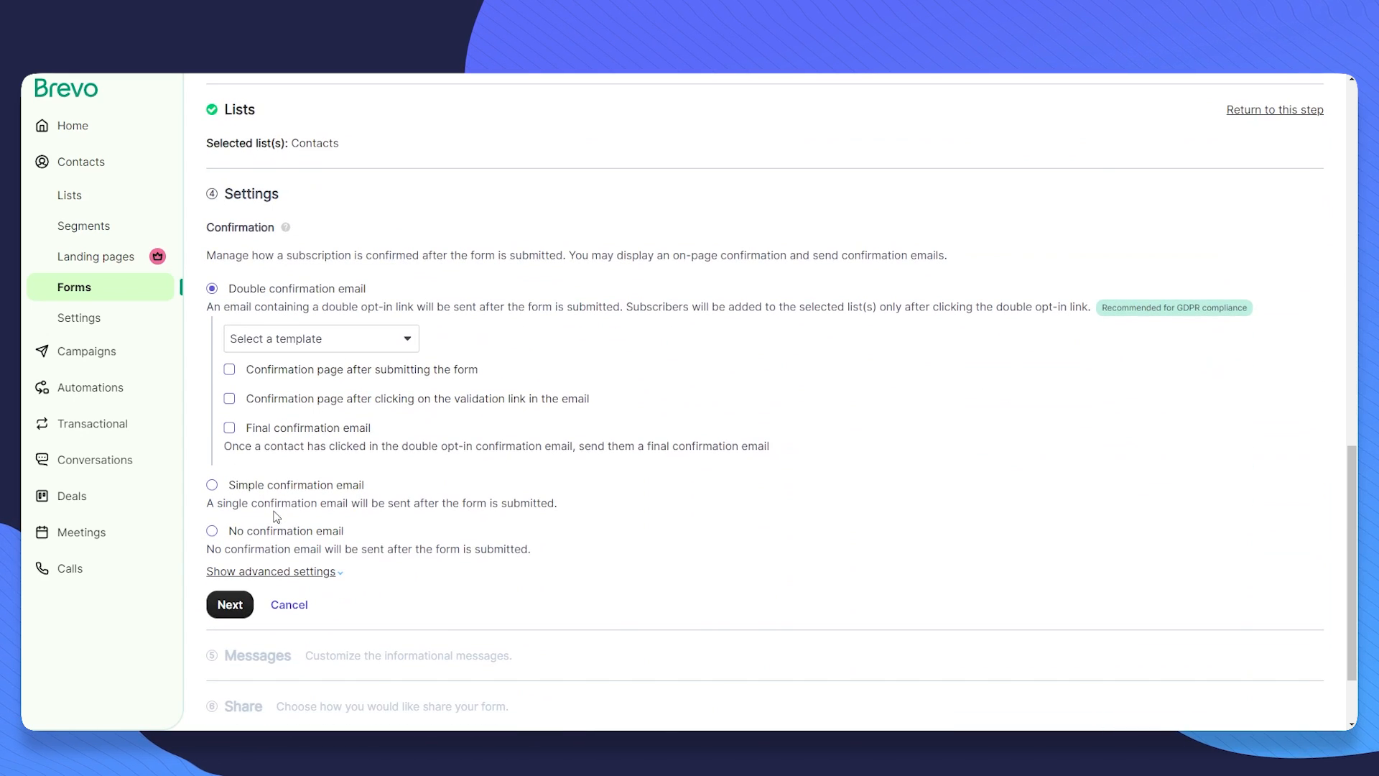
Choose No confirmation email, then switch to Simple confirmation email
click(229, 537)
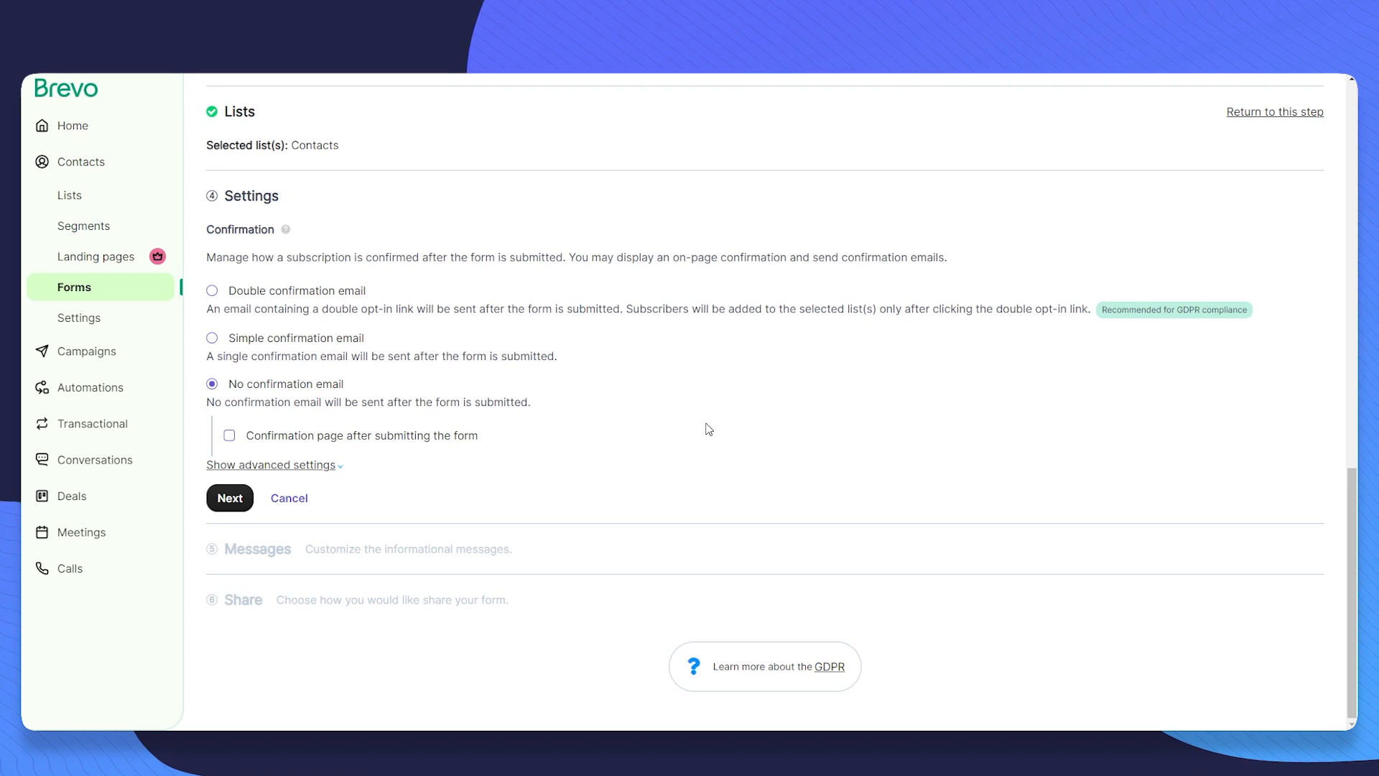
click(260, 347)
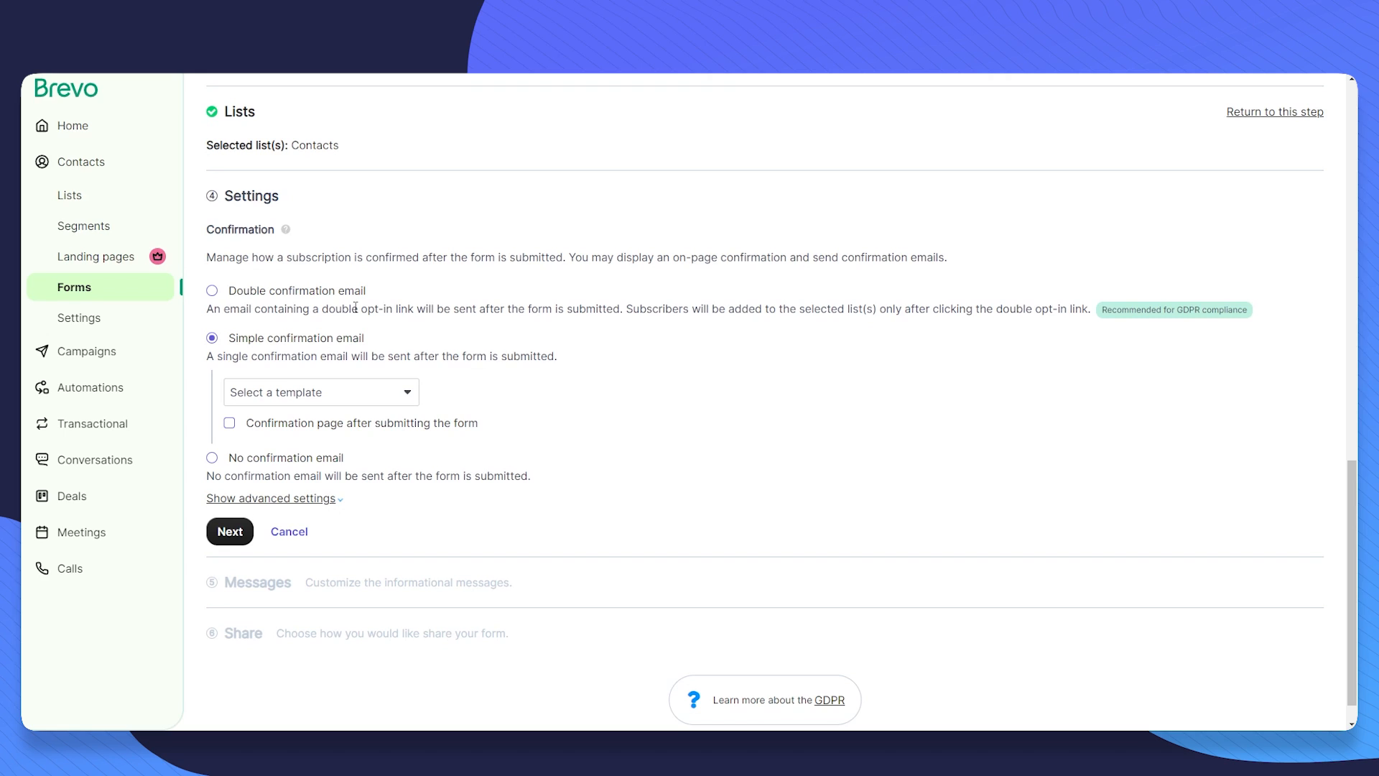
drag(367, 290, 228, 290)
click(777, 424)
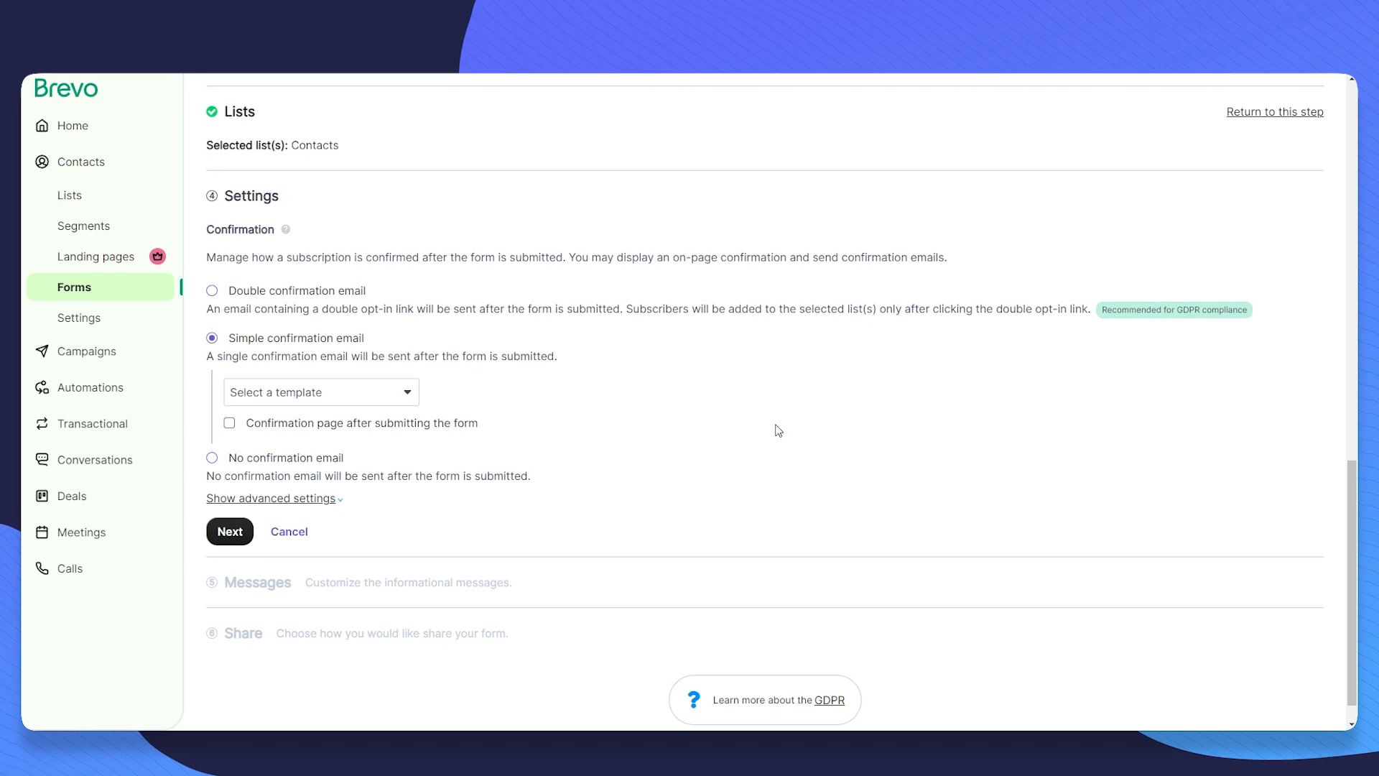
drag(229, 339, 372, 343)
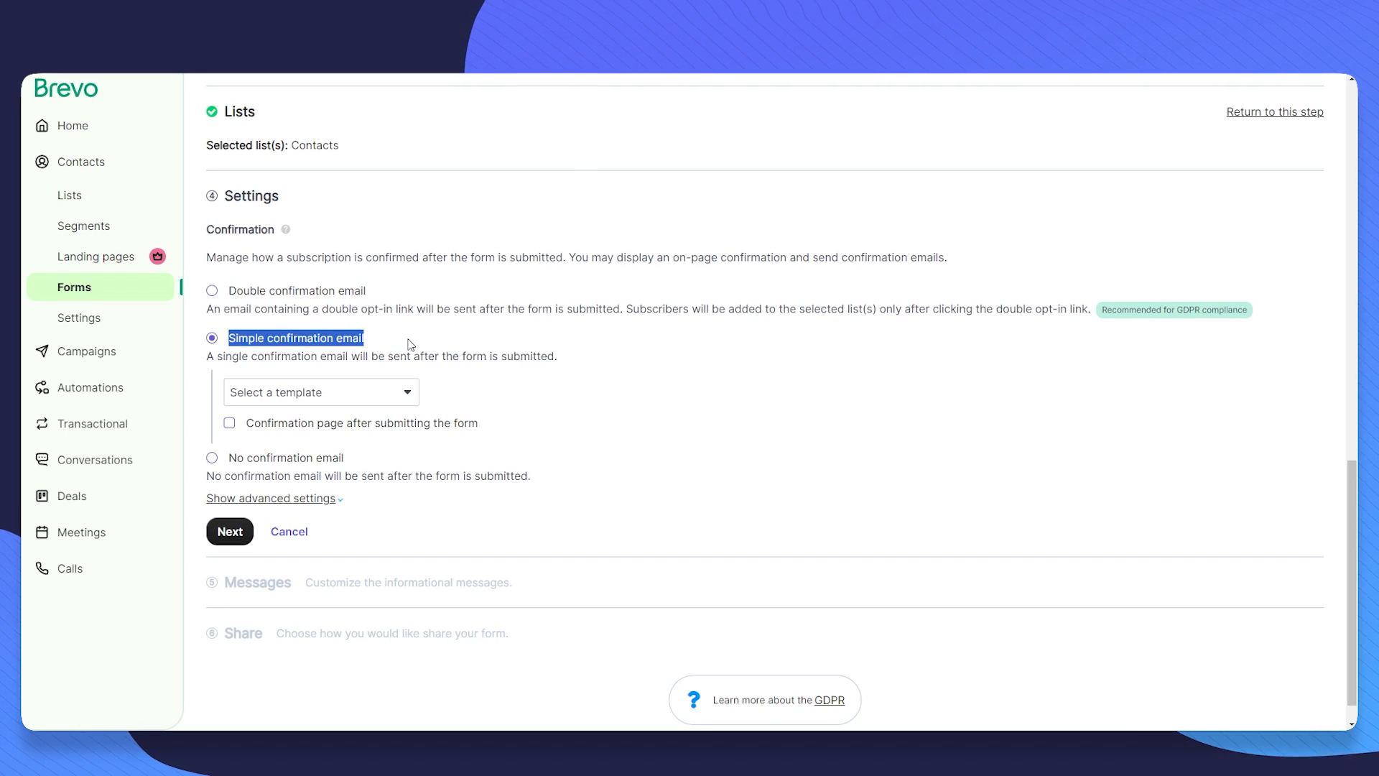
click(410, 344)
drag(207, 361, 463, 357)
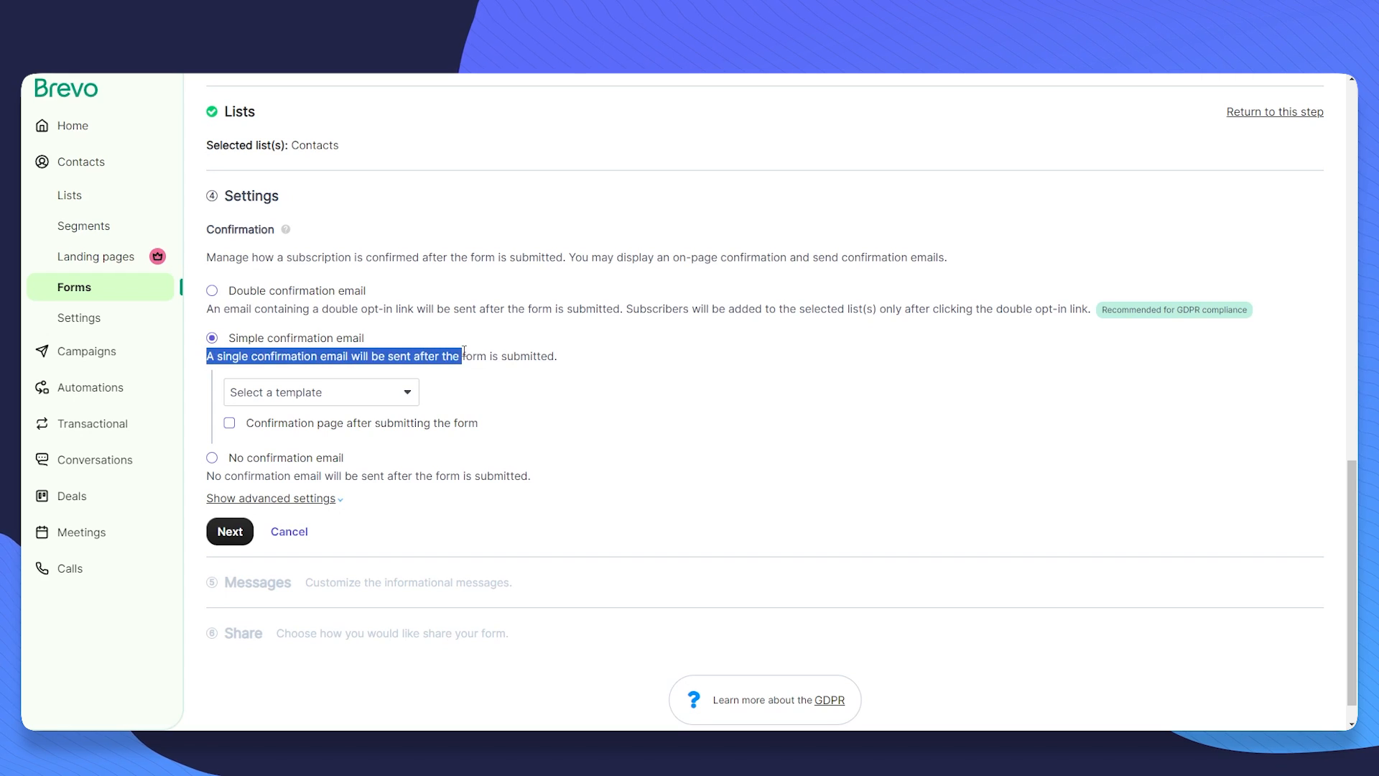
click(695, 355)
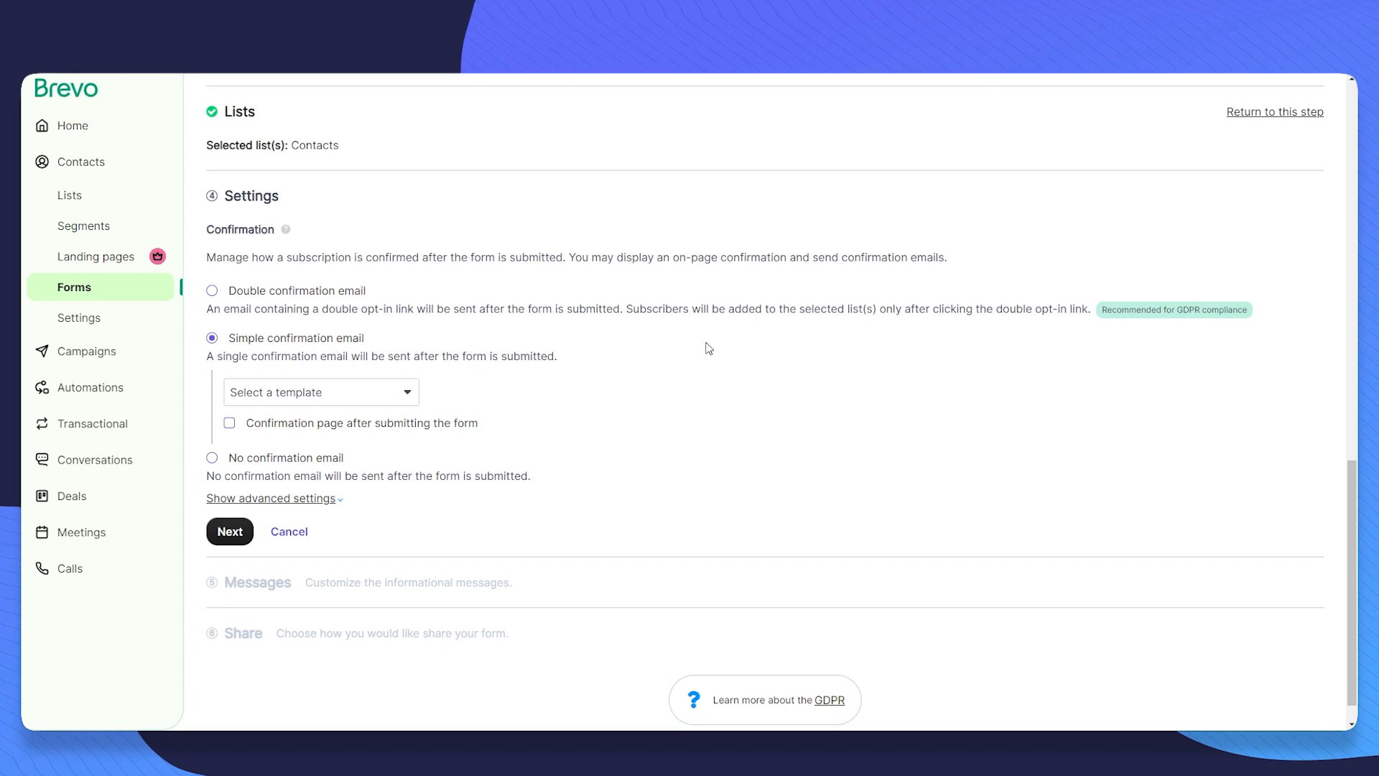
scroll(739, 399, up, 3)
scroll(711, 348, down, 3)
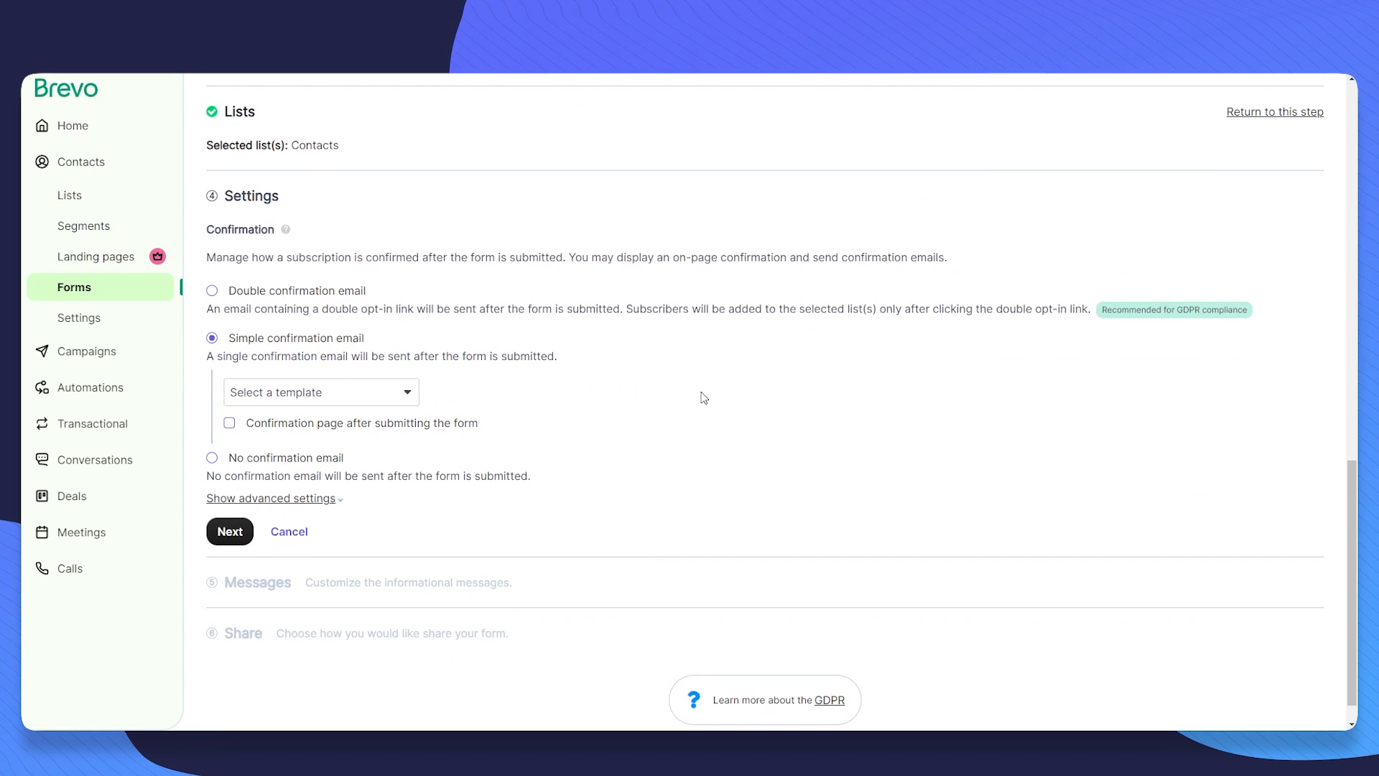
Pick Default Template Simple confirmation as the template, after briefly trying Unsubscription Follow Up
click(331, 393)
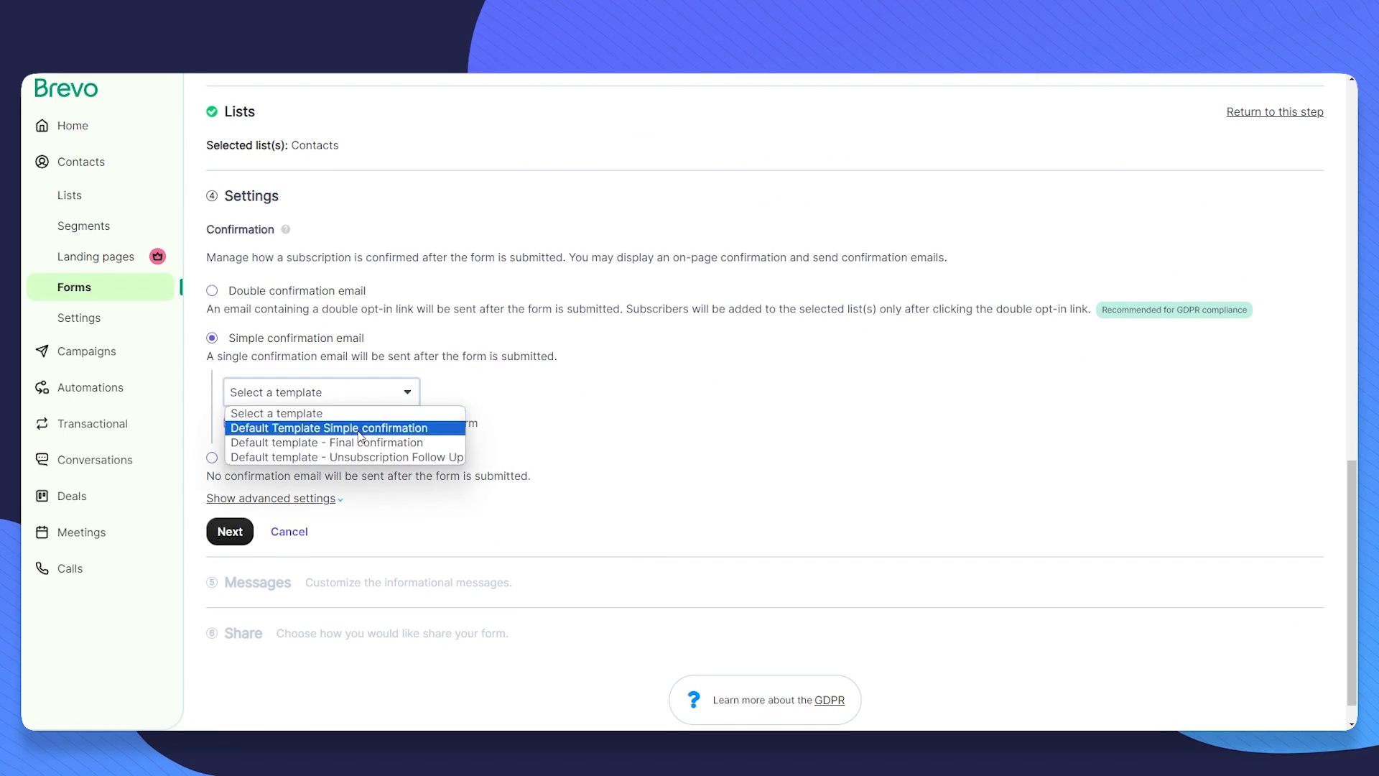
click(337, 428)
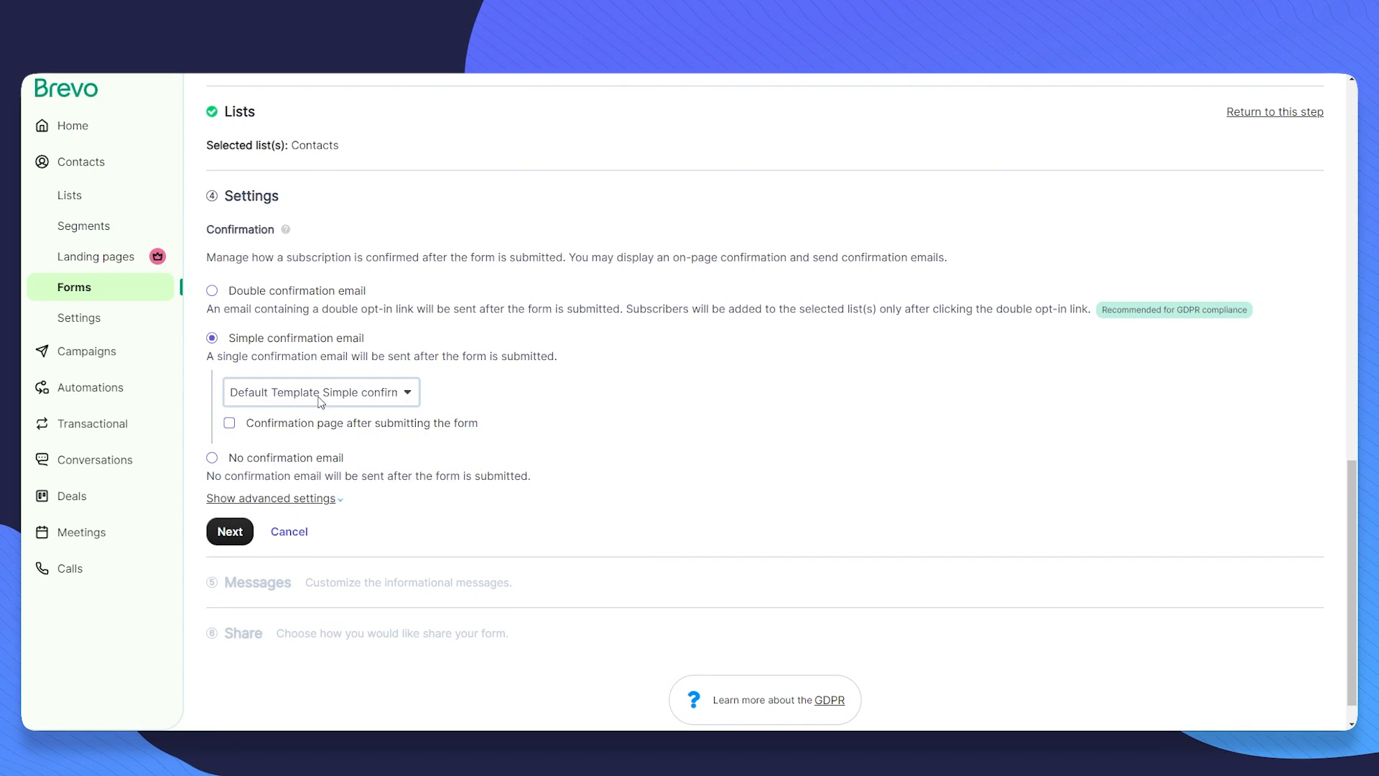
click(330, 392)
click(325, 457)
click(352, 395)
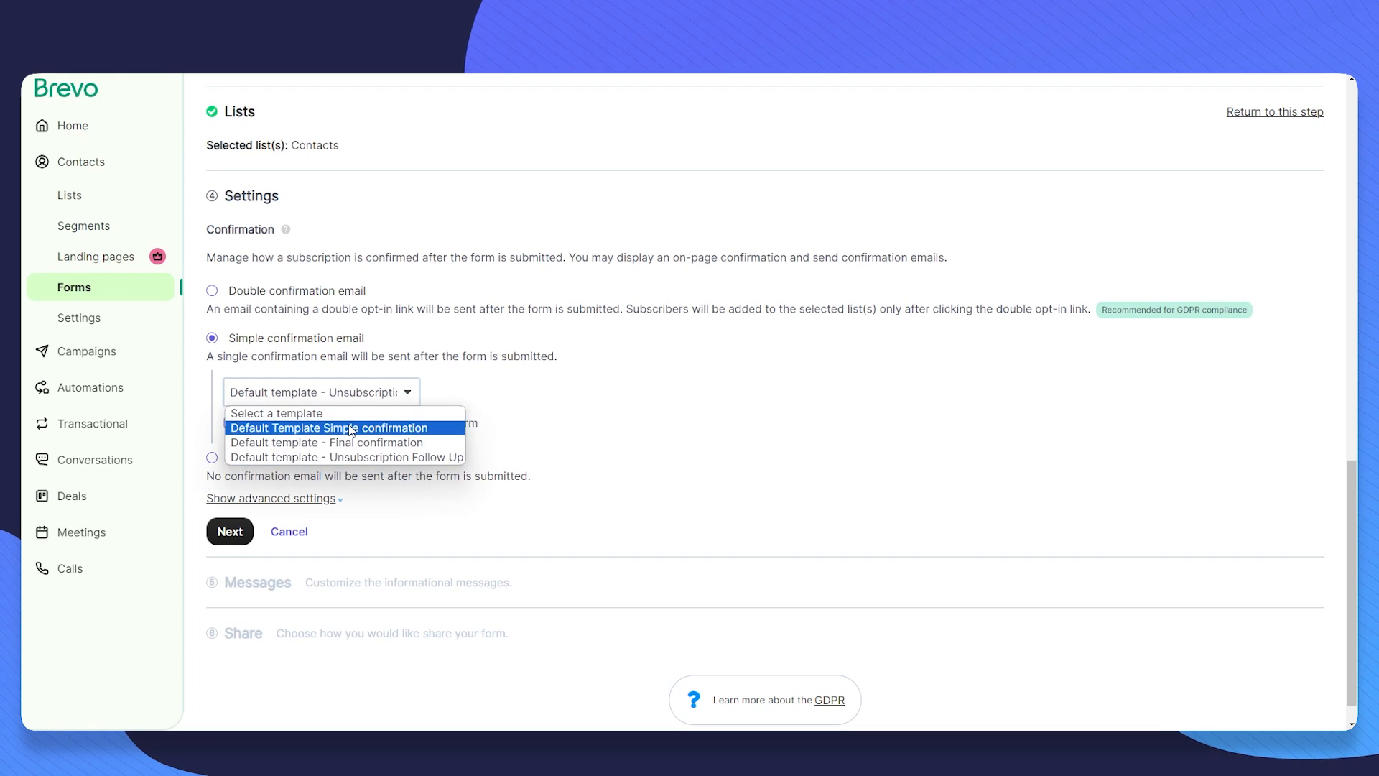
click(352, 429)
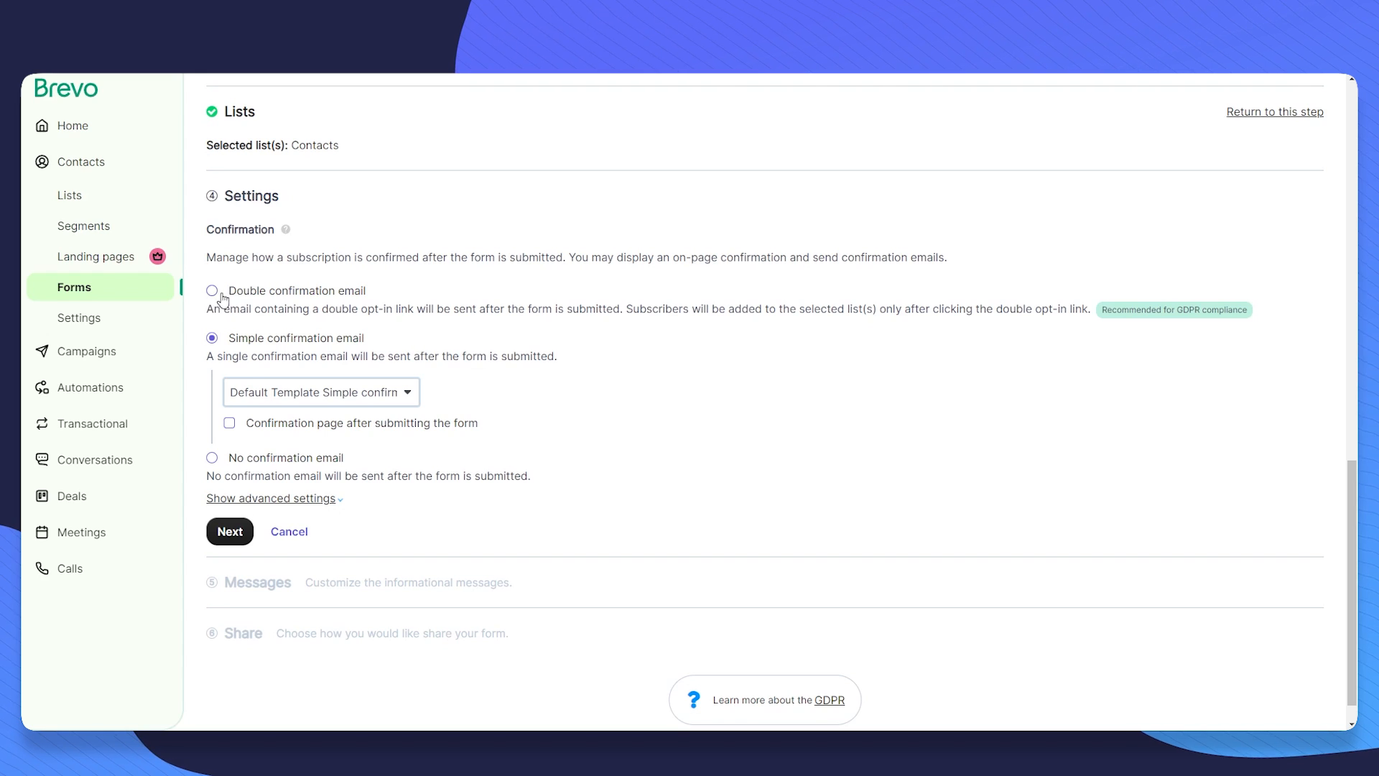
Try Double confirmation email, then switch back to Simple confirmation email
drag(226, 291, 410, 290)
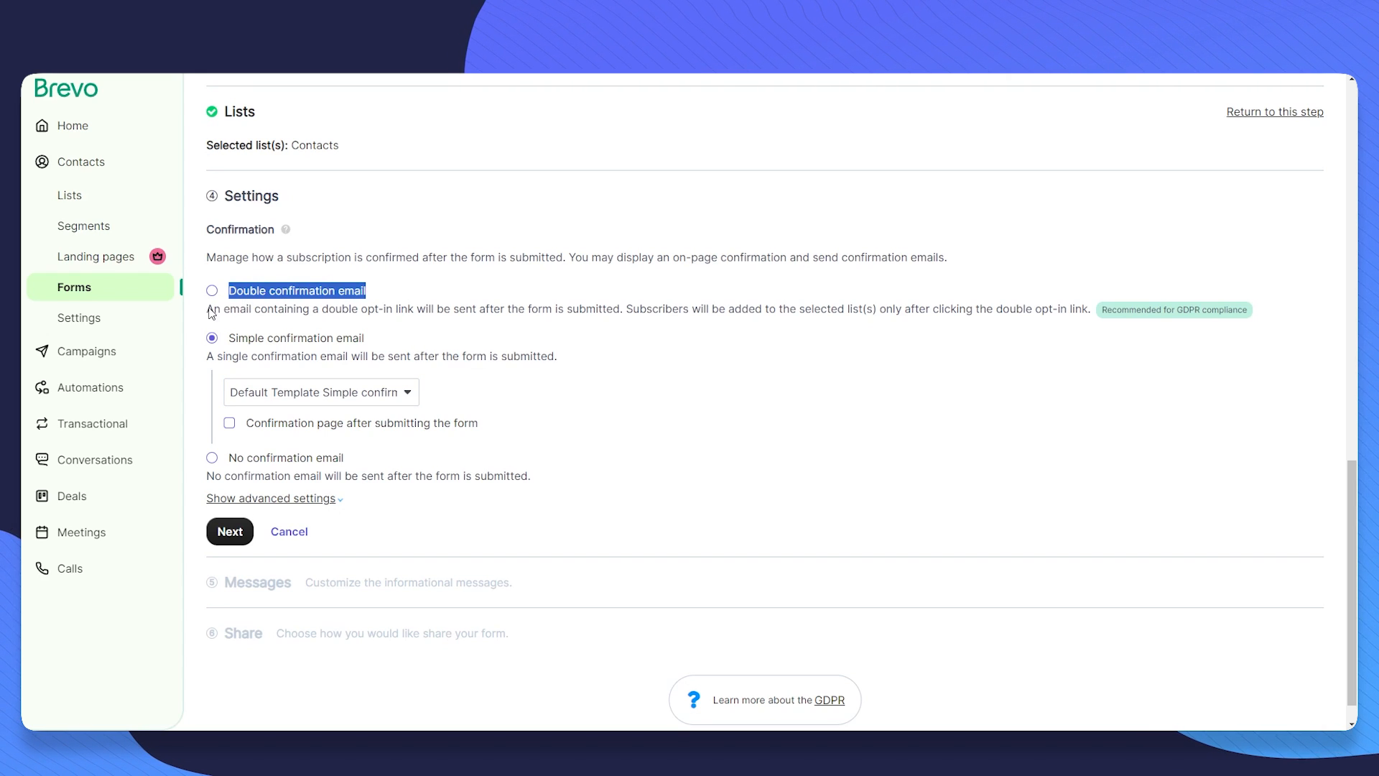
click(286, 296)
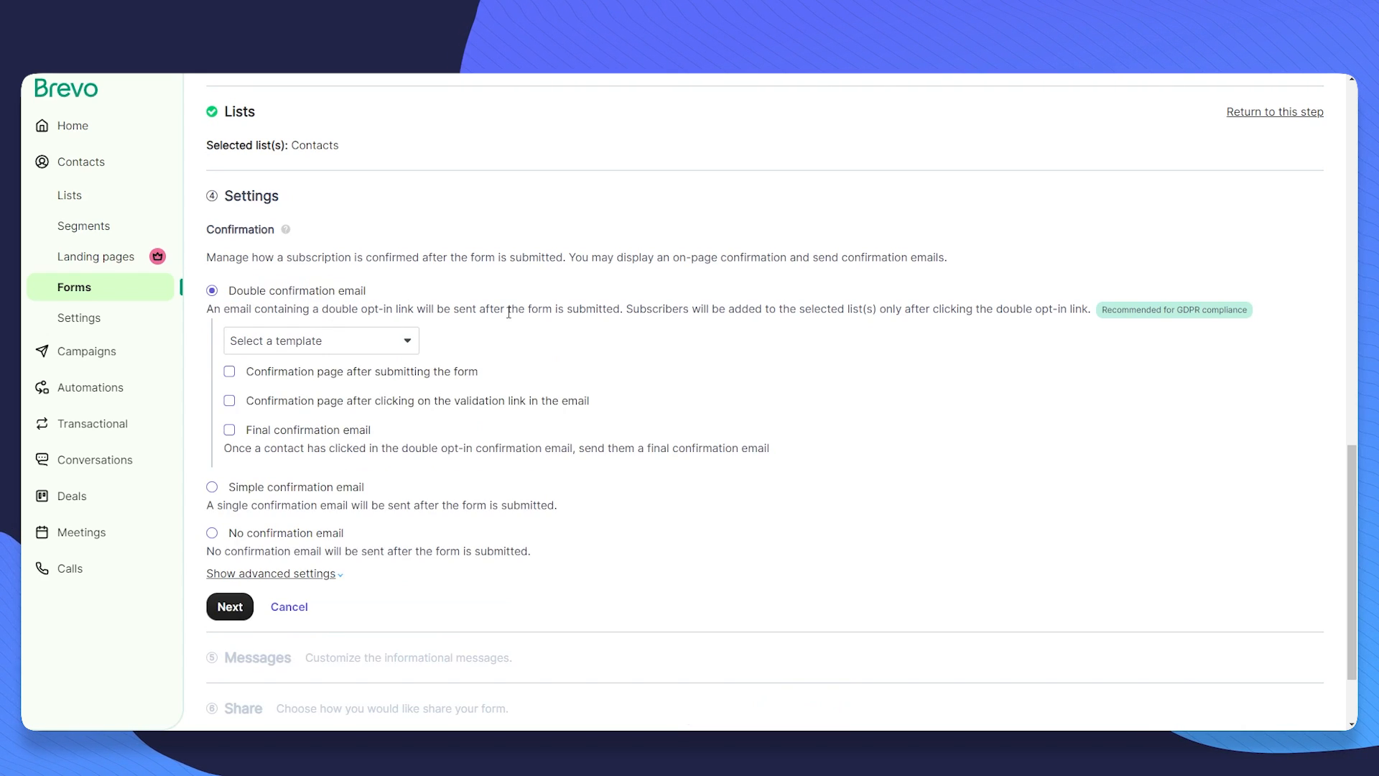
scroll(542, 345, up, 2)
scroll(602, 431, down, 2)
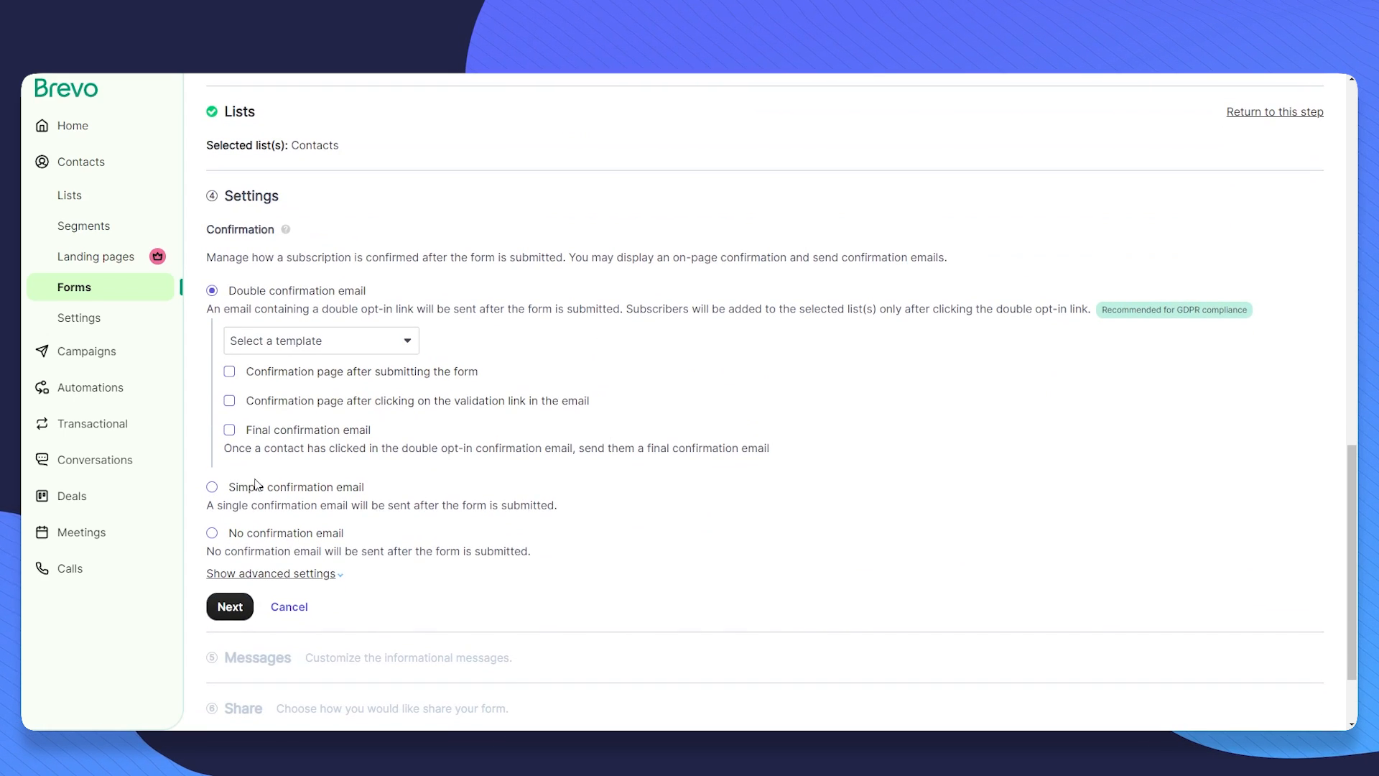
drag(225, 487, 352, 494)
click(296, 488)
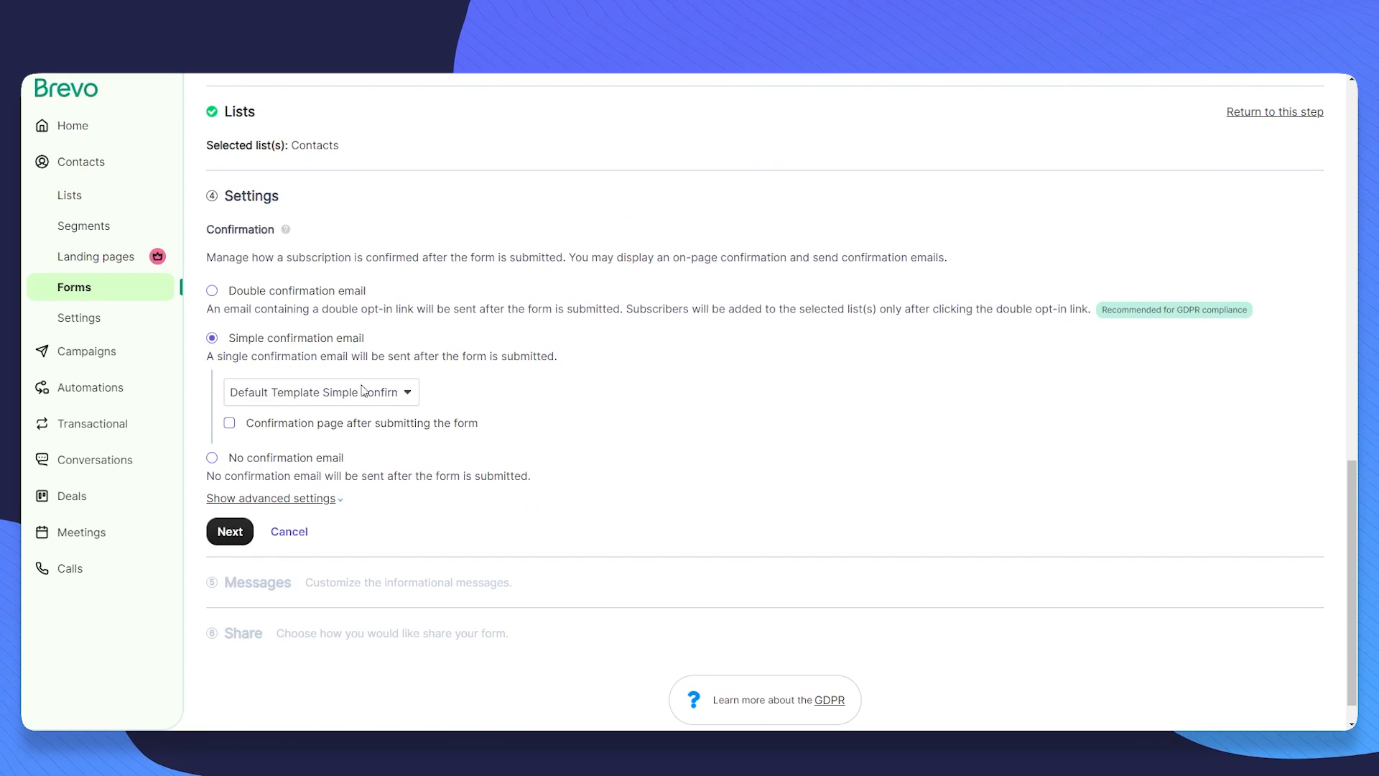
Select Double confirmation email and read its double opt-in description
click(330, 295)
drag(227, 290, 393, 293)
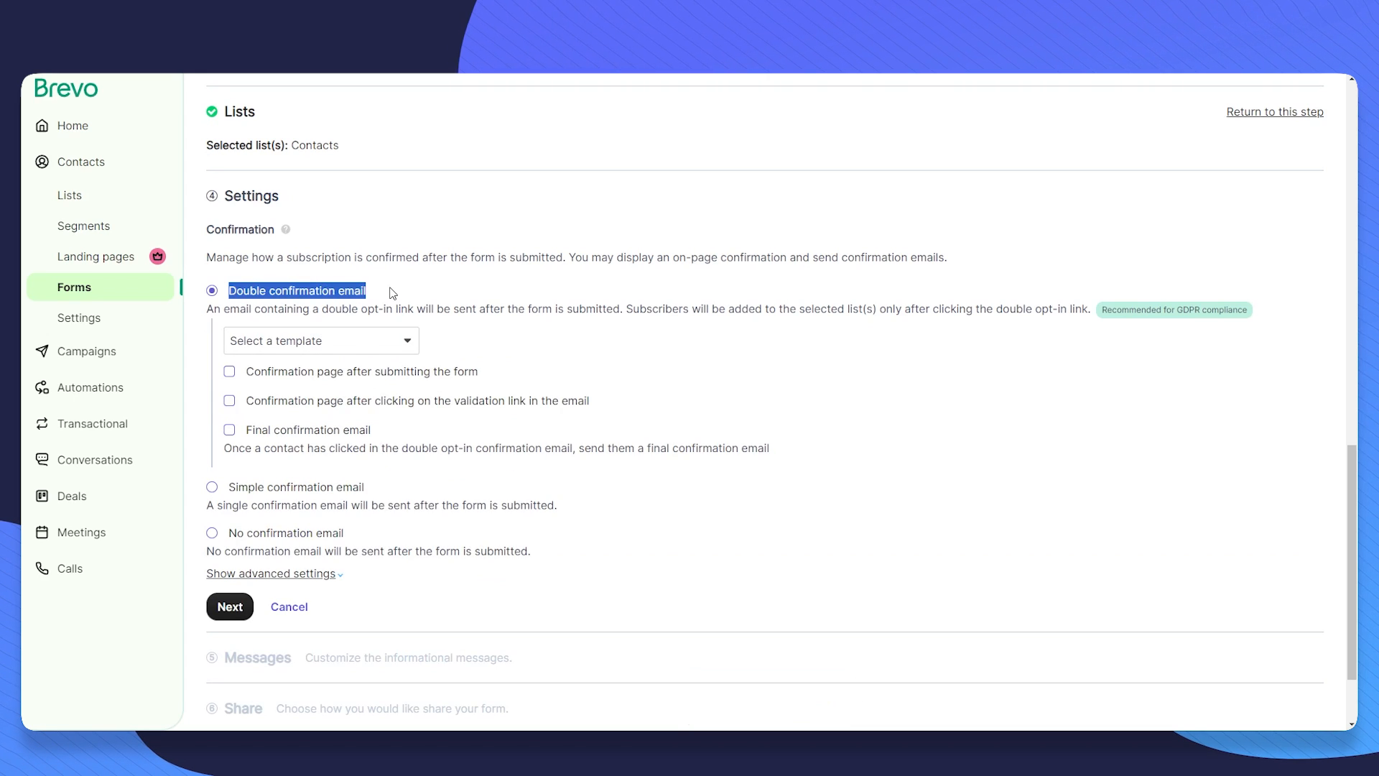
click(421, 292)
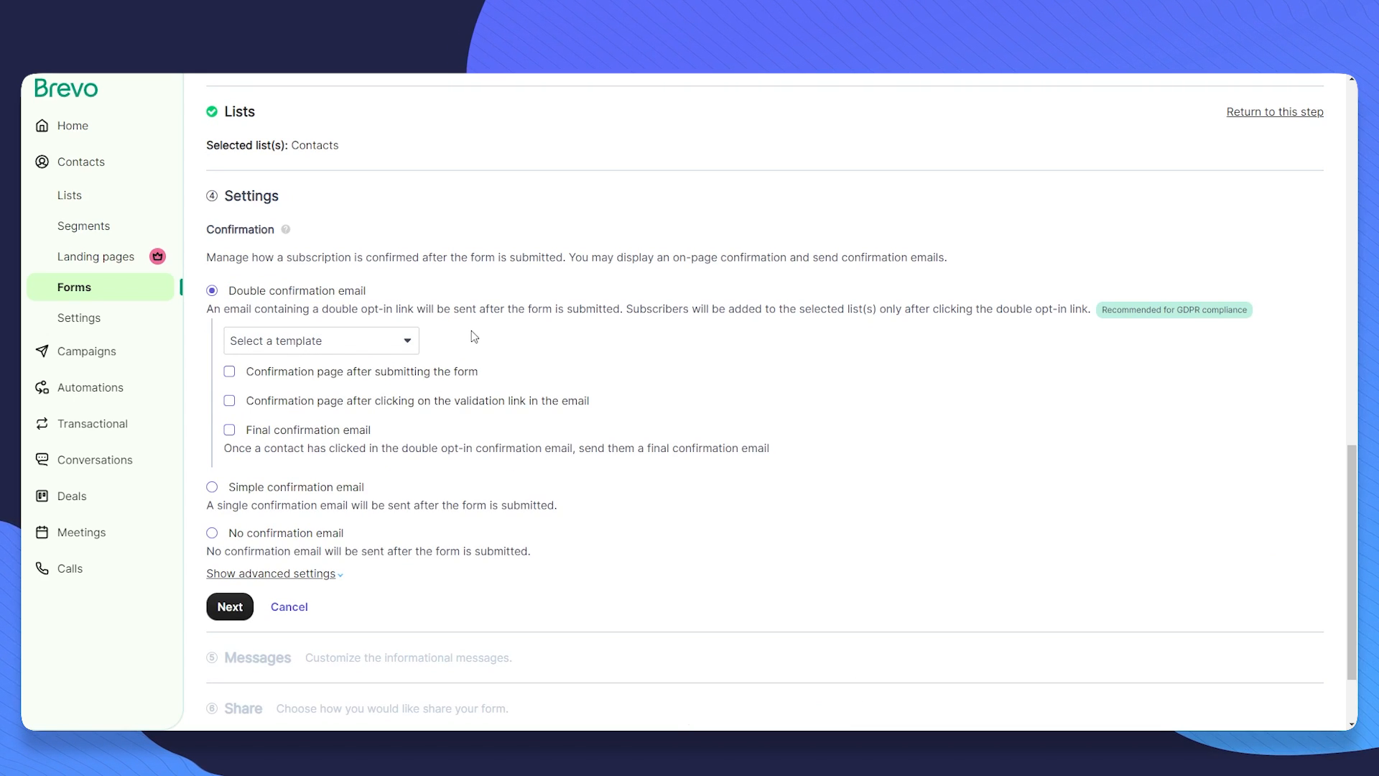
drag(209, 311, 505, 310)
click(334, 313)
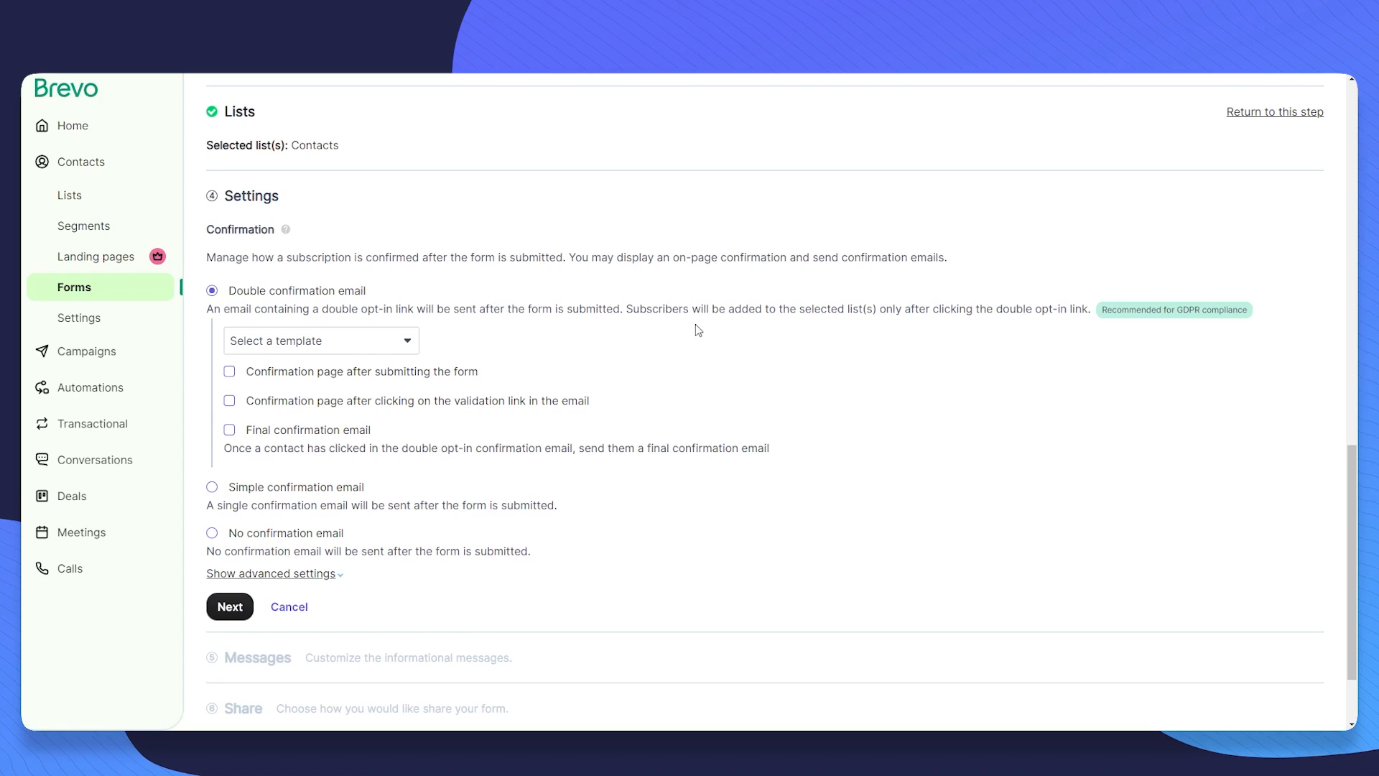
scroll(695, 325, up, 7)
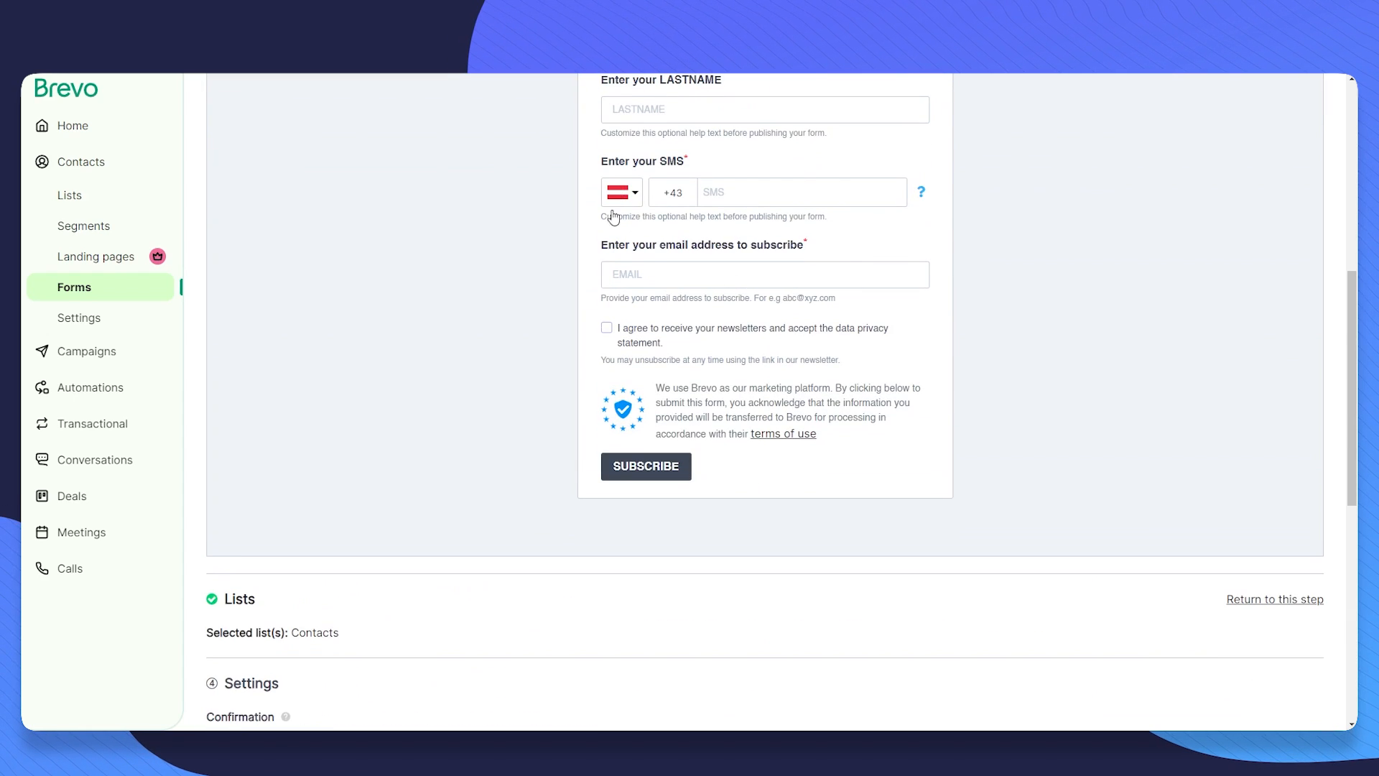
scroll(769, 348, down, 2)
scroll(724, 237, up, 4)
scroll(1058, 269, down, 9)
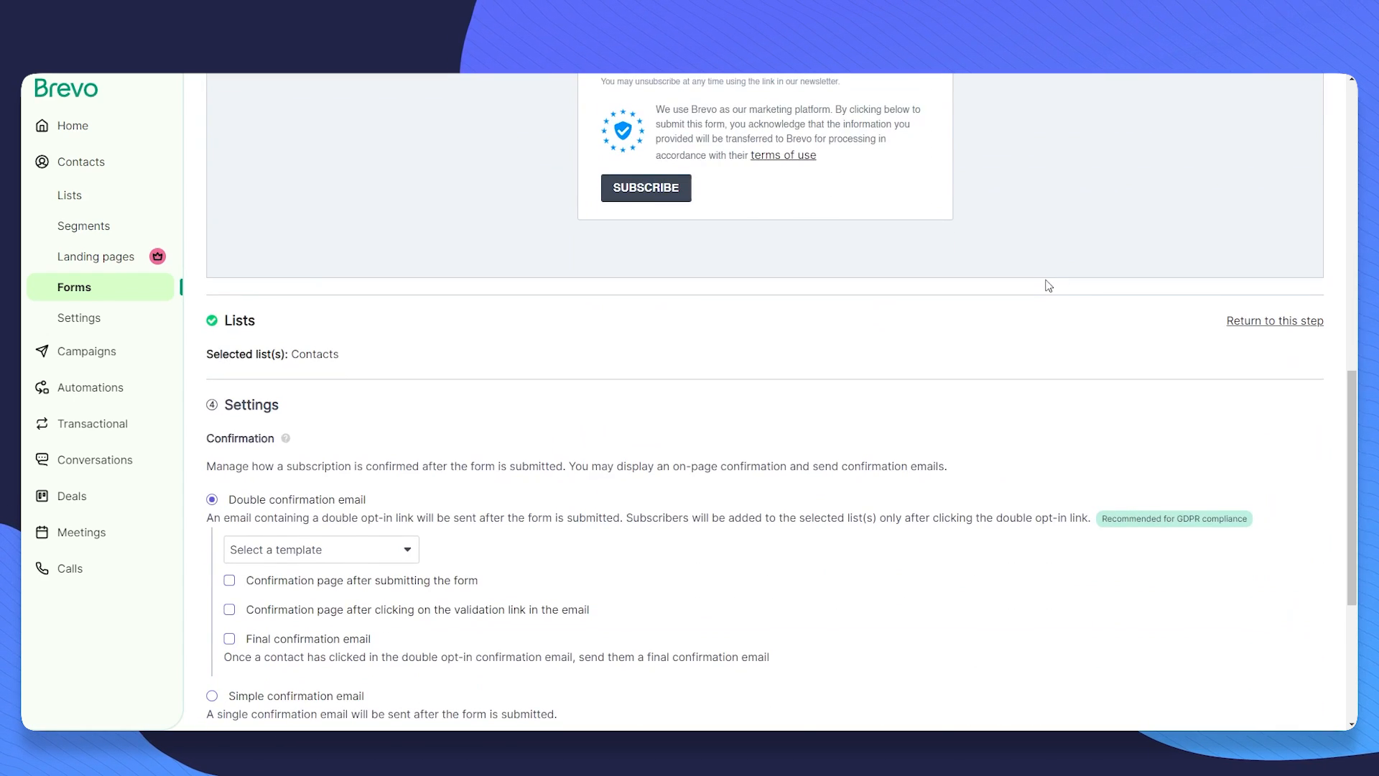
scroll(962, 306, up, 1)
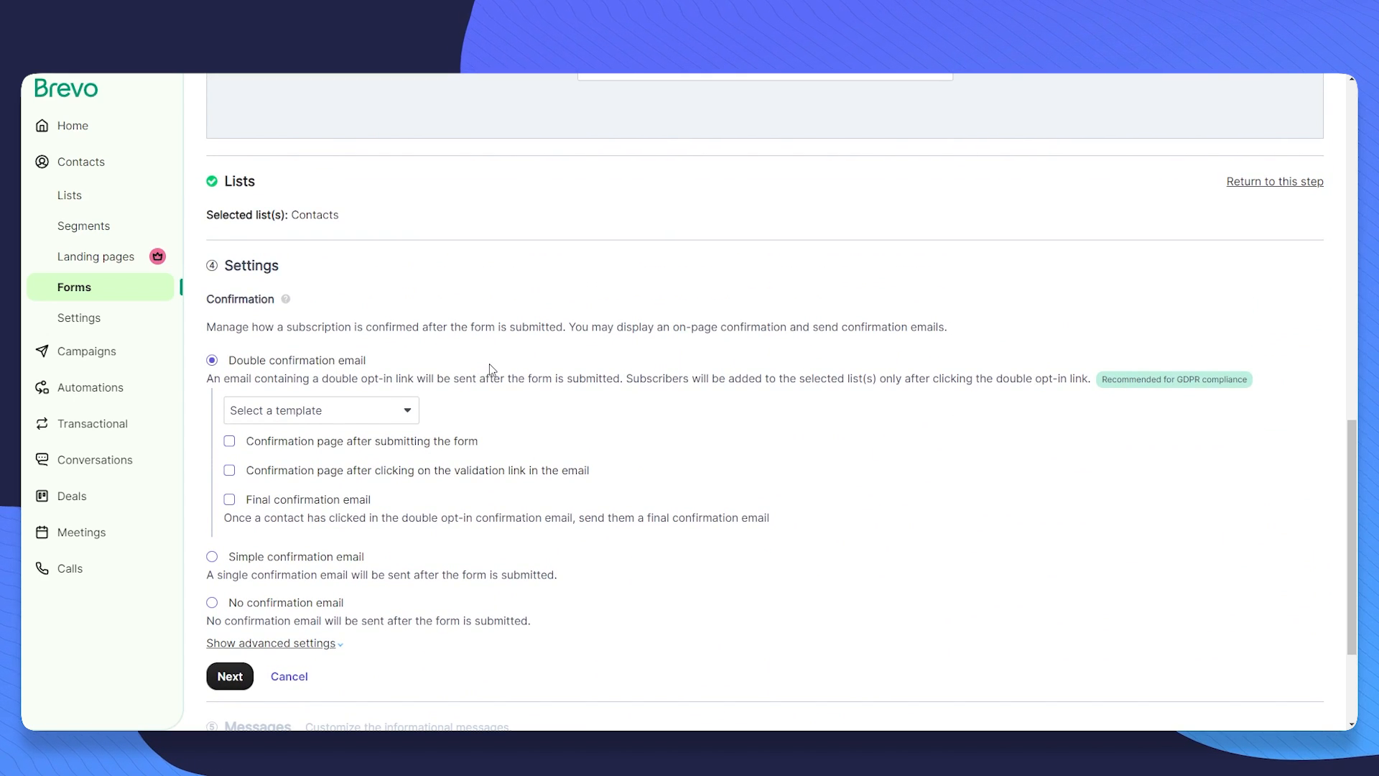
scroll(489, 367, down, 2)
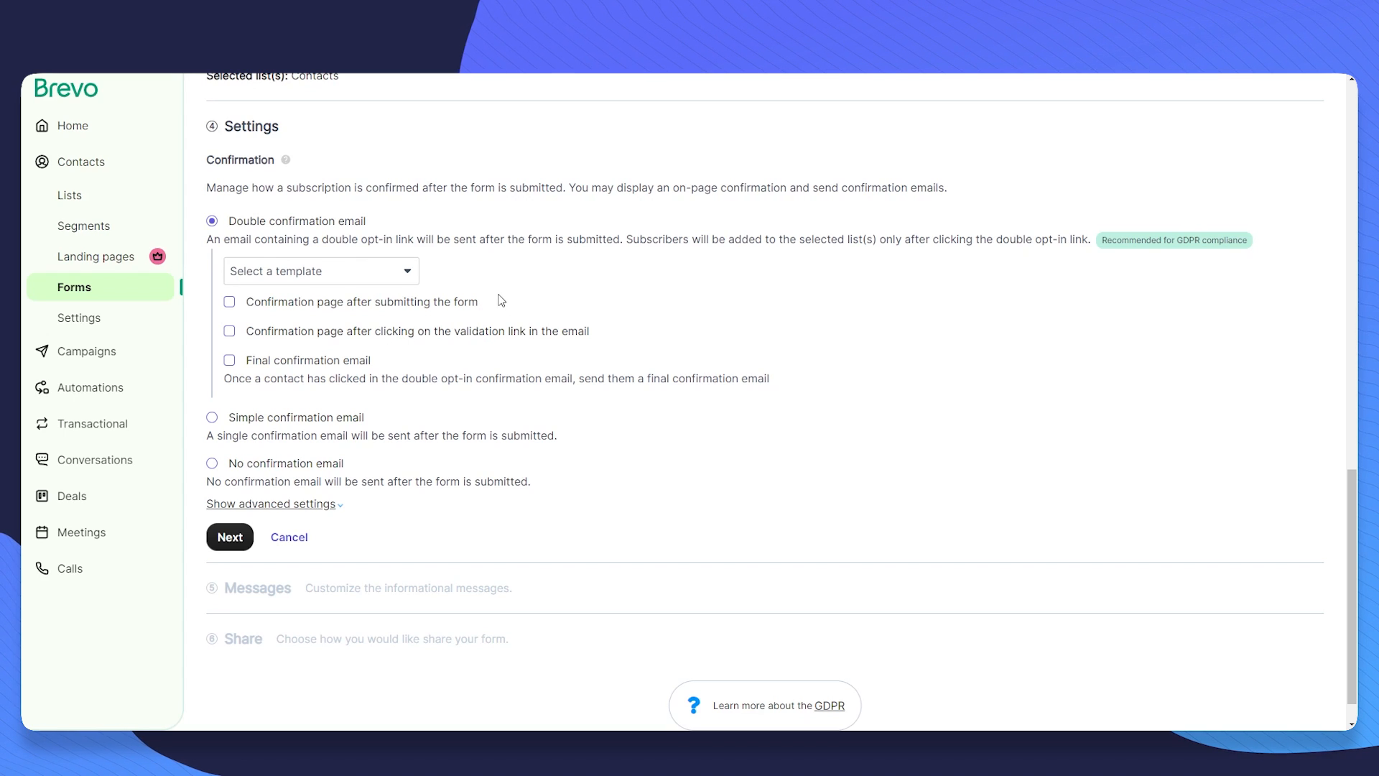
Leave the double-confirmation extras unchecked, choose Simple confirmation email, and continue to Messages
click(285, 304)
click(303, 305)
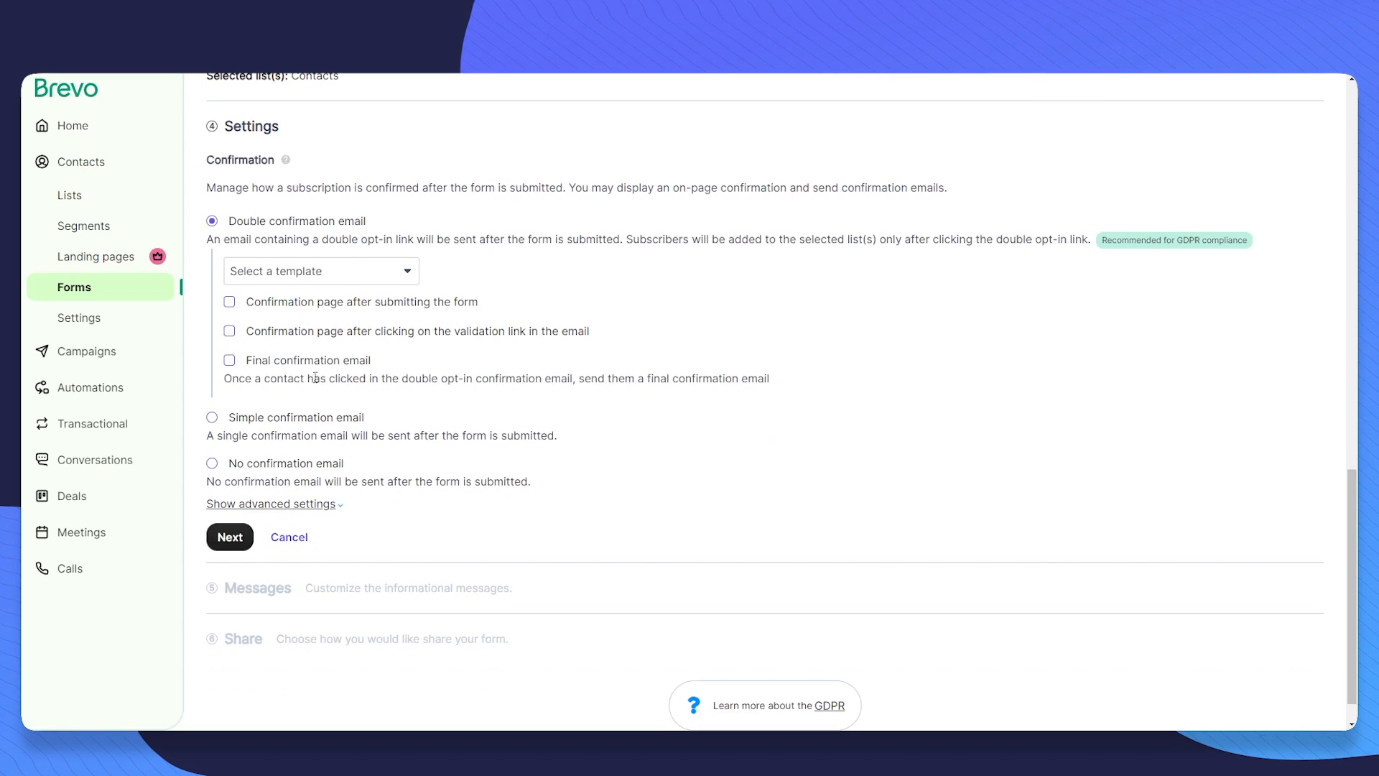
click(316, 332)
click(304, 425)
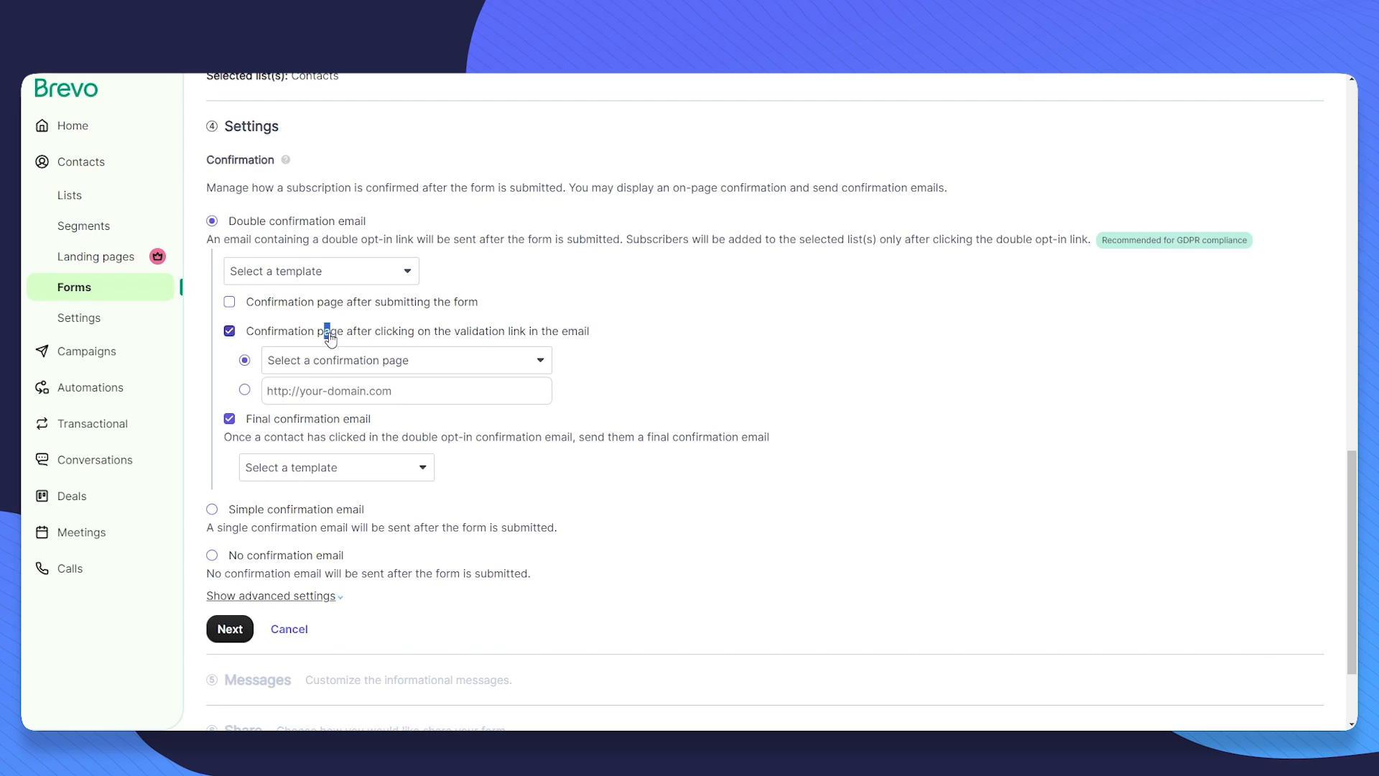
click(293, 425)
click(229, 332)
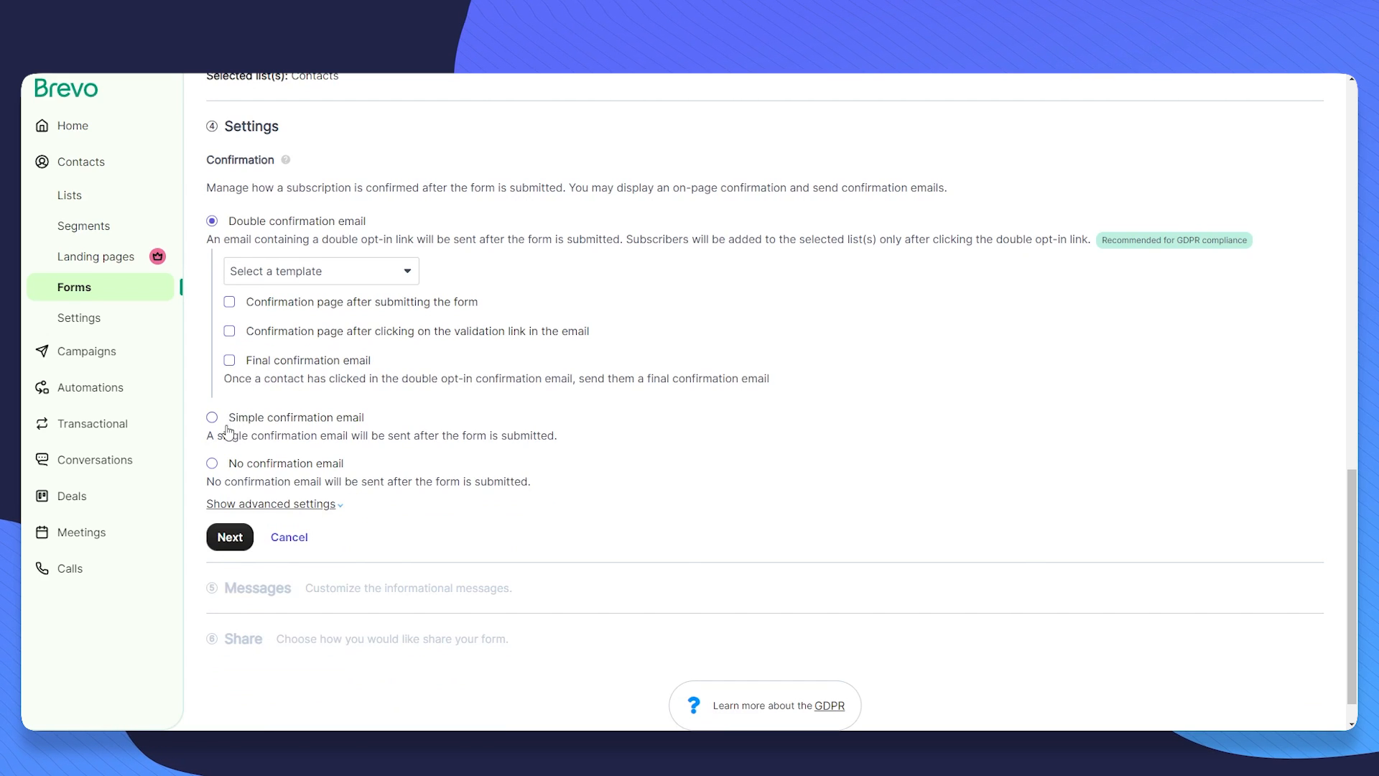
click(263, 417)
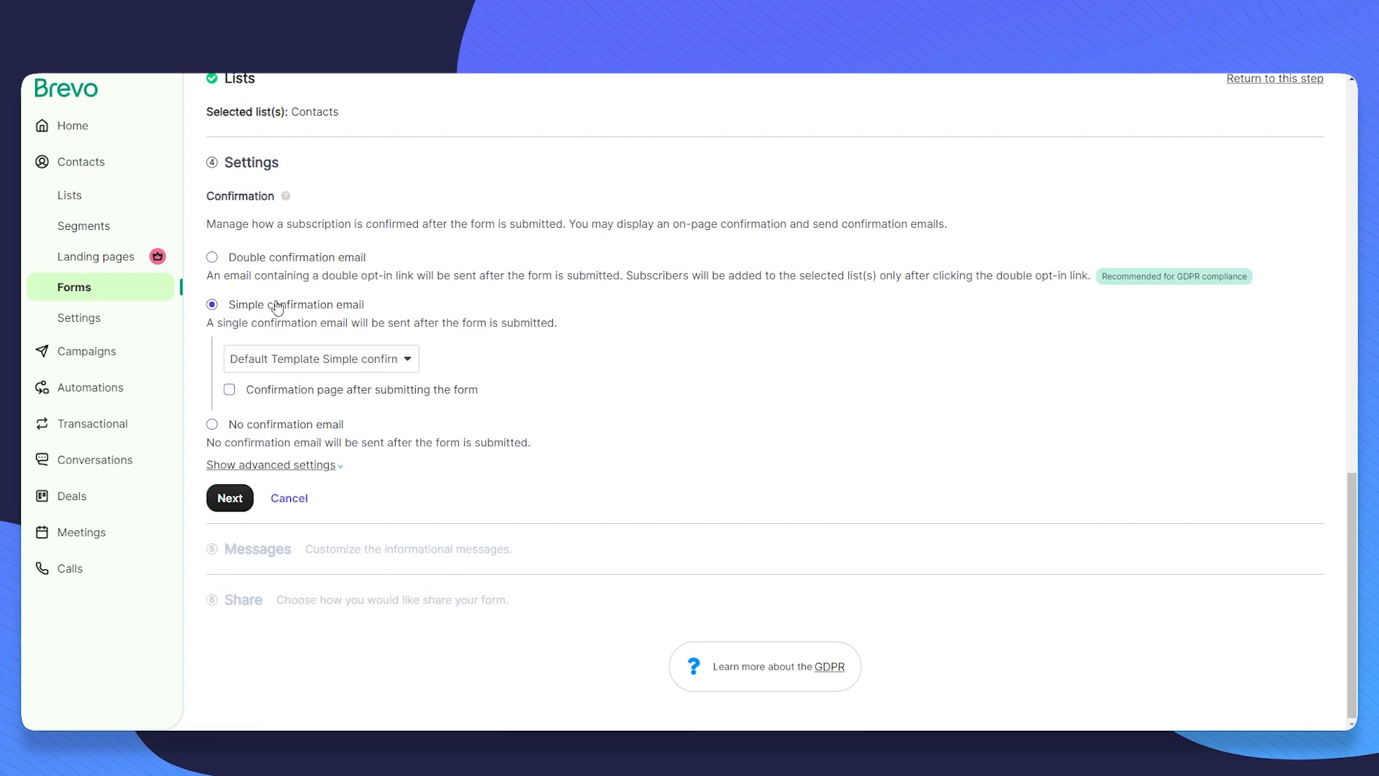
click(230, 497)
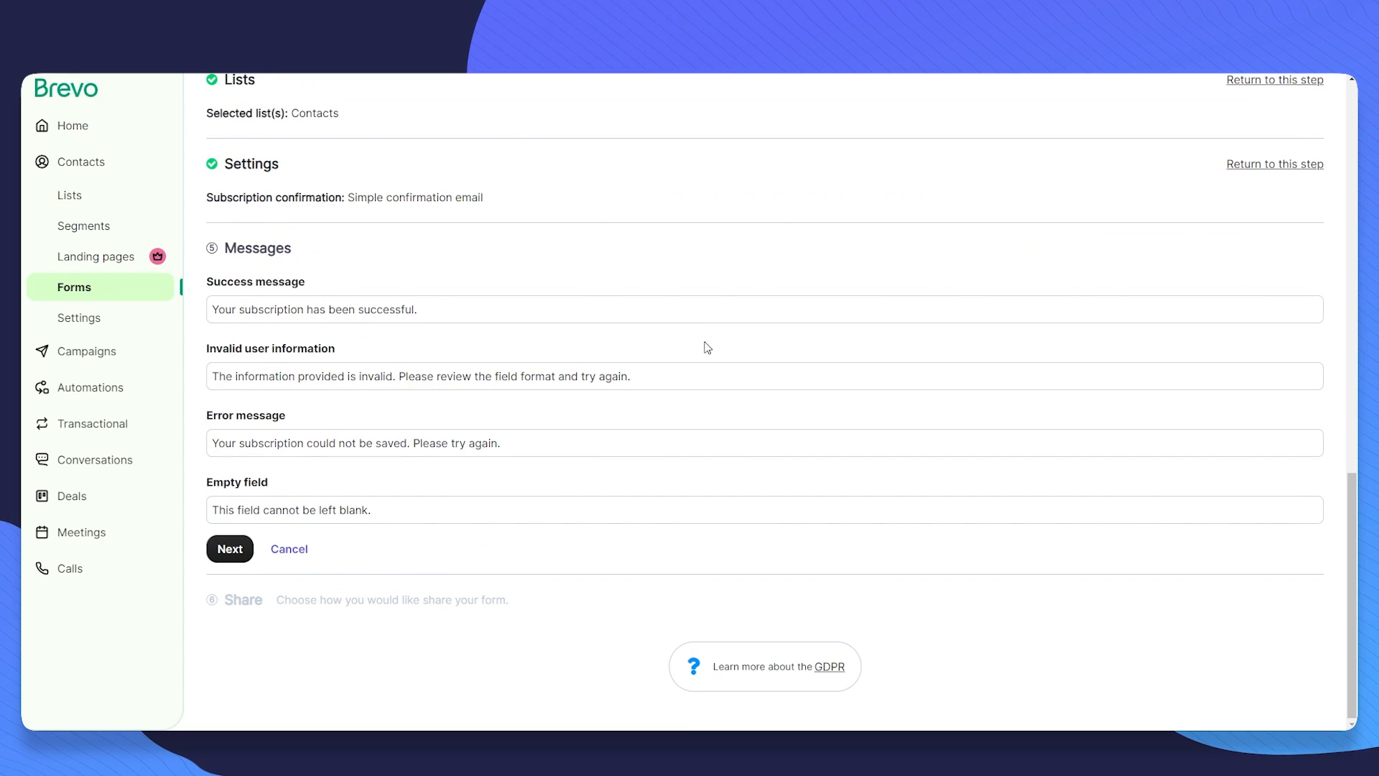
Replace the success message with 'Thank you for joining our Team!'
scroll(502, 355, up, 1)
drag(215, 317, 332, 321)
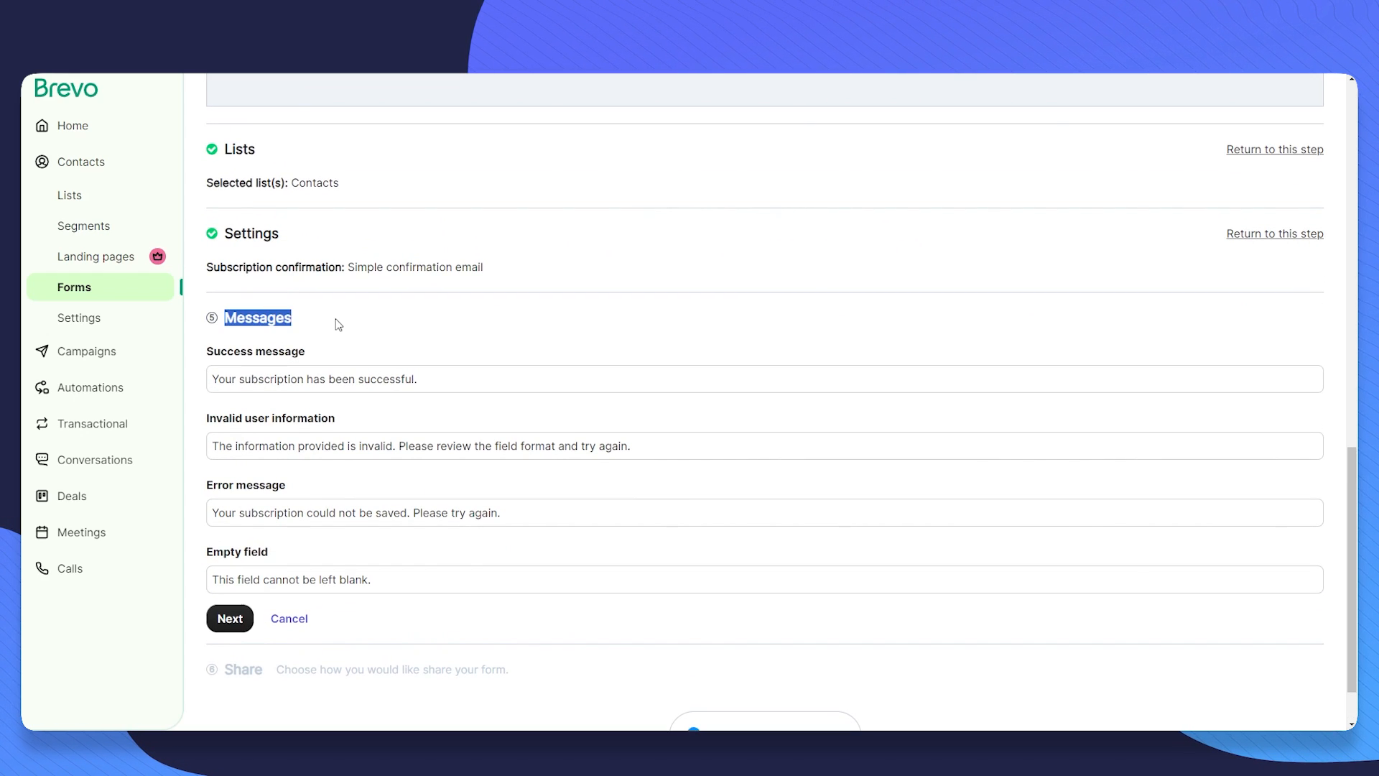
click(486, 372)
drag(485, 371, 342, 347)
click(435, 358)
click(345, 344)
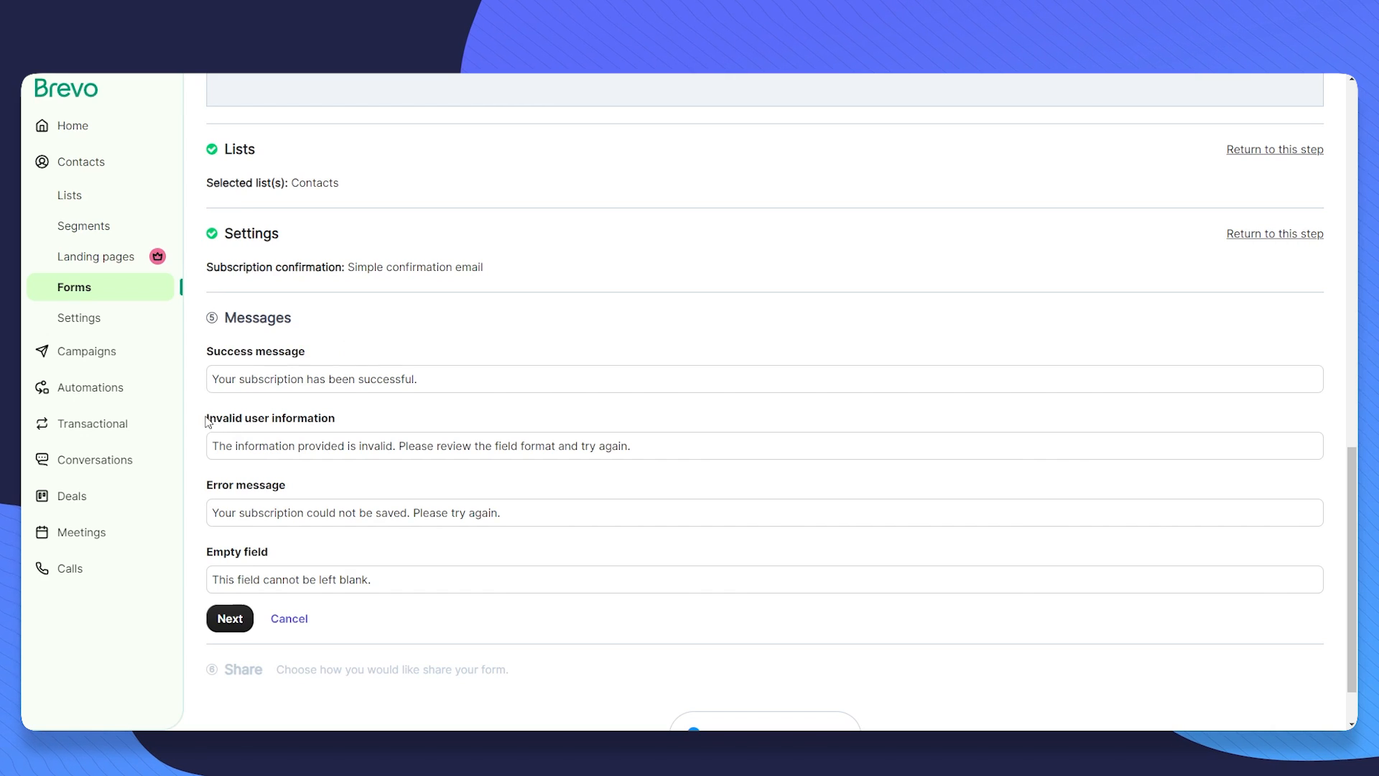
drag(206, 417, 436, 419)
click(460, 421)
drag(212, 381, 471, 381)
click(480, 379)
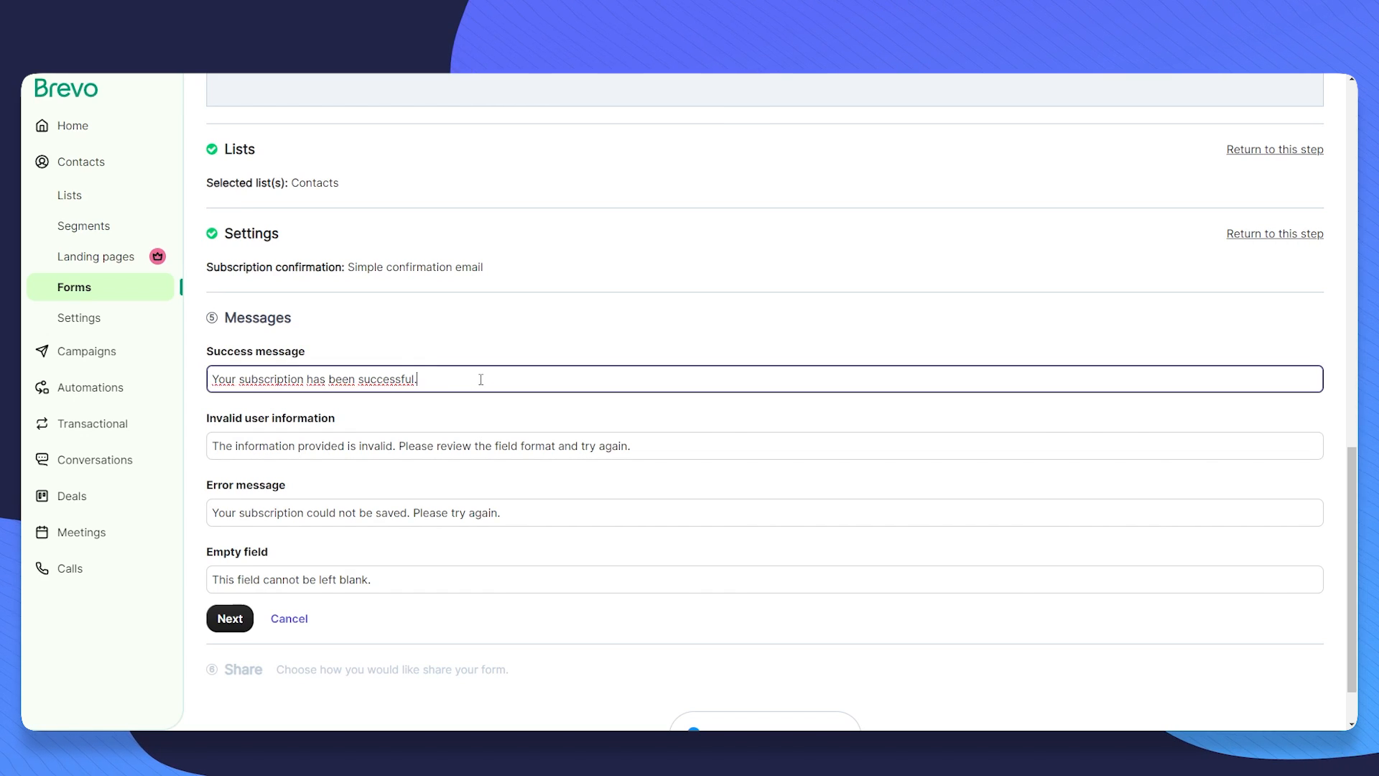
key(ctrl+a)
text(Th)
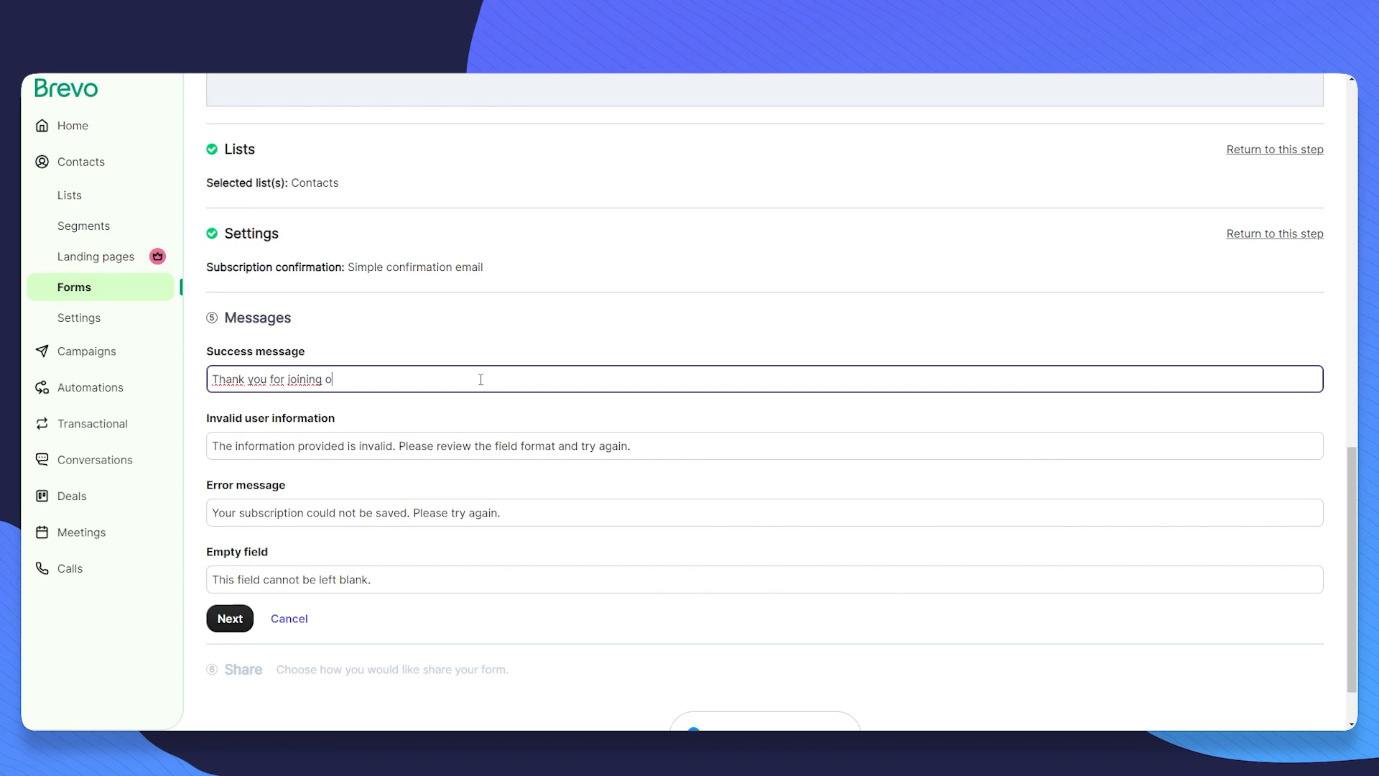
text(°)
key(shift+Tab)
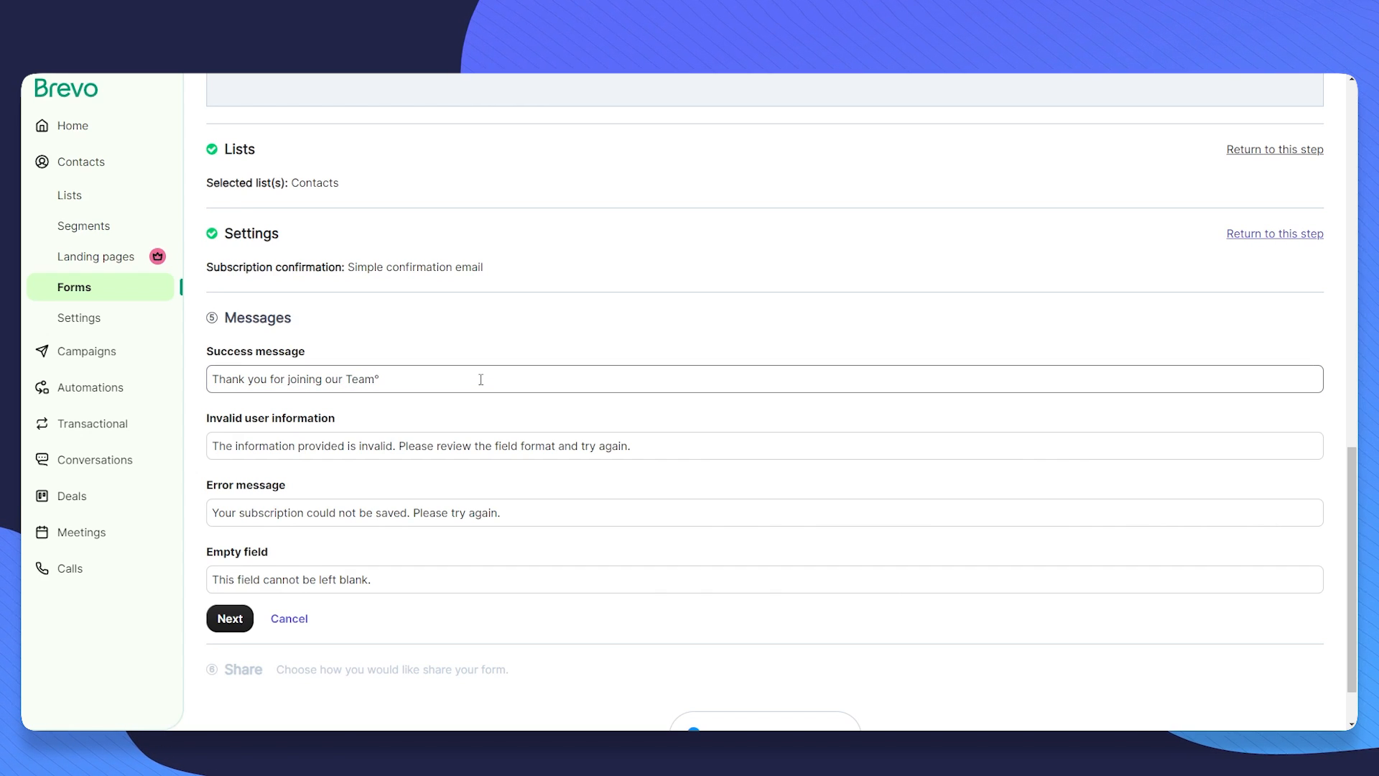
click(480, 380)
text(!)
Look over the other form messages and continue to the Share step
drag(202, 418, 428, 416)
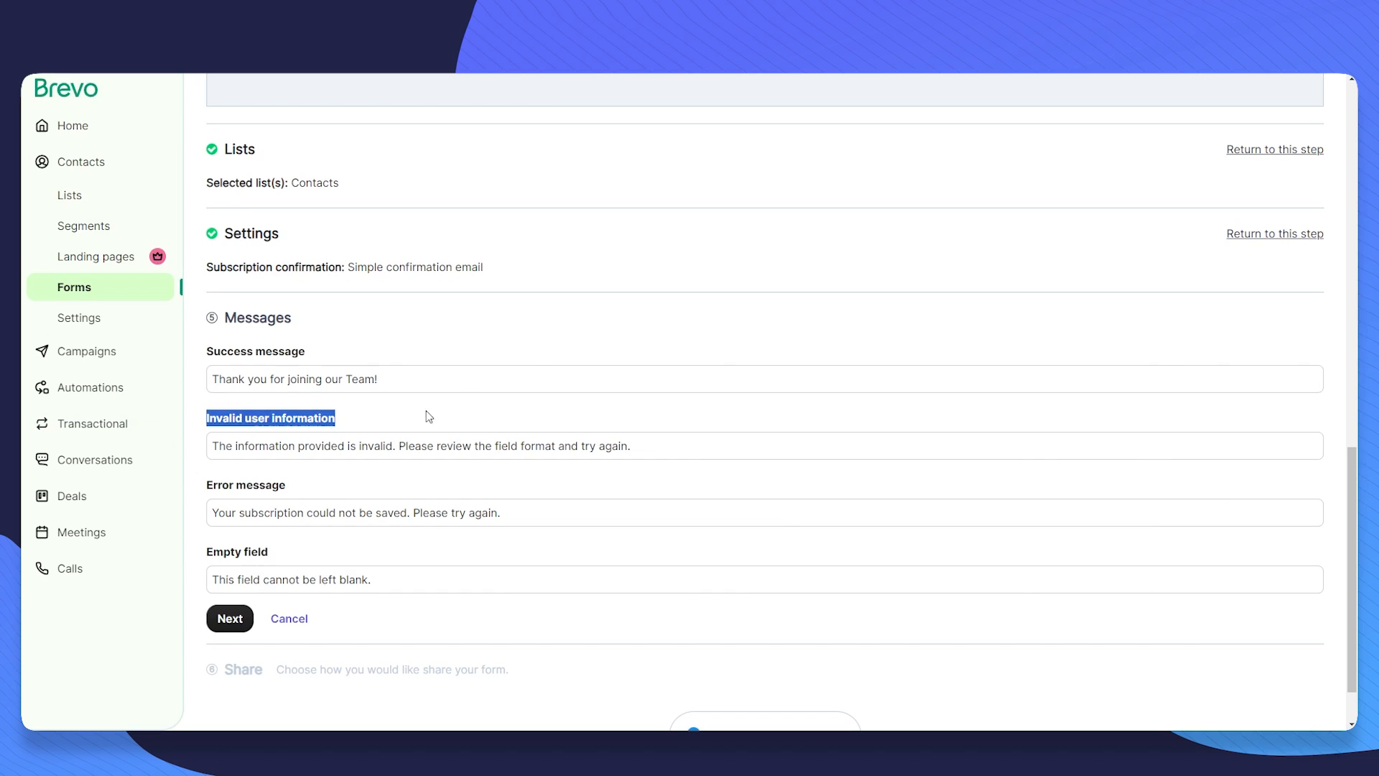
drag(747, 438, 207, 441)
click(520, 415)
scroll(520, 415, down, 2)
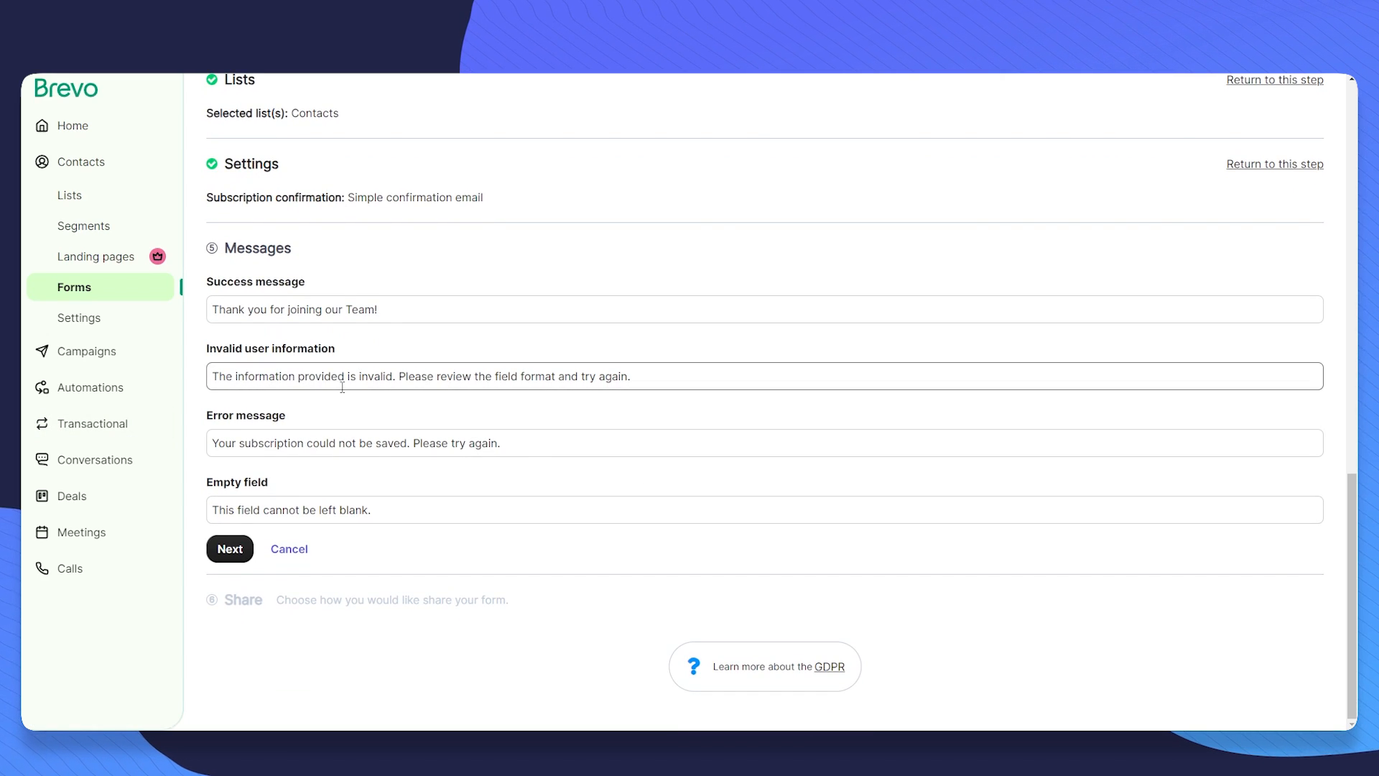
drag(264, 481, 268, 492)
click(323, 487)
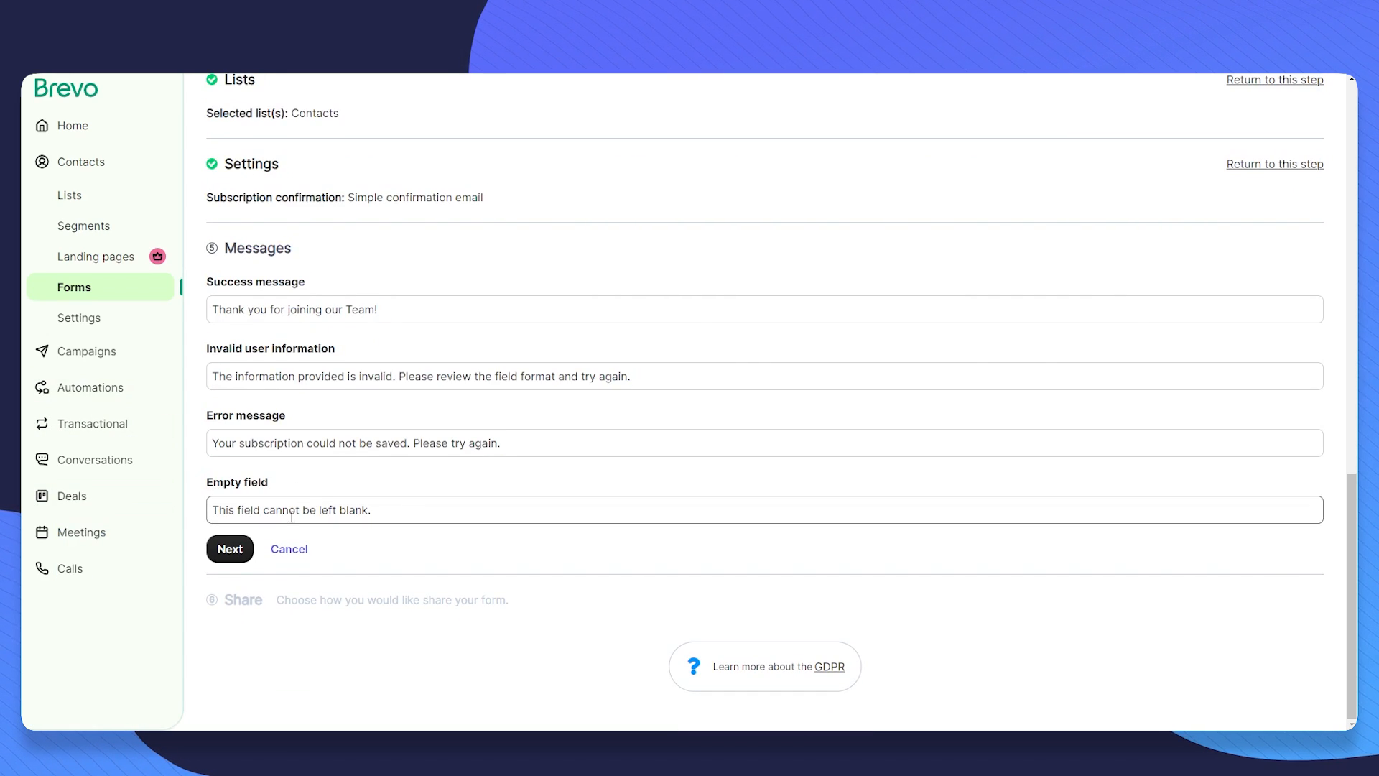
click(246, 555)
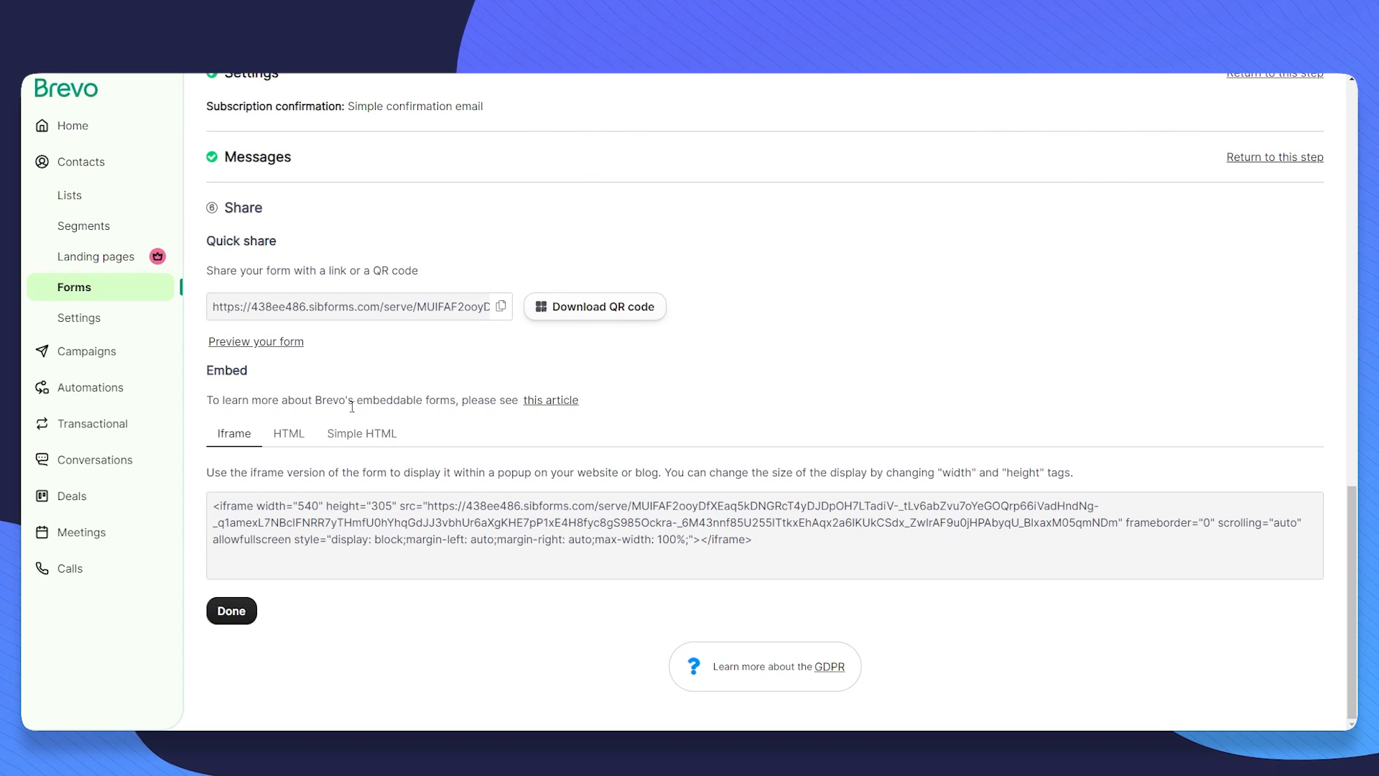
Copy the form's share link and preview the form in a new browser tab
click(506, 314)
key(ctrl+t)
key(ctrl+v)
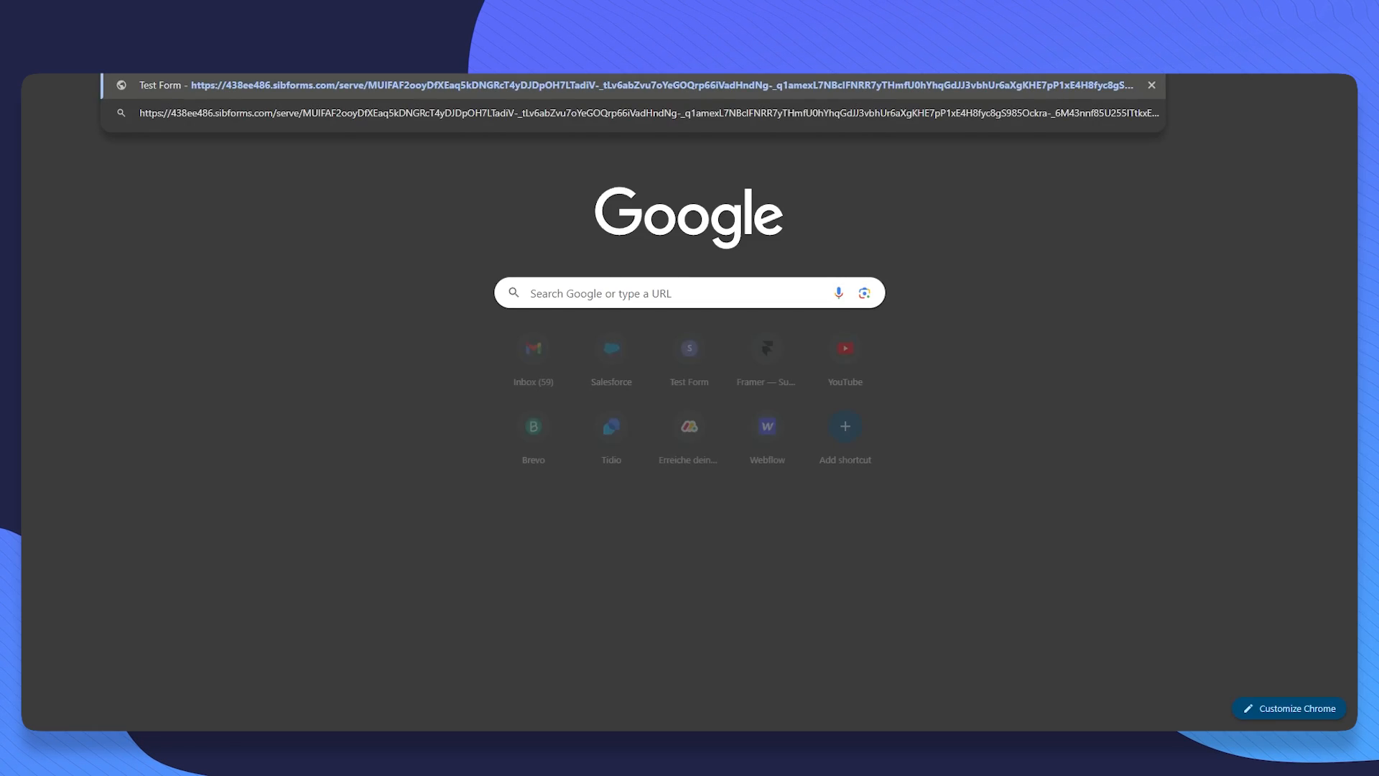
key(Return)
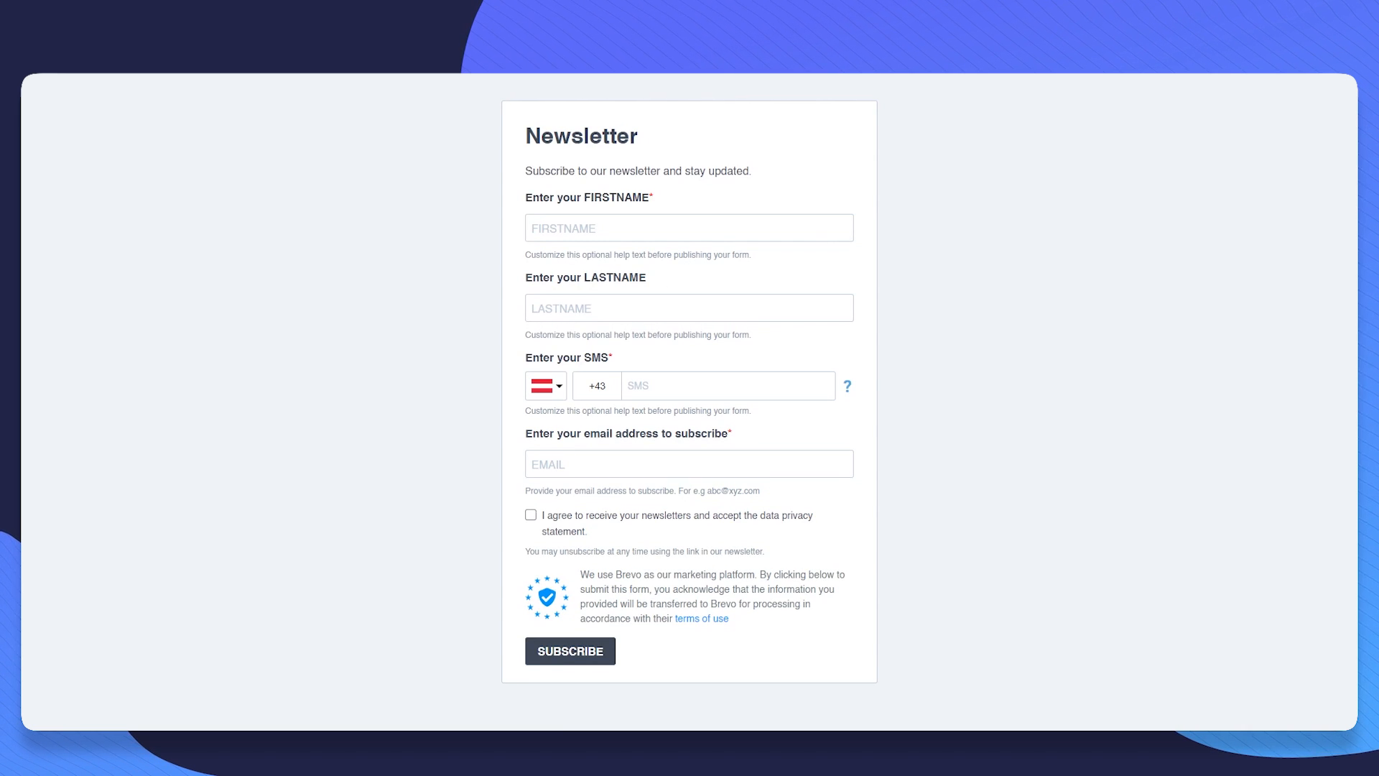
key(ctrl+w)
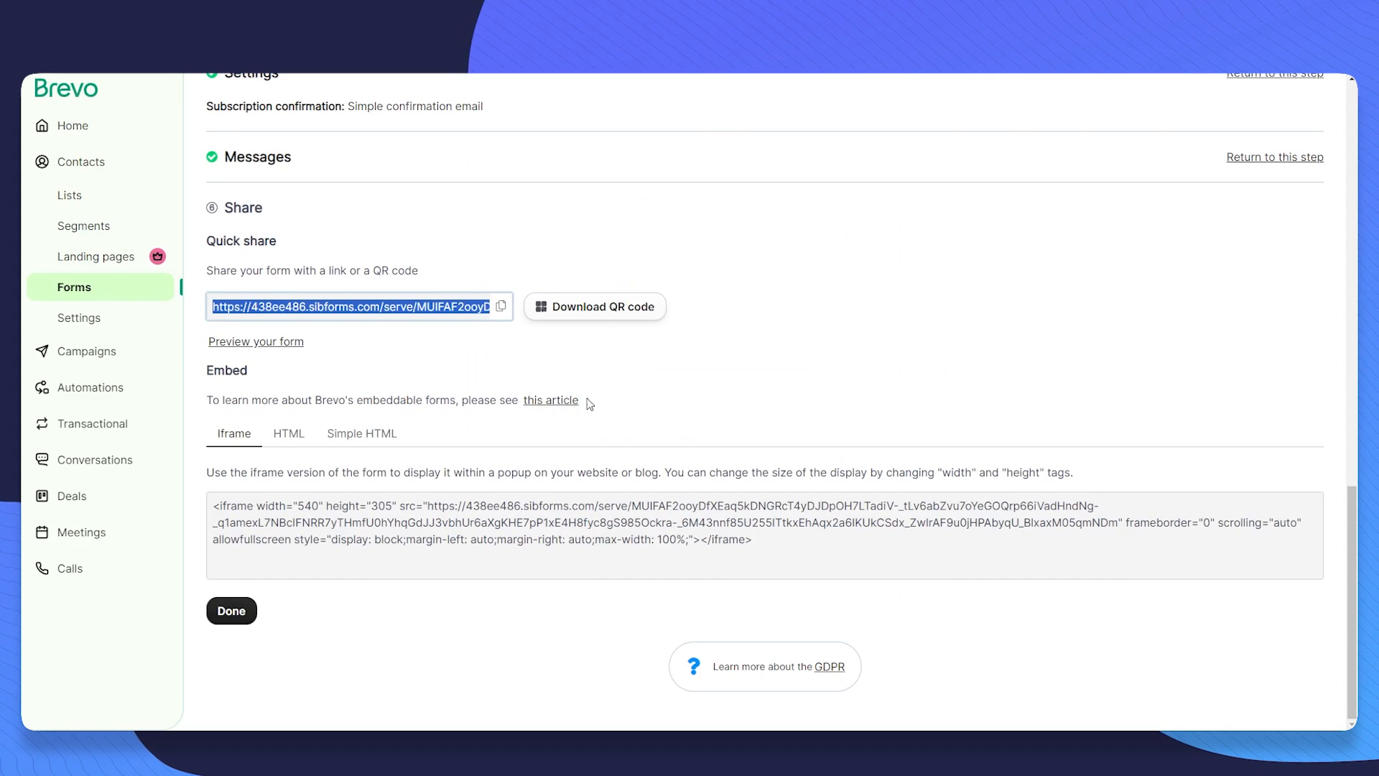
Browse the HTML, Simple HTML and Iframe embed codes, then finish the form with Done
drag(543, 378, 537, 381)
click(376, 378)
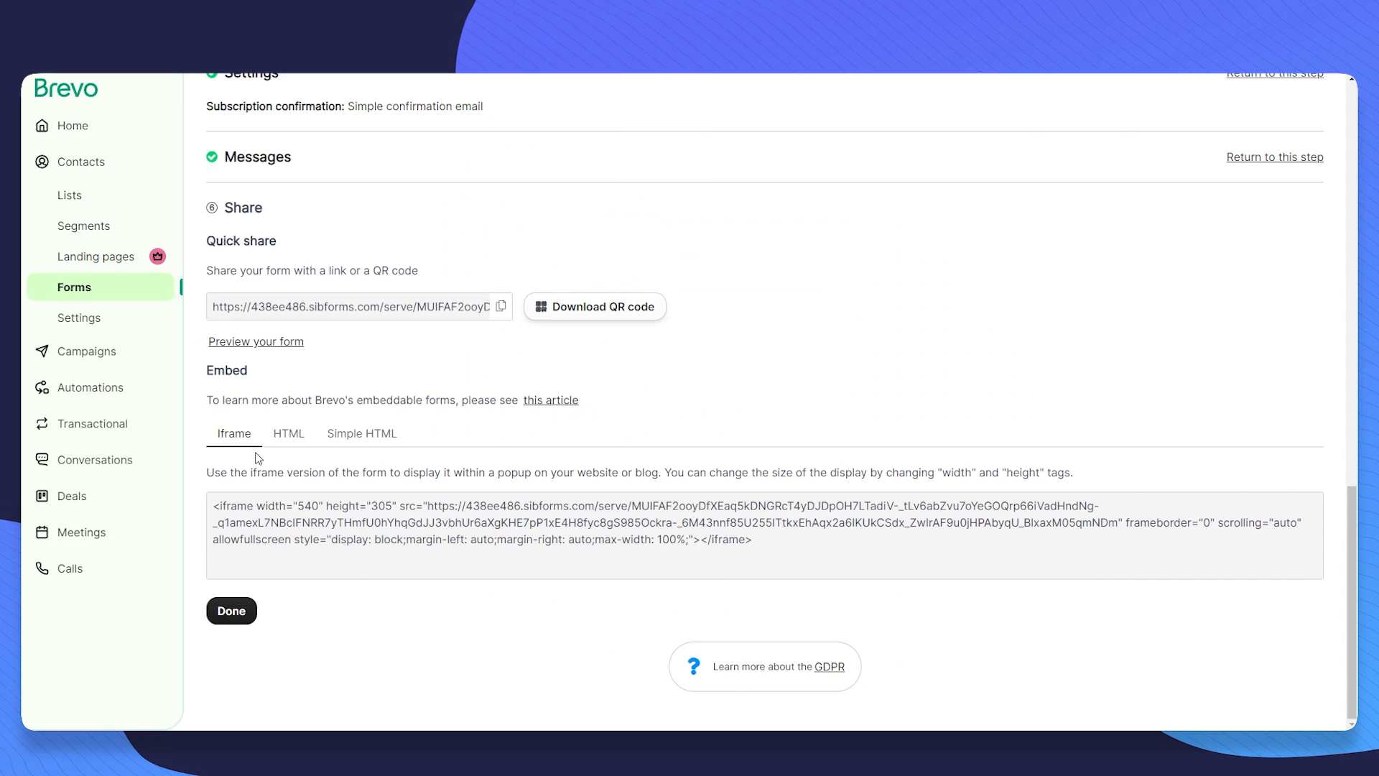
click(291, 435)
click(362, 435)
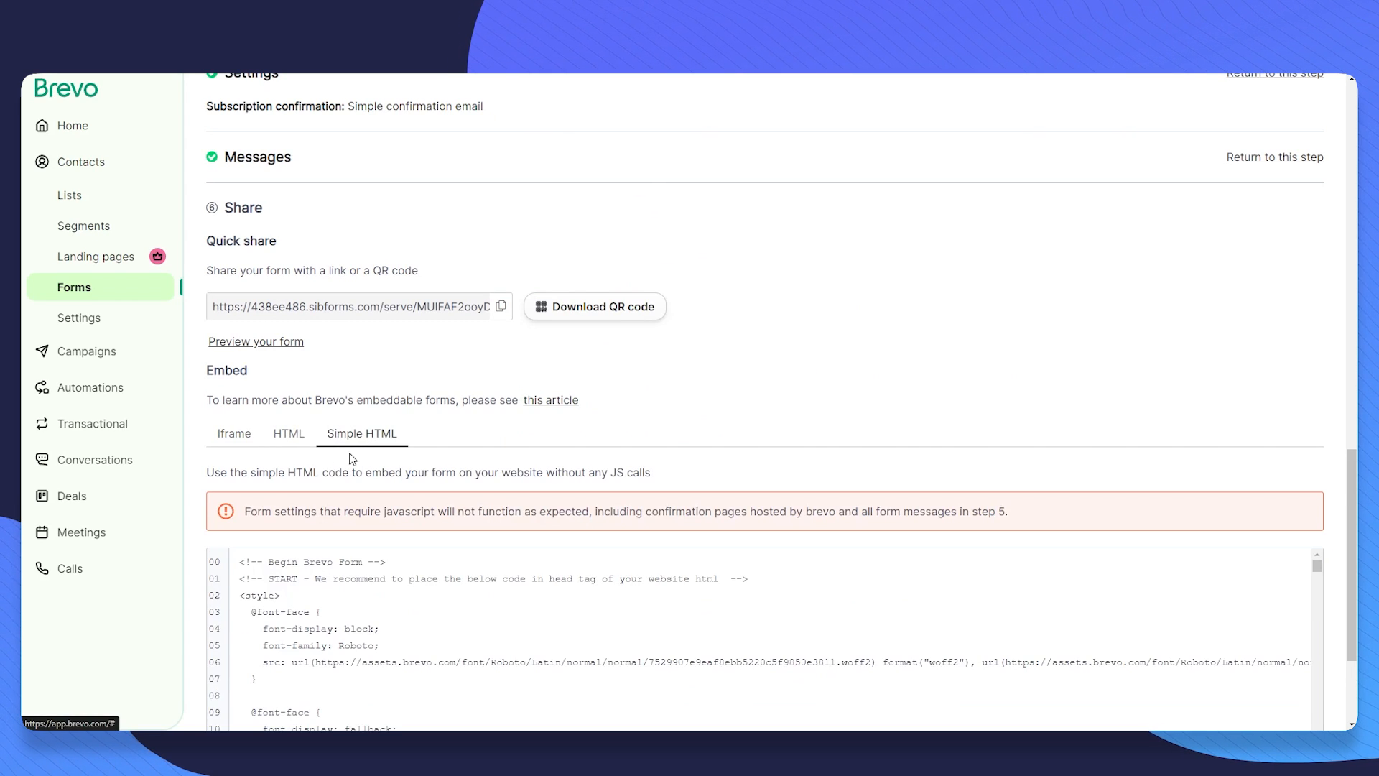
click(288, 433)
scroll(847, 380, down, 1)
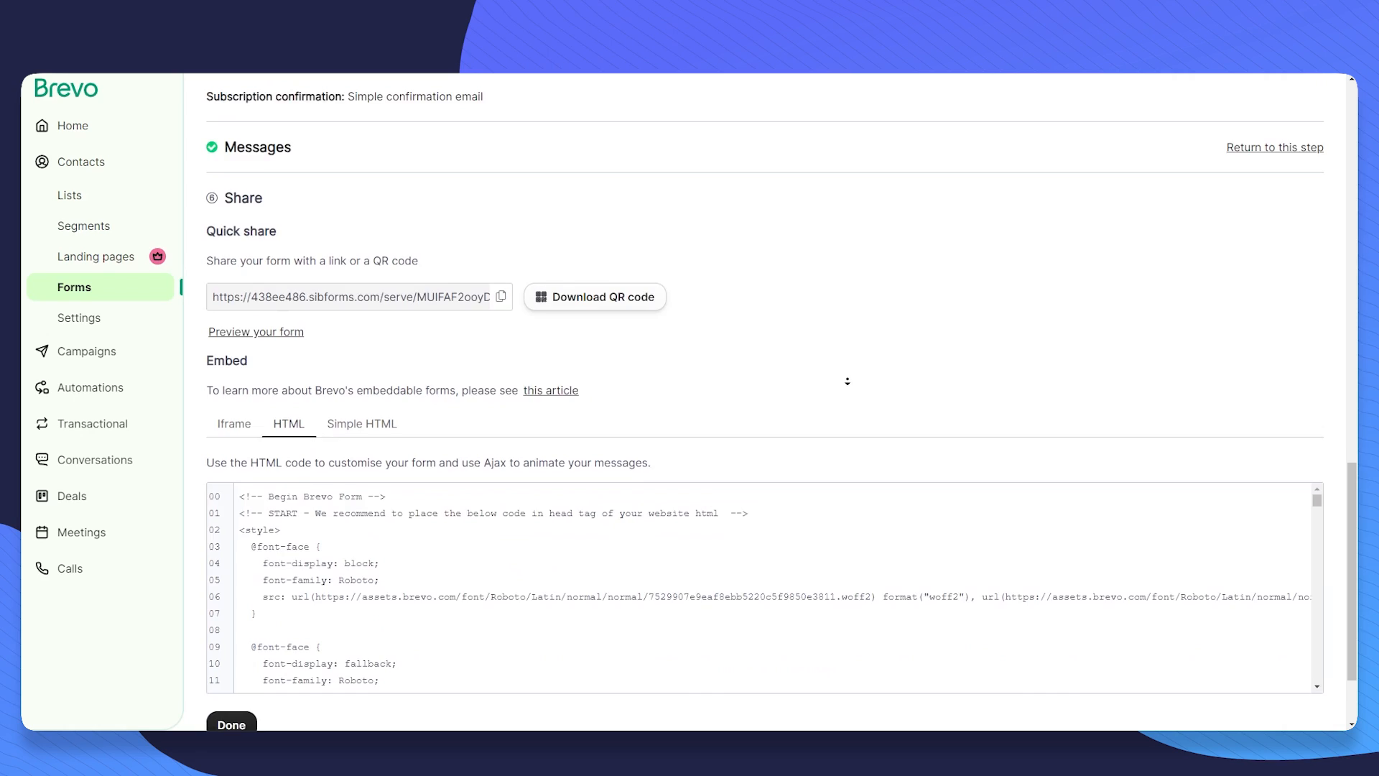
scroll(847, 381, down, 2)
click(237, 320)
scroll(603, 370, up, 2)
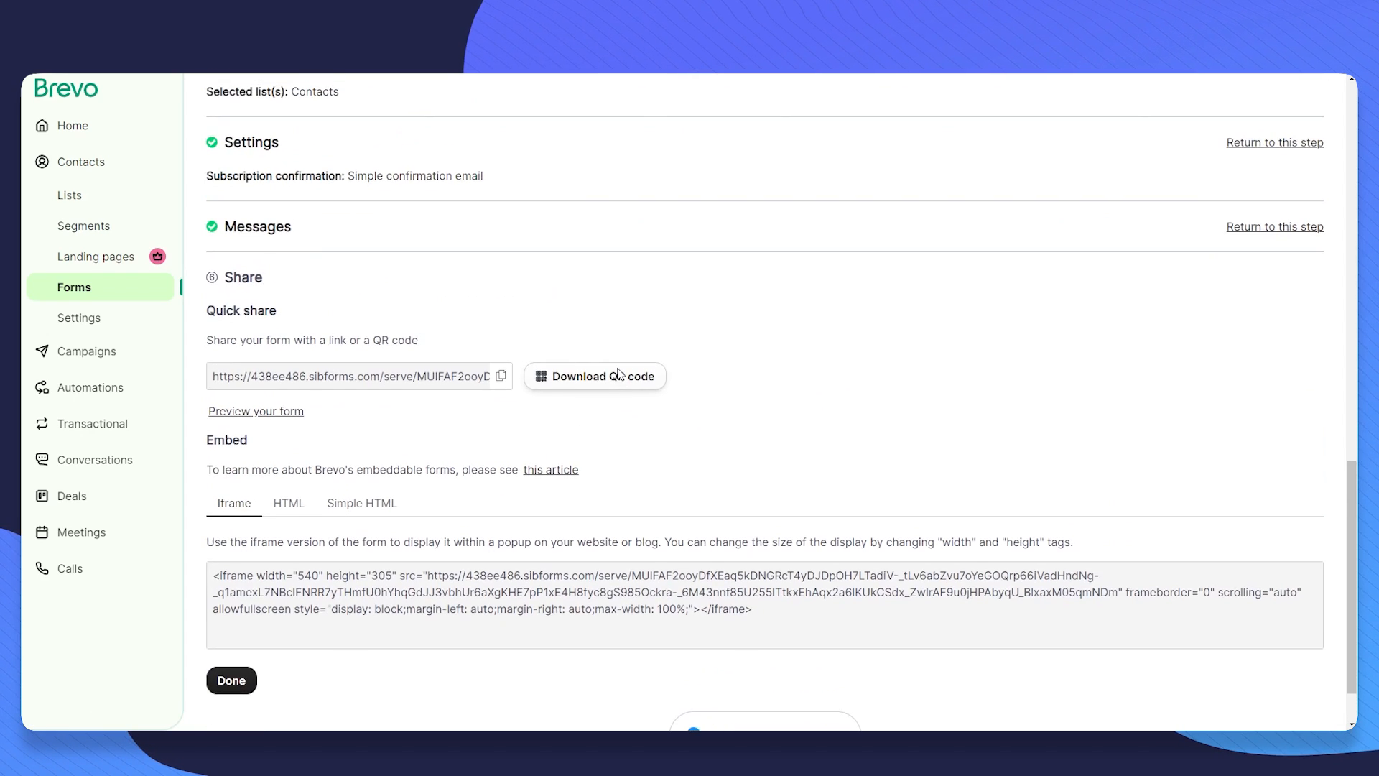
scroll(617, 373, down, 1)
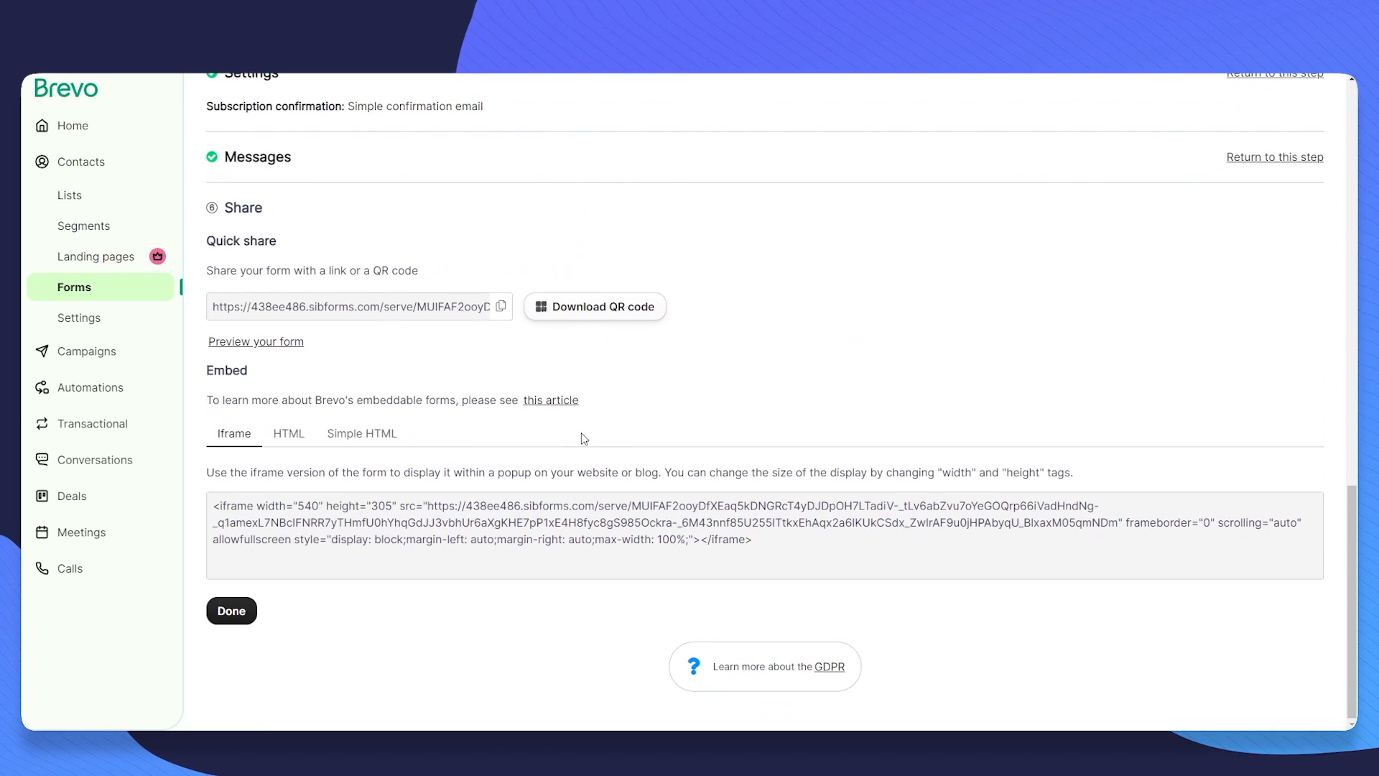
click(219, 610)
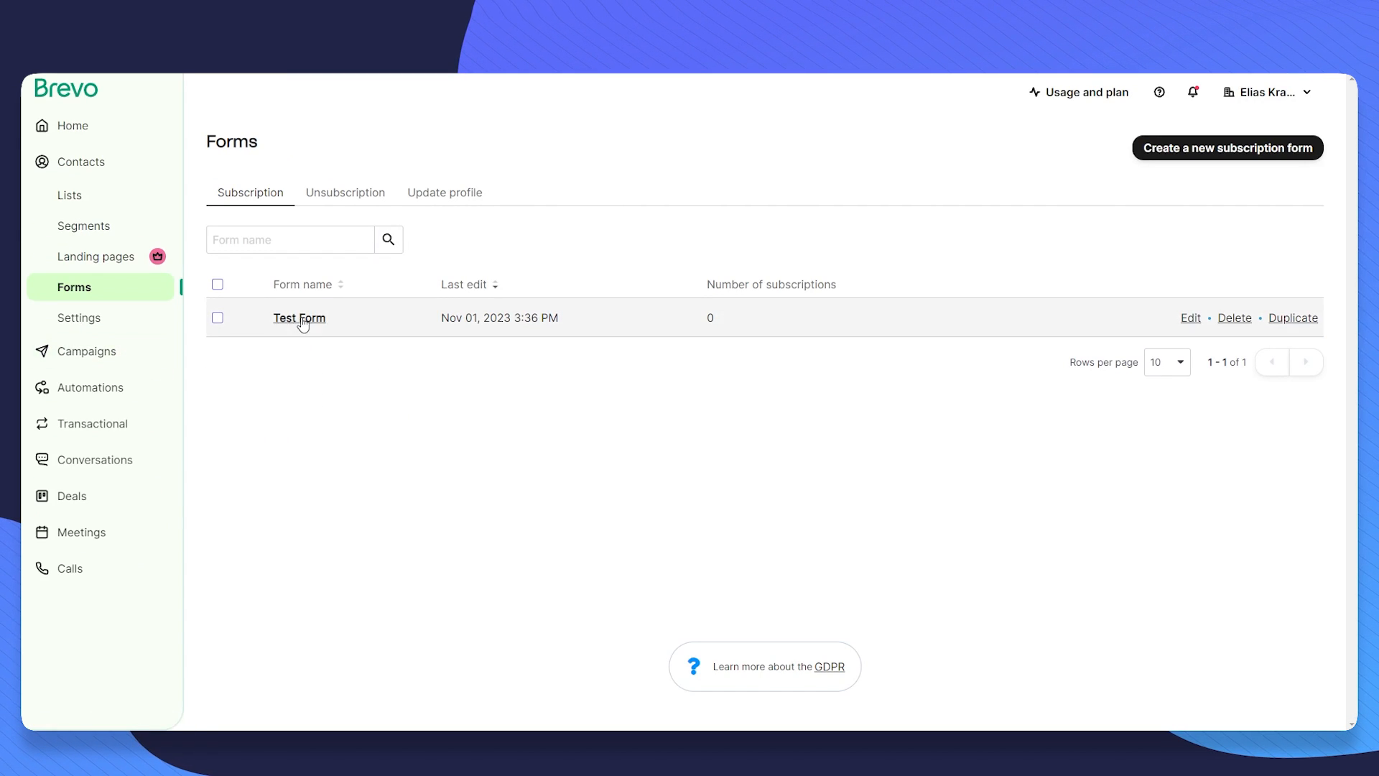
Create a new unsubscription form named 'Unsubscriptiopn'
click(361, 191)
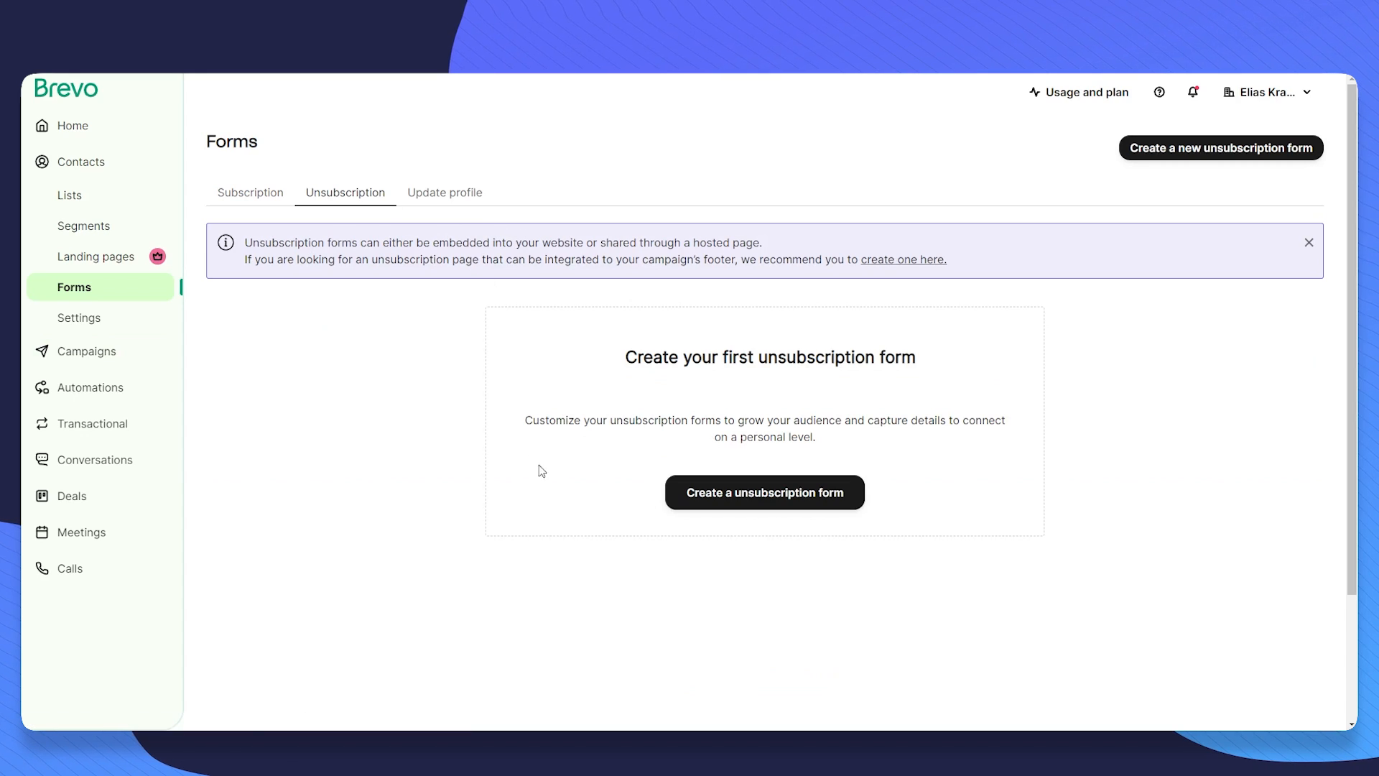
click(803, 483)
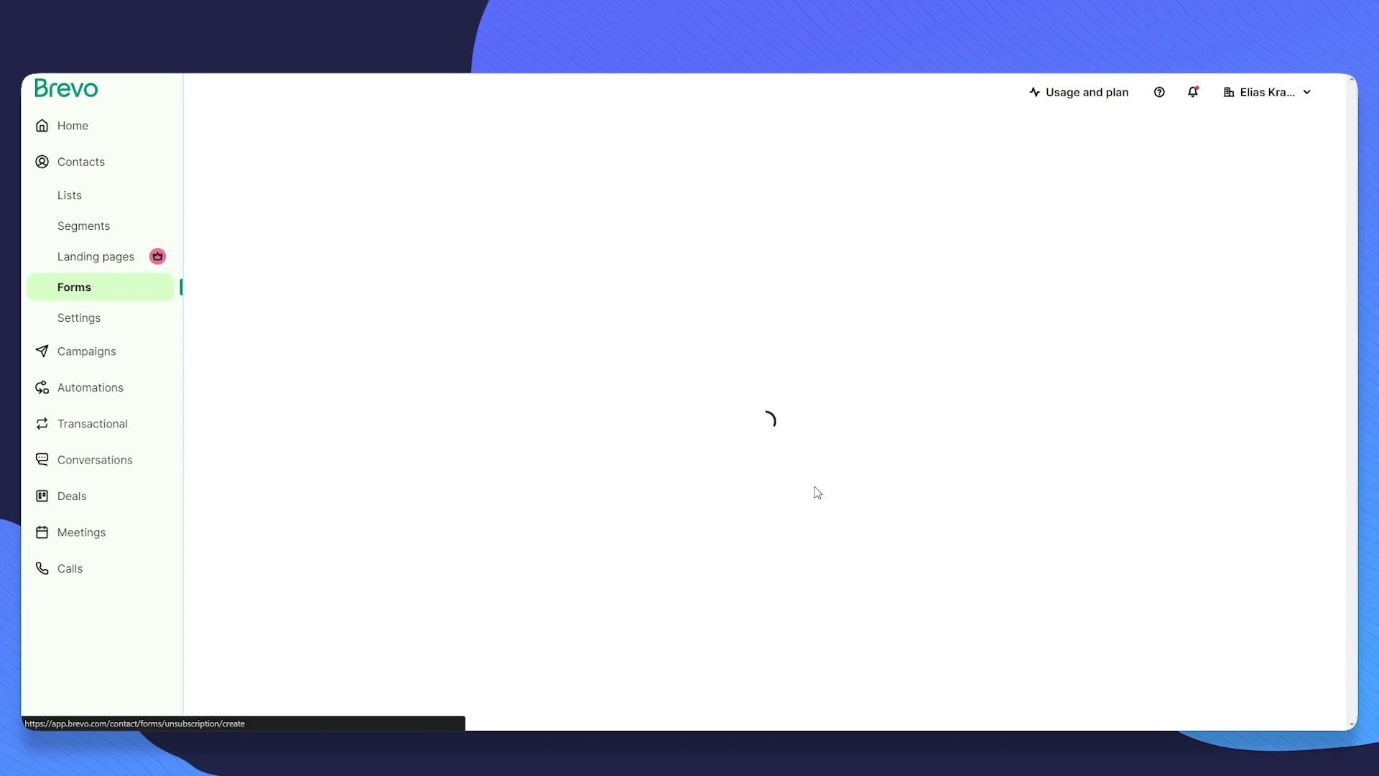
click(250, 259)
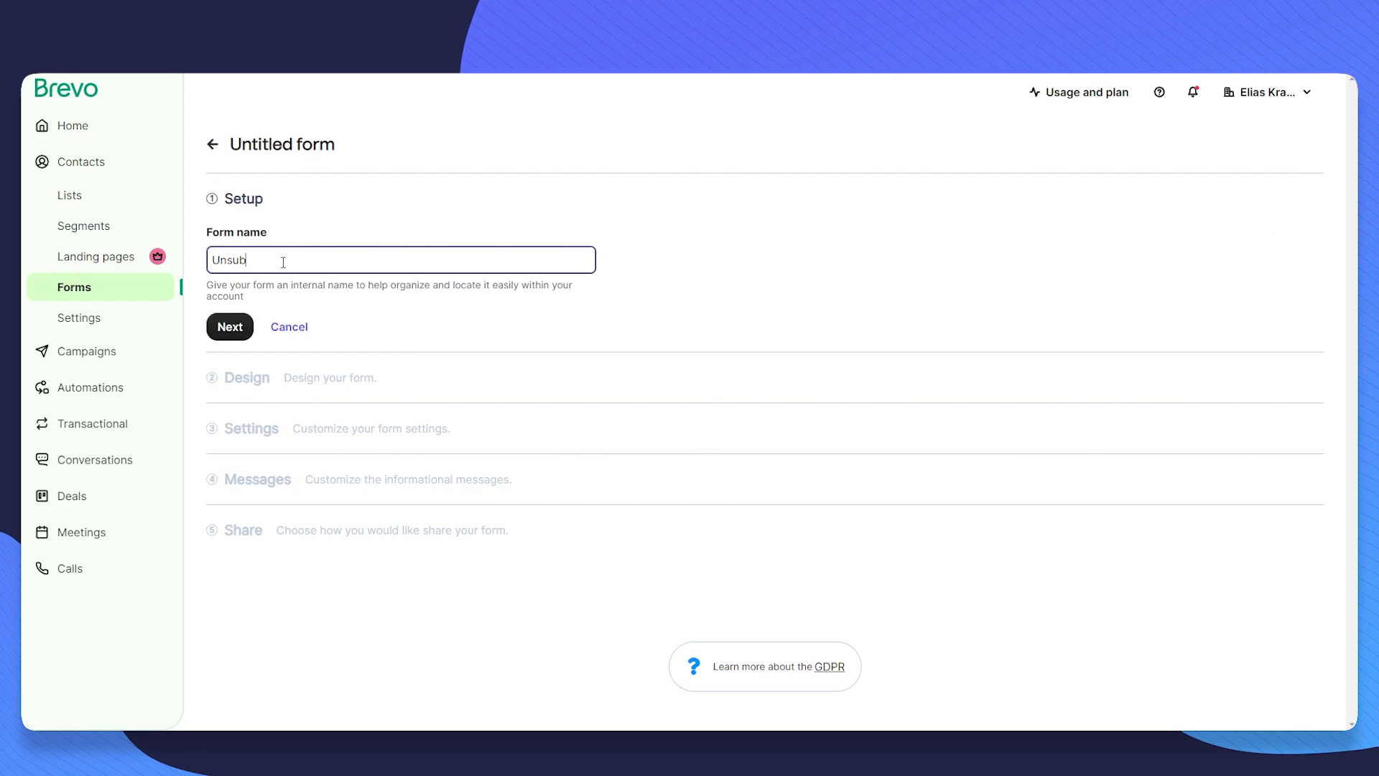
text(Unsubscriptiopn)
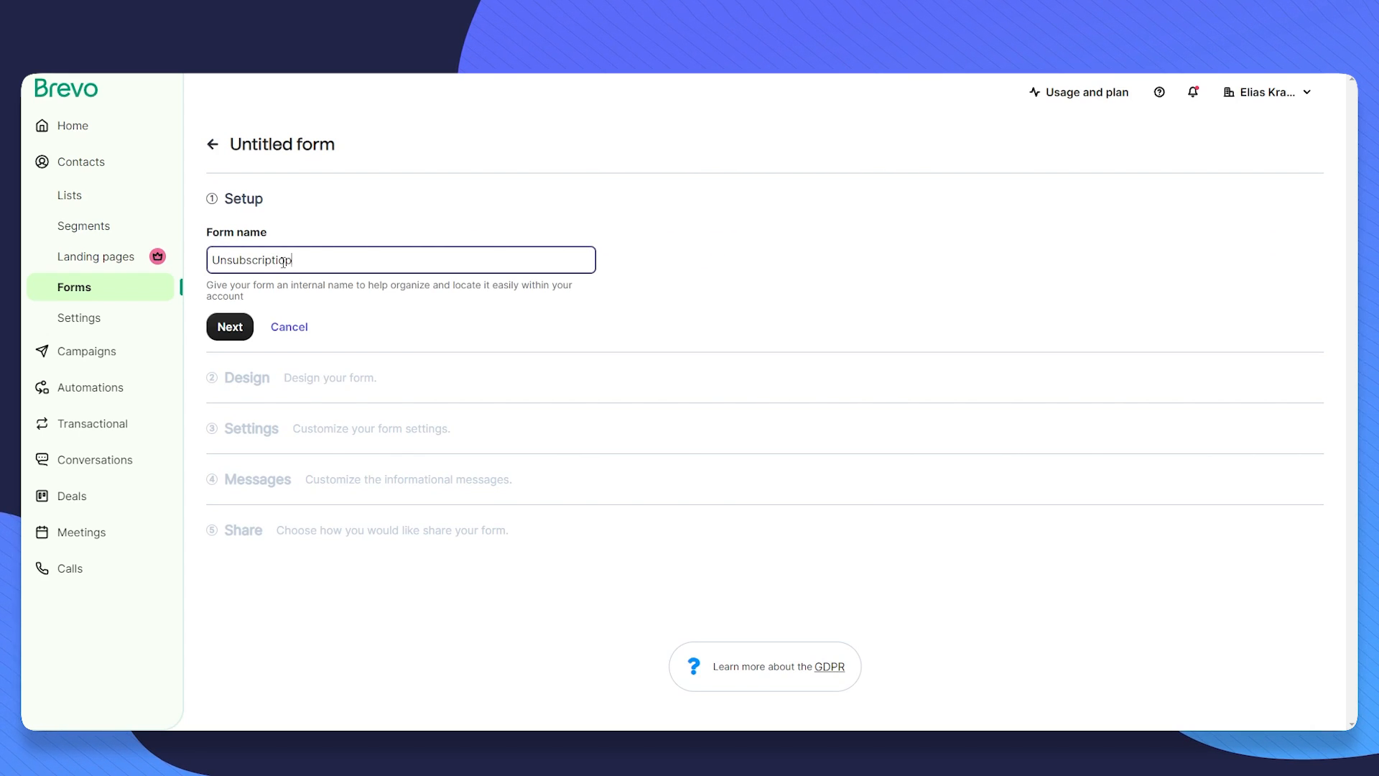
click(234, 325)
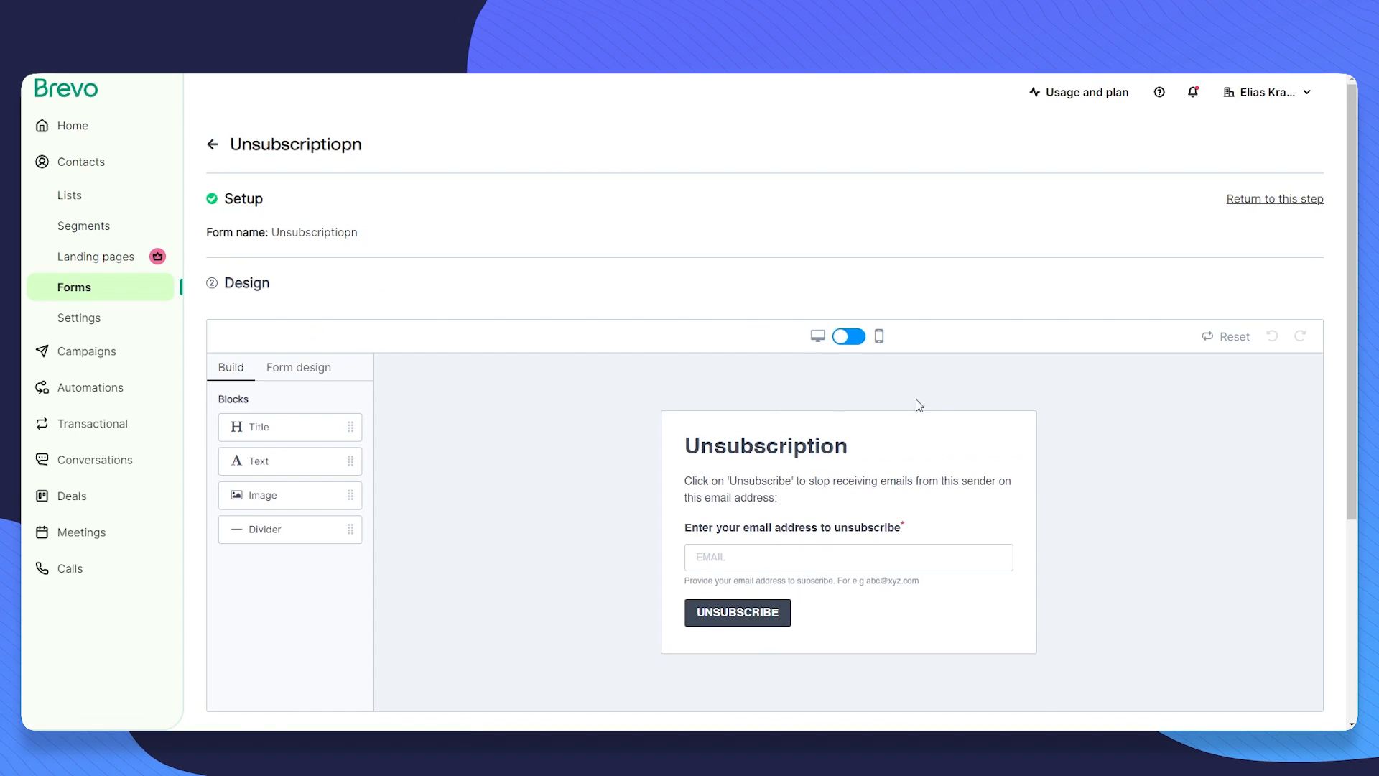
Inspect the form's description text block, then leave the editor for the forms list
scroll(919, 406, down, 3)
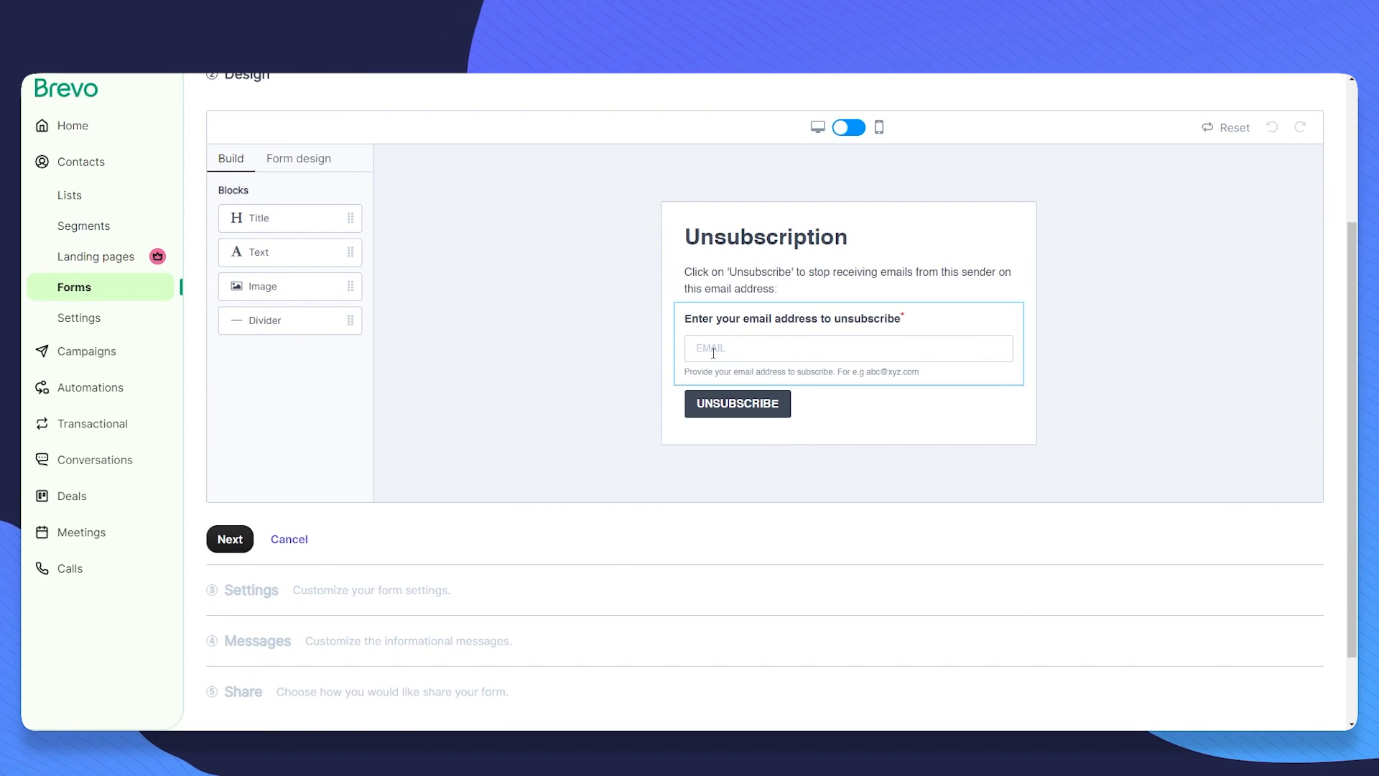
click(775, 288)
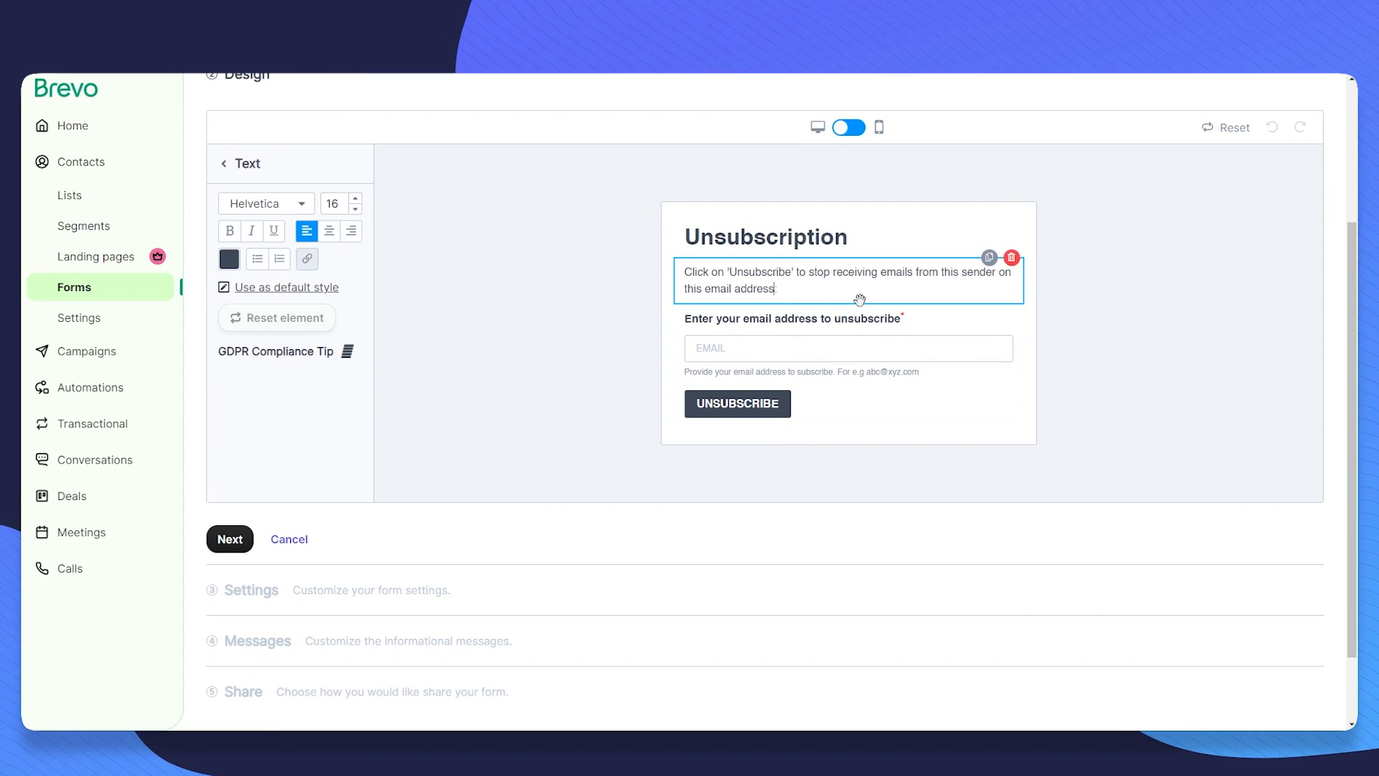
click(226, 165)
scroll(360, 257, up, 3)
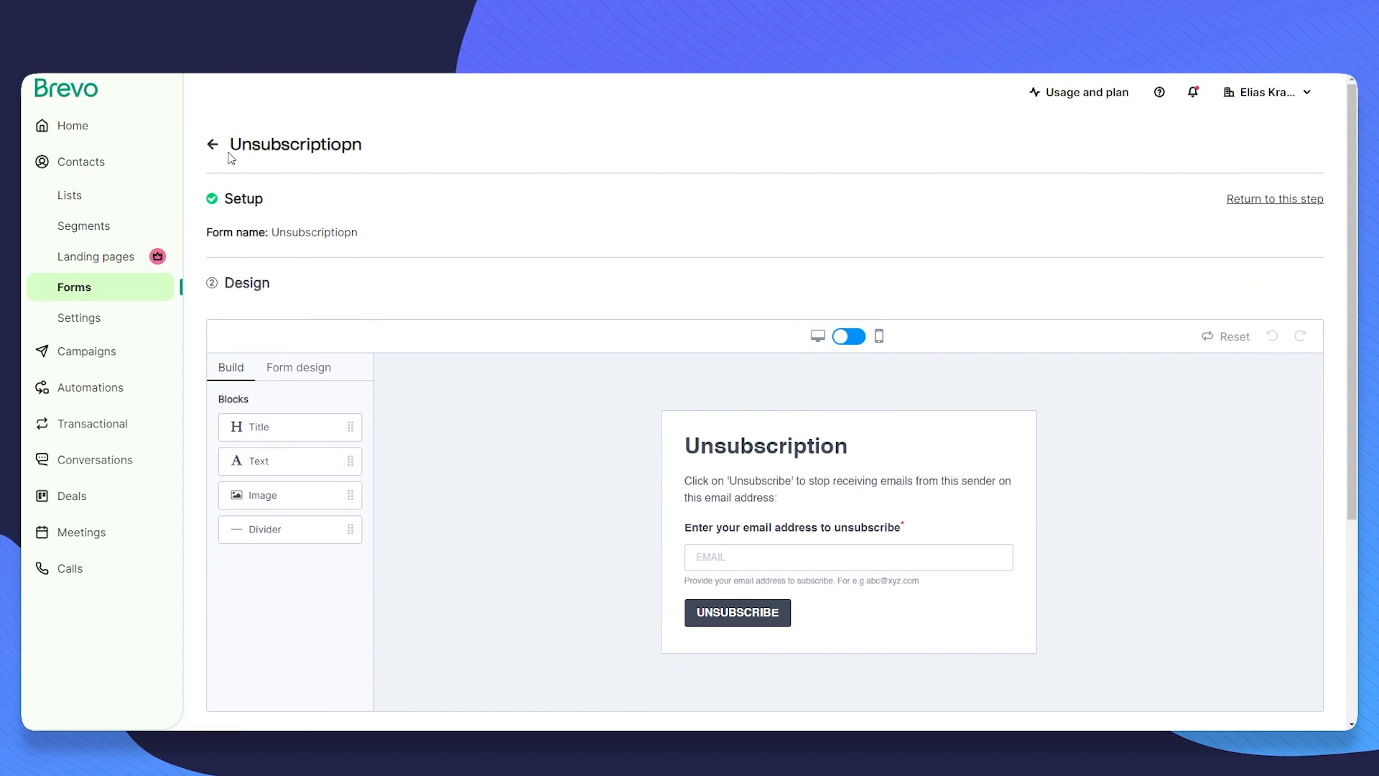
click(212, 144)
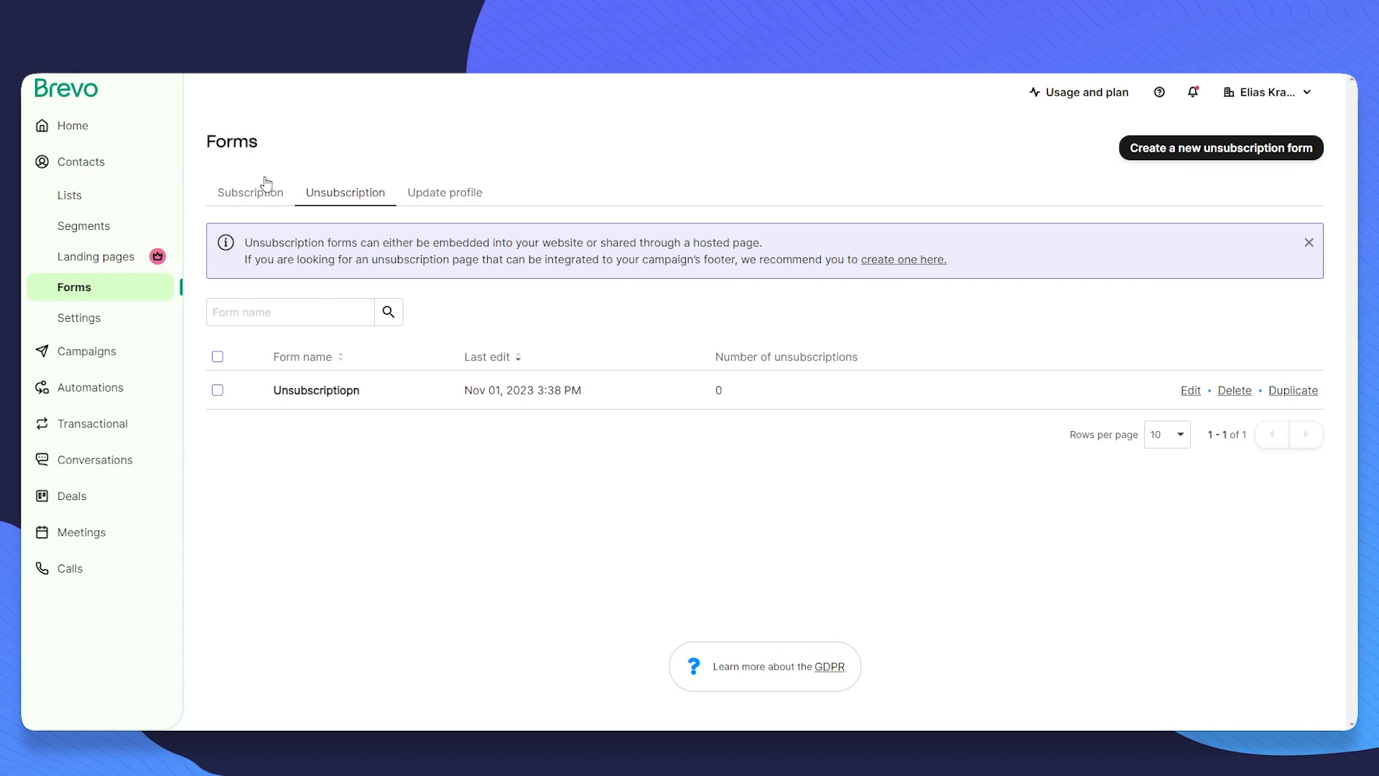
View the Contact attributes settings, then go to the Webhooks page
click(107, 317)
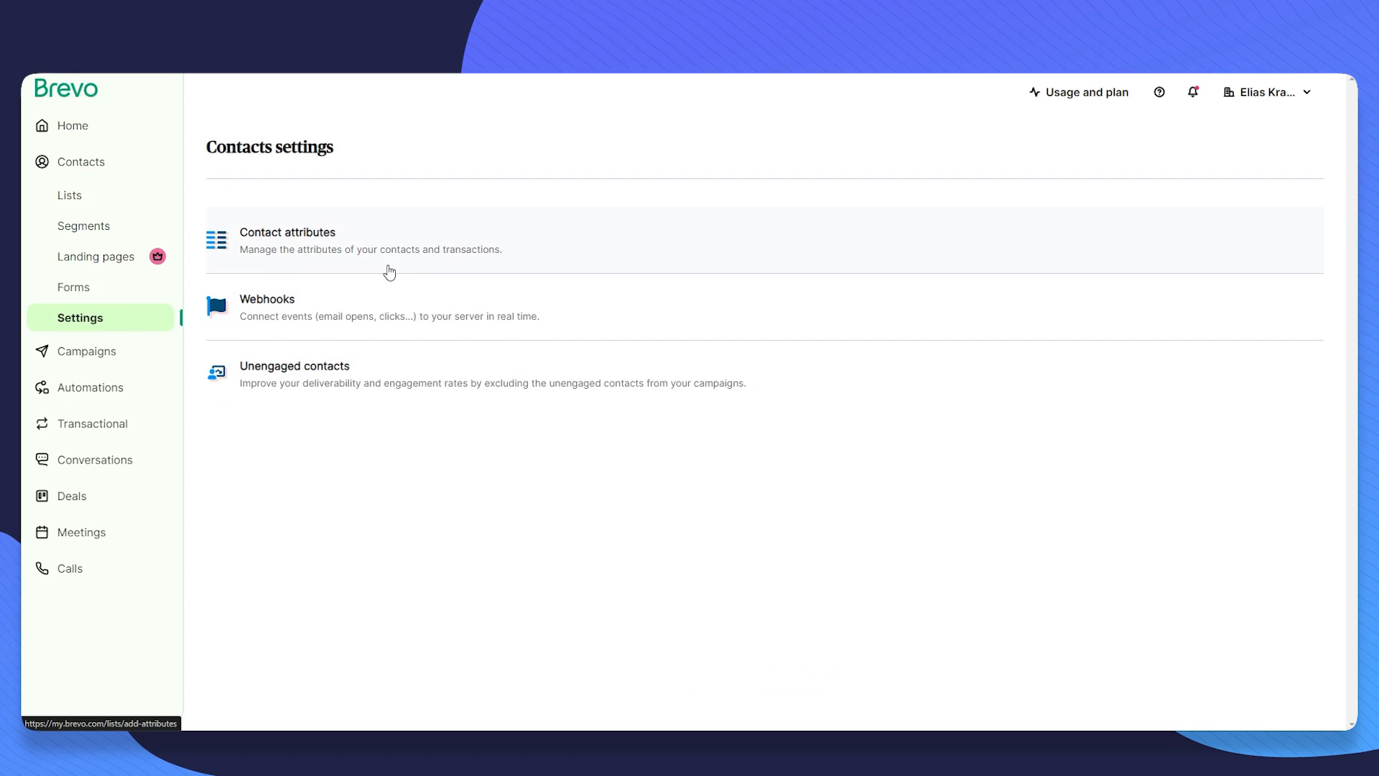
click(326, 267)
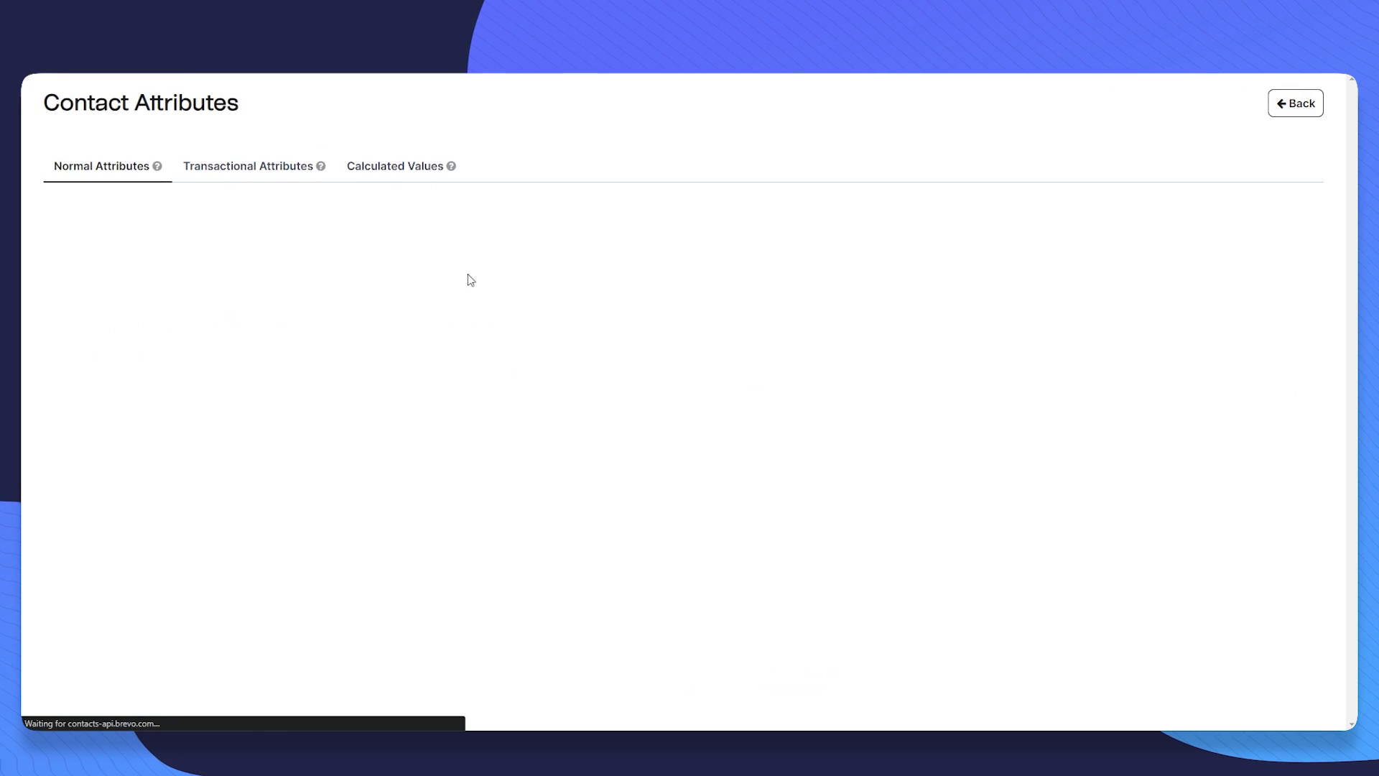
click(79, 317)
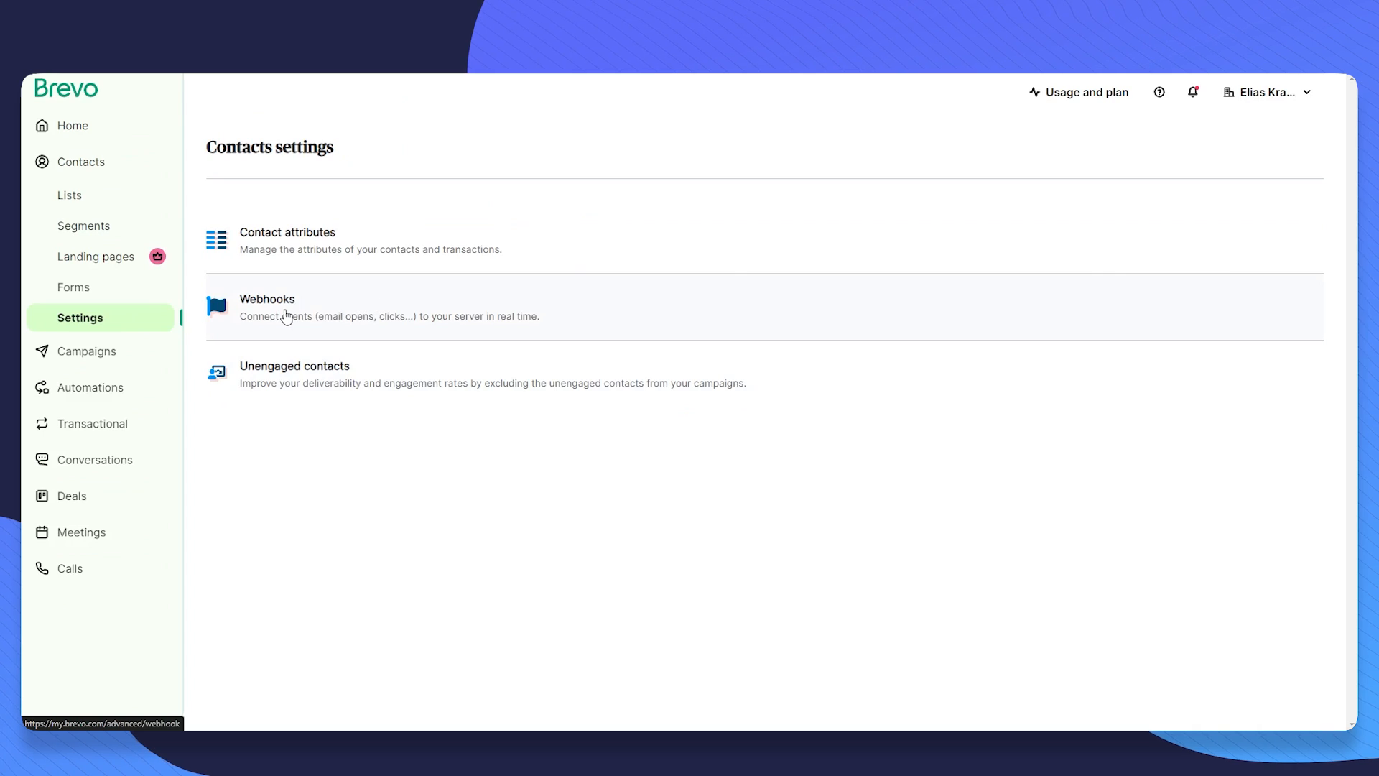
click(369, 315)
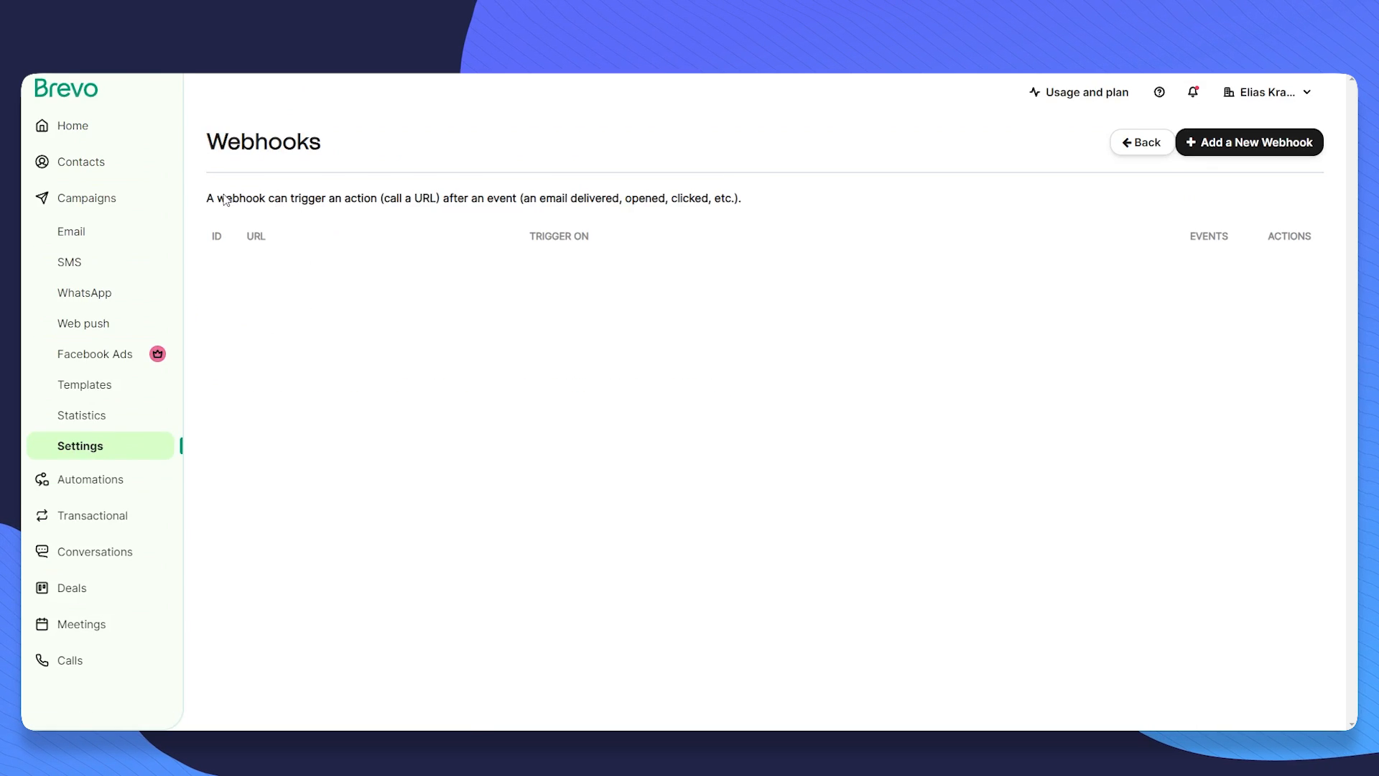
Start adding a webhook but cancel it, then go to the campaign settings overview
click(1264, 143)
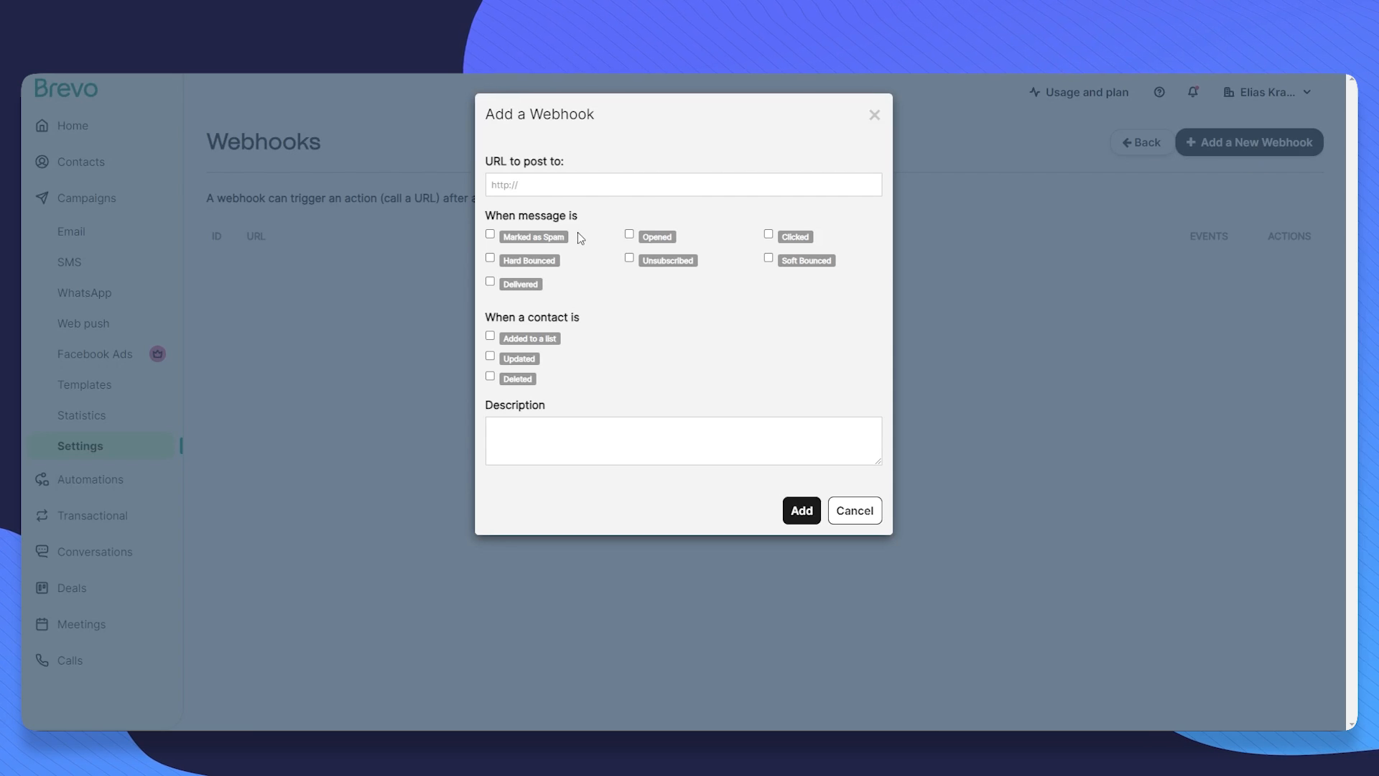
click(571, 183)
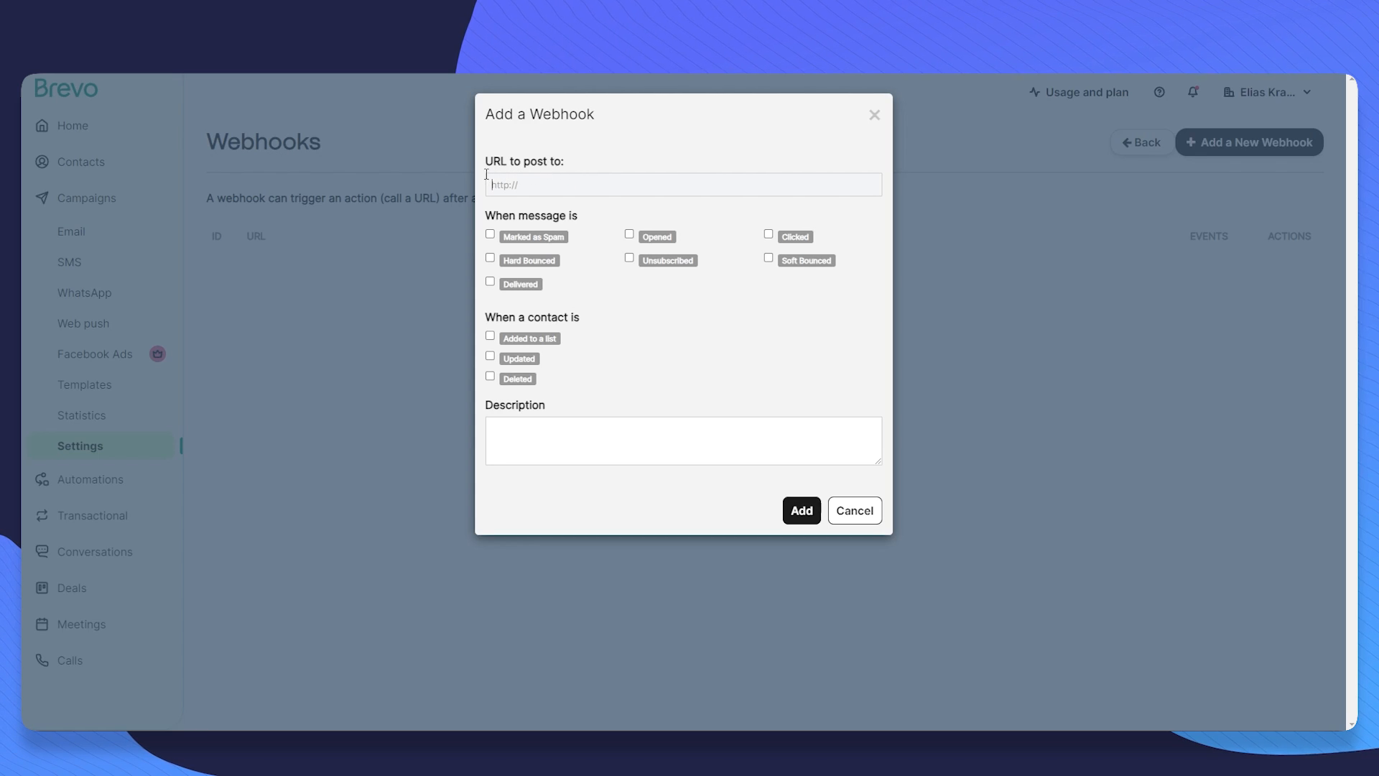
click(873, 117)
click(91, 453)
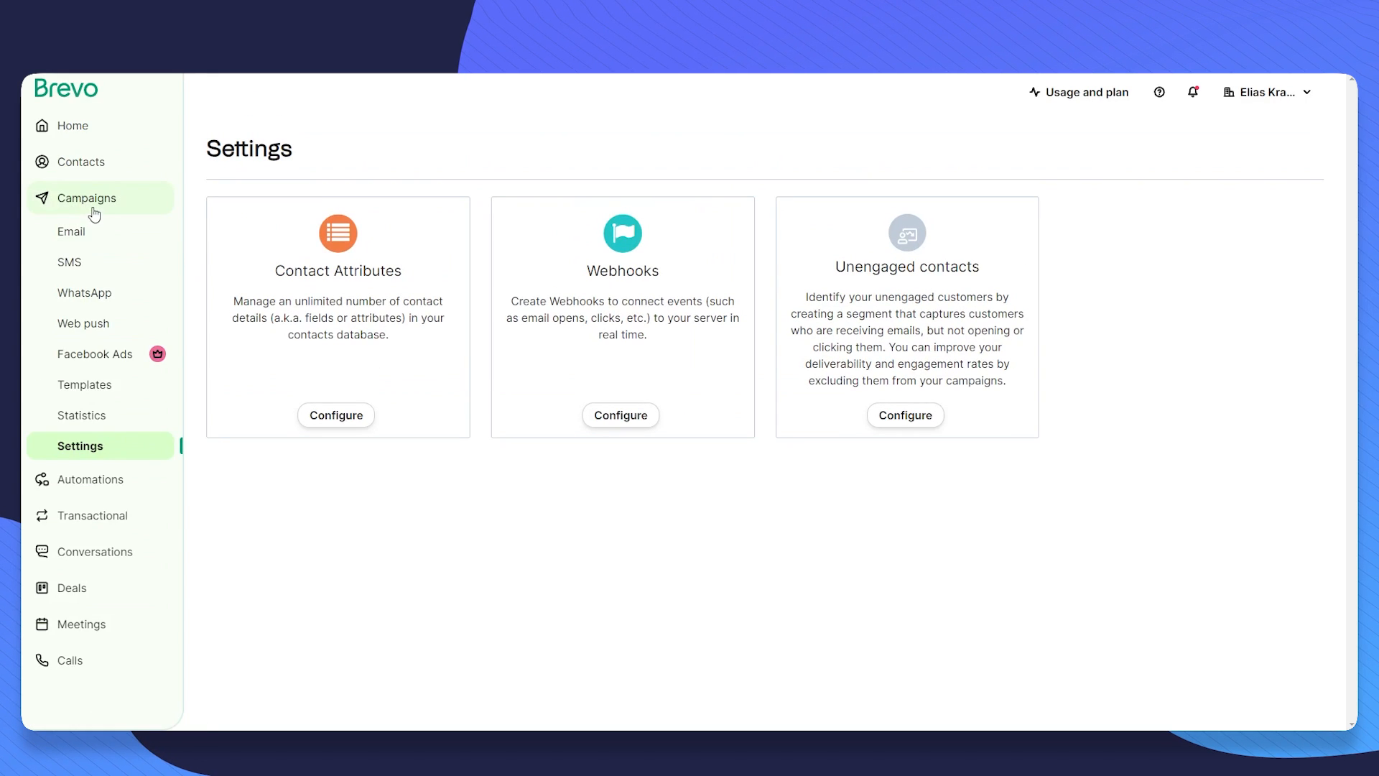
Review the unengaged contacts criteria in Contacts settings, then go to the Campaigns dashboard
click(83, 161)
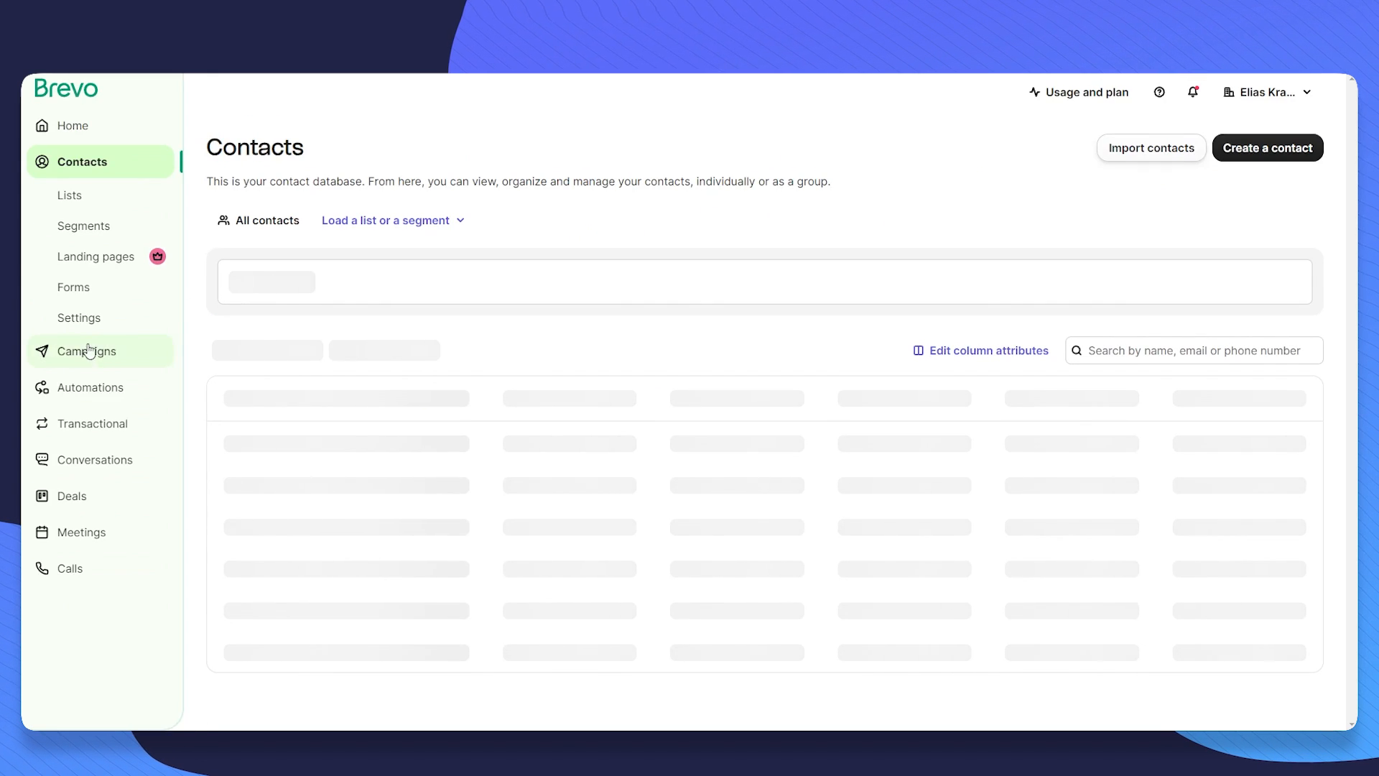
click(92, 320)
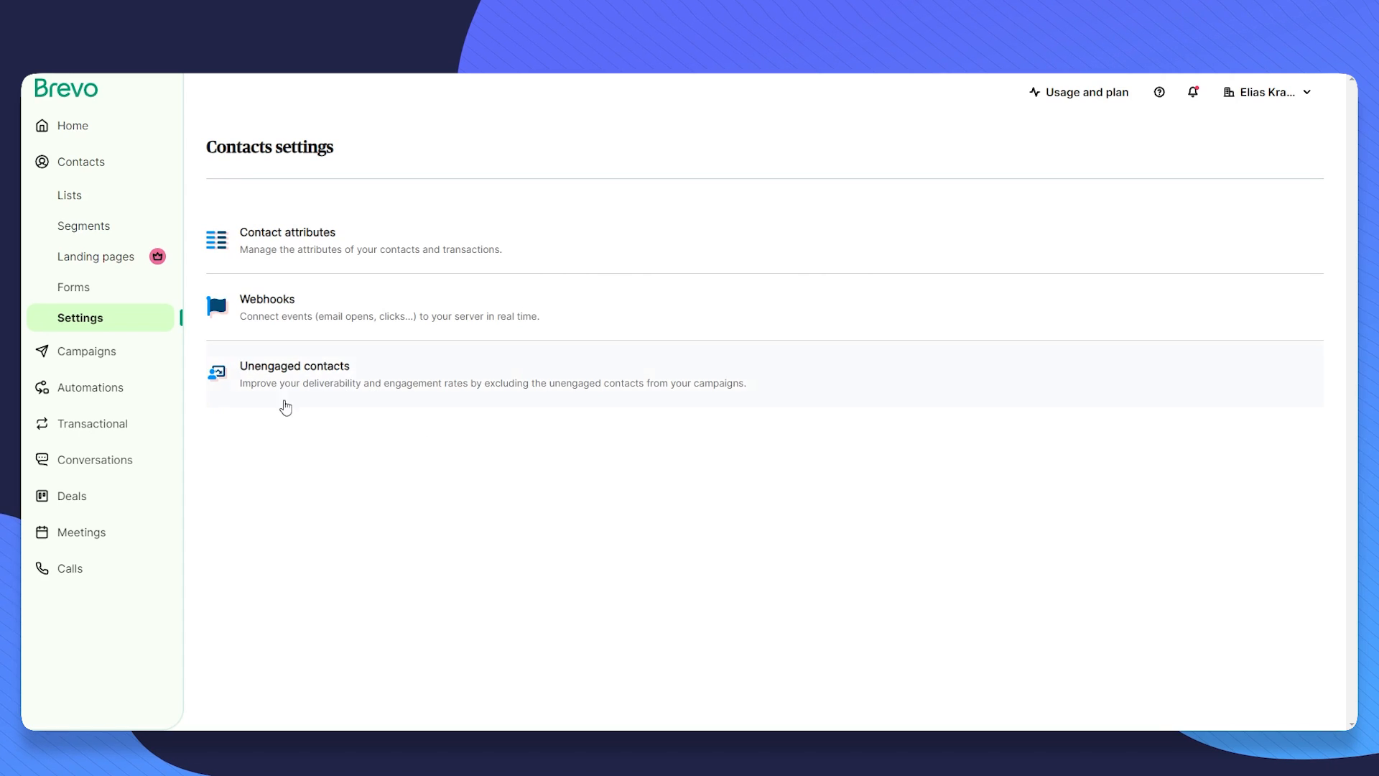
click(360, 382)
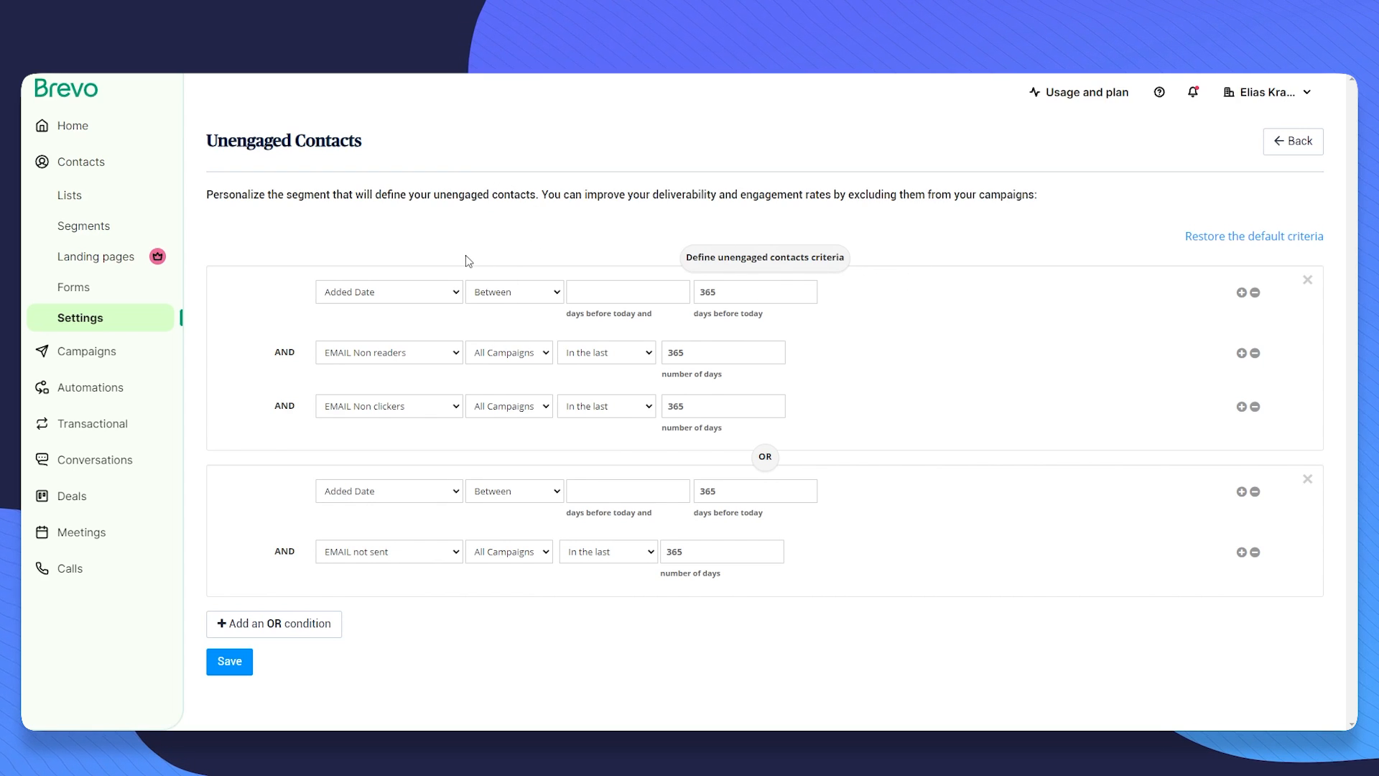
click(106, 324)
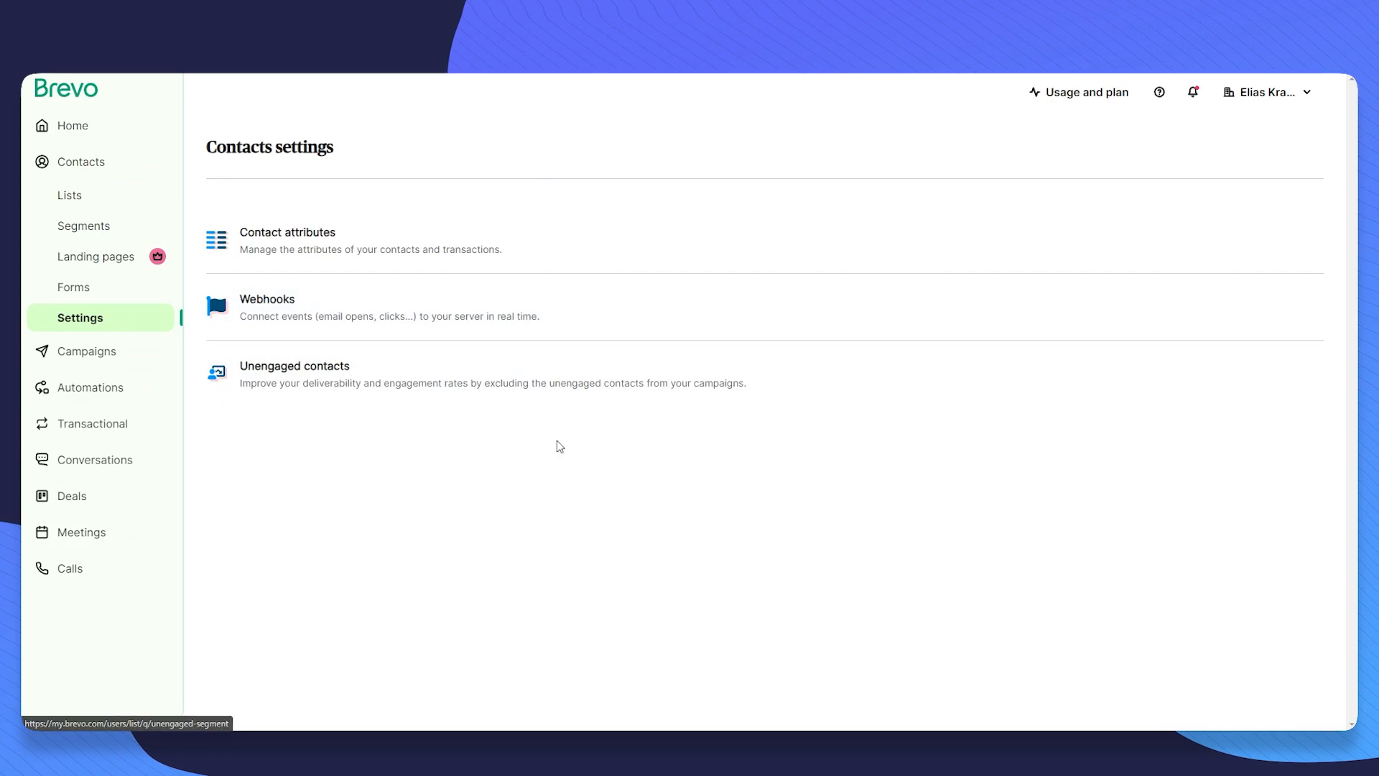
click(106, 350)
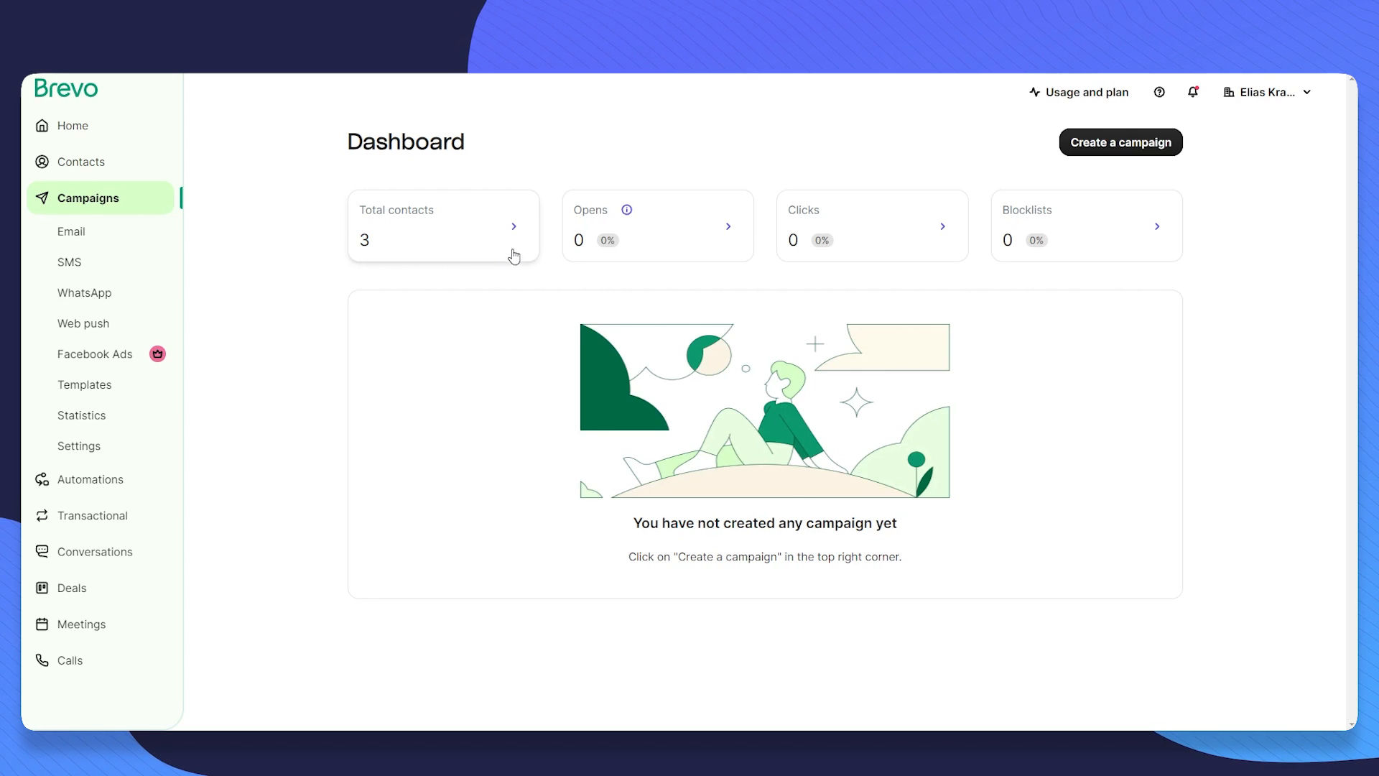
Open Campaigns > Email, go back to the dashboard, then reopen the empty Email campaigns list
click(74, 232)
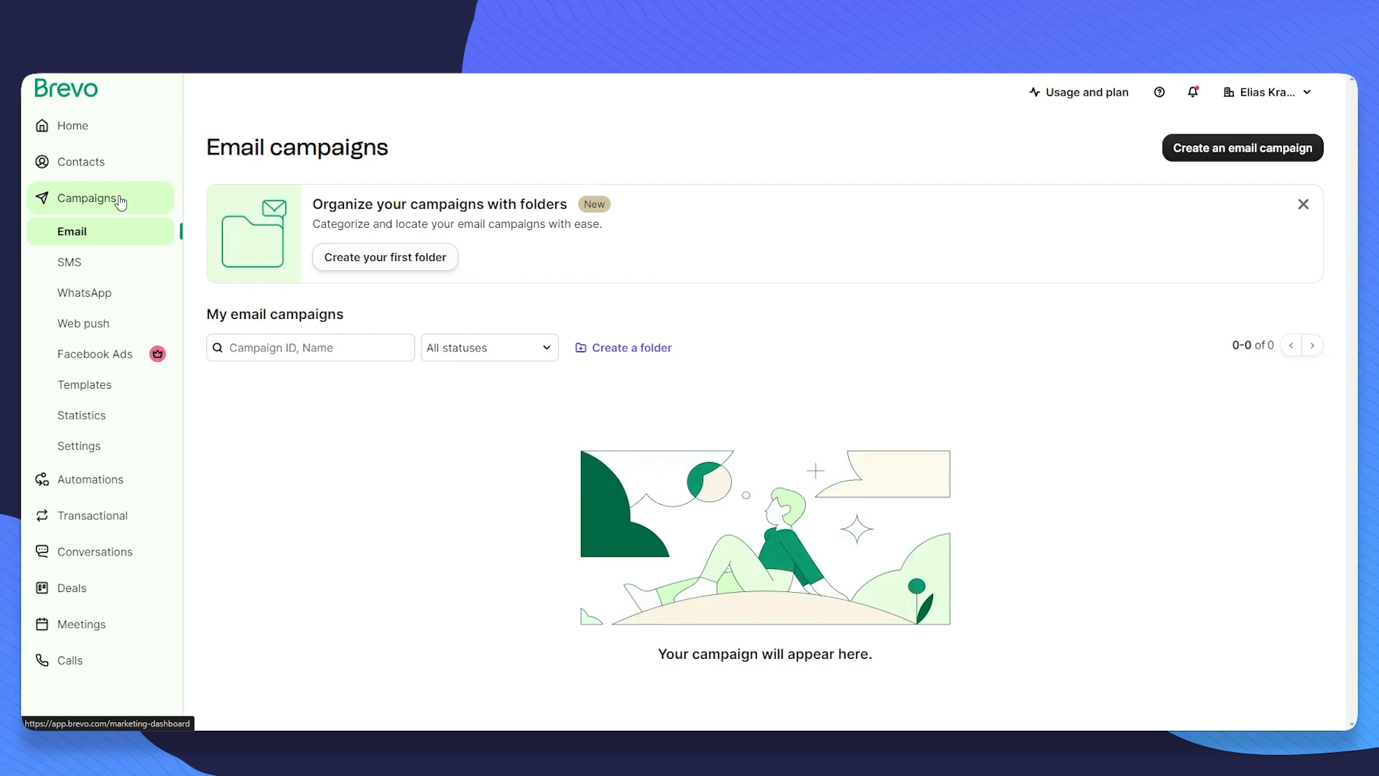
click(77, 201)
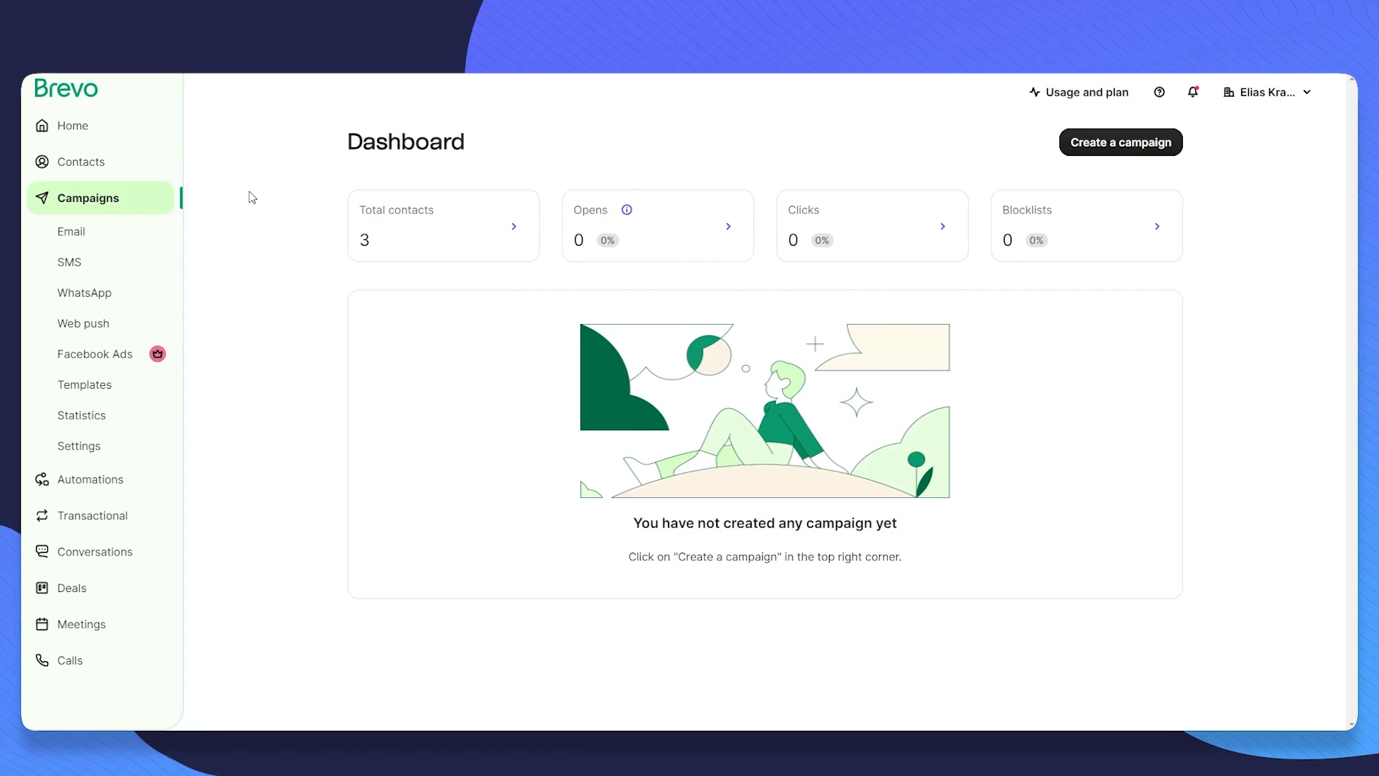
click(97, 231)
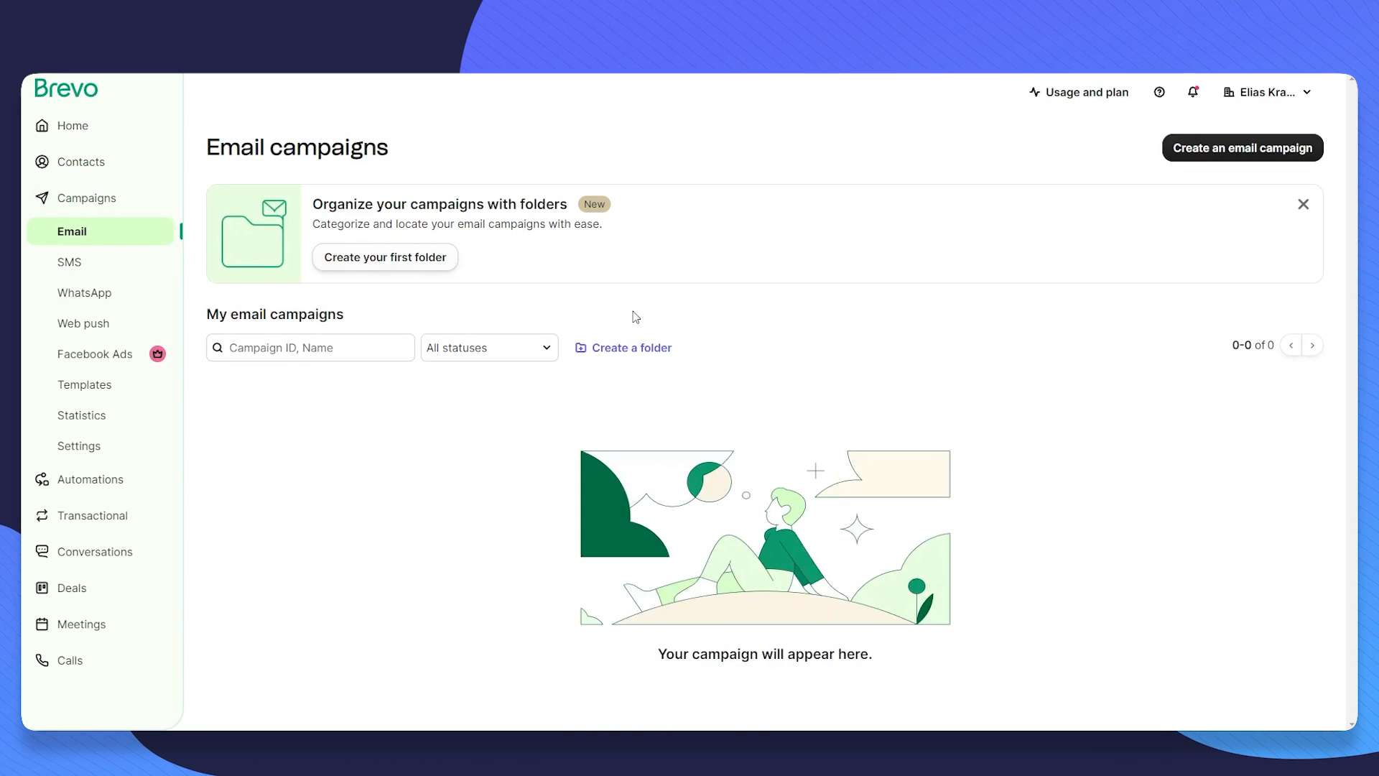
Start a new email campaign, compare it with A/B test, and keep the Regular type
click(1245, 151)
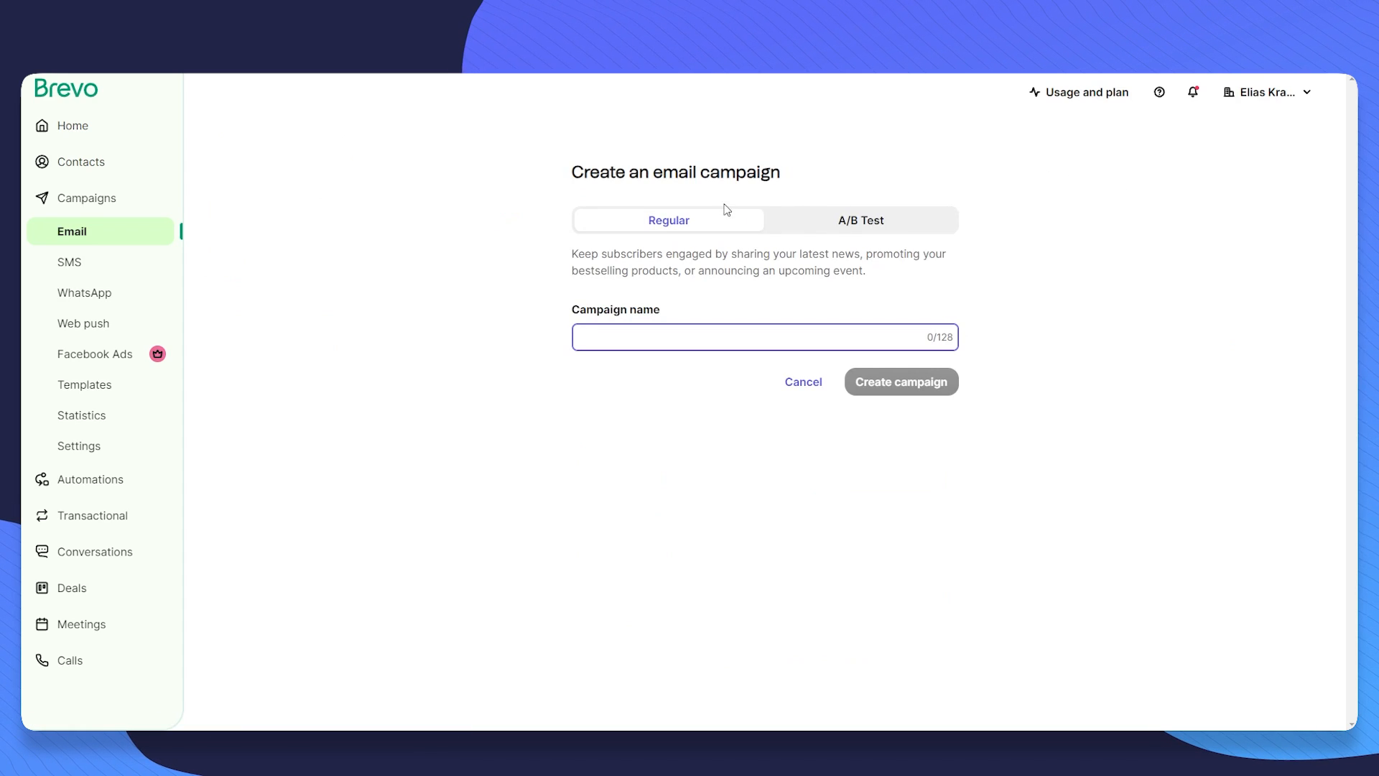
drag(667, 314, 540, 315)
click(648, 313)
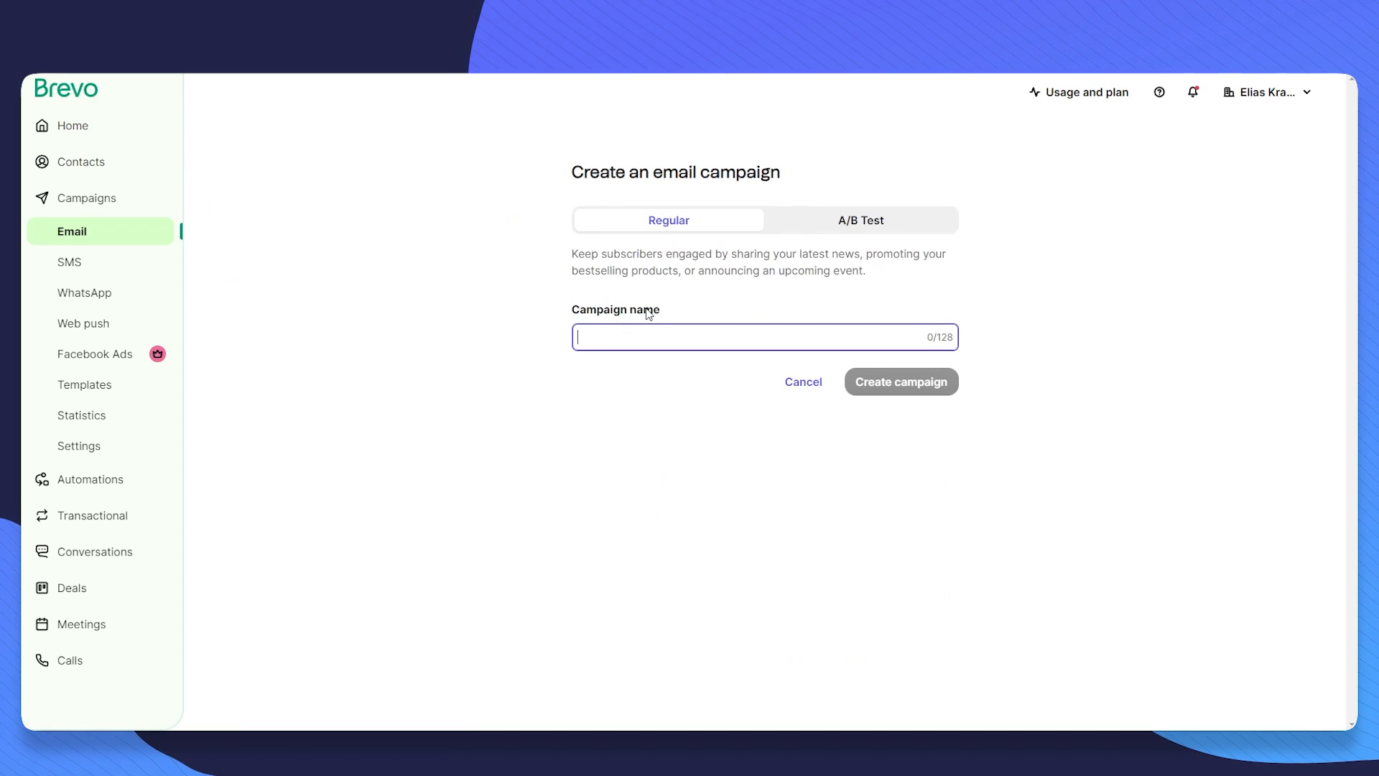
click(640, 225)
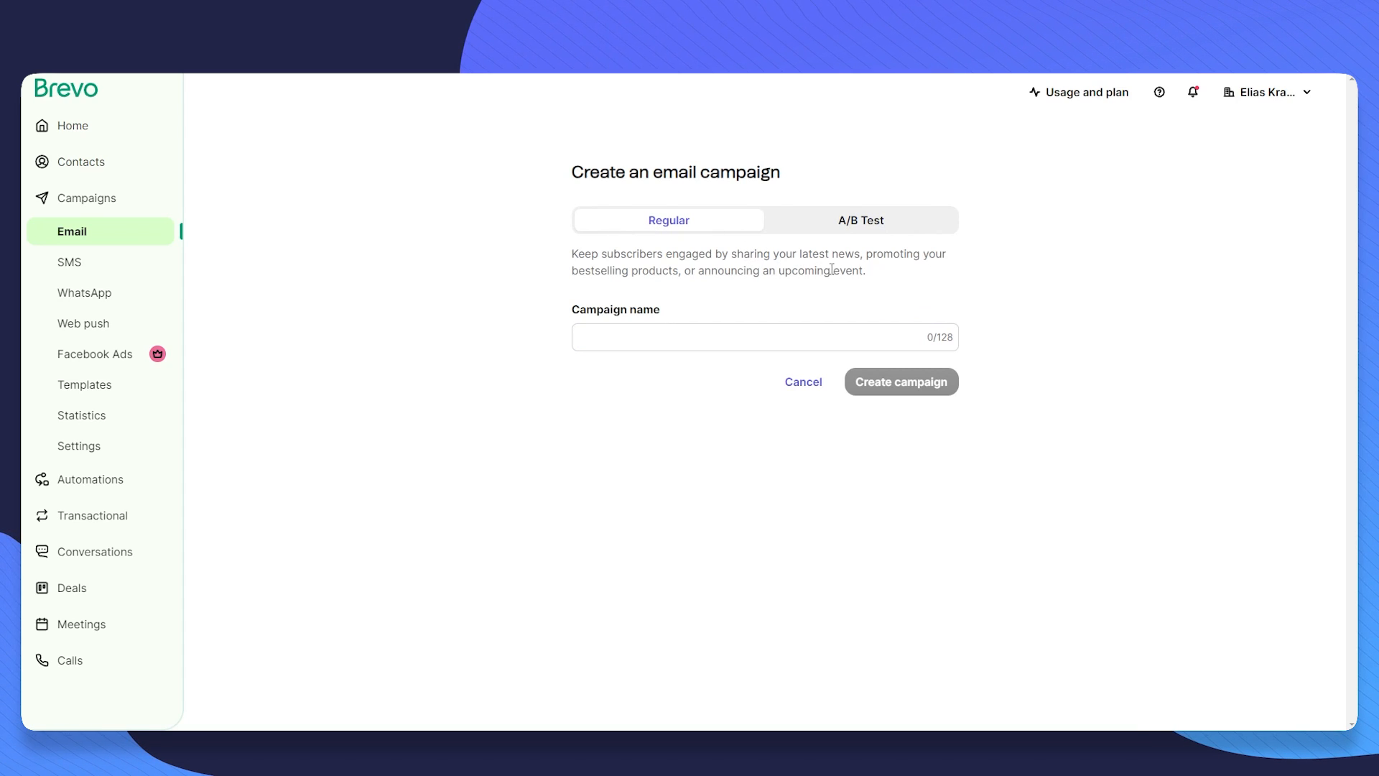
click(831, 229)
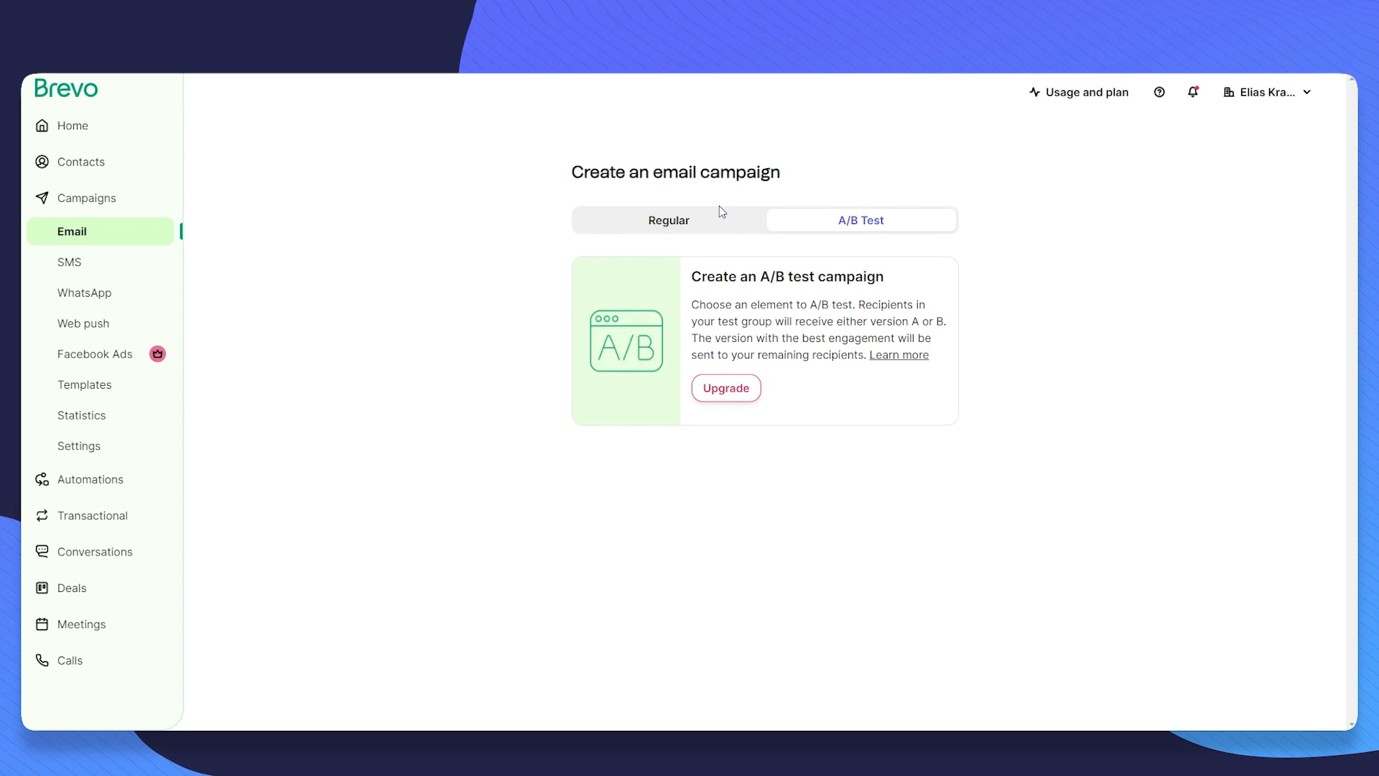
click(699, 219)
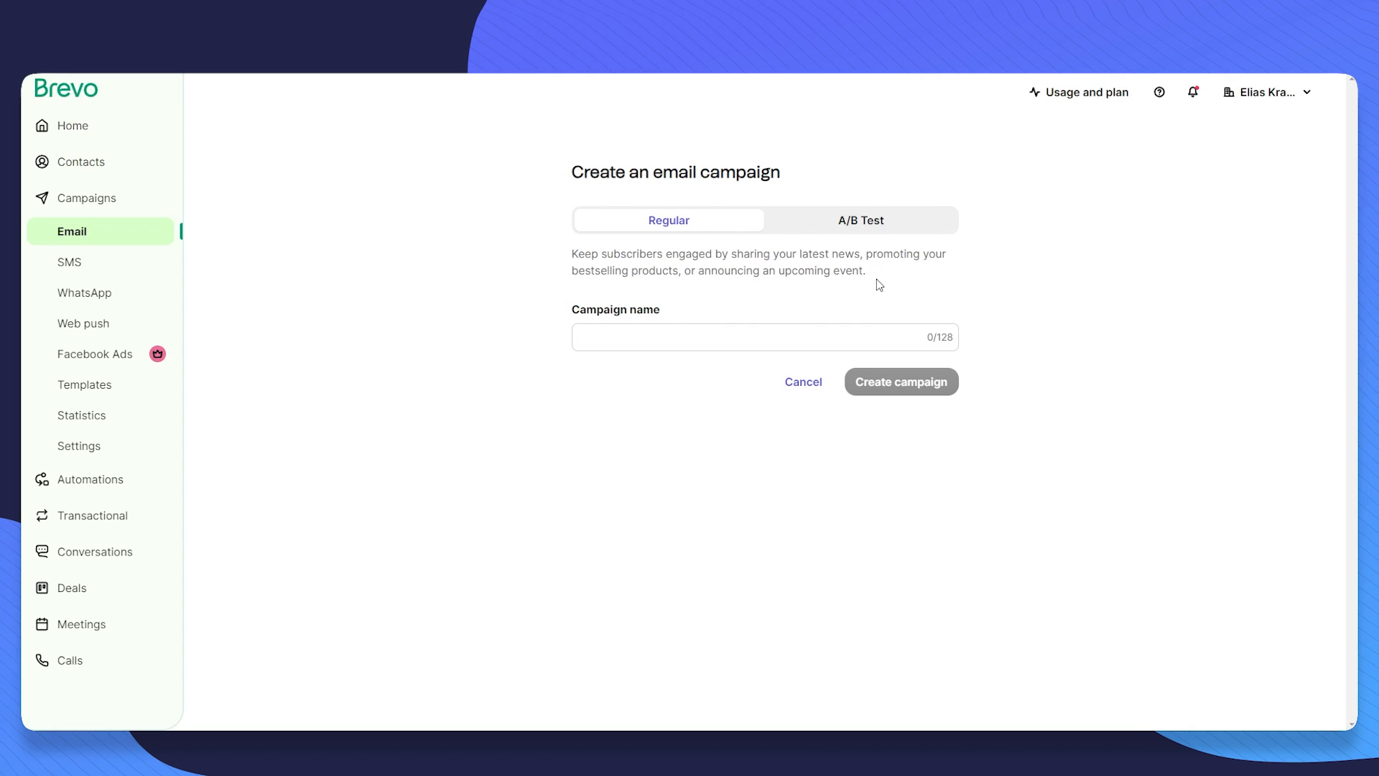
Name the campaign 'Video editing Offer' and create the draft
drag(557, 319, 748, 324)
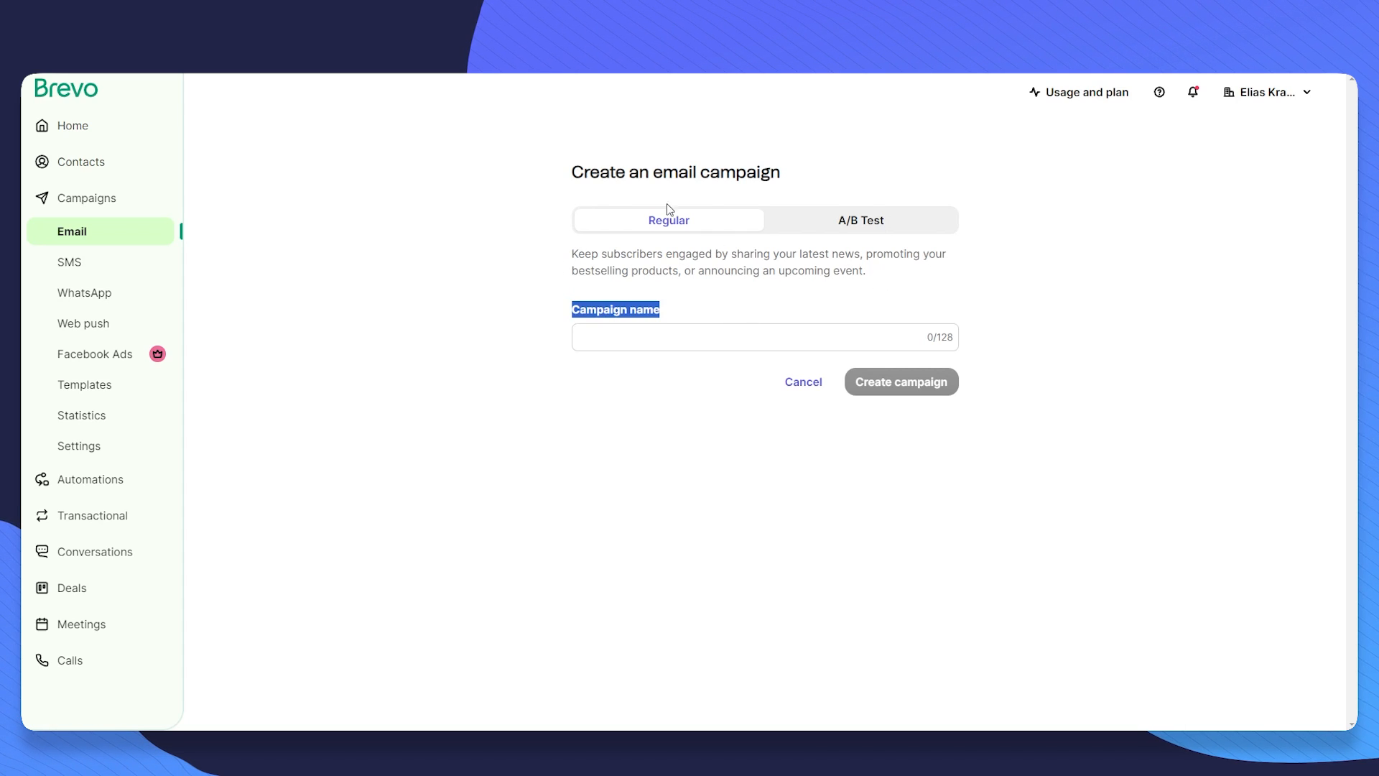
click(682, 348)
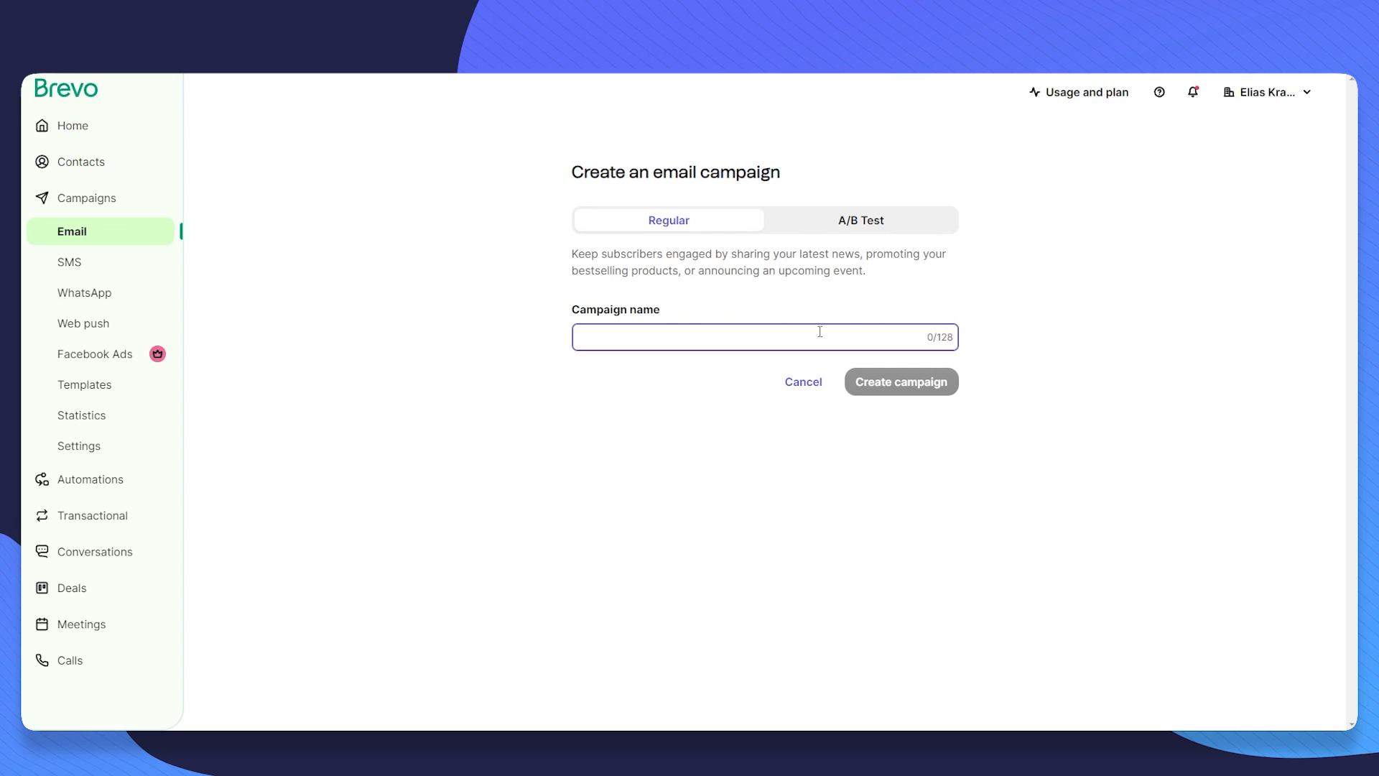
text(Vi)
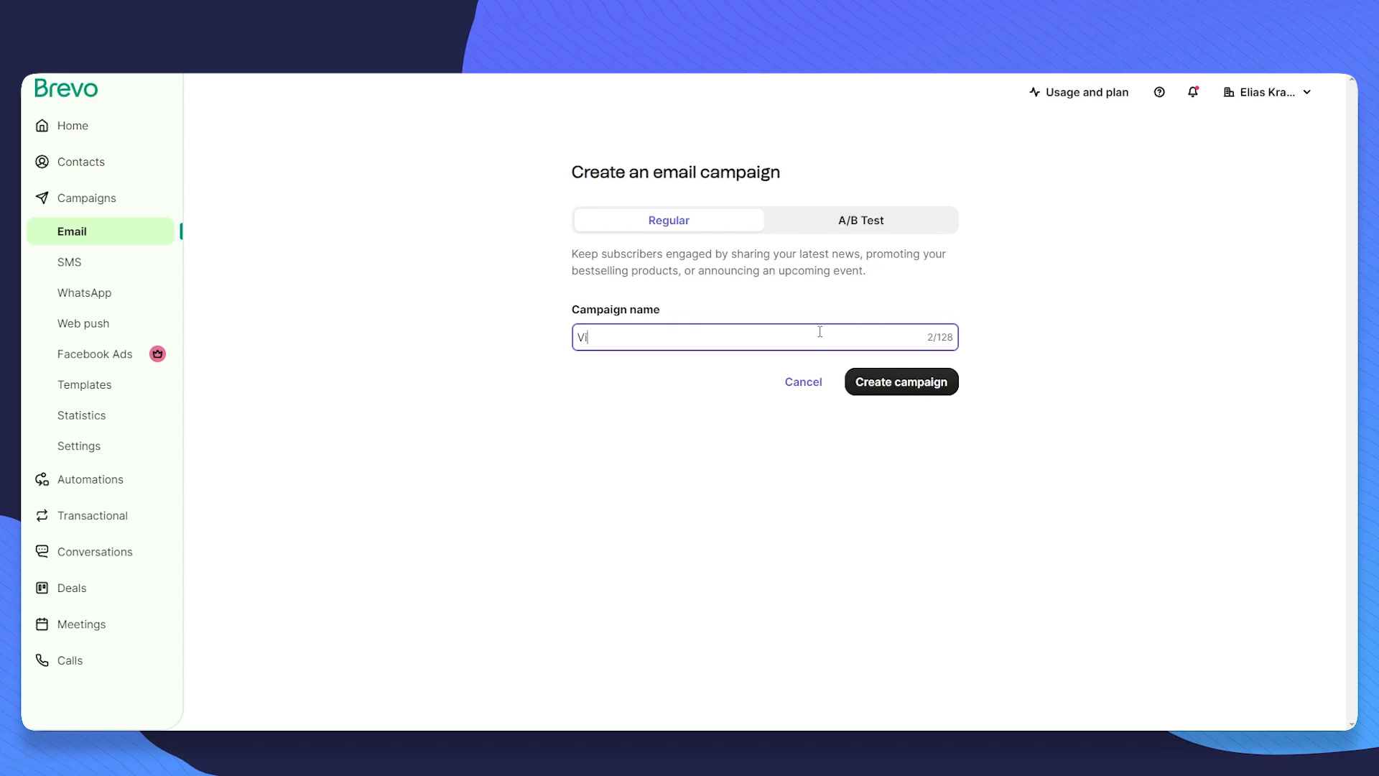
text(deo editing Offer)
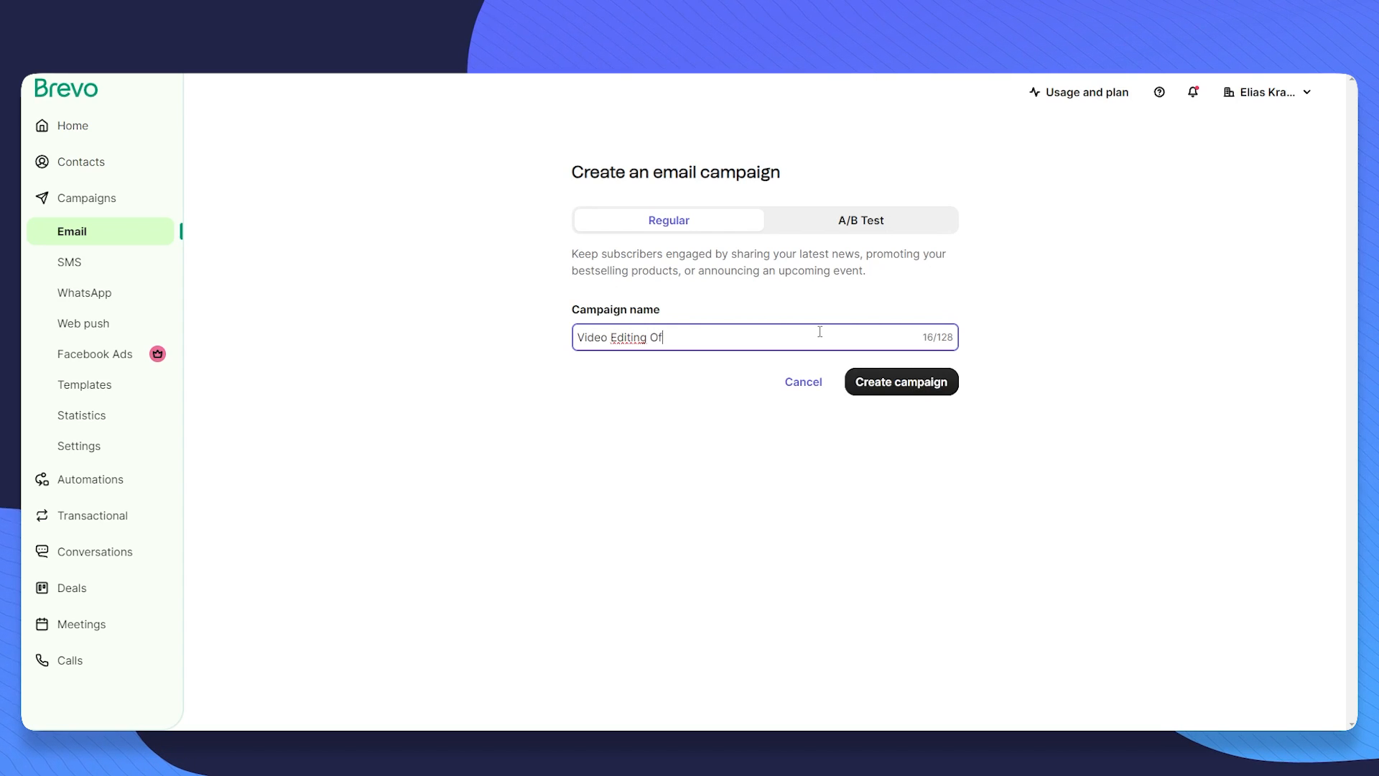
key(Return)
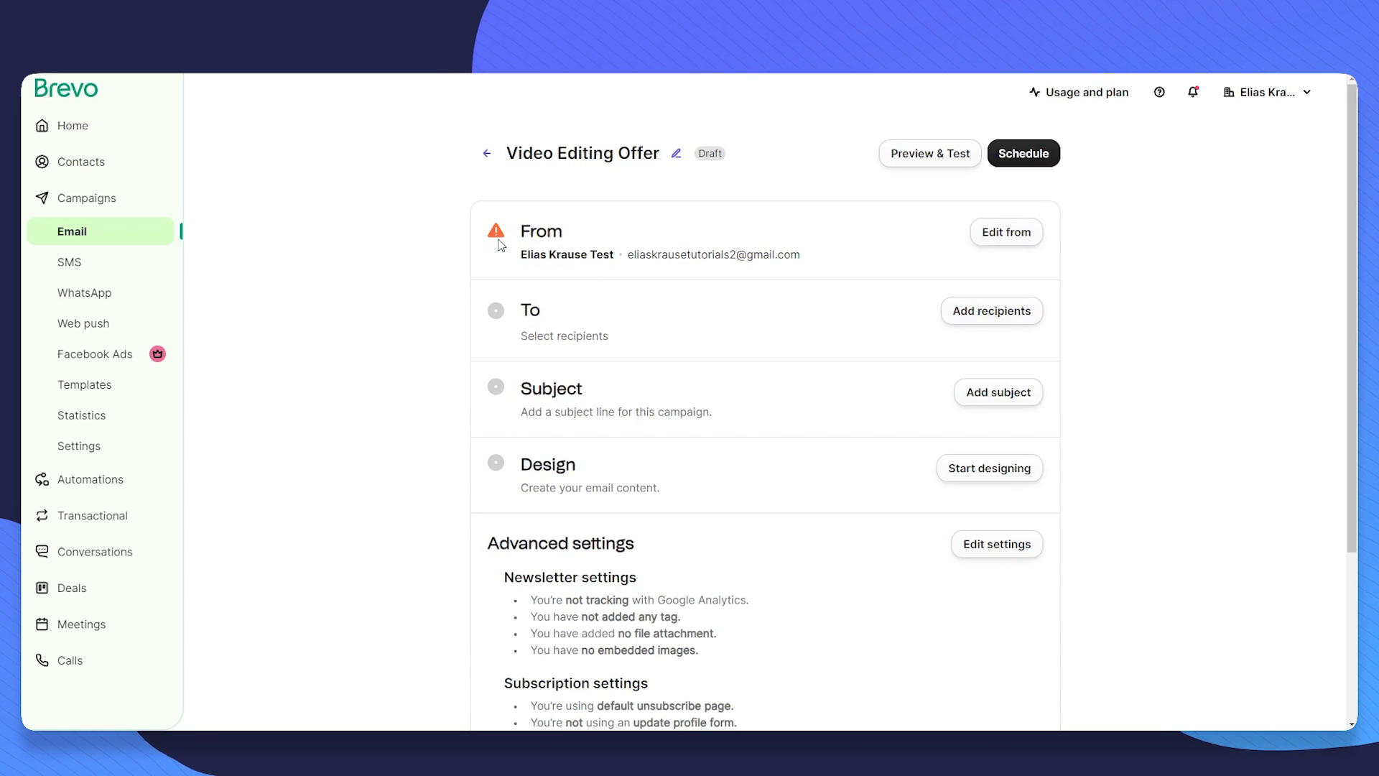
Edit the draft's From section and list the available sender email addresses
click(978, 241)
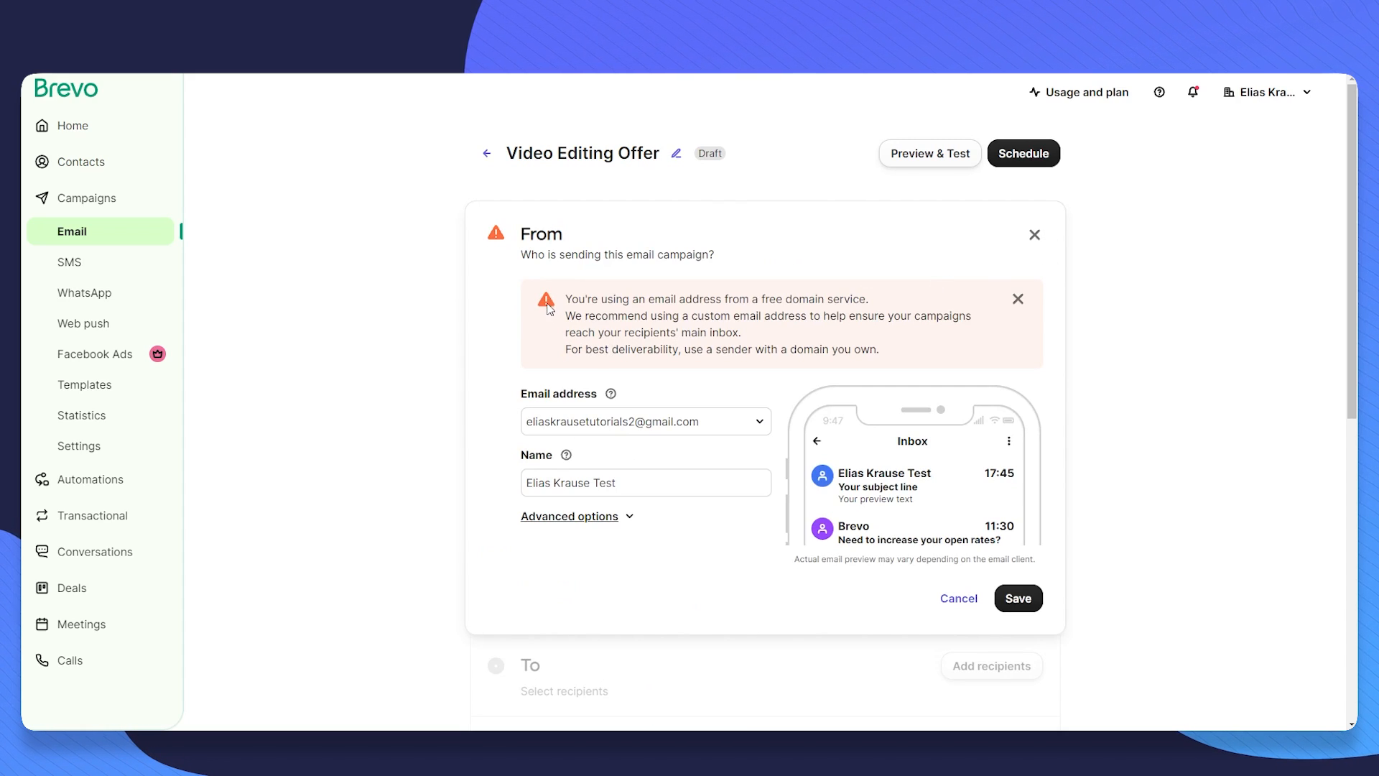
click(713, 422)
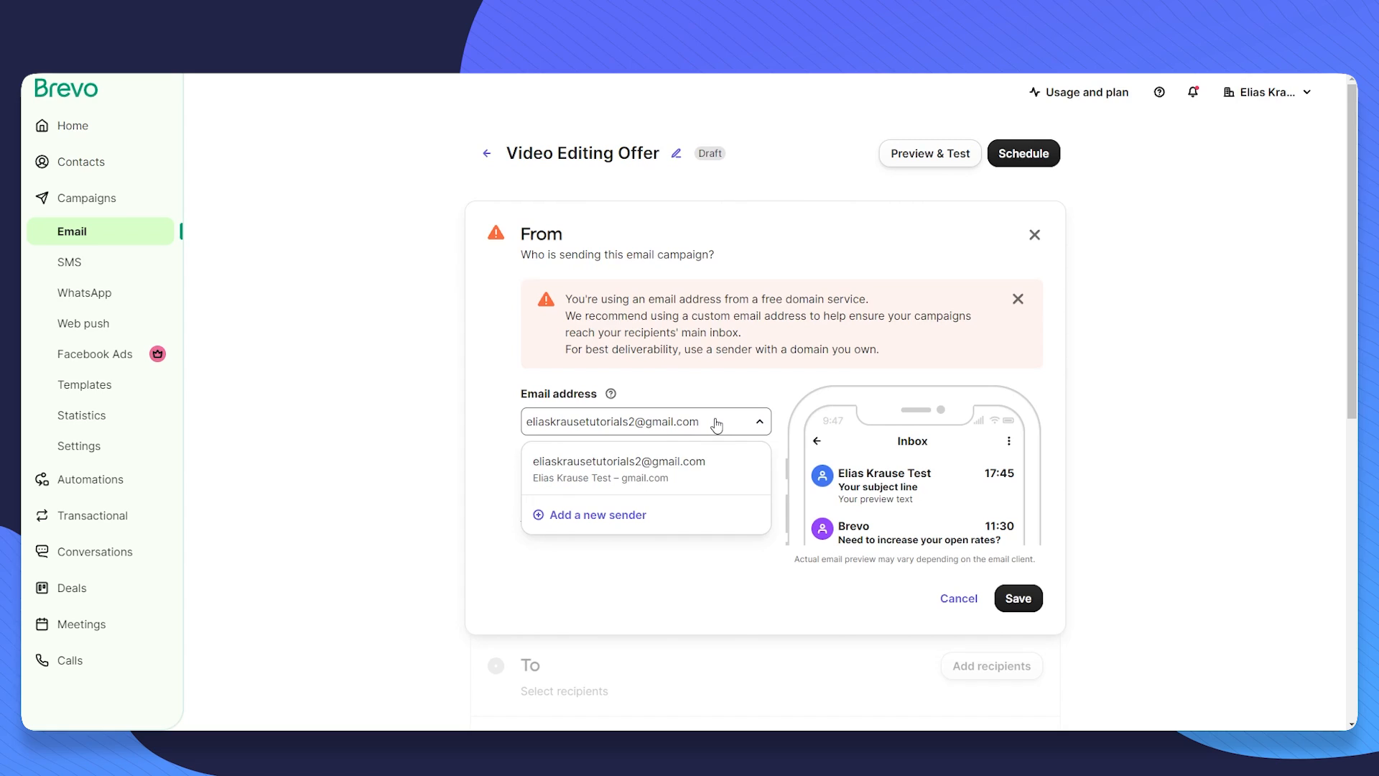
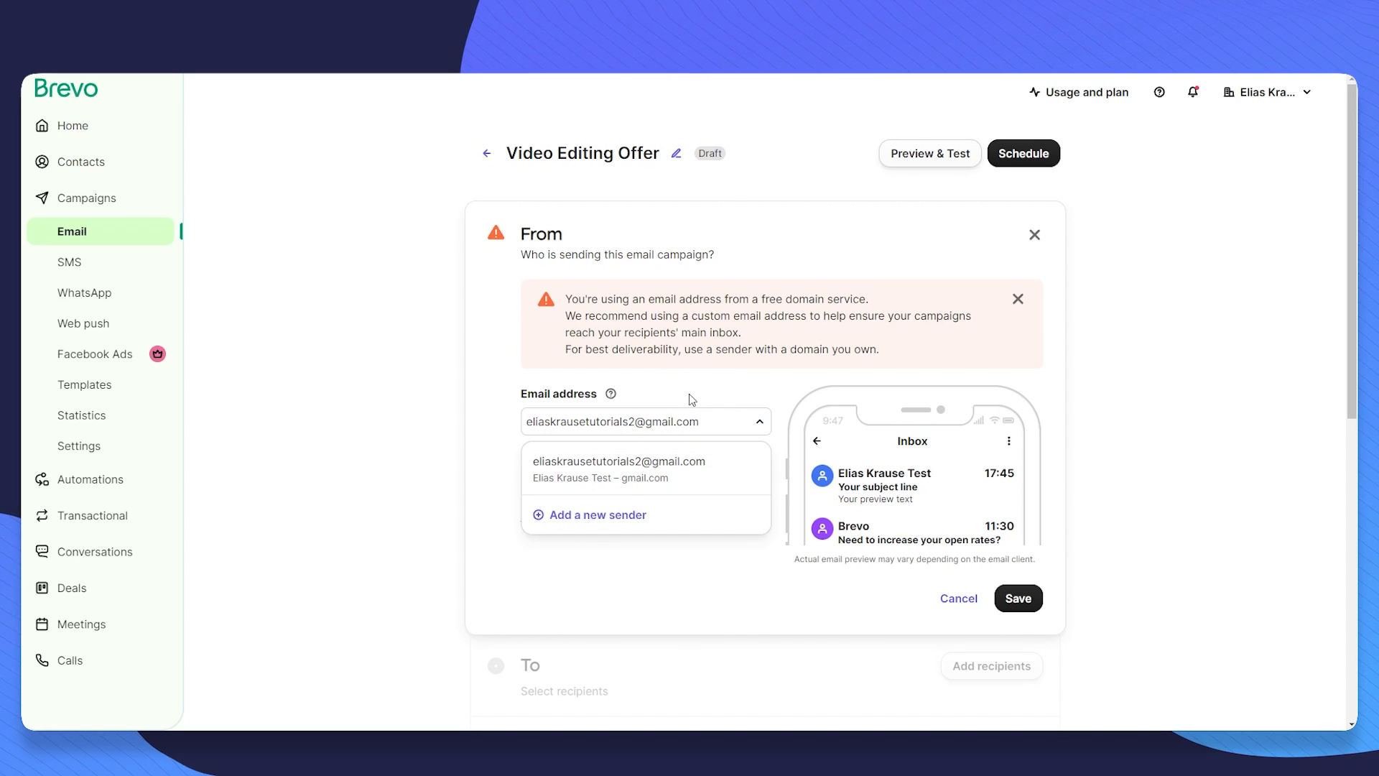
Close the sender list, reopen the Email address dropdown and choose 'Add a new sender'
click(548, 314)
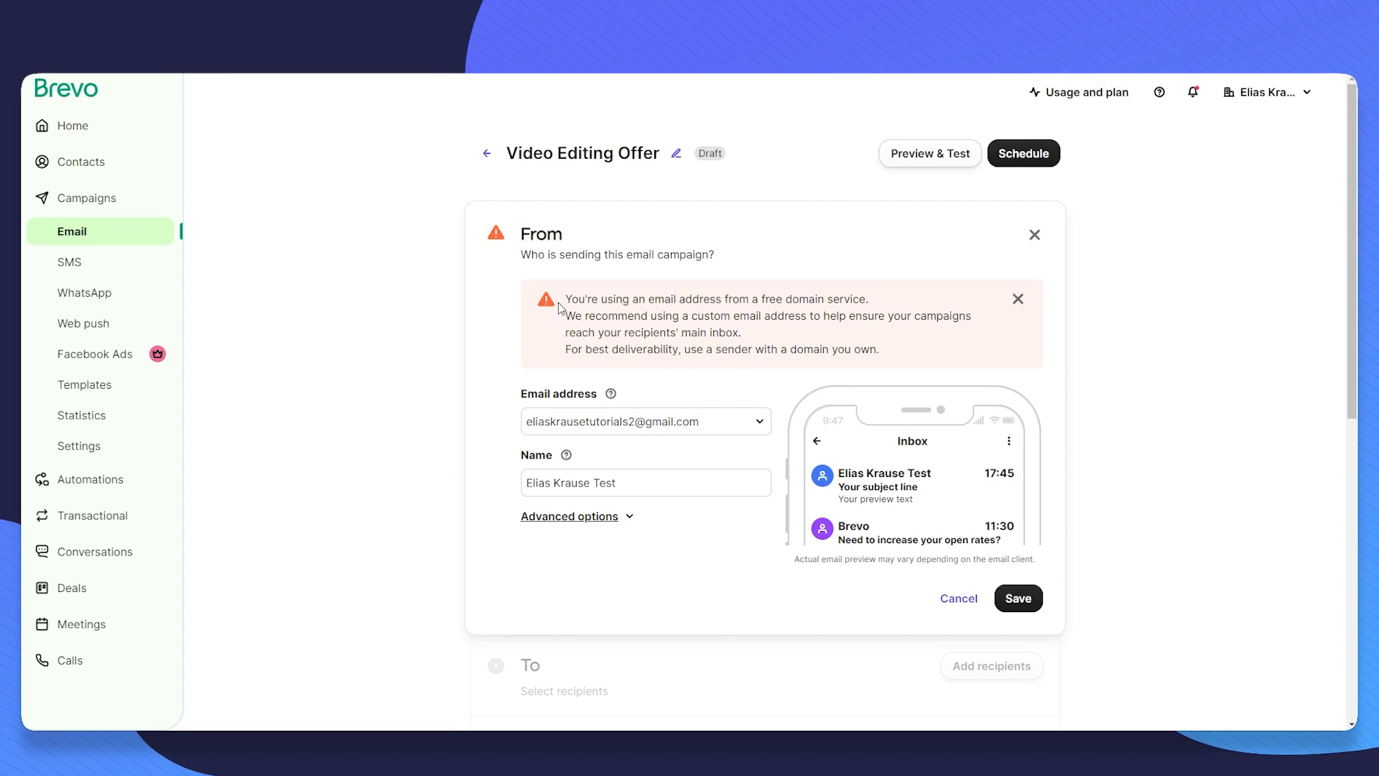
double_click(634, 347)
click(710, 349)
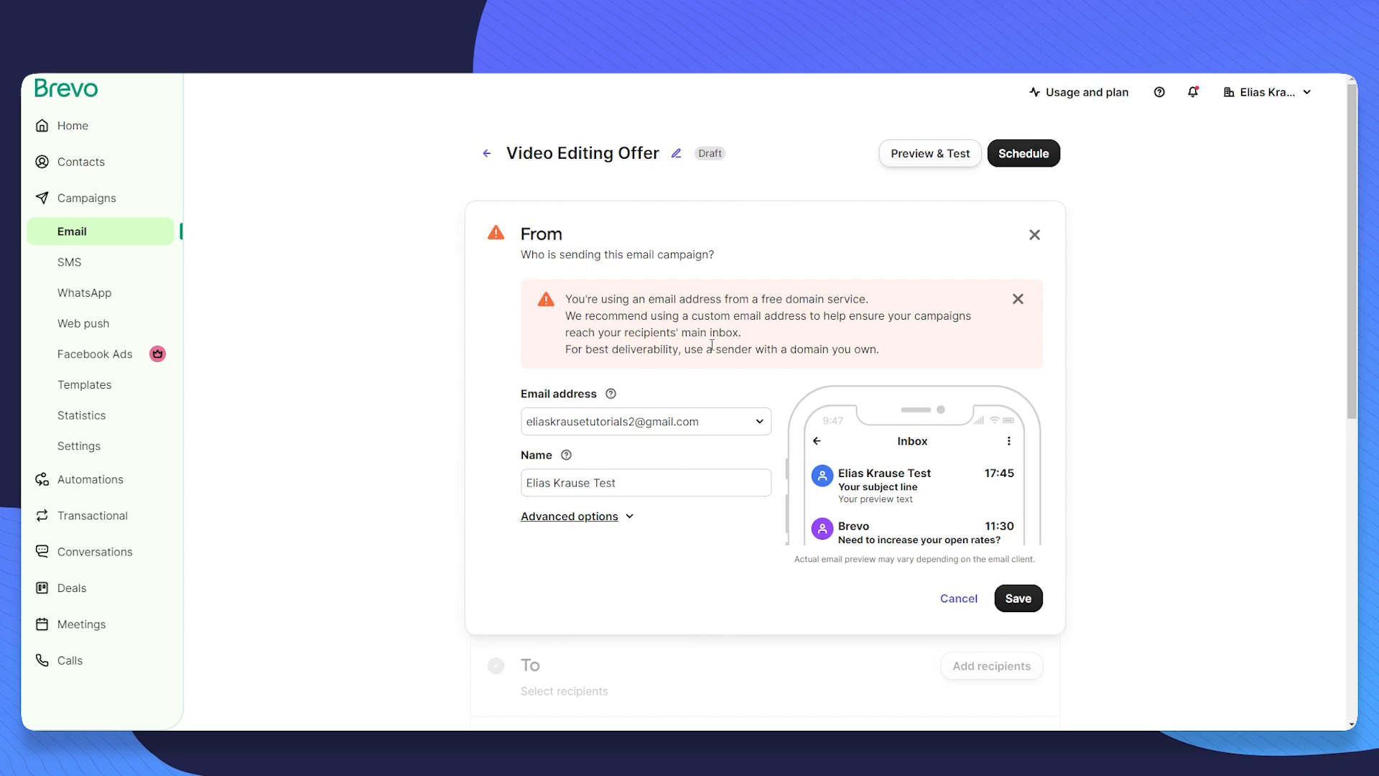
click(646, 421)
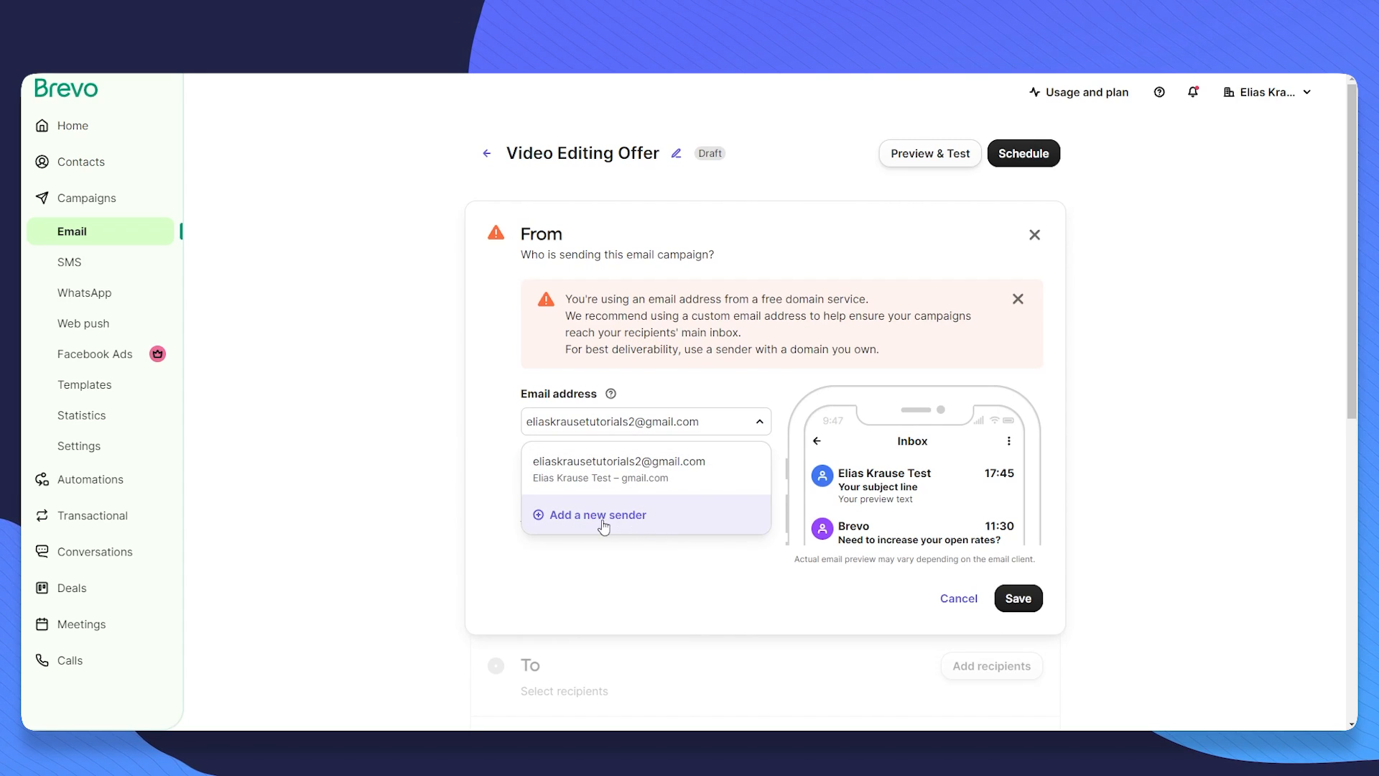
click(631, 515)
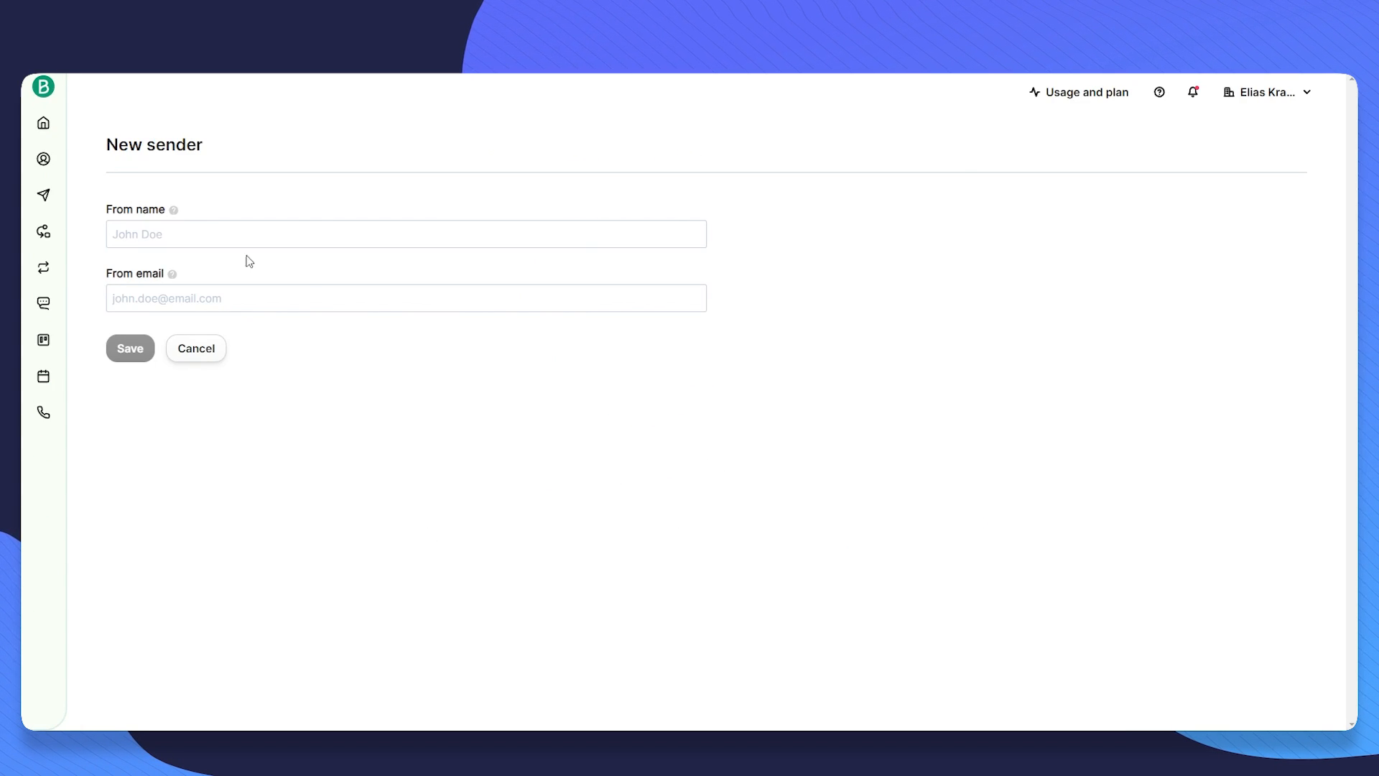
Save a new sender with a From name and custom-domain email, then enter the emailed code
drag(99, 215, 191, 209)
click(114, 231)
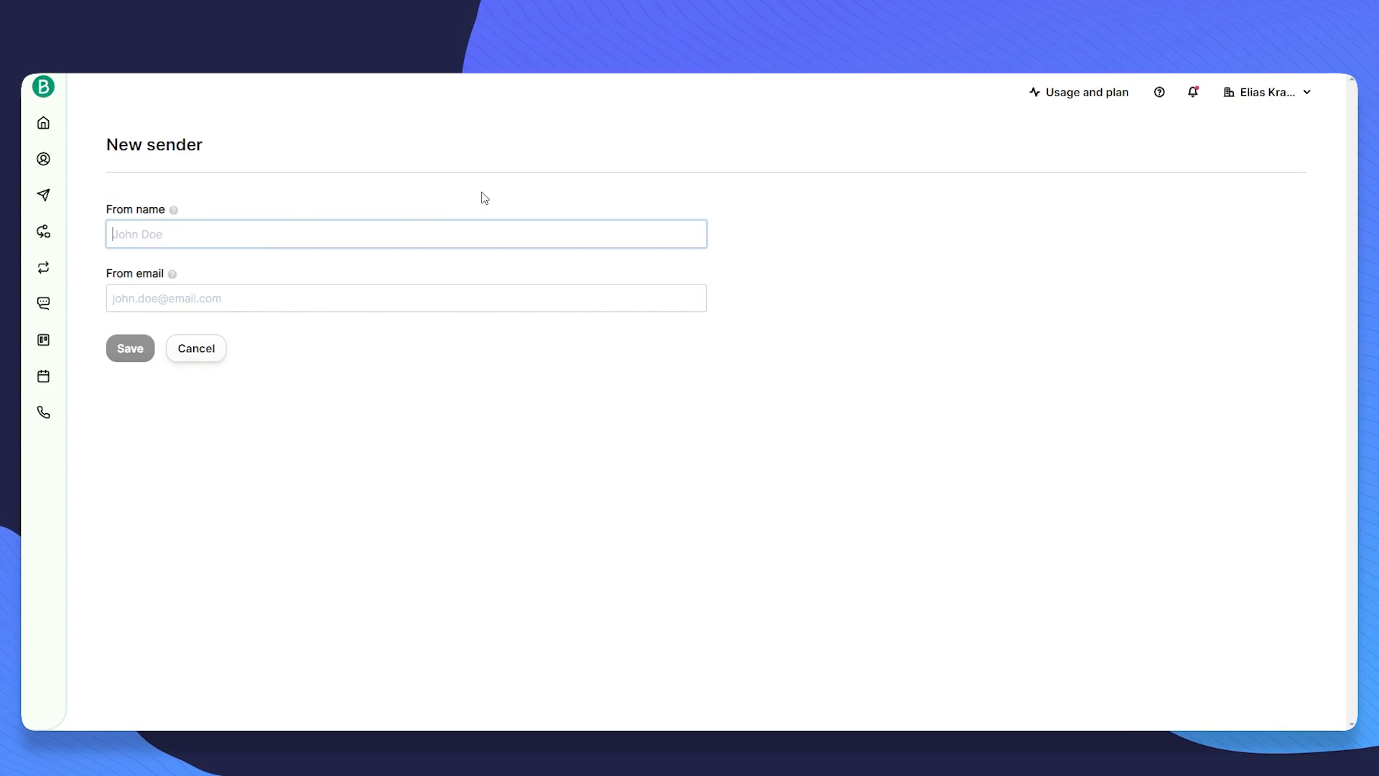
text(Elias)
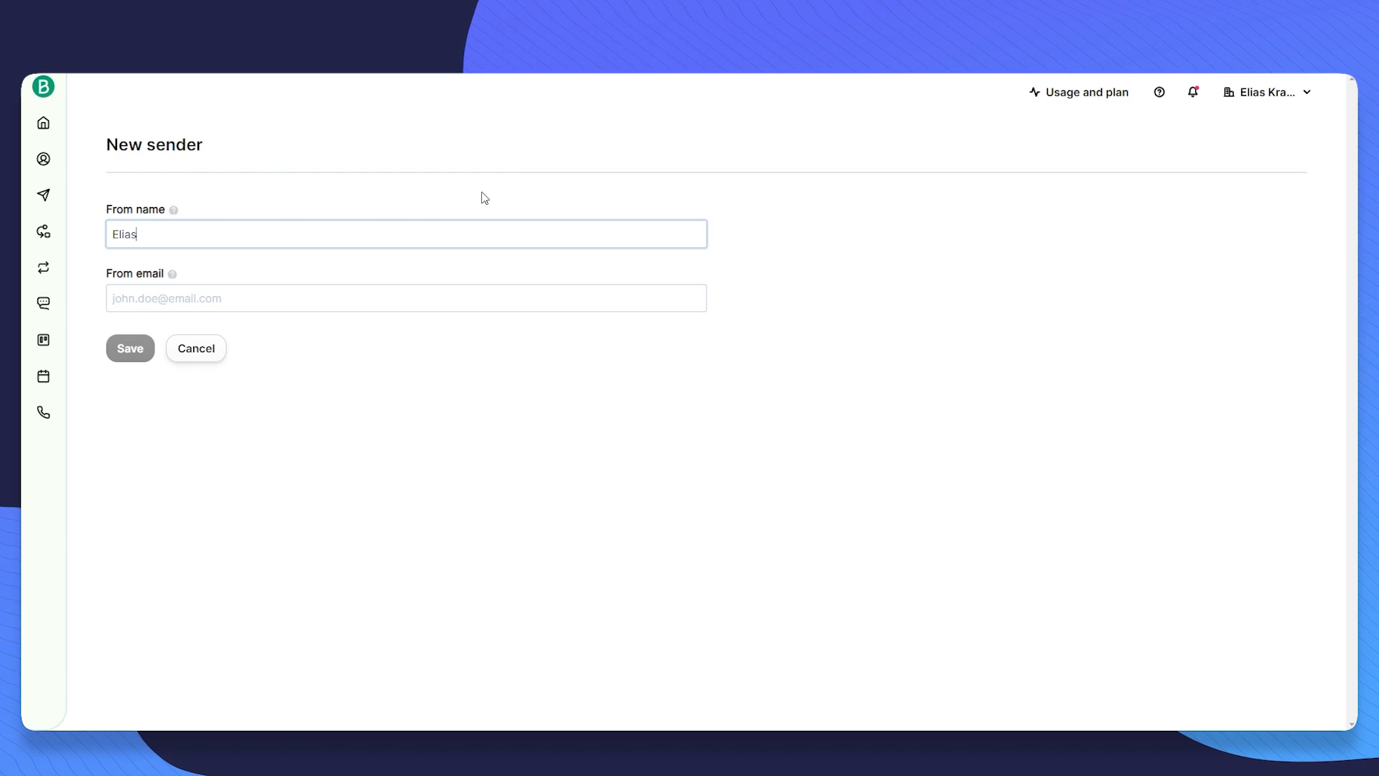
key(Tab)
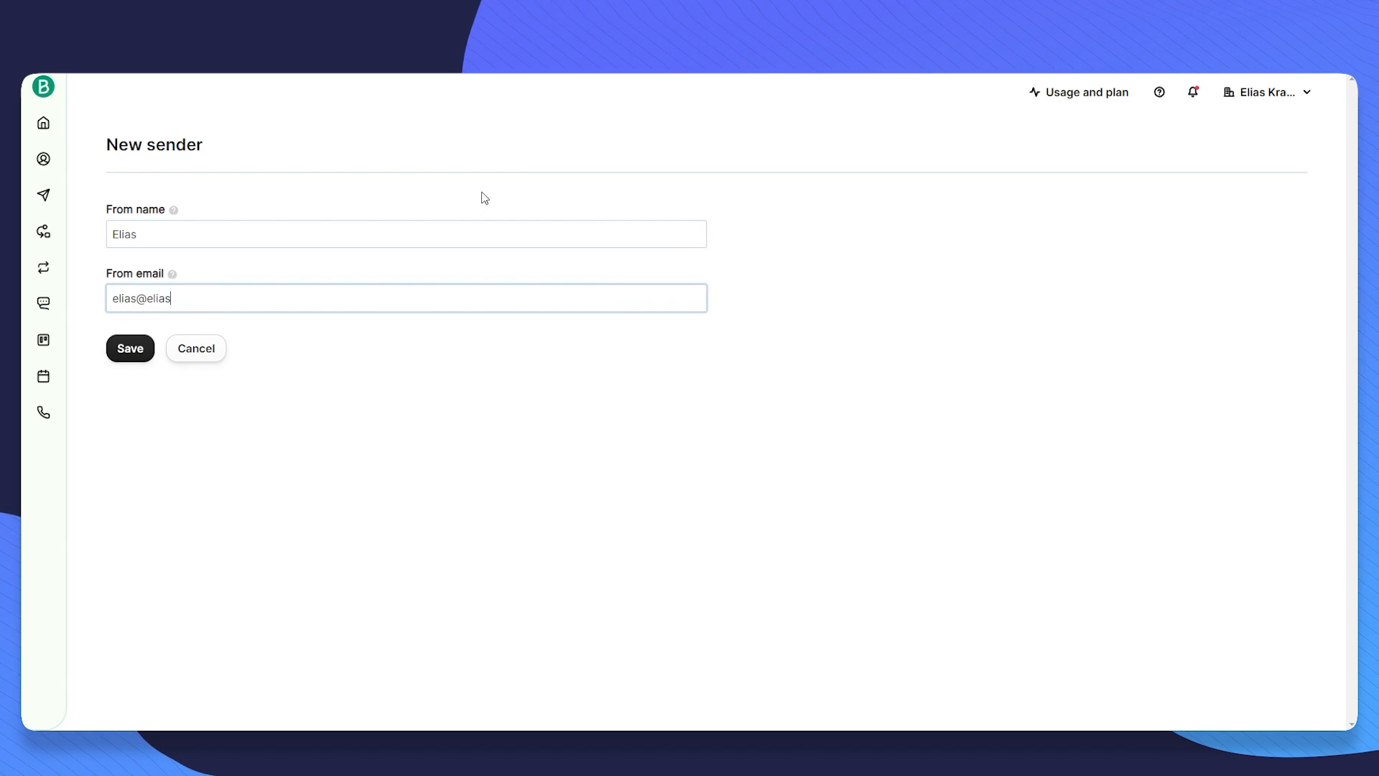
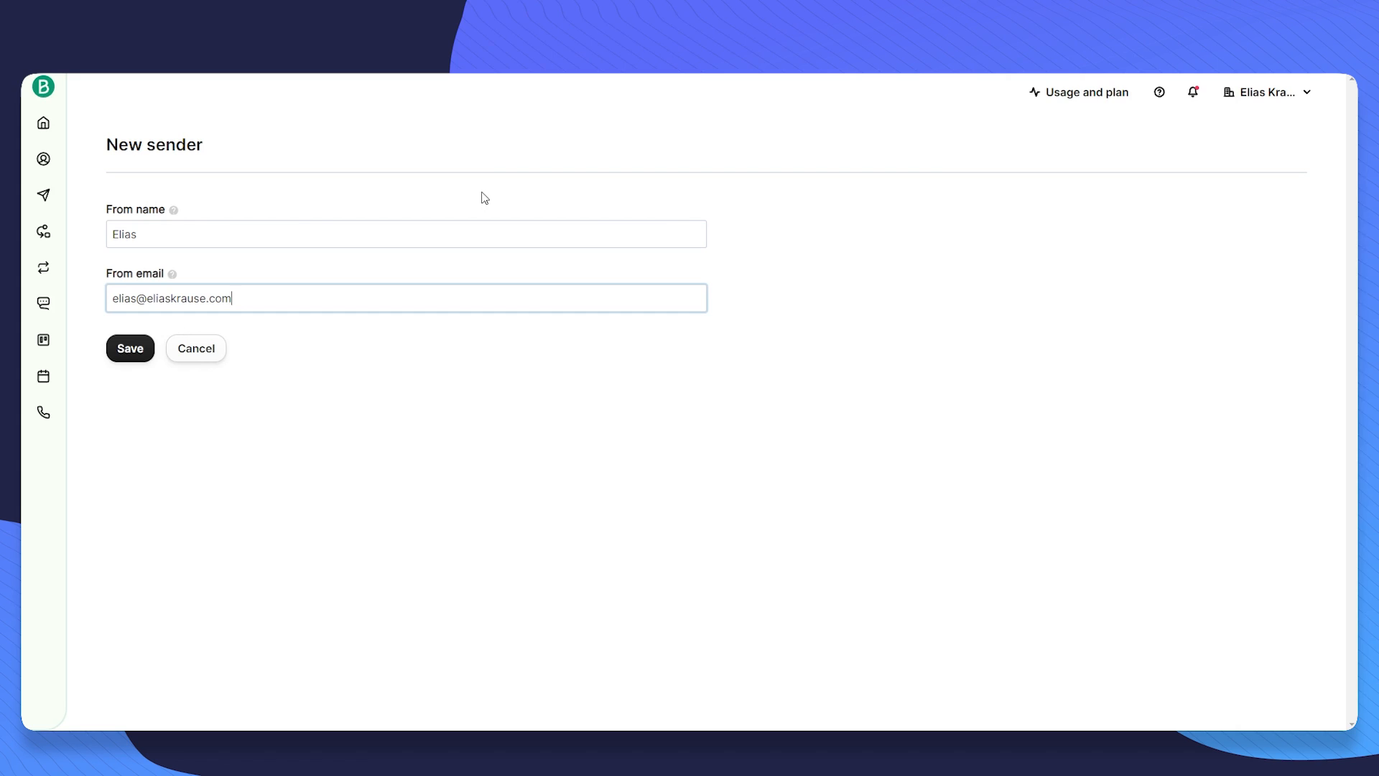
click(124, 348)
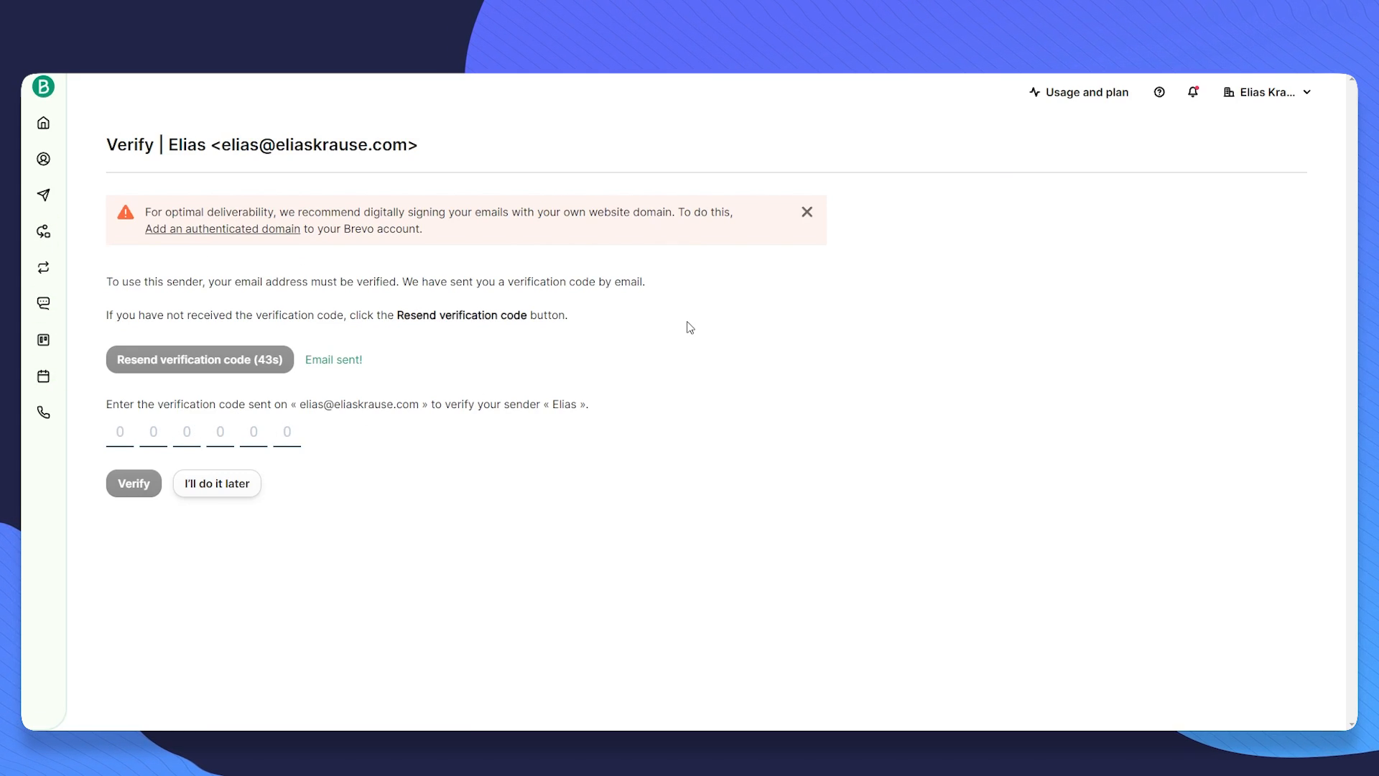
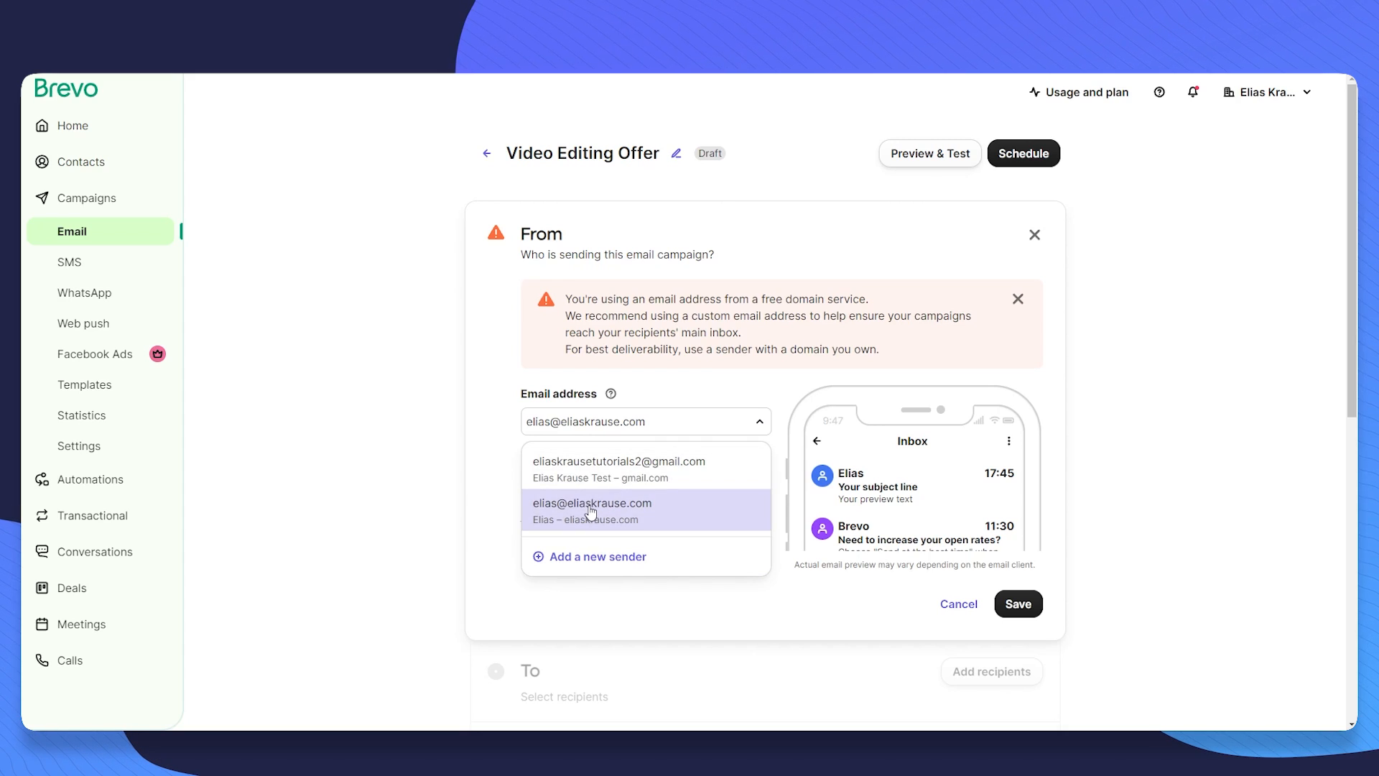
Select the newly verified custom-domain address and review the reply-to and personalisation advanced options
click(638, 514)
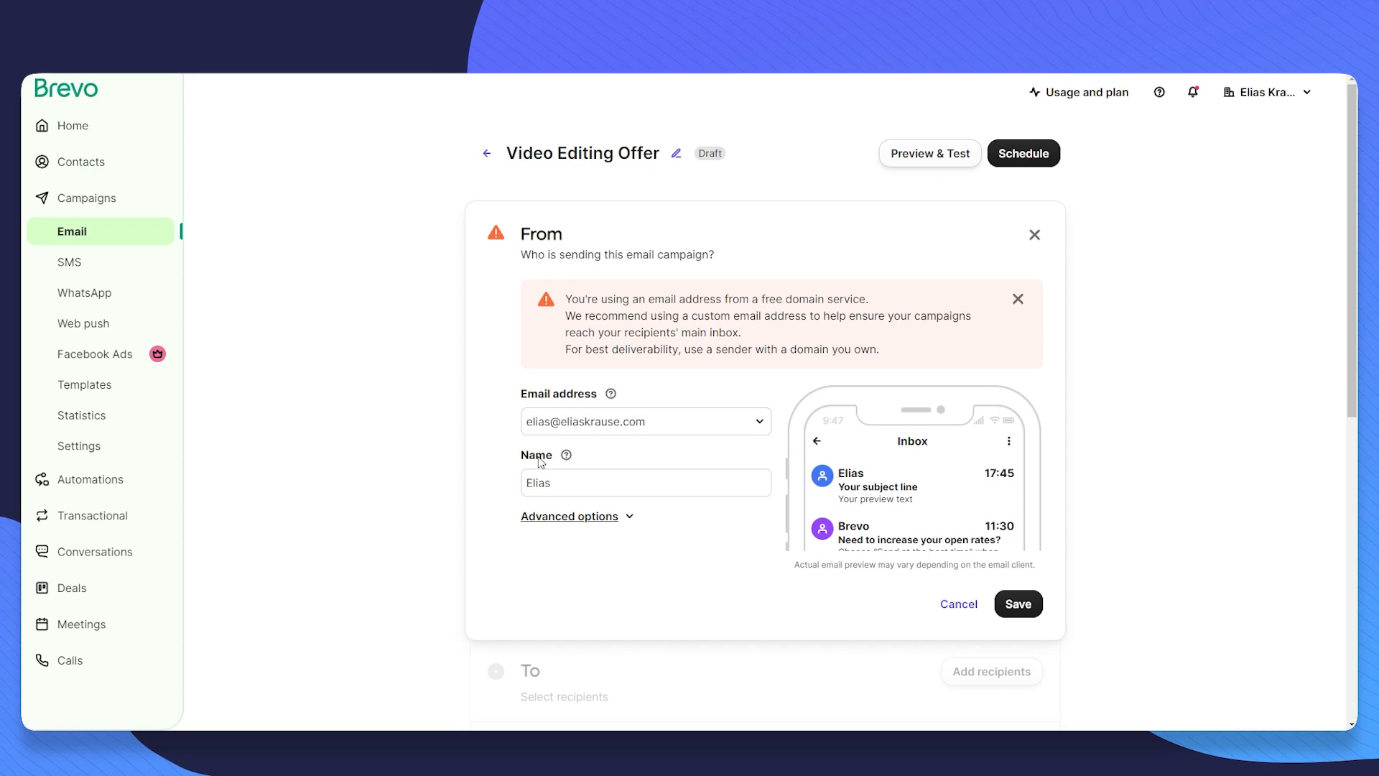
double_click(540, 456)
click(604, 516)
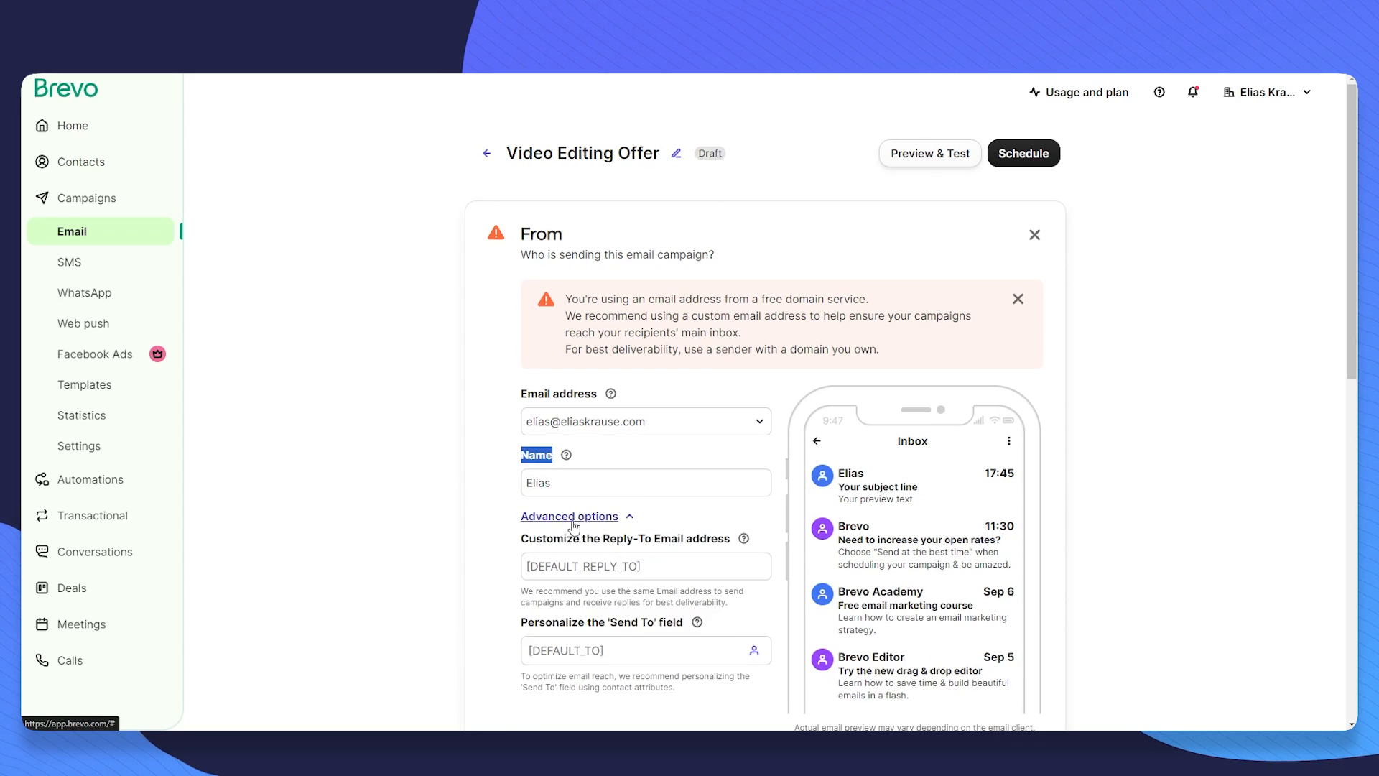
click(524, 546)
scroll(528, 502, down, 3)
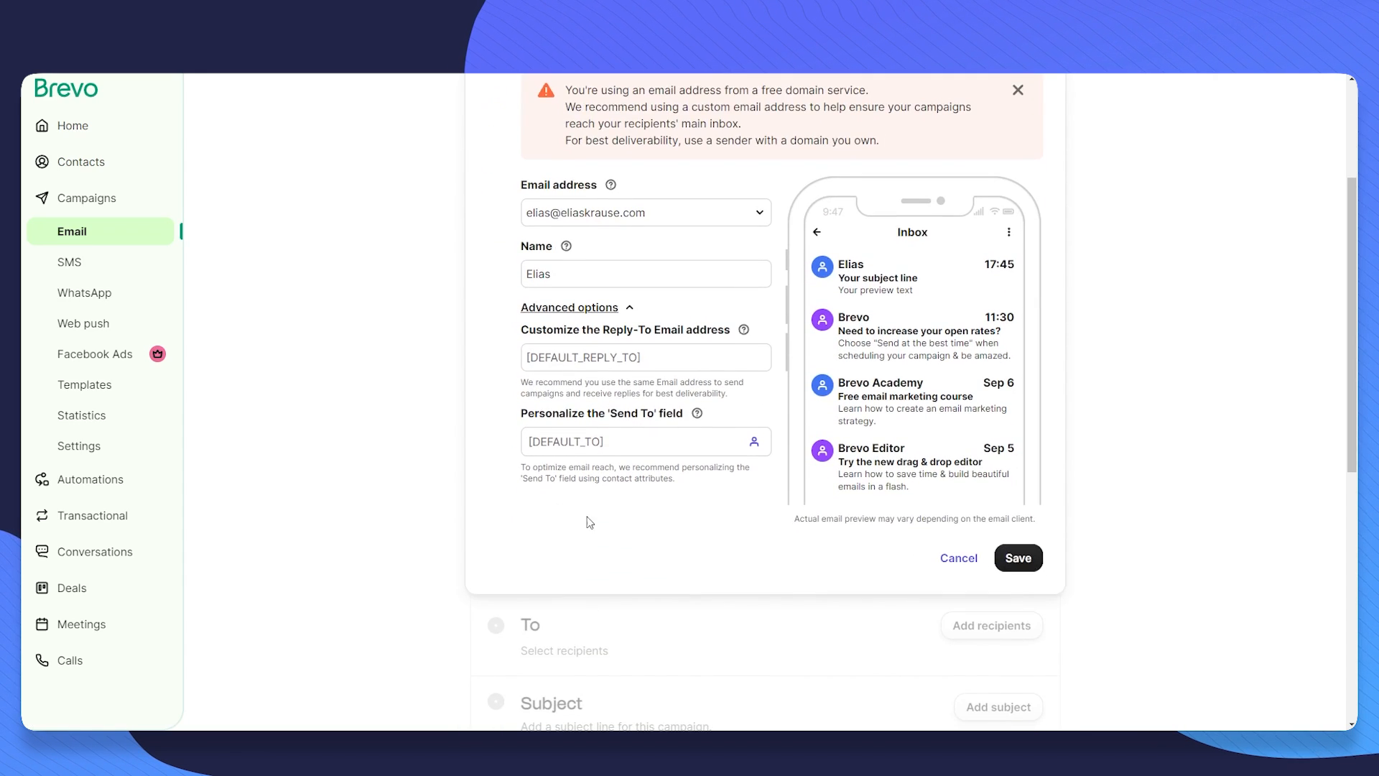
drag(515, 334, 710, 328)
click(733, 307)
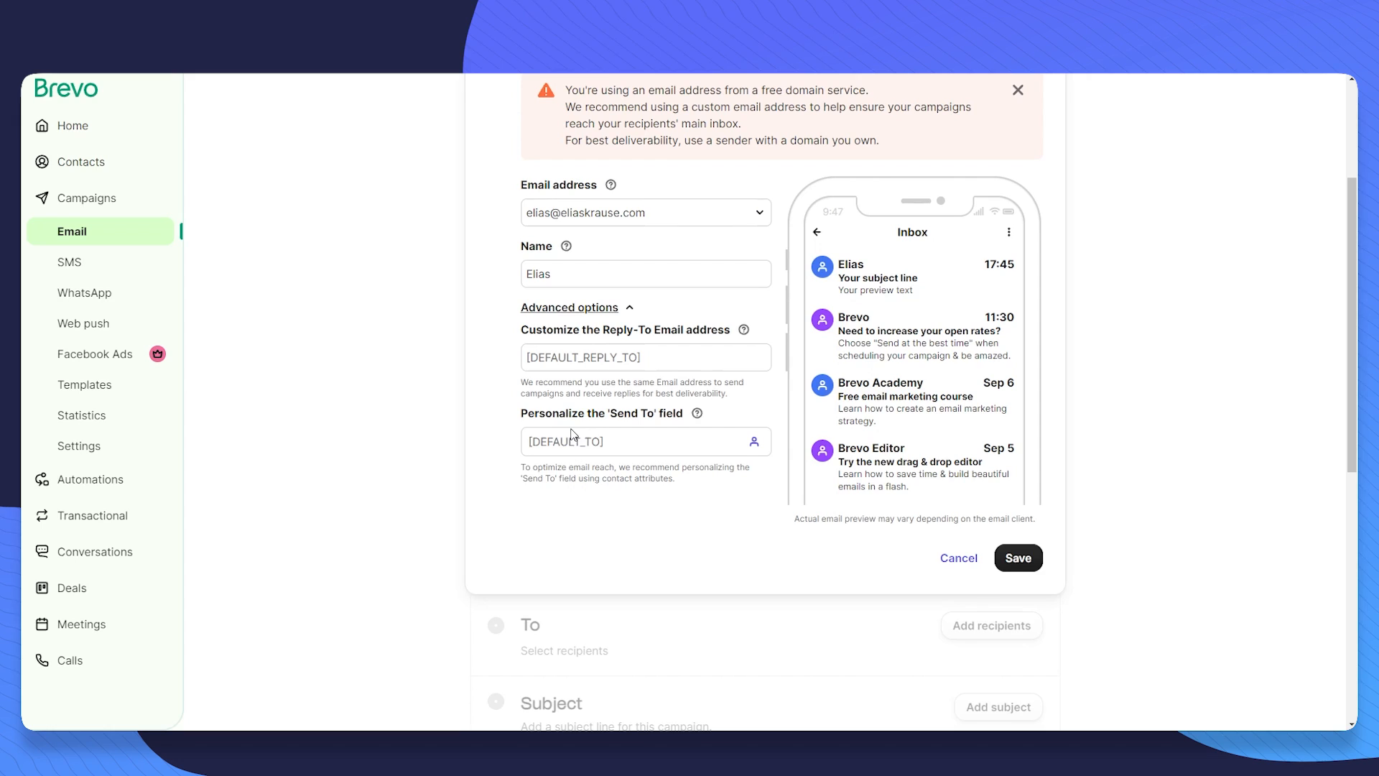
drag(518, 417, 694, 414)
click(690, 413)
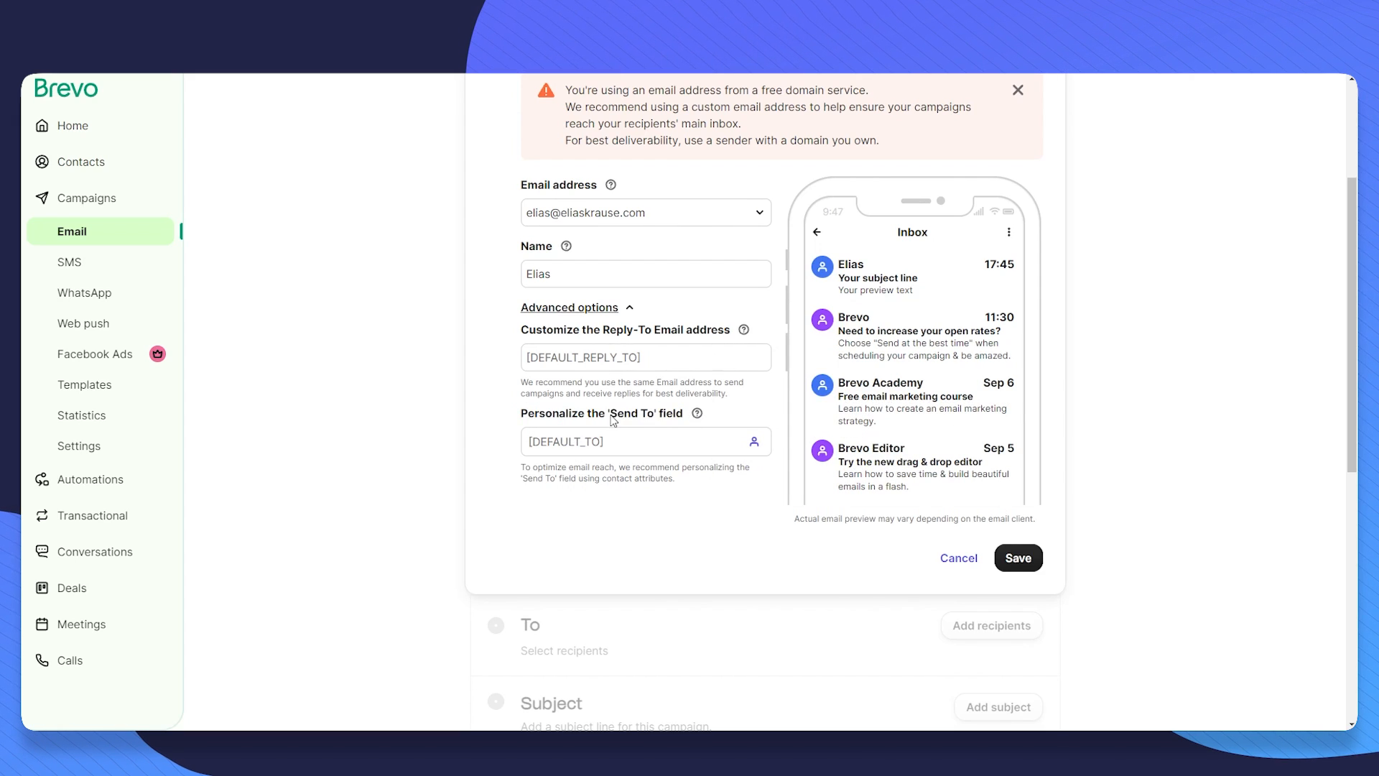
click(602, 308)
Save the sender settings and review the recipients step and the free-email warning
click(1019, 389)
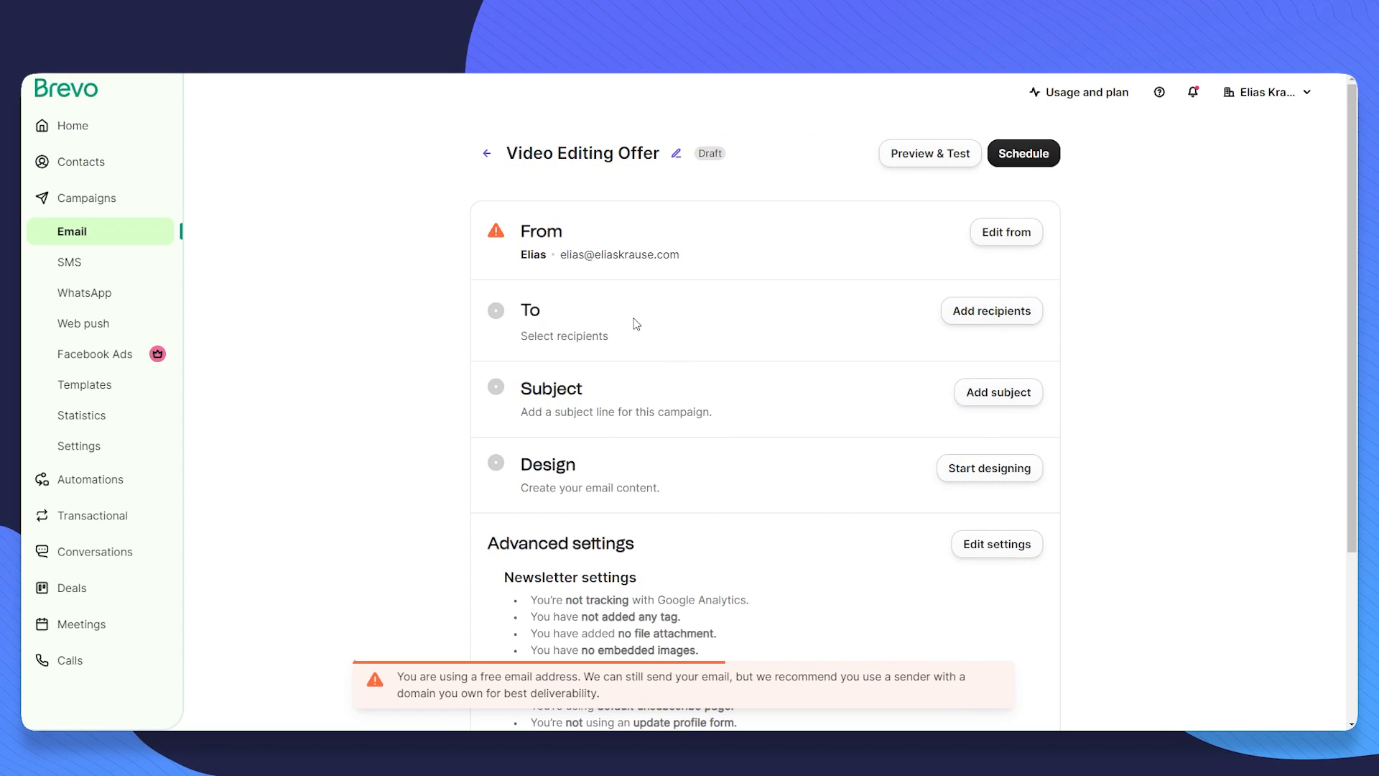
triple_click(528, 310)
click(565, 400)
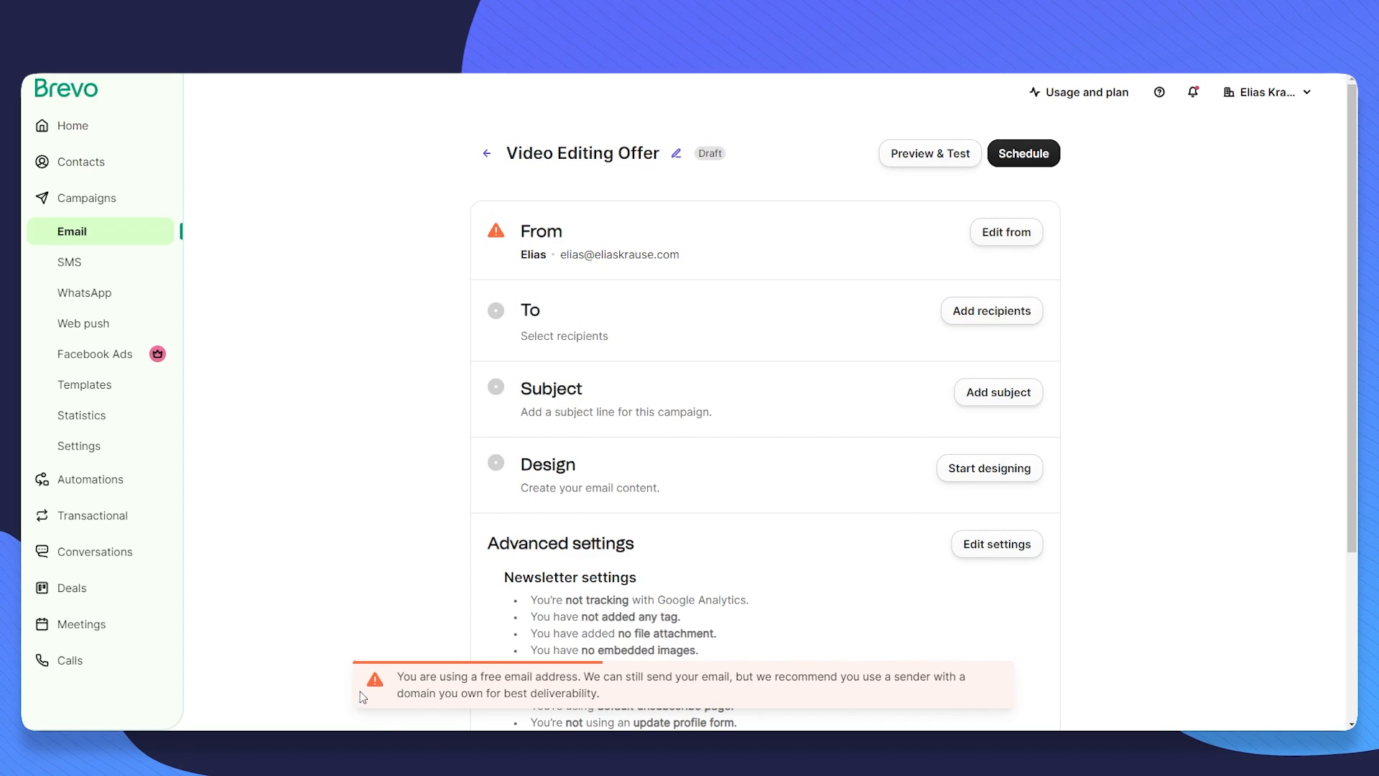
drag(360, 691, 652, 691)
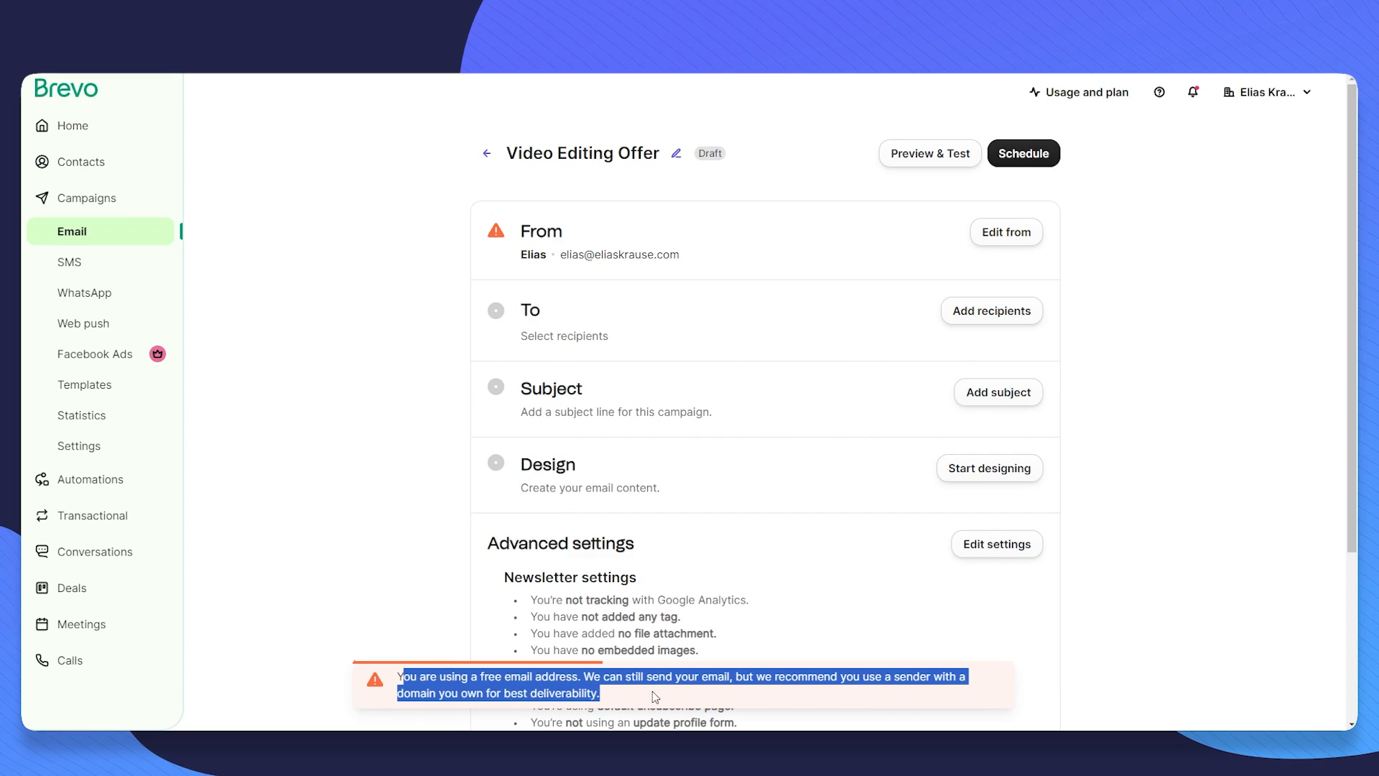
click(693, 696)
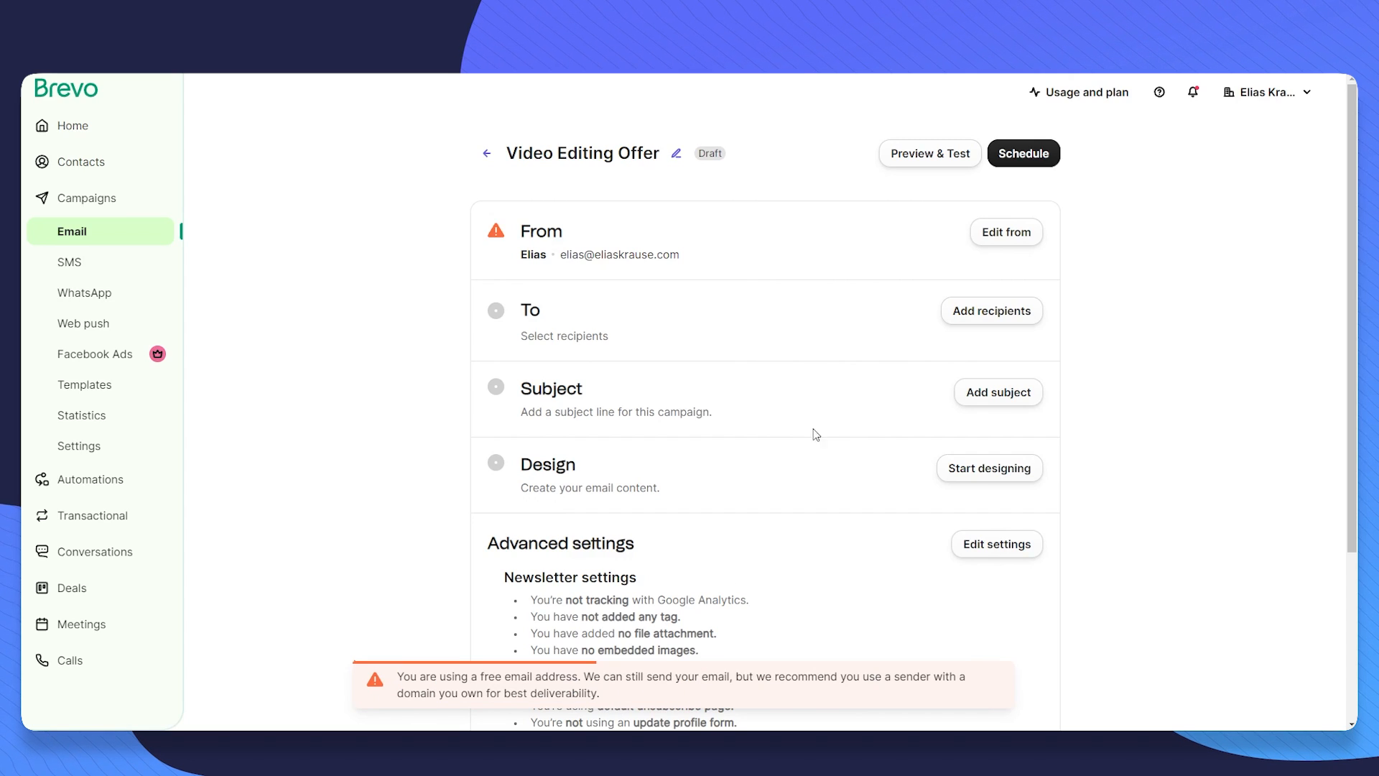
Choose the Contacts #3 list from Your First Folder as the campaign's recipients
click(994, 312)
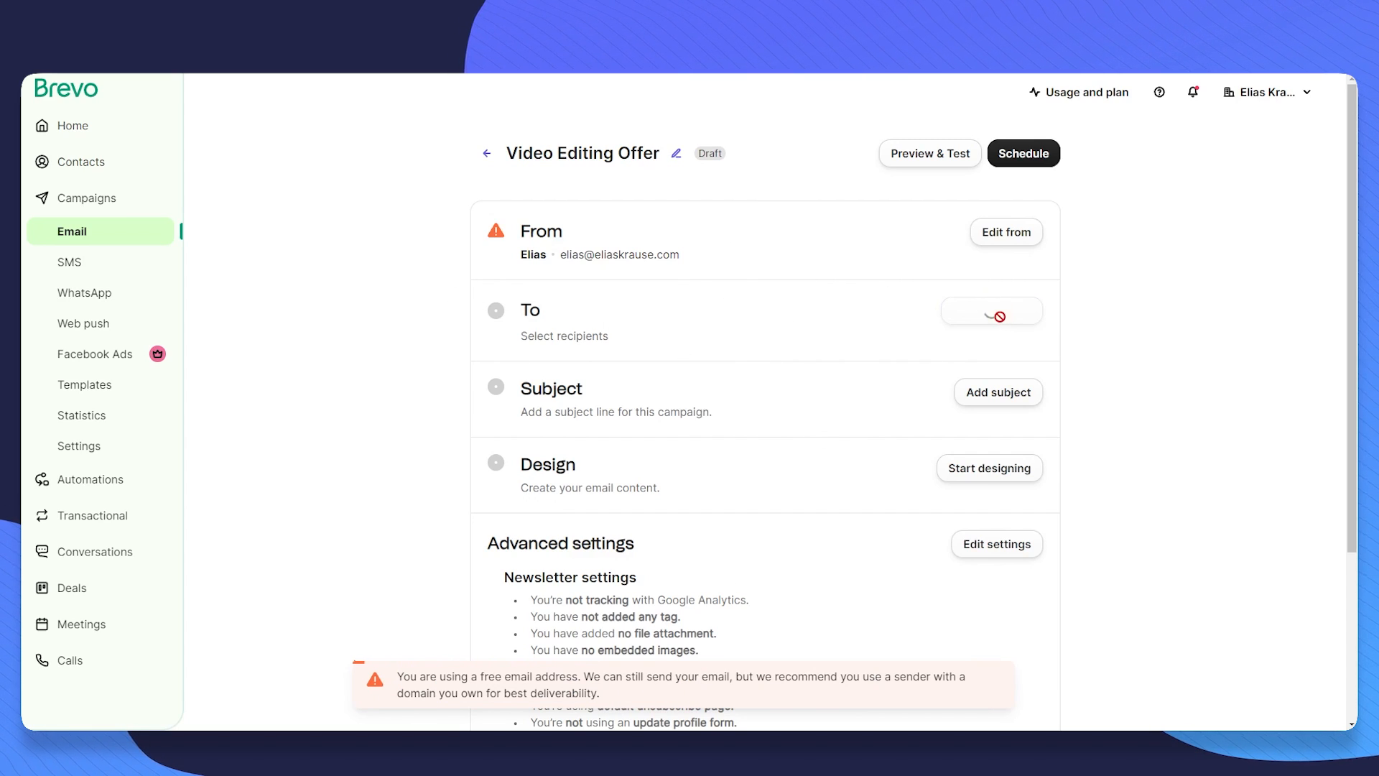
click(604, 401)
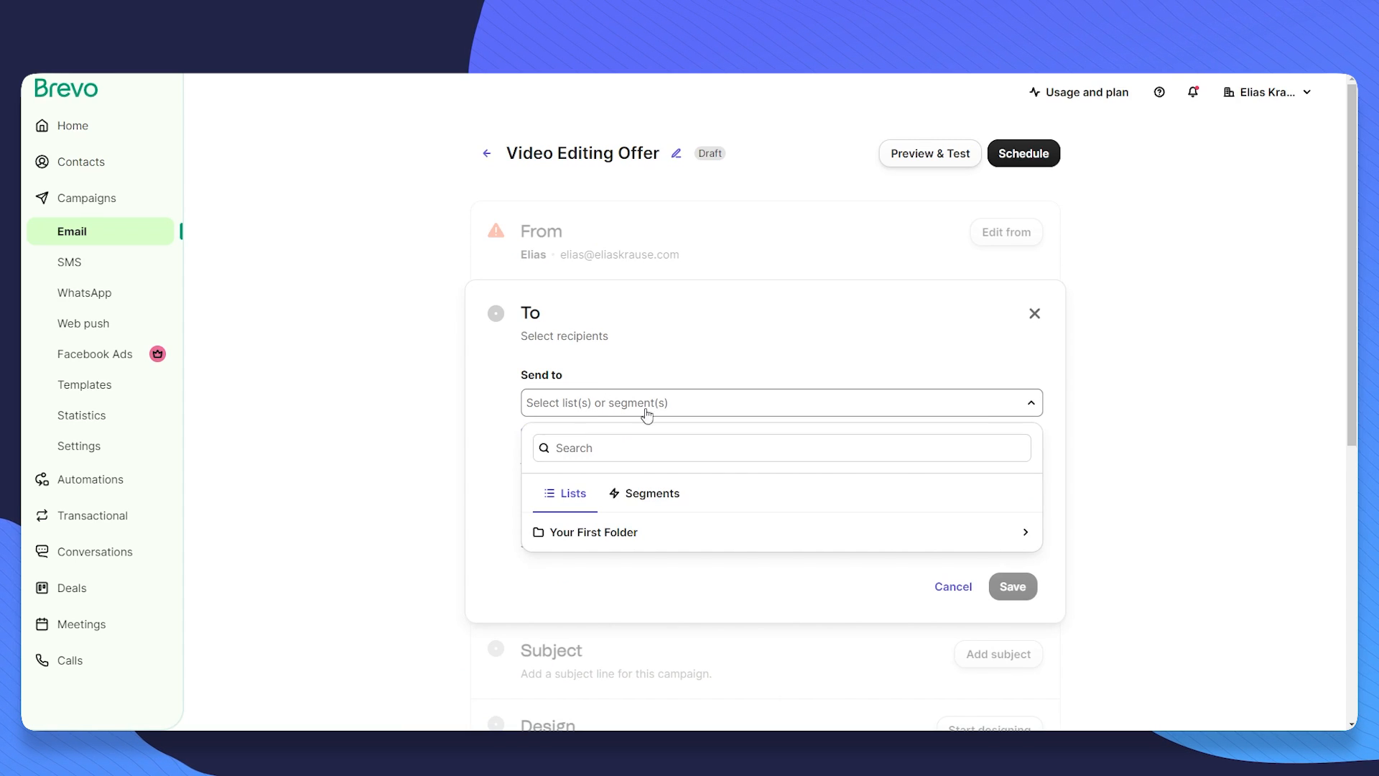
click(627, 510)
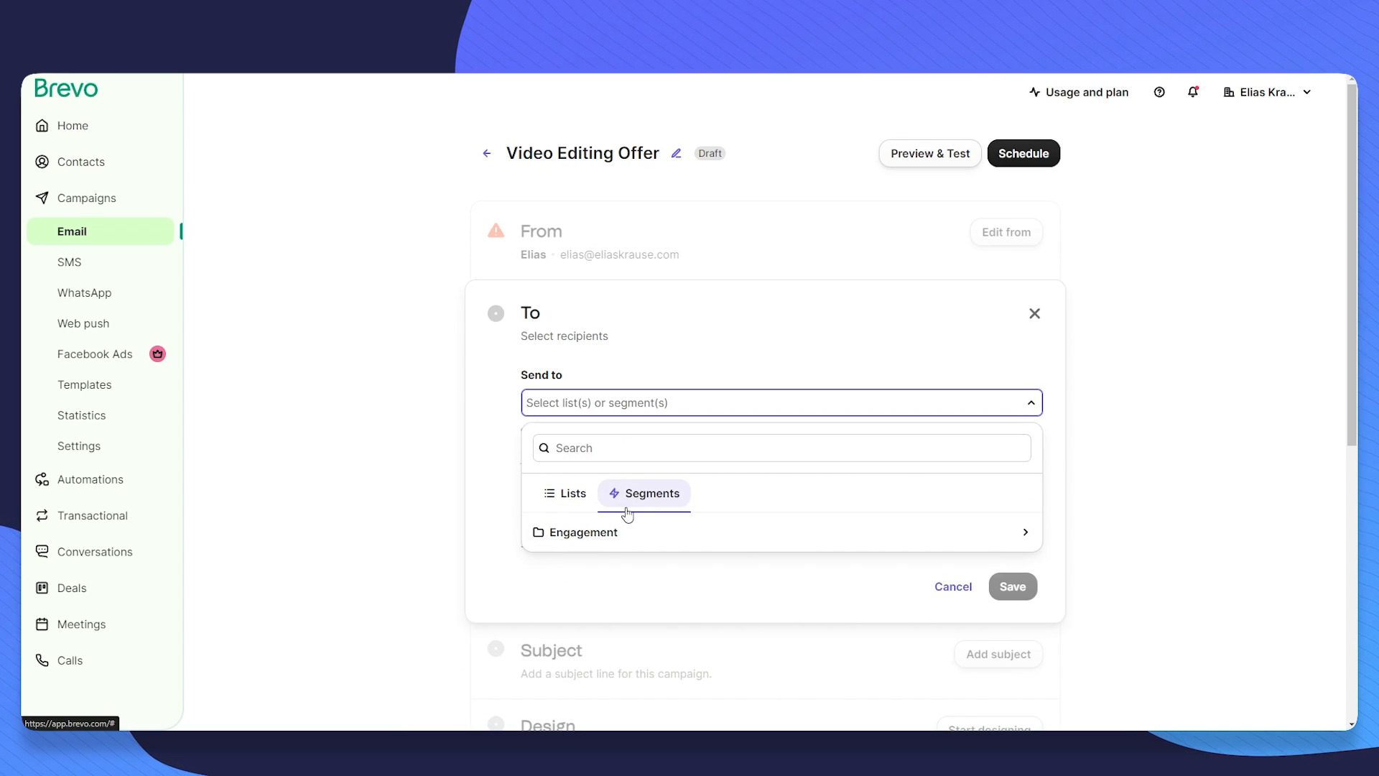
click(555, 493)
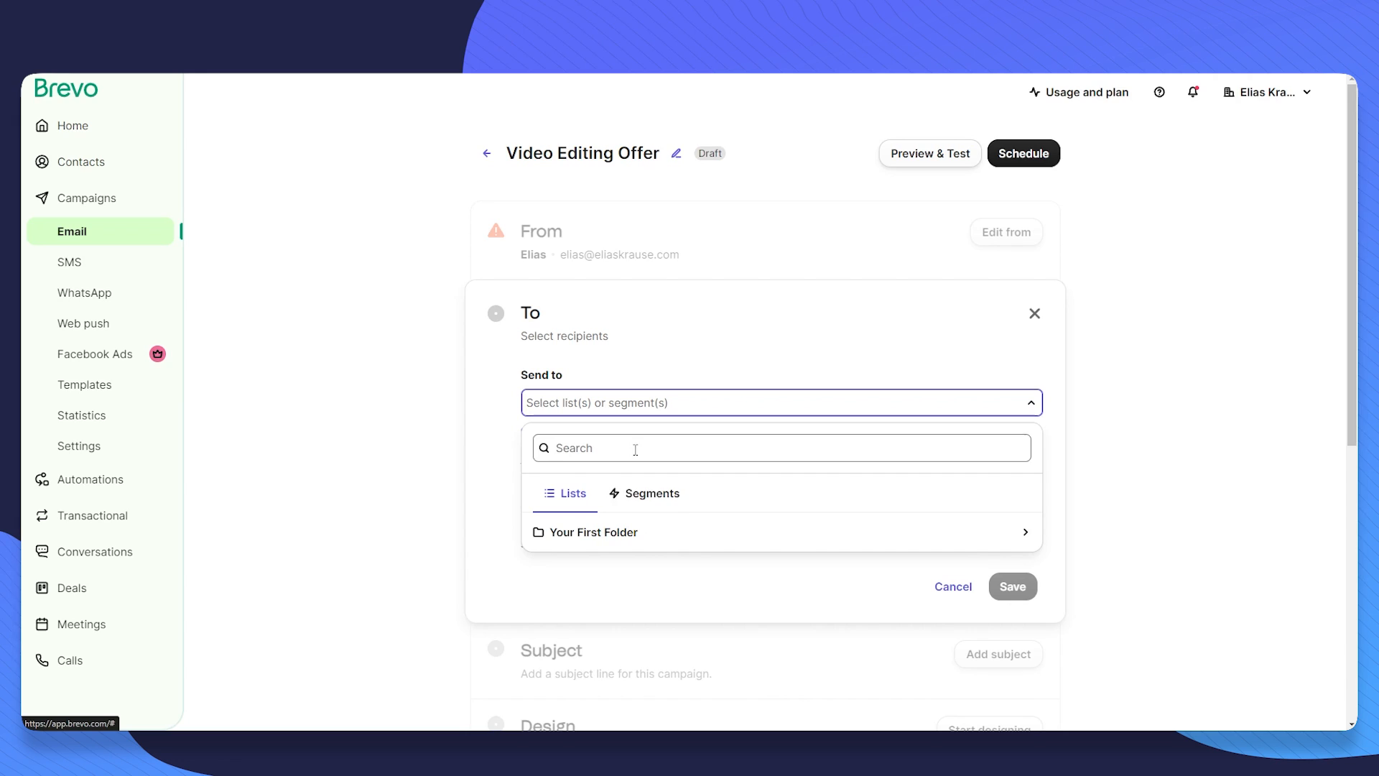
click(614, 532)
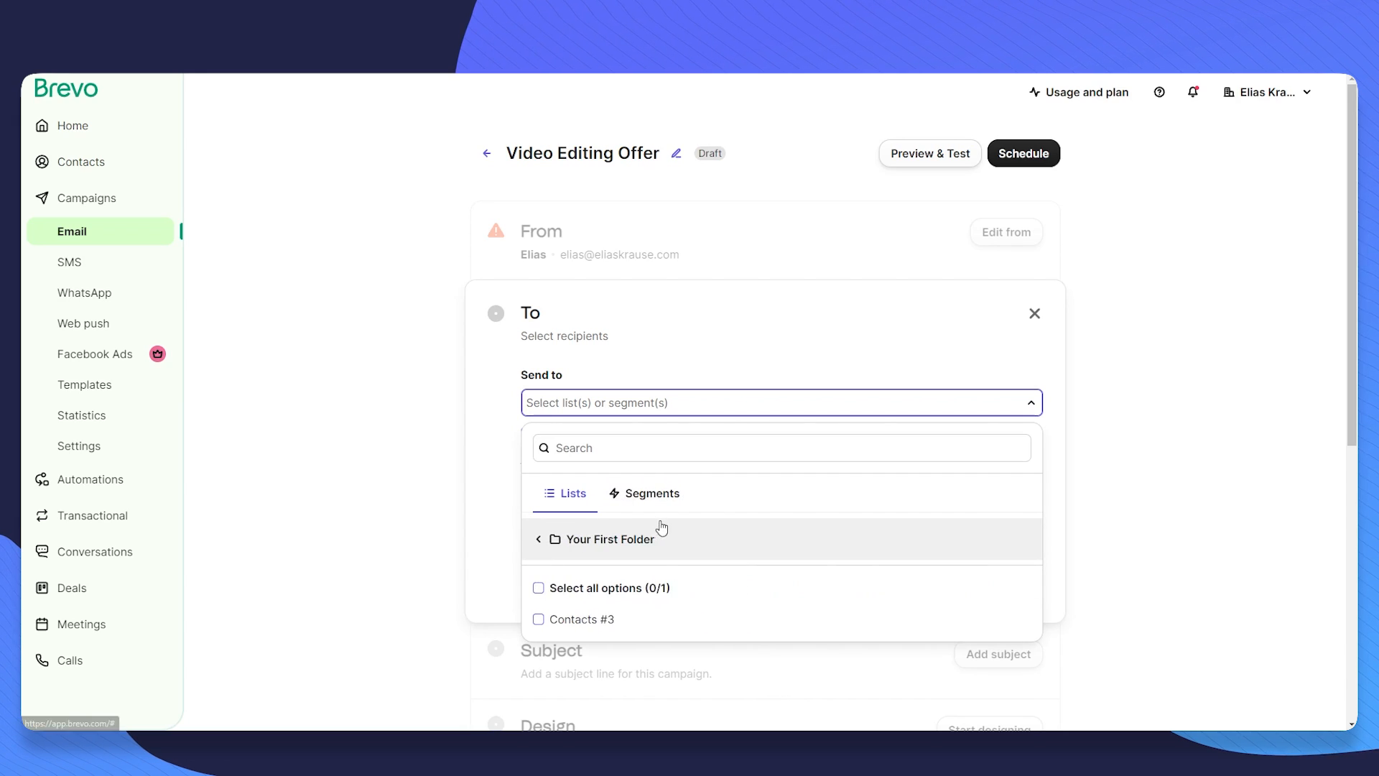
click(573, 619)
click(515, 408)
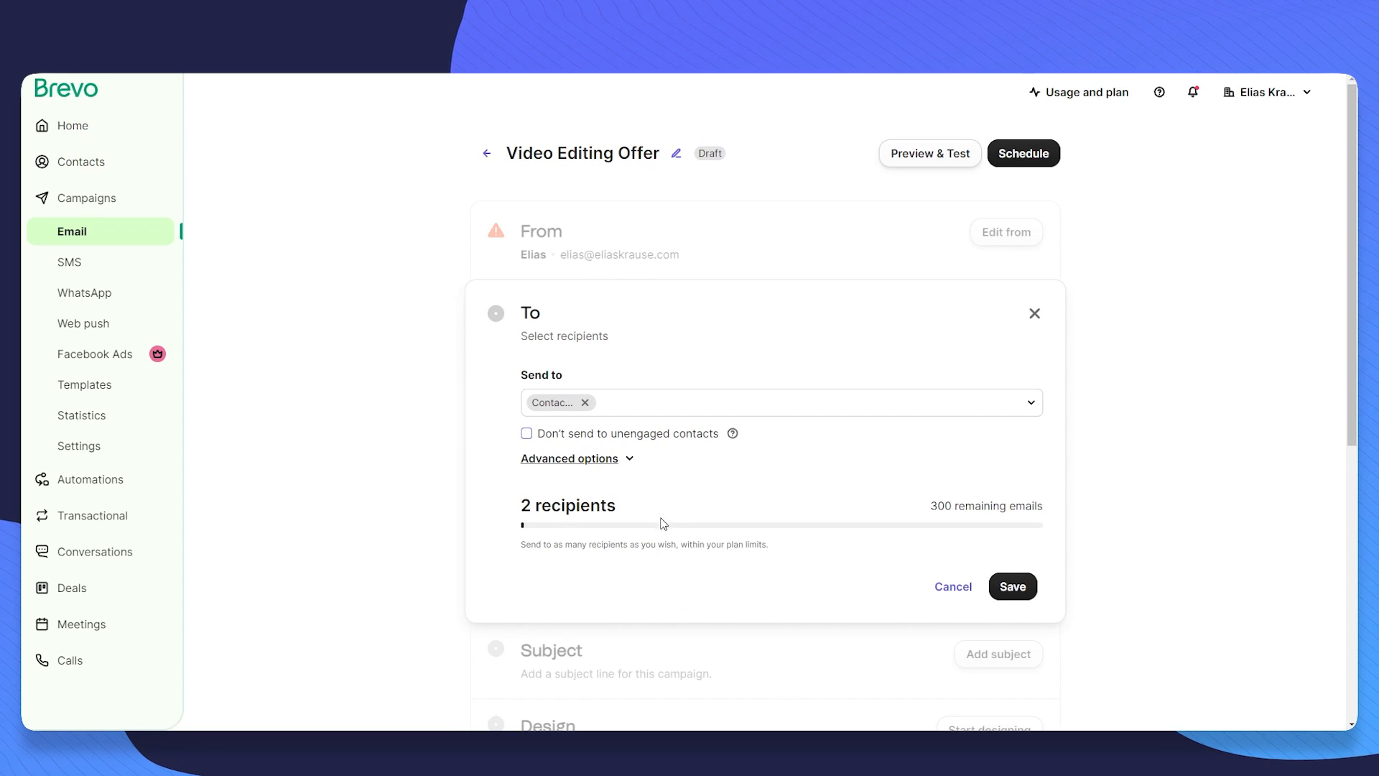
Review the 2-recipient count and the unengaged-contacts note, then save the recipients
drag(661, 519, 475, 517)
click(587, 504)
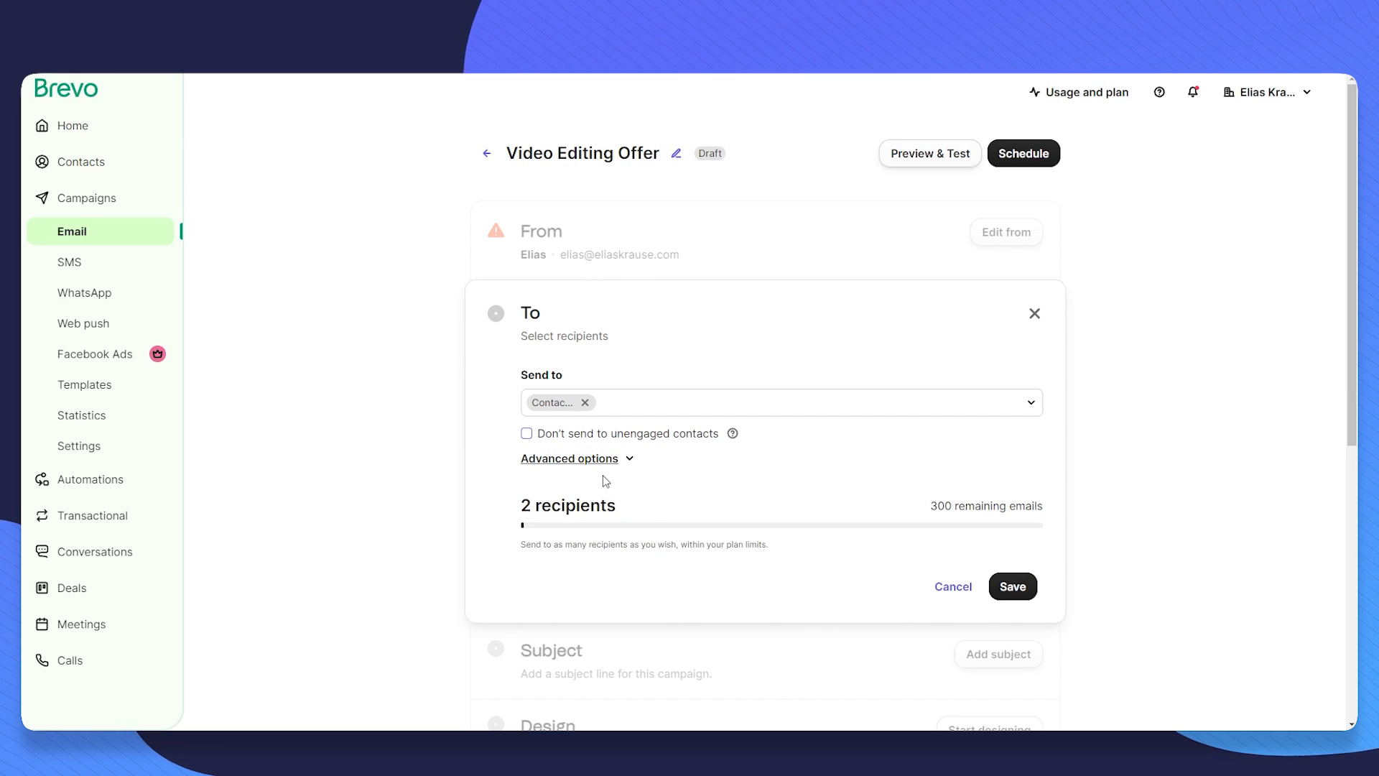
click(733, 433)
click(528, 447)
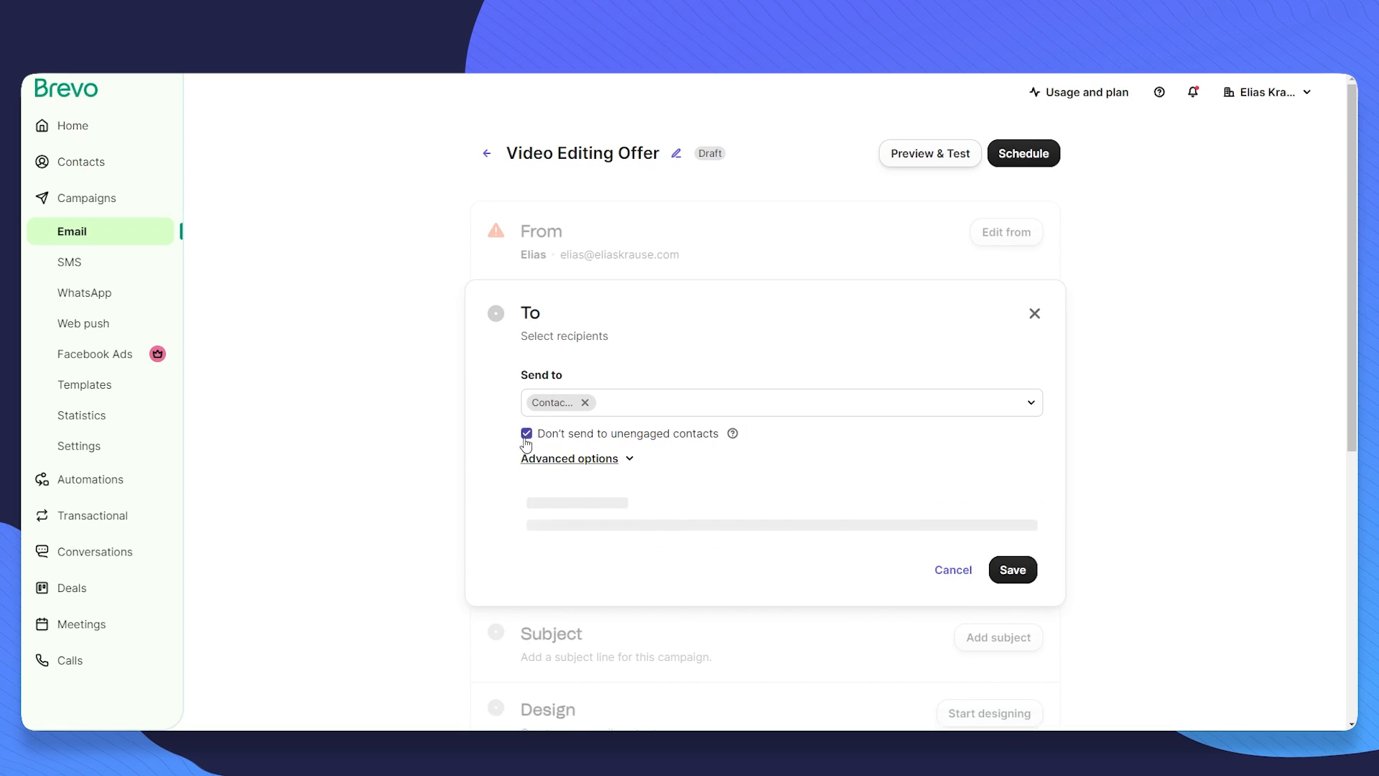
double_click(603, 439)
click(791, 497)
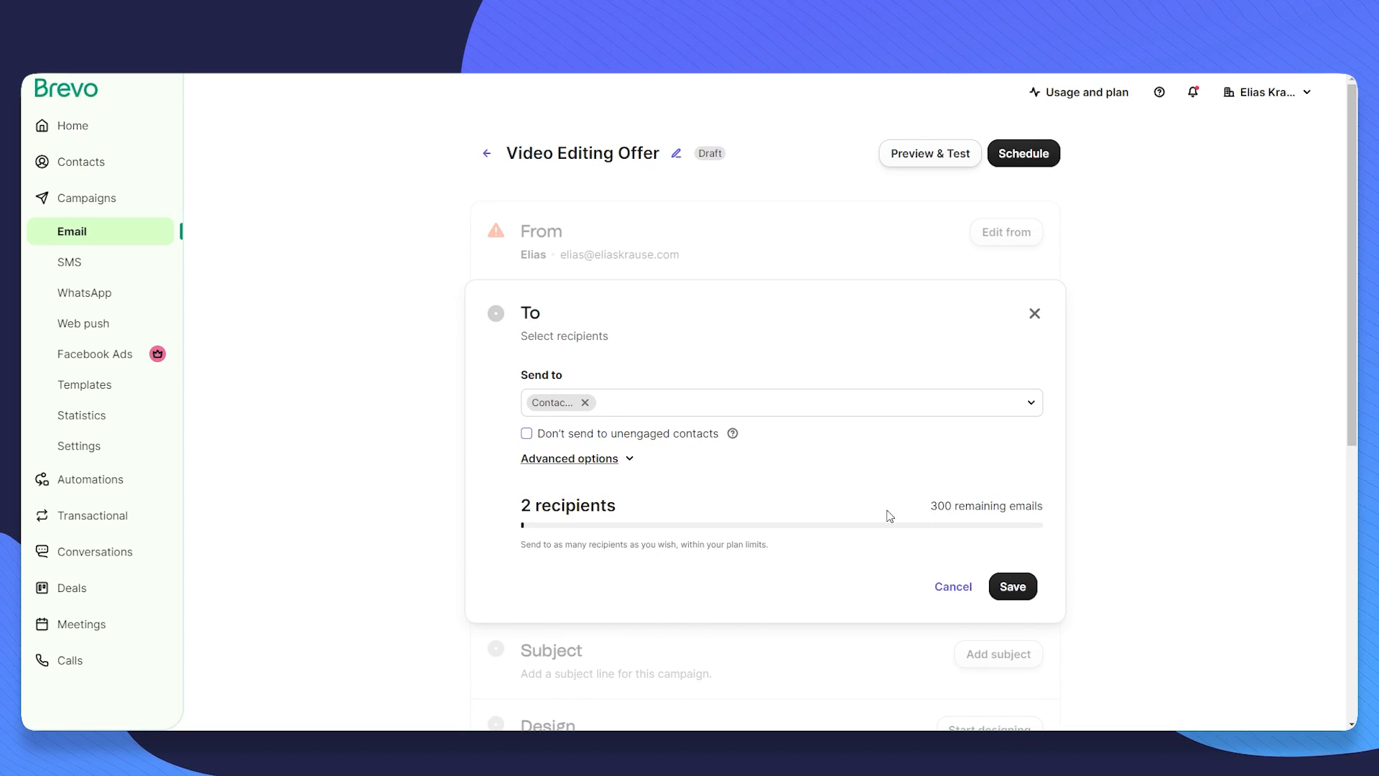
click(1010, 578)
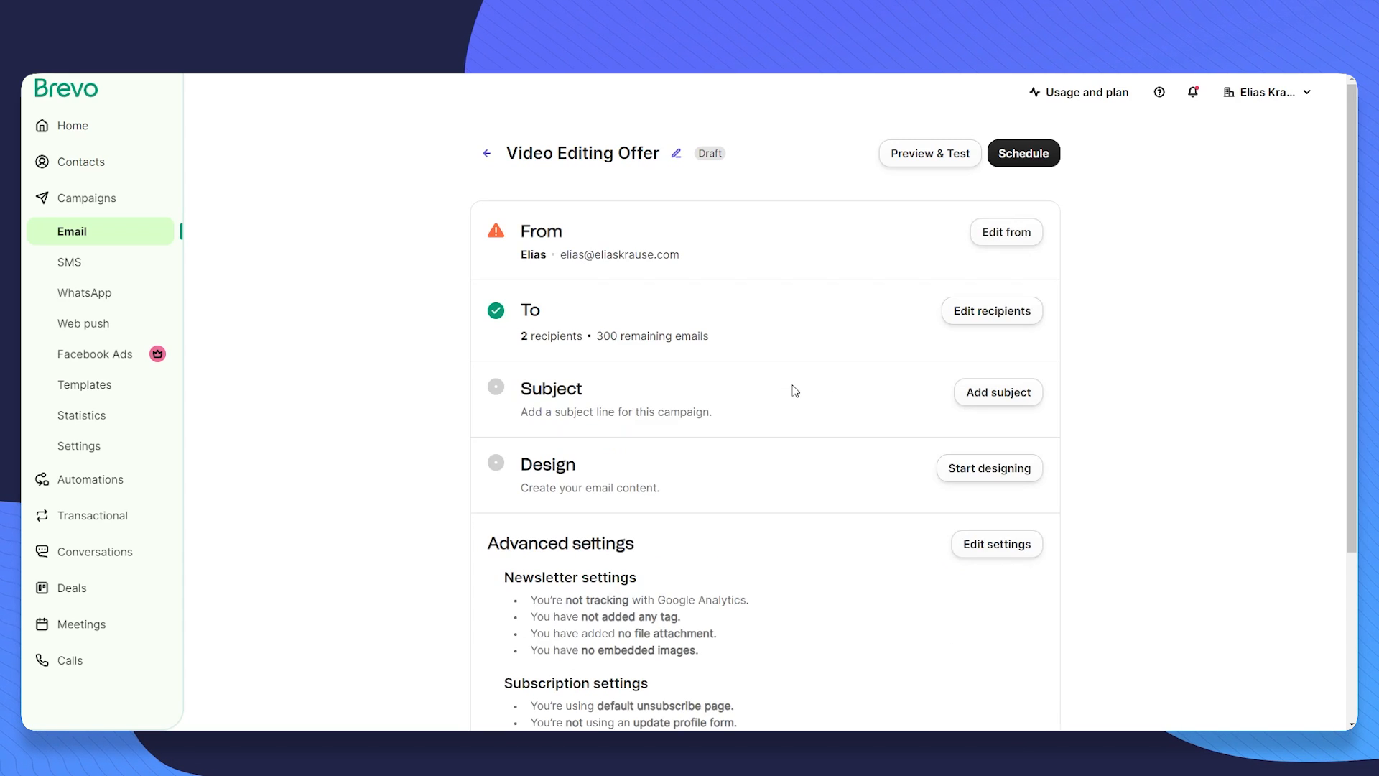
Open the Subject step and type 'Let me introduce to you to our new Offer' as the subject
click(998, 392)
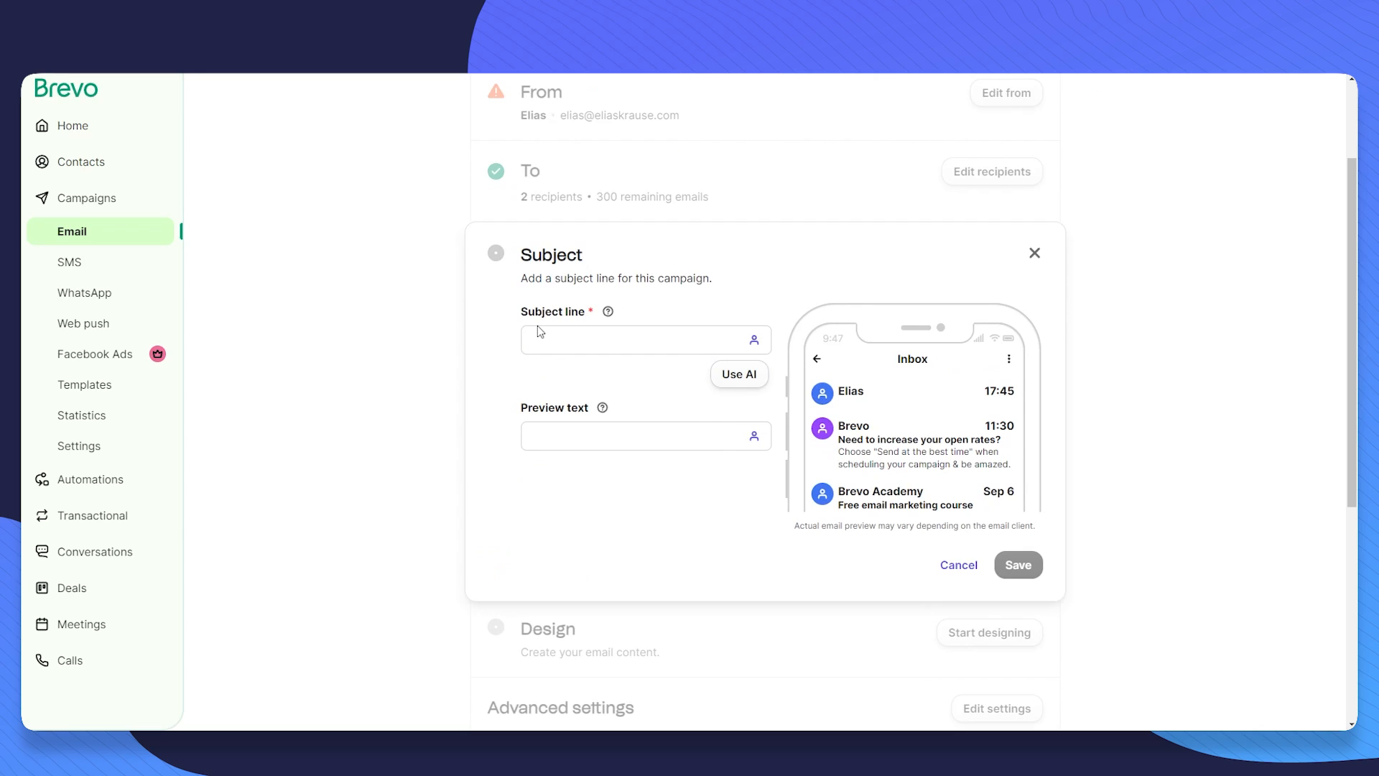
drag(519, 316, 630, 349)
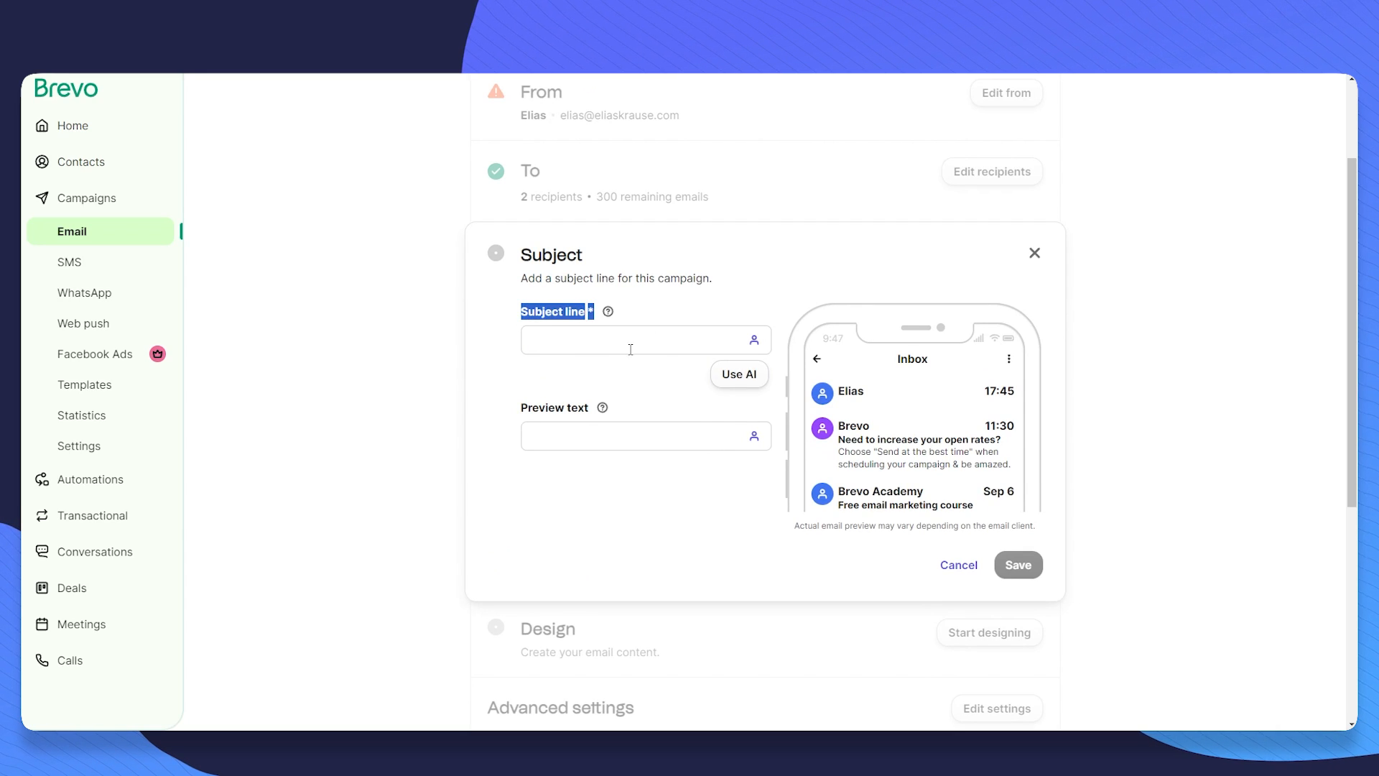
click(561, 369)
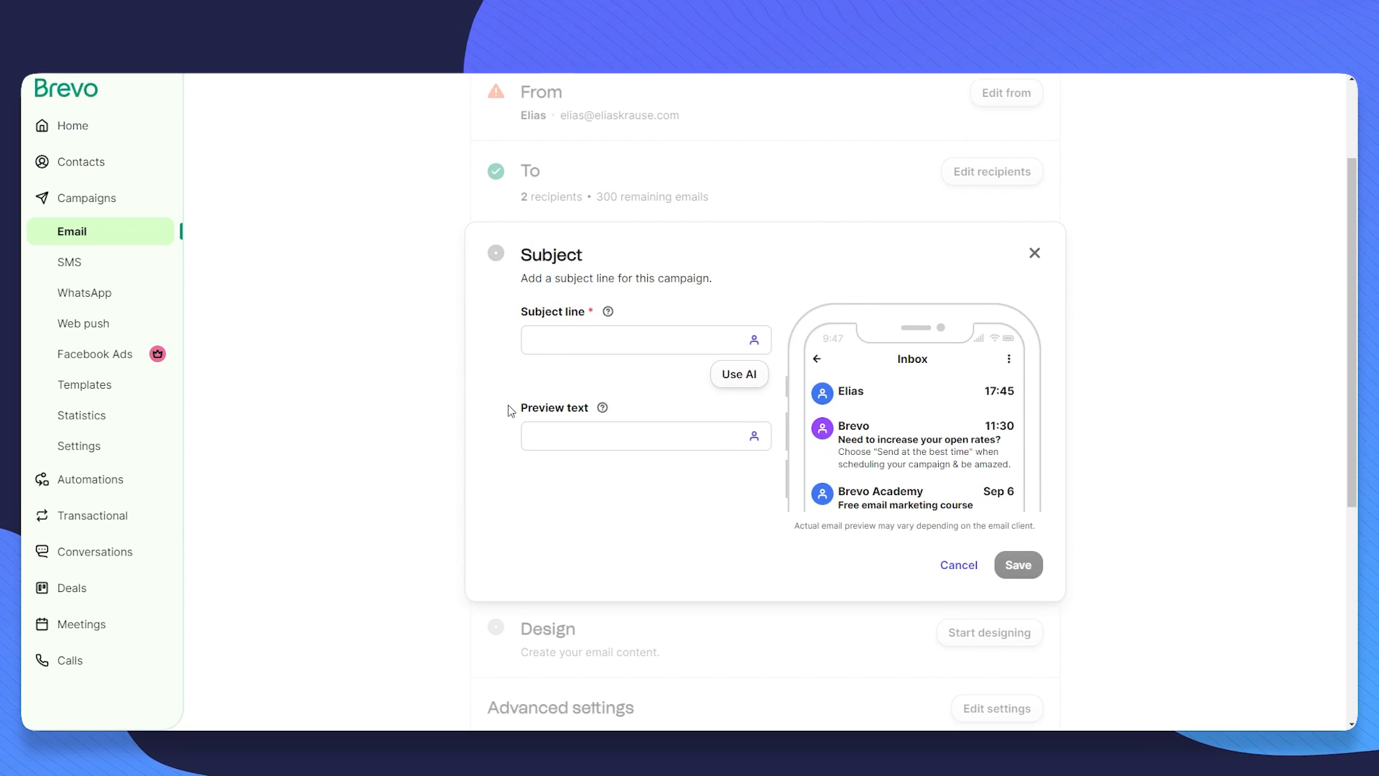
drag(509, 410, 639, 411)
click(706, 416)
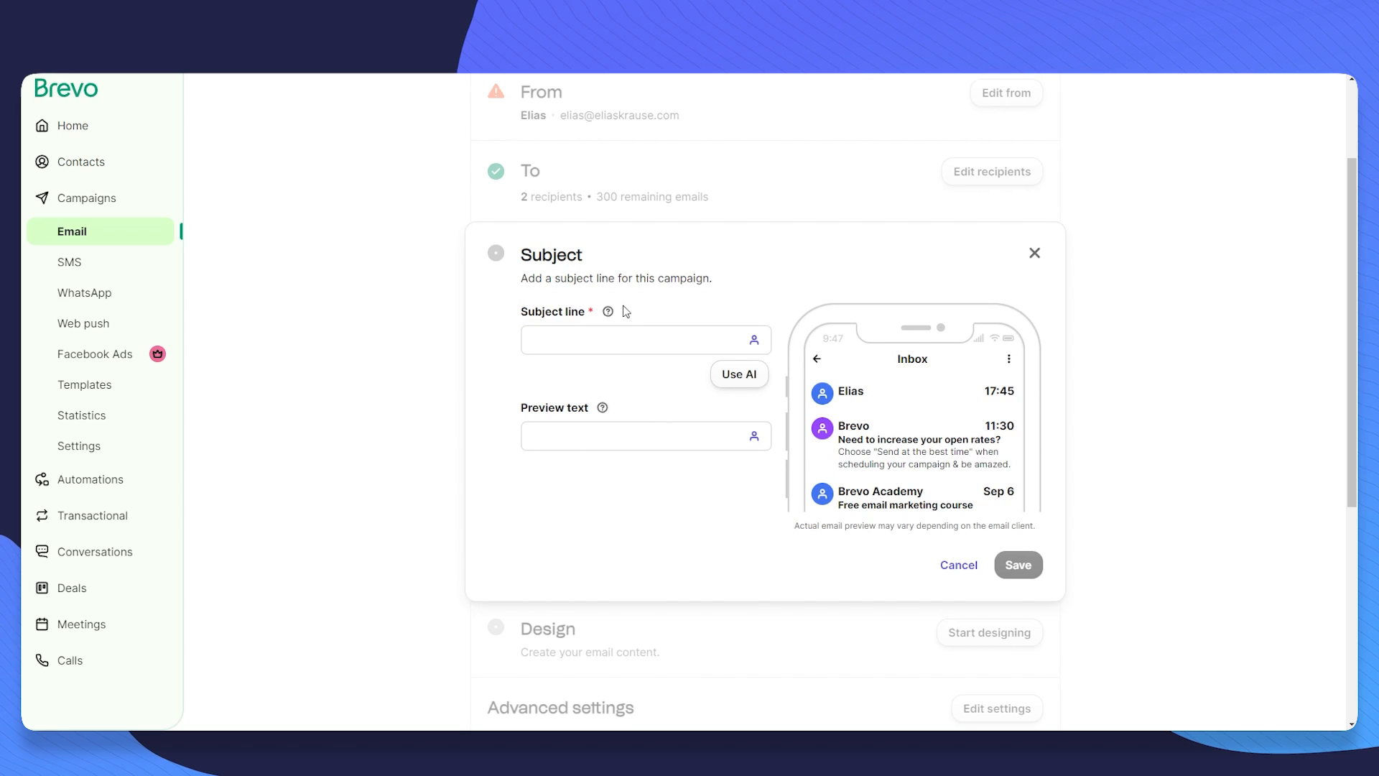
scroll(619, 359, up, 2)
click(661, 482)
scroll(686, 438, down, 1)
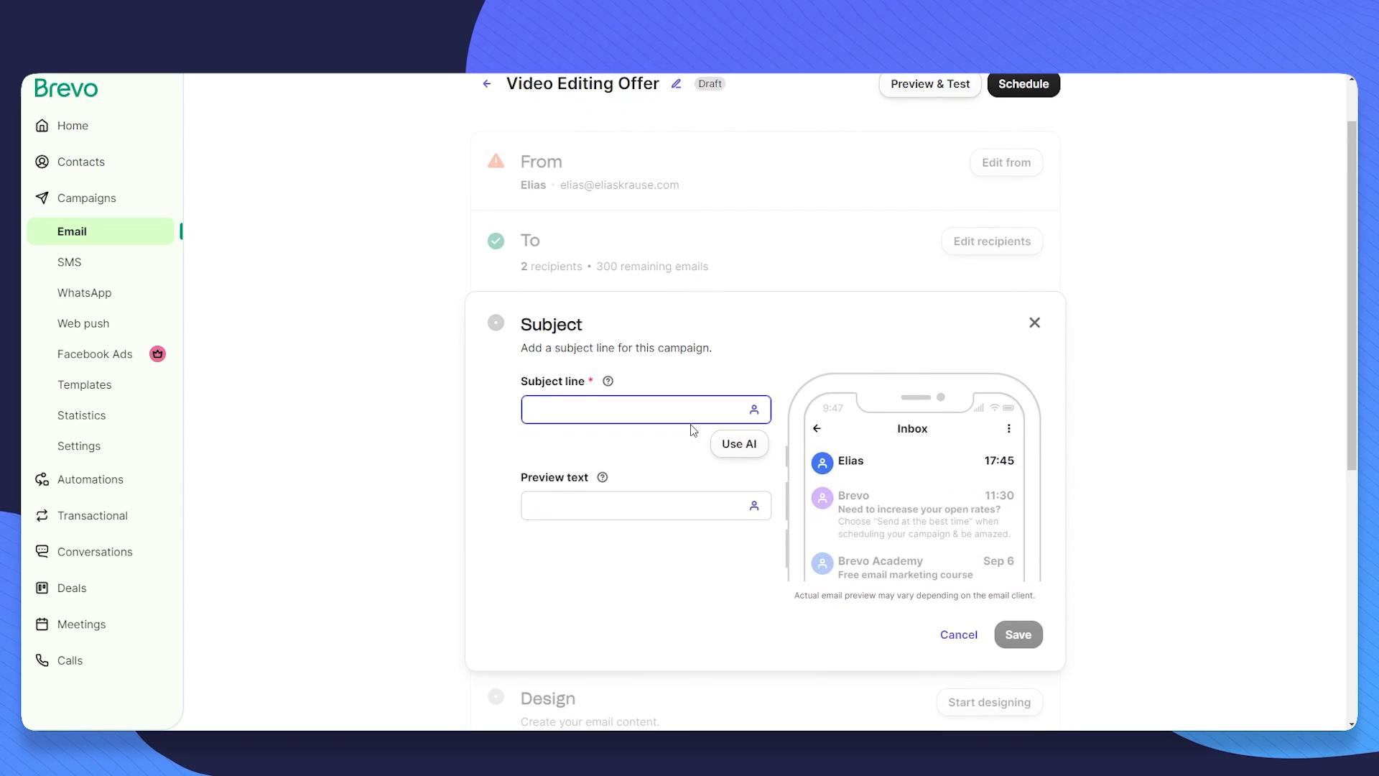
text(Le tme)
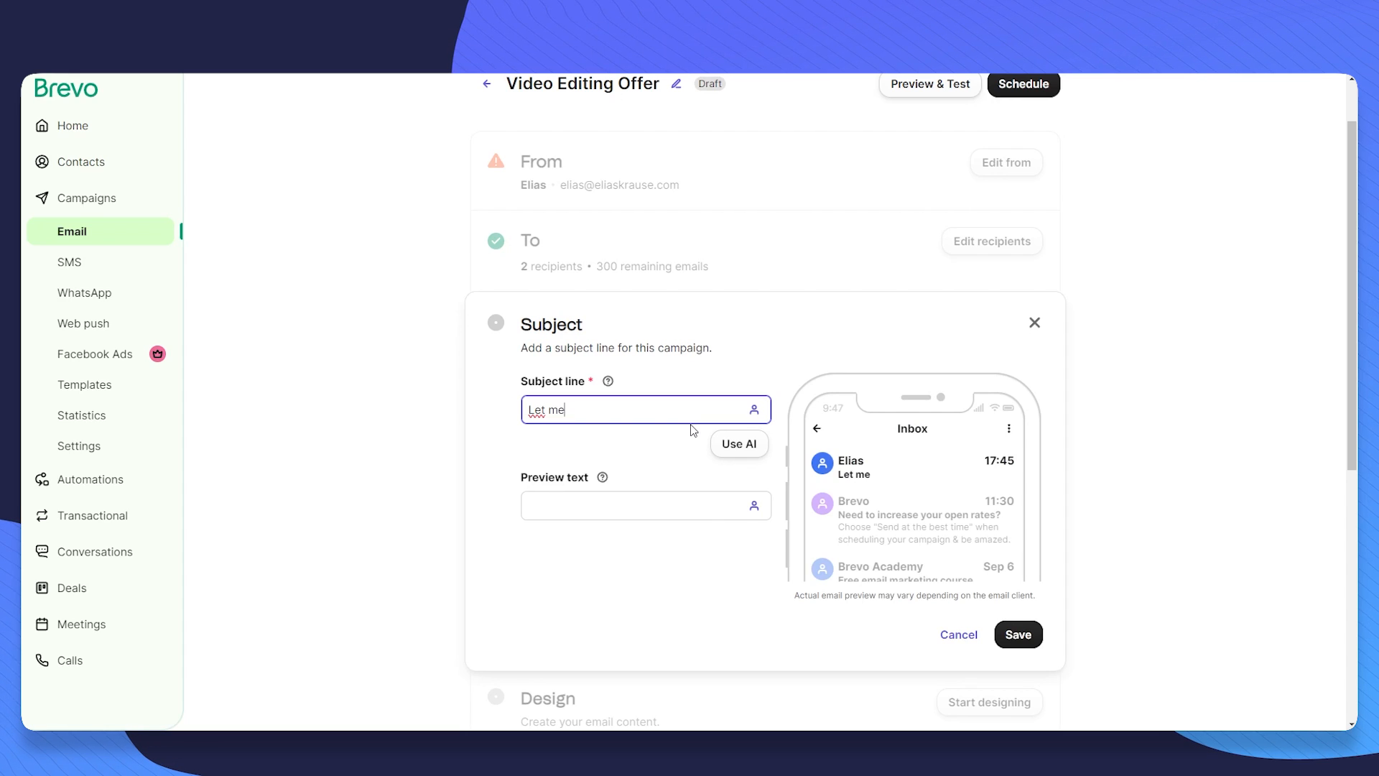
text( introduce to you)
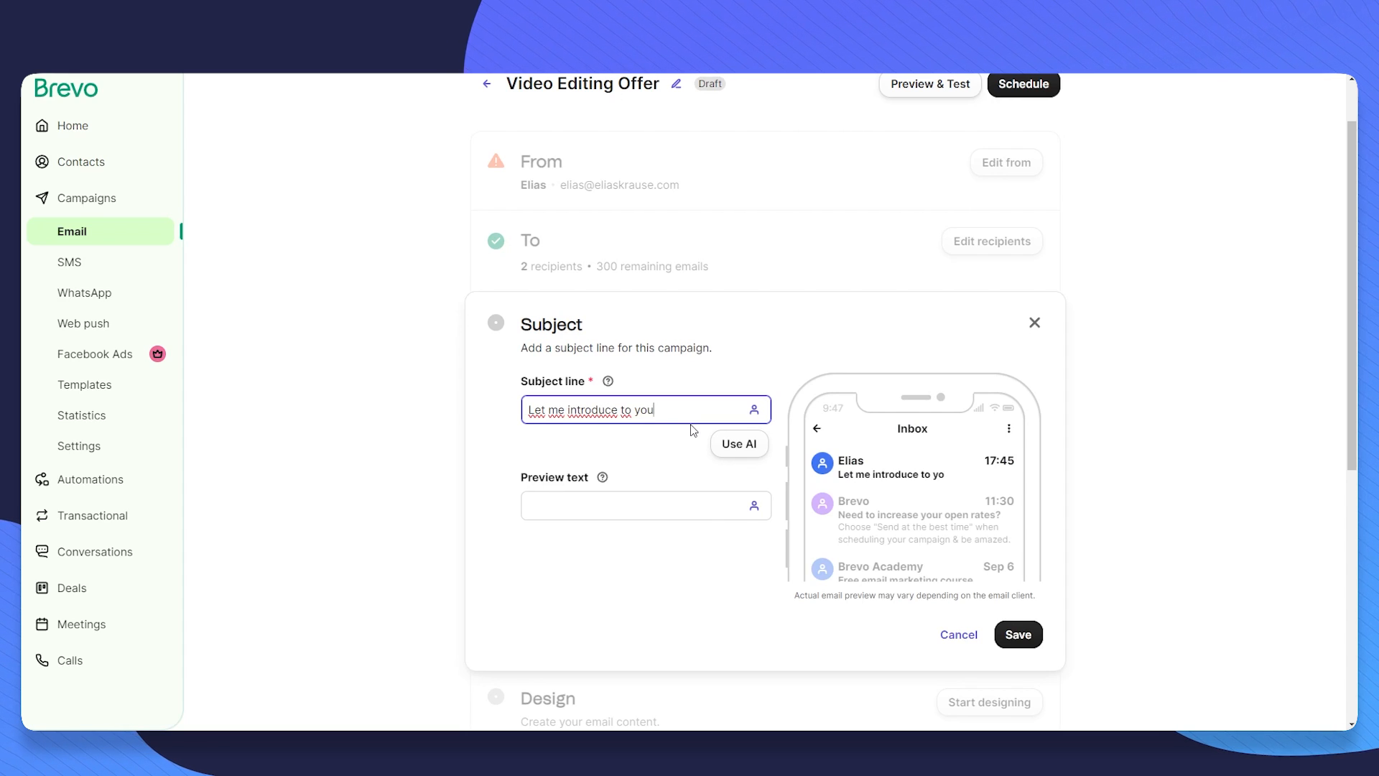
text( to our new)
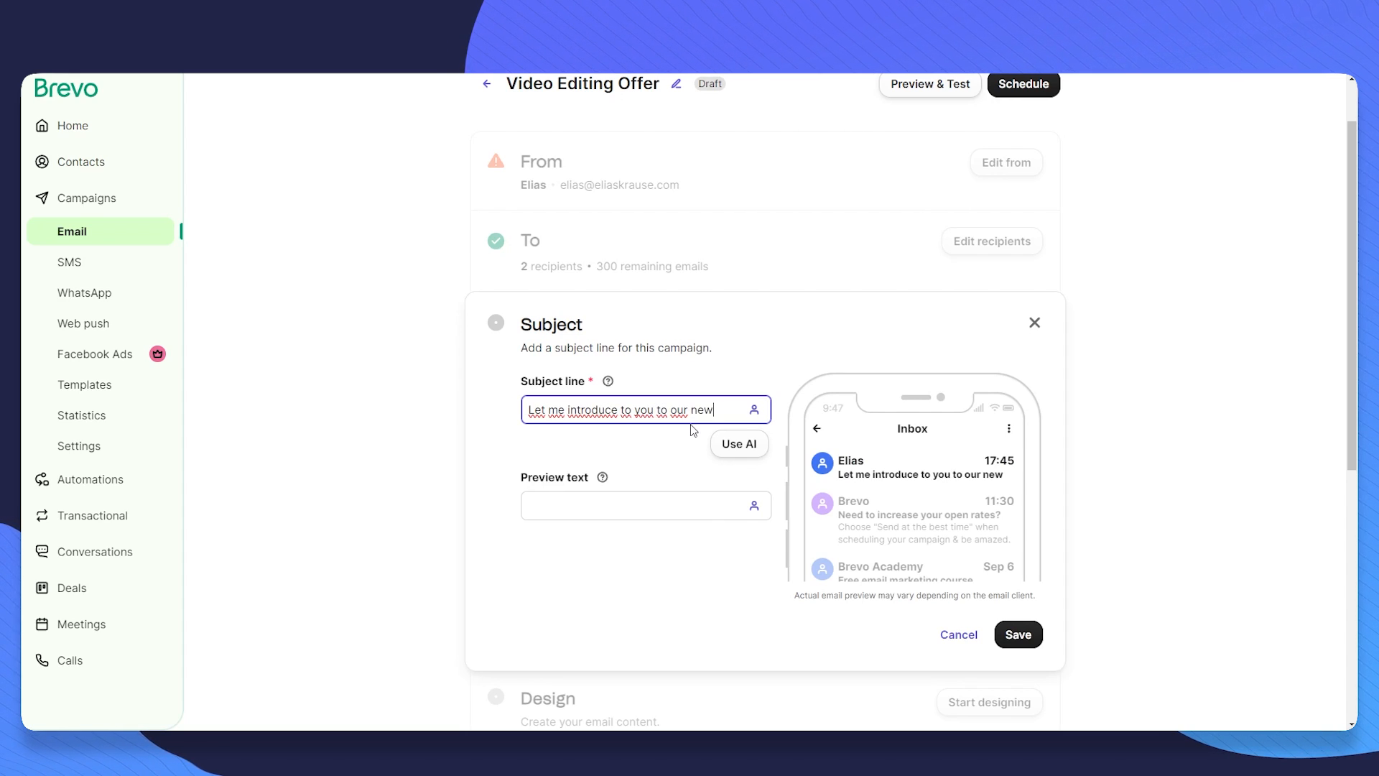
text( Offer!)
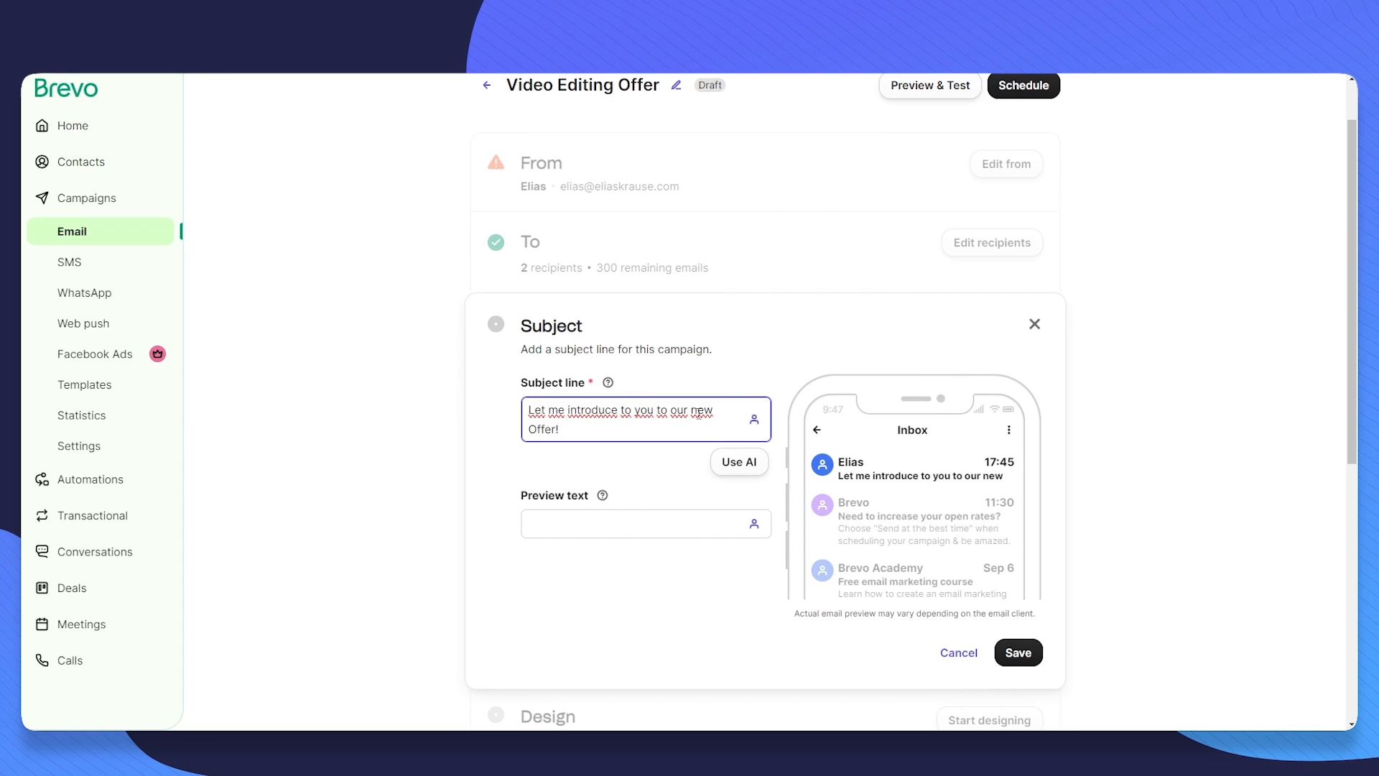
Prefix the subject with 'Hey', the FIRSTNAME personalization tag and a comma
click(754, 419)
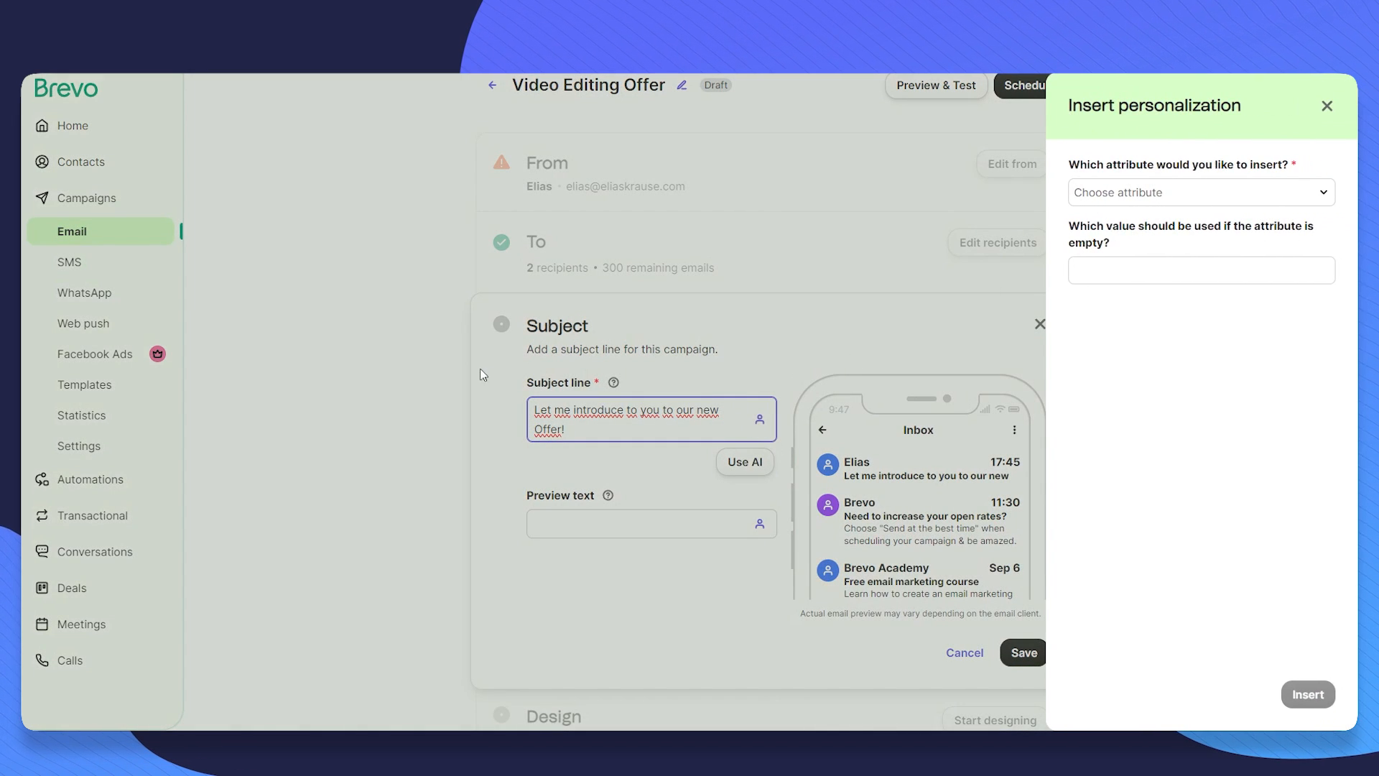
click(550, 420)
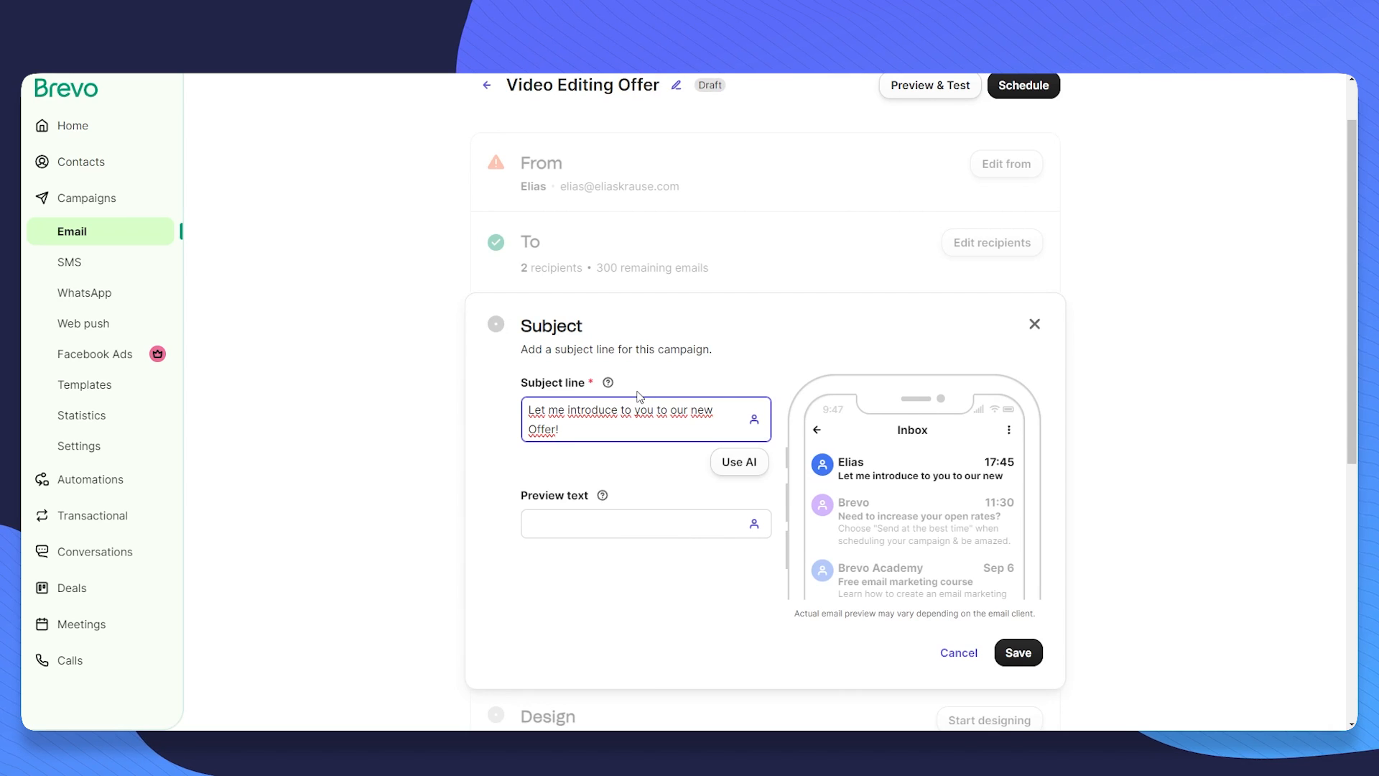
text(Hey)
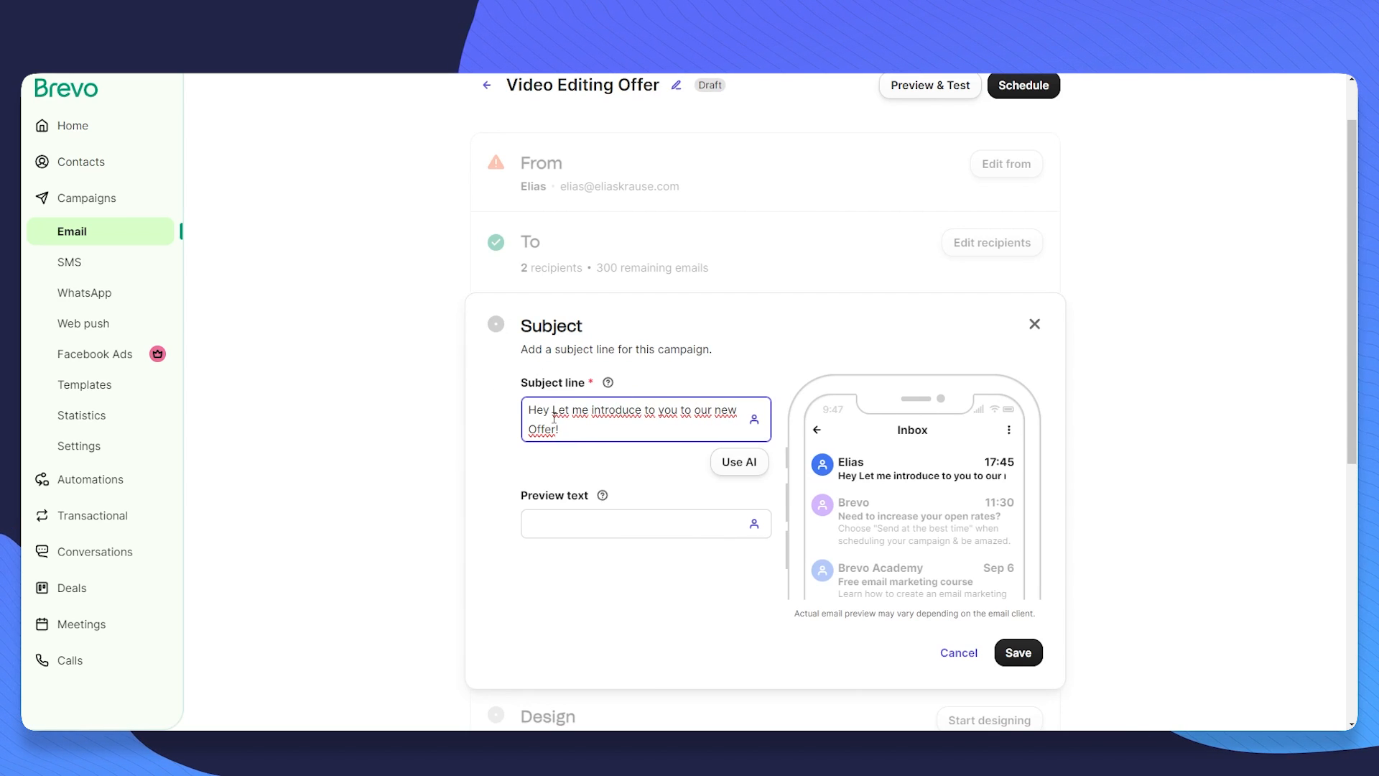
click(753, 419)
click(1102, 192)
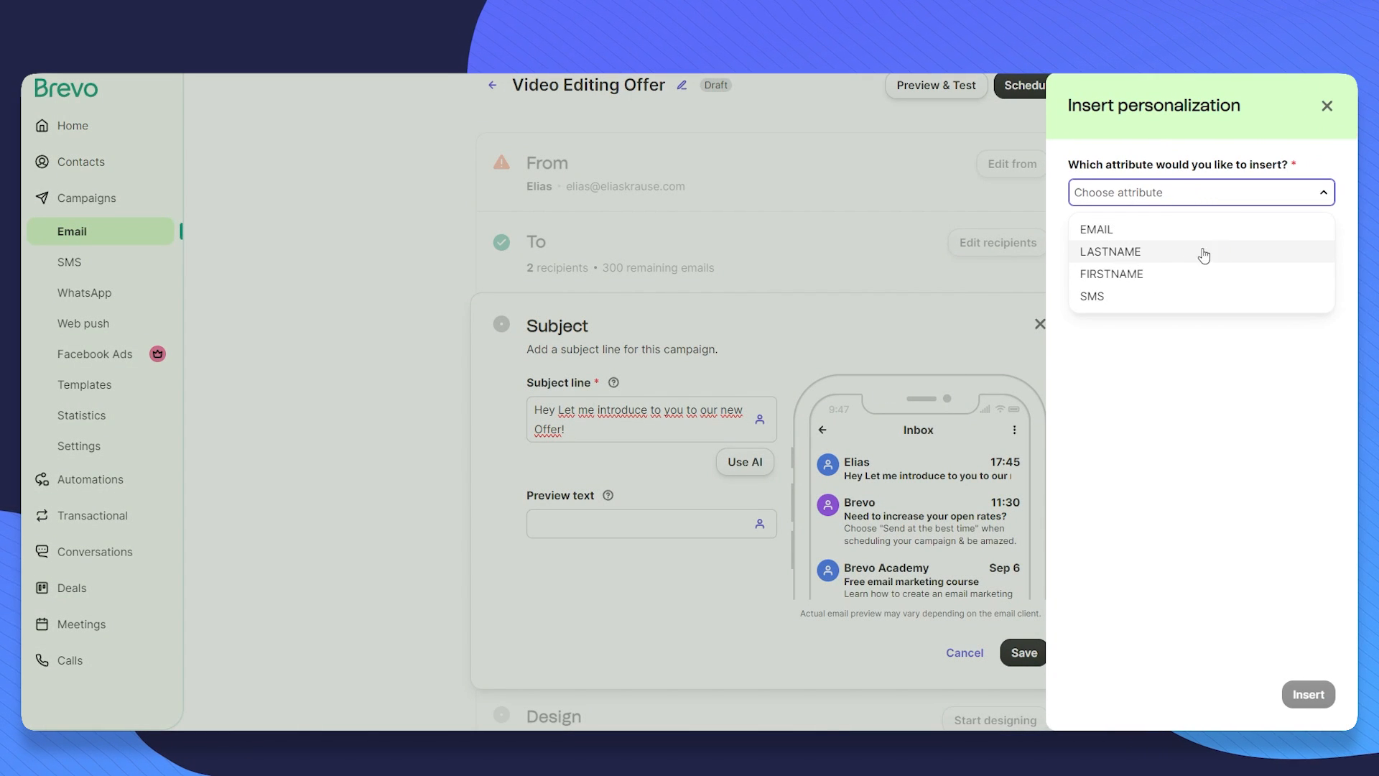
click(1149, 276)
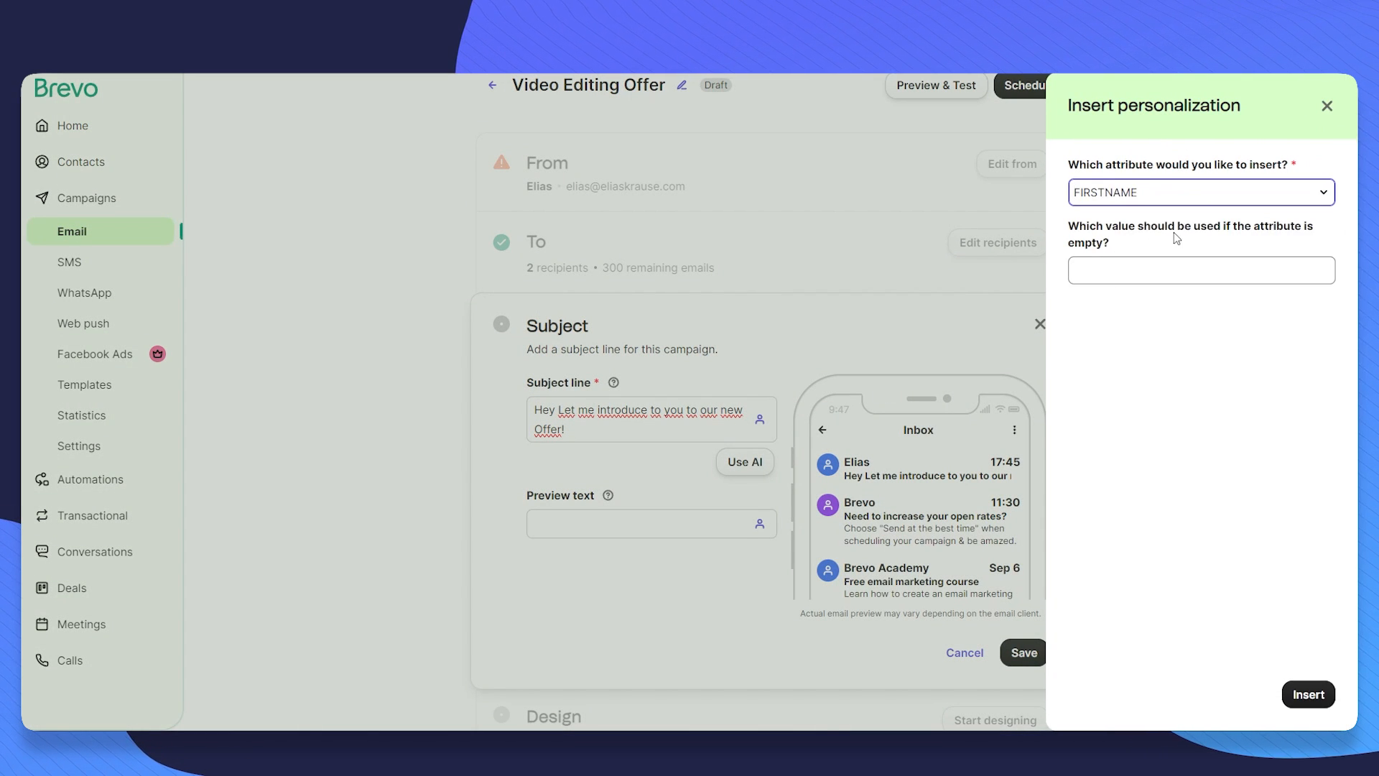
click(1308, 694)
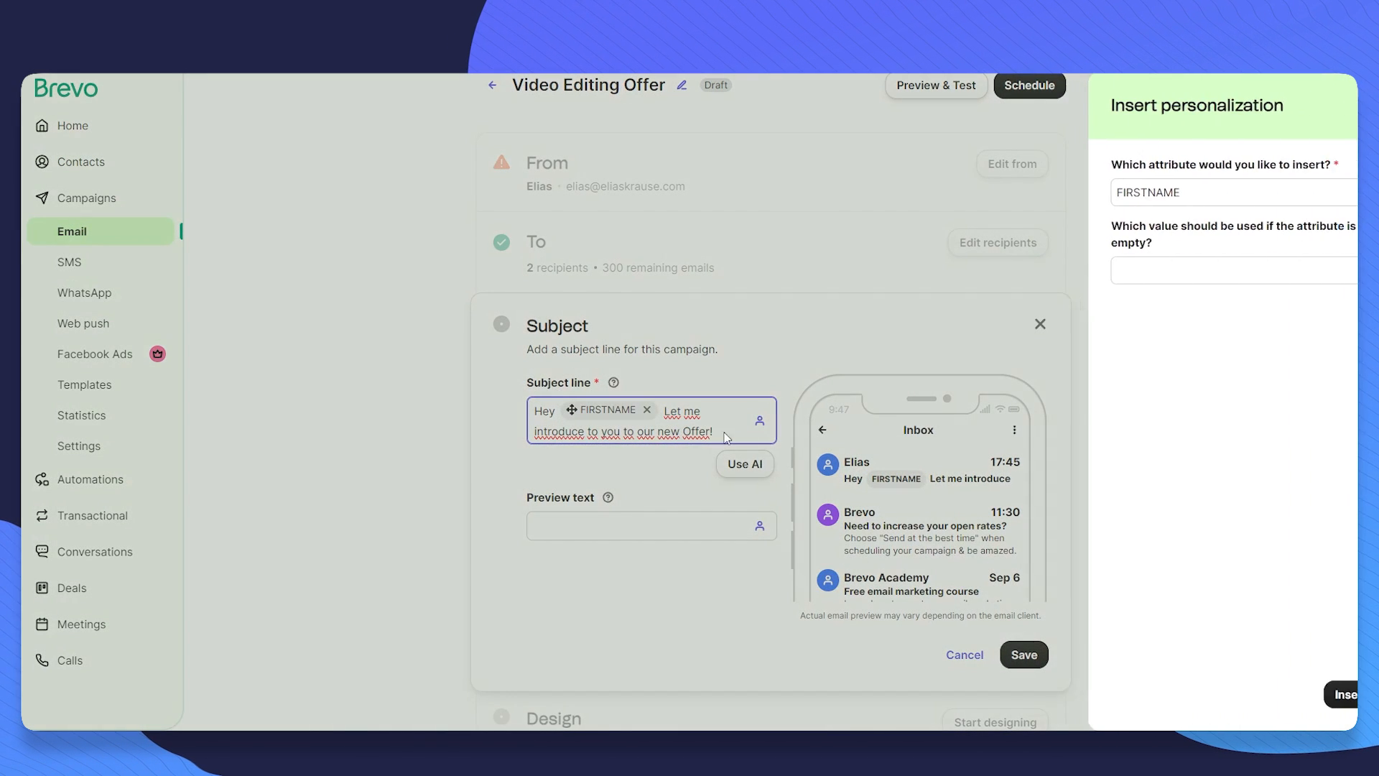
click(661, 410)
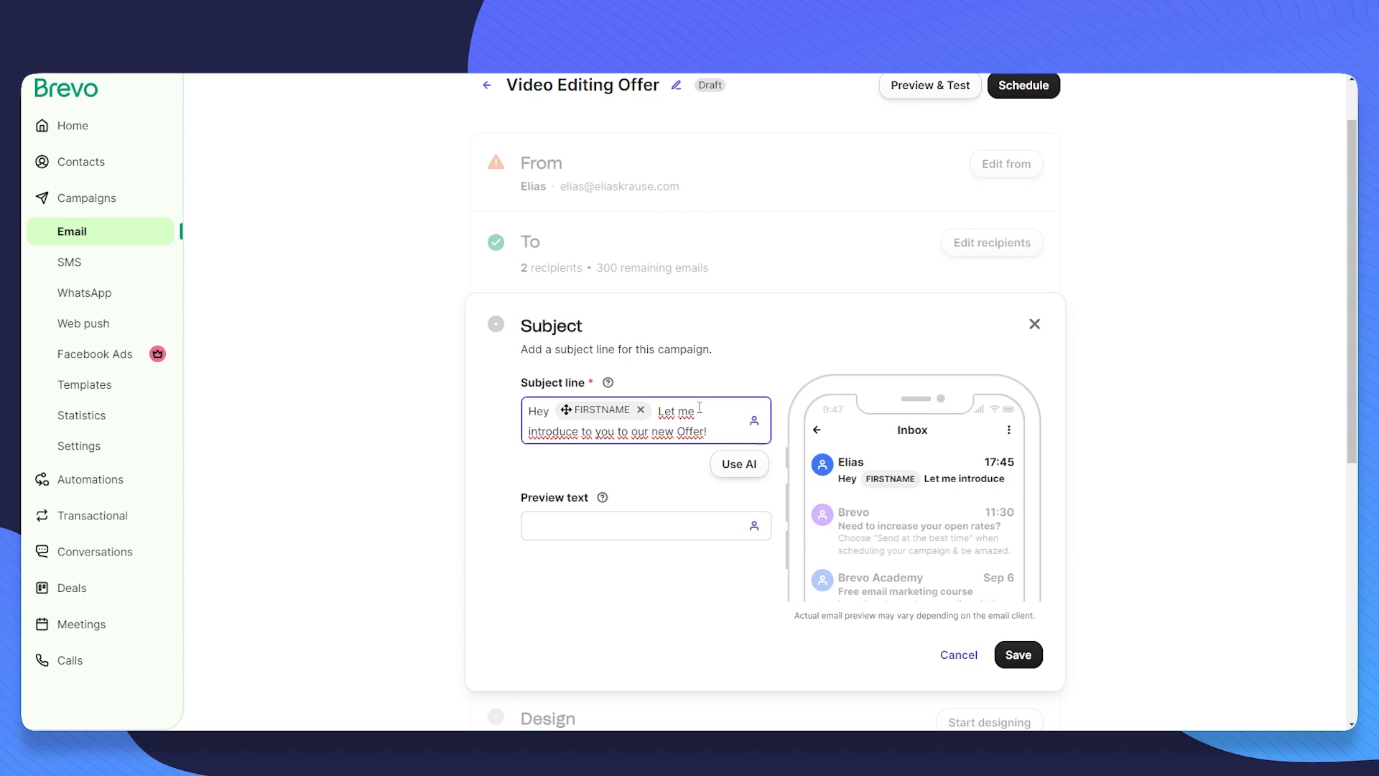
text(,)
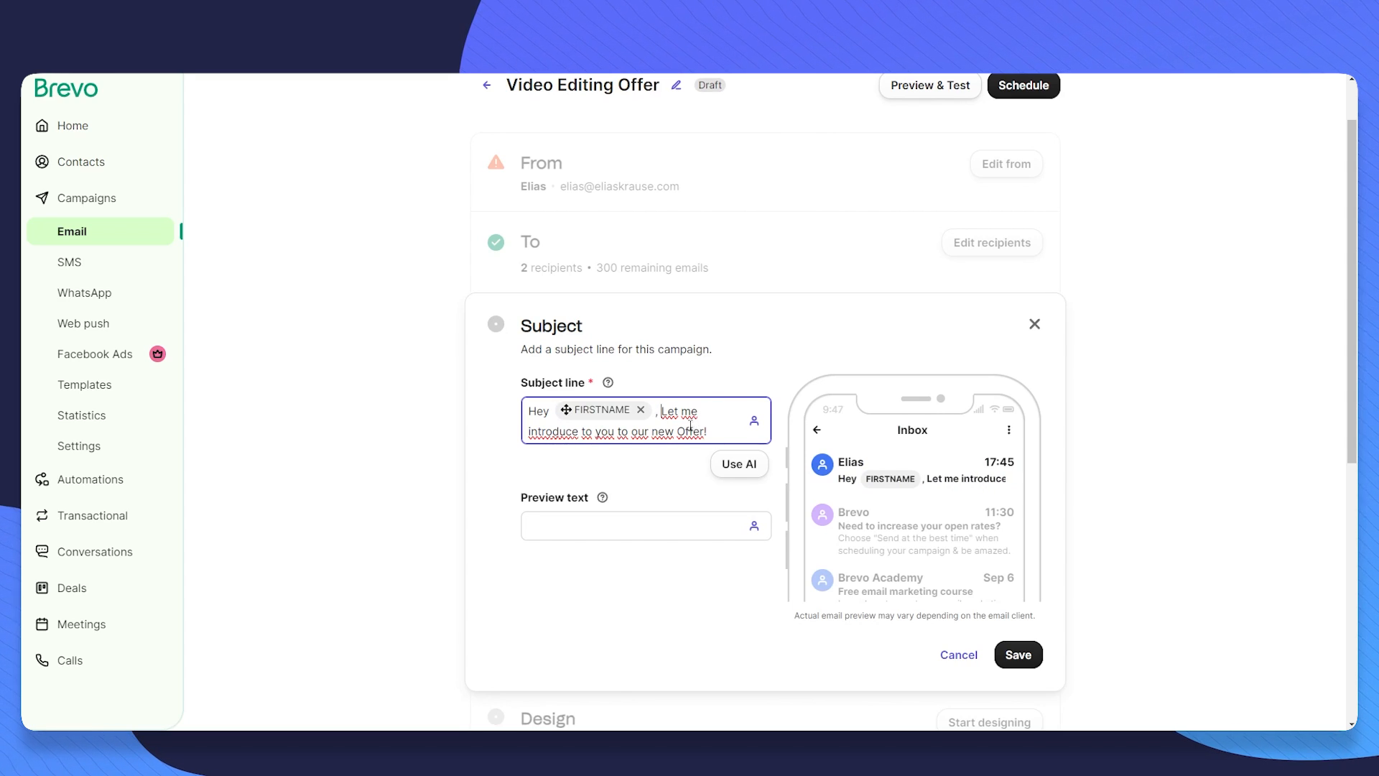
Check the personalised subject and sample preview text in the inbox mockup, then focus the preview text field
click(614, 525)
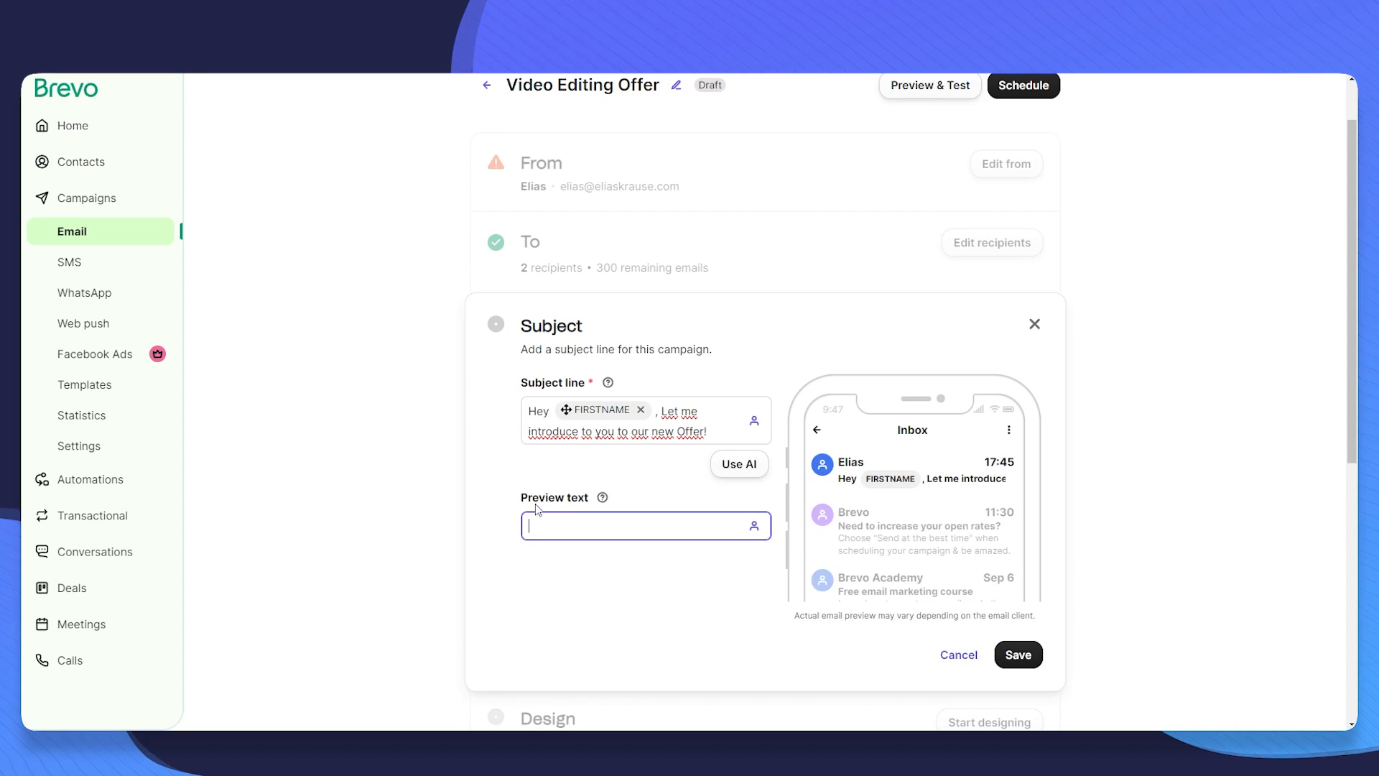
click(751, 491)
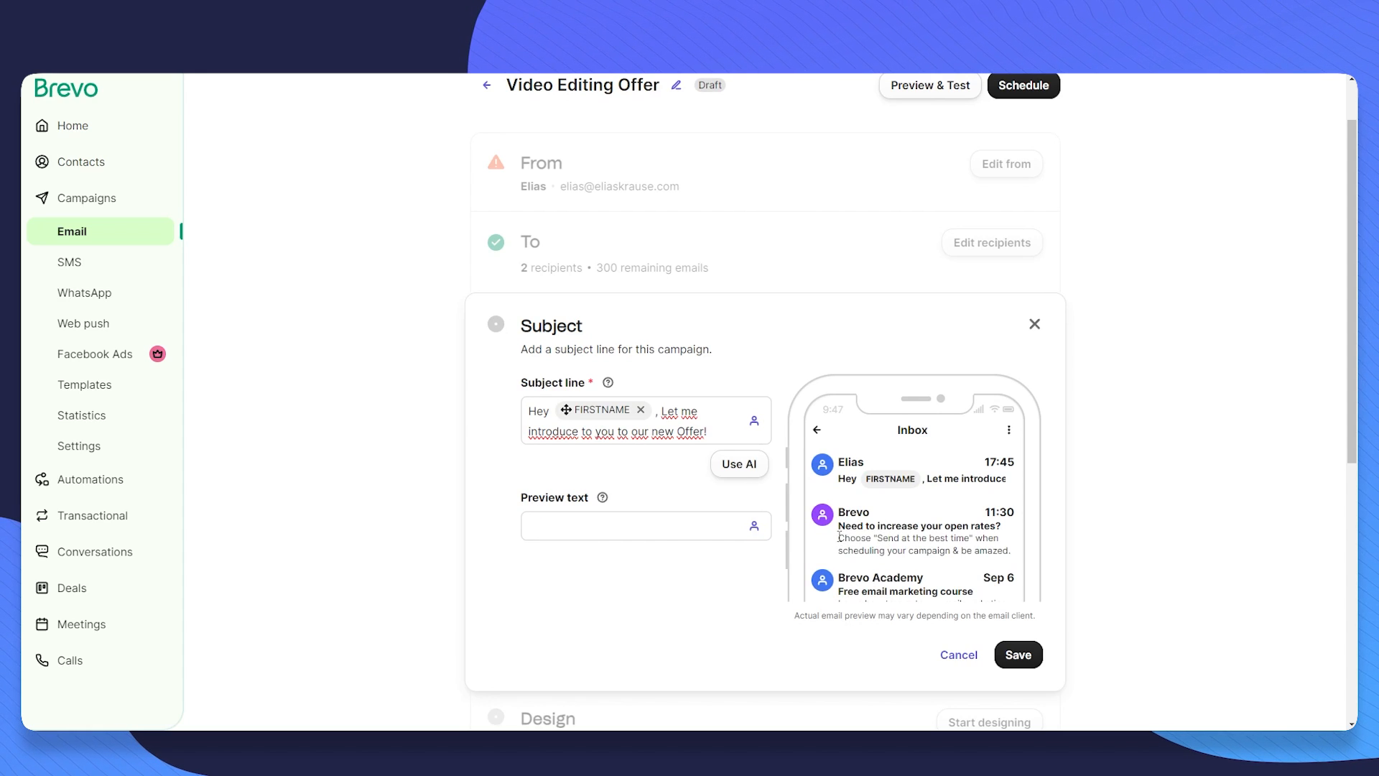
drag(840, 535, 1014, 556)
click(819, 529)
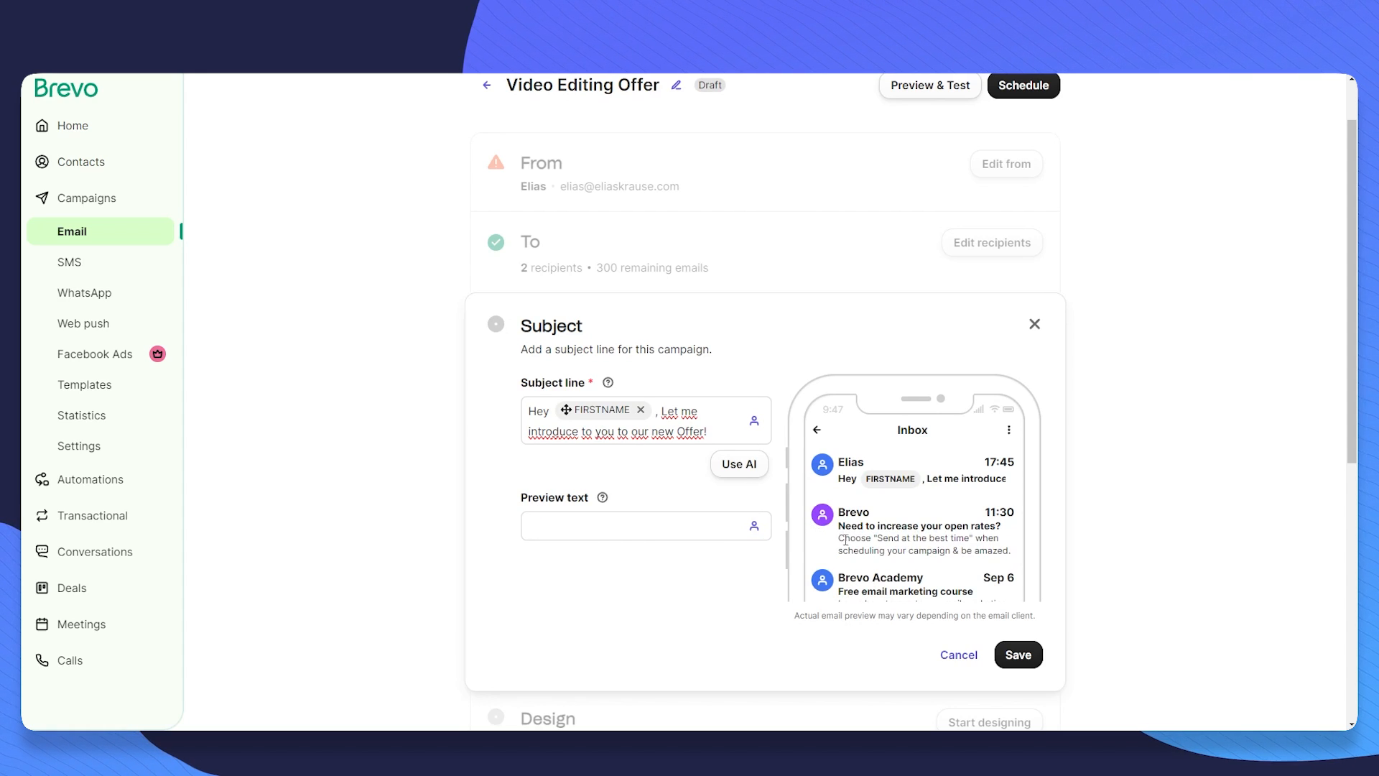
drag(845, 540, 1020, 559)
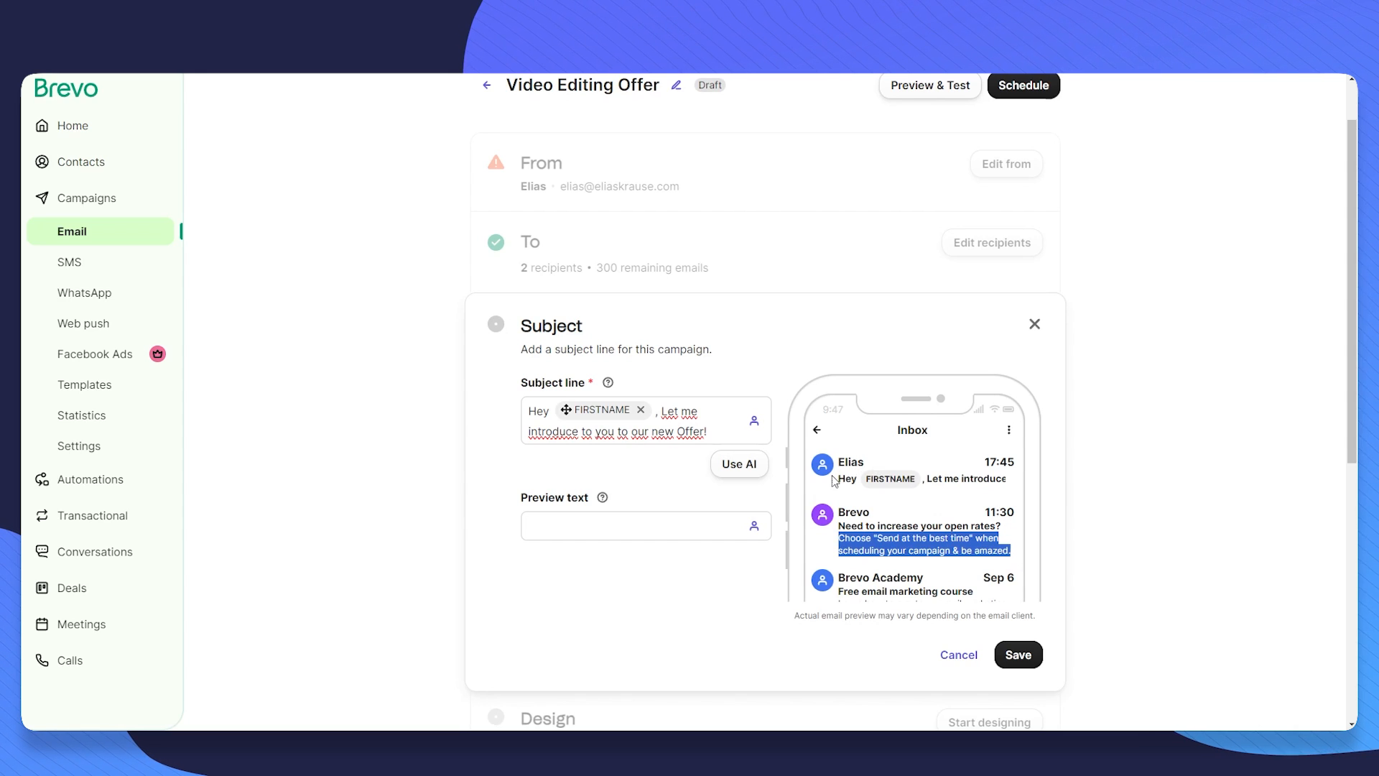
mouse_move(833, 480)
mouse_down()
mouse_move(1006, 506)
mouse_move(840, 490)
mouse_up()
click(1017, 489)
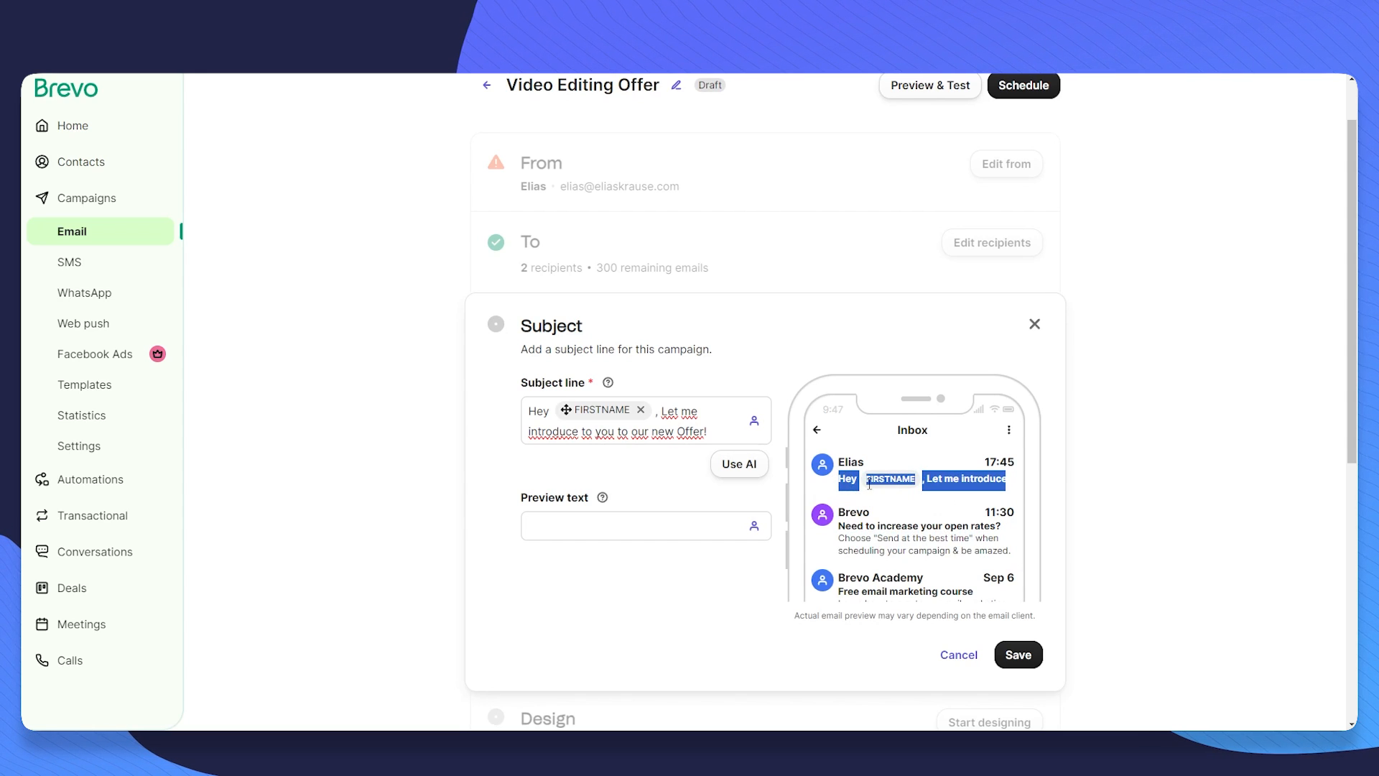
click(929, 490)
click(711, 526)
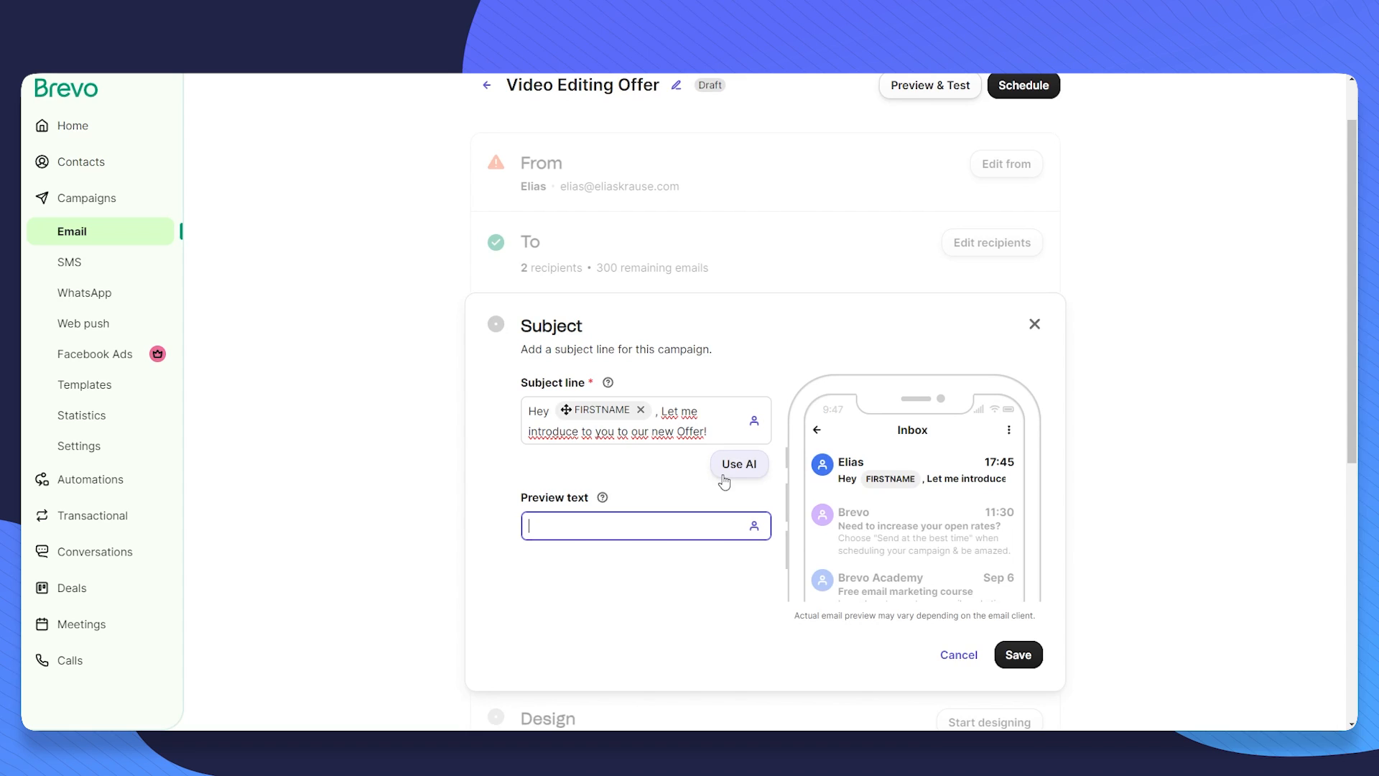
Enter preview text 'Video editing is the most important step when creating content…' and fix a typo
text(deo)
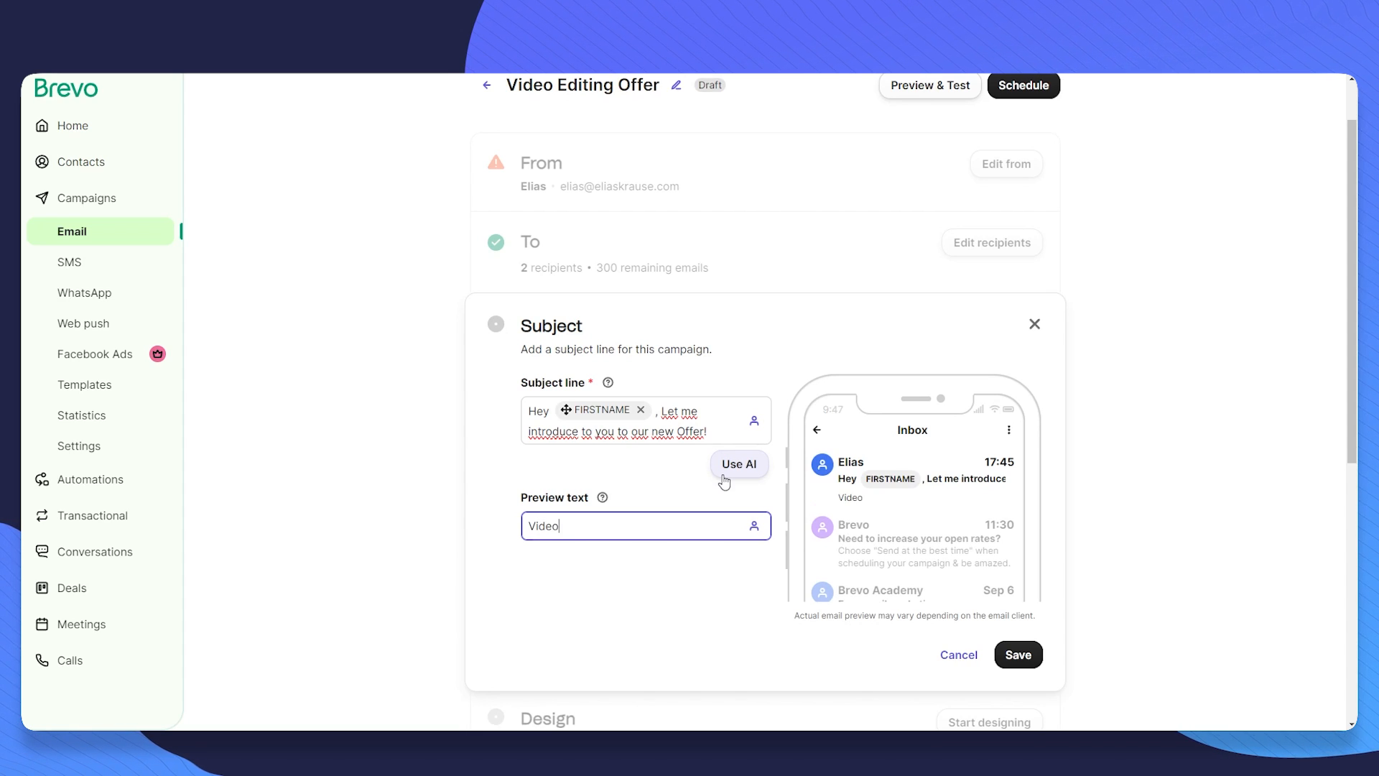
text( editing is the mo)
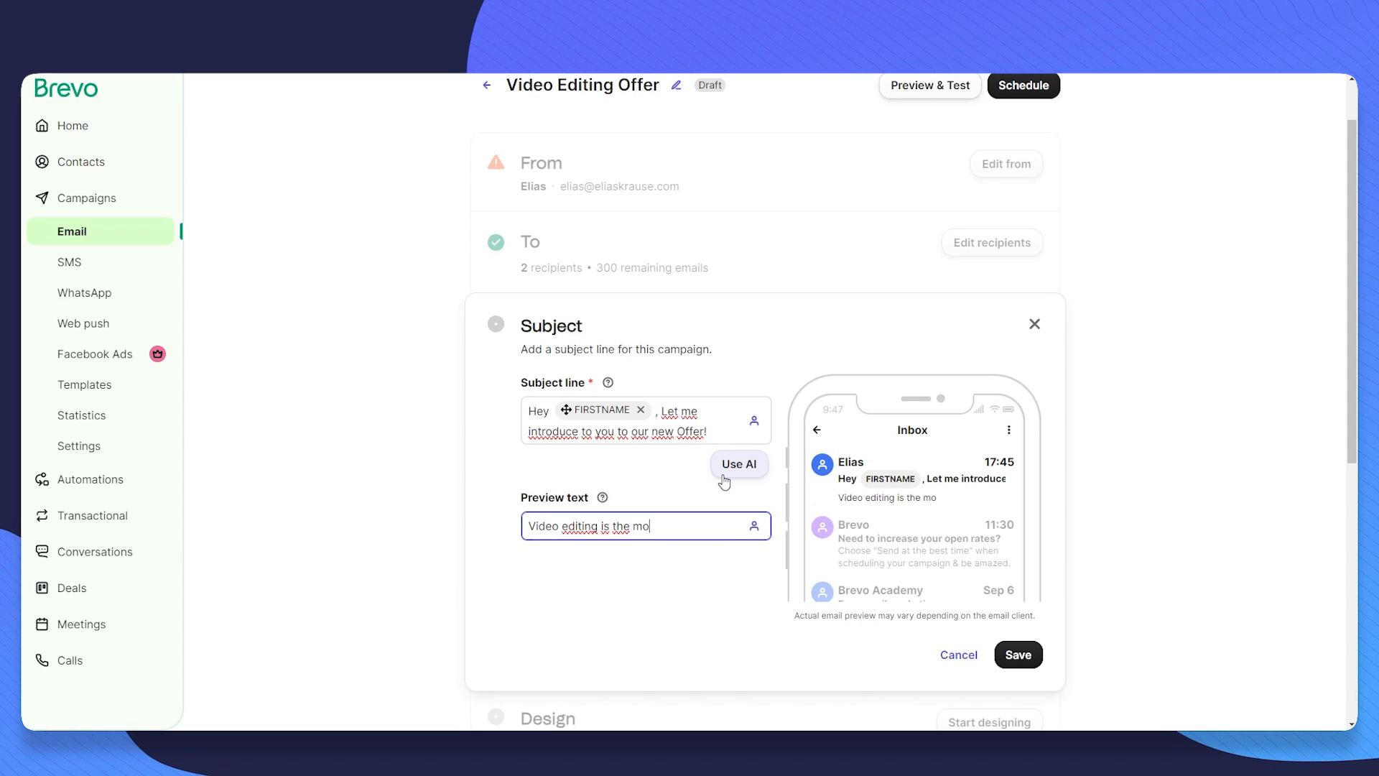
text(st important )
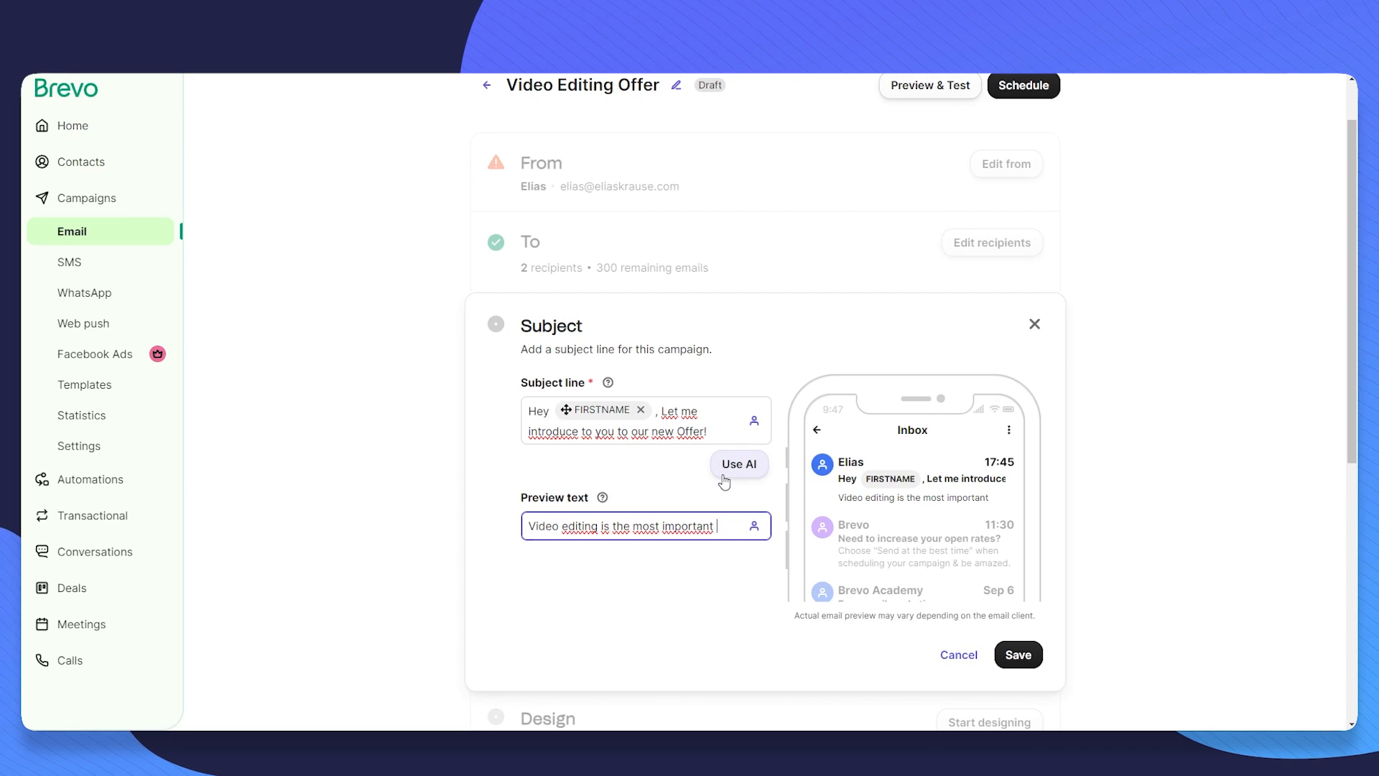
text(step )
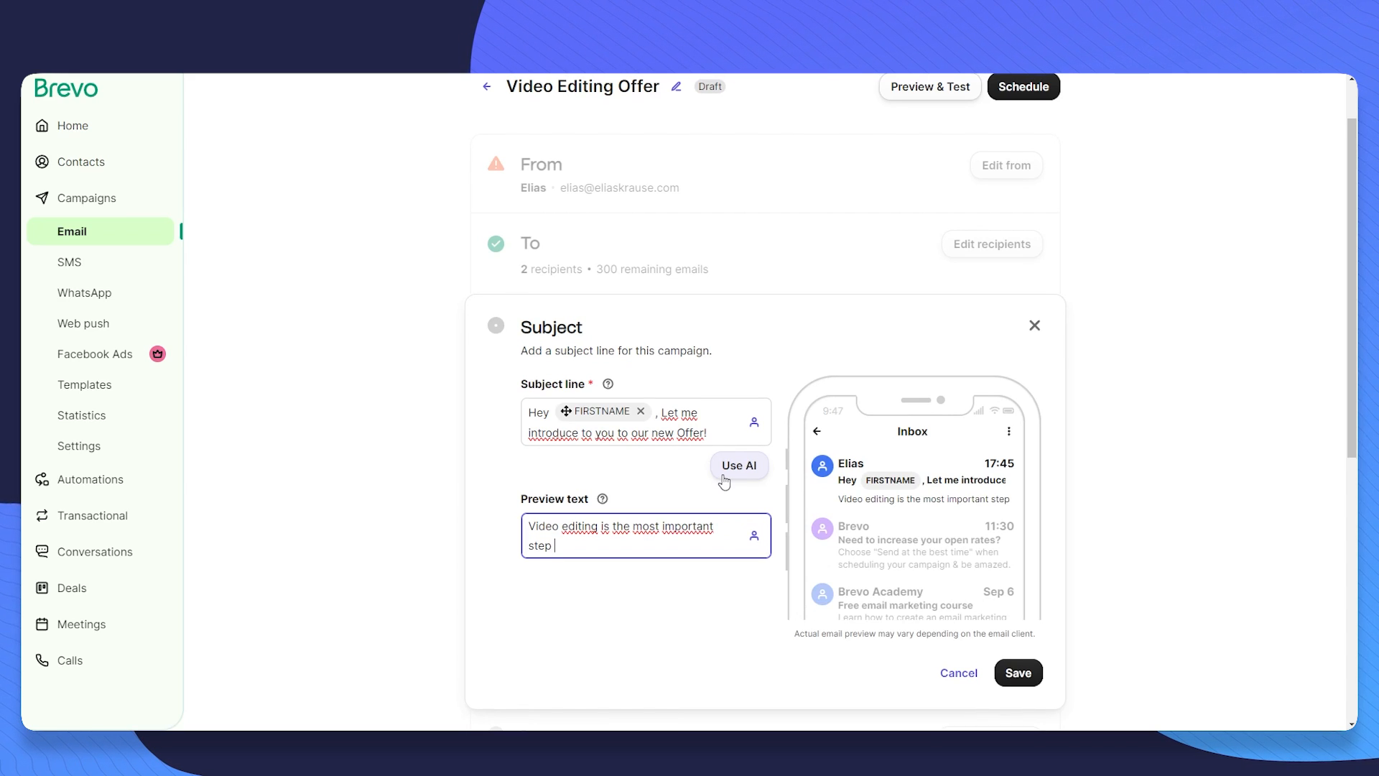
text(when creatin)
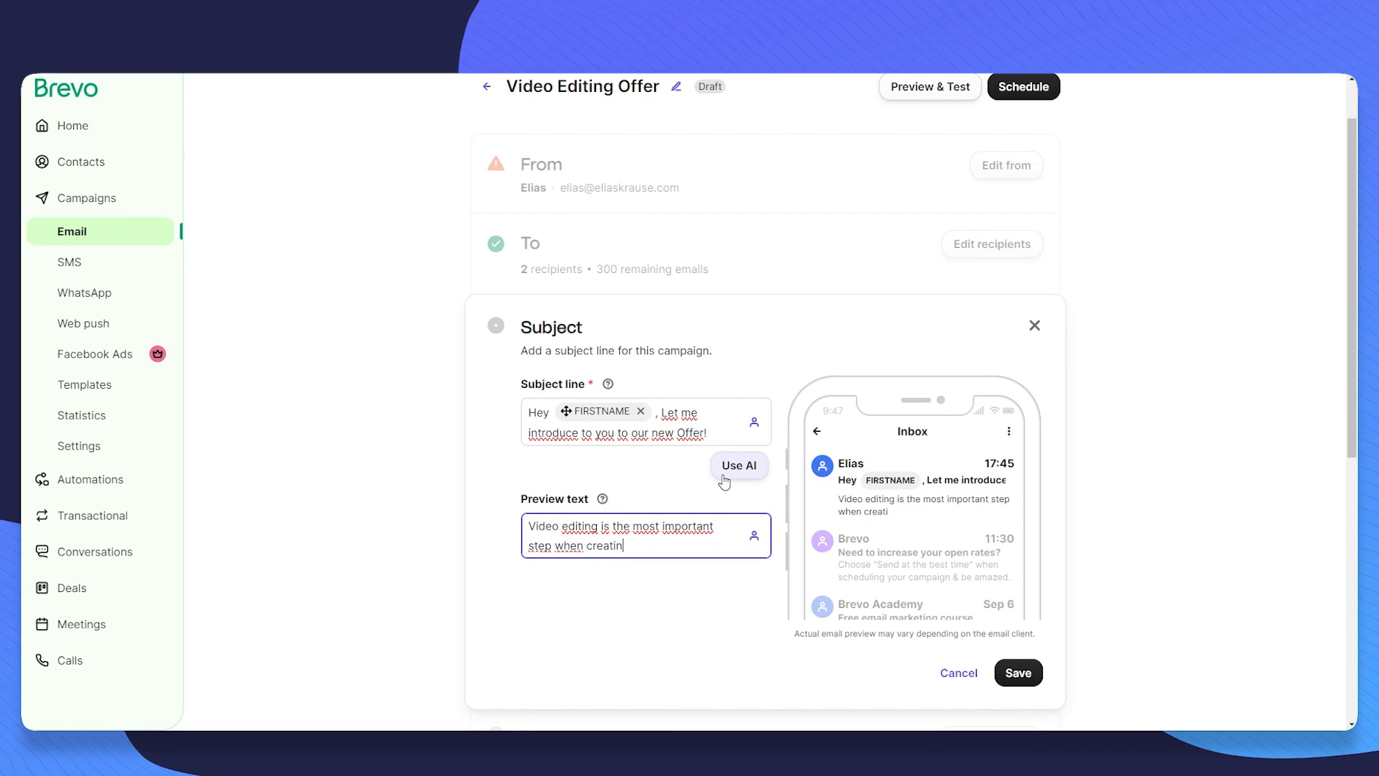
text(g content but h)
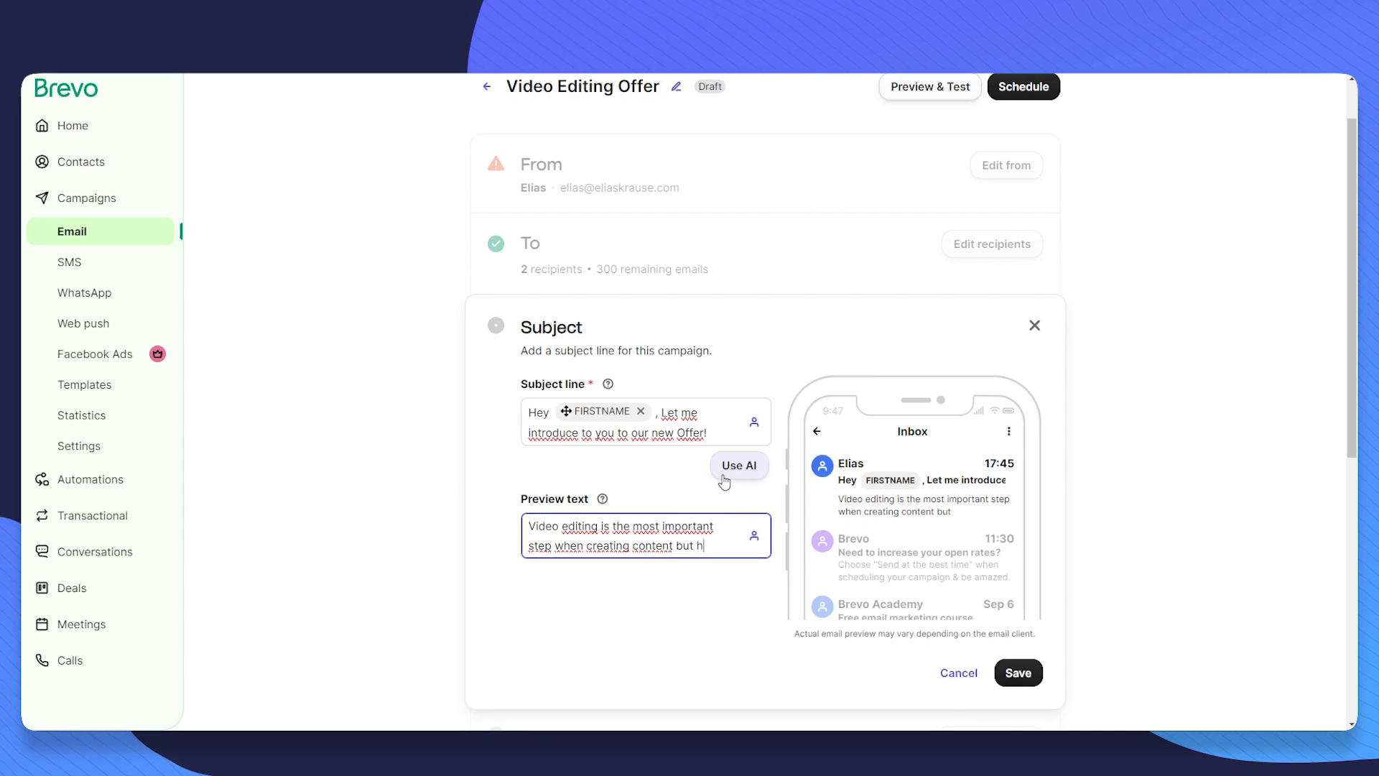
text(eard yo)
key(BackSpace)
key(BackSpace)
key(BackSpace)
key(BackSpace)
key(BackSpace)
key(BackSpace)
key(BackSpace)
key(BackSpace)
key(BackSpace)
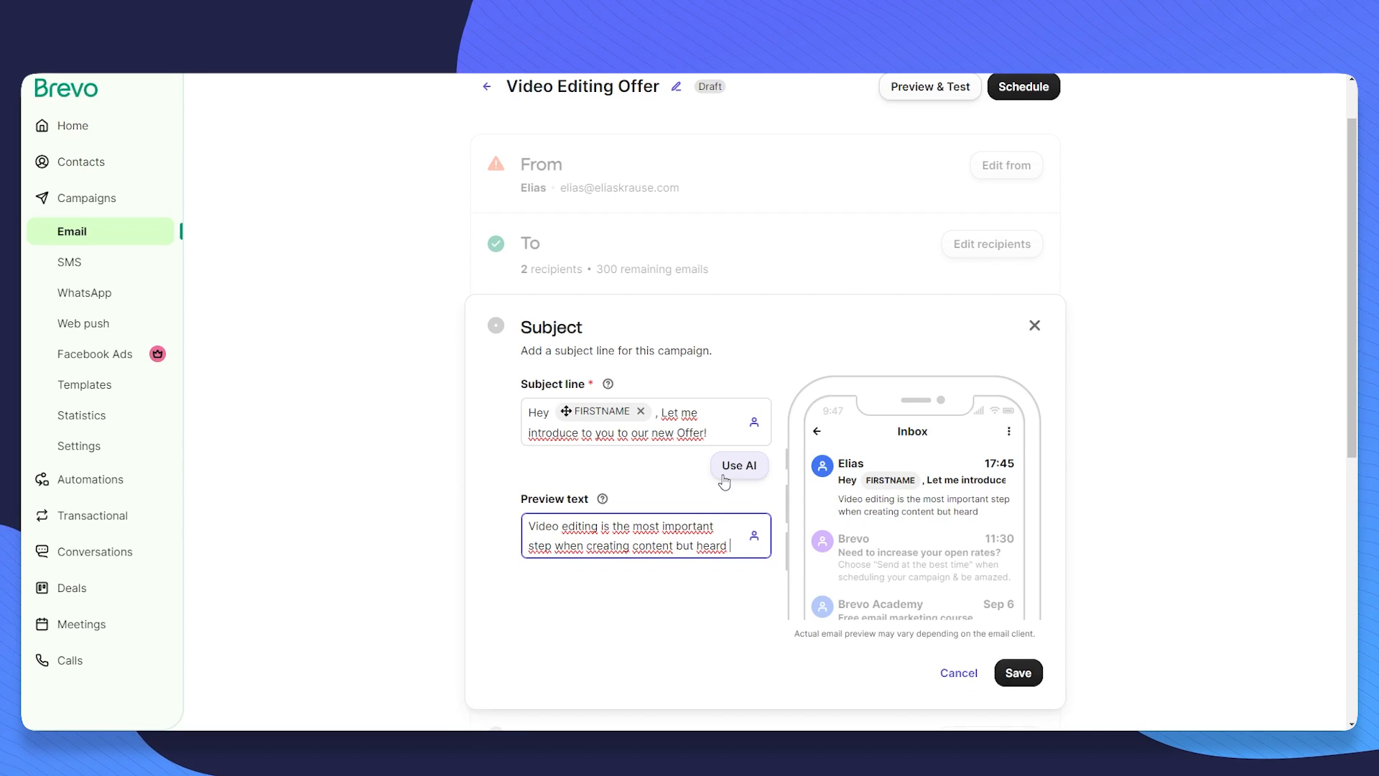
text(hgayou)
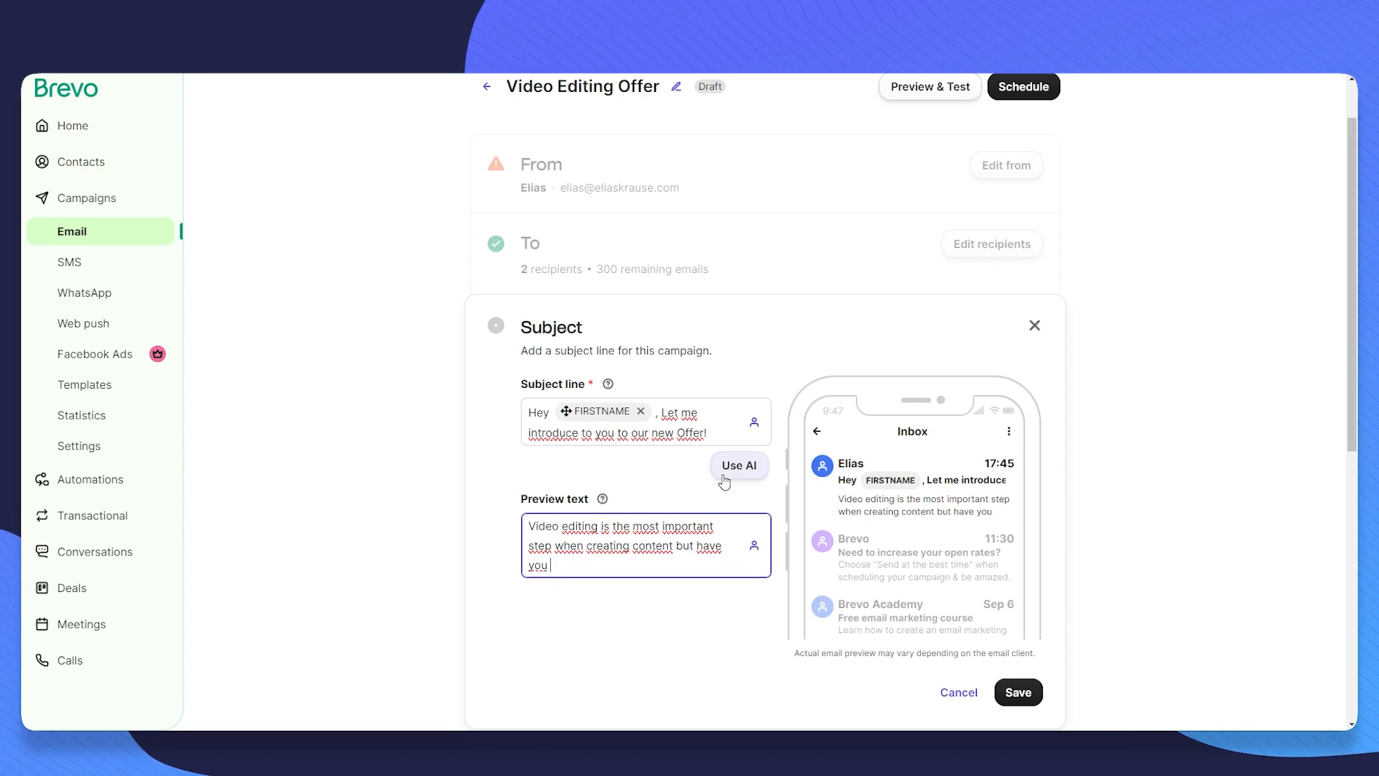
text( heard about our new...)
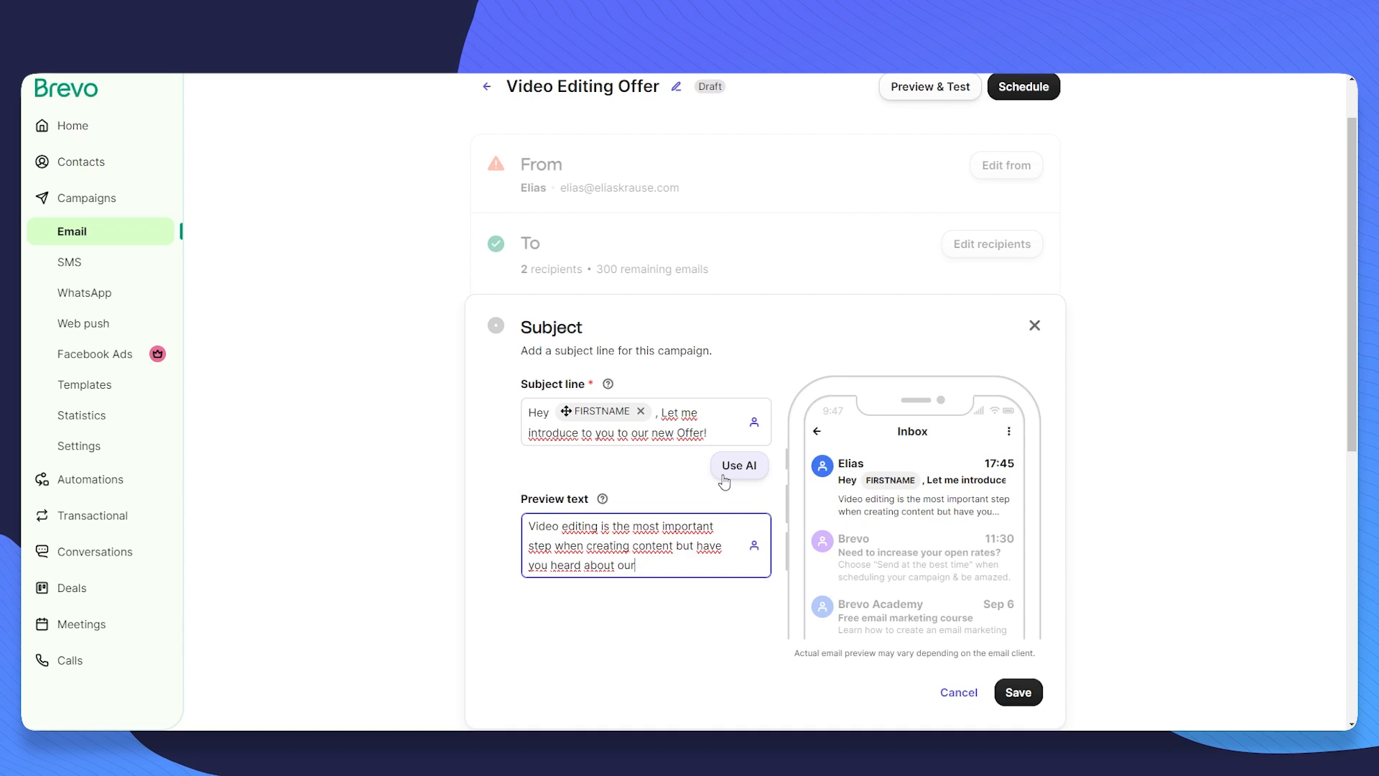
click(709, 631)
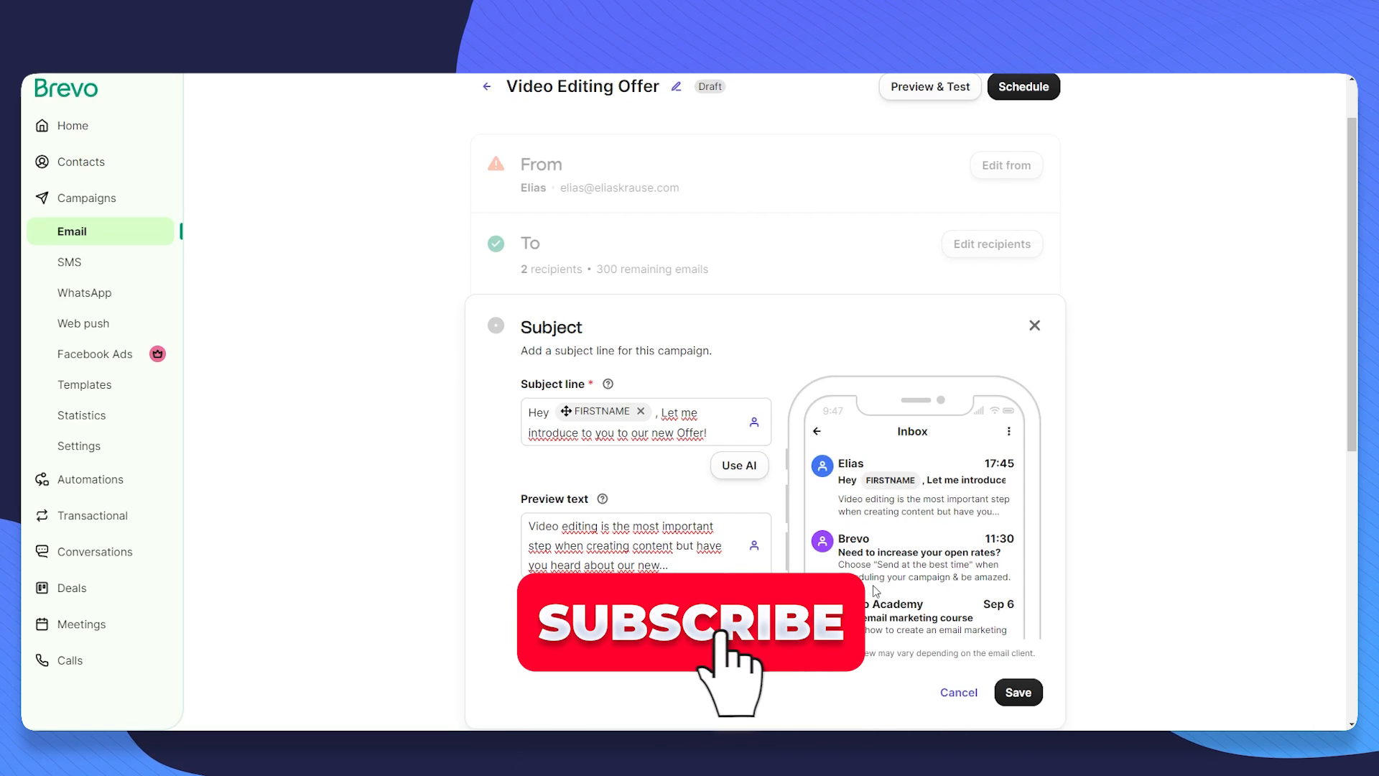
scroll(881, 642, down, 2)
Save the subject and preview text, then browse the Template Gallery designs
click(1039, 557)
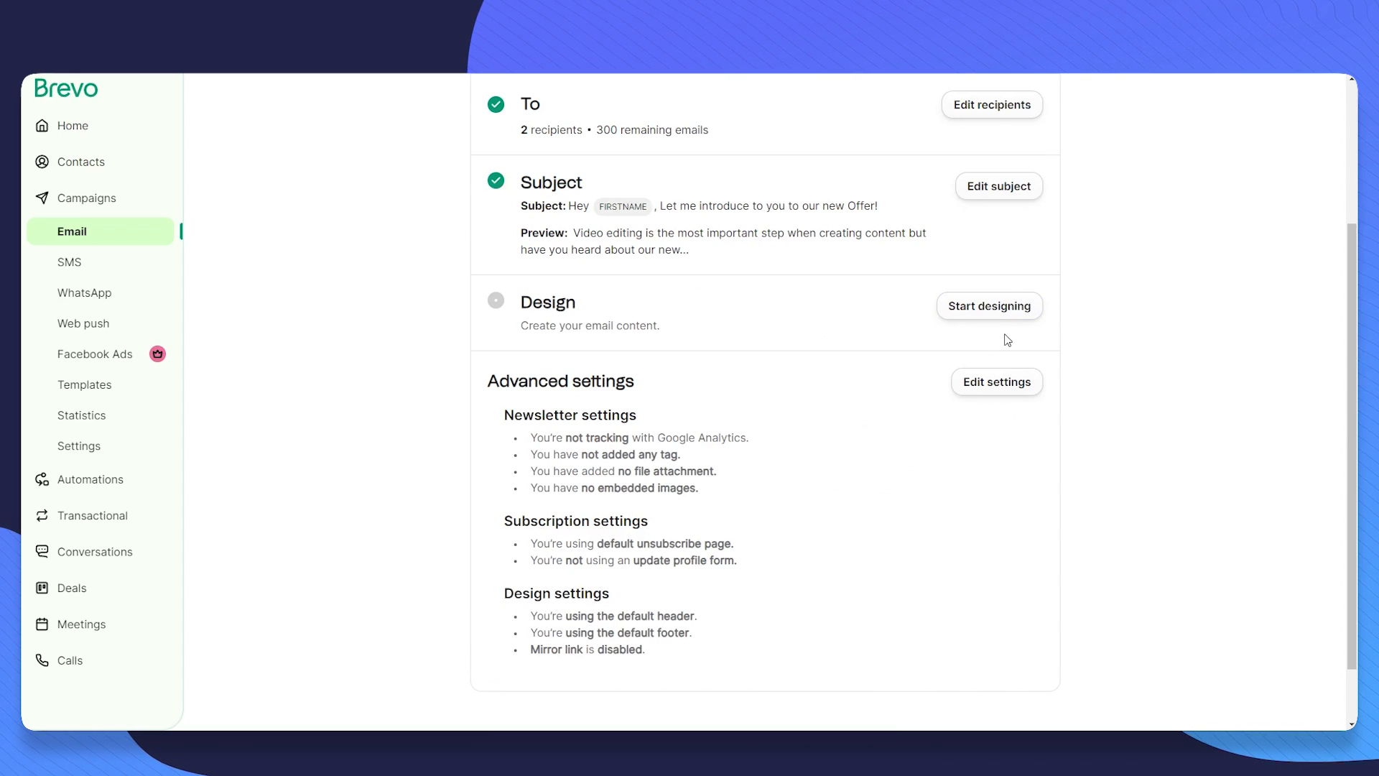
click(1012, 314)
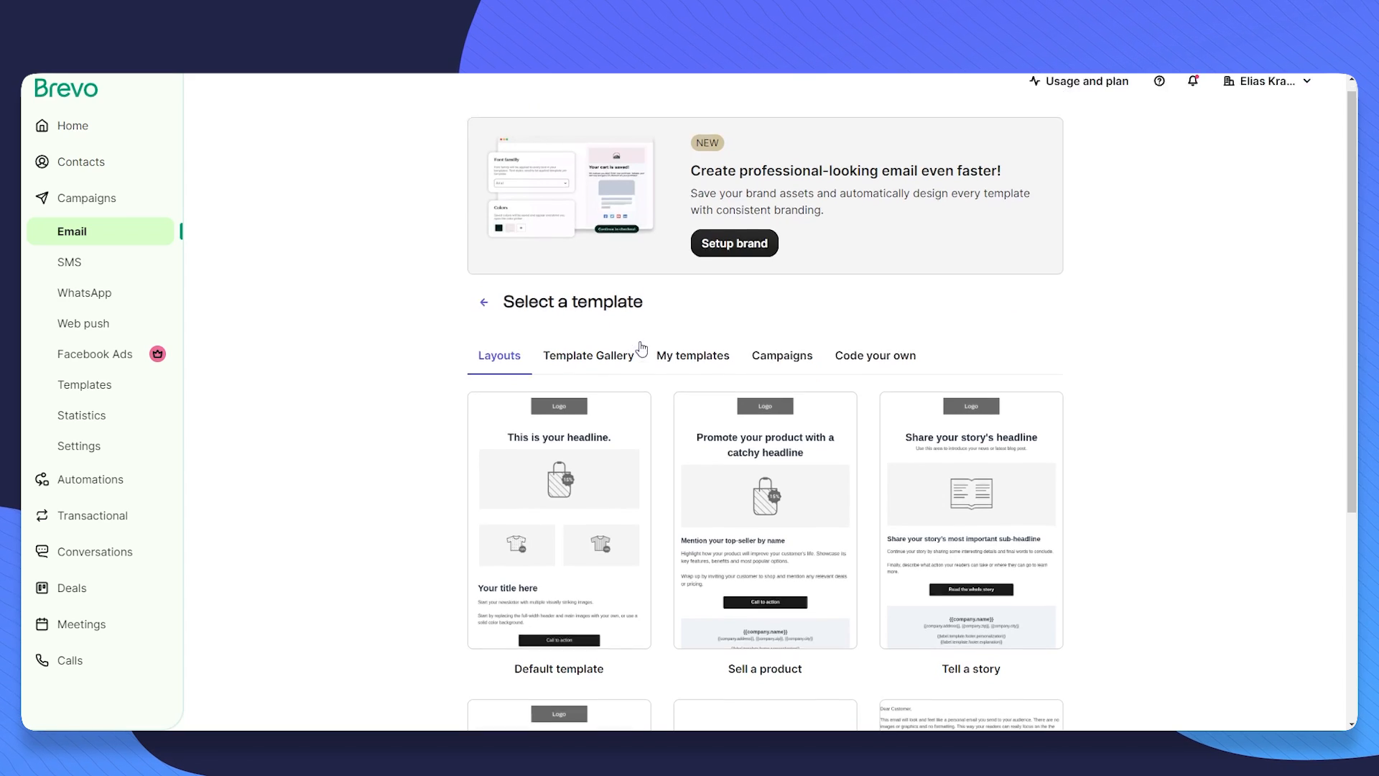
scroll(414, 255, down, 5)
scroll(402, 323, up, 3)
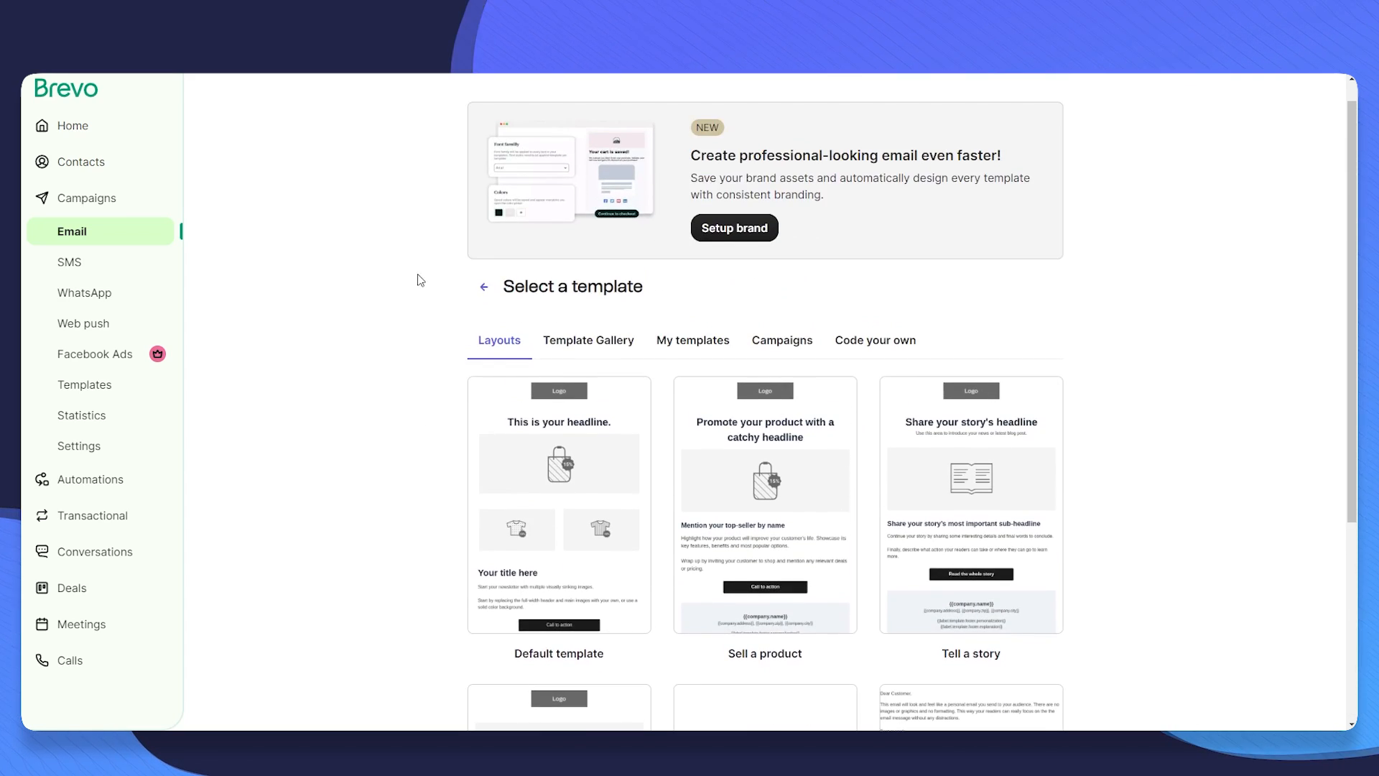
scroll(682, 179, down, 2)
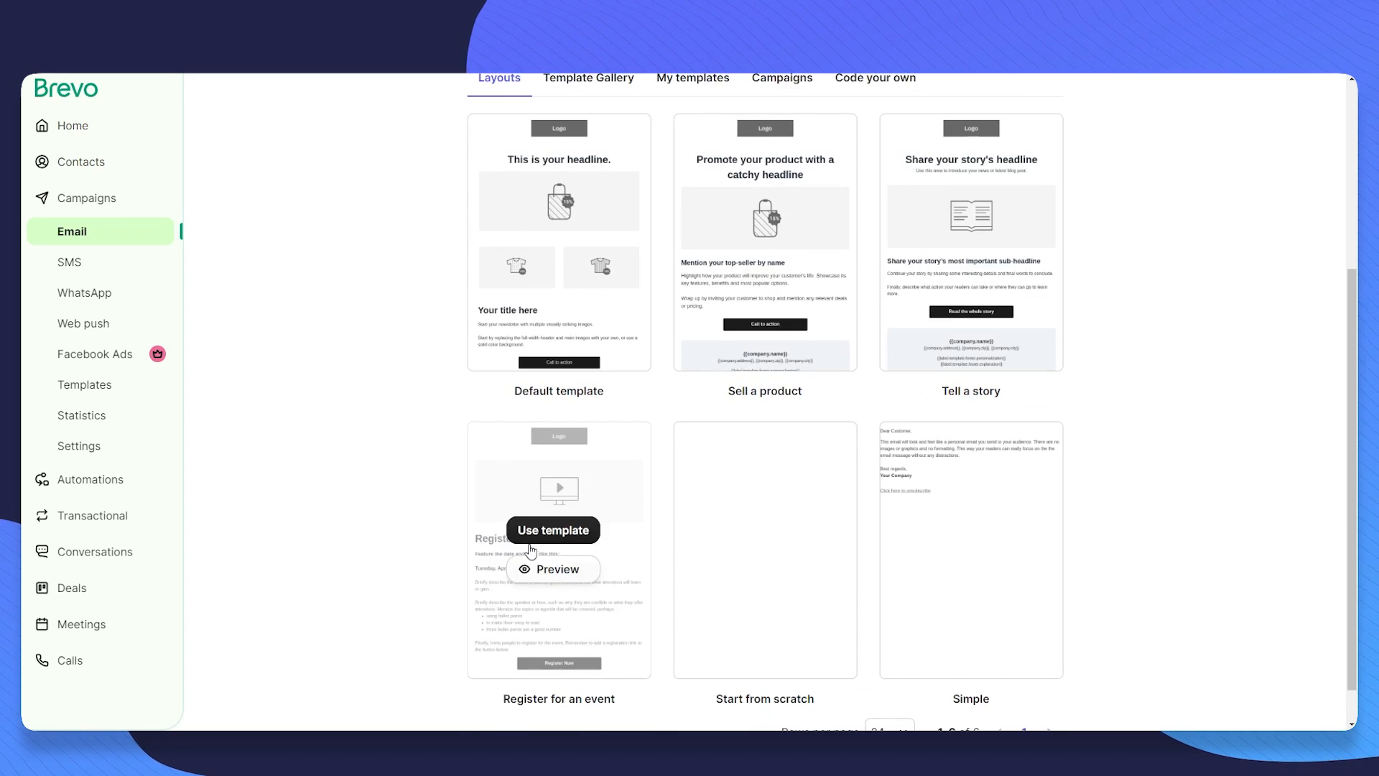
scroll(575, 503, up, 4)
click(622, 388)
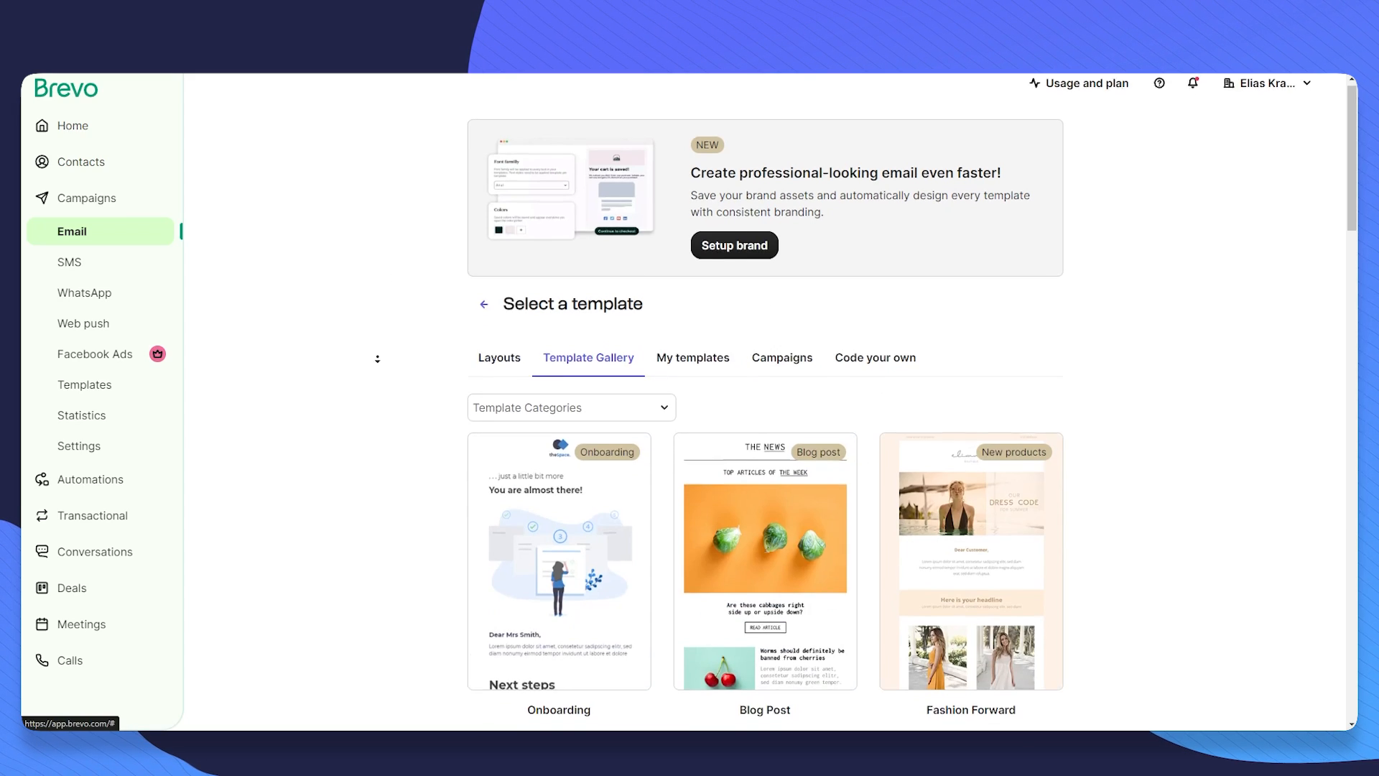
scroll(385, 378, down, 9)
scroll(428, 418, down, 16)
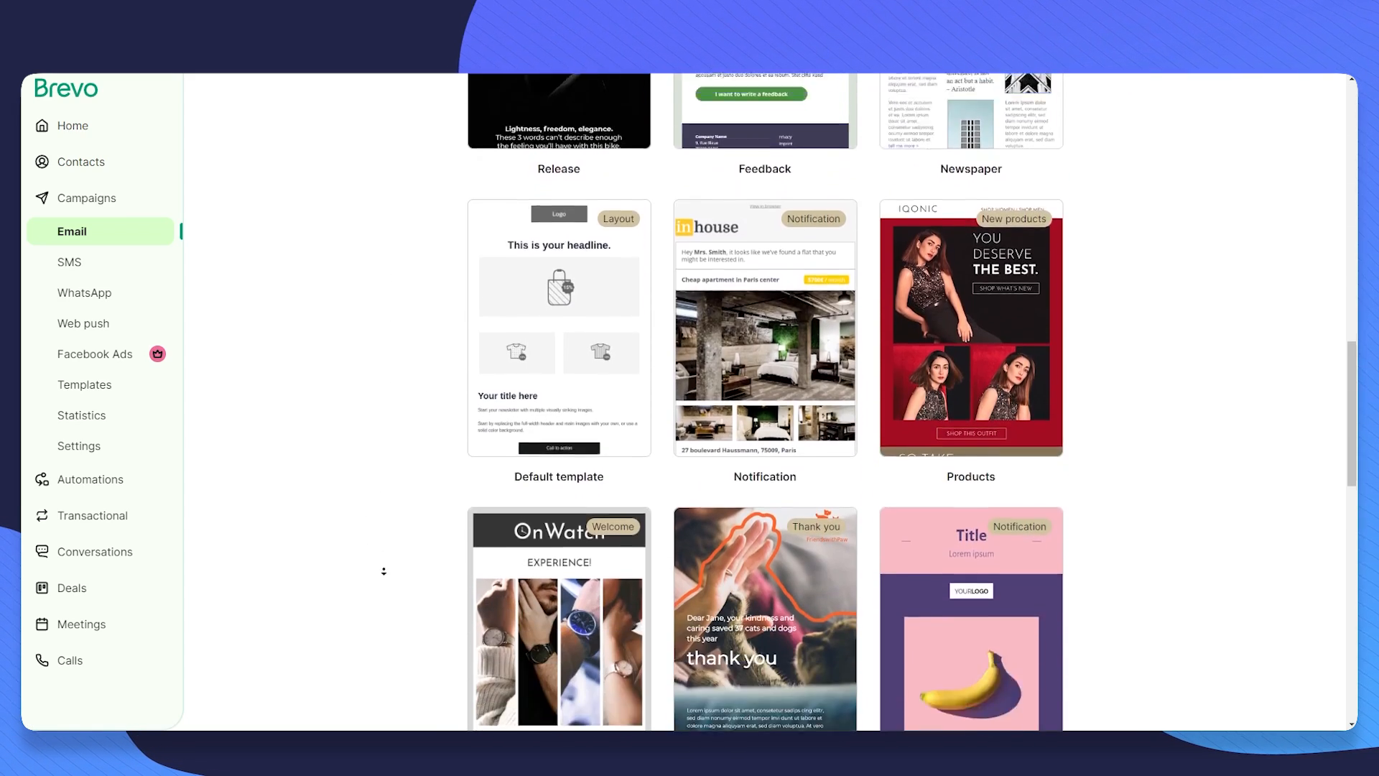
scroll(397, 634, down, 5)
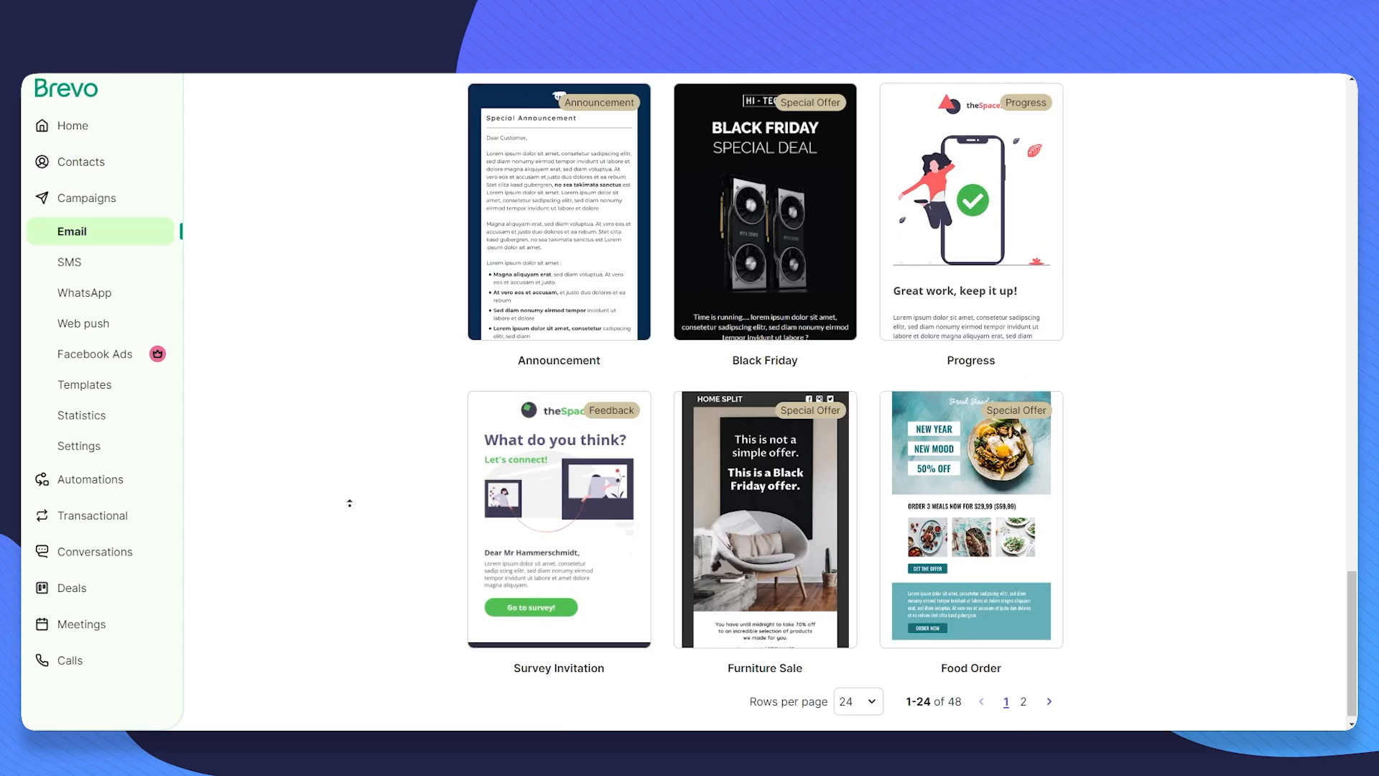
scroll(347, 502, up, 20)
Look through the My templates, Campaigns and Code your own template tabs
click(677, 367)
scroll(342, 403, down, 6)
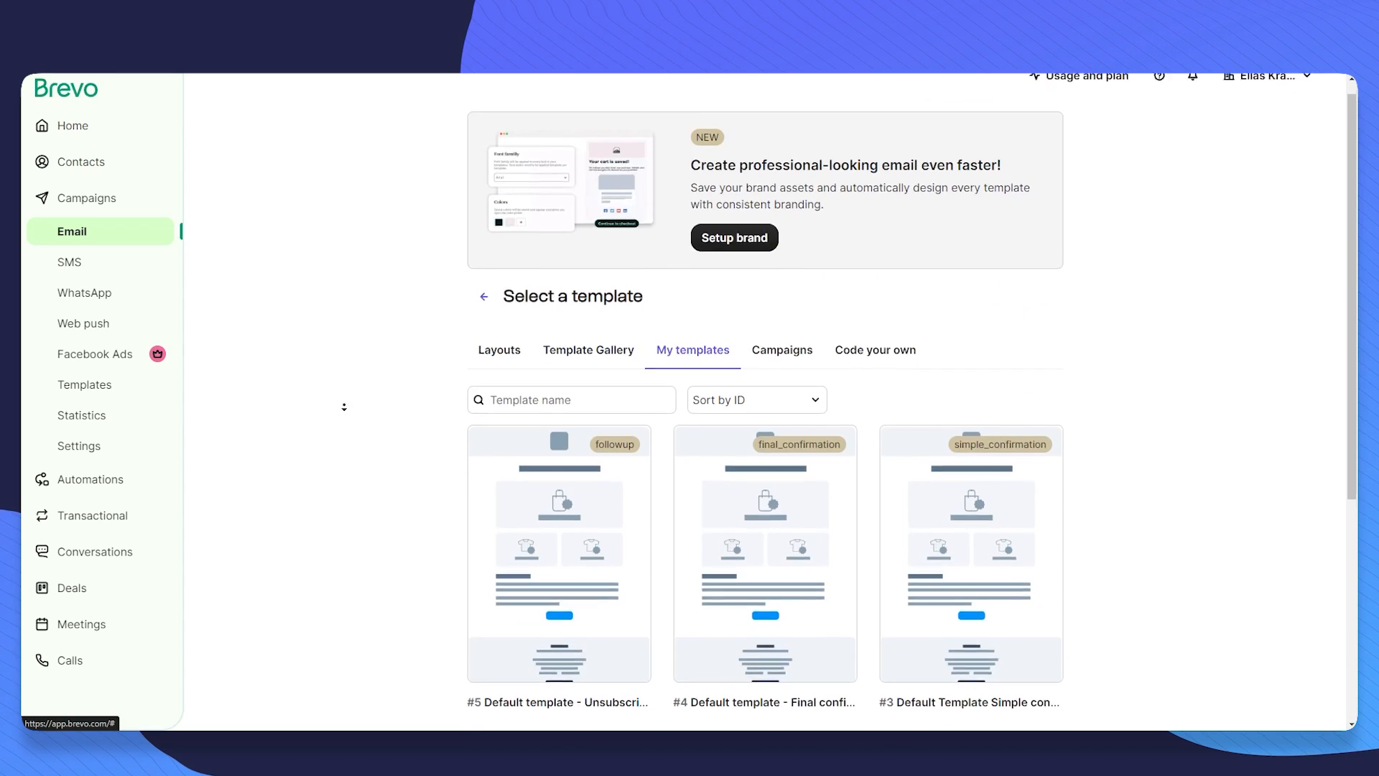
scroll(596, 290, up, 4)
scroll(790, 244, up, 3)
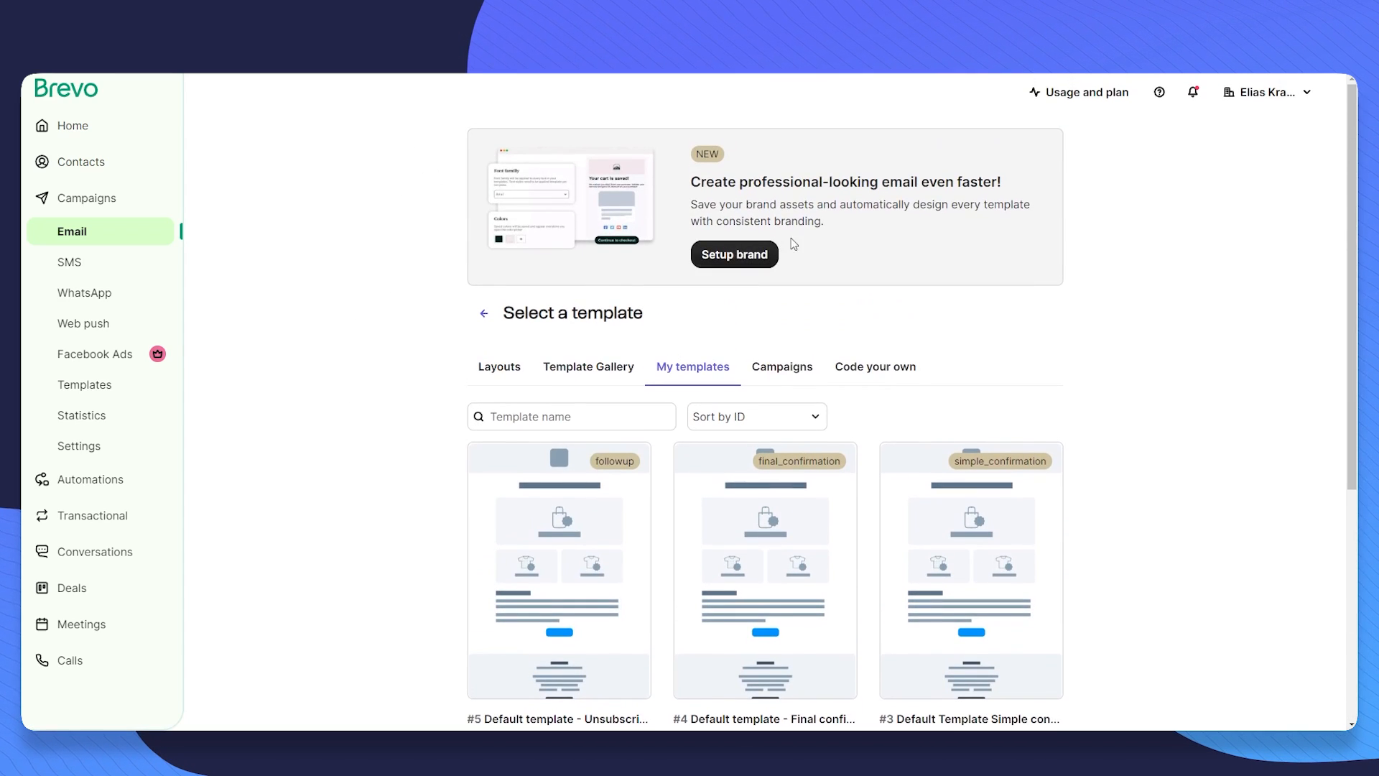
click(784, 367)
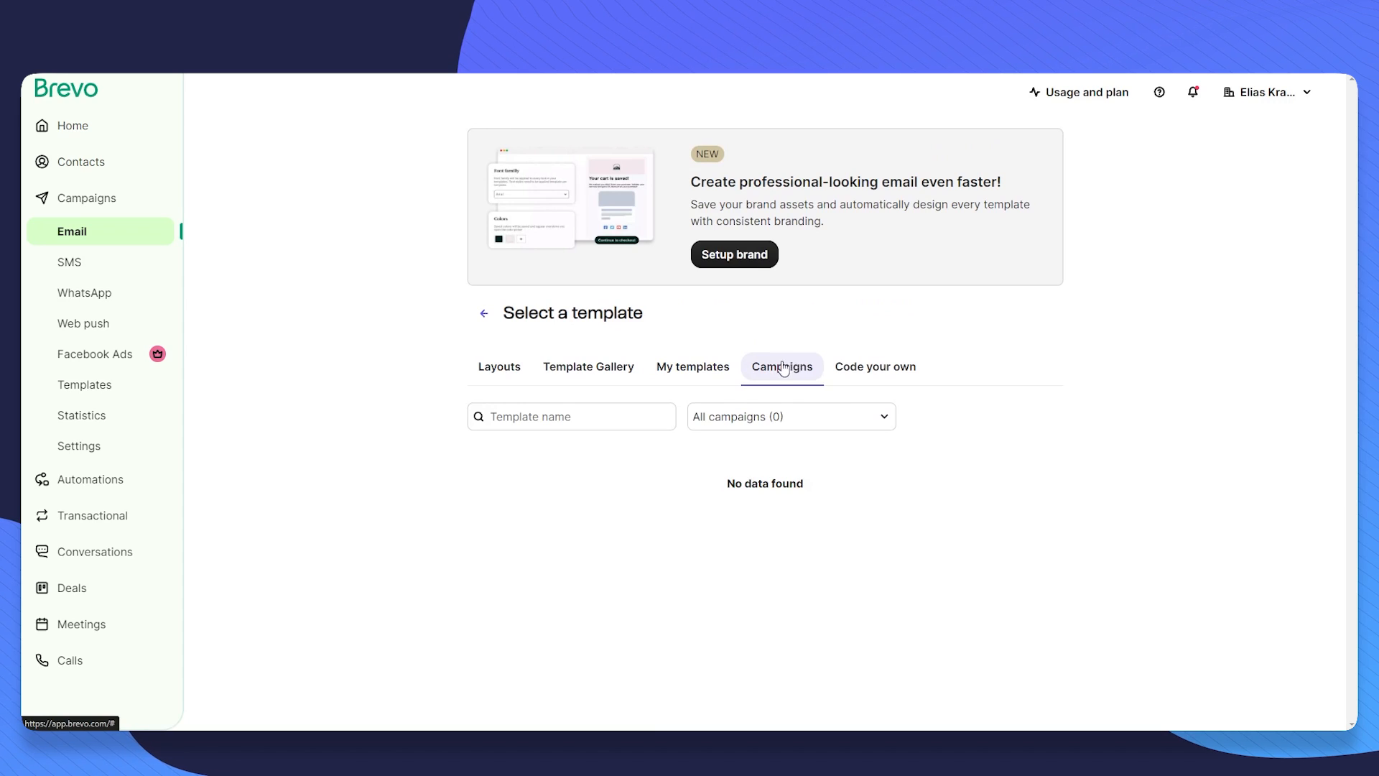
click(883, 370)
Compare the Rich Text Editor and HTML Editor options, then return to the Layouts templates
drag(520, 428, 639, 437)
drag(775, 429, 894, 431)
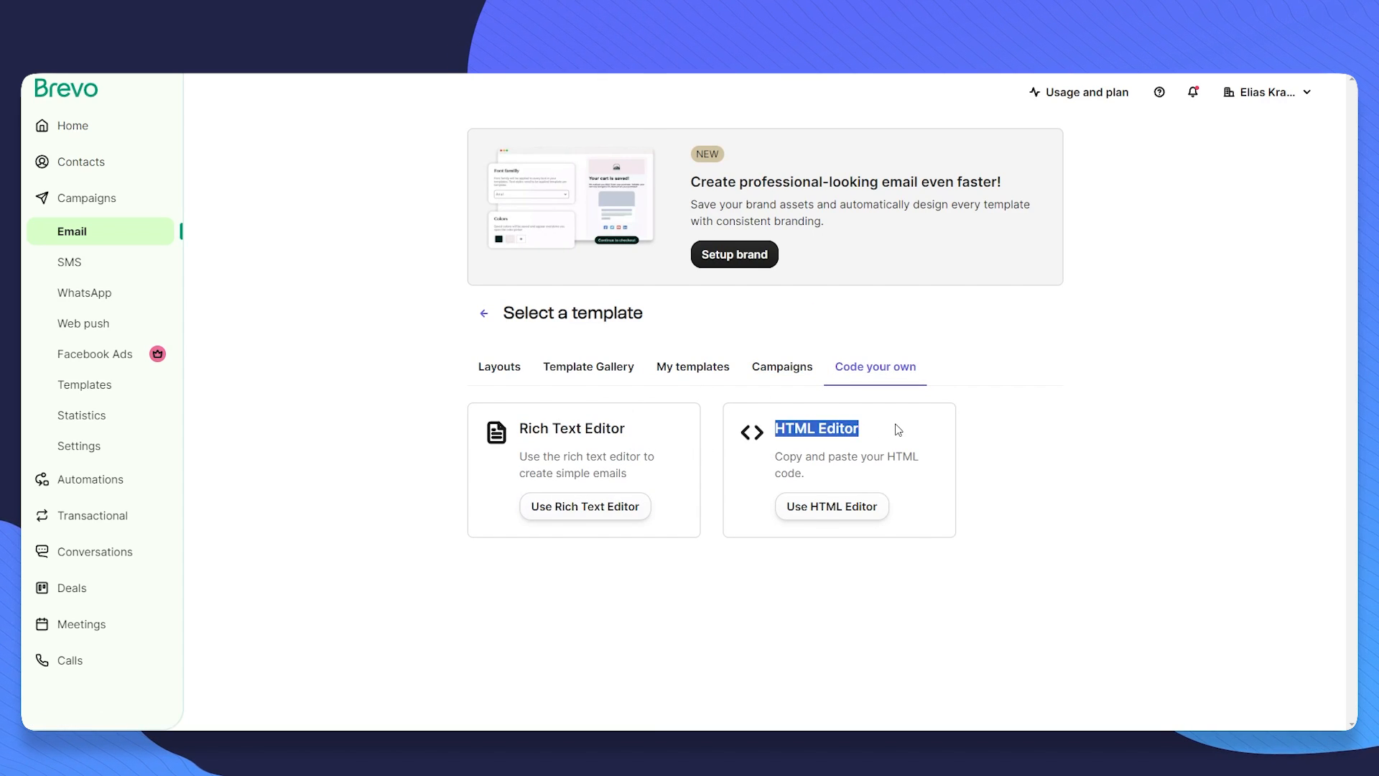
click(897, 430)
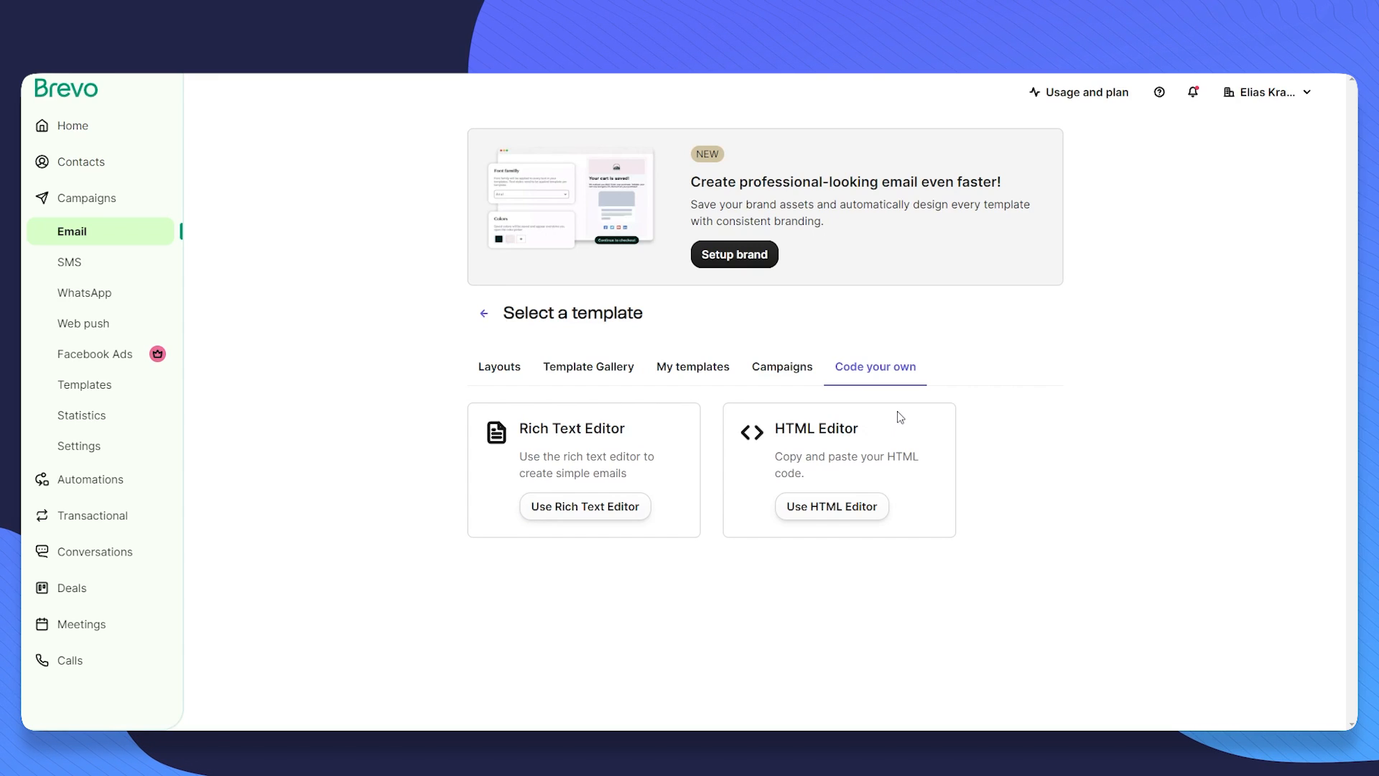
drag(517, 434, 649, 481)
click(633, 436)
click(523, 428)
click(648, 480)
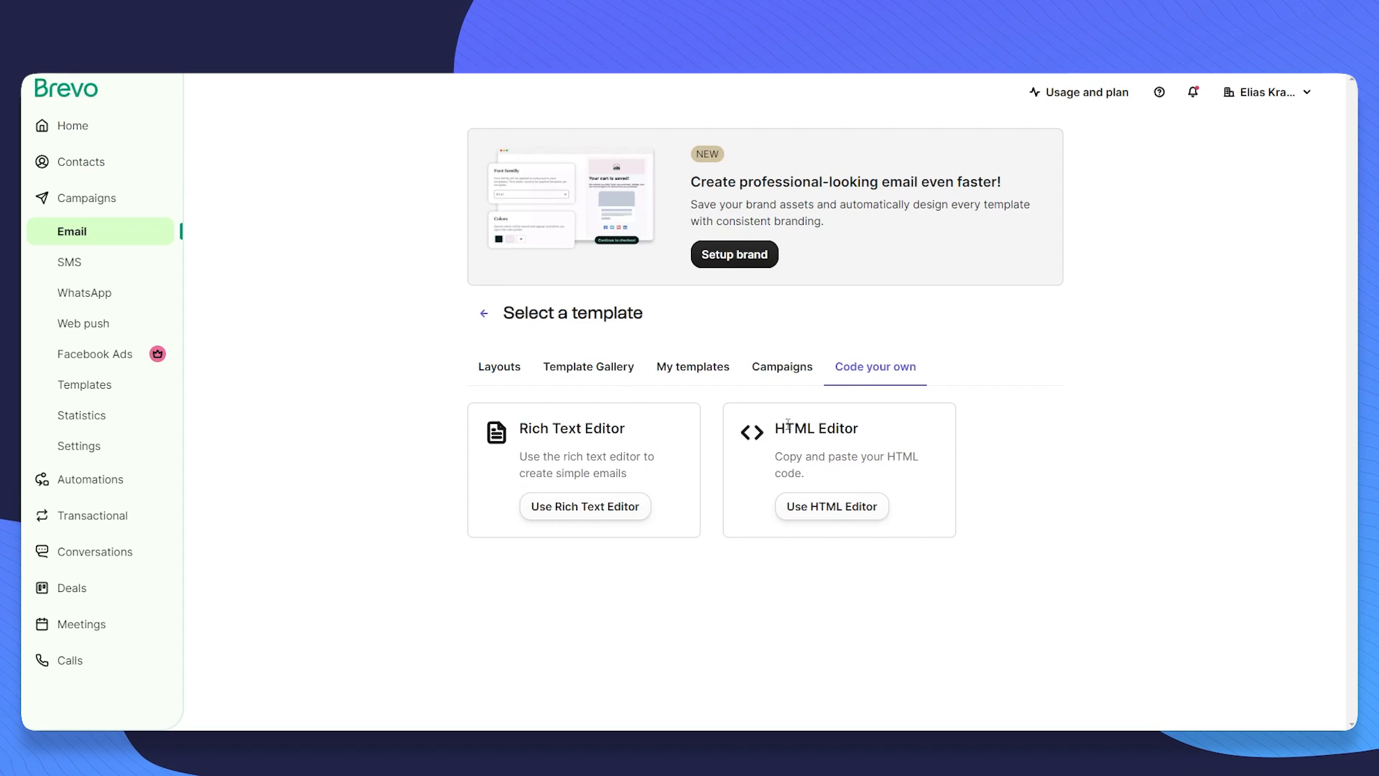
drag(776, 426, 862, 475)
click(870, 478)
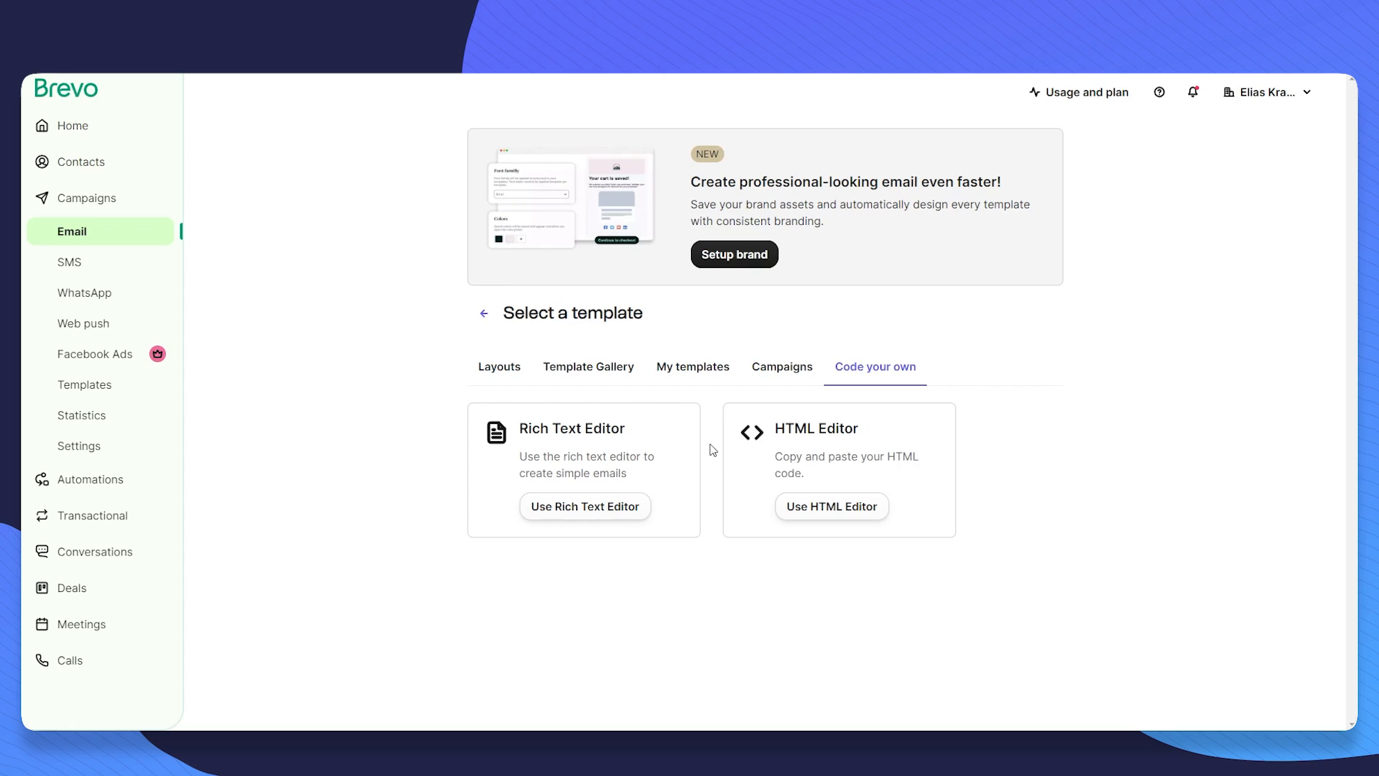
click(492, 367)
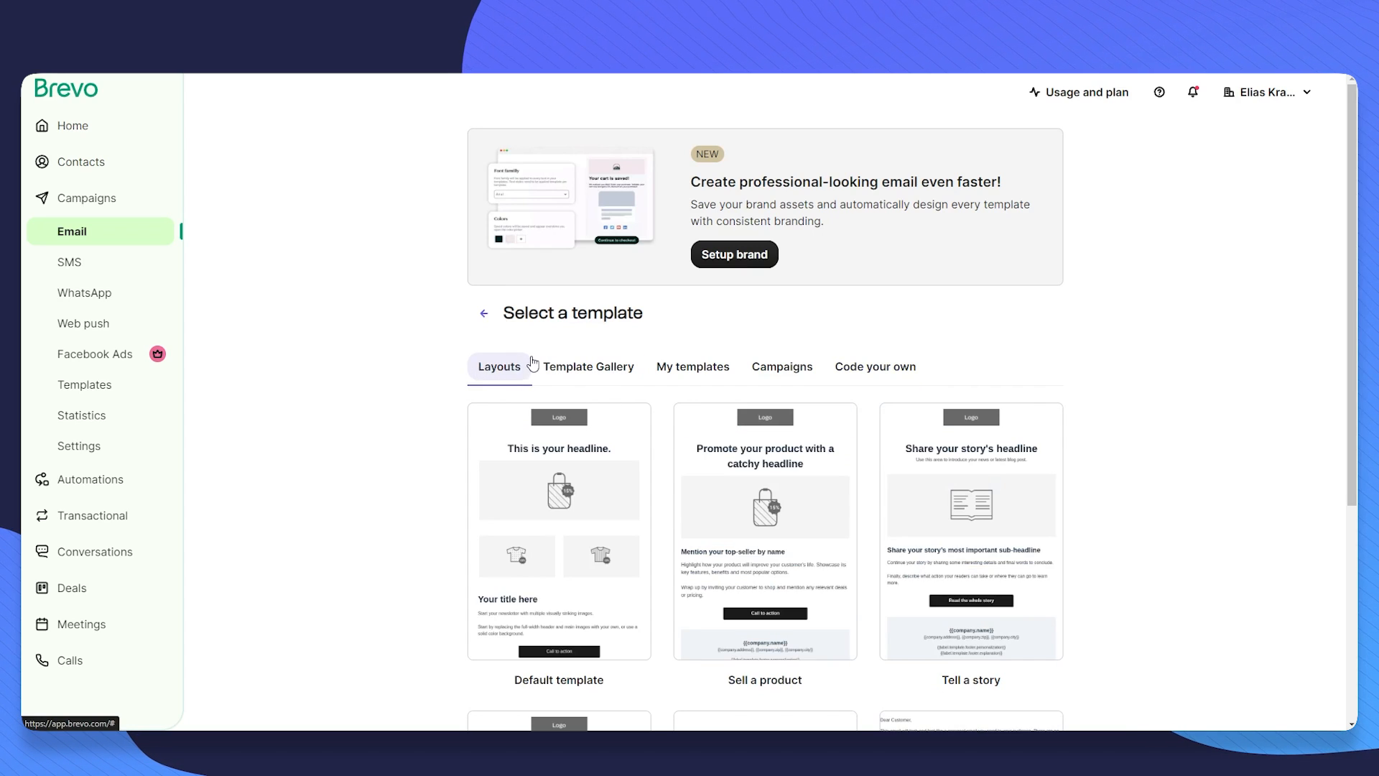
scroll(404, 388, down, 2)
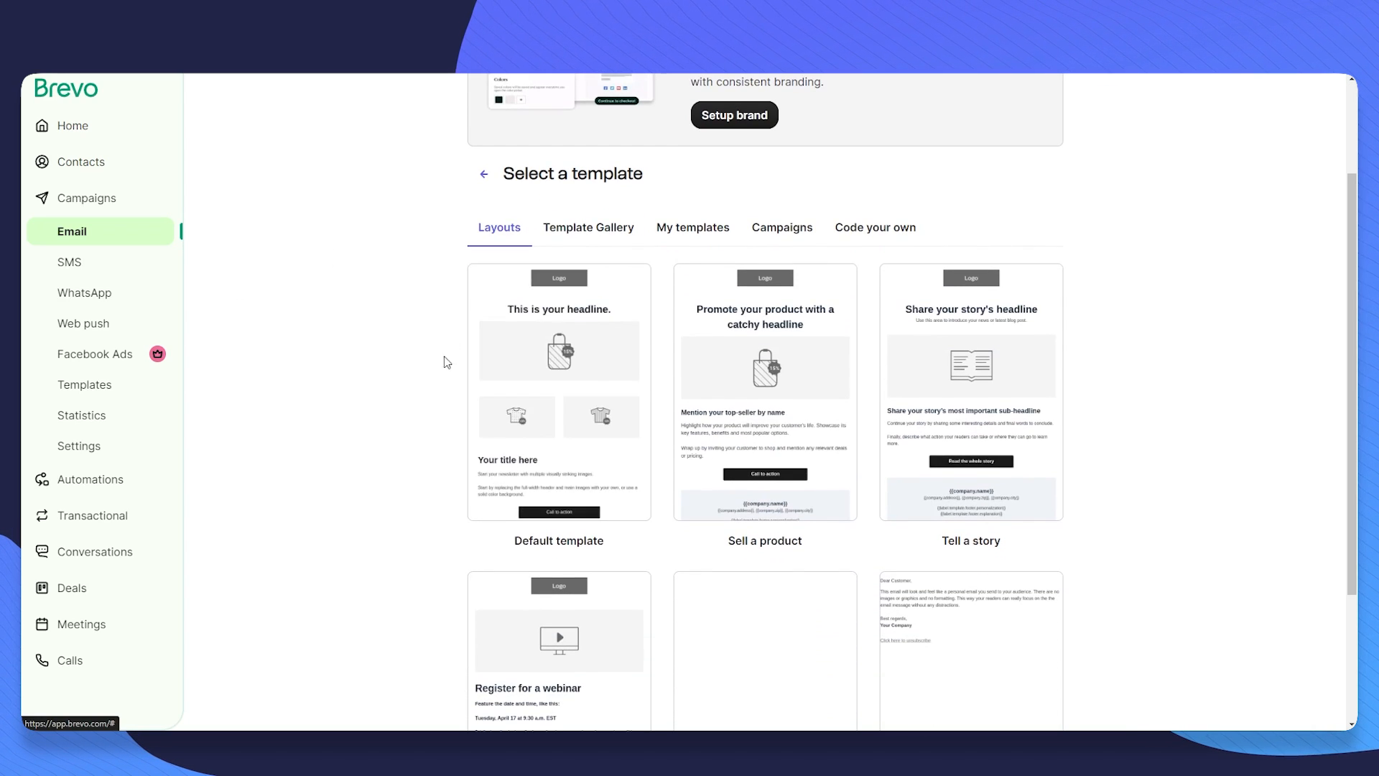
Start the email from the Default template and dismiss the design tab announcement
mouse_move(520, 367)
click(564, 371)
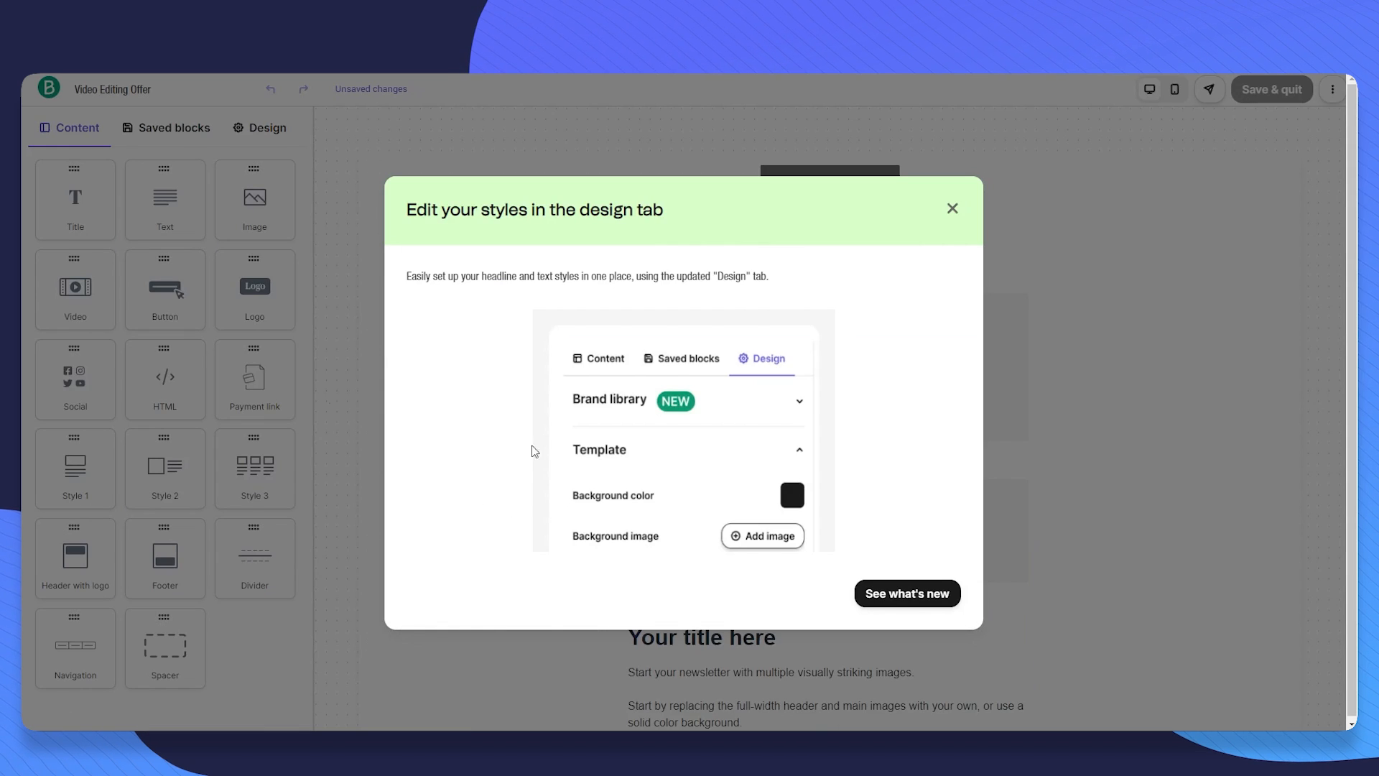
drag(403, 215, 699, 224)
click(702, 231)
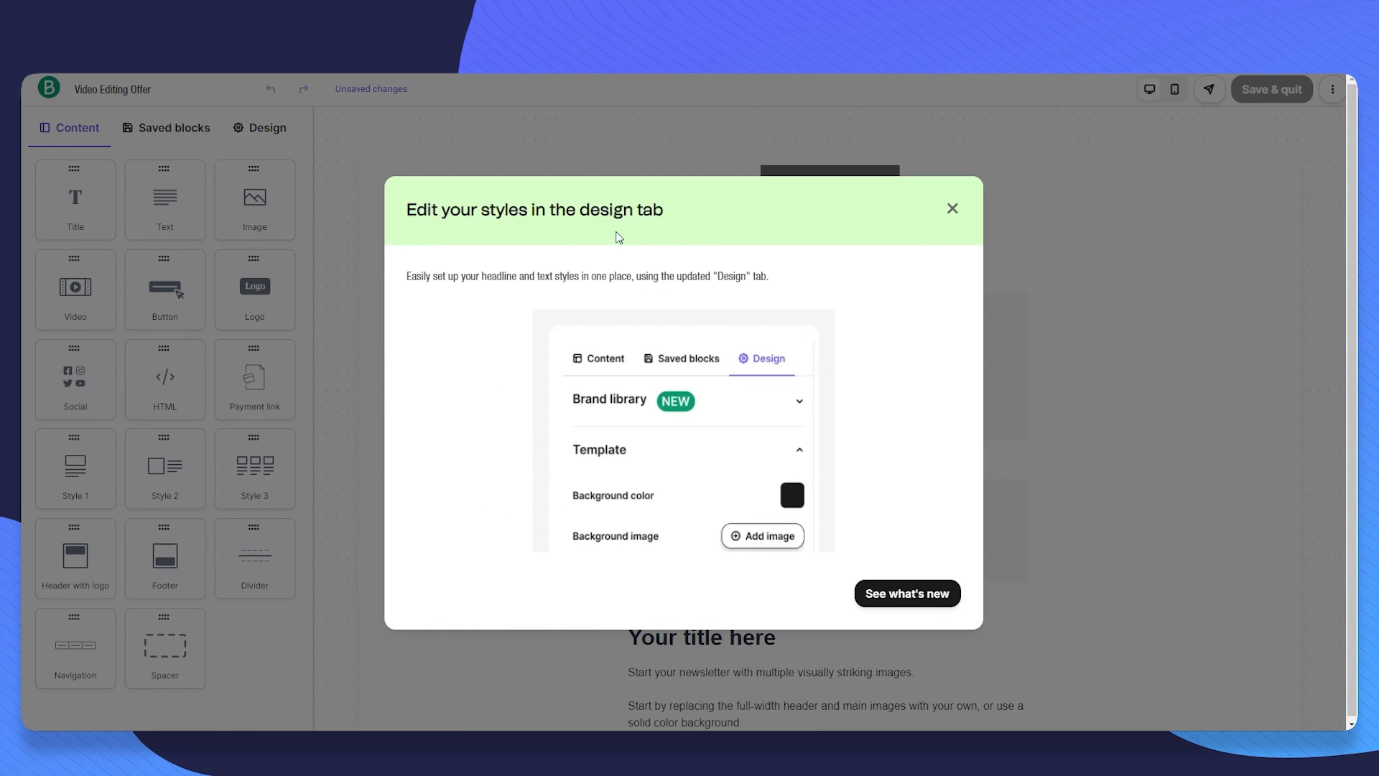
drag(418, 222, 478, 214)
click(807, 225)
click(958, 215)
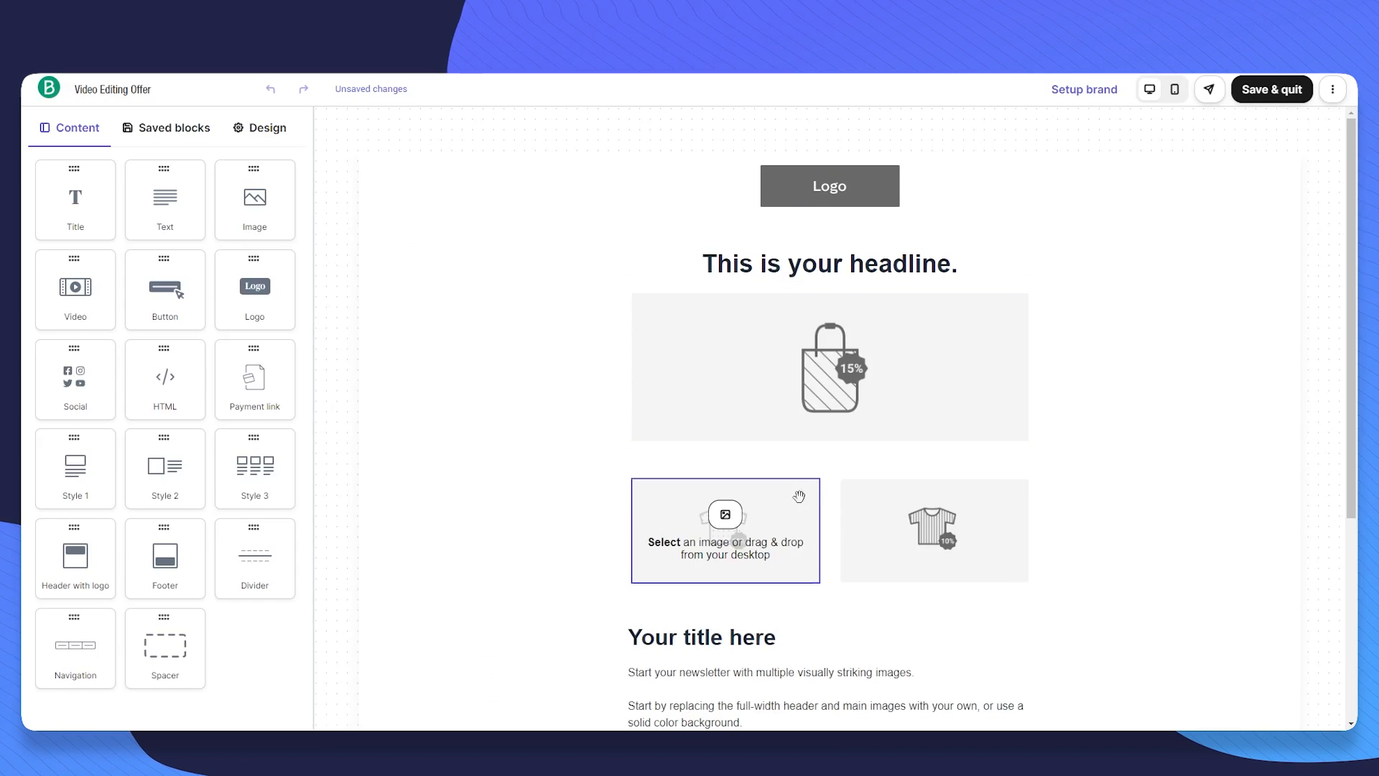
scroll(1119, 385, down, 4)
scroll(1116, 400, up, 4)
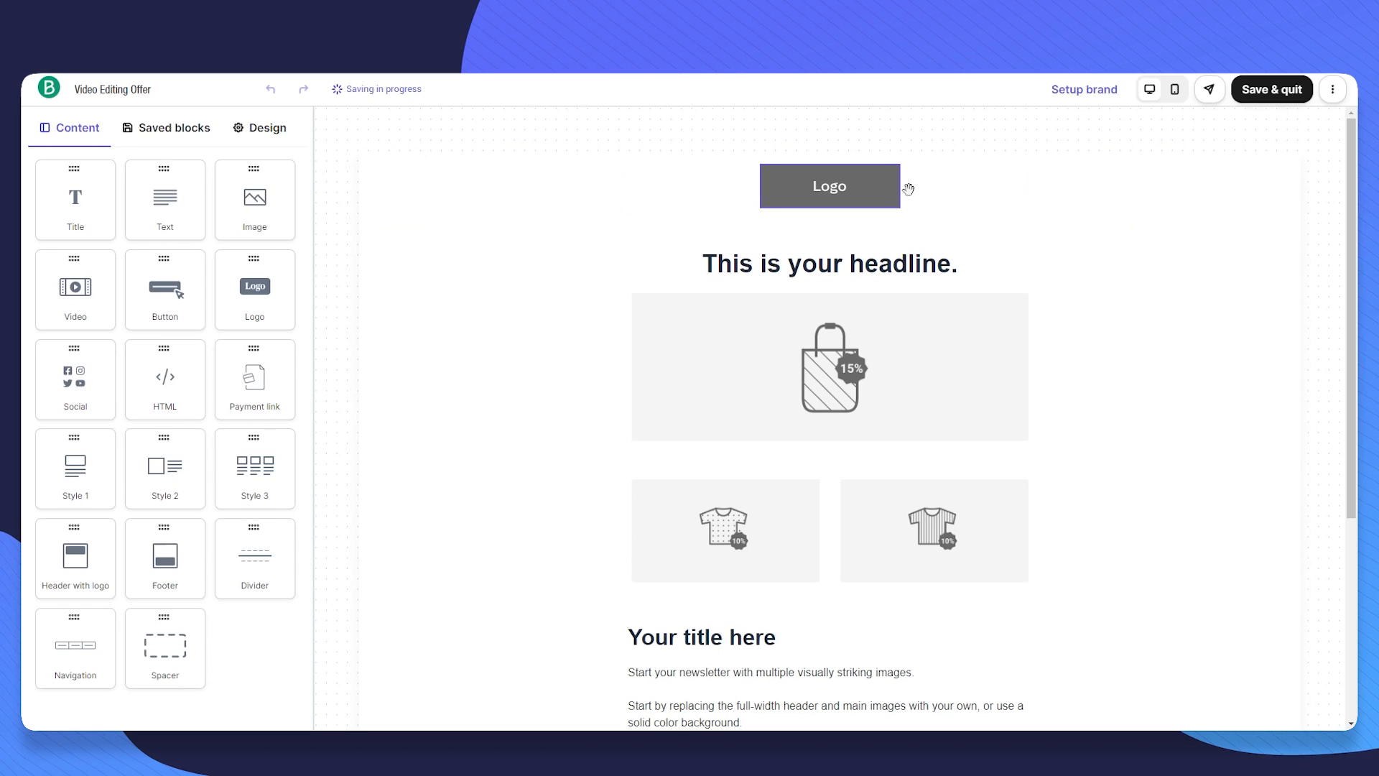
Inspect the settings of the Logo, headline, bag image and t-shirt image blocks
click(833, 195)
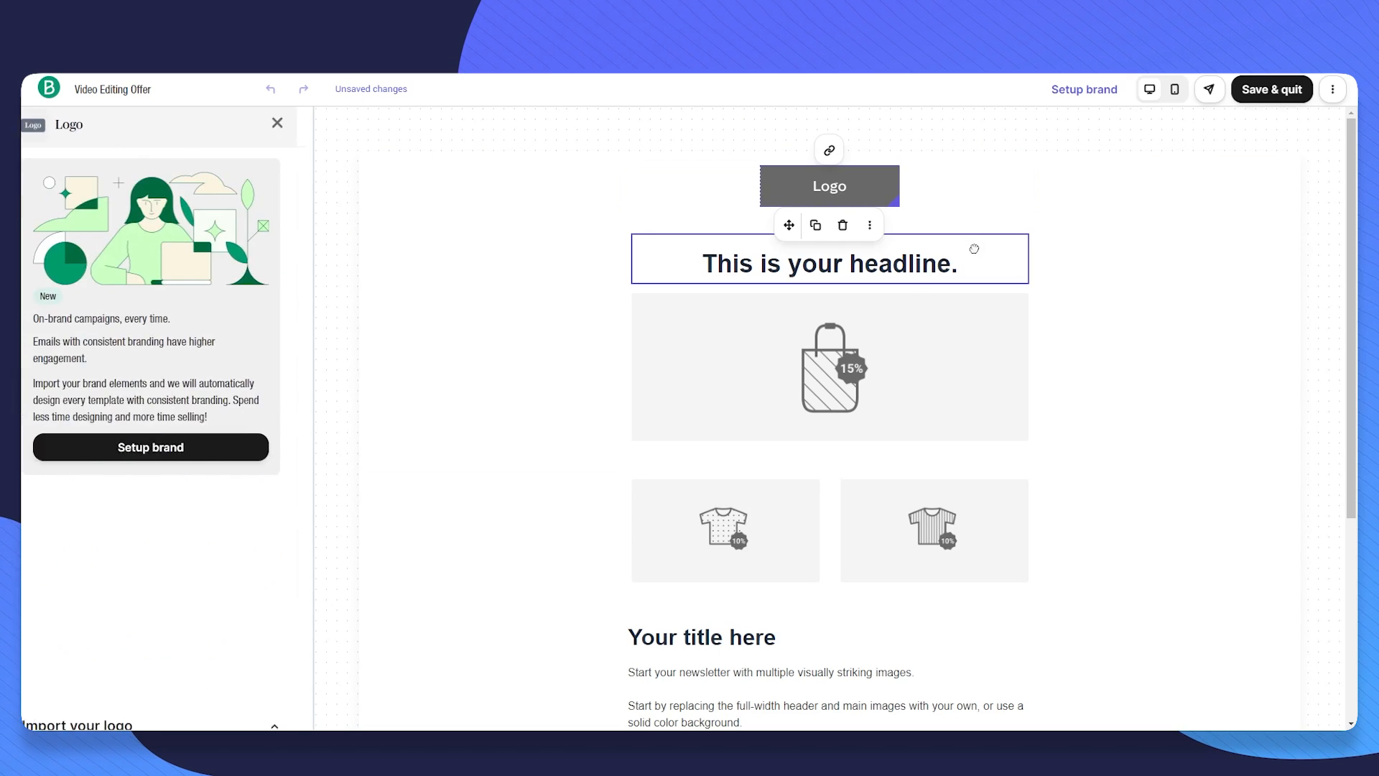
click(975, 270)
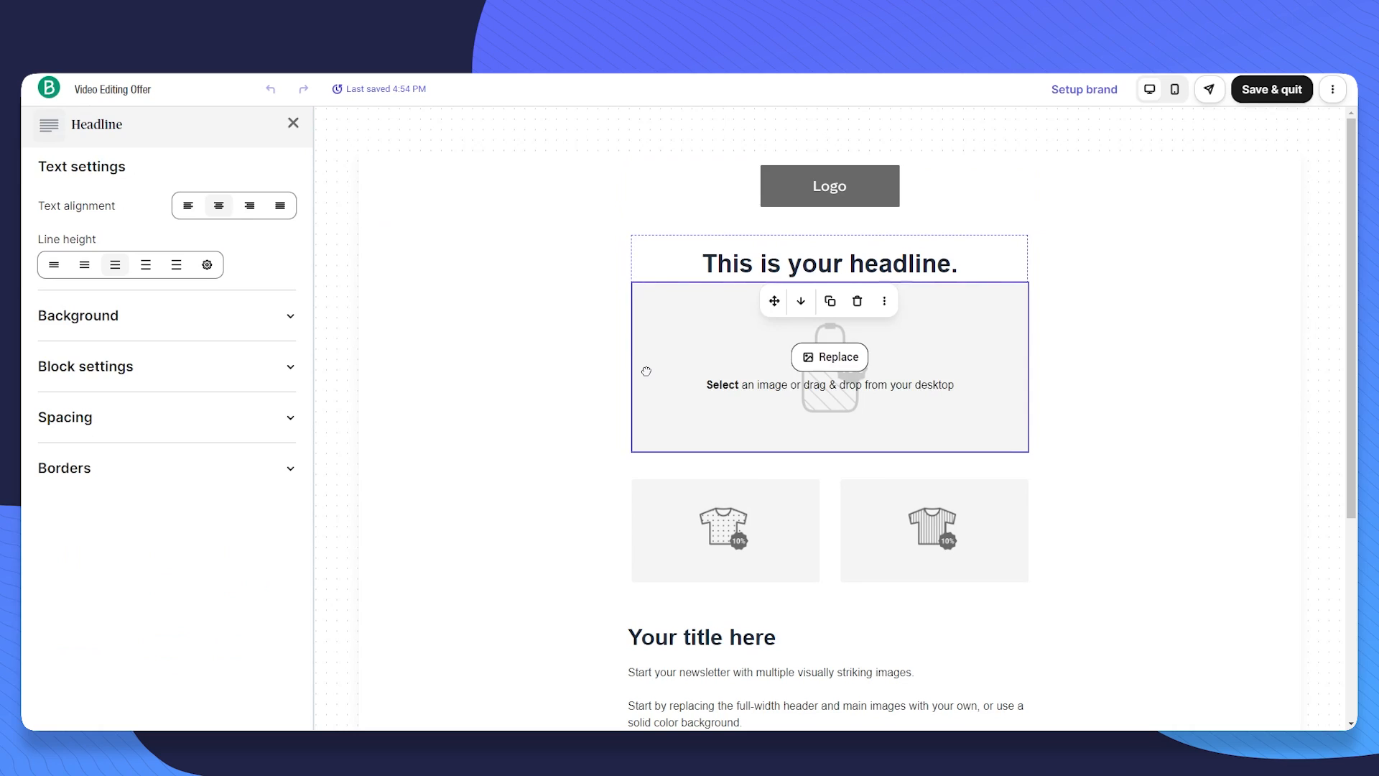
click(650, 388)
click(619, 466)
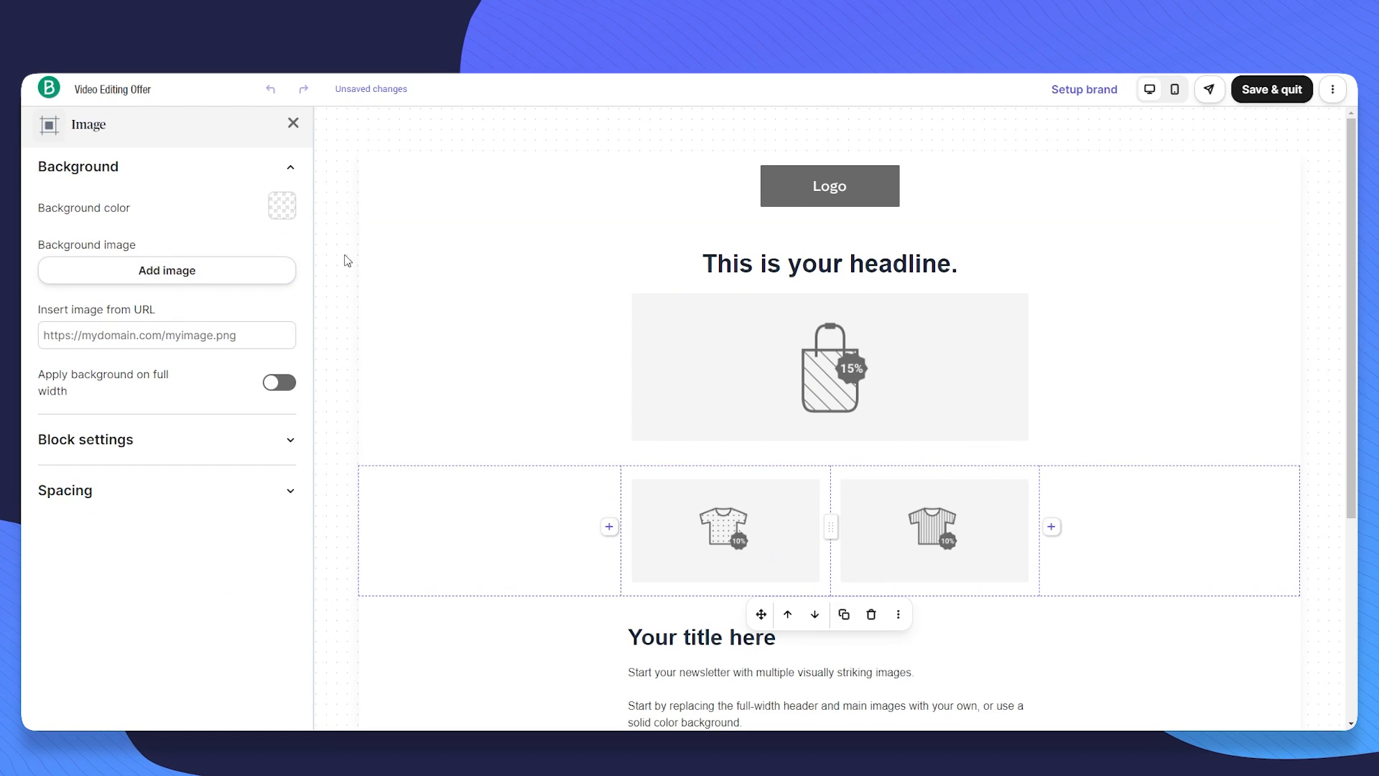
click(291, 124)
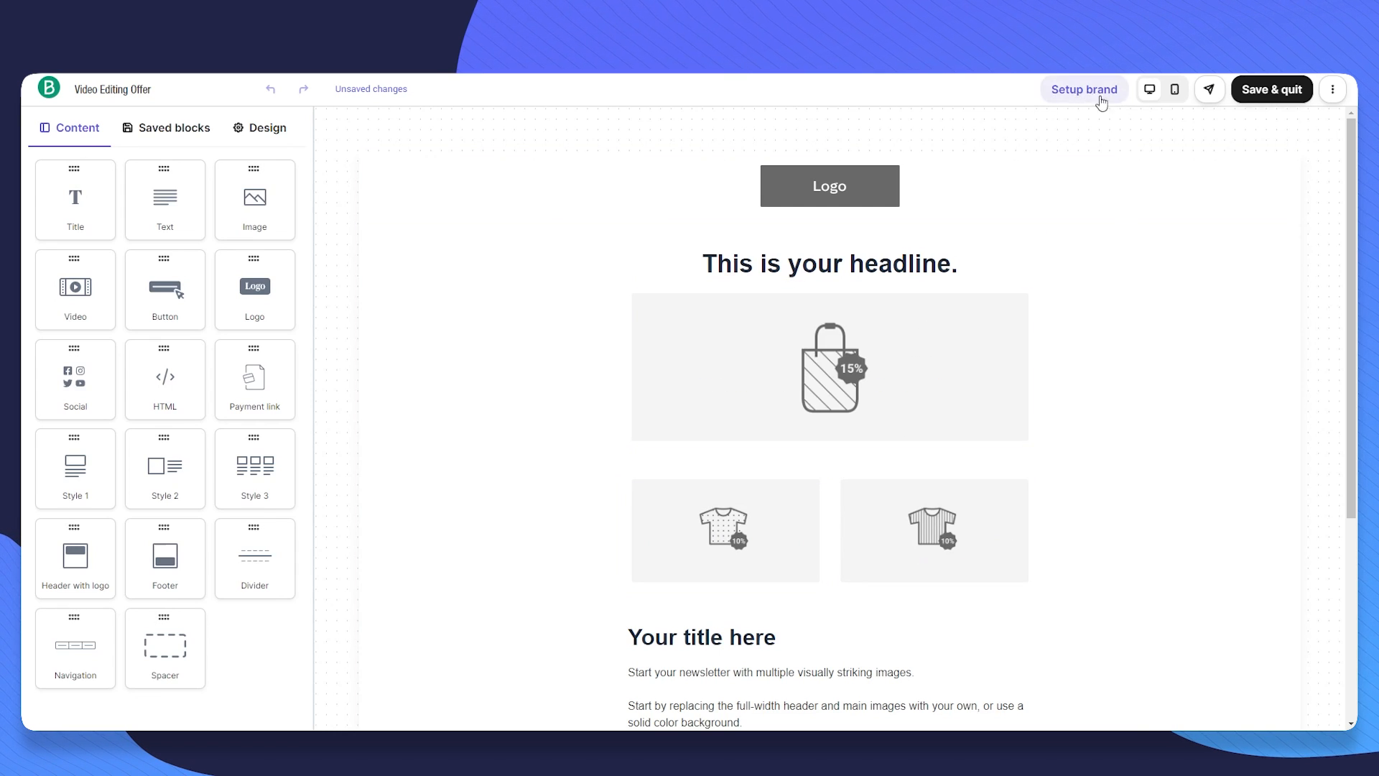
click(1074, 94)
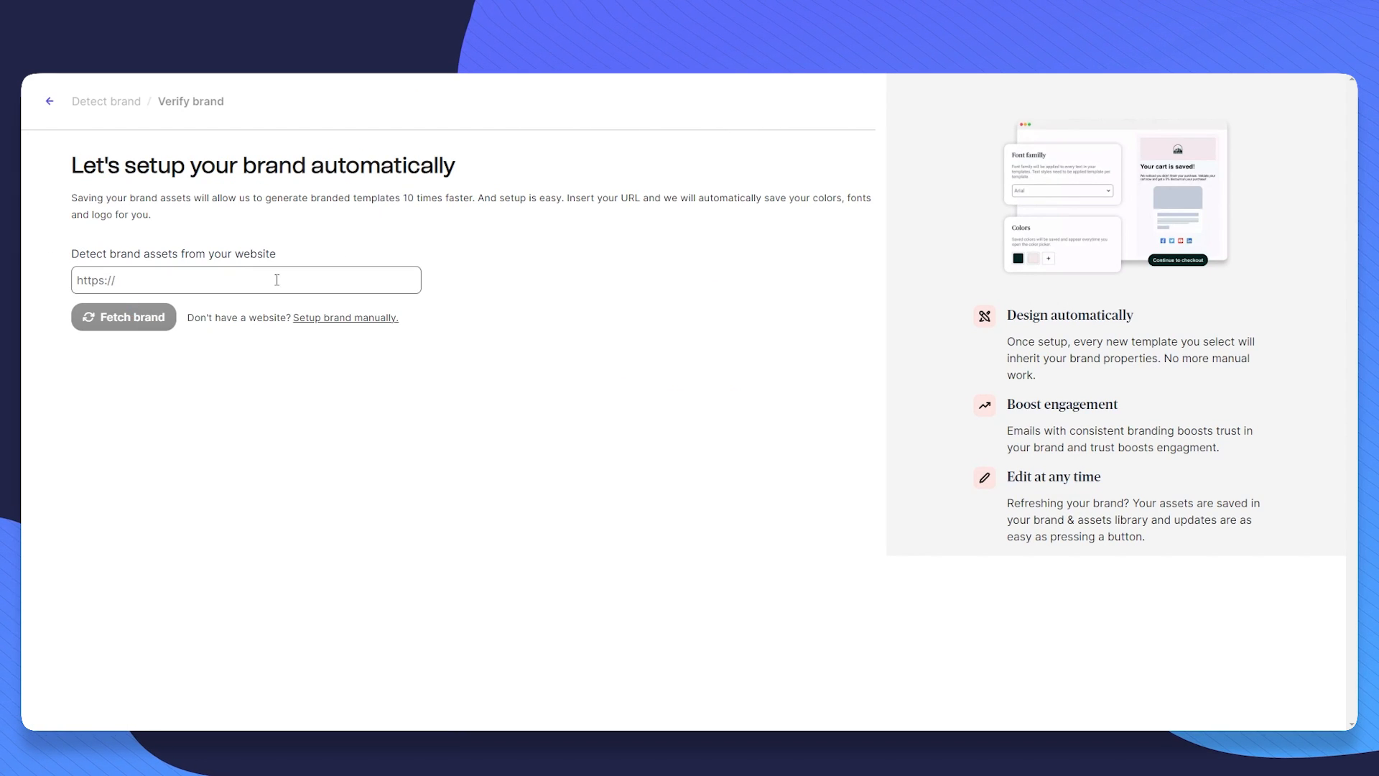
click(230, 283)
mouse_move(81, 252)
mouse_down()
mouse_move(132, 250)
mouse_move(82, 252)
mouse_up()
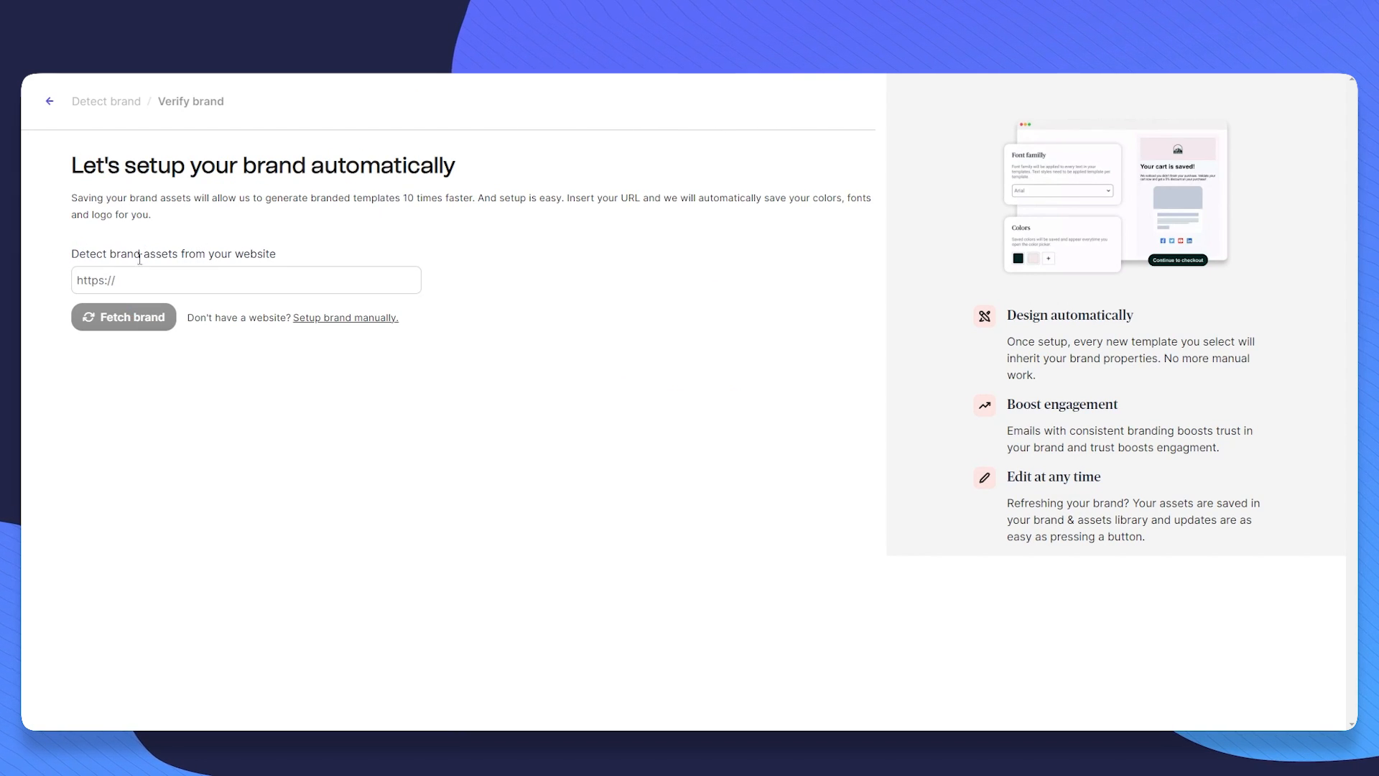
click(249, 276)
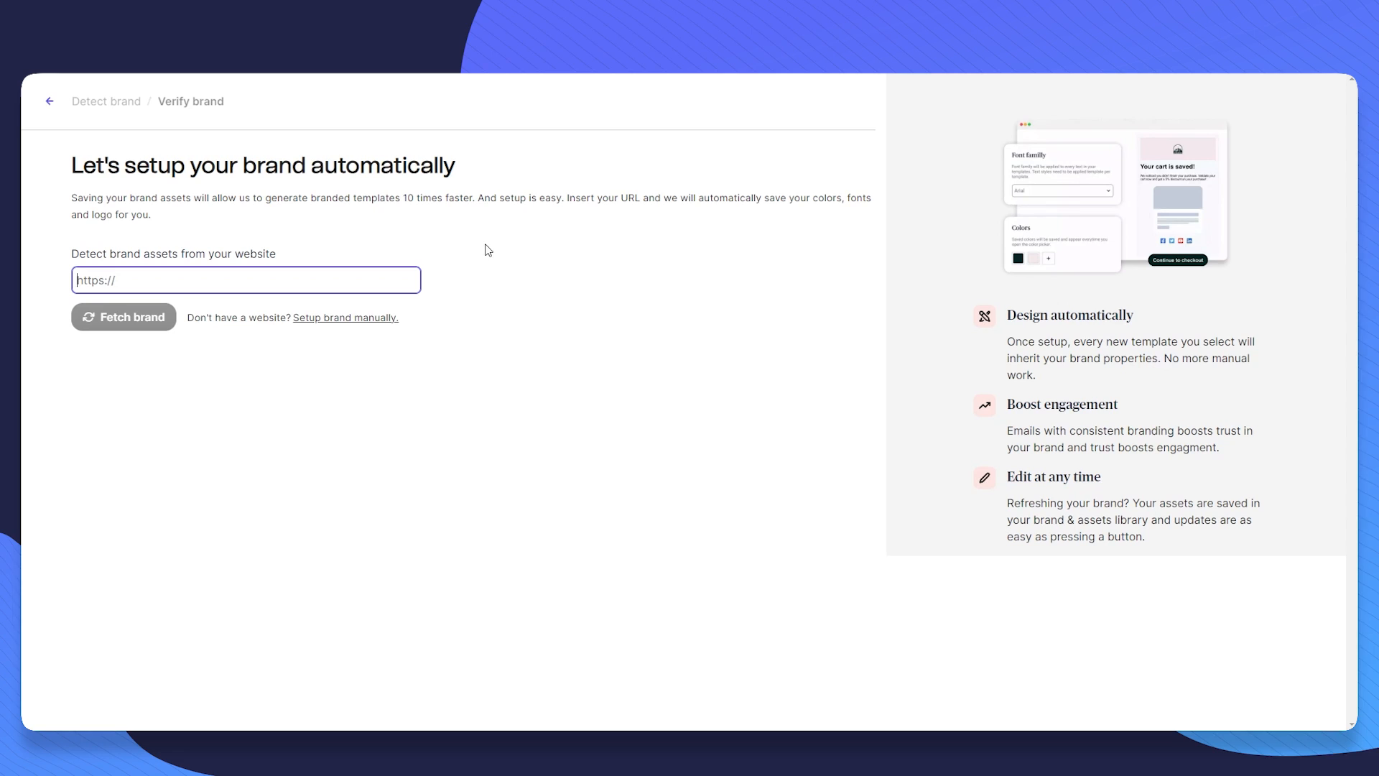
click(441, 258)
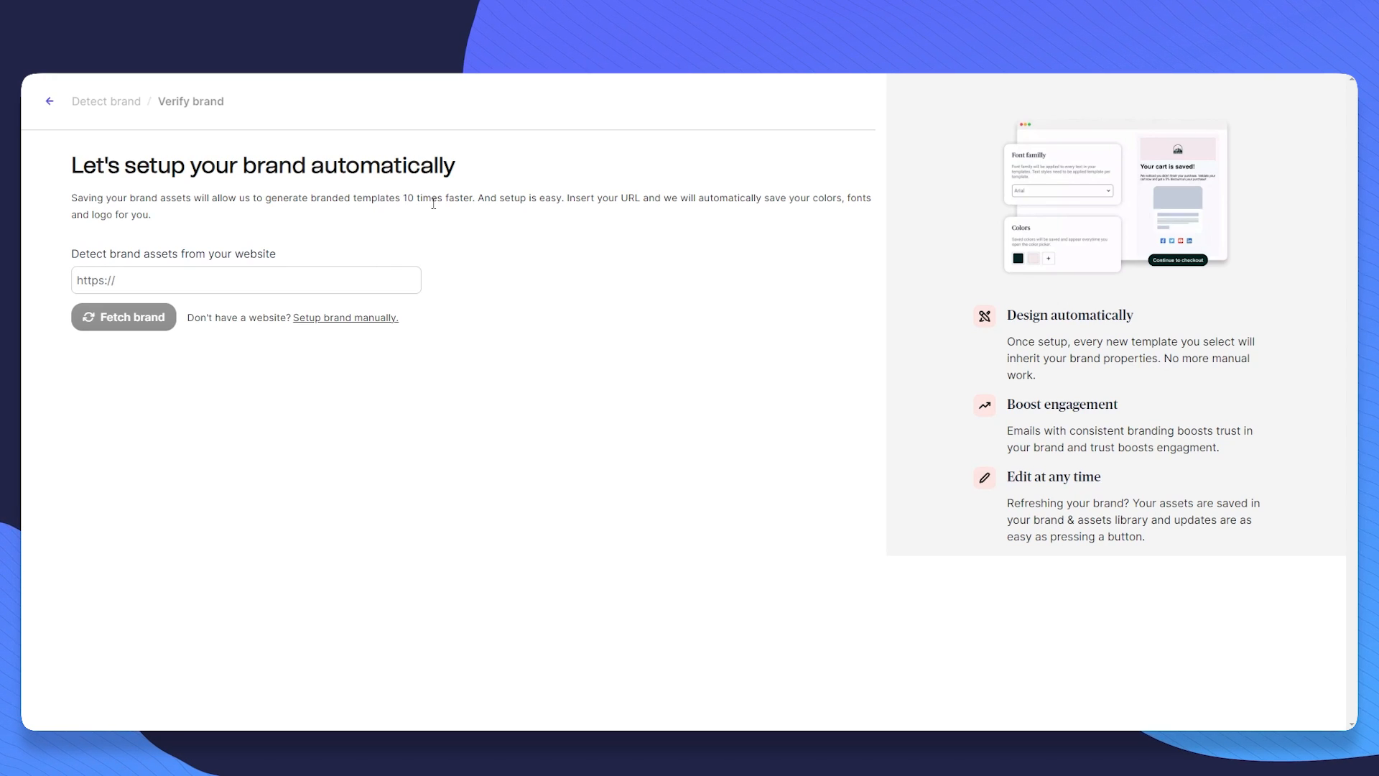
Set up the brand manually and insert an uploaded krause_white.png as the brand logo
click(345, 318)
click(265, 303)
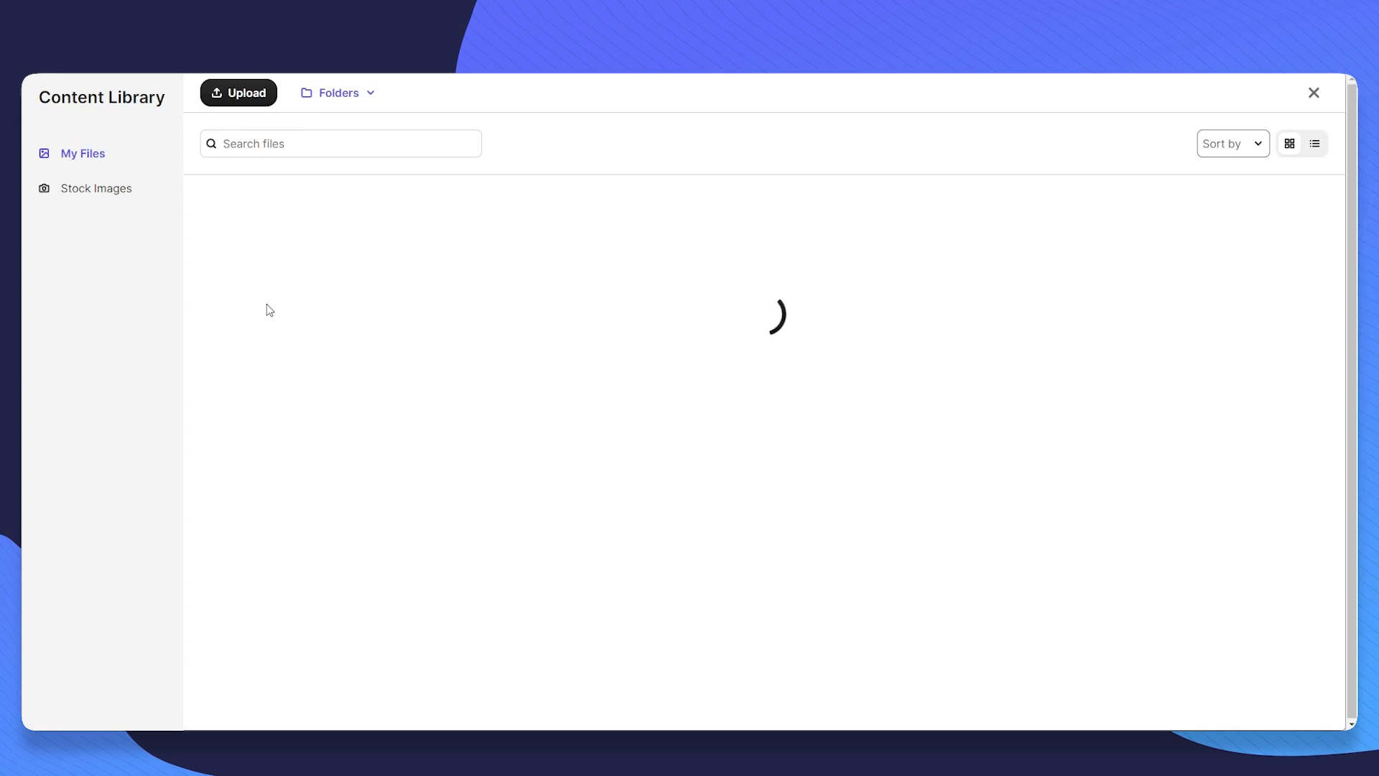
click(239, 93)
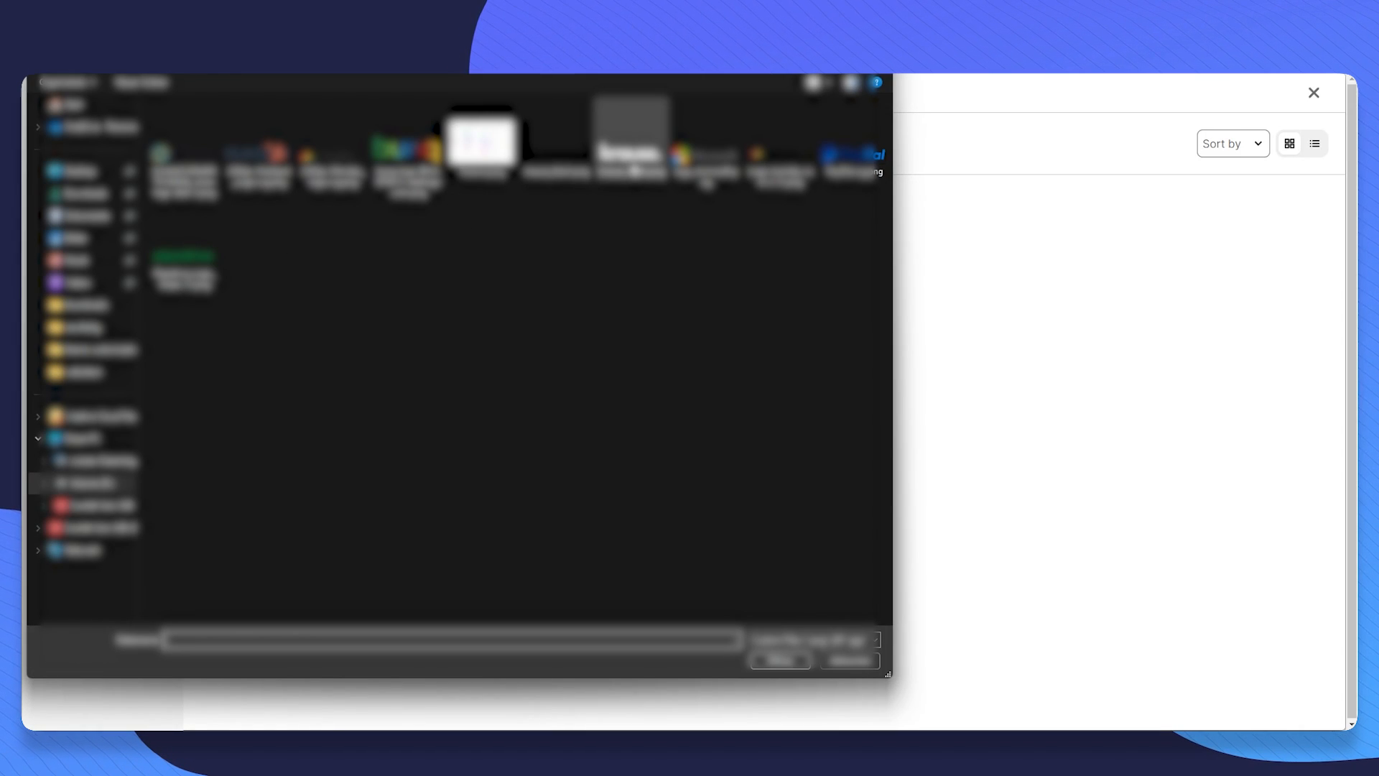
click(631, 137)
double_click(637, 170)
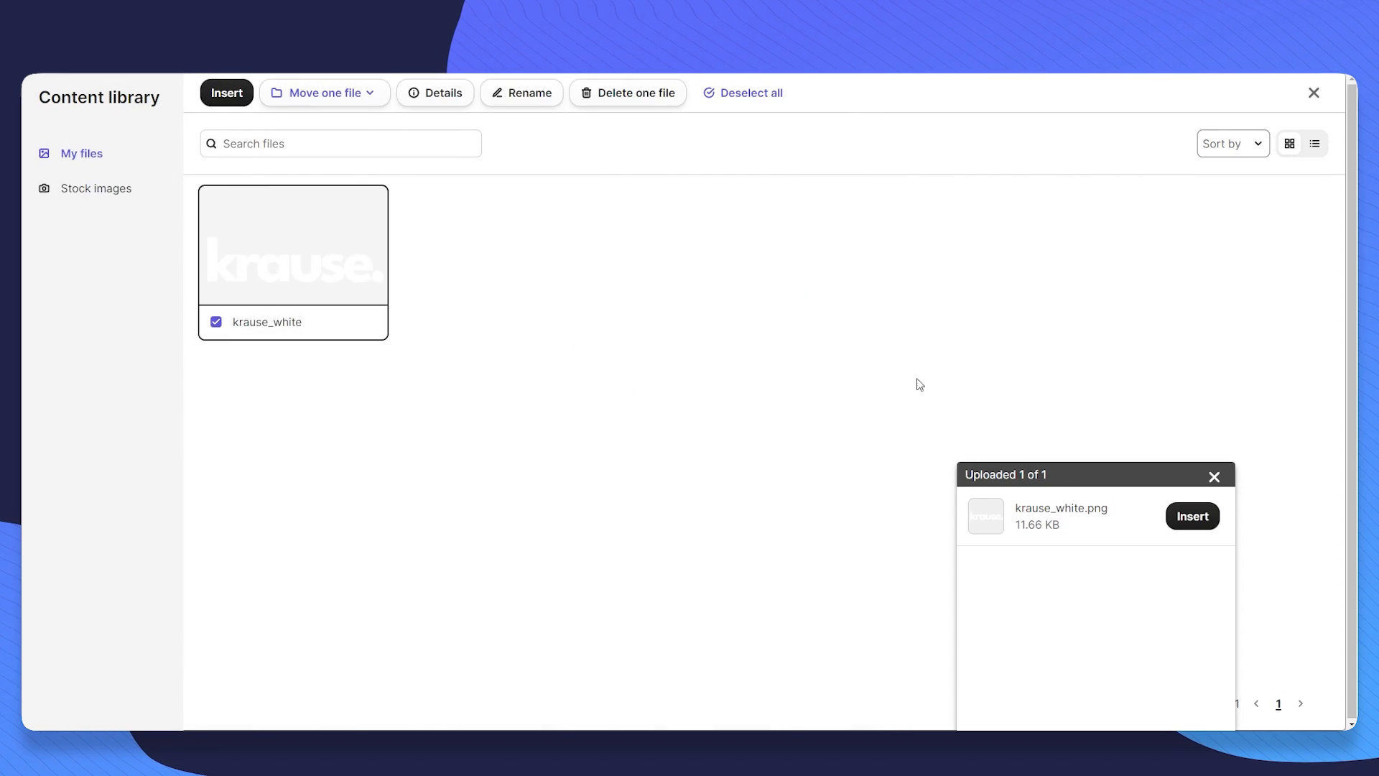
click(1192, 515)
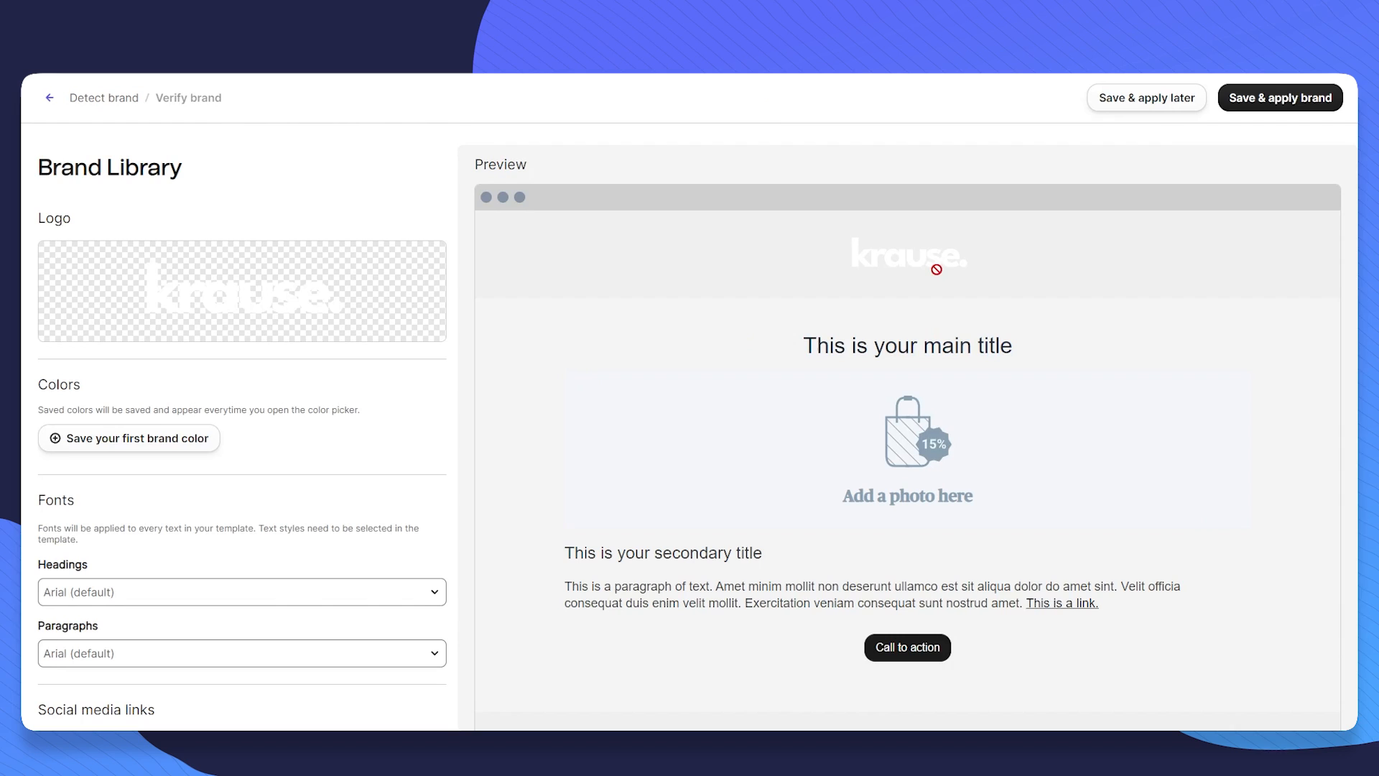
Replace the brand logo with an uploaded krause_black.png
mouse_move(270, 301)
click(248, 278)
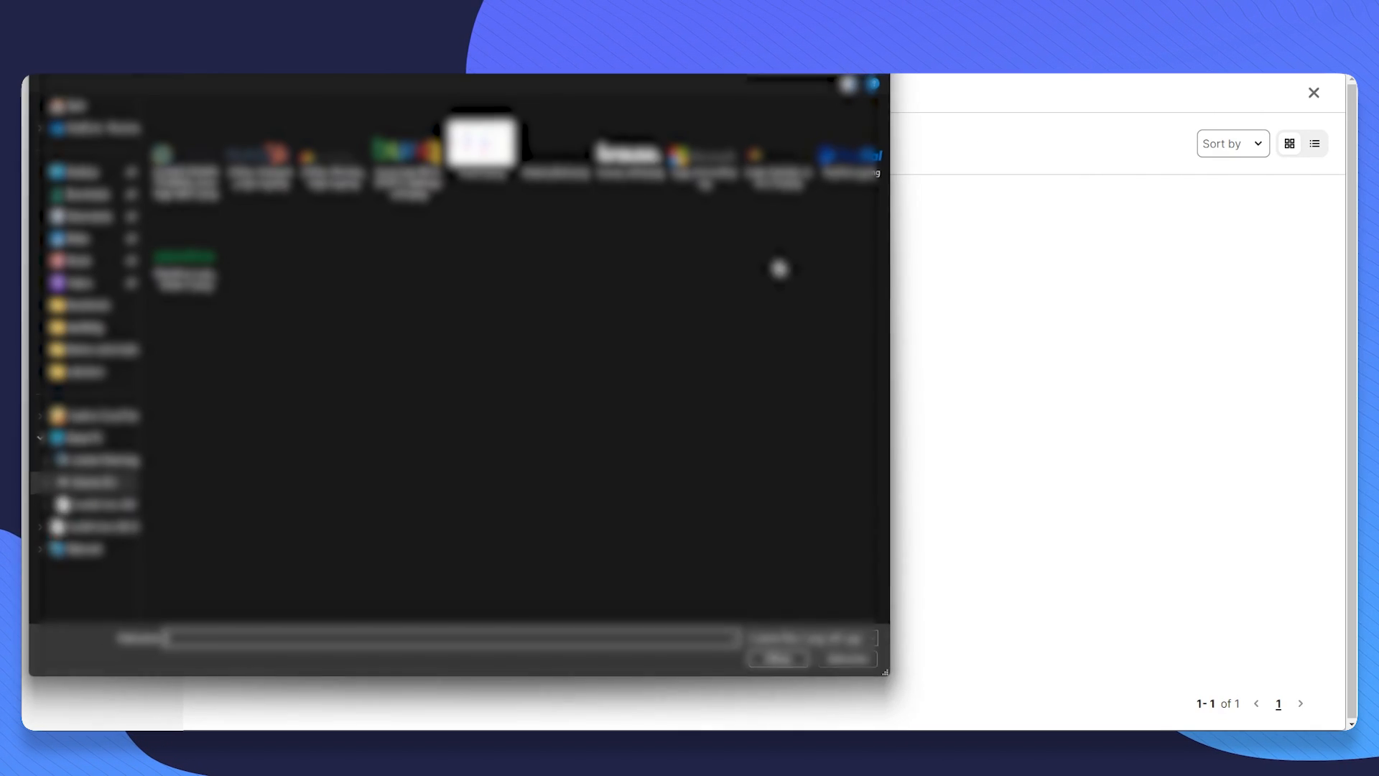
double_click(555, 159)
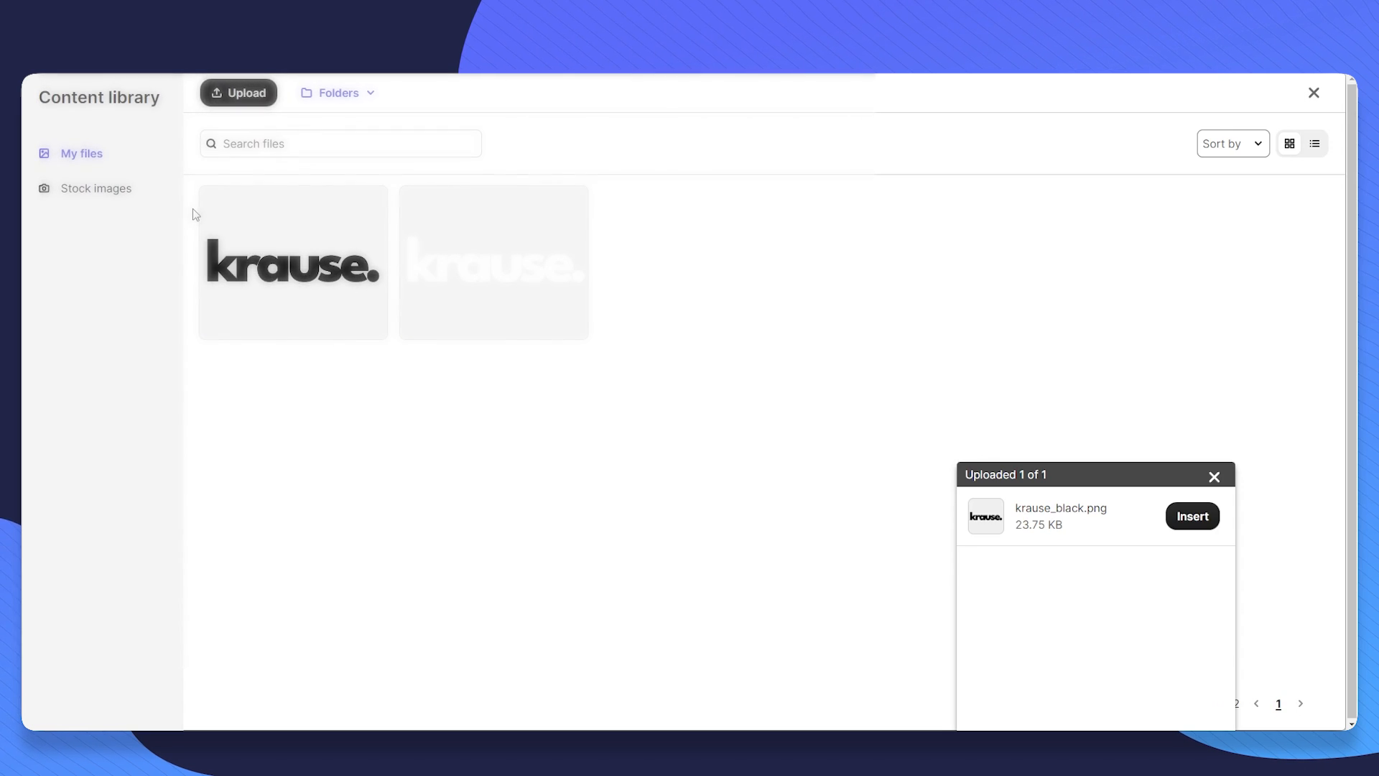
click(225, 209)
click(241, 95)
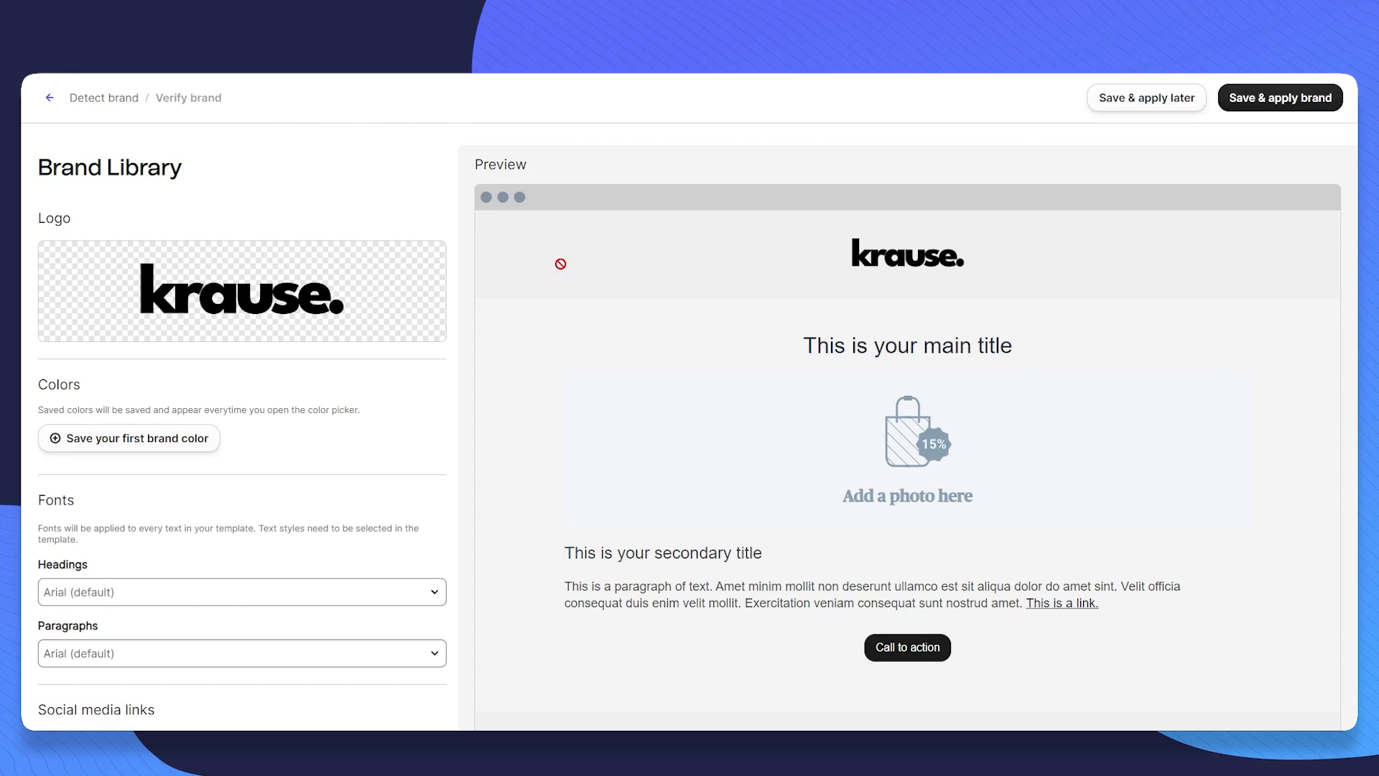
Pick purple 5f40ff in the colour picker and save it as the first brand colour
scroll(203, 390, down, 1)
click(194, 370)
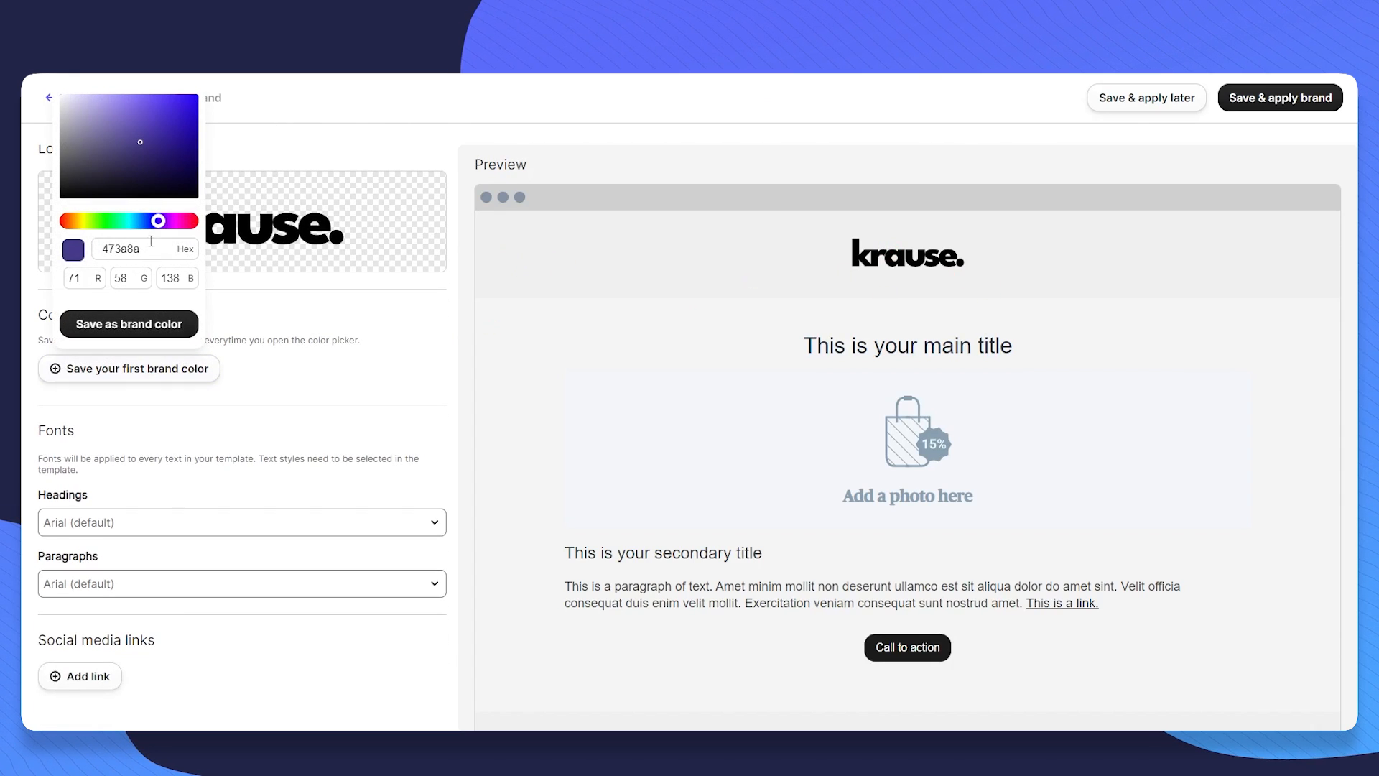
mouse_move(139, 141)
mouse_down()
mouse_move(151, 93)
mouse_move(191, 169)
mouse_move(144, 126)
mouse_move(135, 170)
mouse_move(142, 153)
mouse_move(151, 171)
mouse_move(188, 99)
mouse_move(169, 137)
mouse_move(184, 95)
mouse_move(165, 91)
mouse_up()
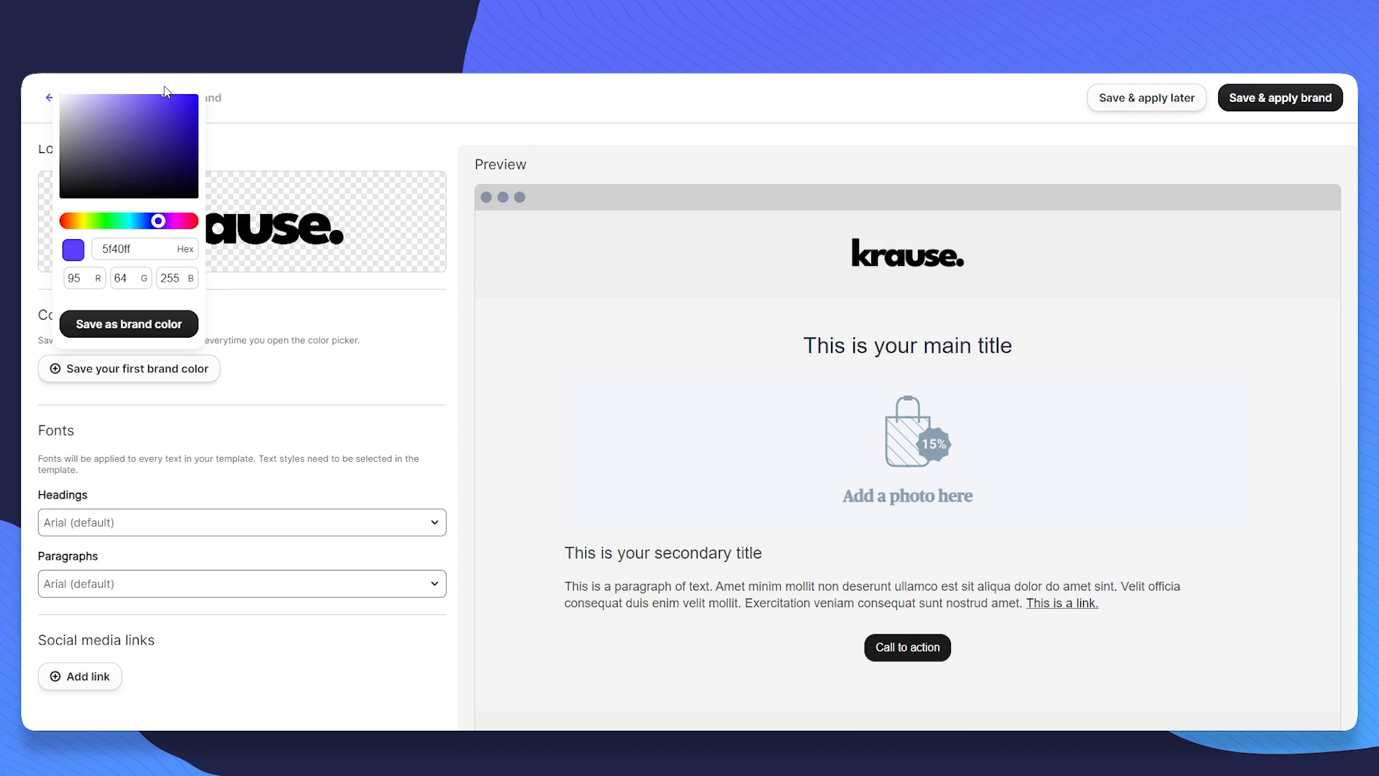
click(137, 324)
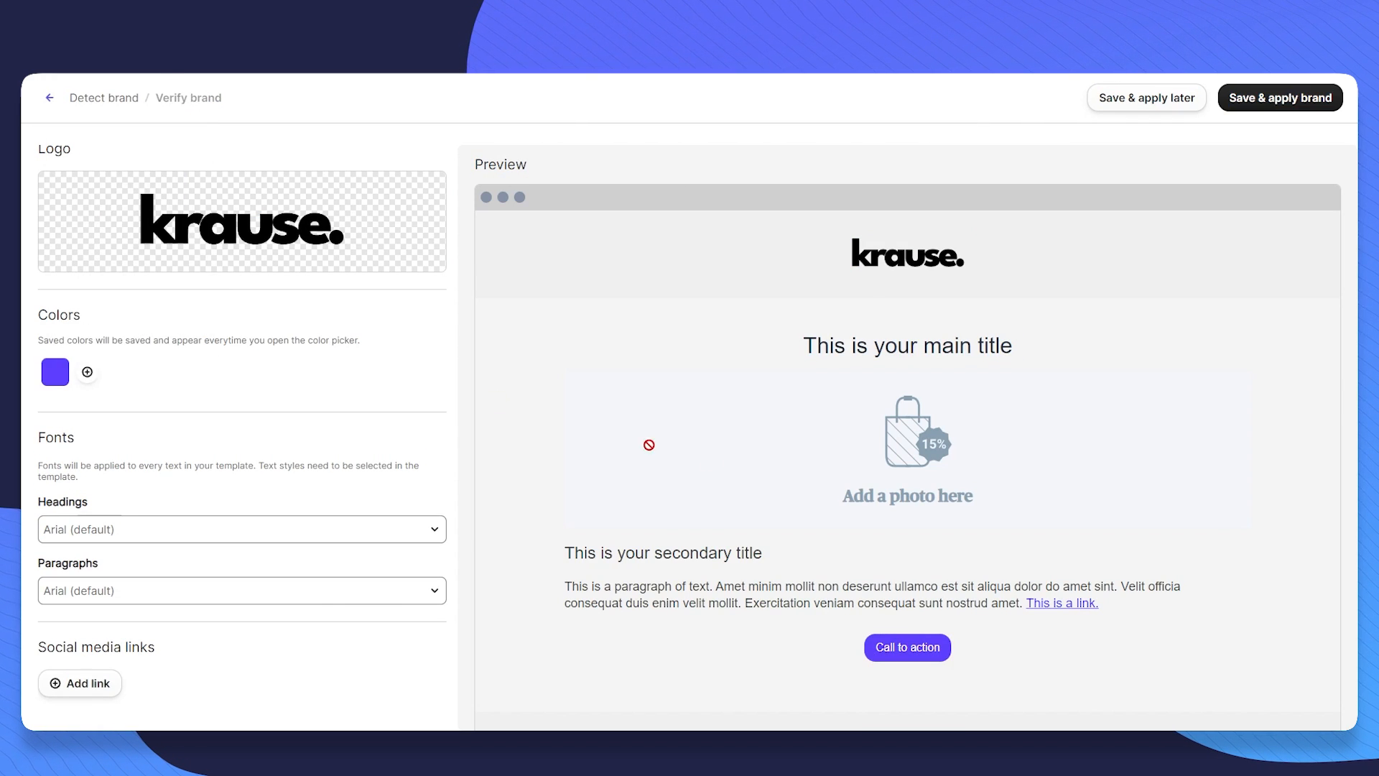
scroll(930, 504, down, 3)
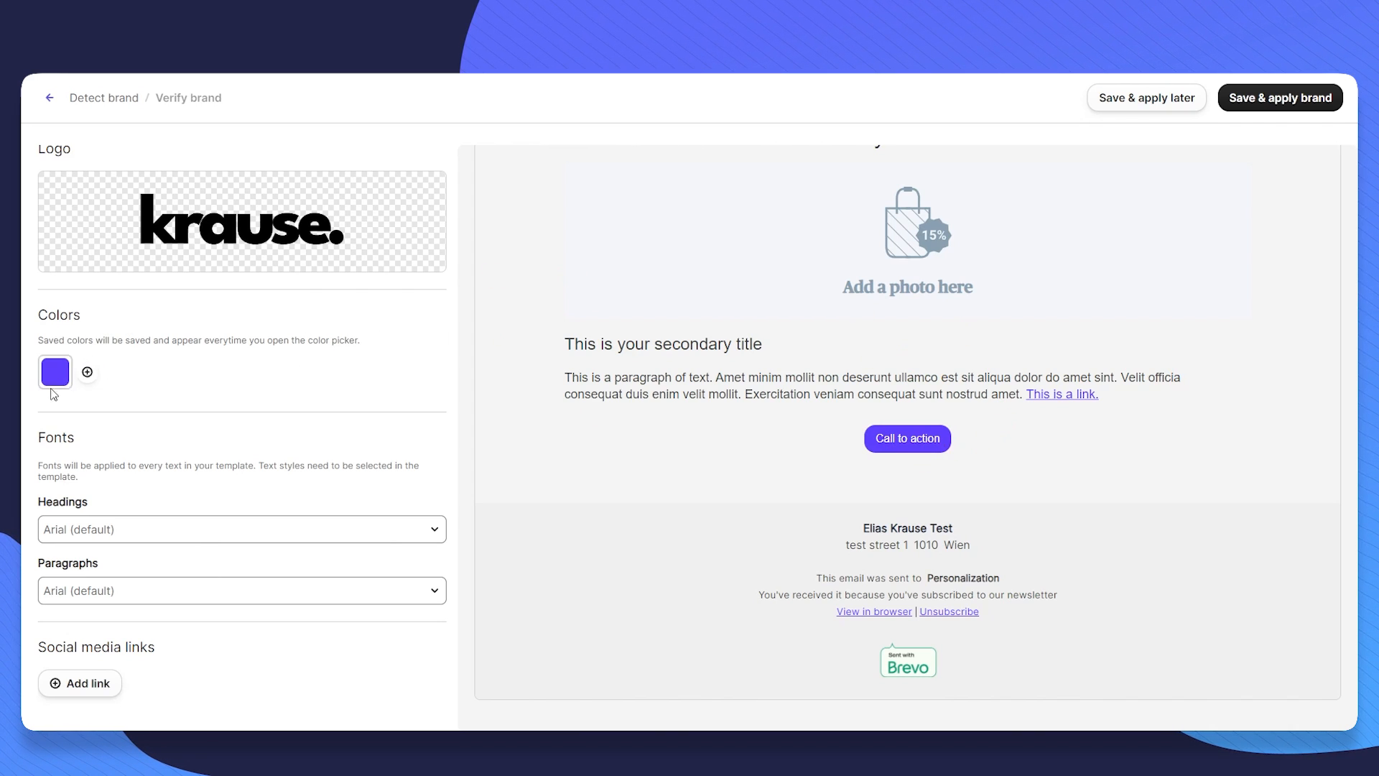
click(87, 371)
click(210, 358)
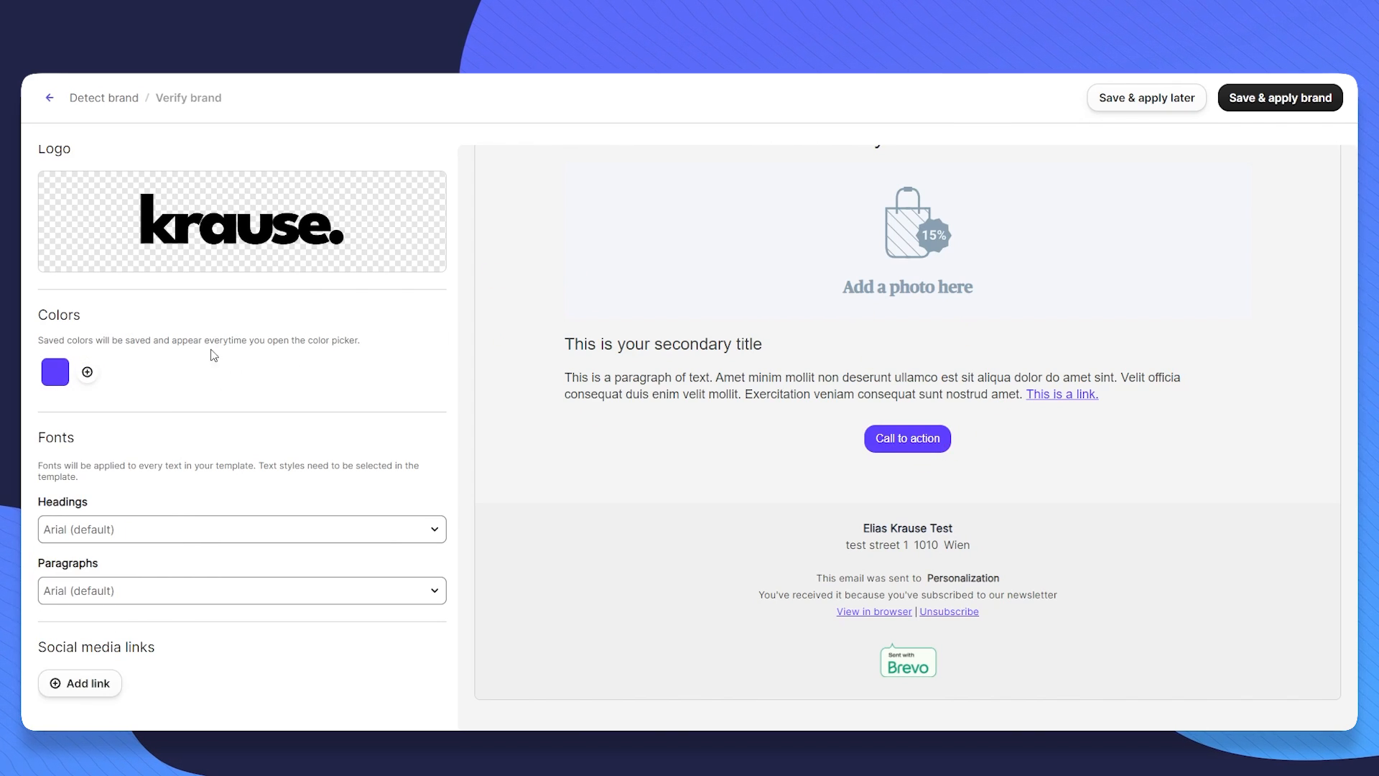
Choose Tahoma as the headings font
scroll(70, 305, up, 1)
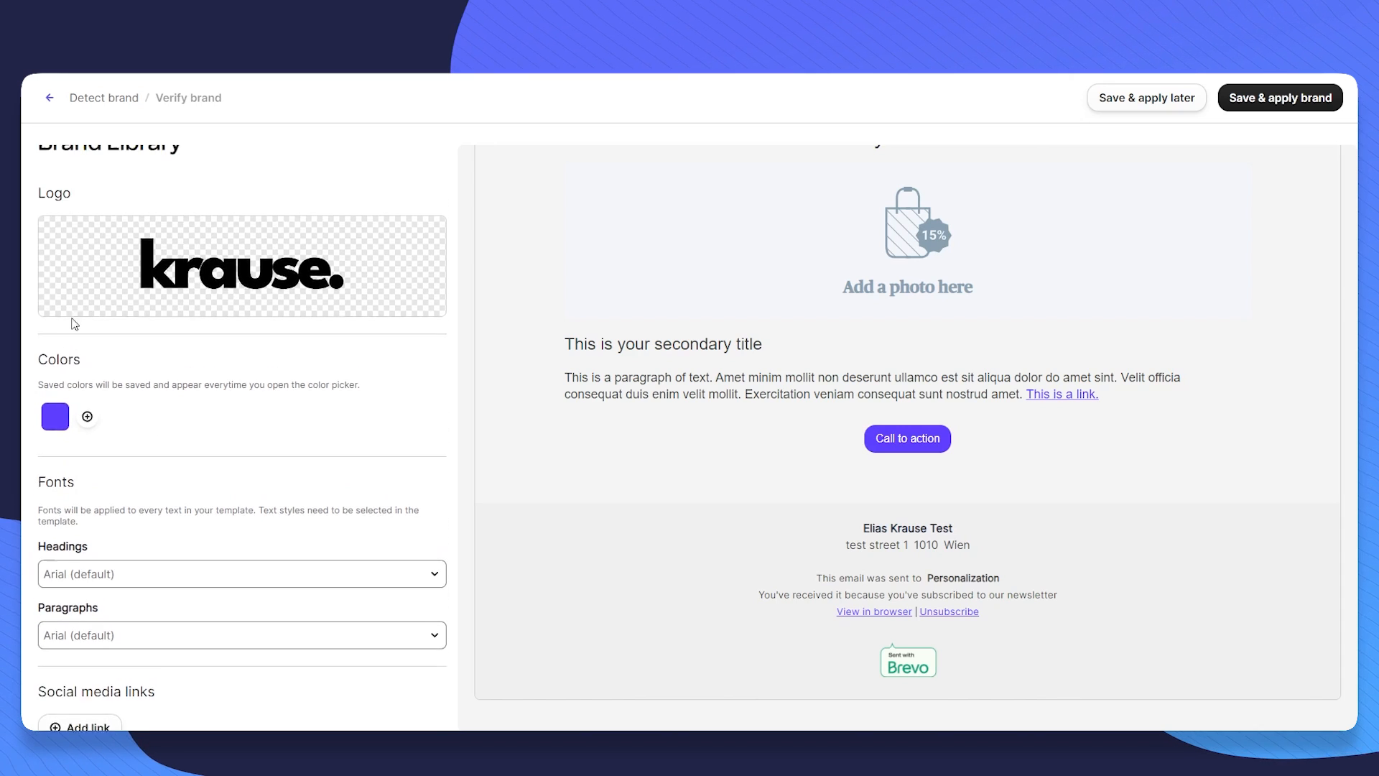
scroll(71, 320, down, 1)
drag(36, 430, 159, 434)
click(162, 441)
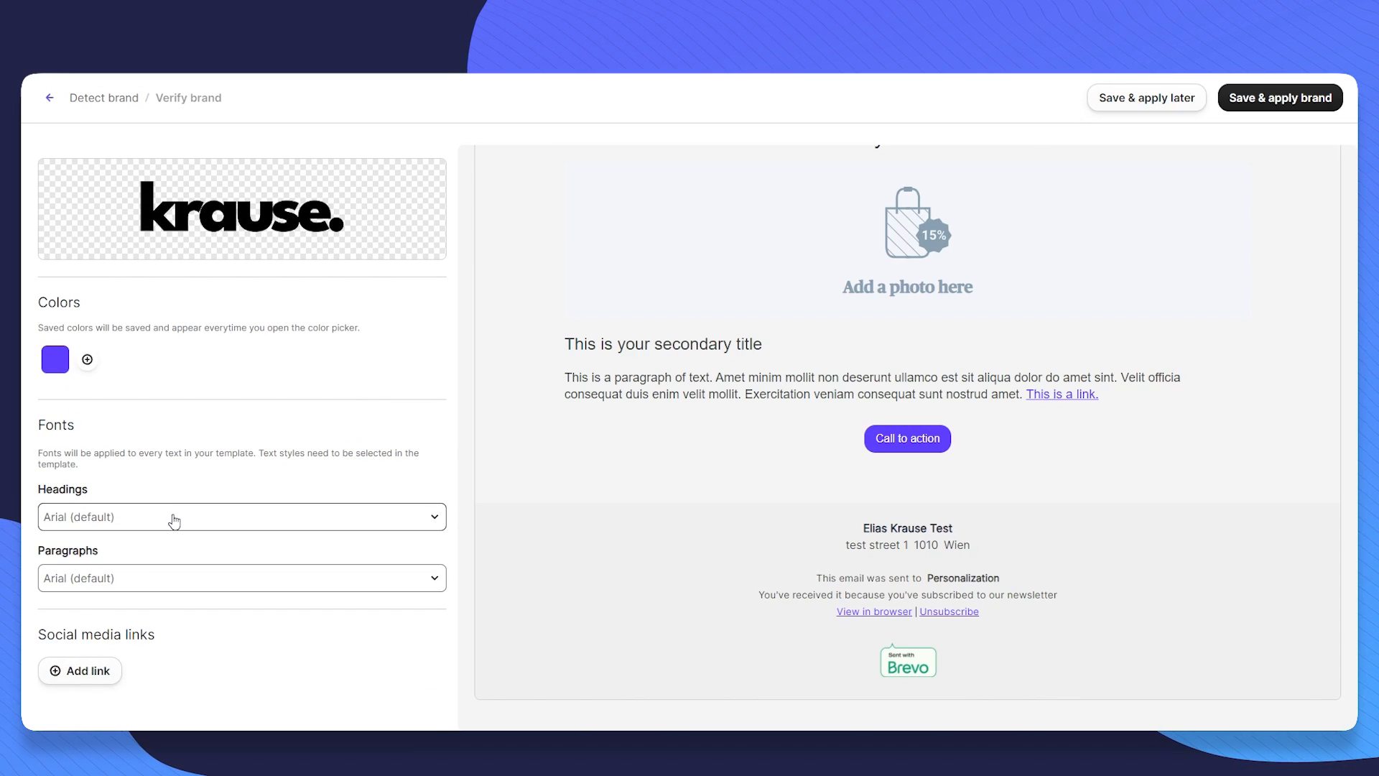
click(201, 516)
Search 'tahoma' in the Paragraphs font list and select Tahoma
scroll(180, 596, down, 4)
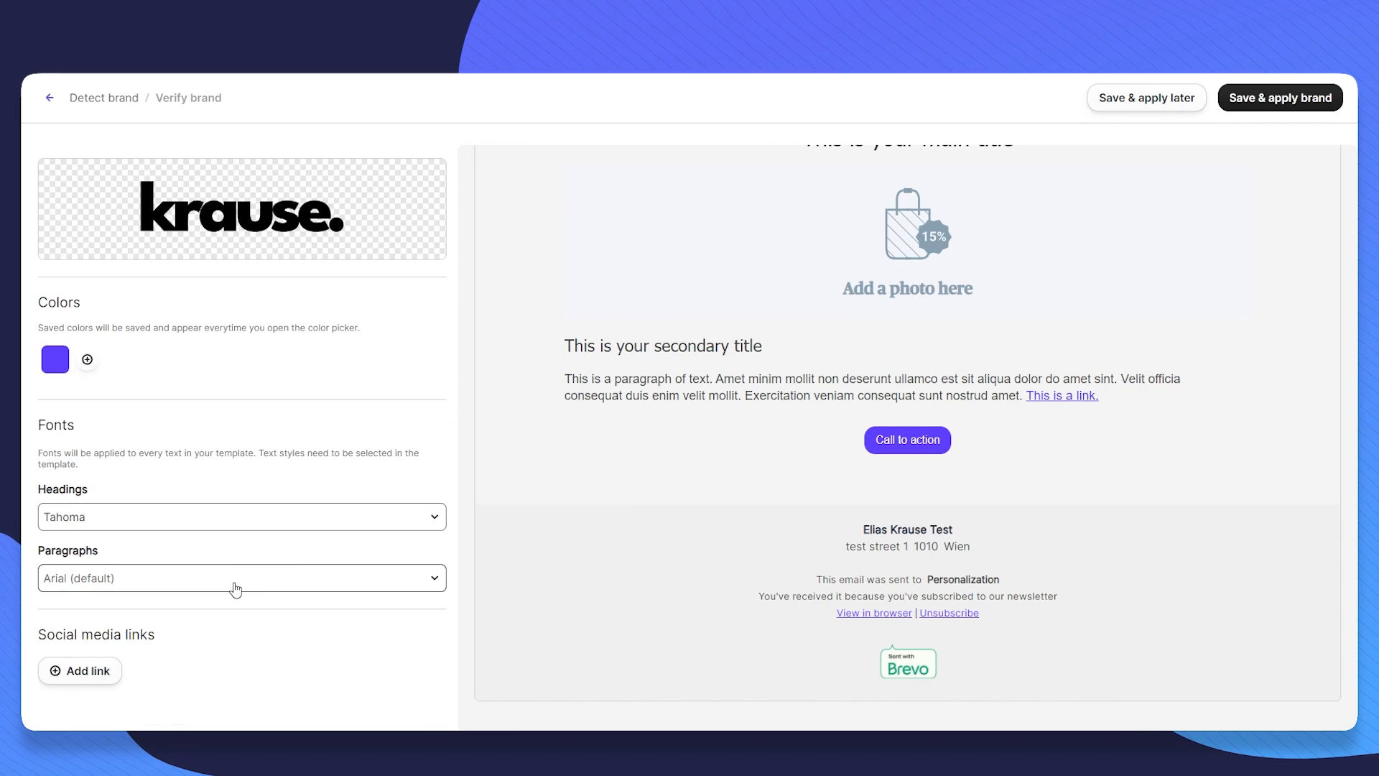
click(274, 586)
click(274, 586)
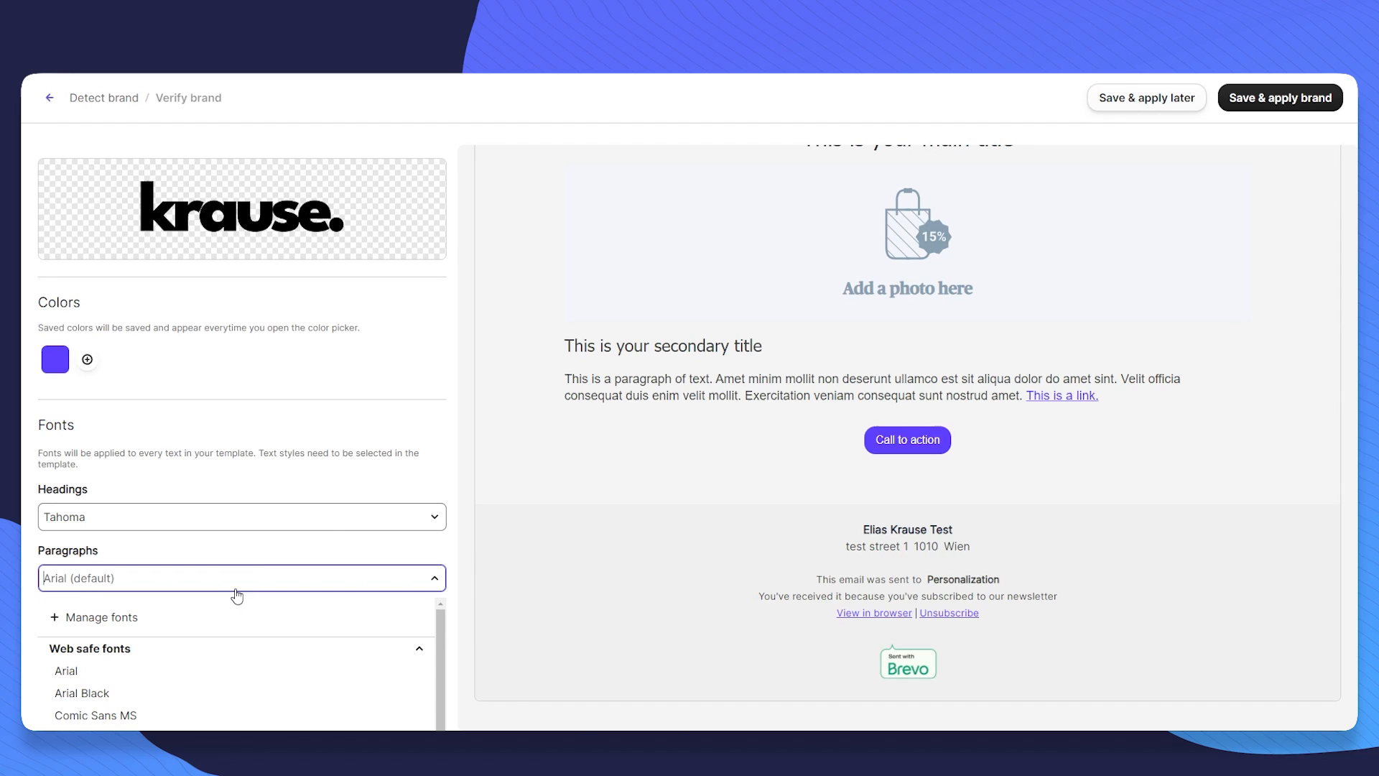
text(ta)
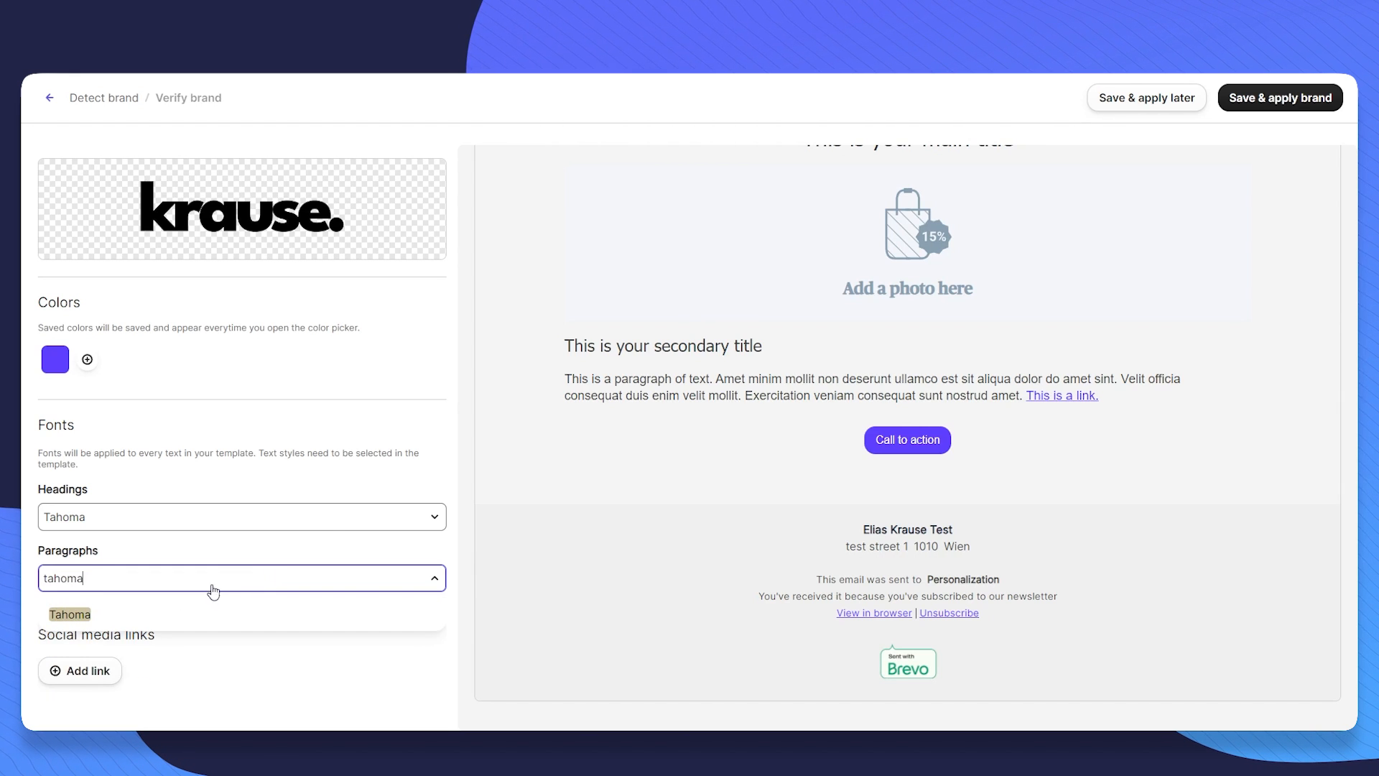
text(homa)
click(79, 616)
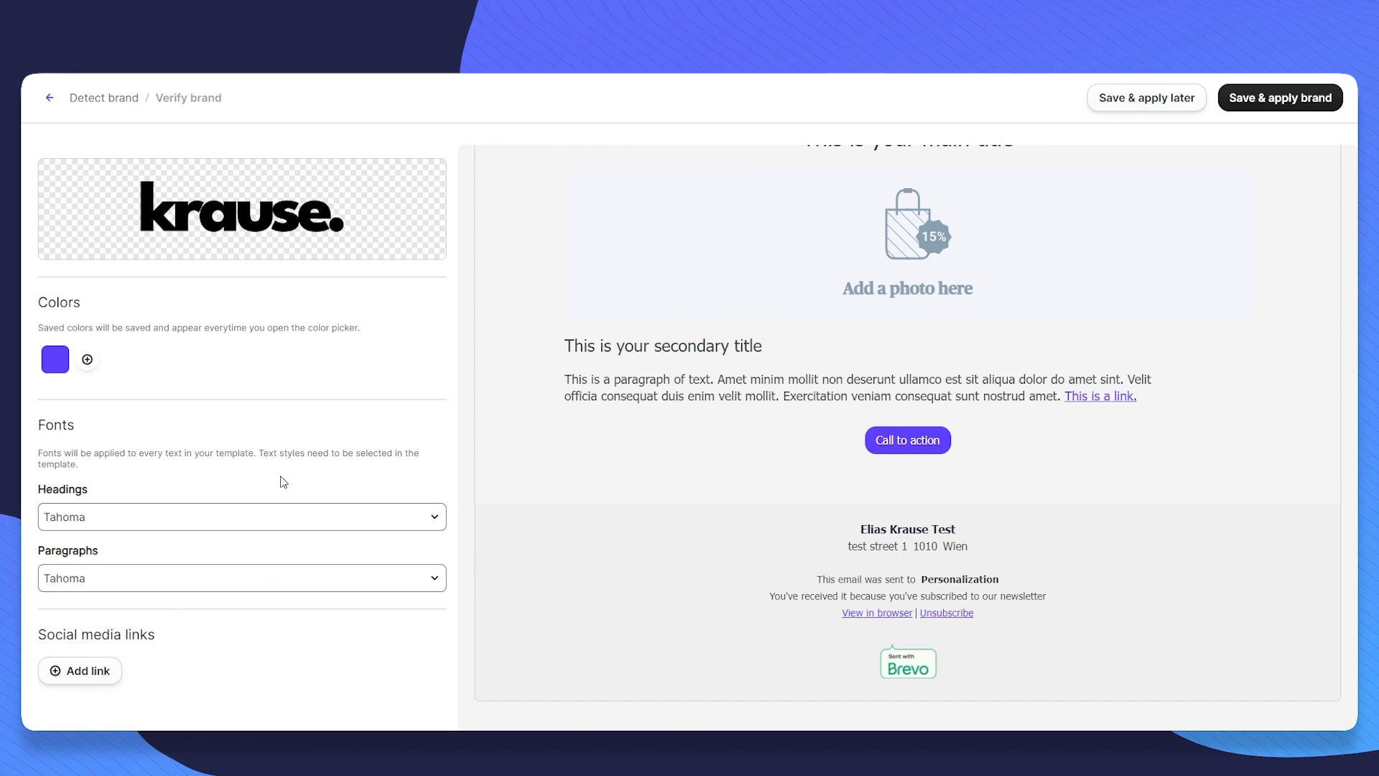
Open the social media links list and close it without adding any links
click(114, 676)
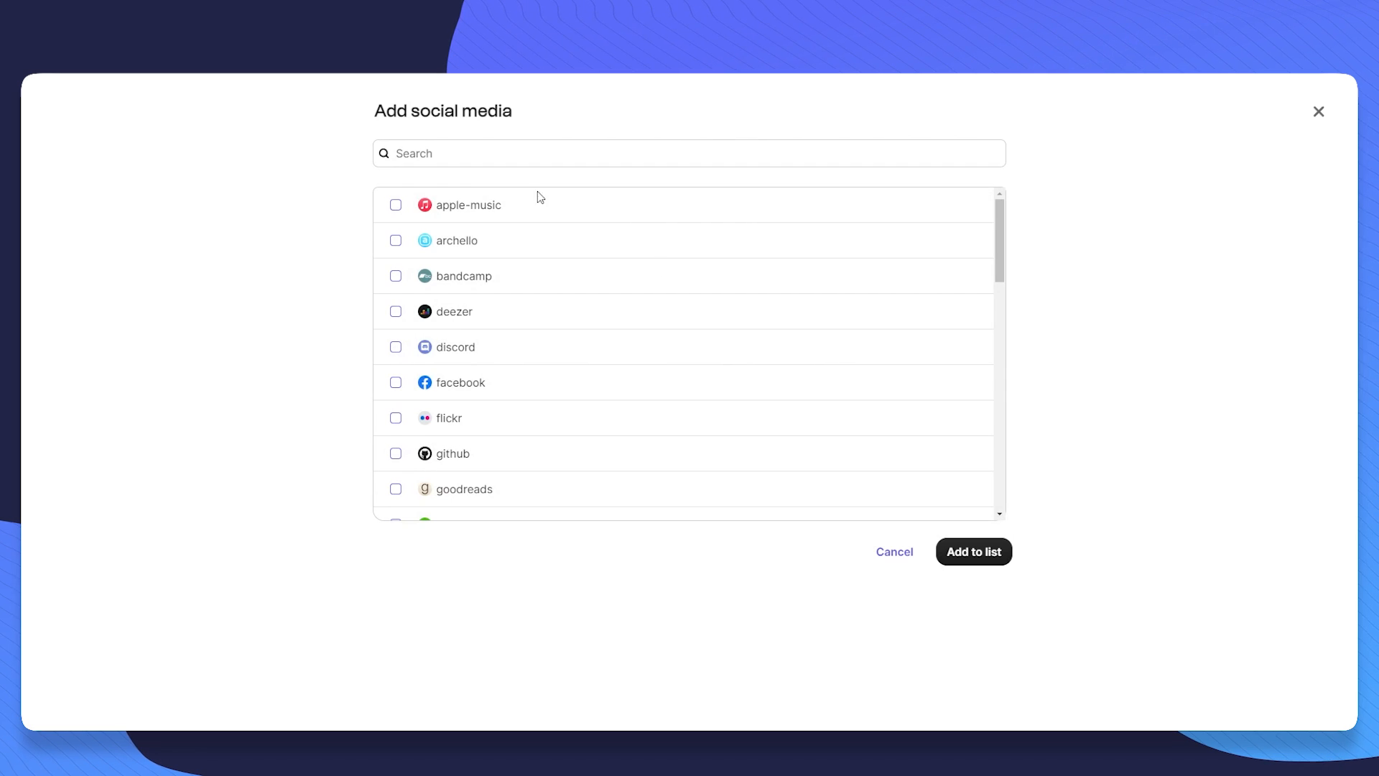
scroll(833, 367, down, 10)
scroll(809, 428, up, 10)
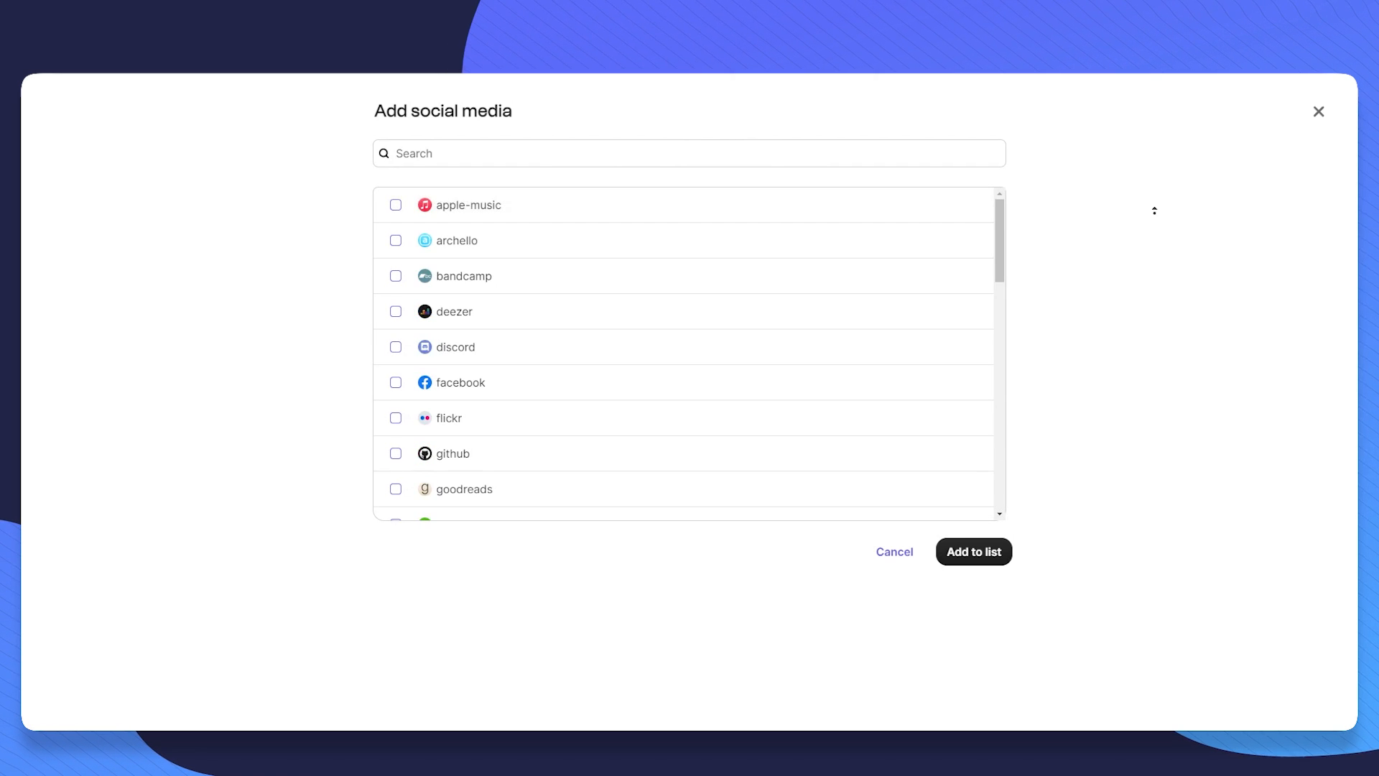
click(1319, 112)
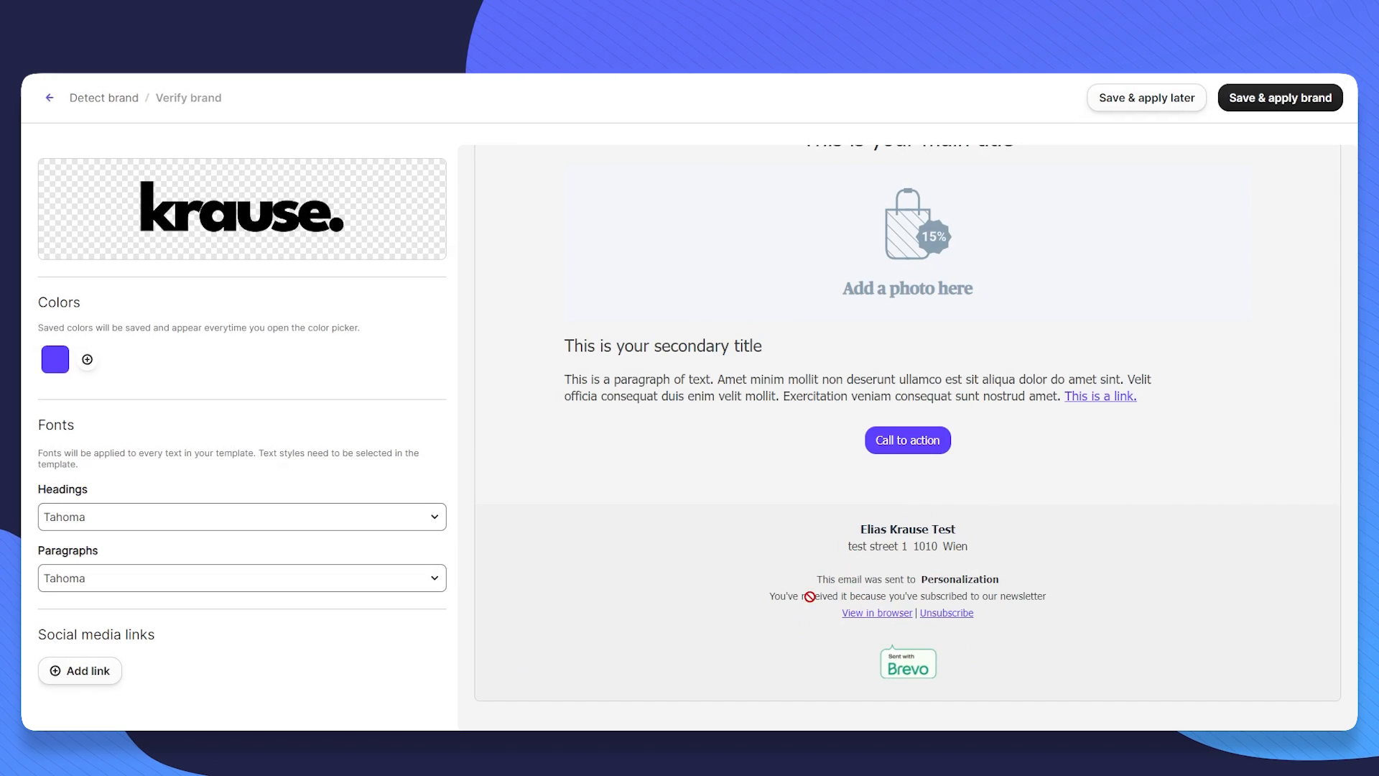
Save and apply the brand, then continue editing the Video Editing Offer email
scroll(1035, 545, down, 1)
scroll(1050, 641, up, 2)
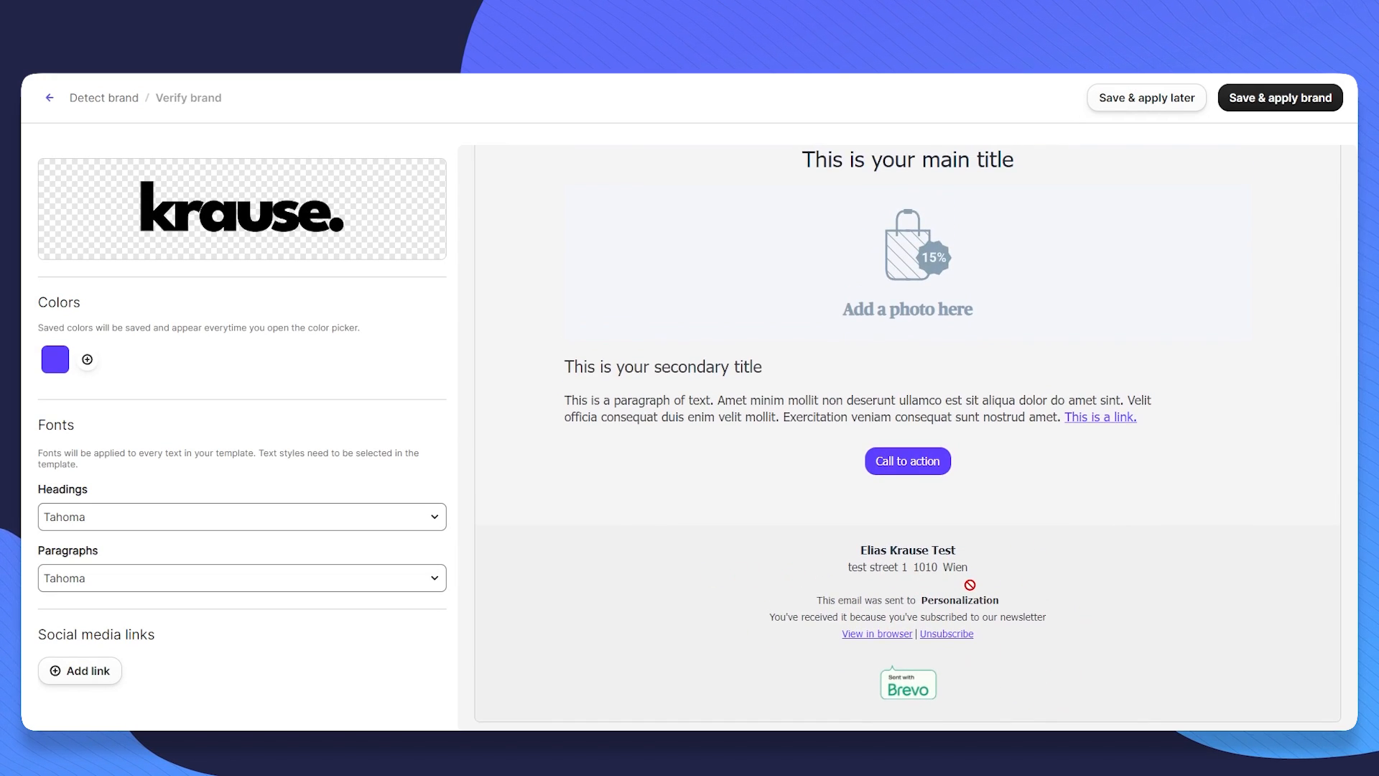
scroll(967, 502, down, 2)
scroll(933, 531, up, 4)
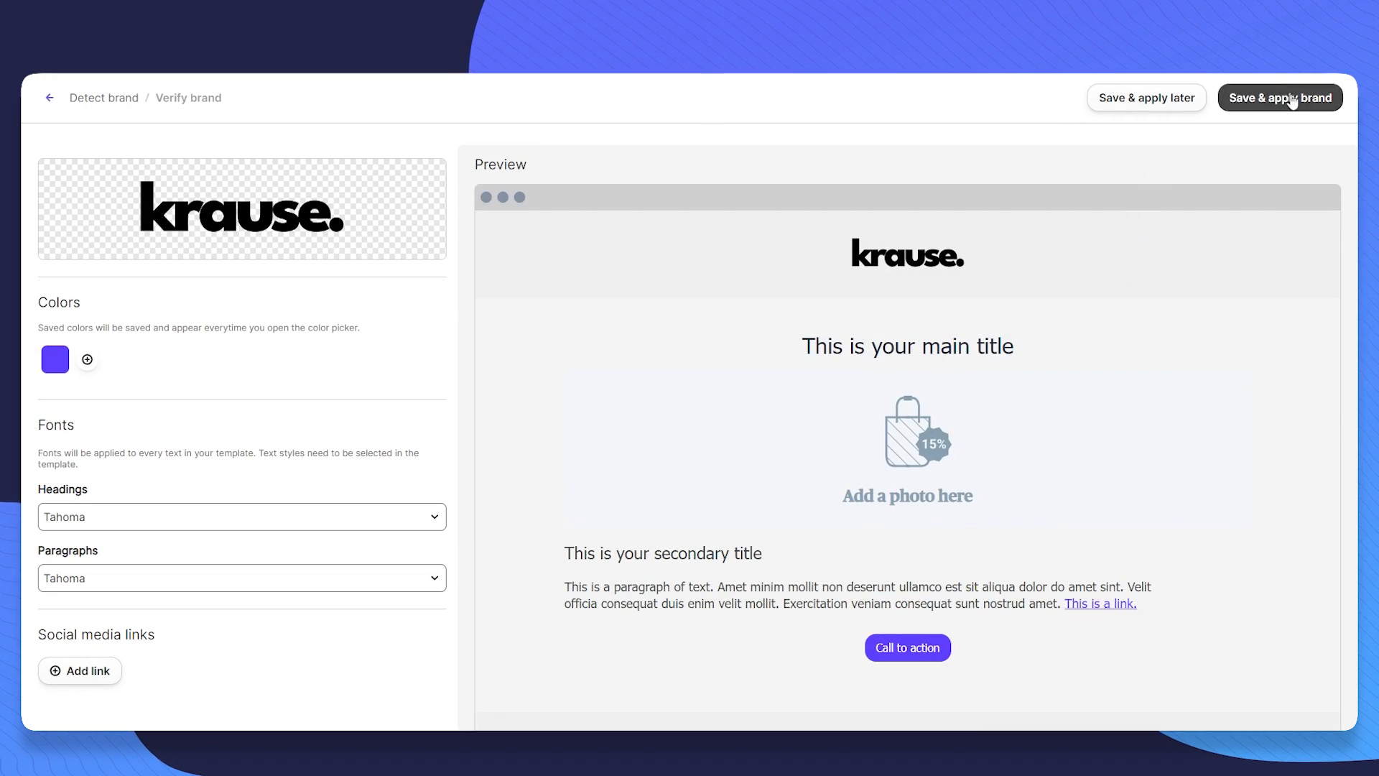
click(1265, 107)
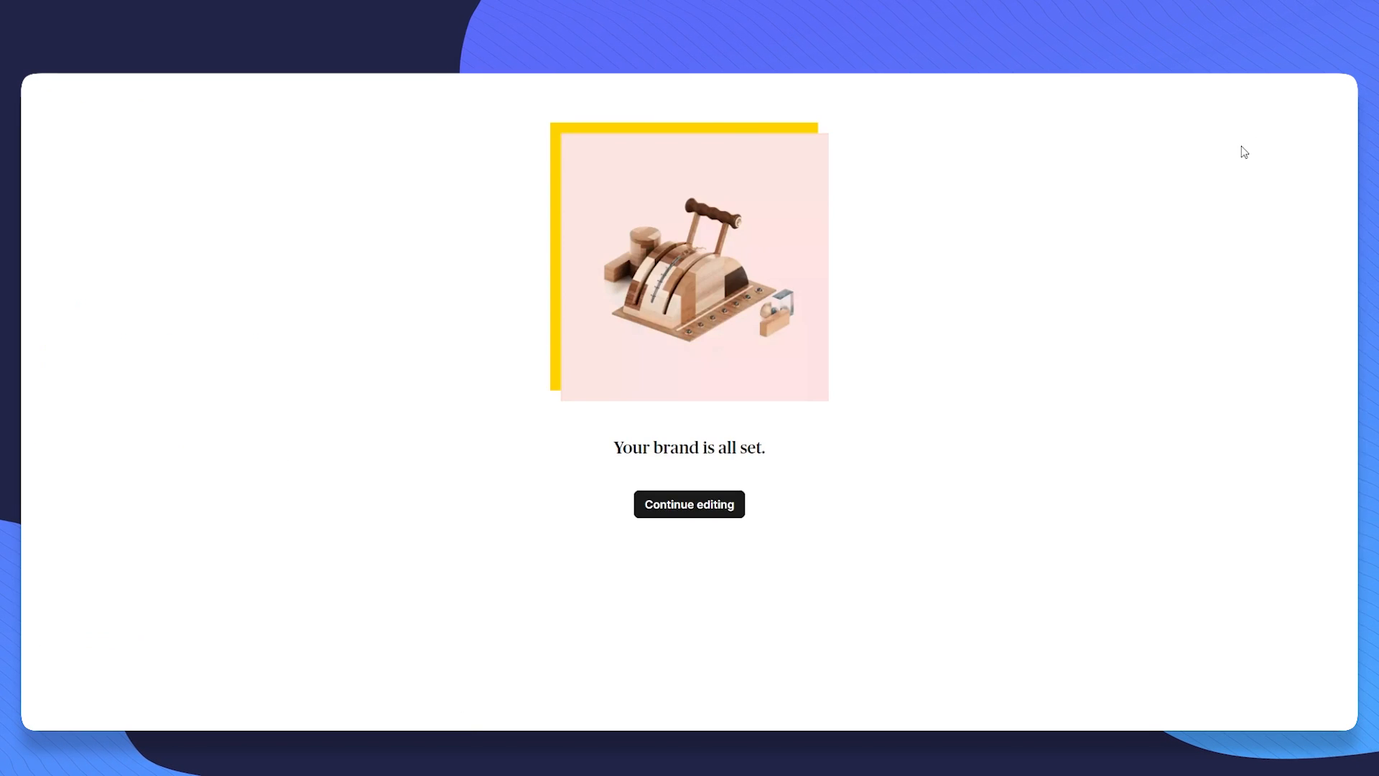
click(716, 503)
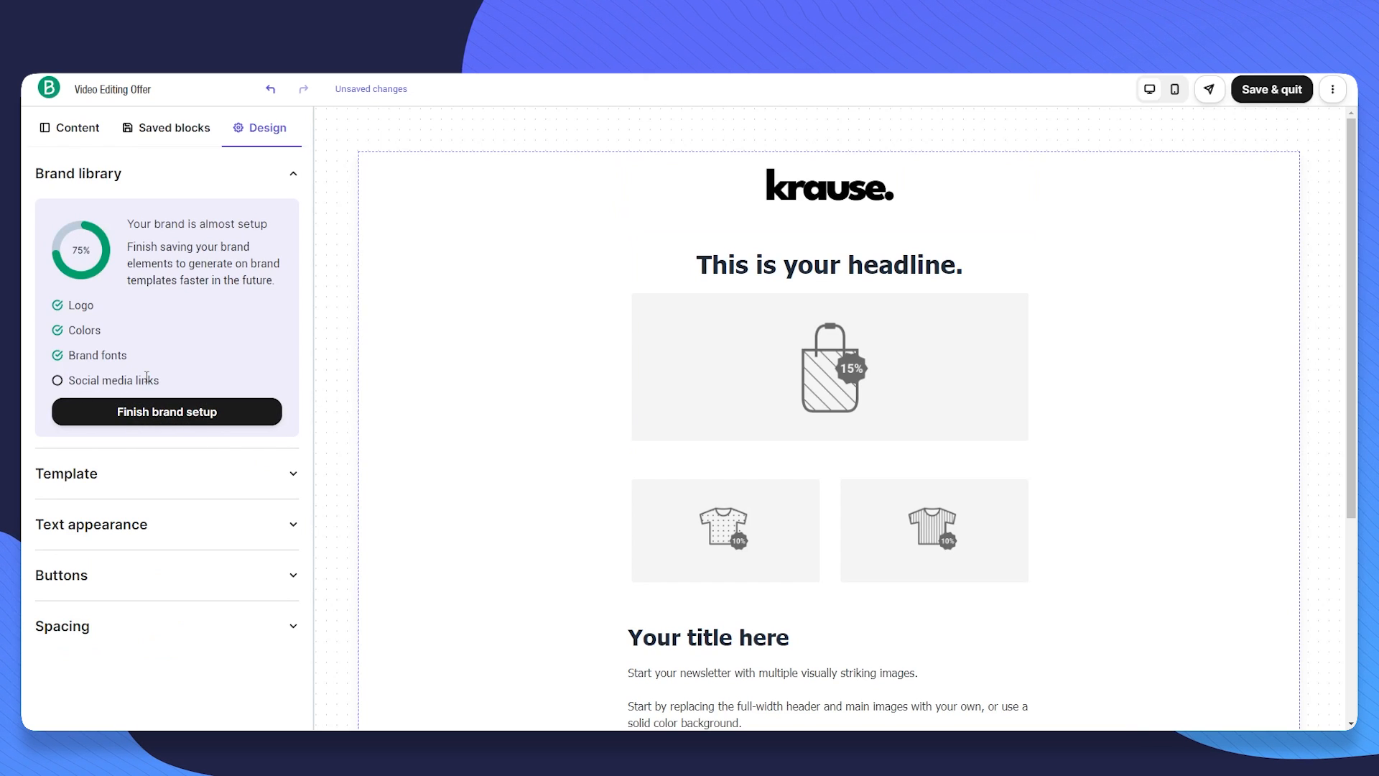
Try a red template background, then reset it to transparent
mouse_move(62, 378)
mouse_down()
mouse_move(162, 376)
mouse_move(61, 377)
mouse_up()
drag(99, 375, 101, 374)
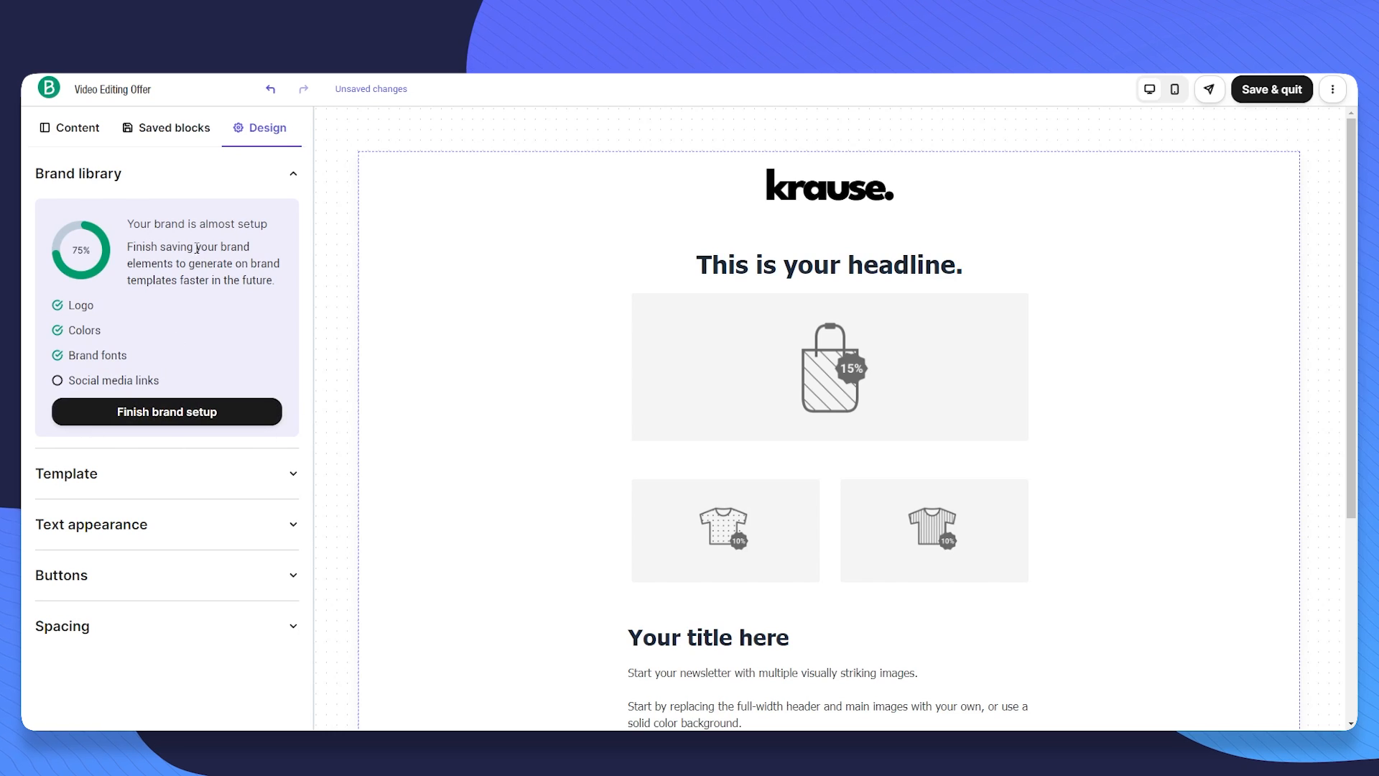
click(273, 188)
click(150, 230)
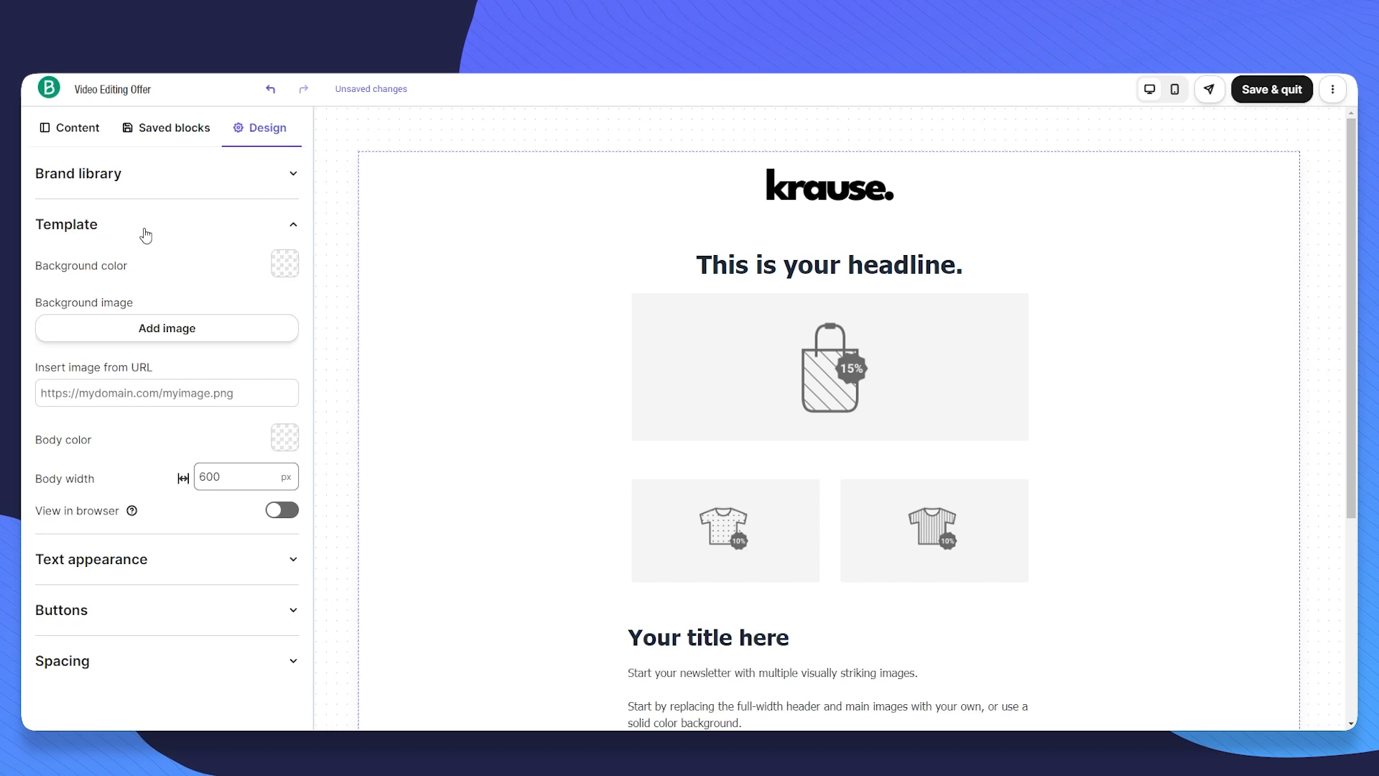
click(140, 235)
click(136, 237)
click(284, 263)
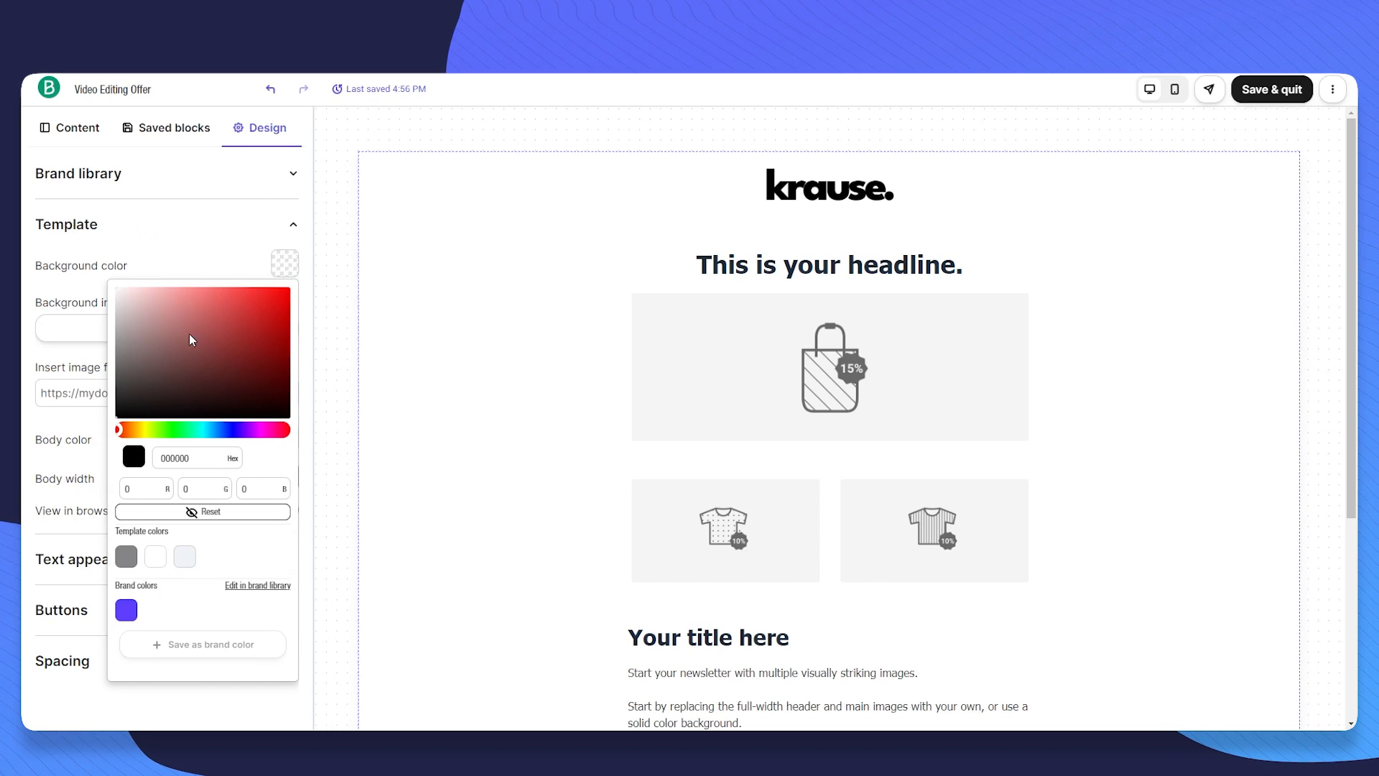
drag(191, 338, 283, 309)
scroll(191, 496, down, 1)
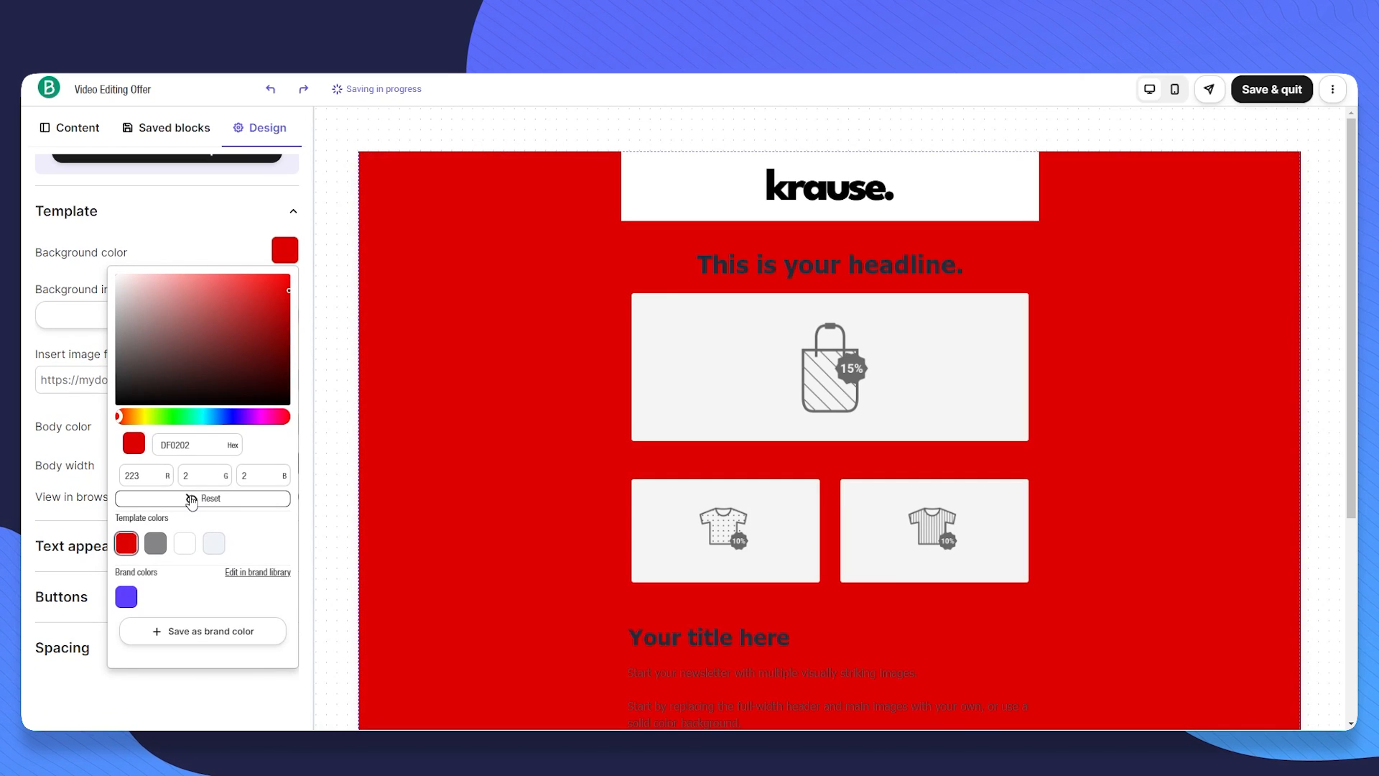
click(191, 497)
click(344, 306)
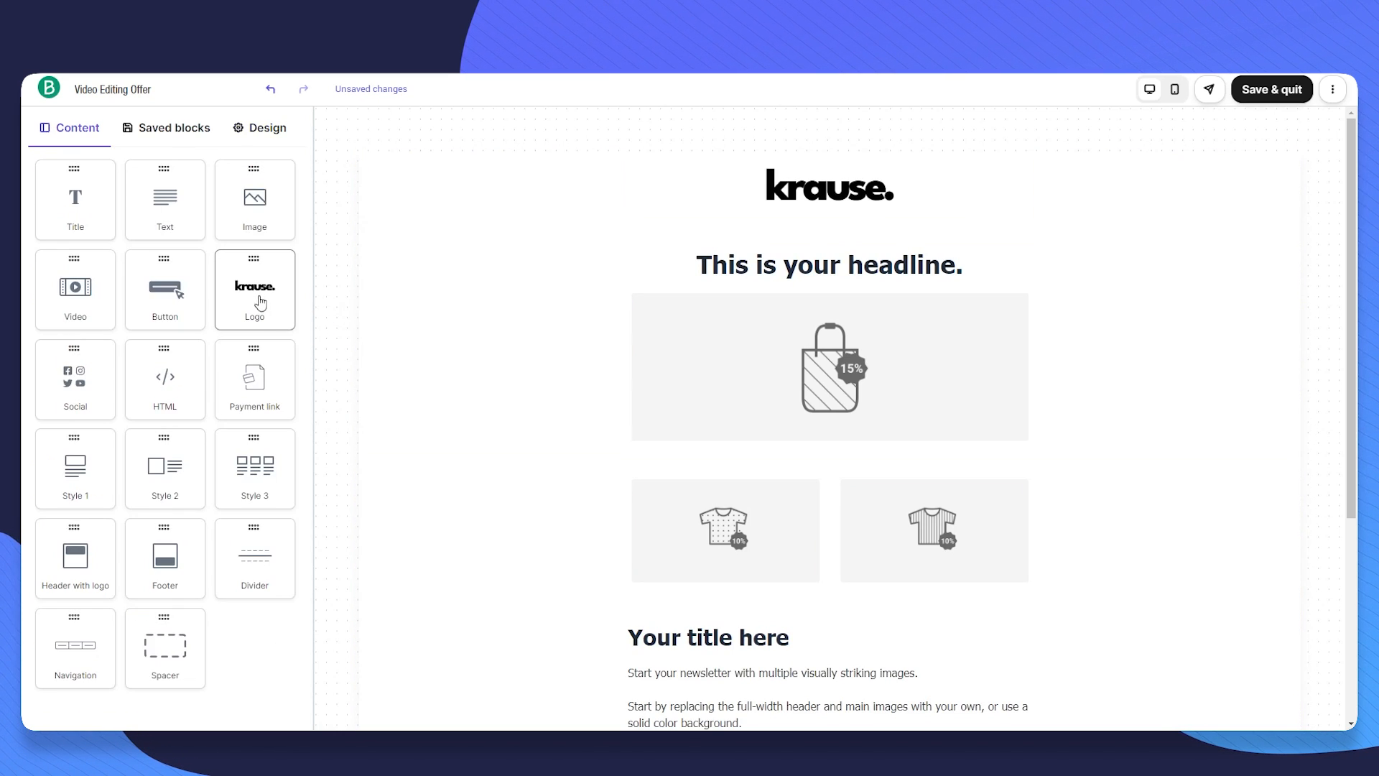
click(259, 127)
Set the Paragraph text colour to black 000000 under Text appearance
click(108, 494)
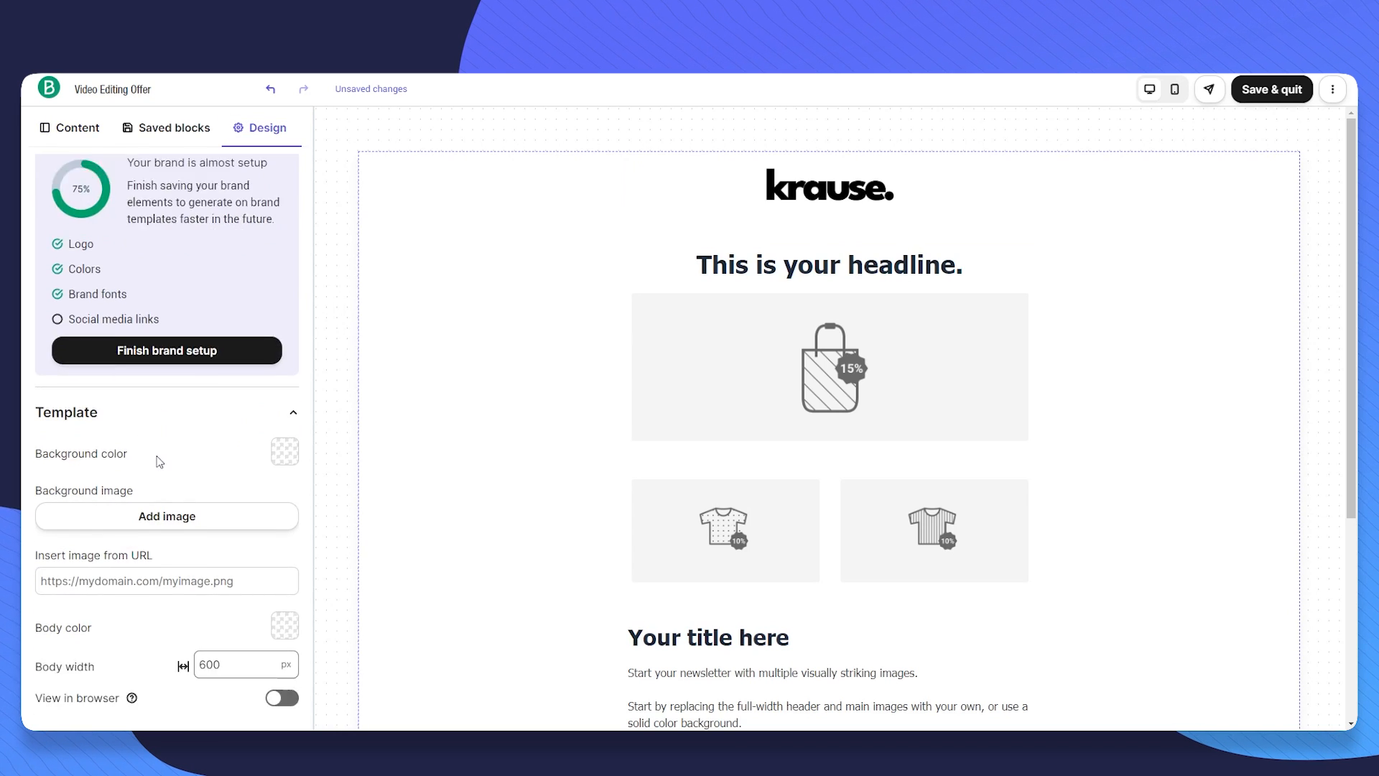
scroll(158, 455, down, 3)
drag(38, 353, 94, 353)
drag(42, 288, 154, 288)
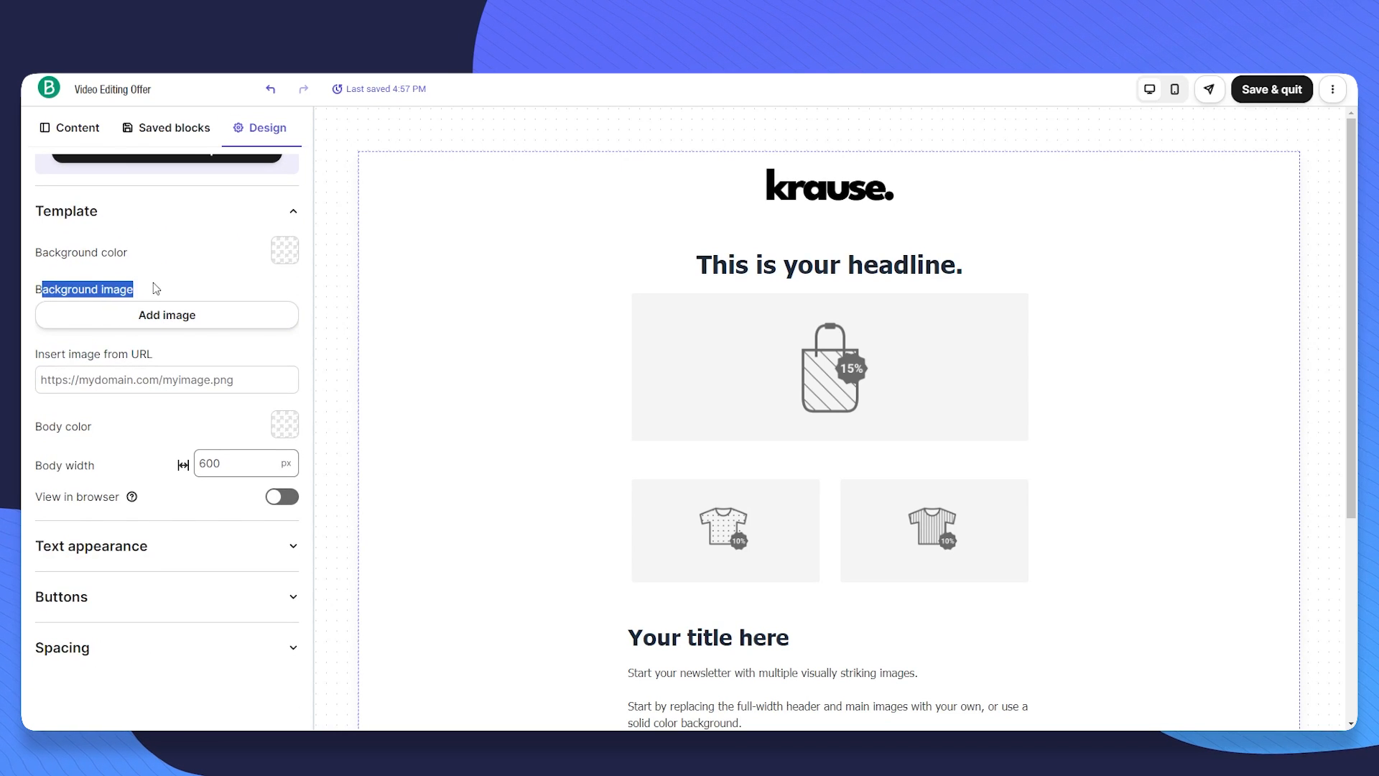
drag(36, 431, 121, 440)
click(119, 442)
scroll(118, 443, down, 1)
click(147, 512)
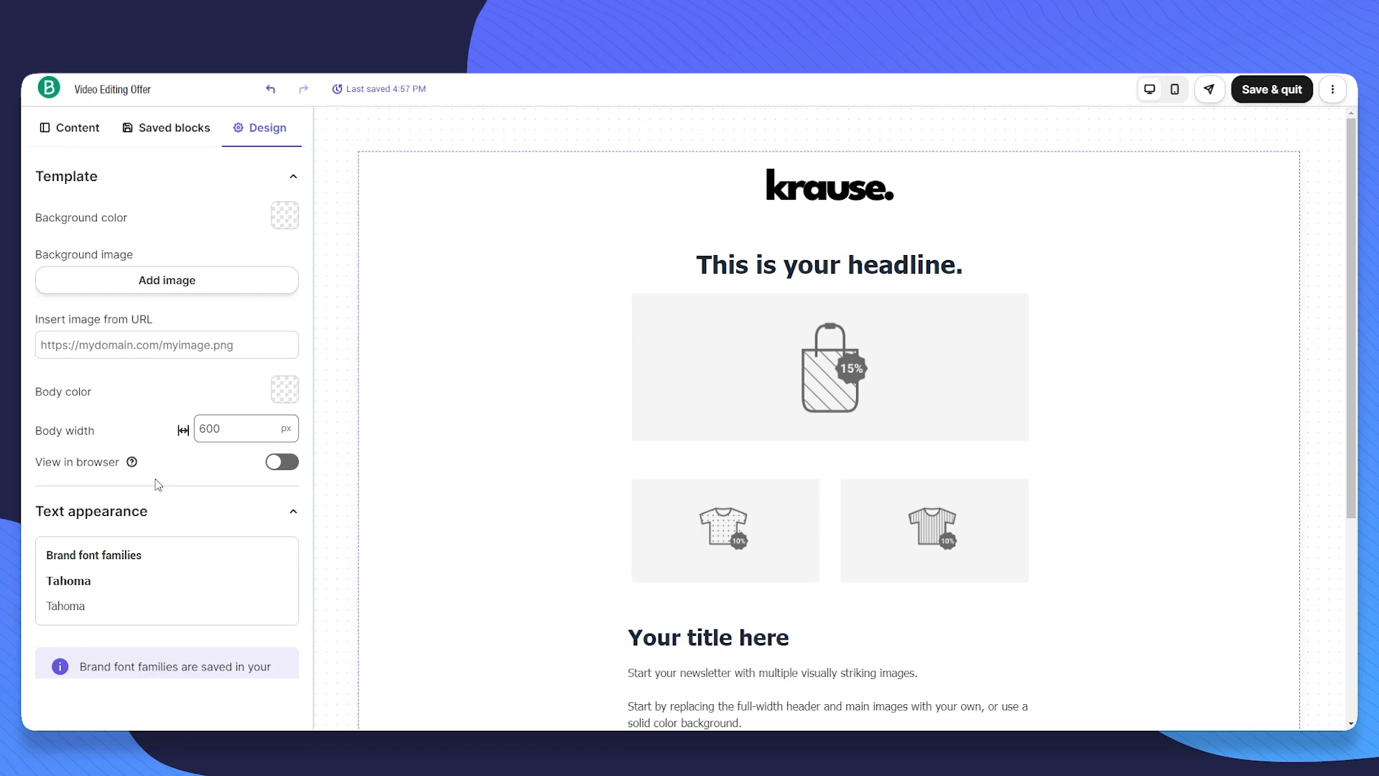
scroll(147, 431, down, 4)
scroll(146, 274, down, 4)
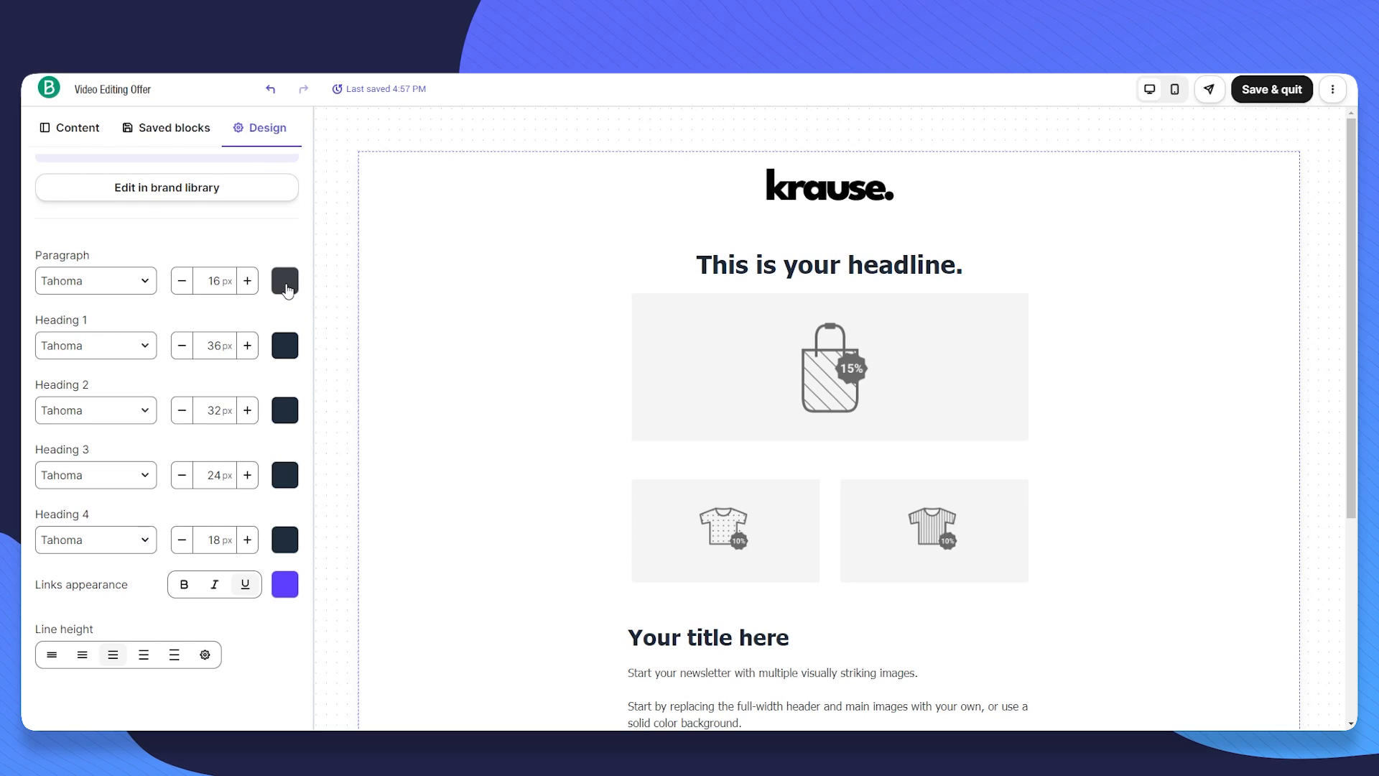
click(286, 282)
drag(154, 393, 72, 481)
Set the Heading 1 text colour to black 000000 under Text appearance
click(327, 244)
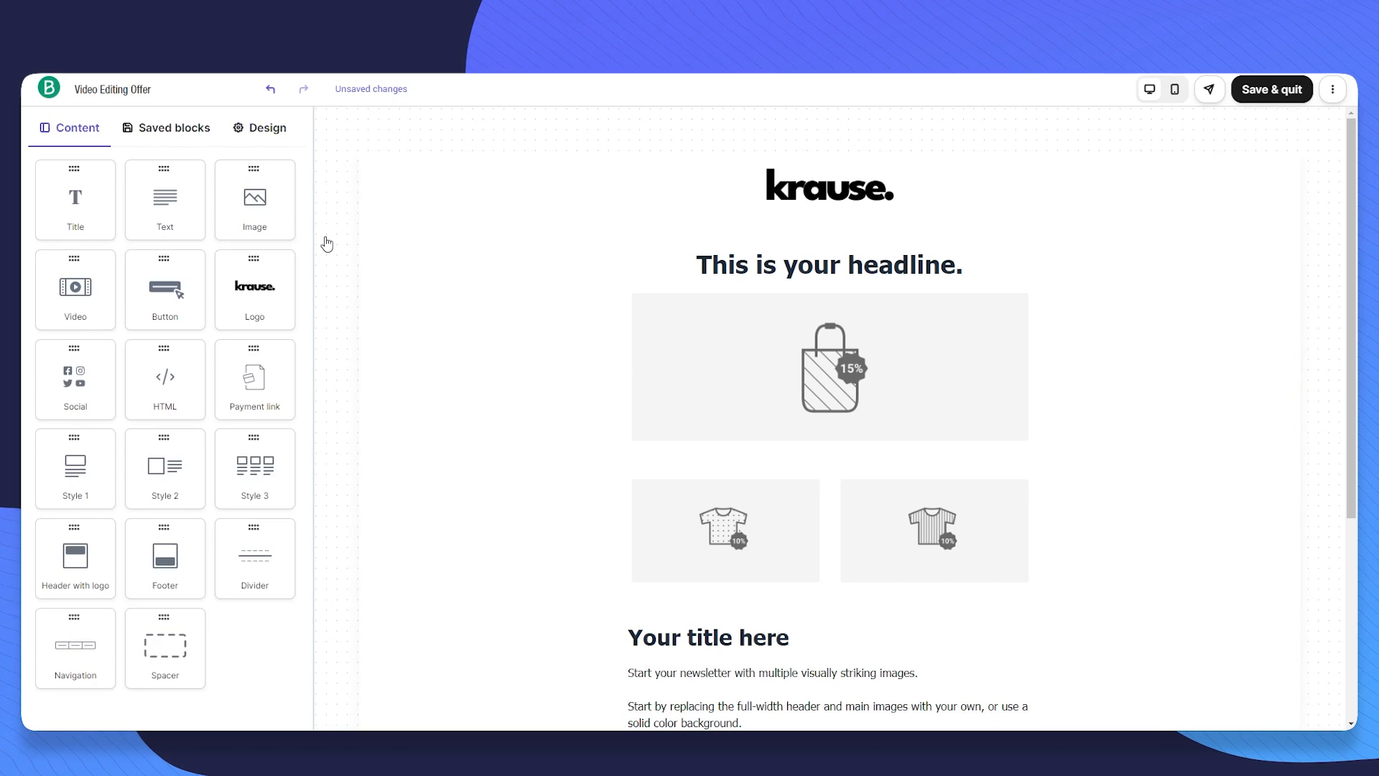
click(262, 129)
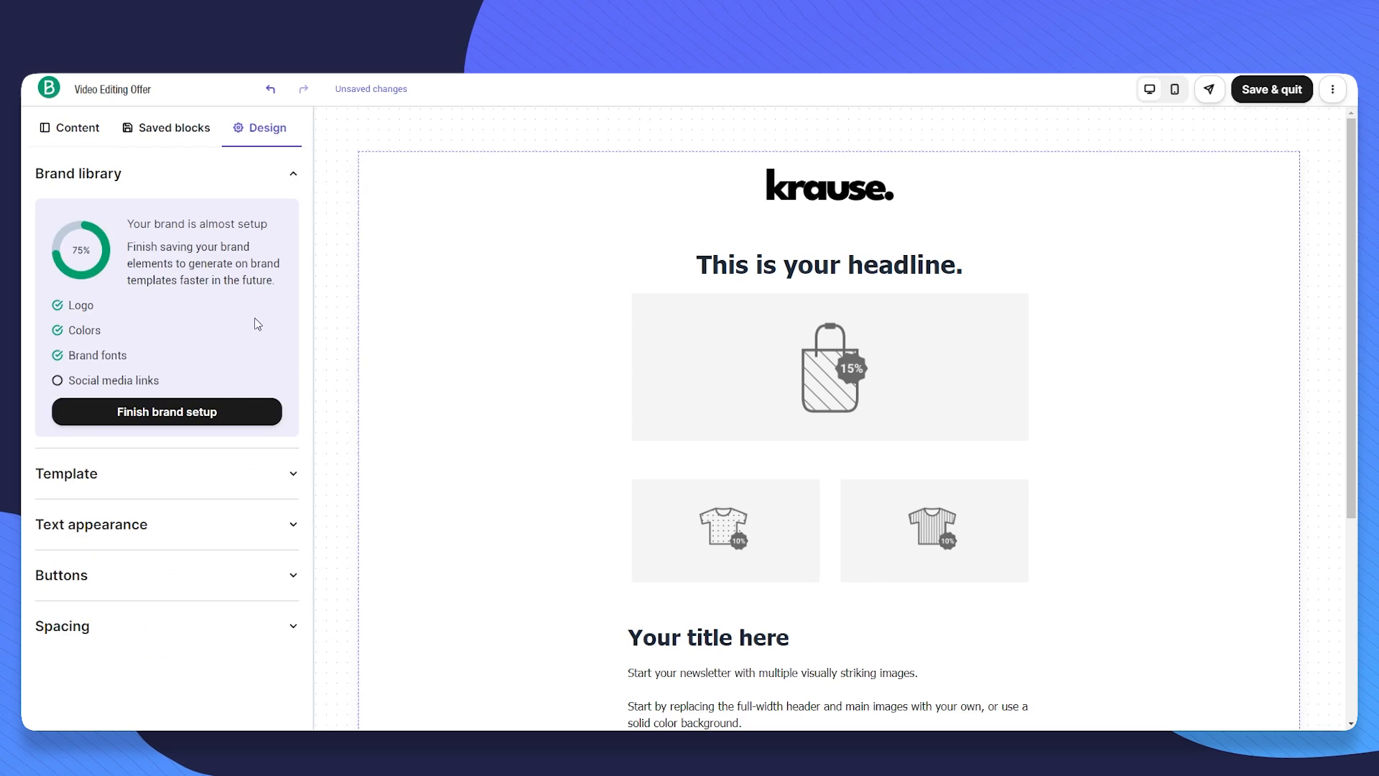
click(137, 493)
click(129, 474)
click(139, 489)
scroll(174, 424, down, 4)
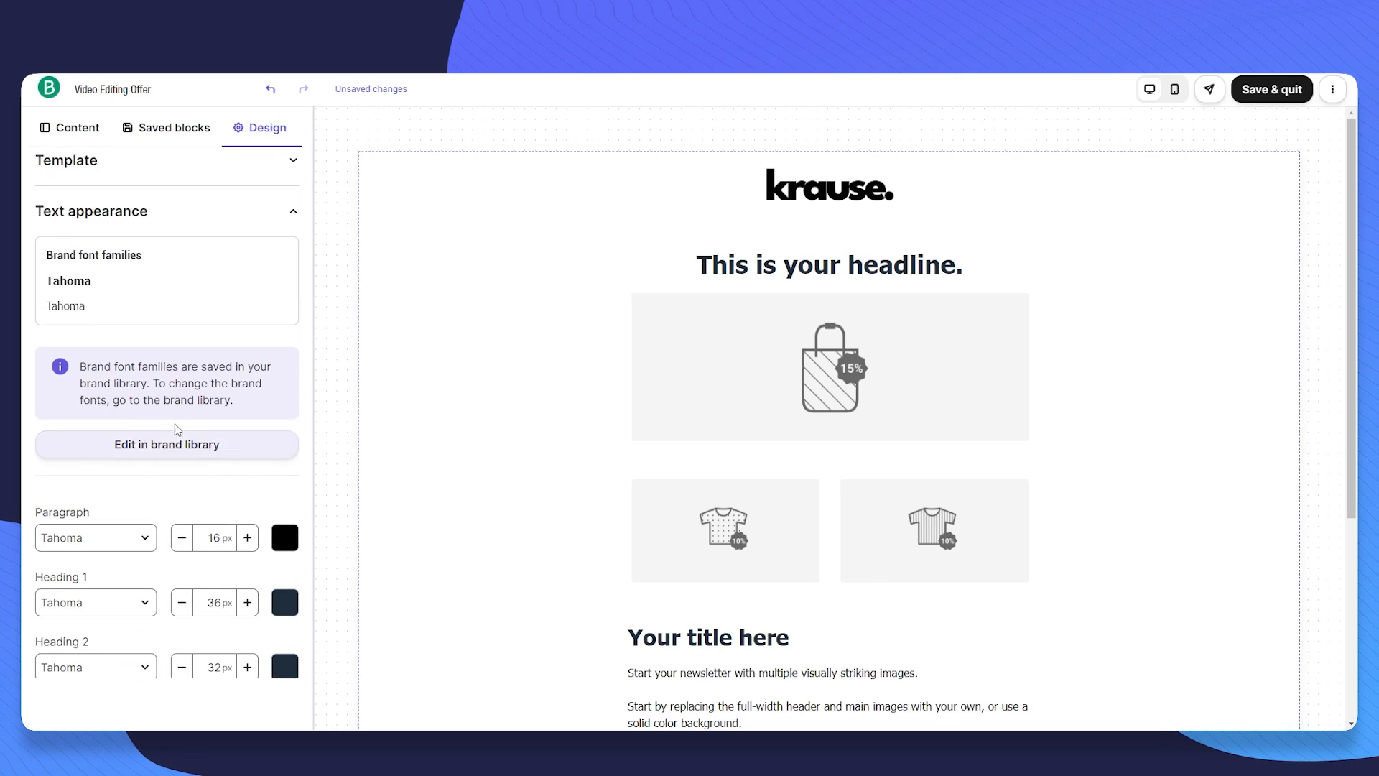
scroll(174, 425, down, 3)
scroll(255, 349, down, 2)
click(285, 255)
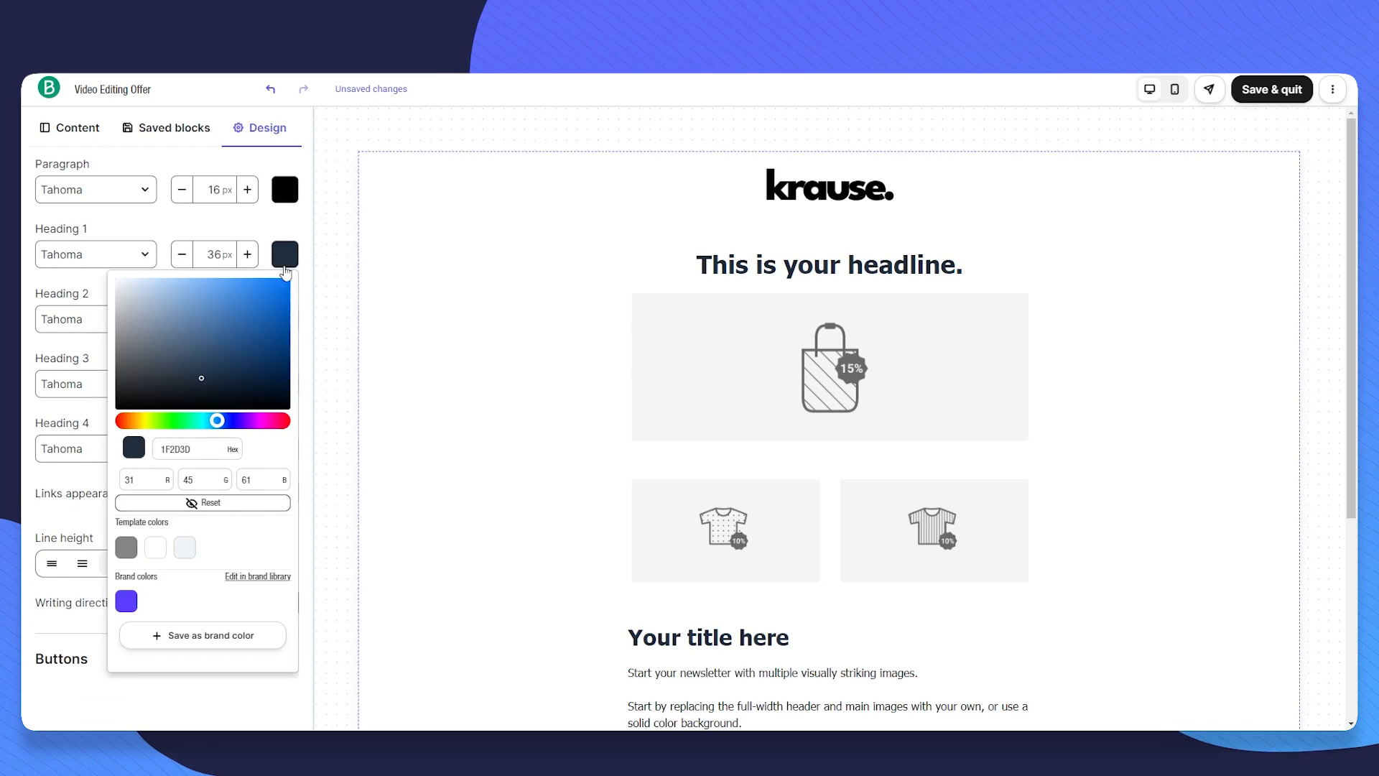
click(201, 420)
drag(230, 326, 79, 437)
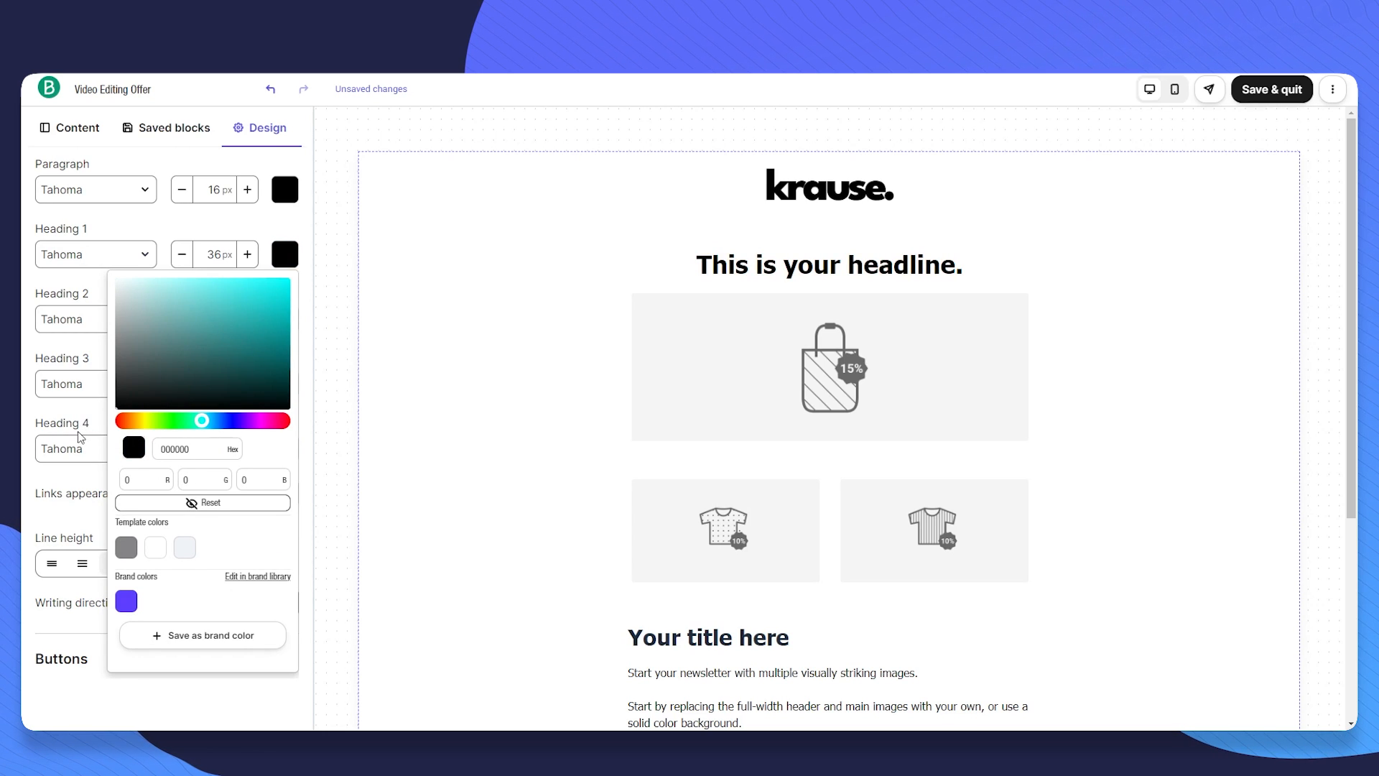
click(320, 291)
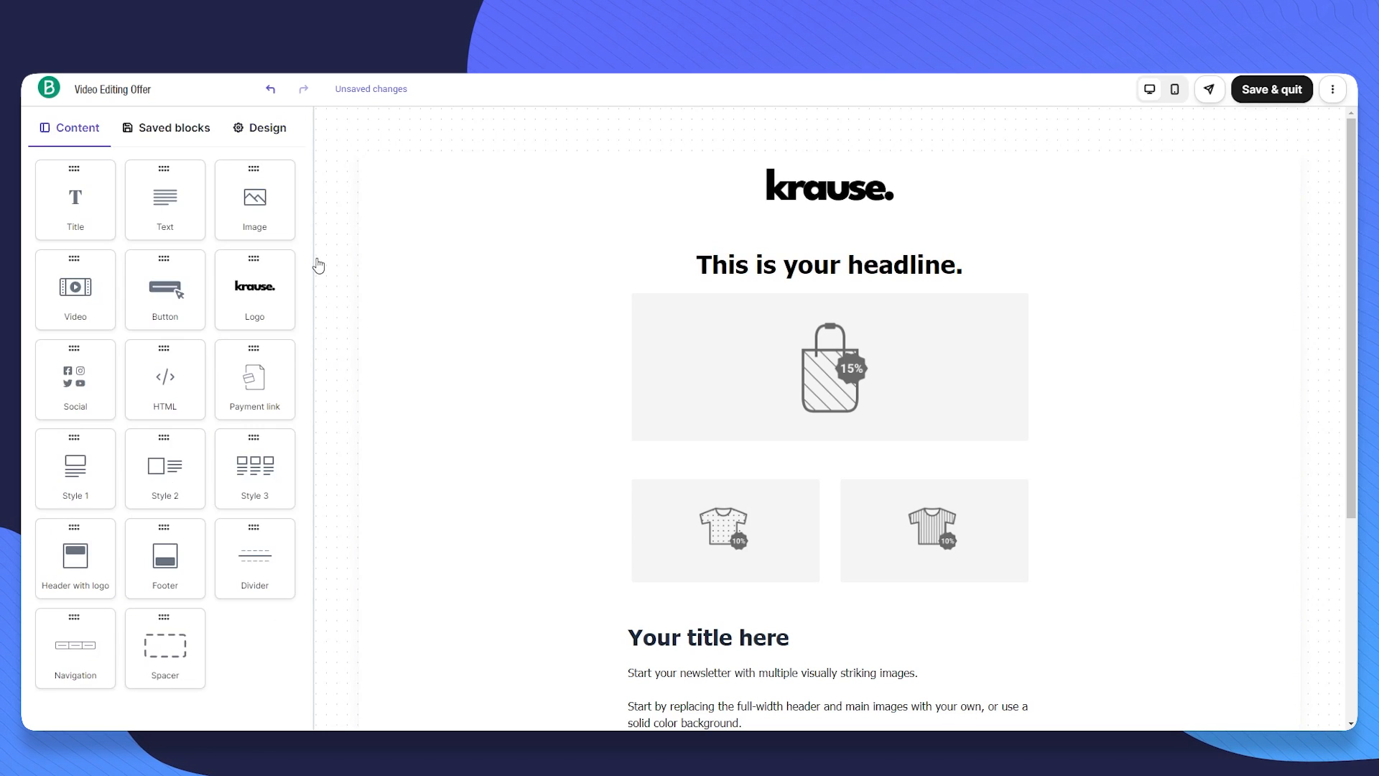
click(269, 134)
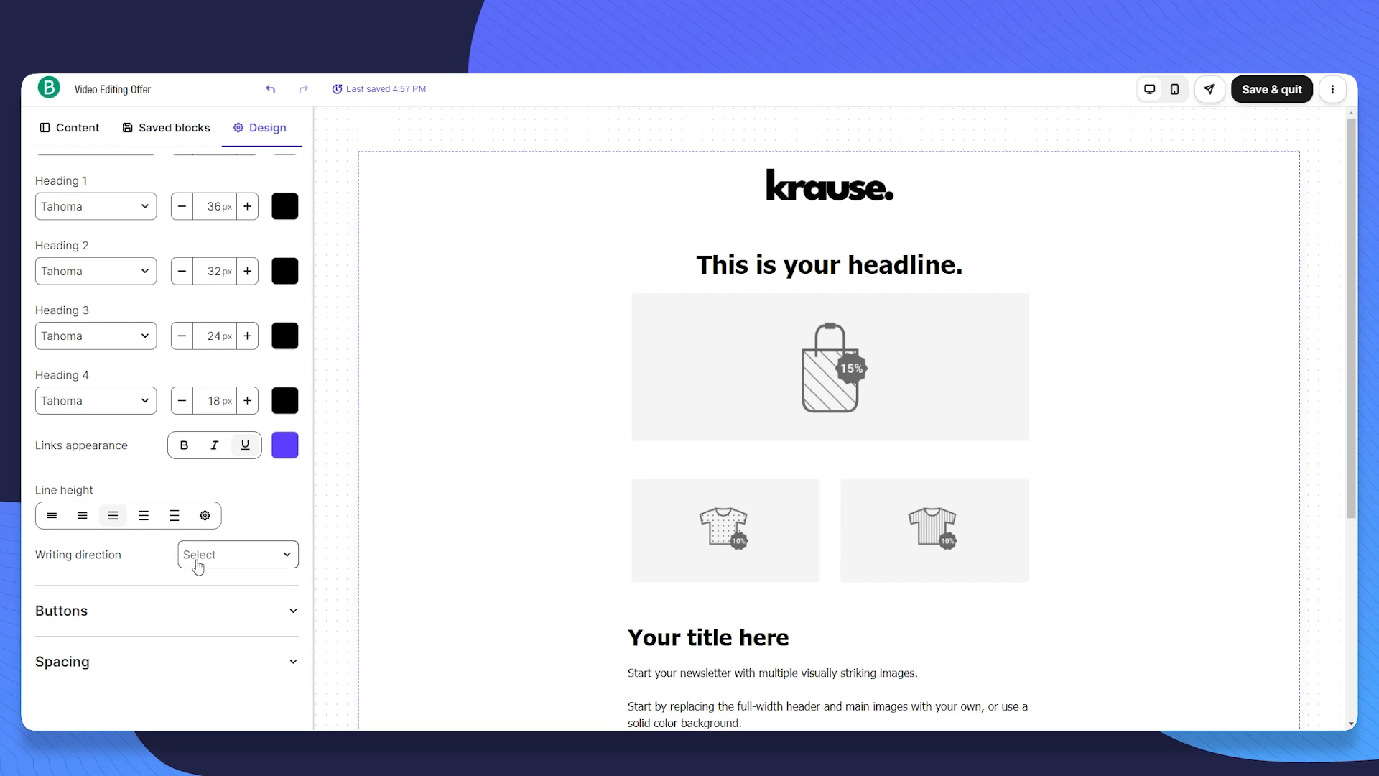
Try a 1 px button border, revert it to 0 px, and raise the button radius to 25 px
click(292, 610)
scroll(216, 467, down, 4)
scroll(740, 423, down, 1)
scroll(739, 422, down, 3)
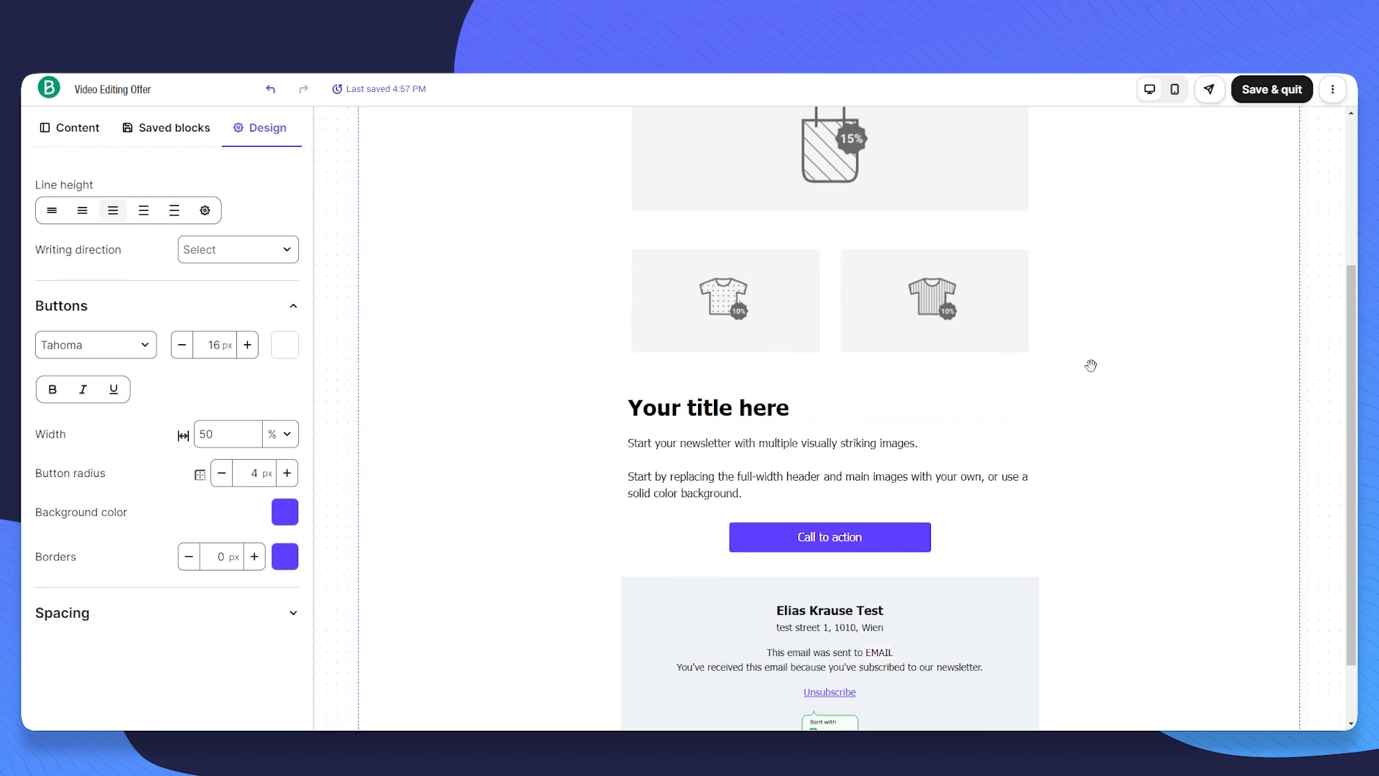
click(254, 556)
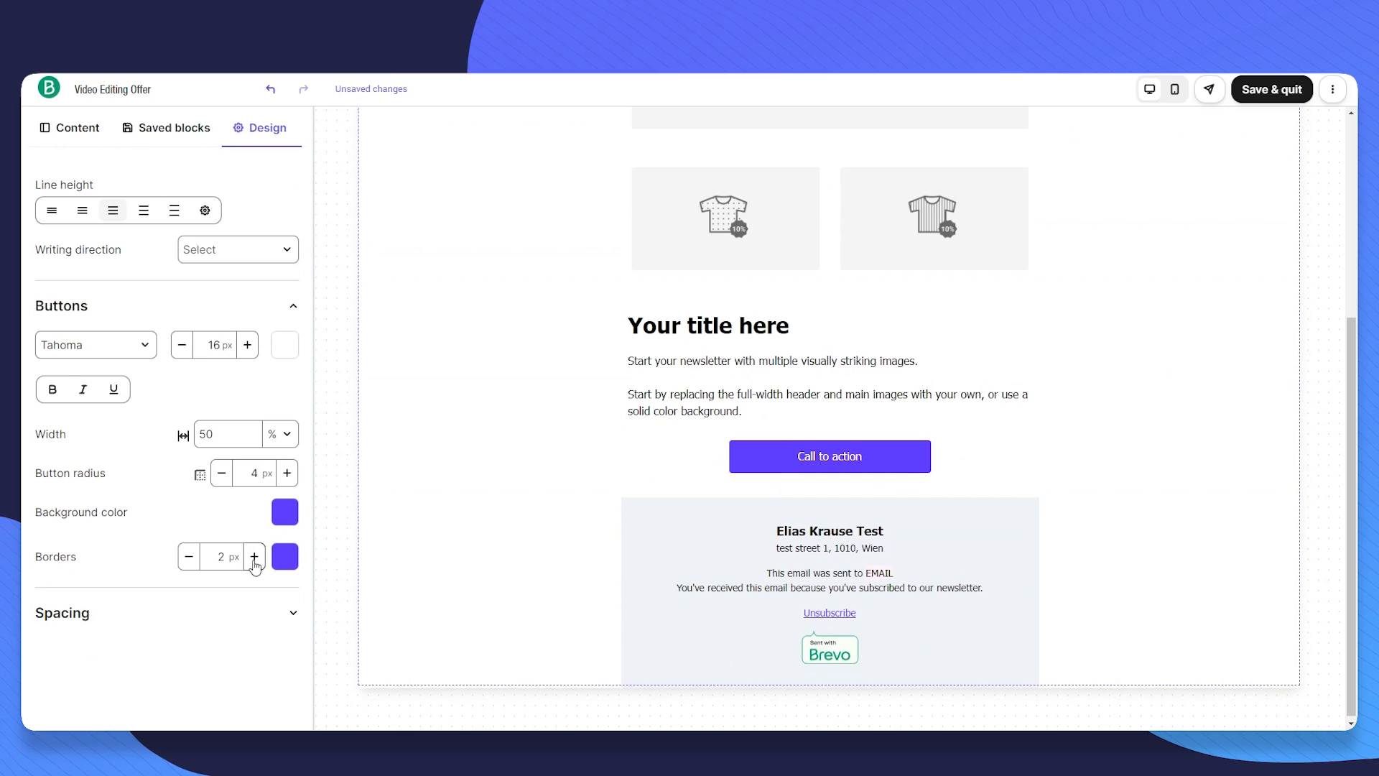
click(190, 559)
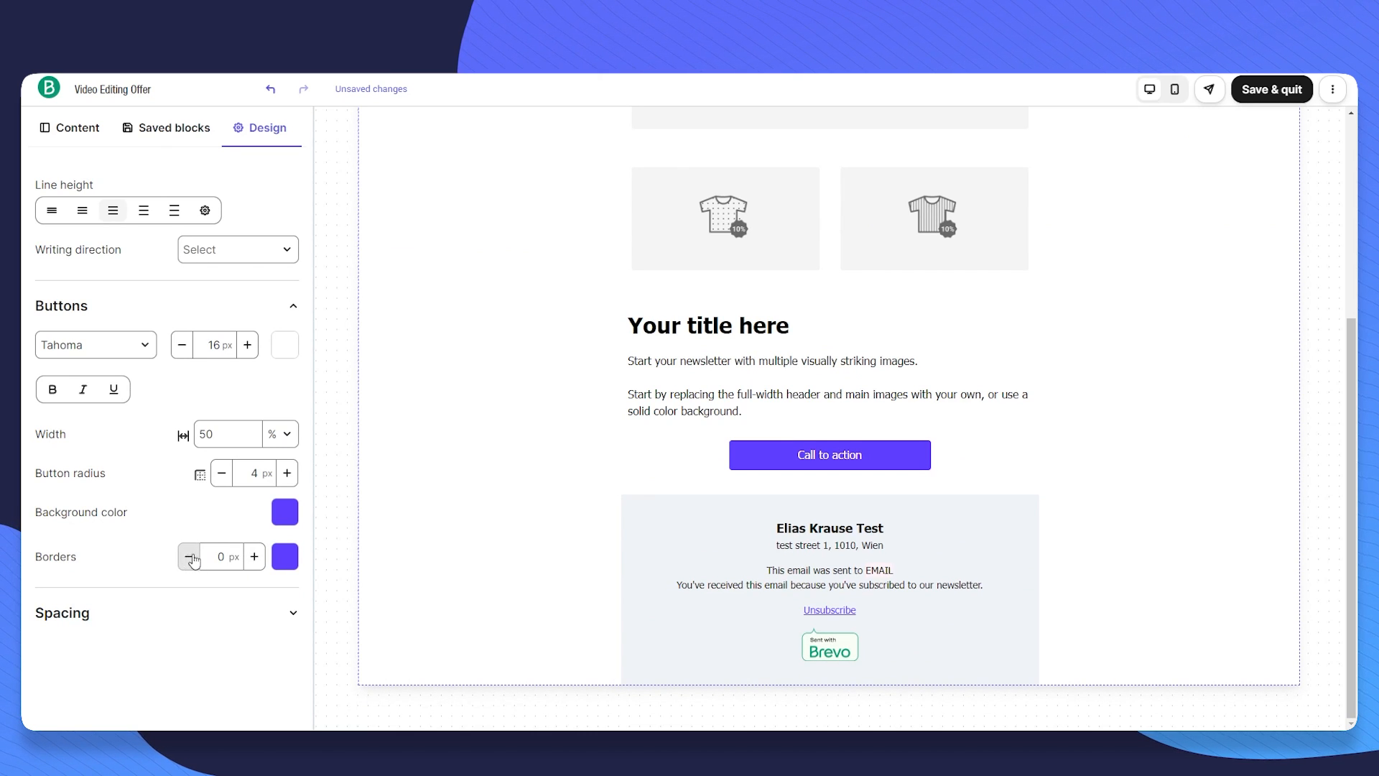
click(289, 479)
click(289, 479)
click(290, 481)
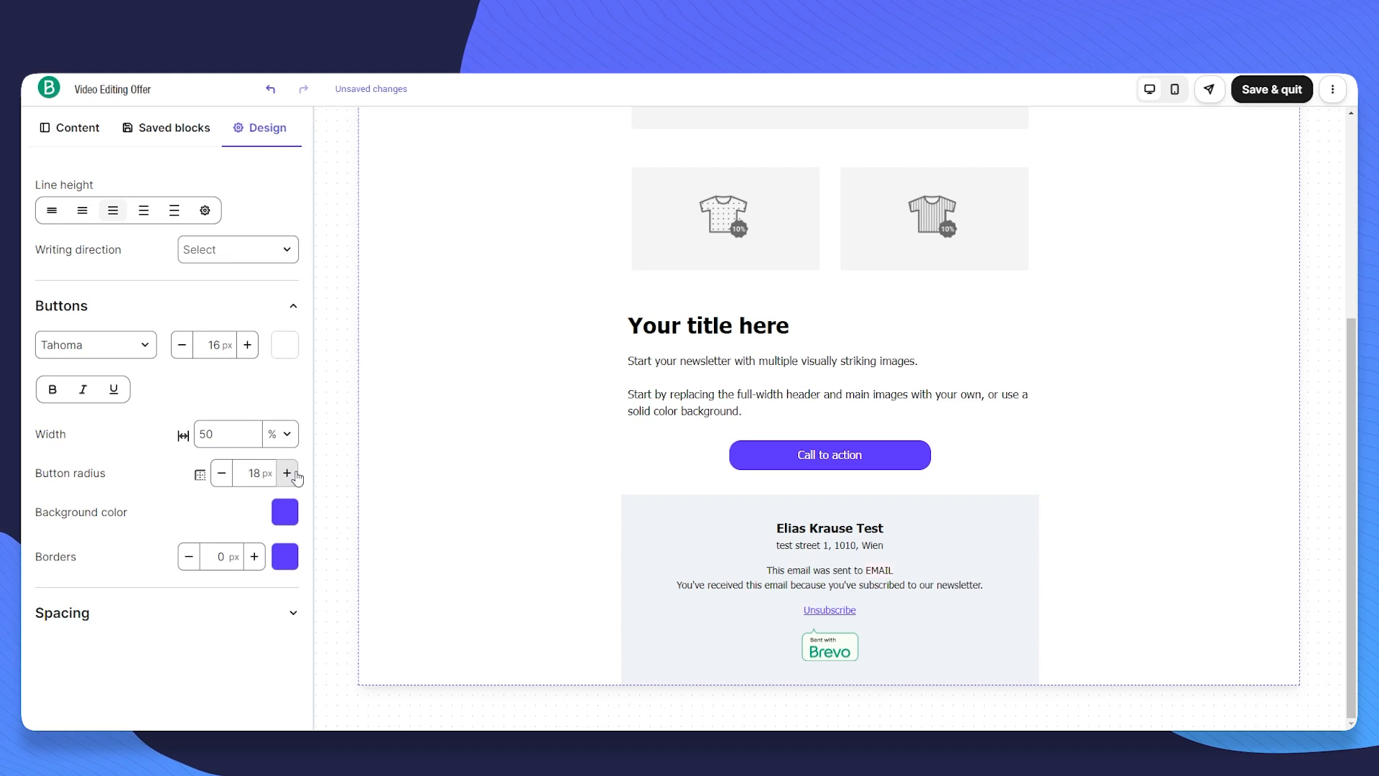
click(290, 473)
click(290, 473)
click(291, 473)
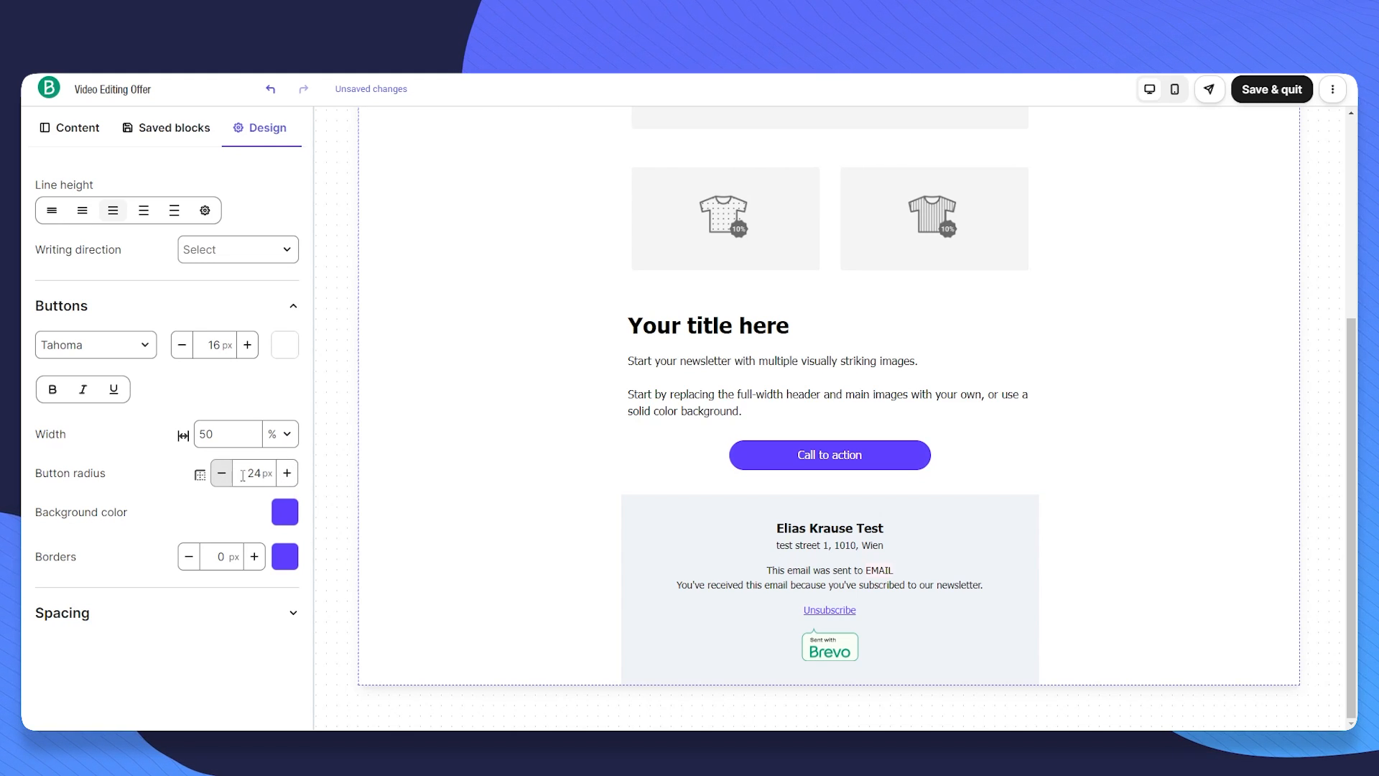
click(284, 470)
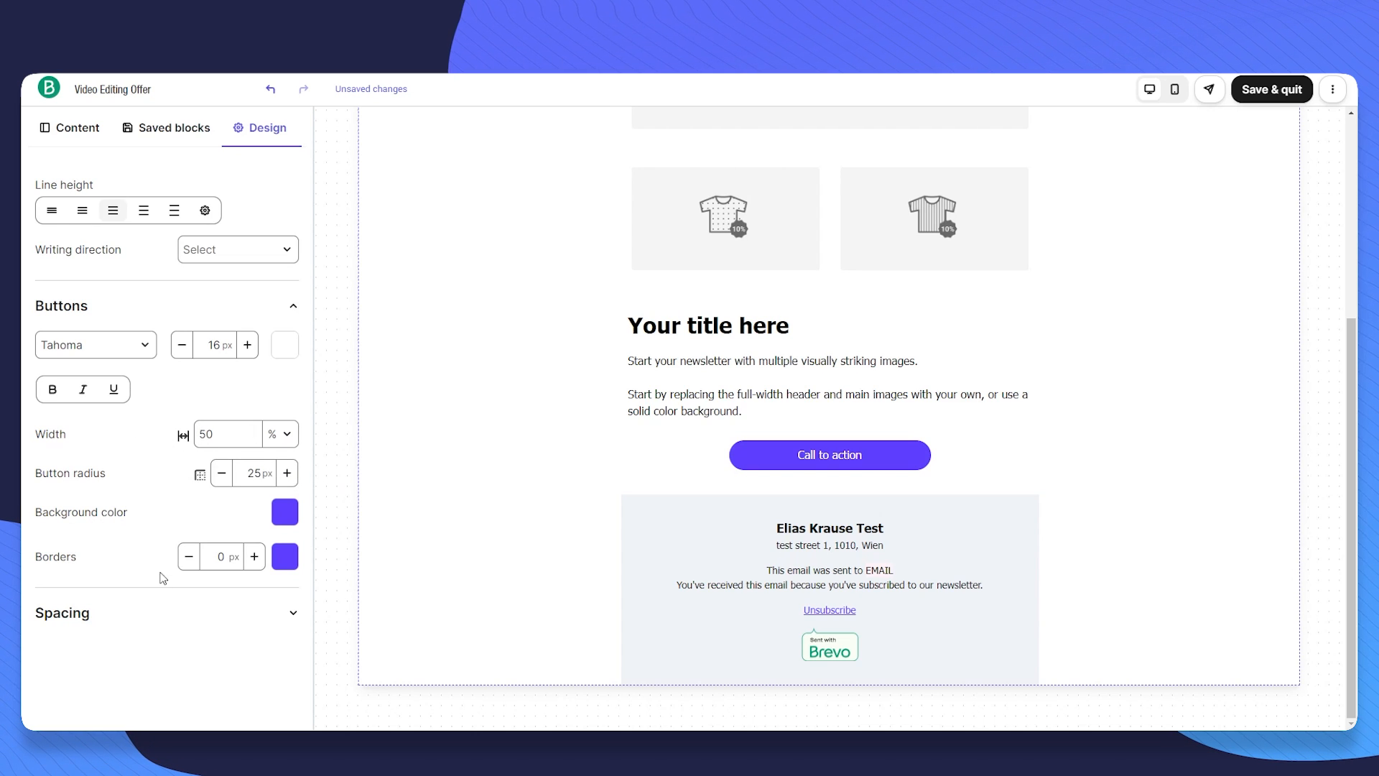
Turn on button padding under Spacing, leaving the border colour unchanged
click(132, 613)
click(278, 614)
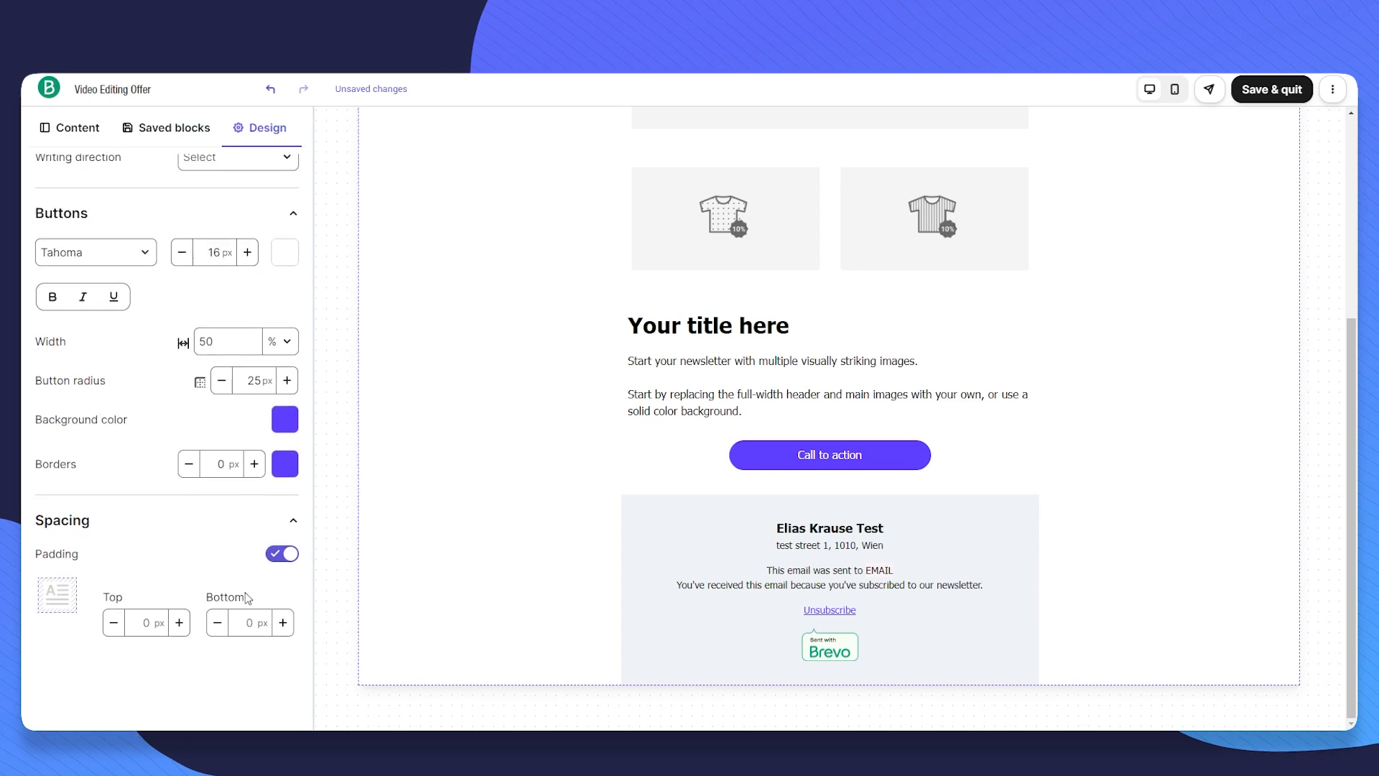
scroll(247, 598, down, 1)
scroll(286, 535, up, 2)
click(285, 532)
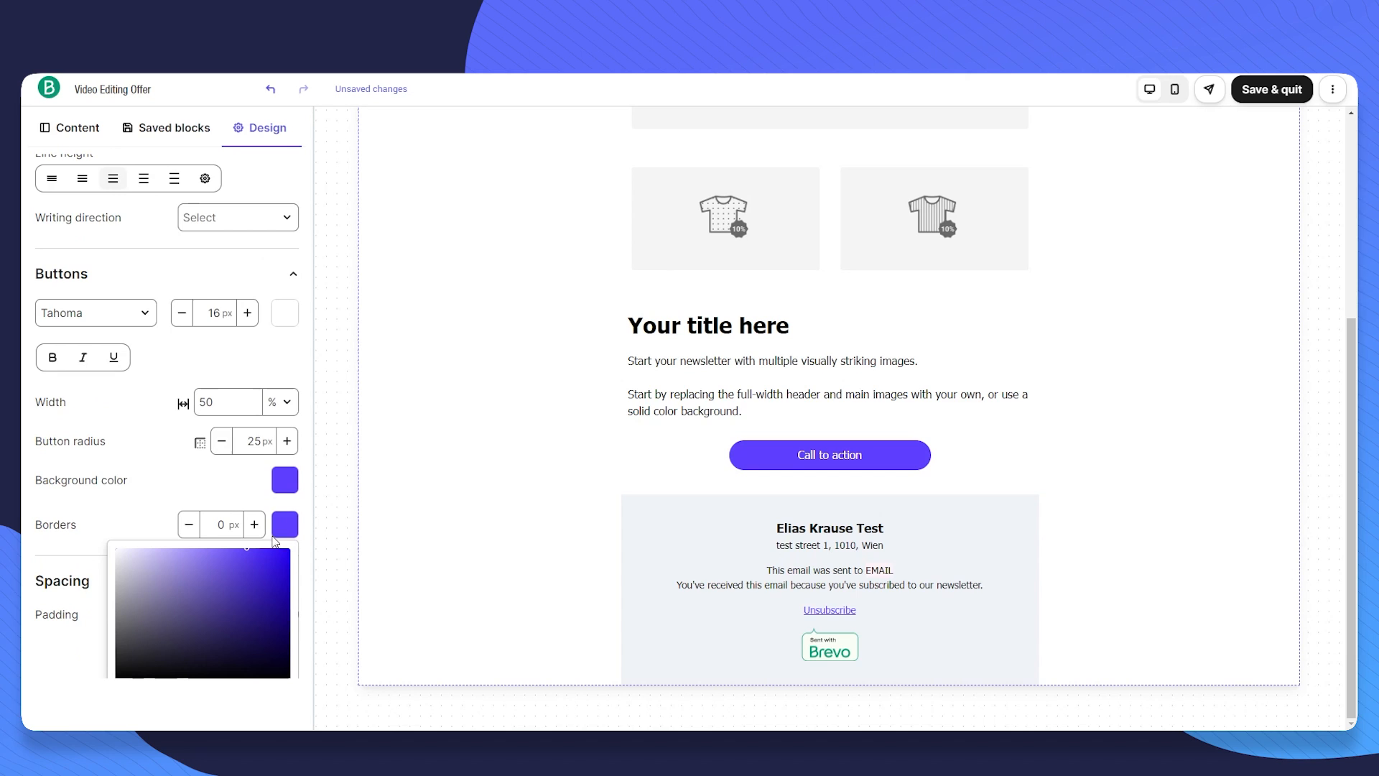
click(191, 493)
scroll(191, 501, up, 8)
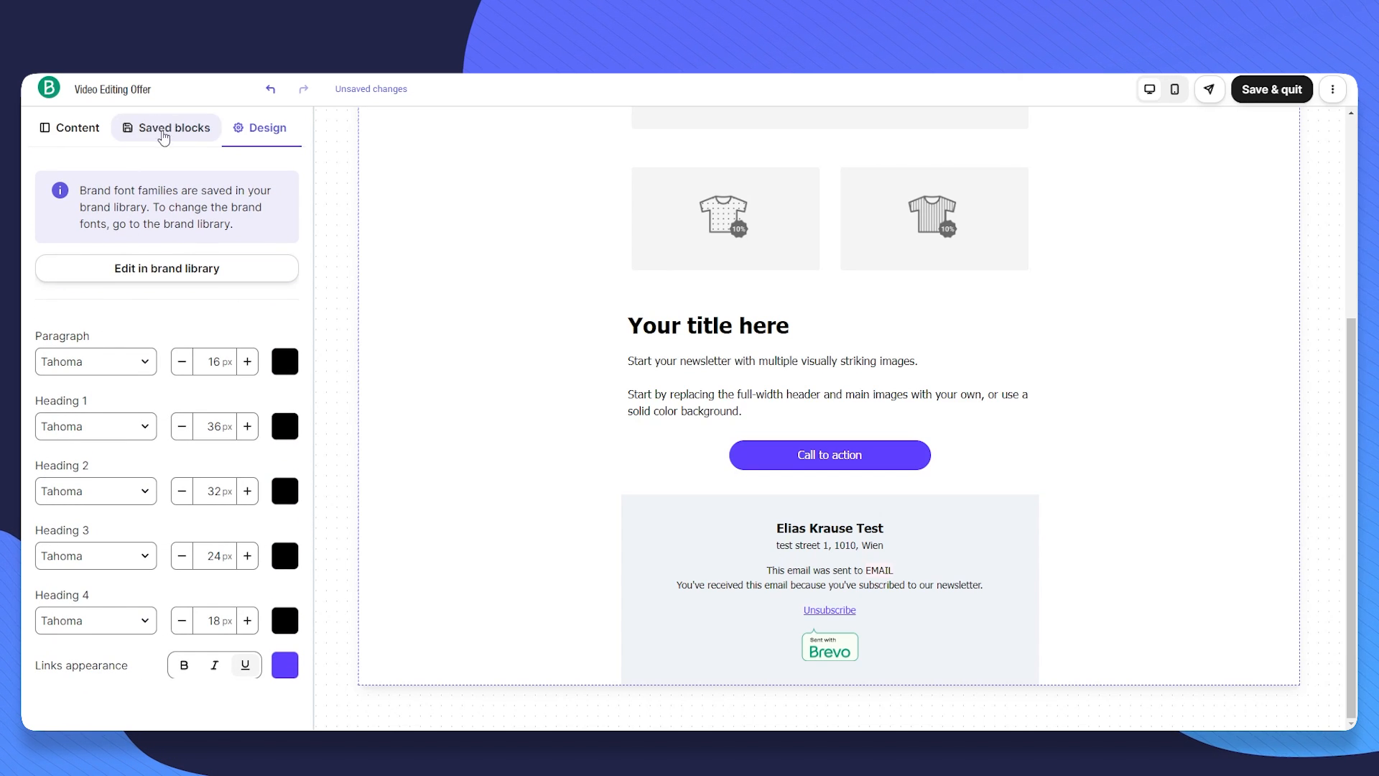
click(90, 131)
scroll(457, 300, up, 5)
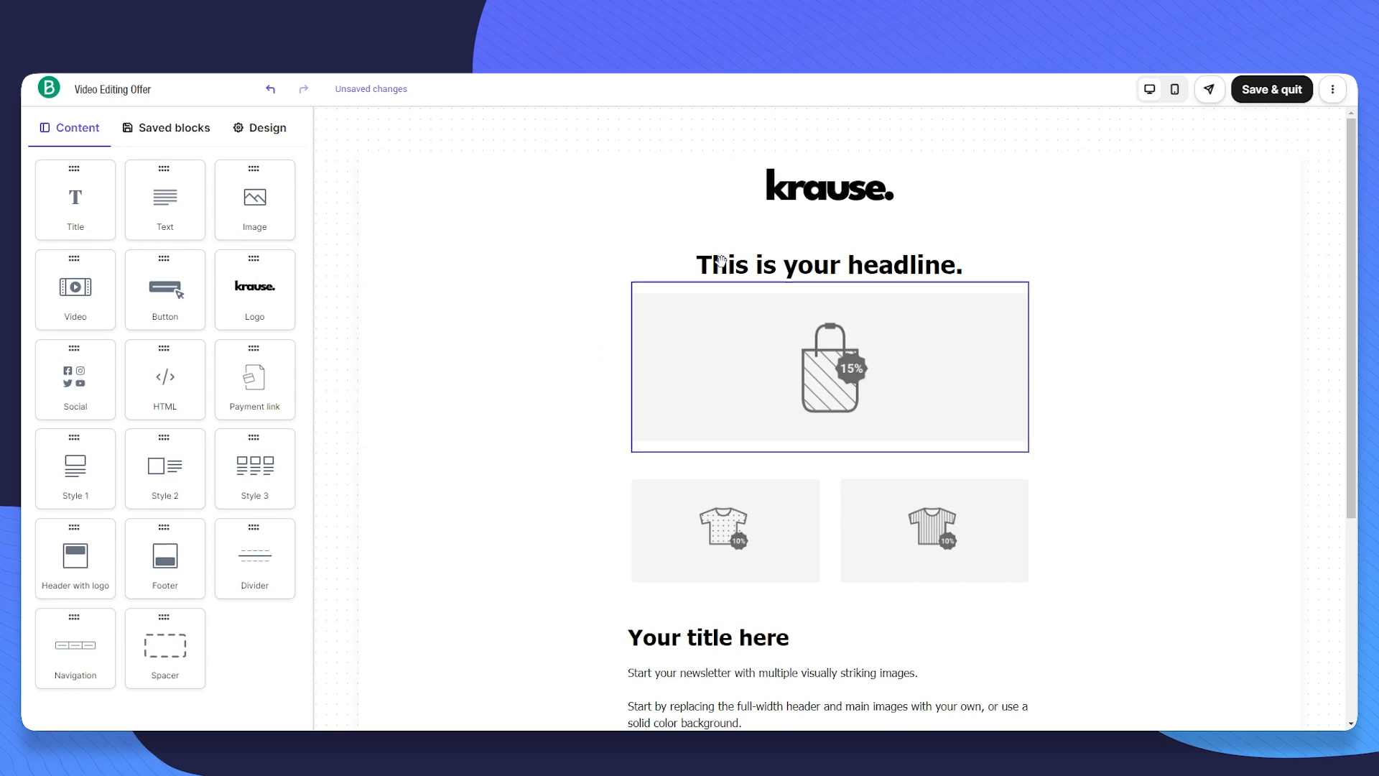
Replace the product image with the greenhouse photo from the free stock images
click(824, 357)
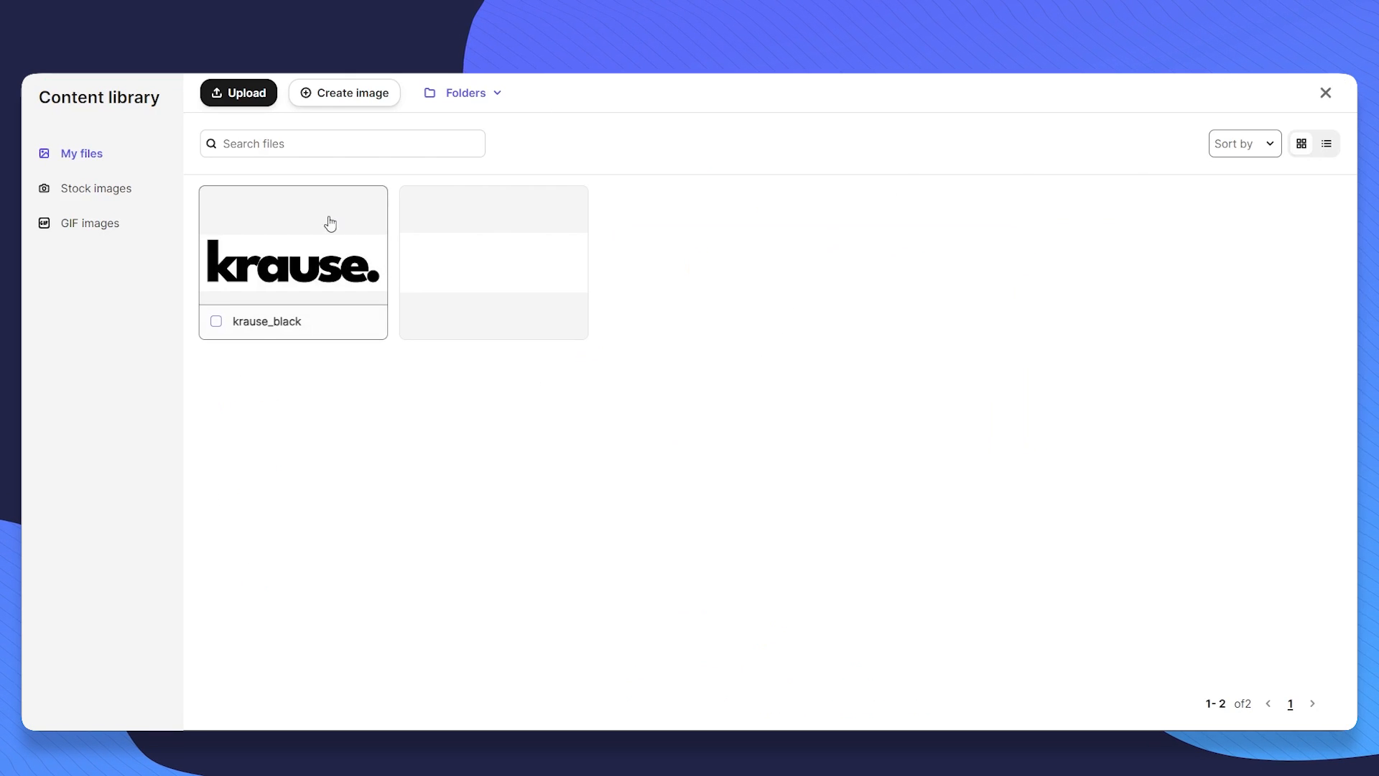
click(107, 188)
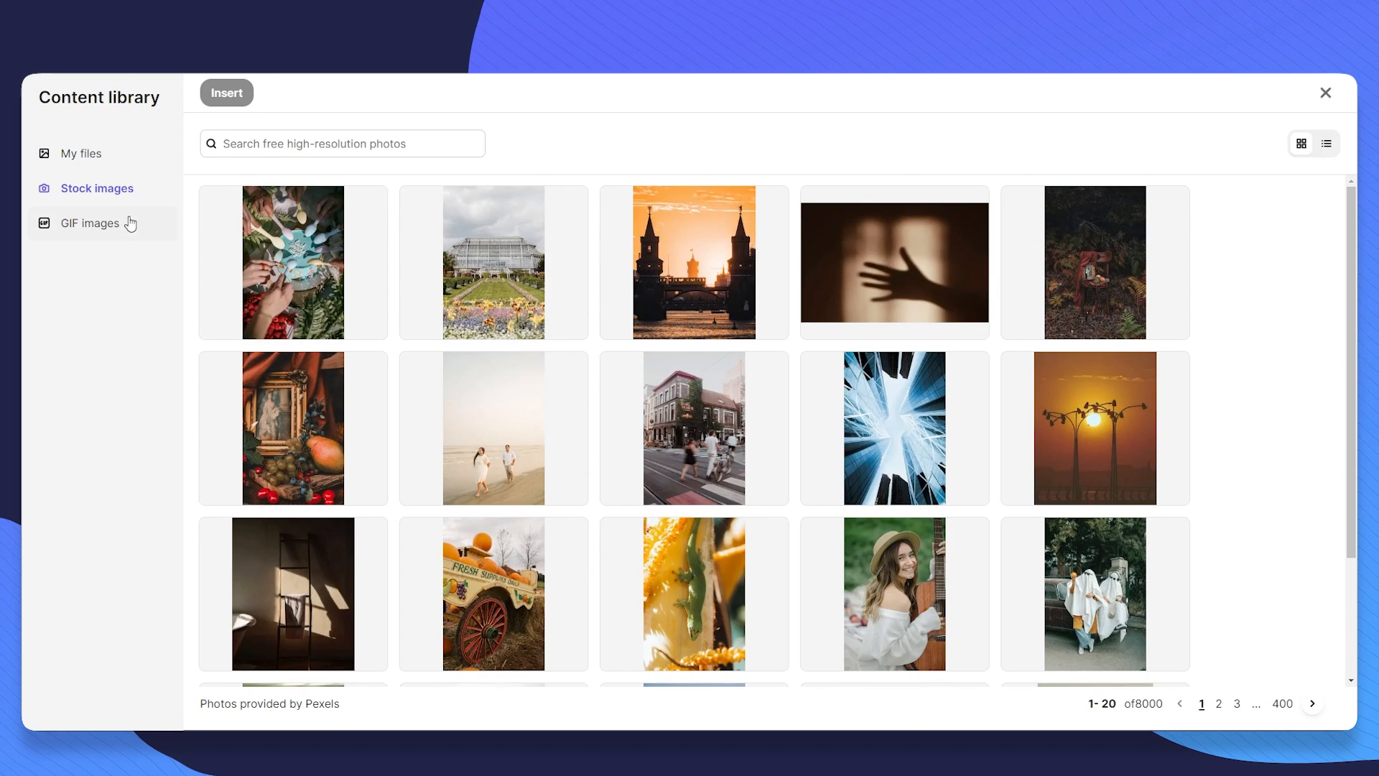
click(108, 154)
click(115, 188)
click(113, 224)
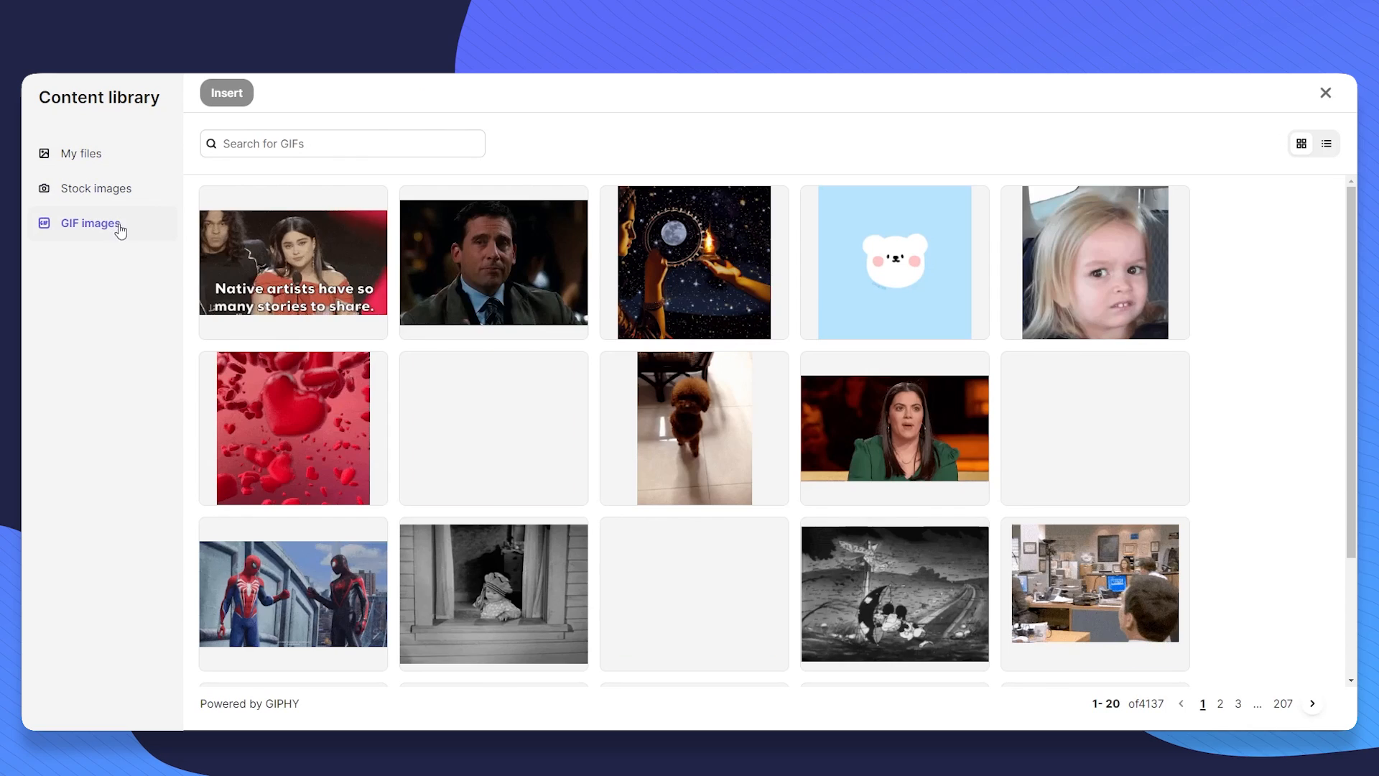
click(140, 191)
click(129, 158)
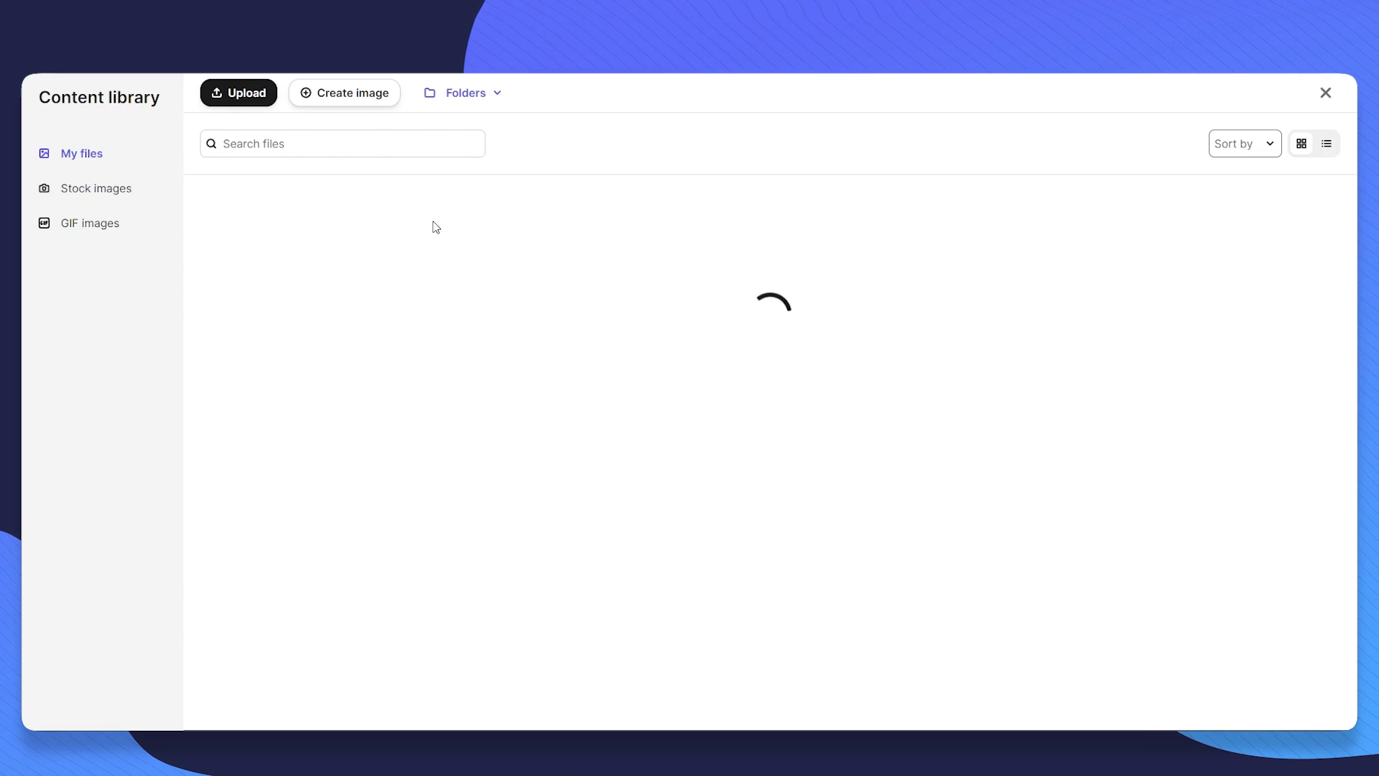
click(97, 188)
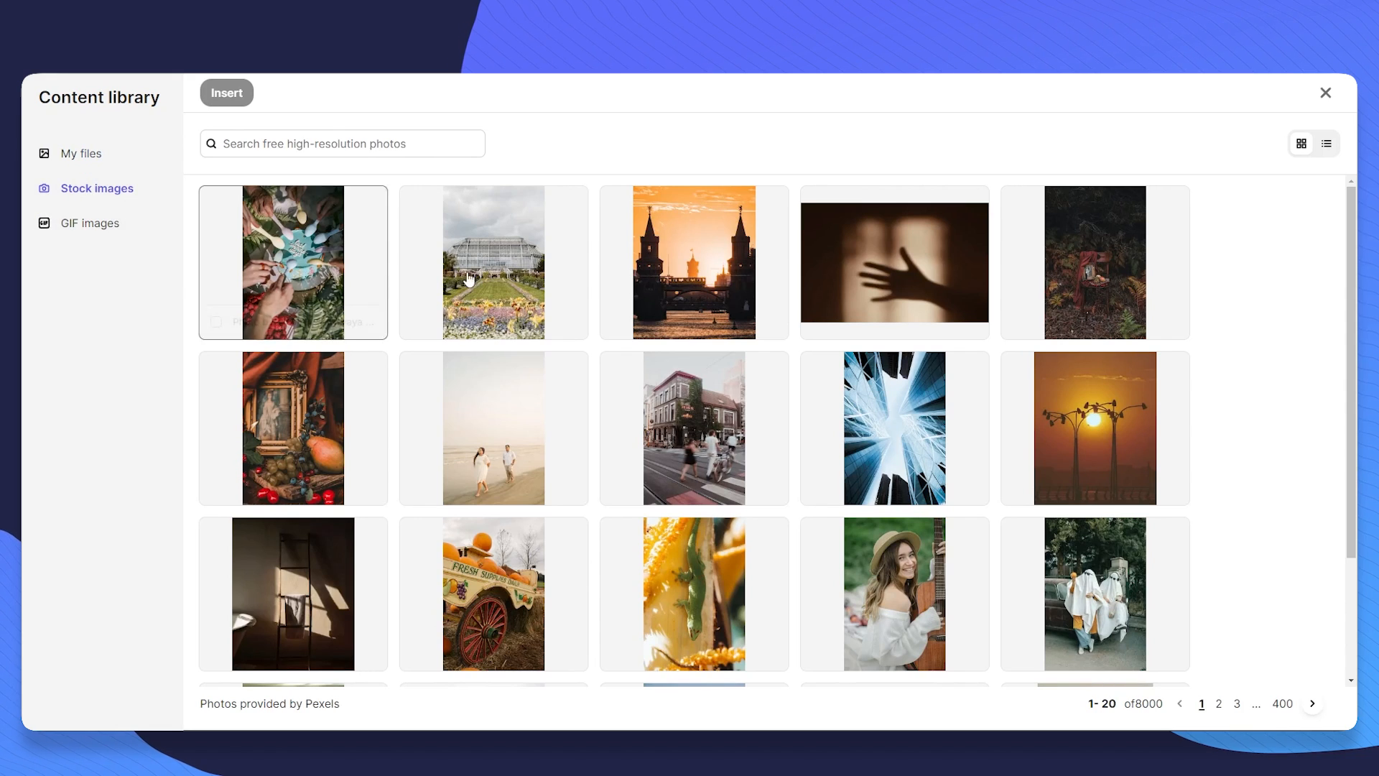
click(495, 272)
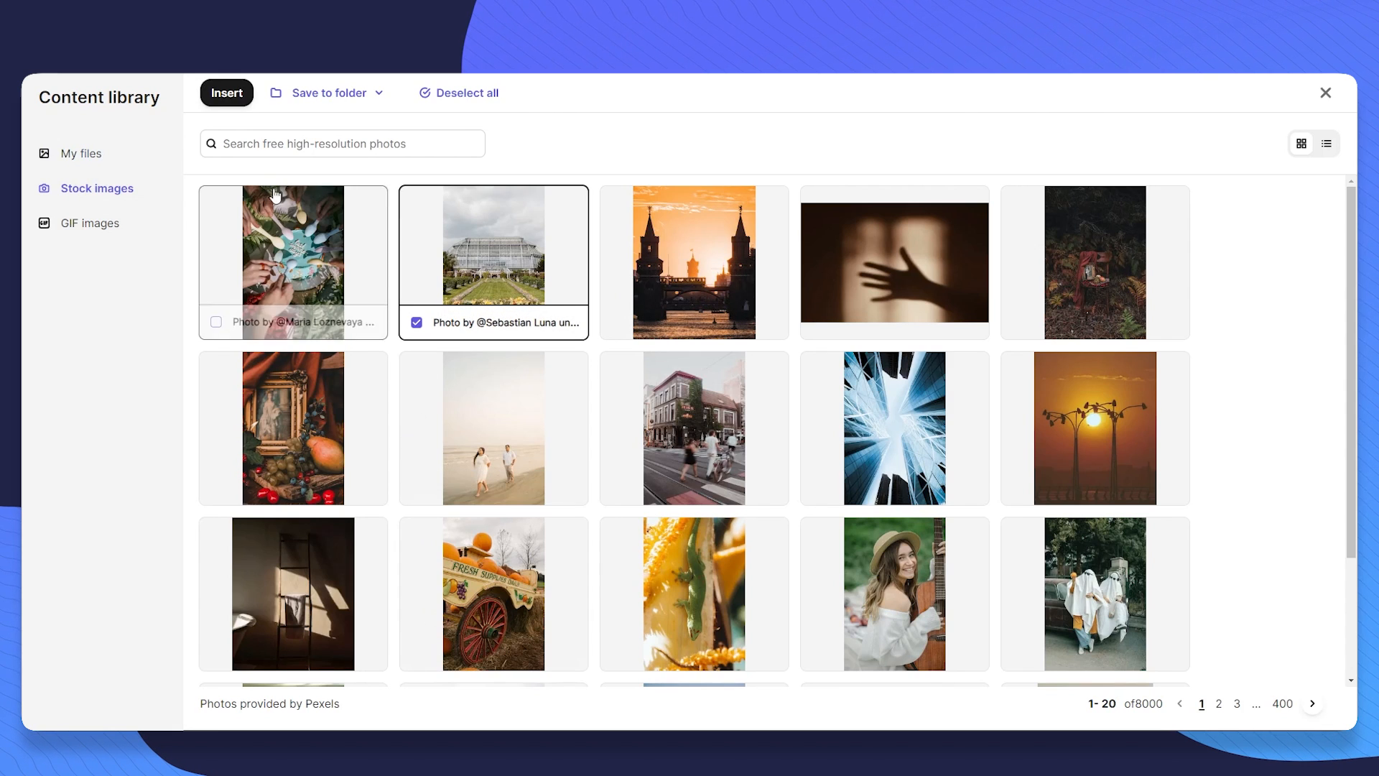
click(226, 93)
Crop the greenhouse photo to 867×568 and export it back into the email
drag(1350, 336, 1344, 395)
middle_click(1126, 270)
scroll(1107, 336, down, 7)
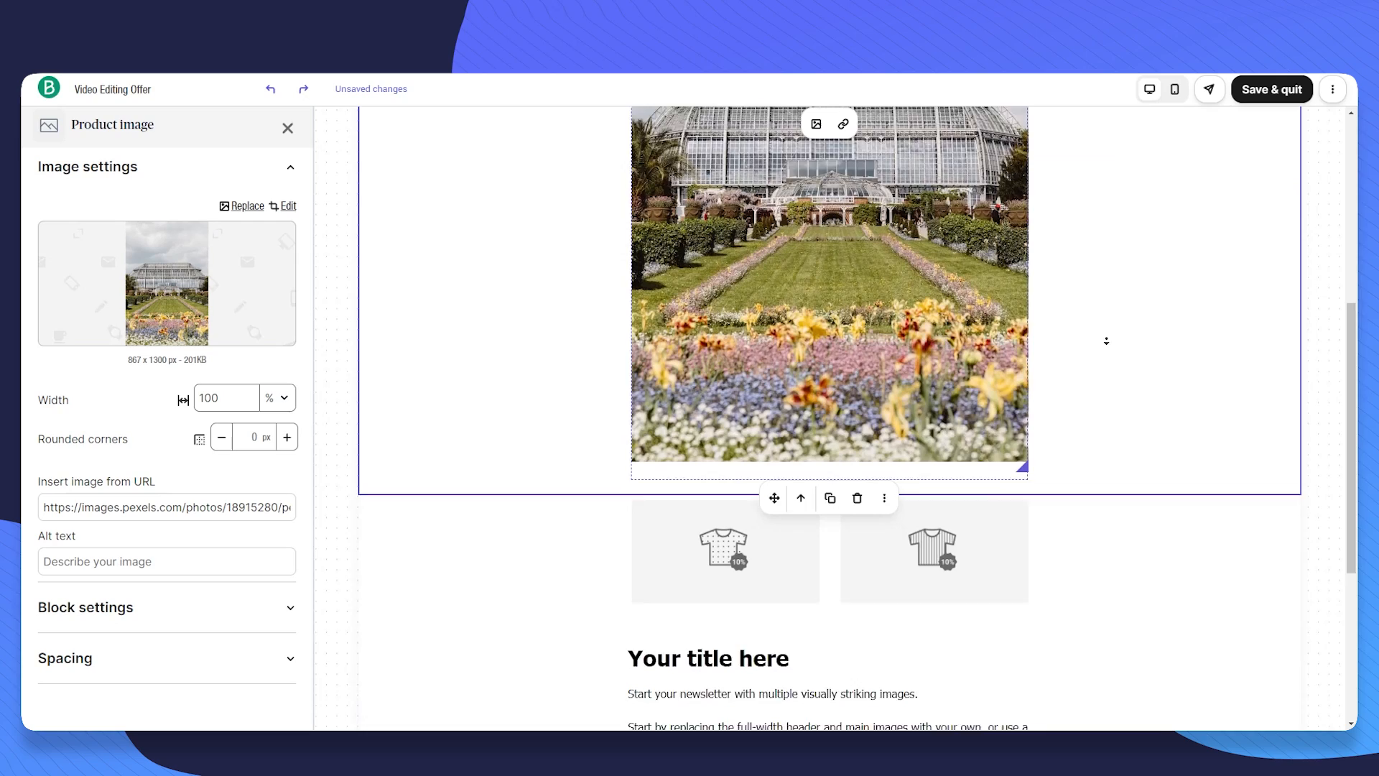
scroll(1089, 204, up, 7)
scroll(1097, 258, down, 3)
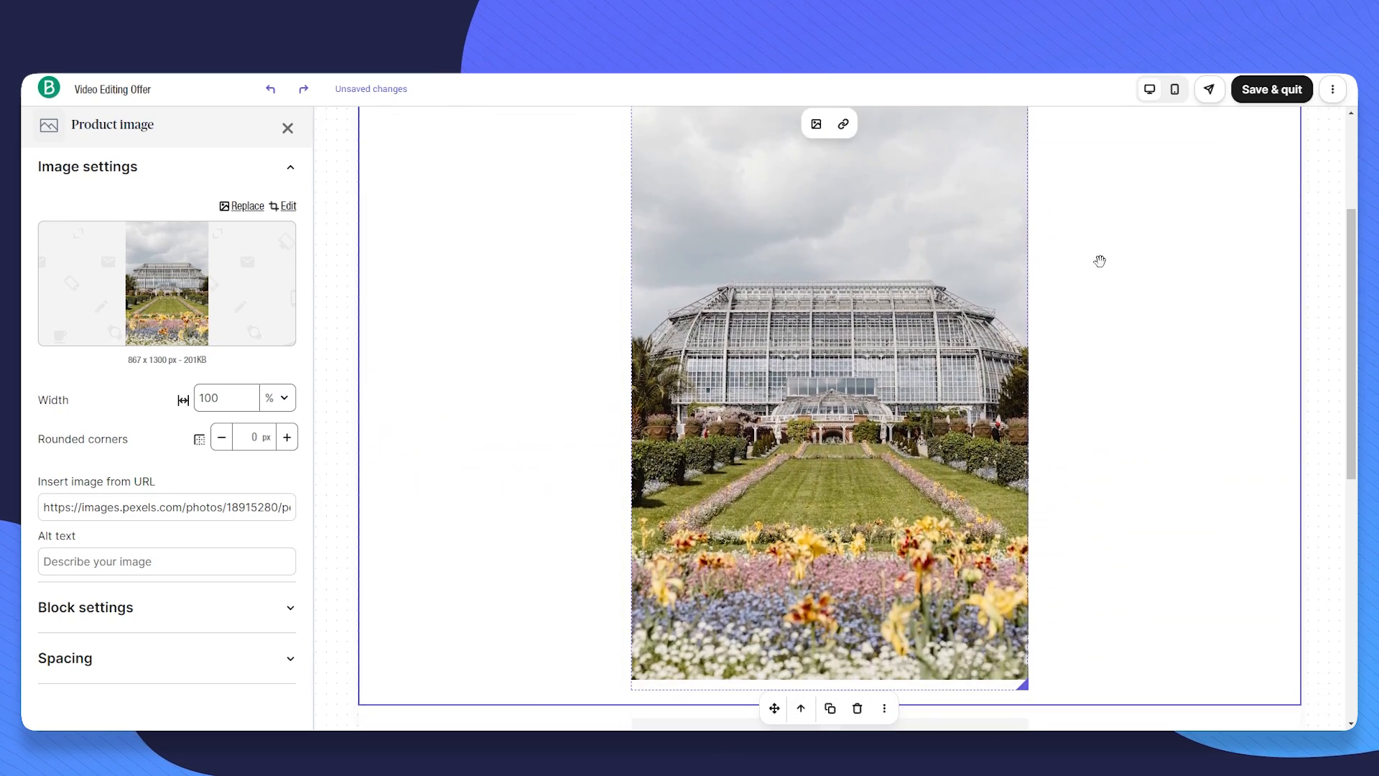
scroll(1078, 257, up, 1)
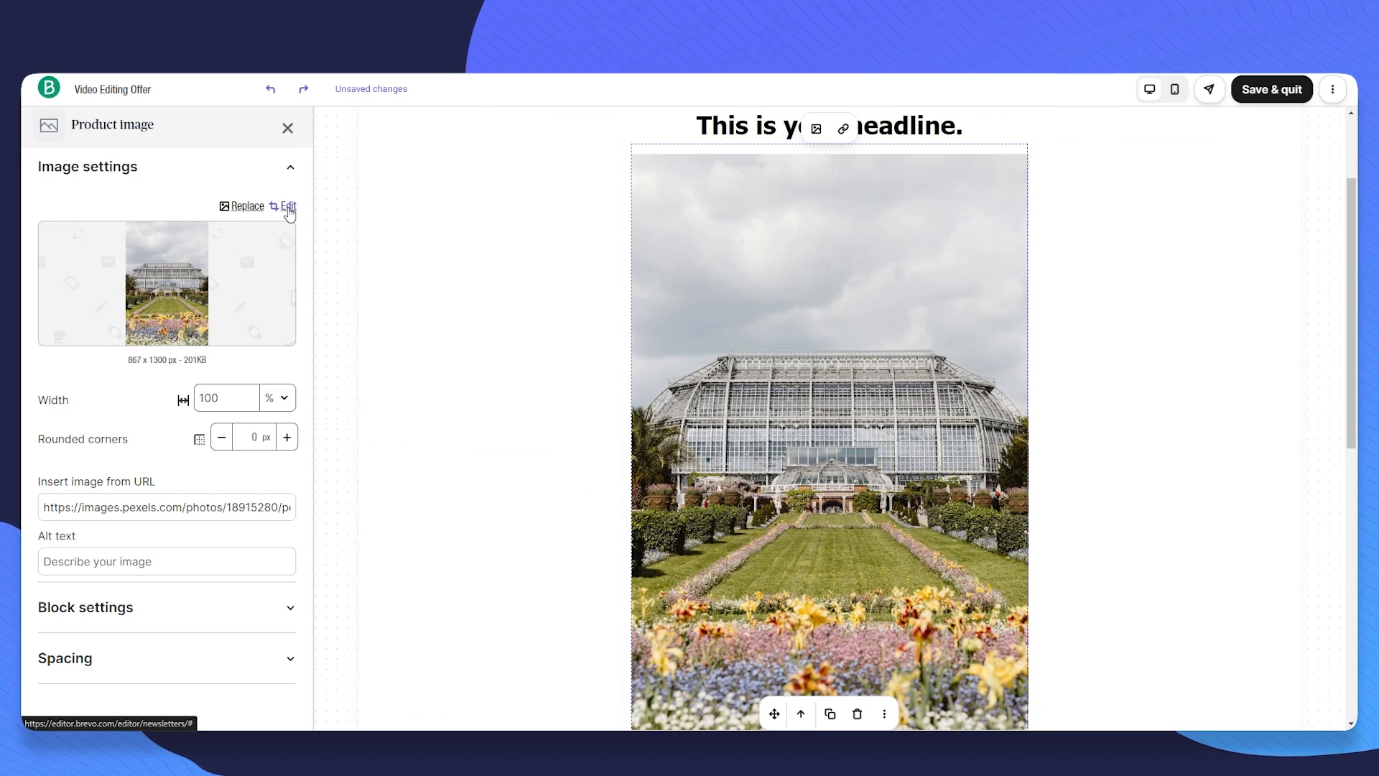
click(286, 207)
click(599, 700)
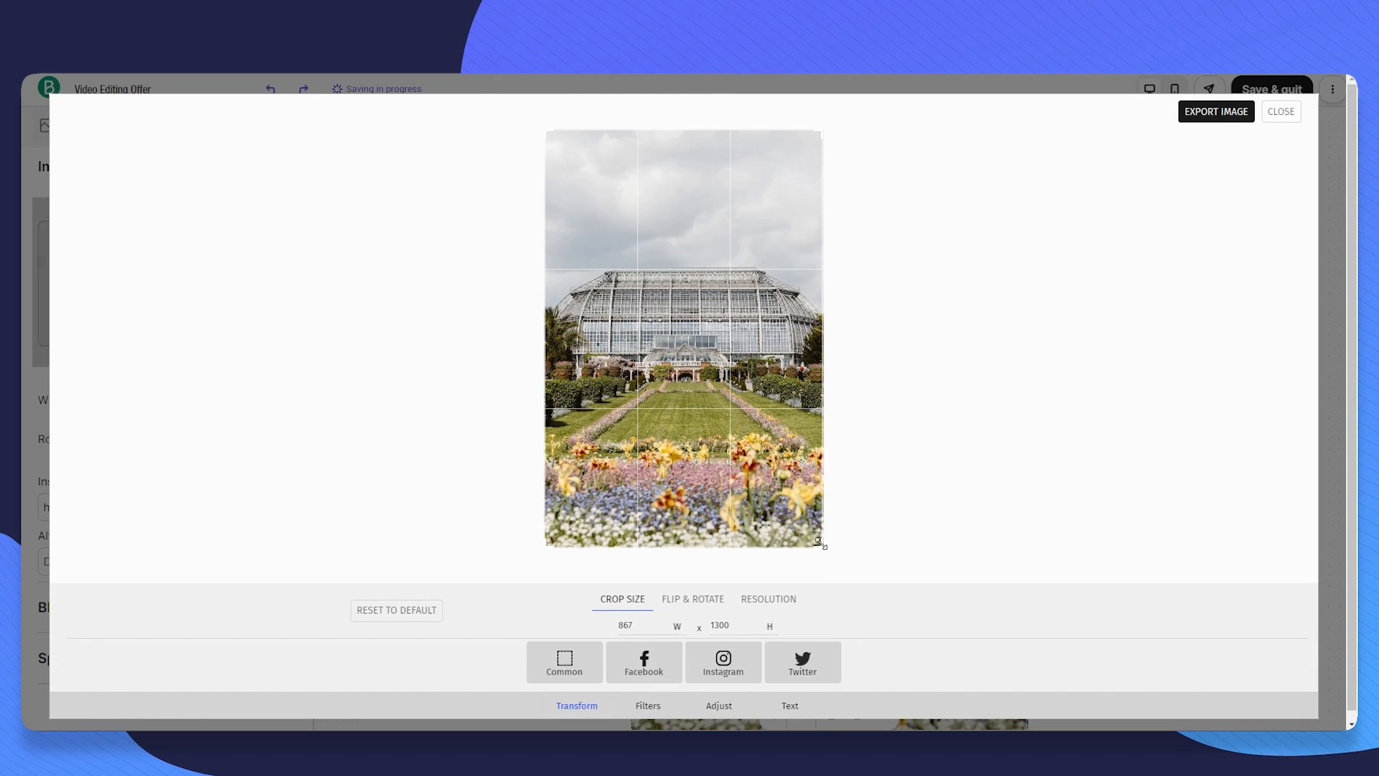
drag(819, 544, 865, 387)
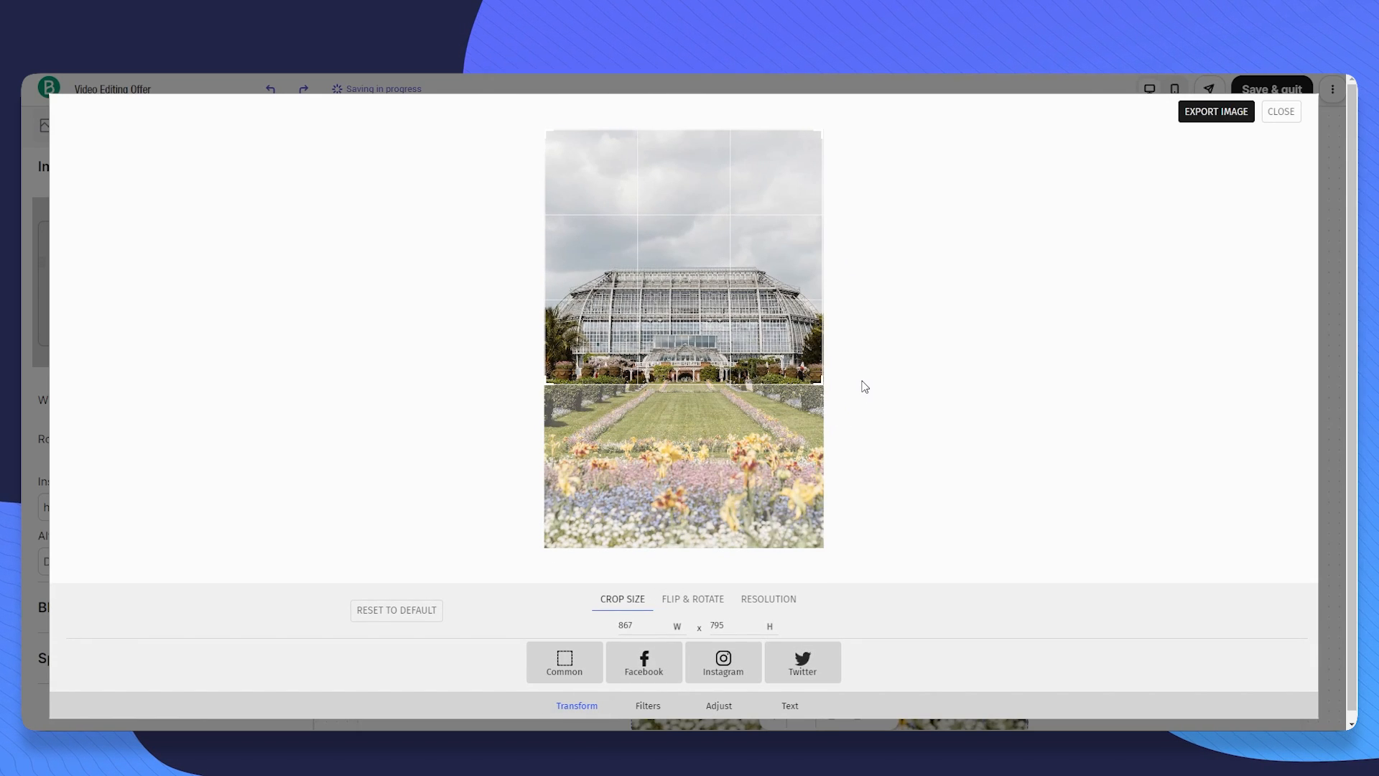
drag(755, 310, 765, 363)
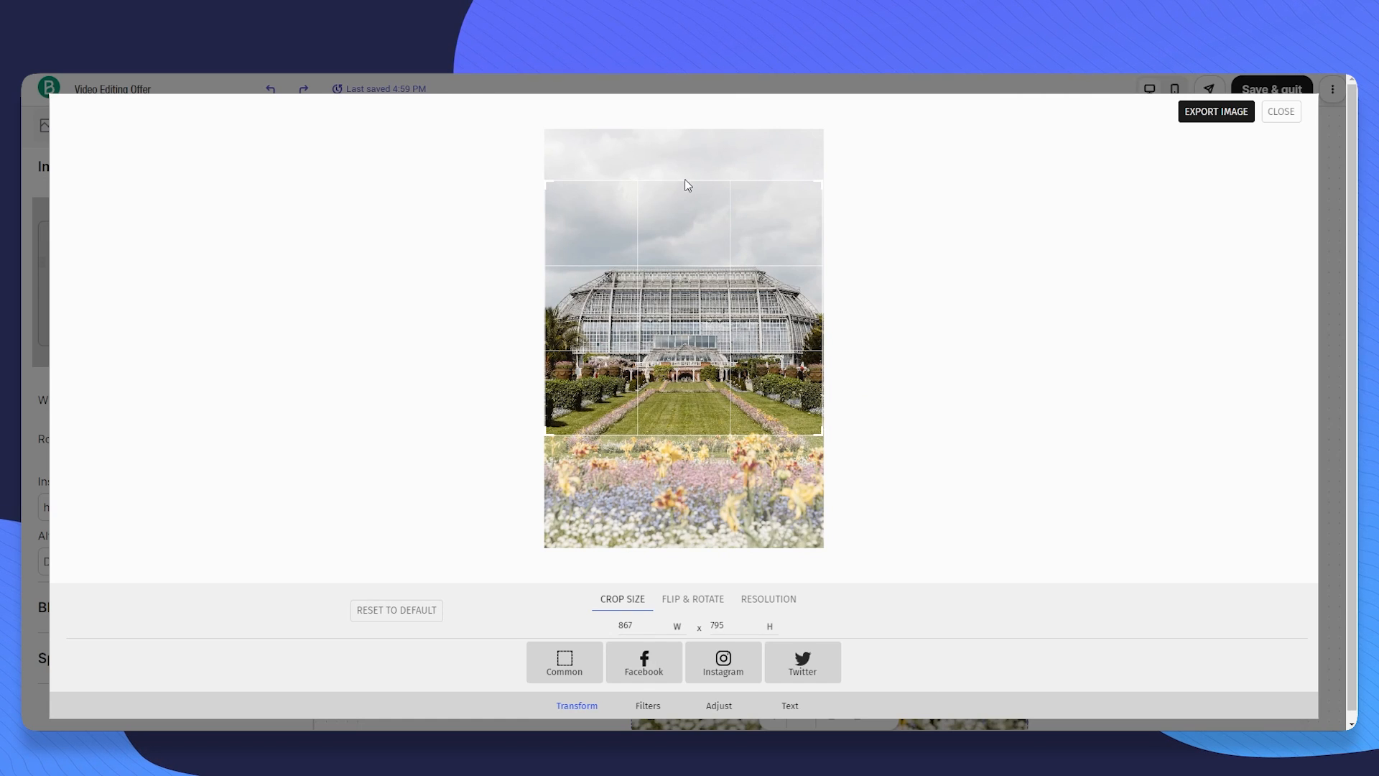
drag(547, 183, 526, 260)
drag(616, 318, 614, 304)
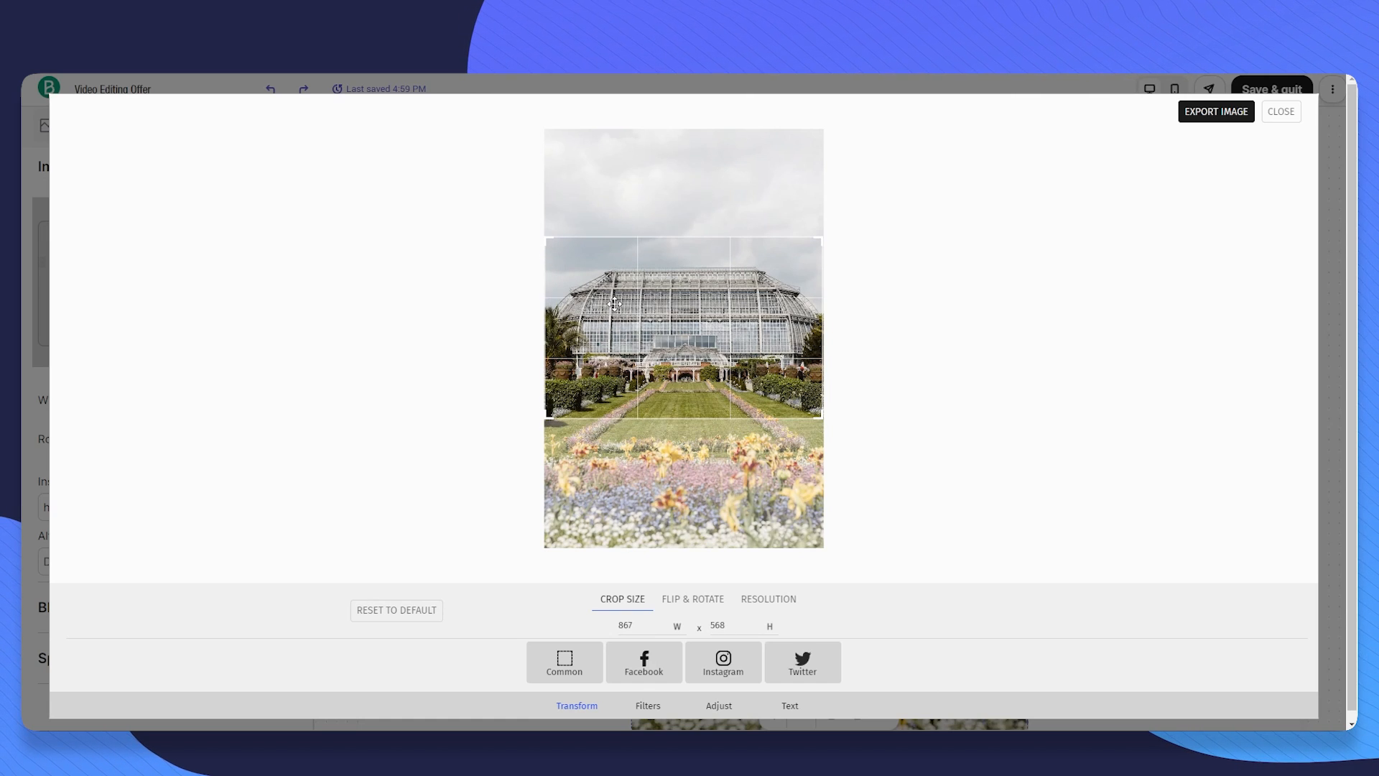
click(1225, 114)
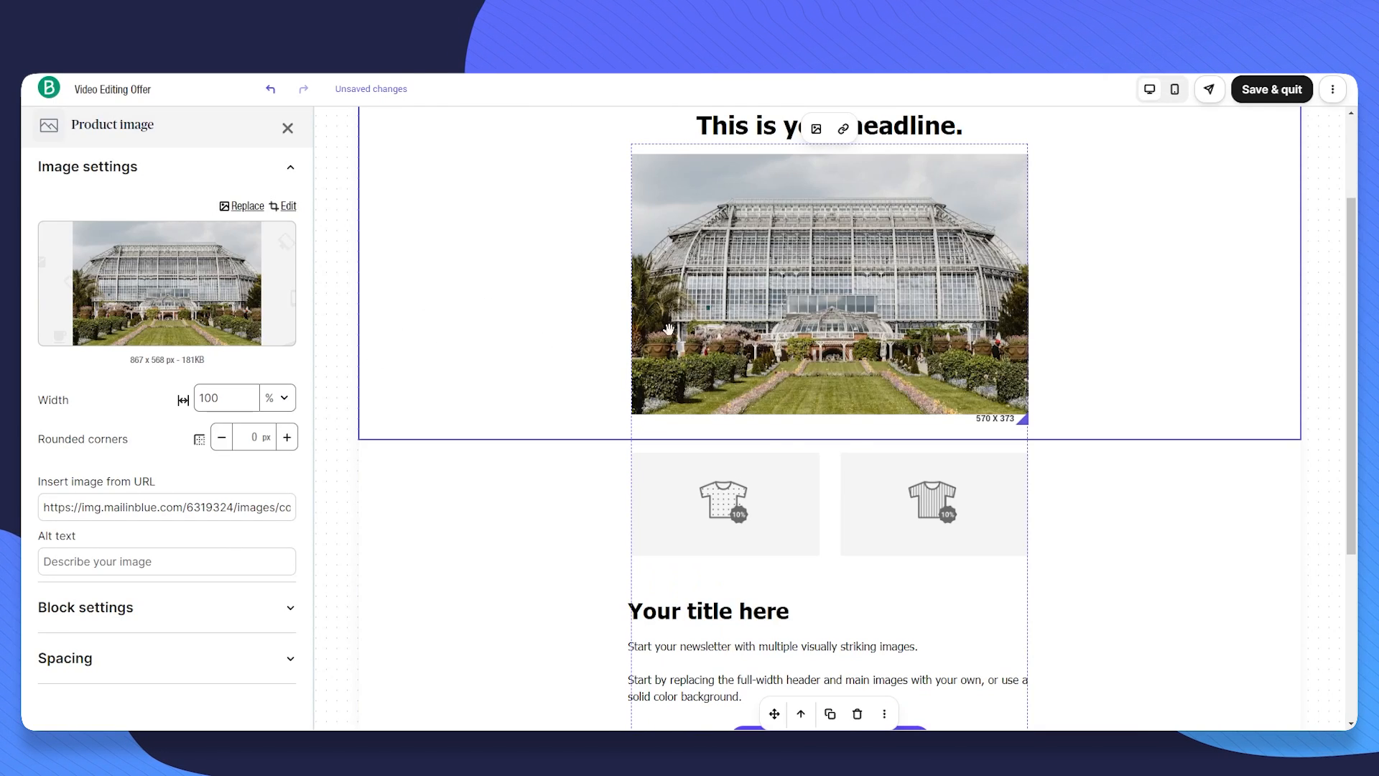
Overwrite the 'Your title here' placeholder with 'Video Editing is the key when it comes ....'
scroll(1231, 388, up, 1)
scroll(477, 532, down, 2)
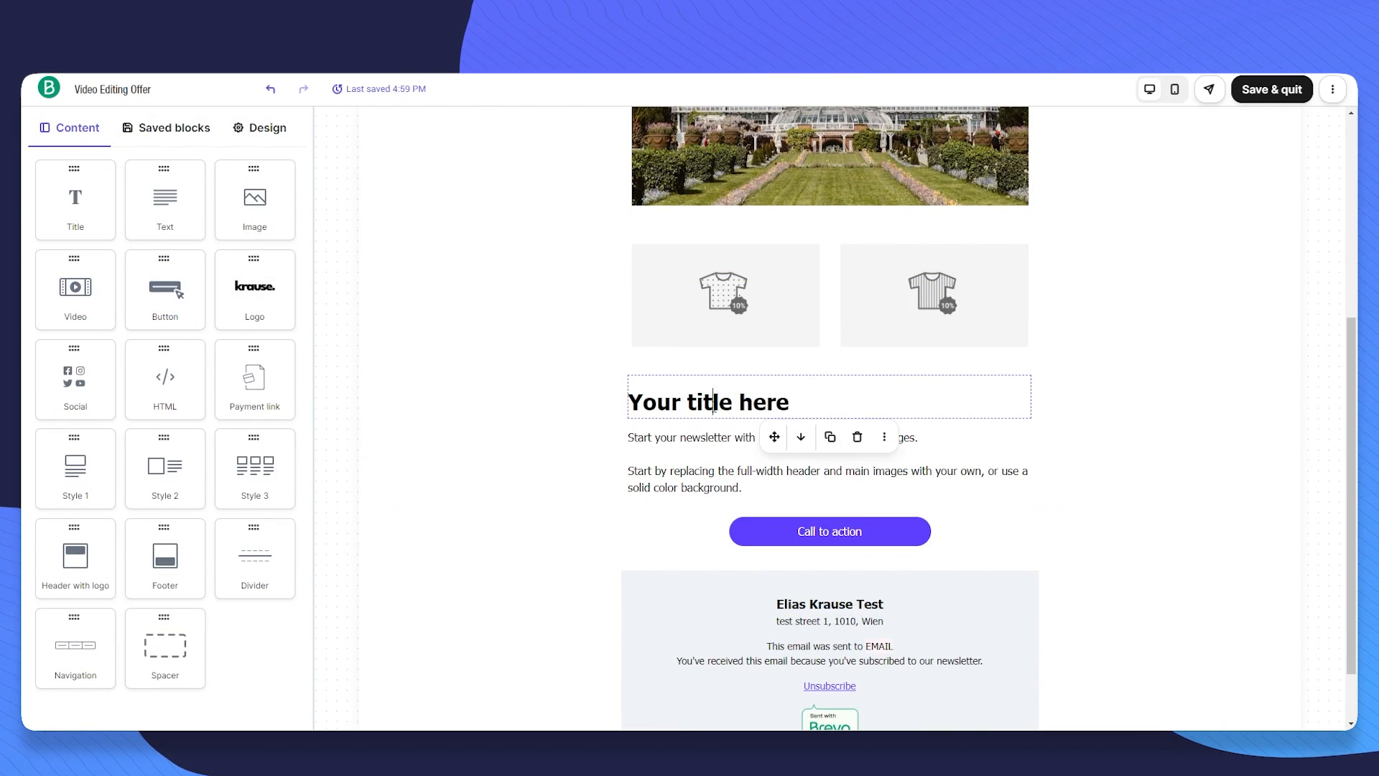
triple_click(713, 401)
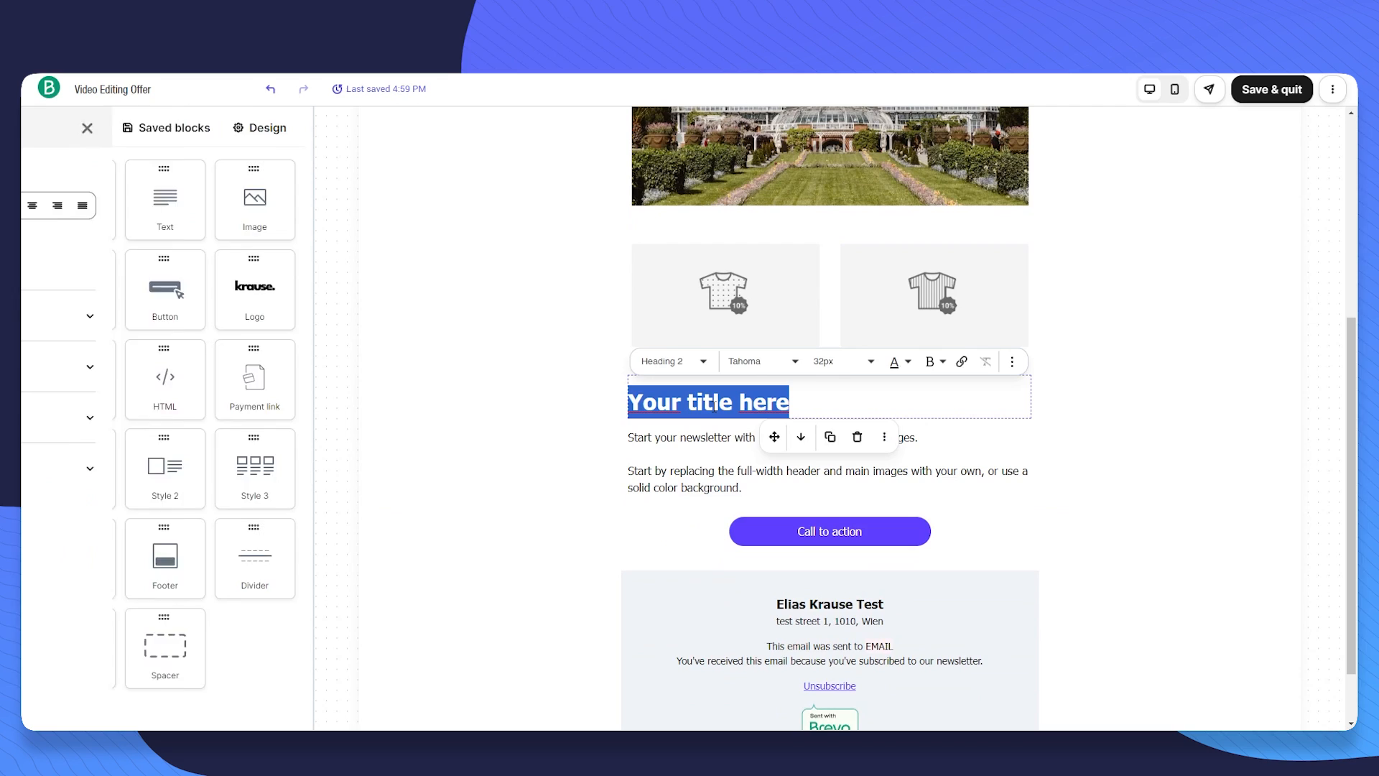
key(BackSpace)
text(V)
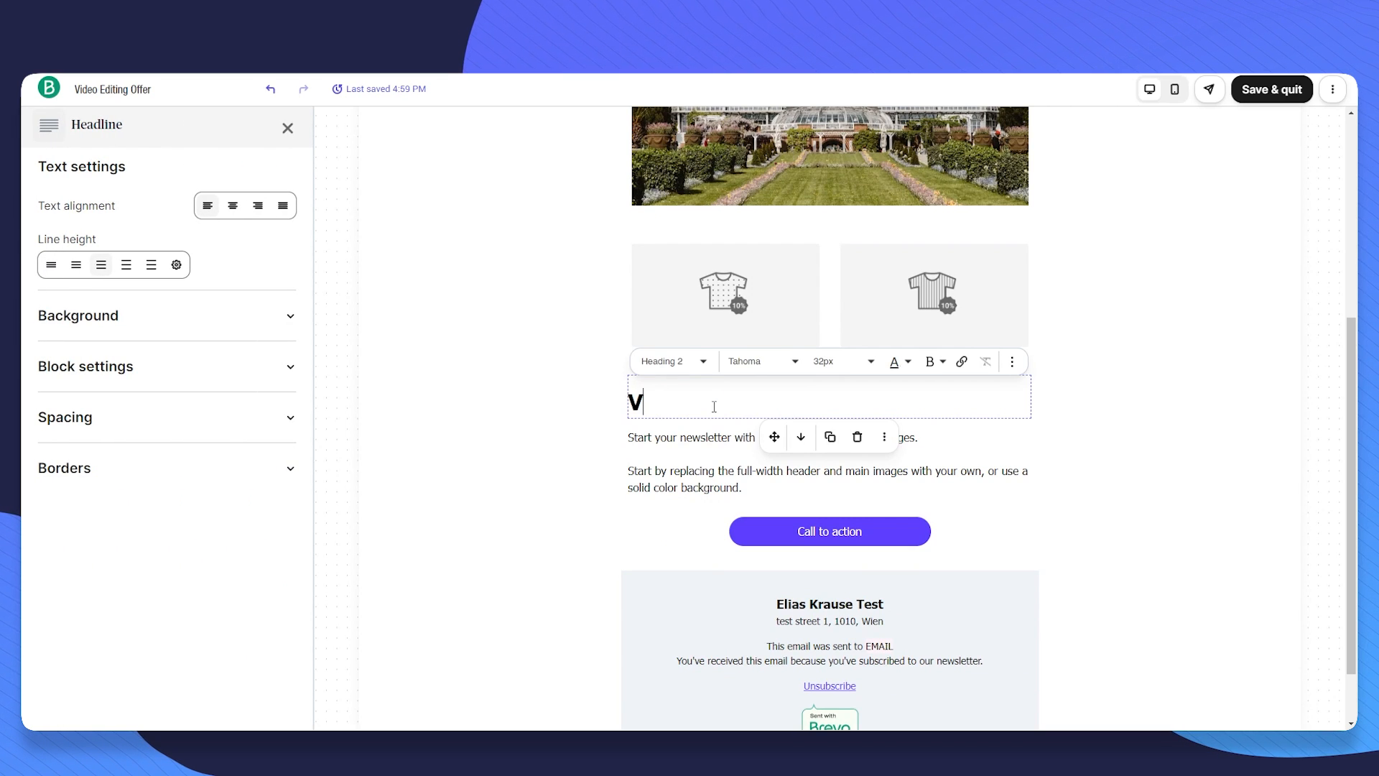
text(ideo Editing is)
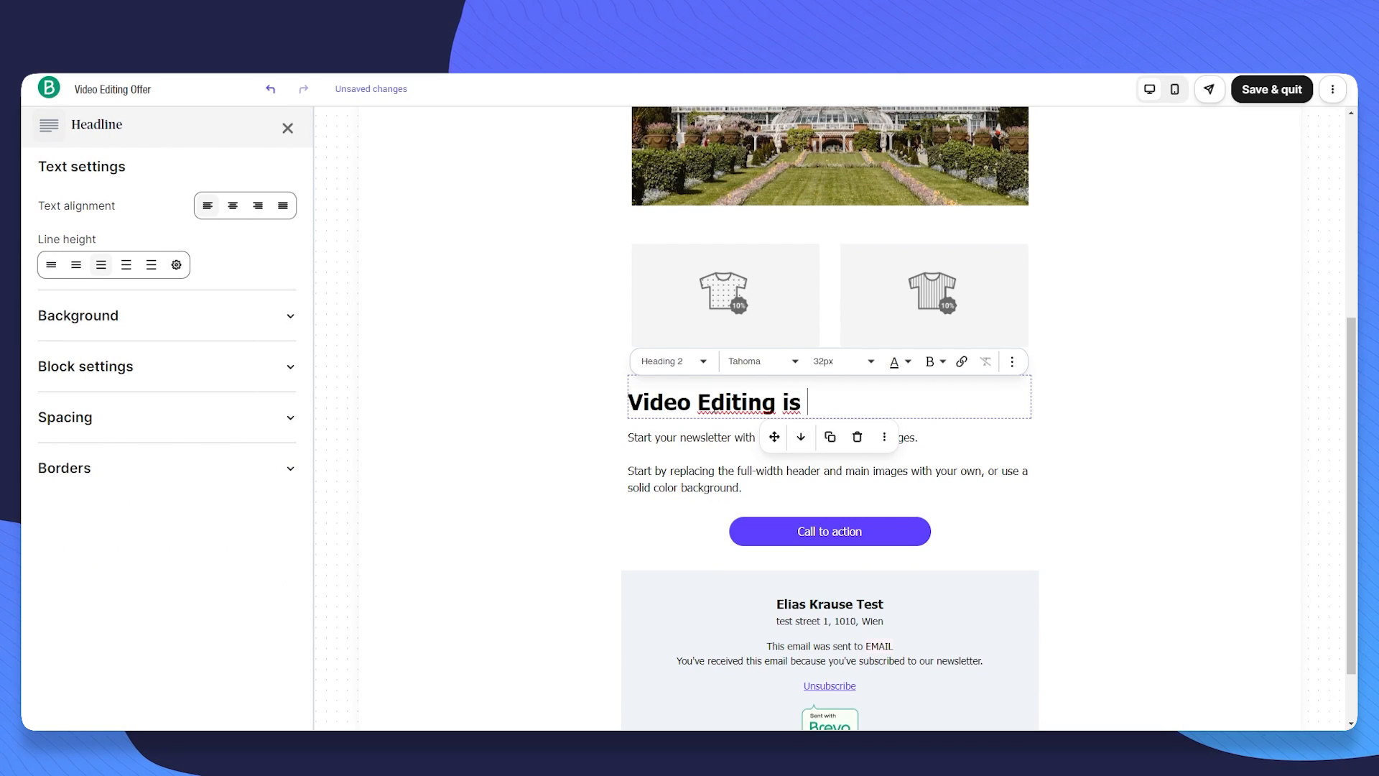
text( the k)
key(BackSpace)
text(the key when )
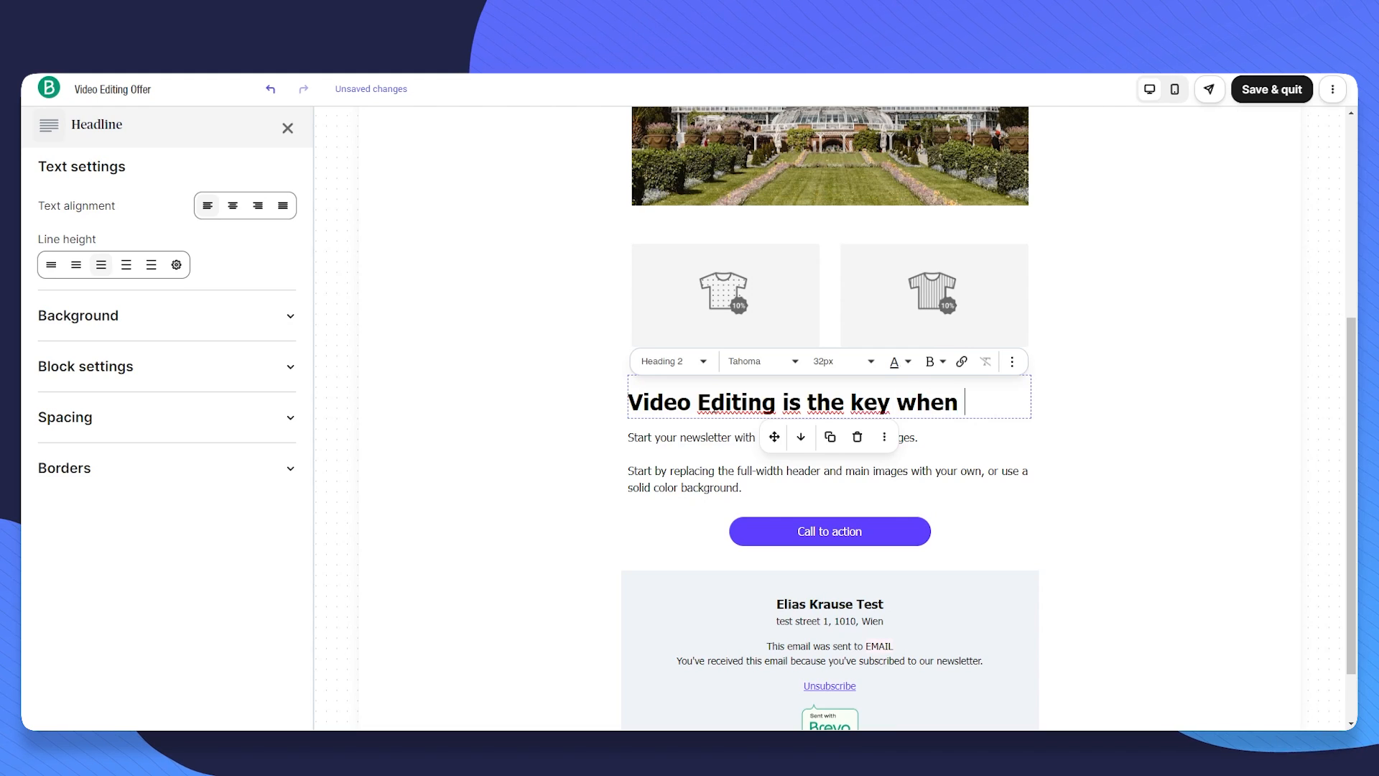
text(it comes ....)
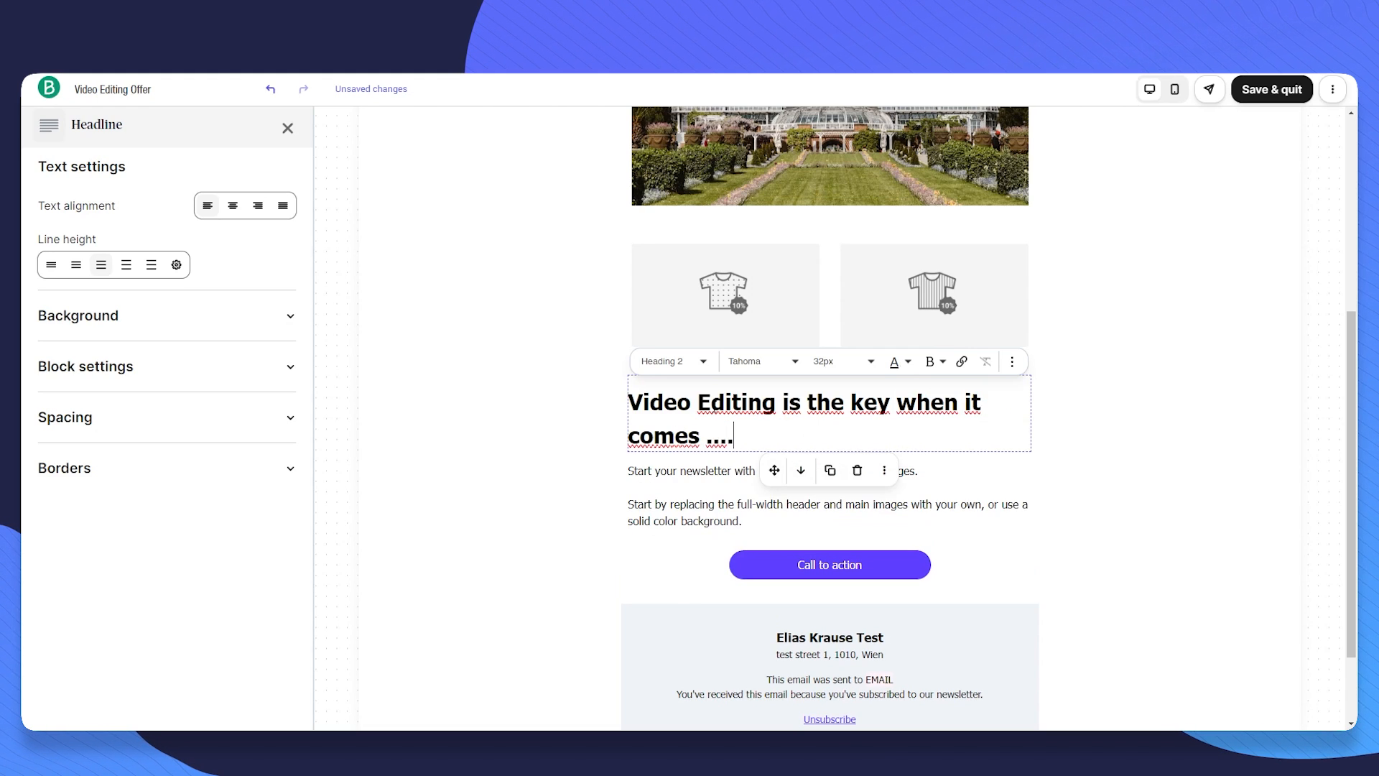
click(286, 127)
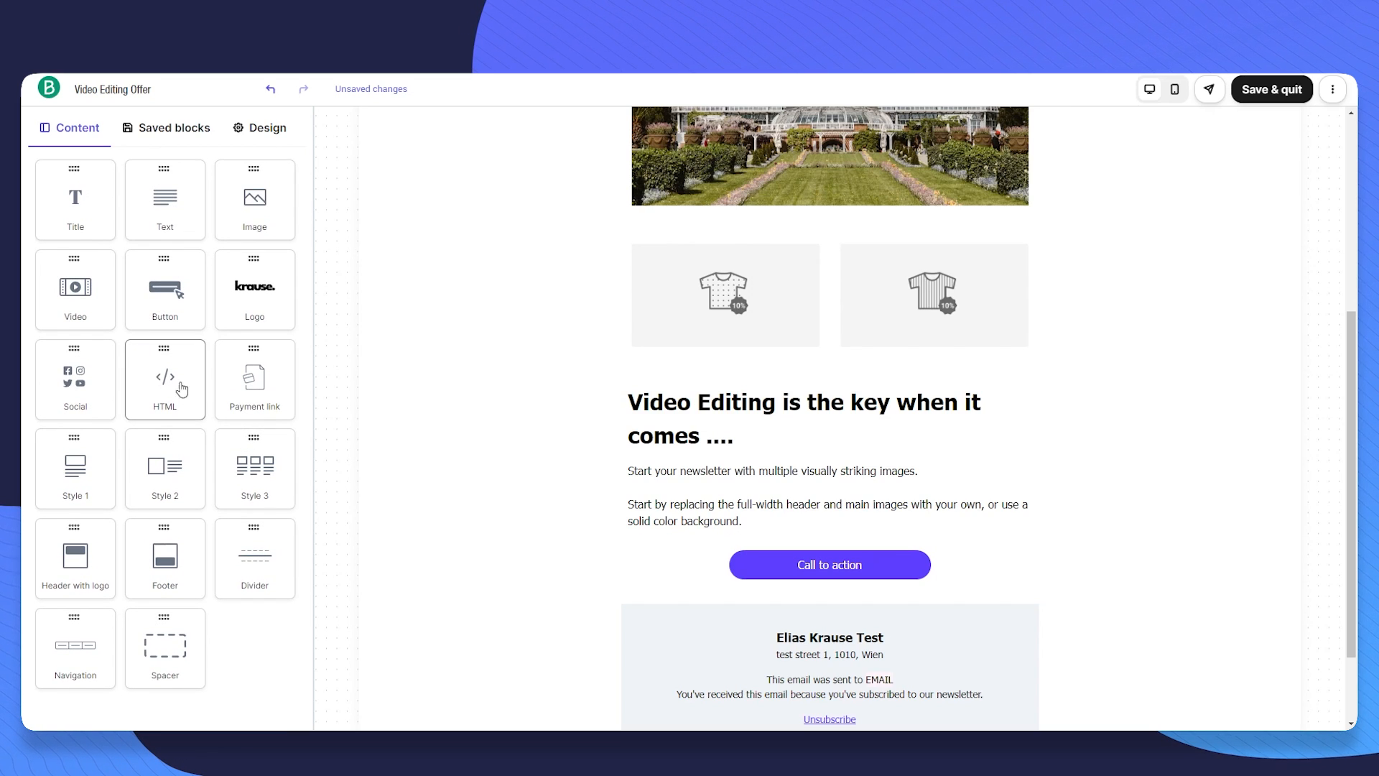
Try adding HTML, video, image and image-with-text blocks, undoing the image-with-text block
drag(182, 388, 837, 500)
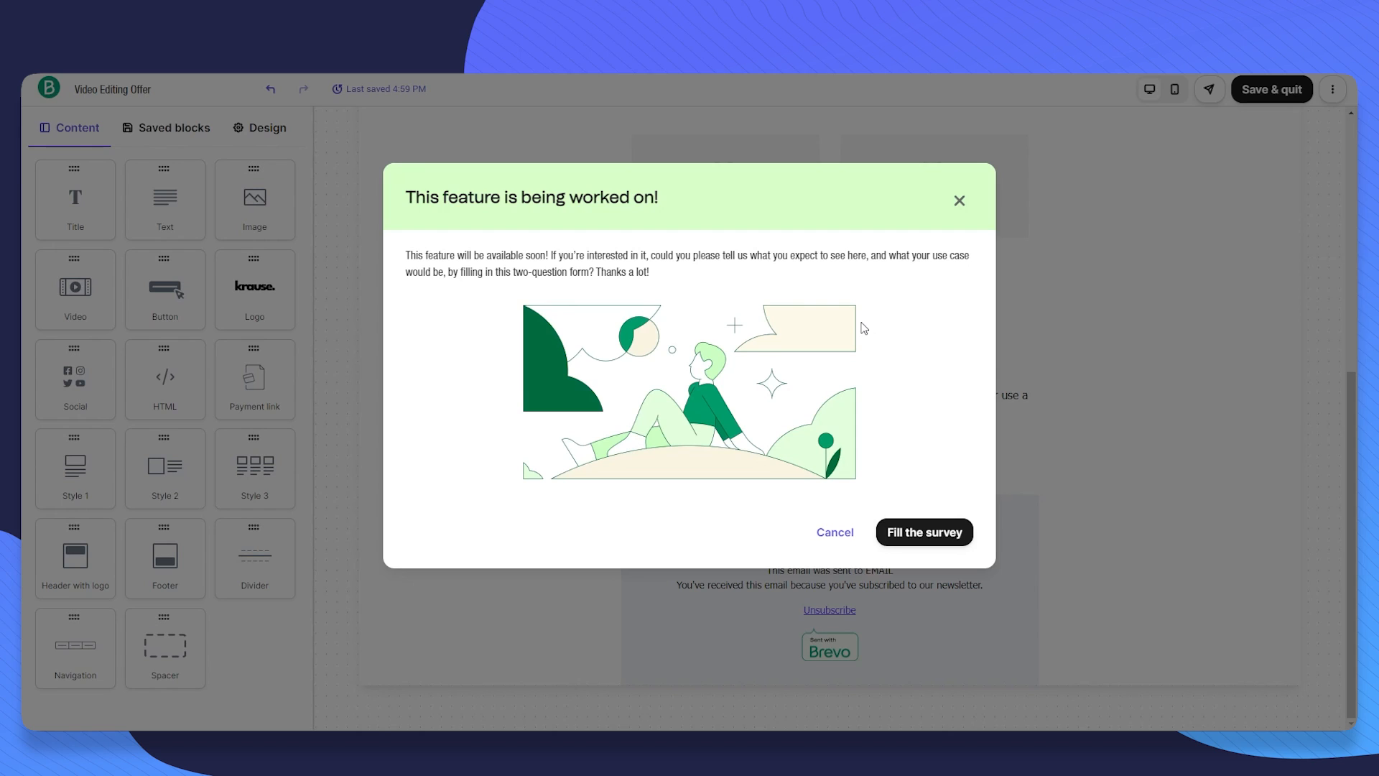
click(959, 201)
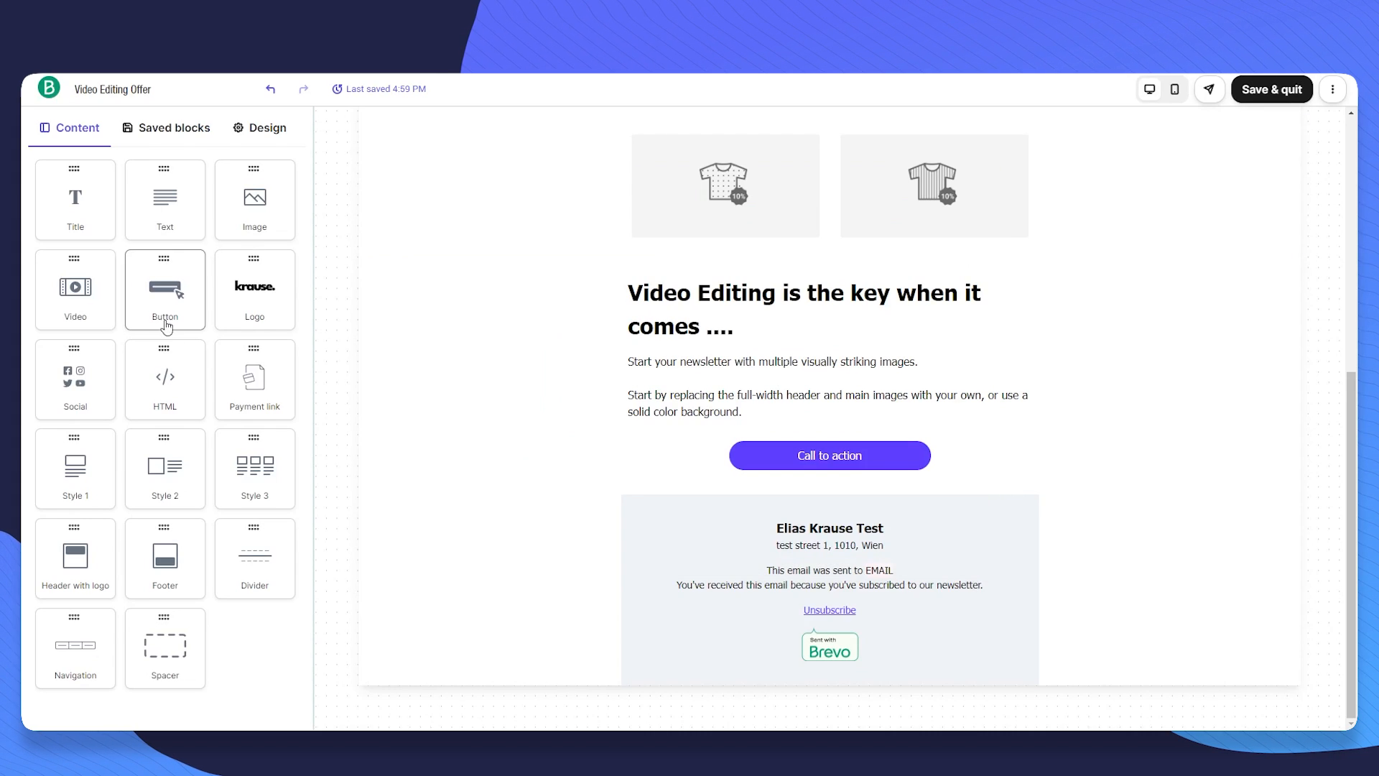
drag(89, 308, 782, 425)
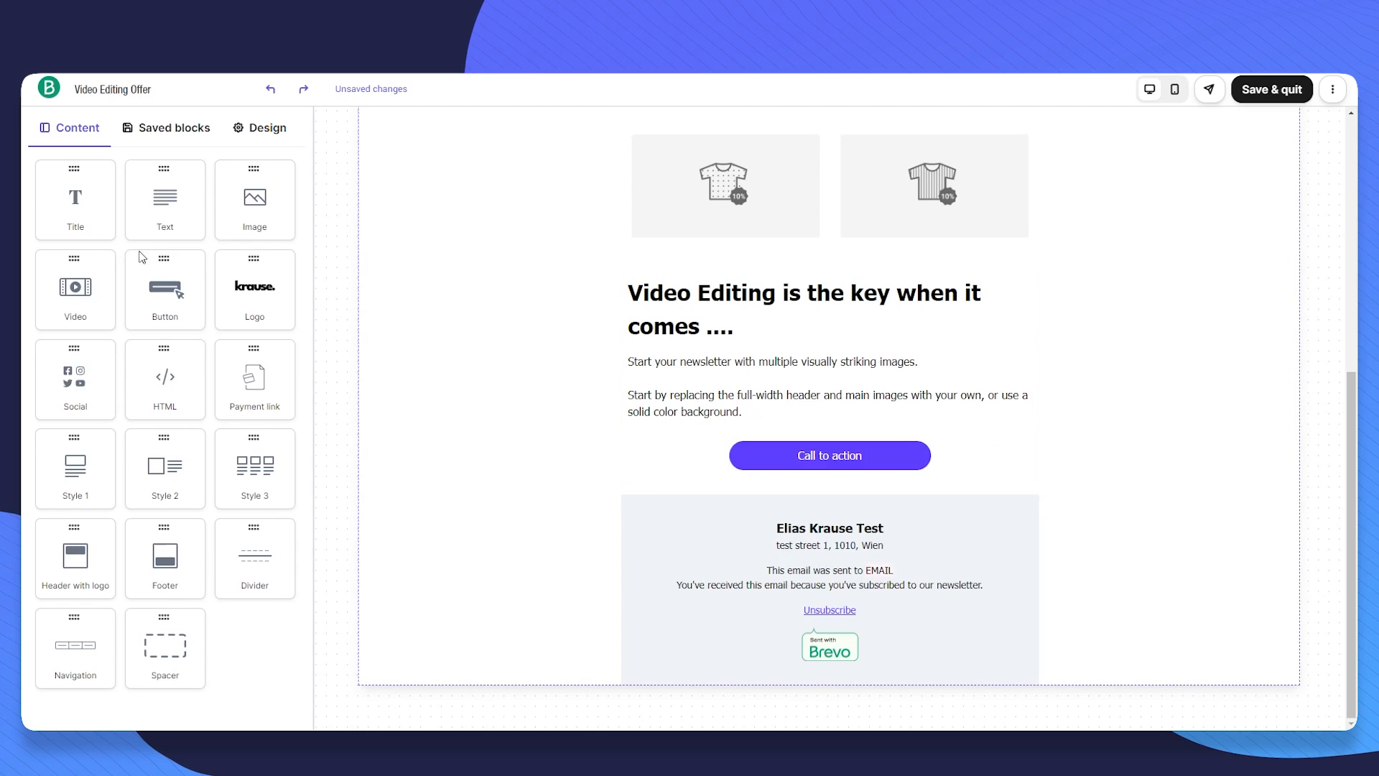
drag(254, 200, 853, 444)
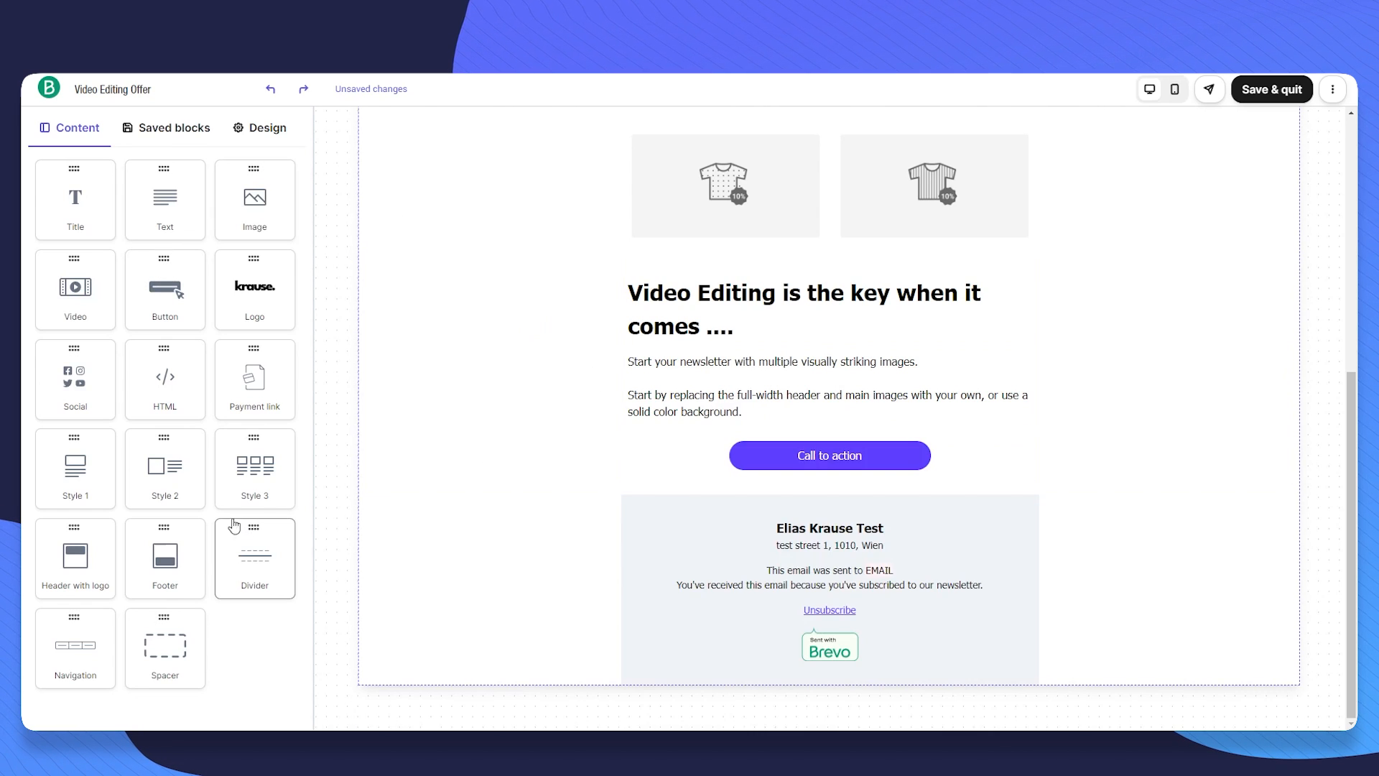
drag(165, 467, 811, 515)
scroll(811, 515, down, 3)
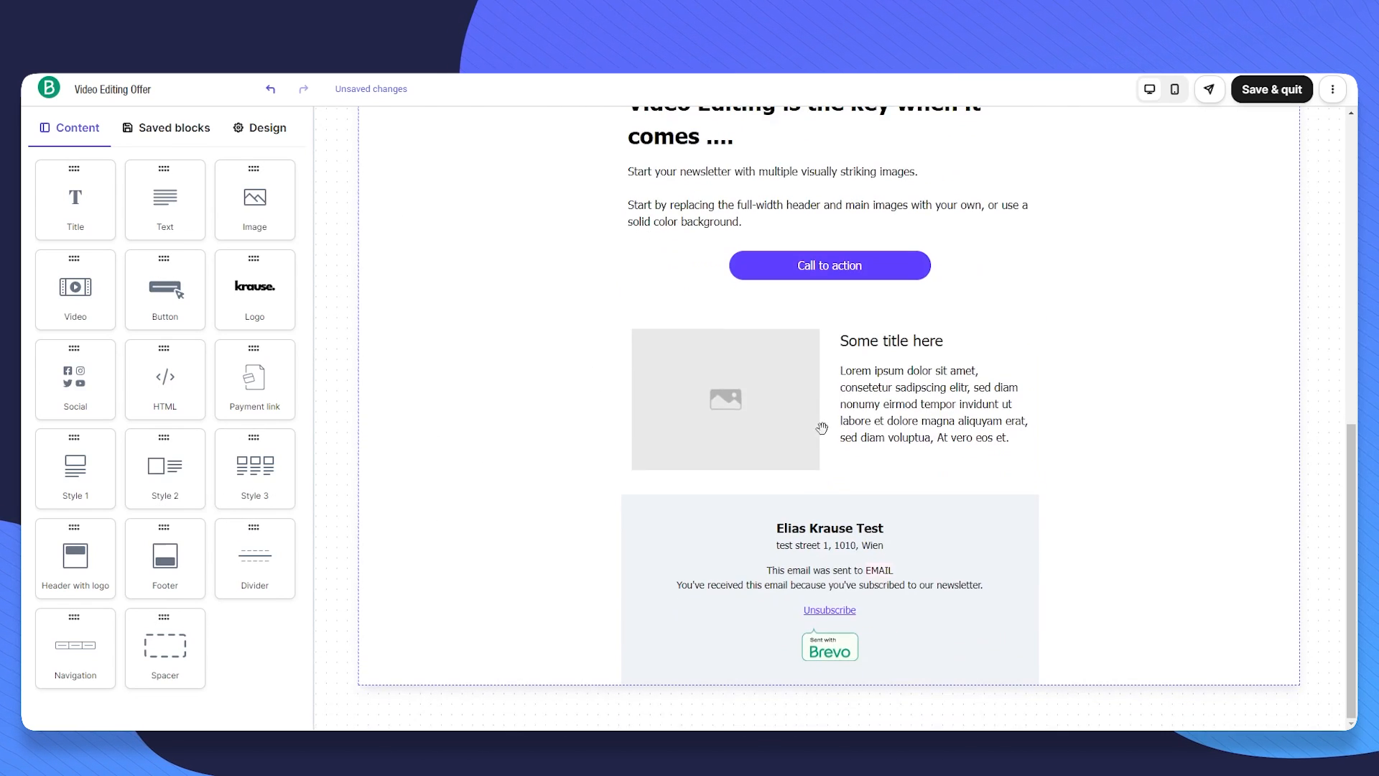
key(ctrl+z)
Check the Call to action button's settings, then save the design and quit the editor
click(868, 451)
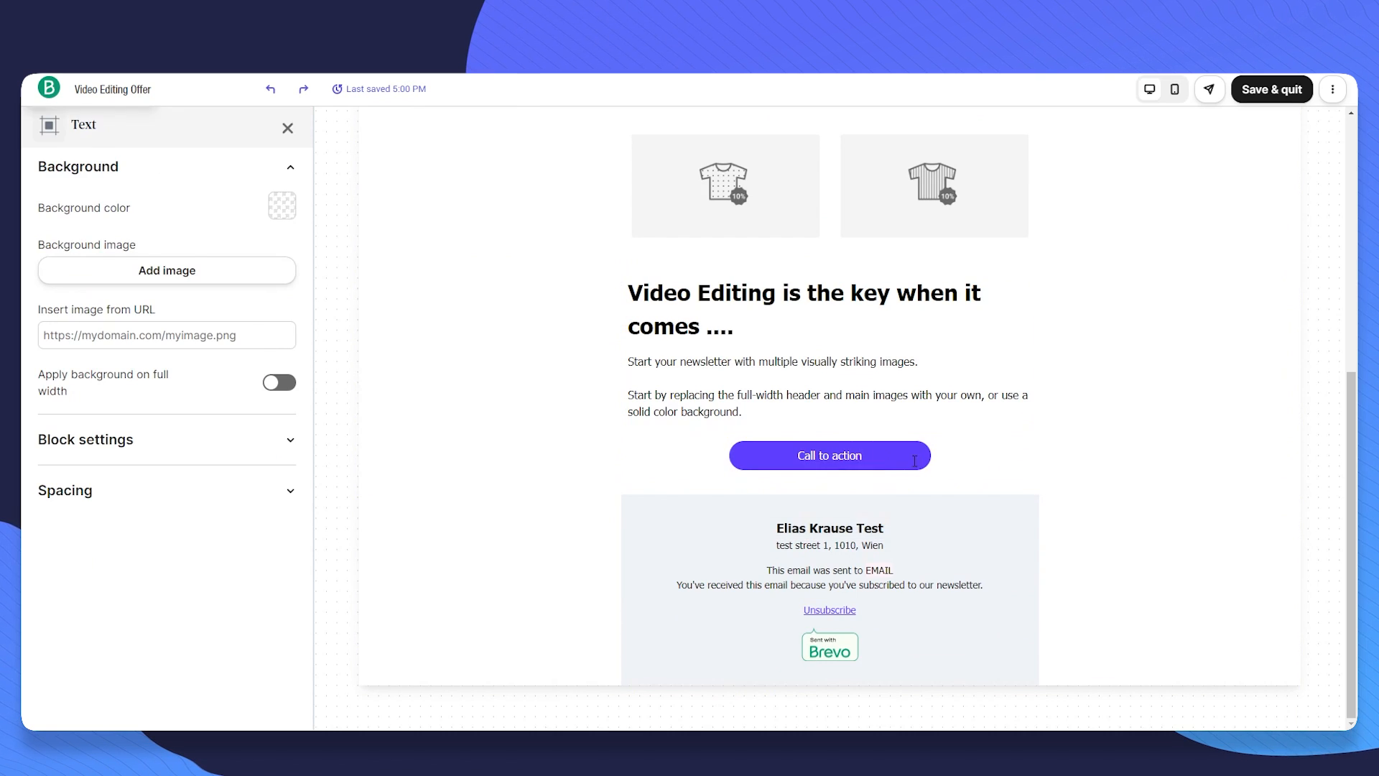
scroll(962, 488, up, 6)
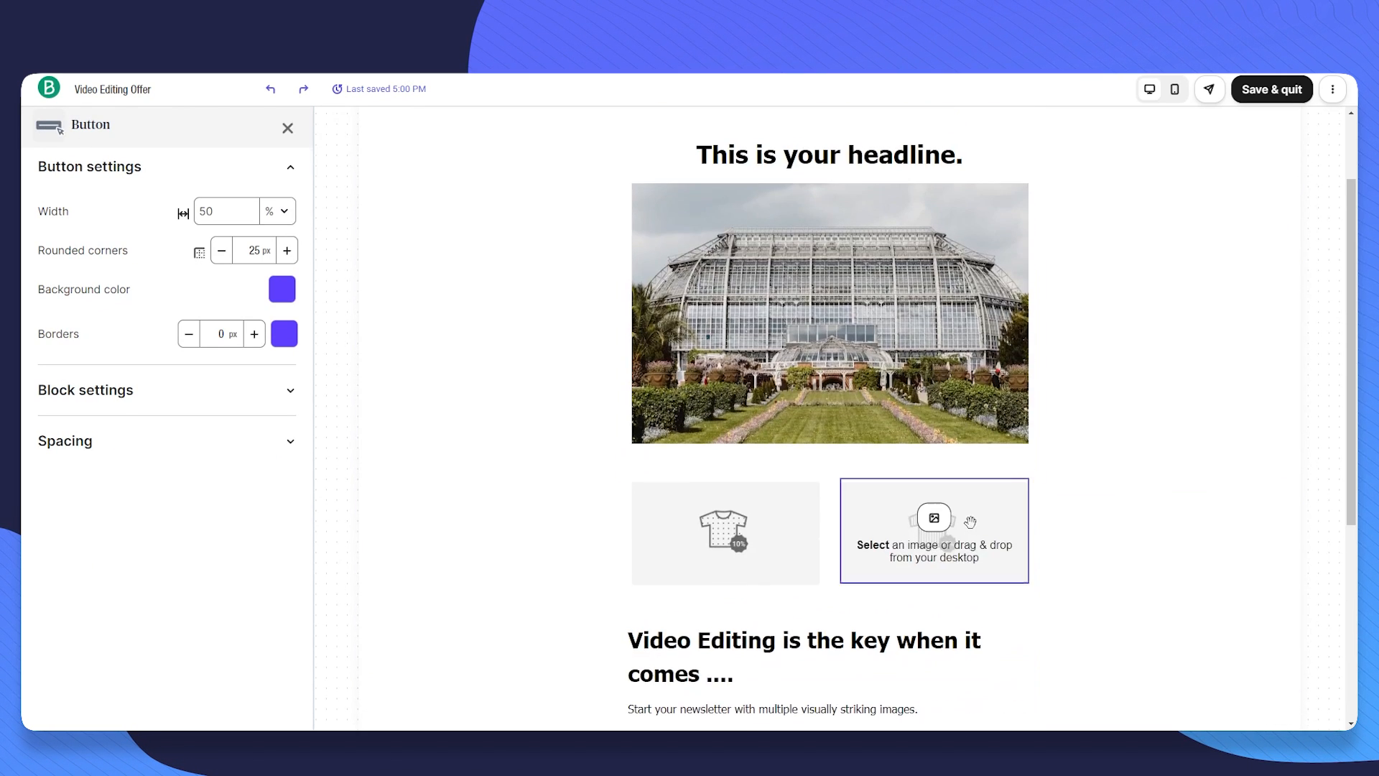
scroll(1077, 287, down, 3)
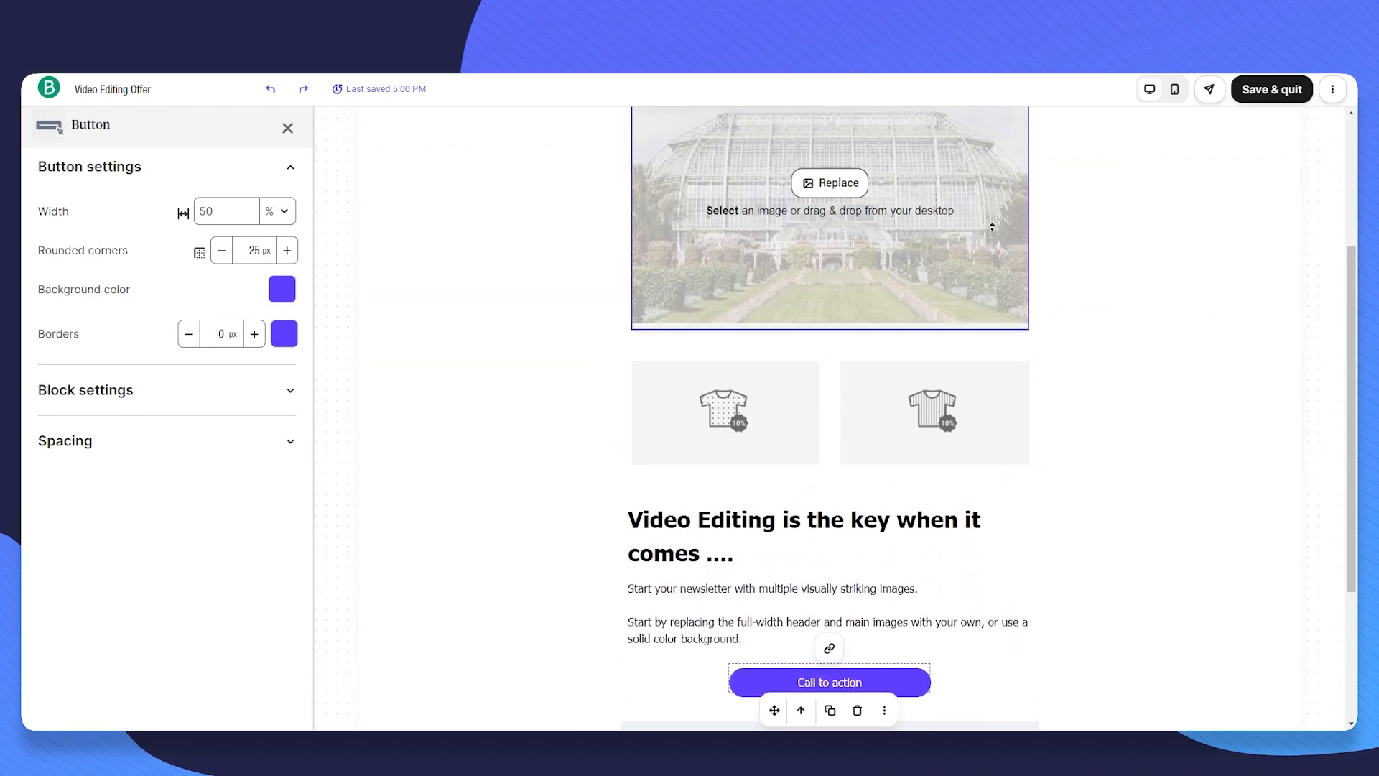
scroll(833, 187, up, 4)
click(1265, 90)
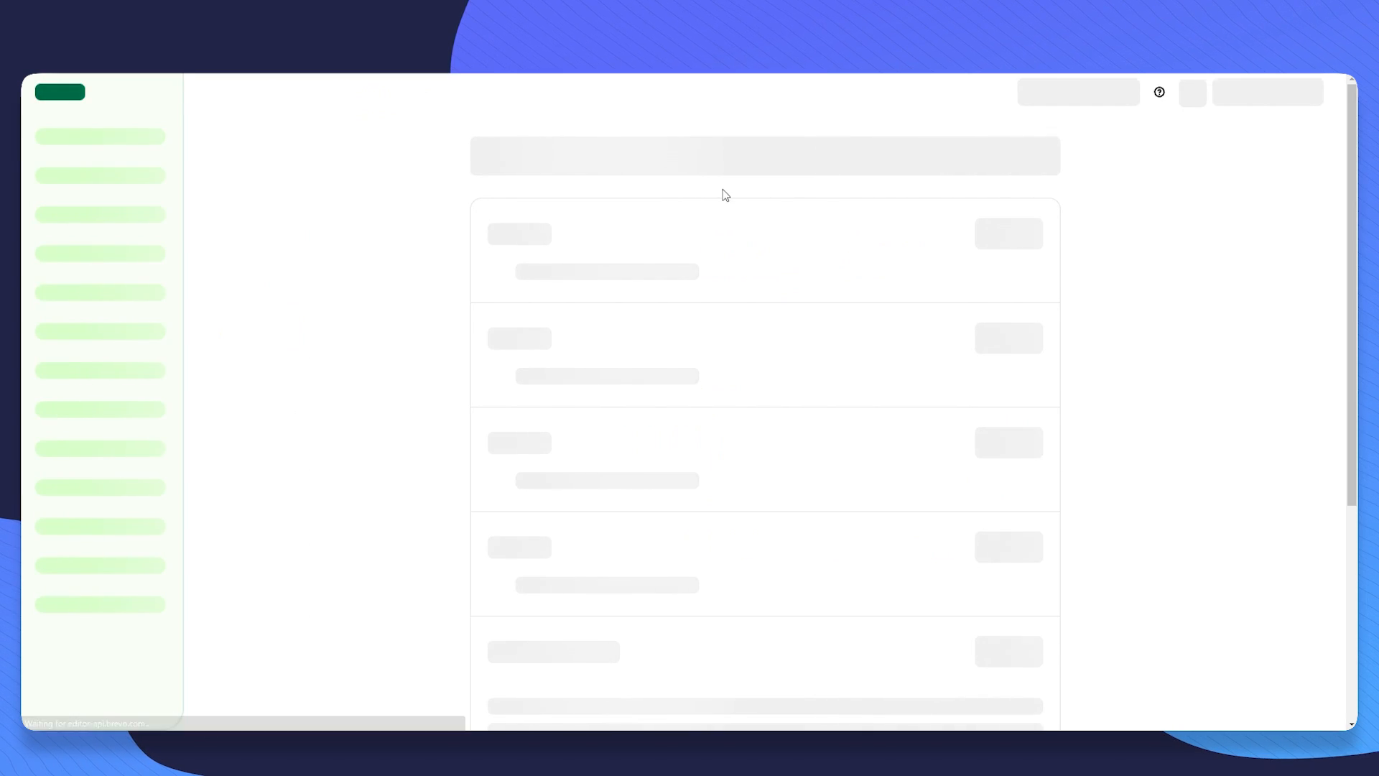
scroll(1154, 477, down, 4)
scroll(854, 373, down, 4)
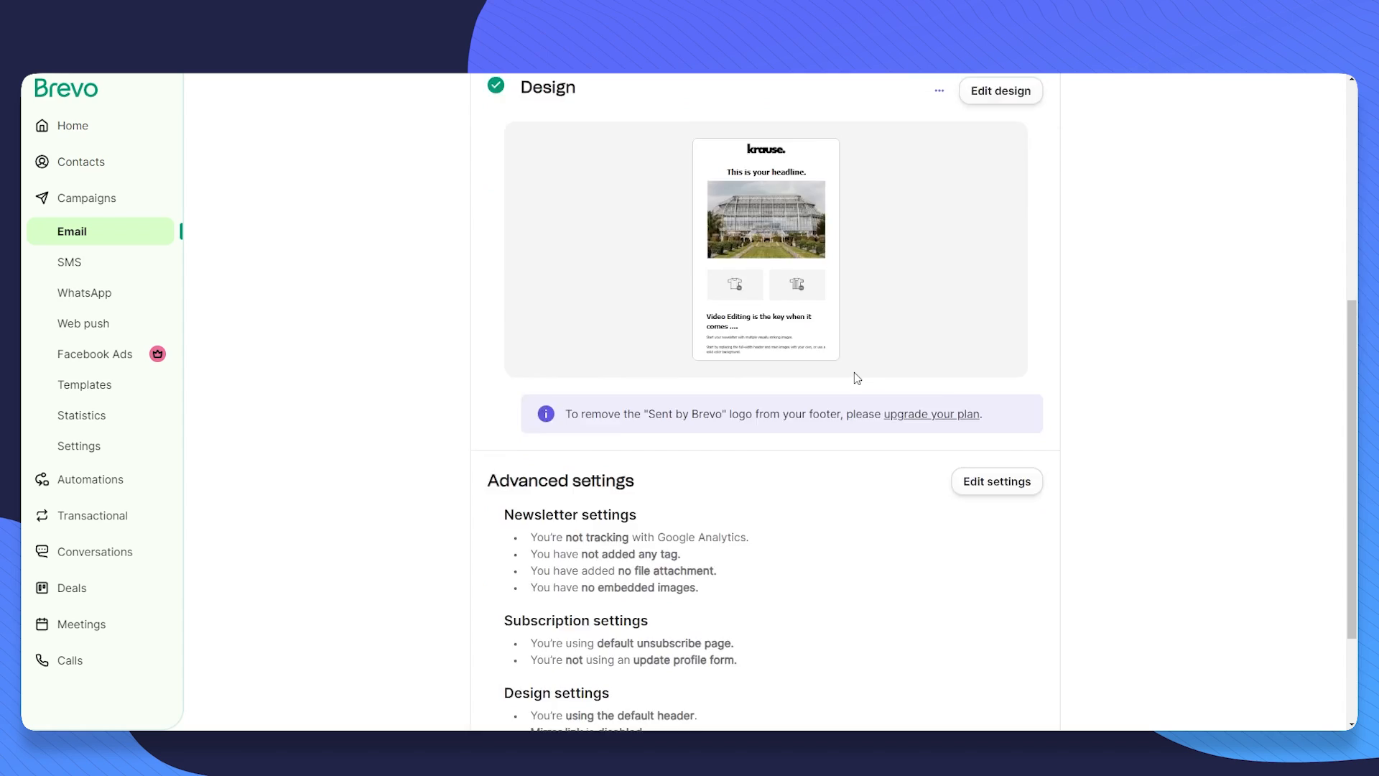
click(1009, 345)
scroll(619, 263, down, 1)
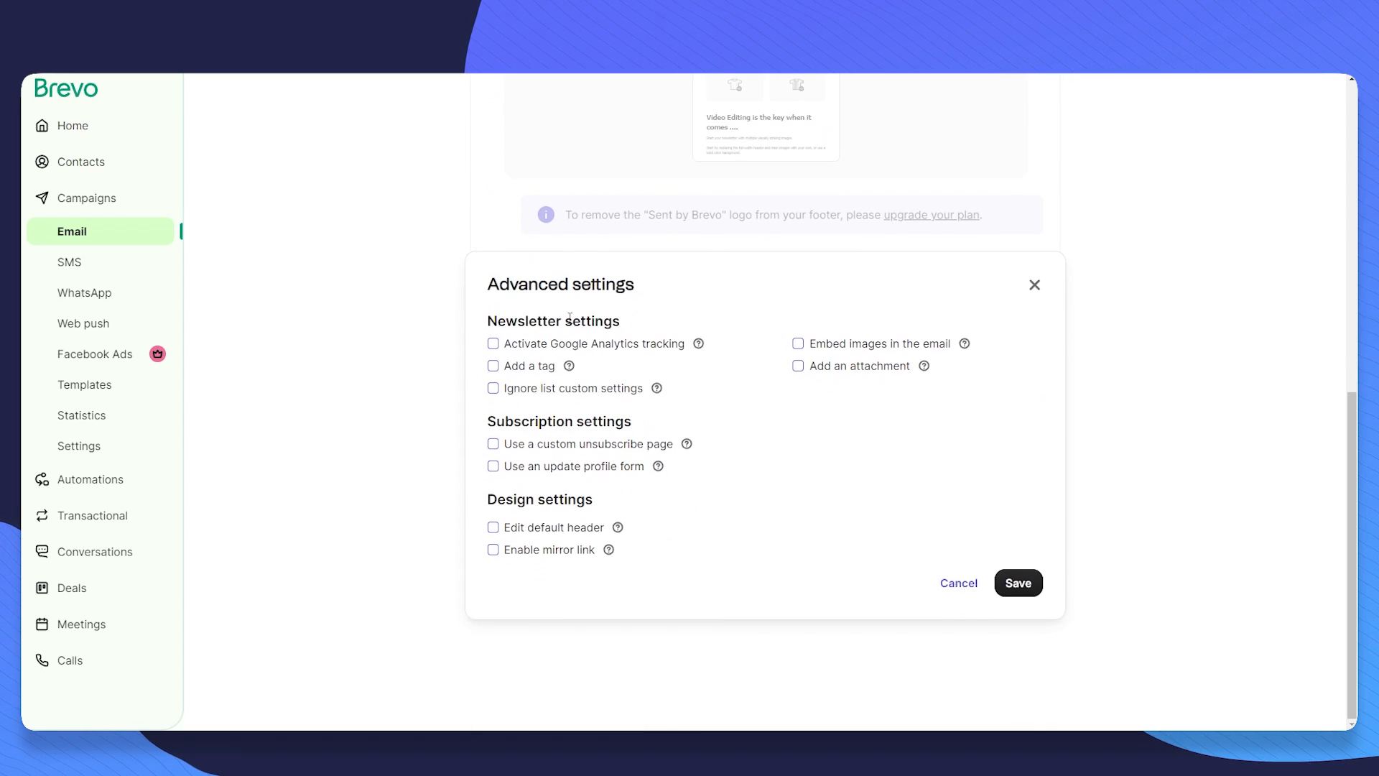
drag(486, 285, 686, 281)
click(670, 284)
drag(471, 320, 684, 328)
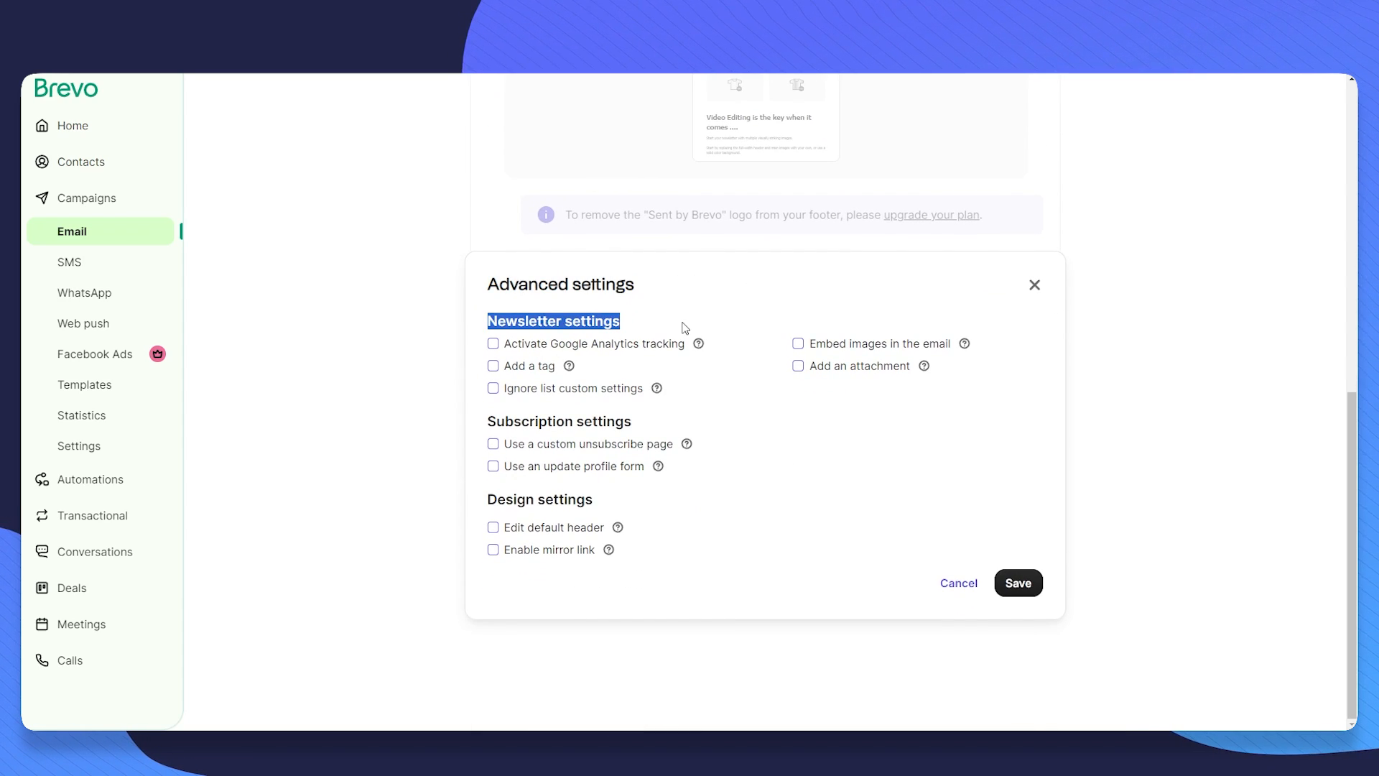
click(681, 328)
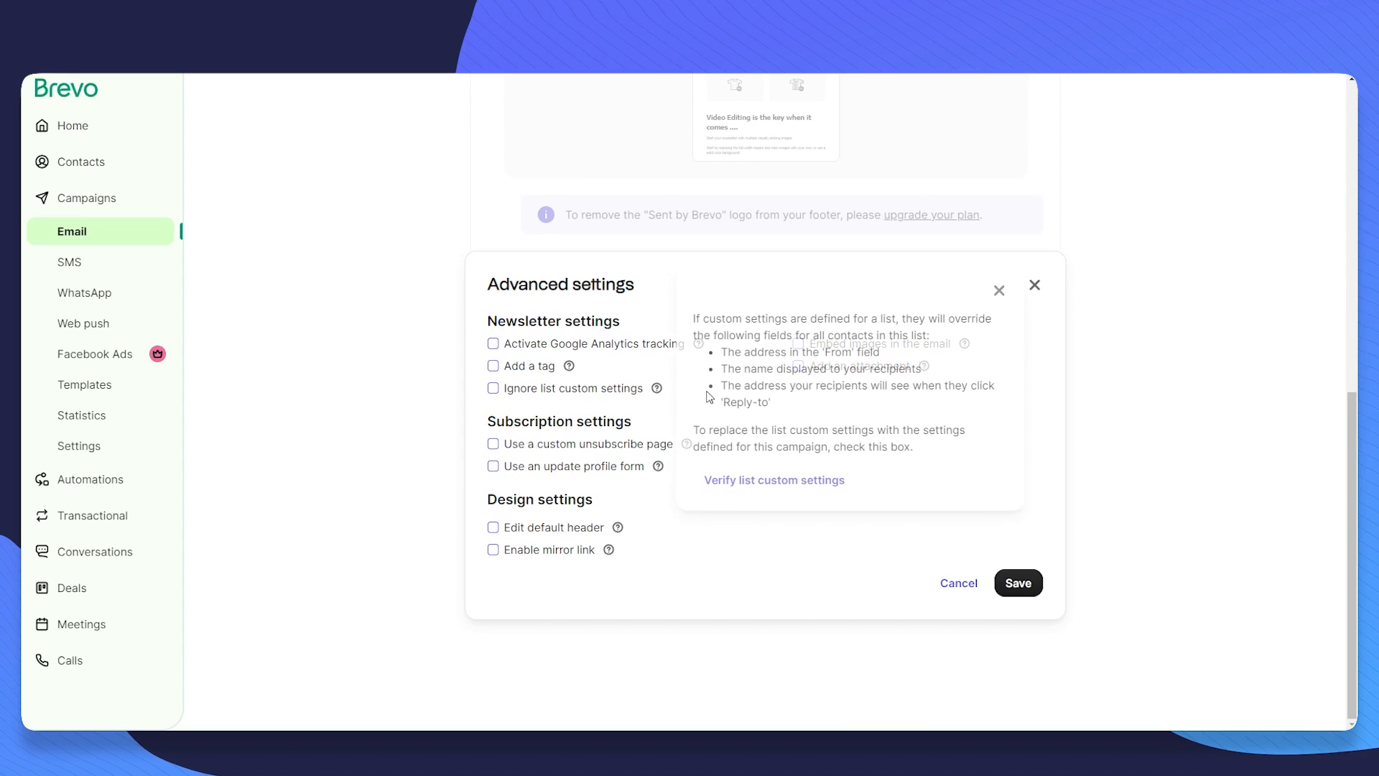
drag(708, 392, 522, 345)
click(498, 377)
drag(481, 431, 680, 416)
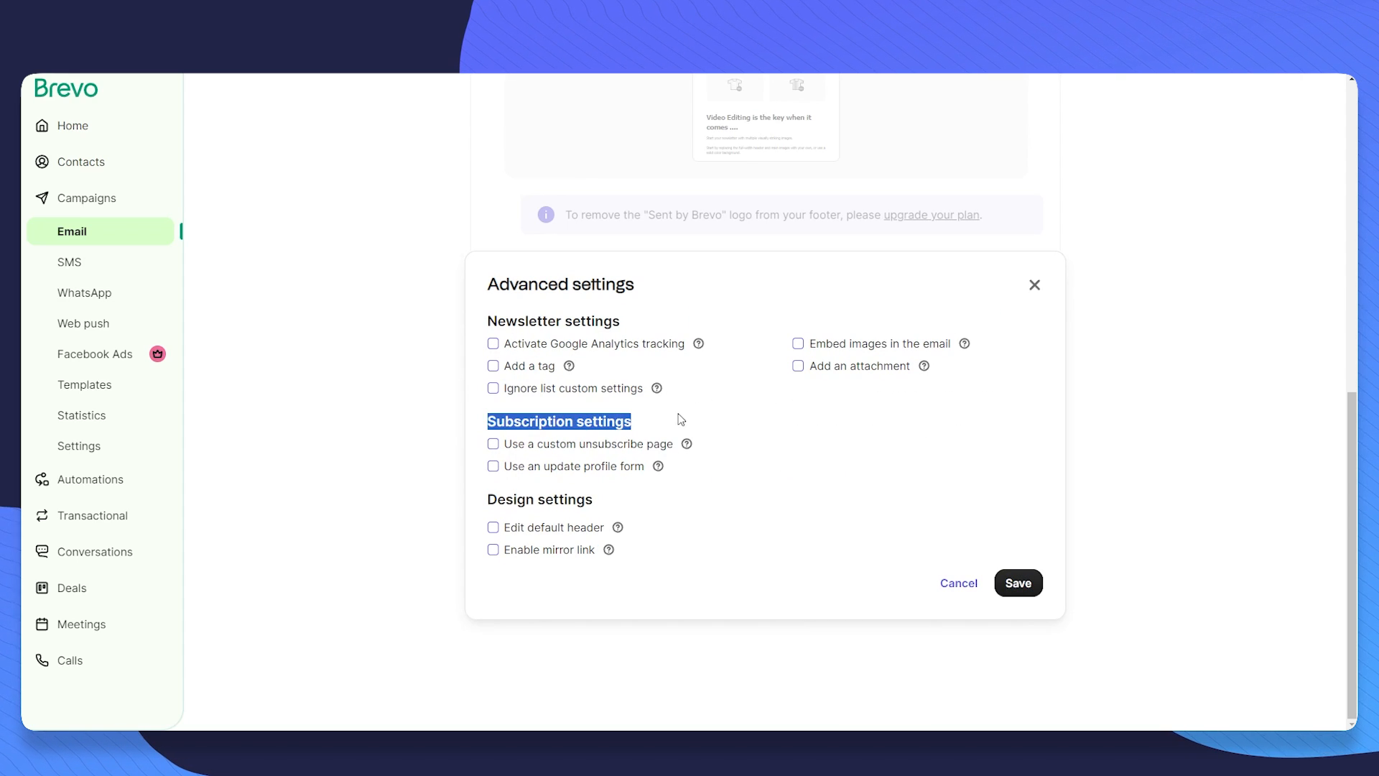
click(662, 423)
drag(486, 500, 686, 503)
click(696, 501)
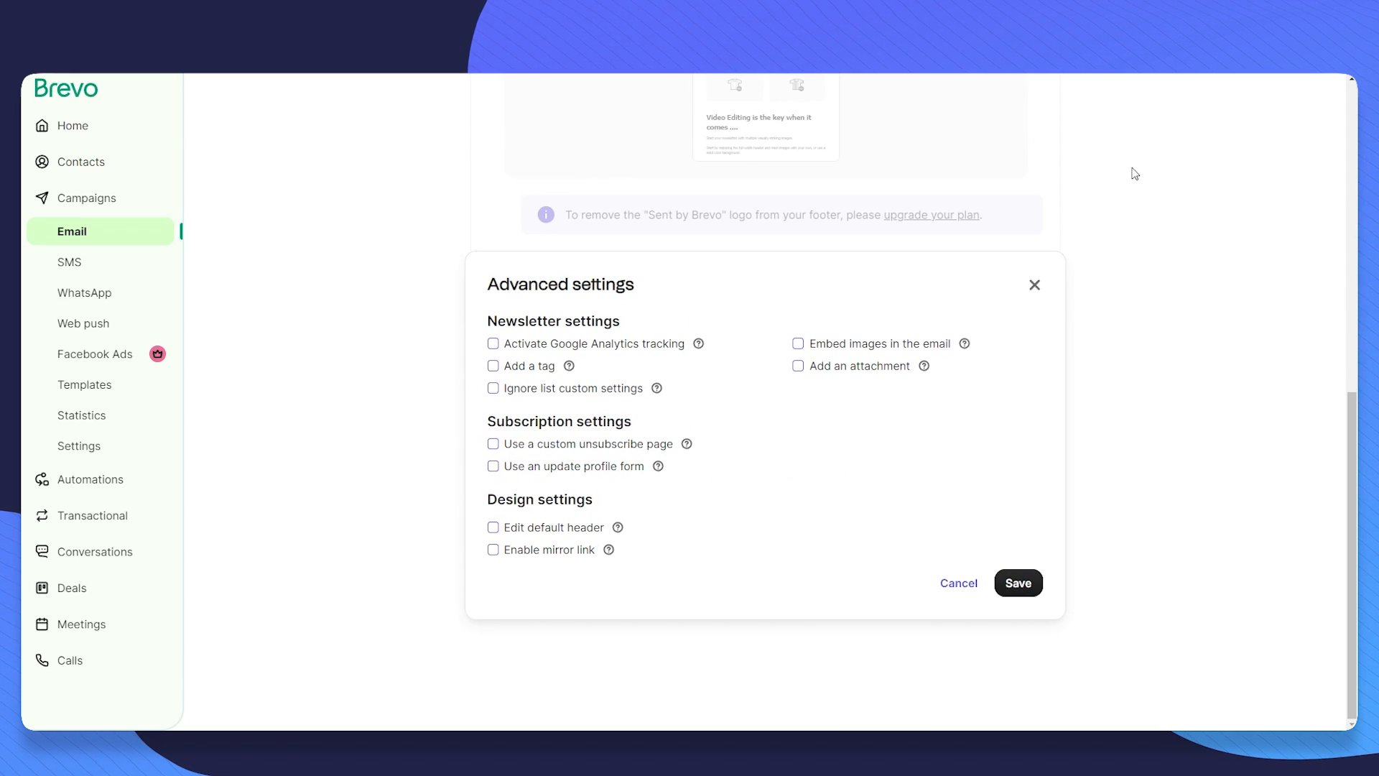
click(1034, 286)
scroll(981, 296, up, 8)
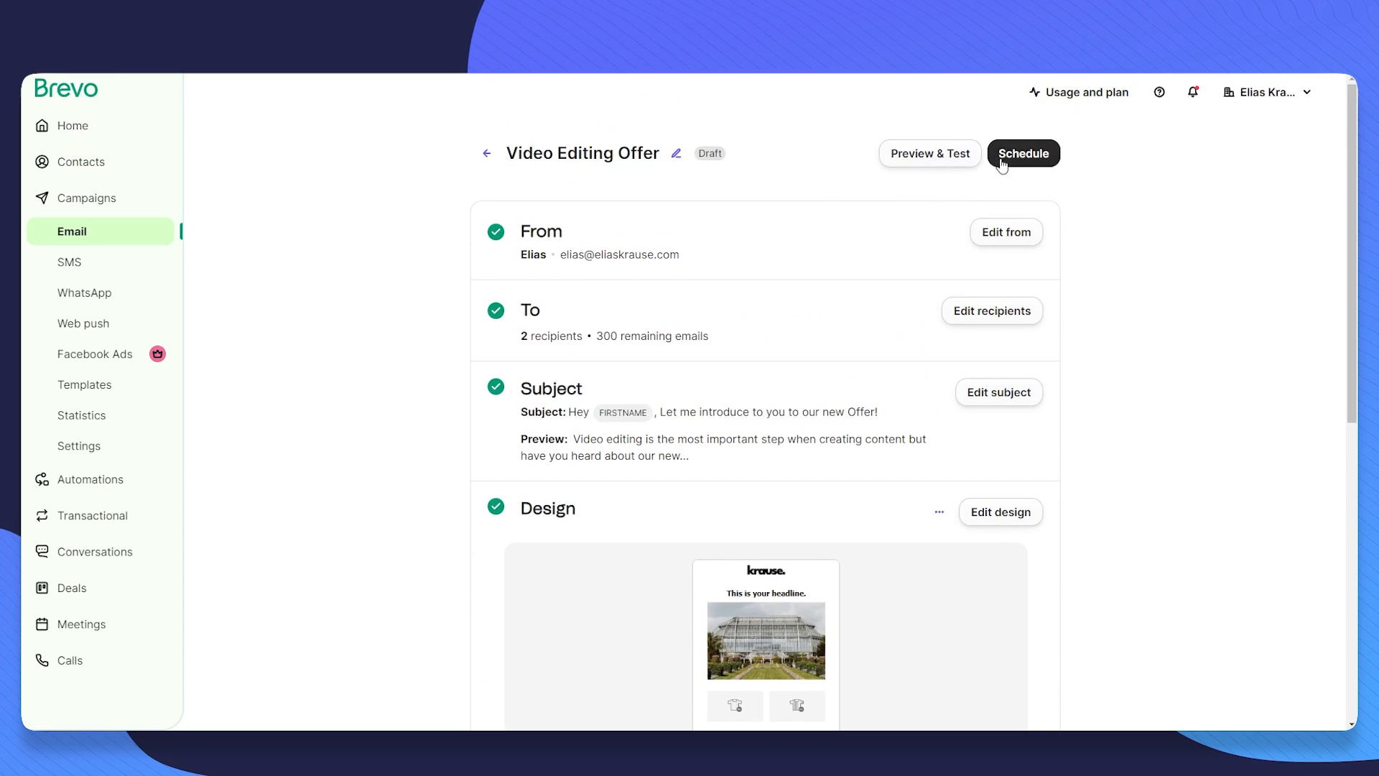
click(922, 158)
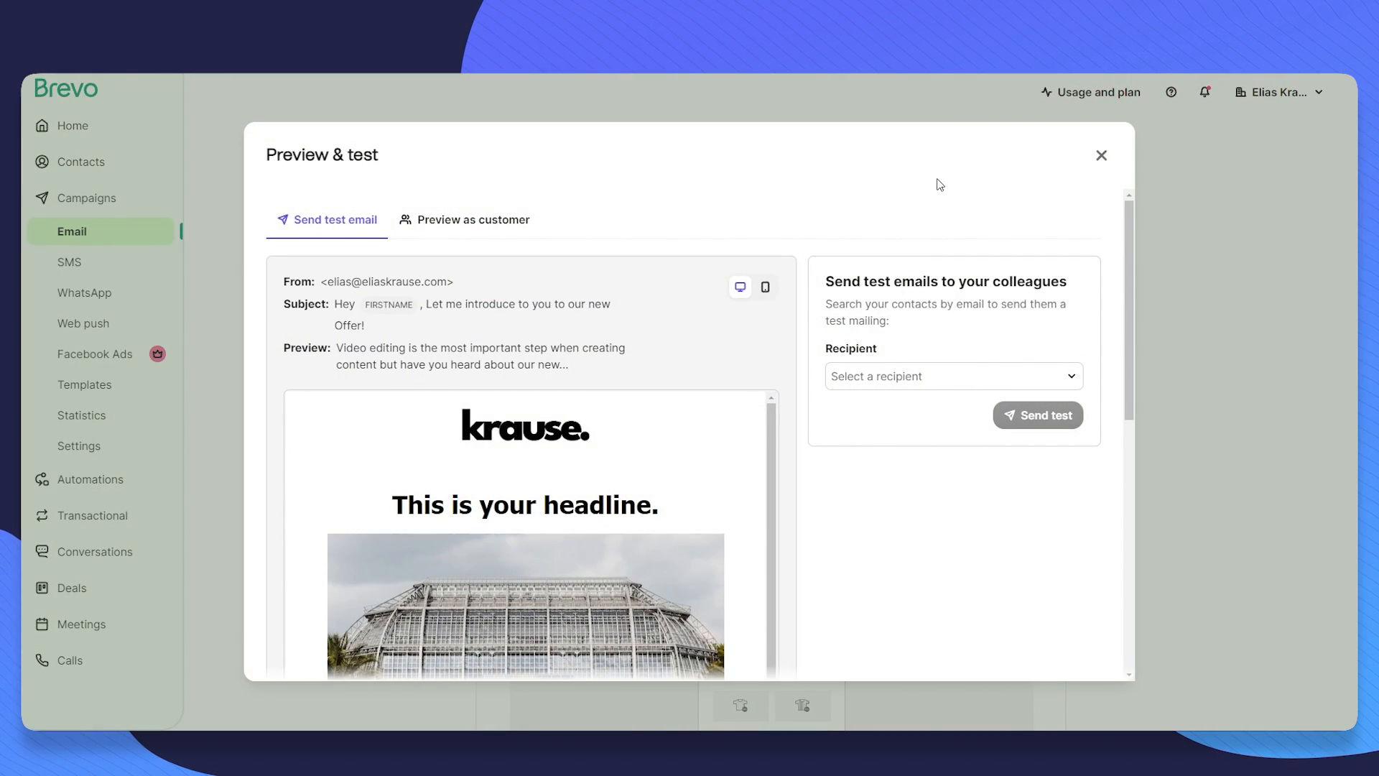
scroll(674, 235, down, 2)
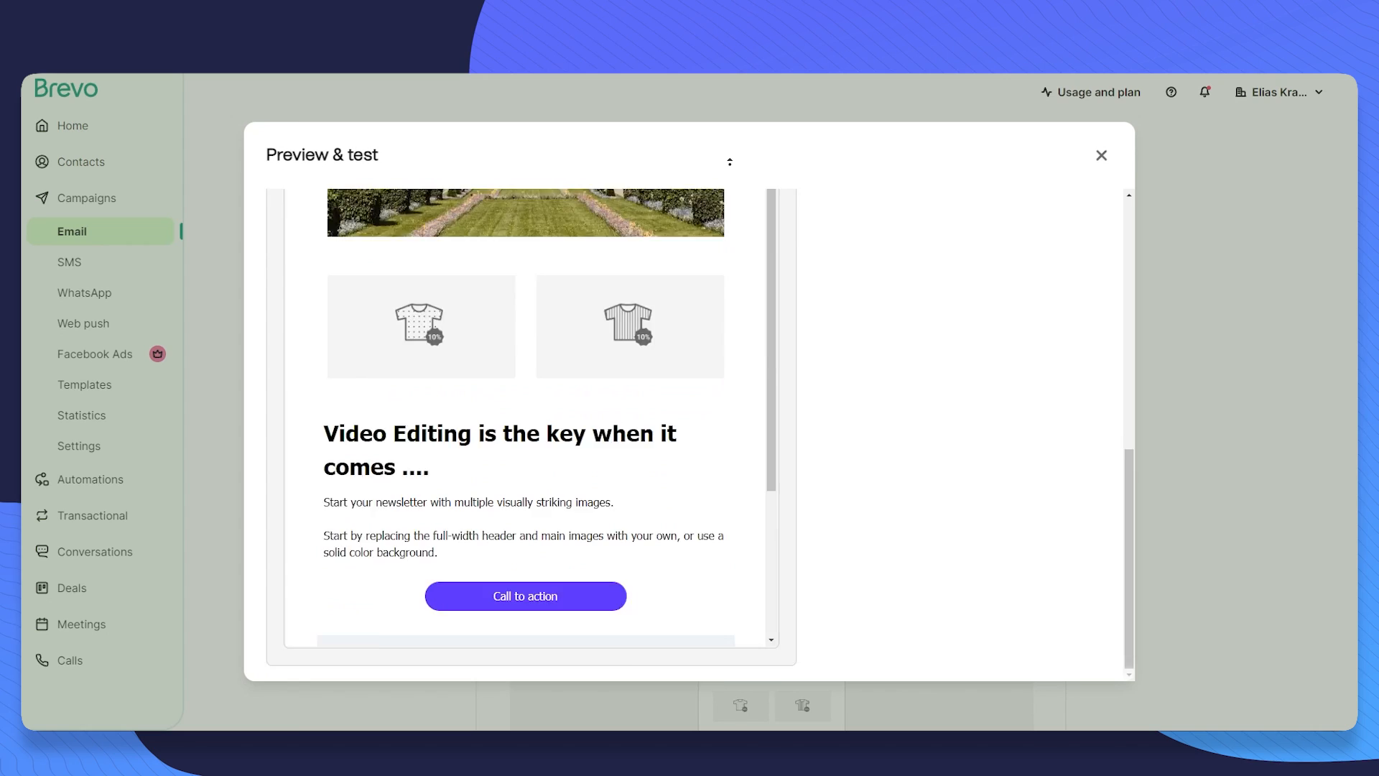
scroll(730, 160, up, 5)
drag(810, 284, 921, 279)
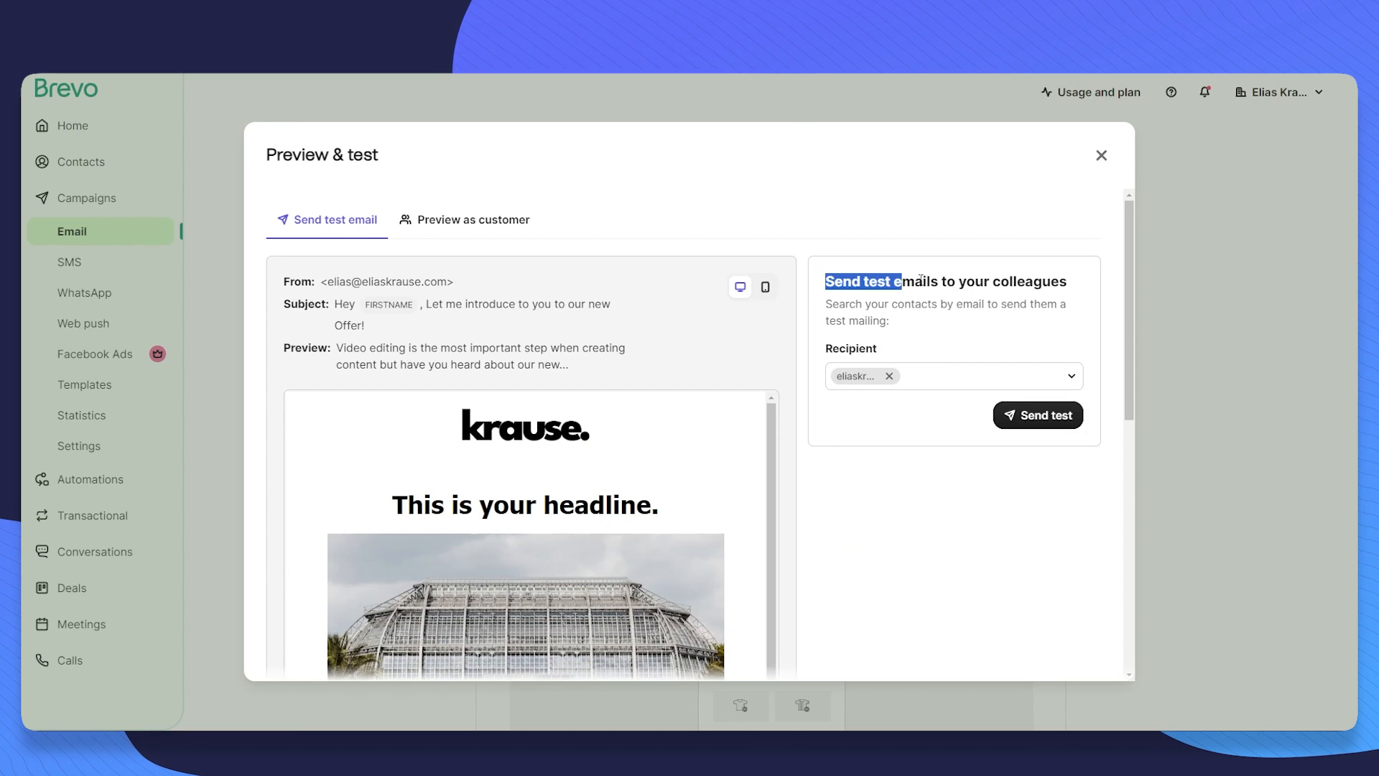
click(929, 367)
click(852, 628)
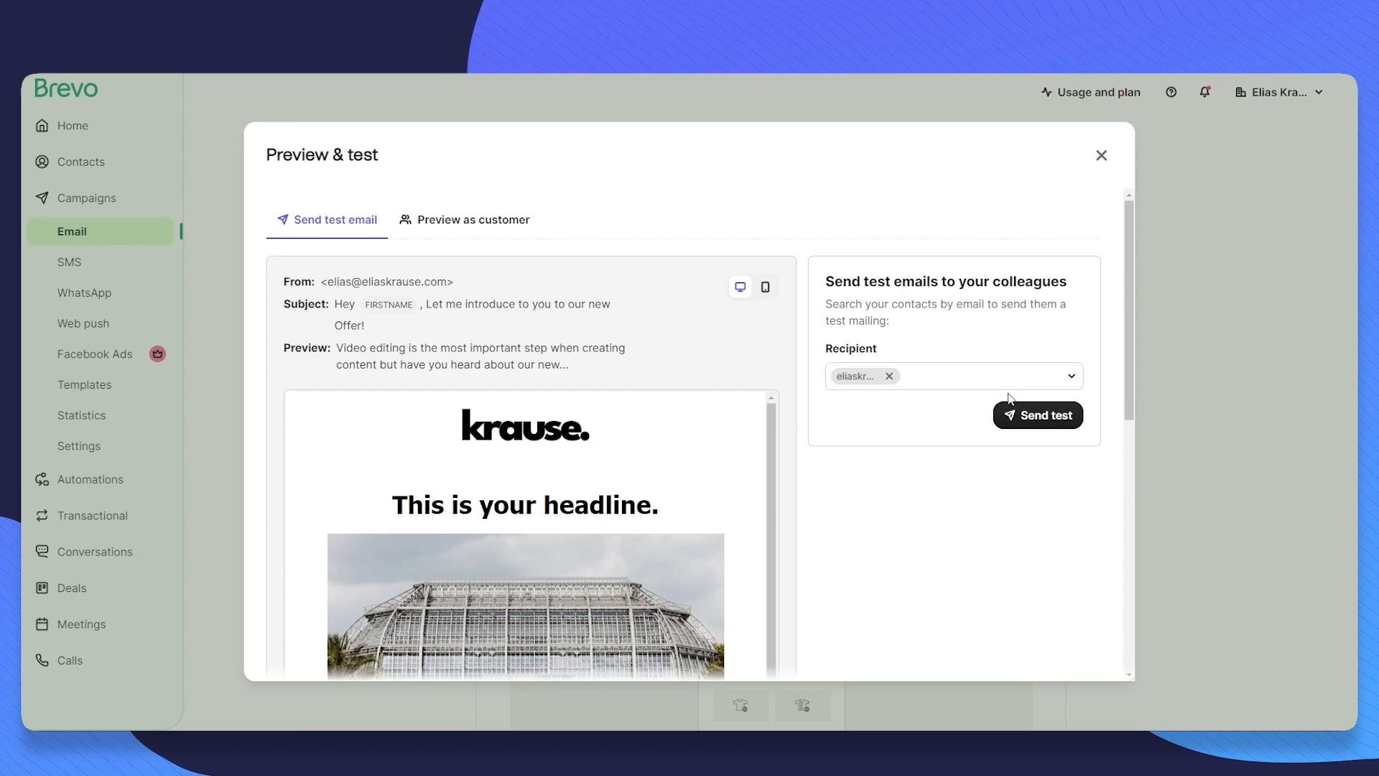
scroll(608, 405, down, 3)
scroll(643, 408, up, 3)
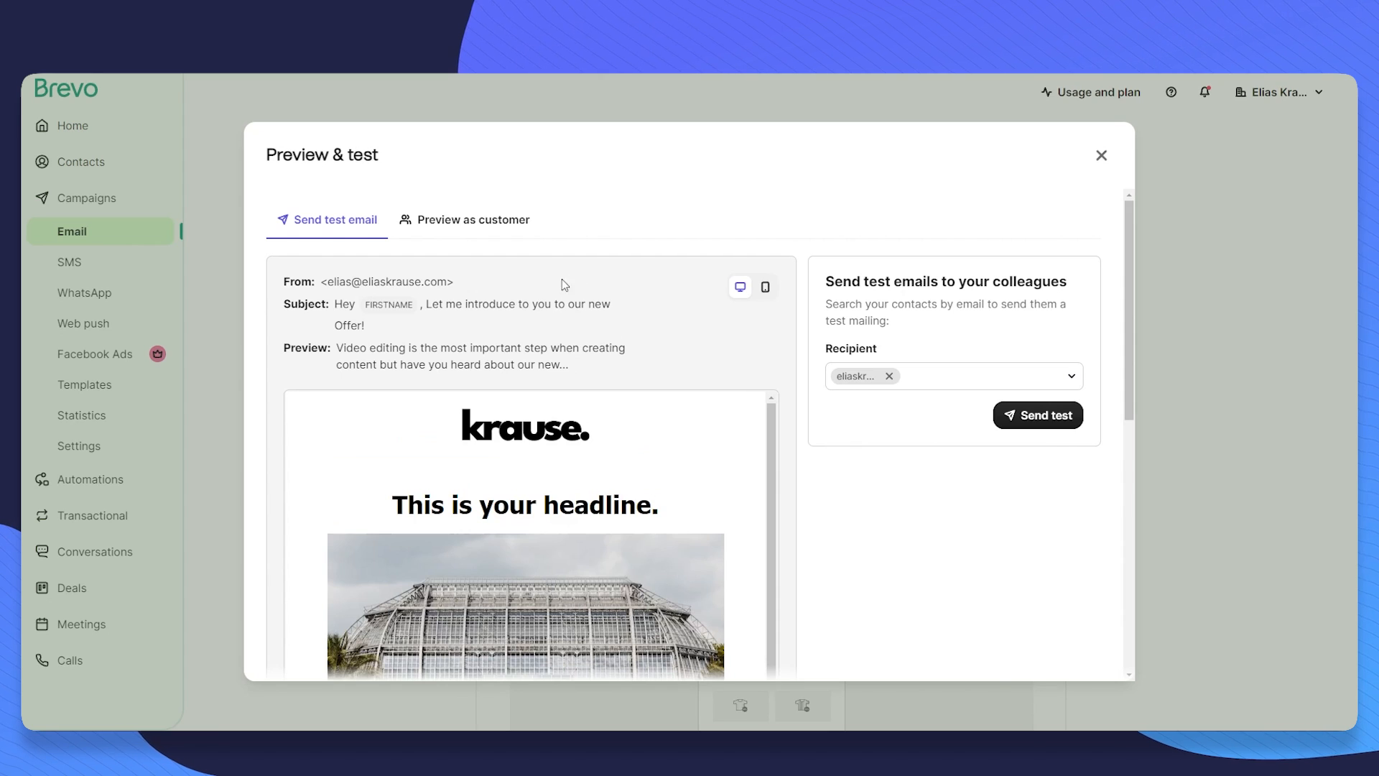
scroll(720, 395, down, 5)
scroll(887, 467, up, 5)
scroll(870, 446, down, 5)
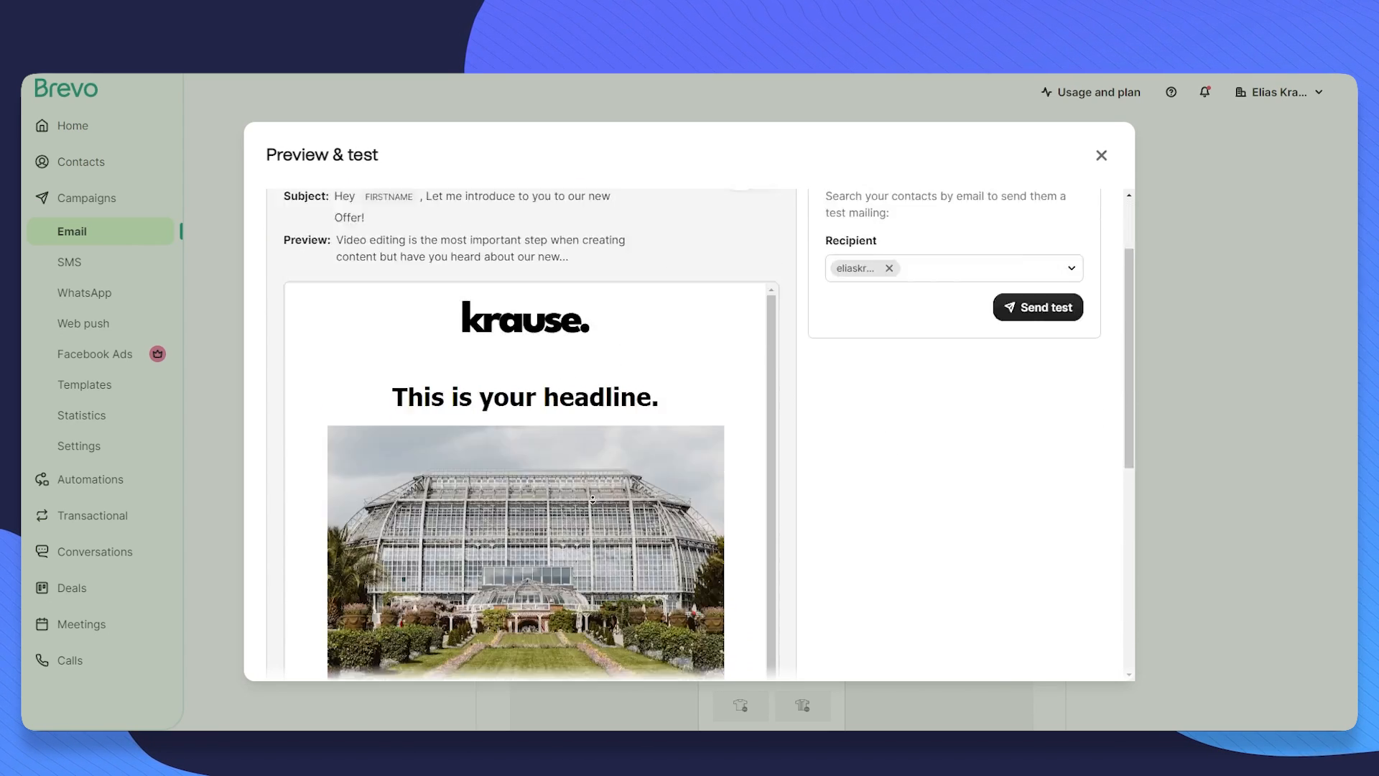
scroll(736, 428, up, 5)
click(769, 287)
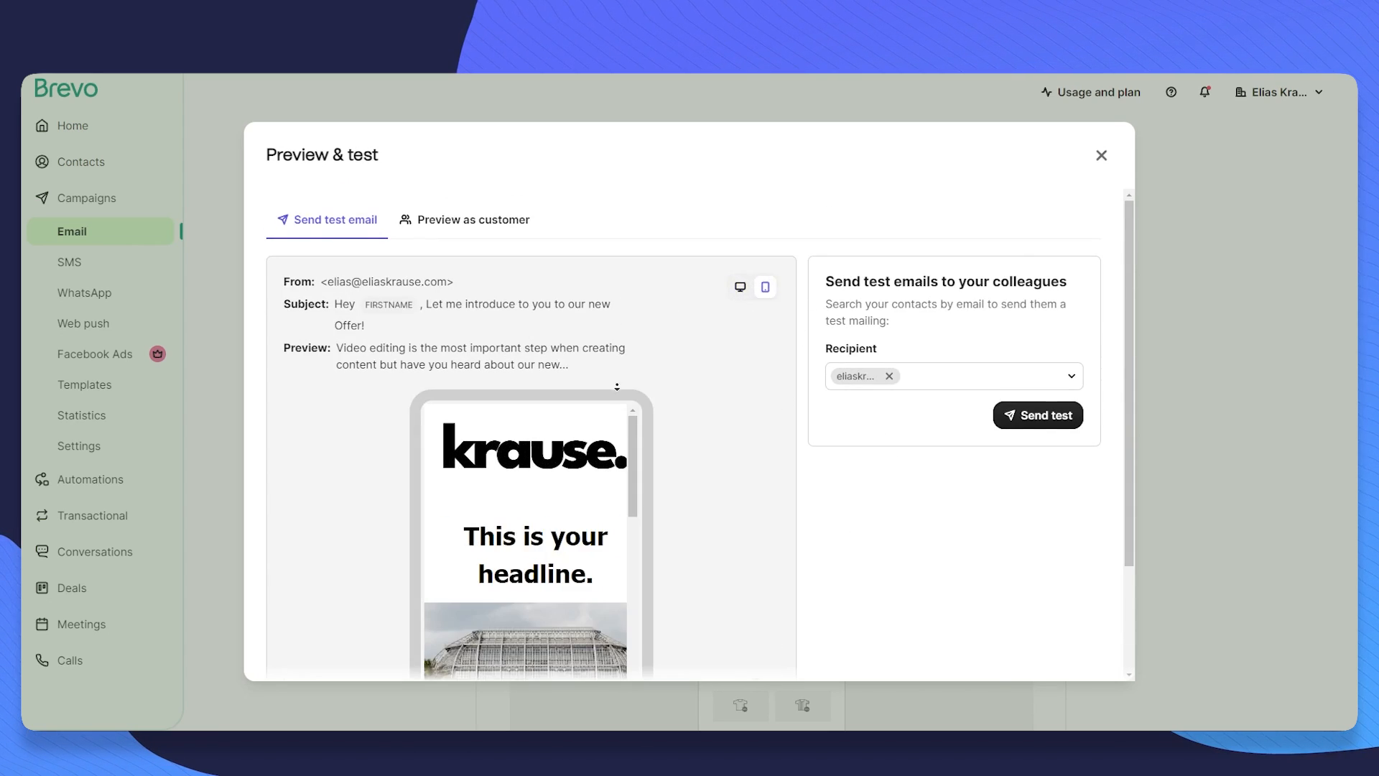
scroll(645, 347, down, 5)
scroll(645, 347, up, 4)
scroll(725, 273, up, 2)
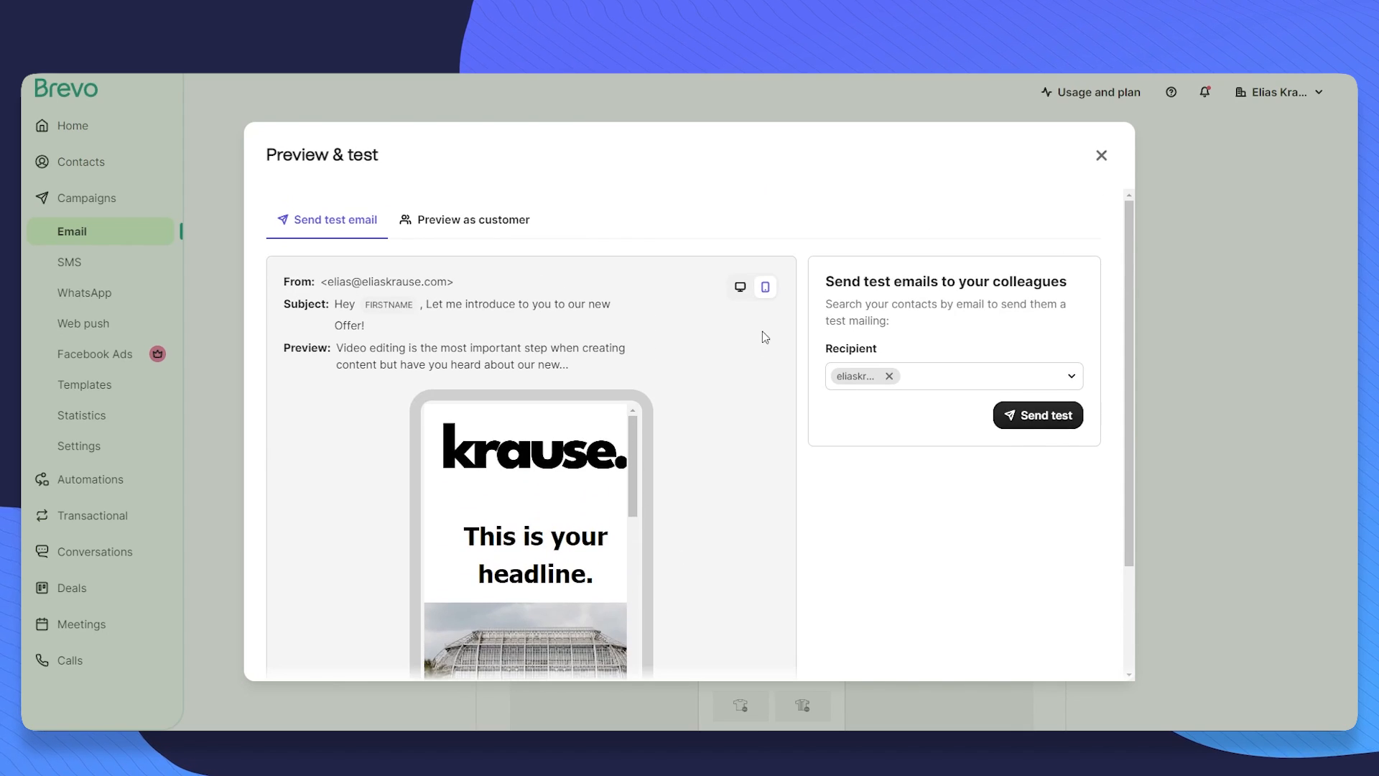
click(740, 286)
Close the test preview and bring up the Schedule for later sending options
click(1100, 156)
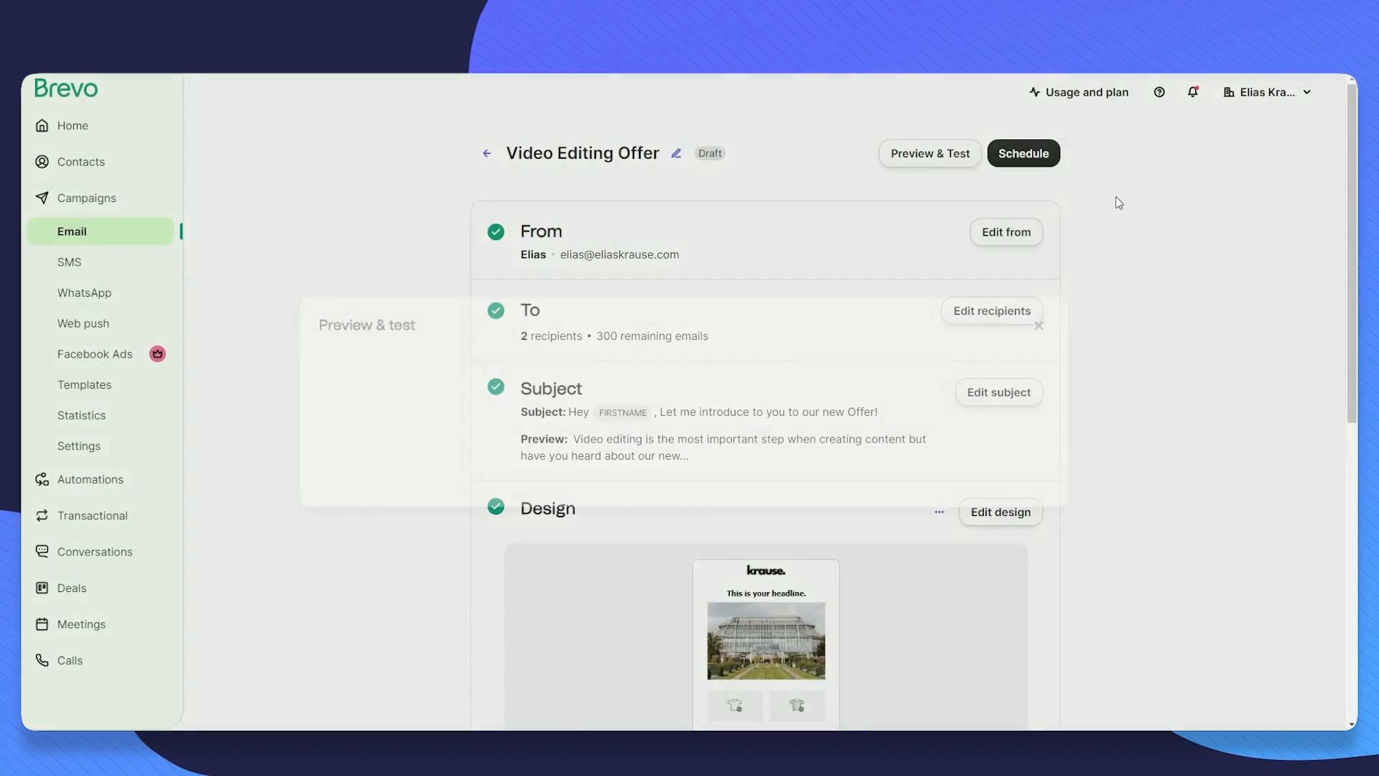
click(1020, 165)
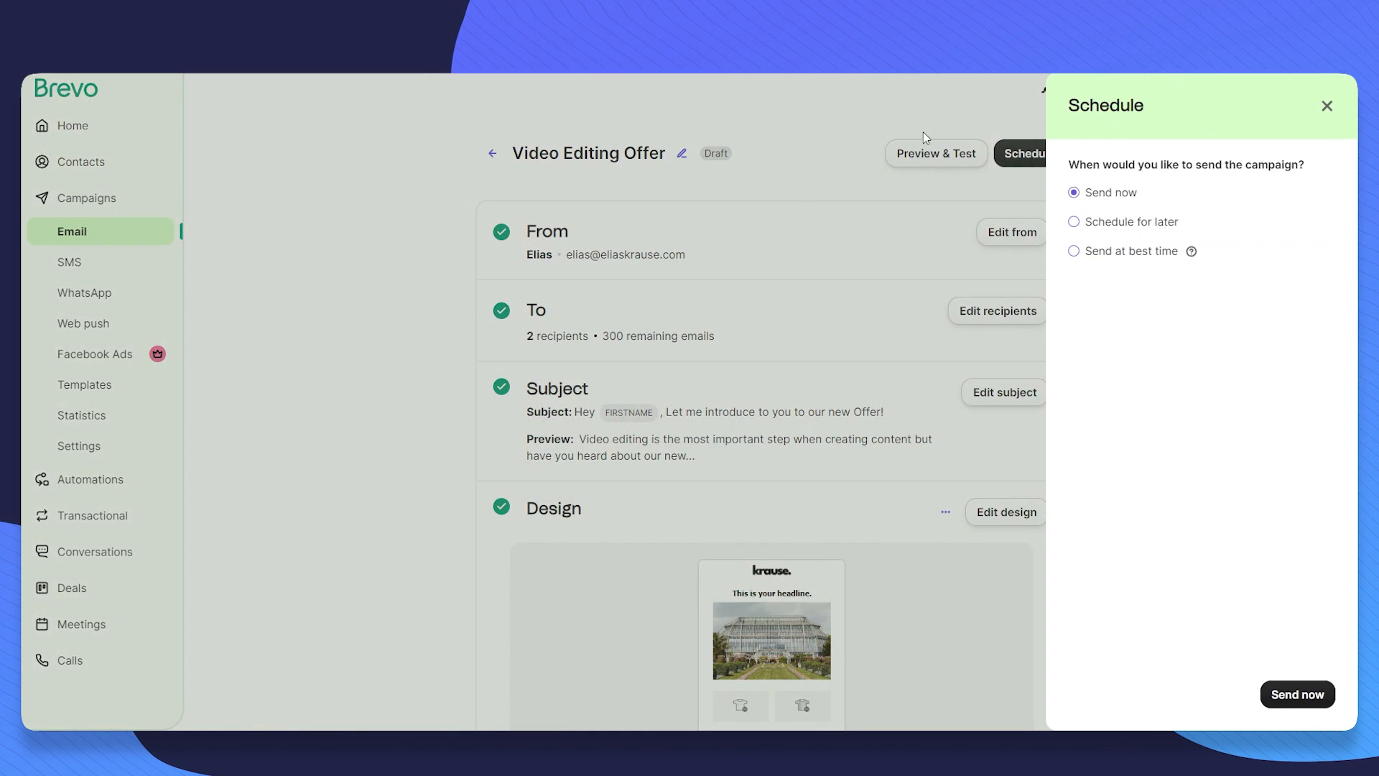
drag(1145, 167, 1075, 179)
drag(1140, 192, 1086, 192)
click(1190, 199)
click(1129, 224)
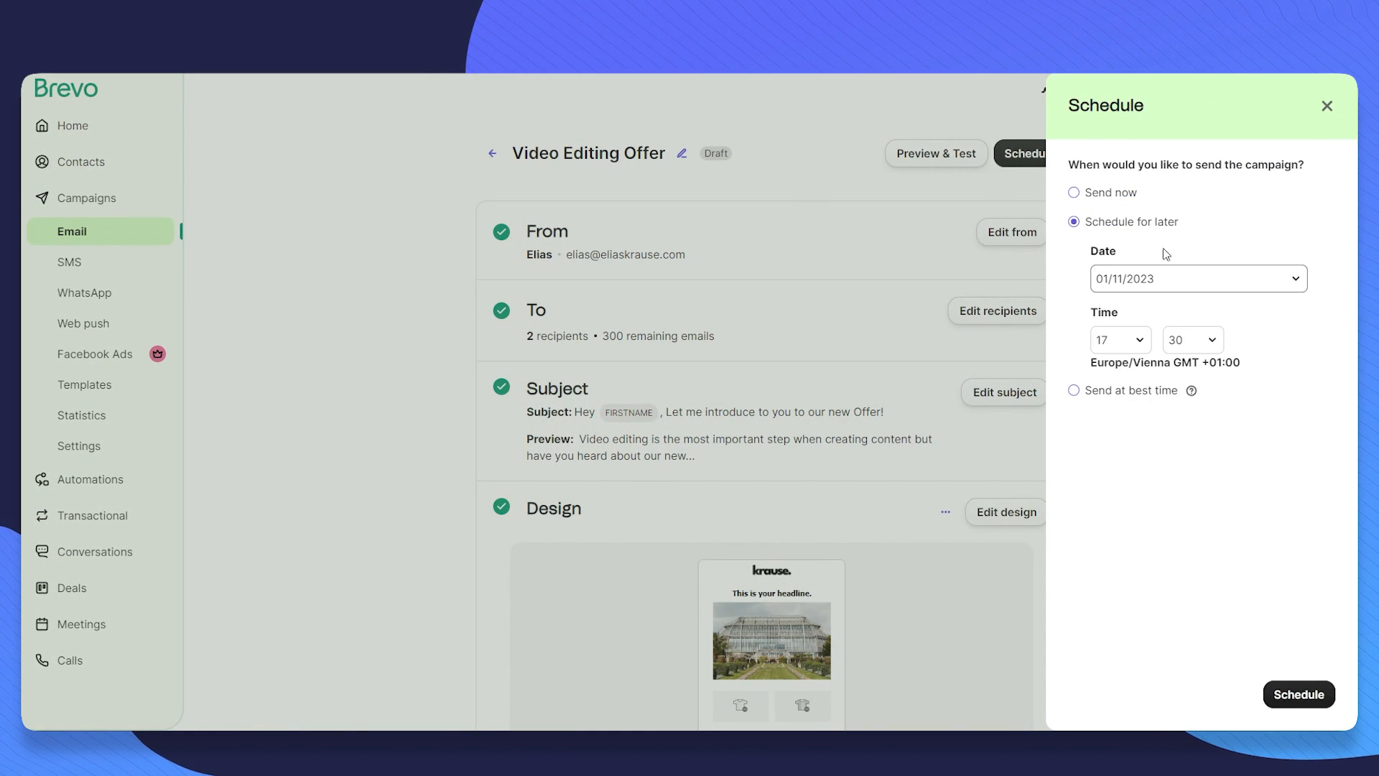
click(1132, 397)
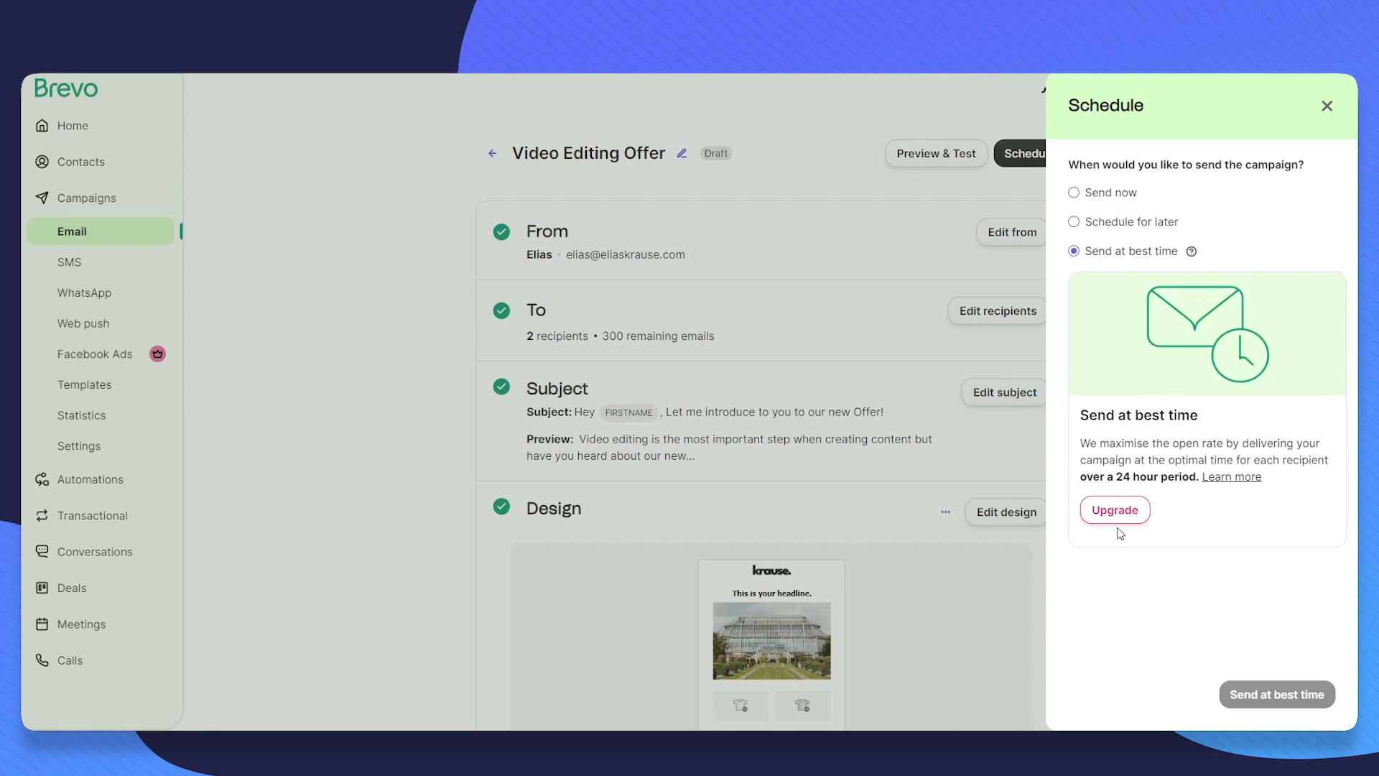
Pick 17 November 2023 at 17:30 as the send time and schedule the campaign
click(1113, 222)
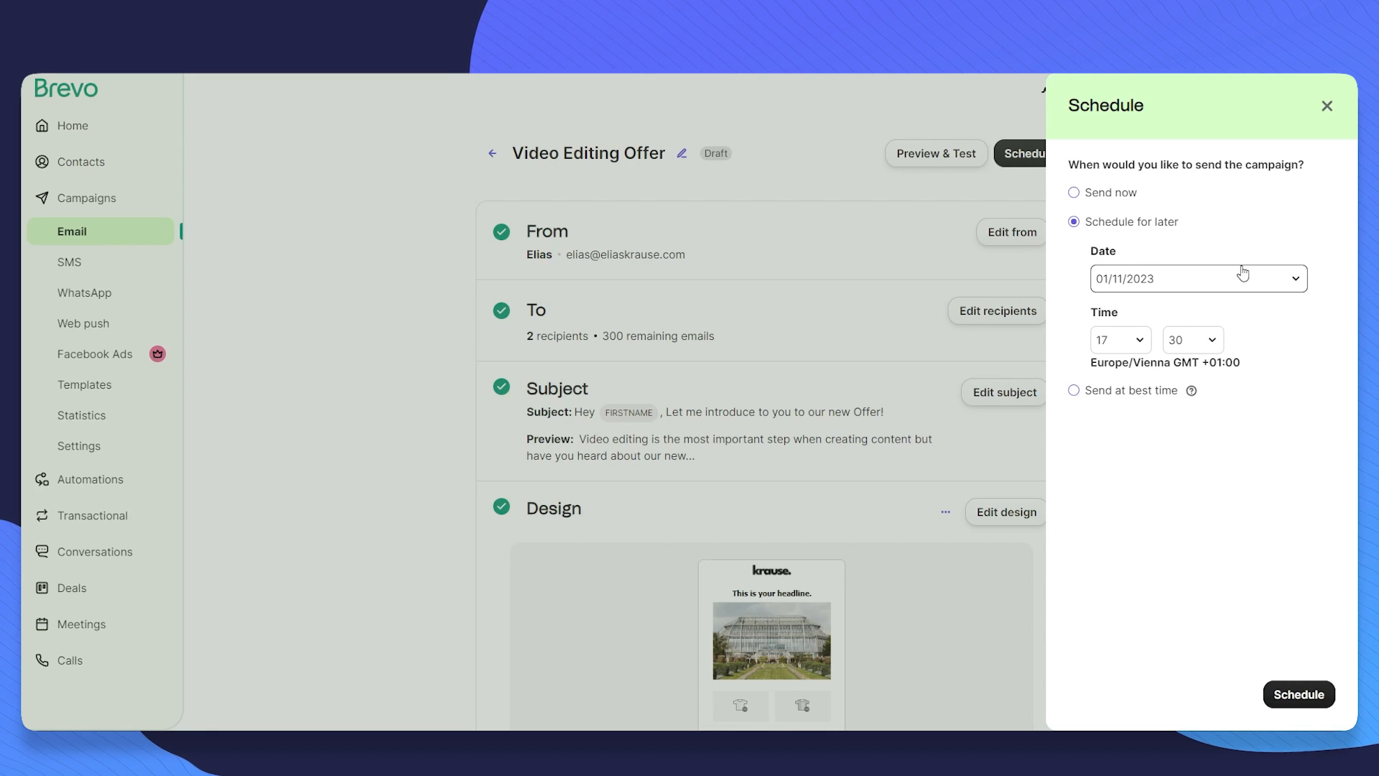
click(1145, 286)
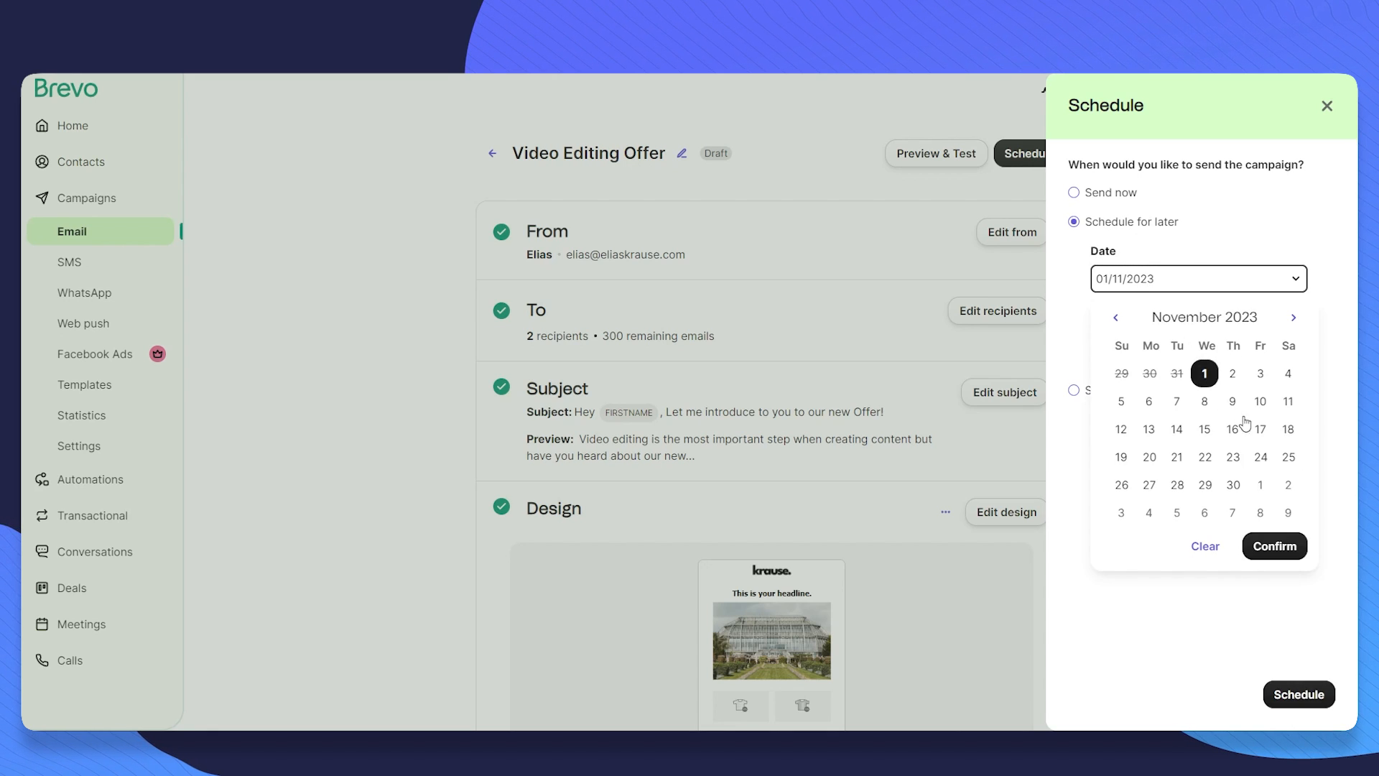
click(1260, 457)
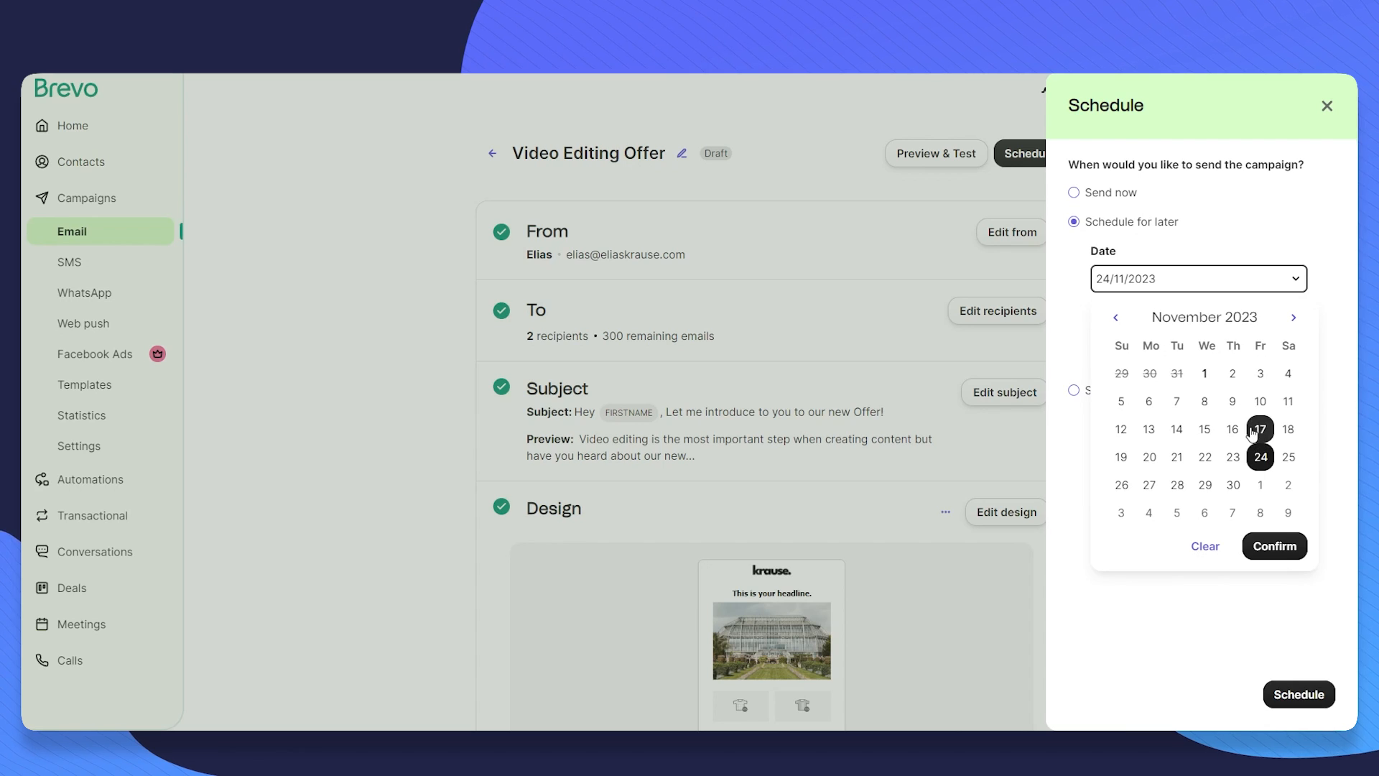
click(1260, 429)
click(1274, 545)
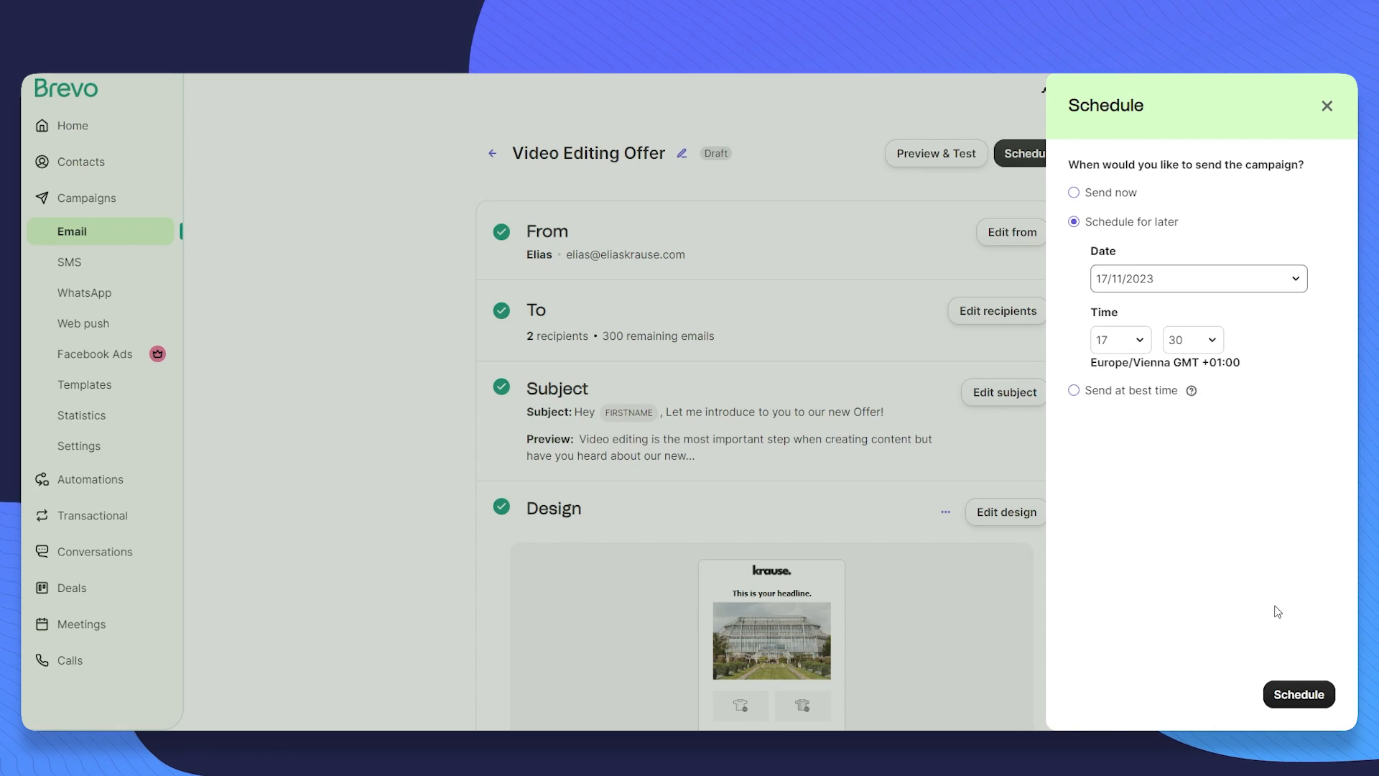
click(1285, 692)
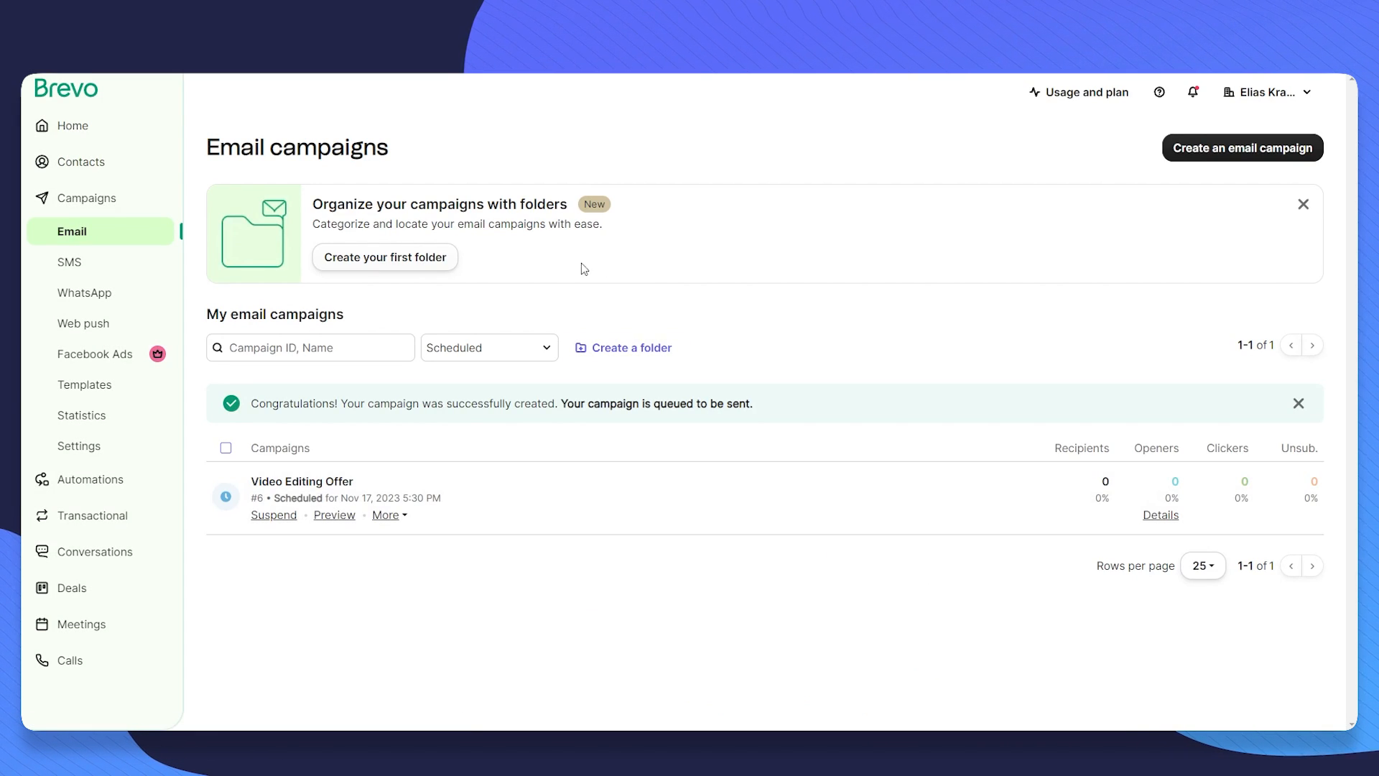
Go to Campaigns > SMS and create the first SMS campaign
click(130, 264)
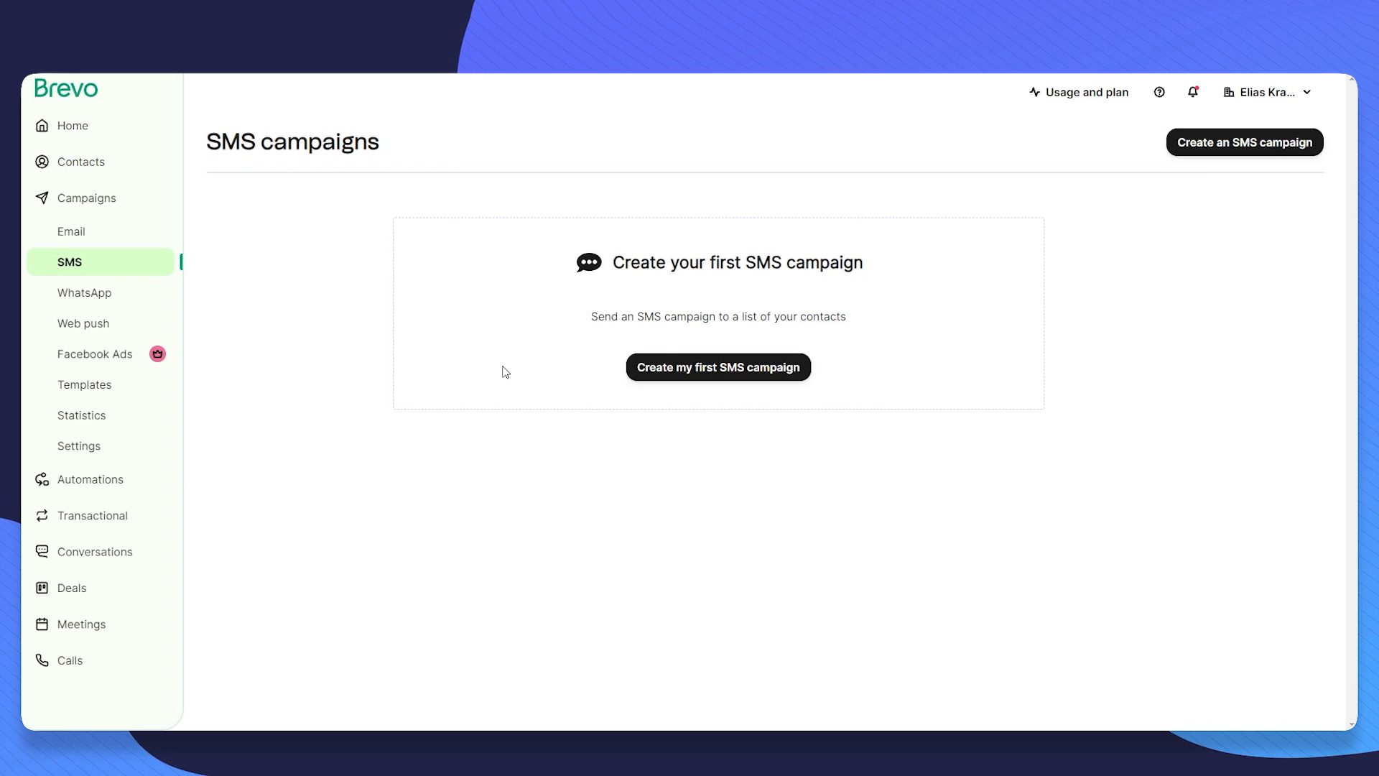
drag(983, 273, 588, 258)
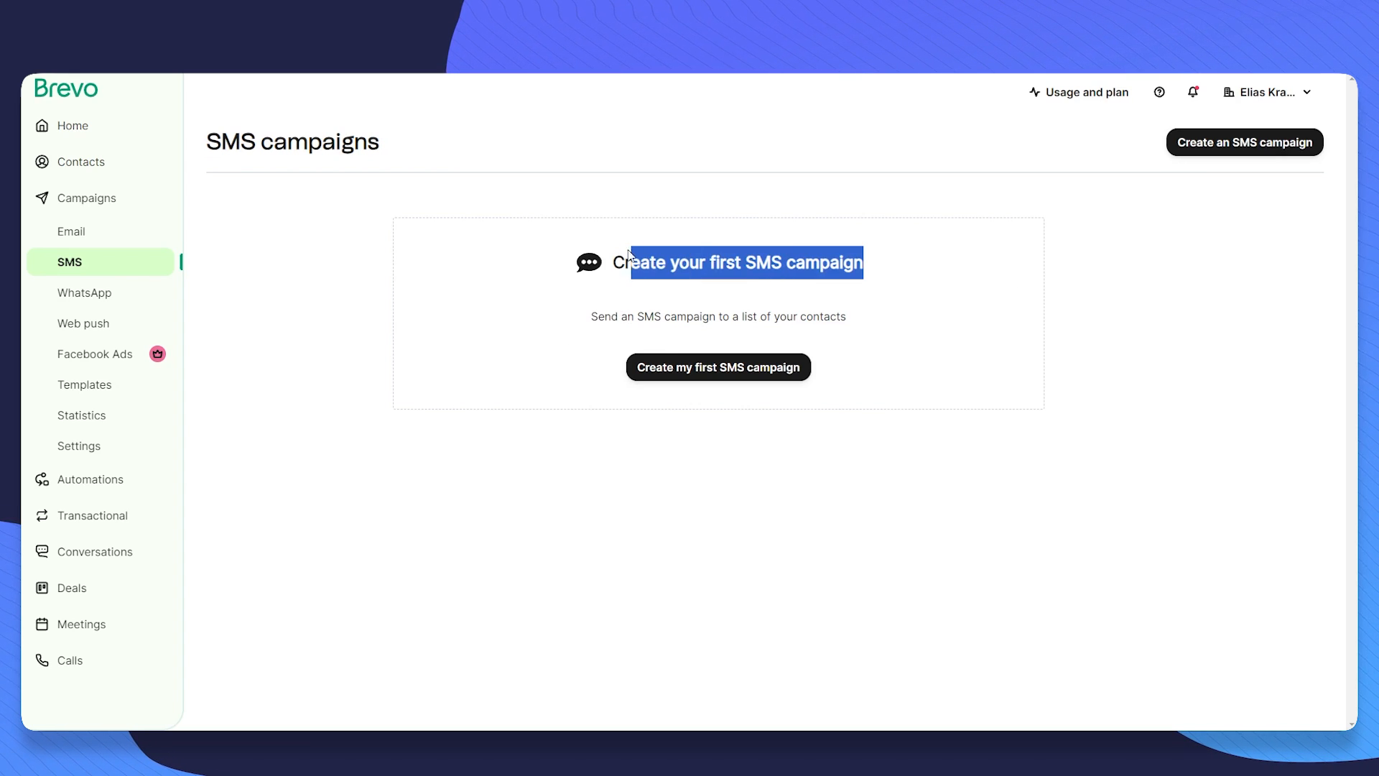
click(701, 263)
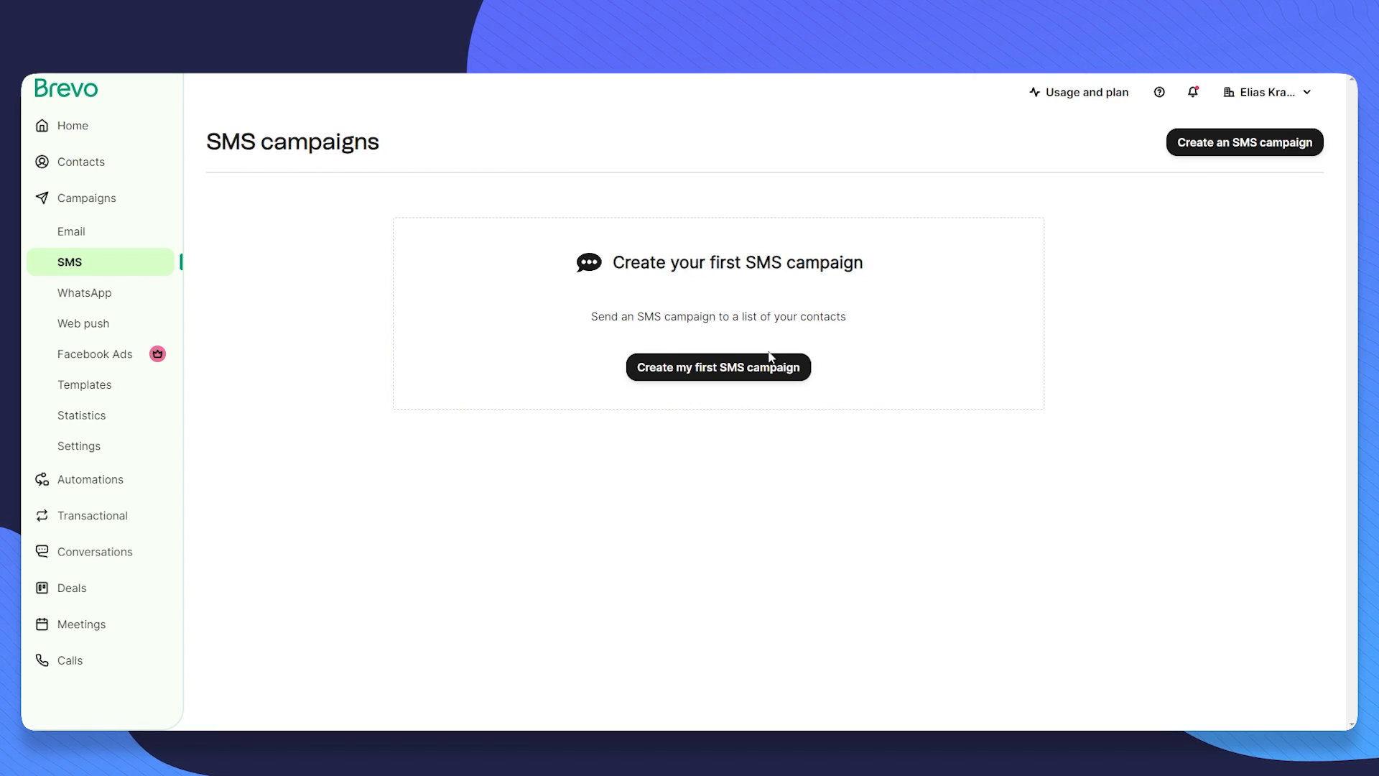
click(716, 374)
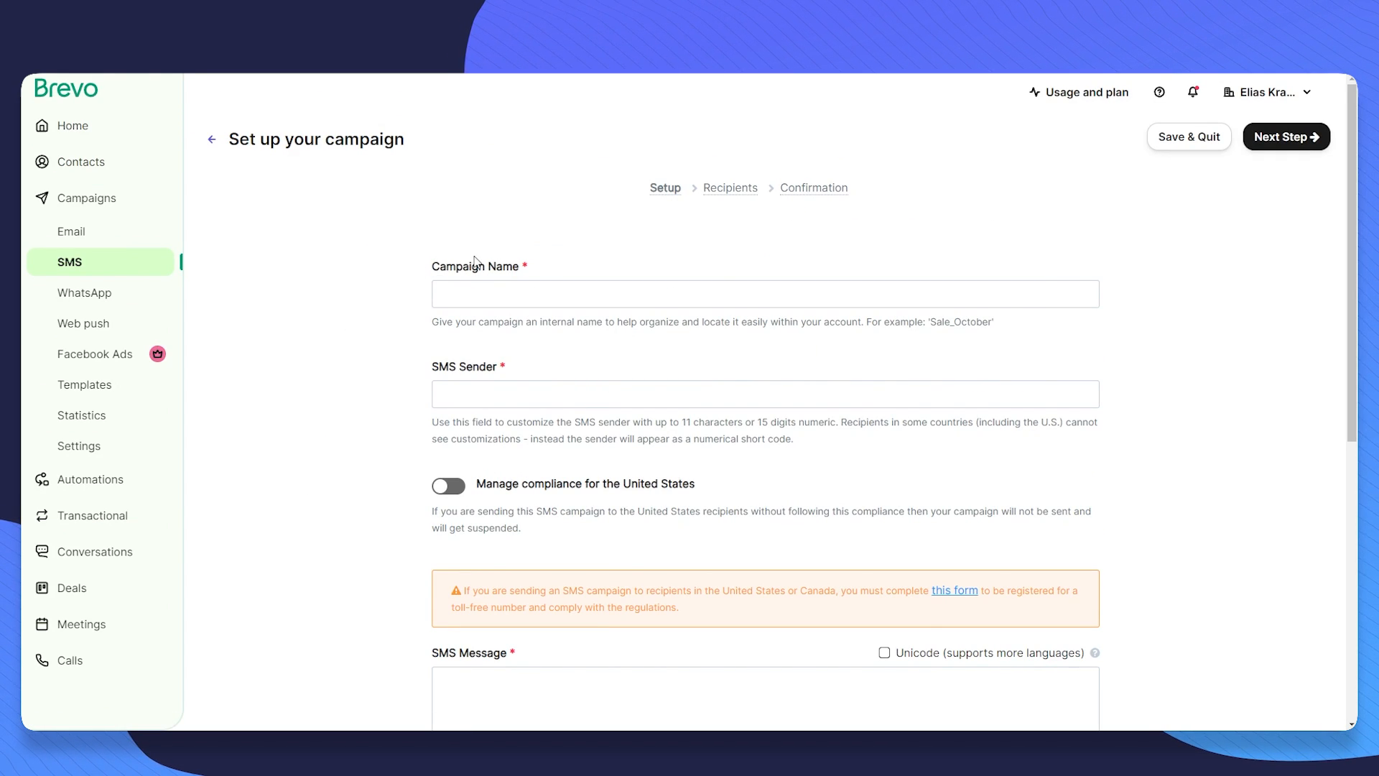
Name the SMS campaign 'Test Campaign' and enter the sender's name in SMS Sender
click(574, 298)
text(T)
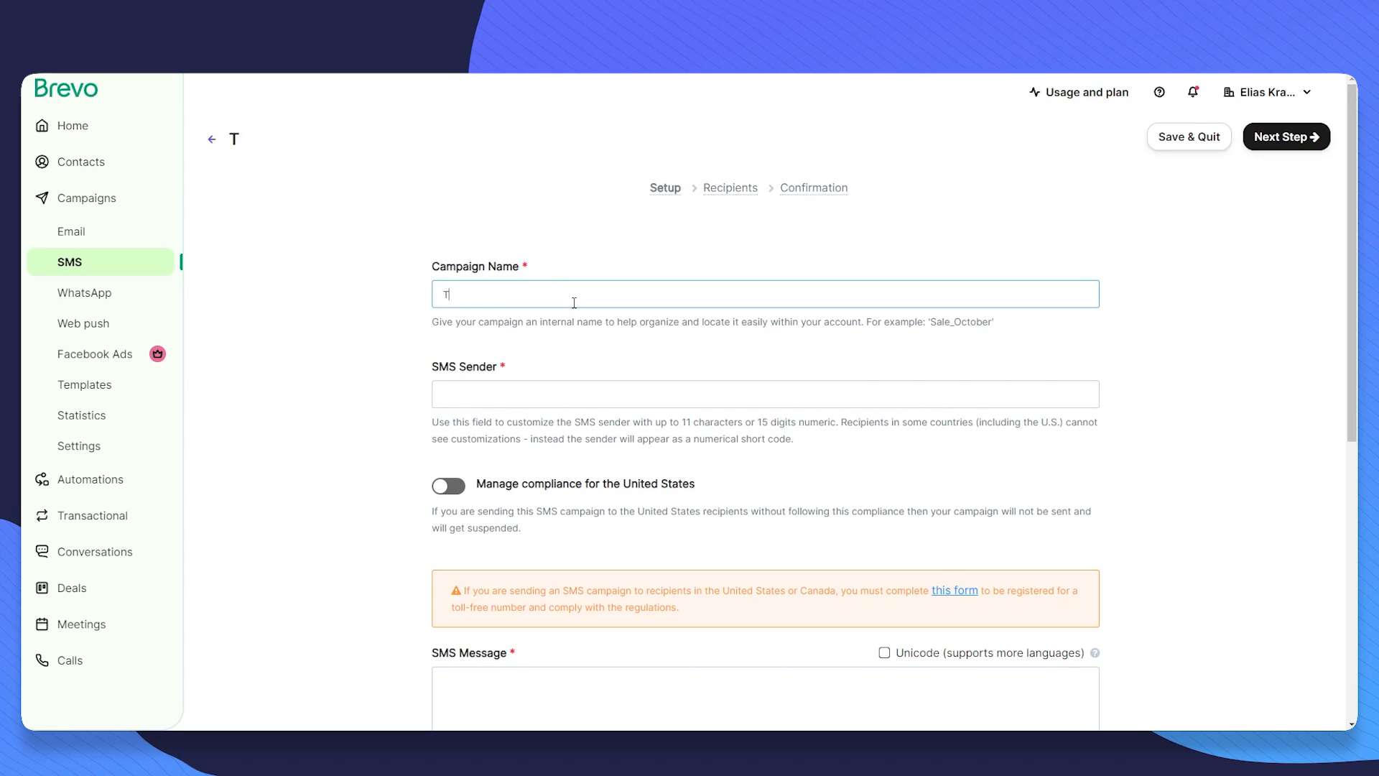
text(est Campaign)
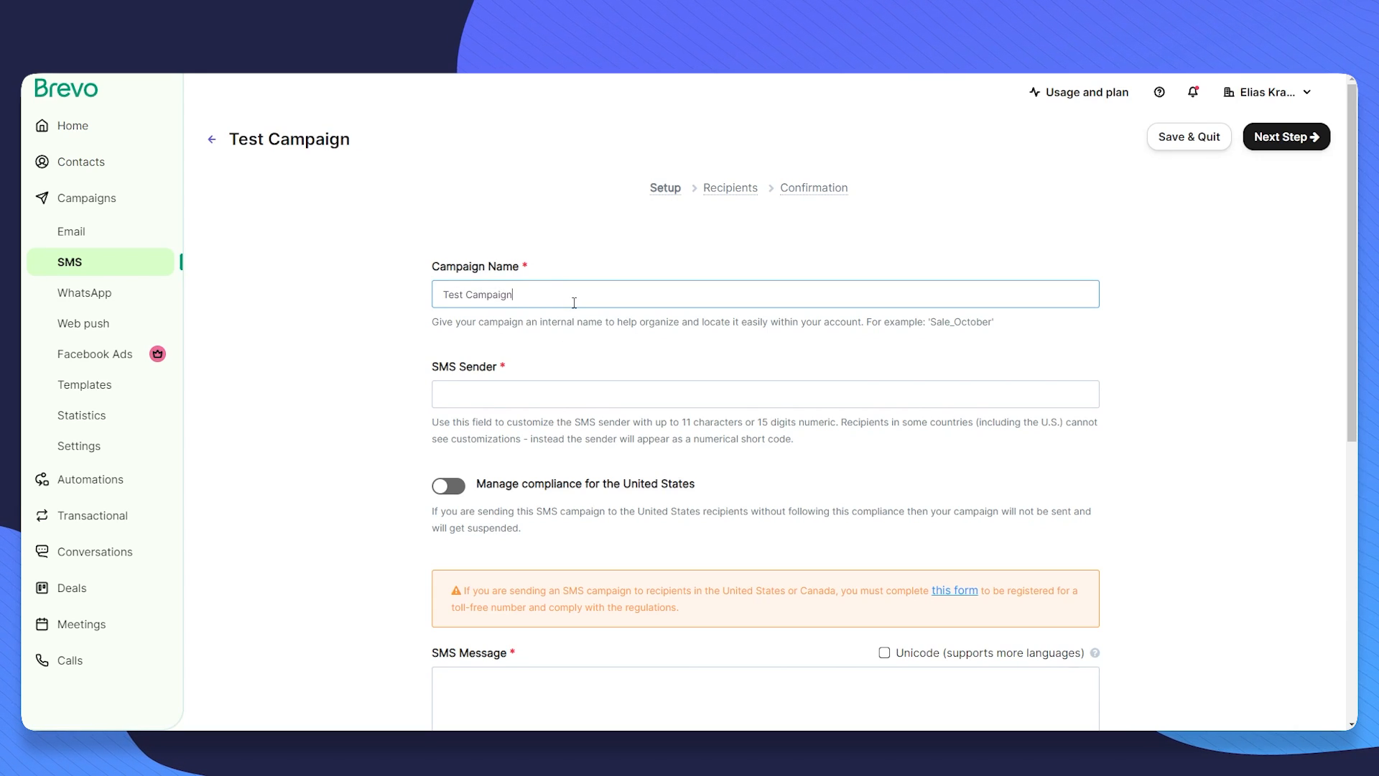
key(Tab)
drag(465, 366, 586, 363)
click(431, 360)
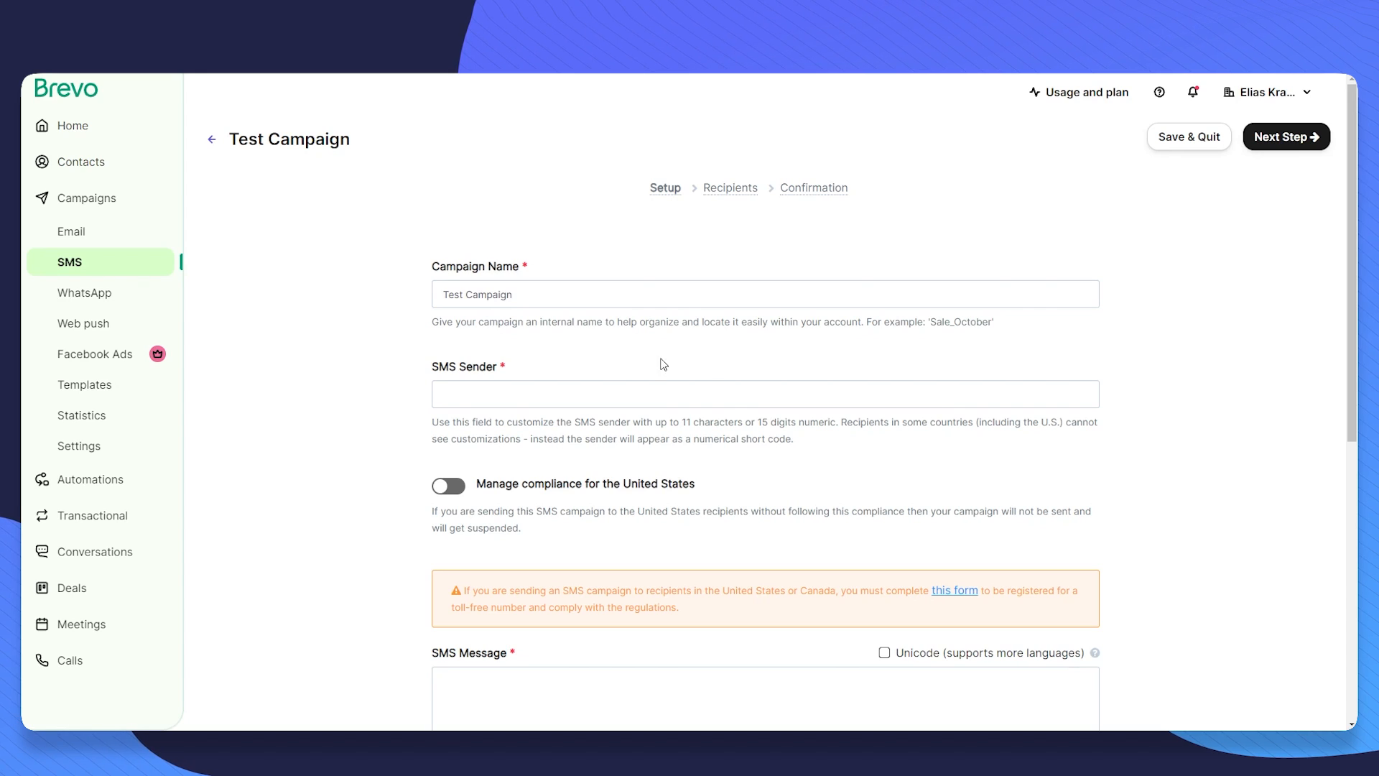
drag(841, 425, 714, 437)
click(649, 439)
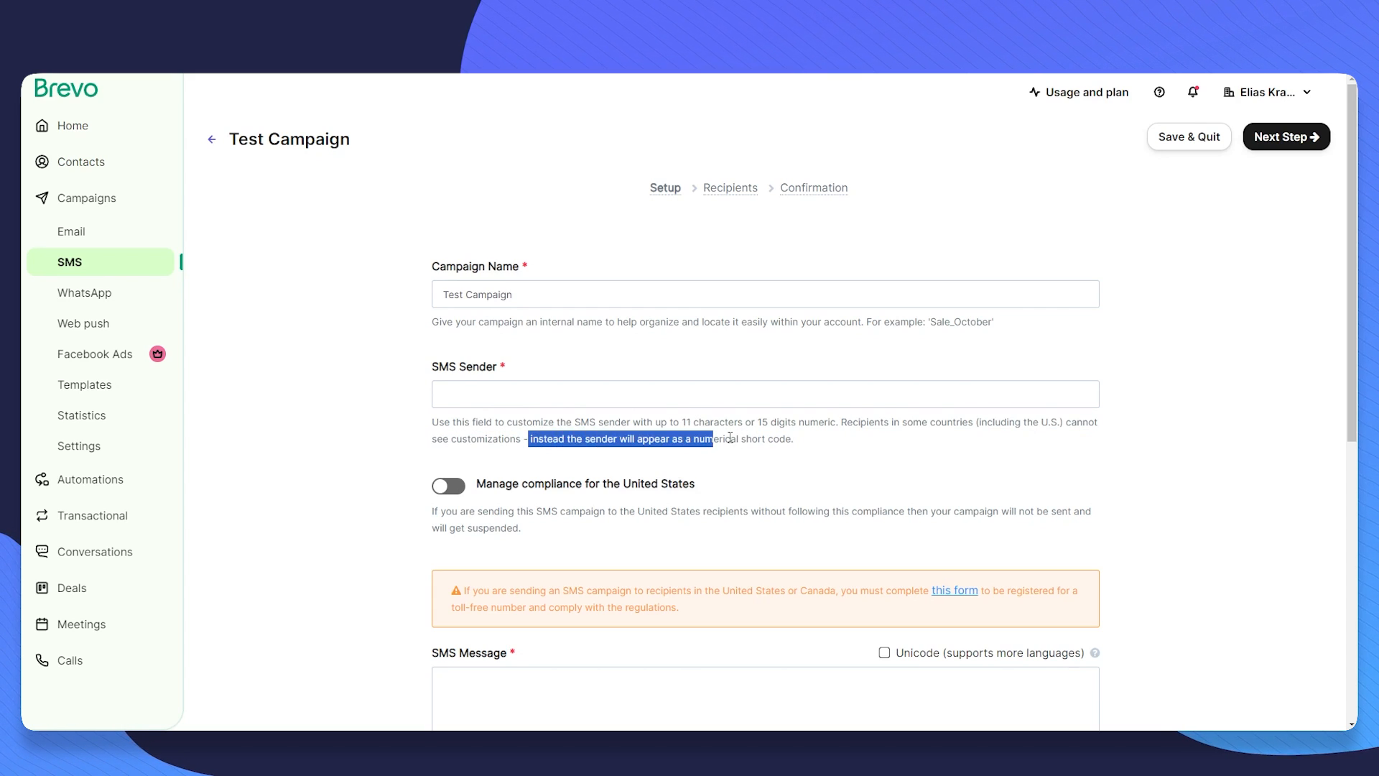
click(743, 439)
drag(818, 446, 602, 430)
click(700, 444)
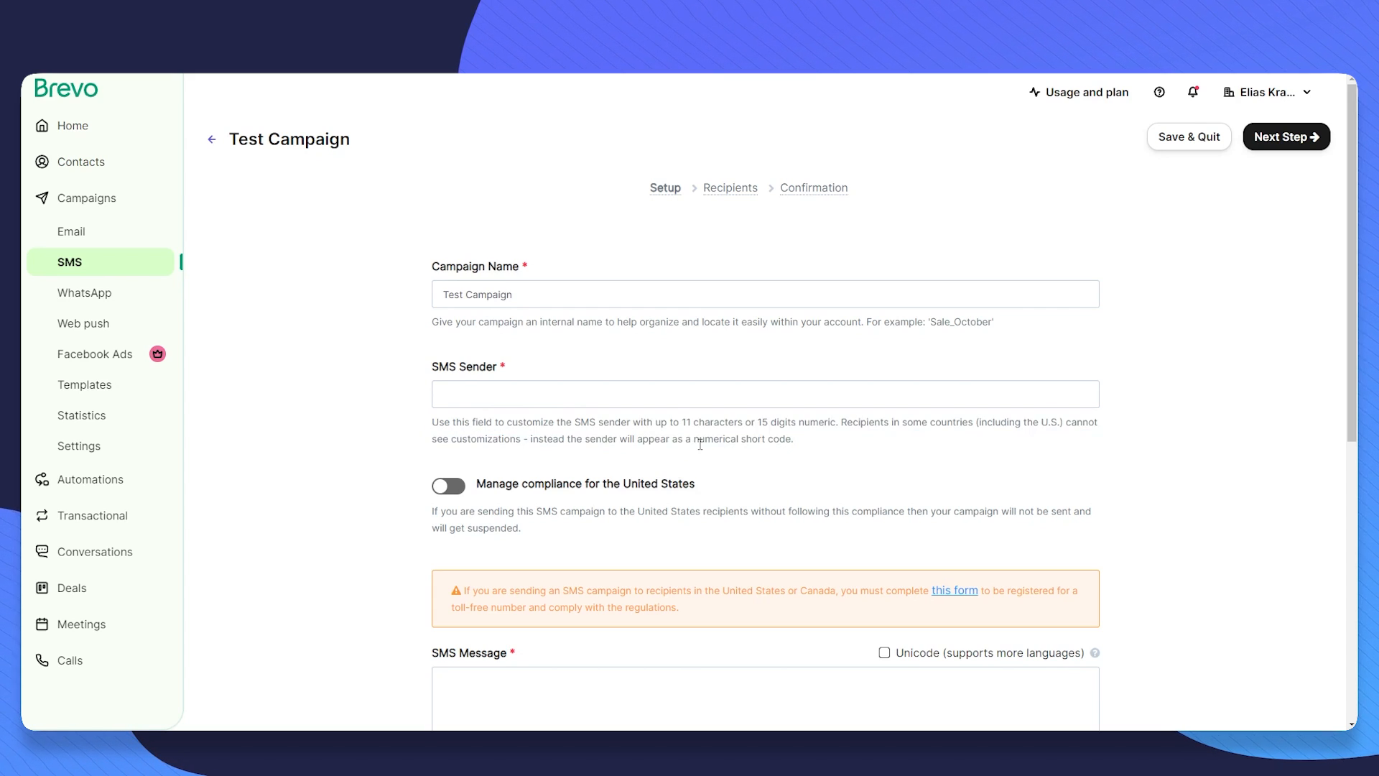
click(585, 400)
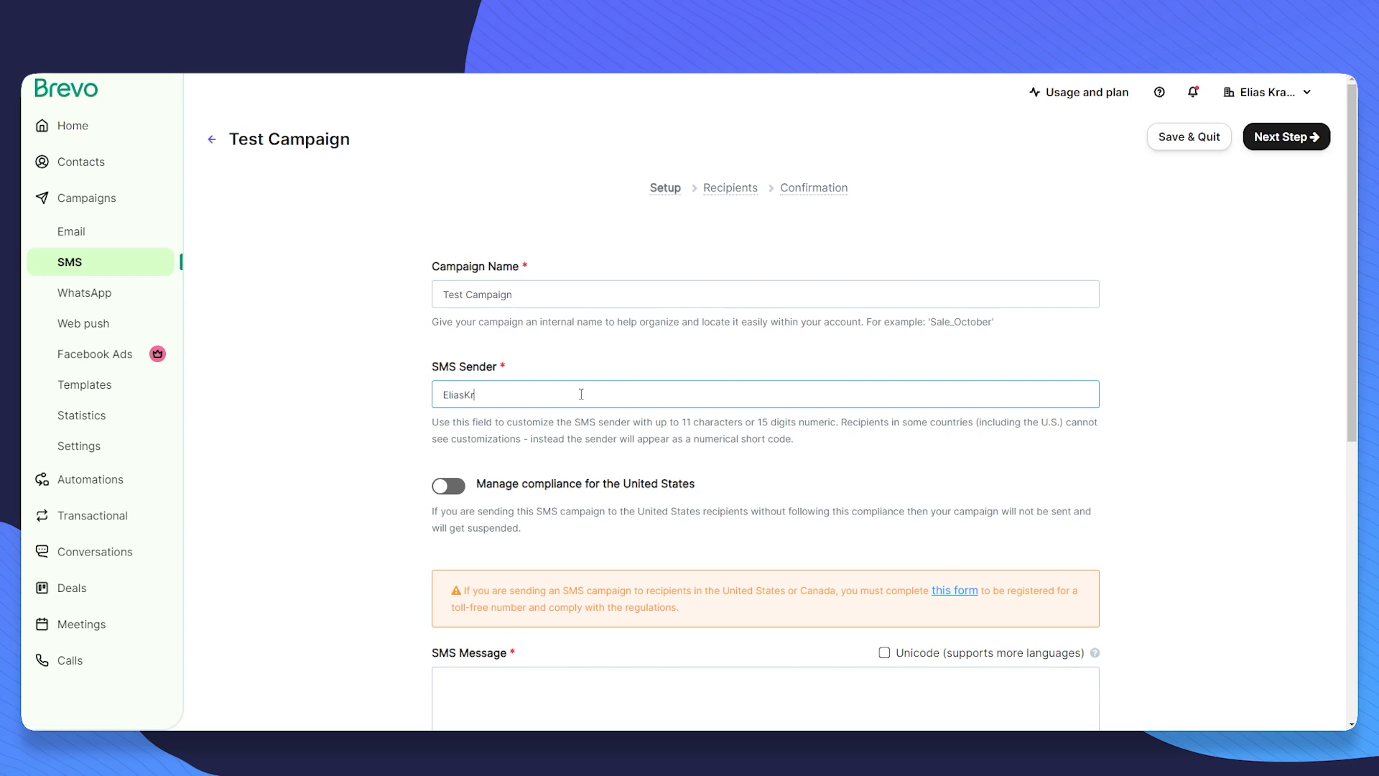
click(754, 467)
Turn on 'Manage compliance for the United States'
scroll(750, 466, down, 3)
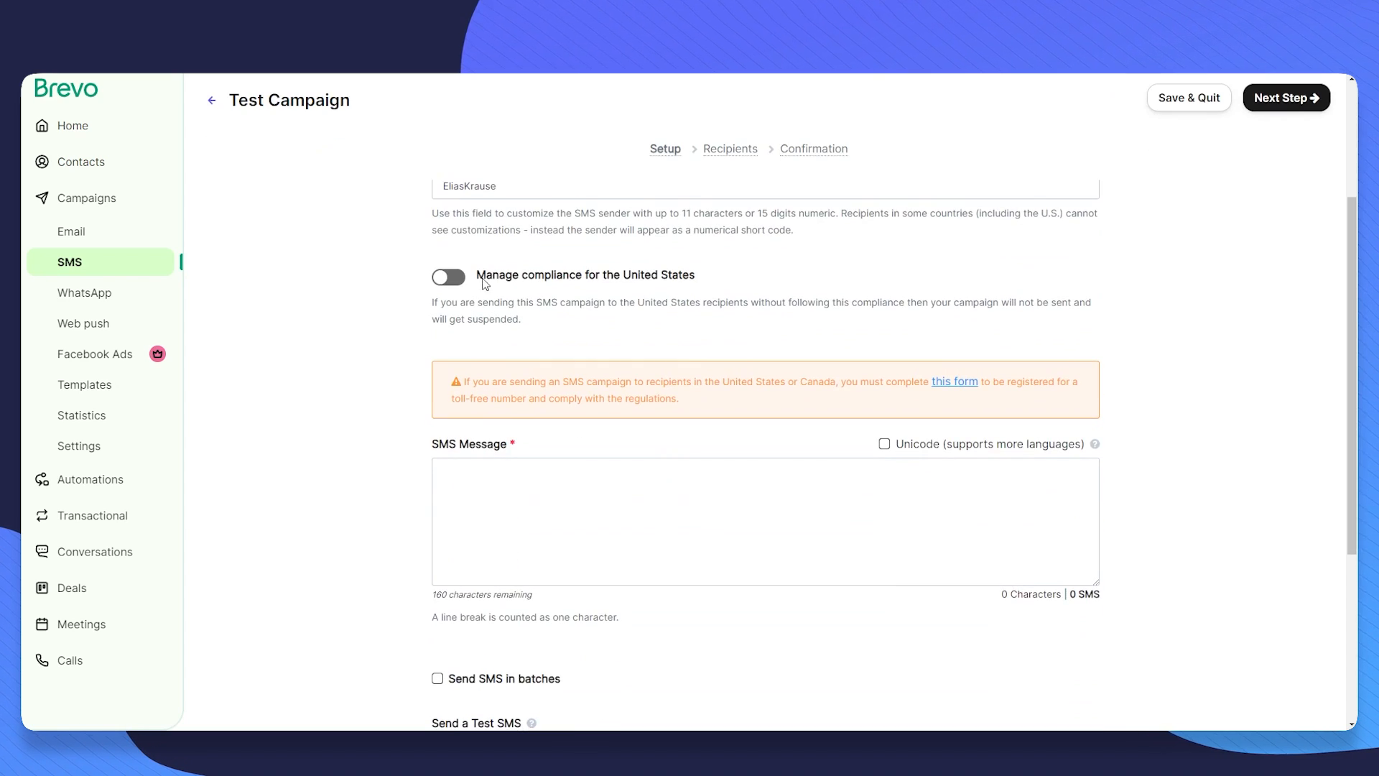
click(477, 275)
drag(474, 276, 716, 275)
click(716, 275)
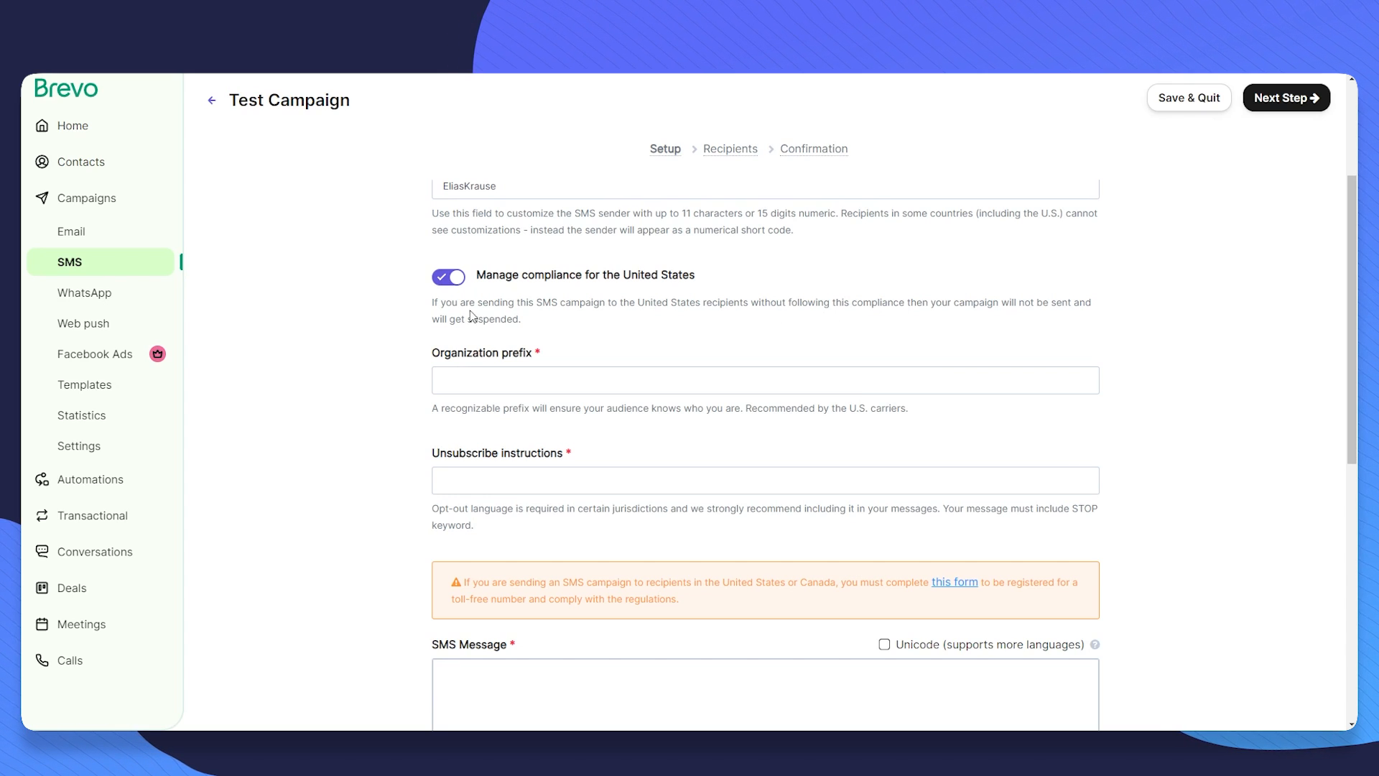
Set the Organization prefix to the sender's surname
scroll(579, 402, down, 1)
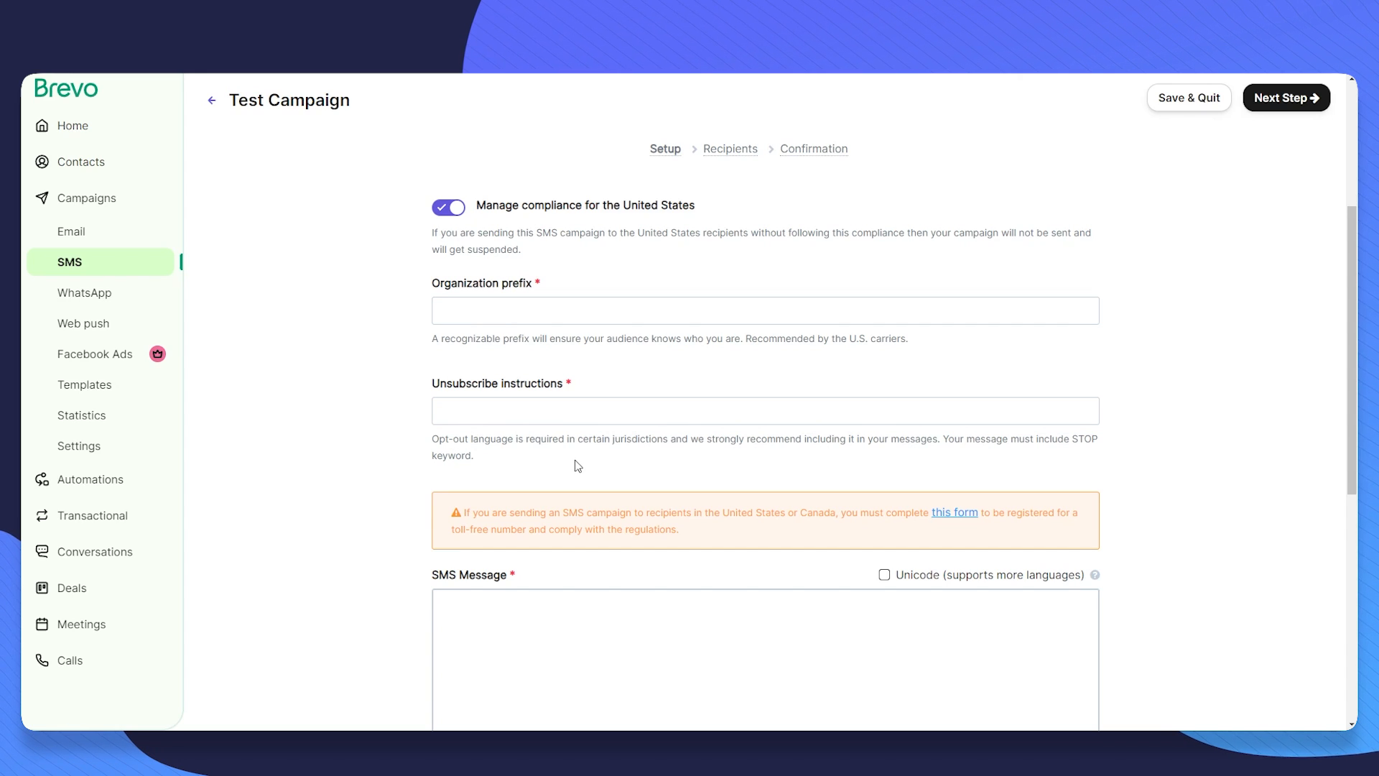
click(632, 316)
text(Krause)
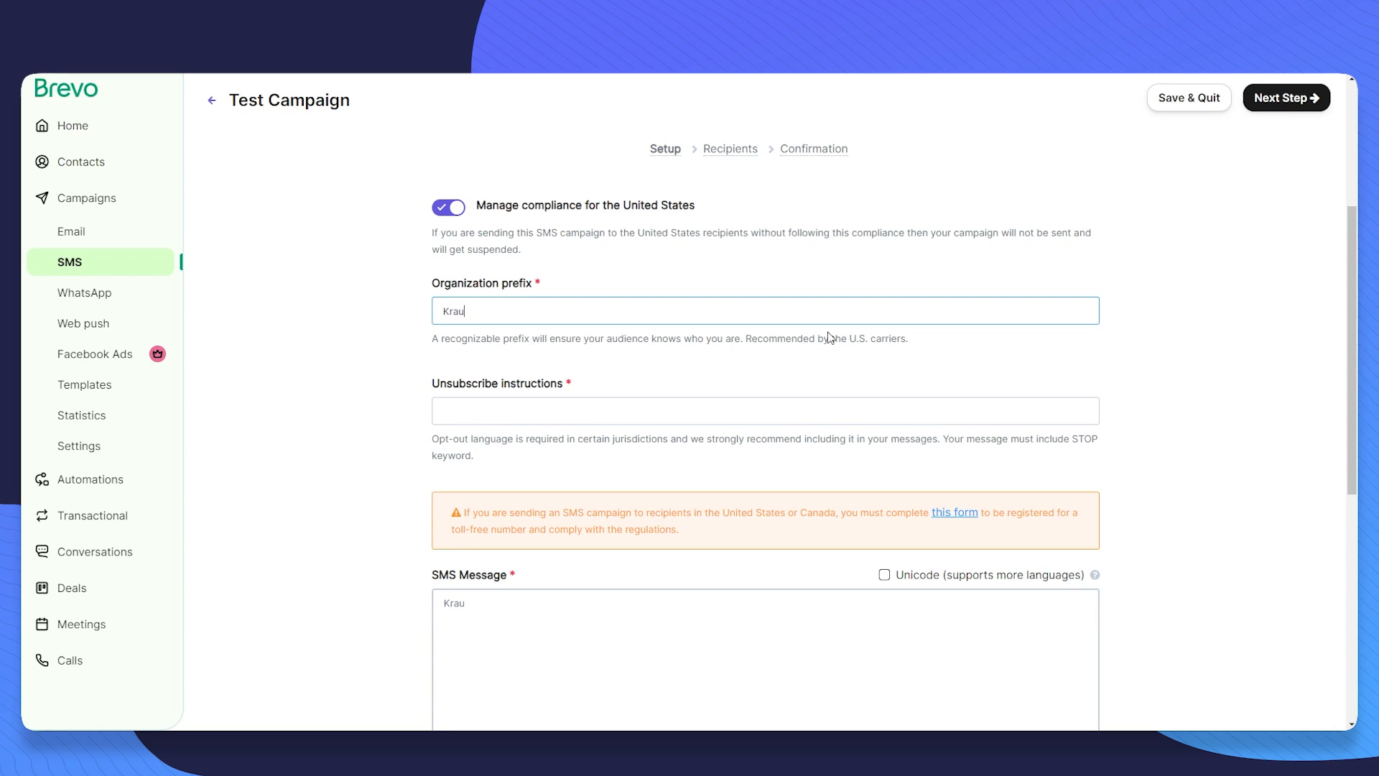
key(Tab)
Enter unsubscribe instructions: Type "STOP" to unsubscribe from our SMS Newsletter
click(430, 393)
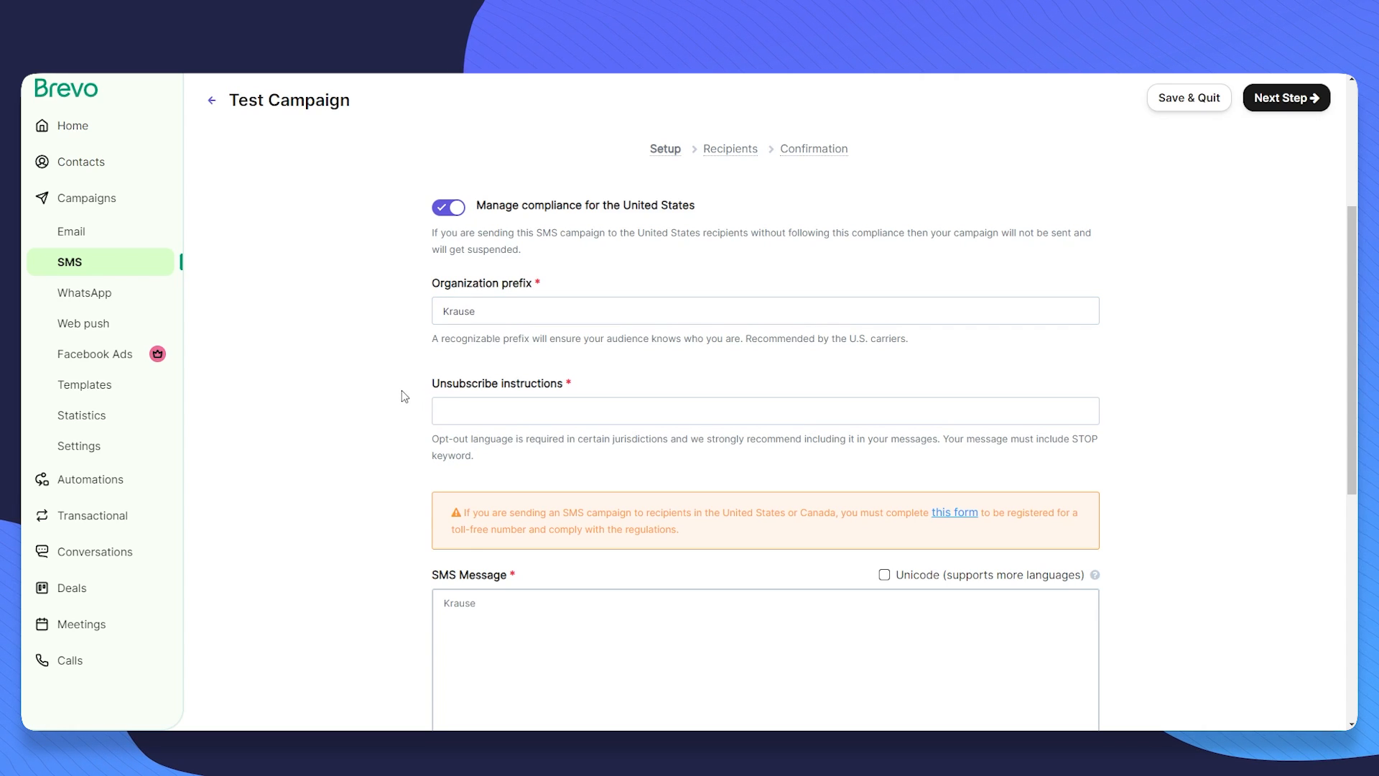
drag(411, 392, 522, 385)
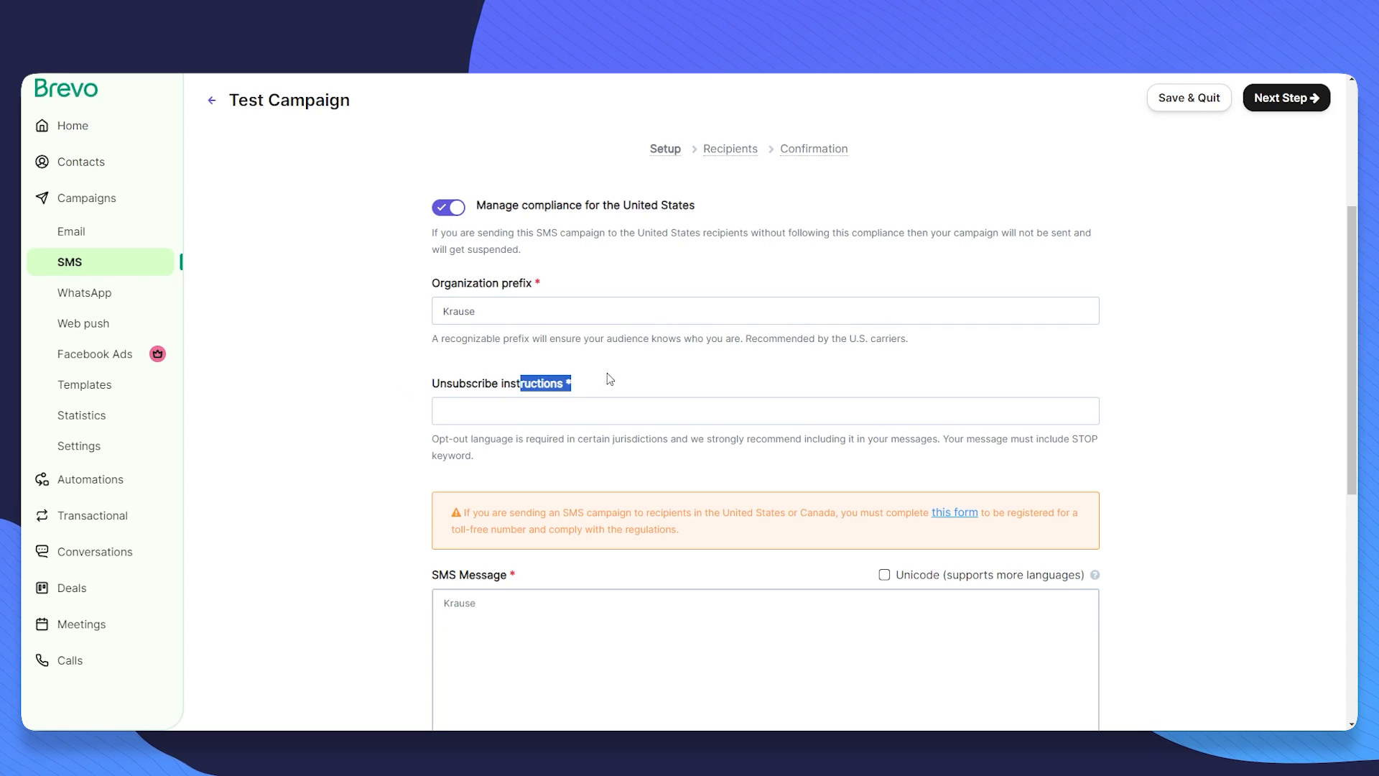
click(608, 376)
click(520, 411)
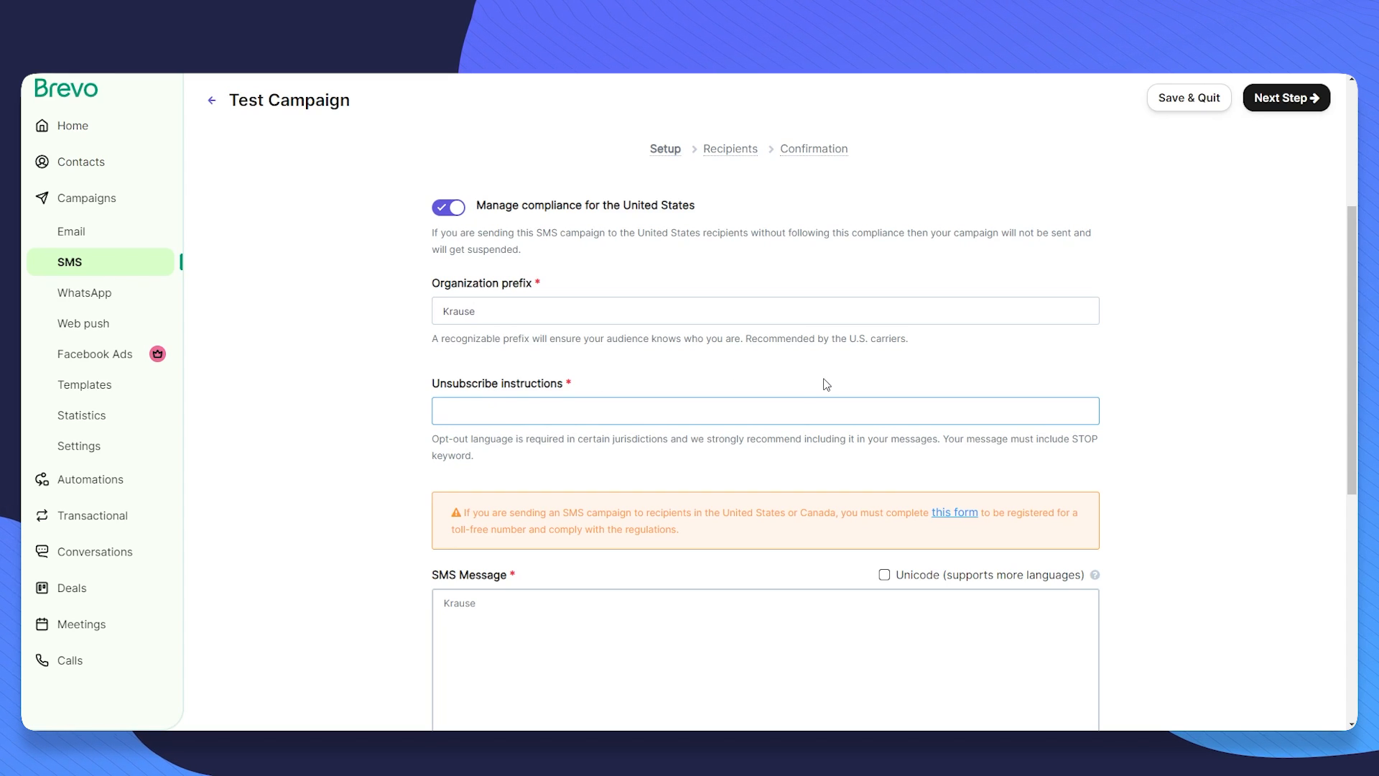
text(Type "STOP)
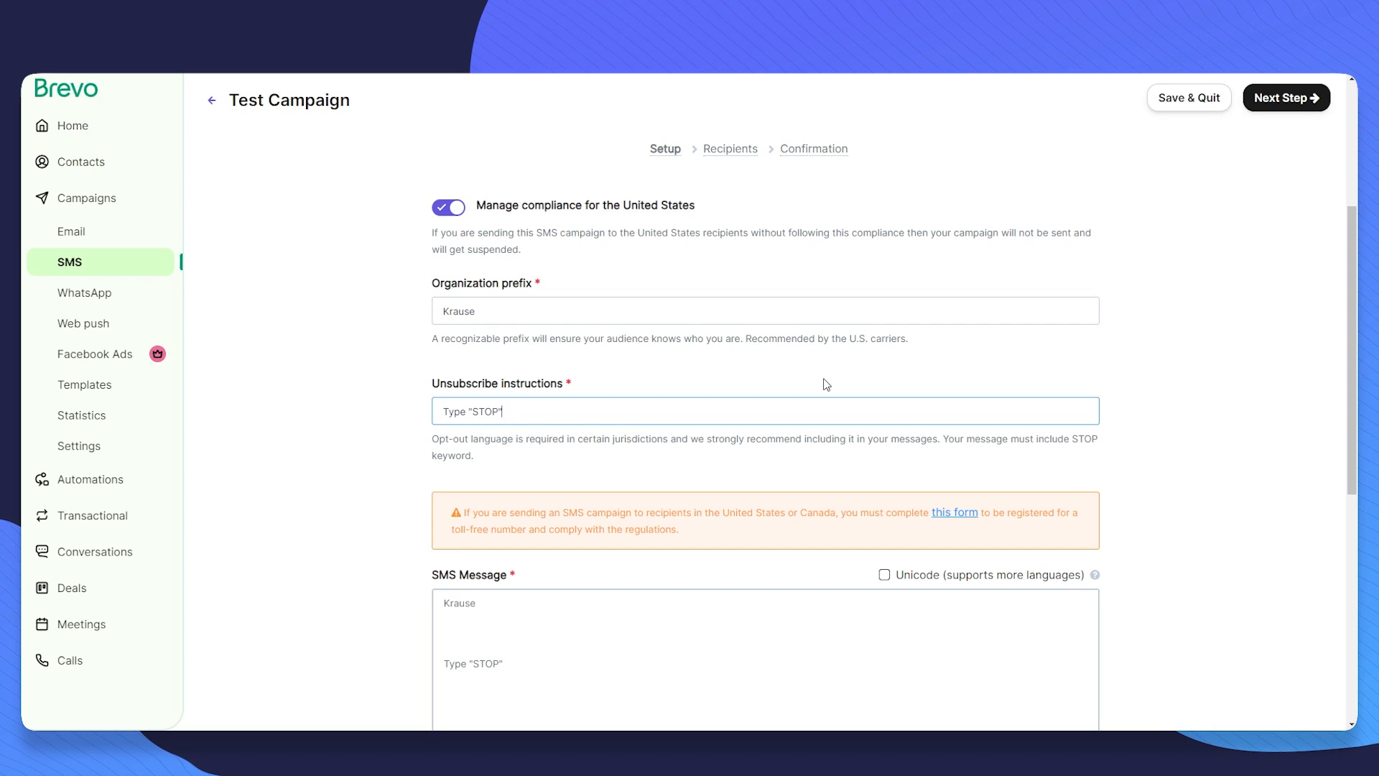
text(" to unsubscribe from o)
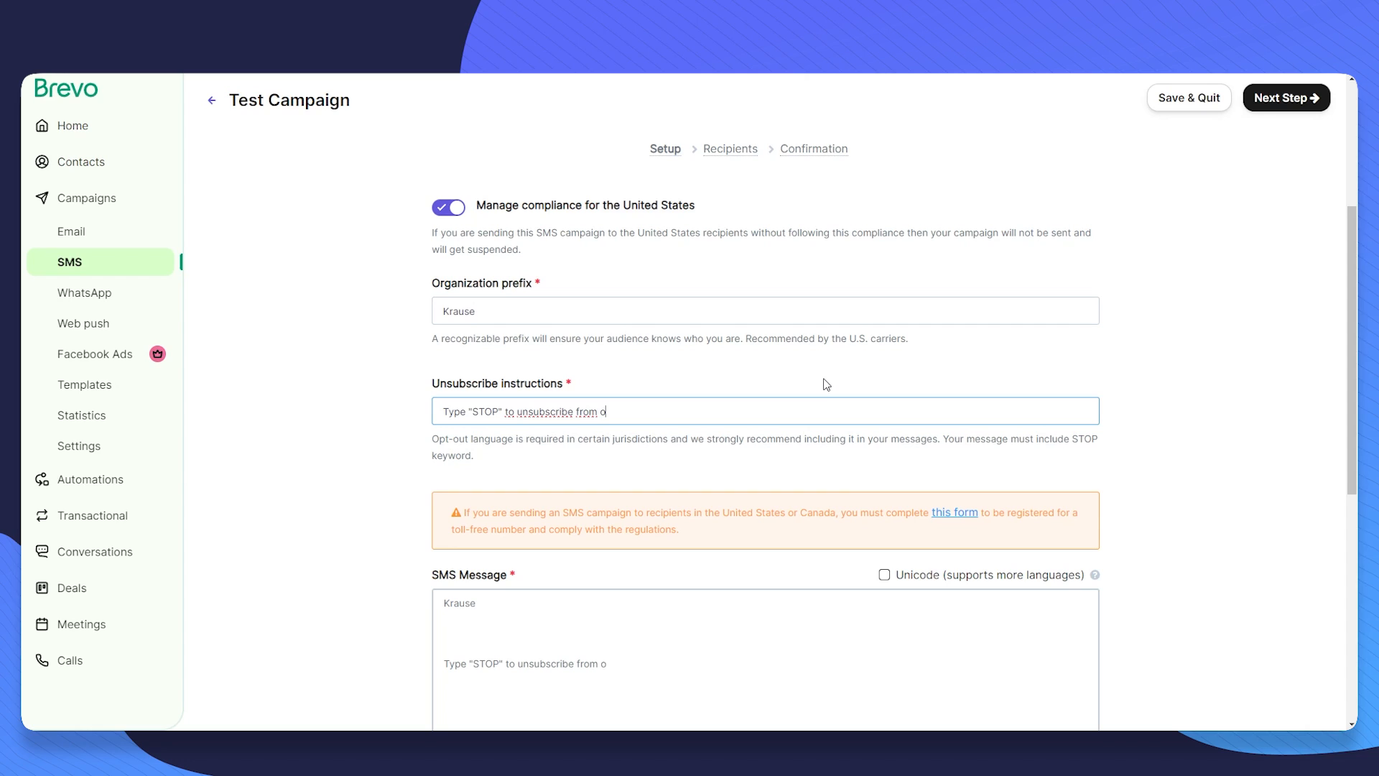
text(ur SMS New)
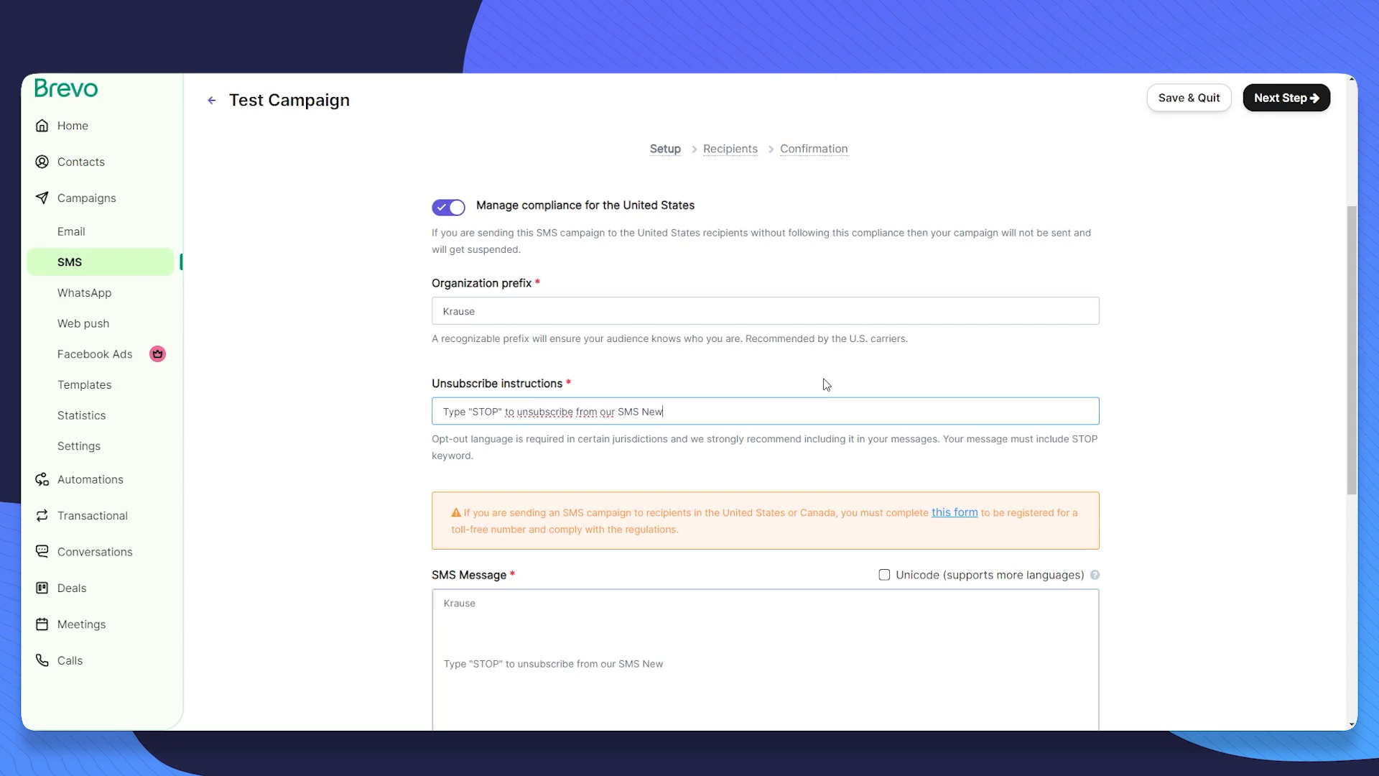
text(sletter.)
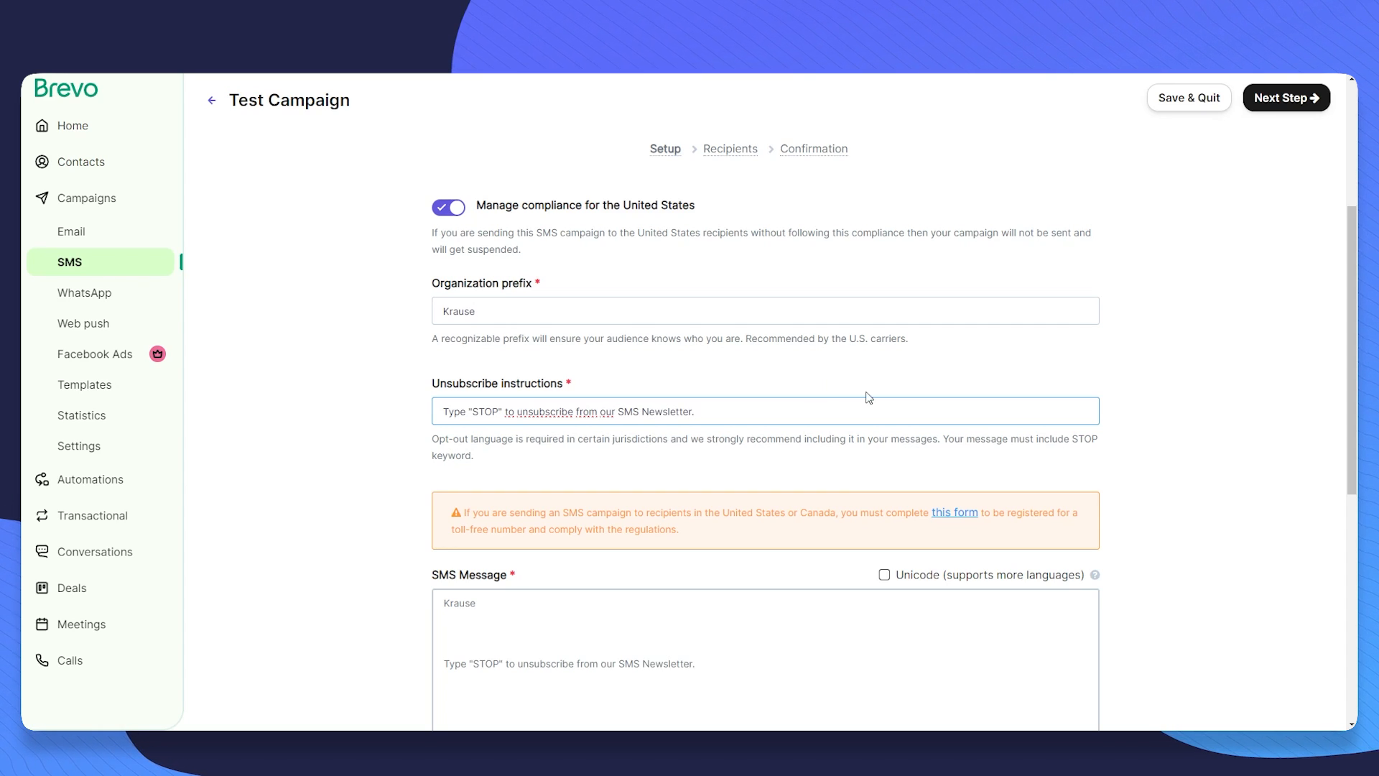
drag(943, 439, 470, 454)
click(487, 460)
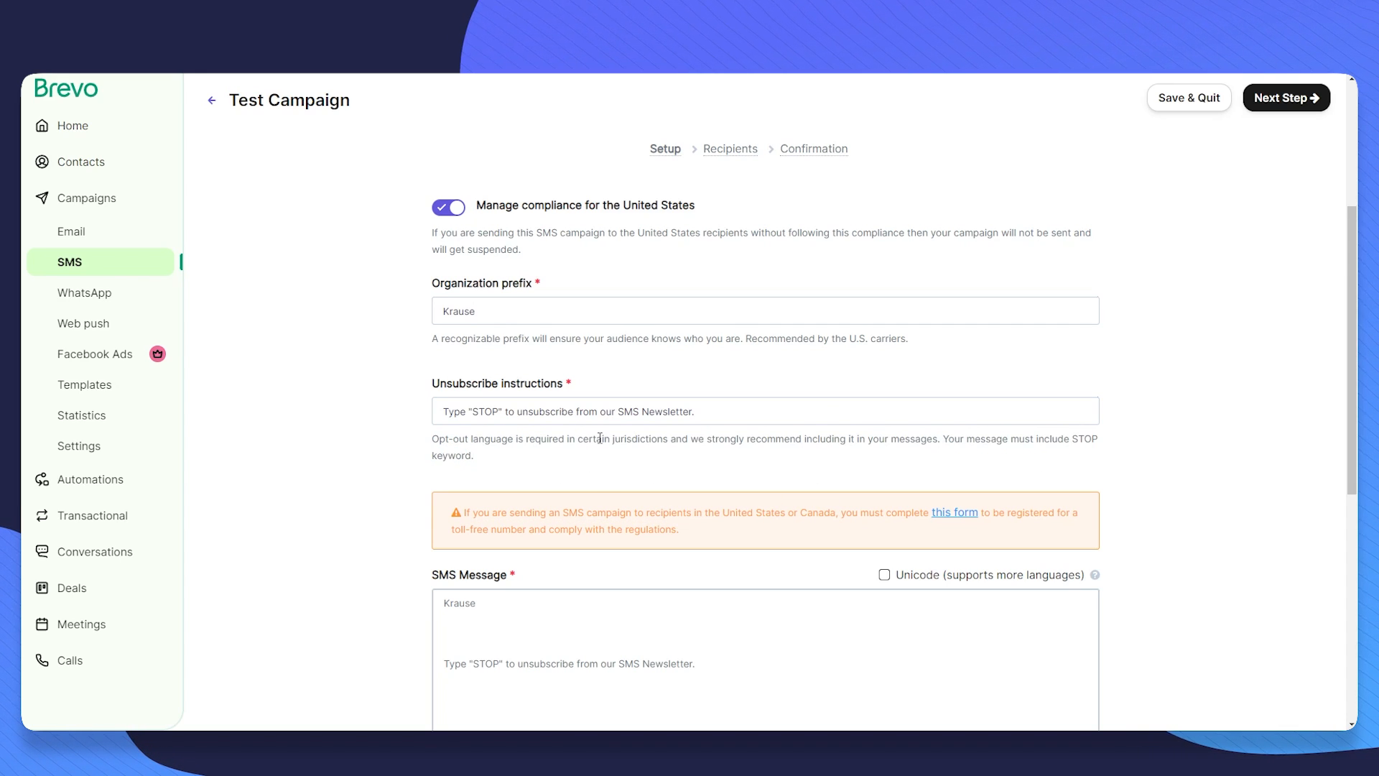
scroll(607, 468, down, 5)
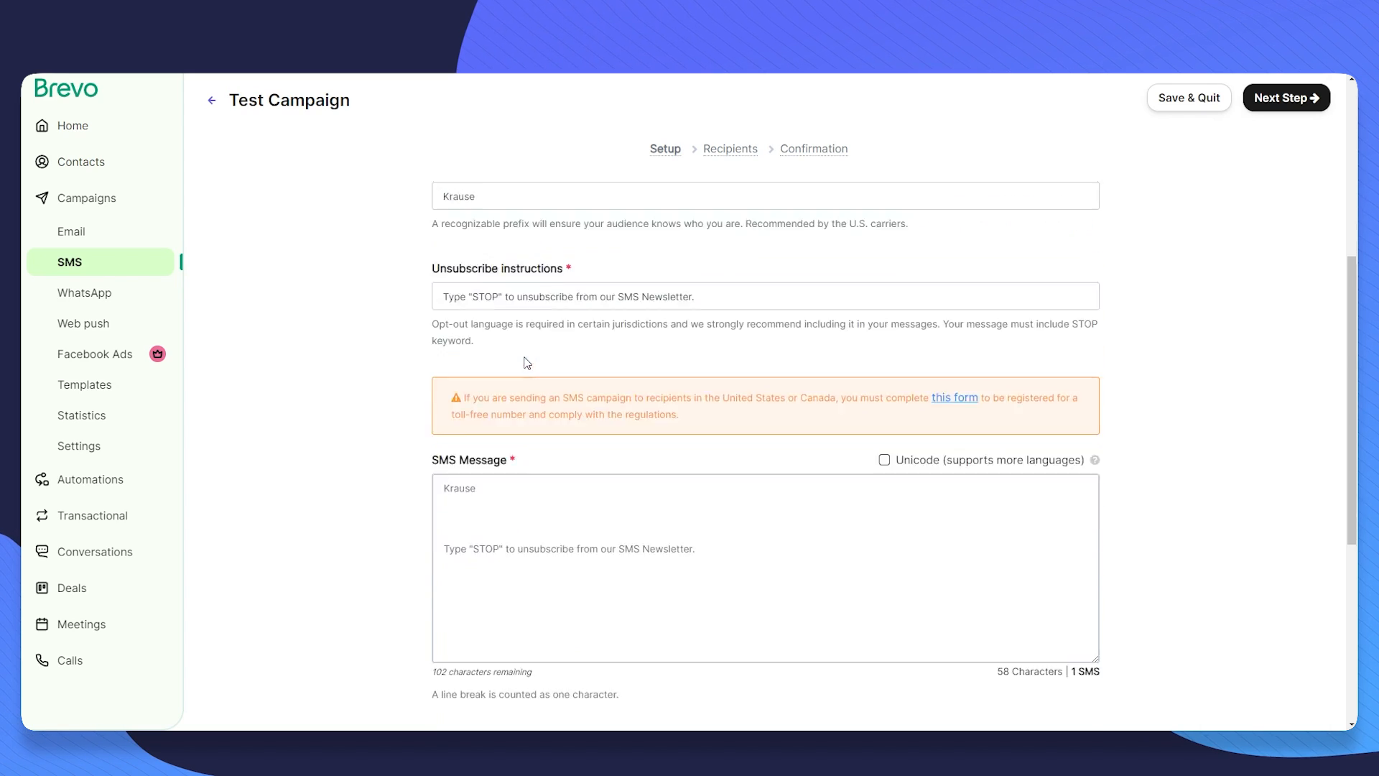
scroll(603, 338, up, 3)
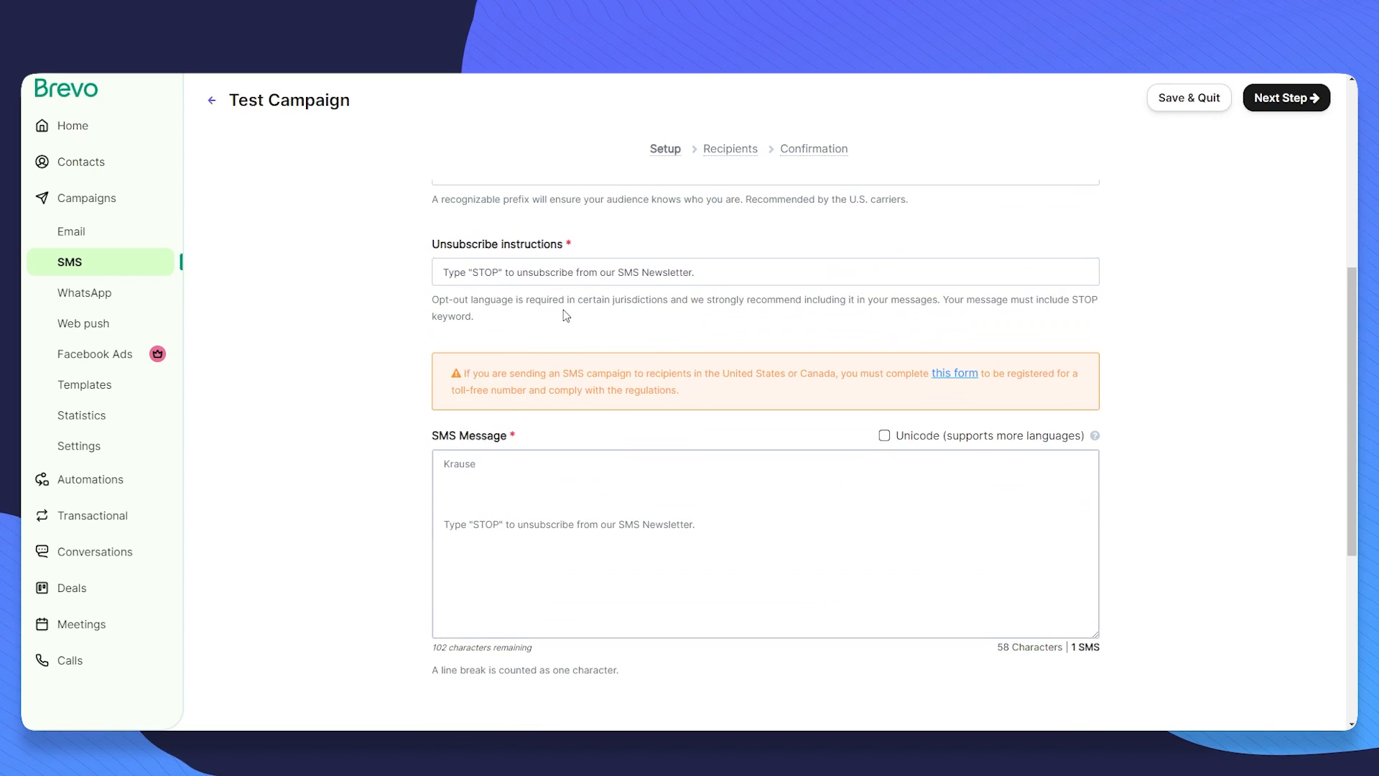
click(497, 496)
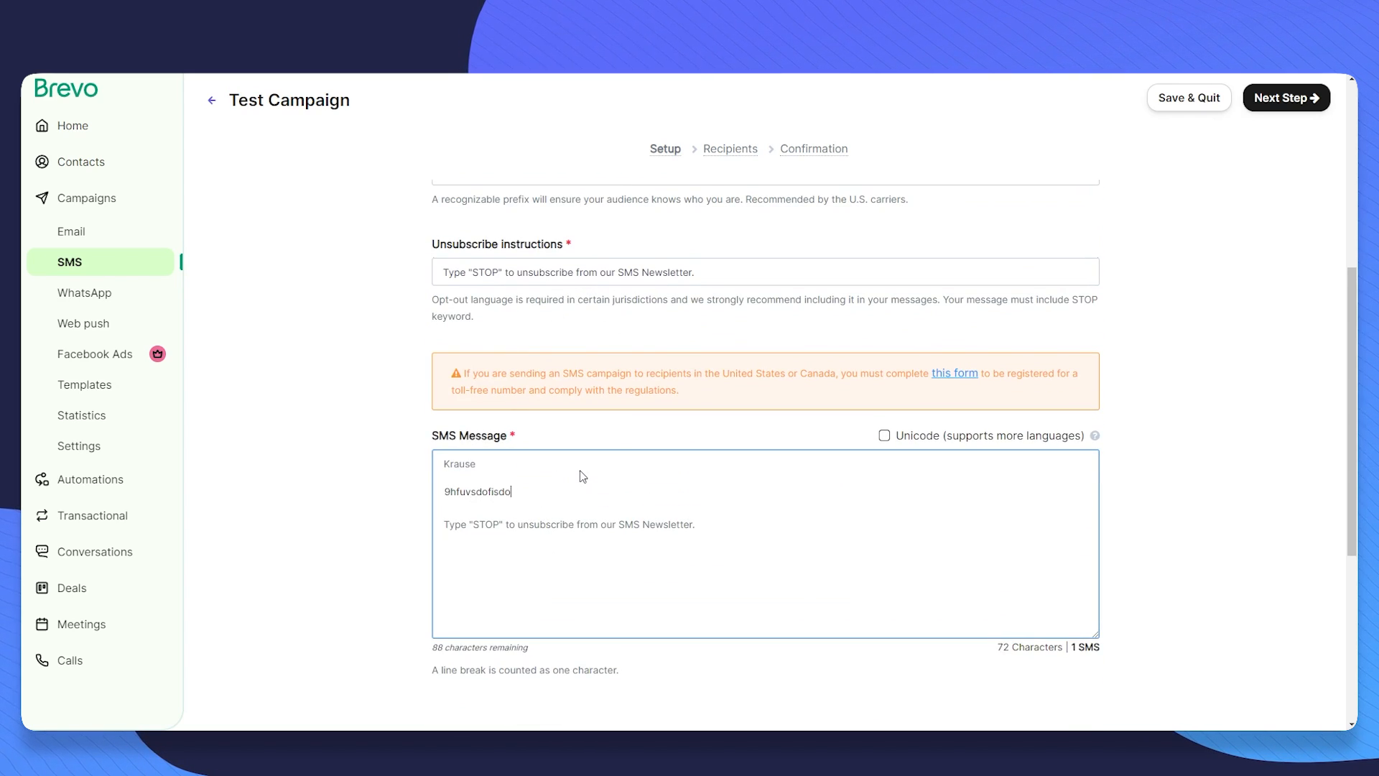
click(884, 439)
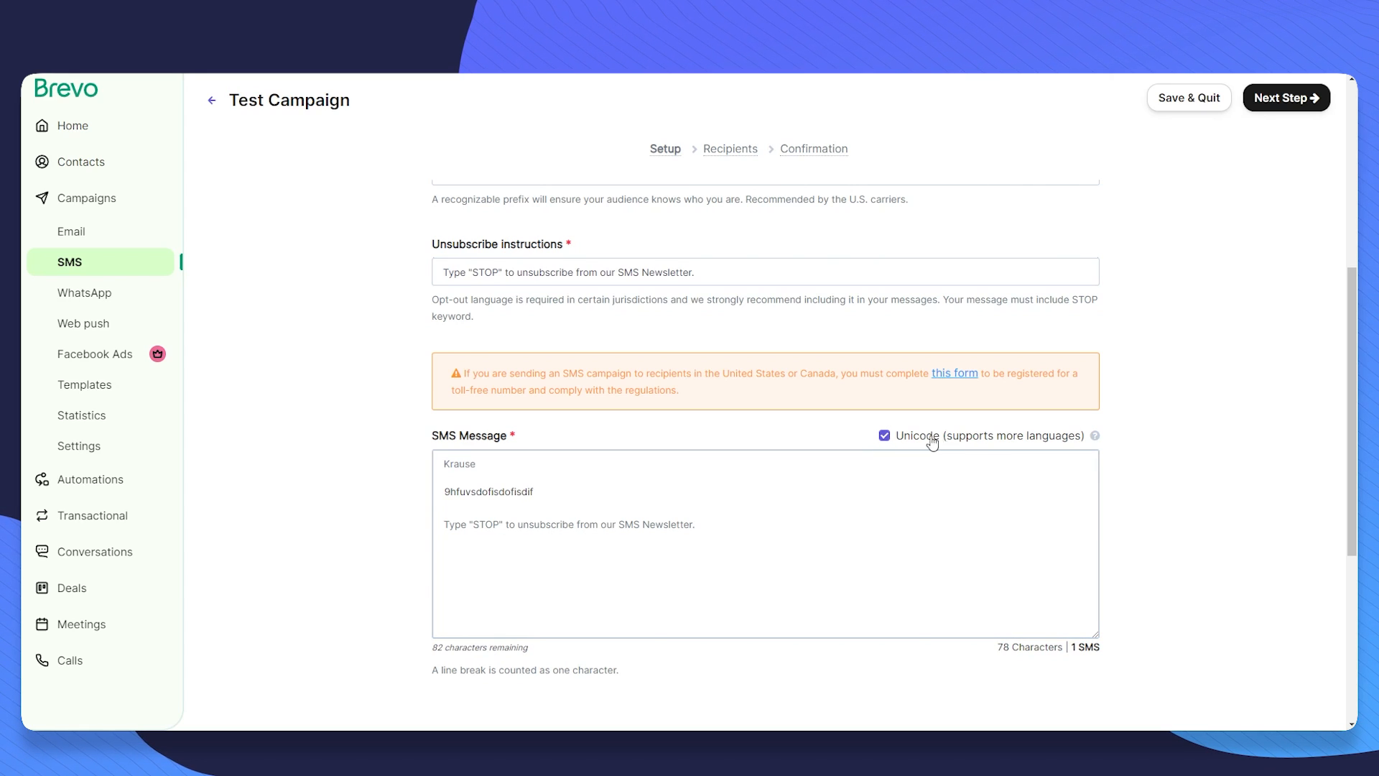
click(960, 439)
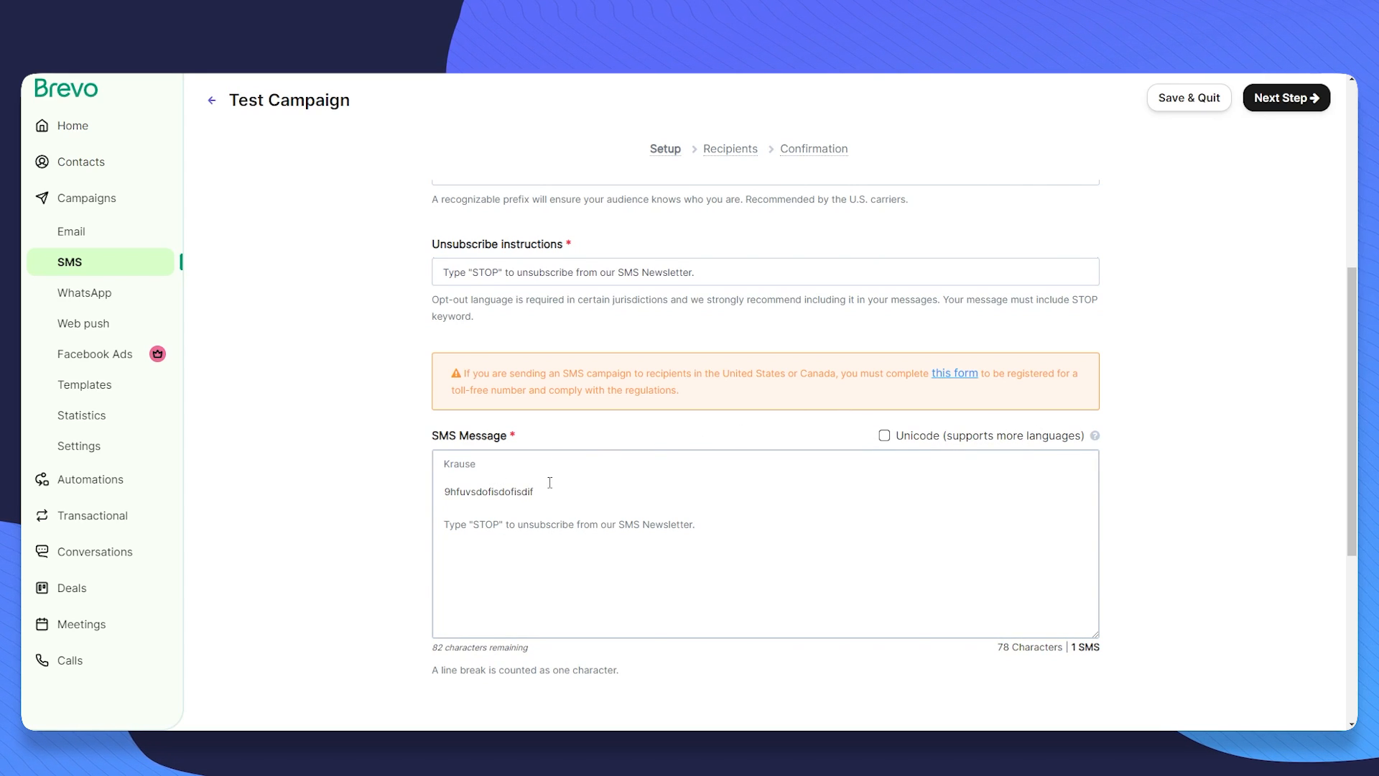
double_click(468, 490)
key(BackSpace)
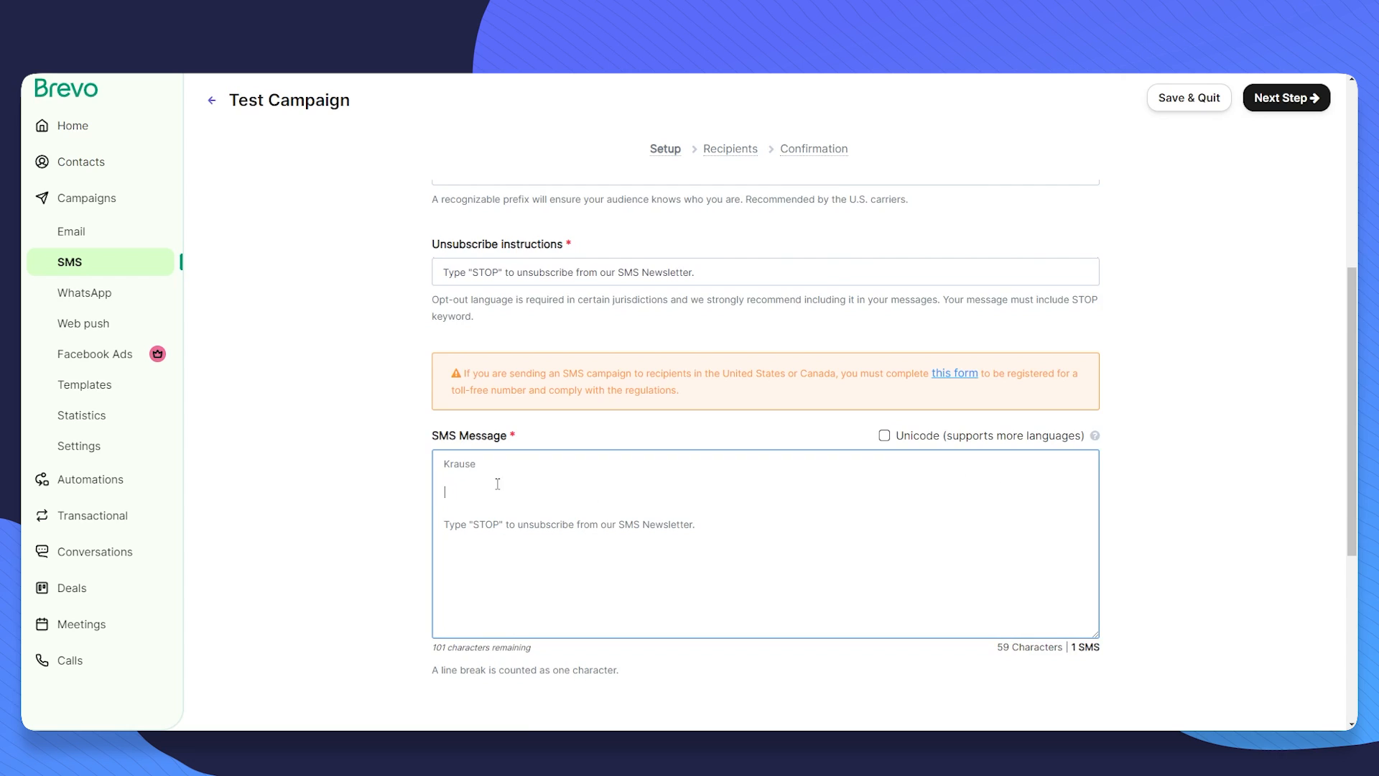
scroll(364, 346, up, 1)
scroll(364, 346, down, 2)
scroll(364, 277, up, 2)
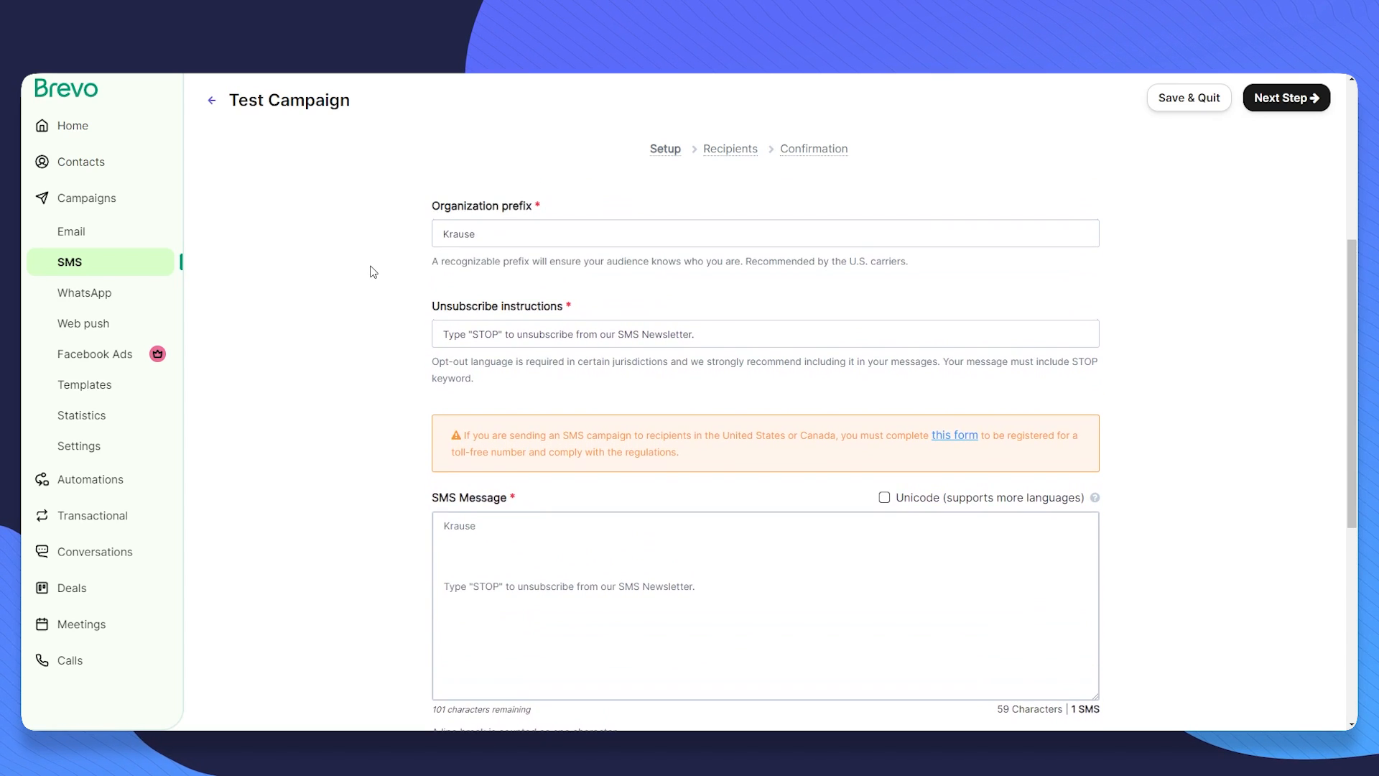
scroll(443, 314, down, 3)
drag(418, 299, 564, 281)
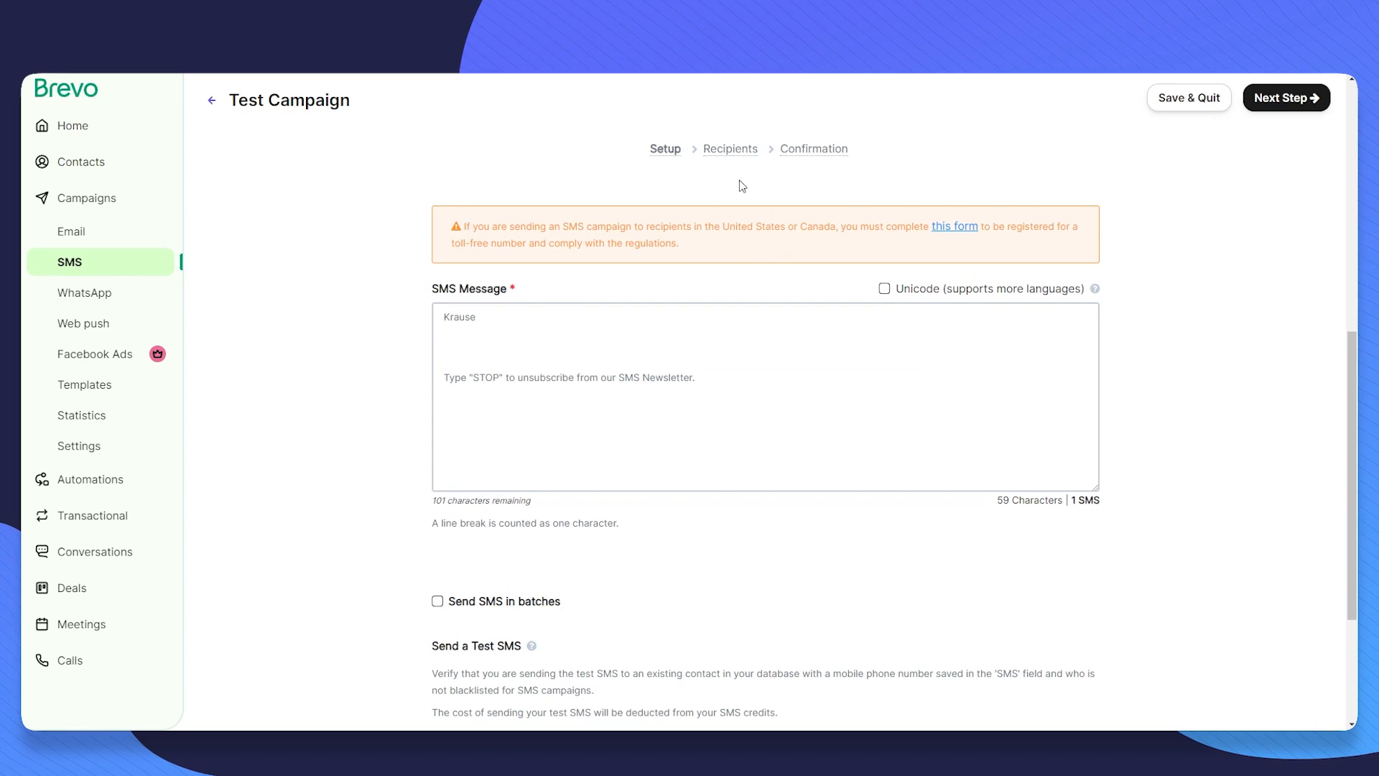
Pass through Recipients and Confirmation with no list selected, then open WhatsApp campaigns
click(730, 150)
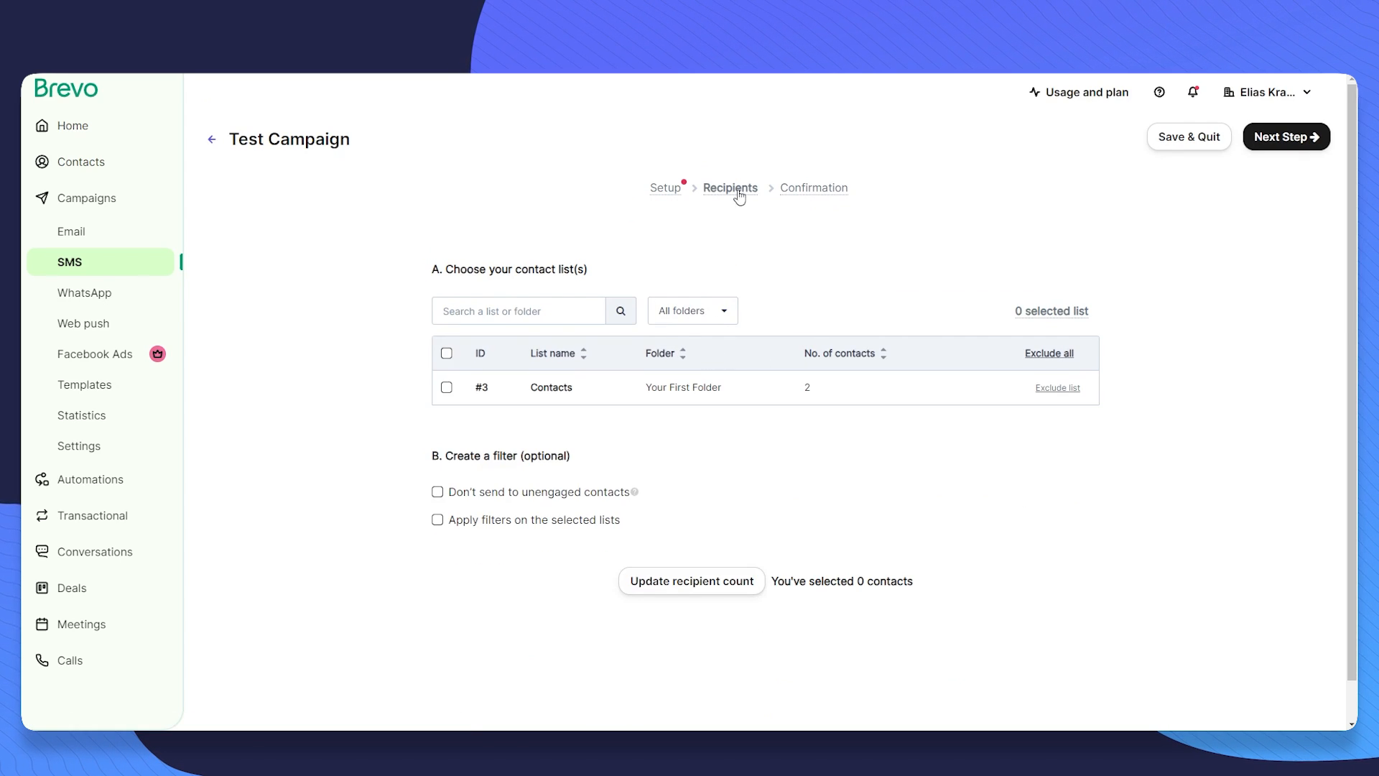
click(446, 388)
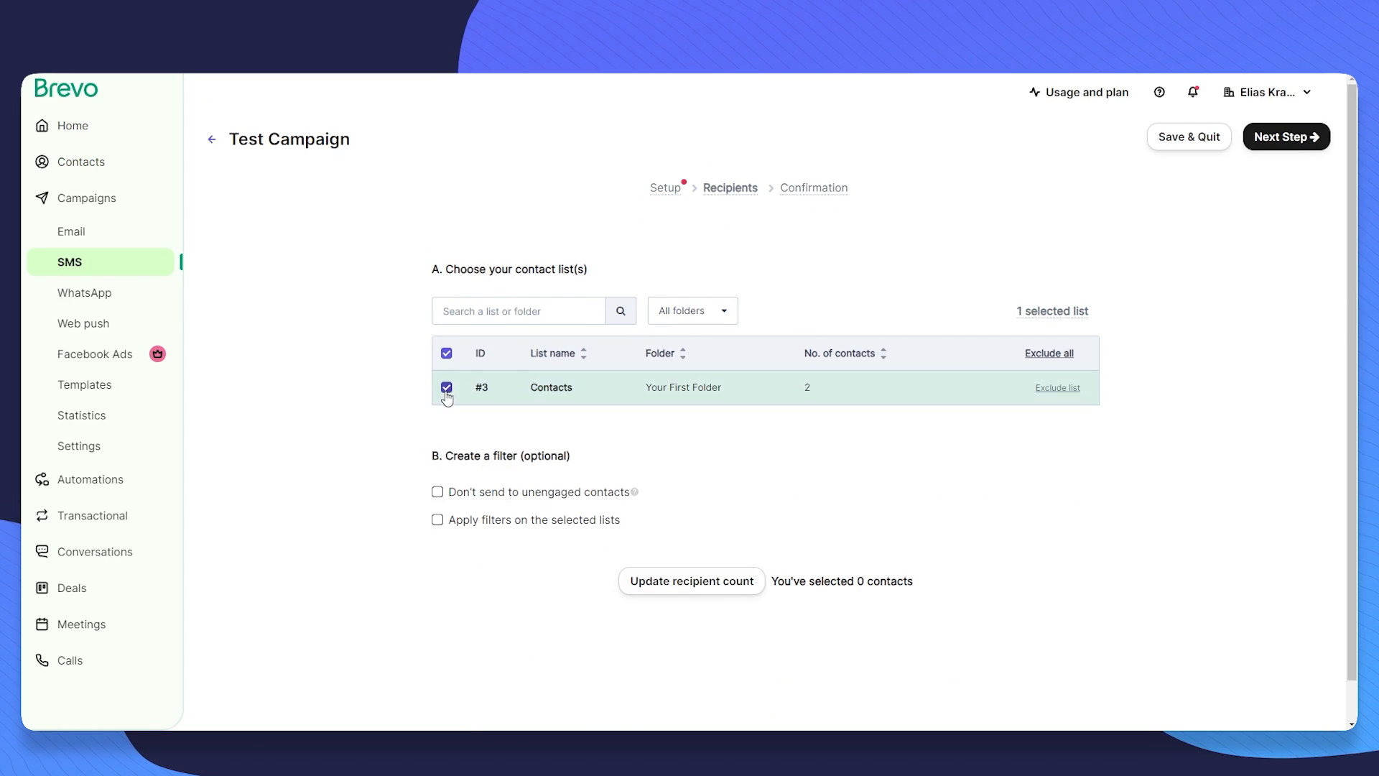
click(446, 388)
click(814, 188)
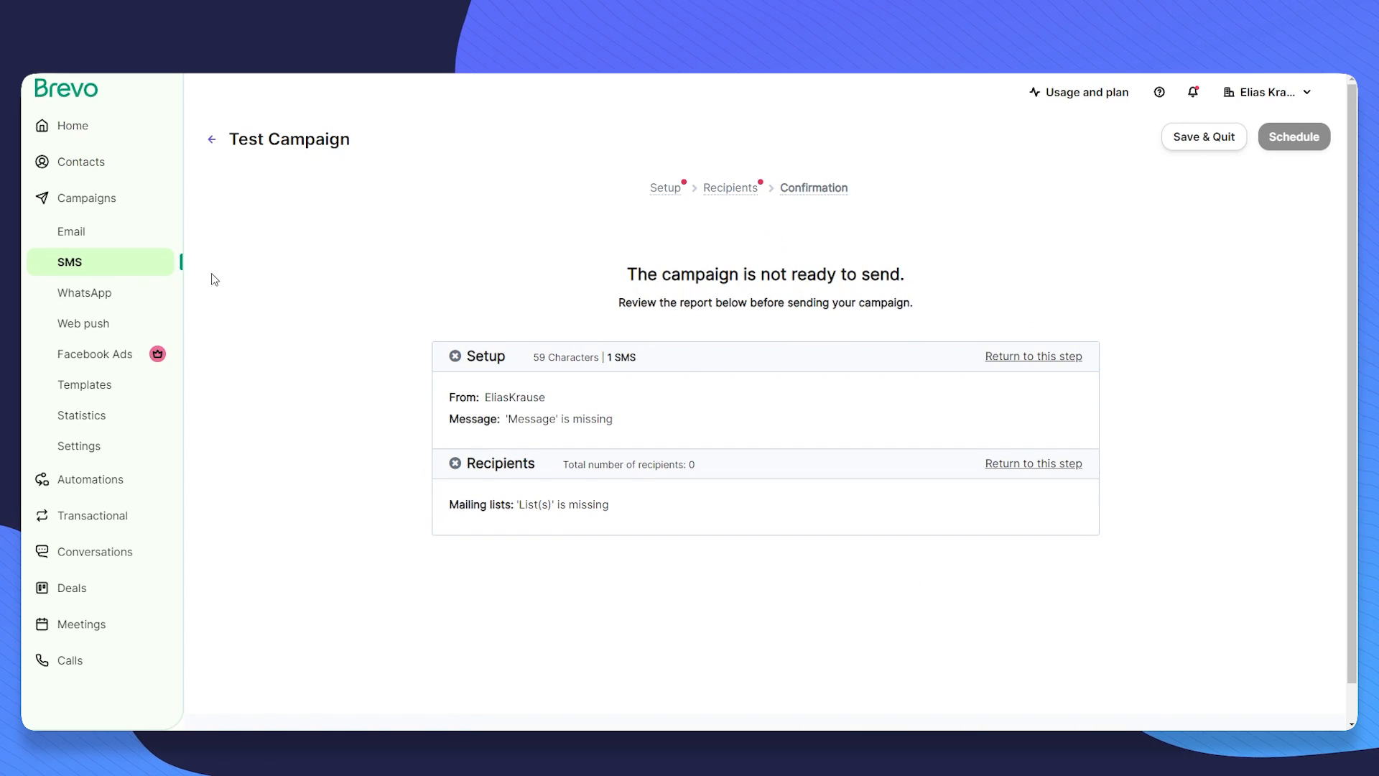
click(141, 296)
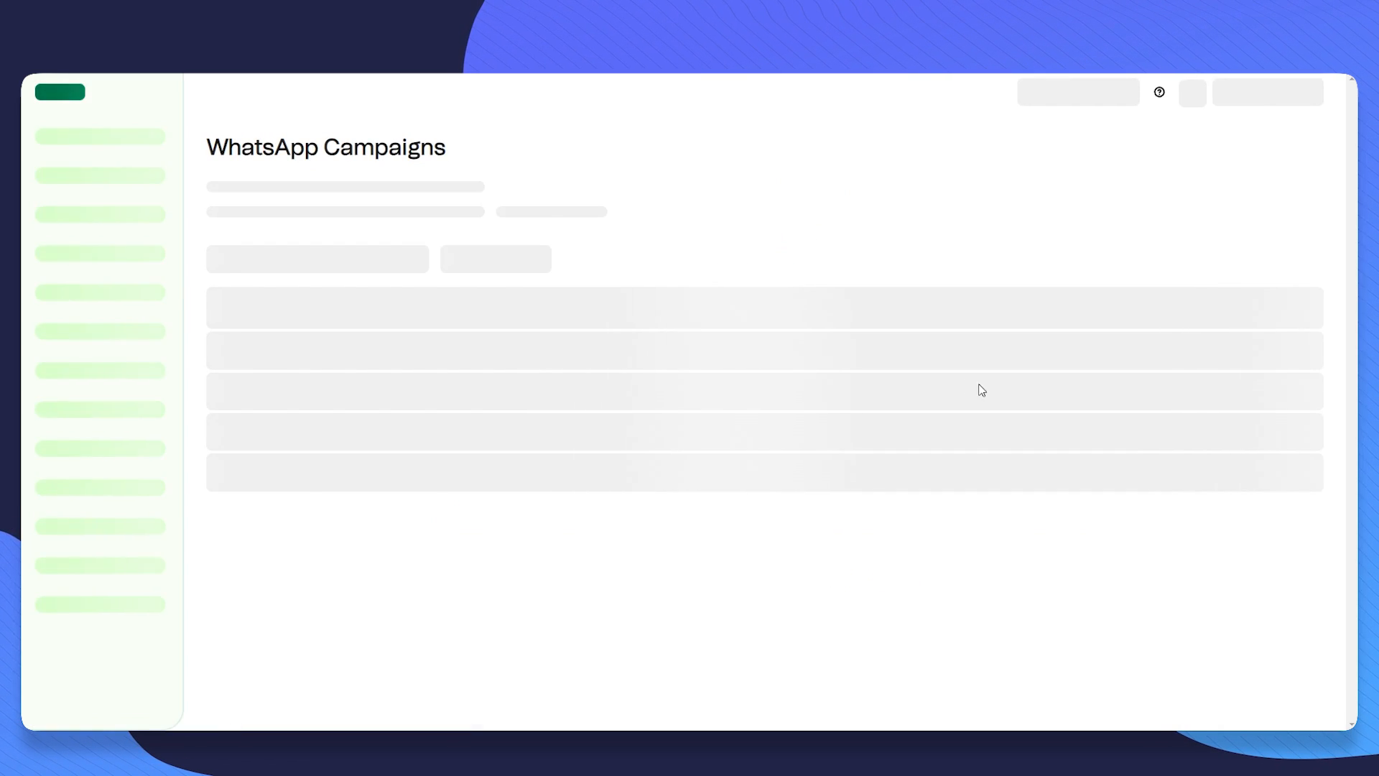
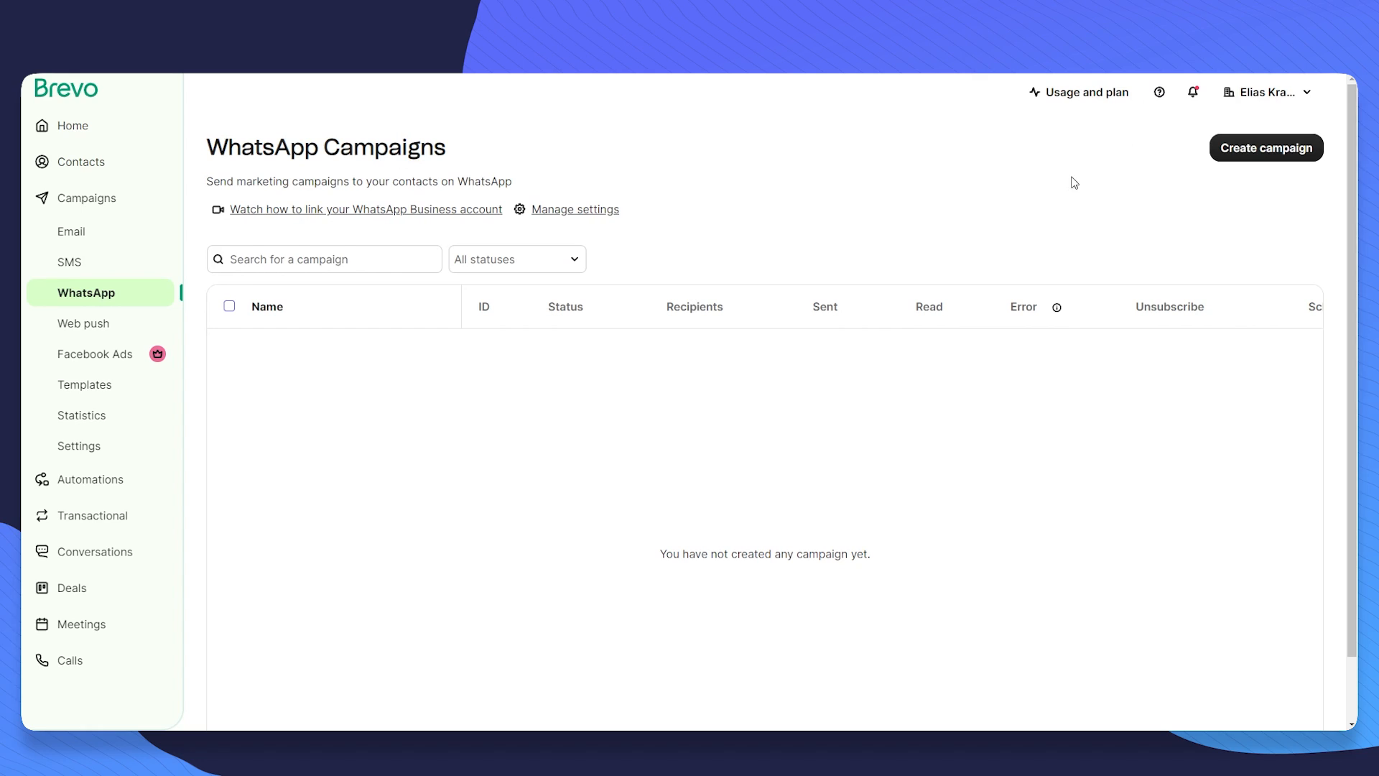
Create a new WhatsApp campaign and name it 'Test'
click(1297, 152)
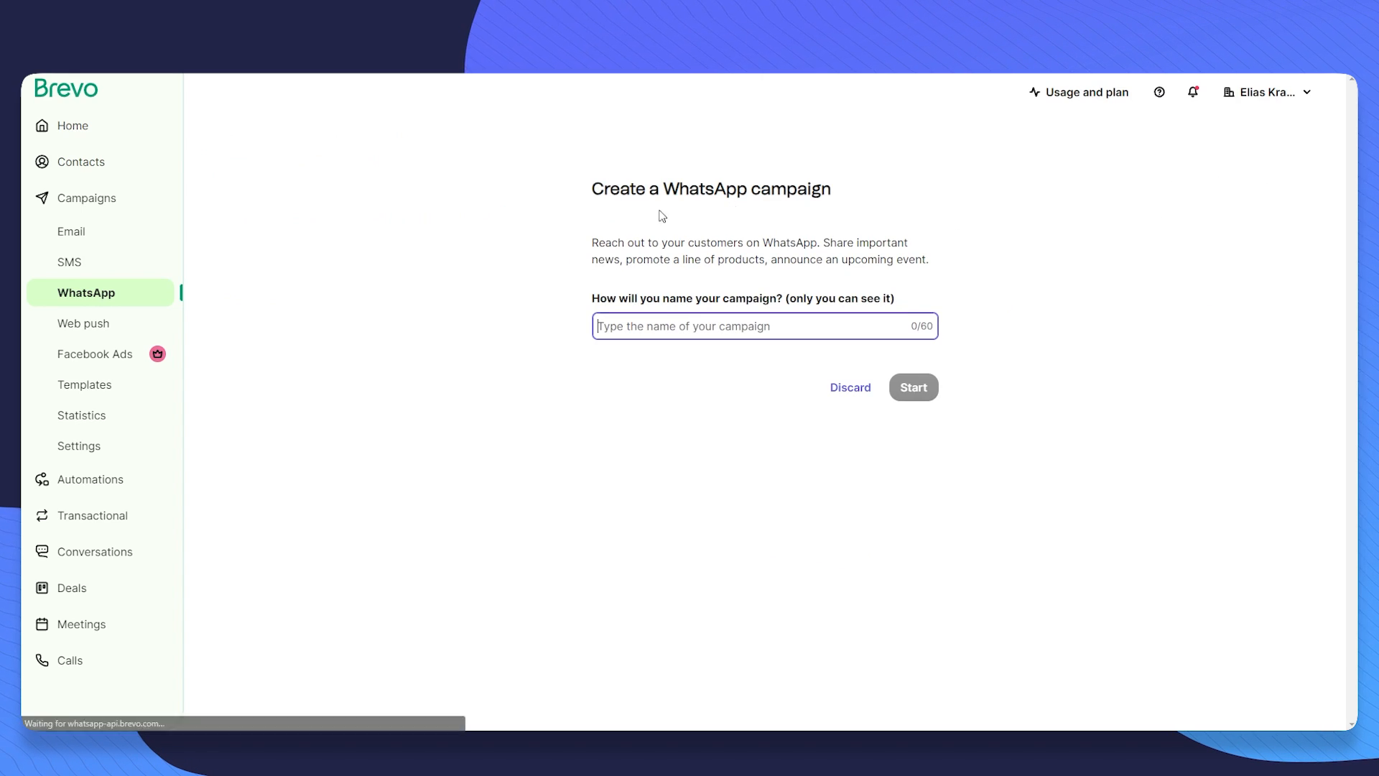
drag(607, 303, 909, 295)
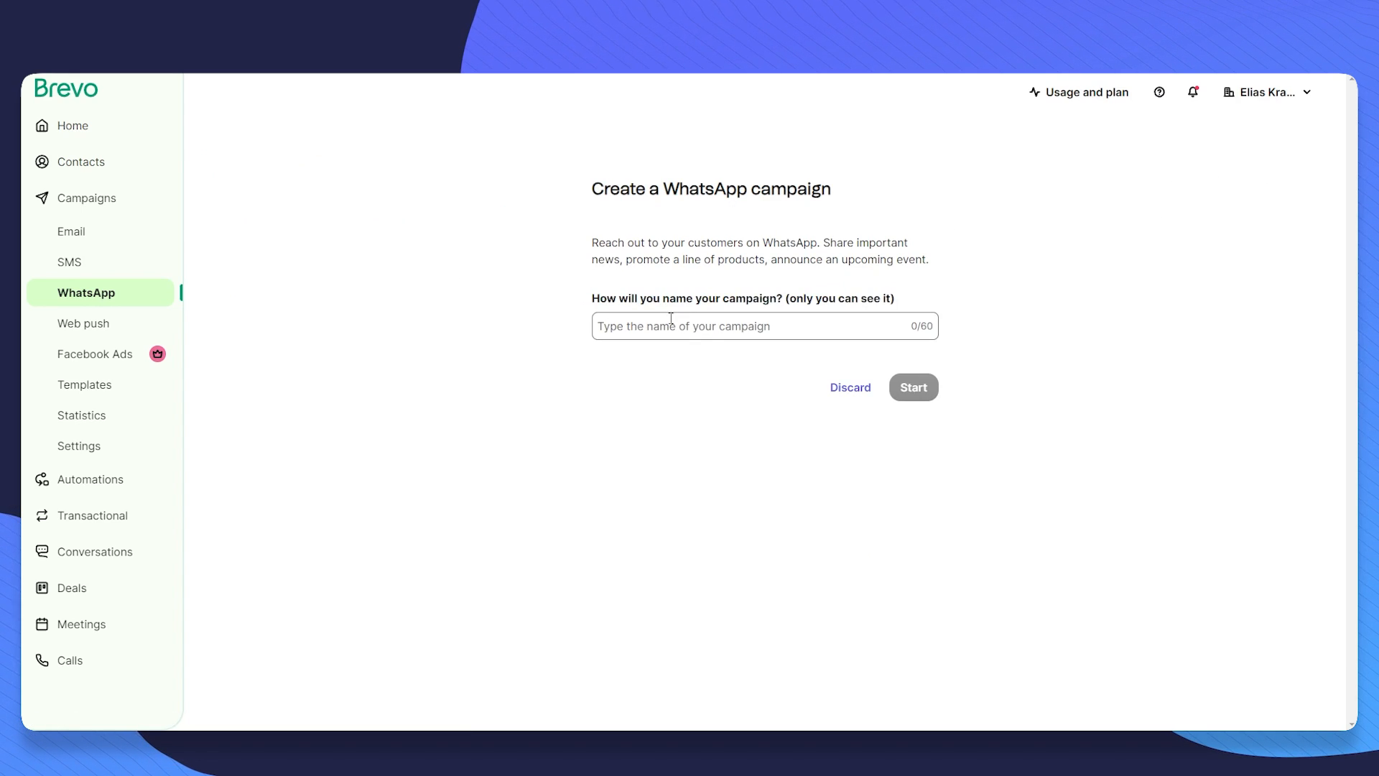
text(Test)
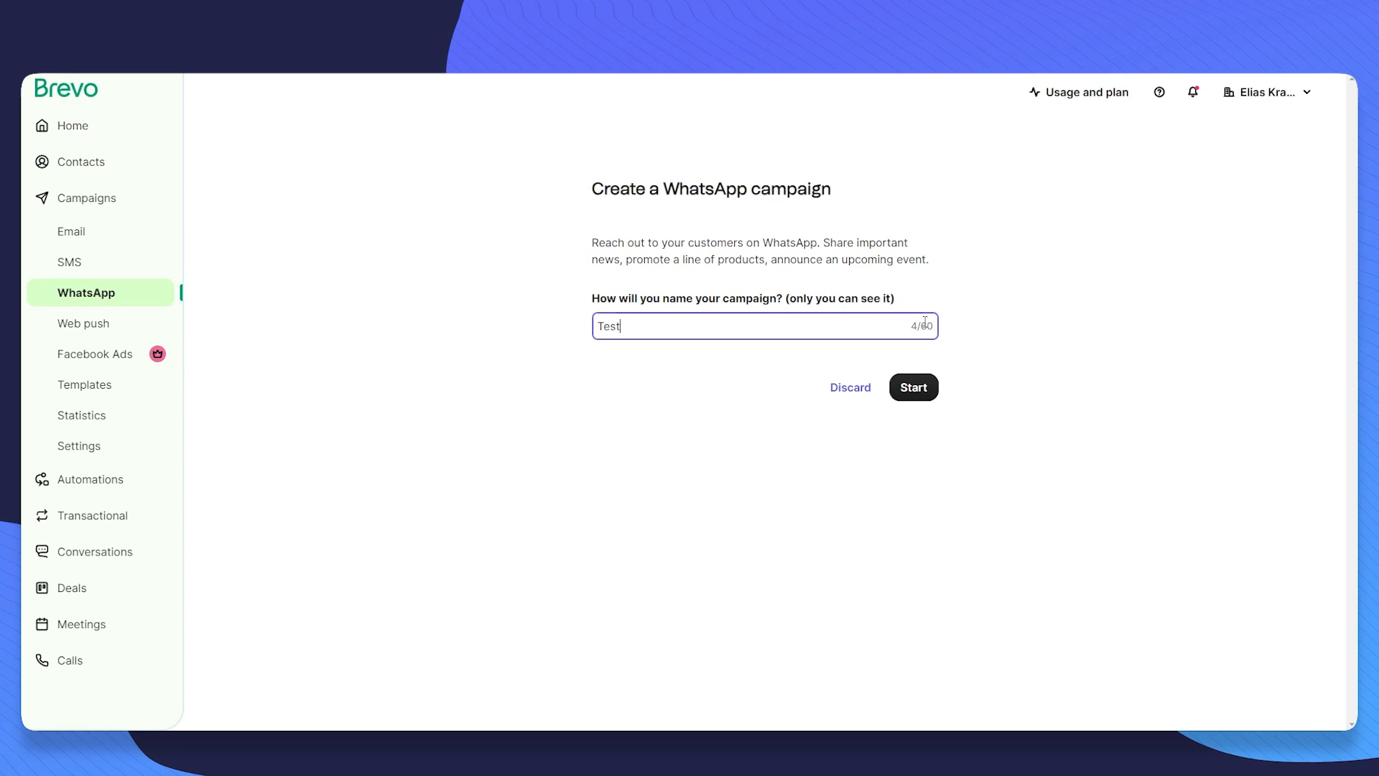
click(914, 387)
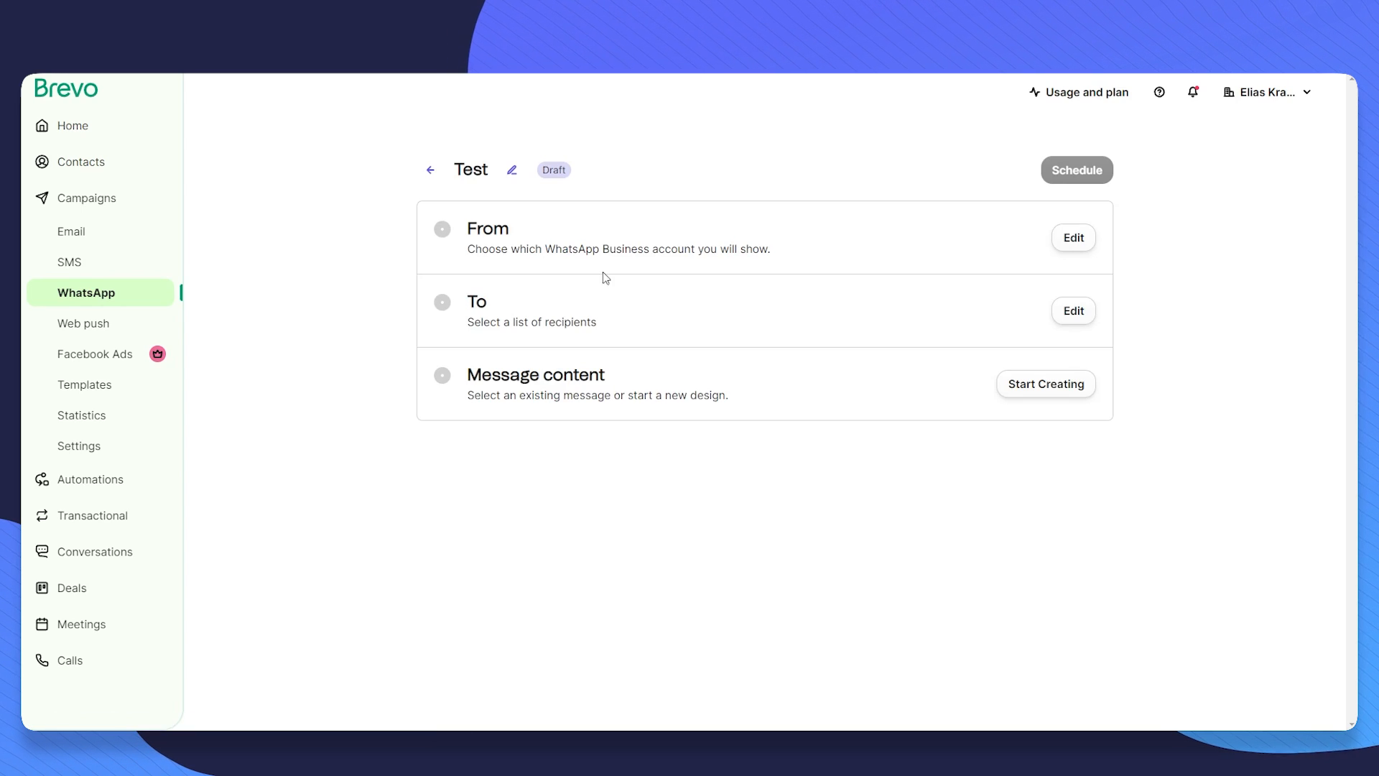
click(1072, 239)
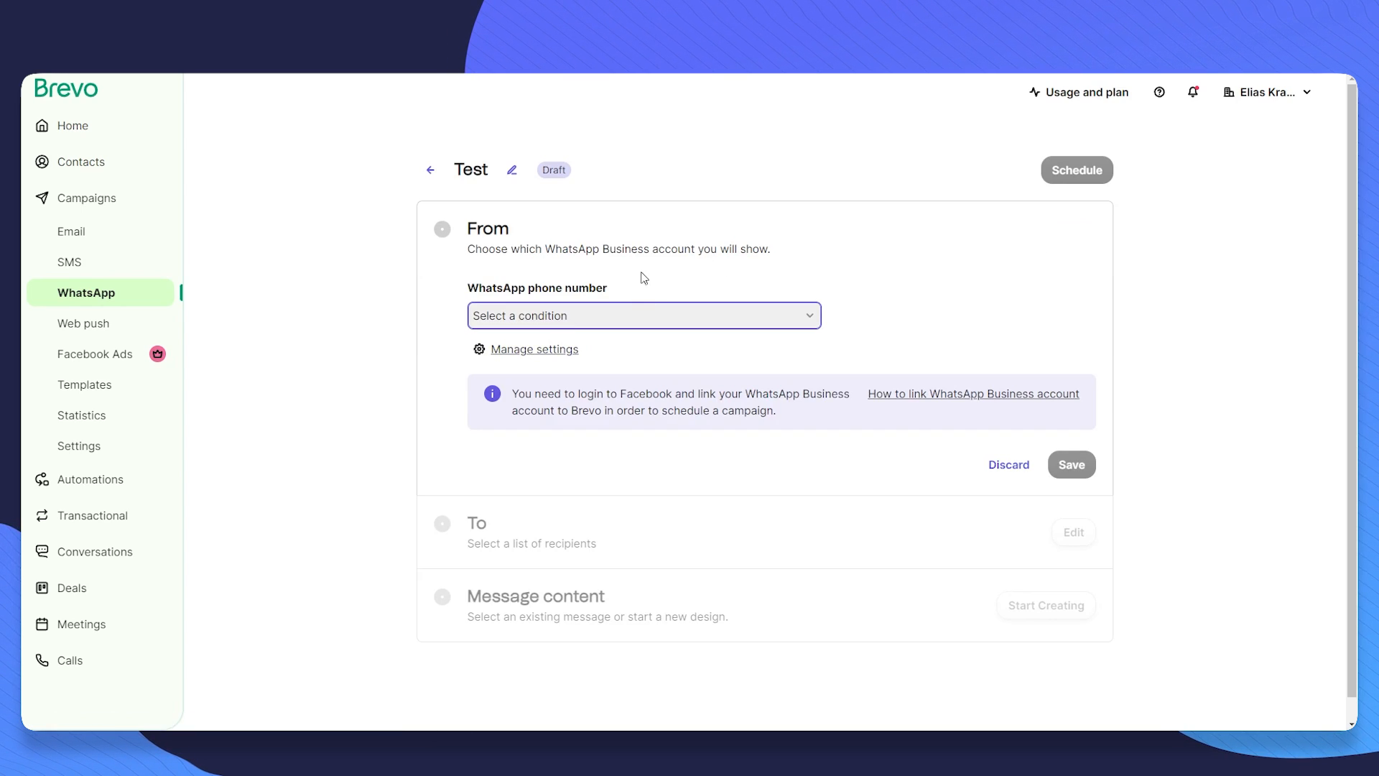
drag(477, 229, 535, 232)
click(610, 271)
click(623, 313)
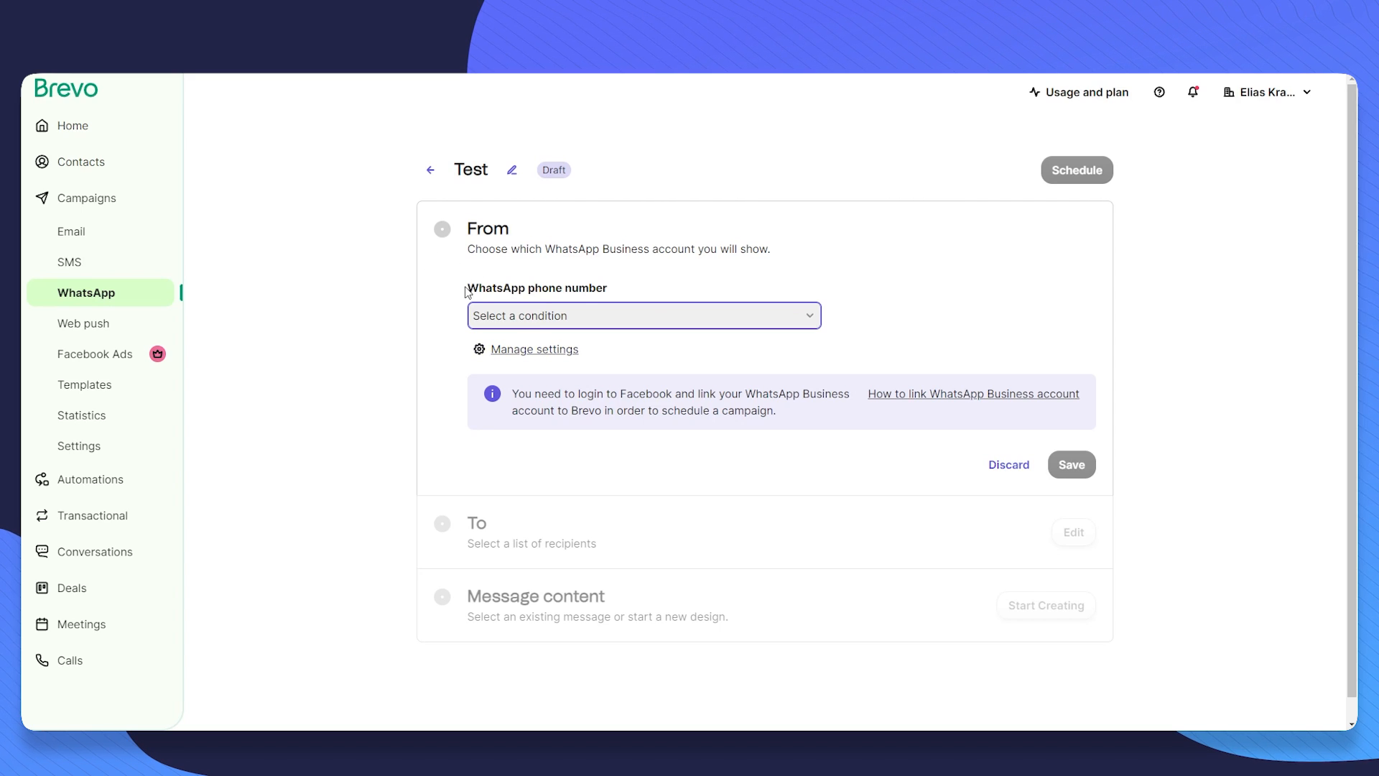
drag(464, 291, 604, 291)
click(603, 291)
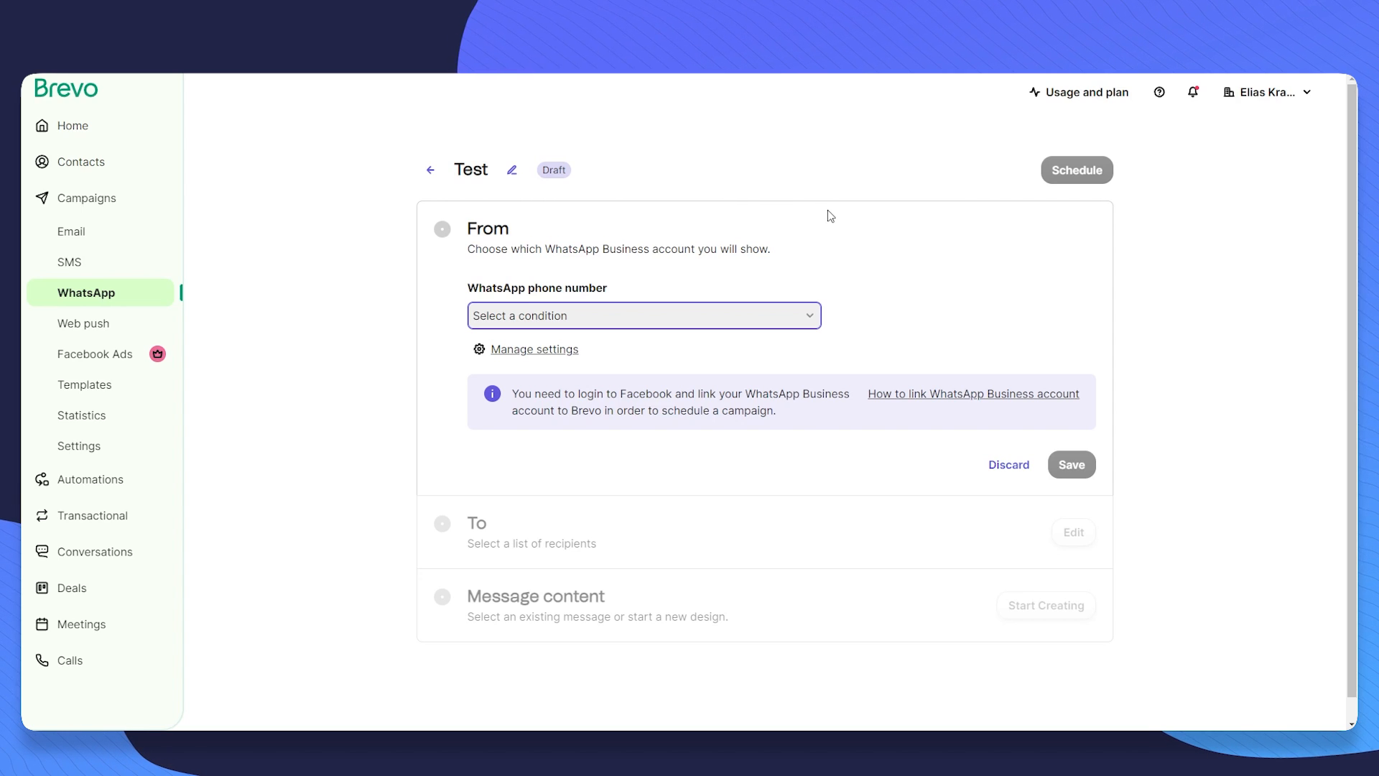
scroll(973, 331, down, 1)
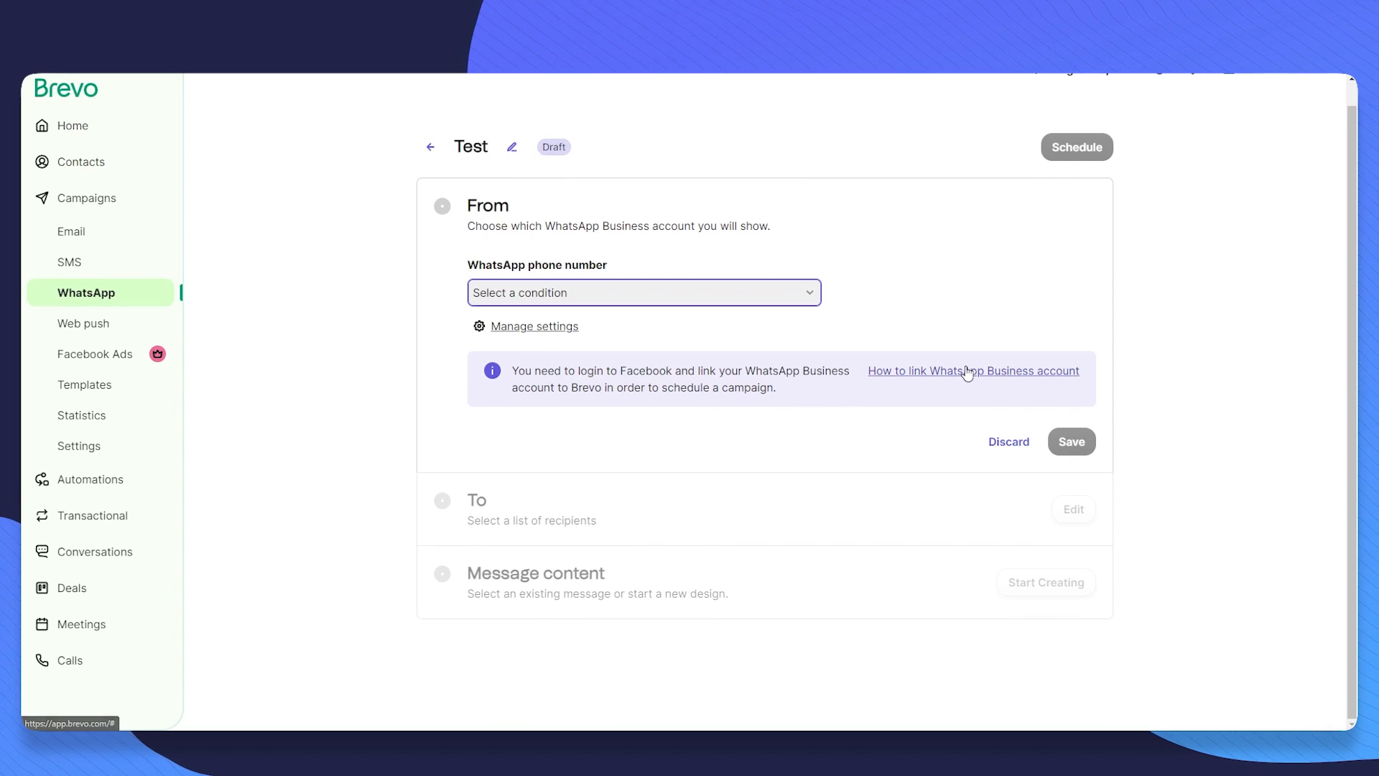
click(962, 372)
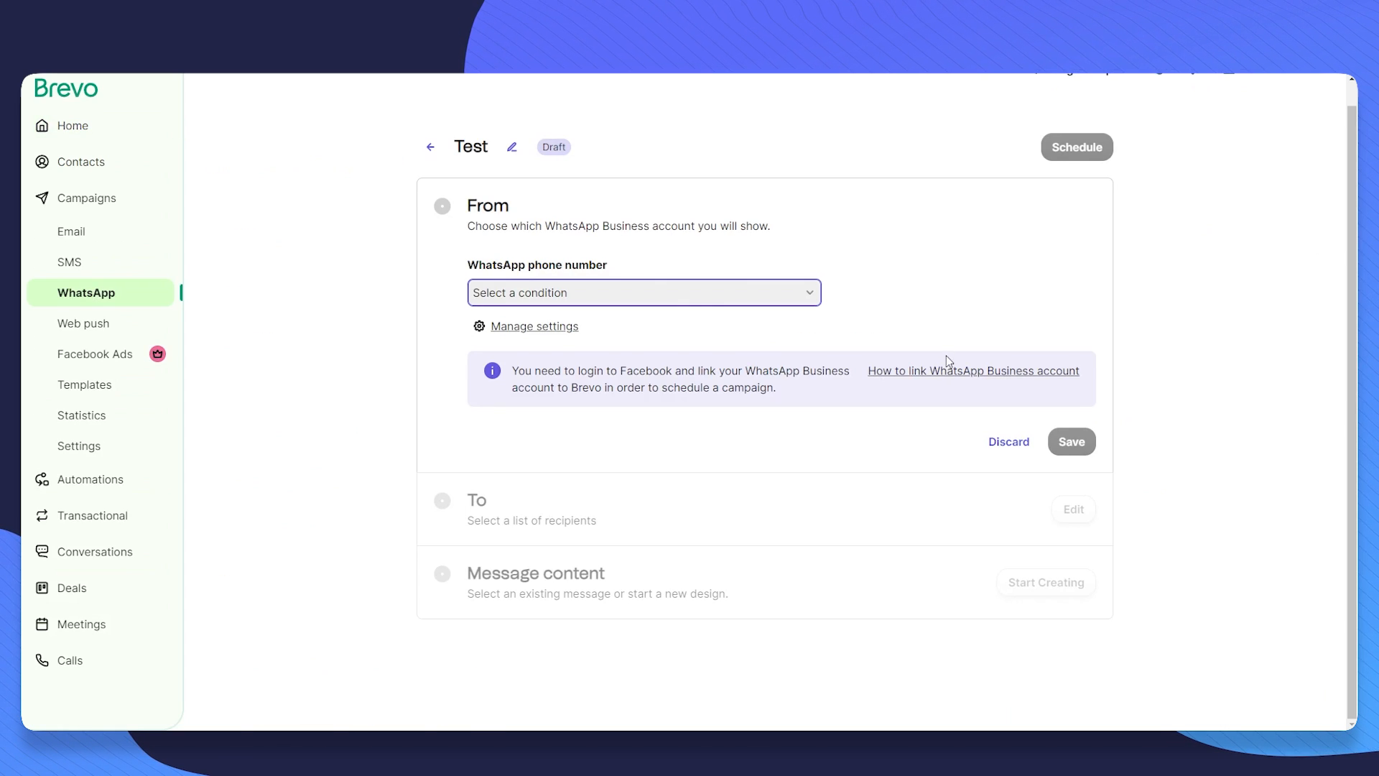
click(952, 371)
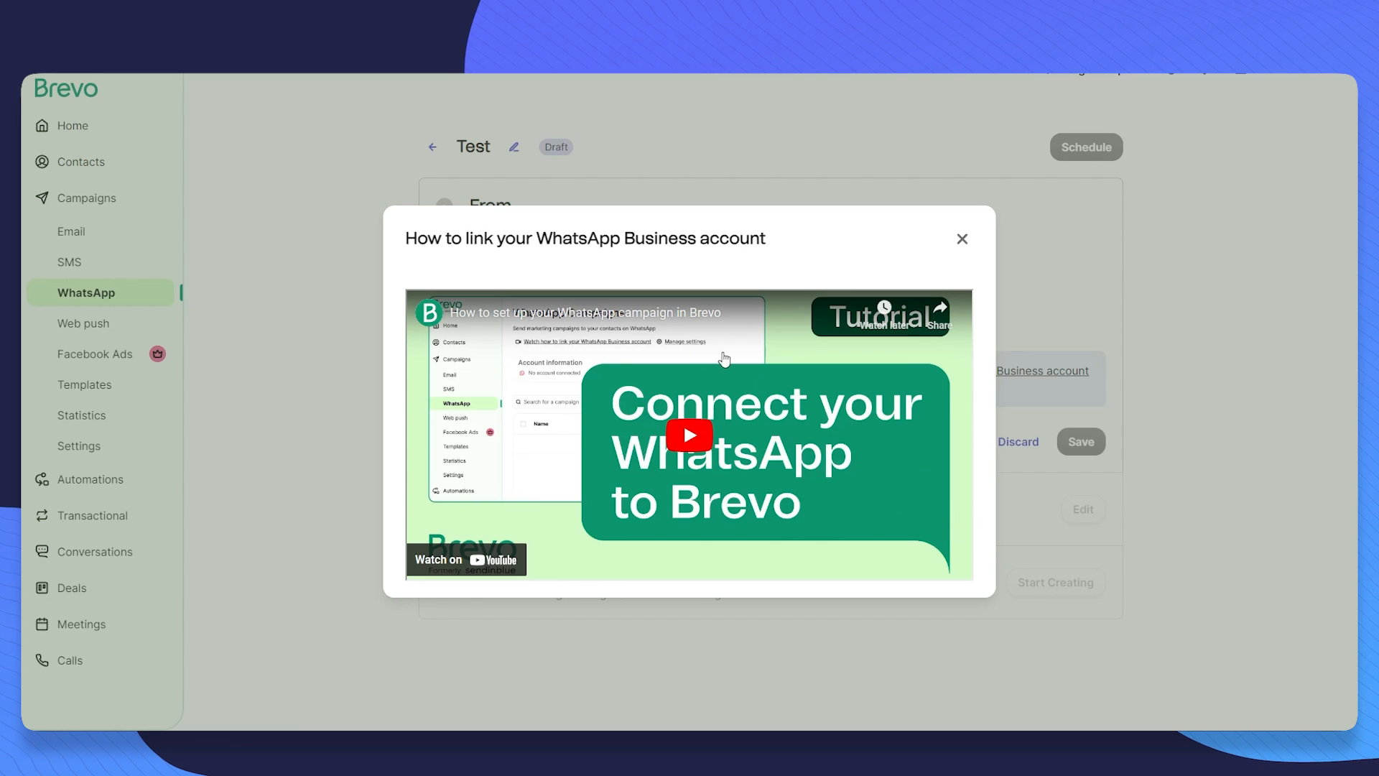
click(957, 239)
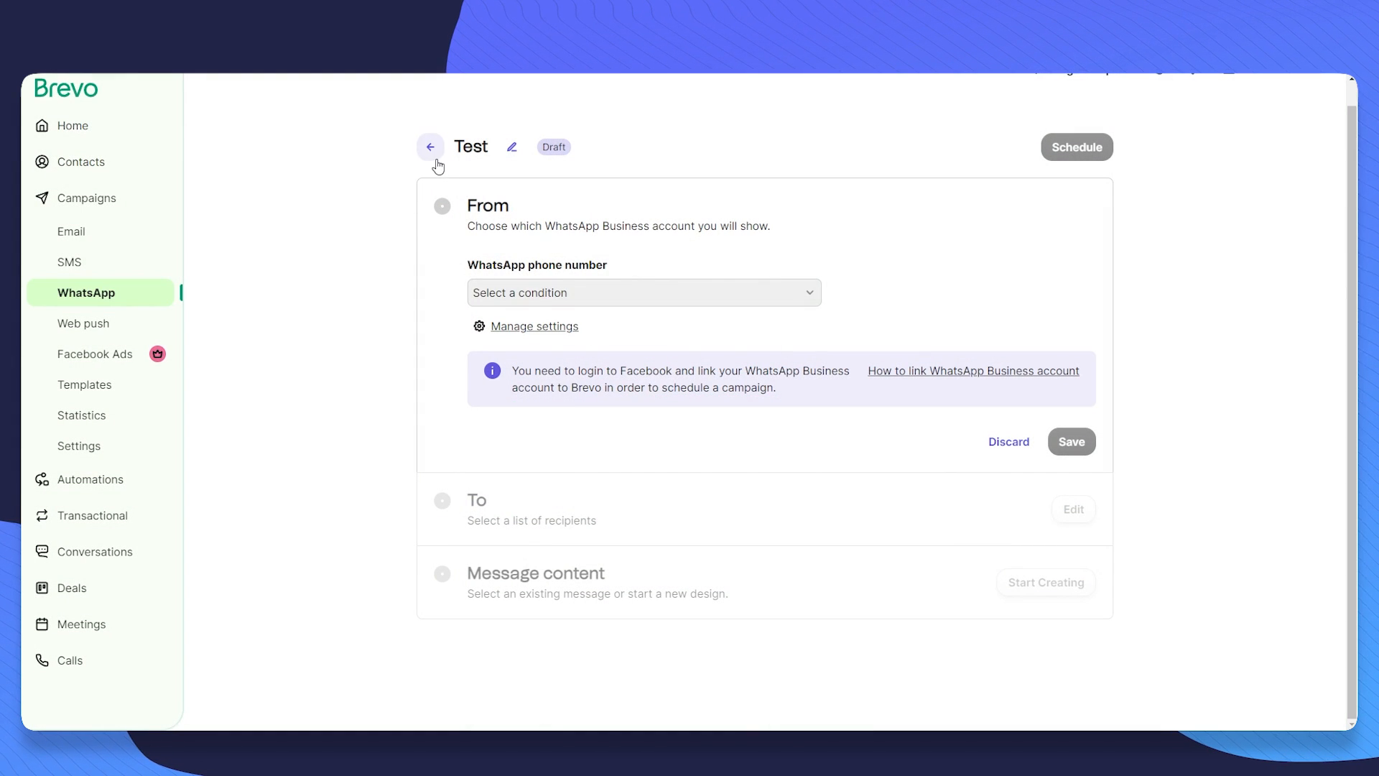
click(1009, 442)
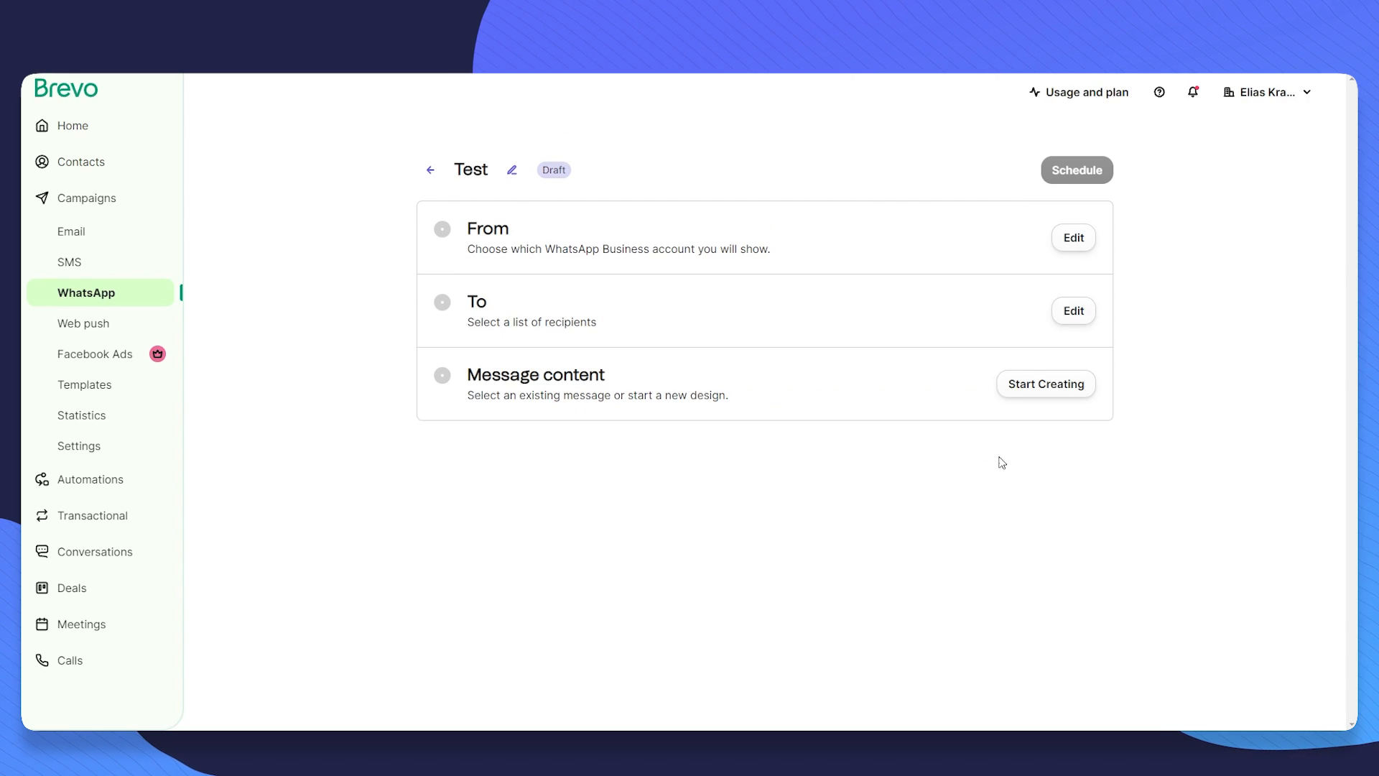
click(1073, 310)
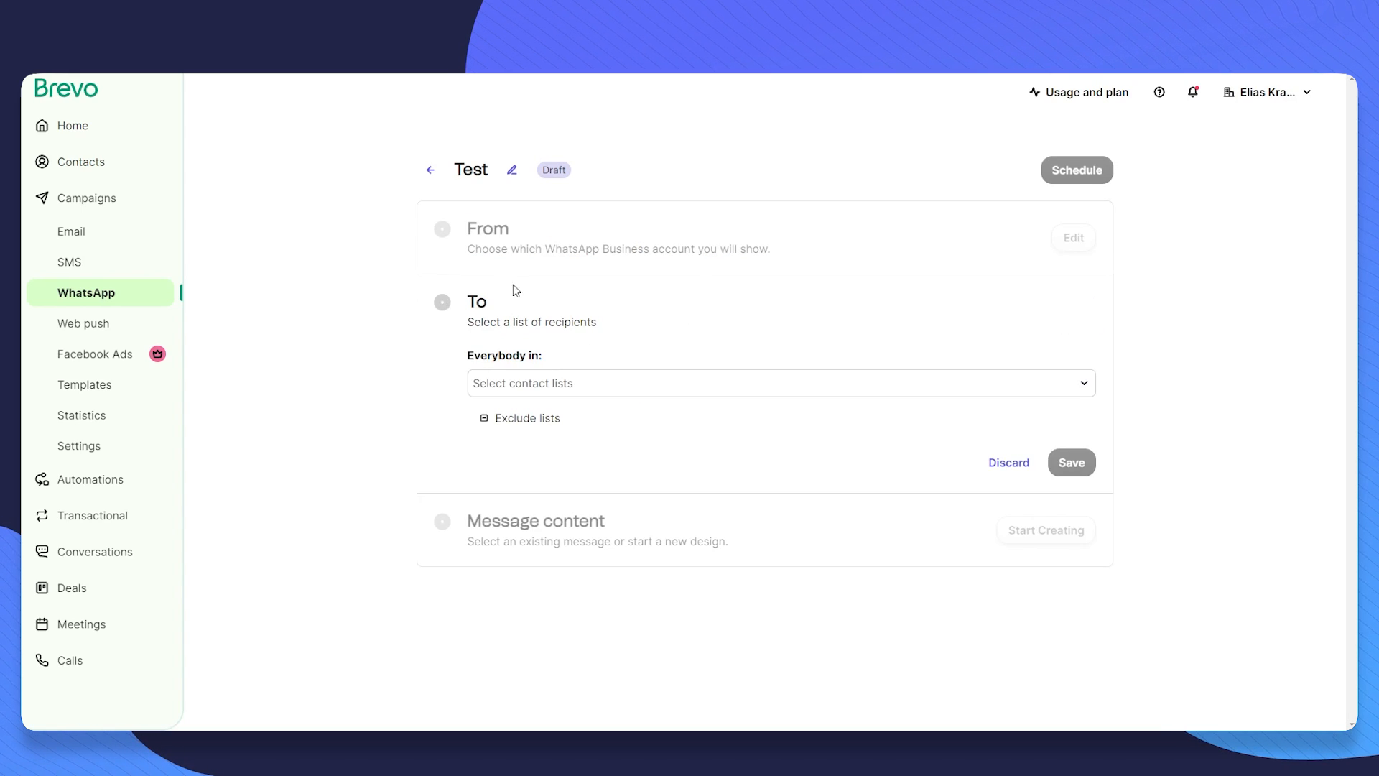
click(557, 384)
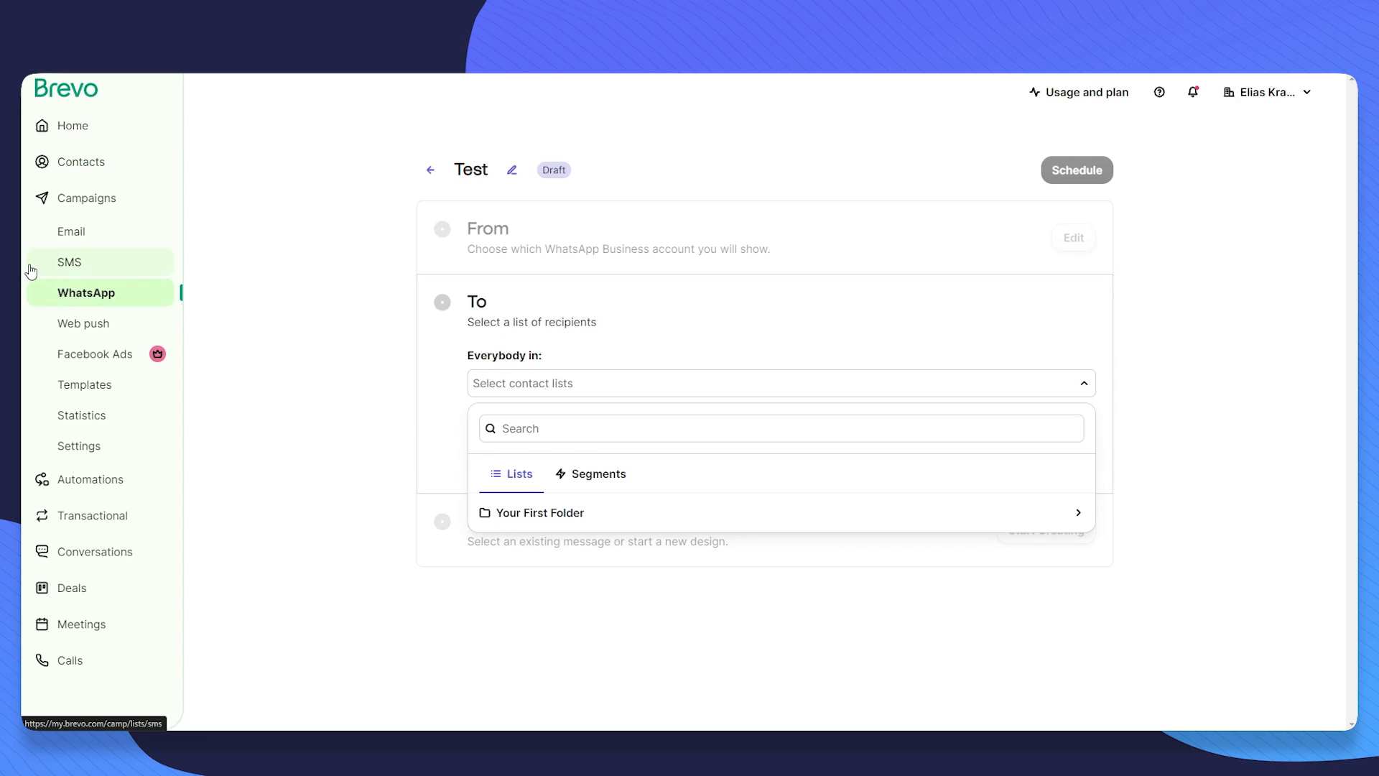
click(602, 475)
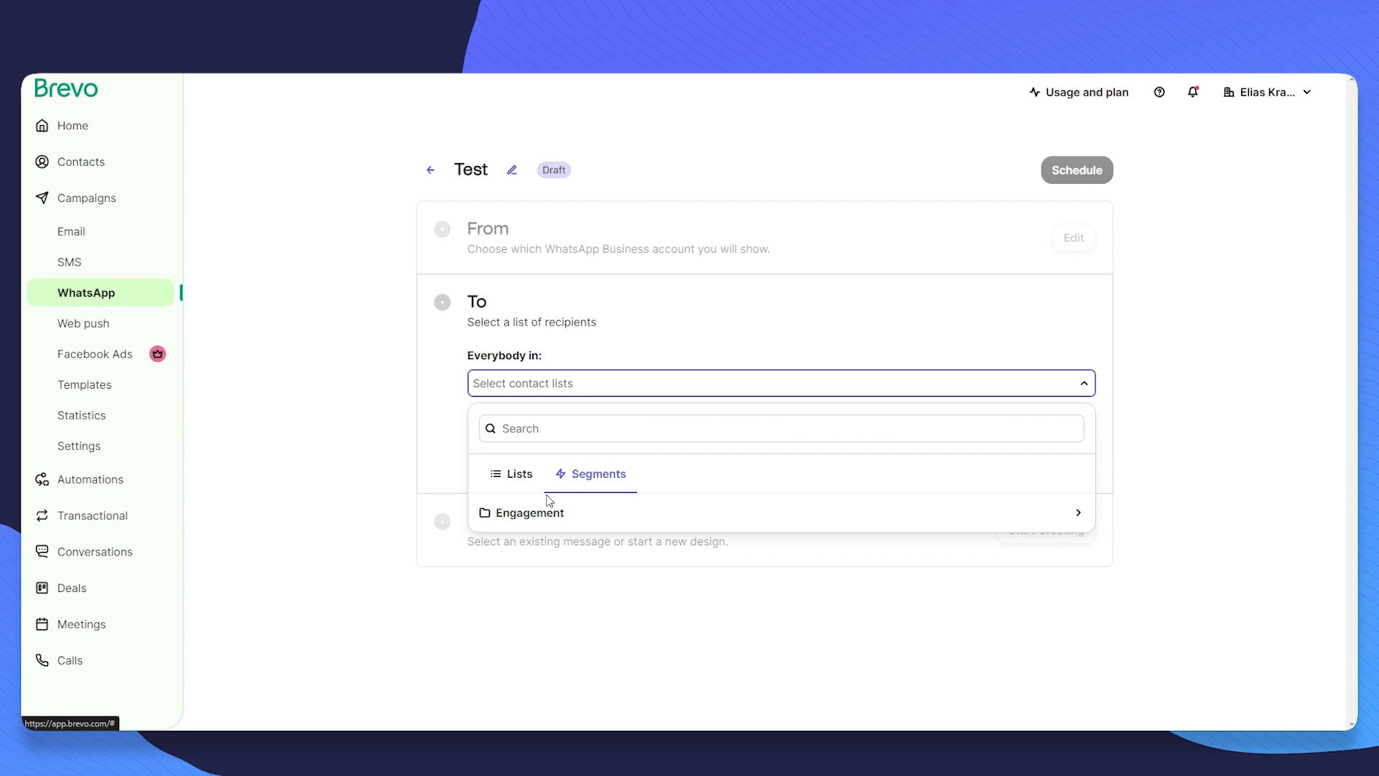
click(394, 432)
click(528, 387)
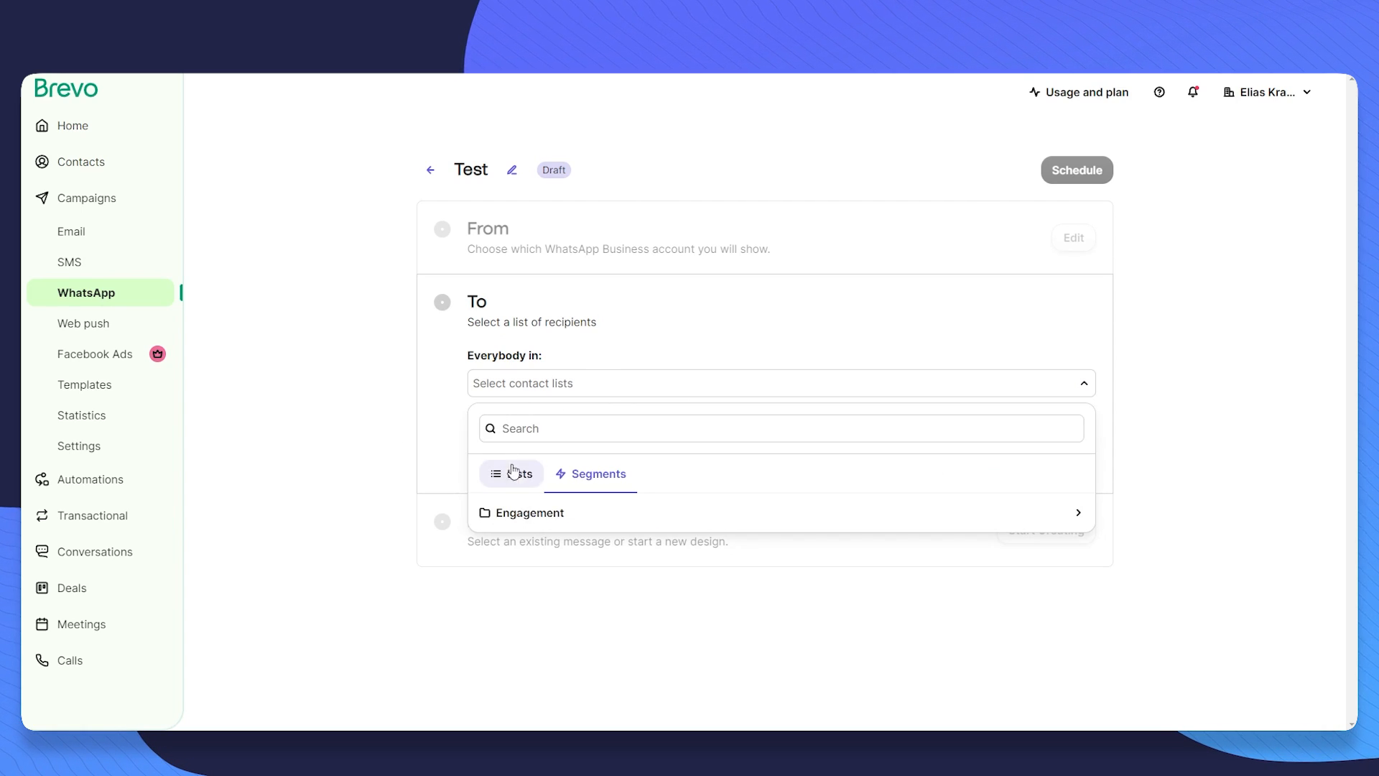
click(513, 473)
click(619, 521)
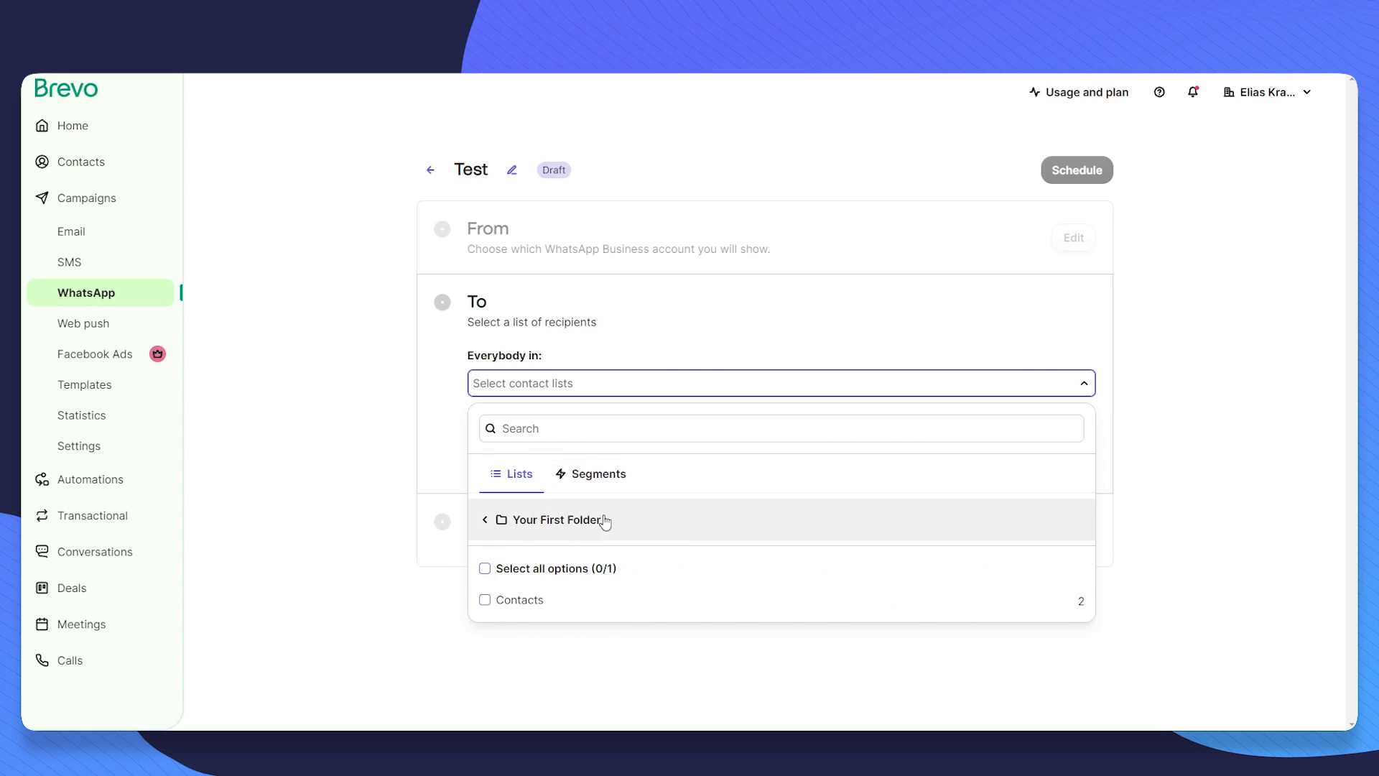
click(484, 600)
click(450, 505)
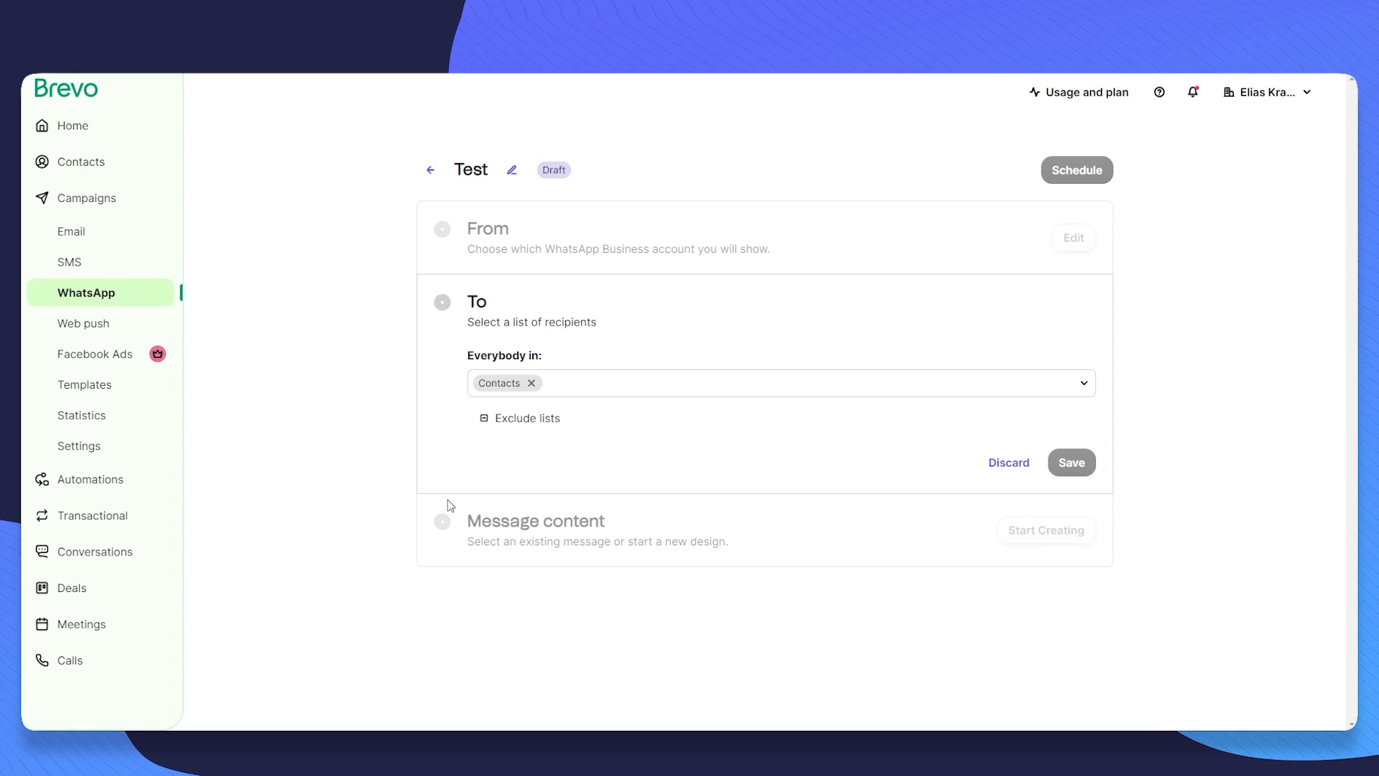
click(1004, 465)
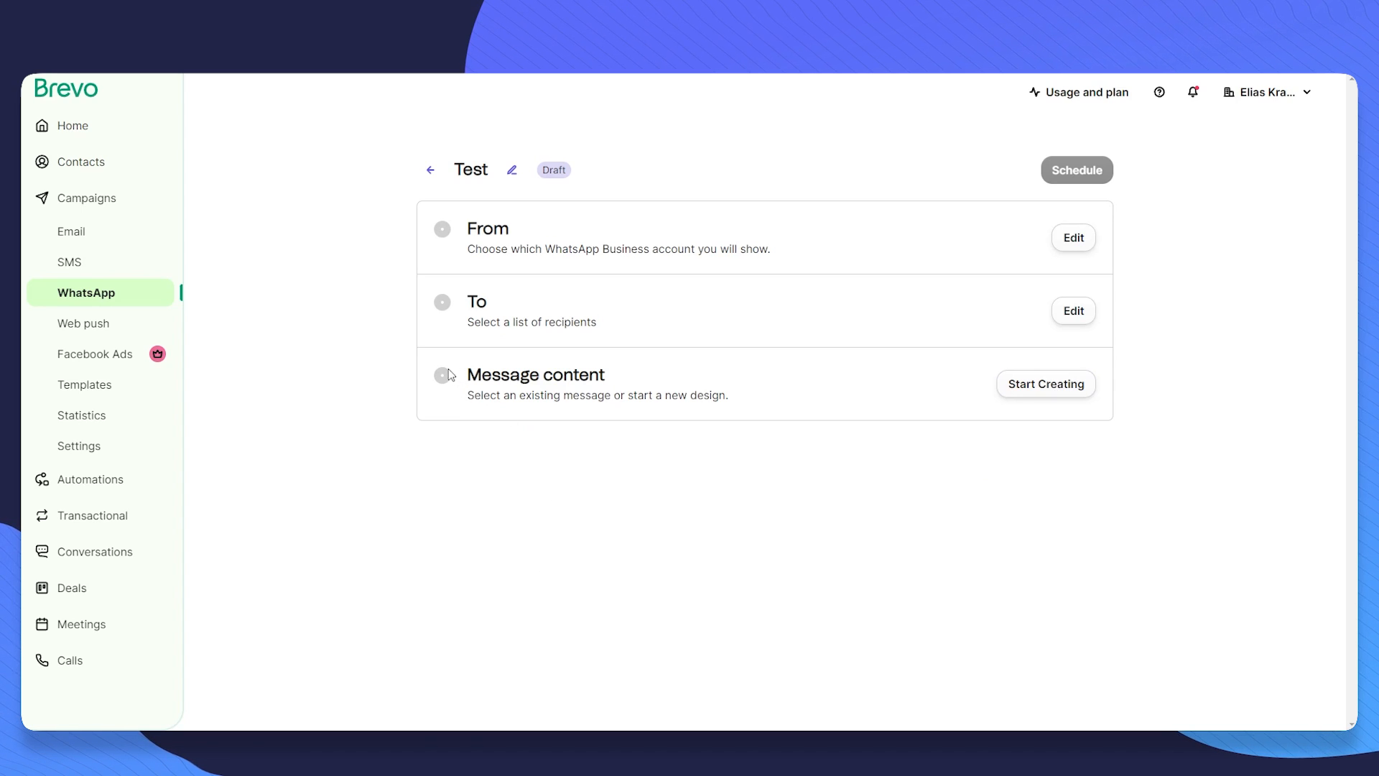
Begin a new WhatsApp template from scratch named 'Test Template'
click(1048, 391)
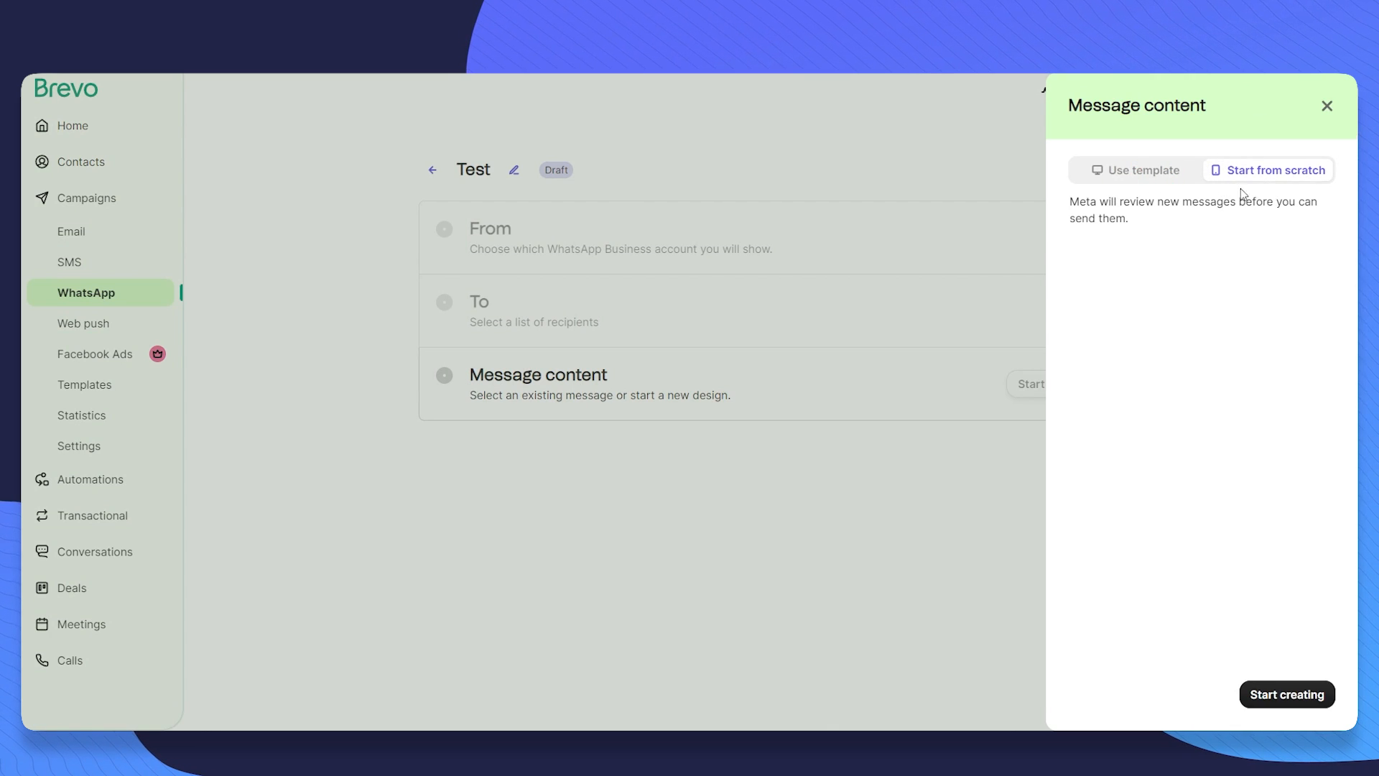
click(1285, 695)
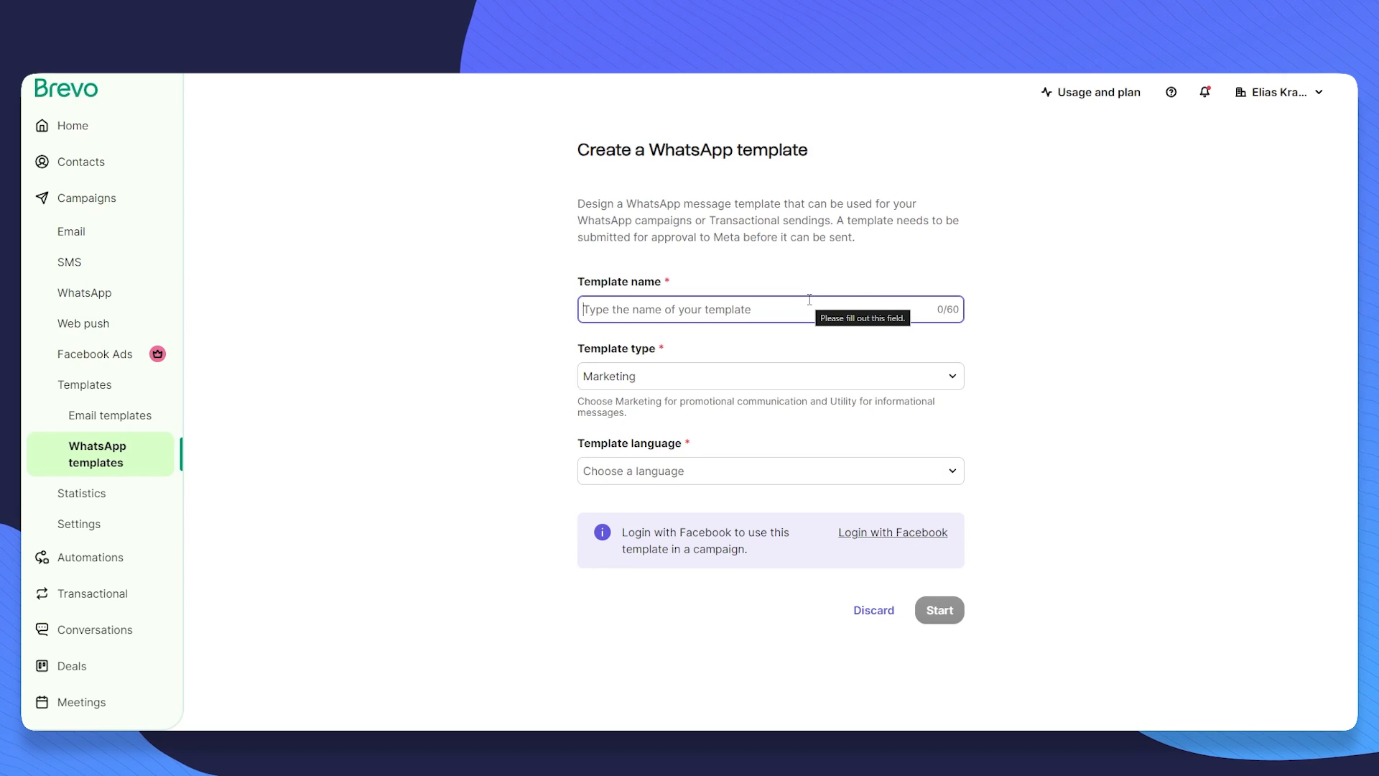
text(Test Template)
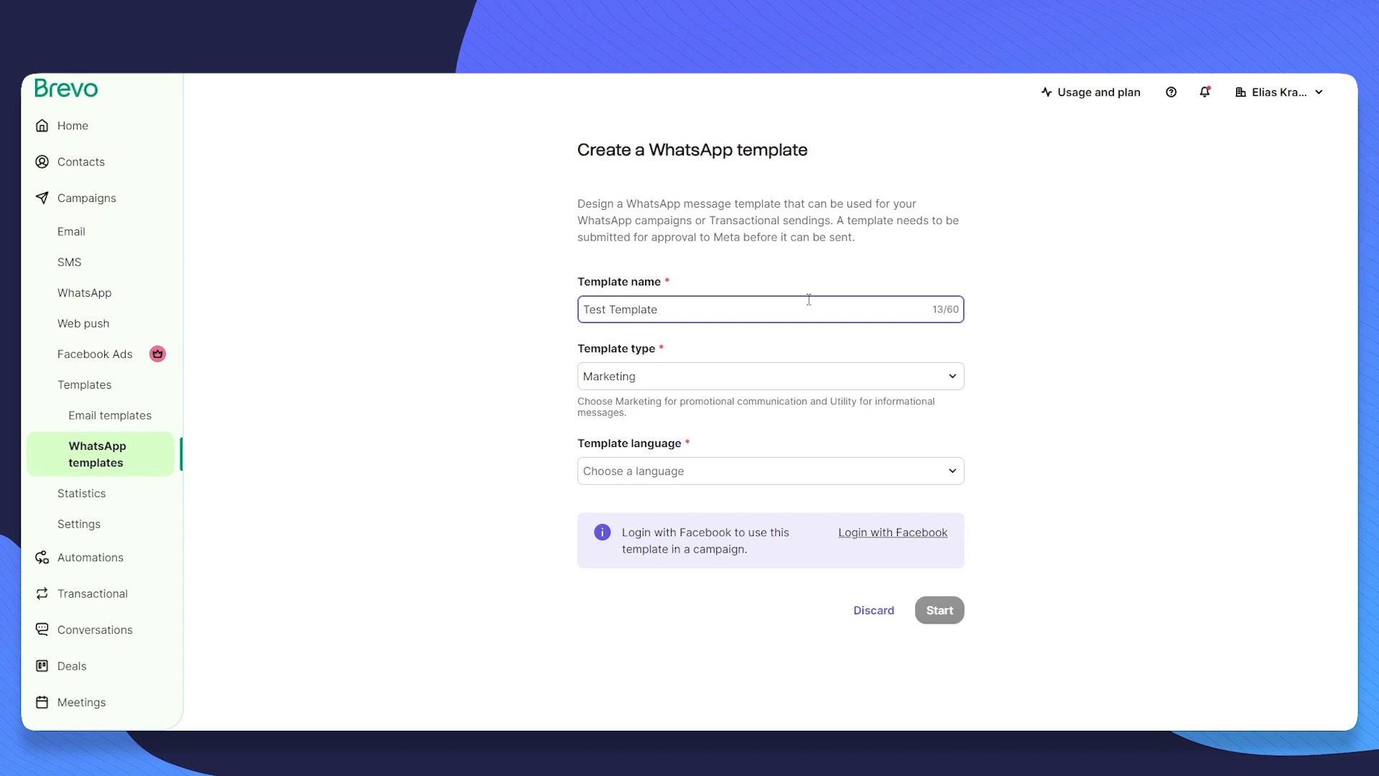
click(573, 348)
Set the template type to Marketing and the language to English, then create it
click(636, 381)
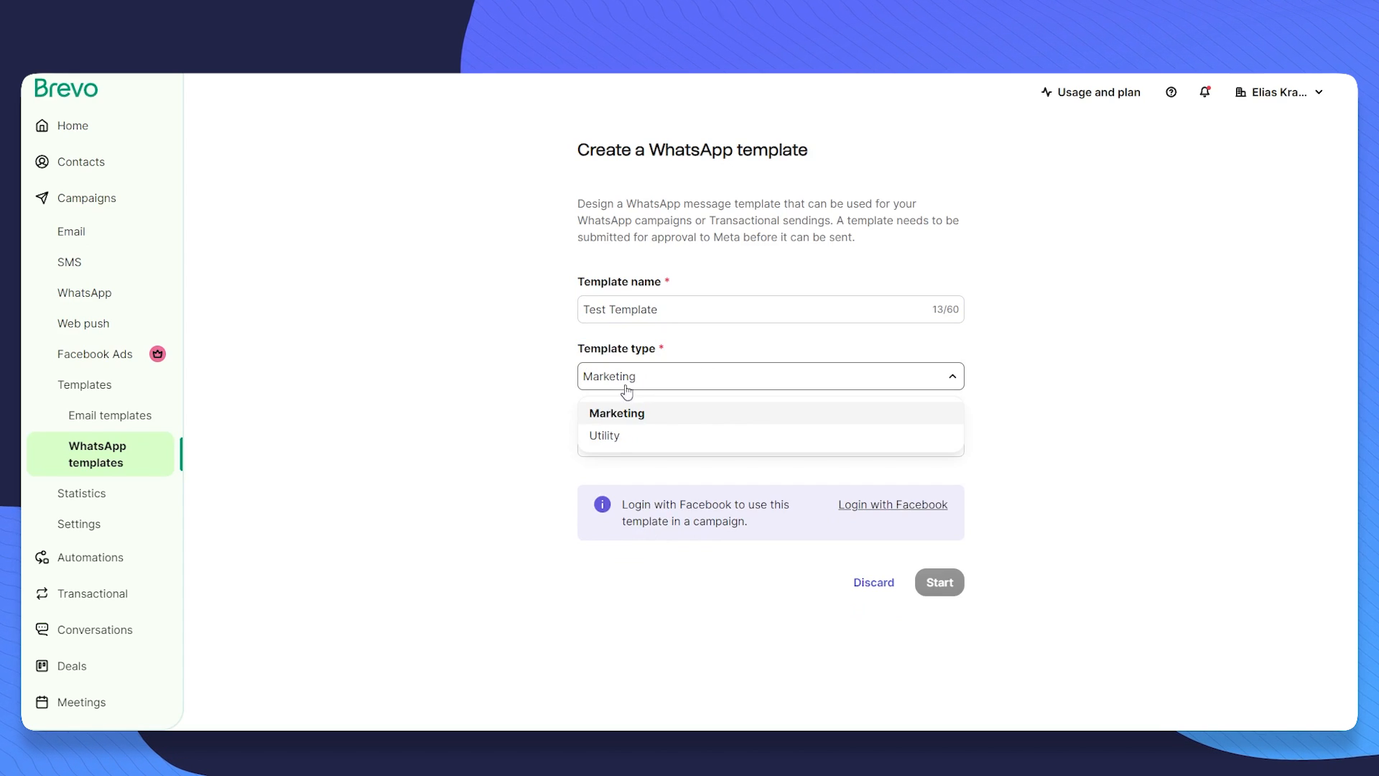
click(617, 417)
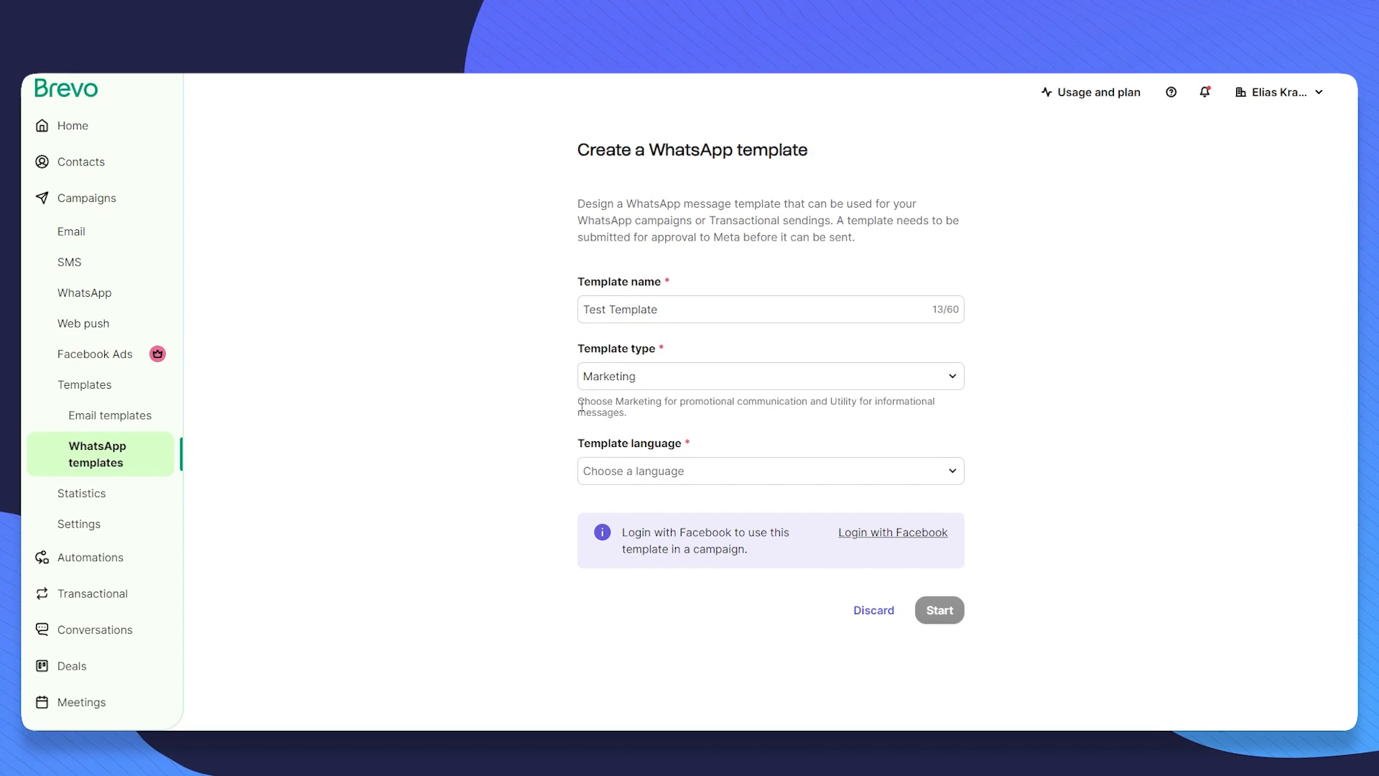
drag(584, 401, 842, 403)
click(762, 383)
click(619, 440)
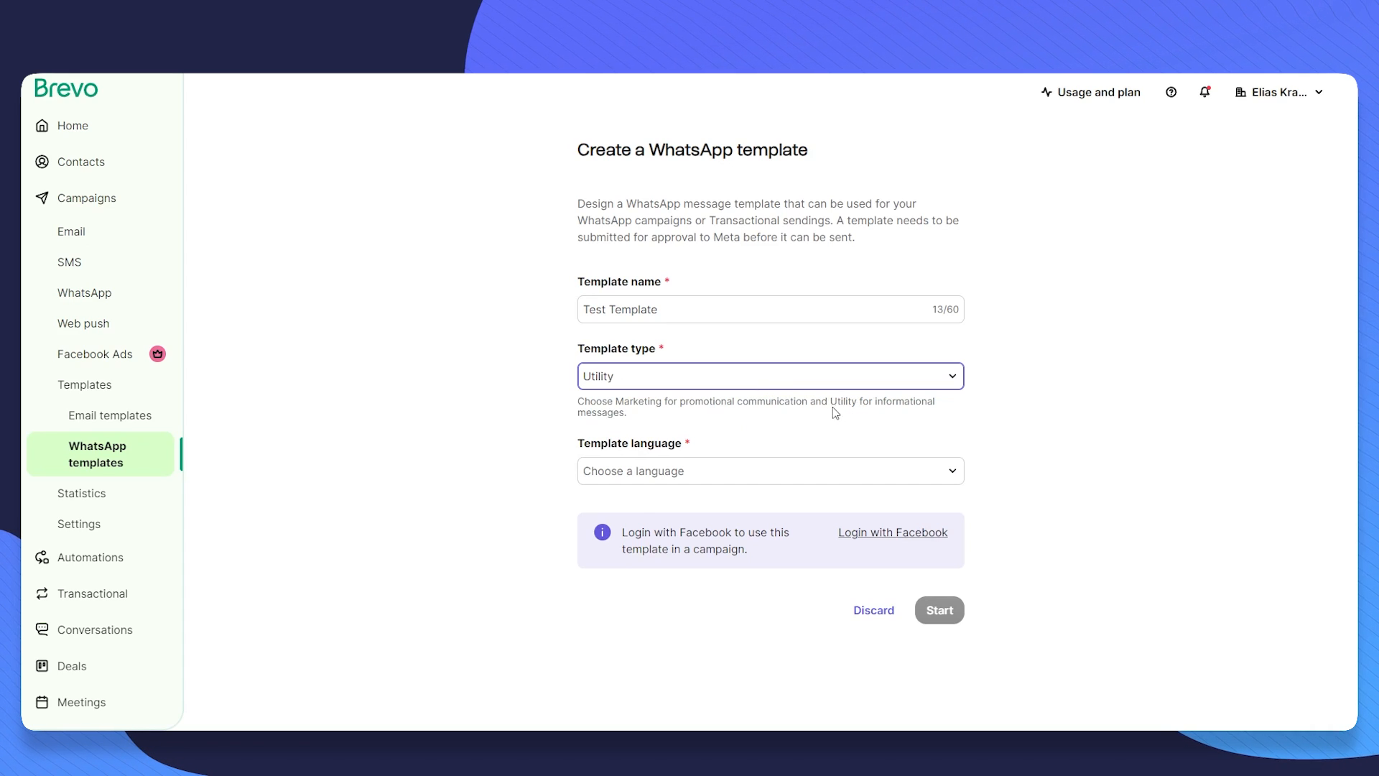
drag(869, 401, 888, 416)
click(639, 404)
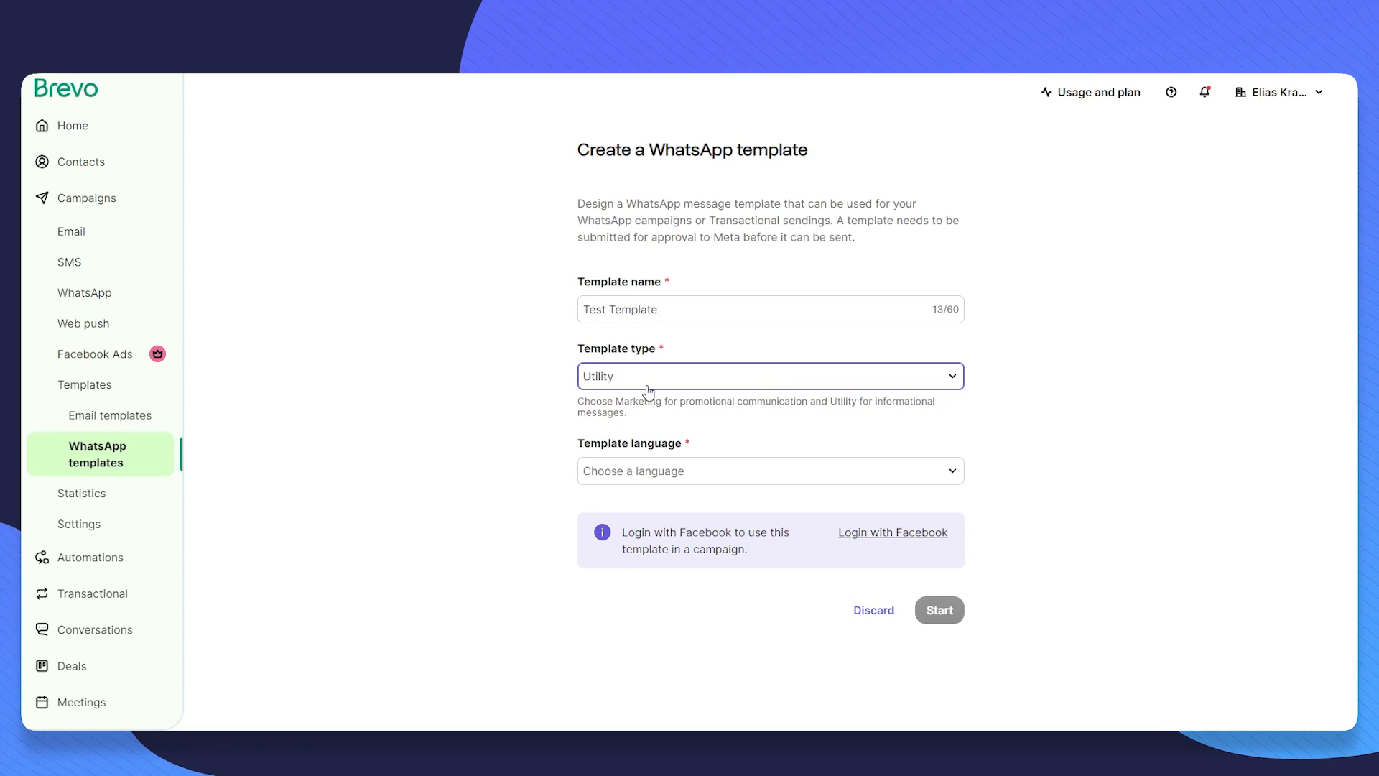
click(648, 388)
click(624, 410)
click(706, 471)
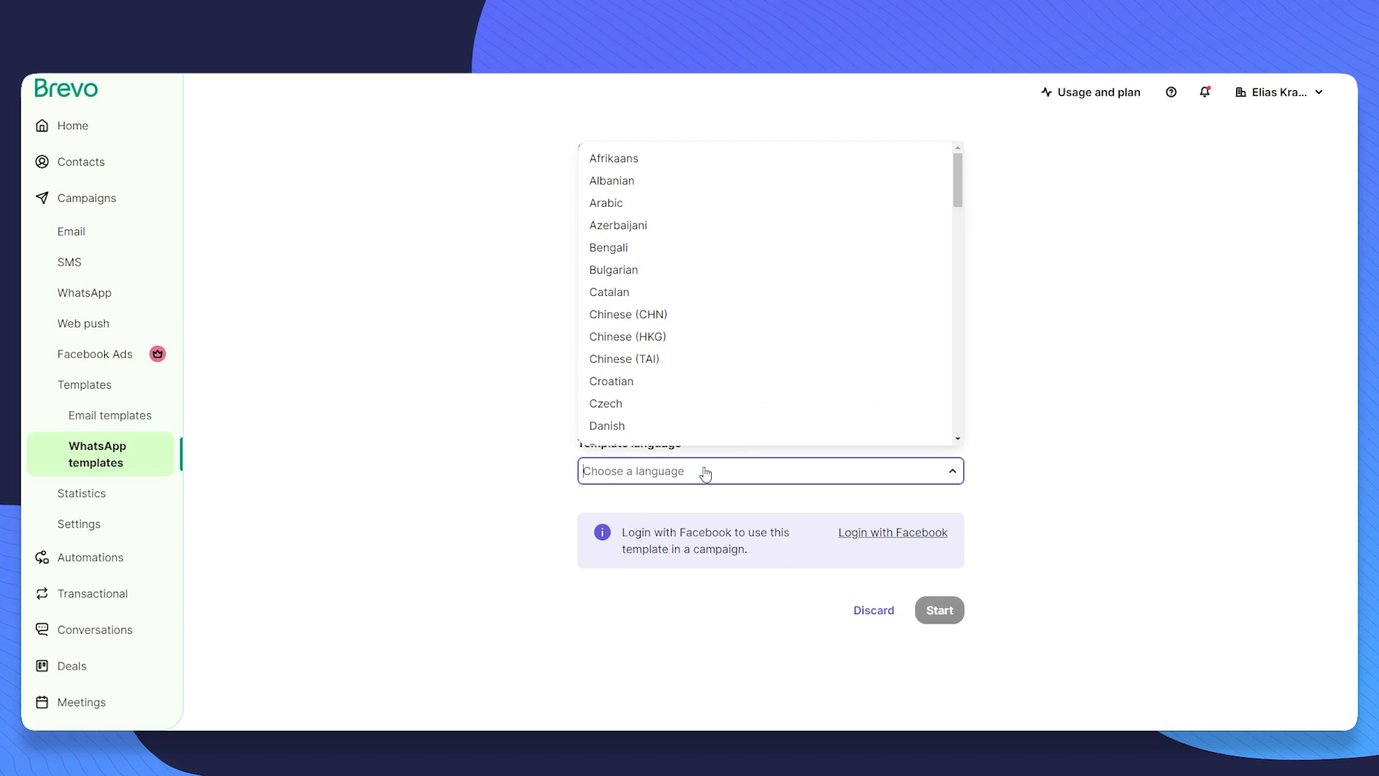
text(engl)
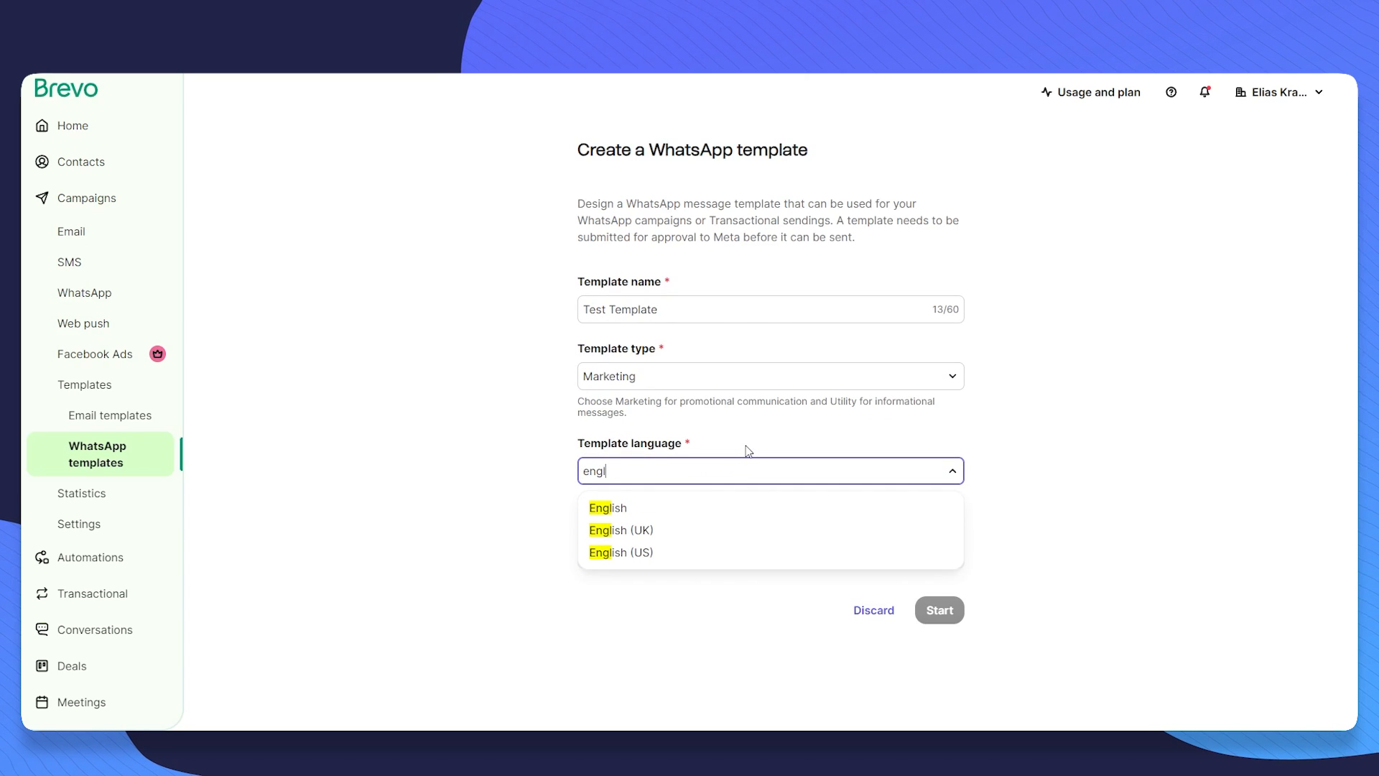
click(607, 509)
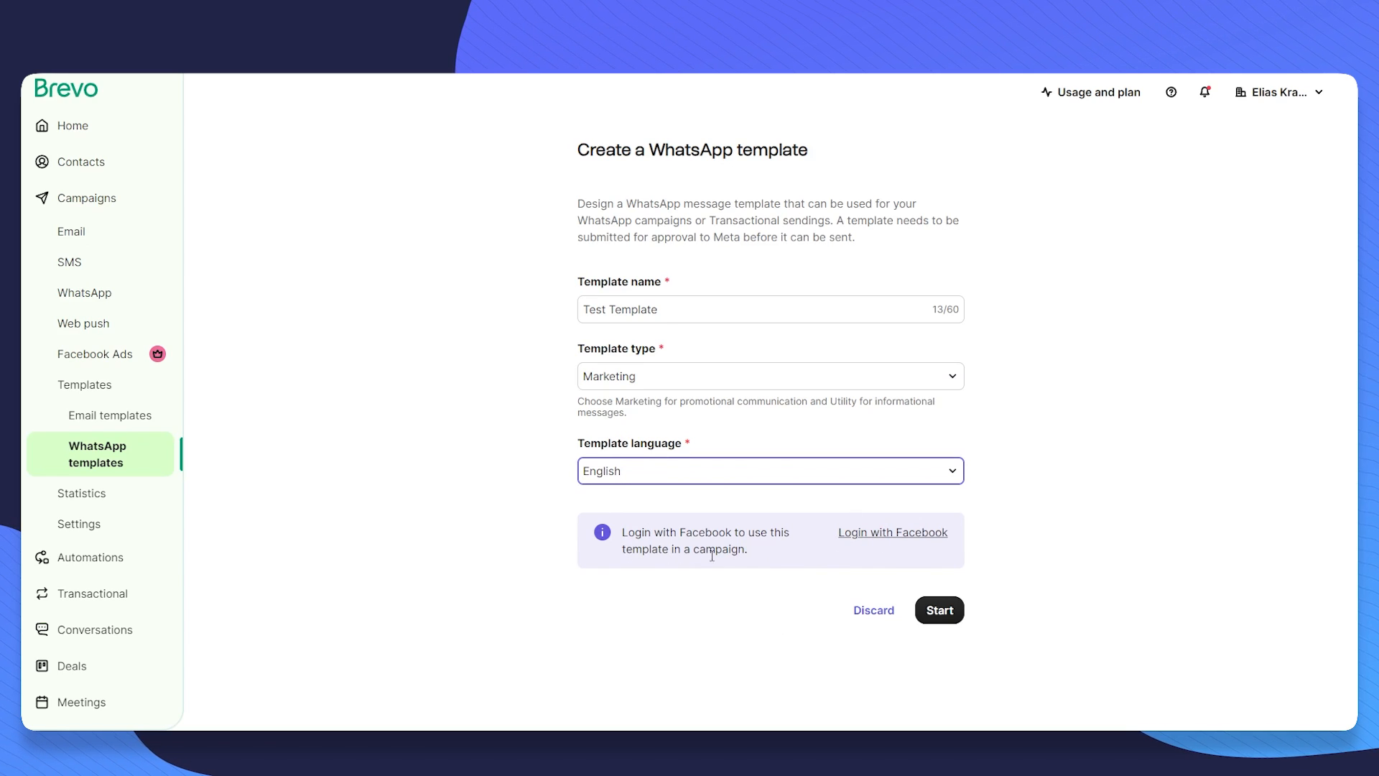
click(939, 608)
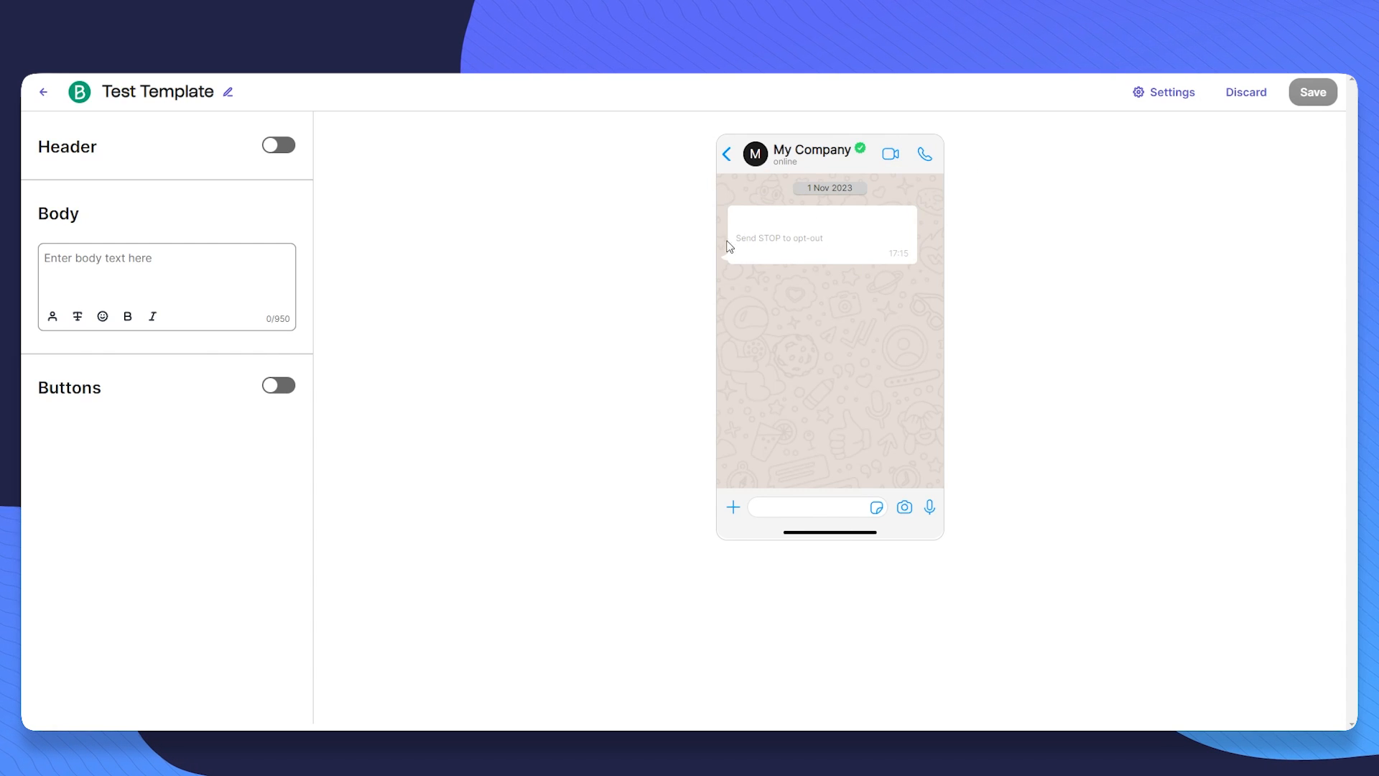
Enable the template header and type 'Hey,' as its text
click(281, 149)
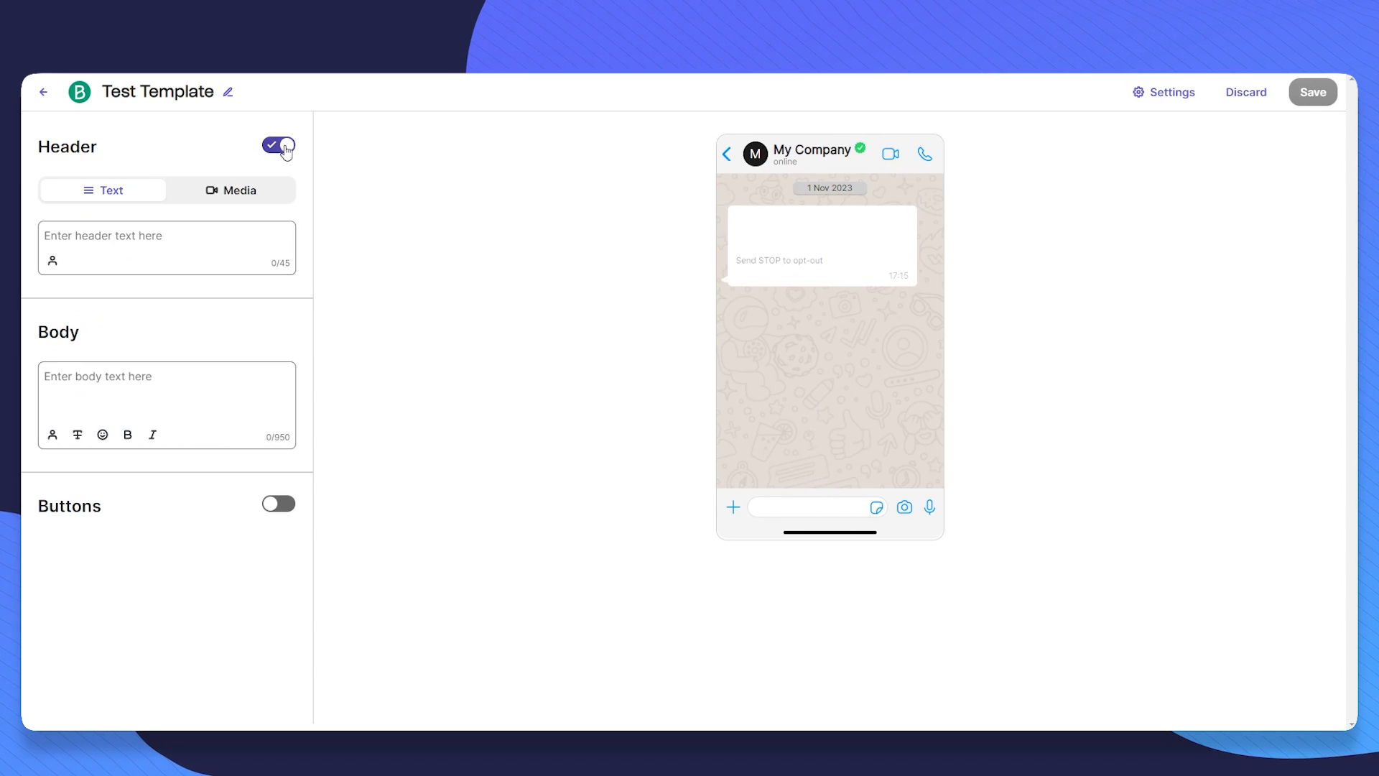
click(285, 149)
click(283, 146)
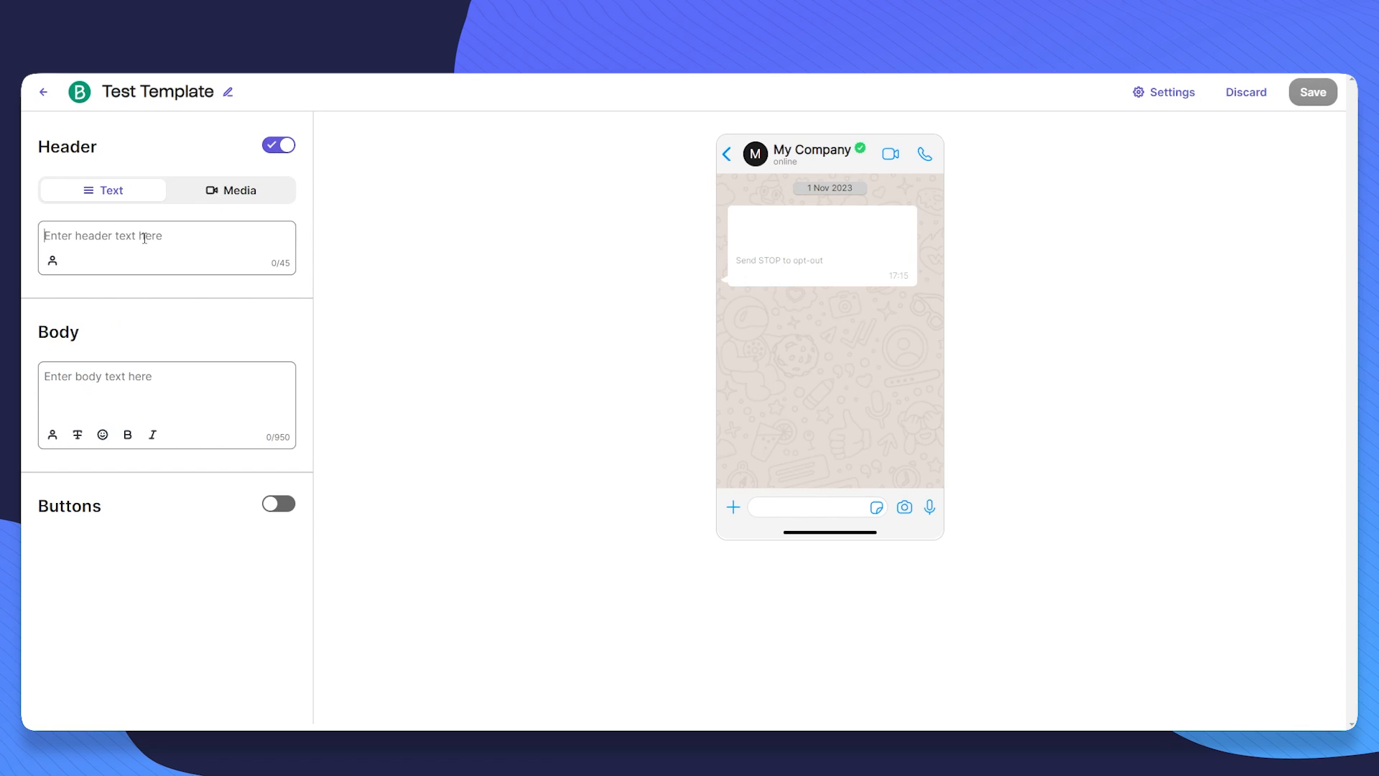
click(244, 223)
text(Hey,)
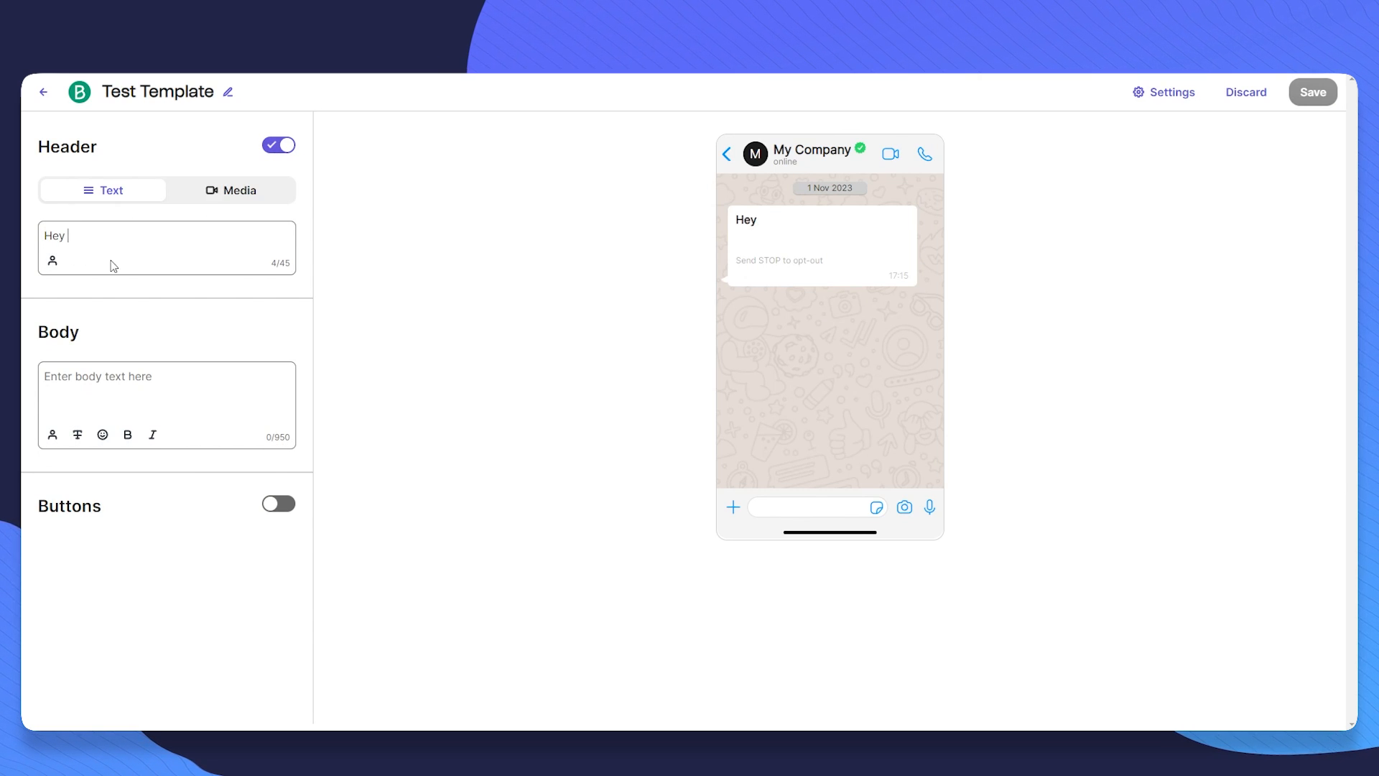
Insert the FIRSTNAME contact variable into the header with '...' as the empty fallback
click(52, 260)
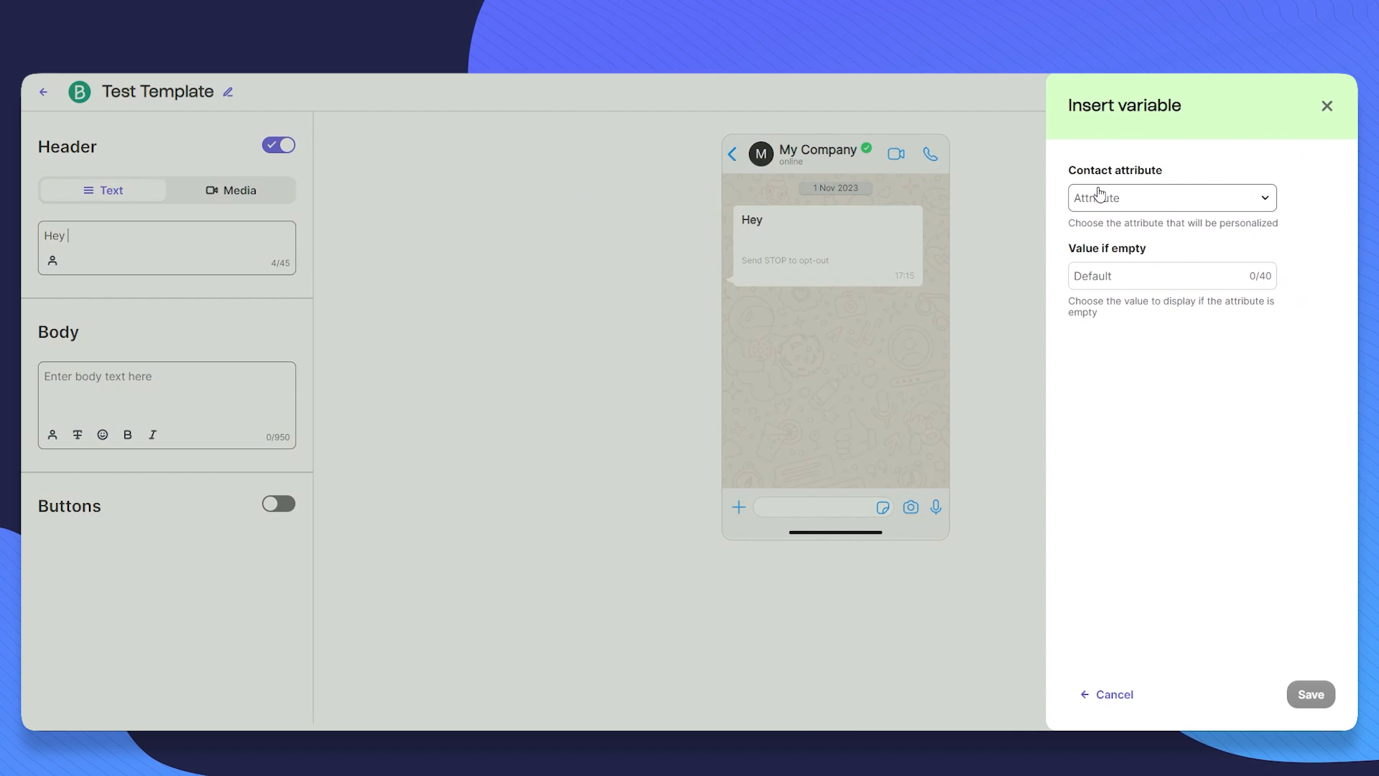
click(1113, 204)
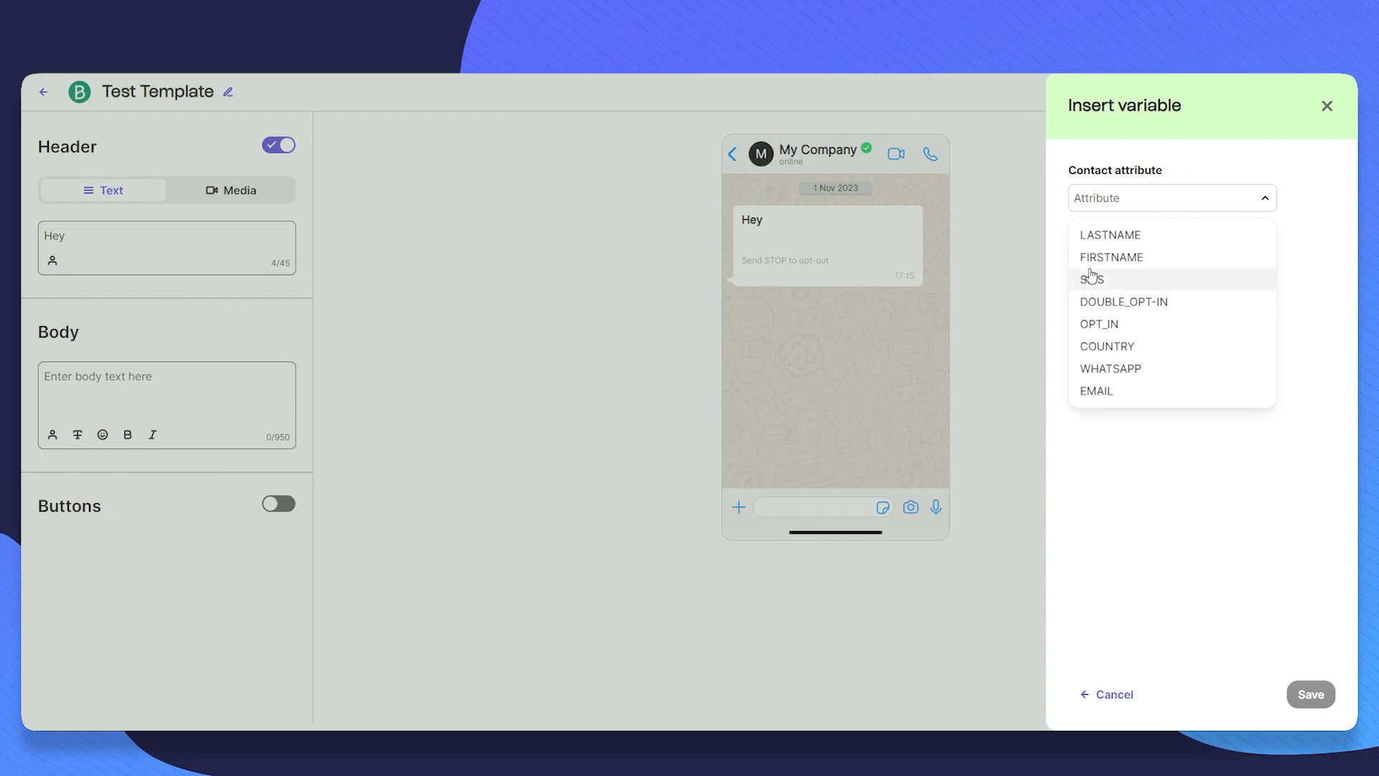
click(1124, 260)
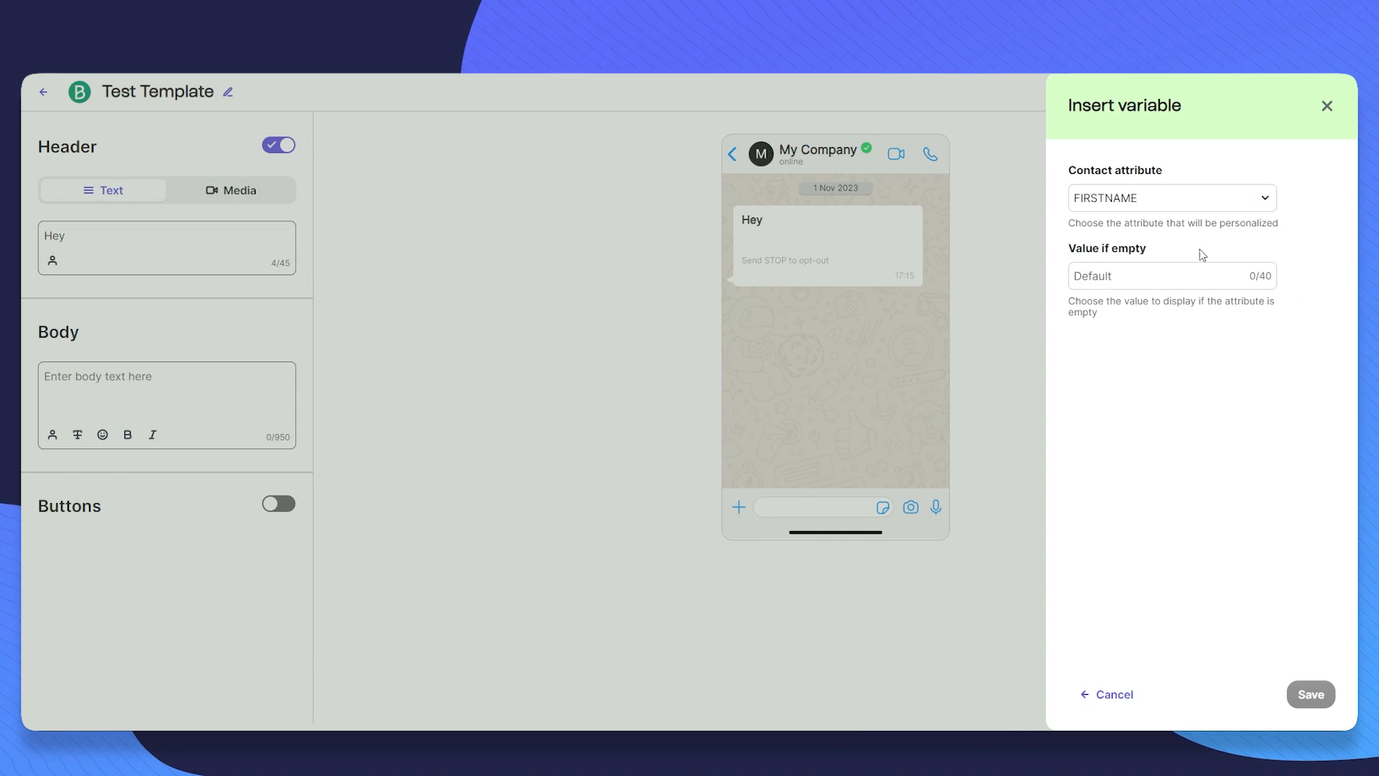
drag(1070, 251, 1146, 253)
click(1148, 276)
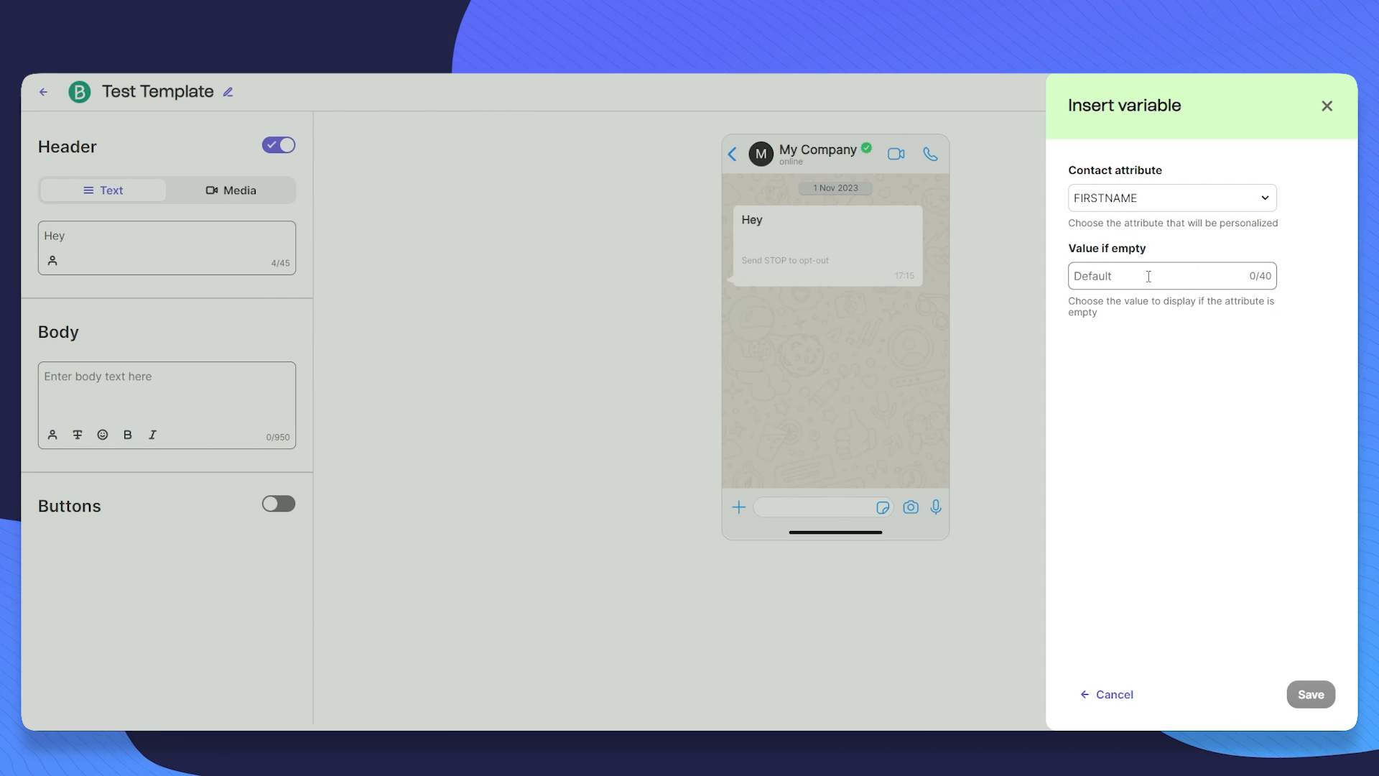
text(...)
click(1151, 360)
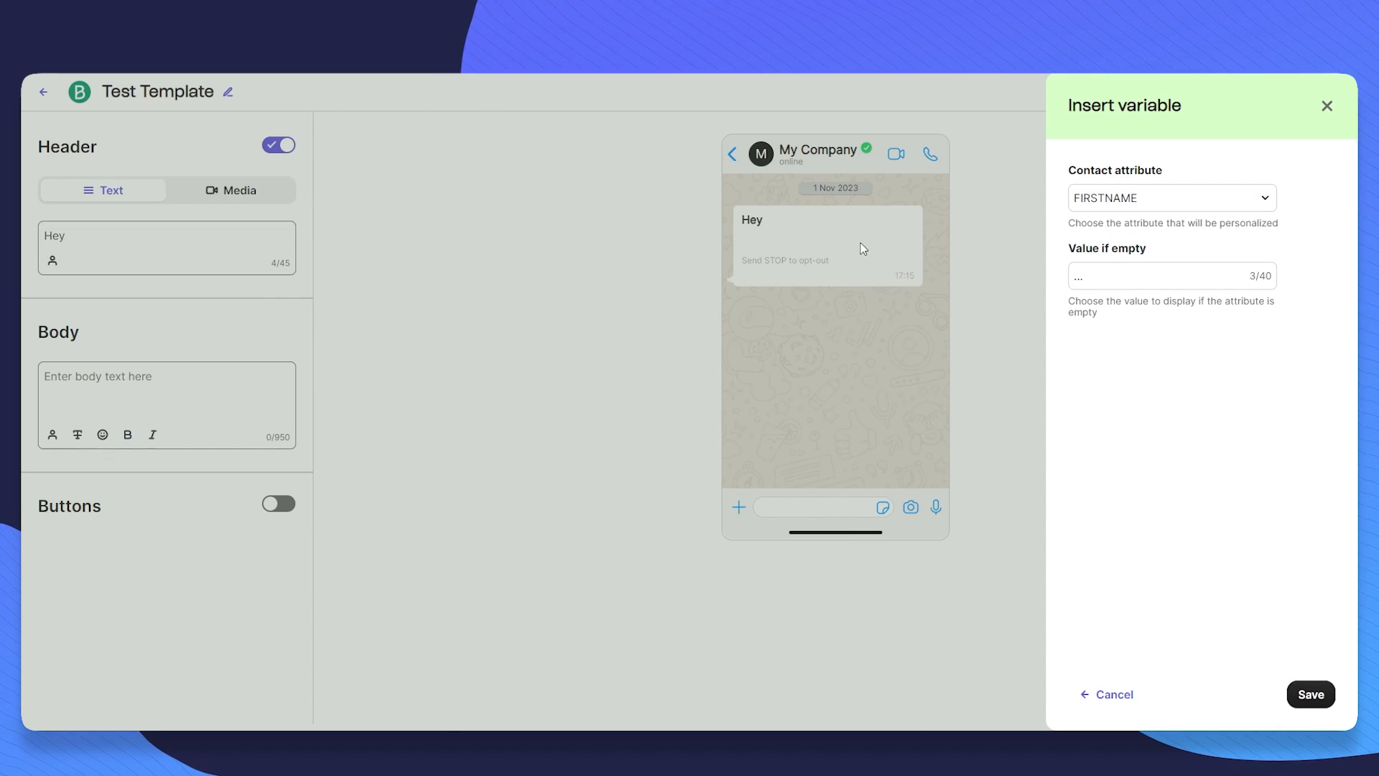
drag(1176, 255, 1049, 257)
click(1112, 257)
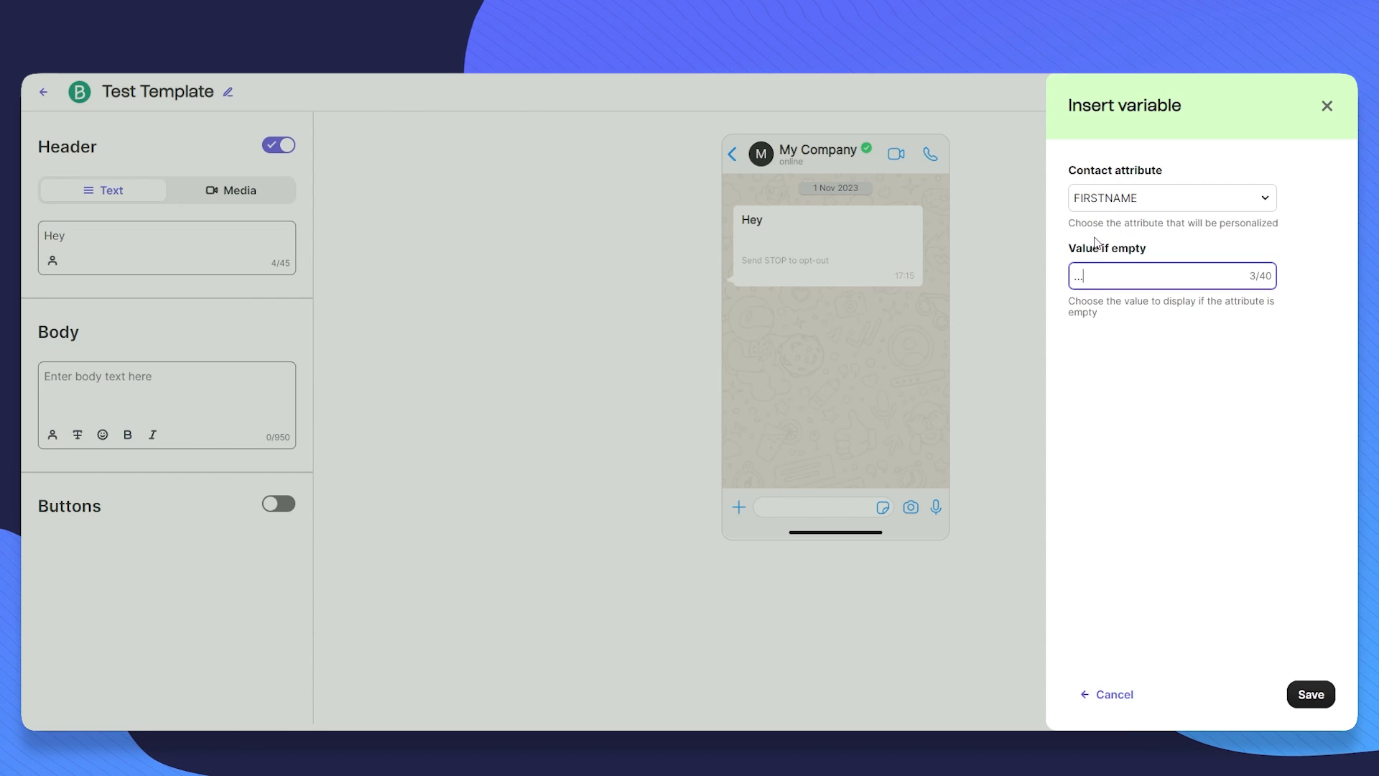
click(1105, 200)
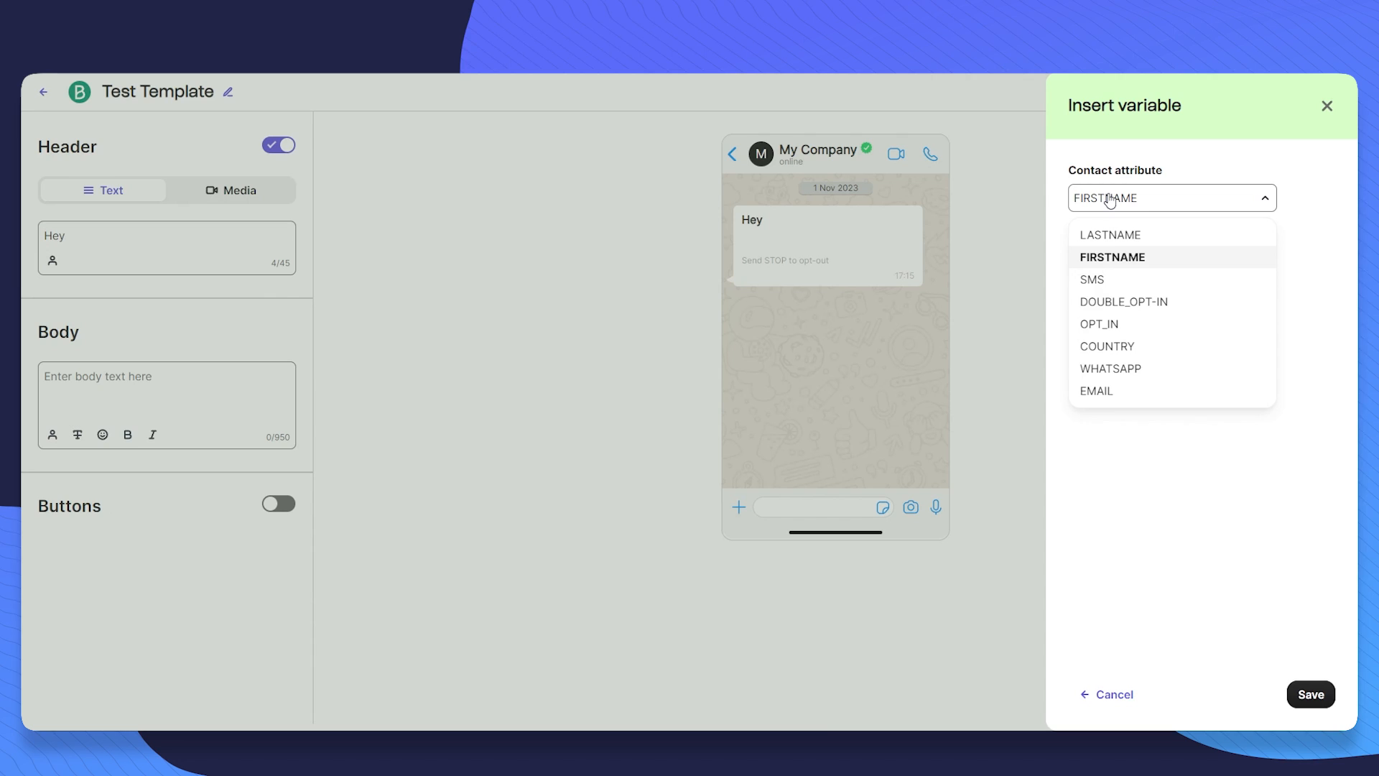
click(1150, 161)
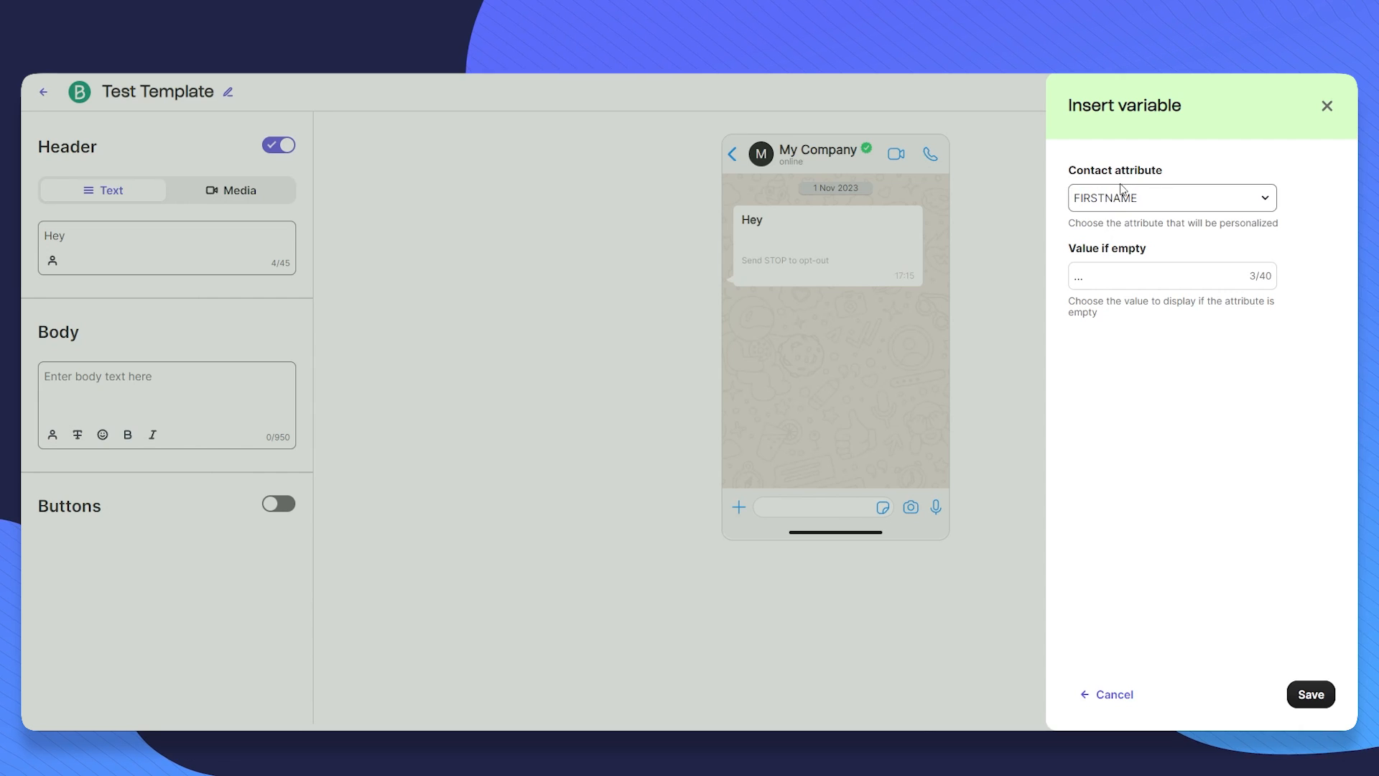
click(1311, 694)
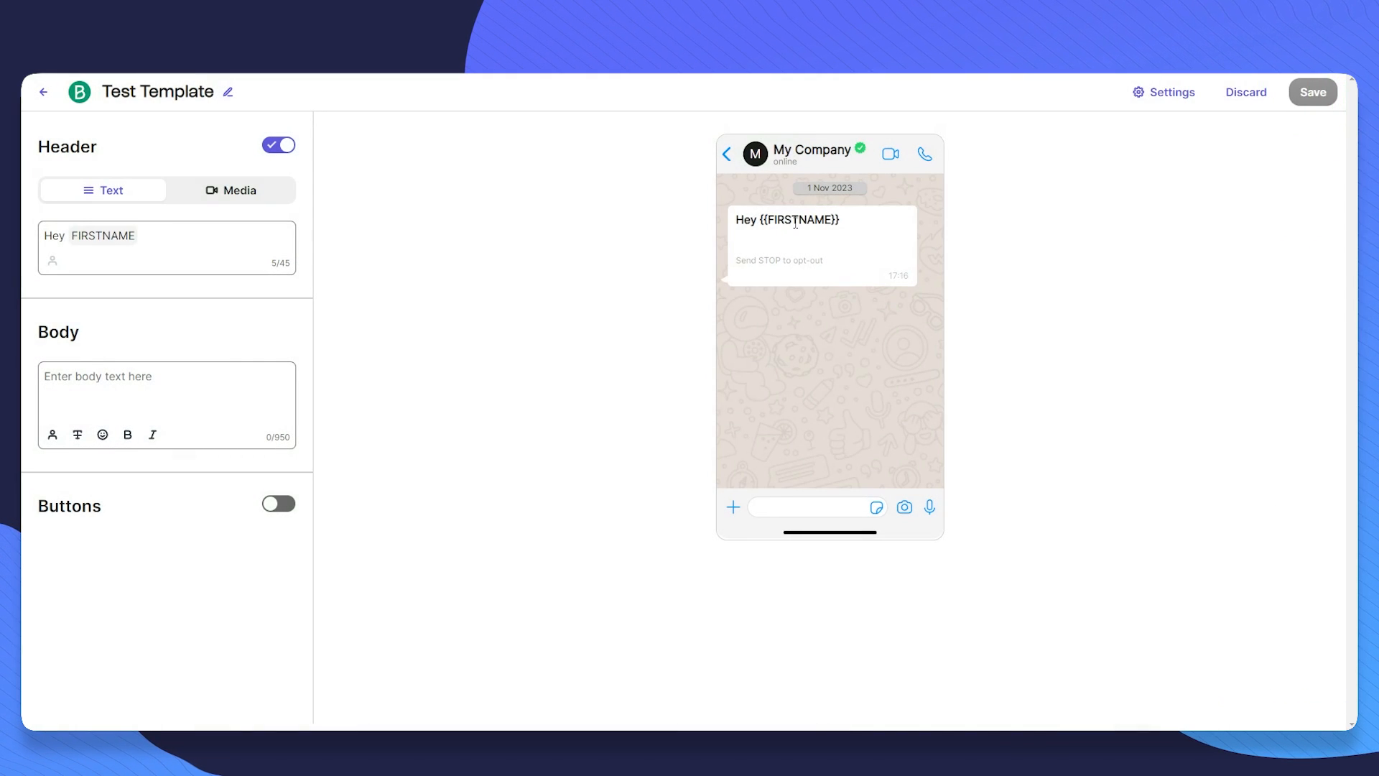
drag(731, 223, 852, 217)
click(853, 218)
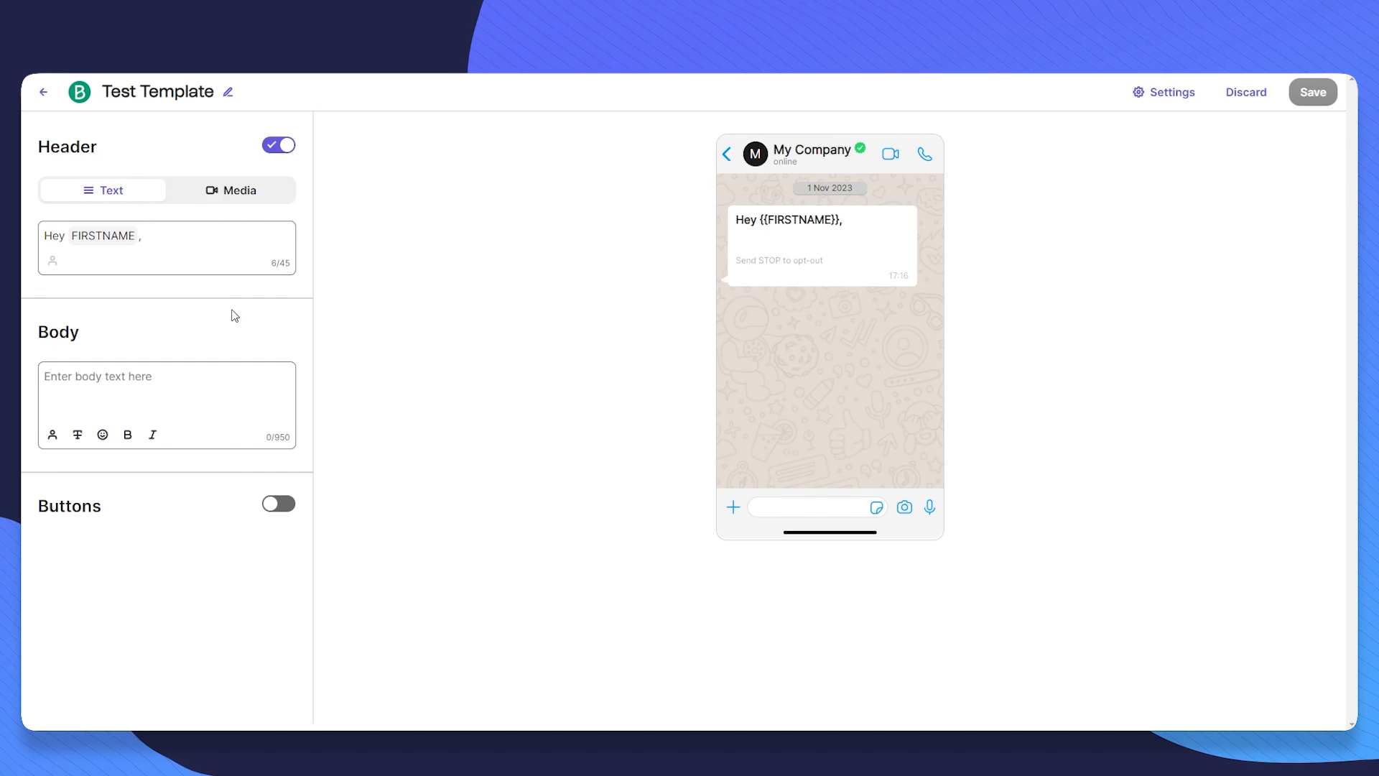
Write the body text about the new offer with %10 OFF, ending 'the Code :....-'
text(hja)
text(ve yo)
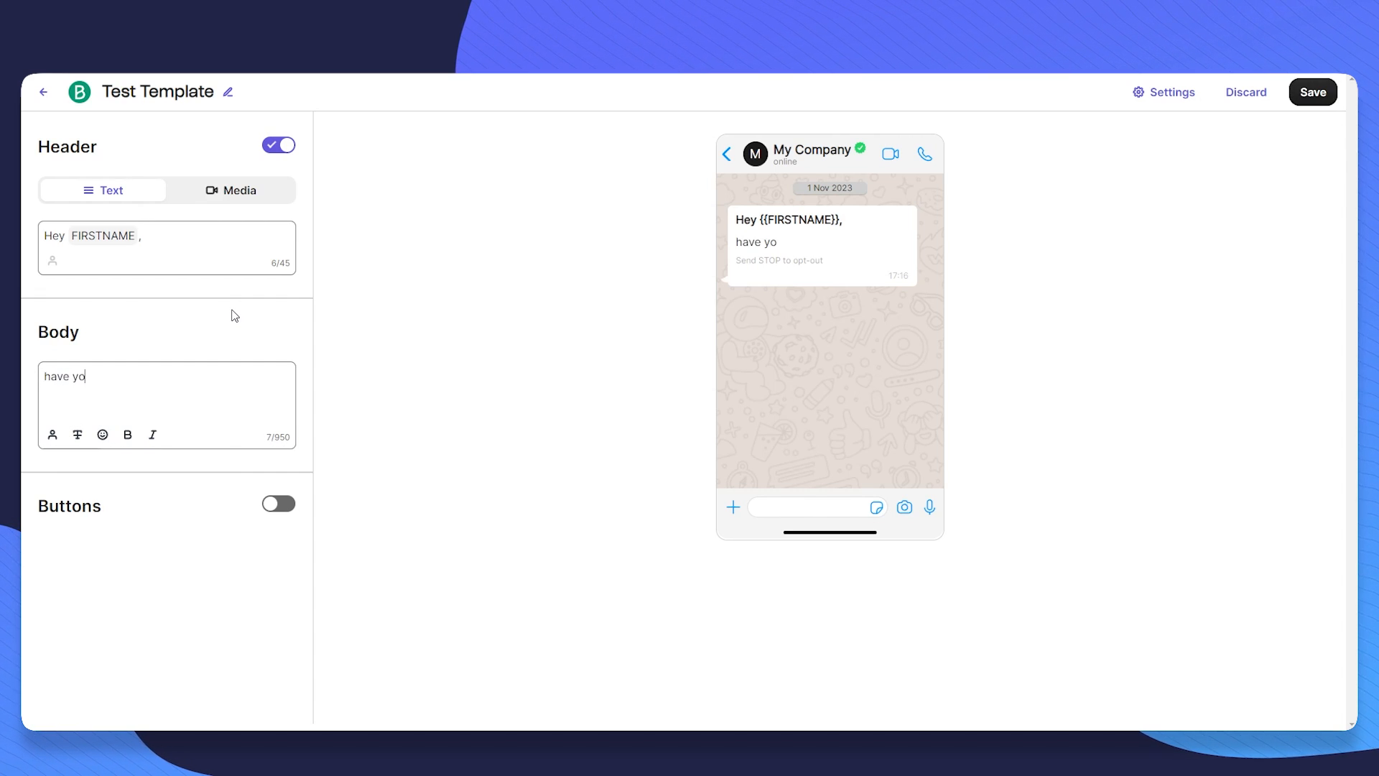
text(u heard abo)
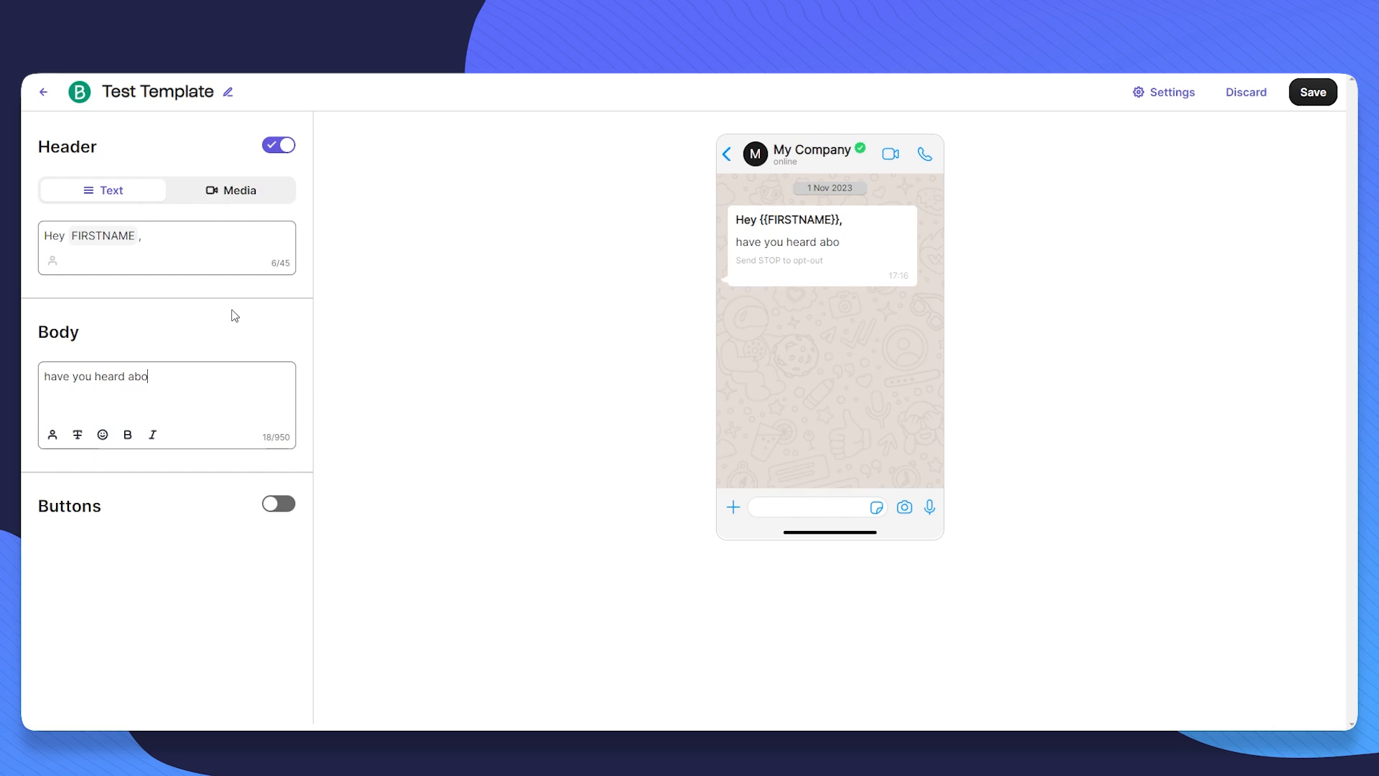
text(ut our new offe)
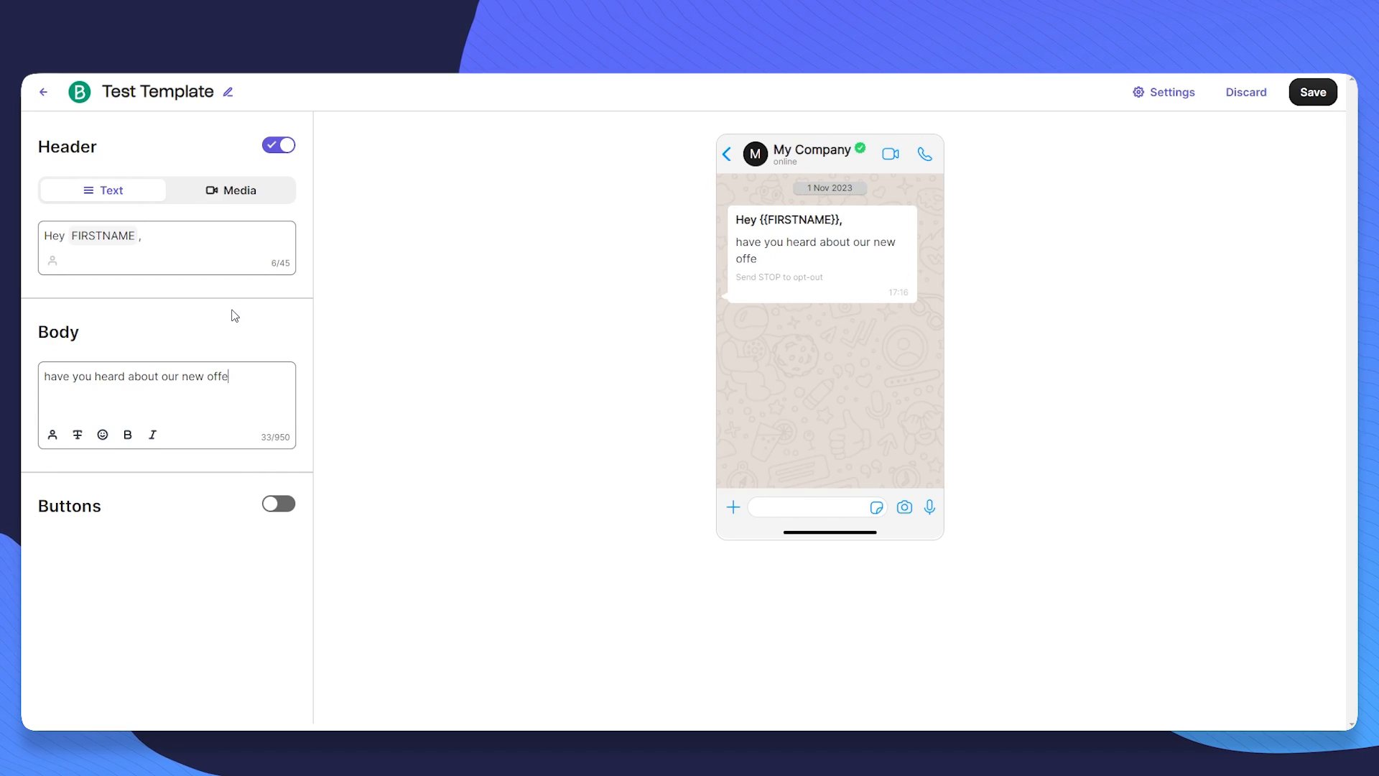
text(r where w)
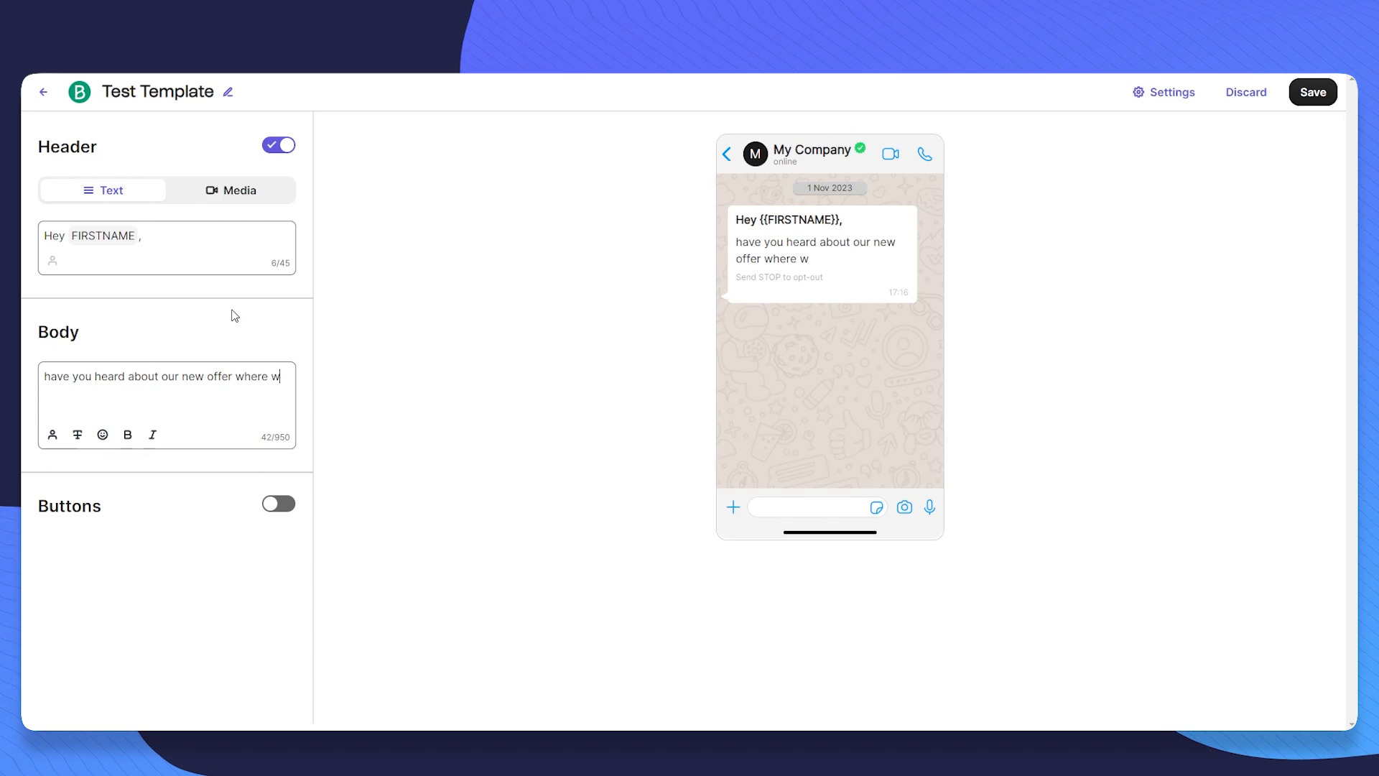
text(e are going to give you %10)
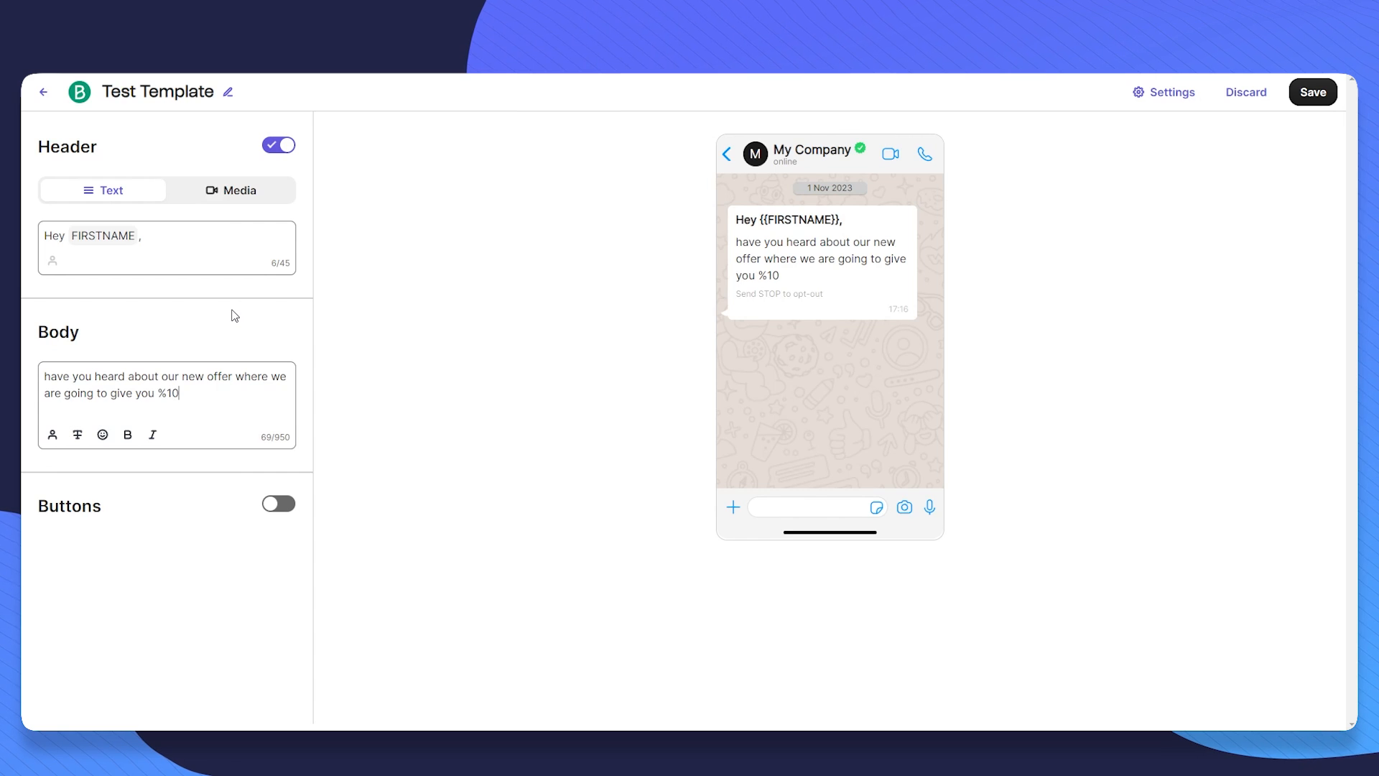
text( OFF with the Code :....-)
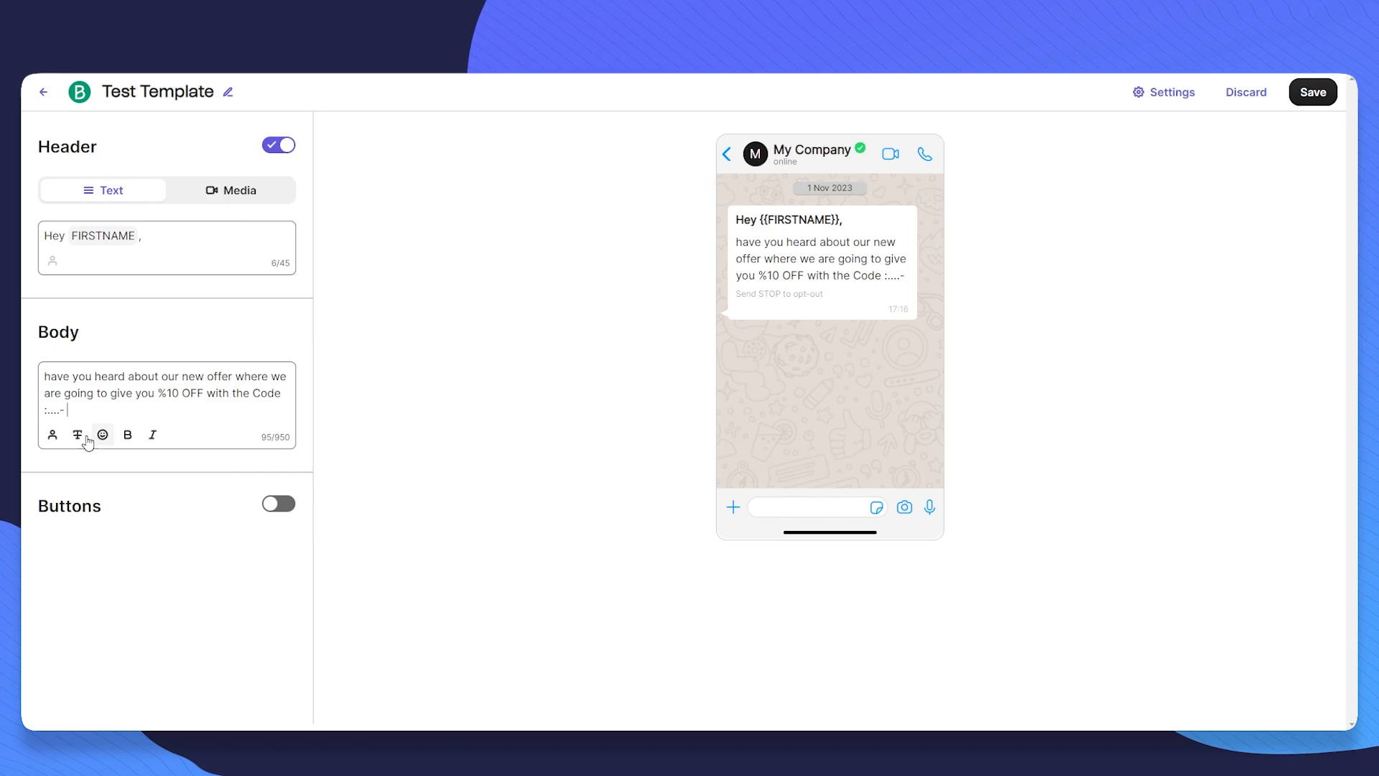
click(52, 435)
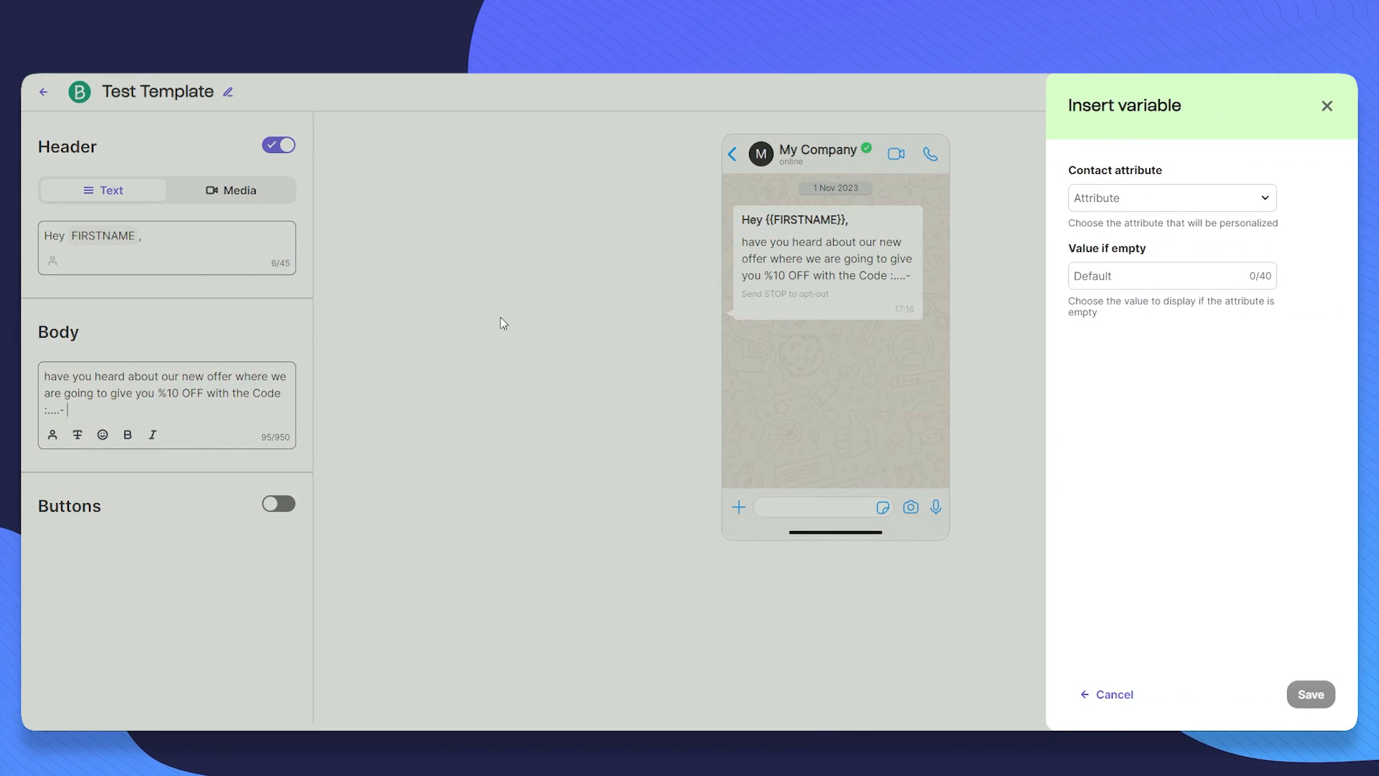
click(550, 401)
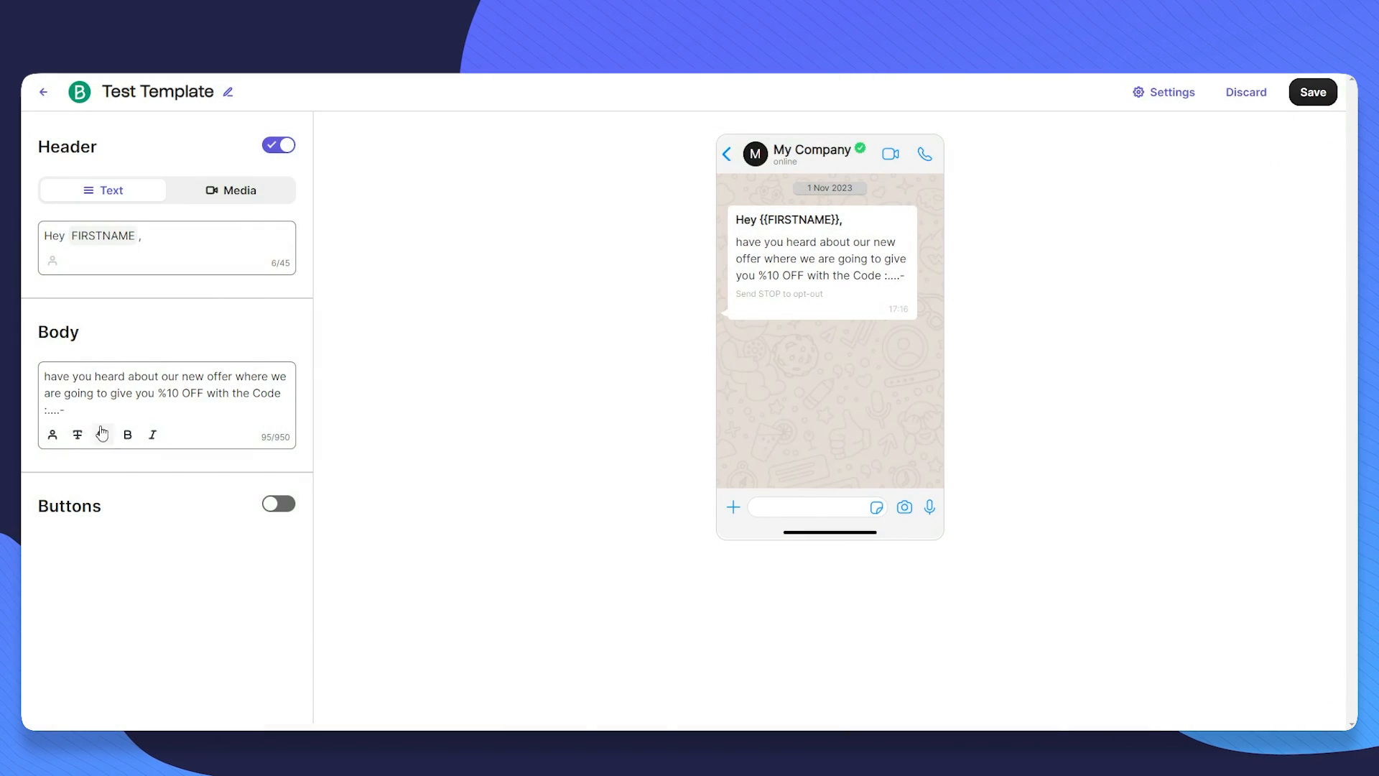
drag(96, 393, 55, 393)
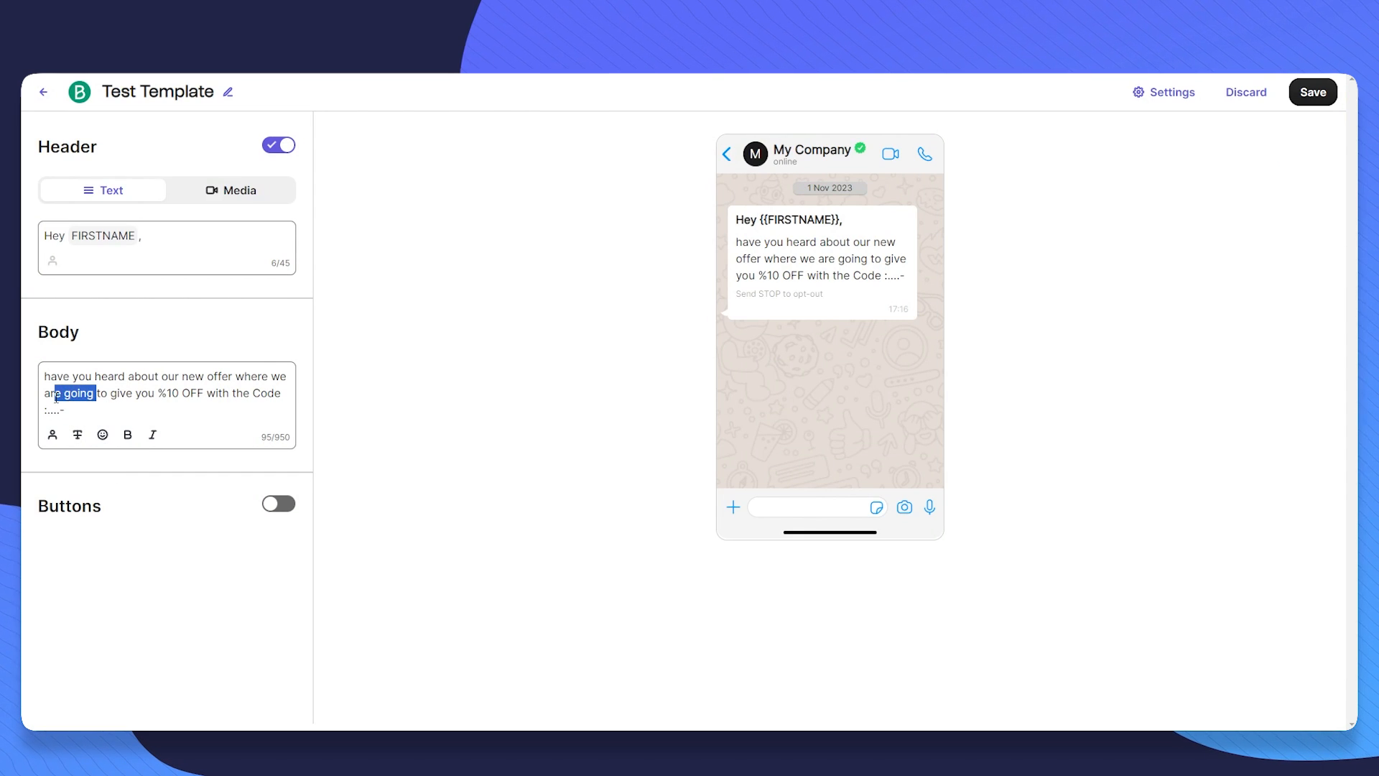
click(78, 434)
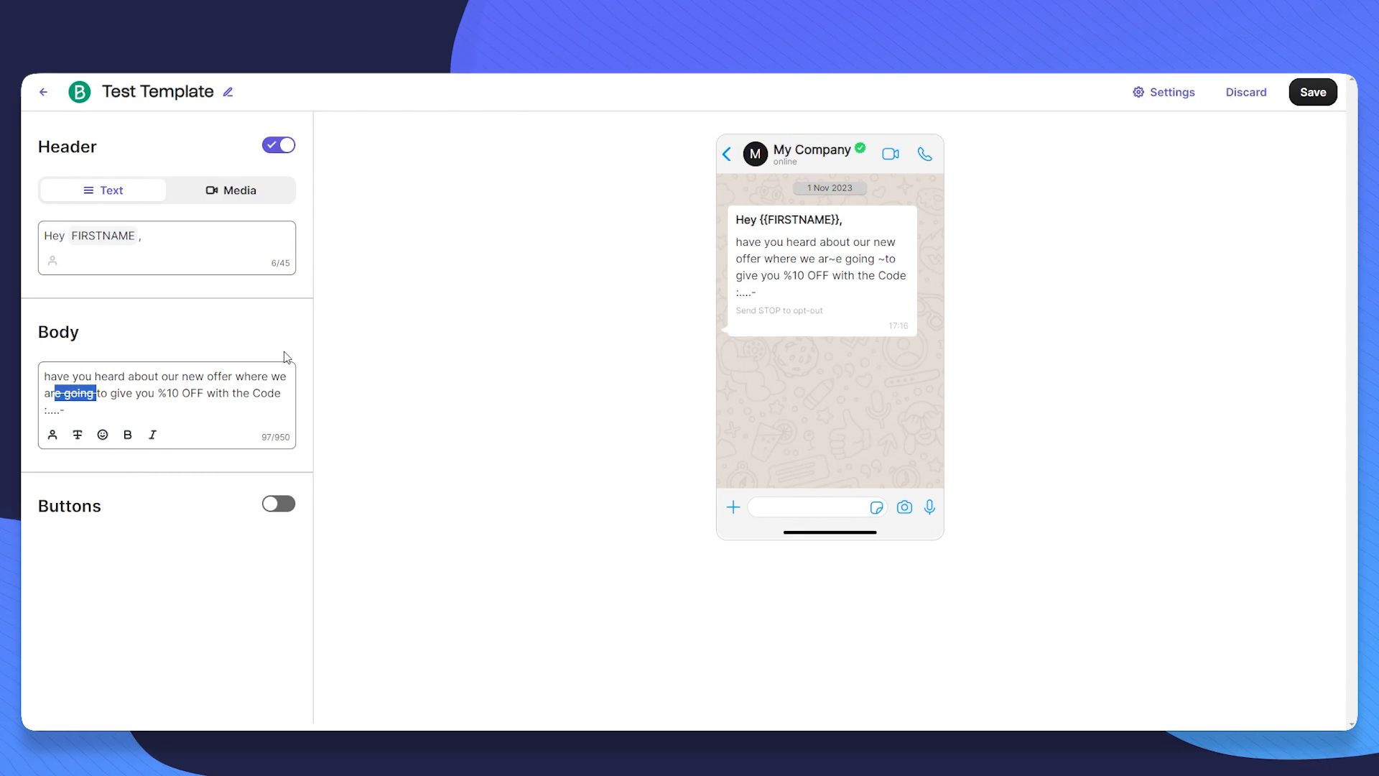
key(ctrl+z)
Append a crossed-fingers emoji to the end of the template body
click(102, 434)
scroll(163, 544, down, 2)
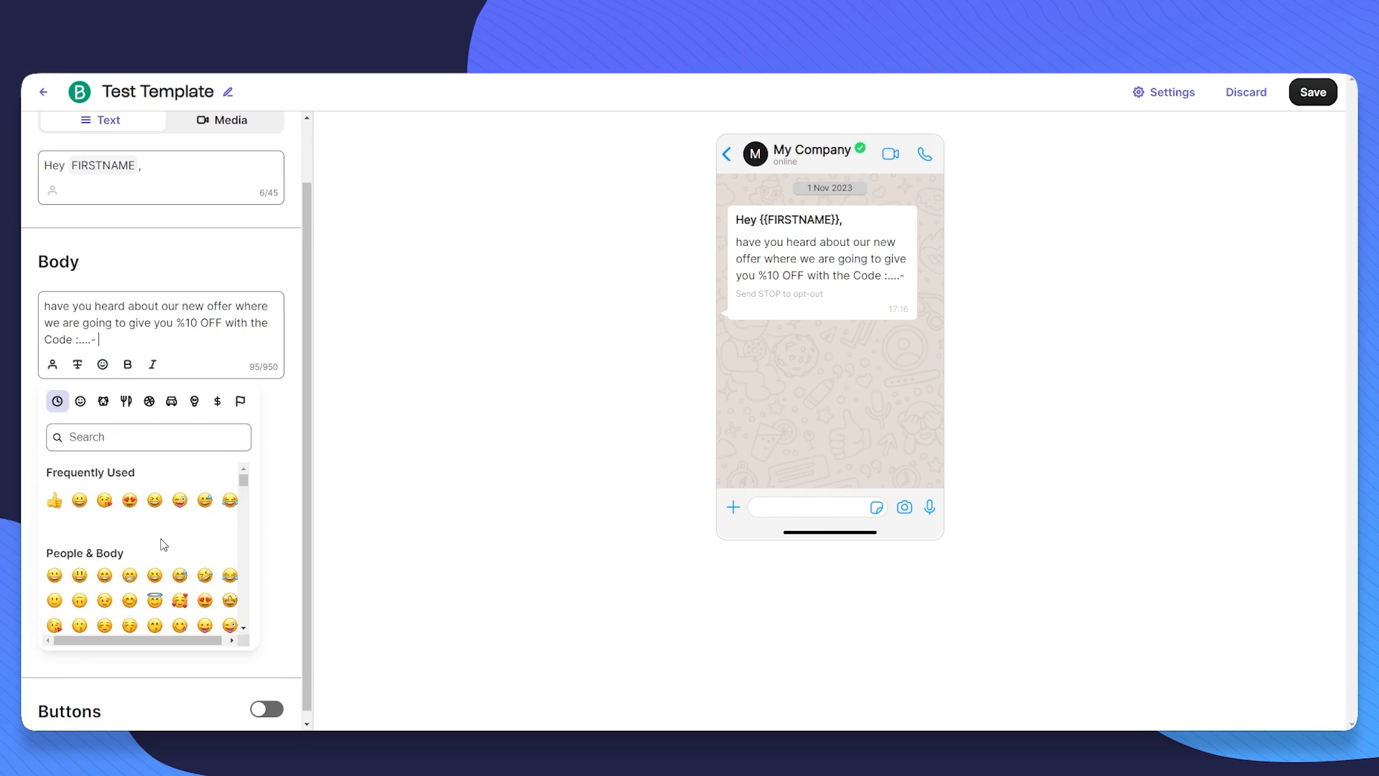
drag(244, 476, 257, 507)
scroll(173, 522, up, 10)
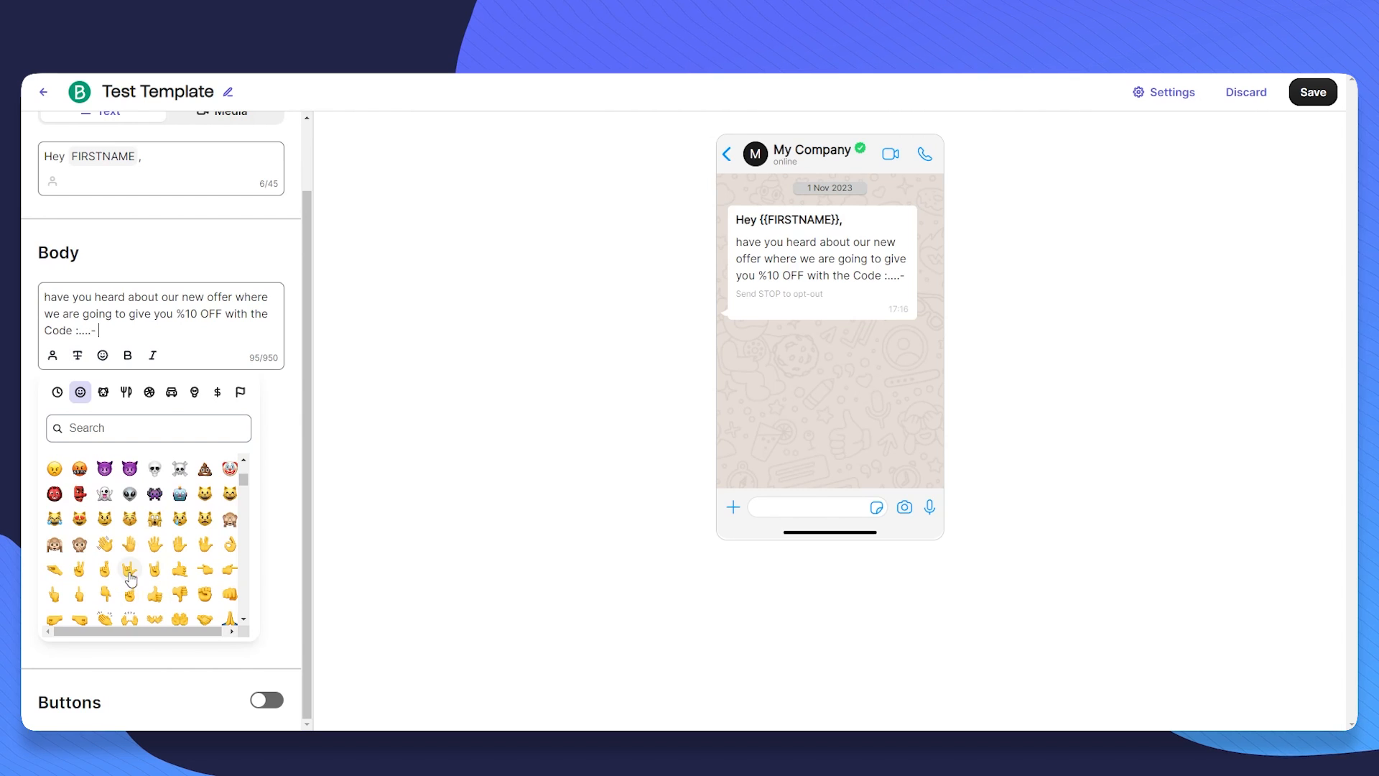
click(106, 570)
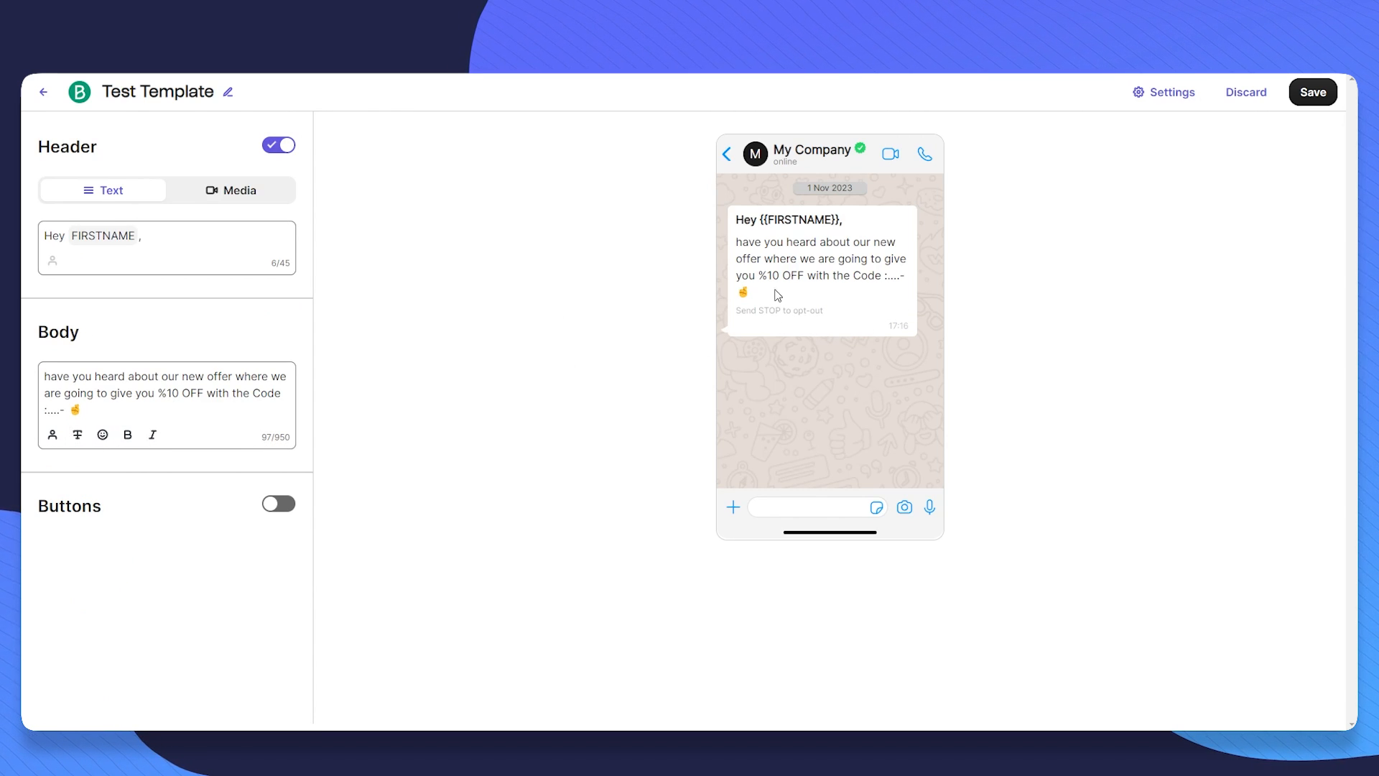
drag(751, 291, 729, 295)
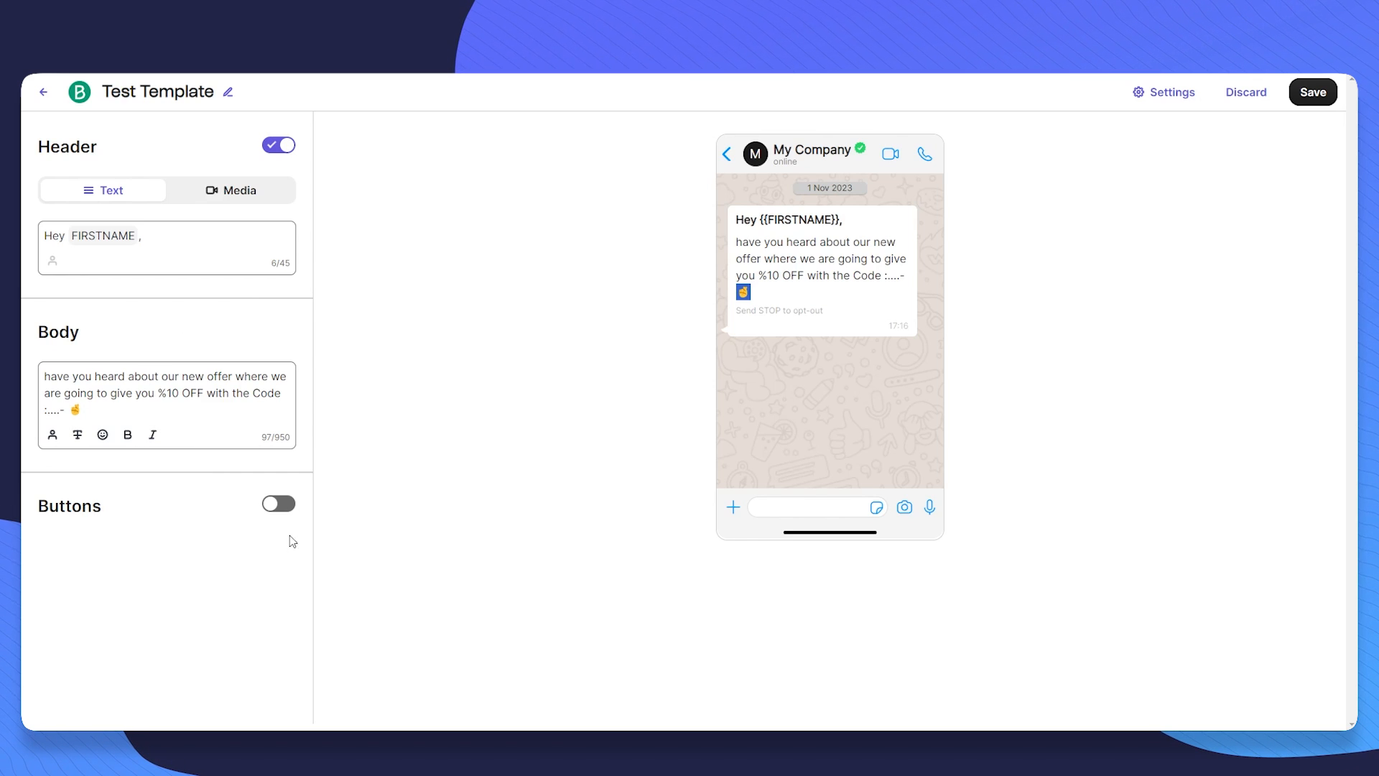
Enable buttons, add a Stop promotions quick reply, then add and remove a 'Buy Now' reply
click(279, 503)
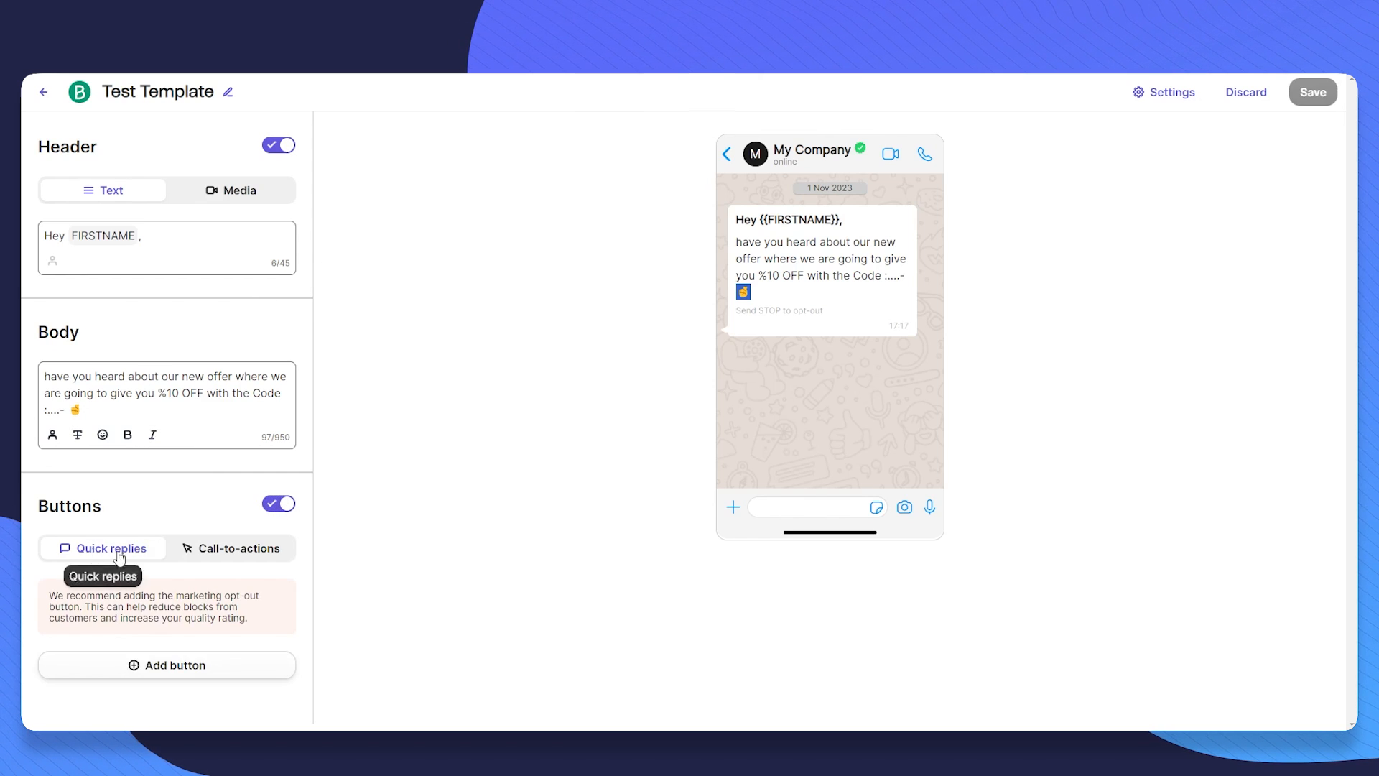
click(171, 666)
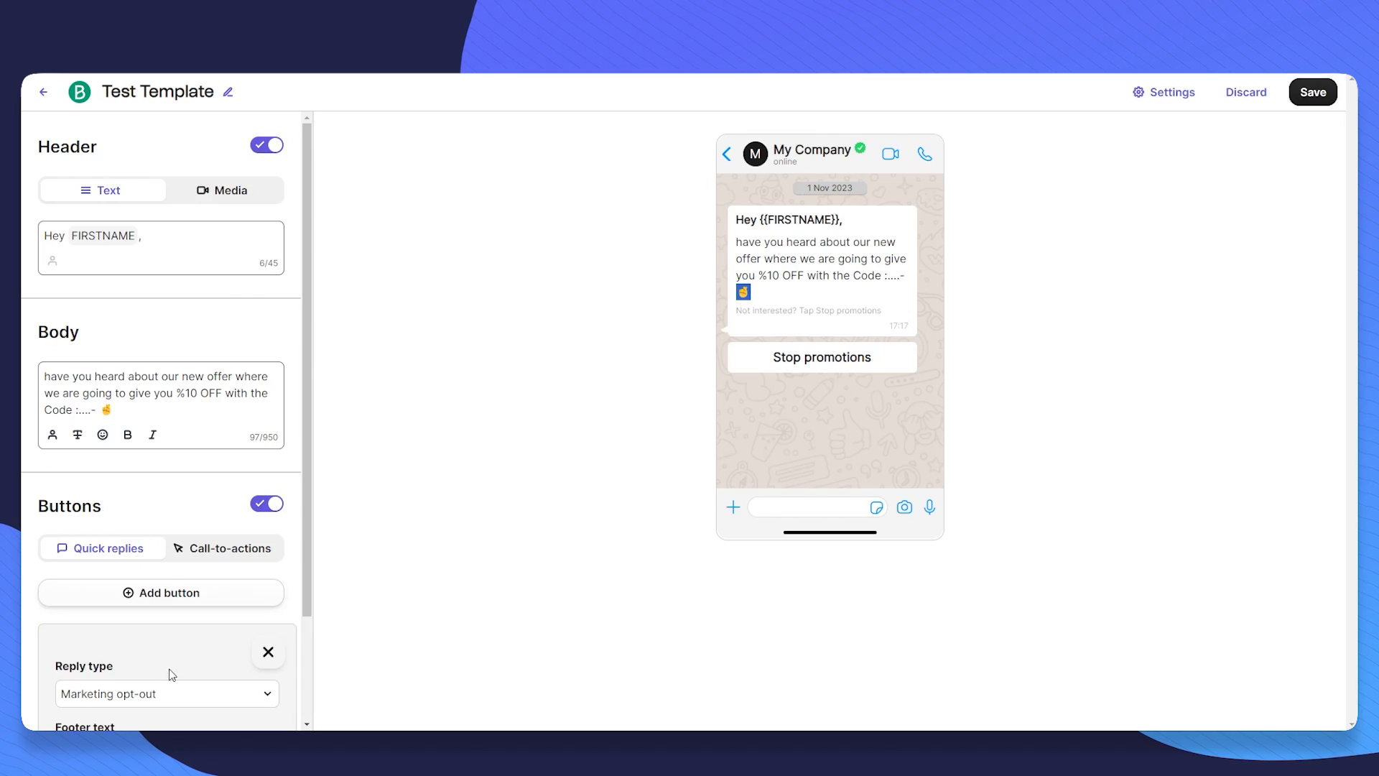
scroll(188, 494, down, 2)
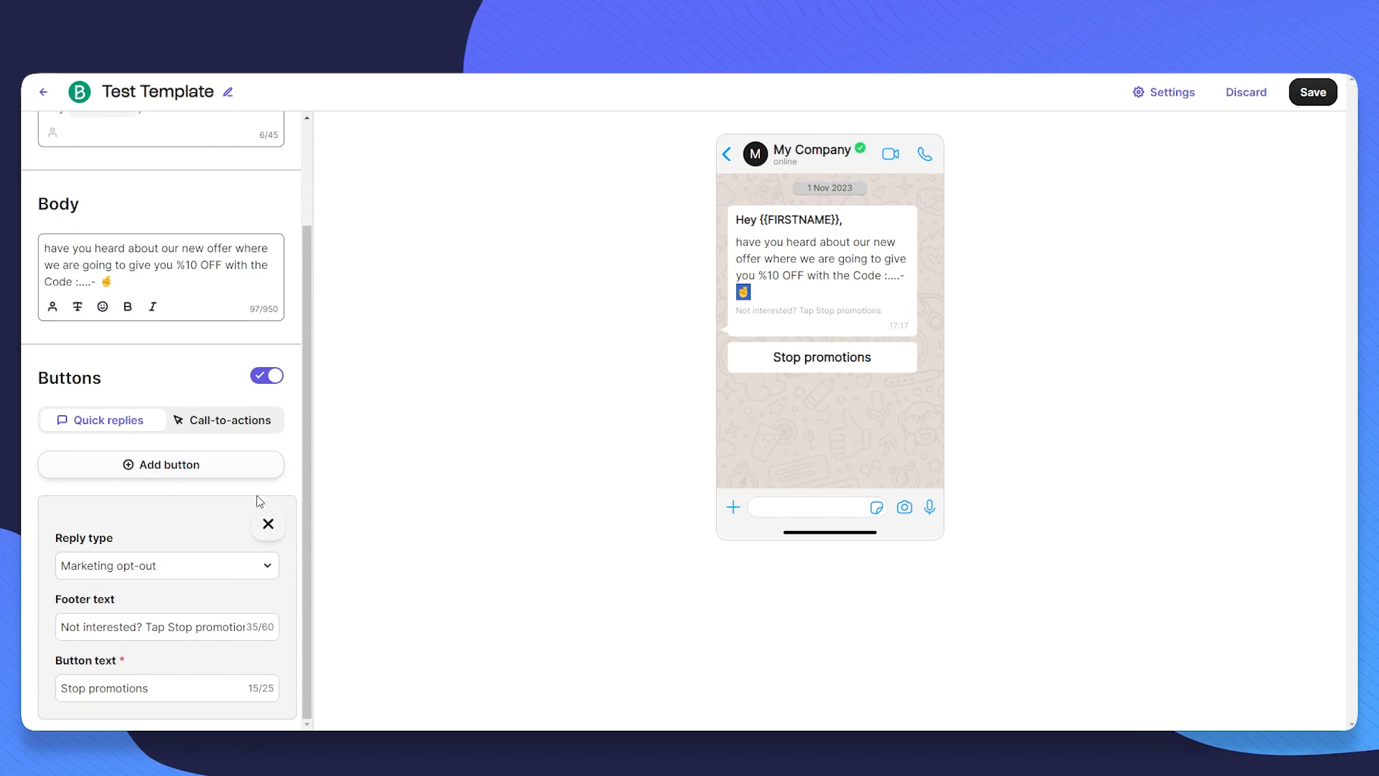
drag(773, 358, 871, 355)
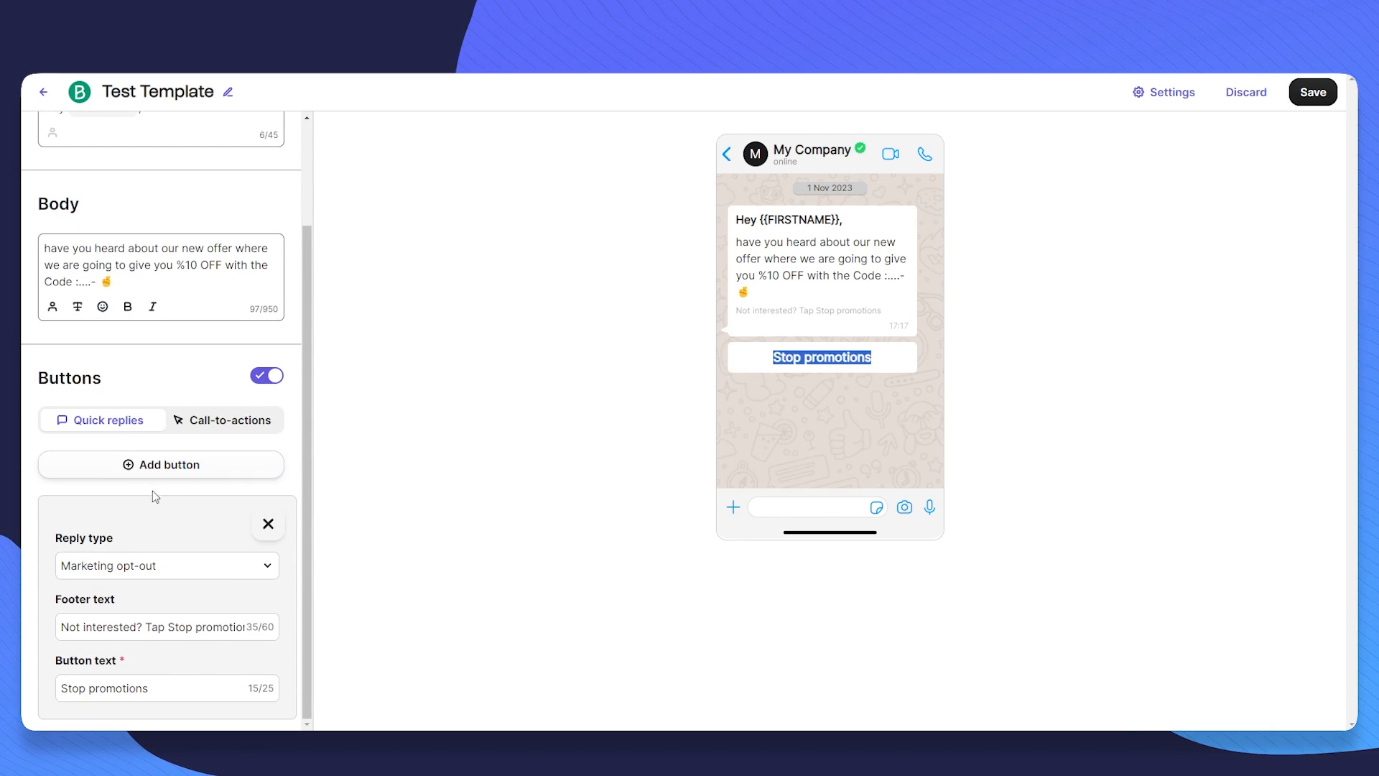
click(219, 476)
scroll(219, 484, down, 2)
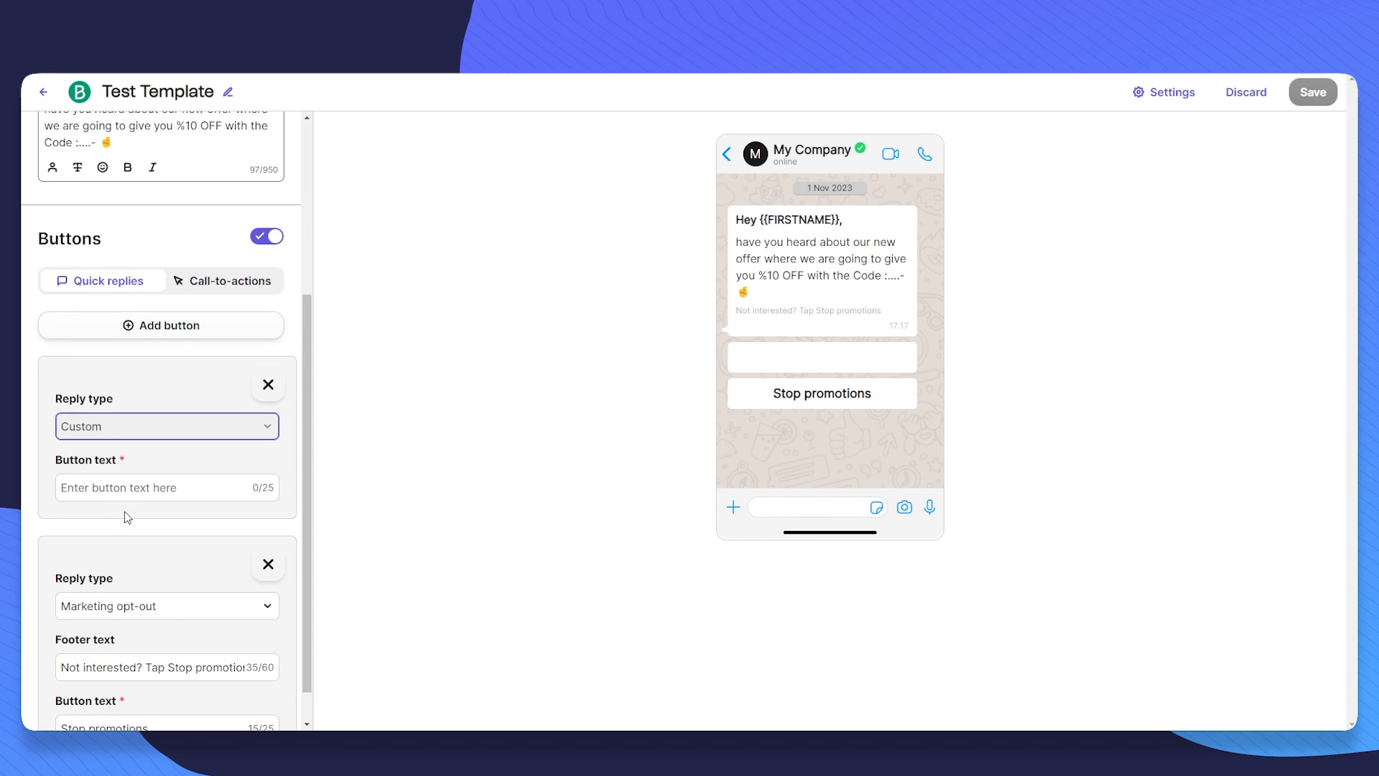
click(179, 492)
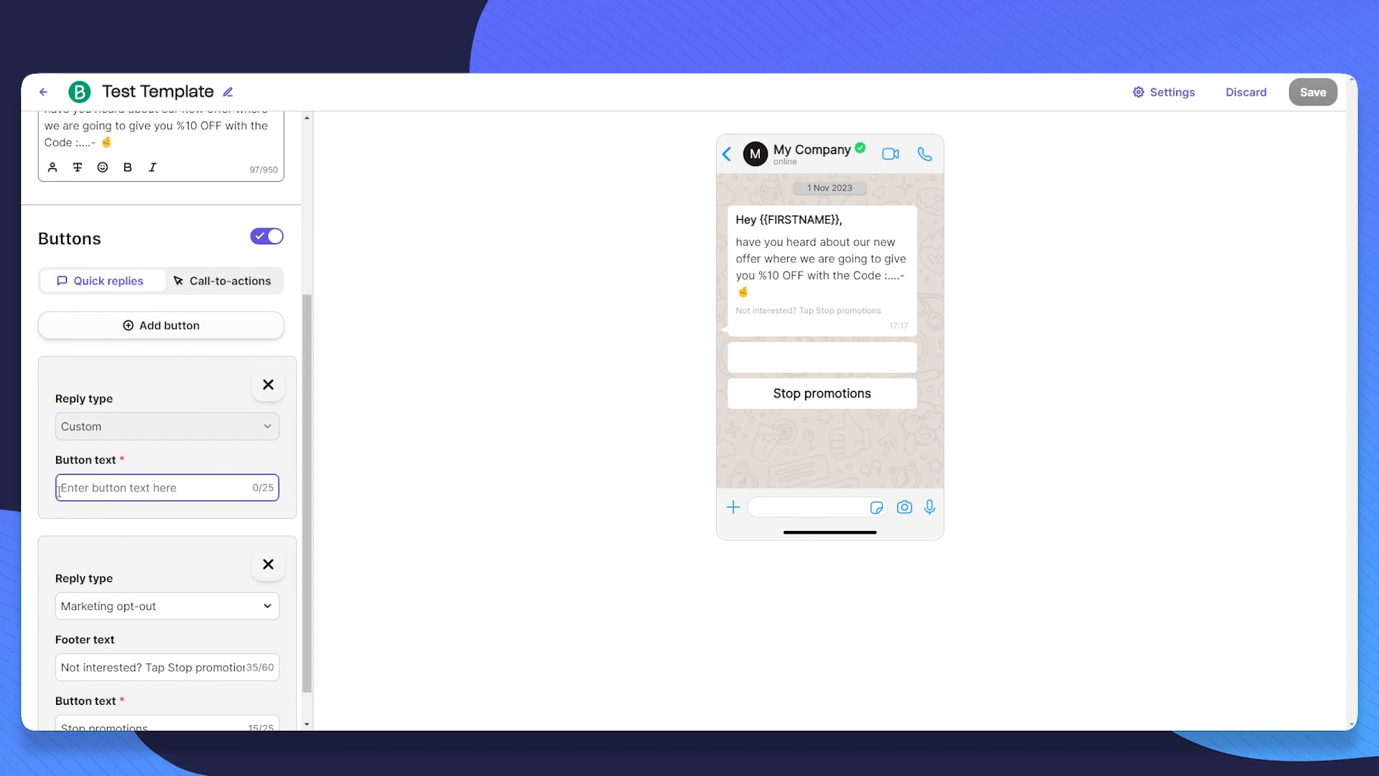
text(Buy Now)
scroll(270, 348, down, 1)
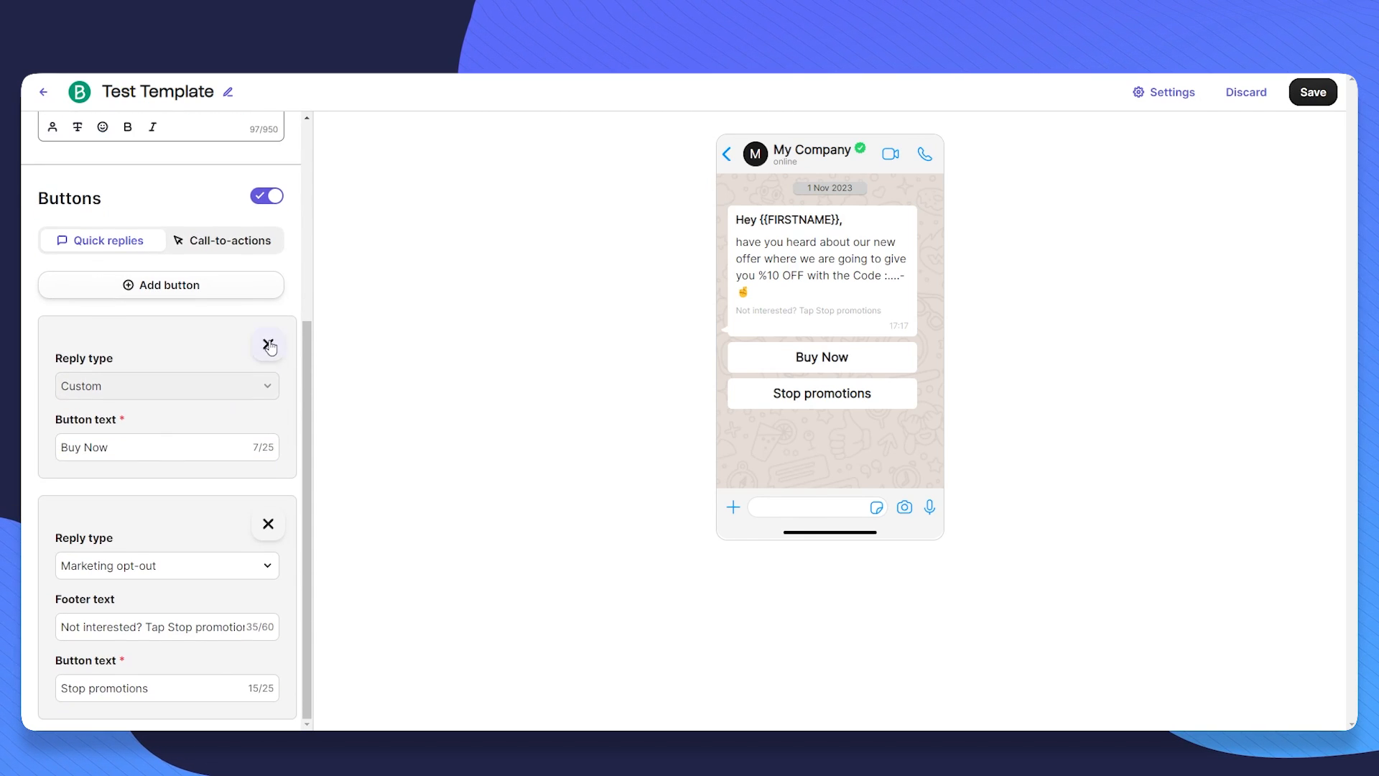
click(269, 345)
Switch to call-to-action buttons, add a Link button, then discard the template edits
click(203, 420)
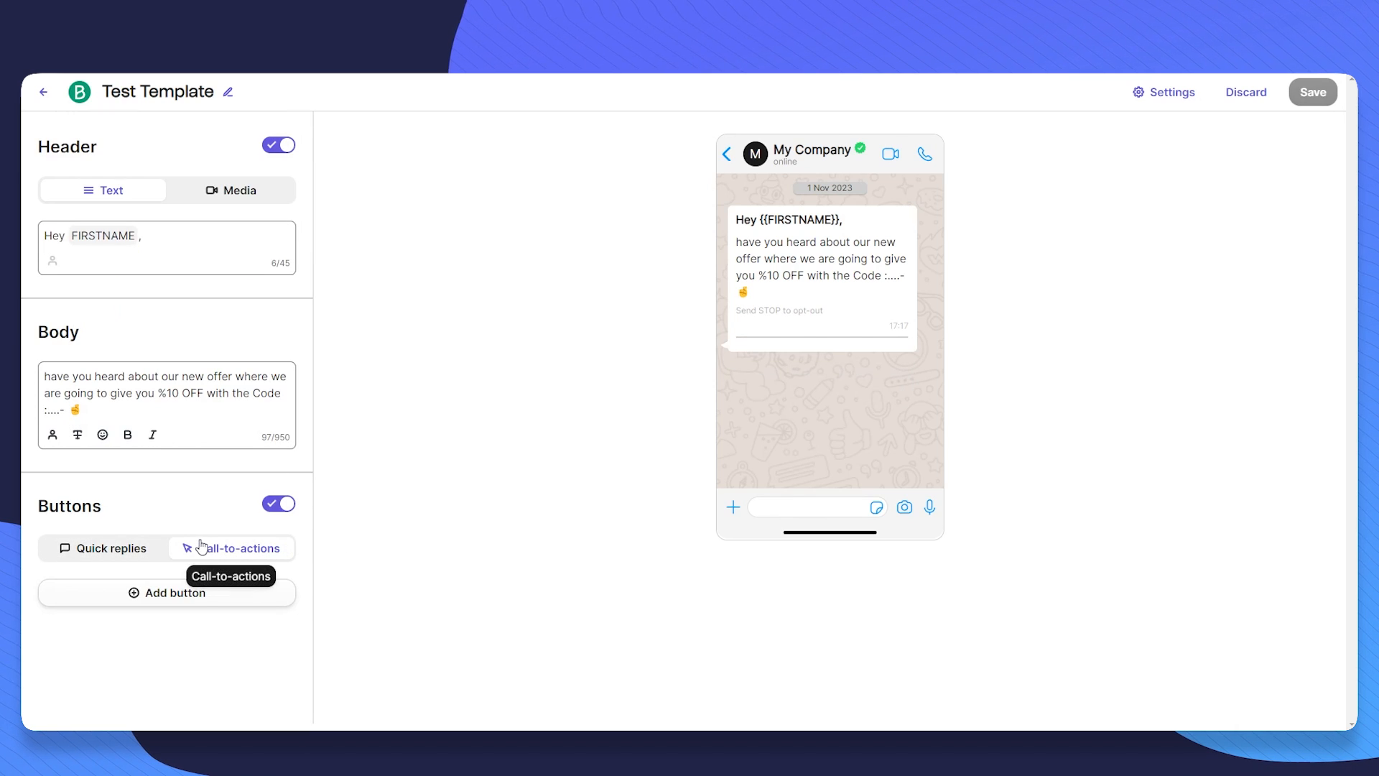
click(214, 605)
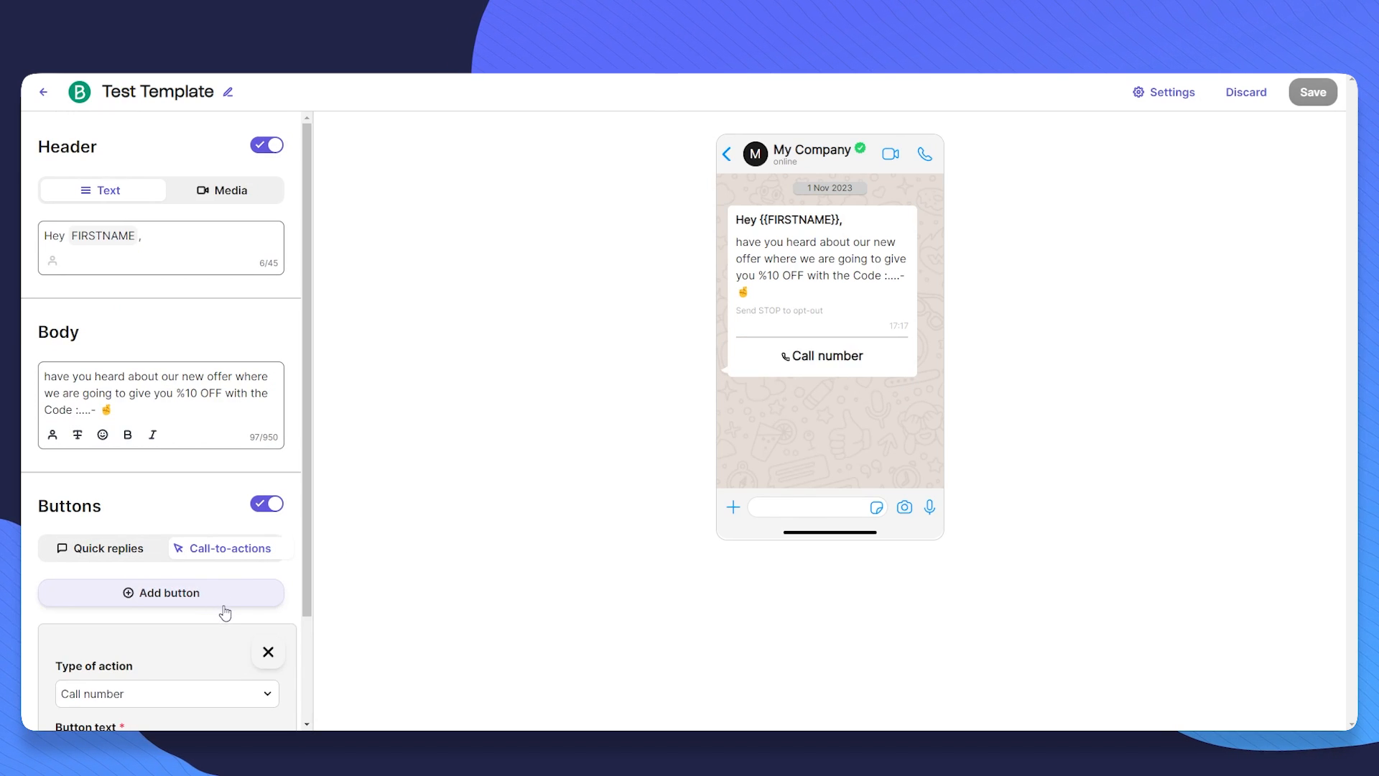
scroll(225, 612, down, 3)
click(118, 571)
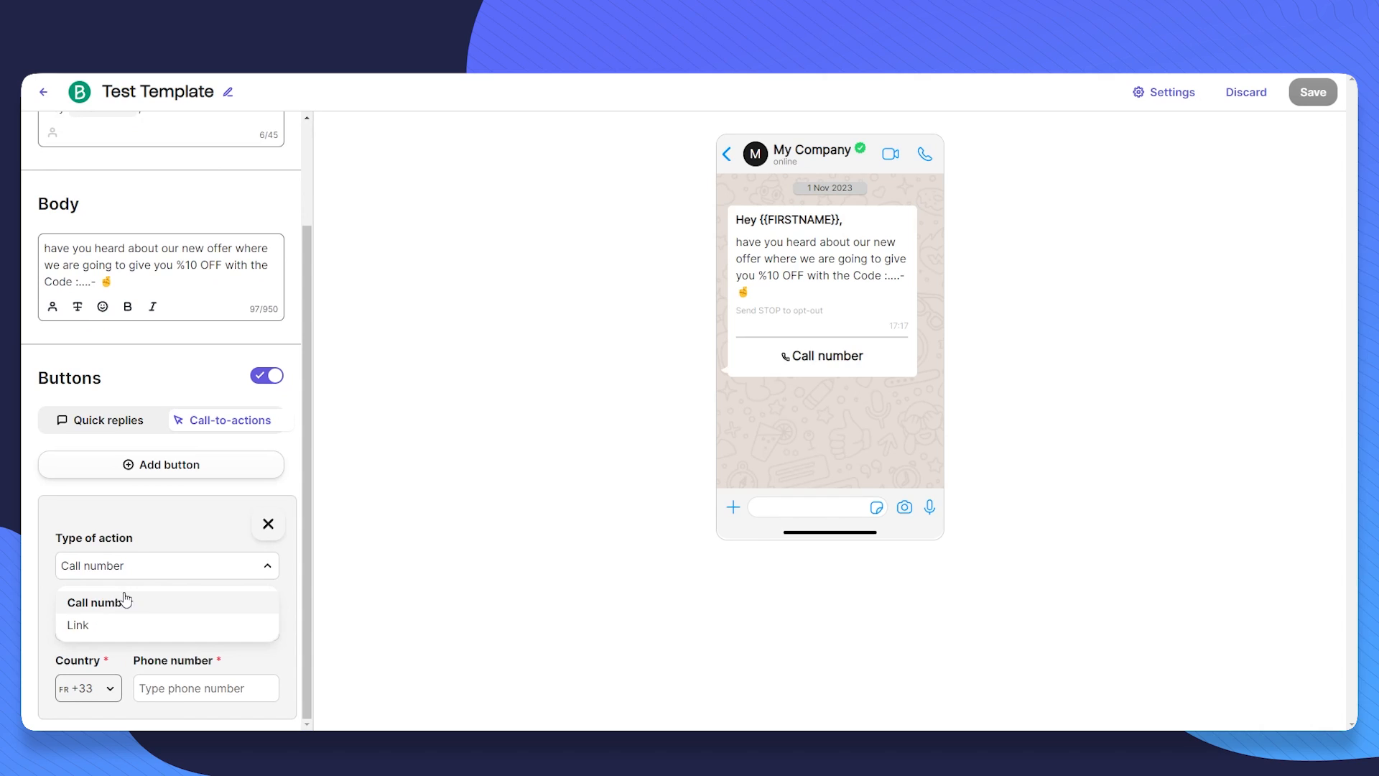
click(84, 628)
scroll(213, 582, down, 3)
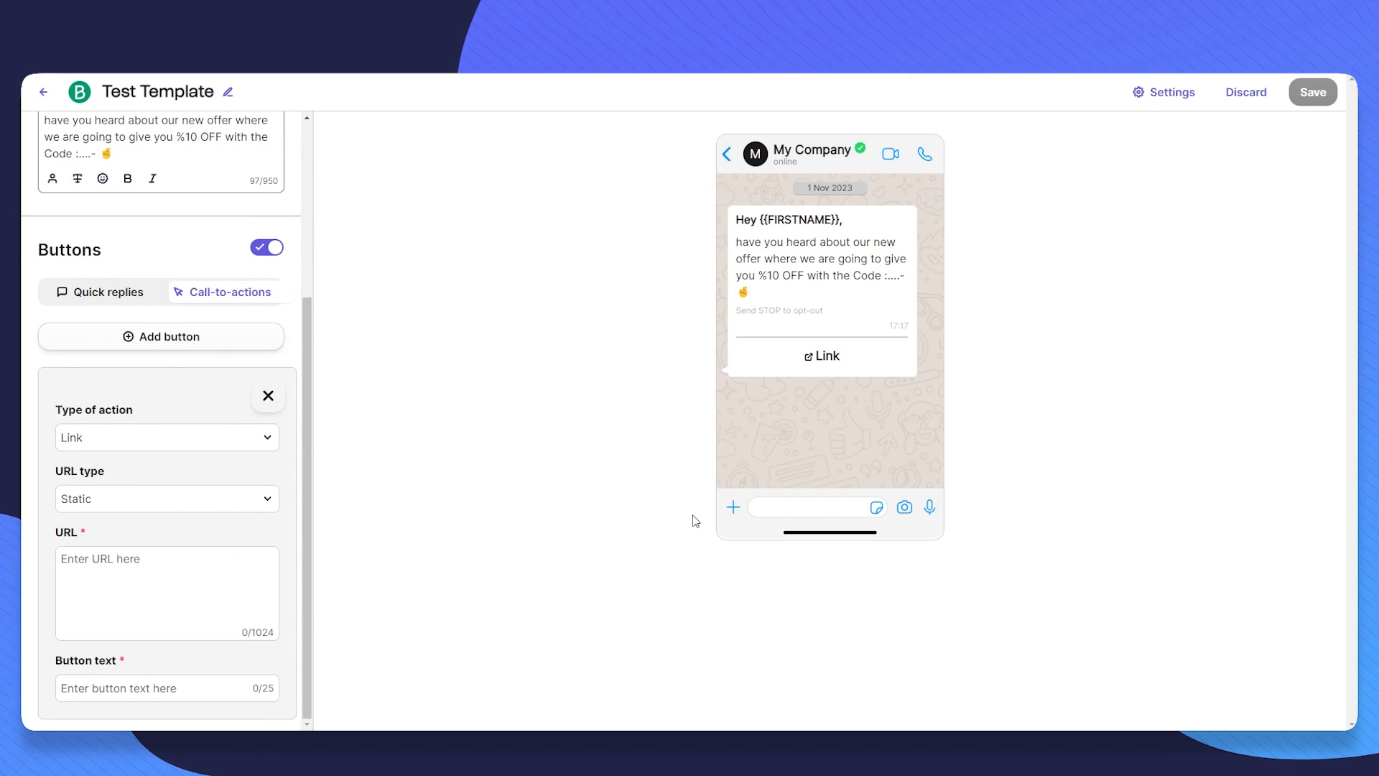
drag(737, 216, 843, 314)
click(836, 278)
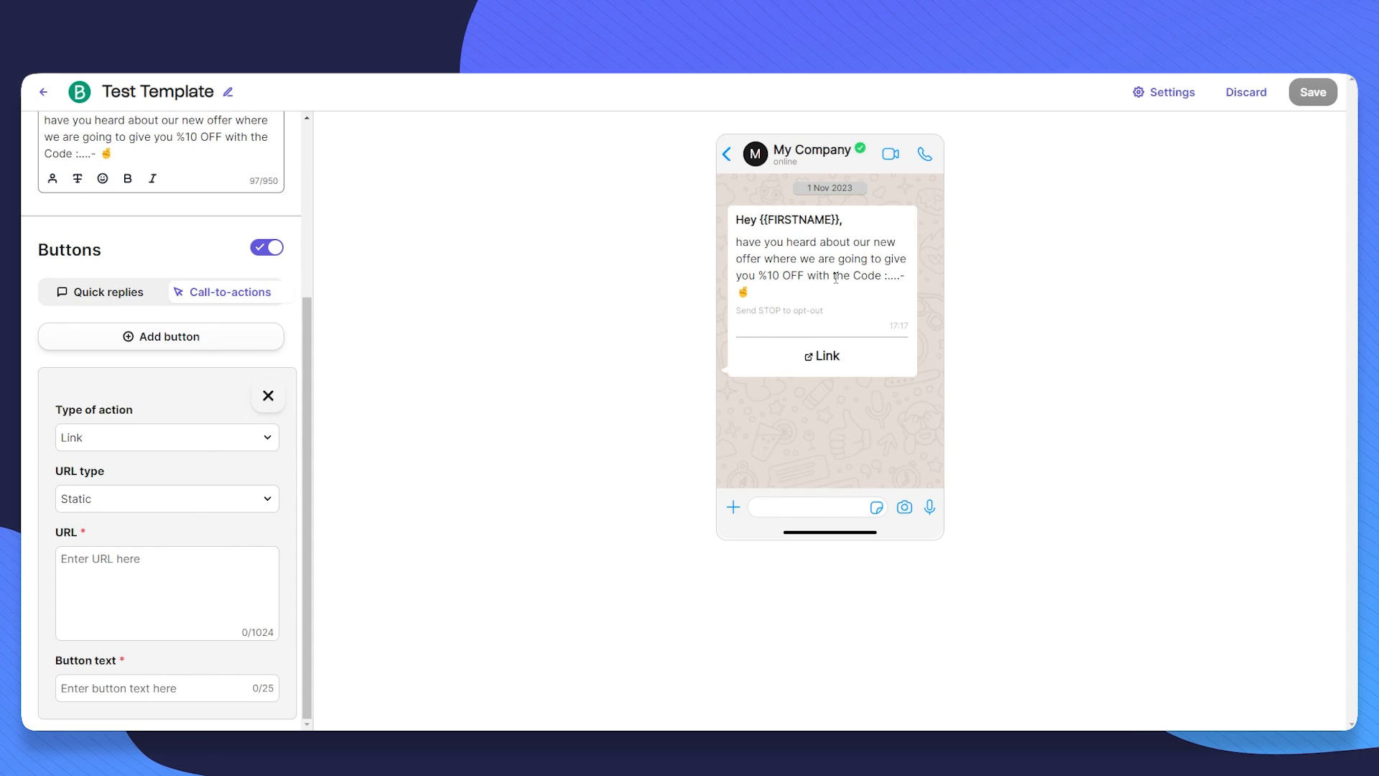
click(1245, 93)
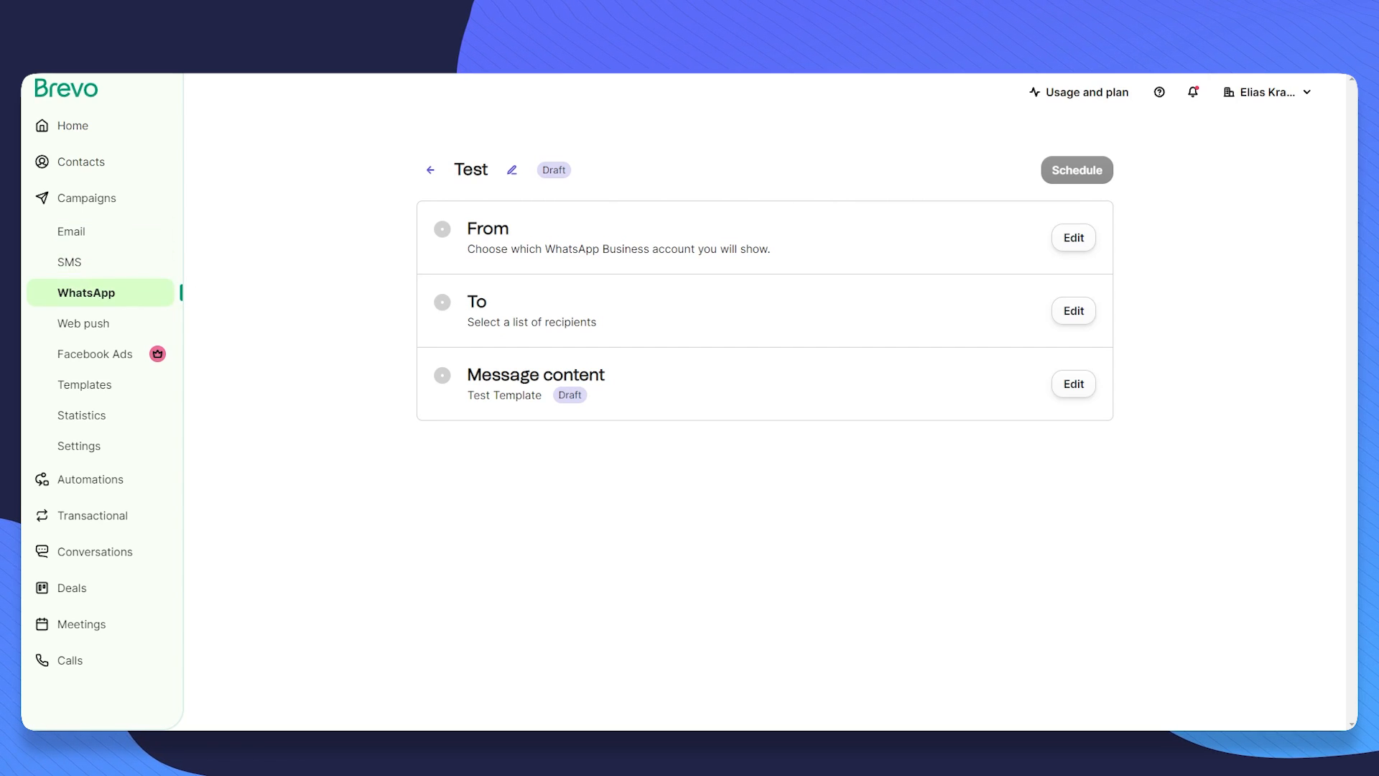
View the Web push welcome page, then open the Email templates list
click(102, 337)
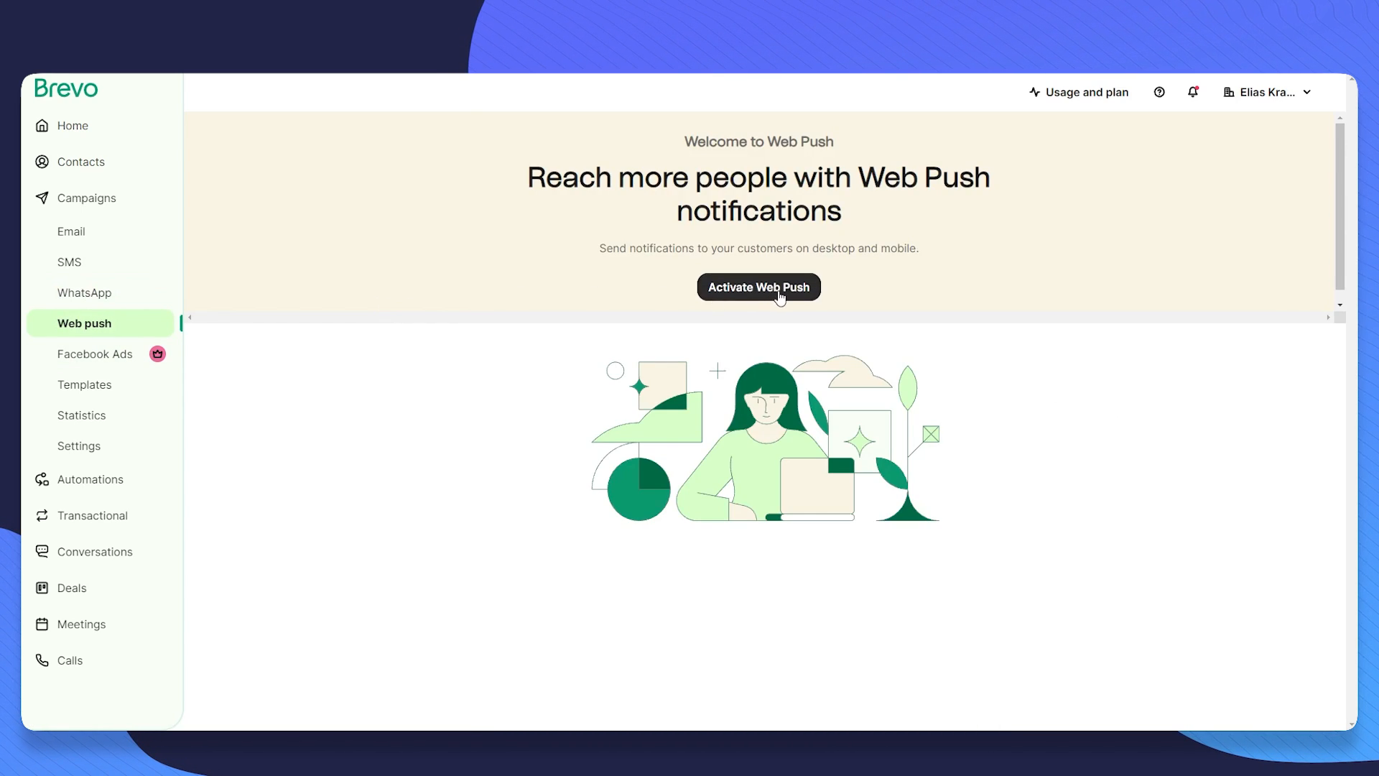
drag(503, 165, 854, 215)
click(854, 216)
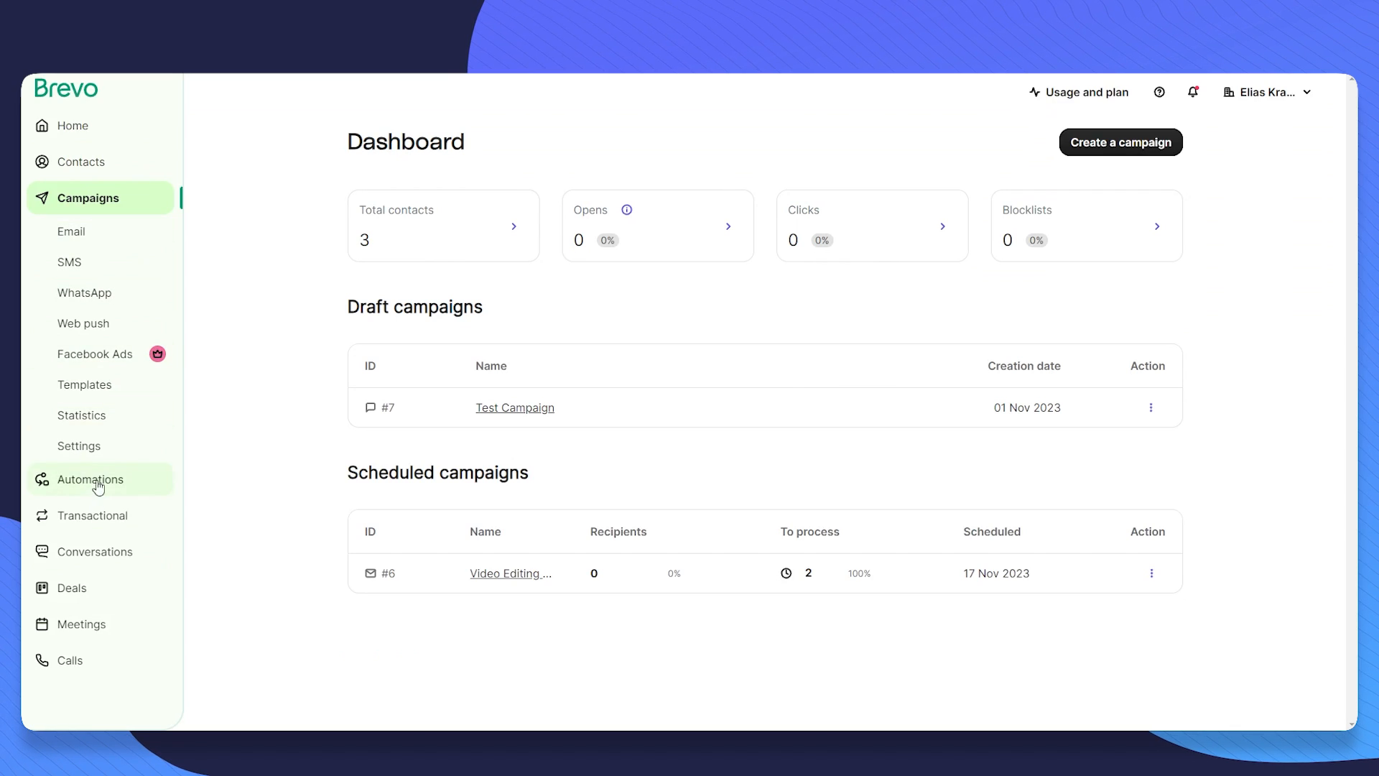
click(94, 325)
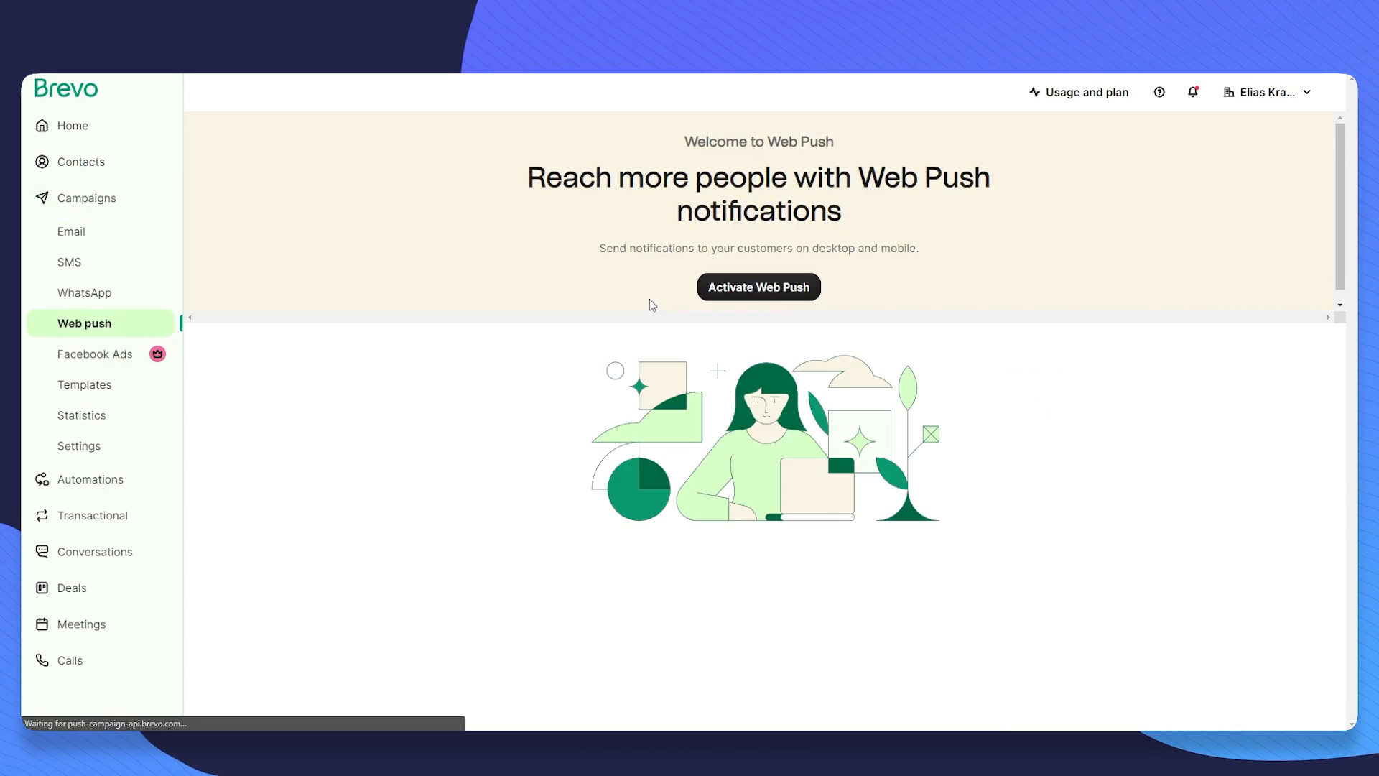
drag(580, 252, 935, 251)
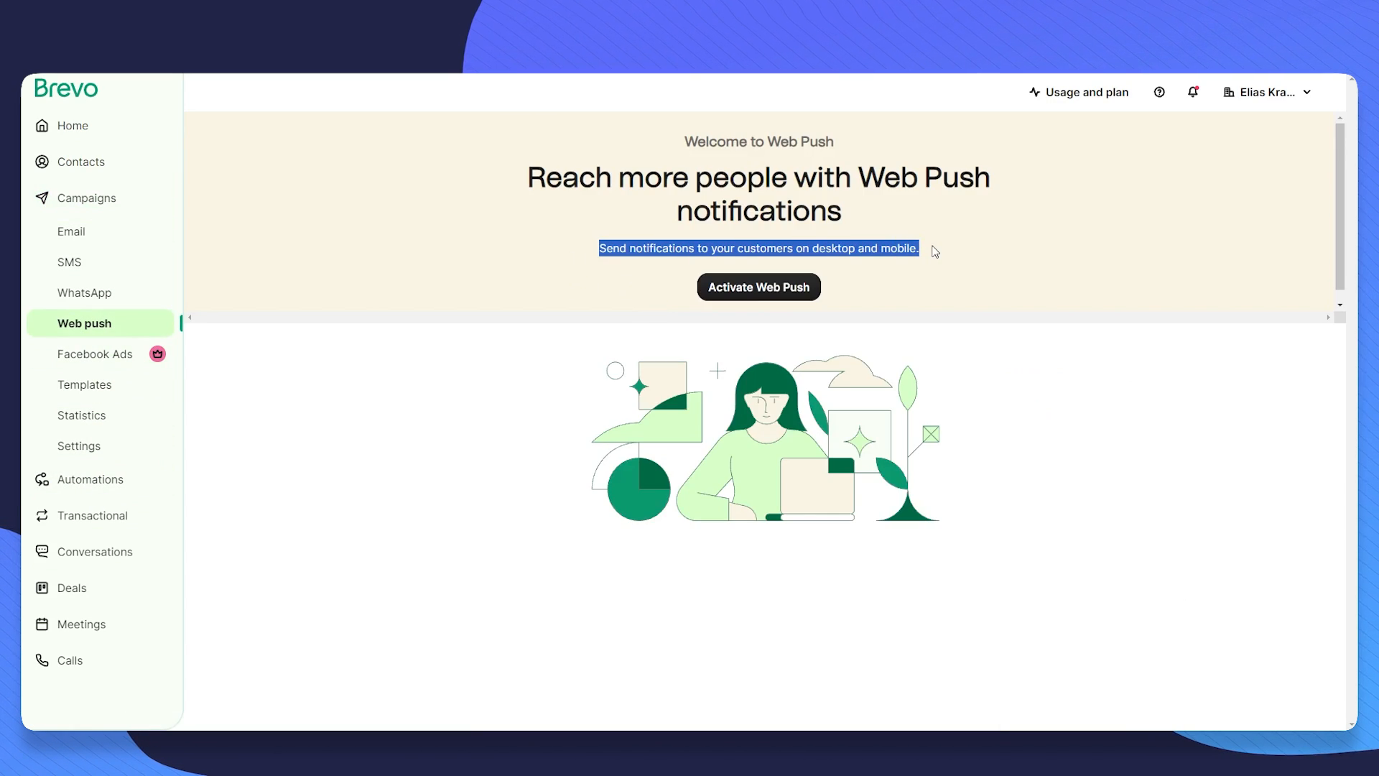
click(767, 252)
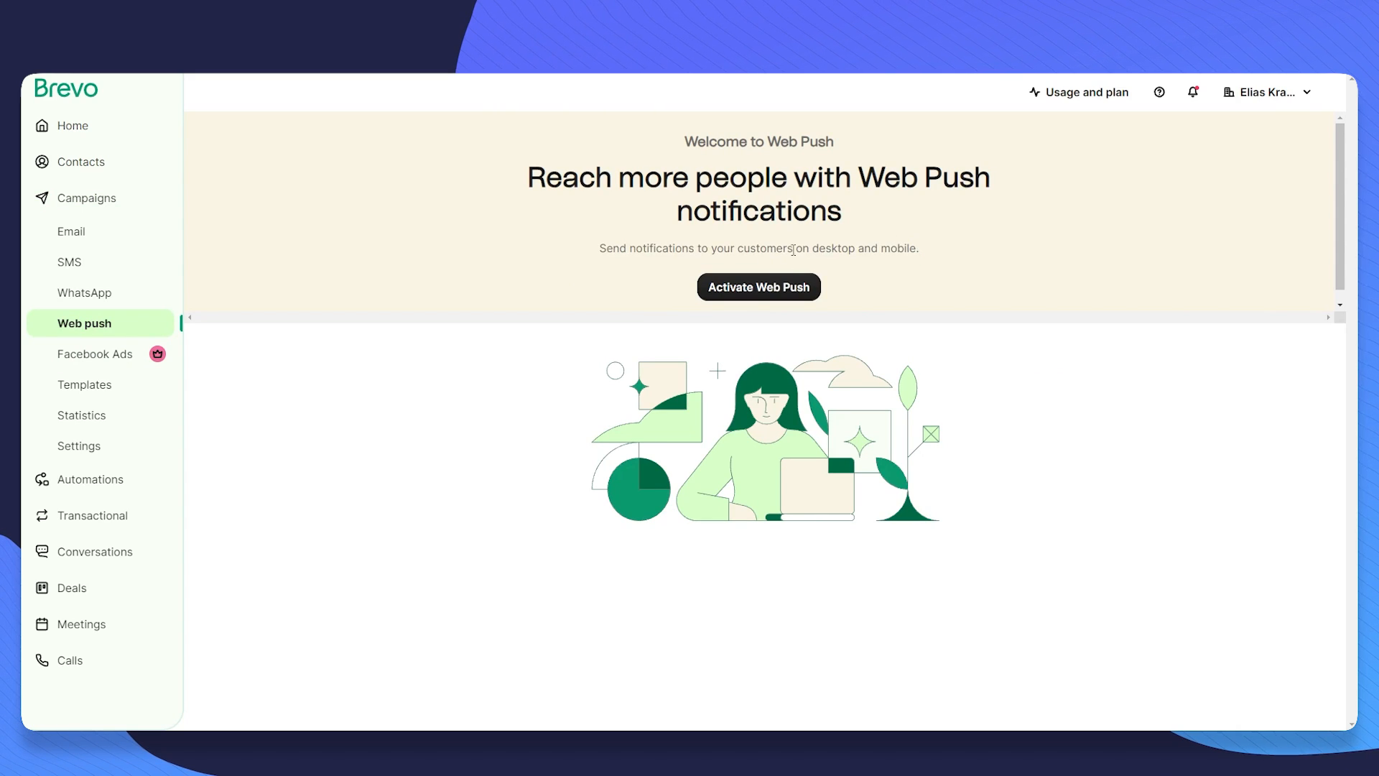
click(93, 394)
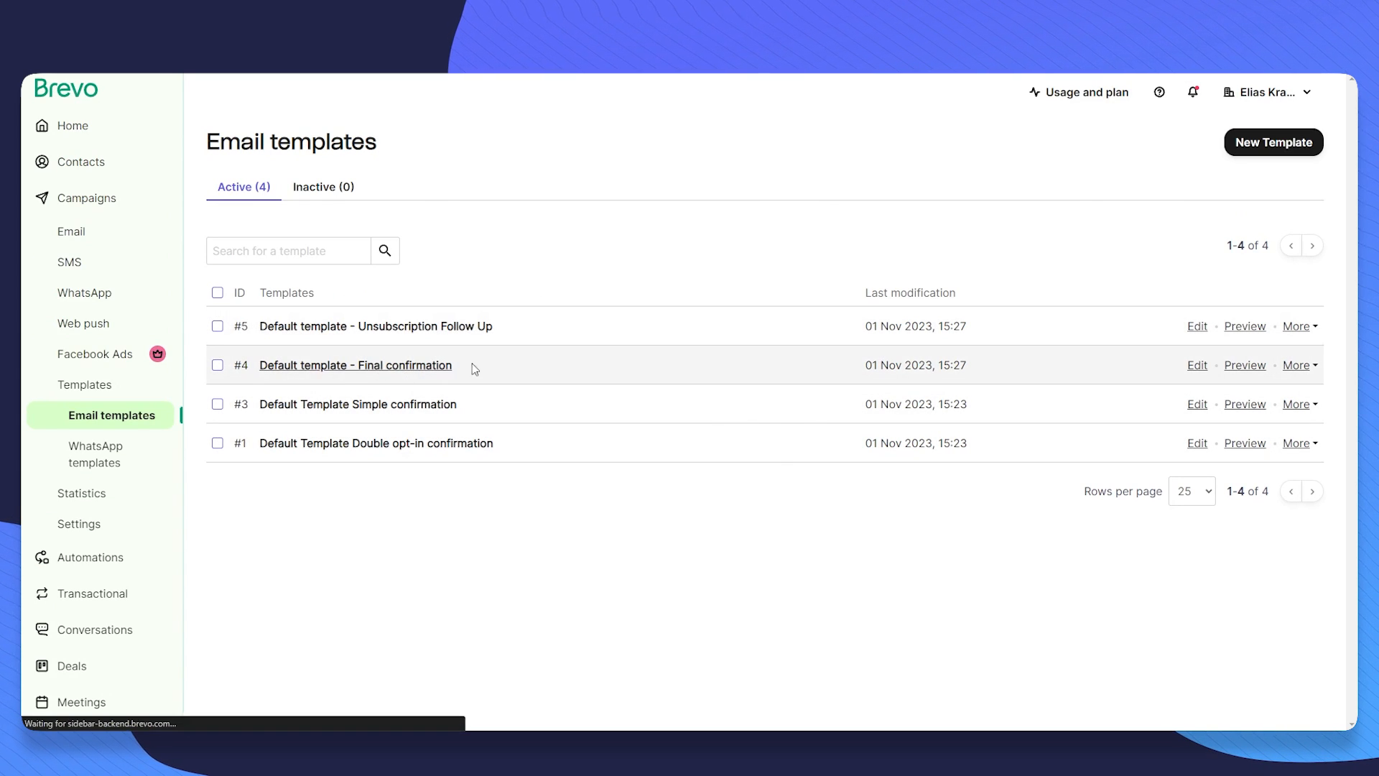
Preview the 'Default template - Final confirmation' email, then switch to the WhatsApp templates list
click(330, 366)
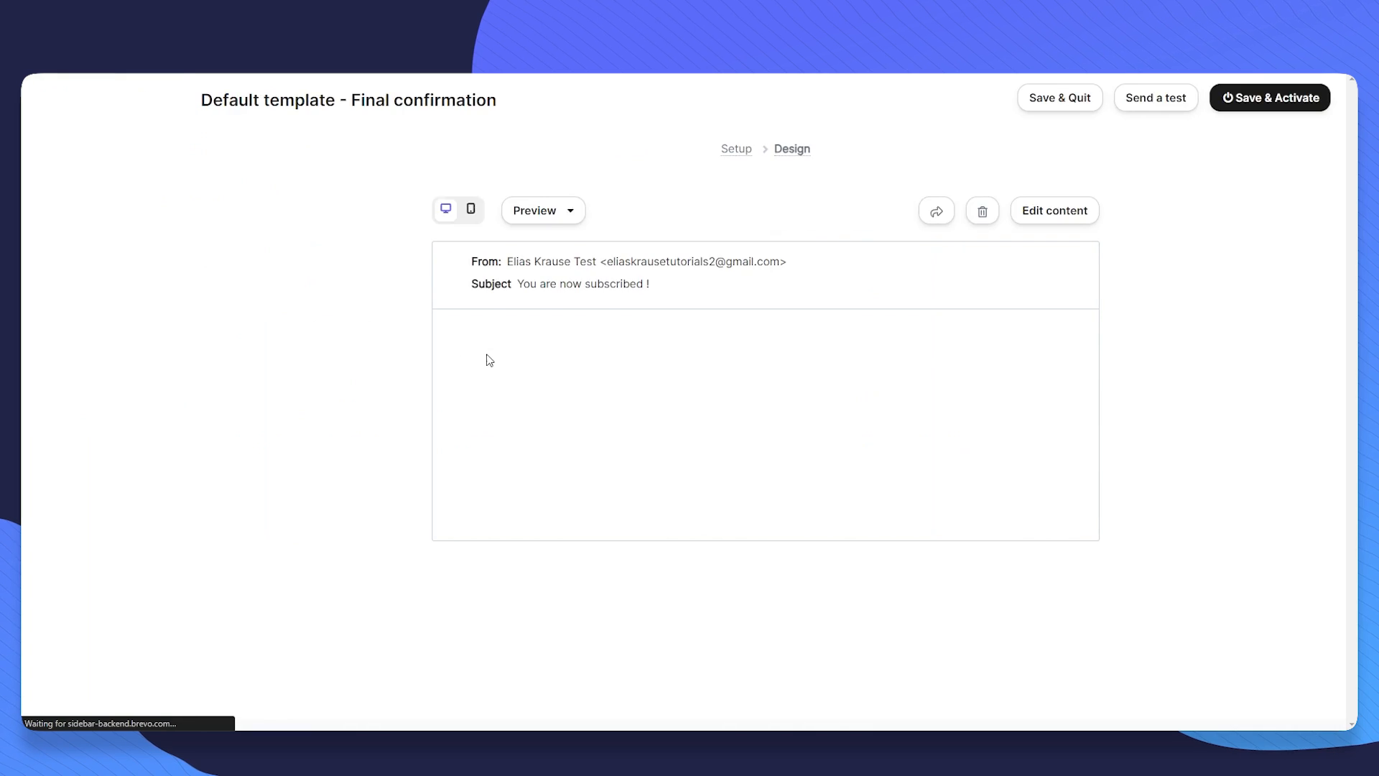
drag(674, 372, 917, 373)
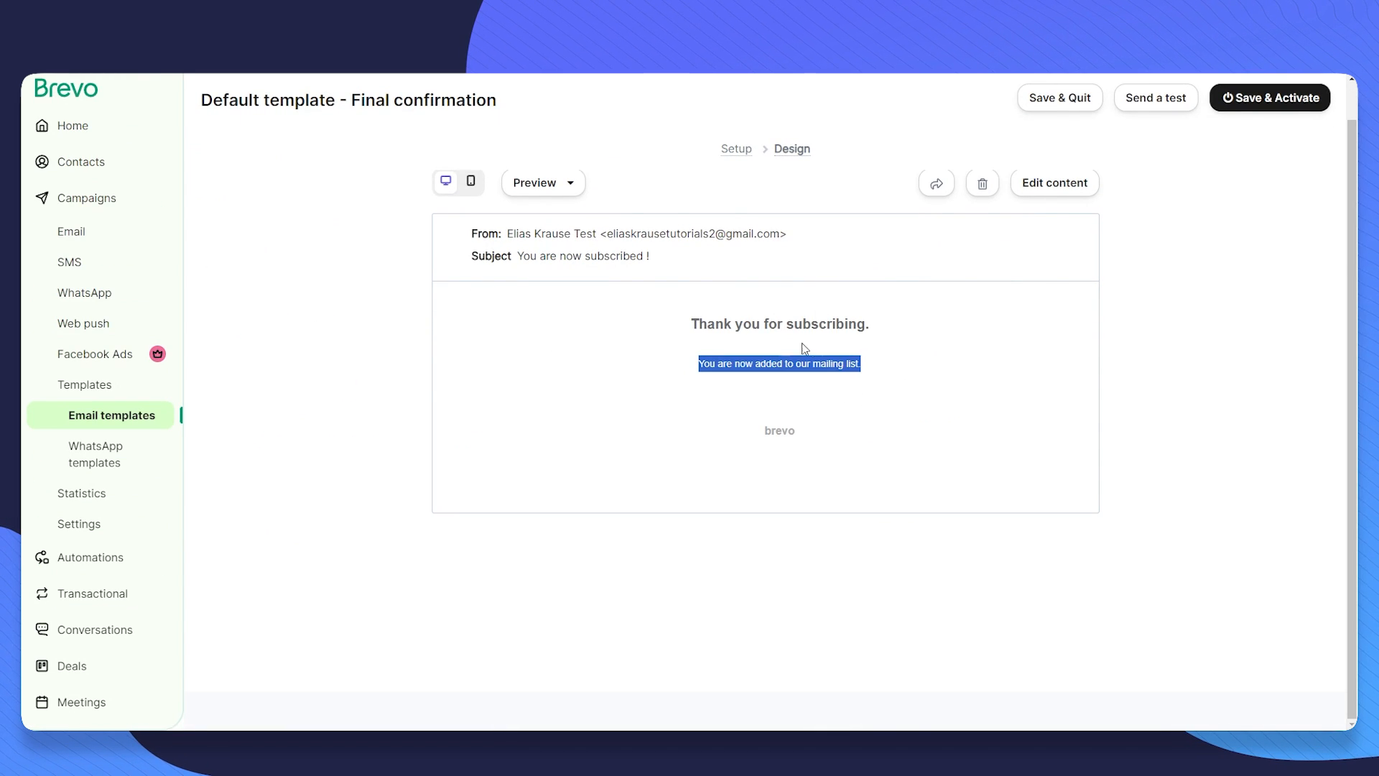
click(912, 303)
click(1062, 184)
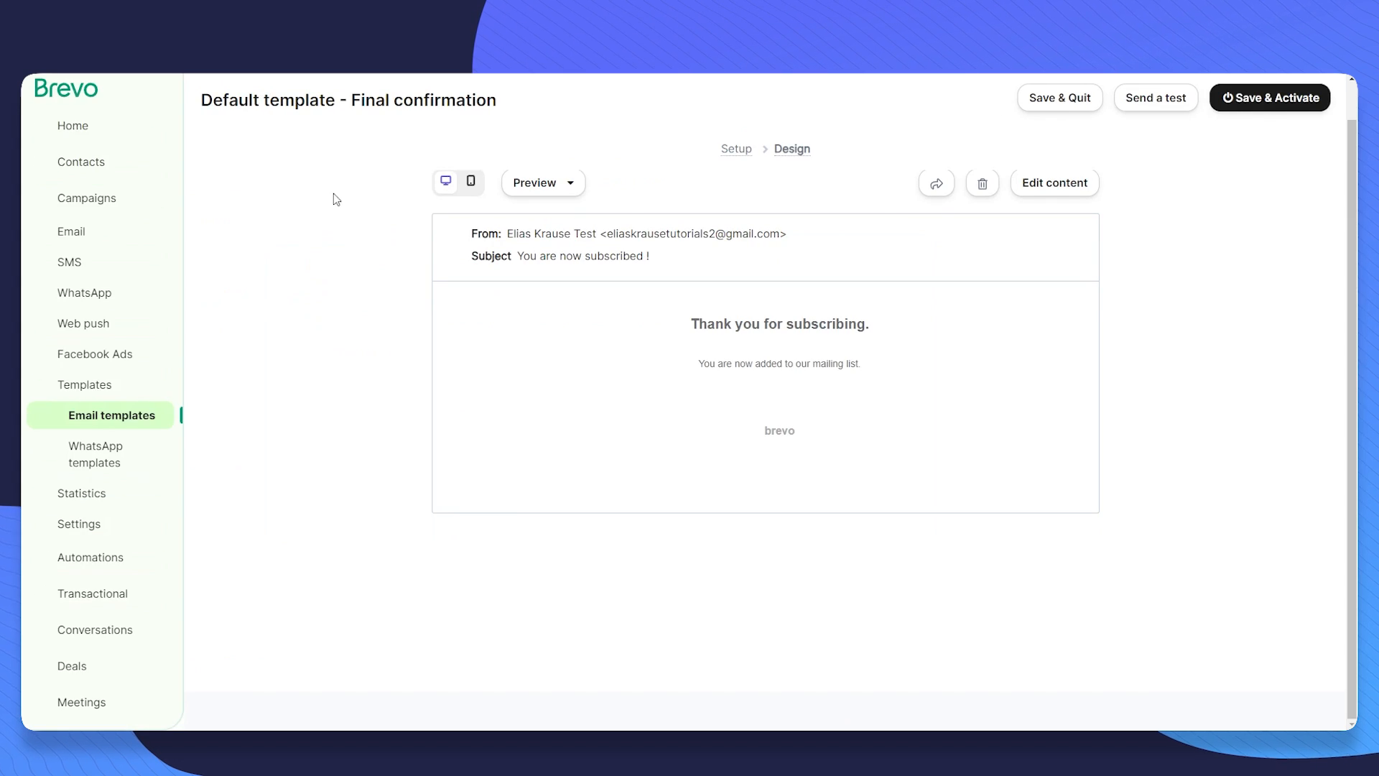
click(129, 457)
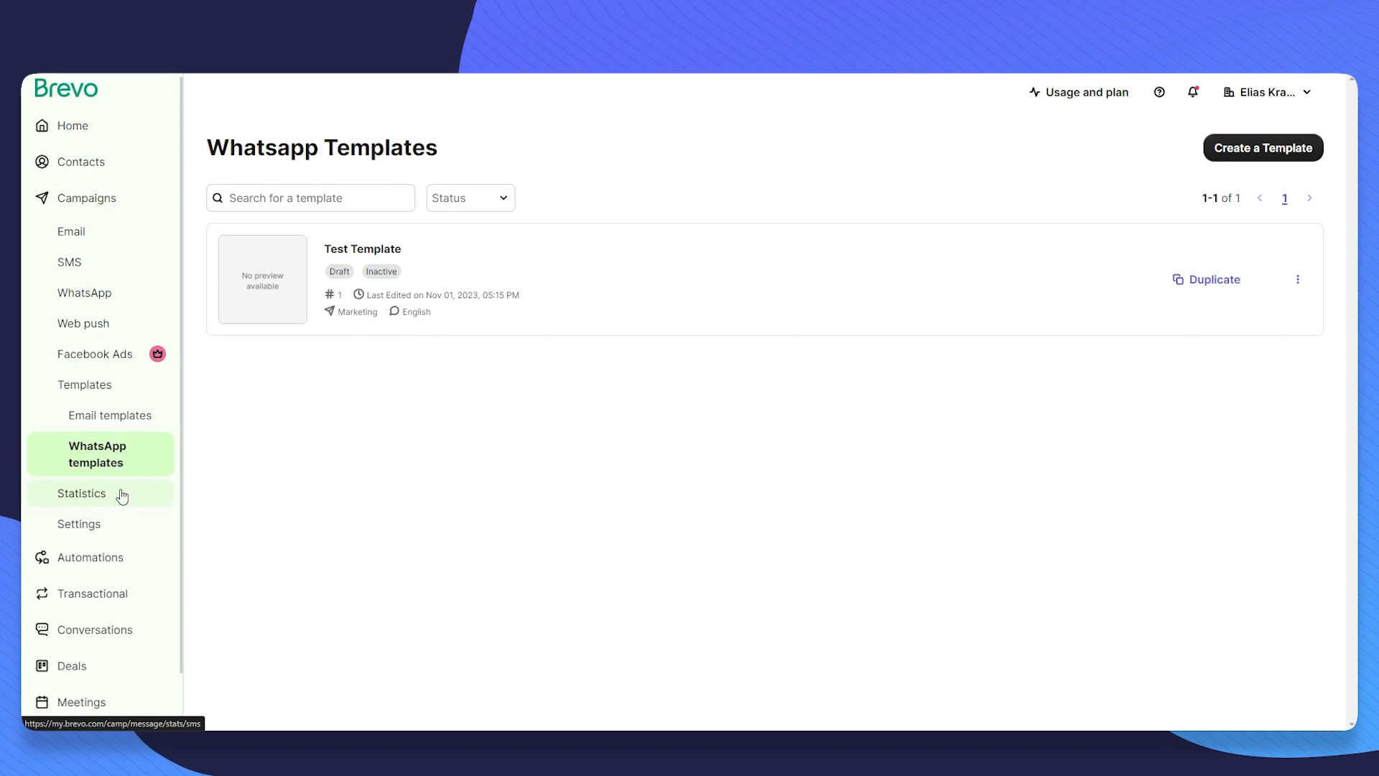
click(87, 493)
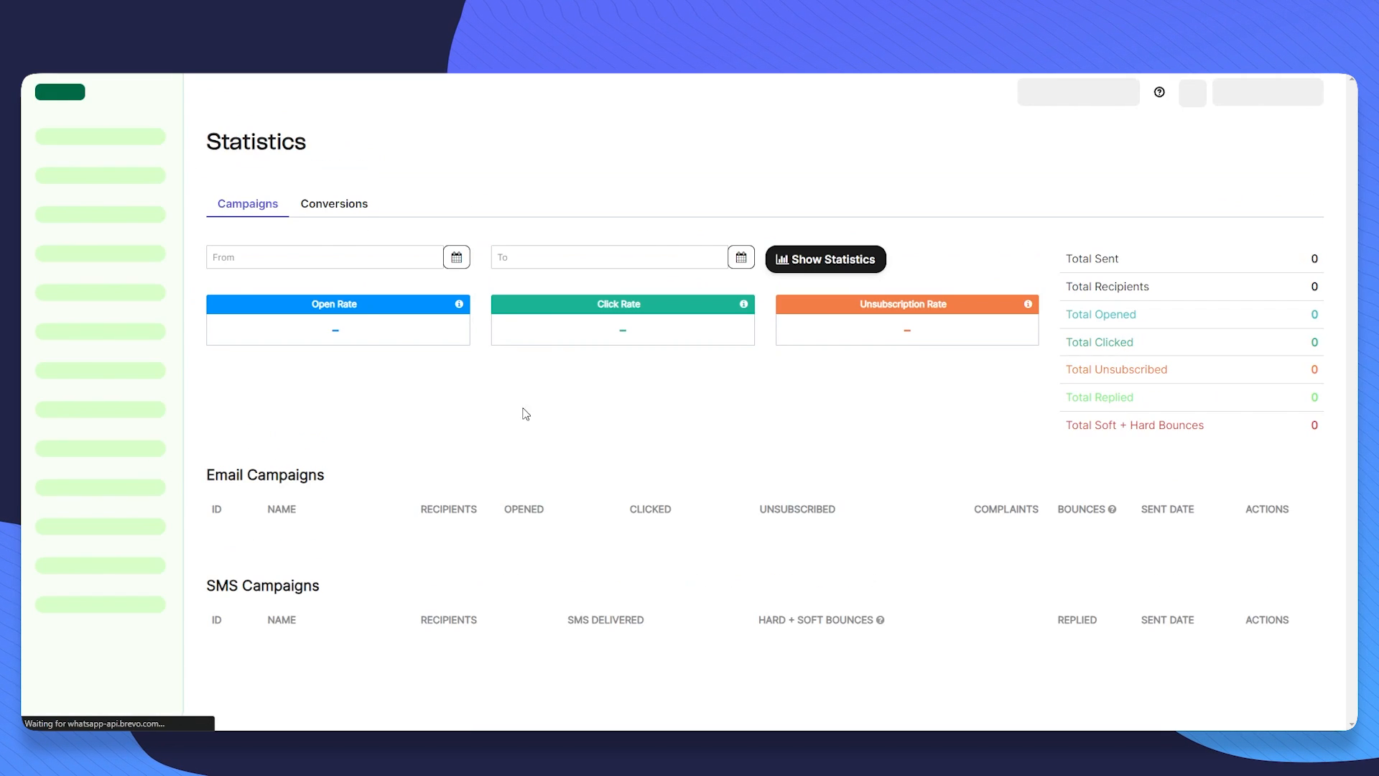
scroll(876, 241, down, 2)
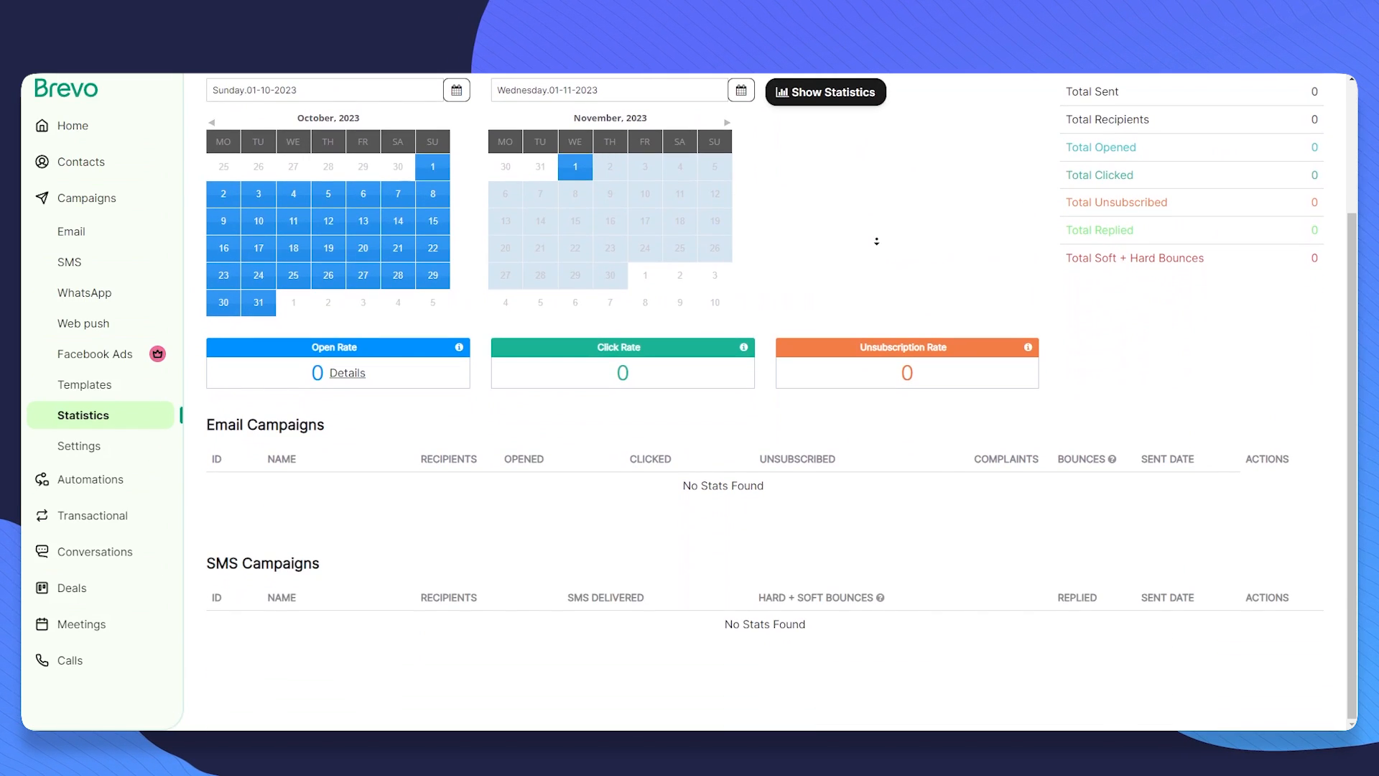
scroll(1016, 434, up, 2)
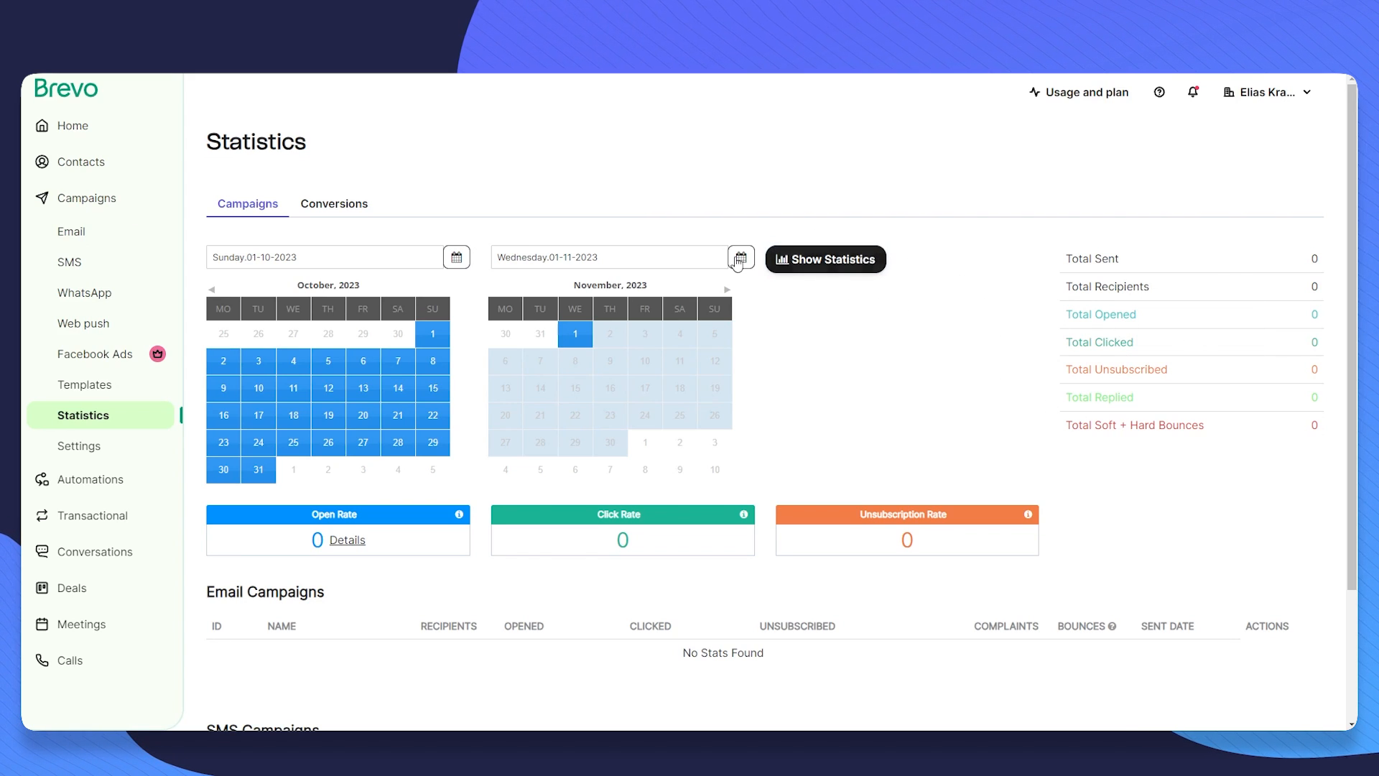
click(123, 454)
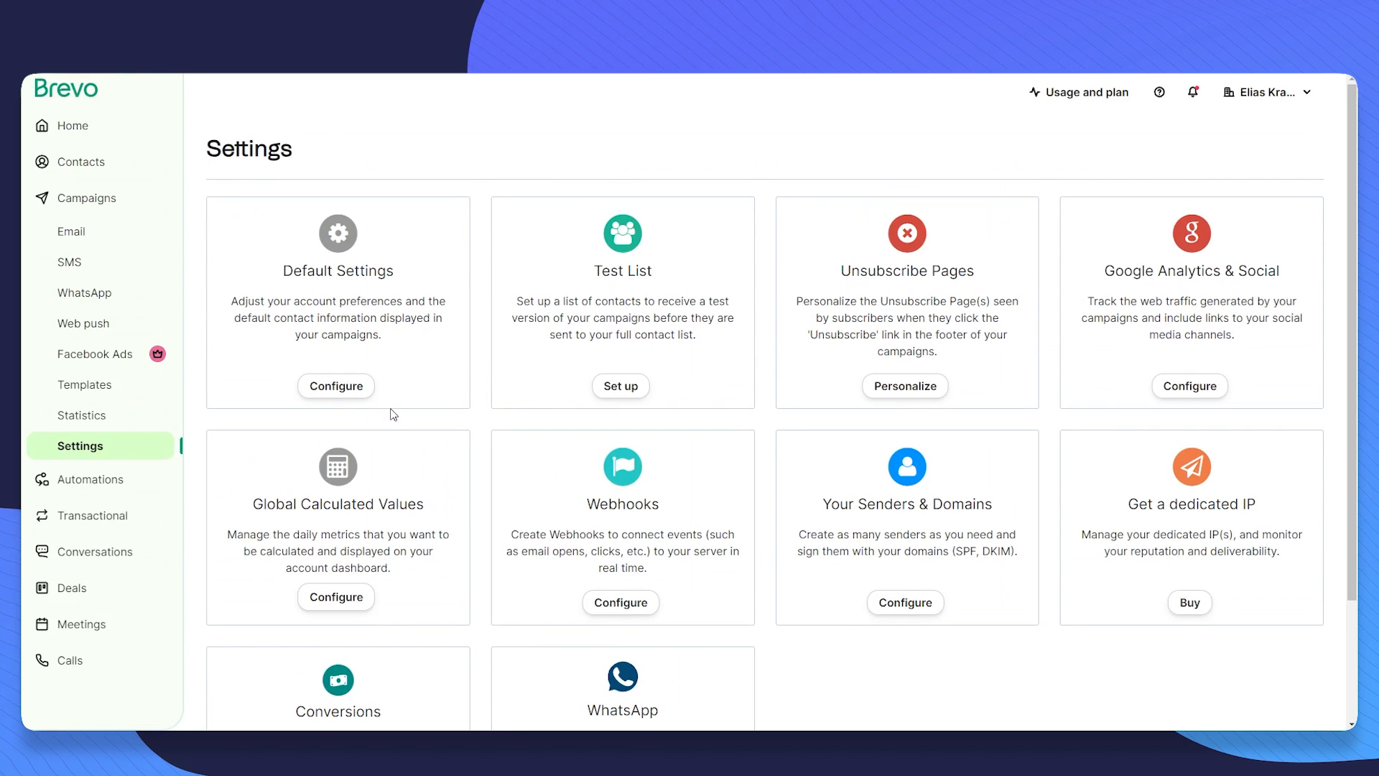
scroll(391, 409, down, 2)
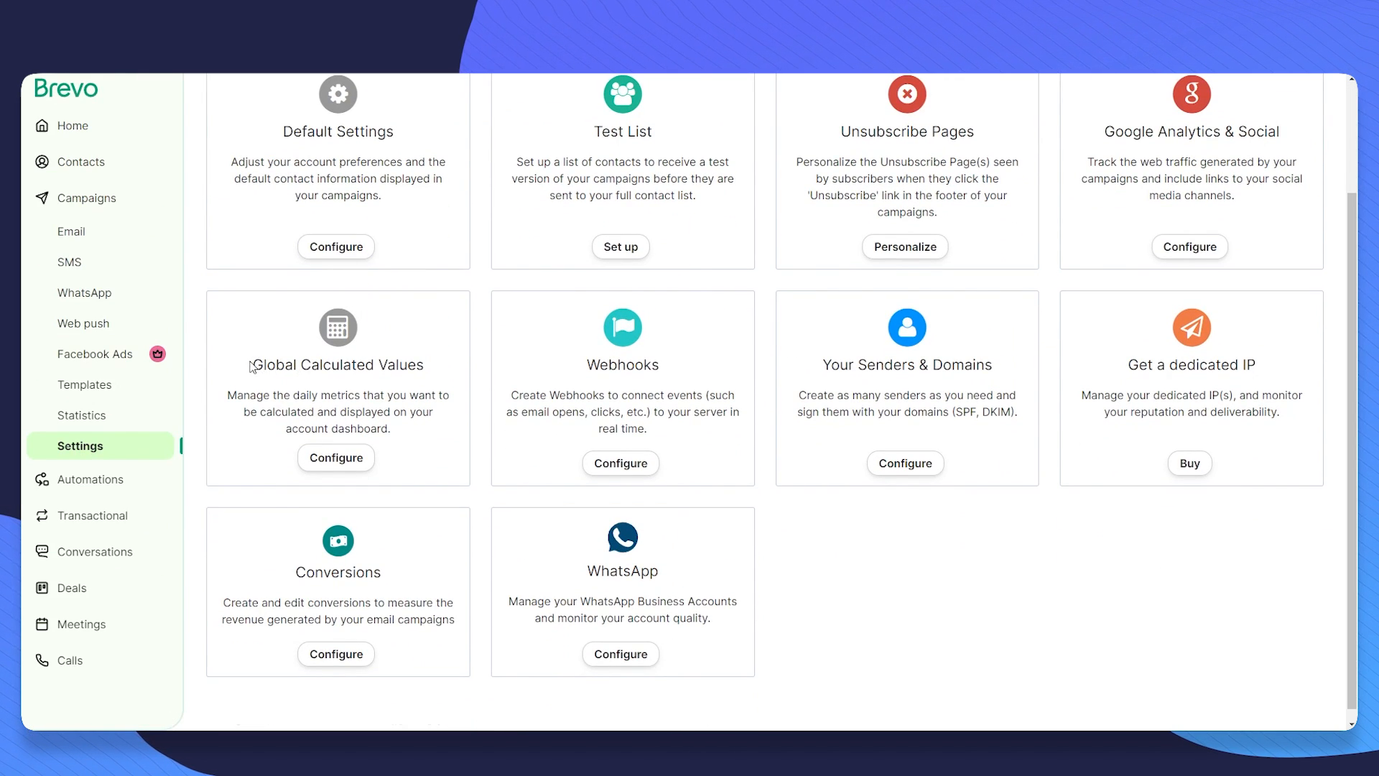
drag(251, 366, 458, 367)
click(401, 370)
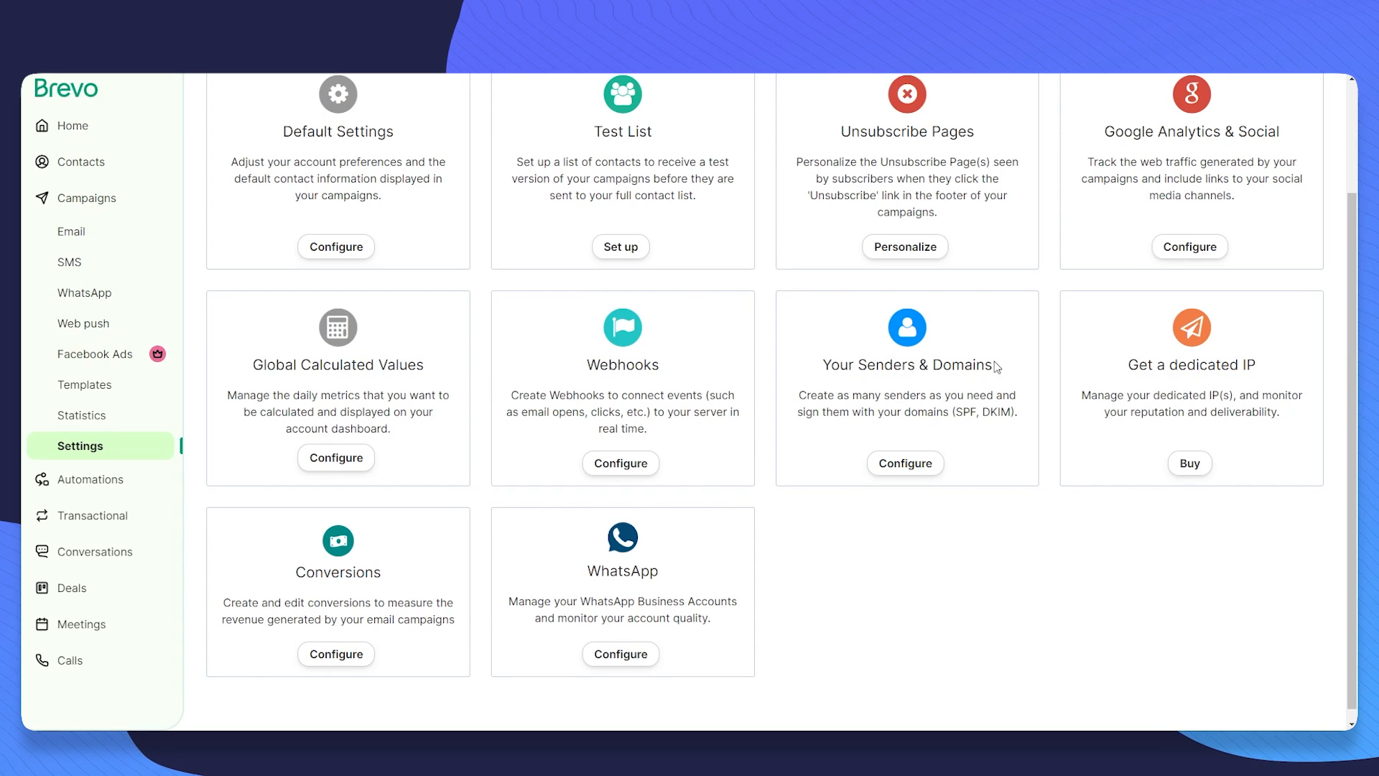
drag(908, 351, 1065, 342)
scroll(1181, 388, up, 2)
click(1050, 498)
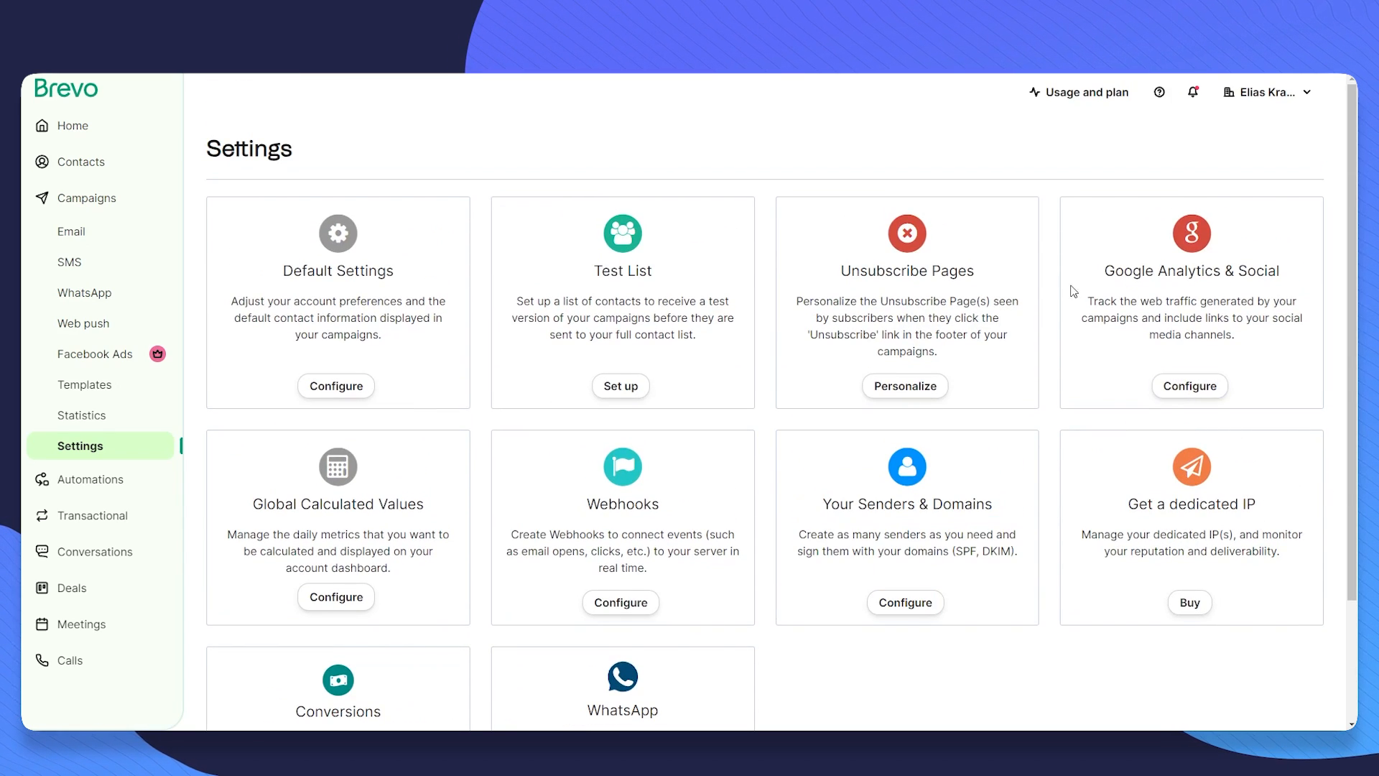
drag(1073, 291, 1299, 283)
click(1217, 276)
scroll(824, 334, down, 2)
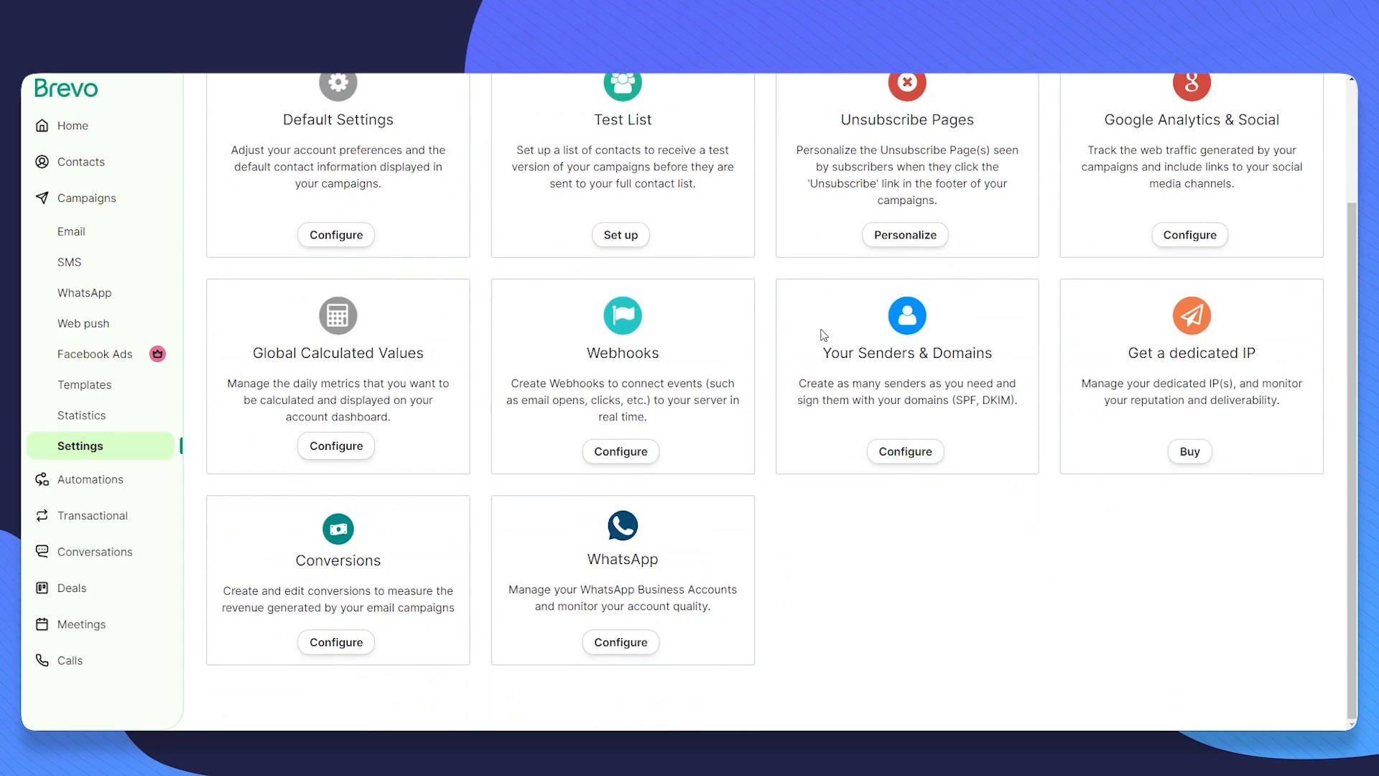
drag(261, 590, 388, 586)
drag(287, 551, 353, 560)
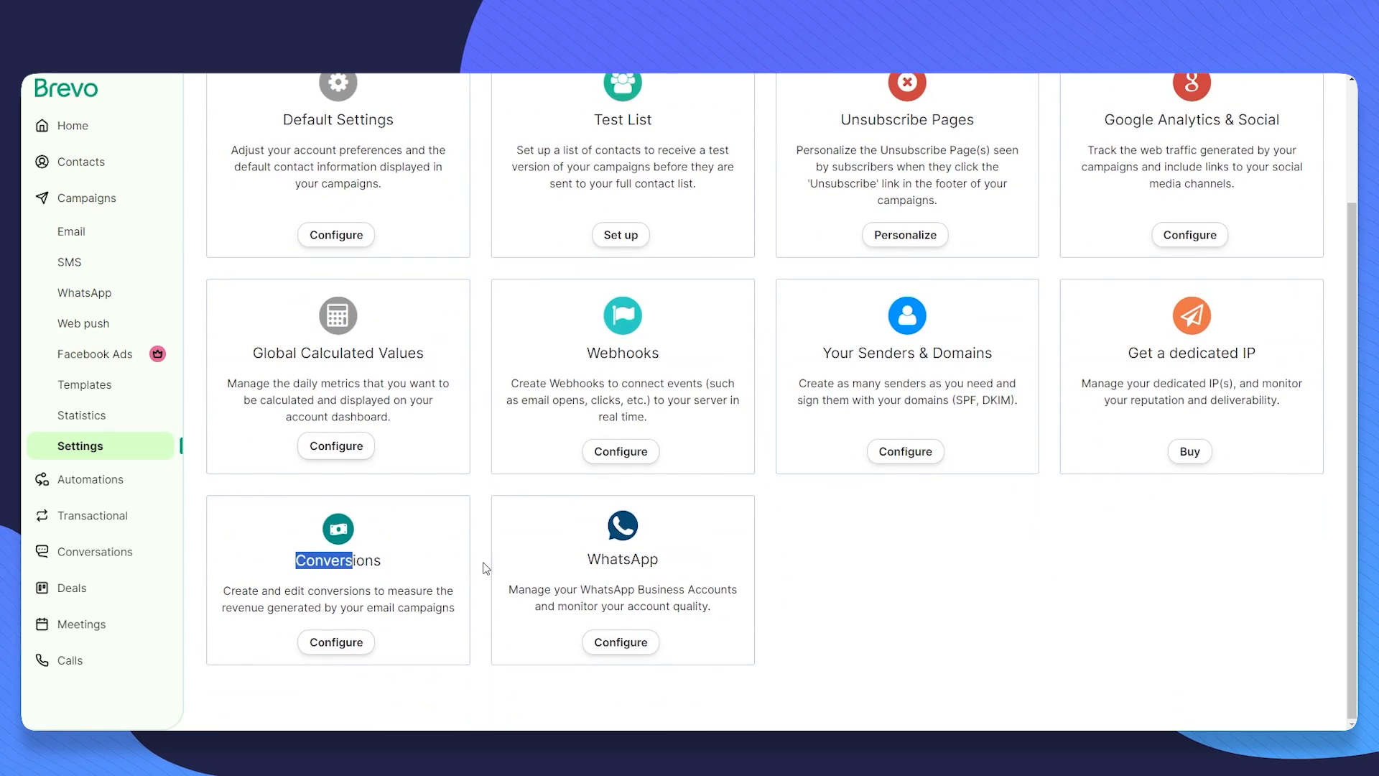
click(557, 555)
drag(500, 584, 740, 620)
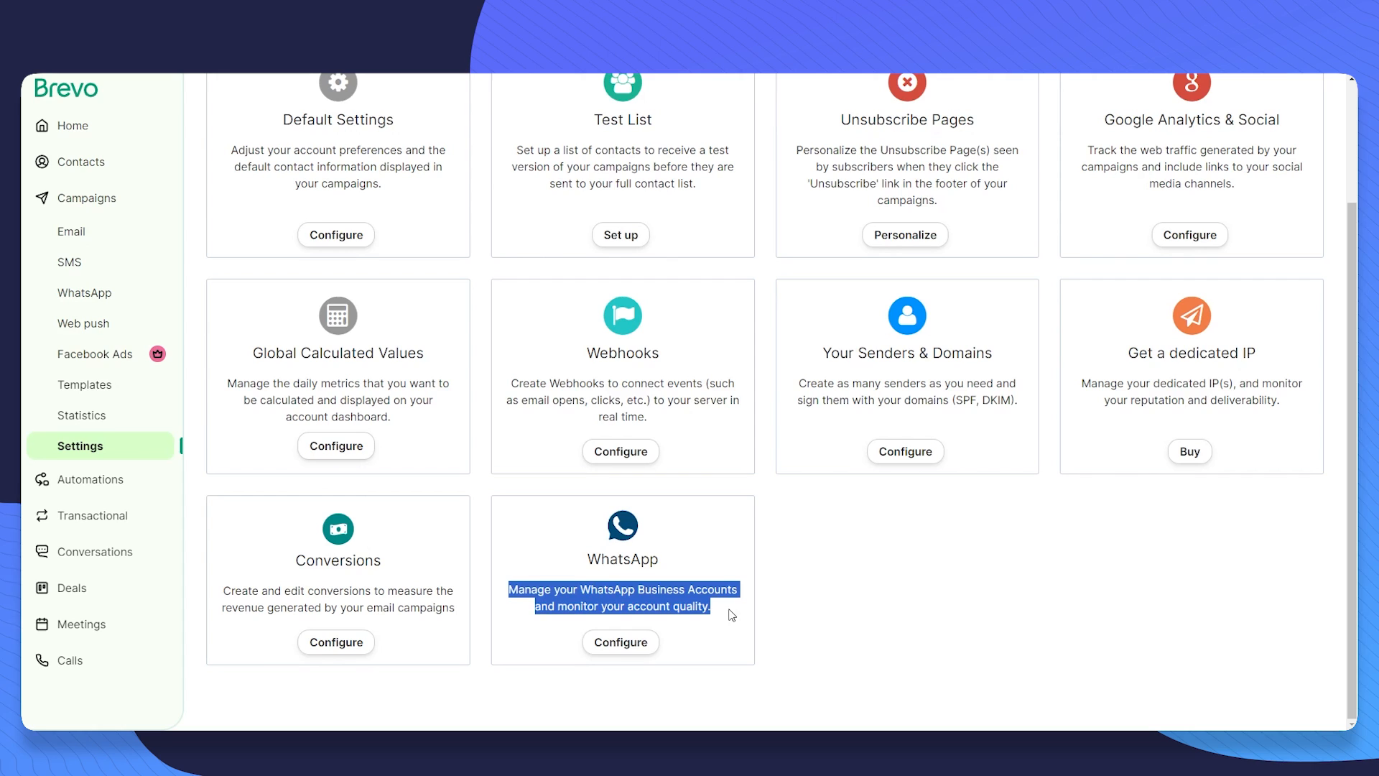
click(731, 615)
scroll(609, 293, up, 3)
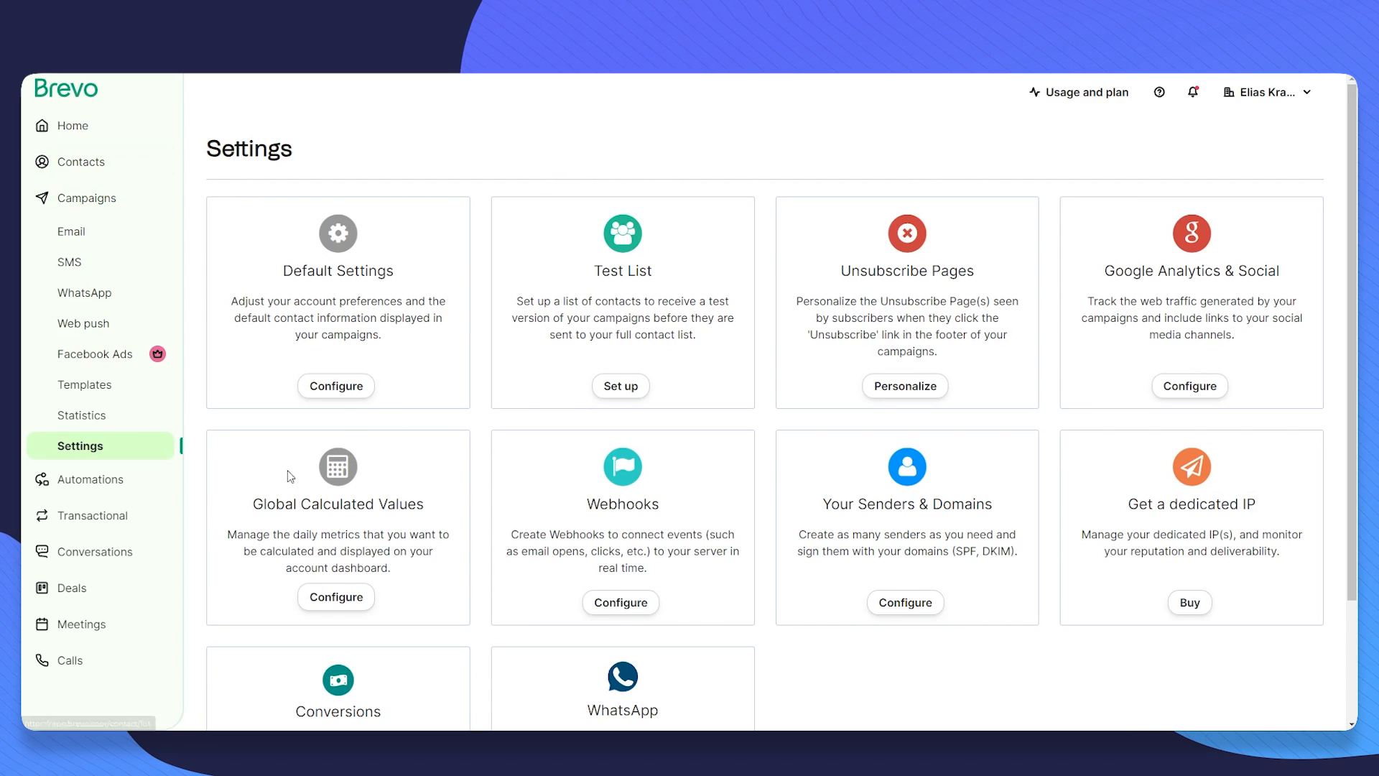
Go to Automations, start a new automation, and browse the template categories back to Most popular
click(130, 488)
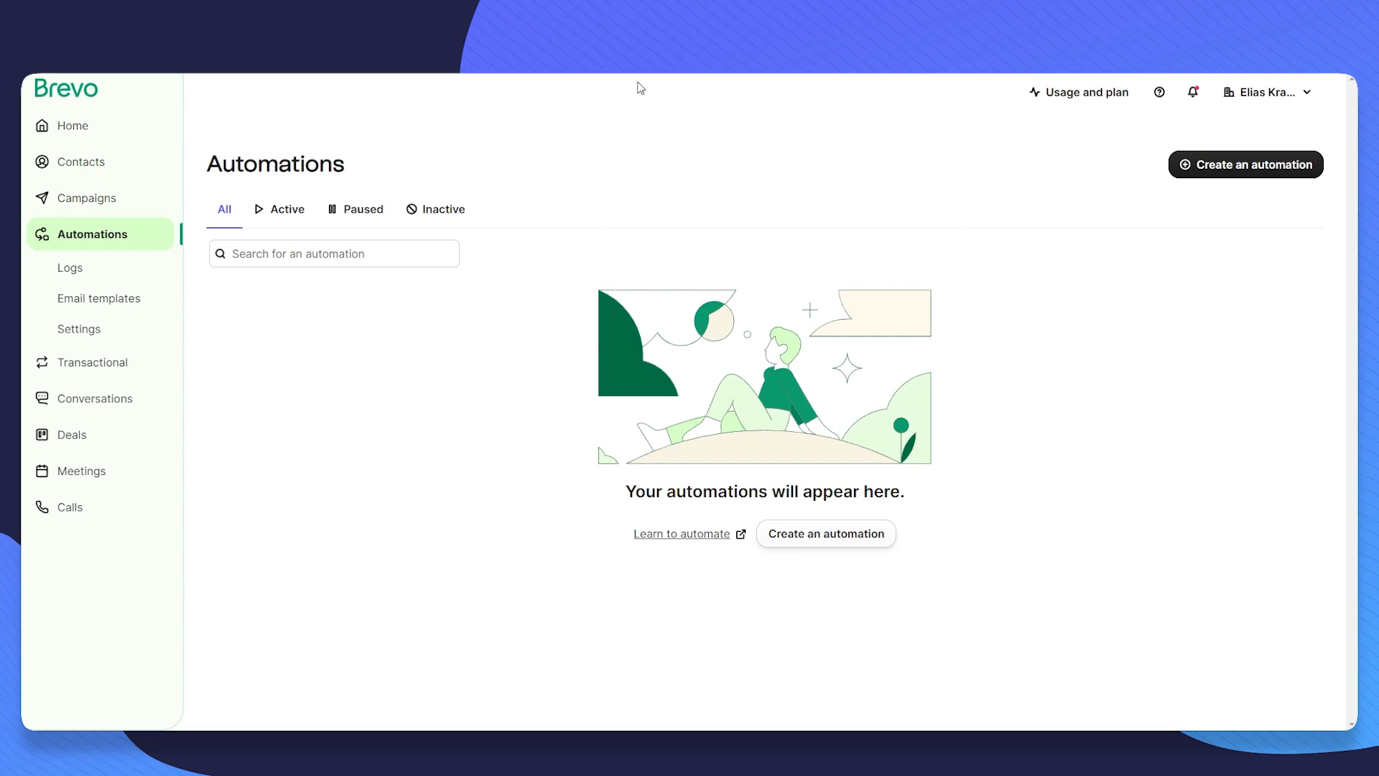
click(1228, 166)
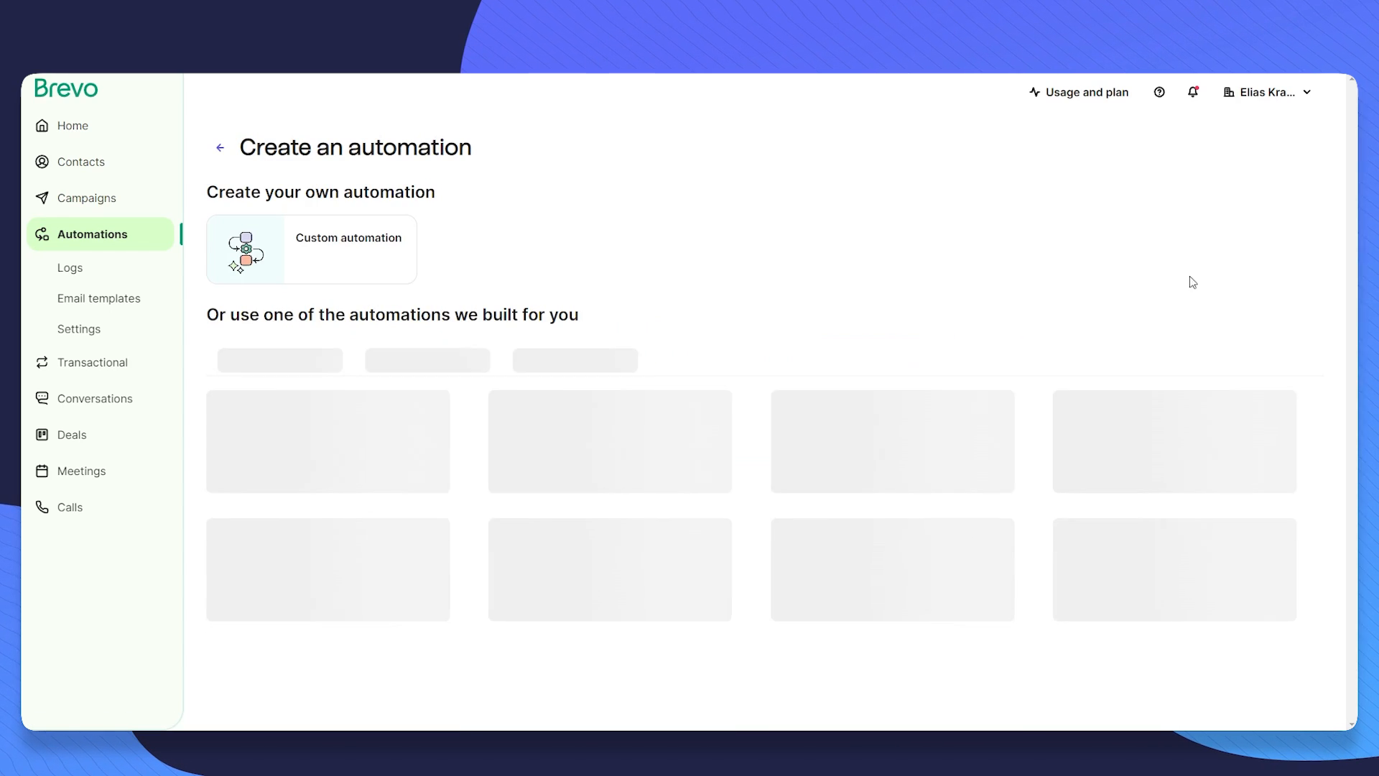
click(336, 359)
click(399, 363)
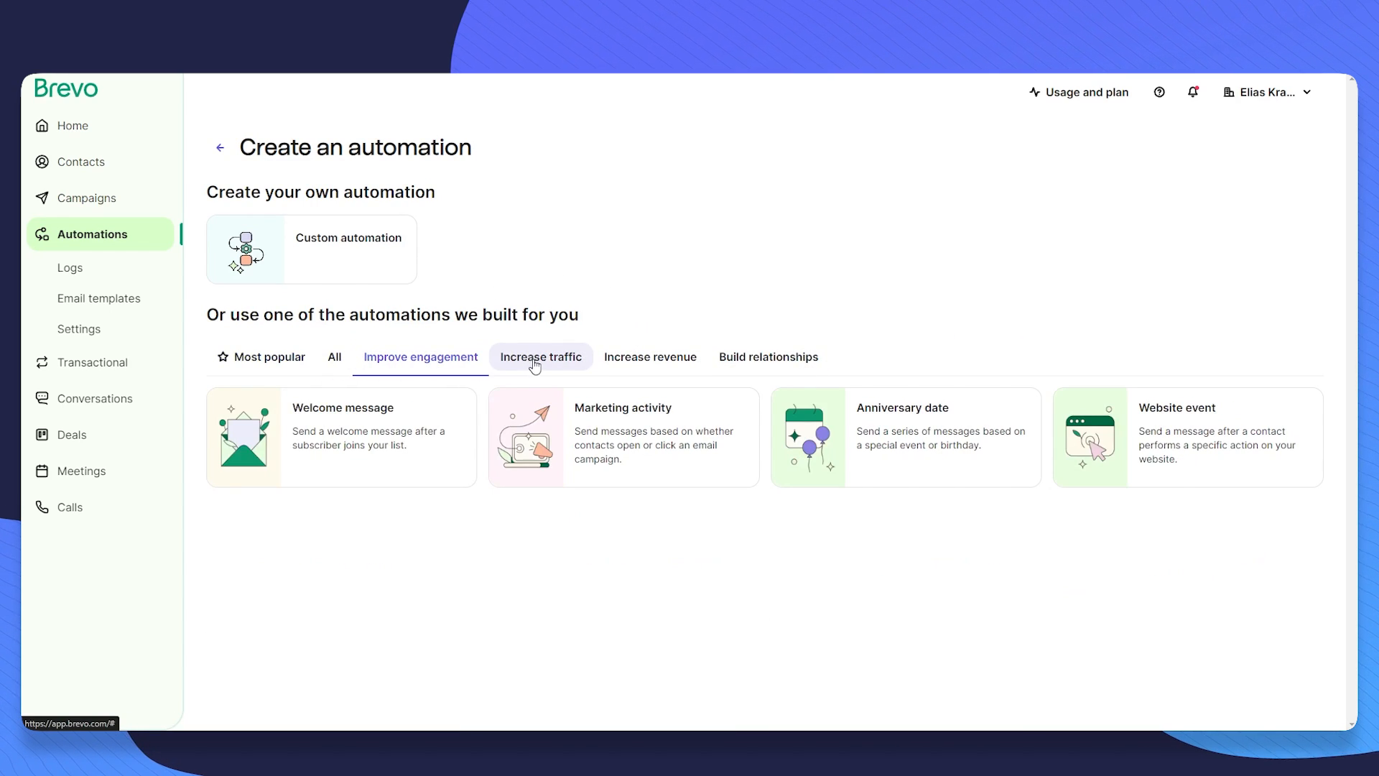
click(508, 365)
click(614, 365)
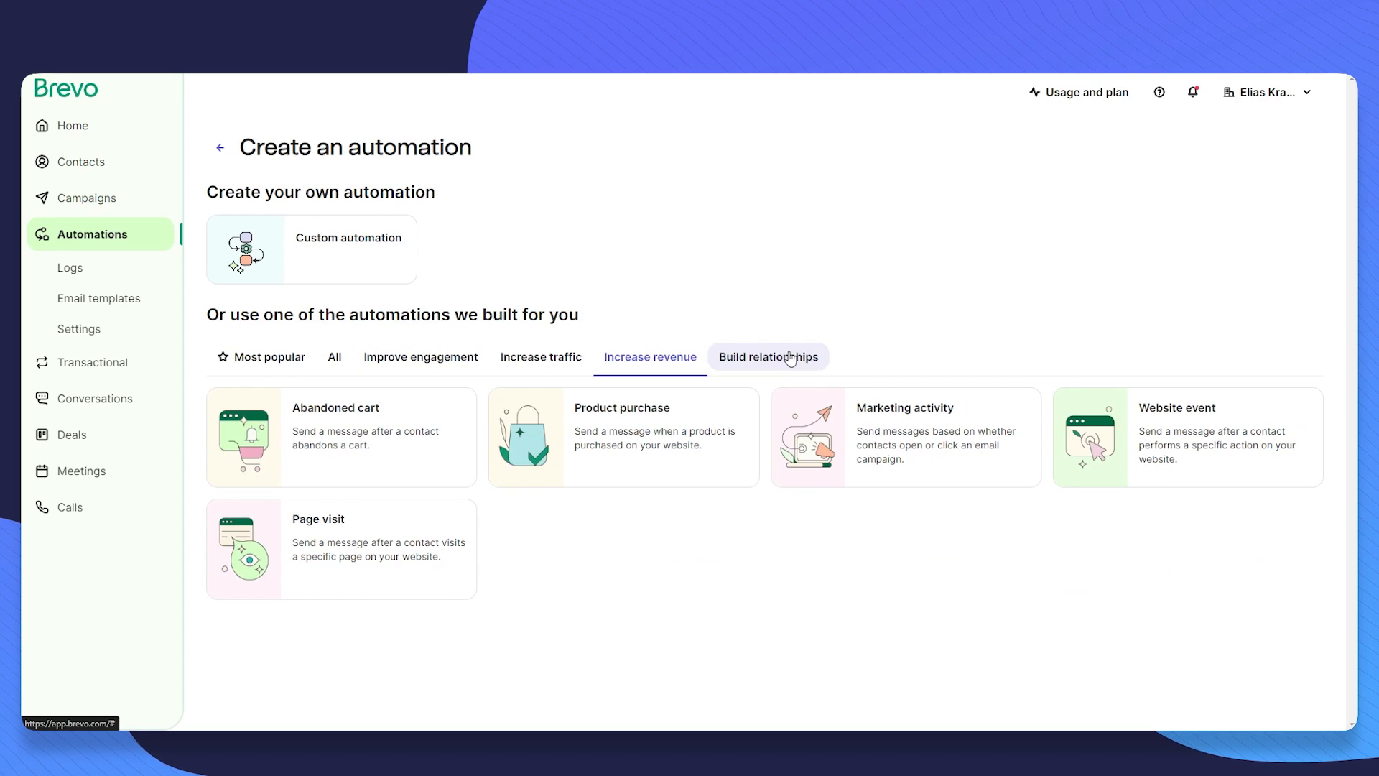
click(790, 357)
click(260, 363)
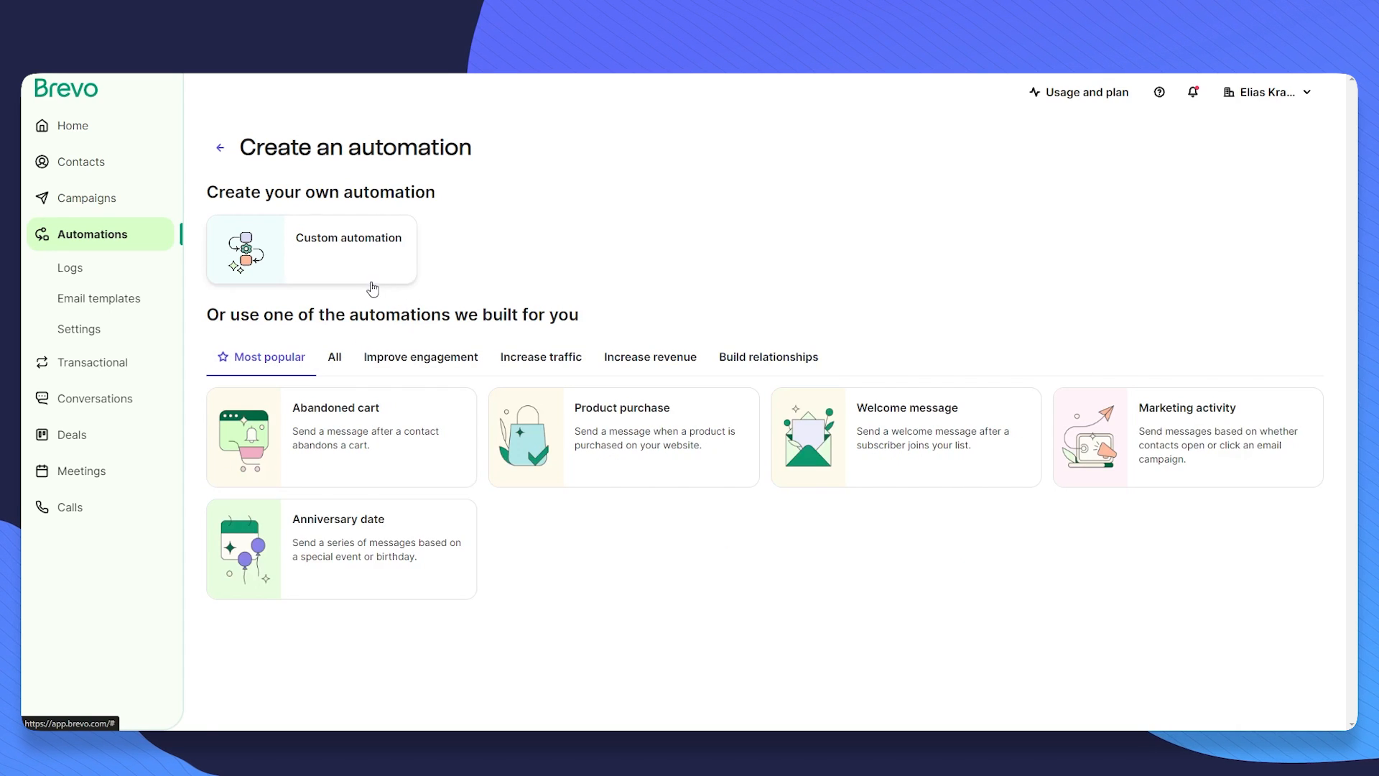
Choose Custom automation and name it 'Test Automation'
click(321, 257)
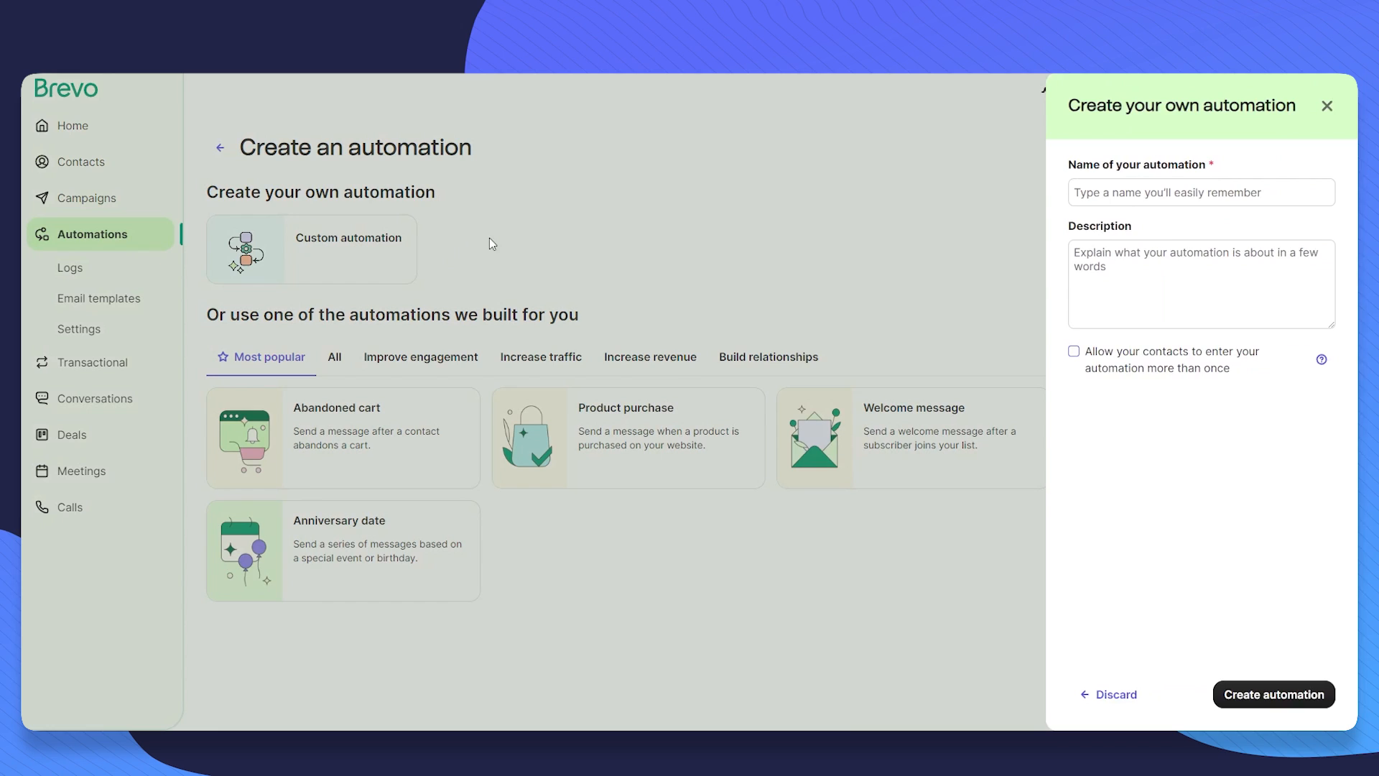
drag(1068, 163, 1236, 168)
click(1098, 169)
drag(1066, 166, 1213, 165)
click(1226, 192)
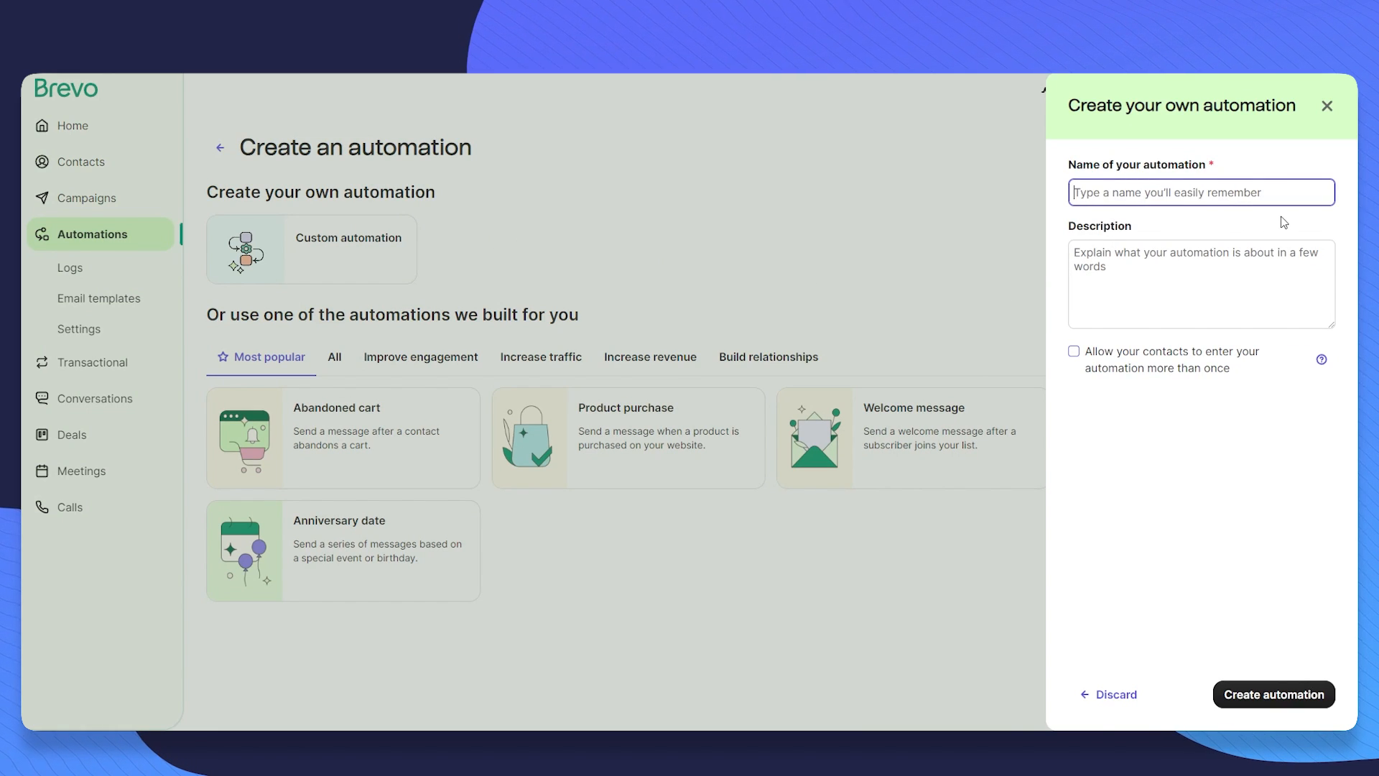
text(Test a)
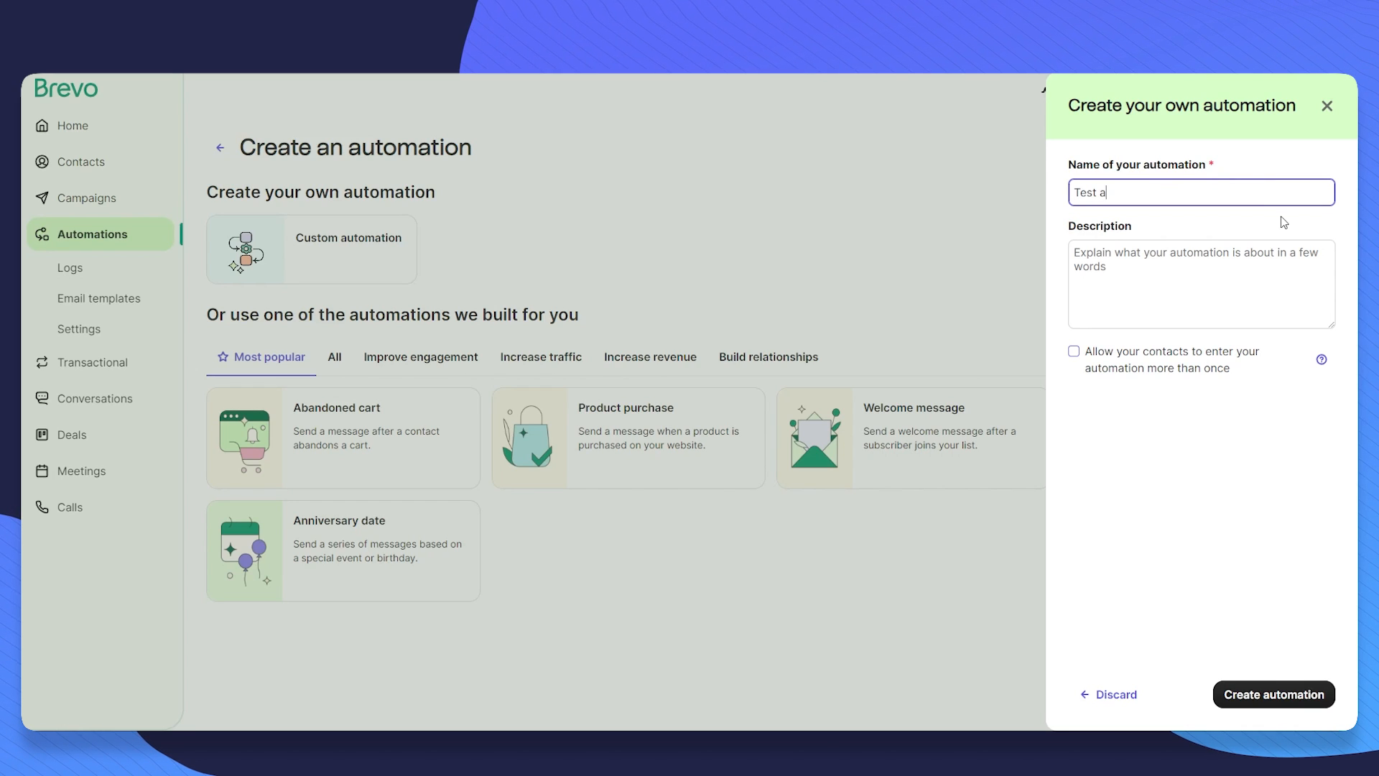
text(st uto)
key(BackSpace)
key(BackSpace)
key(BackSpace)
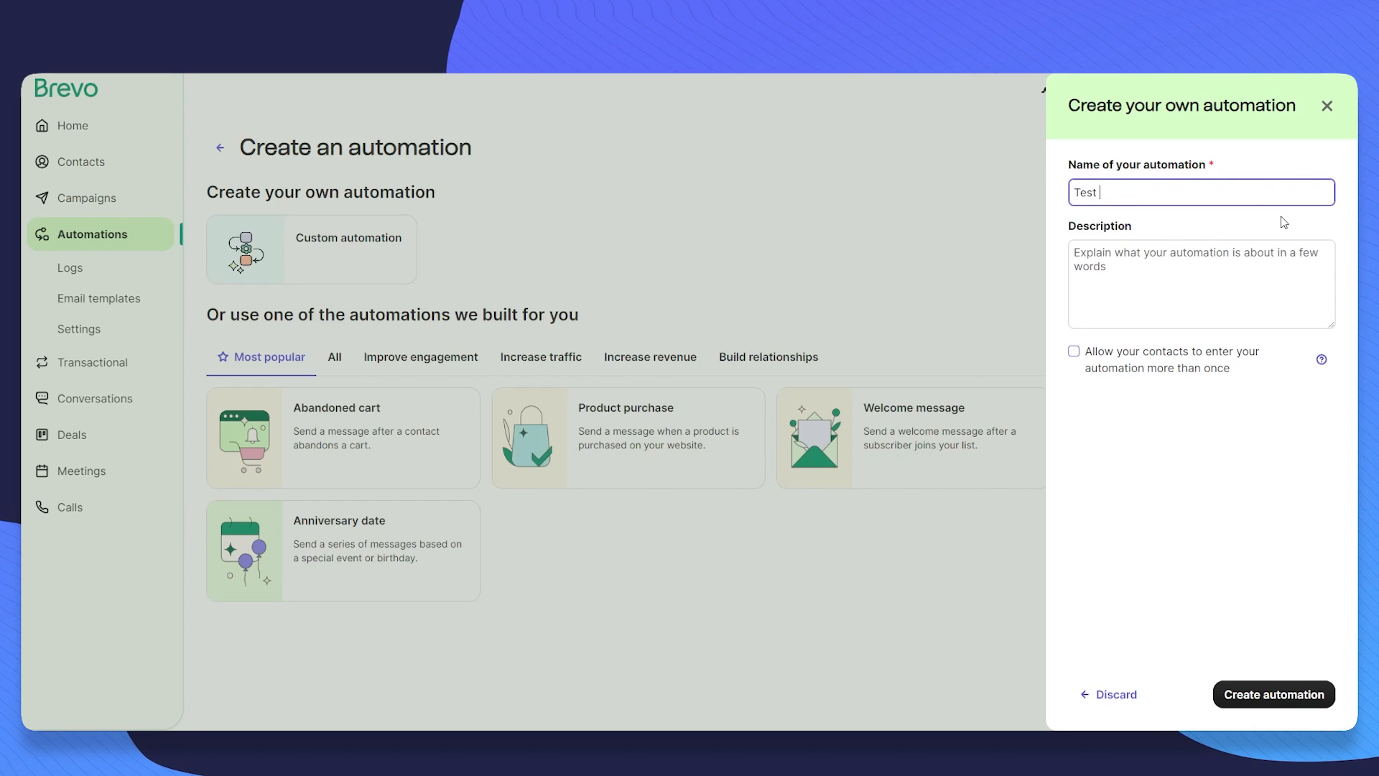
text(Automation)
key(Tab)
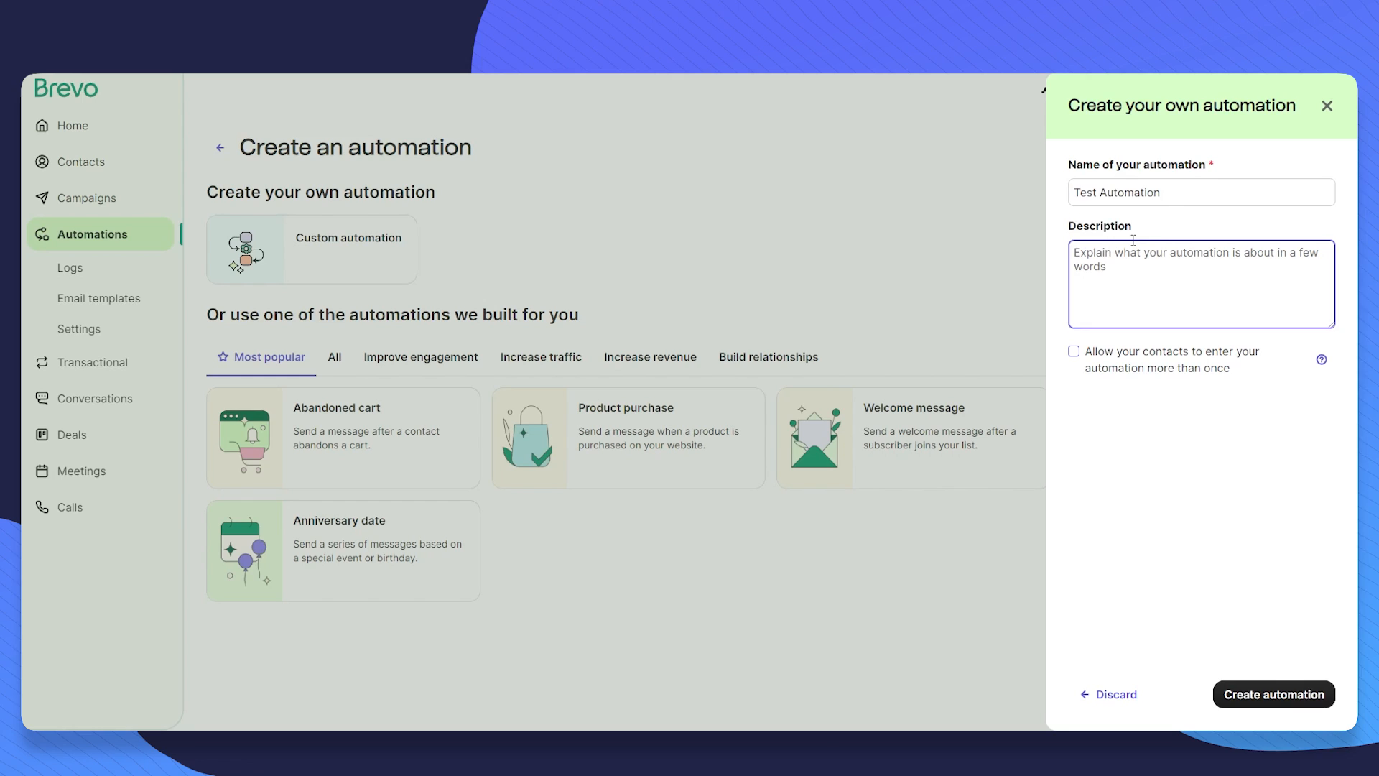
Review the repeat-entry option and create the automation
drag(1133, 240, 1273, 231)
click(1273, 231)
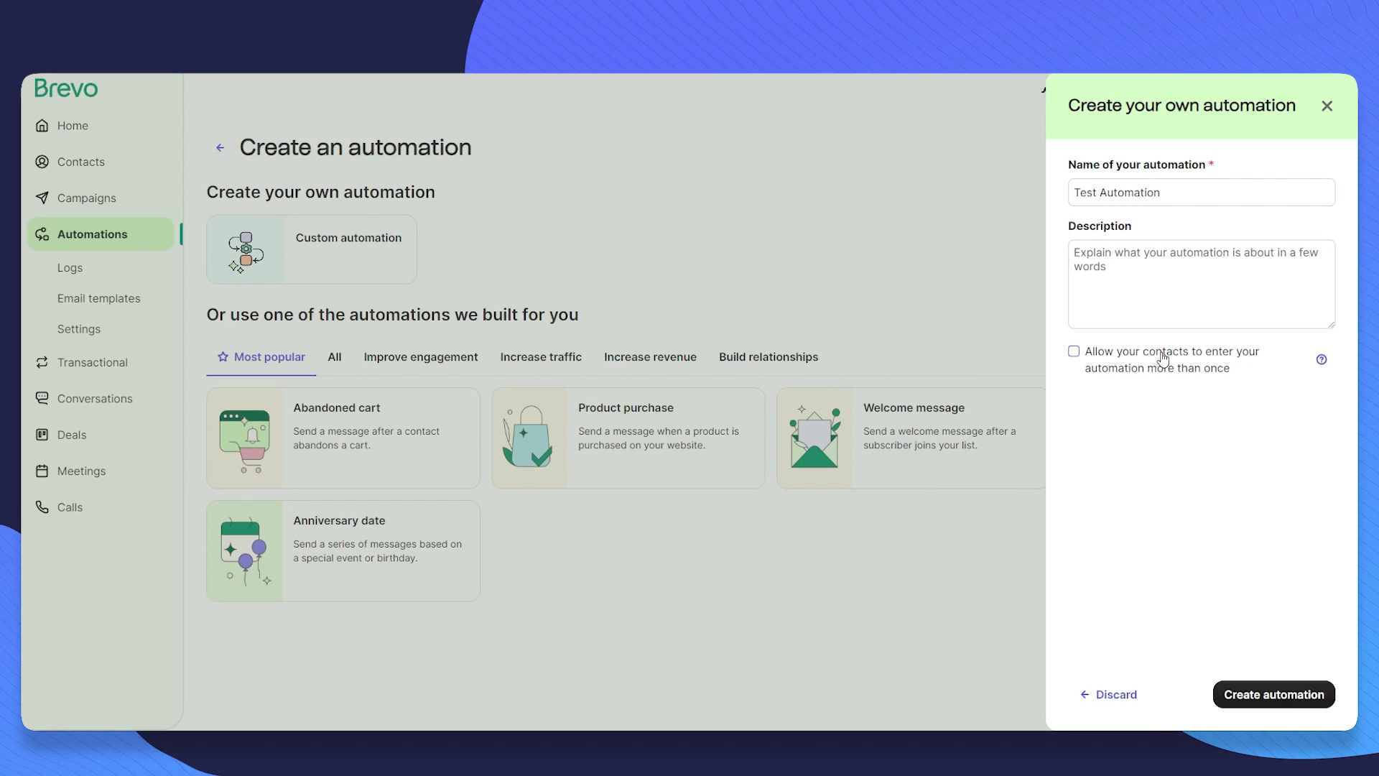
drag(1085, 353, 1250, 386)
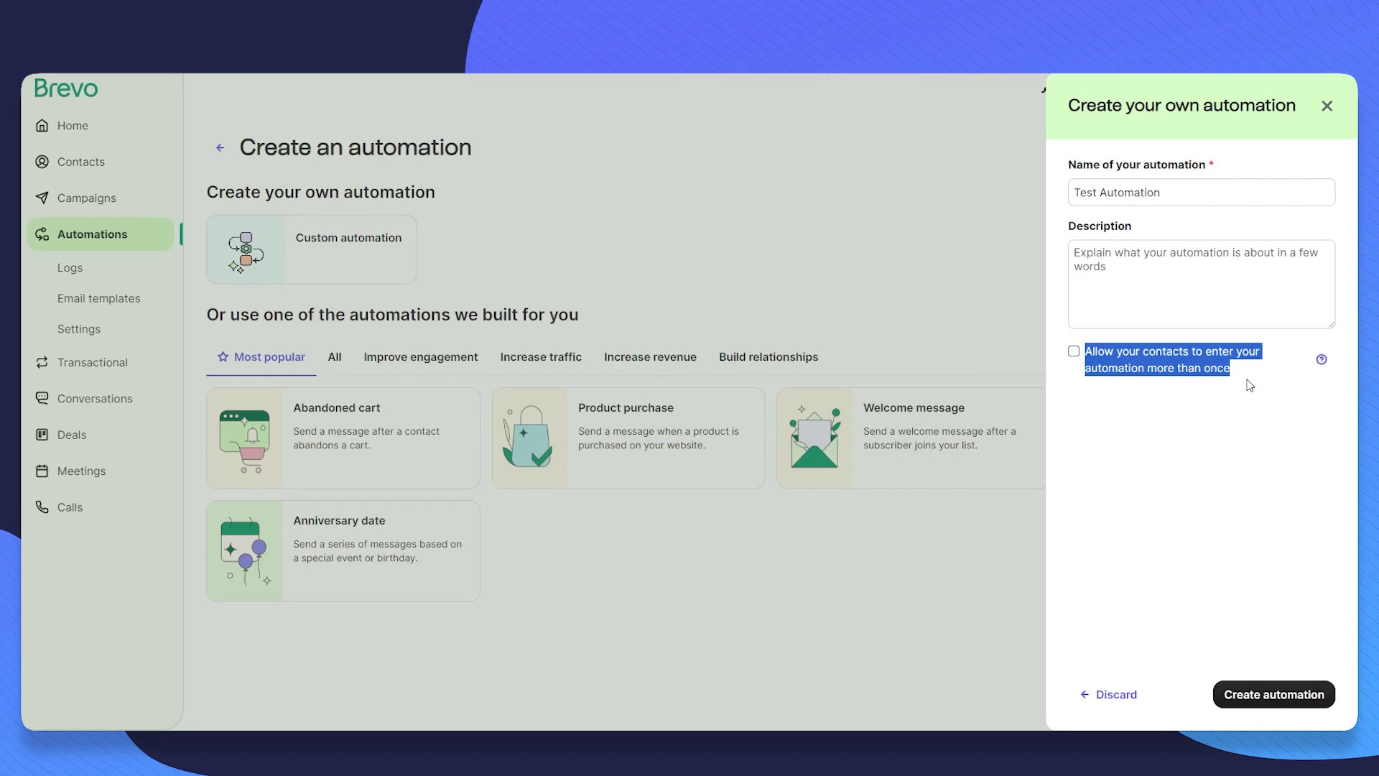
click(1213, 433)
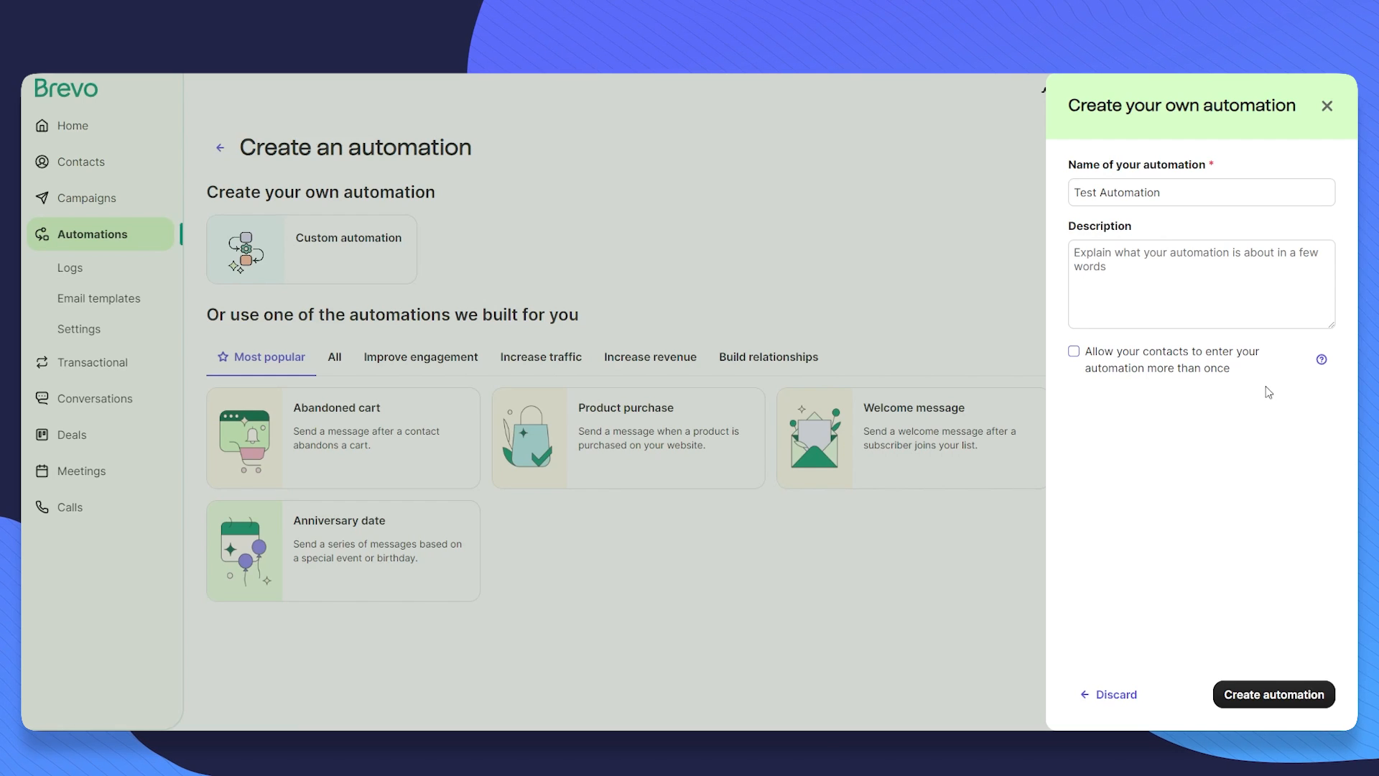
drag(1266, 387, 1083, 352)
click(1238, 475)
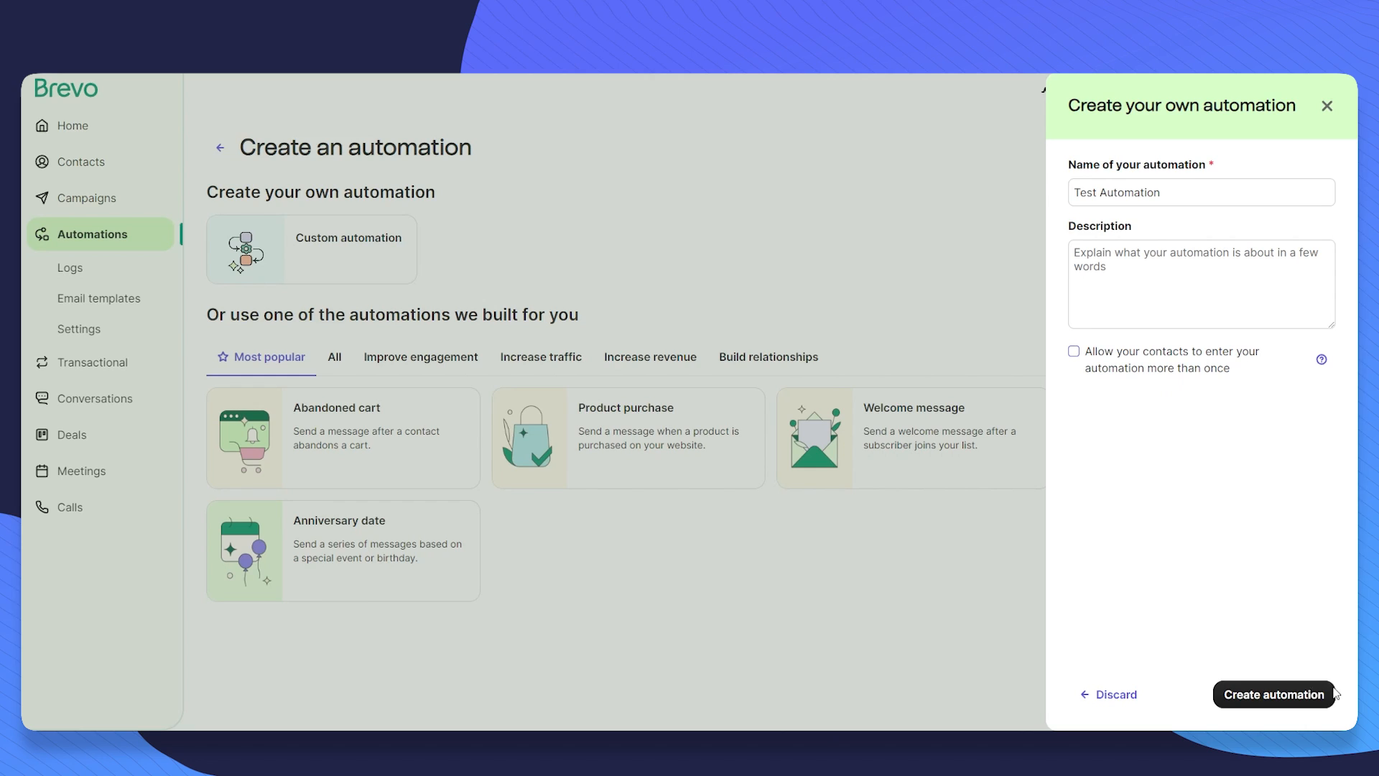
click(1304, 698)
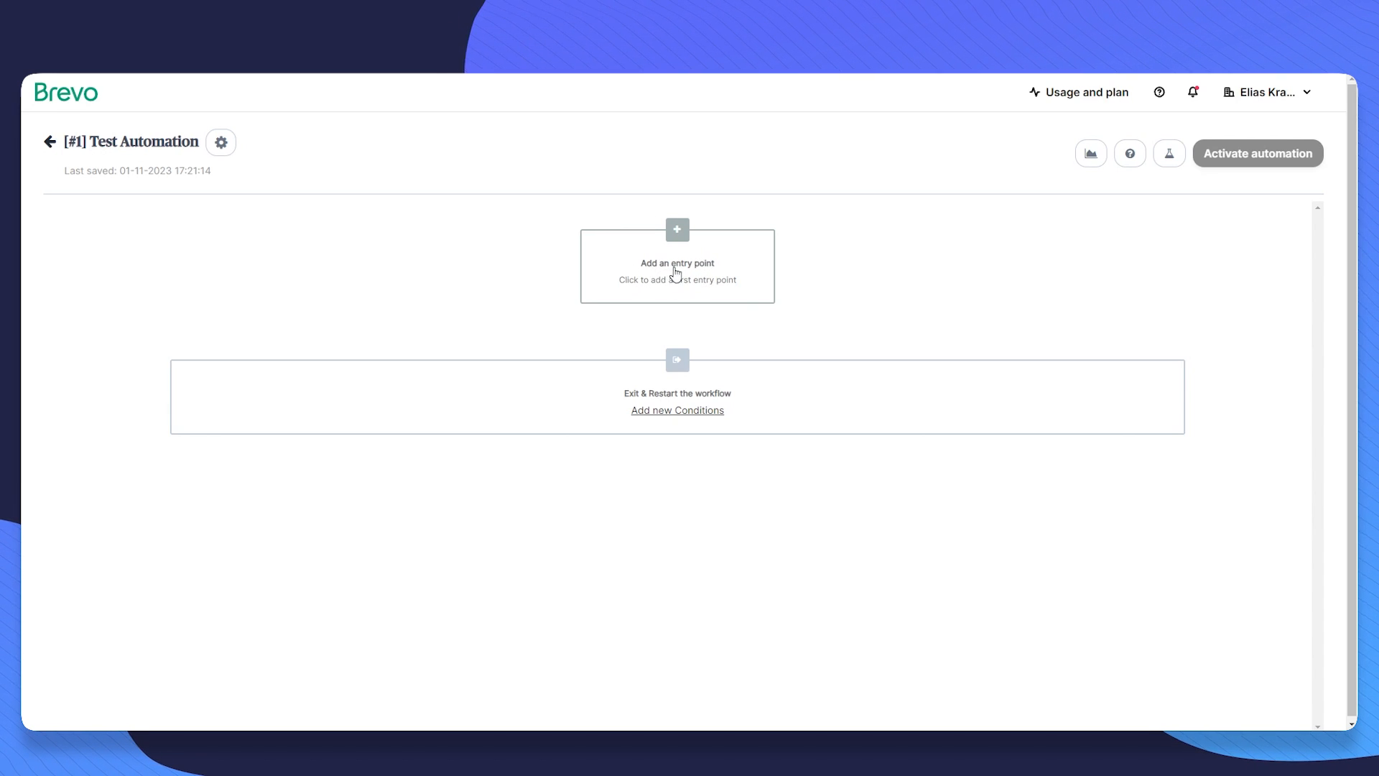
Add a 'A contact submits a form' entry point that uses Test Form
click(716, 281)
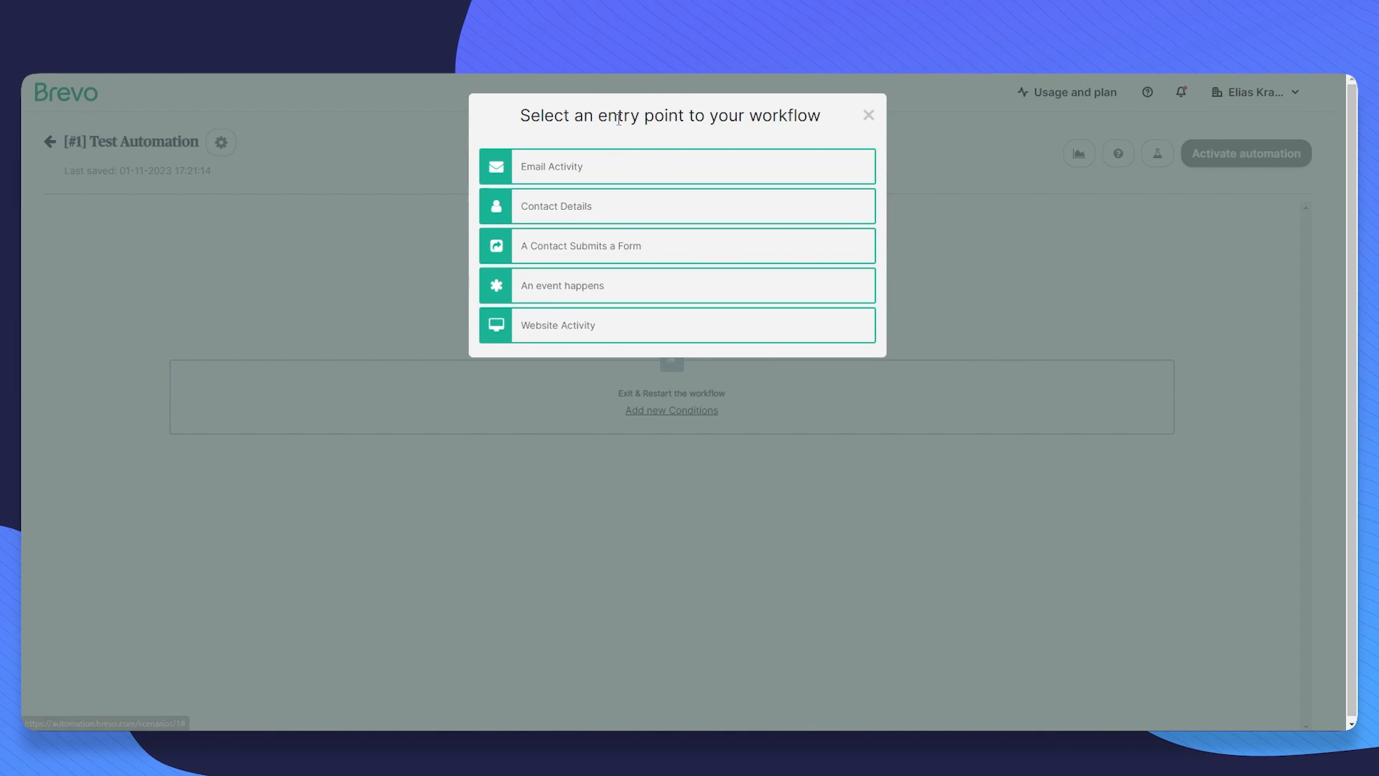
drag(477, 117, 810, 113)
click(807, 107)
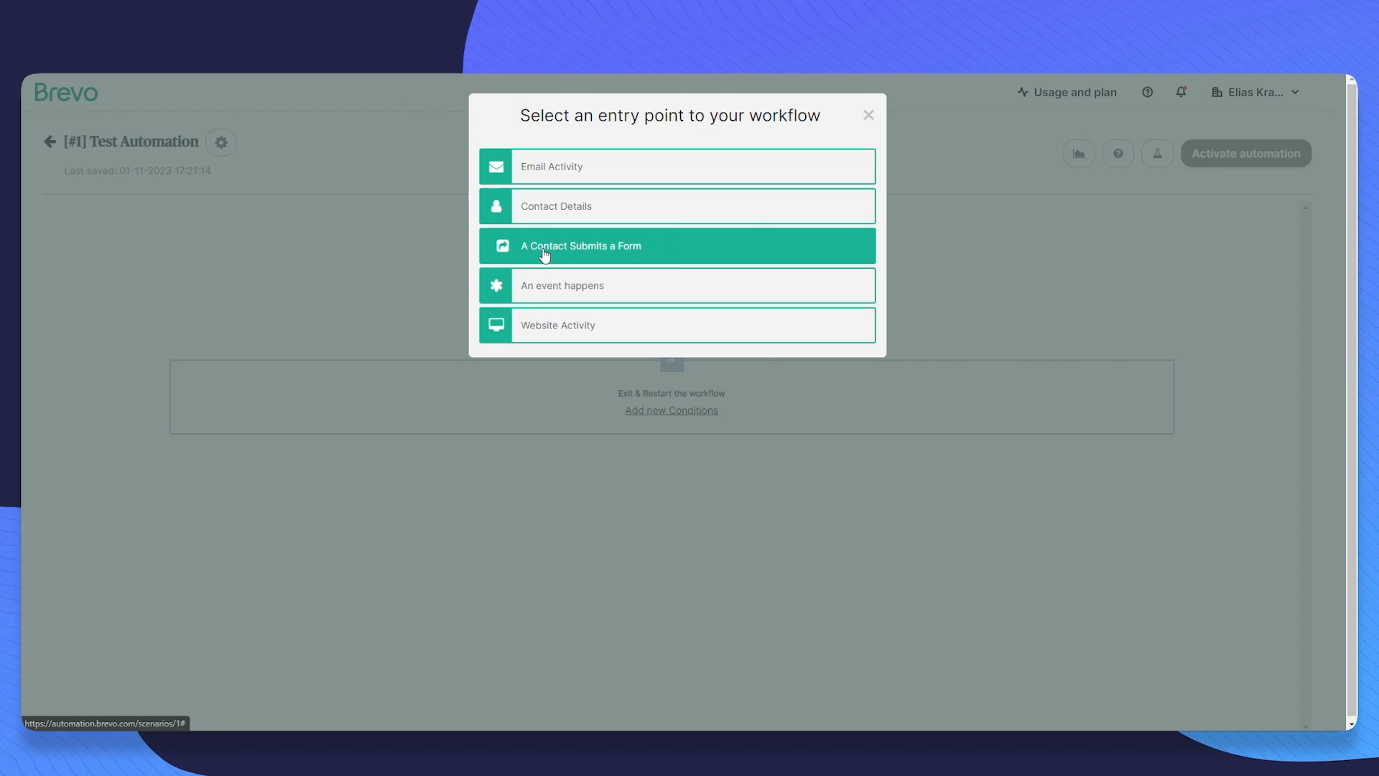
click(566, 256)
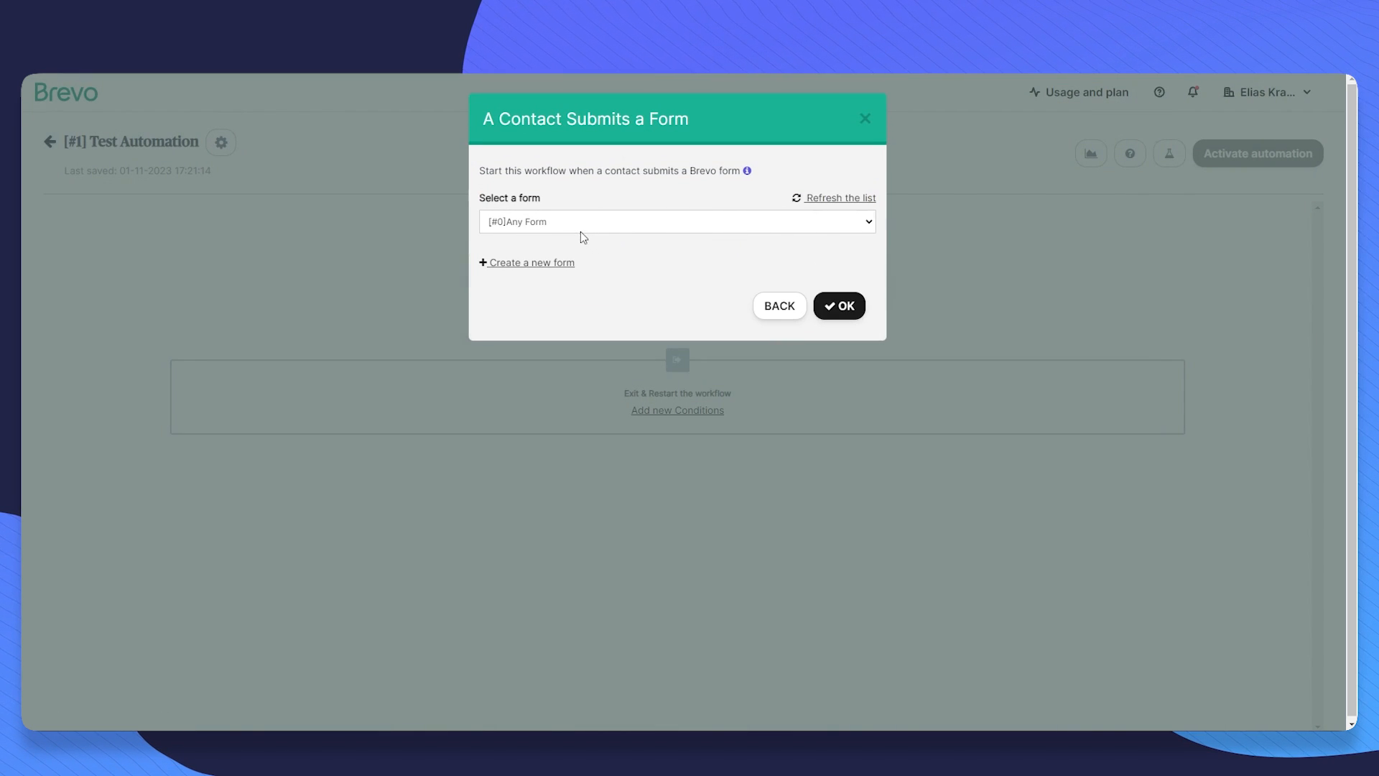
click(581, 231)
click(574, 277)
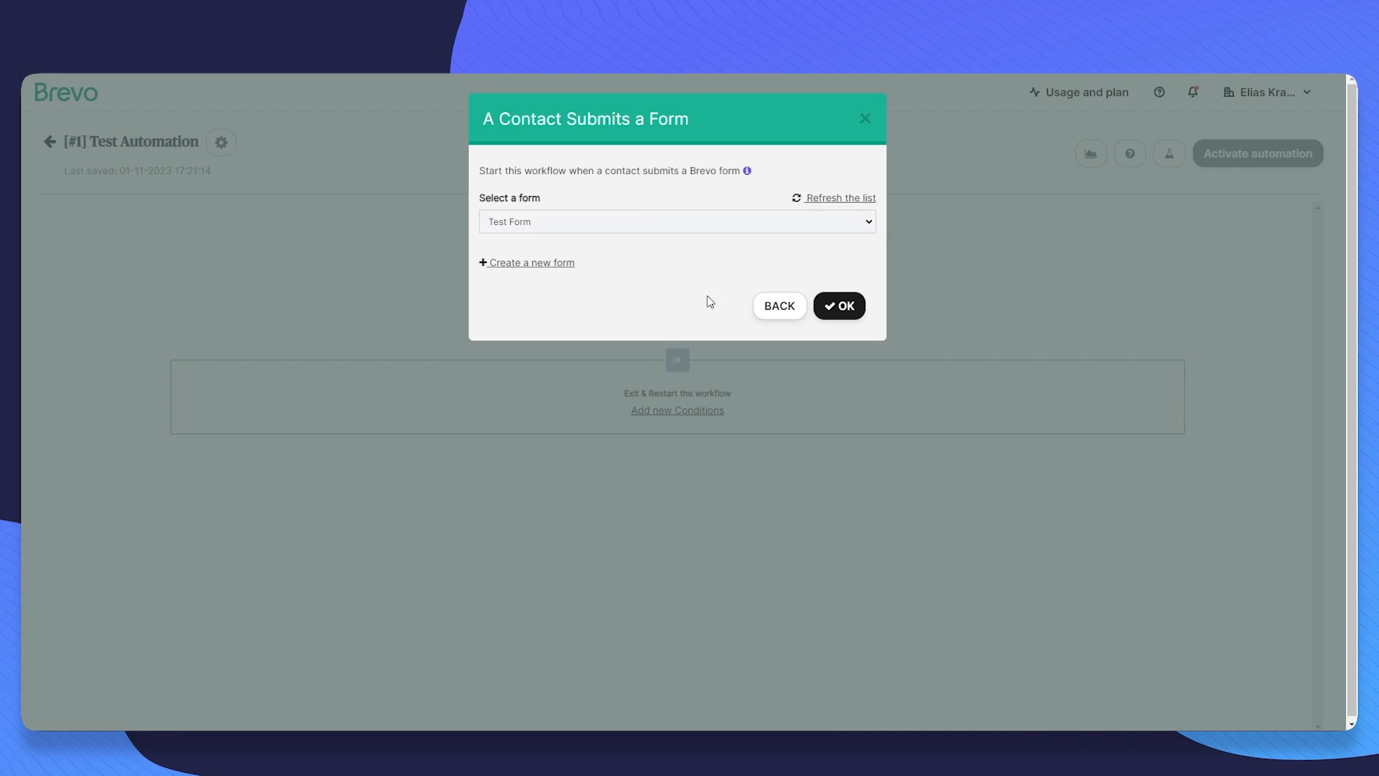
click(844, 307)
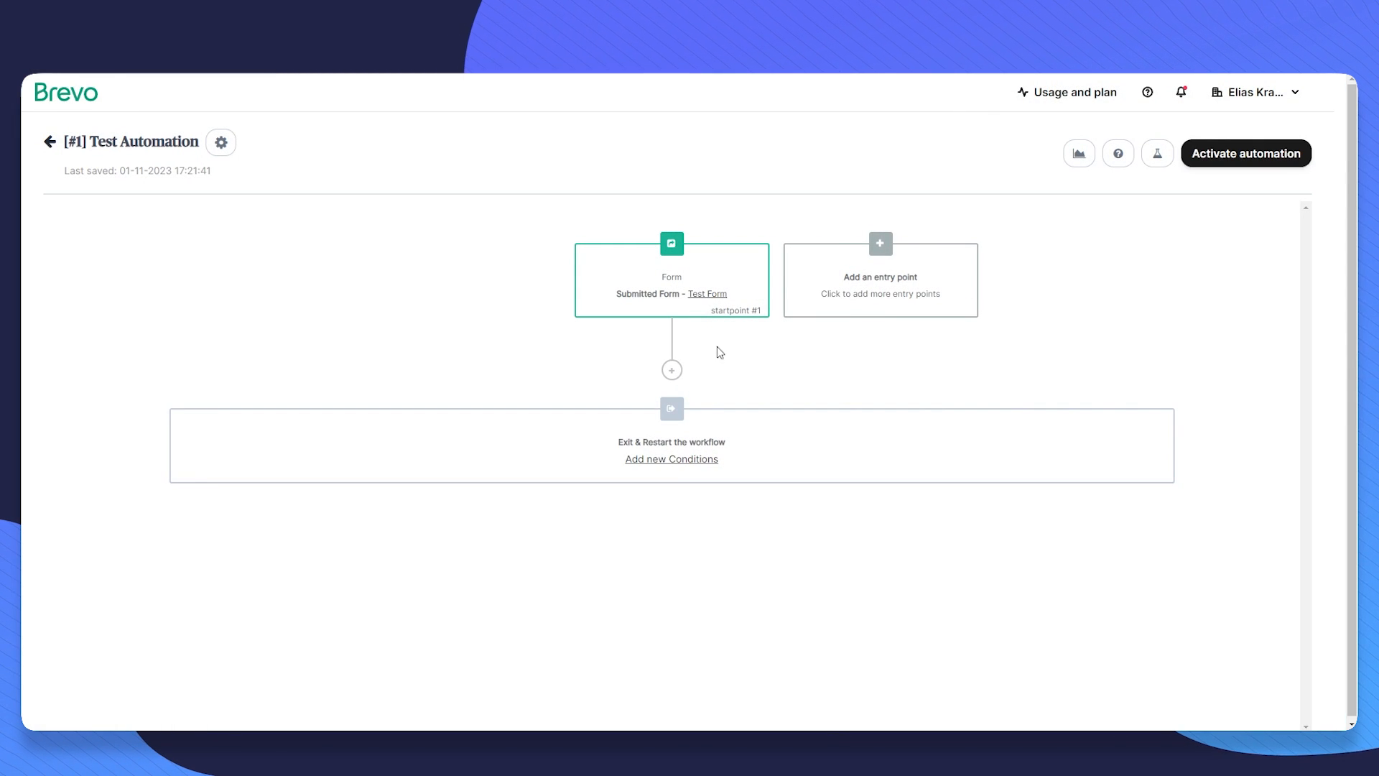
click(880, 303)
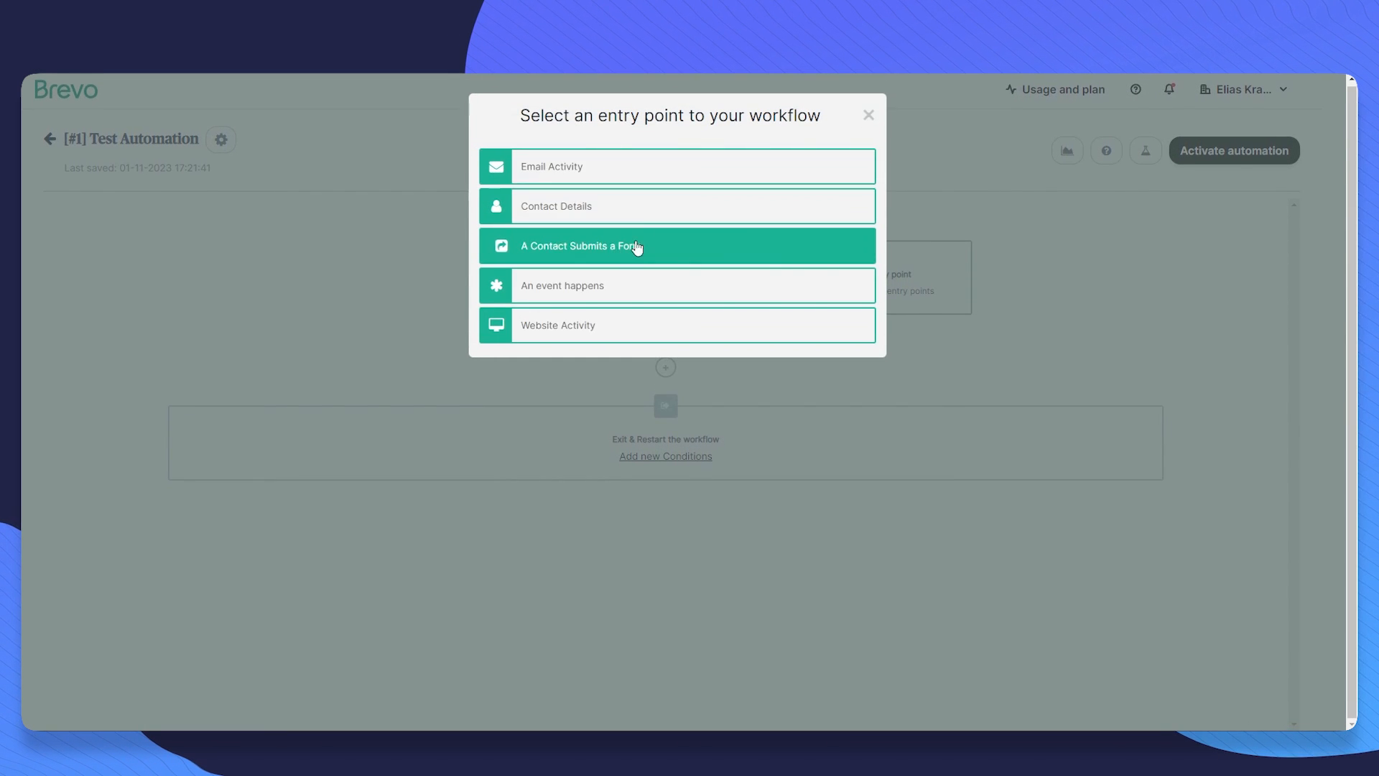
click(868, 116)
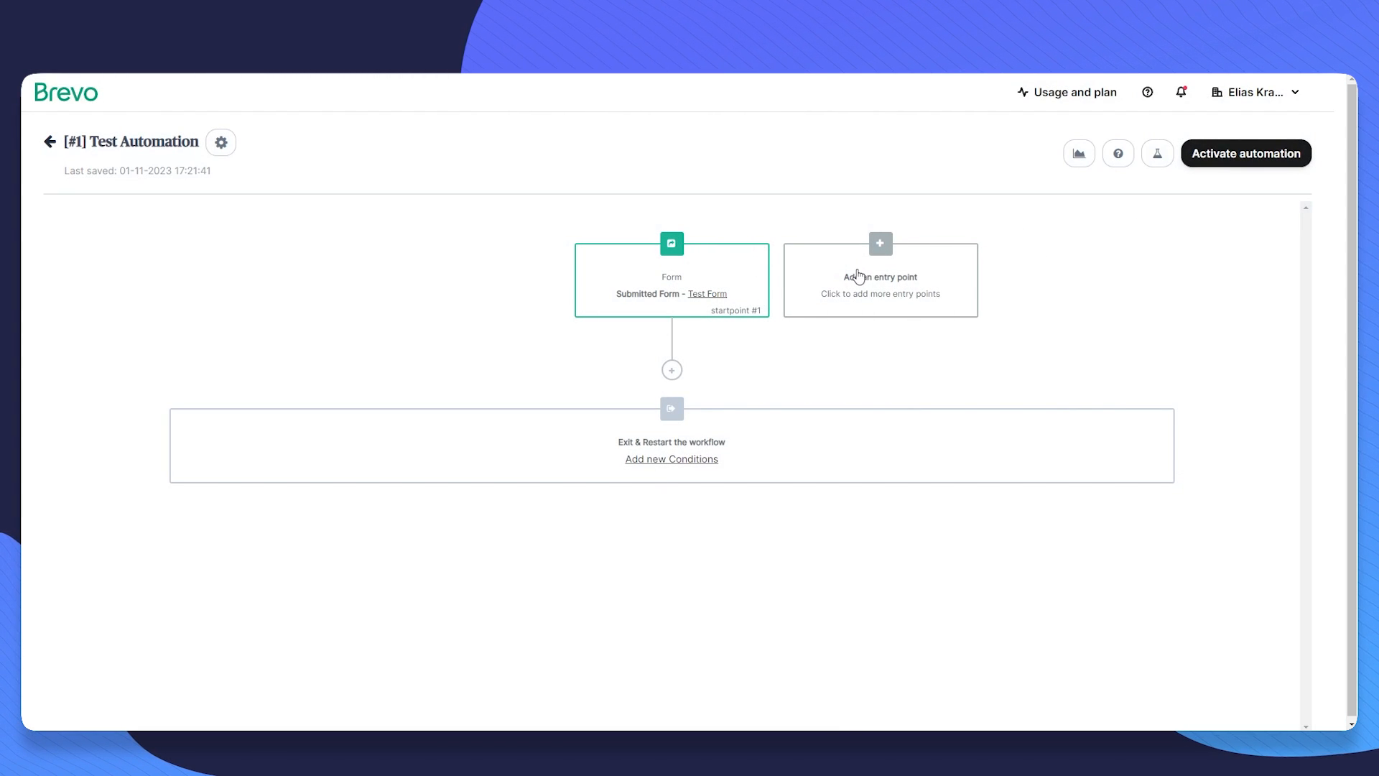
Insert a delay step after the Test Form entry point
click(671, 370)
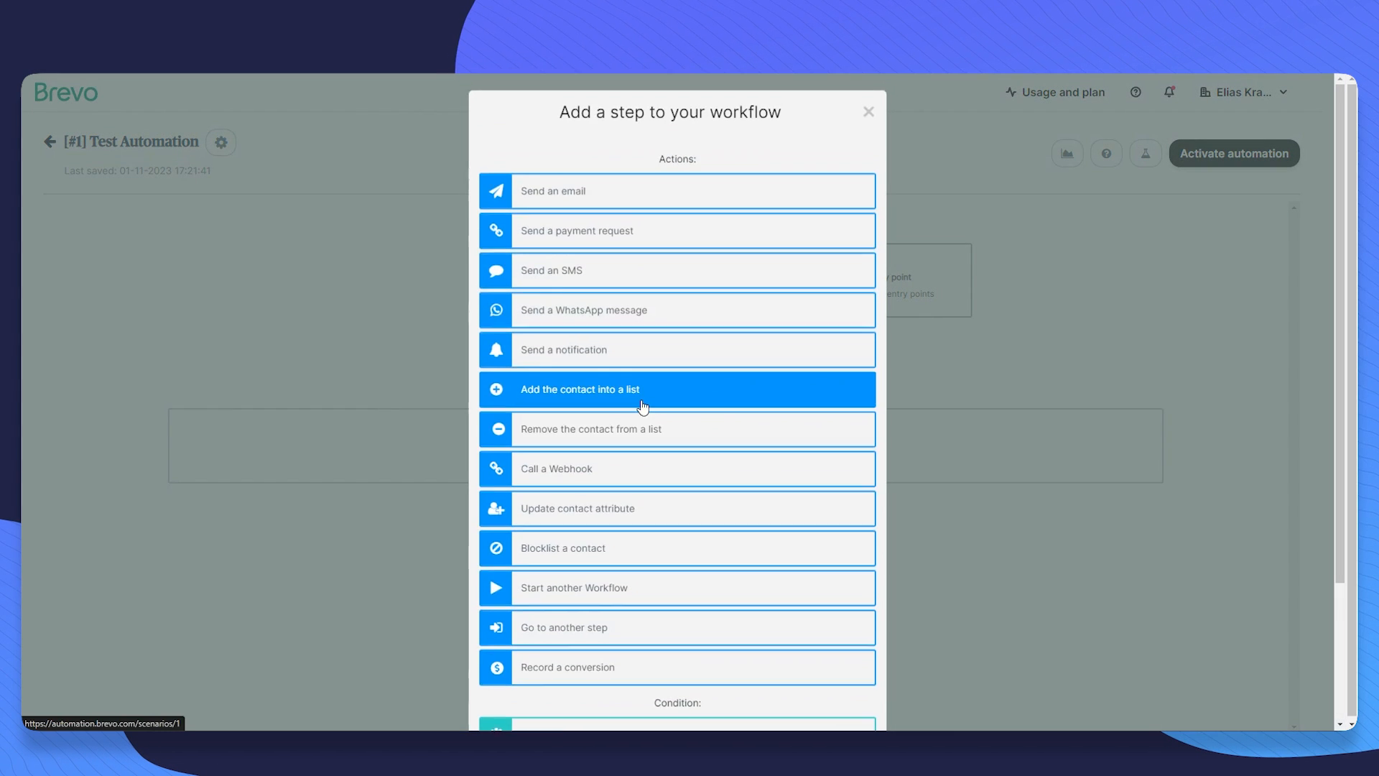
scroll(605, 288, down, 3)
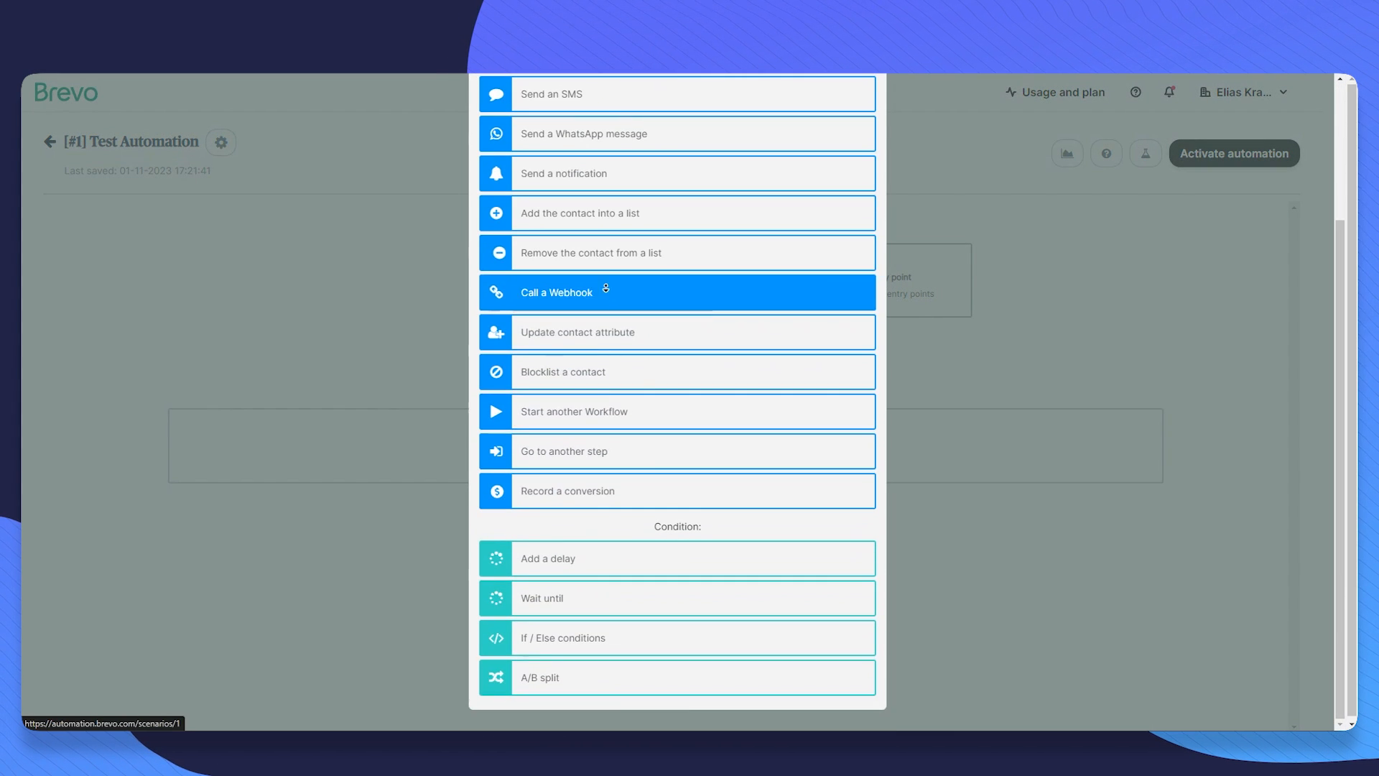
scroll(610, 548, up, 3)
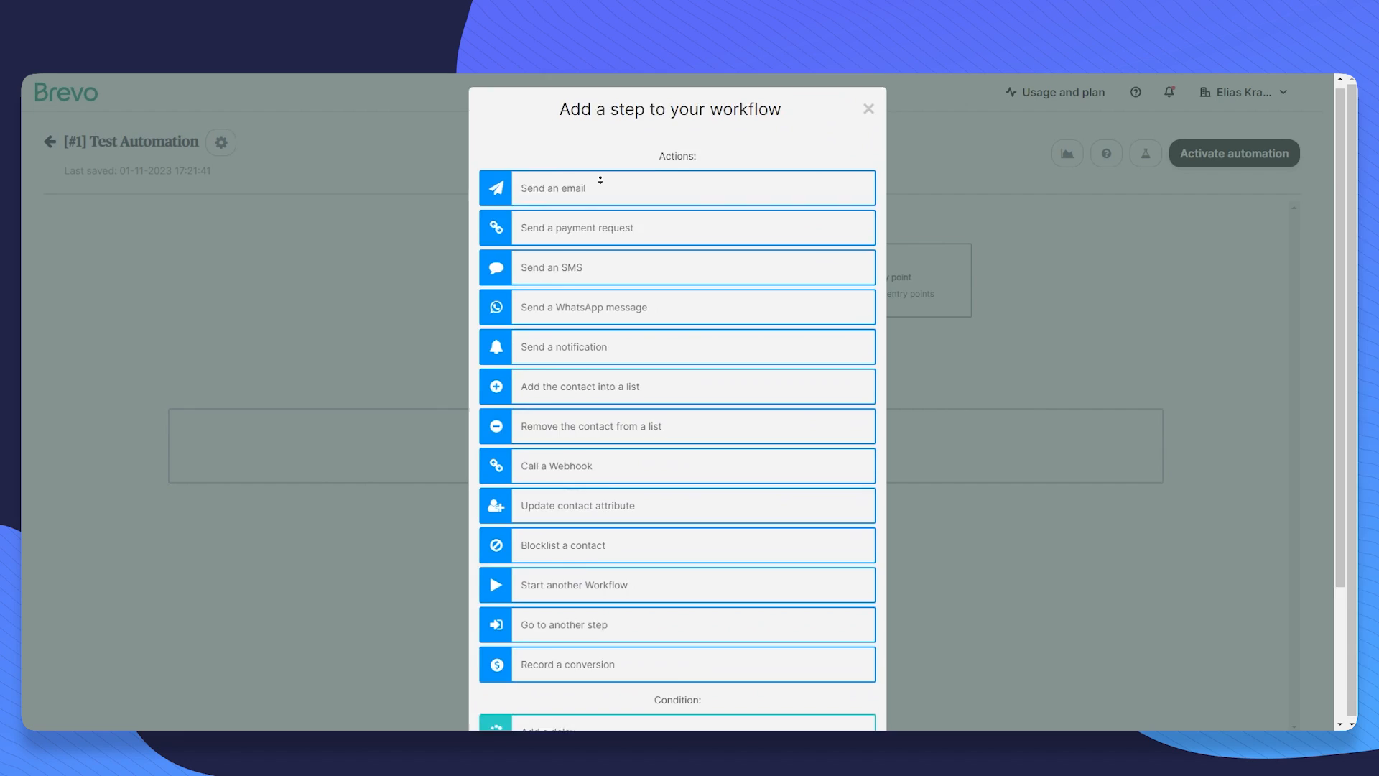
scroll(600, 180, down, 3)
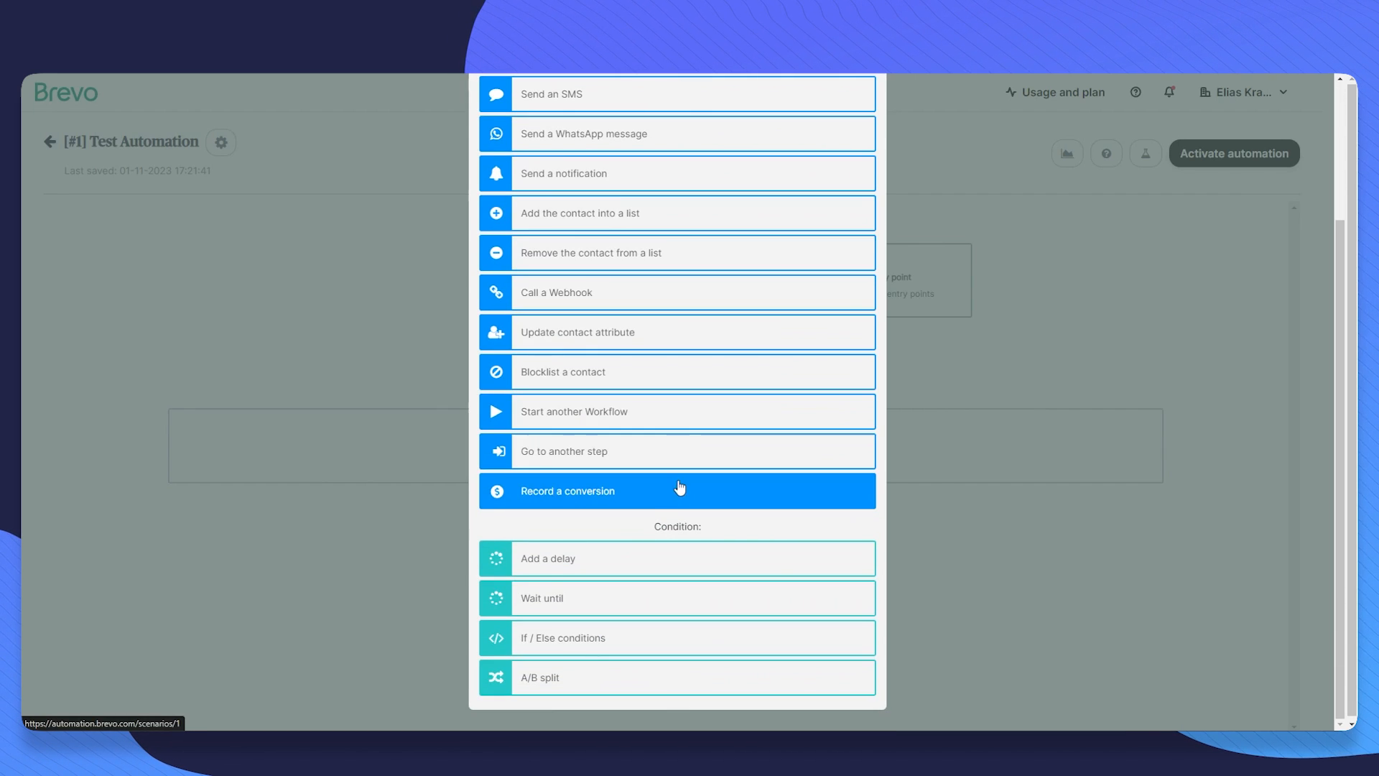
drag(639, 527, 730, 531)
click(730, 533)
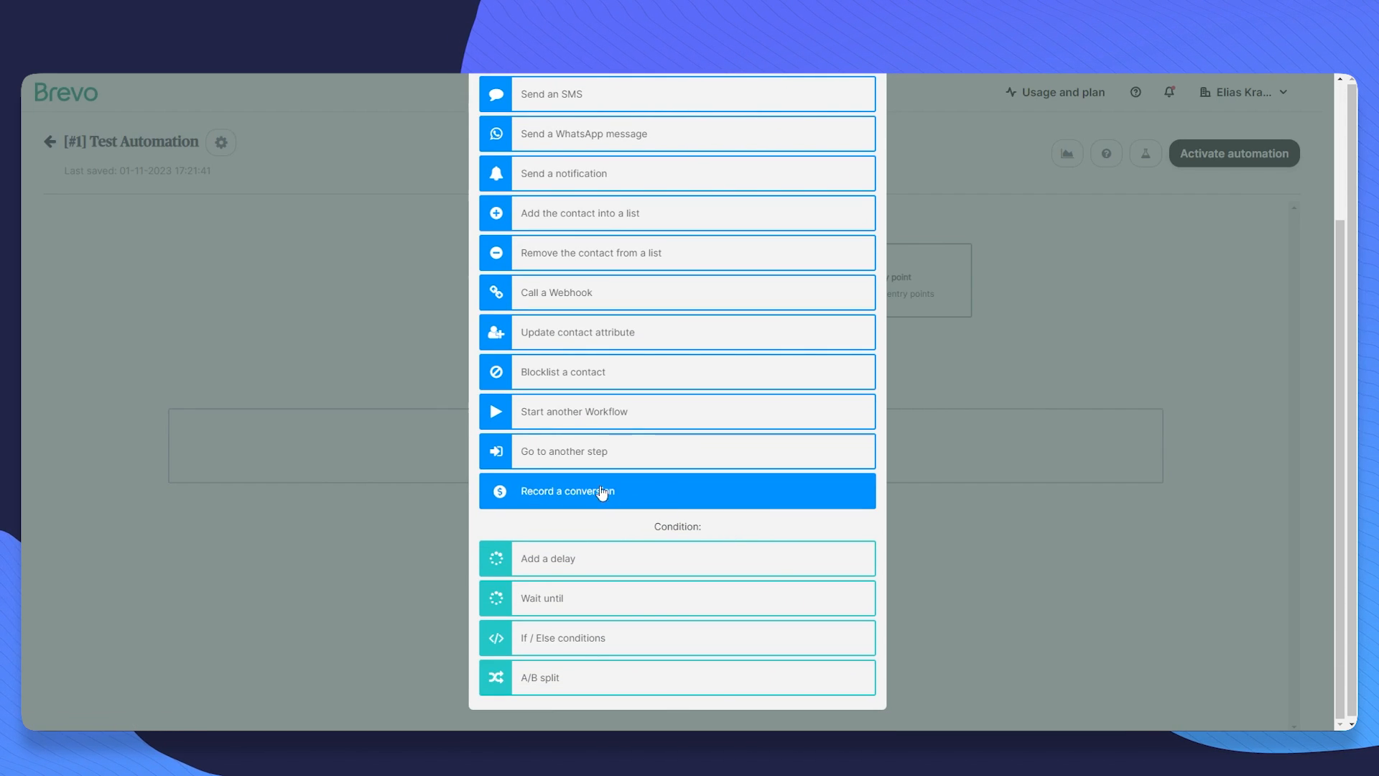
click(580, 567)
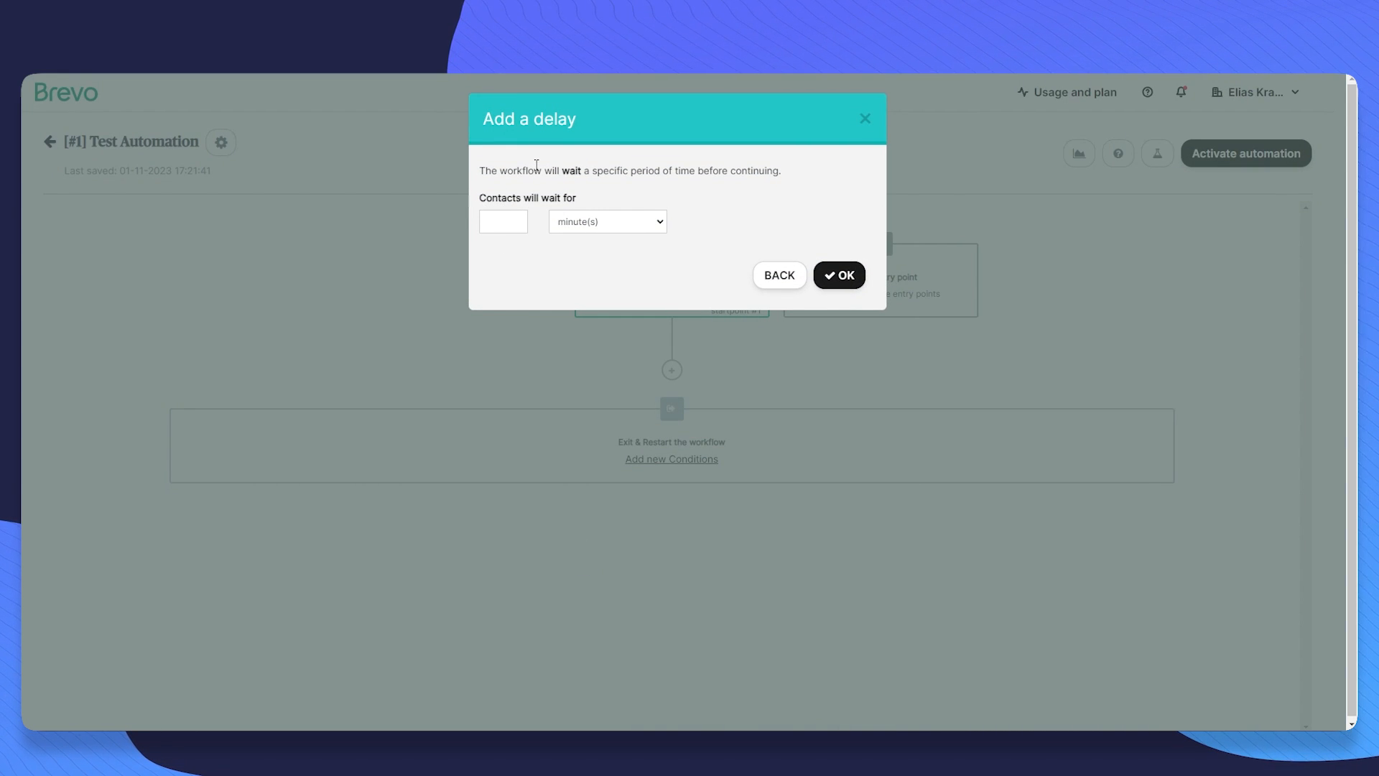
Set the wait to 5 day(s) and bring up the choices for the following step
drag(484, 131, 535, 208)
click(507, 222)
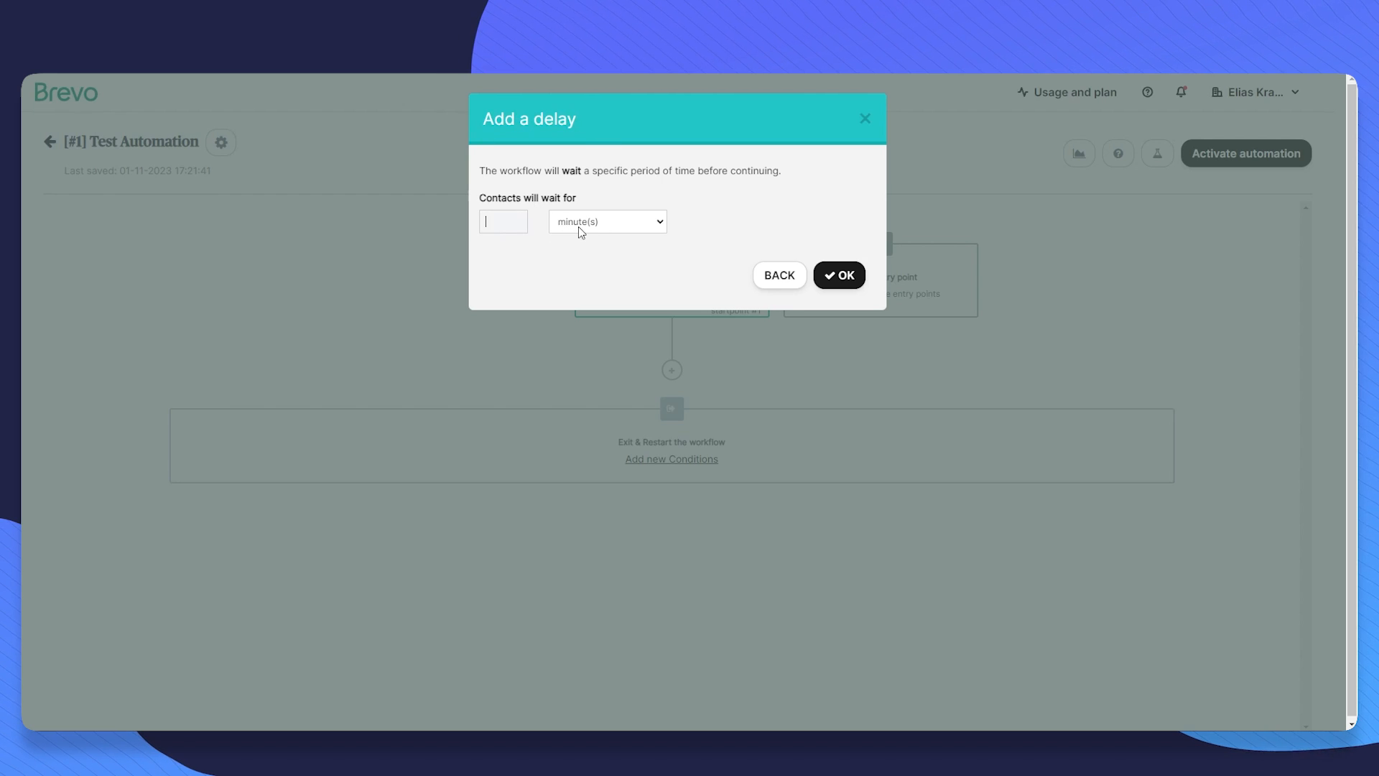
text(5)
click(609, 221)
click(572, 264)
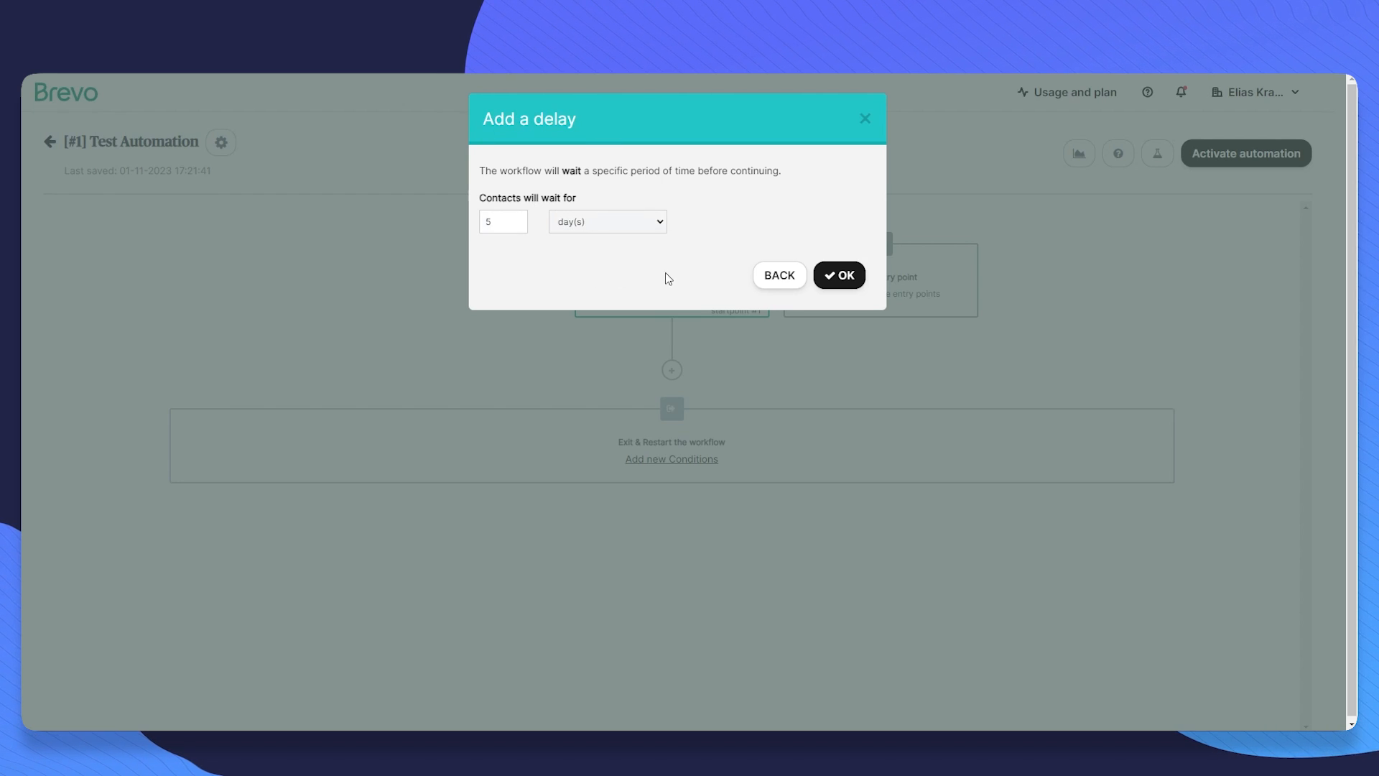
click(840, 275)
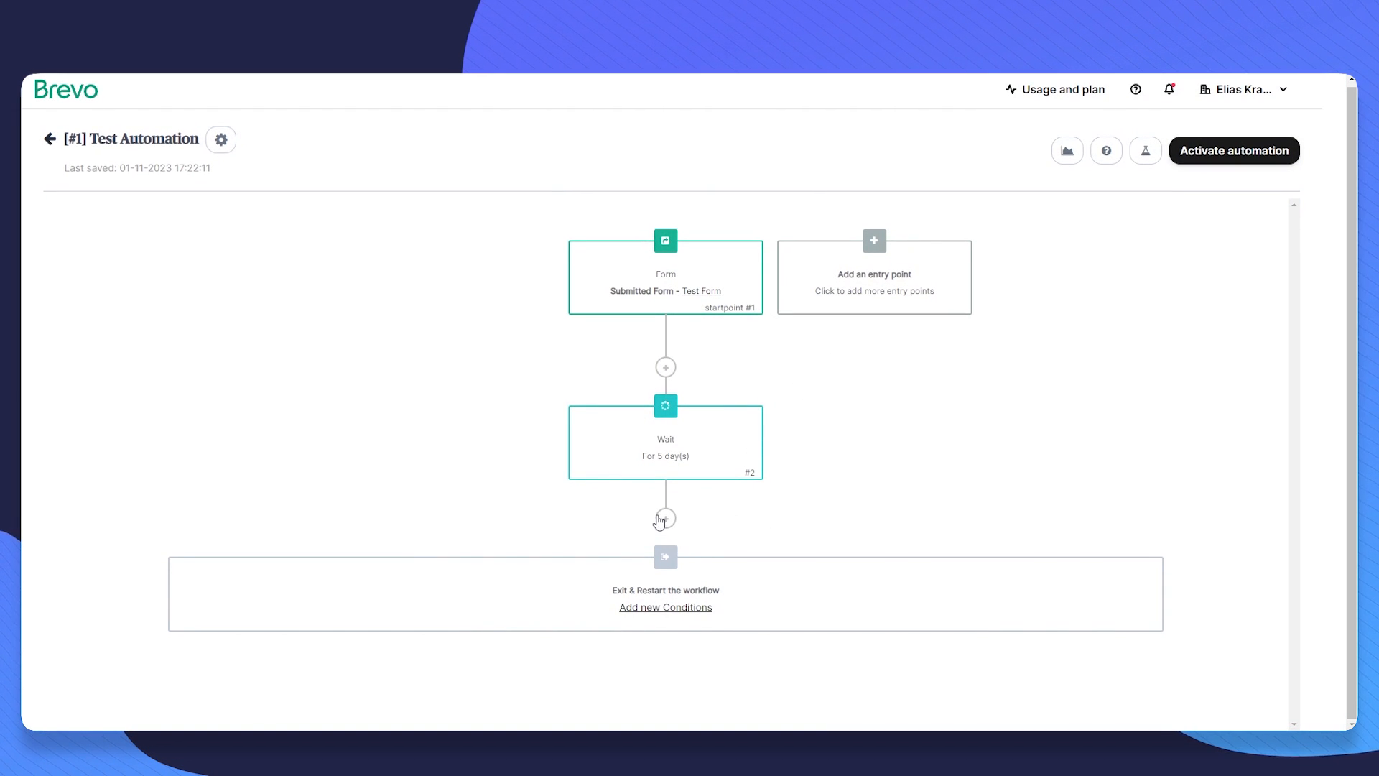
click(670, 521)
scroll(671, 258, down, 3)
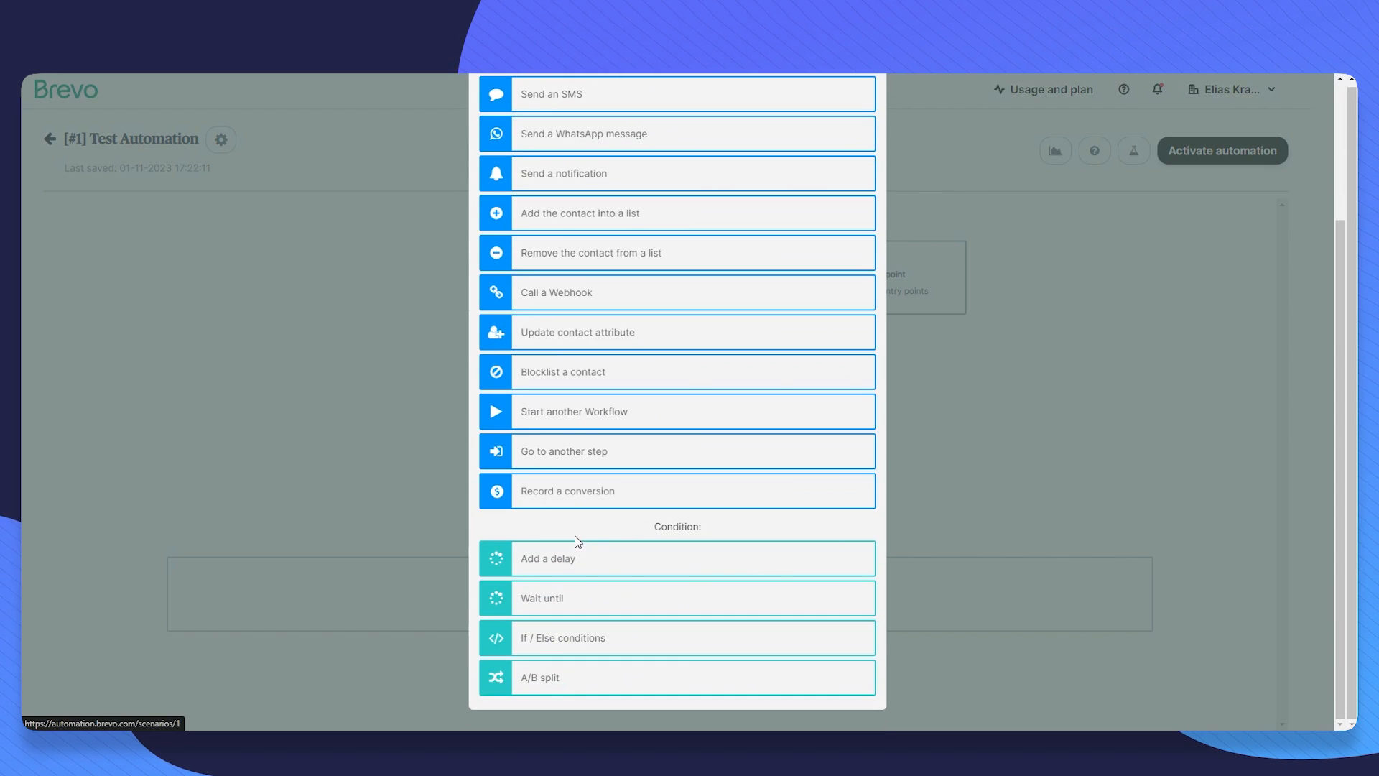
Add a Send an email step and browse the available email templates
scroll(575, 418, up, 3)
click(550, 205)
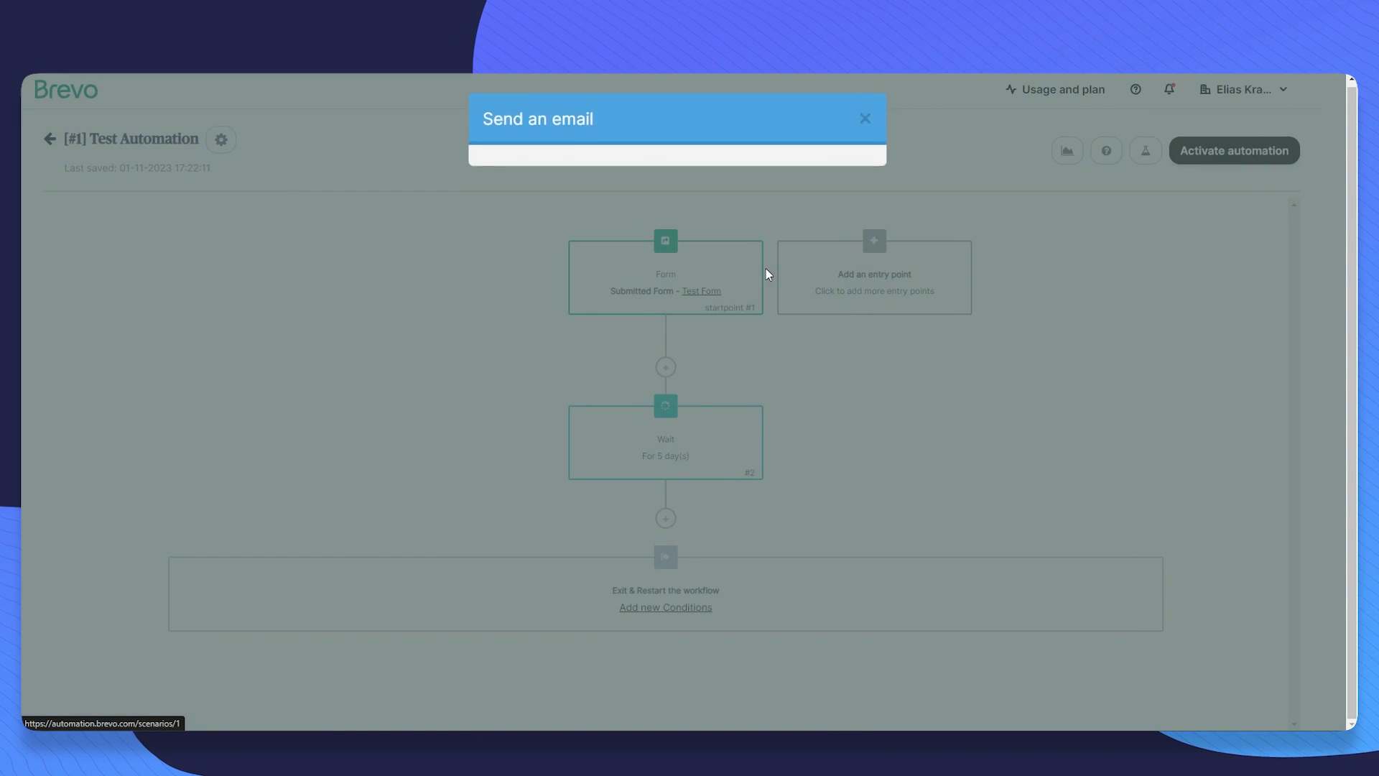
click(525, 205)
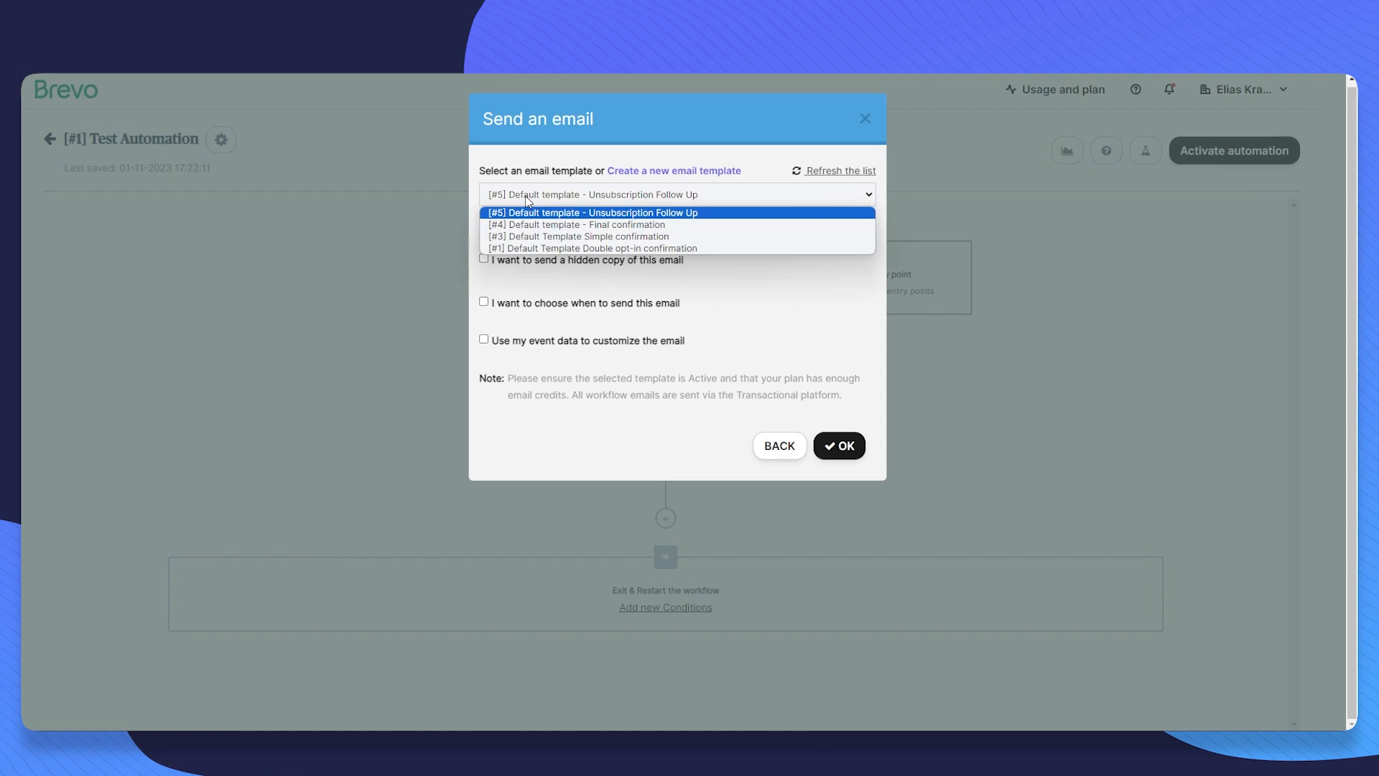
click(801, 193)
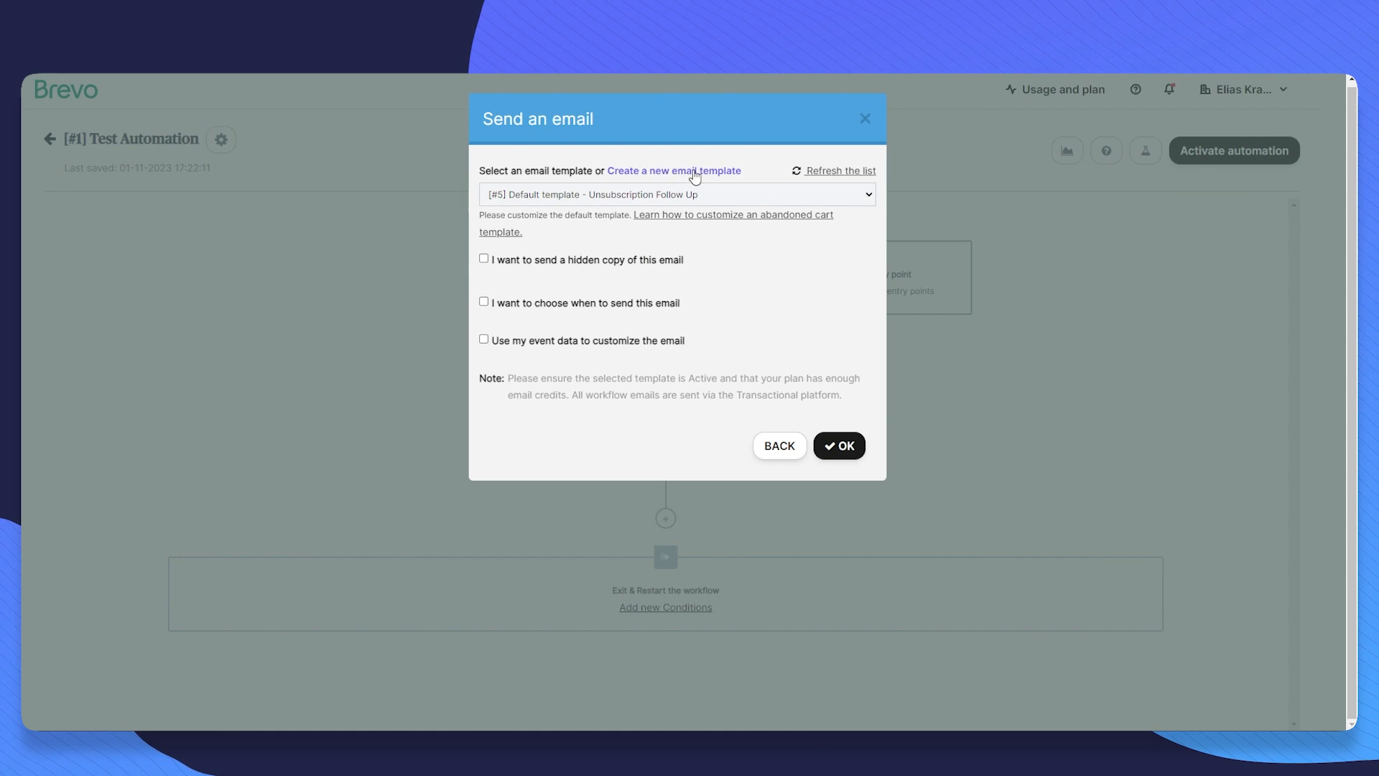
click(553, 194)
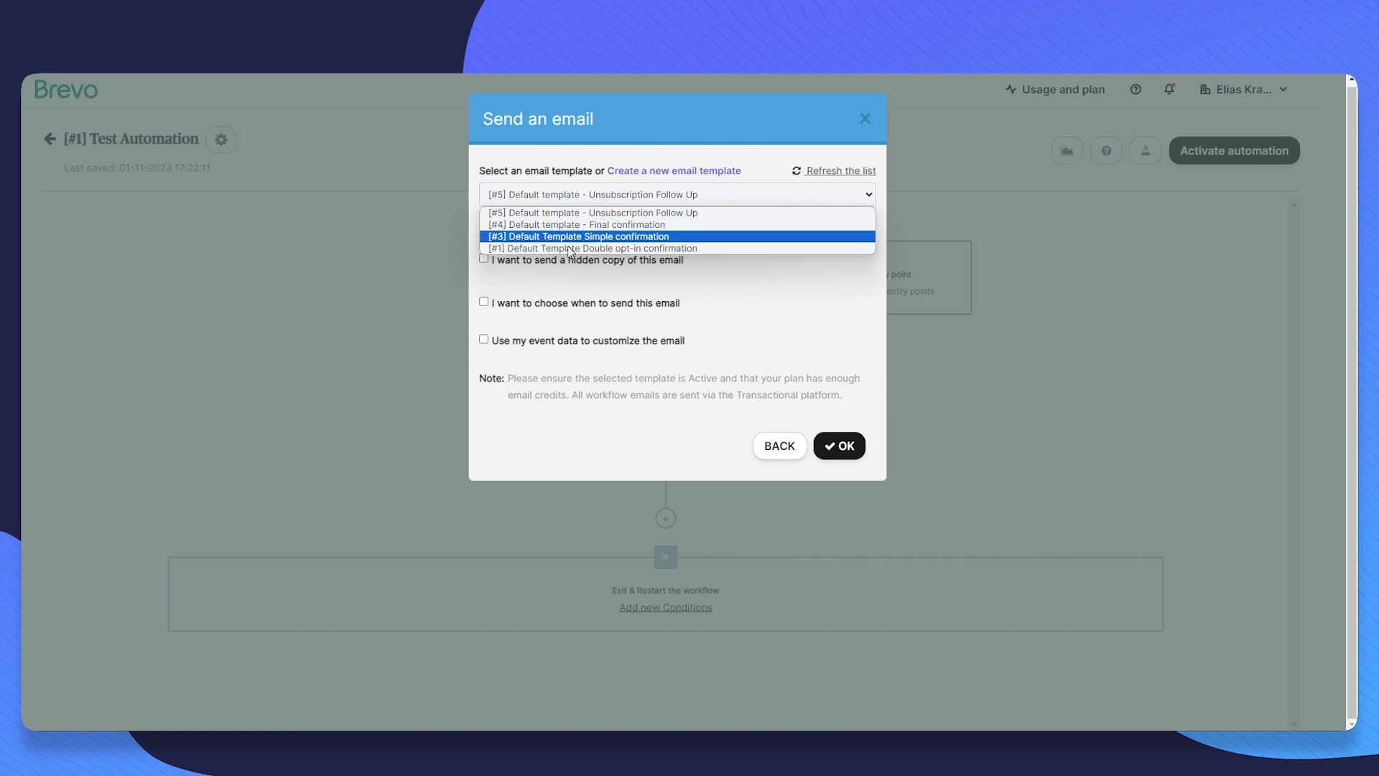
click(531, 196)
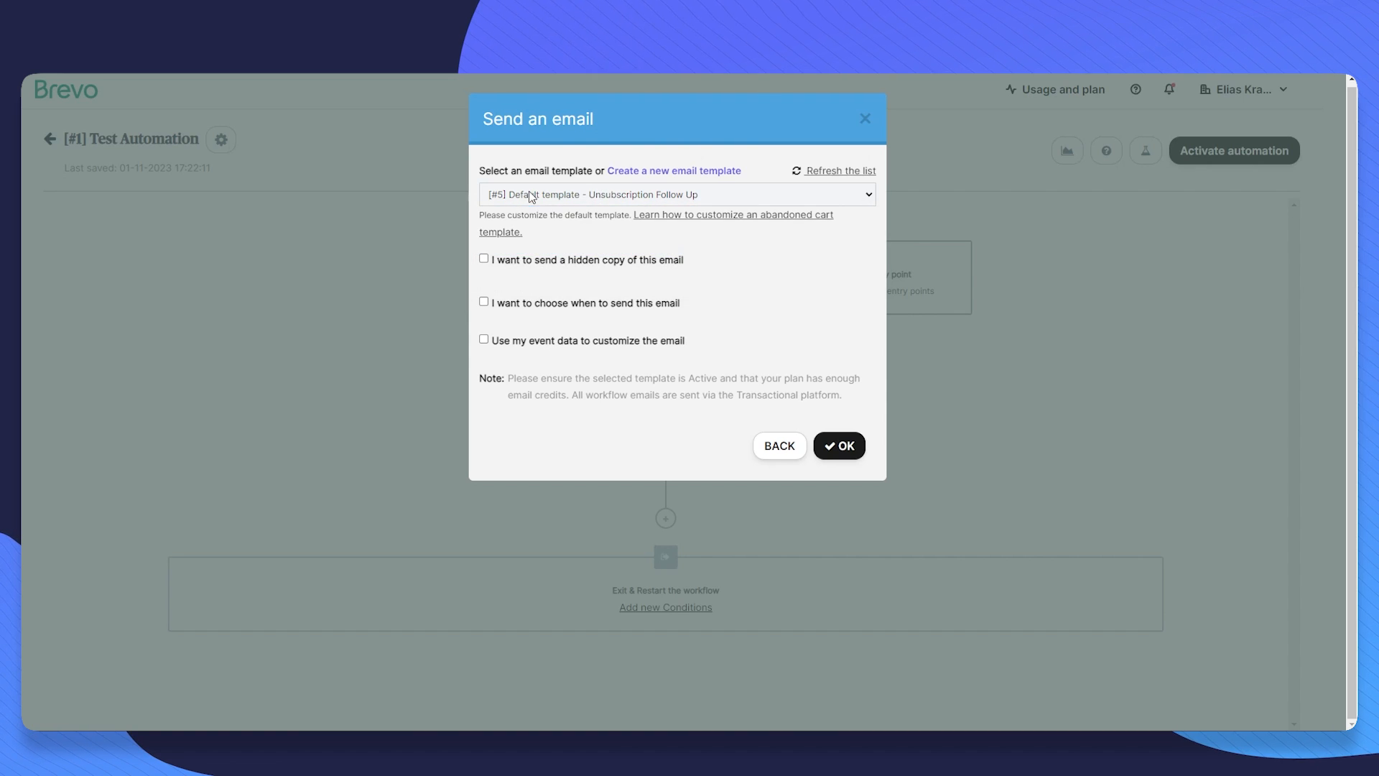
click(669, 172)
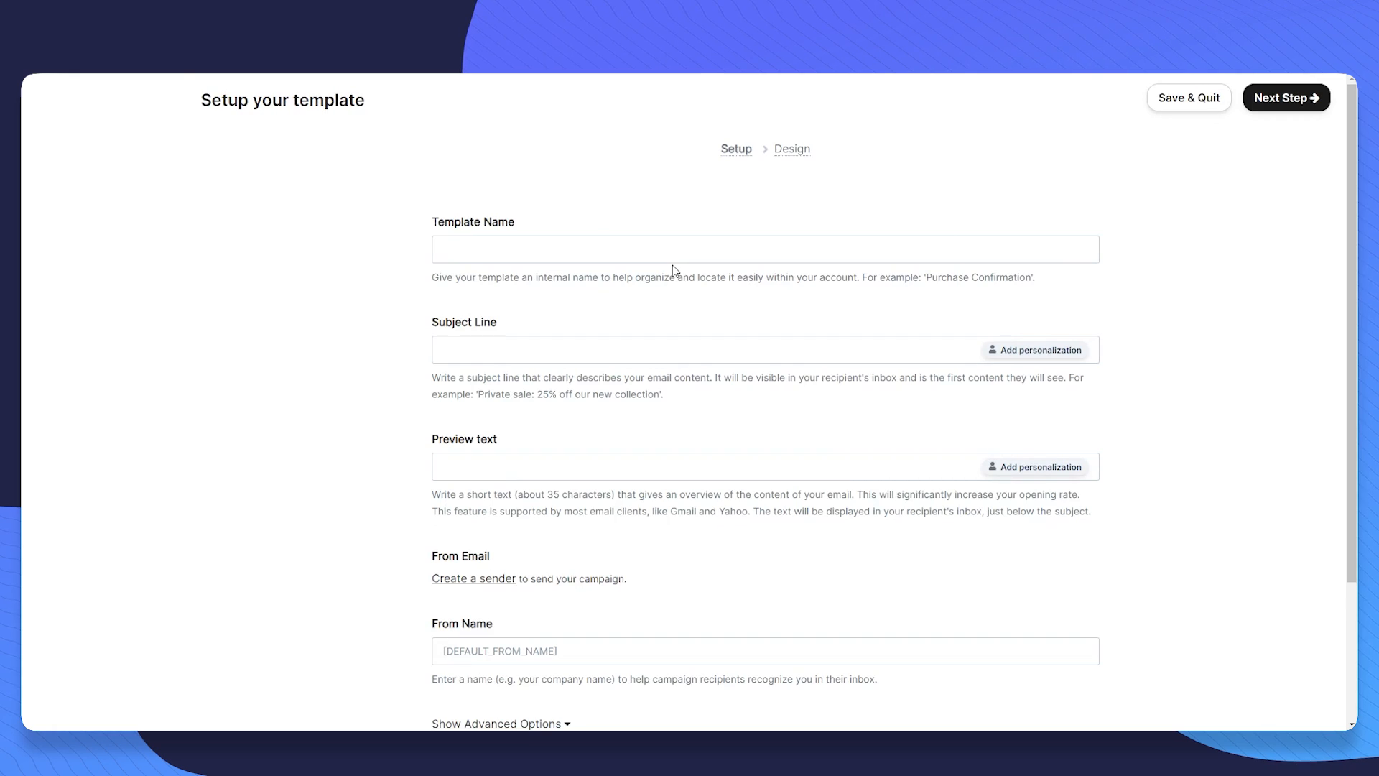
scroll(574, 309, down, 3)
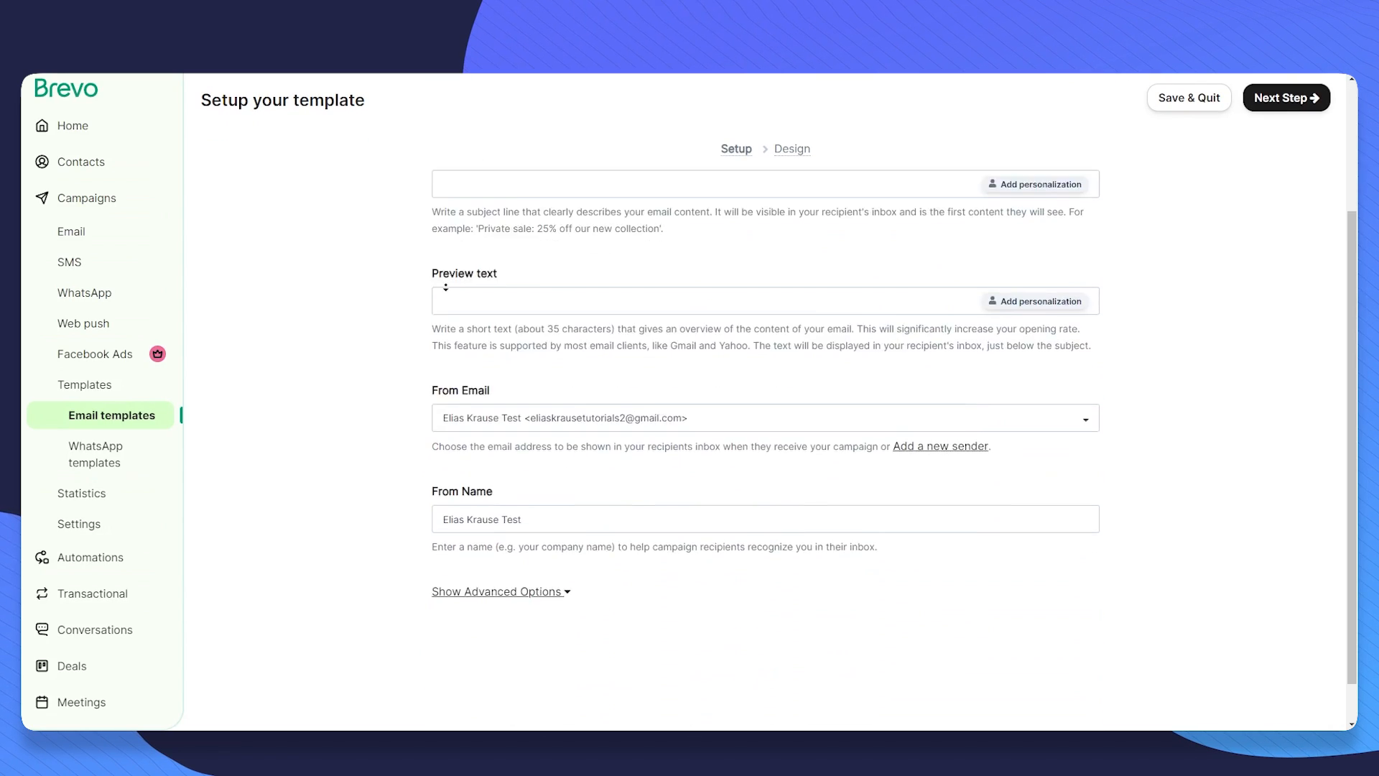
scroll(494, 445, up, 2)
scroll(645, 311, up, 1)
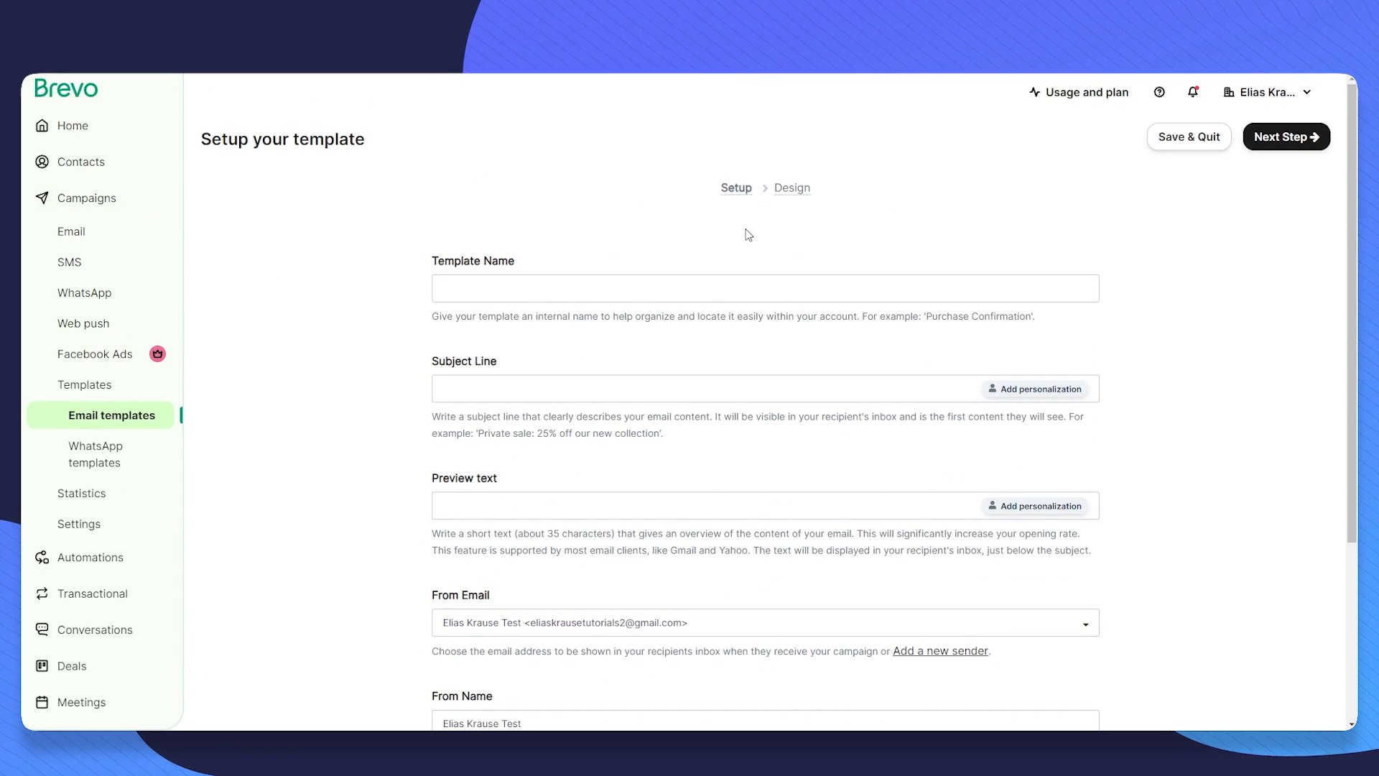
scroll(931, 415, down, 2)
scroll(932, 415, down, 2)
scroll(884, 357, up, 4)
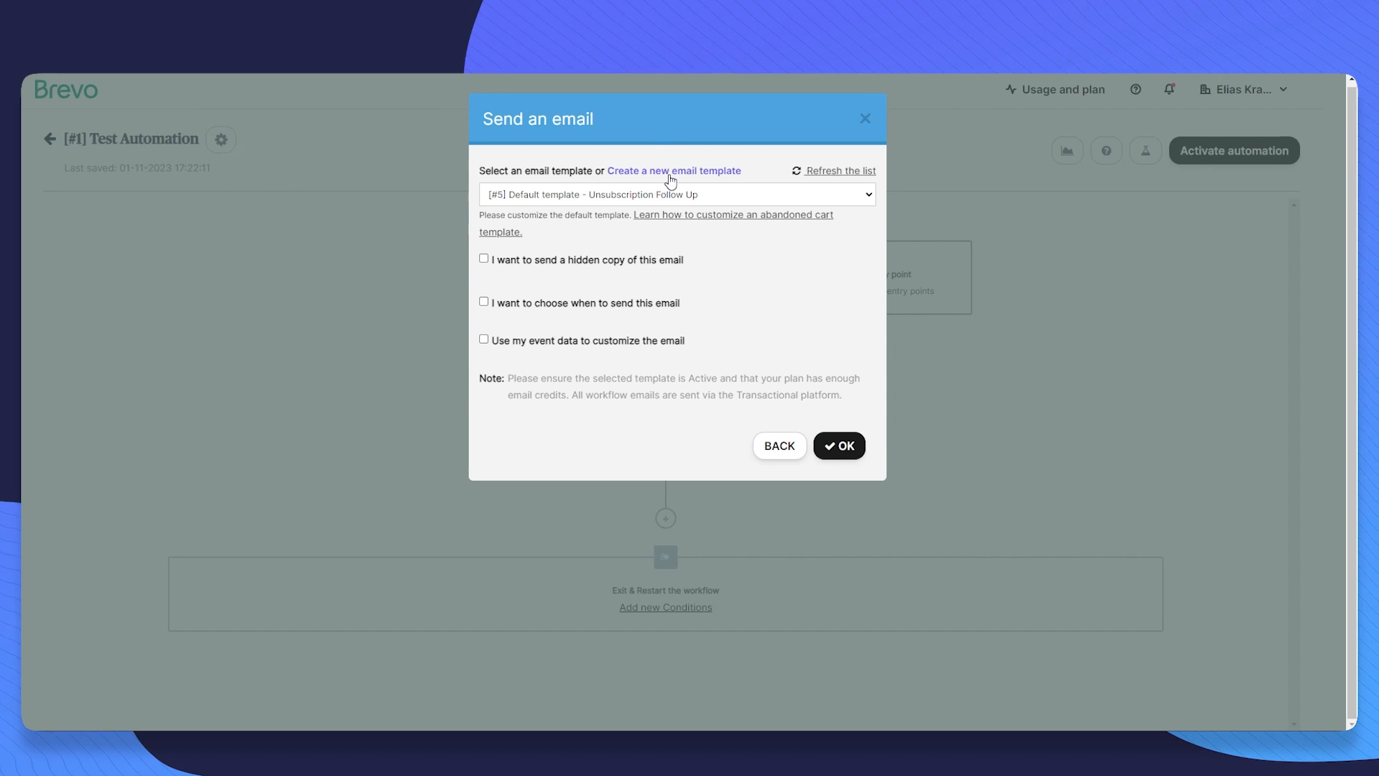
Pick the [#3] Default Template Simple confirmation template and confirm the email step
click(650, 196)
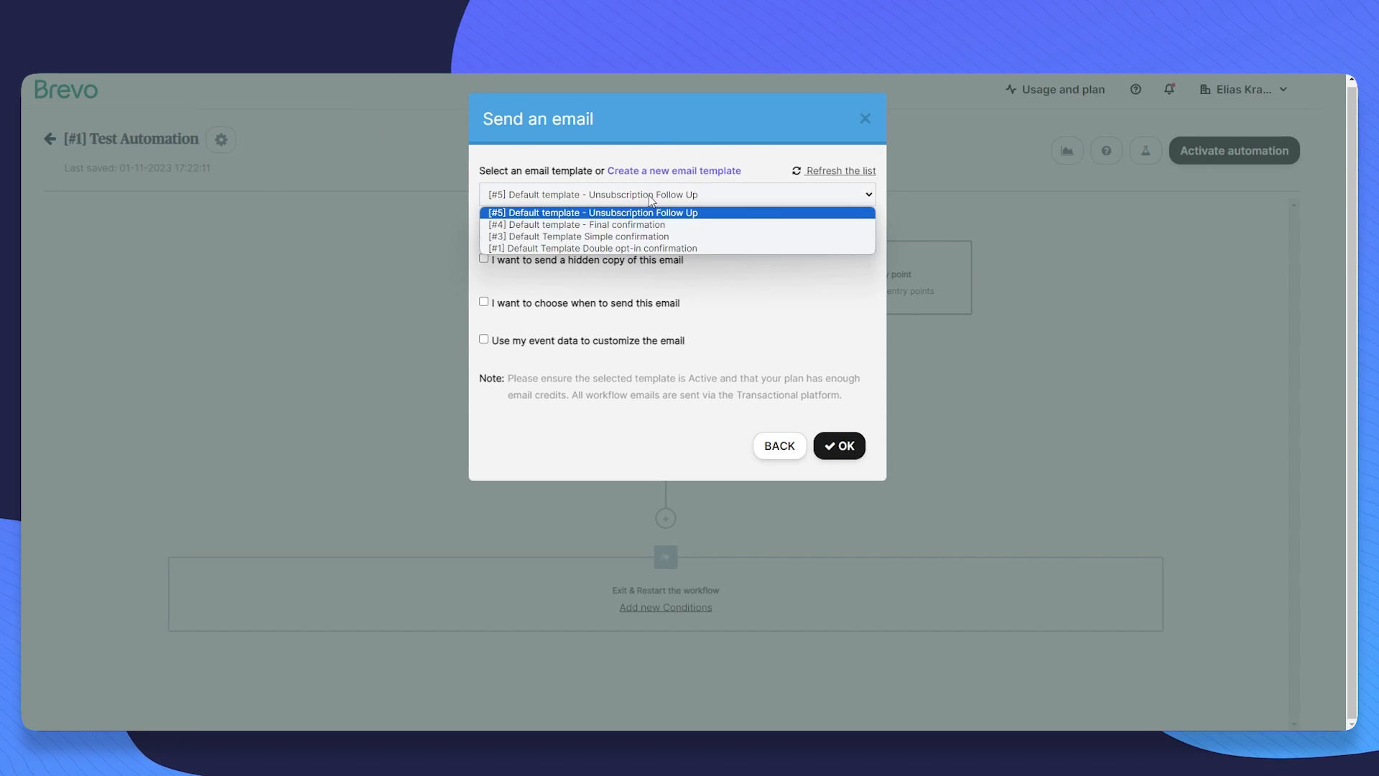
click(597, 236)
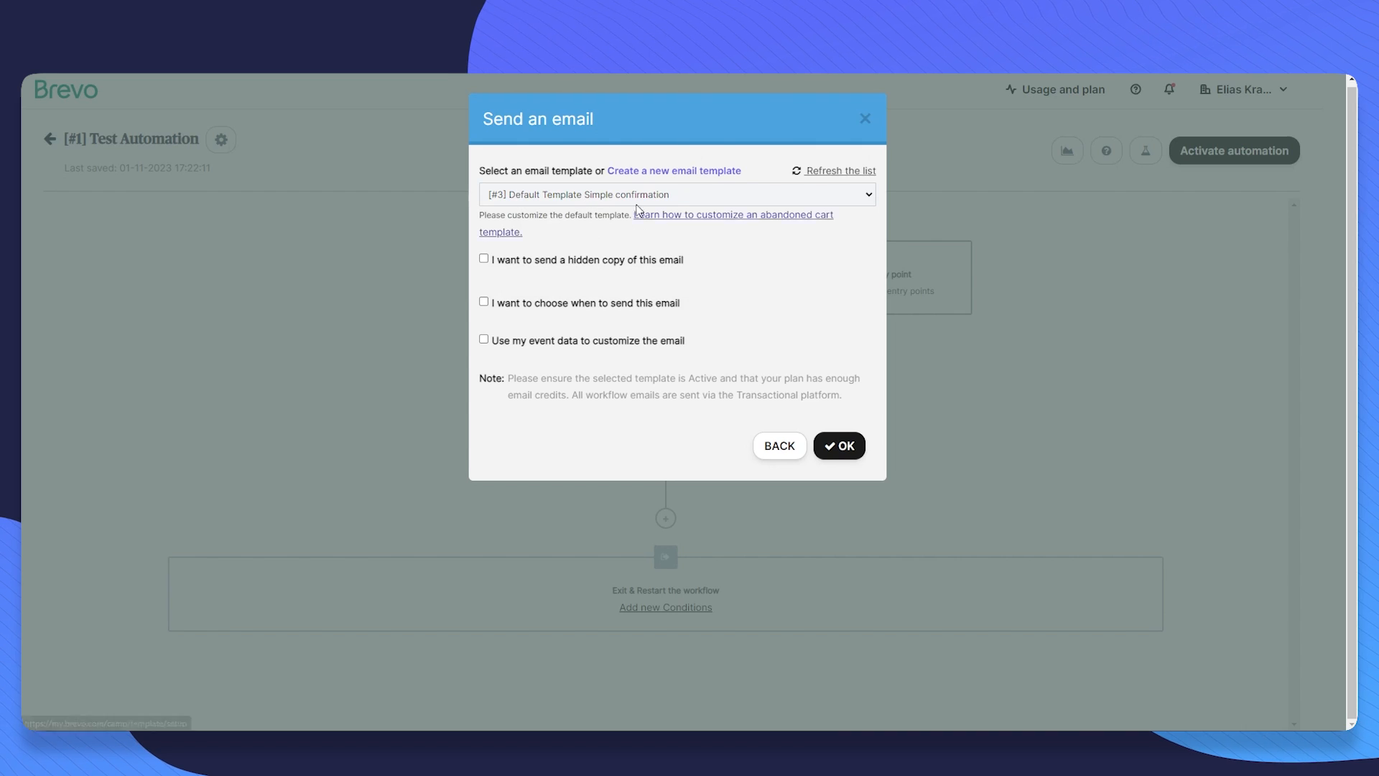
click(571, 198)
click(548, 237)
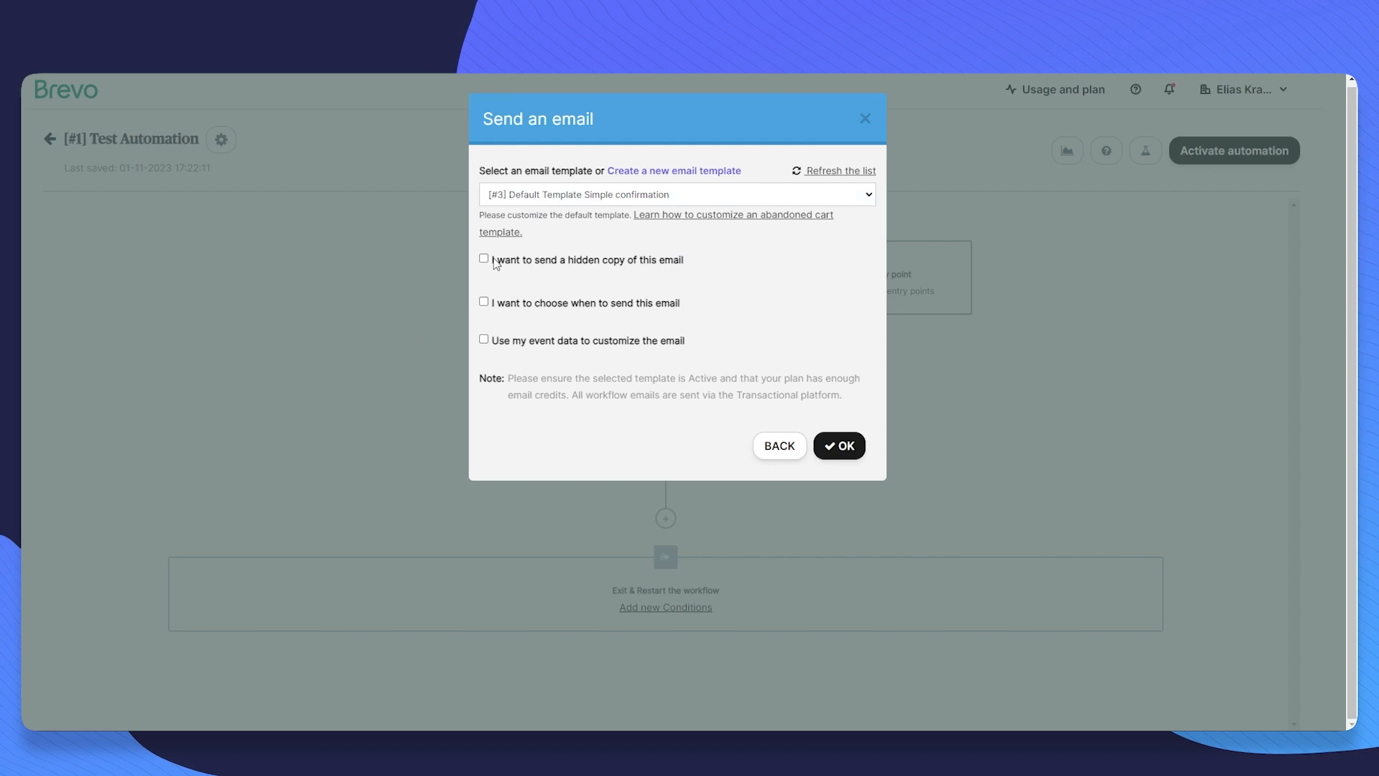
click(846, 446)
scroll(790, 438, down, 2)
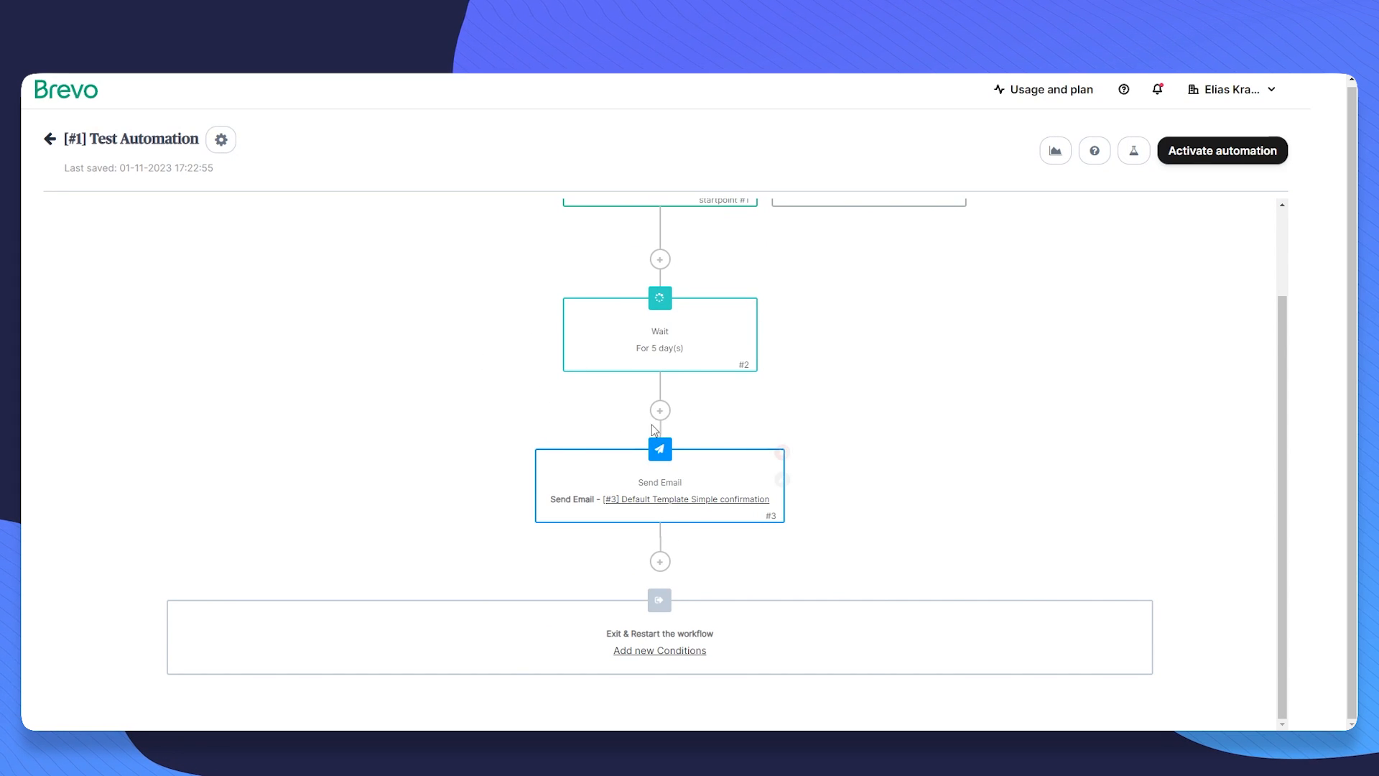
Add an If/Else on Email Marketing Activity: Opened, All Campaign, At any time
click(659, 561)
scroll(646, 359, down, 3)
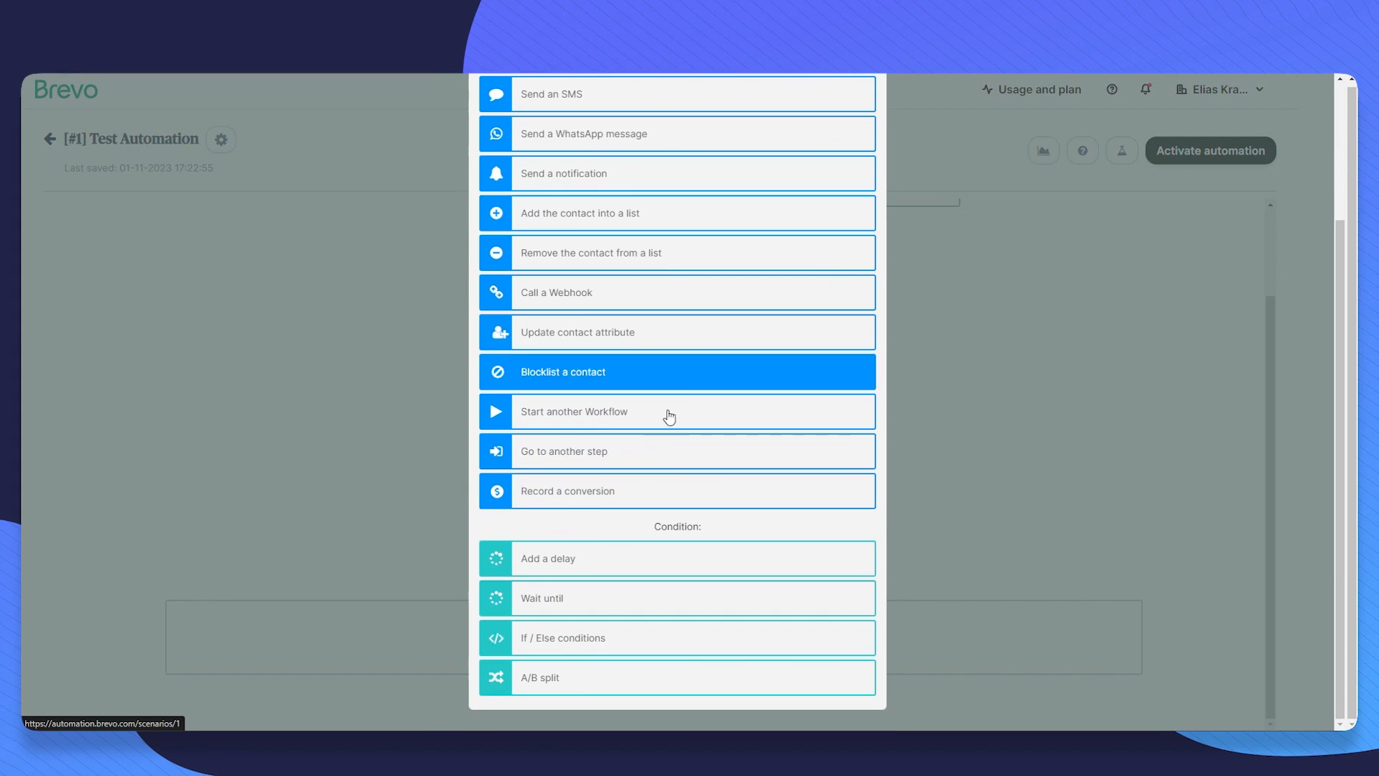
click(601, 642)
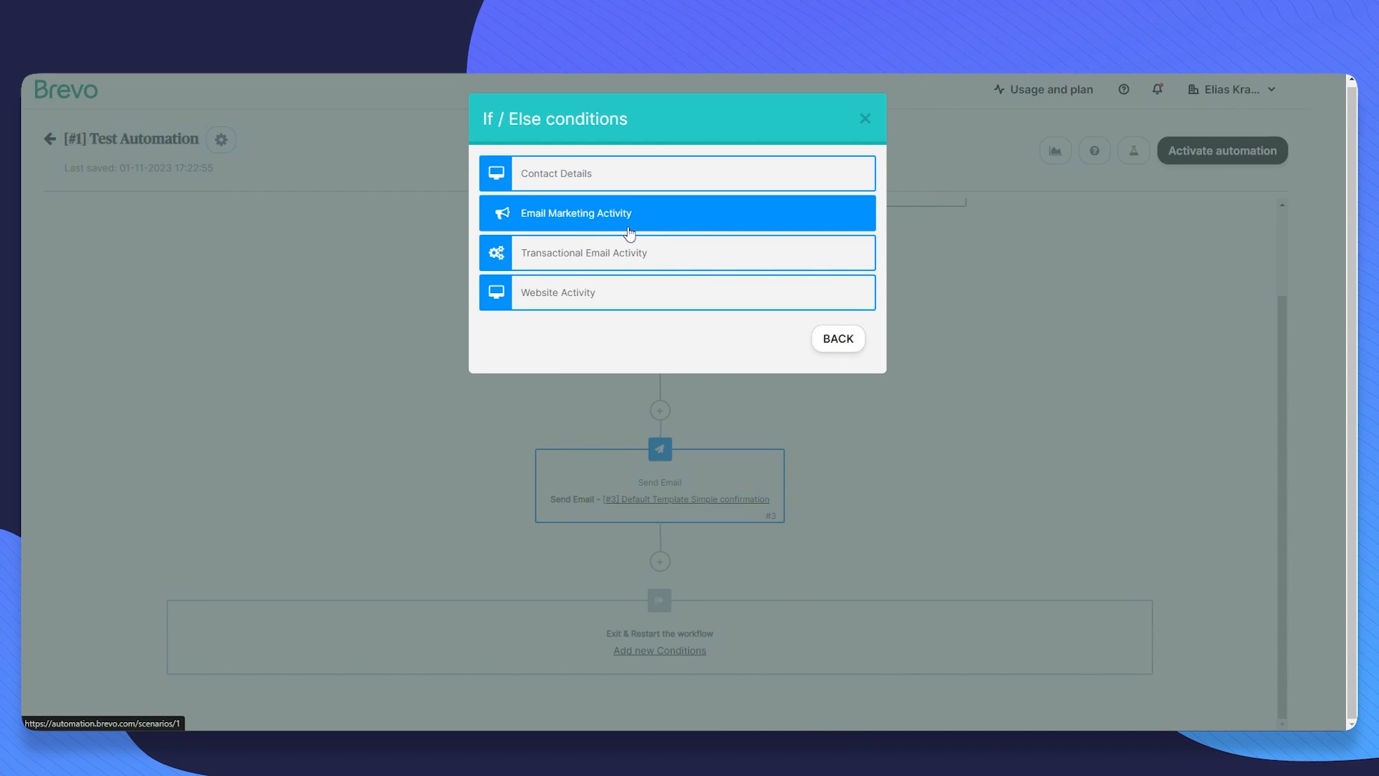
click(577, 225)
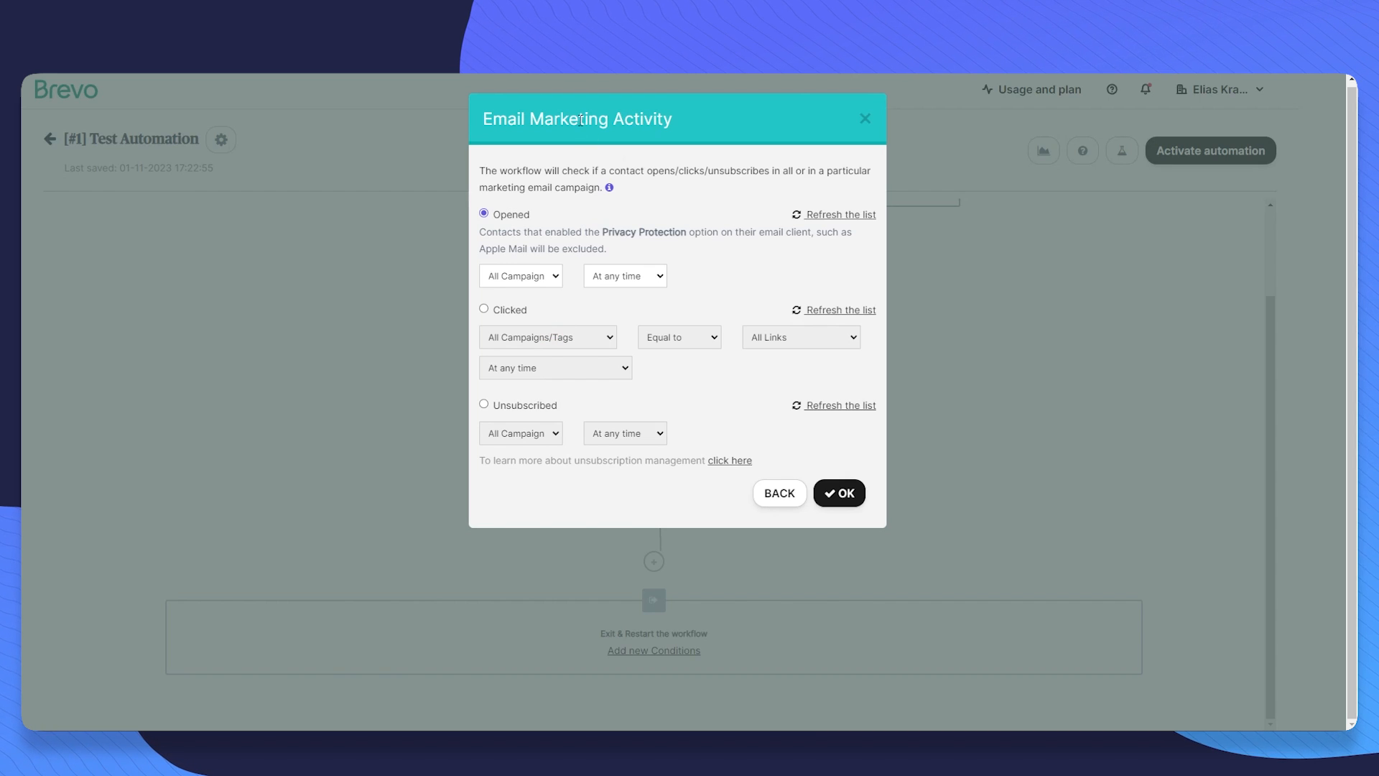
drag(530, 217, 497, 219)
click(523, 249)
click(509, 278)
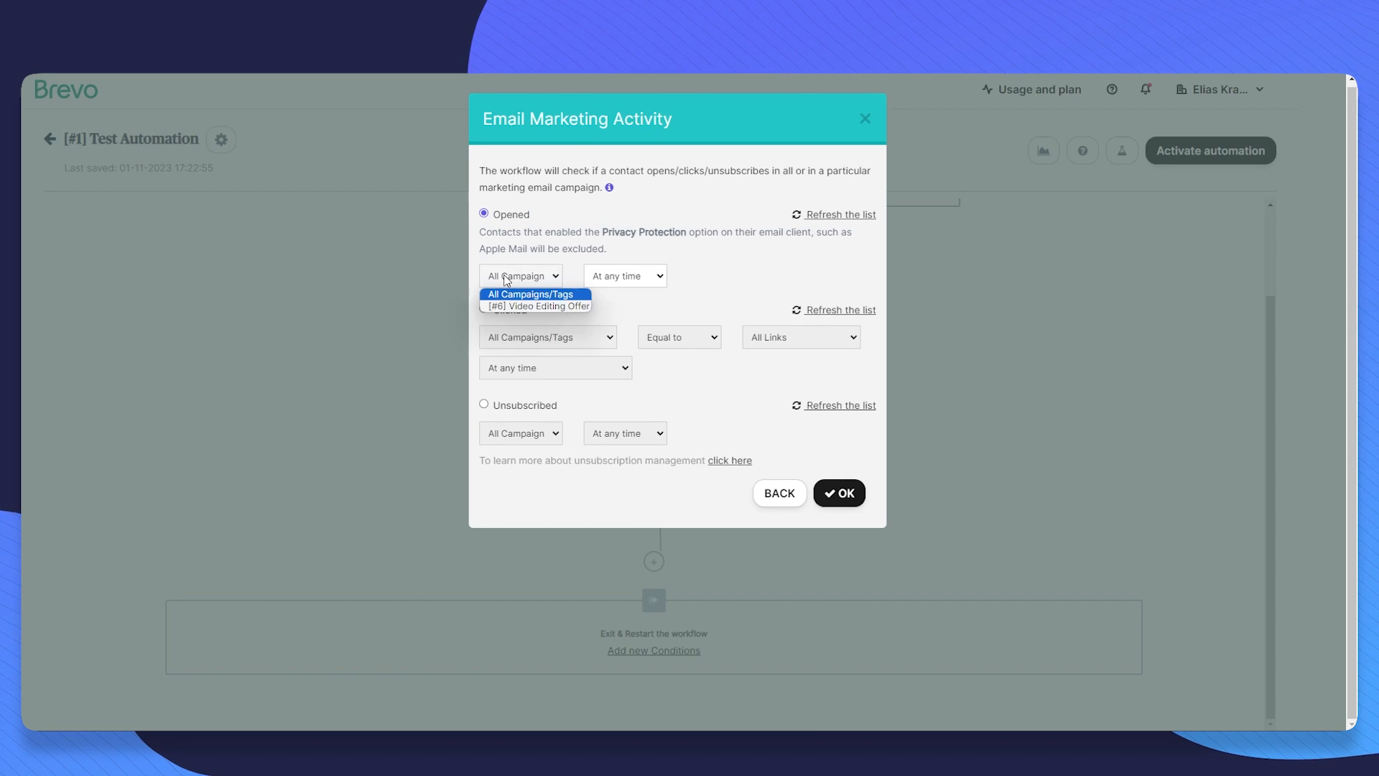
click(625, 271)
click(684, 268)
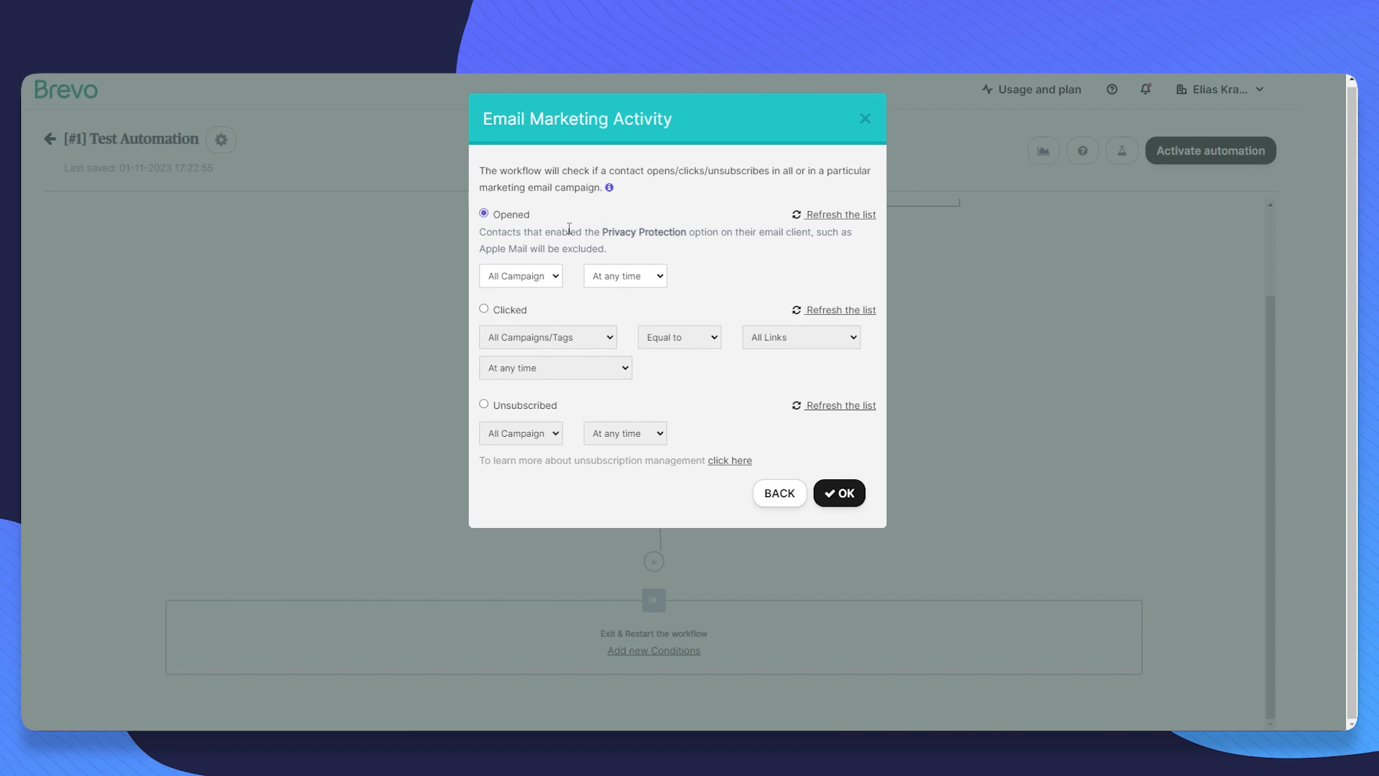
click(838, 492)
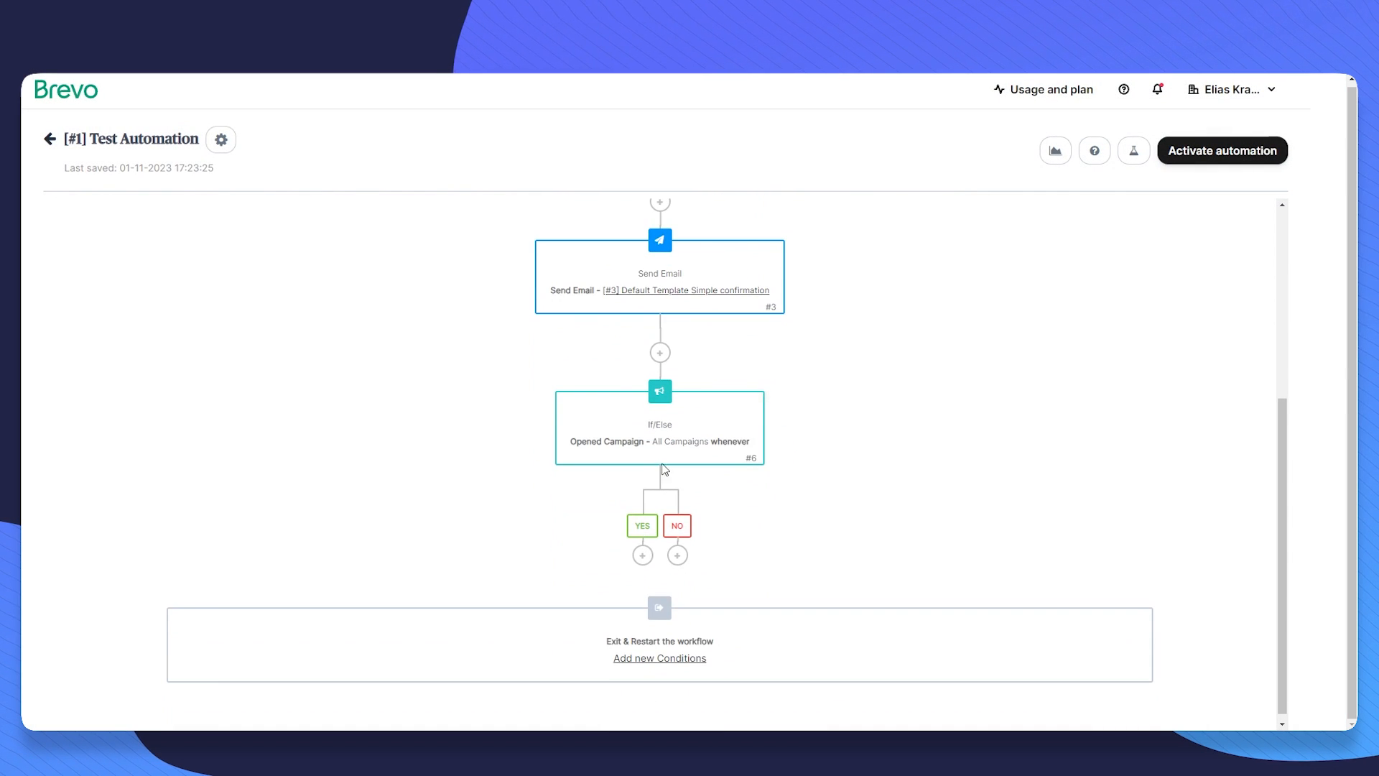
Add a Send an email step to the YES branch
click(642, 555)
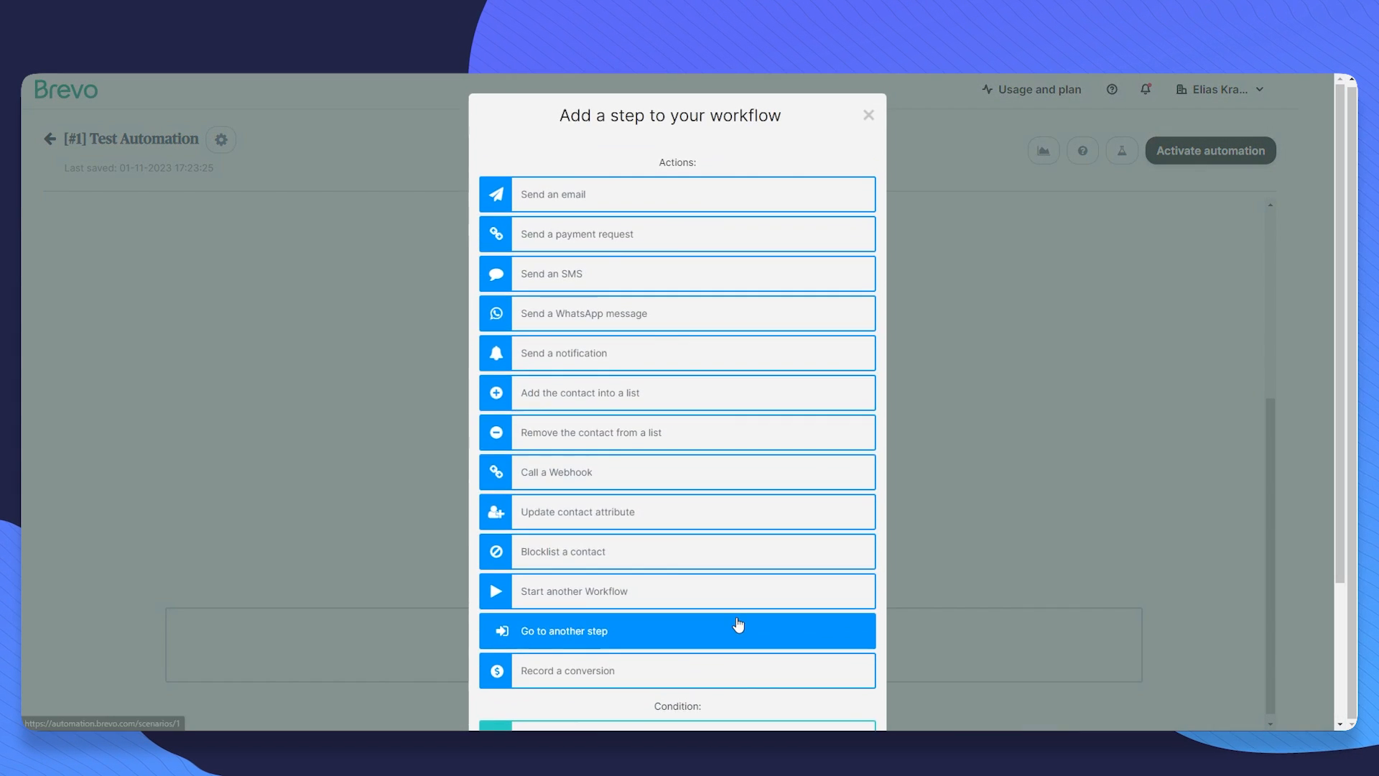
click(612, 196)
click(838, 436)
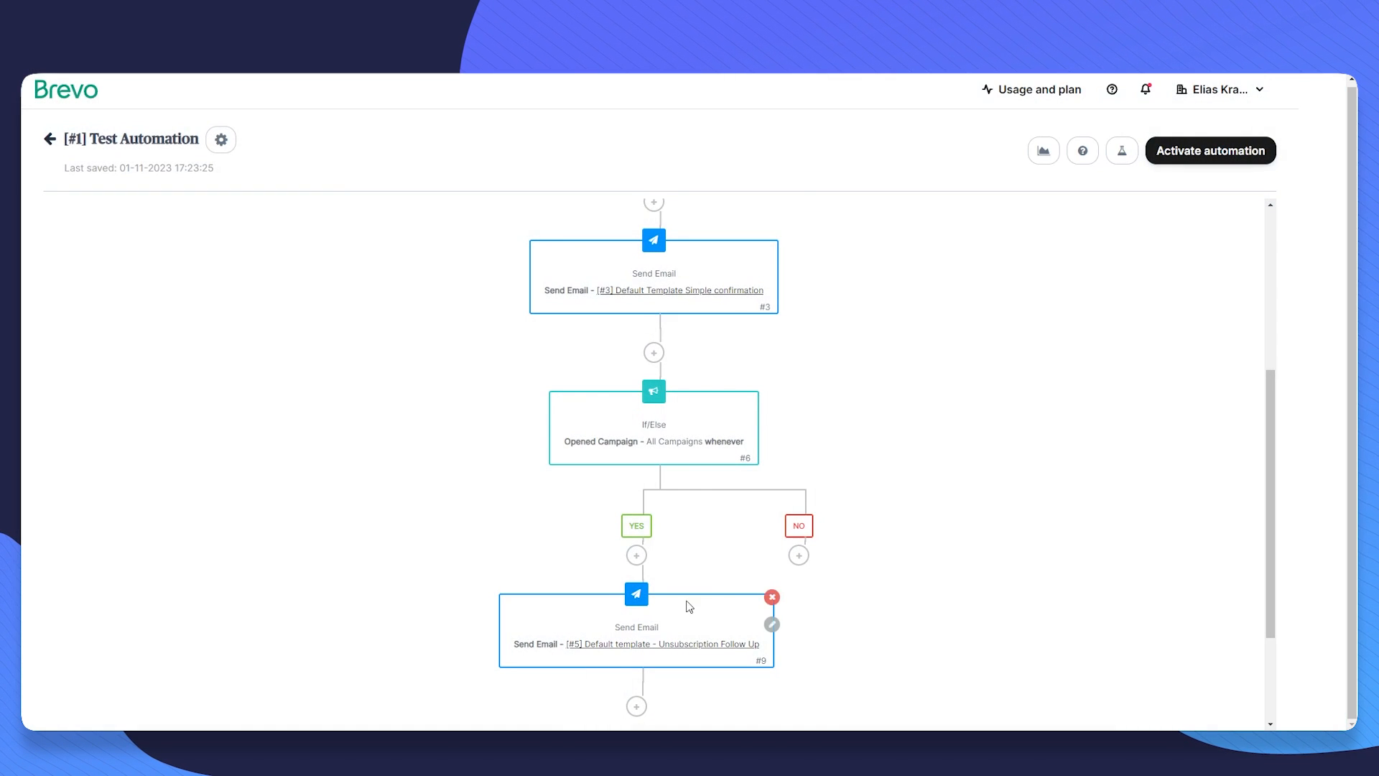
Add a Send a WhatsApp message step to the NO branch
click(798, 555)
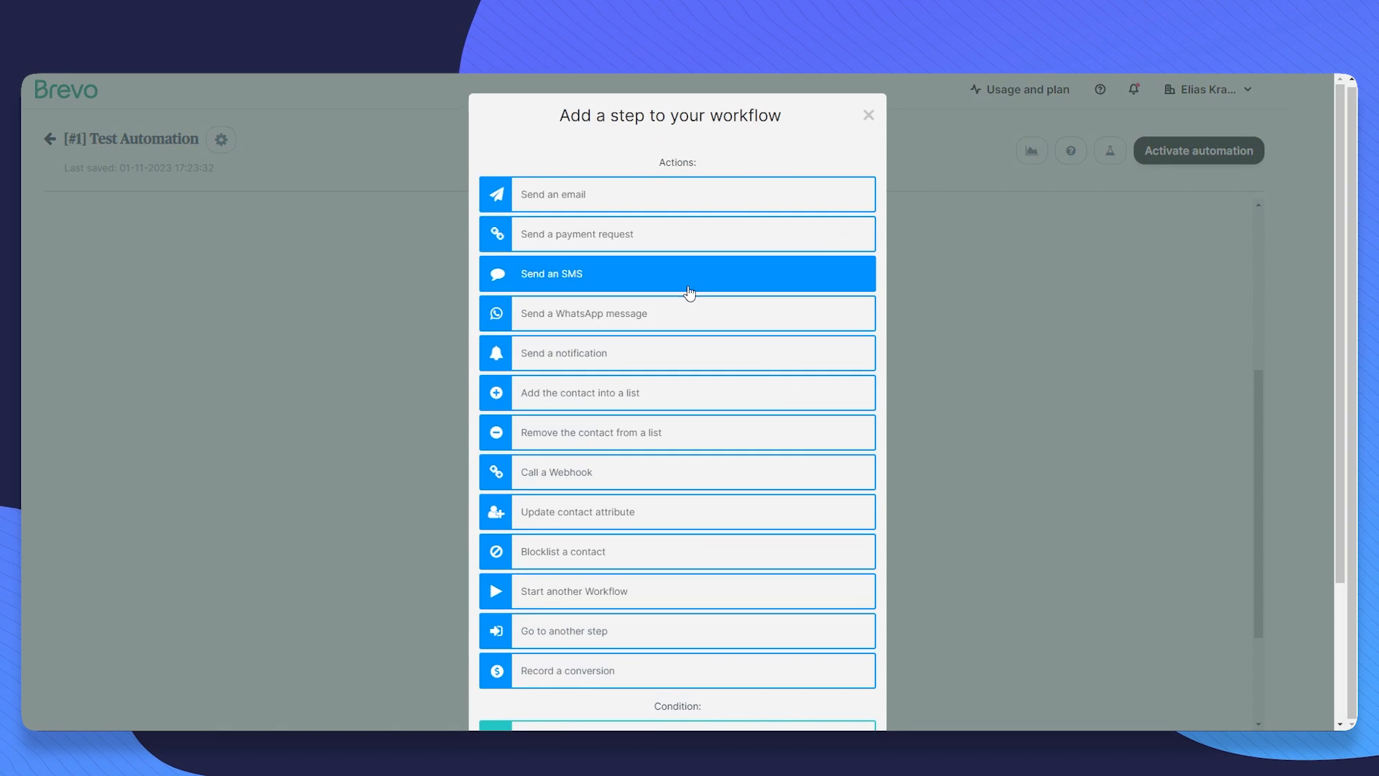
click(679, 320)
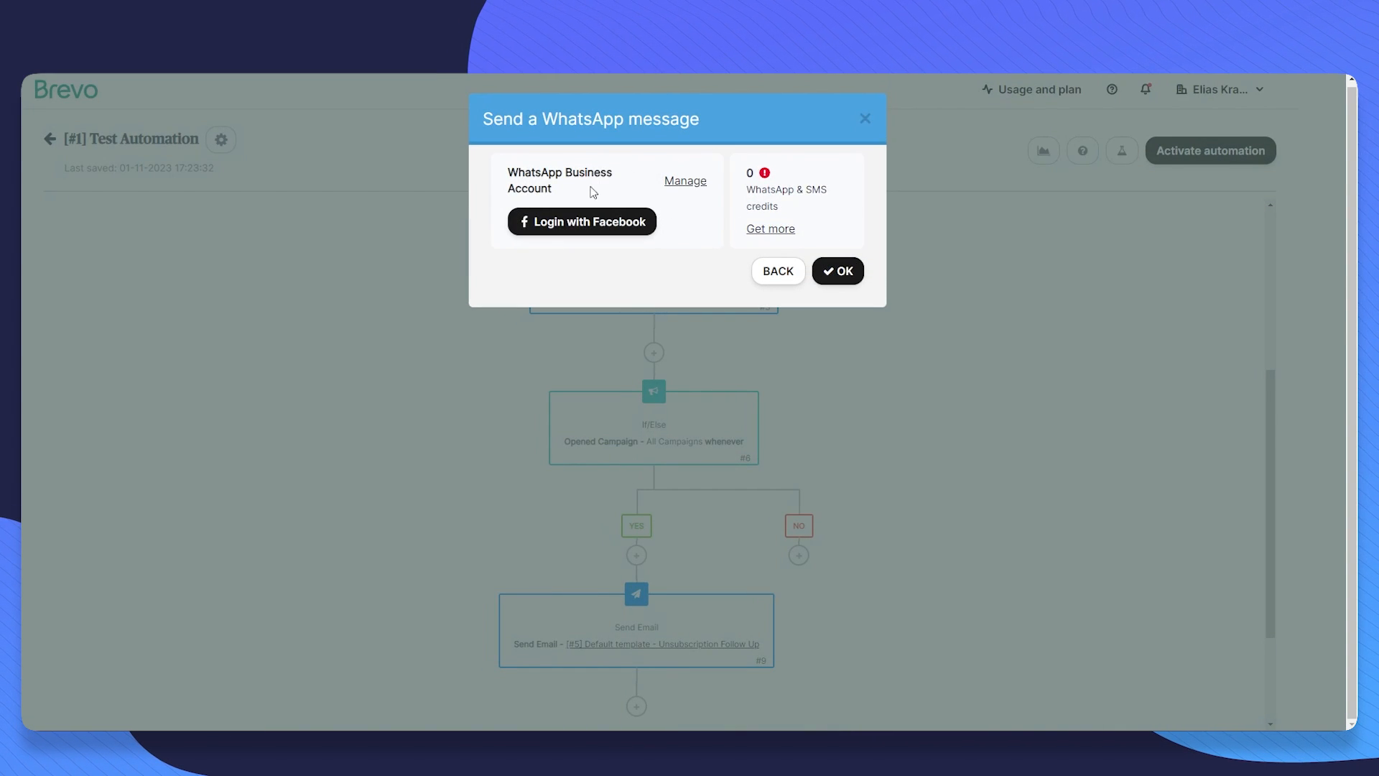
click(827, 270)
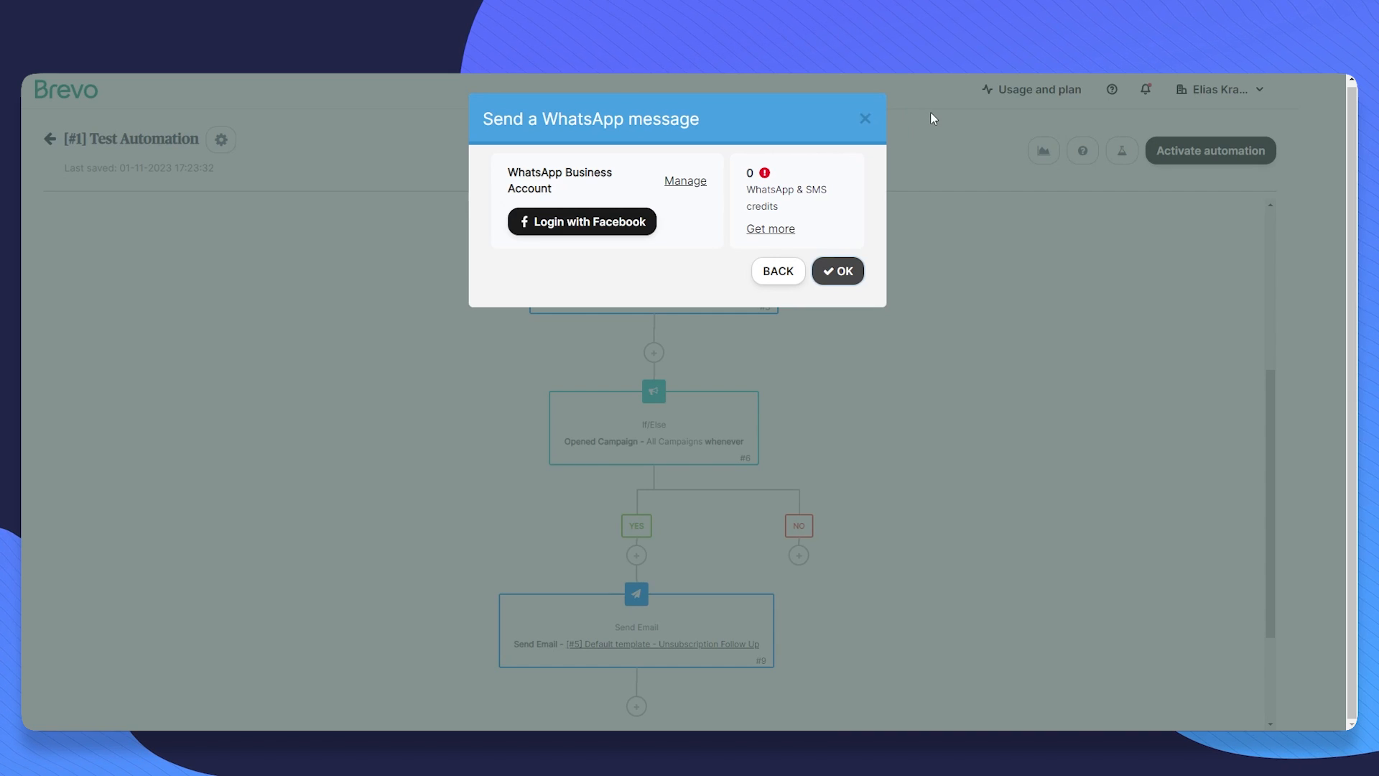
Activate the Test Automation workflow and go back to the Automations list
scroll(1078, 310, down, 5)
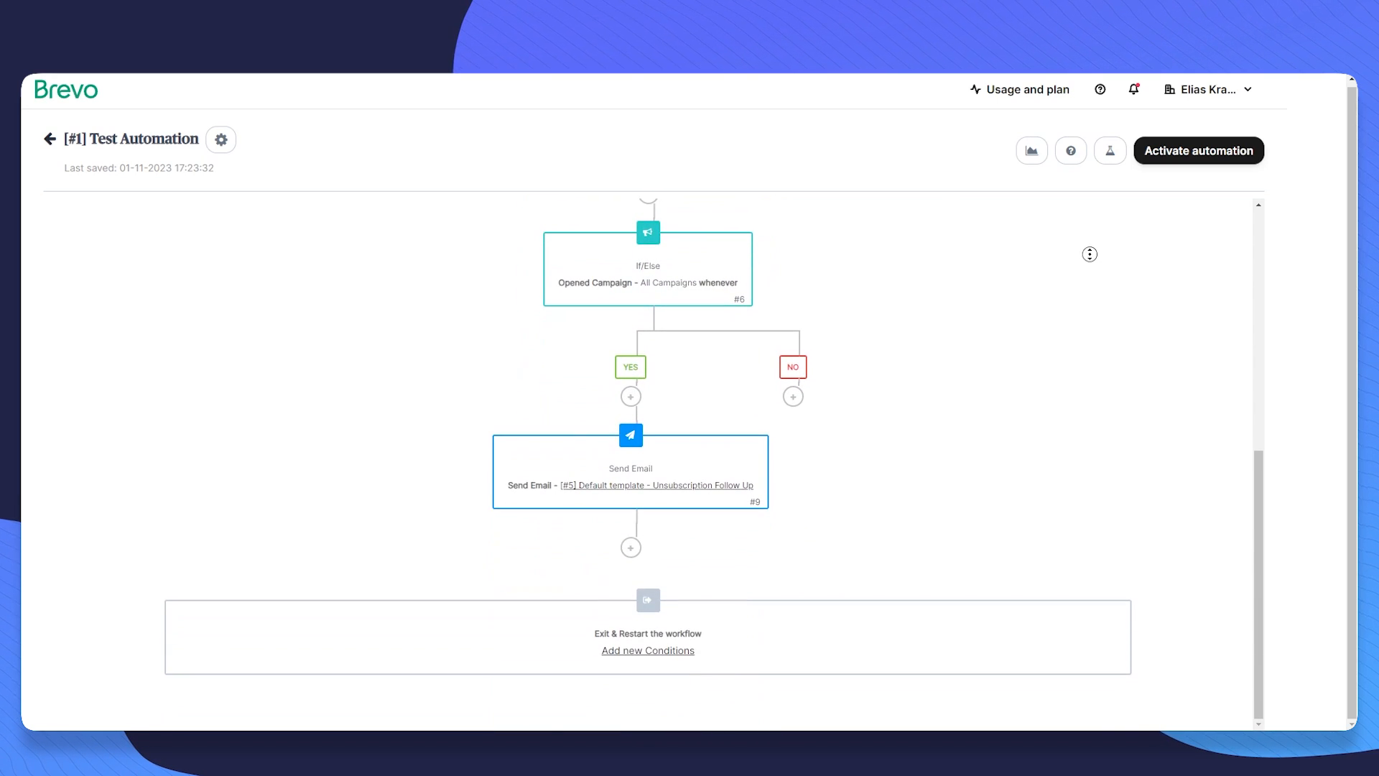
scroll(1090, 254, up, 10)
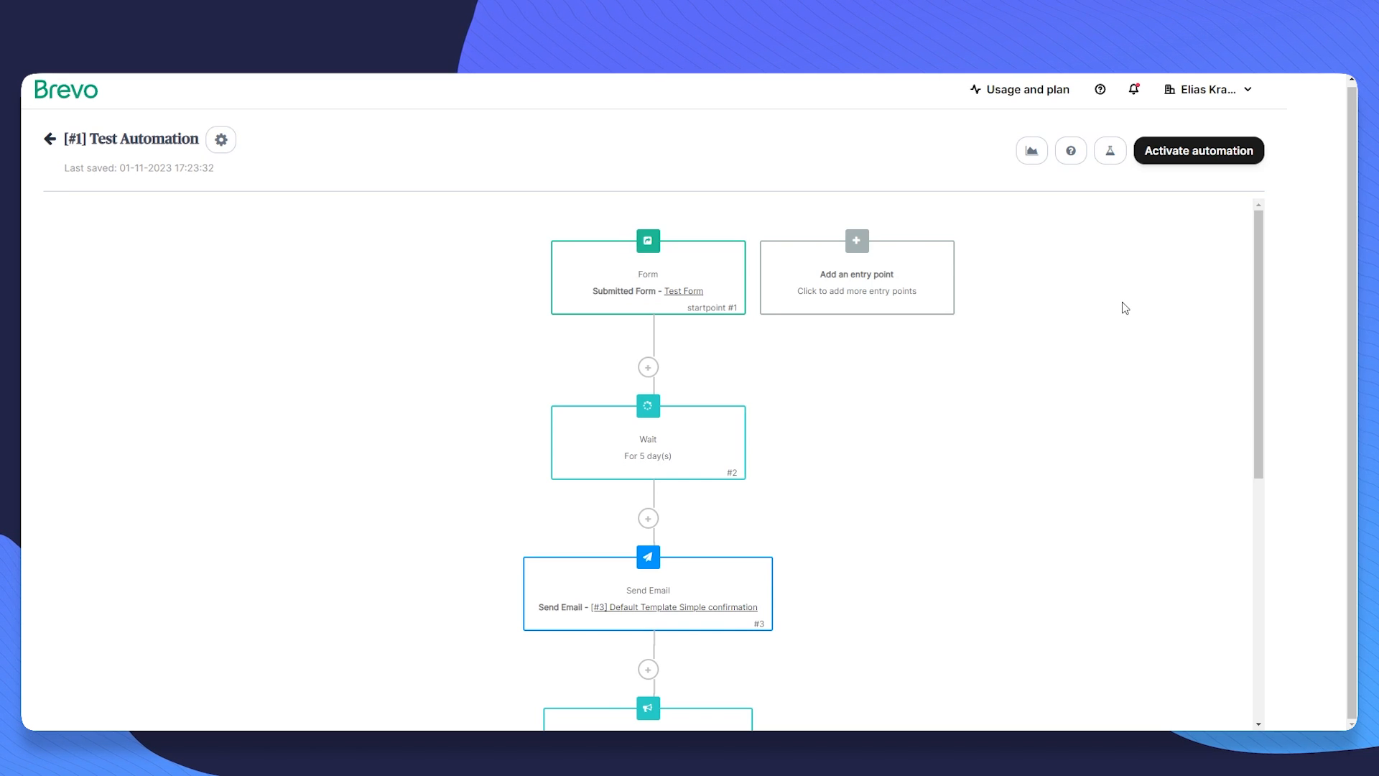
click(1207, 151)
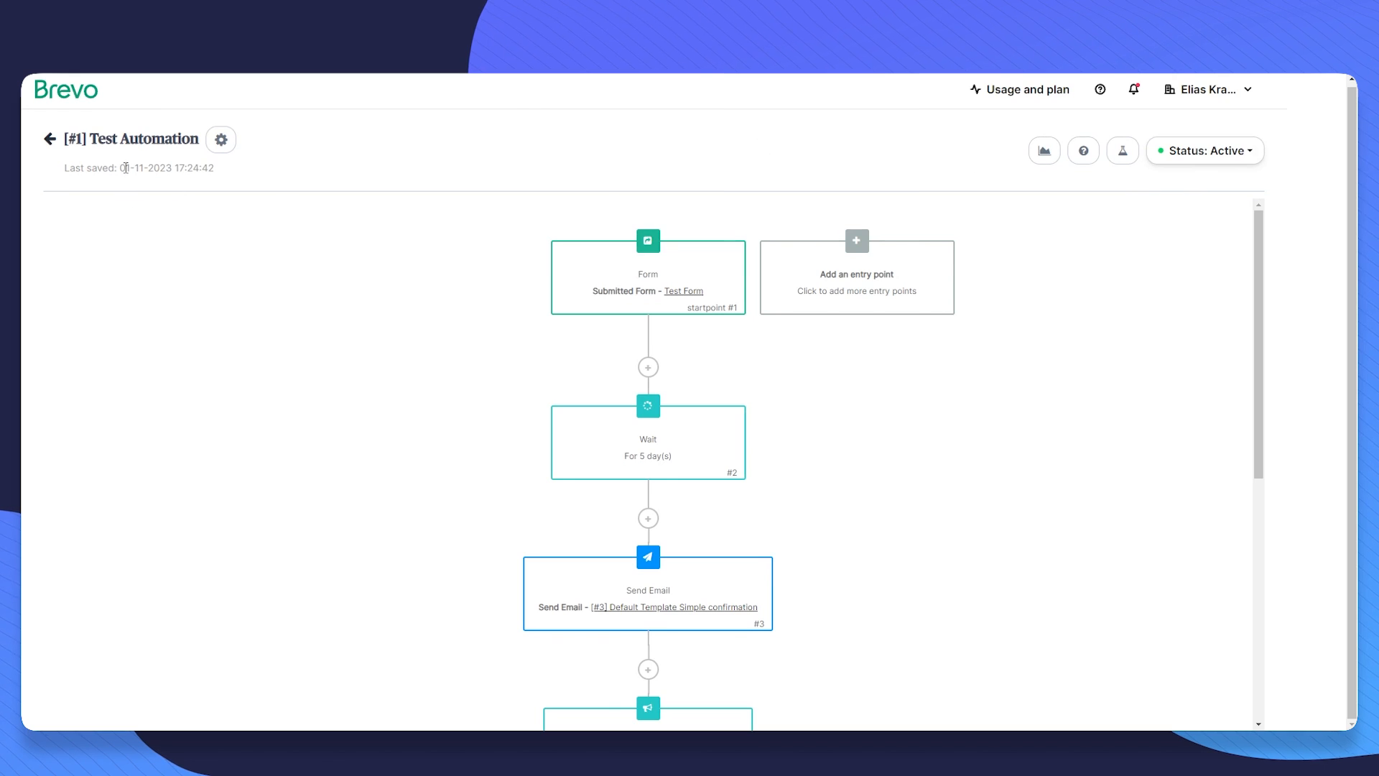
click(51, 138)
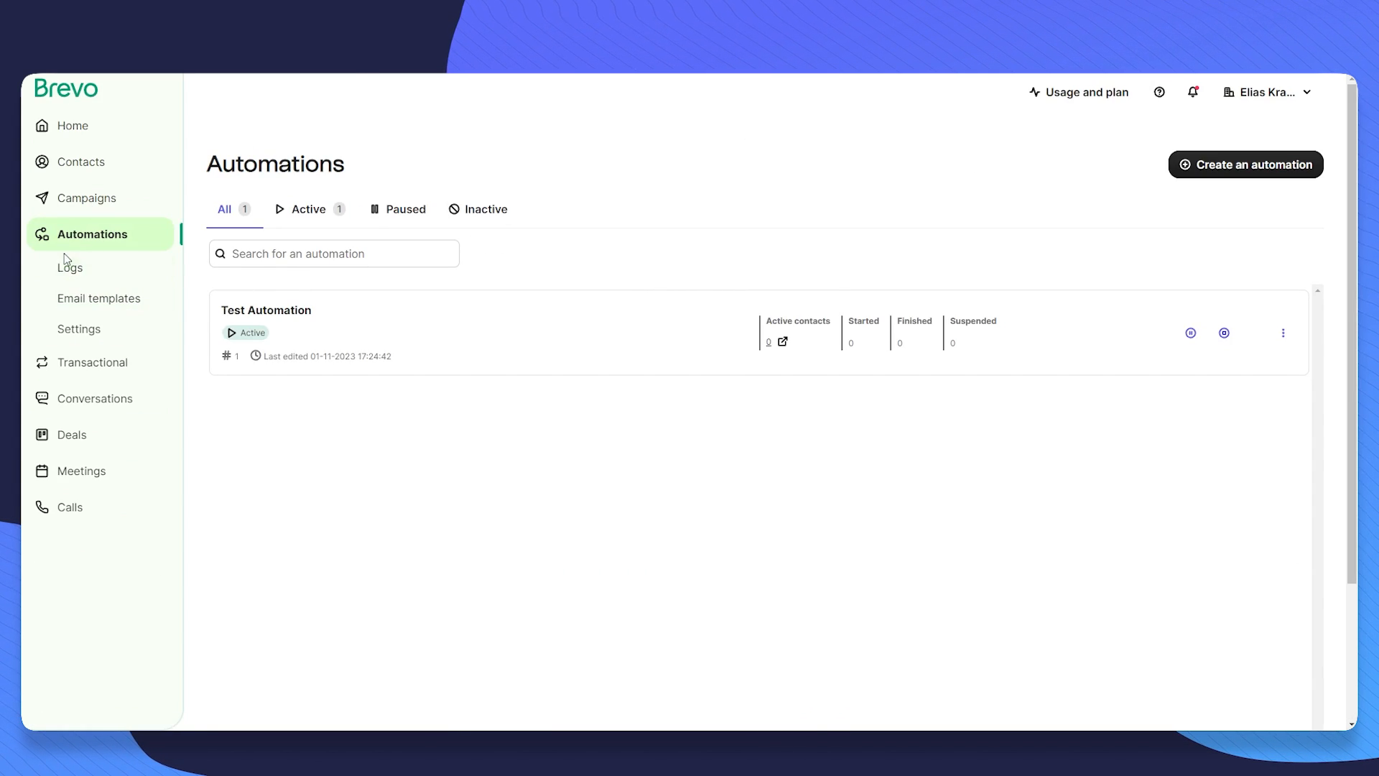
Browse the automation workflow and event logs, then the automation email templates
click(97, 277)
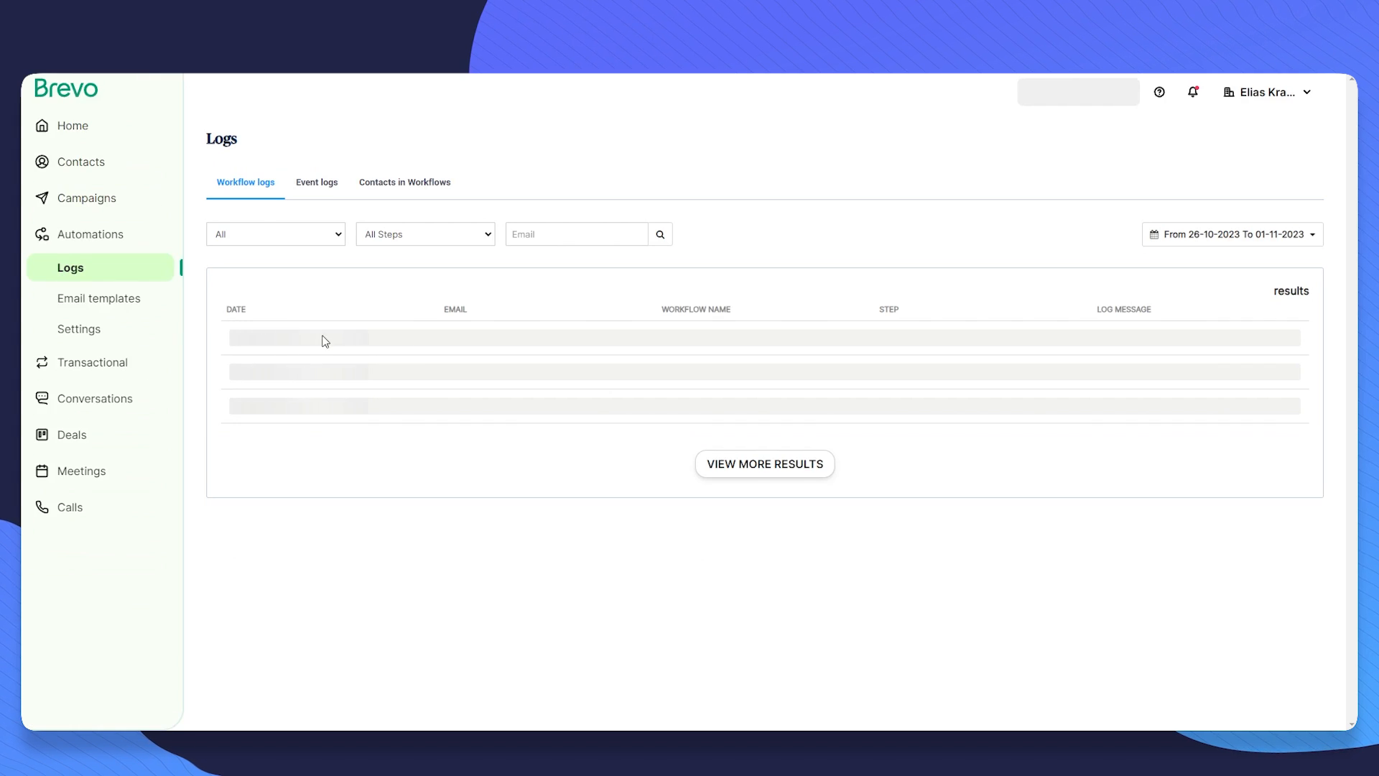
click(323, 184)
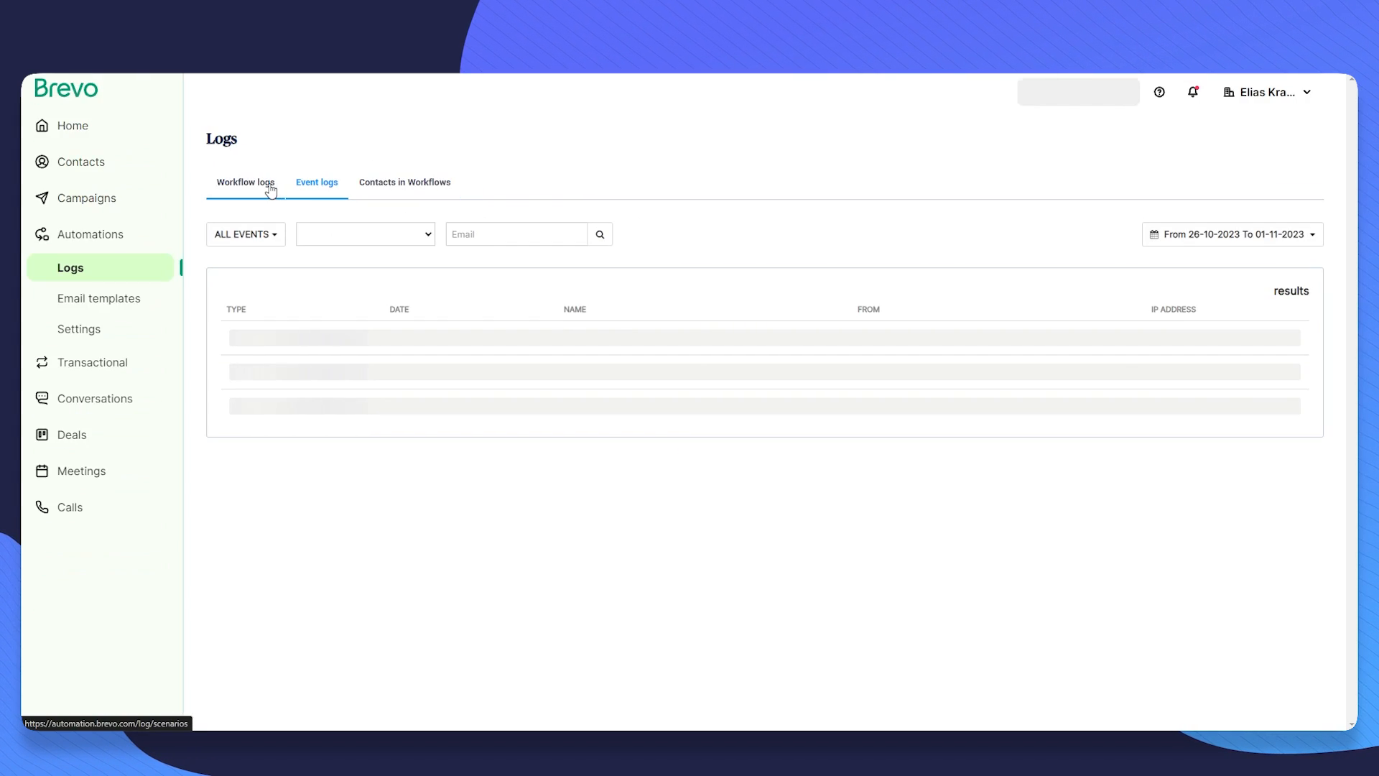
click(314, 185)
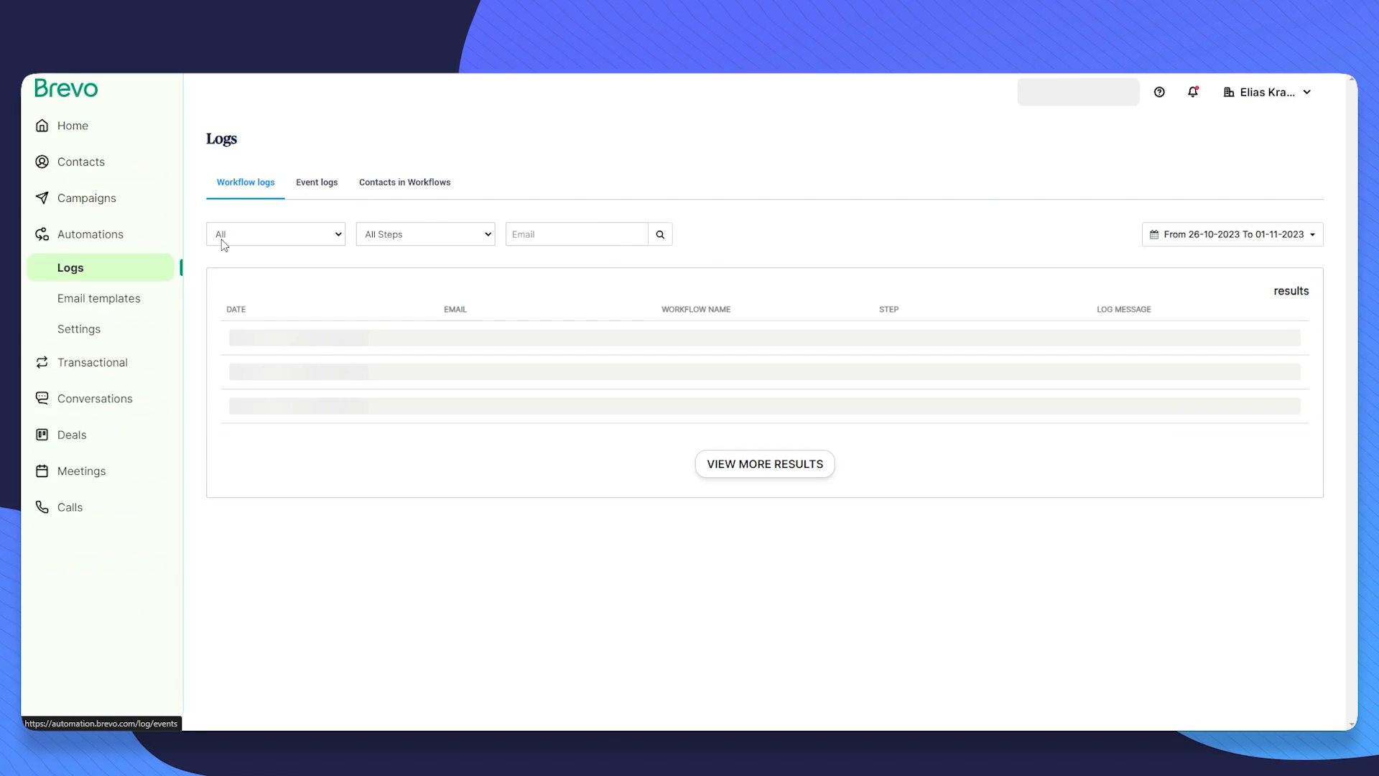
click(96, 297)
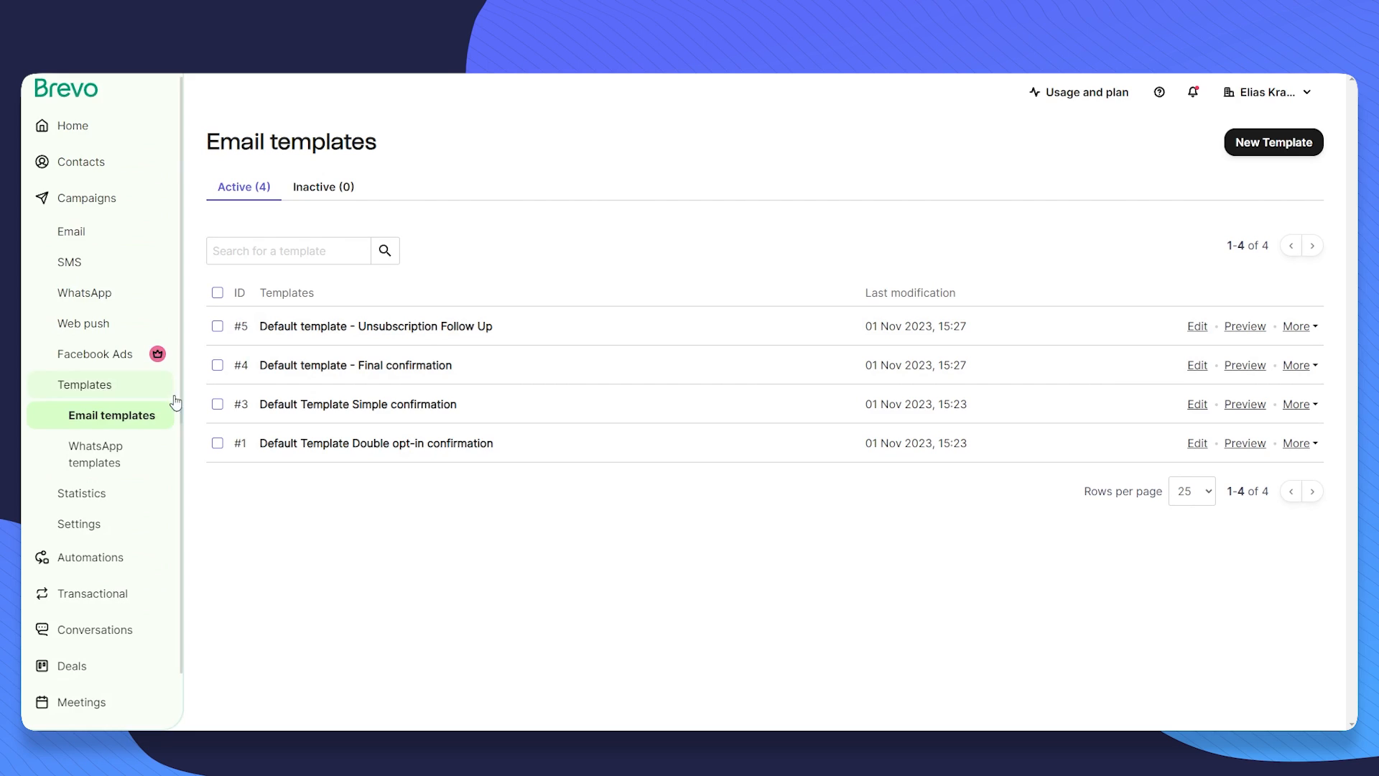
scroll(175, 403, down, 2)
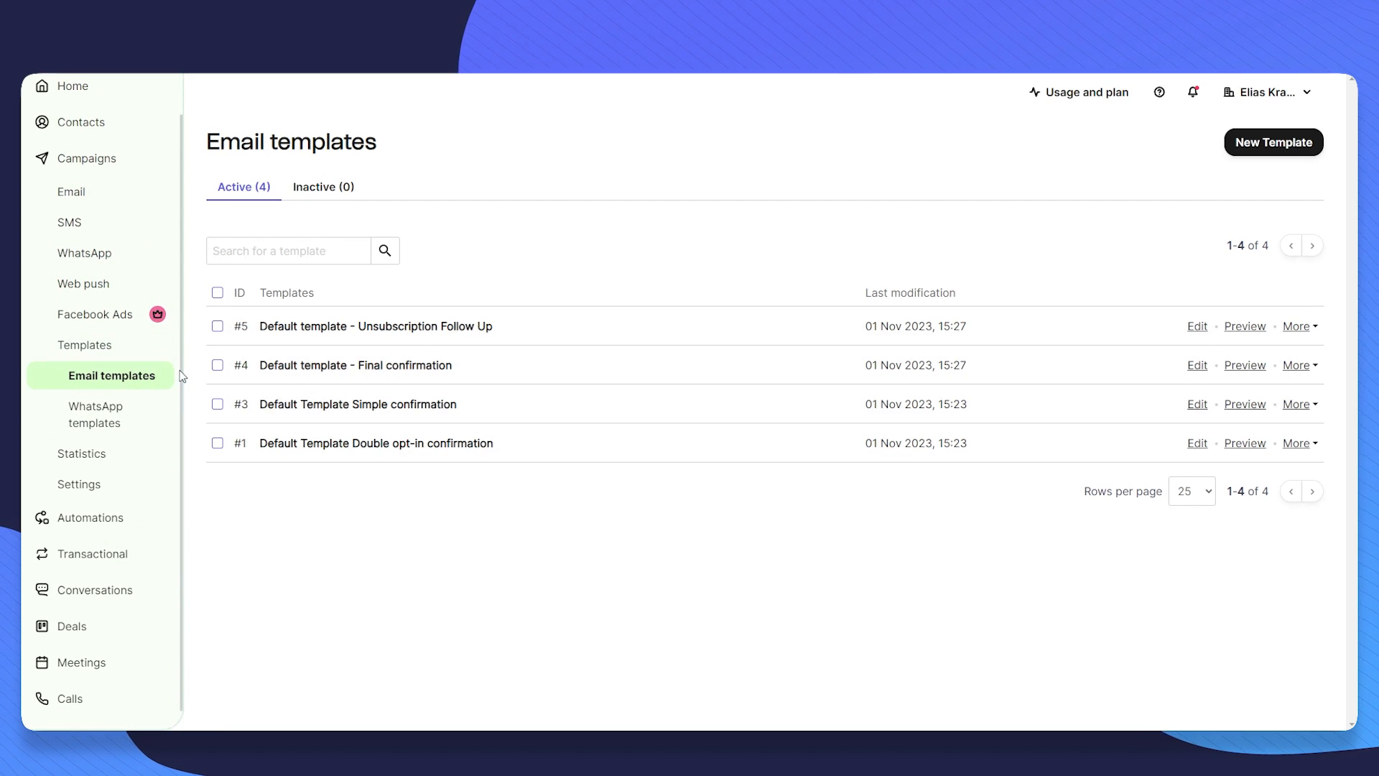
Look at WhatsApp templates and automation settings, then reach the Transactional SMTP page
click(132, 420)
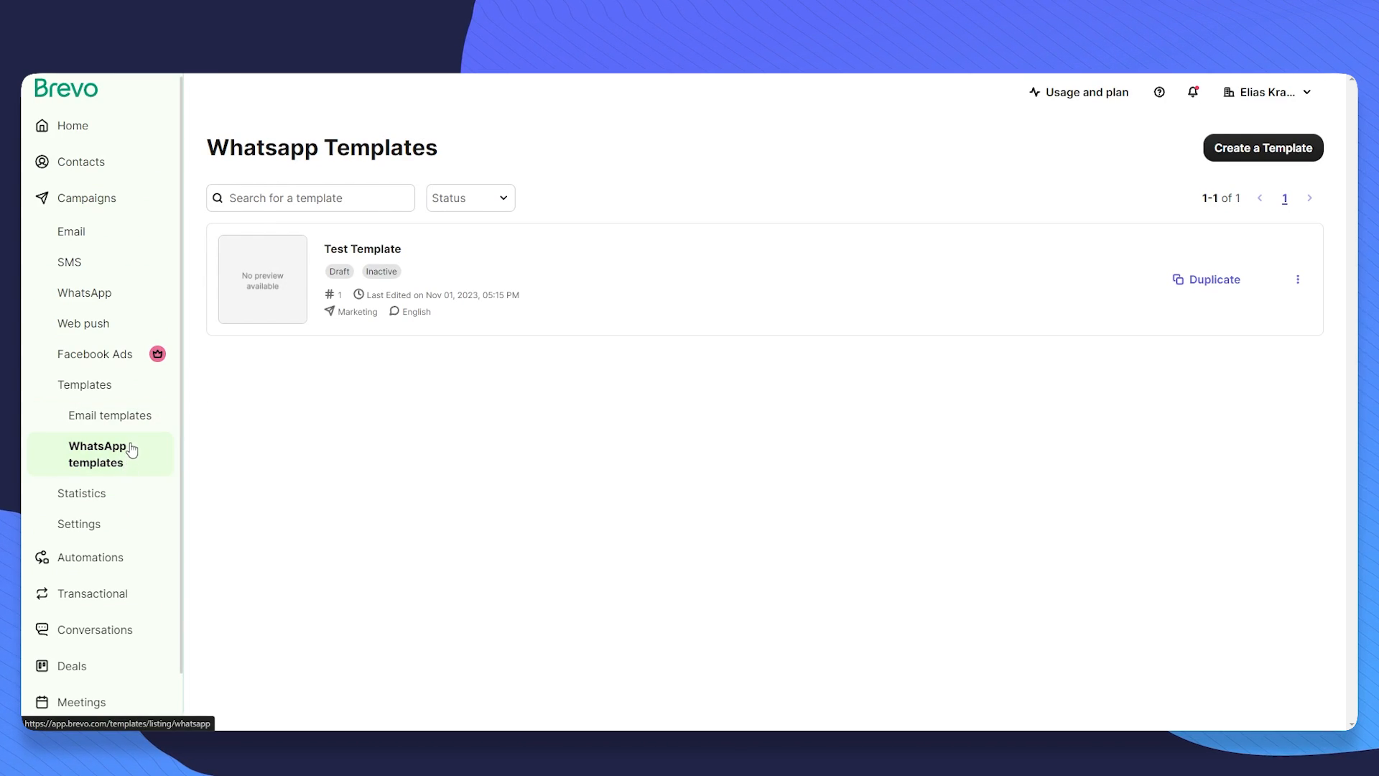
click(132, 575)
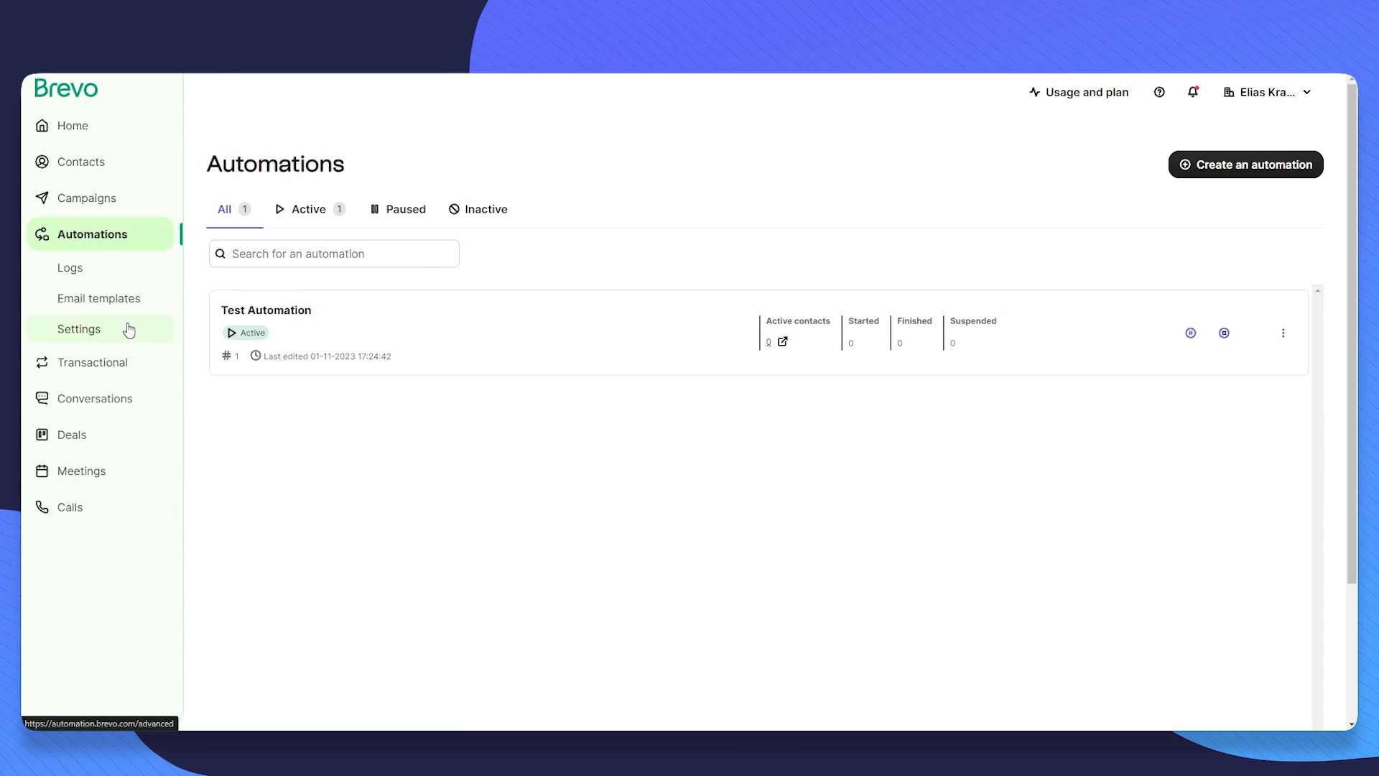
click(129, 331)
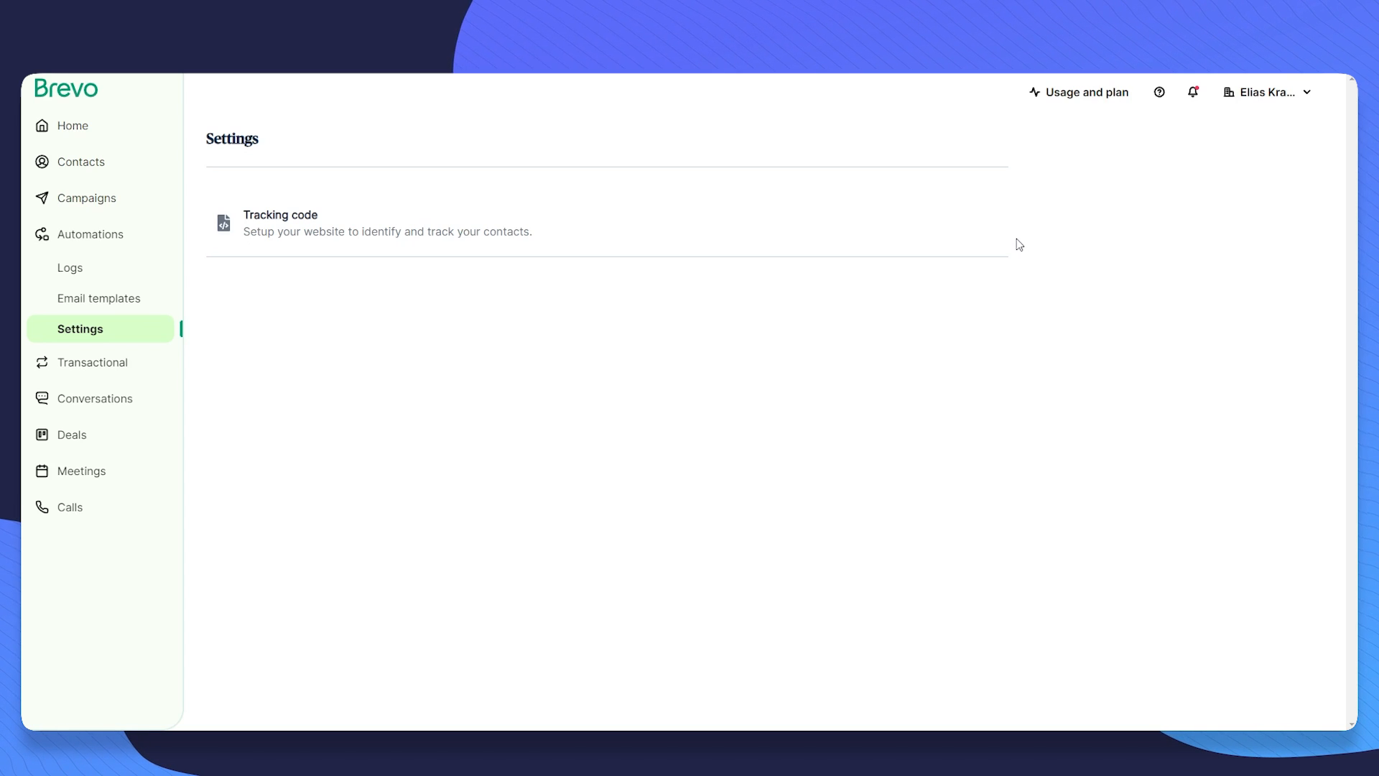
click(113, 367)
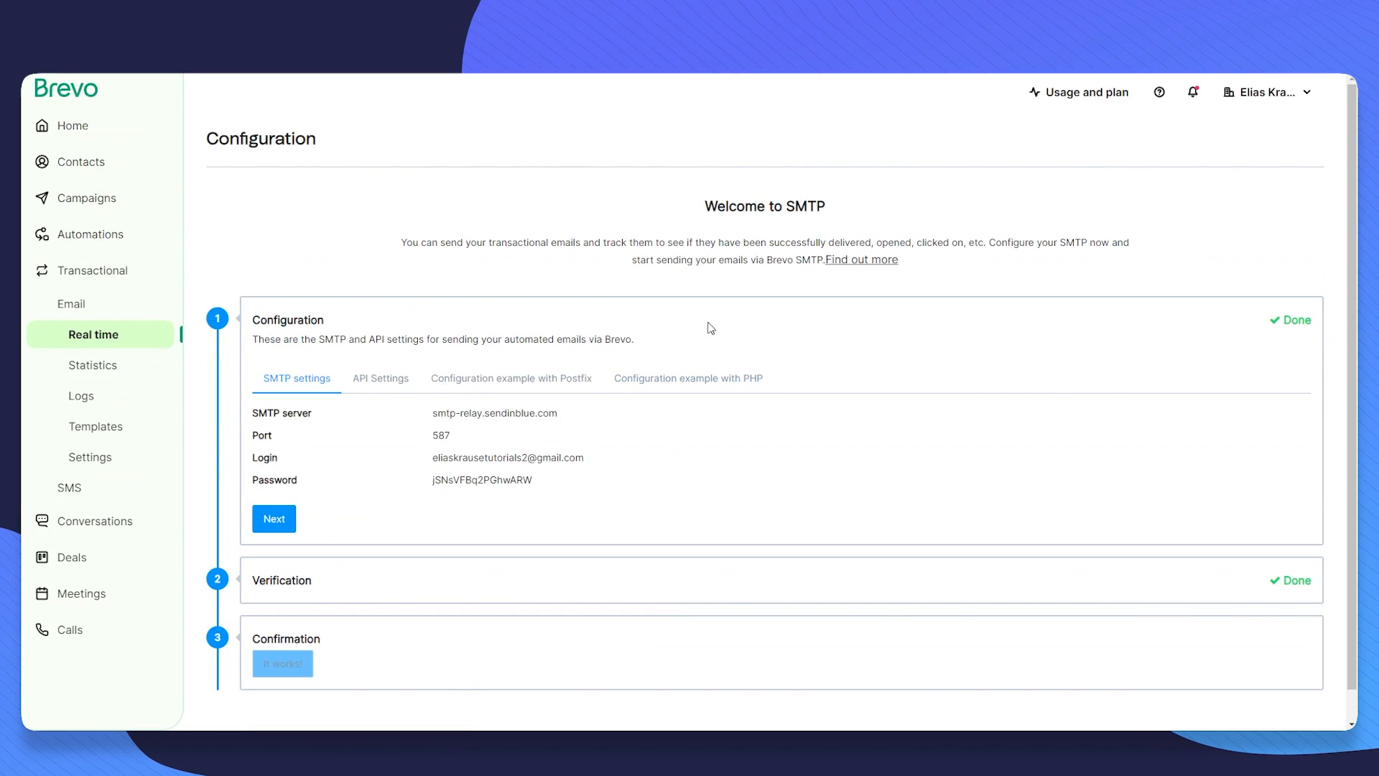
Read the Welcome to SMTP page and follow its 'Find out more' link
scroll(868, 438, down, 1)
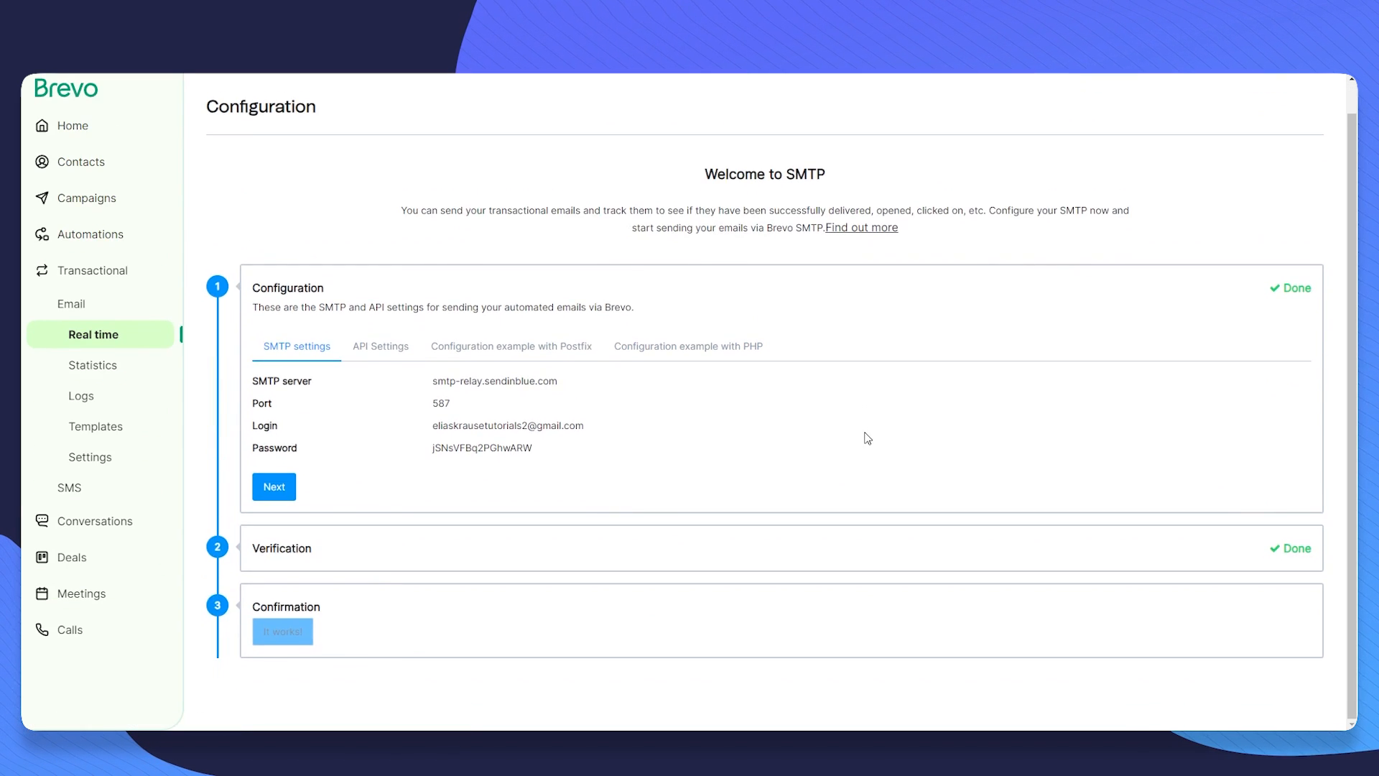
scroll(877, 462, up, 1)
scroll(637, 412, down, 1)
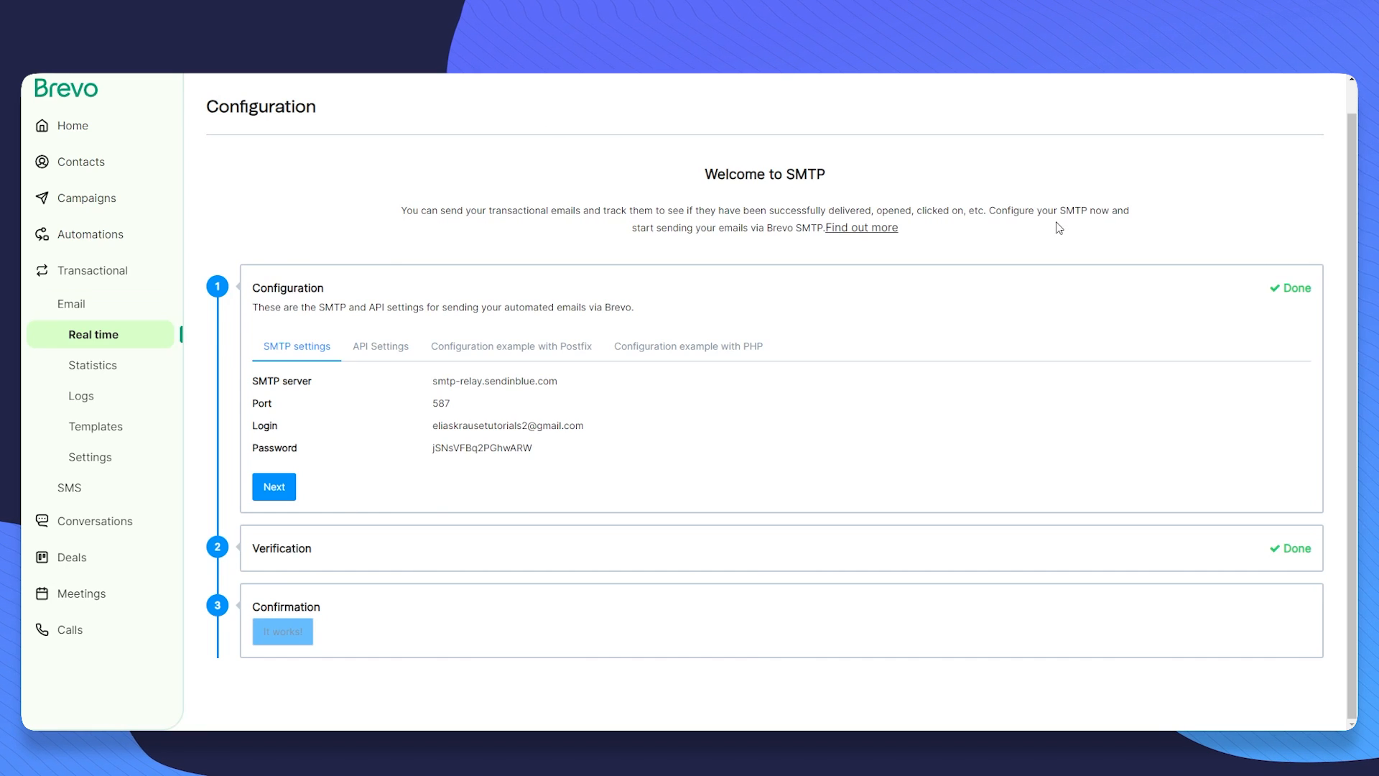
drag(1067, 213, 1102, 213)
click(1098, 215)
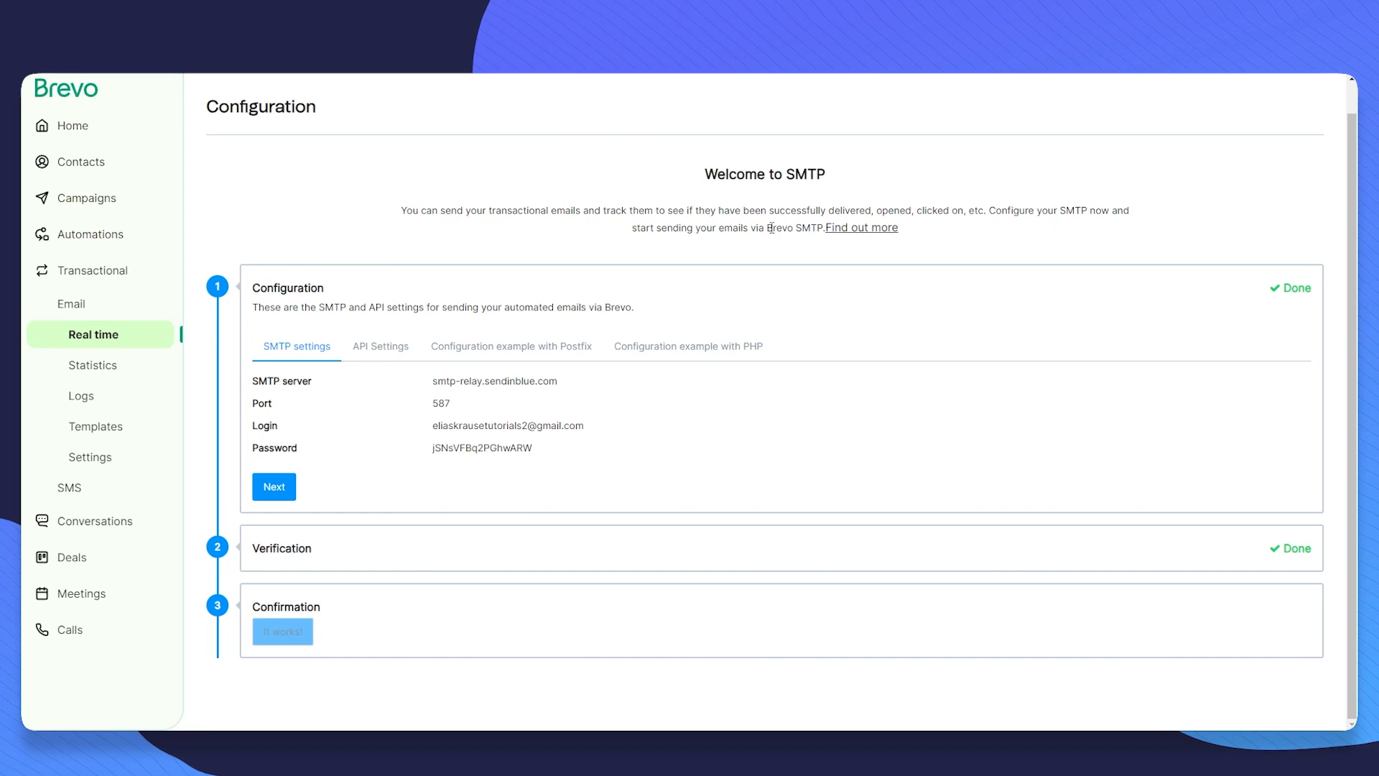
drag(771, 229, 826, 228)
click(826, 228)
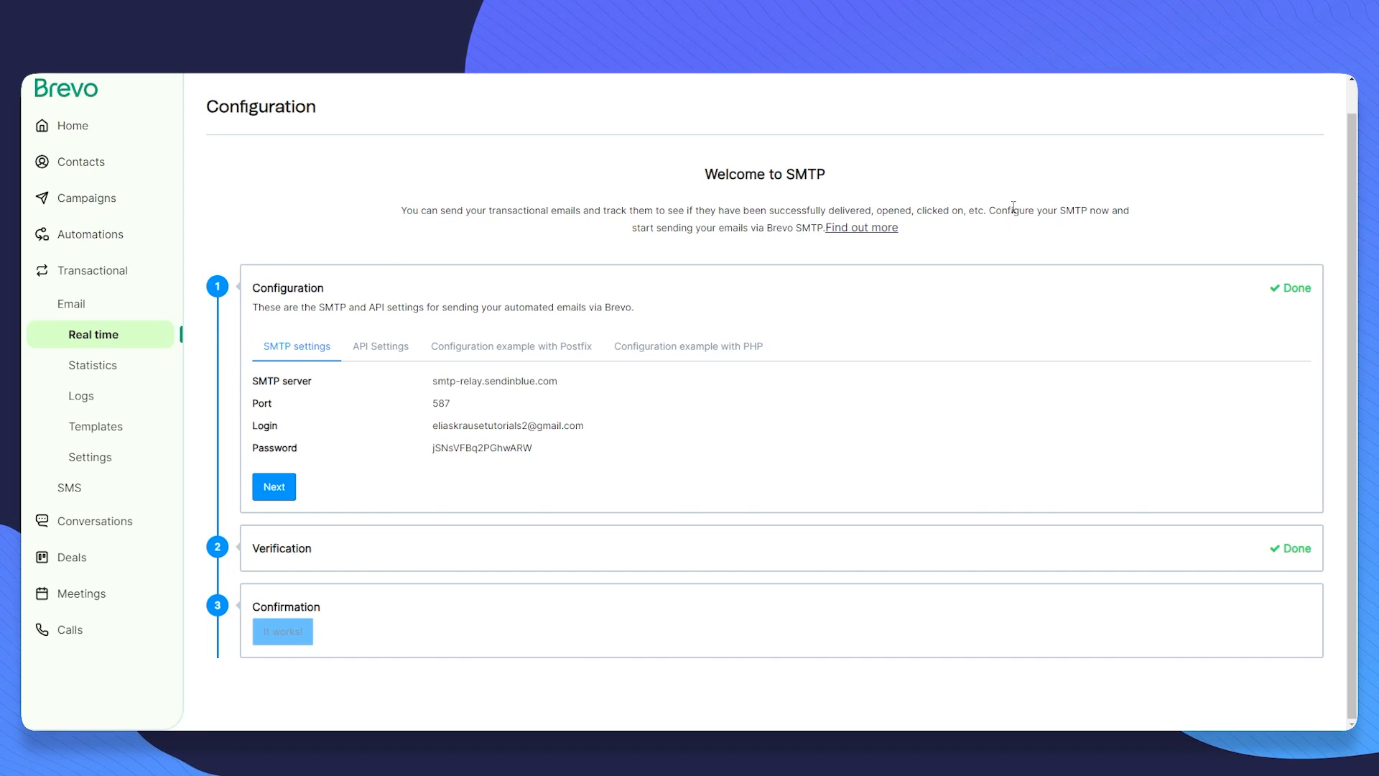
click(867, 229)
Scroll through the What is Brevo SMTP? article, reading its title and SMTP definition
scroll(986, 364, down, 20)
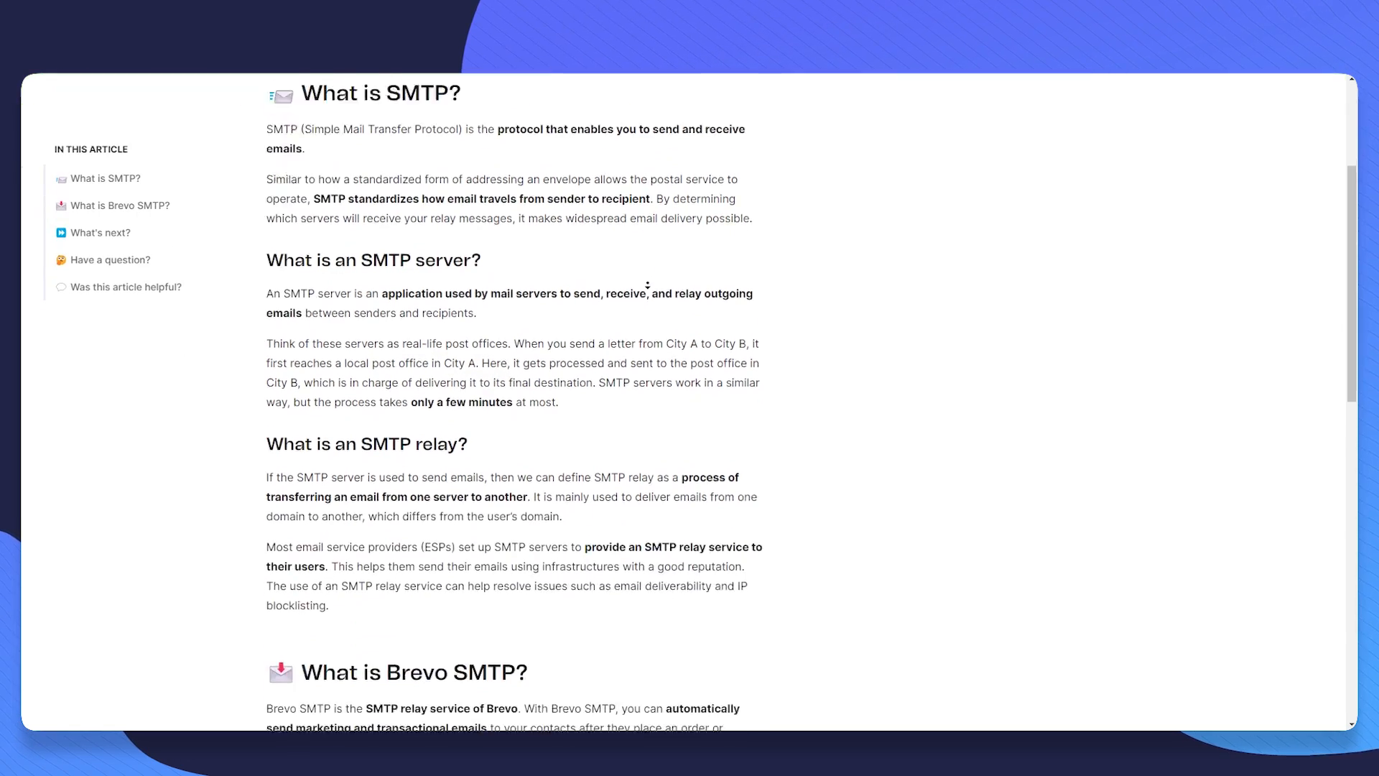
scroll(986, 364, up, 20)
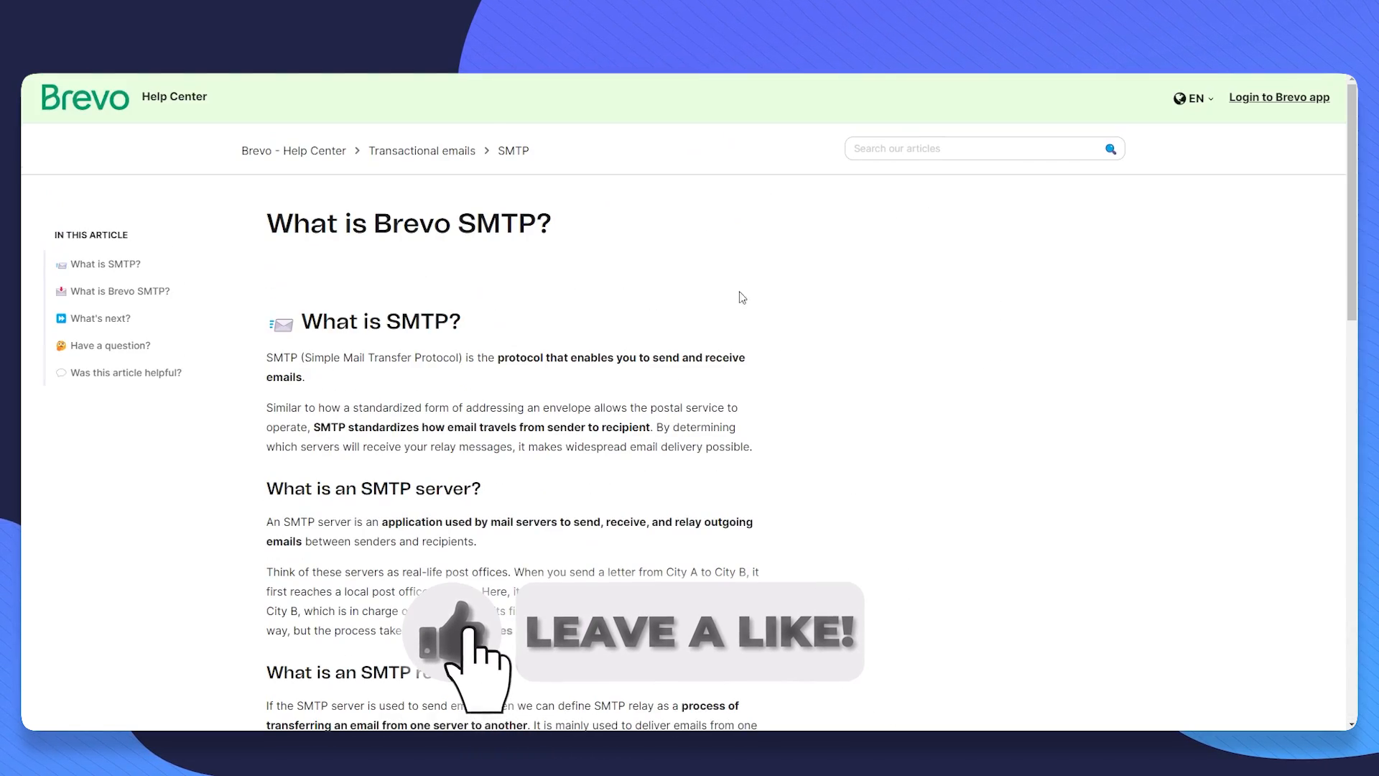
drag(475, 224, 576, 221)
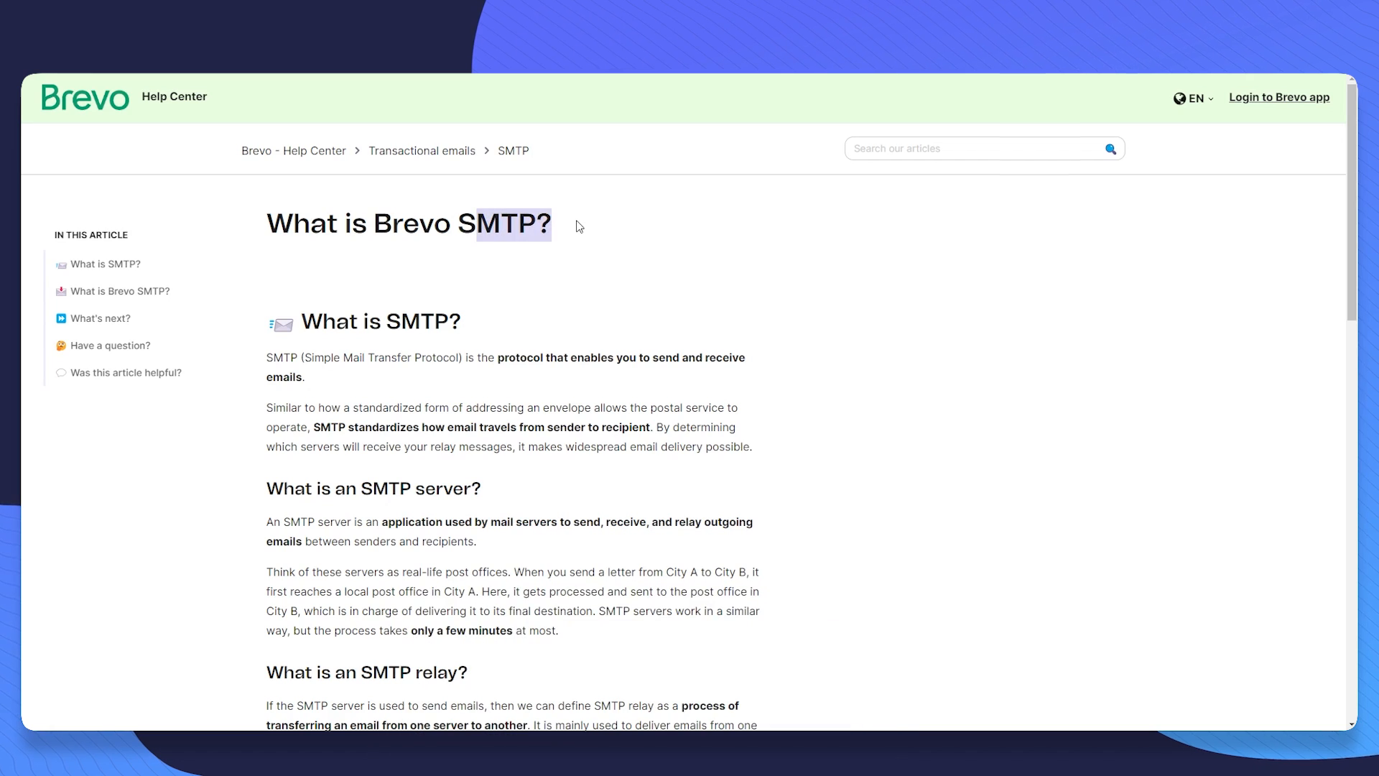
click(576, 221)
drag(303, 357, 468, 359)
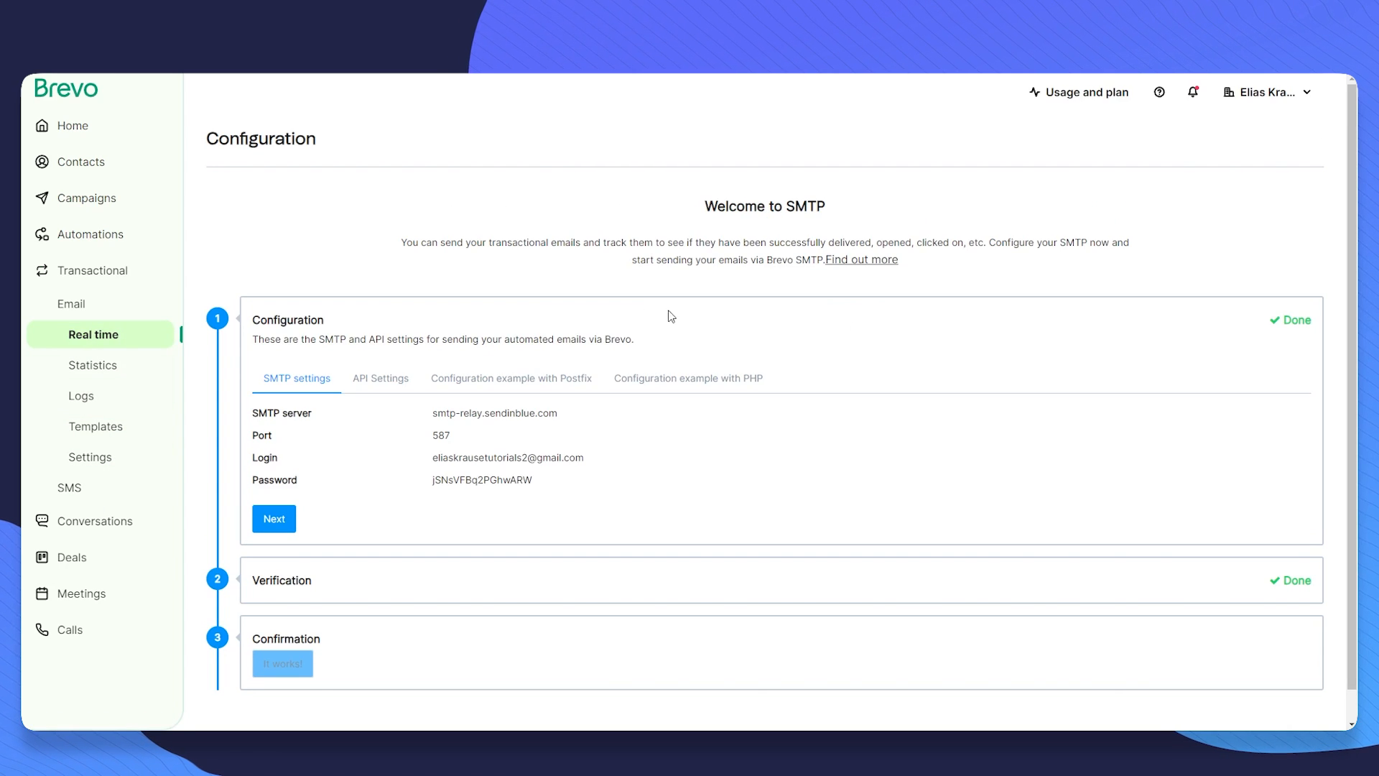
View the transactional SMS configuration, then switch to the Conversations inbox
click(144, 484)
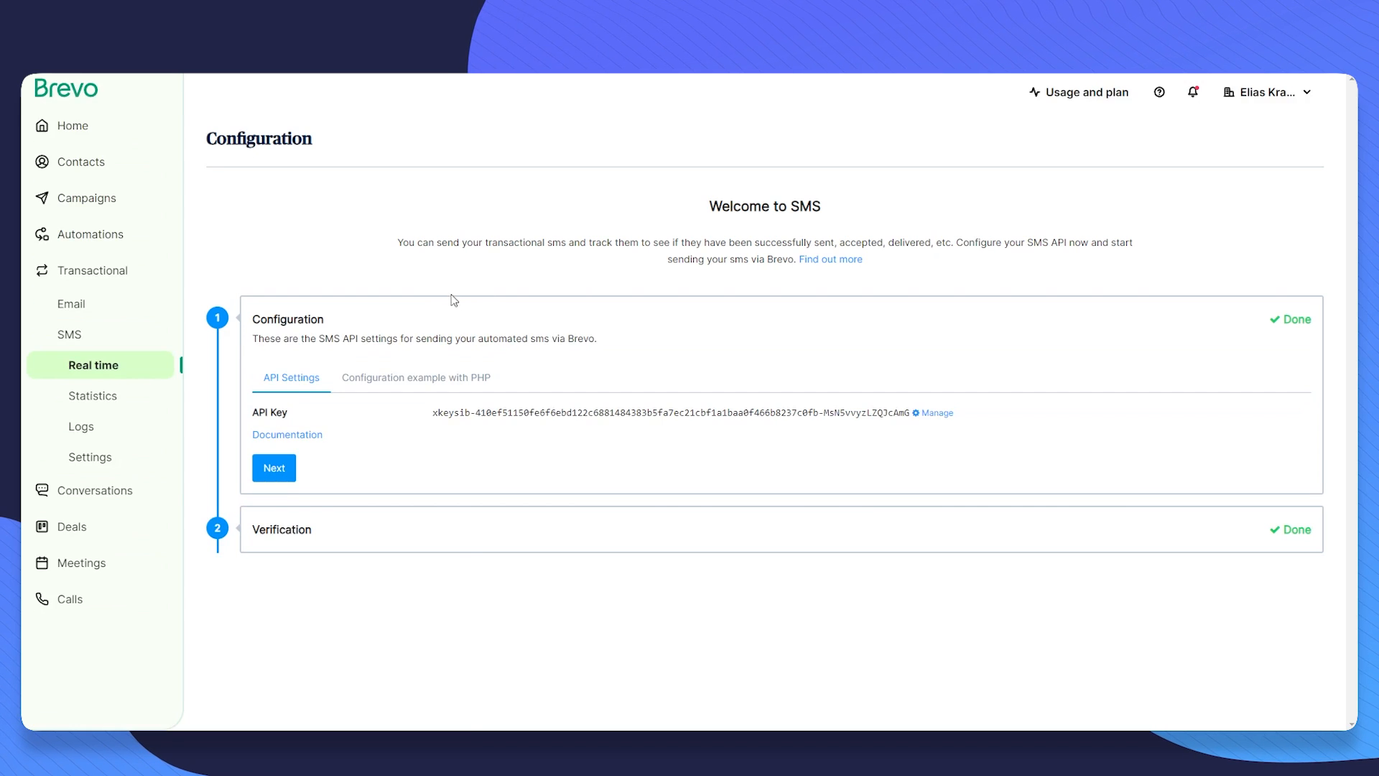
click(101, 503)
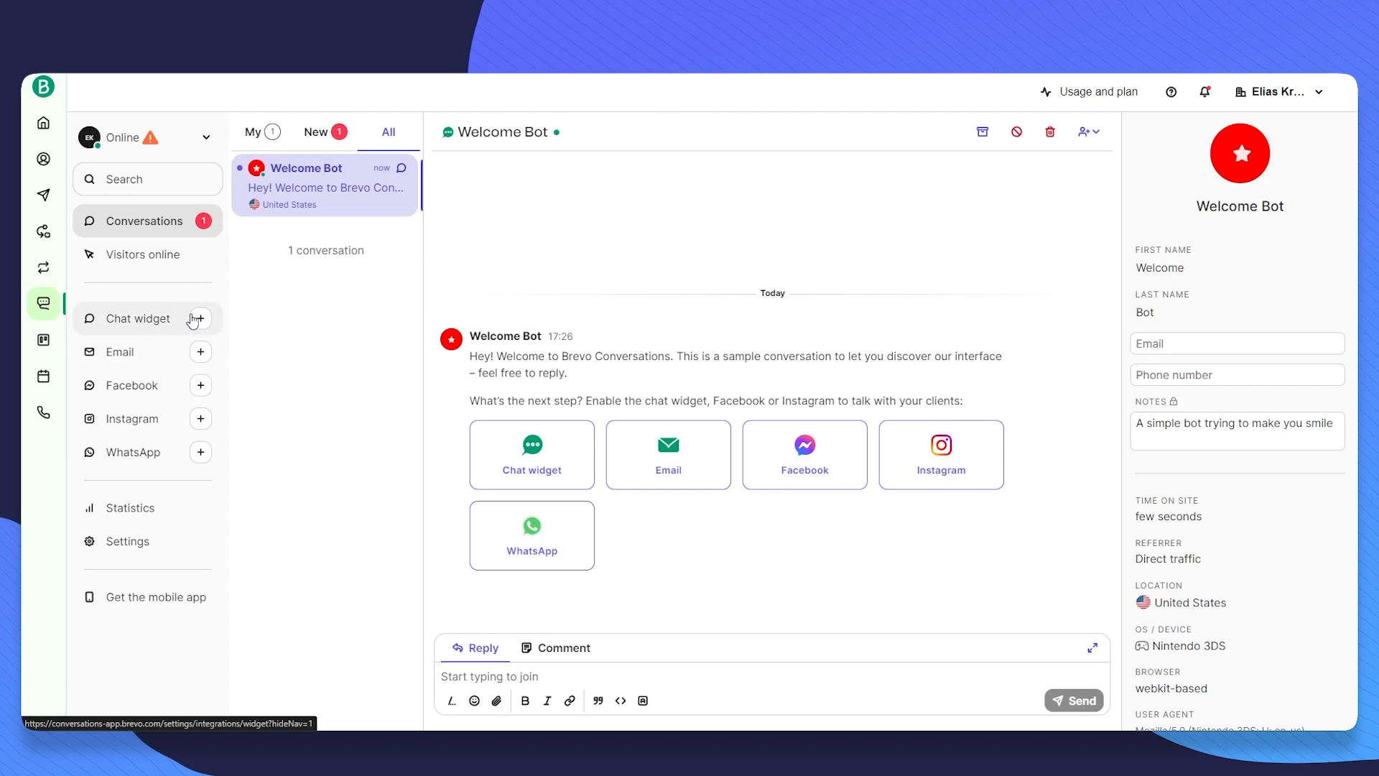
Start the chat widget setup and complete its profile step
click(181, 319)
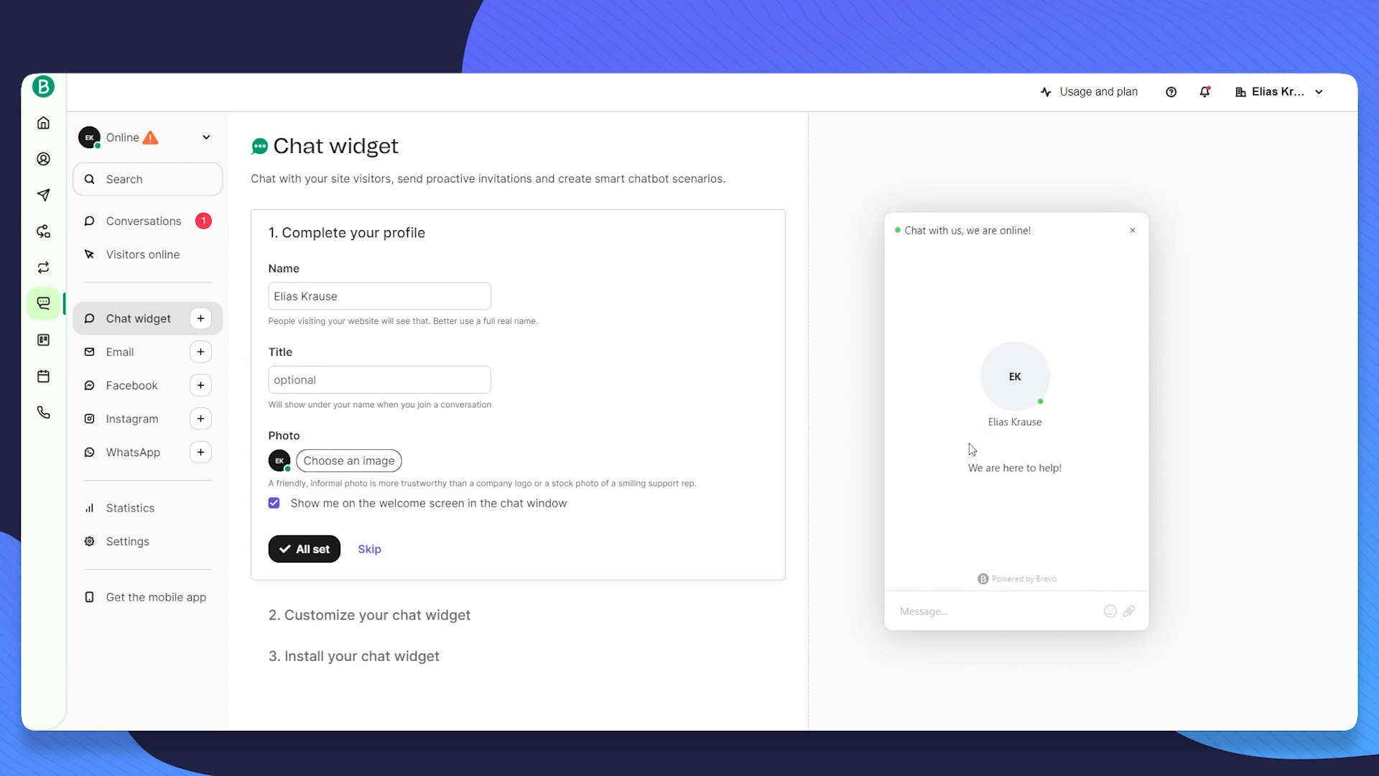
drag(270, 152, 450, 153)
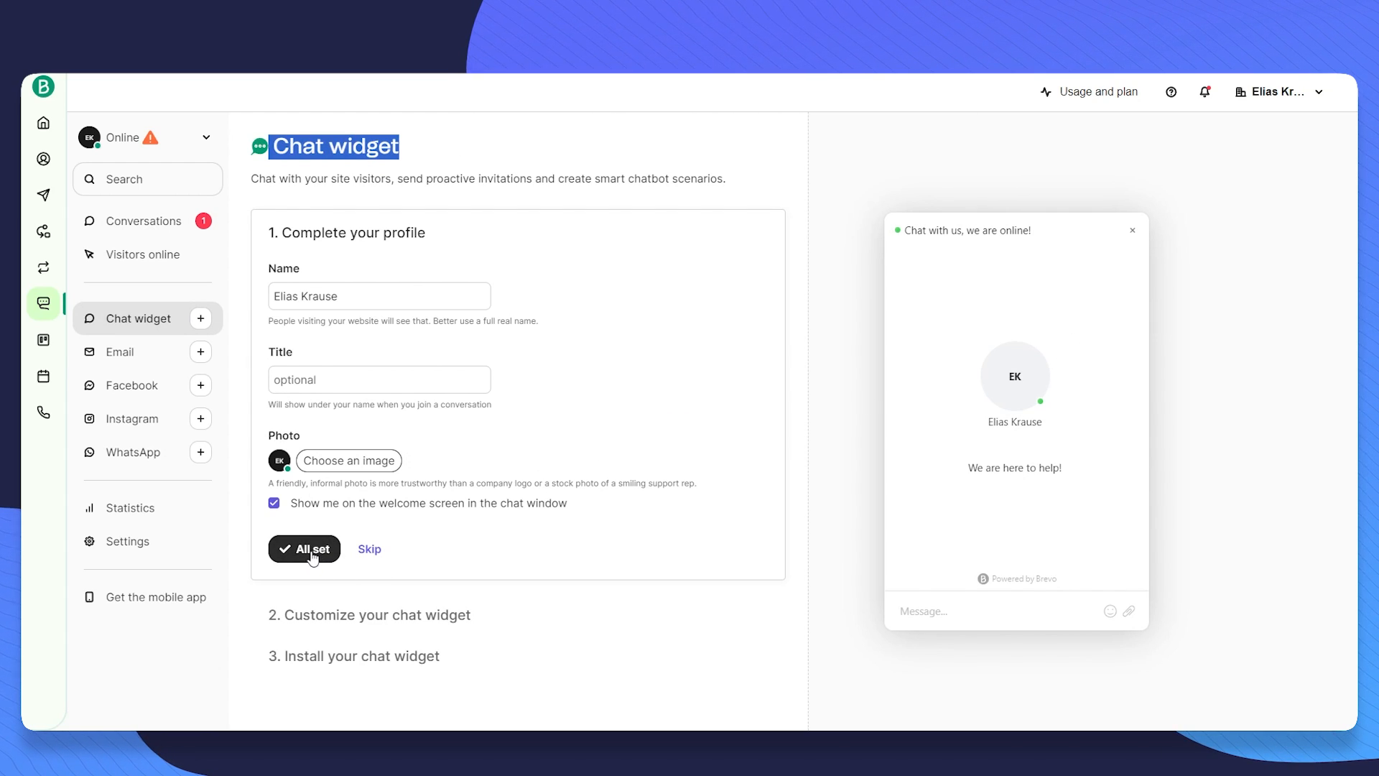
click(312, 549)
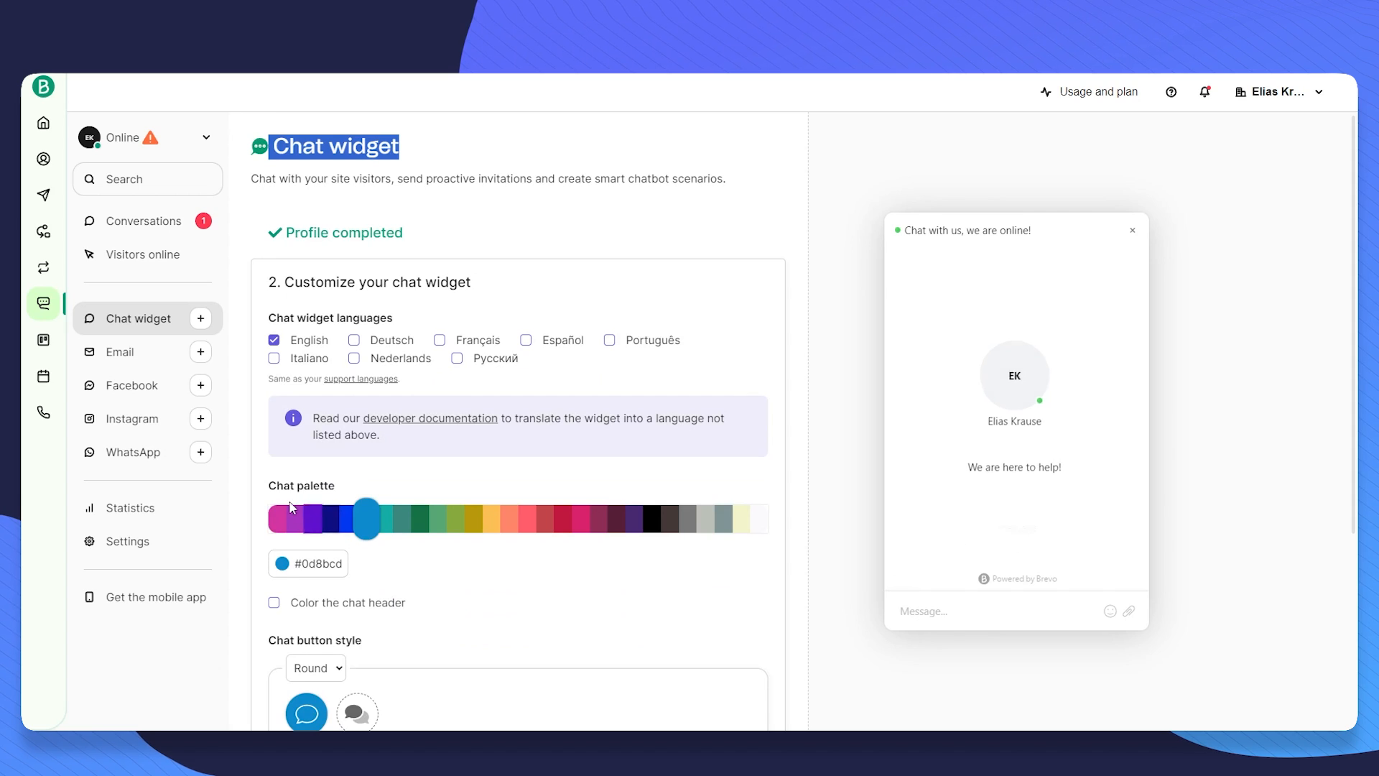
Set the chat widget palette to violet #6011cf after trying other colours
click(685, 523)
click(385, 524)
click(333, 524)
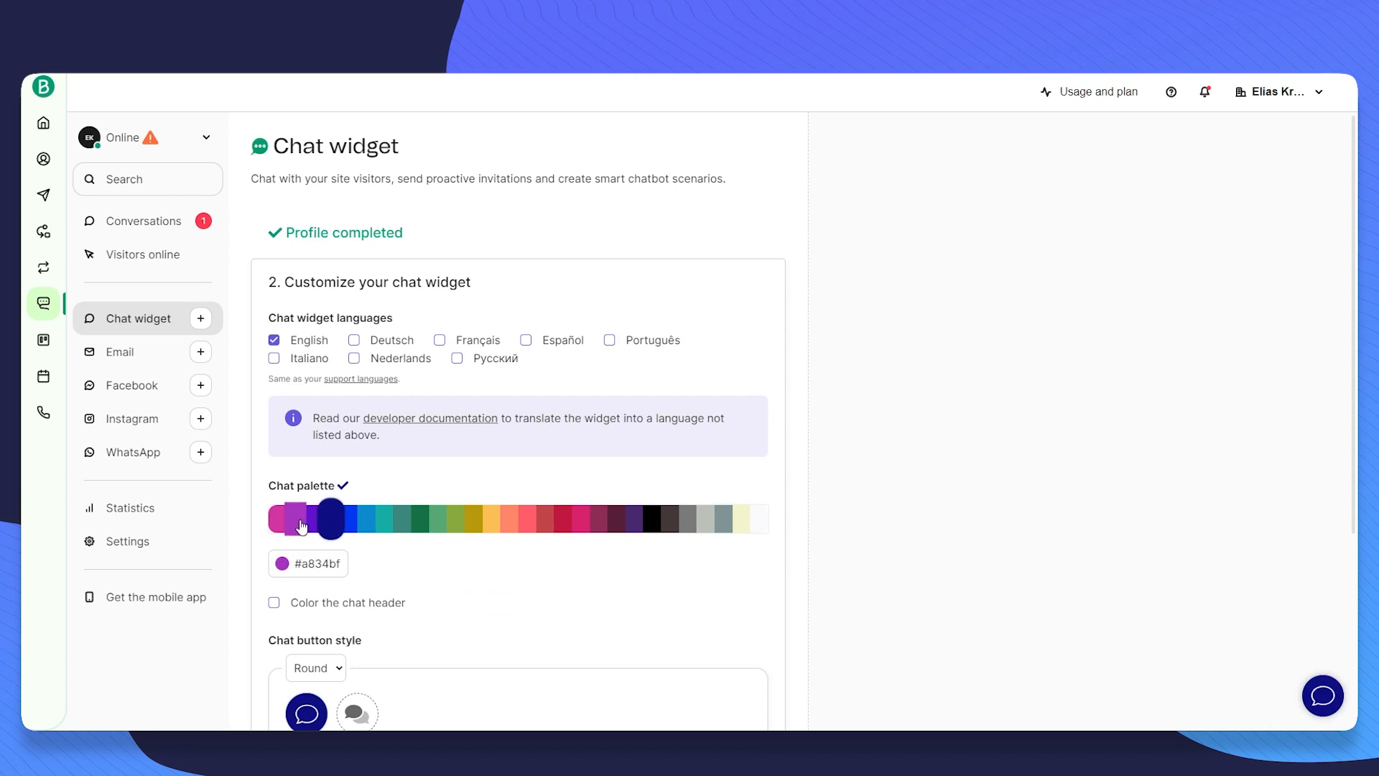
click(296, 525)
click(314, 526)
scroll(596, 560, down, 2)
scroll(811, 553, up, 2)
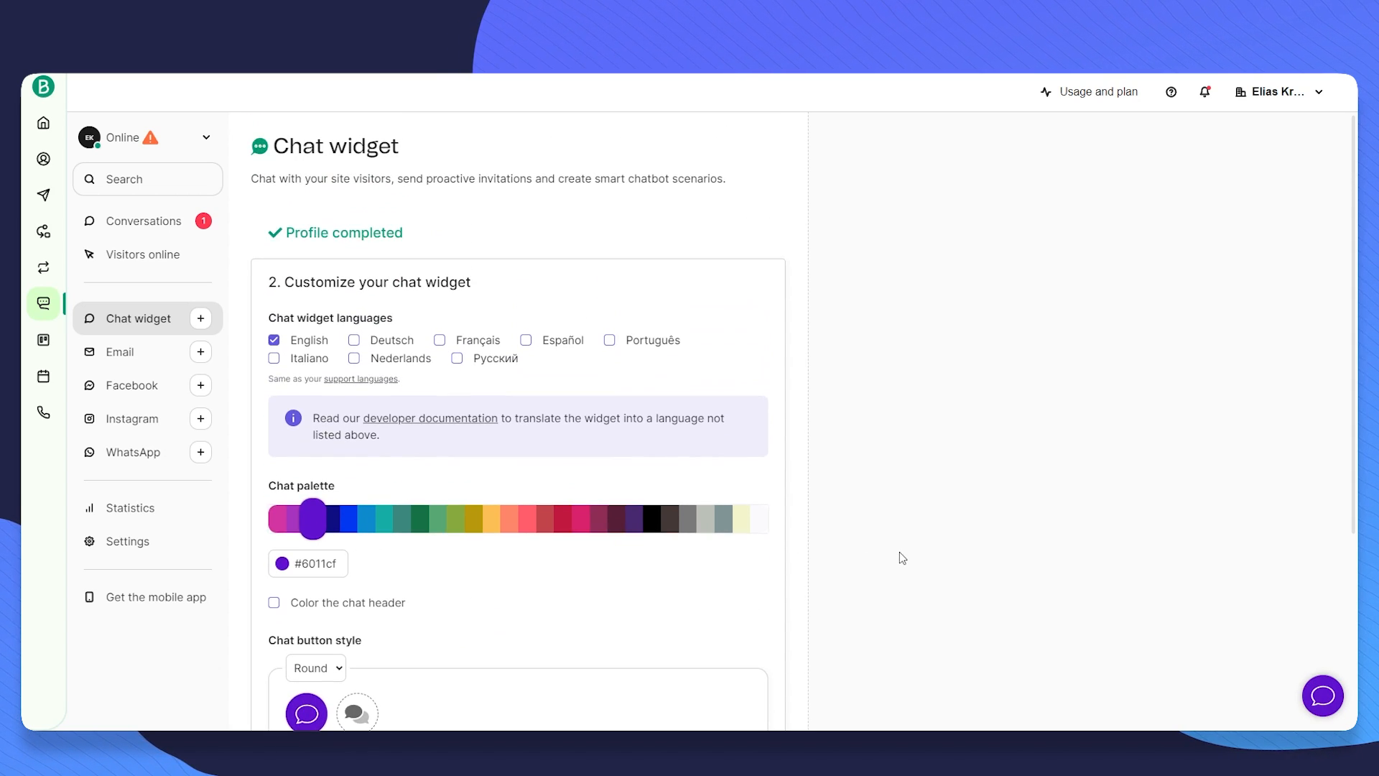
scroll(967, 206, down, 2)
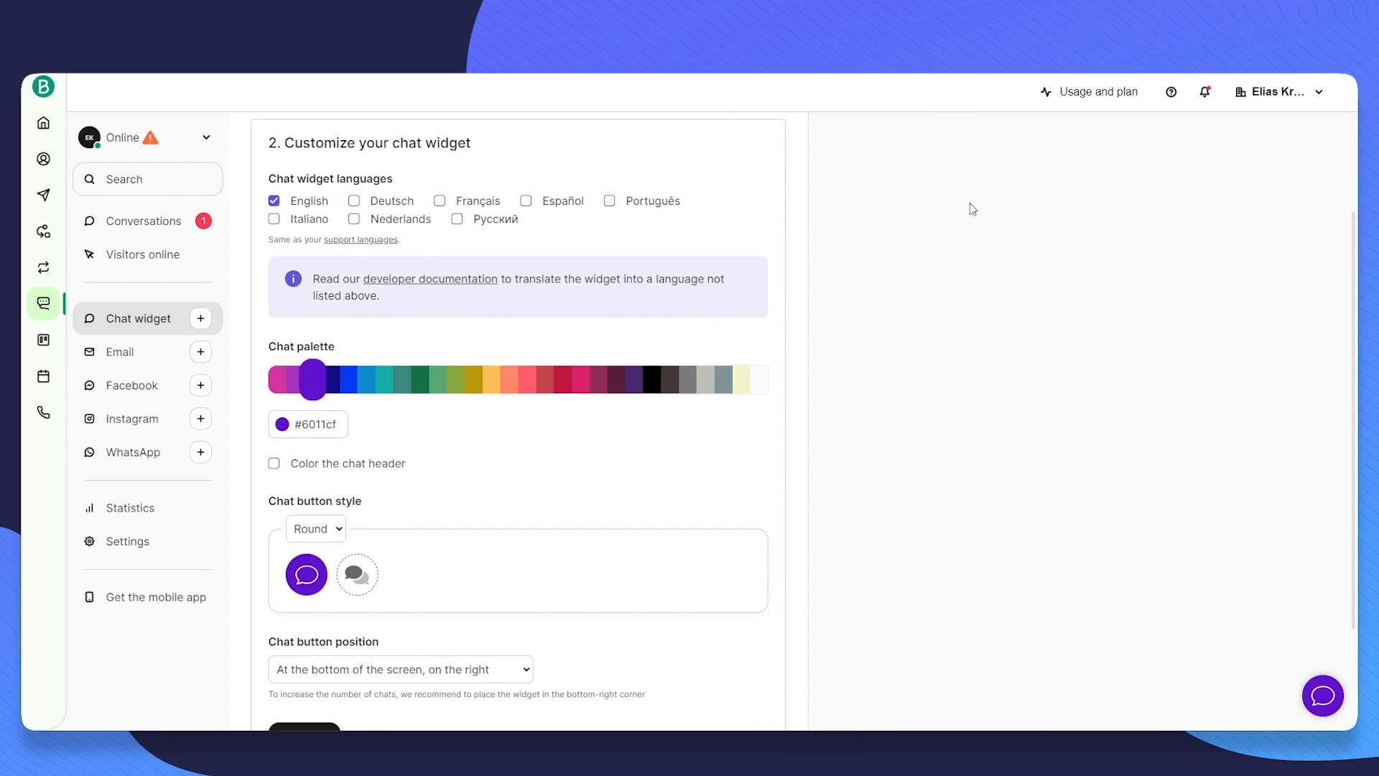
scroll(944, 262, down, 2)
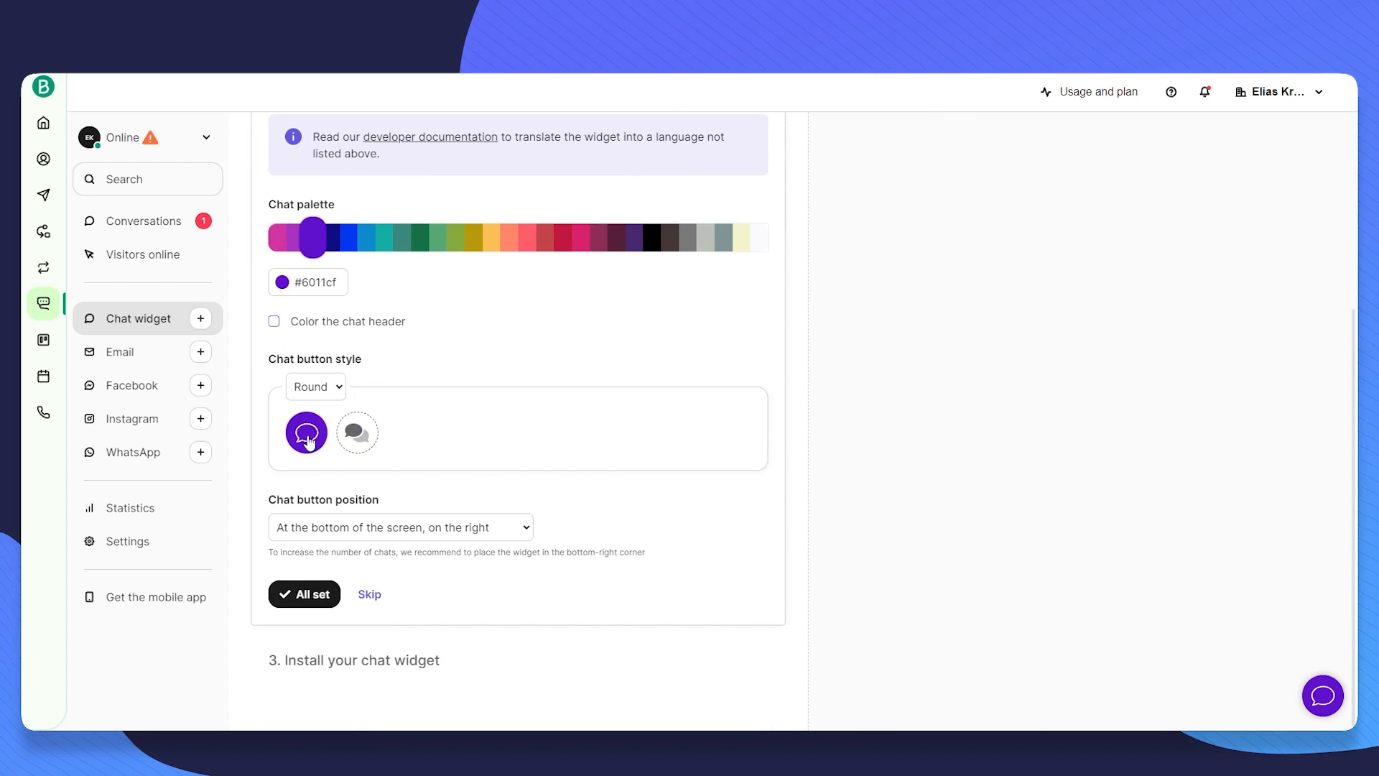
Try the Tab chat button style, keep it Round, and finish widget customization
click(302, 394)
click(296, 403)
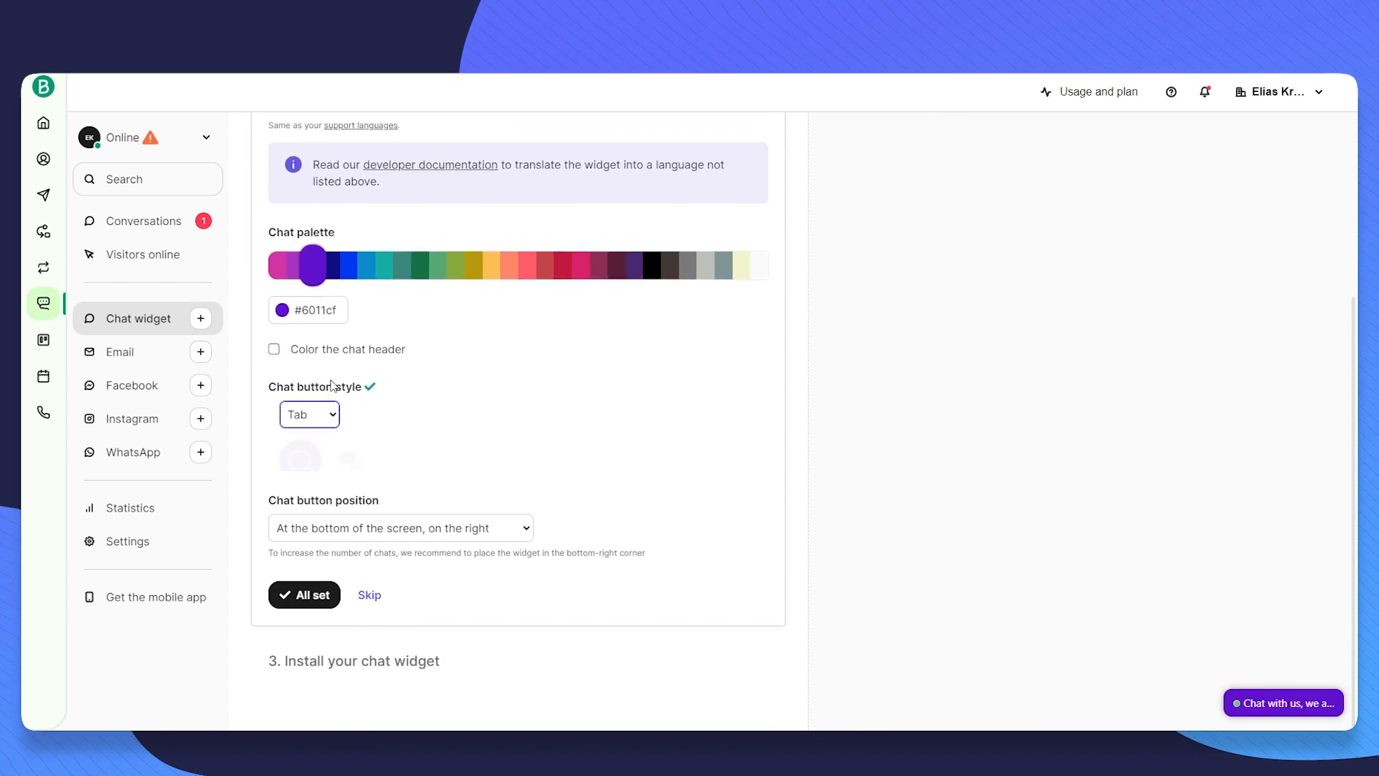
click(313, 456)
click(311, 493)
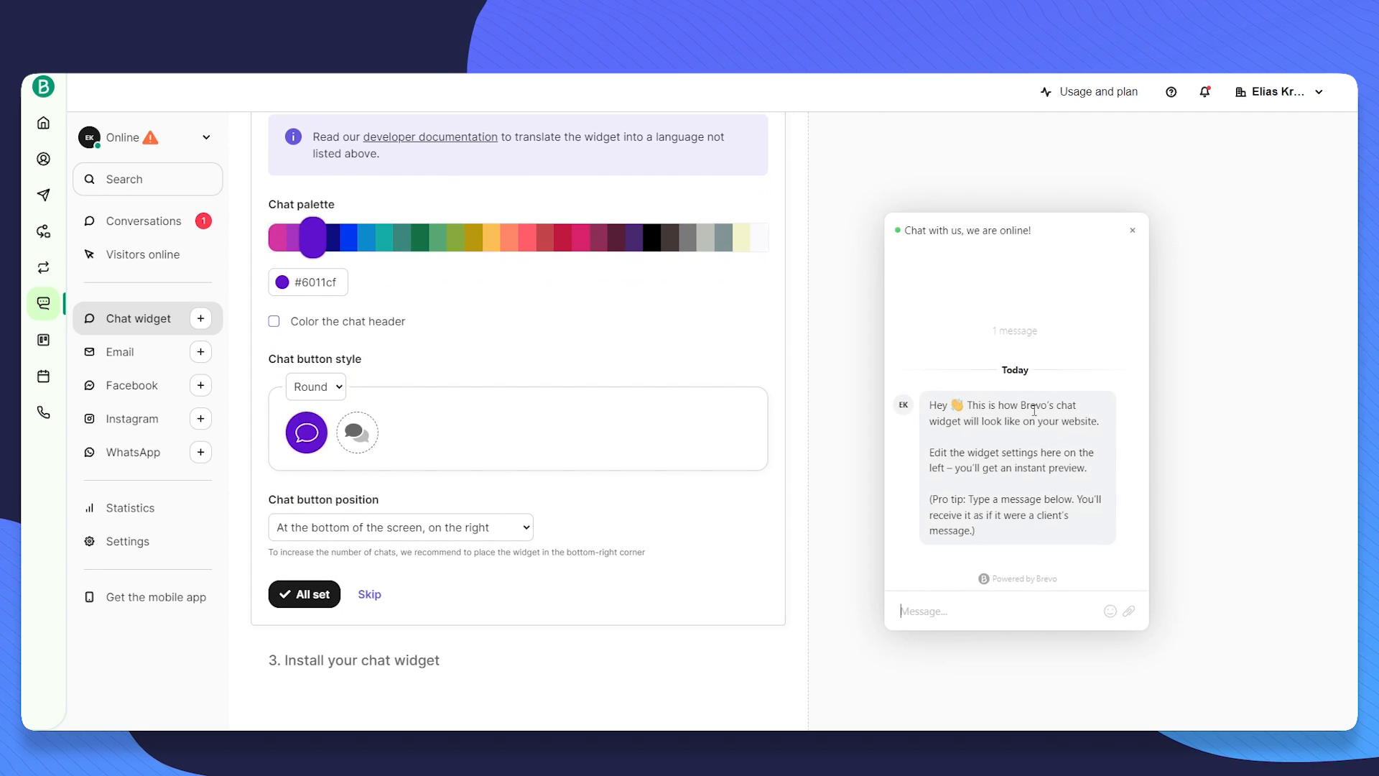
click(294, 592)
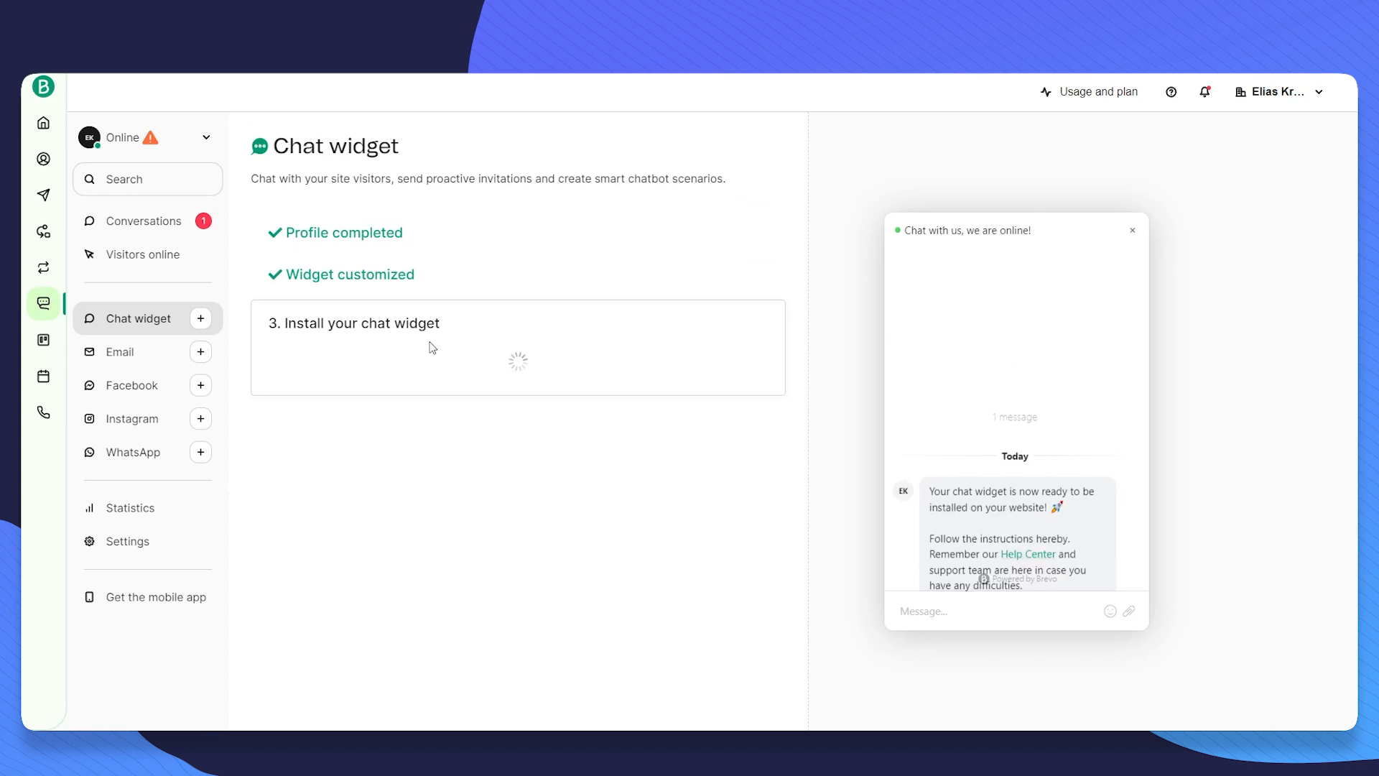
Glance at the install step, then go to the Email channel page
drag(277, 323, 453, 328)
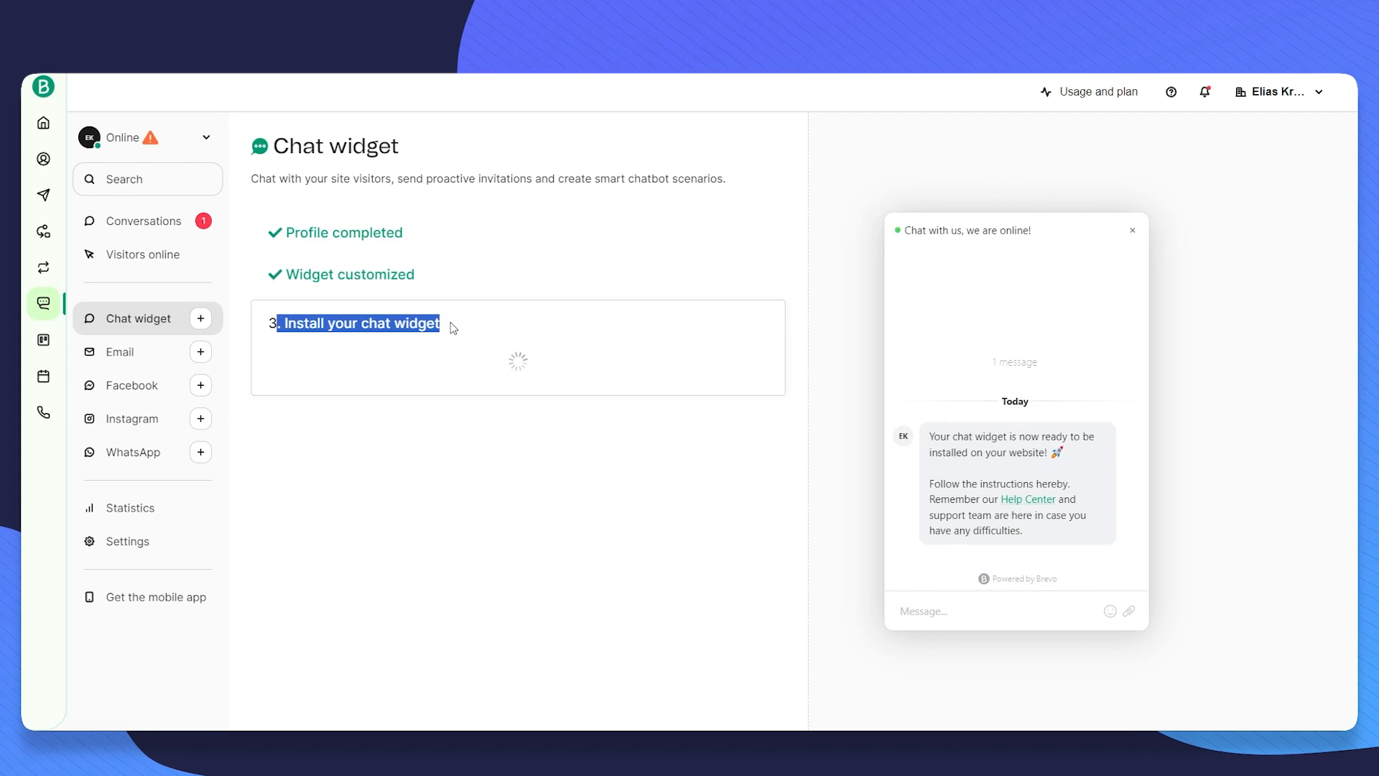
click(456, 330)
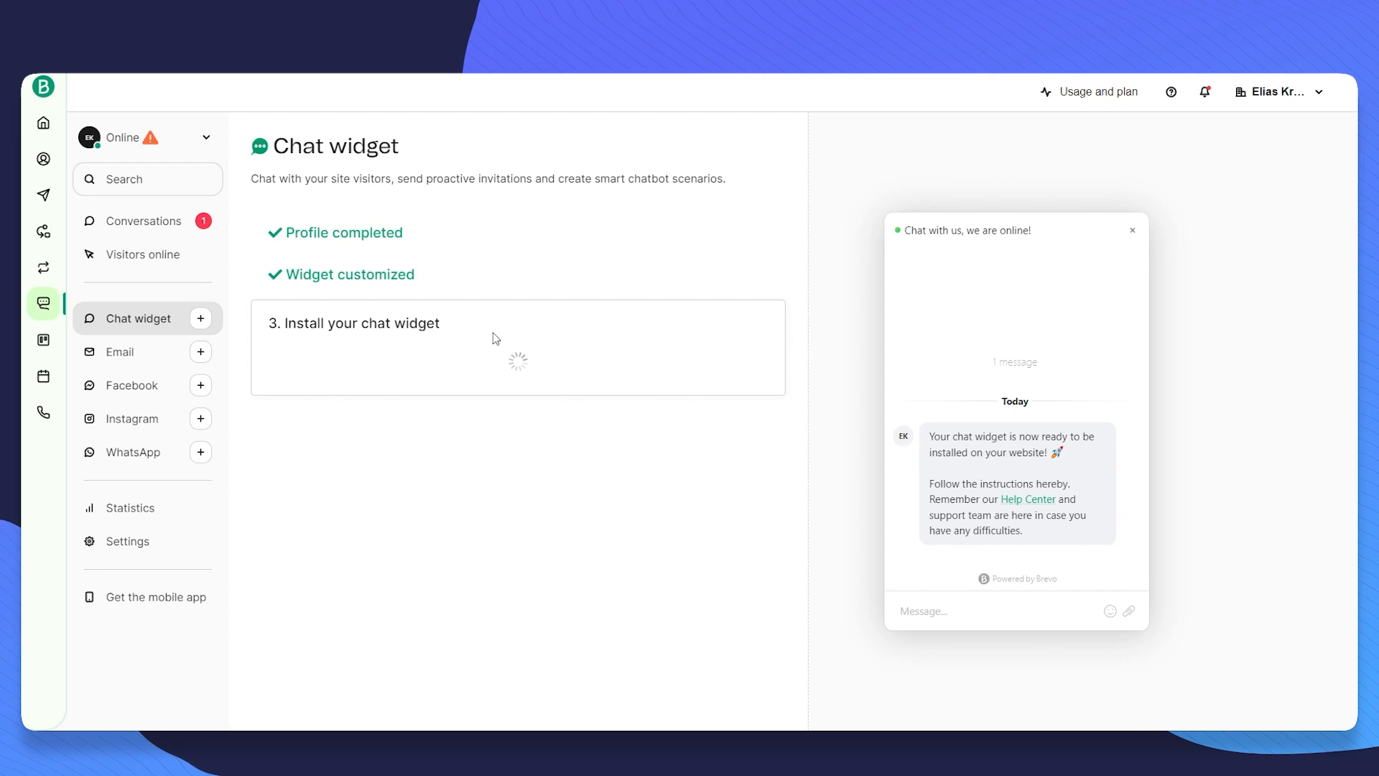
click(135, 357)
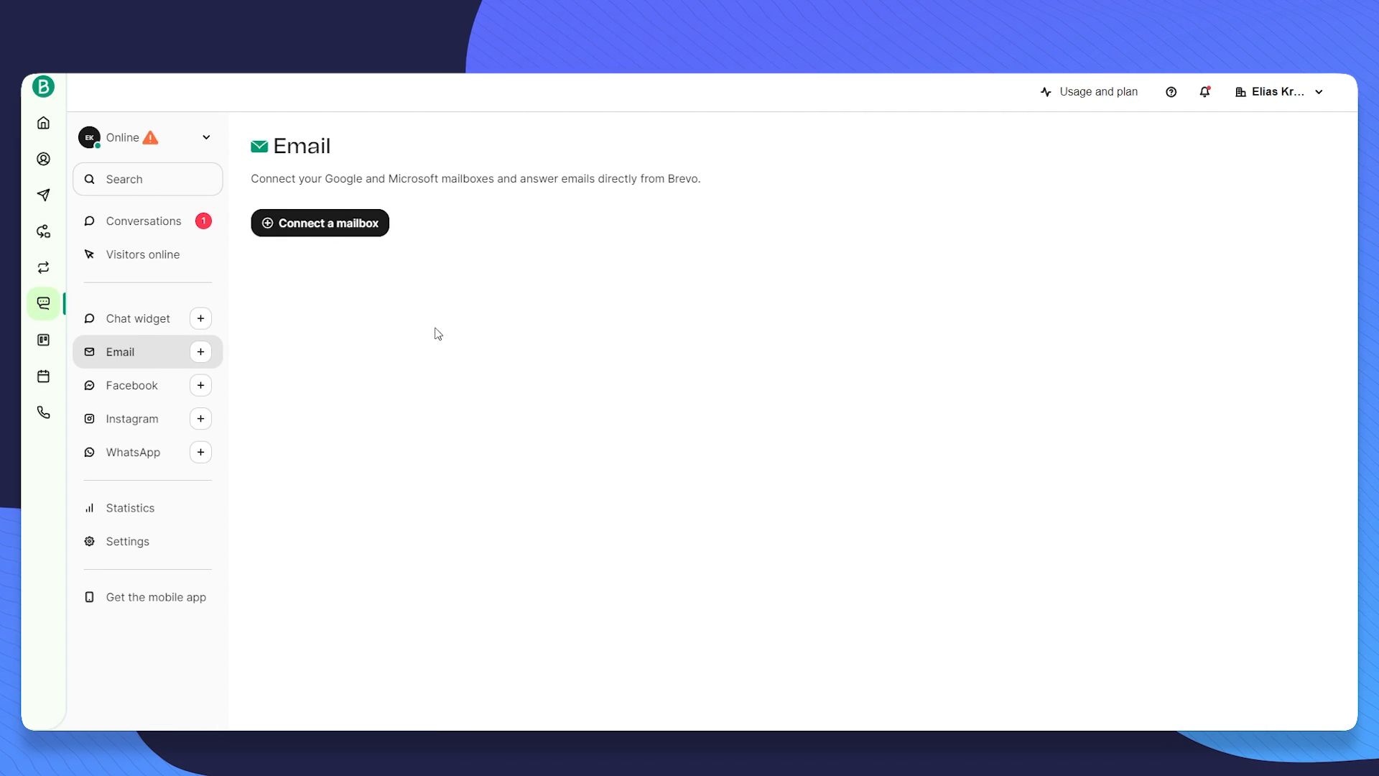
Look over the Facebook Messenger, Instagram Direct and WhatsApp for Business channel pages
click(140, 385)
drag(272, 172, 564, 189)
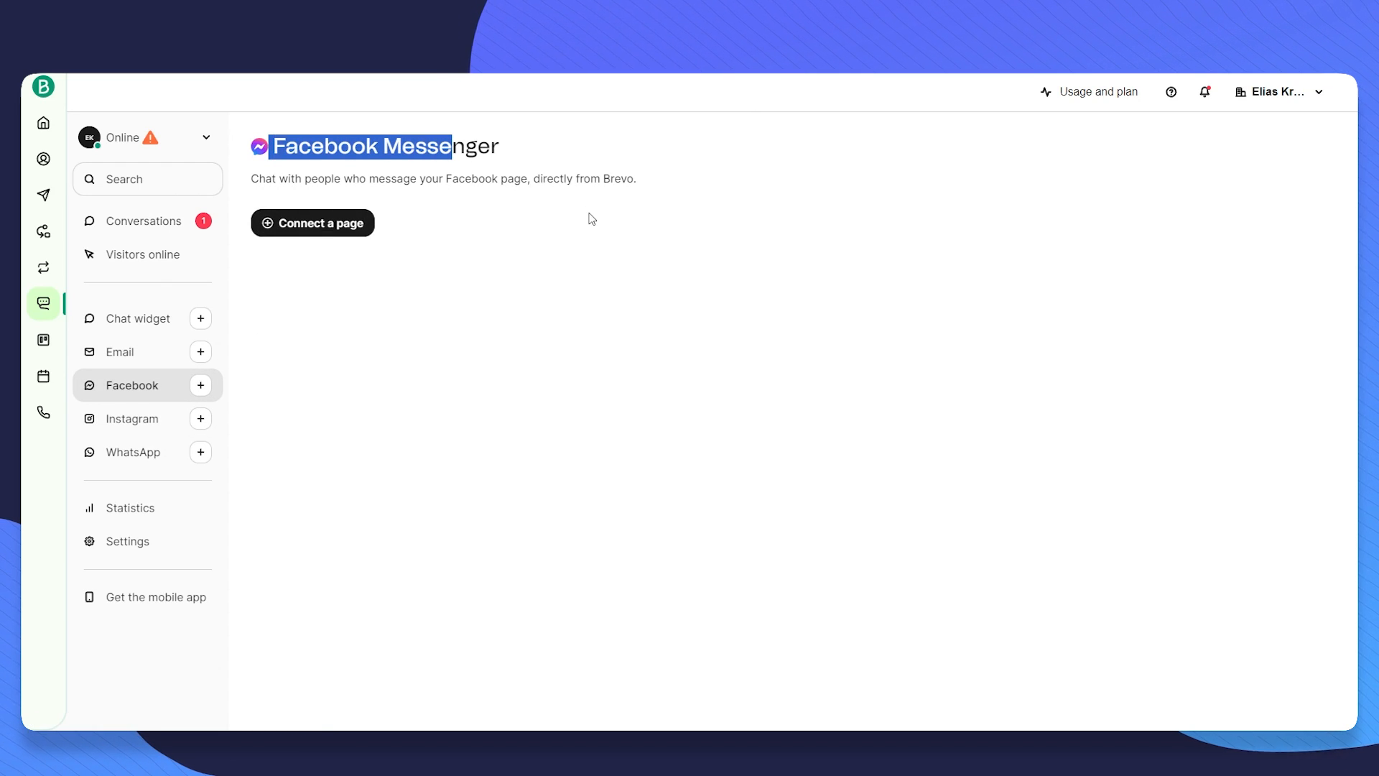
click(629, 242)
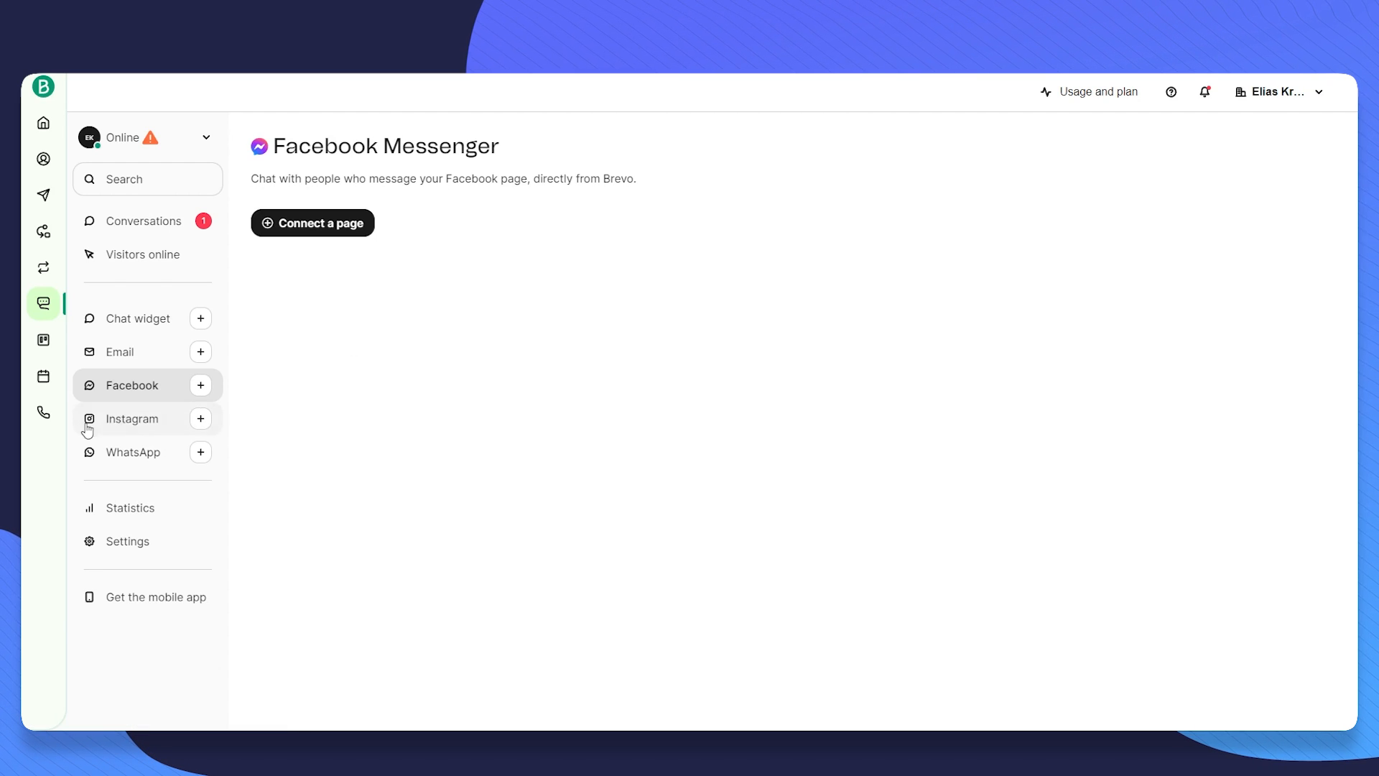
click(139, 430)
click(172, 457)
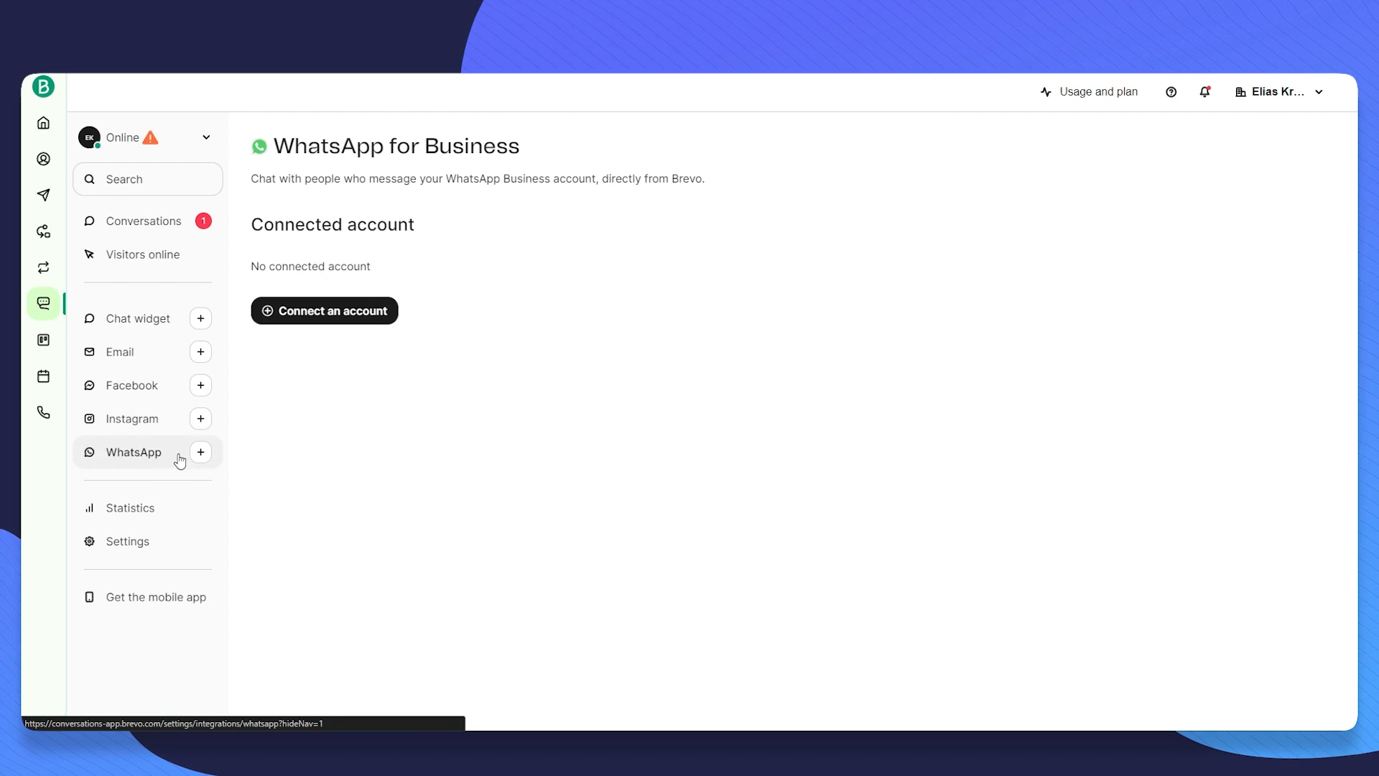
drag(262, 147, 544, 178)
click(553, 168)
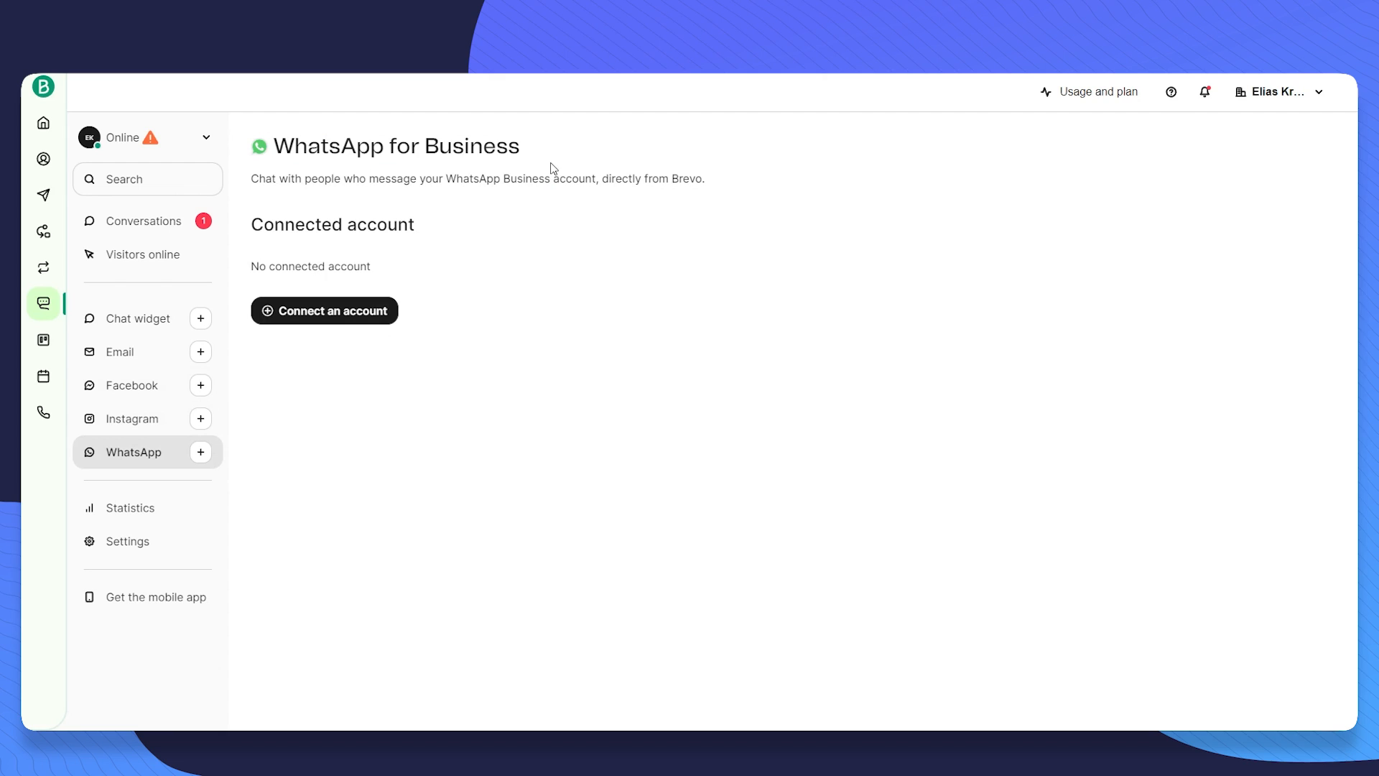
Review the conversation statistics and their rating figures
click(151, 512)
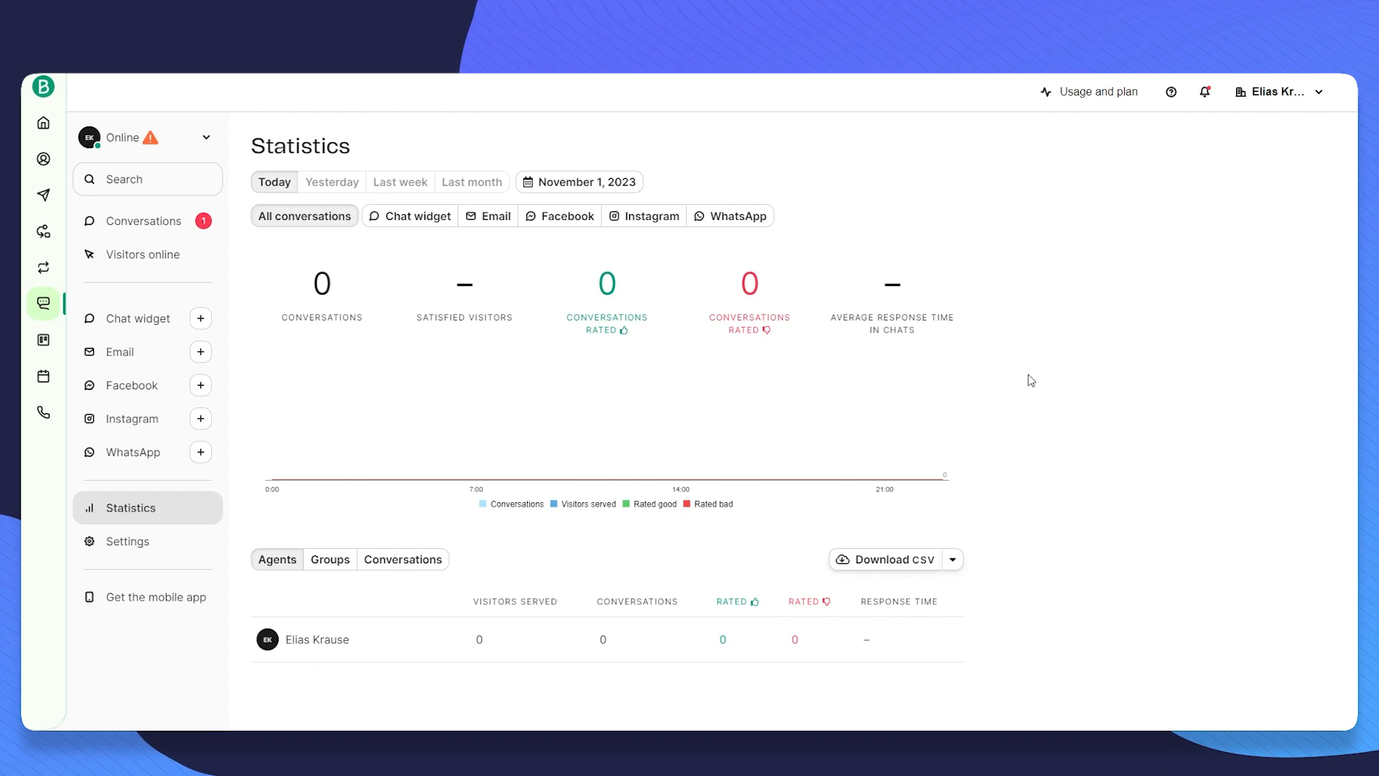
drag(816, 323, 969, 328)
click(1025, 341)
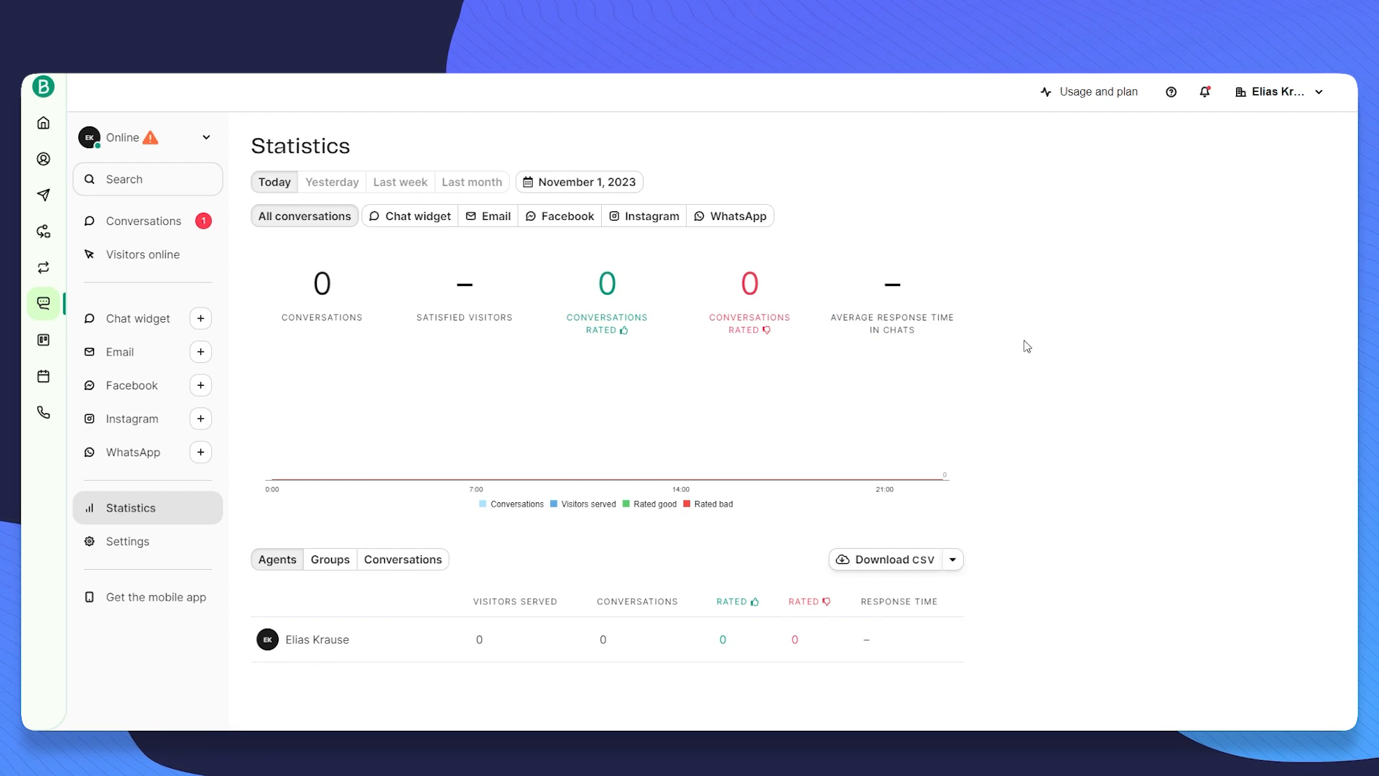
List visitors currently online sorted by location, then go to Deals
click(146, 259)
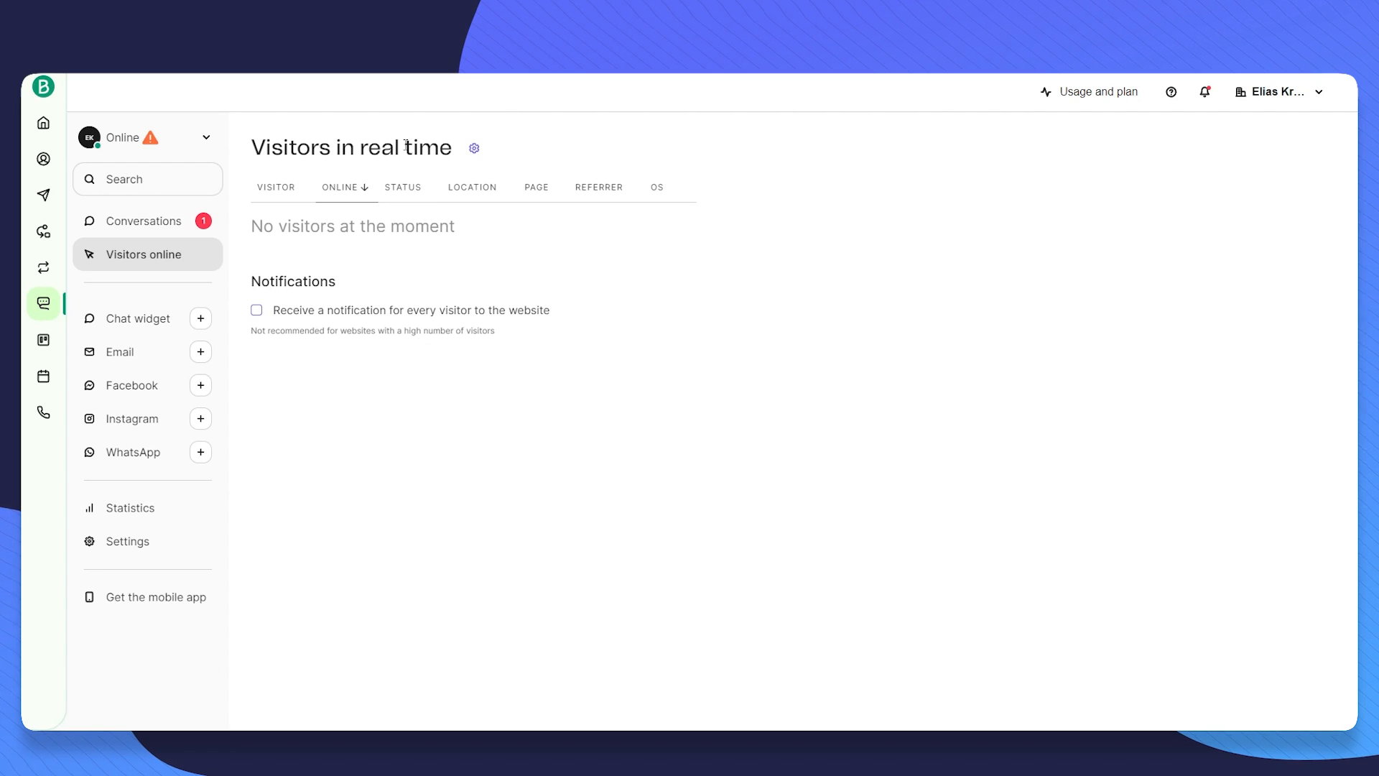
click(397, 192)
click(471, 198)
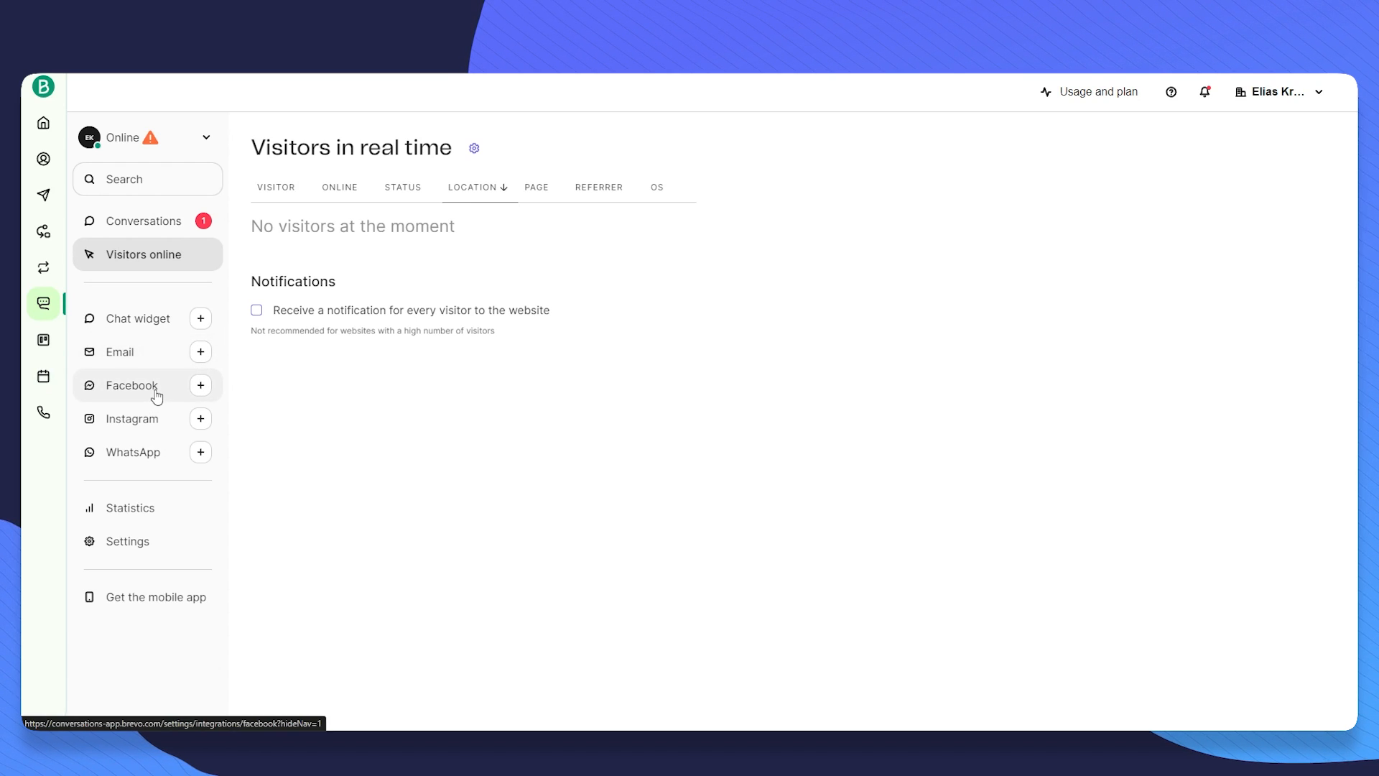
click(56, 345)
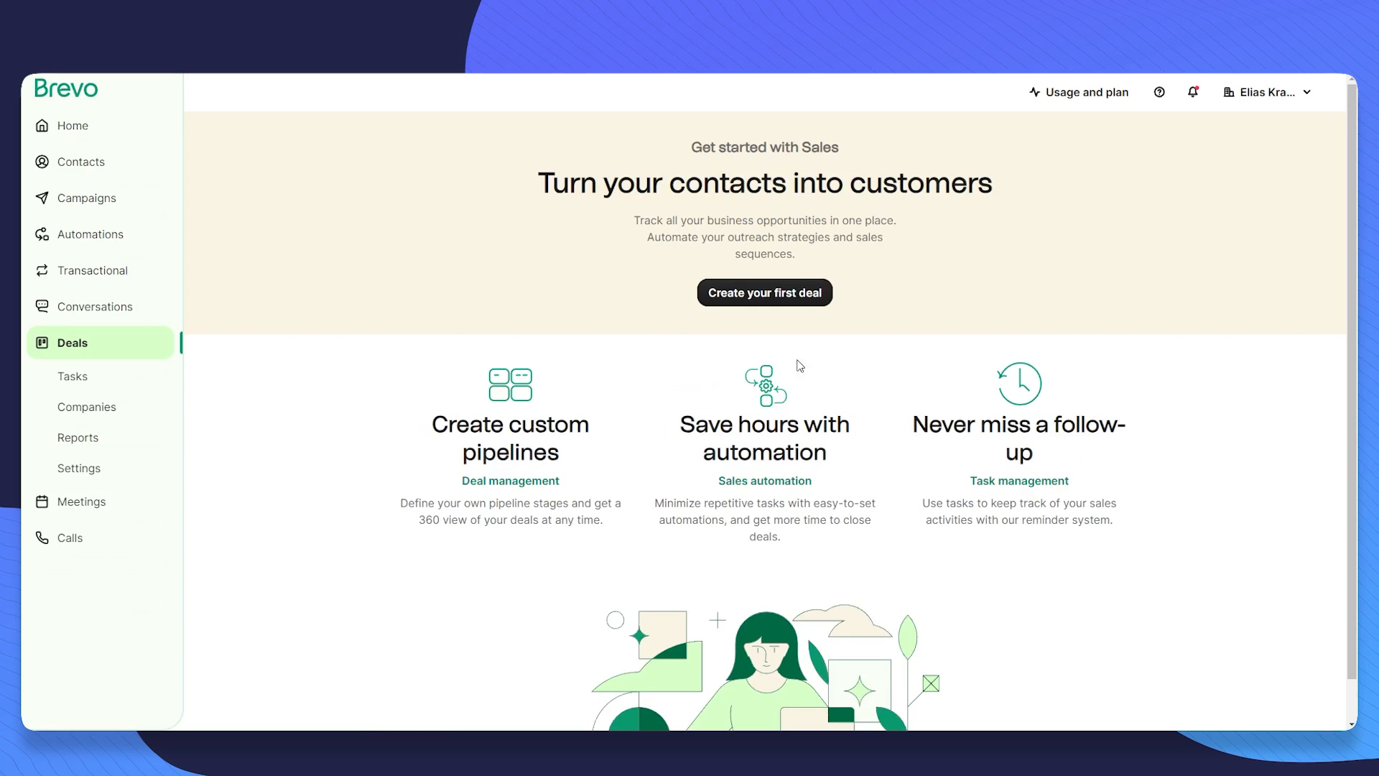
Start the CRM setup and view the empty Deals Pipeline stages
click(799, 302)
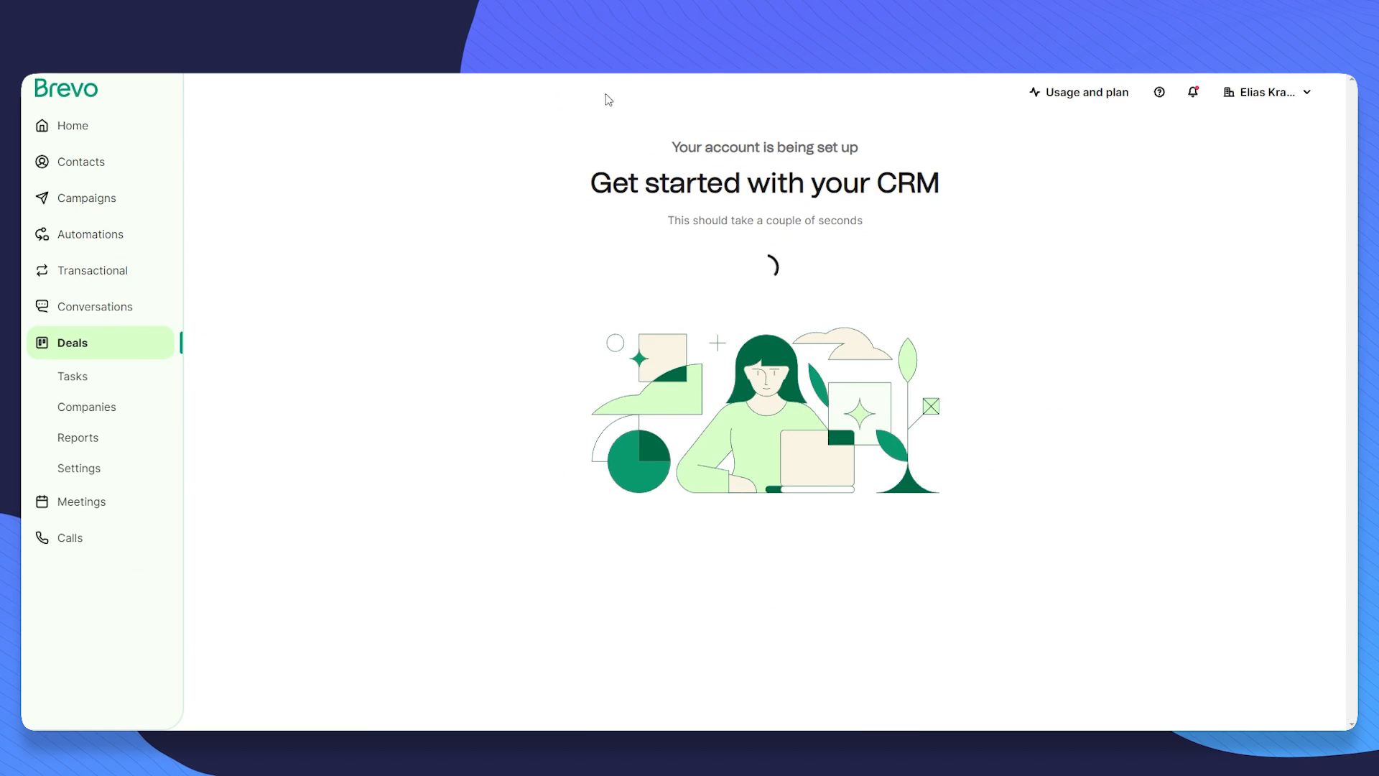
drag(876, 184, 985, 200)
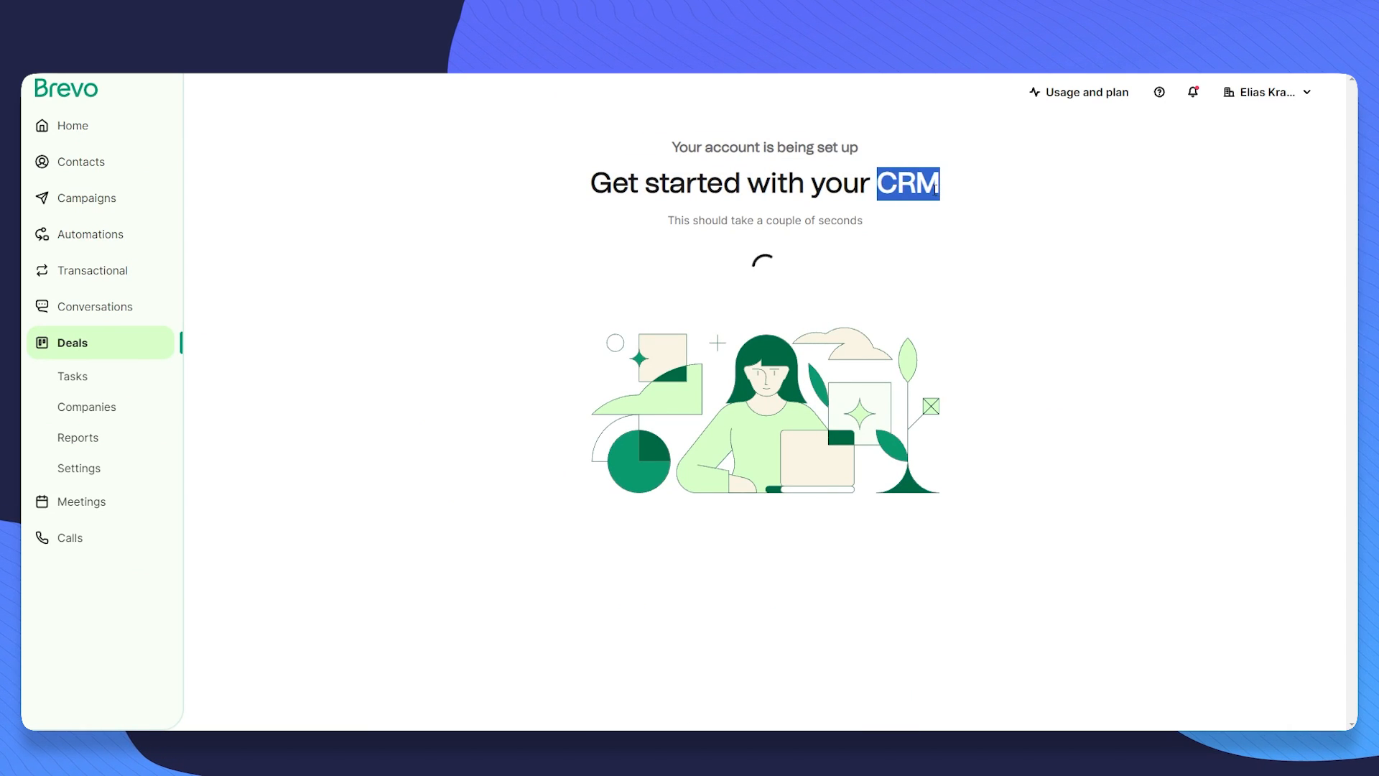
click(953, 195)
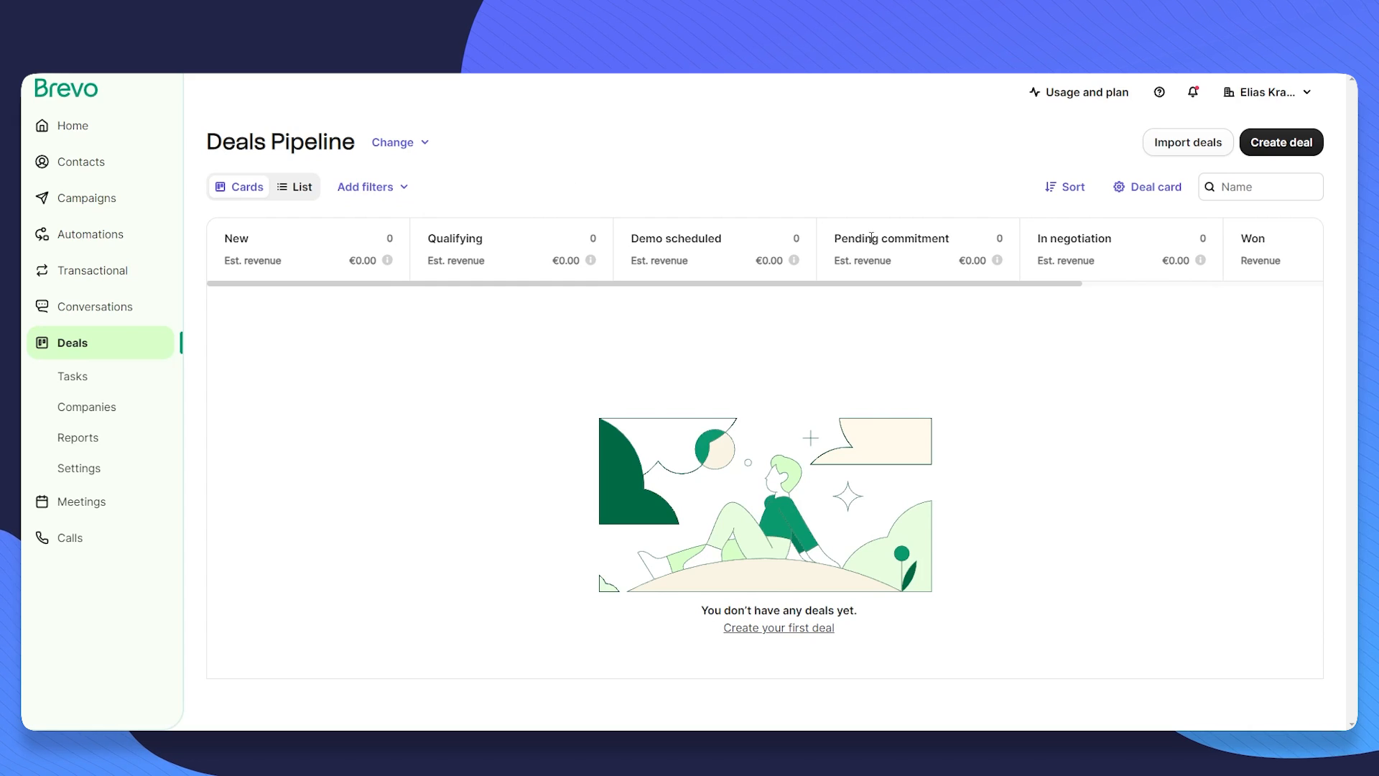
drag(210, 230, 1306, 272)
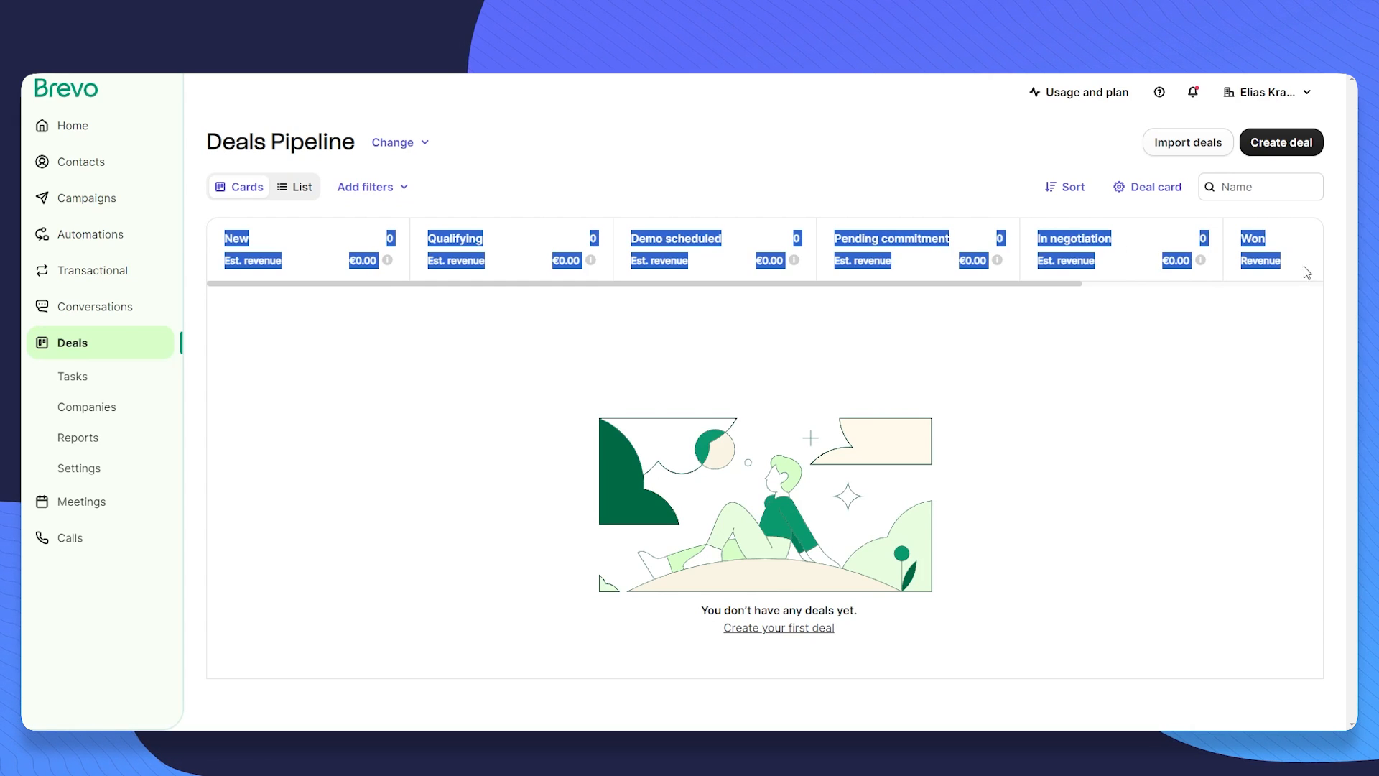
click(611, 338)
Check the deals settings and browse the list of deal attributes
click(80, 468)
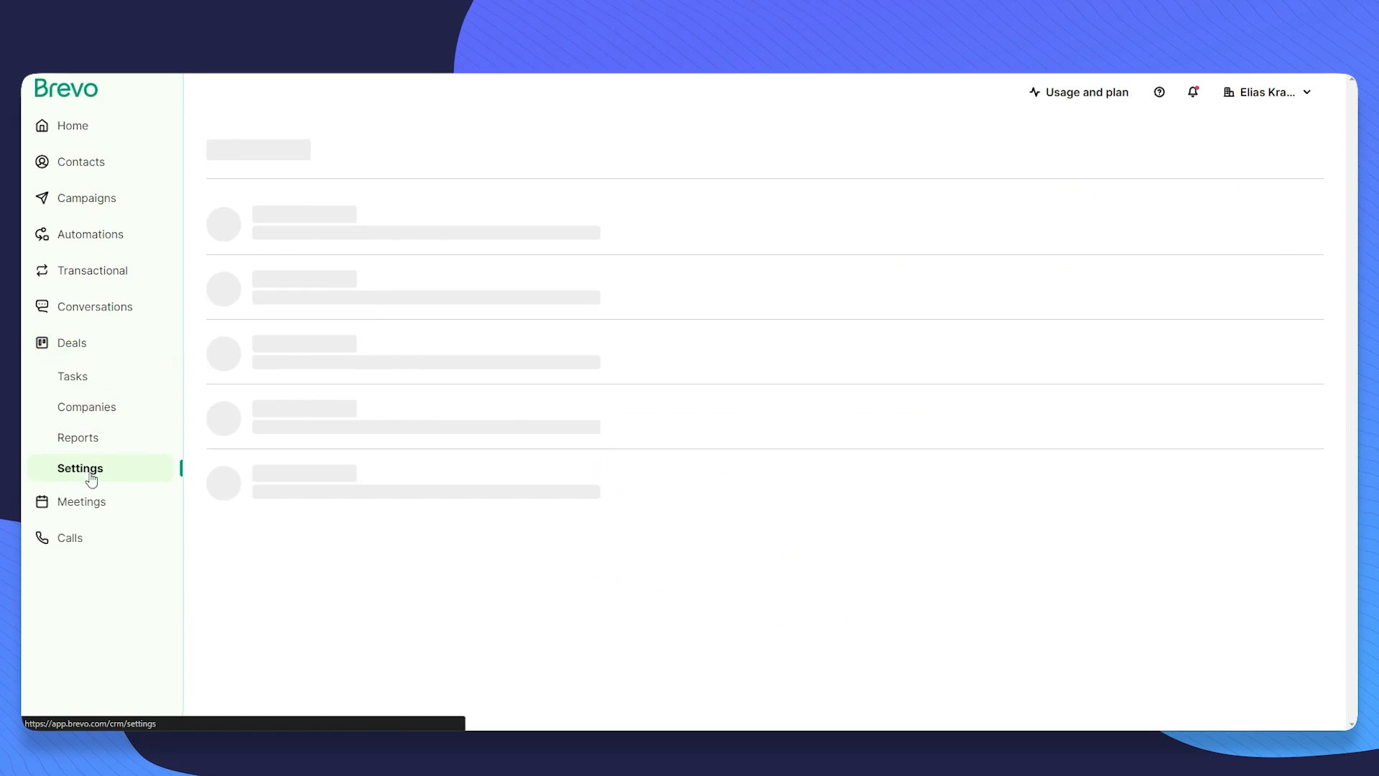
click(327, 345)
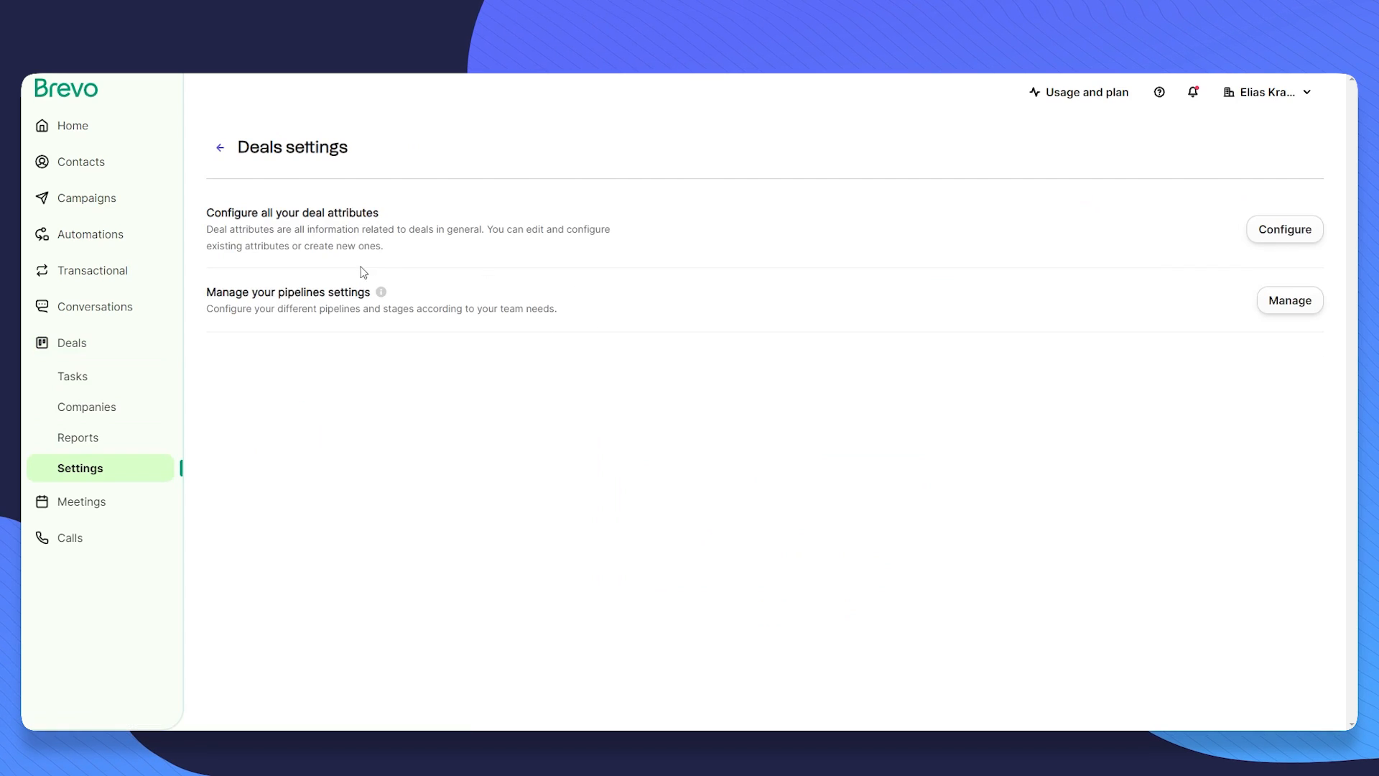
click(1285, 231)
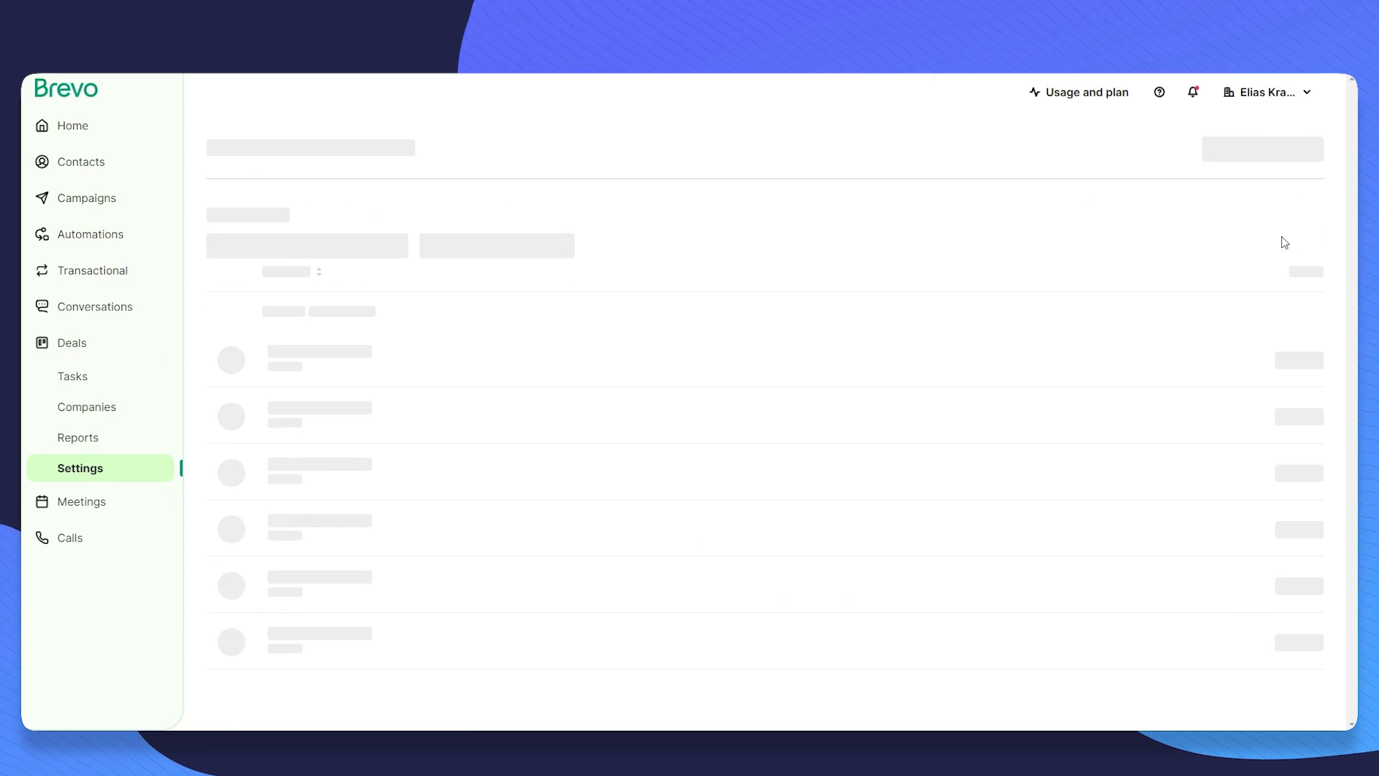
scroll(400, 319, down, 1)
scroll(636, 523, down, 8)
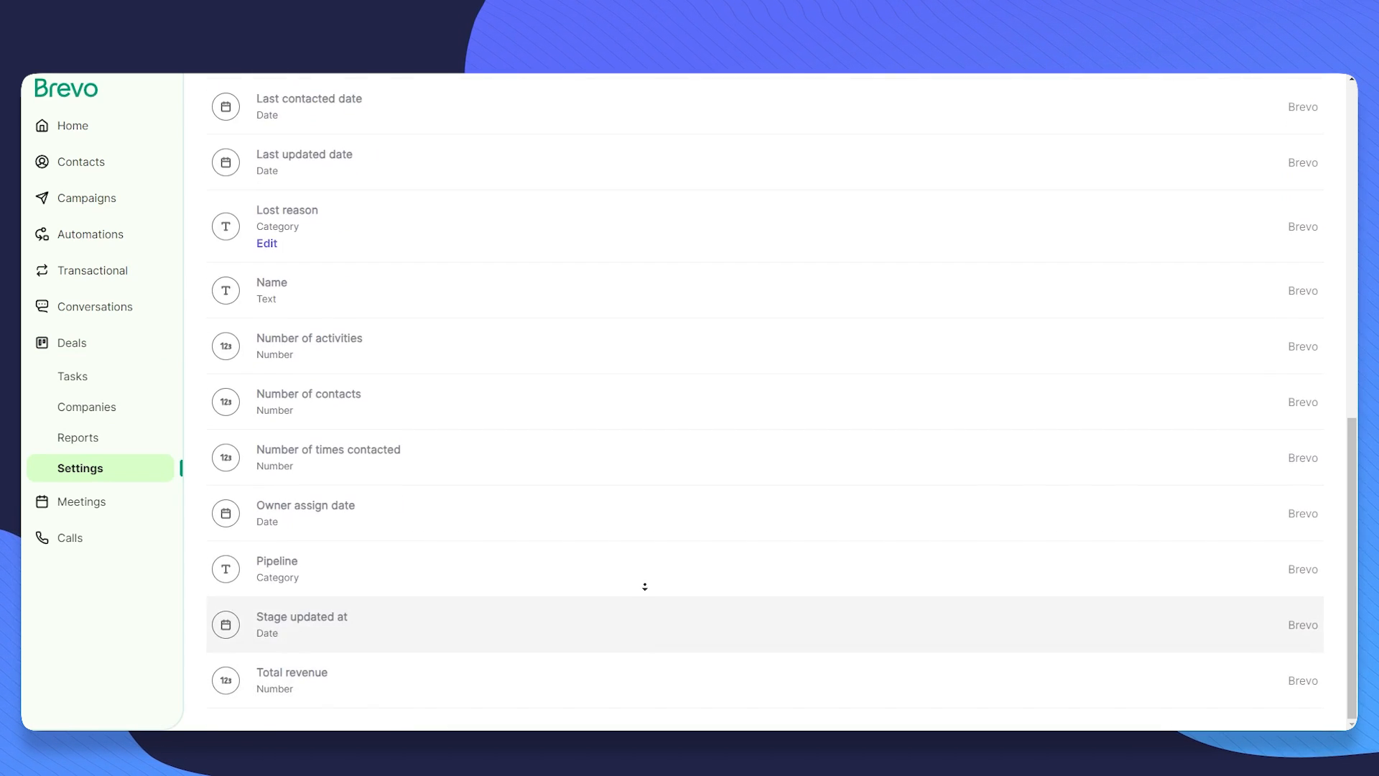
scroll(644, 585, up, 10)
click(224, 156)
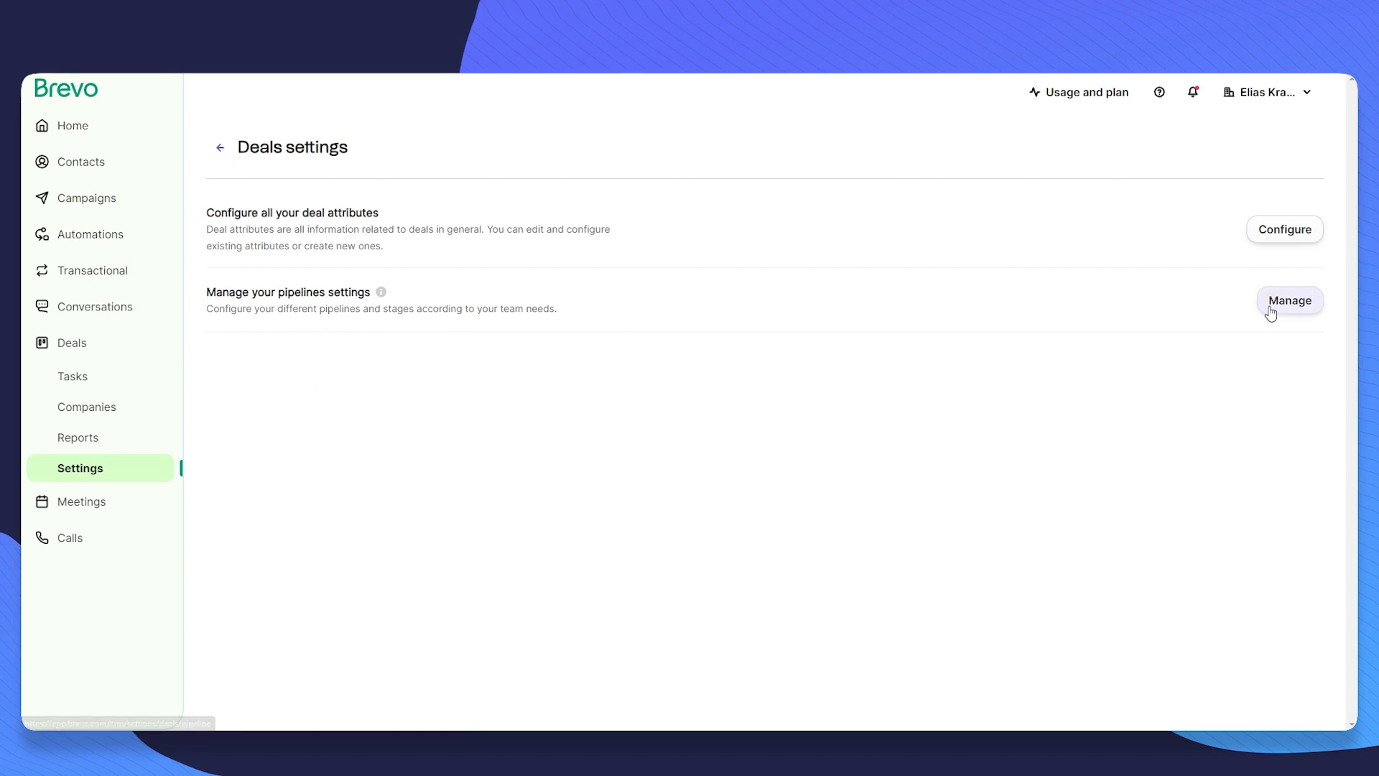
Inspect the Deals Pipeline stage editor, close it unchanged, and go to Tasks
click(1268, 307)
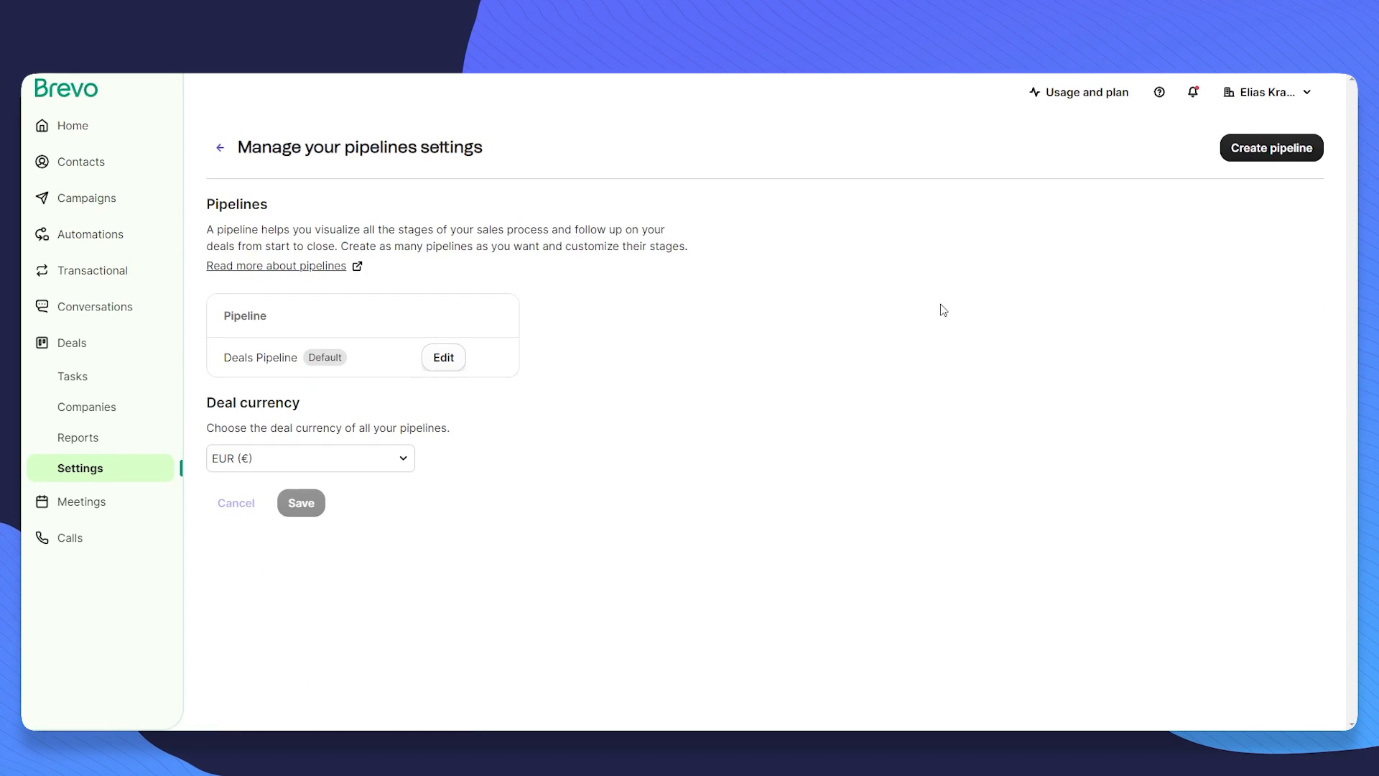
click(428, 360)
scroll(1188, 486, down, 3)
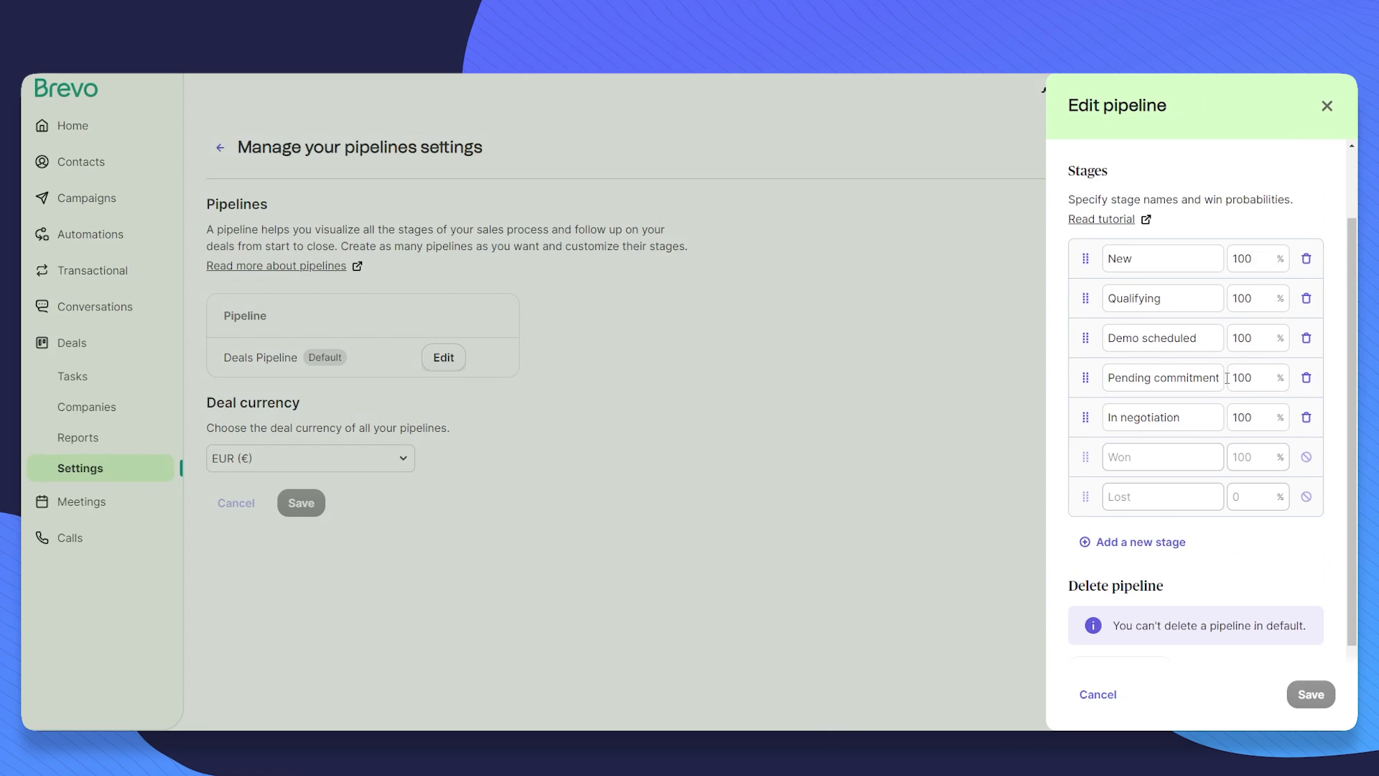
drag(1192, 300, 1077, 302)
drag(1191, 341, 1106, 341)
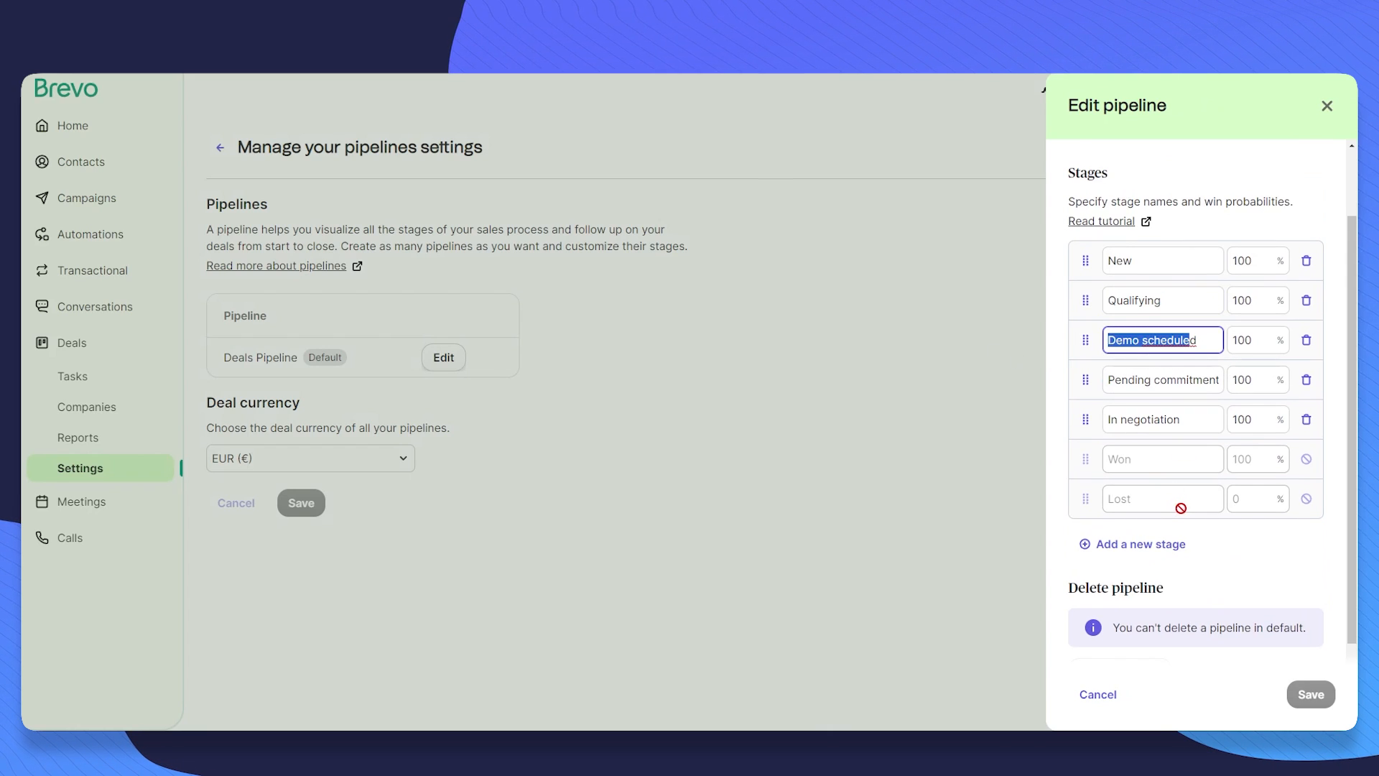
scroll(1178, 502, down, 2)
scroll(1164, 416, up, 2)
click(985, 434)
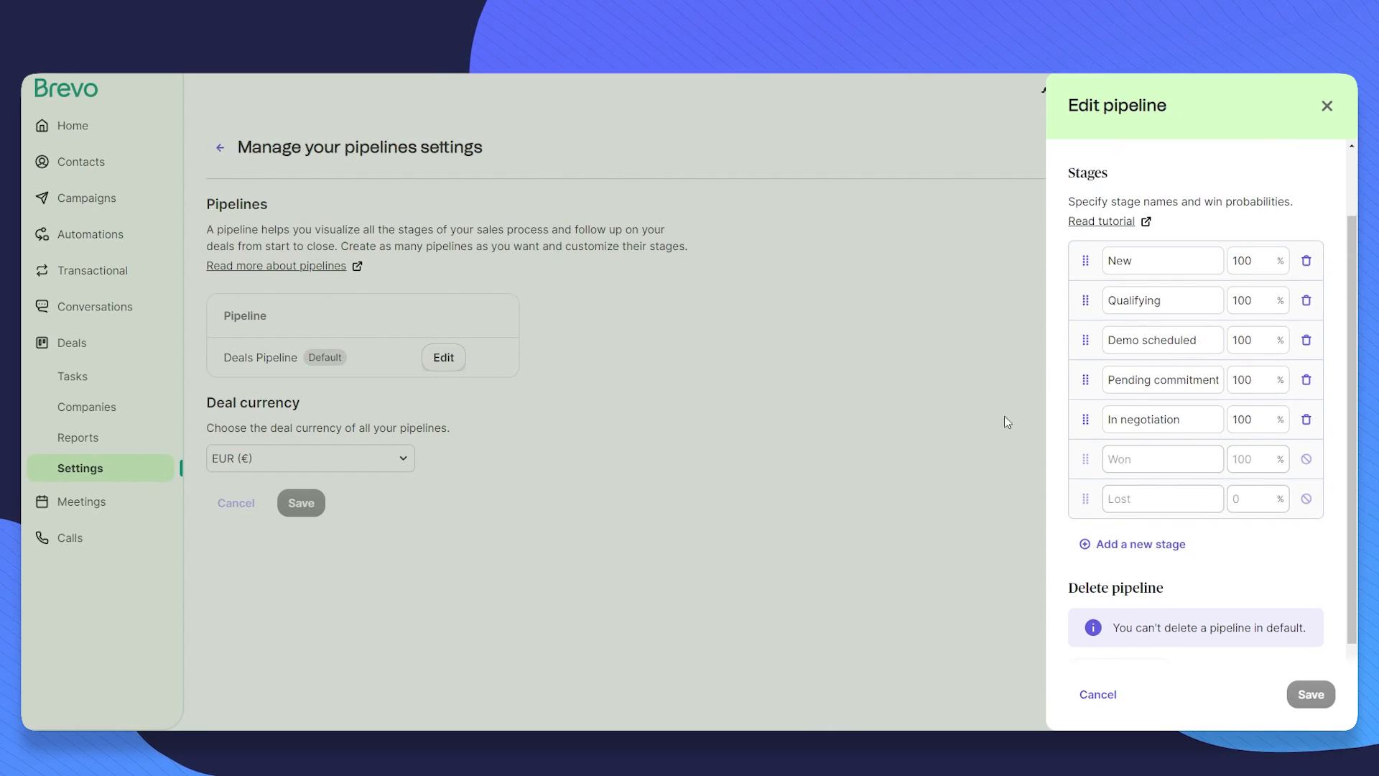
click(1327, 105)
click(105, 381)
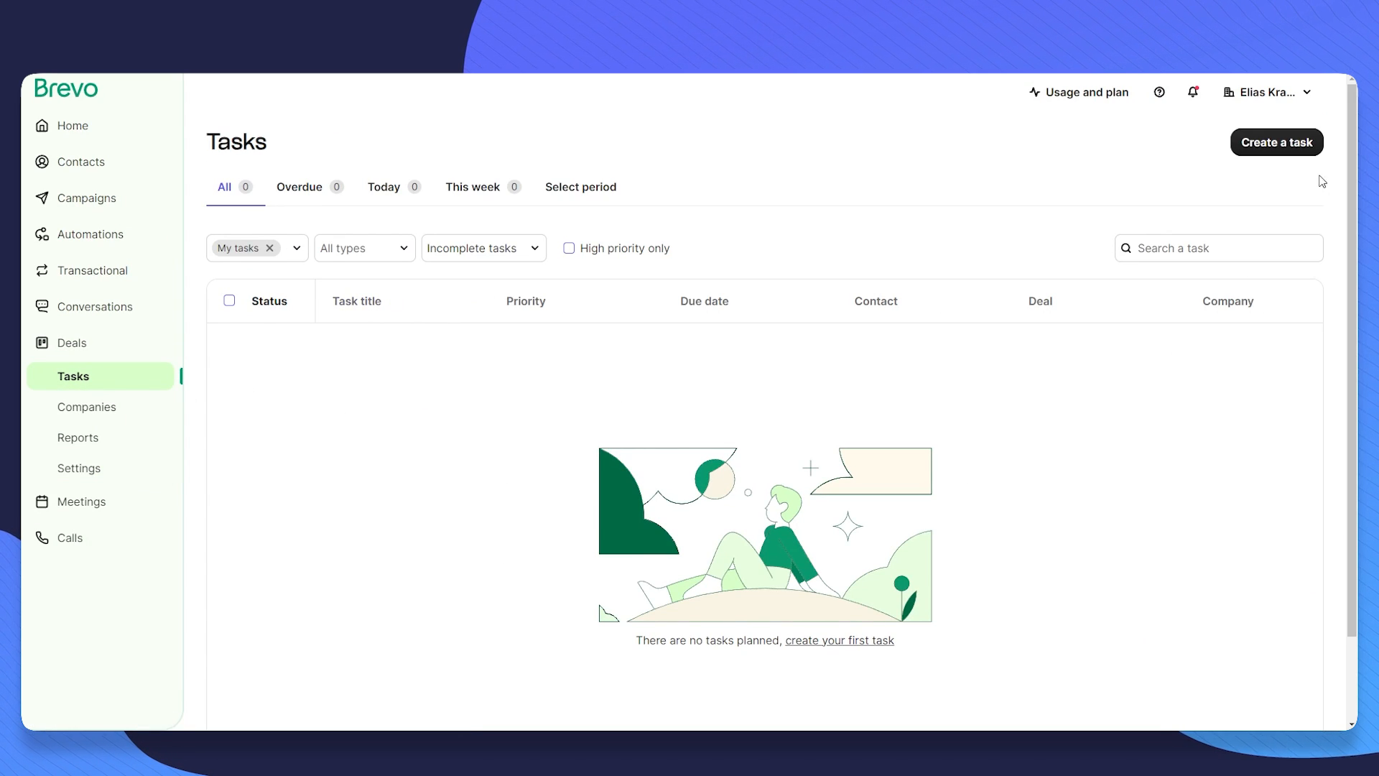
Start a new deal from the Pipeline board and attach the contact
click(91, 350)
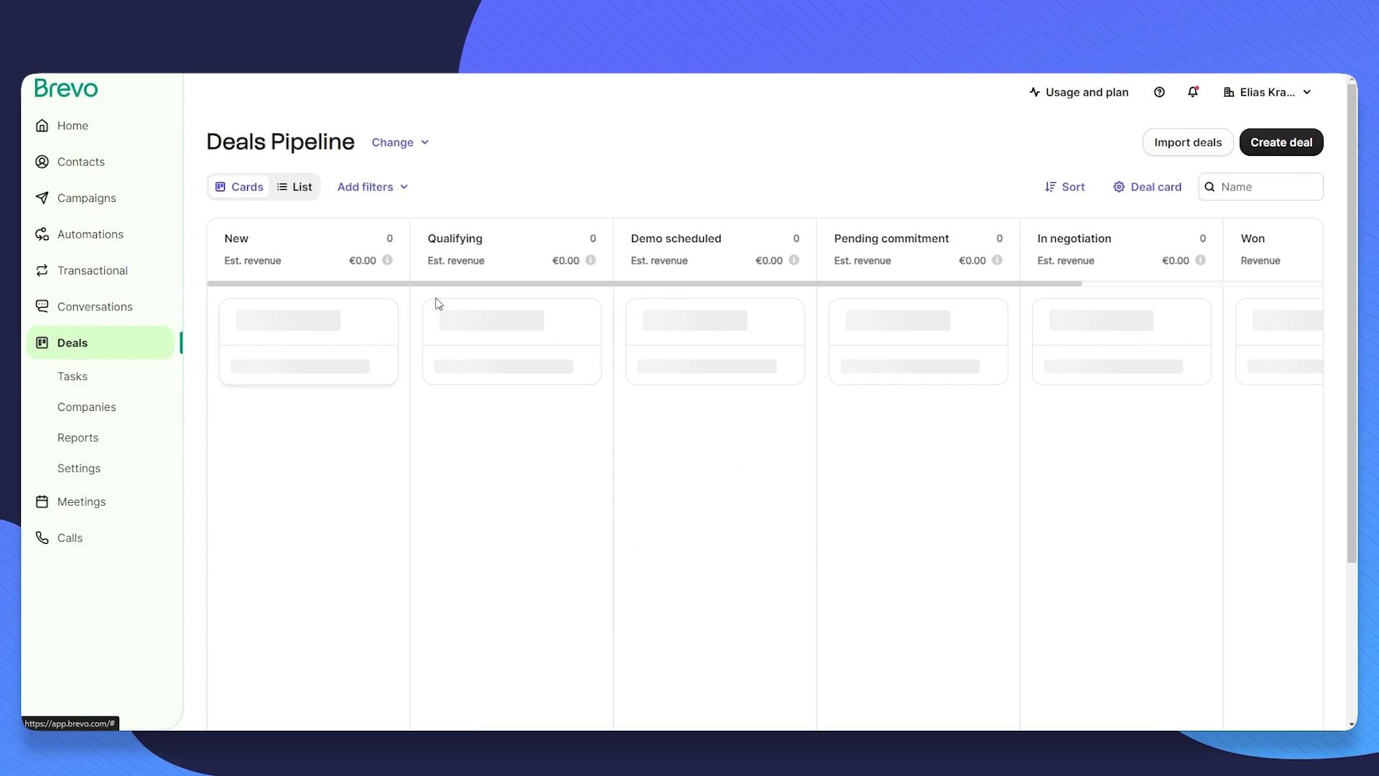
click(1273, 143)
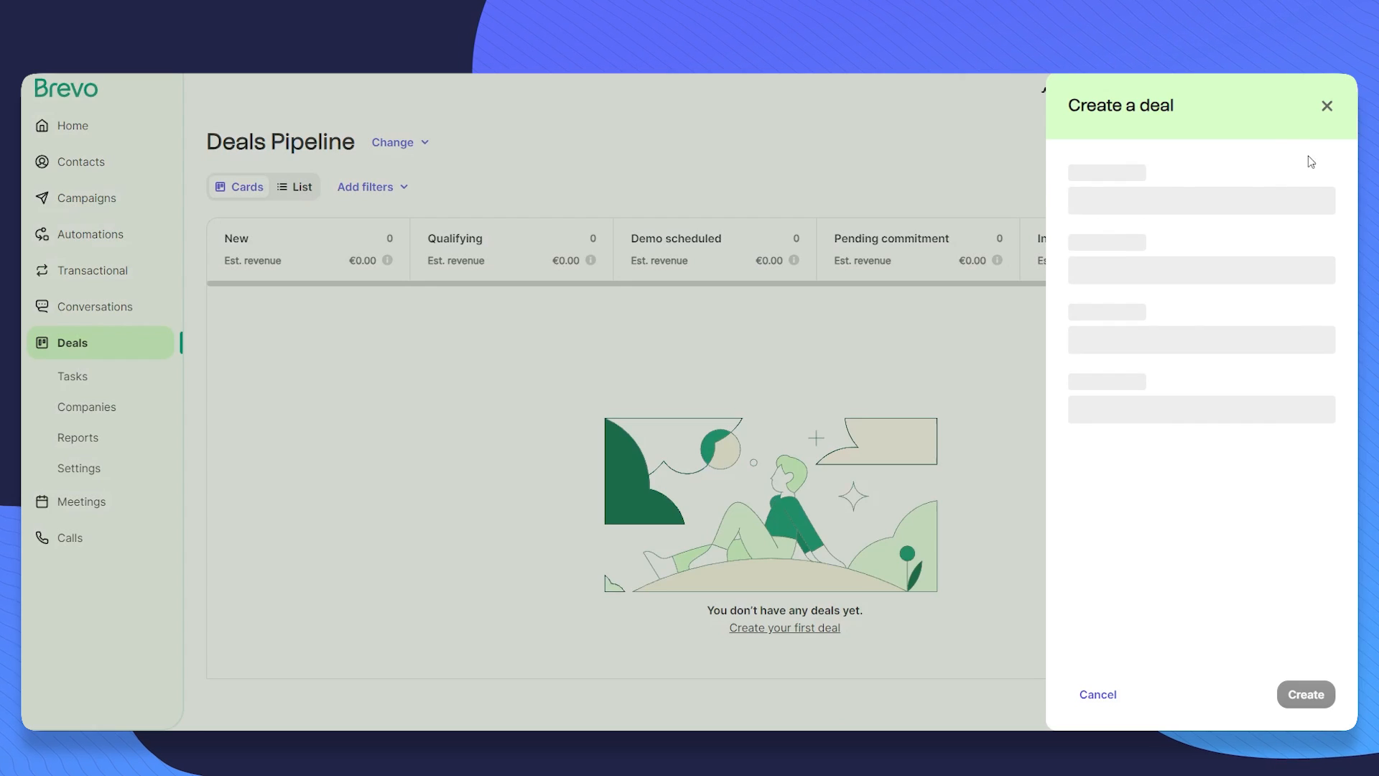
click(1159, 192)
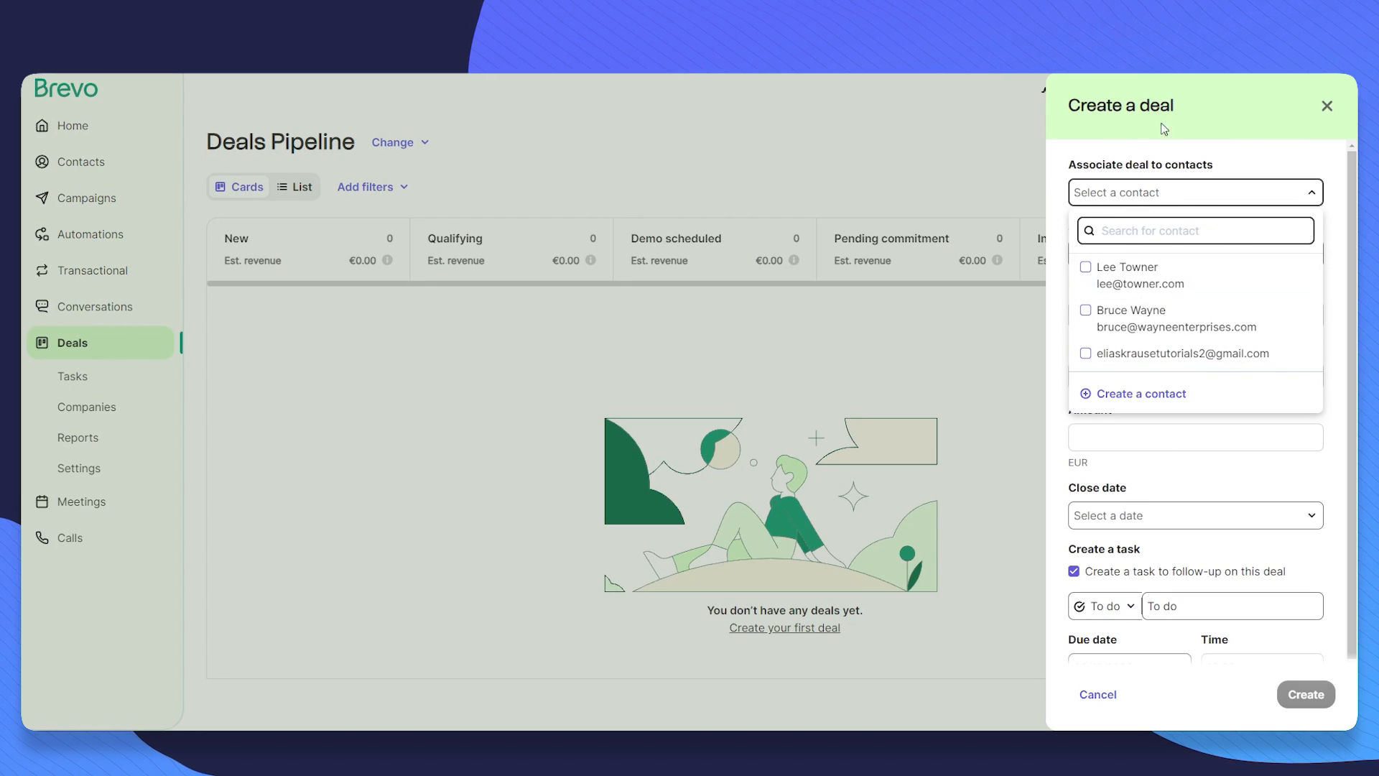
click(1099, 316)
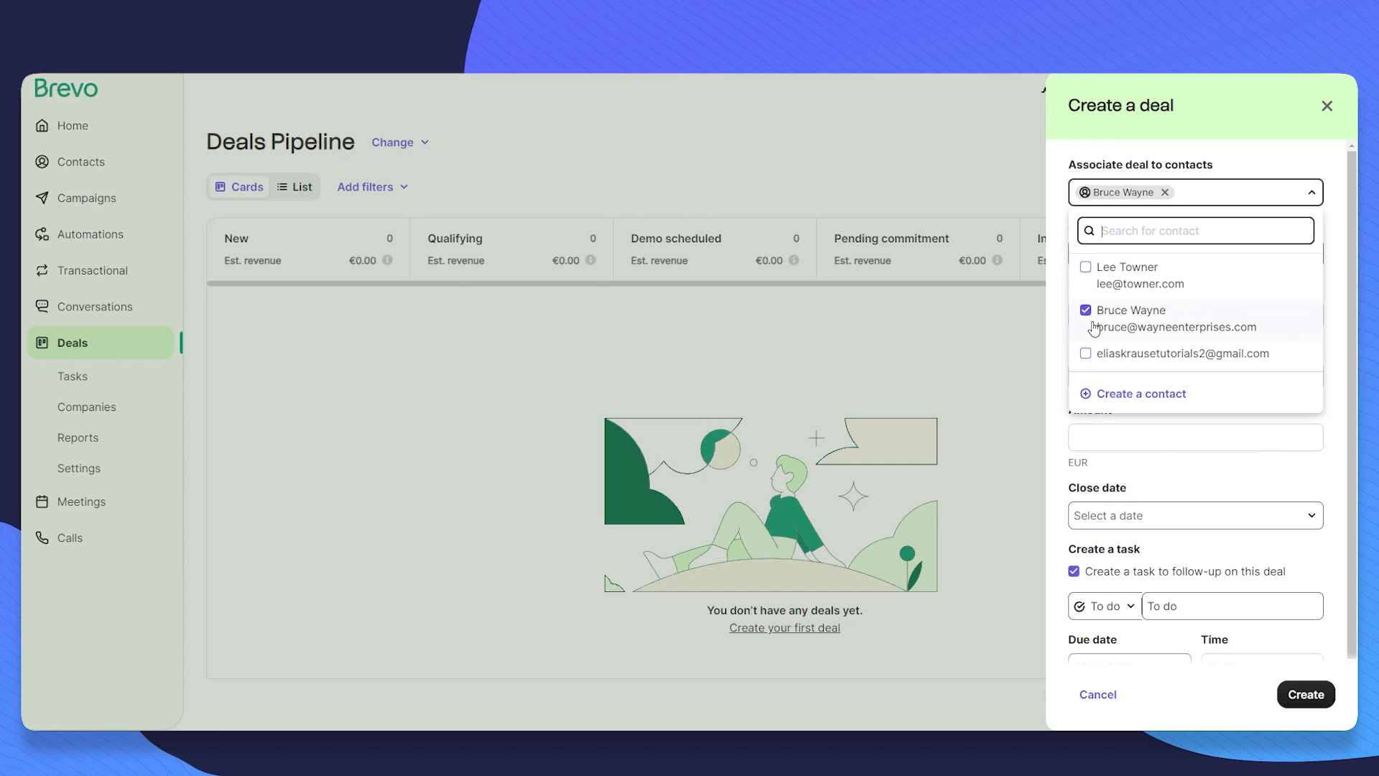
click(1241, 483)
Create and link the new company Wayne Enterprises to the deal
drag(1080, 229, 1152, 263)
click(1153, 259)
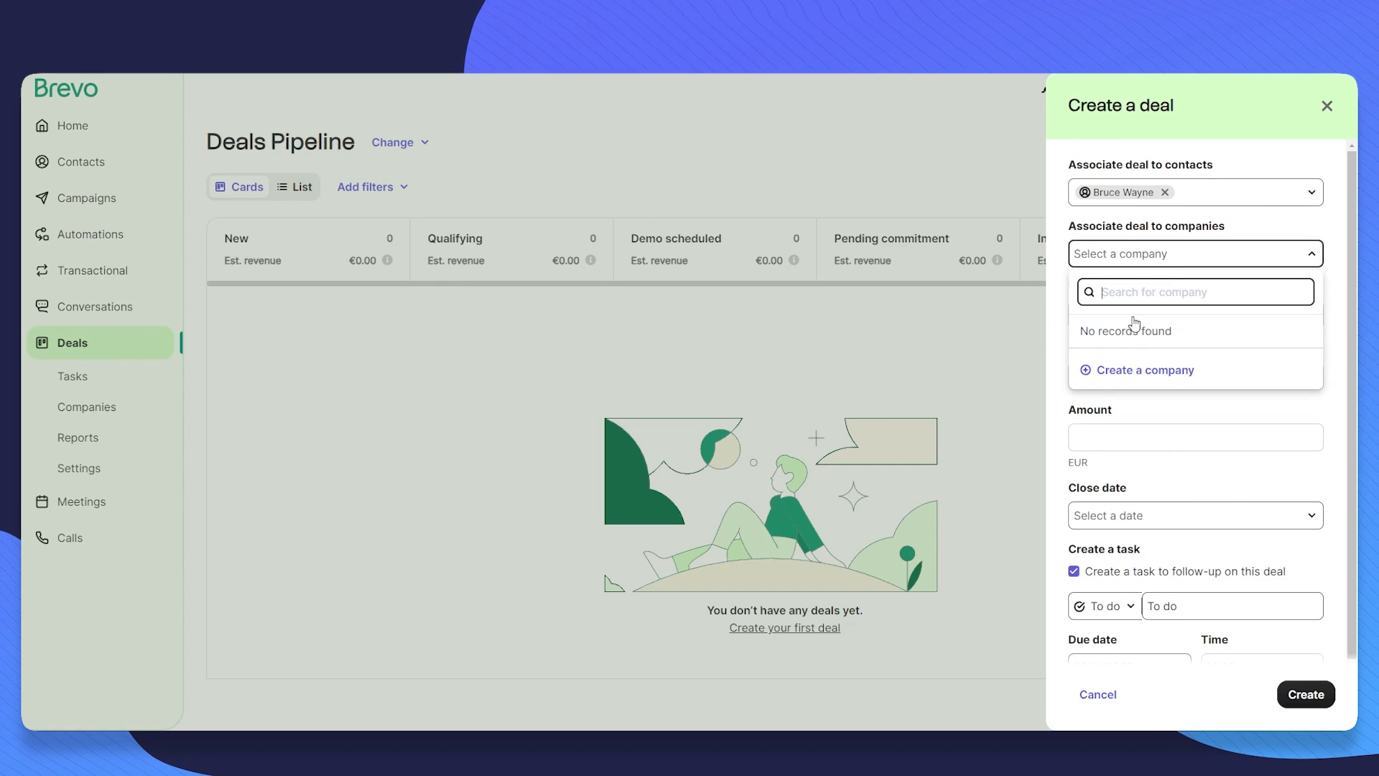
click(1152, 373)
click(1198, 309)
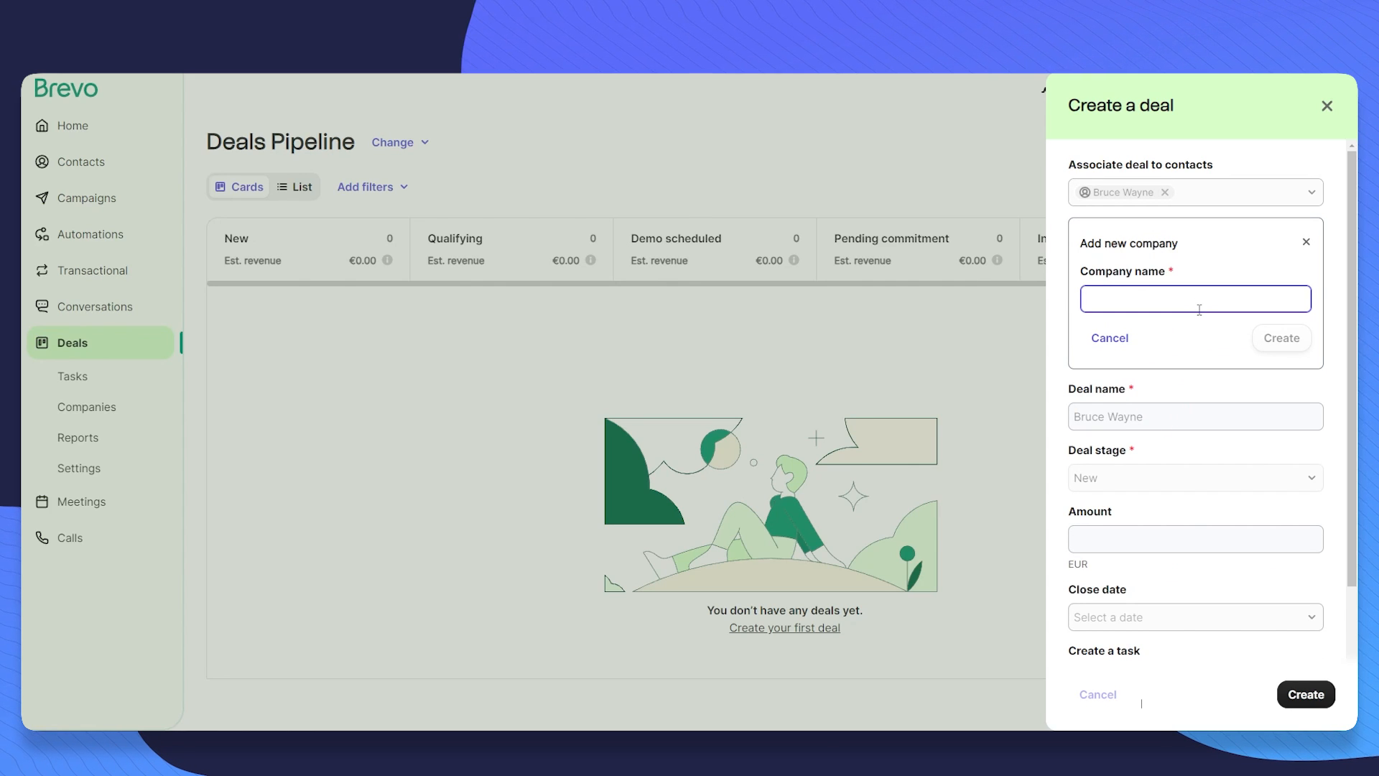
text(Wayne Enterprises)
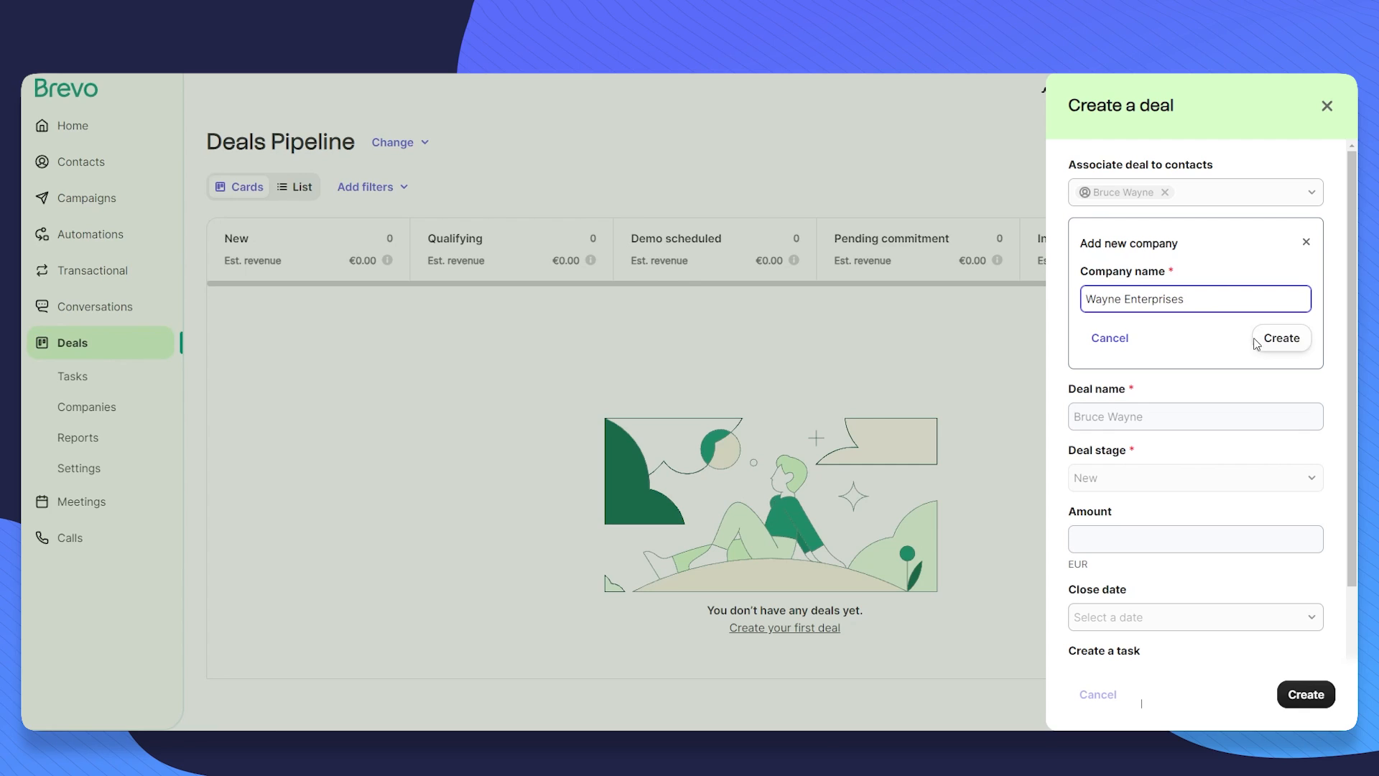
click(1258, 340)
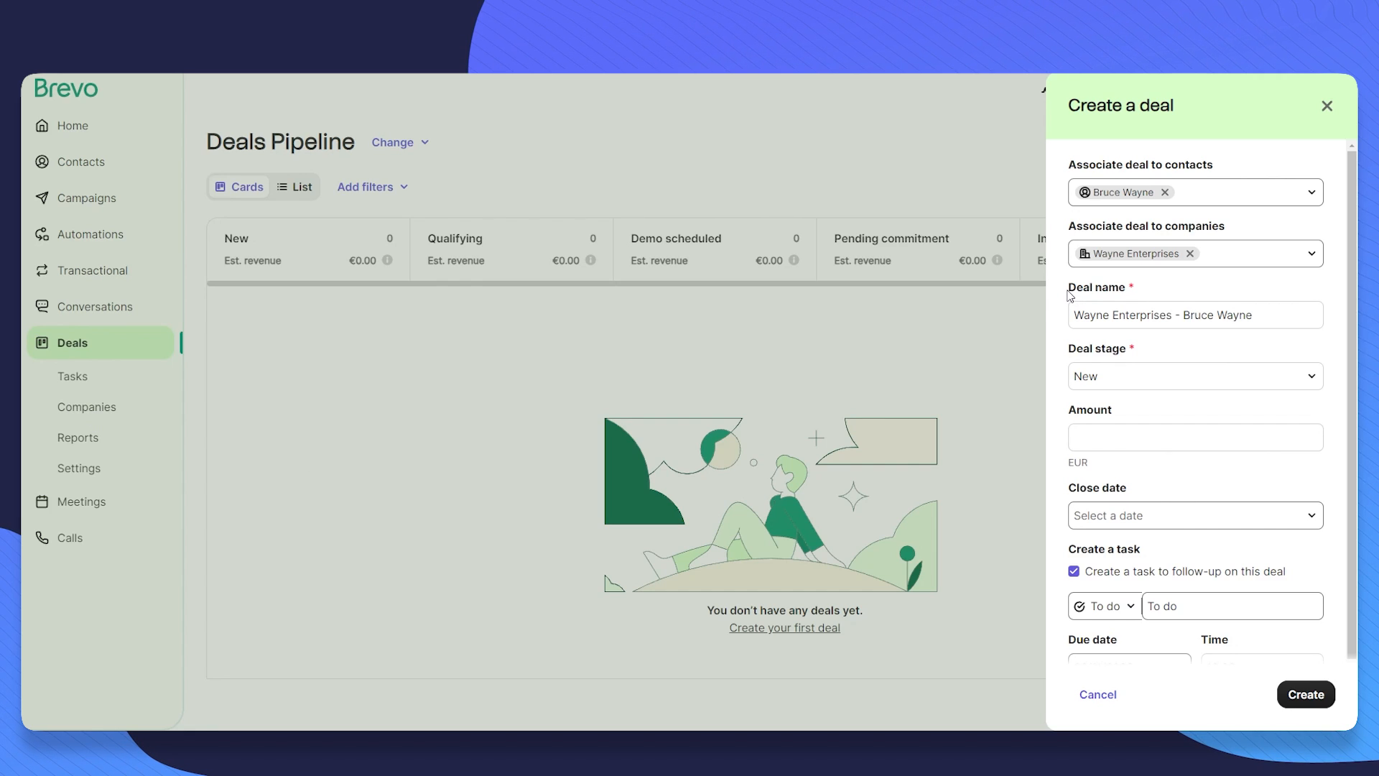
Rename the deal to 'Video Editing Wayne Enterprises'
drag(1067, 291, 1299, 316)
click(1189, 280)
click(1299, 316)
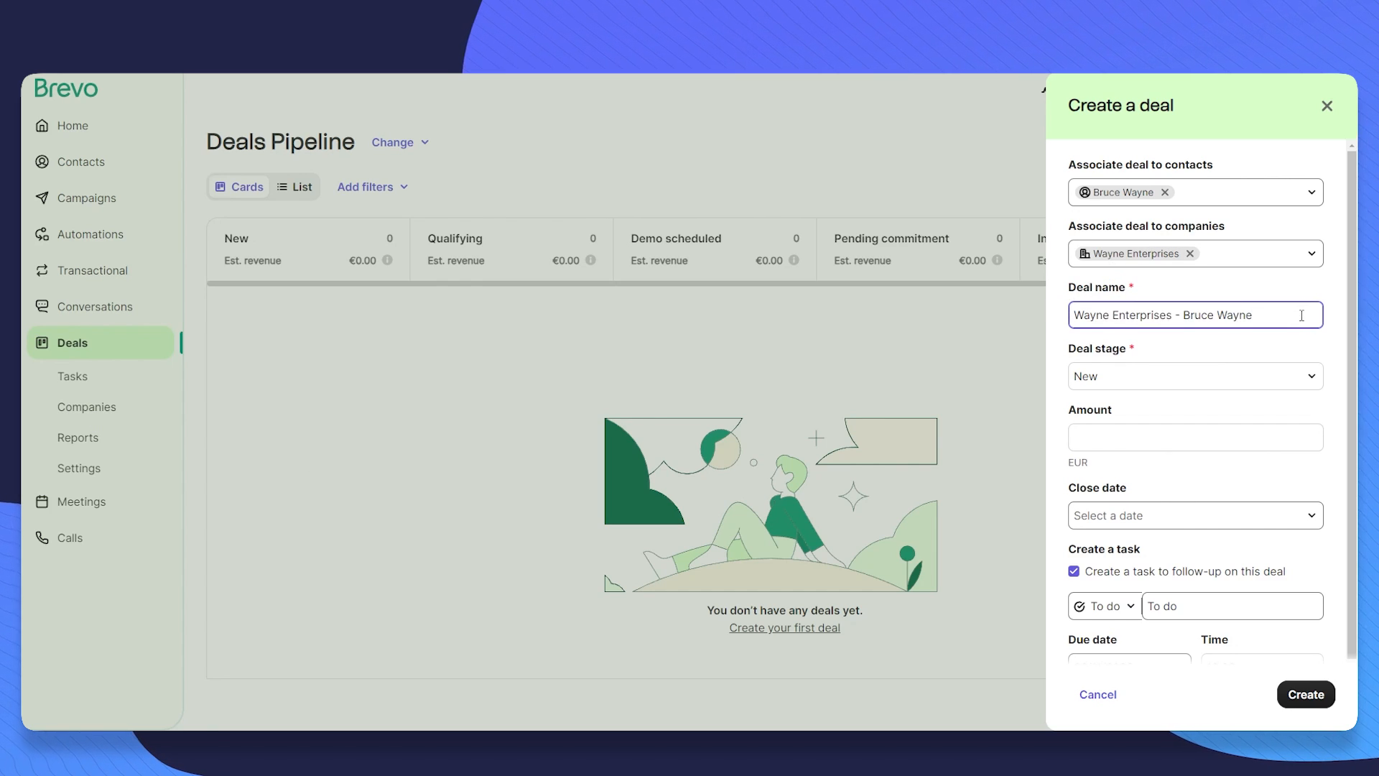
key(BackSpace)
key(BackSpace)
key(BackSpace)
key(BackSpace)
key(BackSpace)
key(BackSpace)
key(BackSpace)
key(BackSpace)
key(BackSpace)
key(BackSpace)
key(BackSpace)
key(BackSpace)
key(BackSpace)
key(BackSpace)
key(BackSpace)
key(BackSpace)
key(BackSpace)
key(BackSpace)
key(BackSpace)
key(BackSpace)
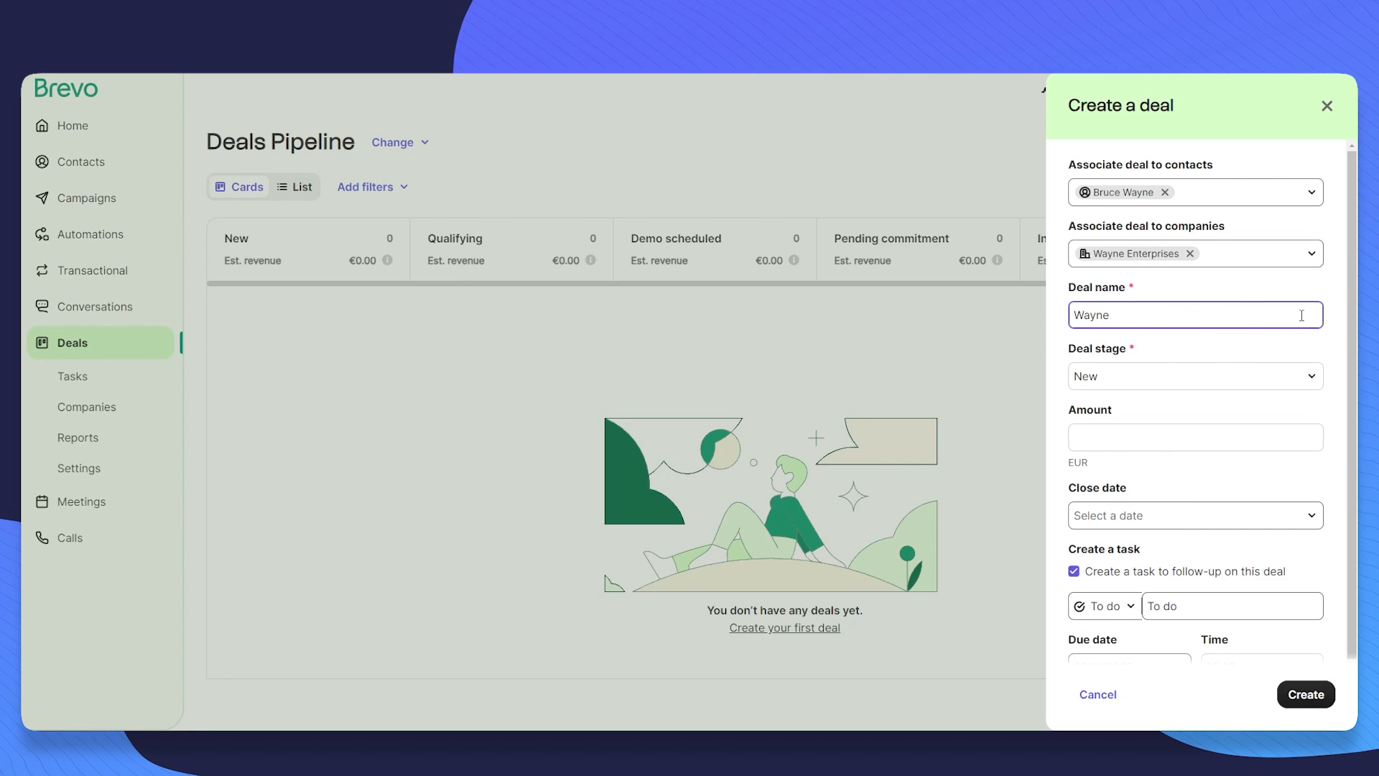
key(BackSpace)
key(BackSpace)
key(BackSpace)
key(BackSpace)
key(BackSpace)
key(BackSpace)
text(Vi)
key(BackSpace)
key(BackSpace)
text(Video Editing)
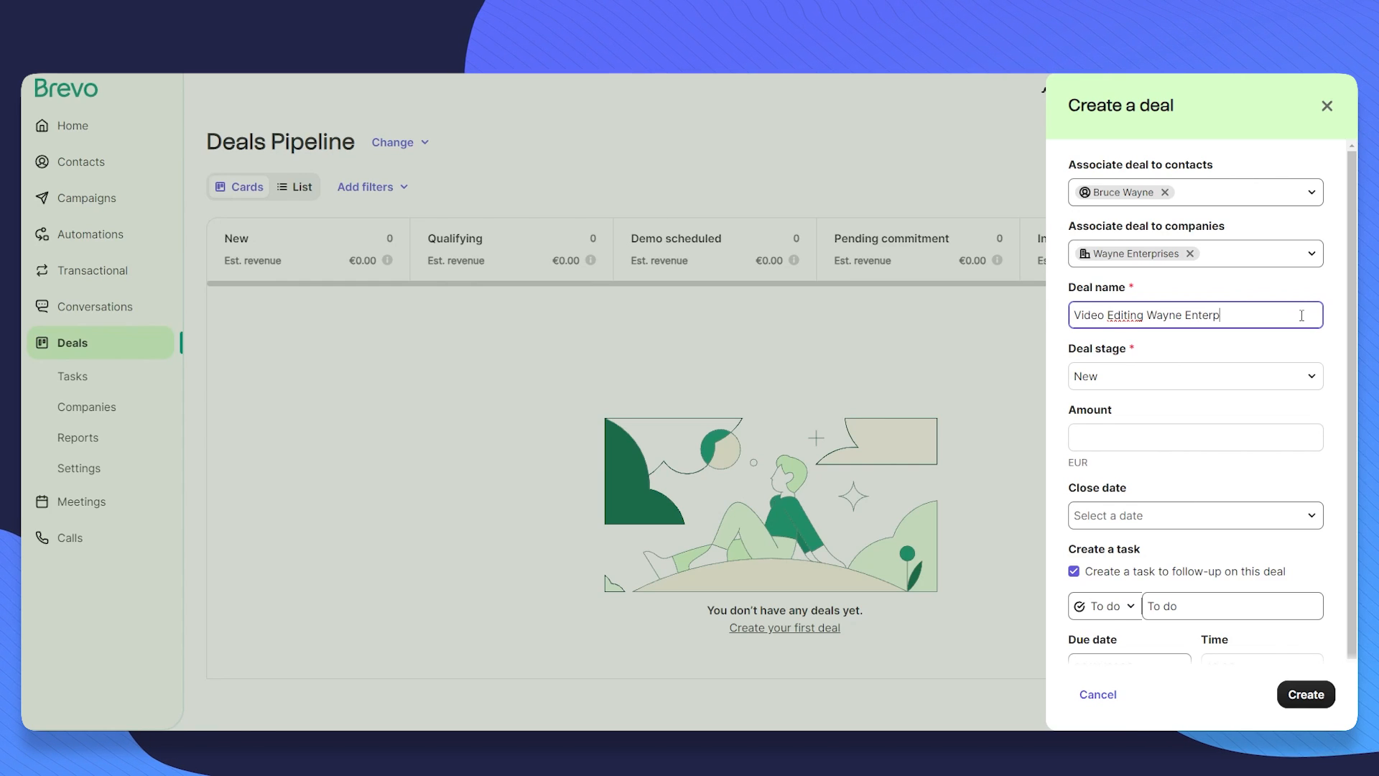
Set the deal stage to Qualifying and enter the 10,000 EUR amount
click(1178, 372)
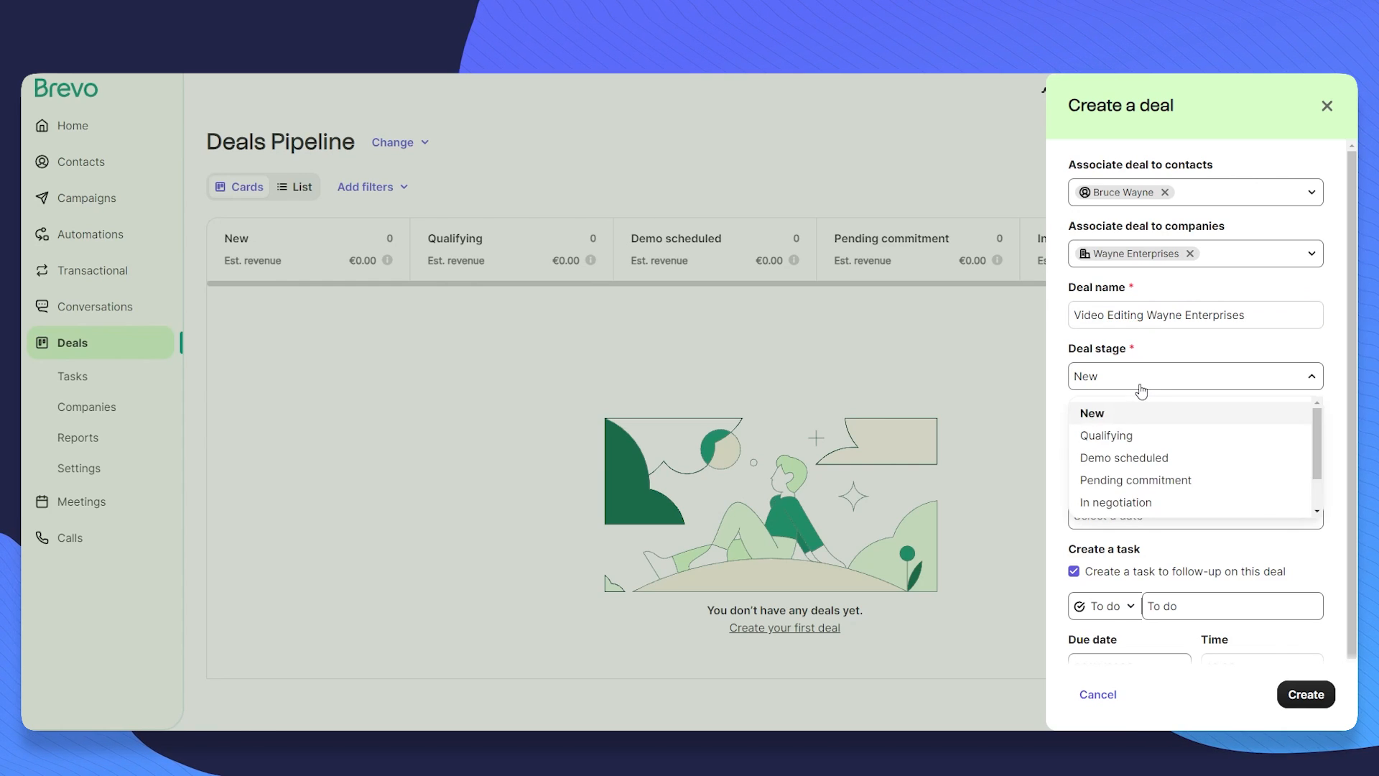
scroll(1181, 499, down, 1)
scroll(1181, 489, up, 1)
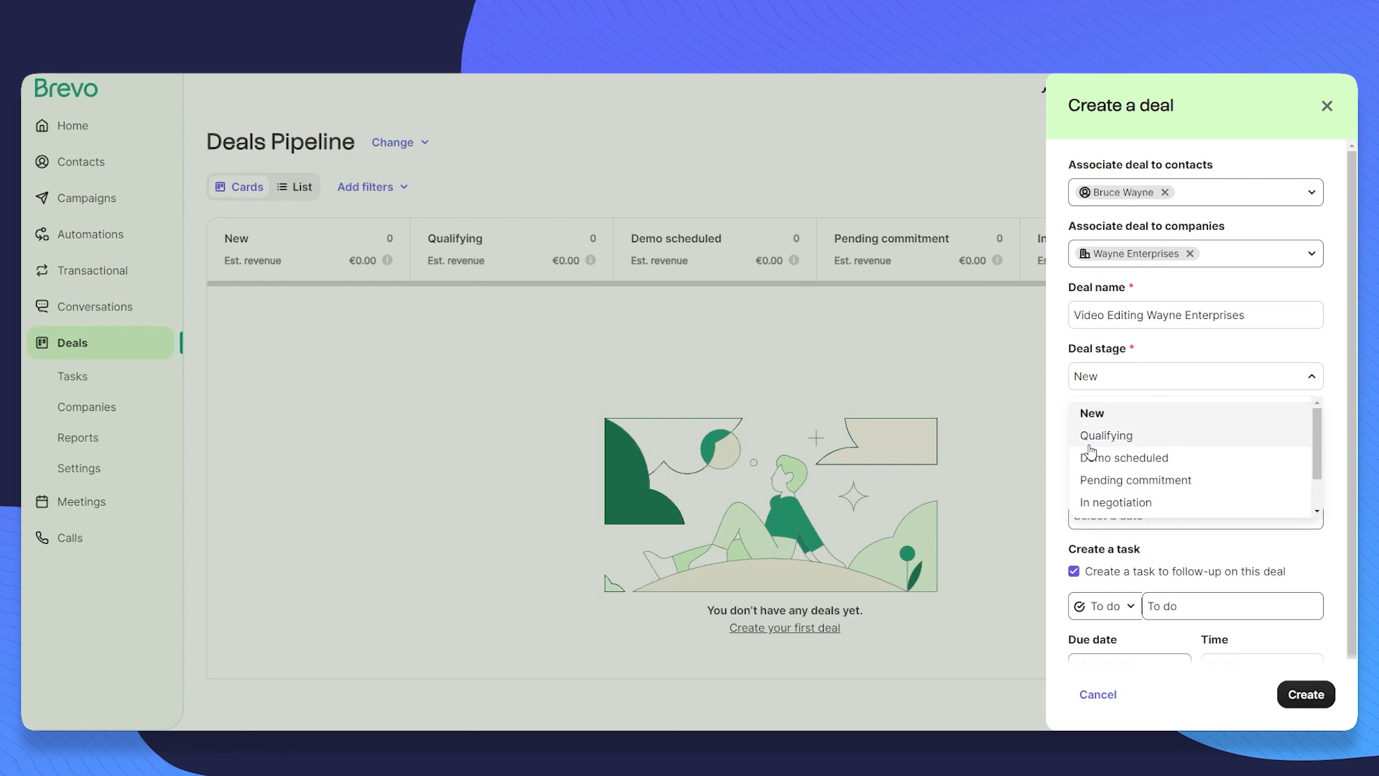
click(1152, 438)
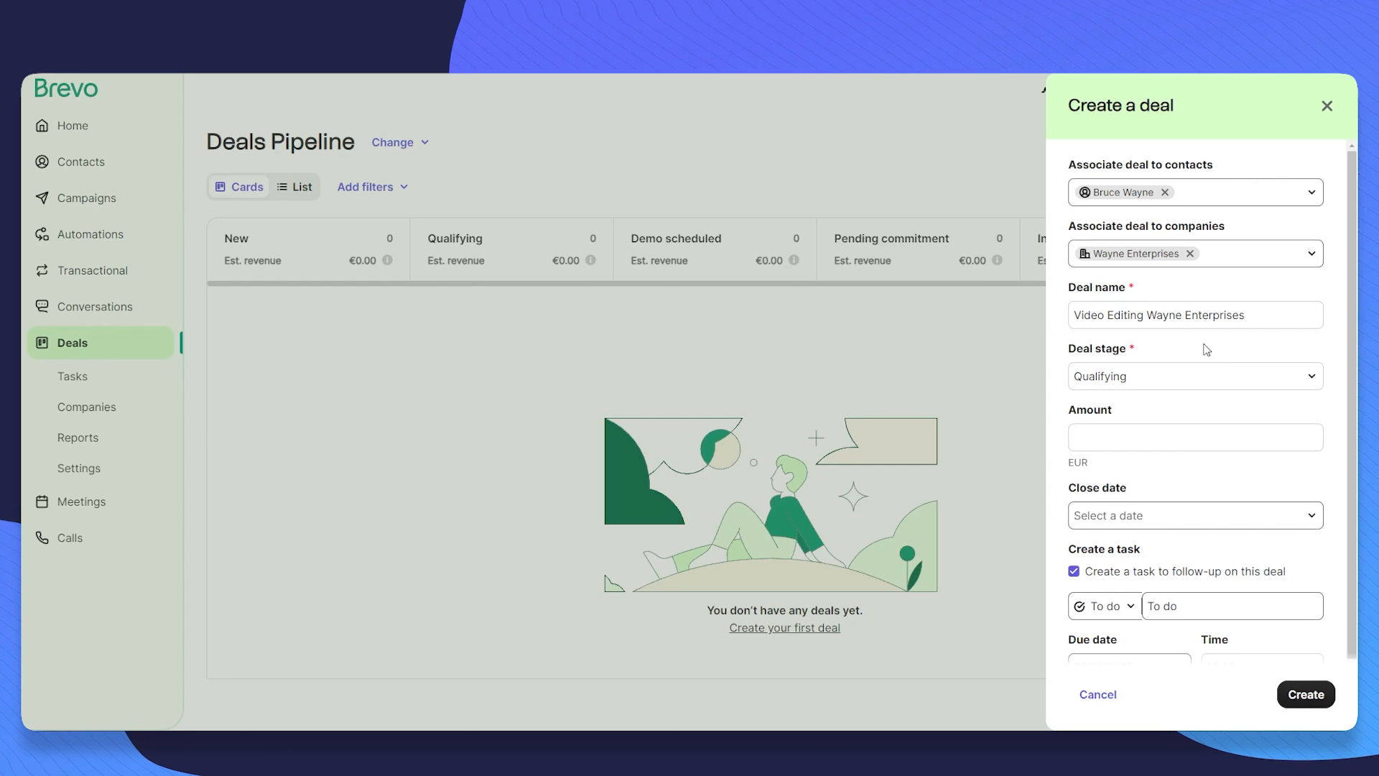
drag(1160, 410, 1157, 419)
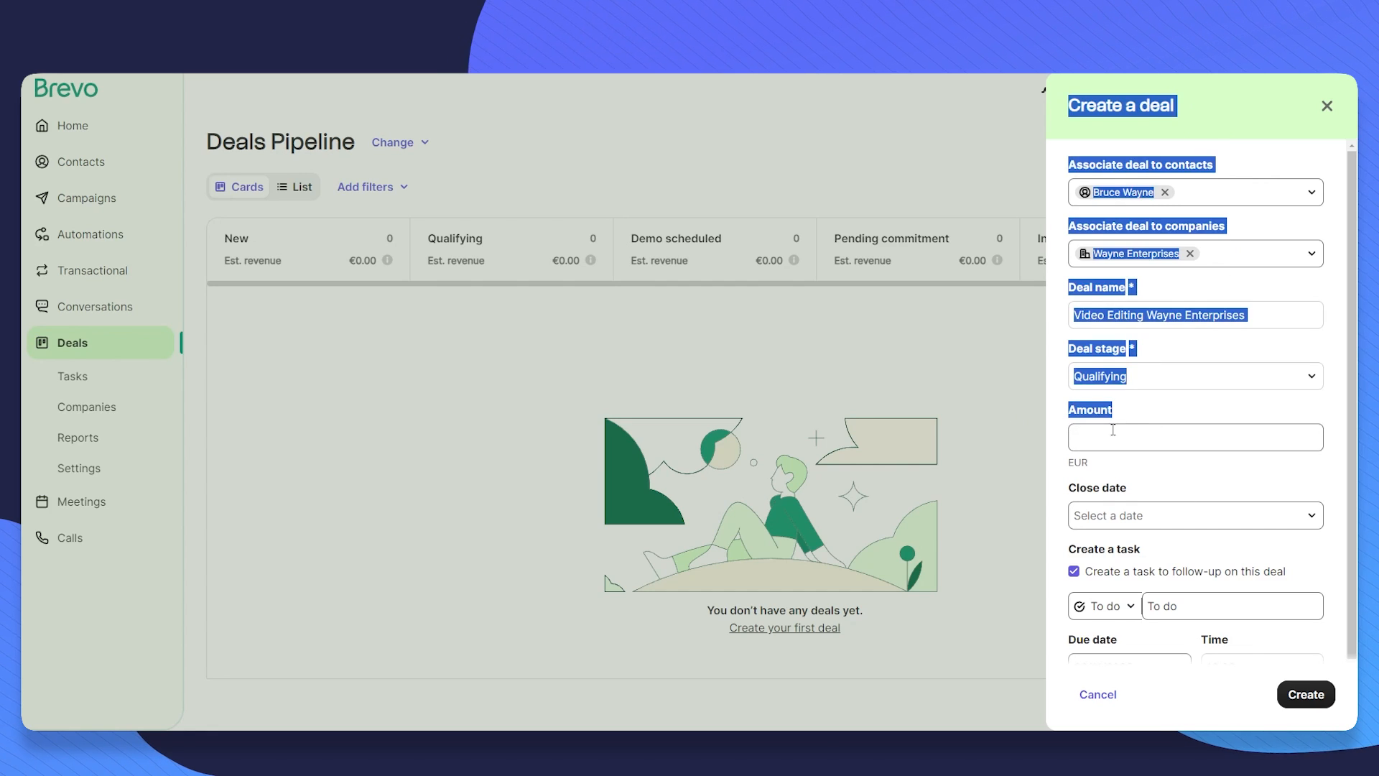
click(1127, 441)
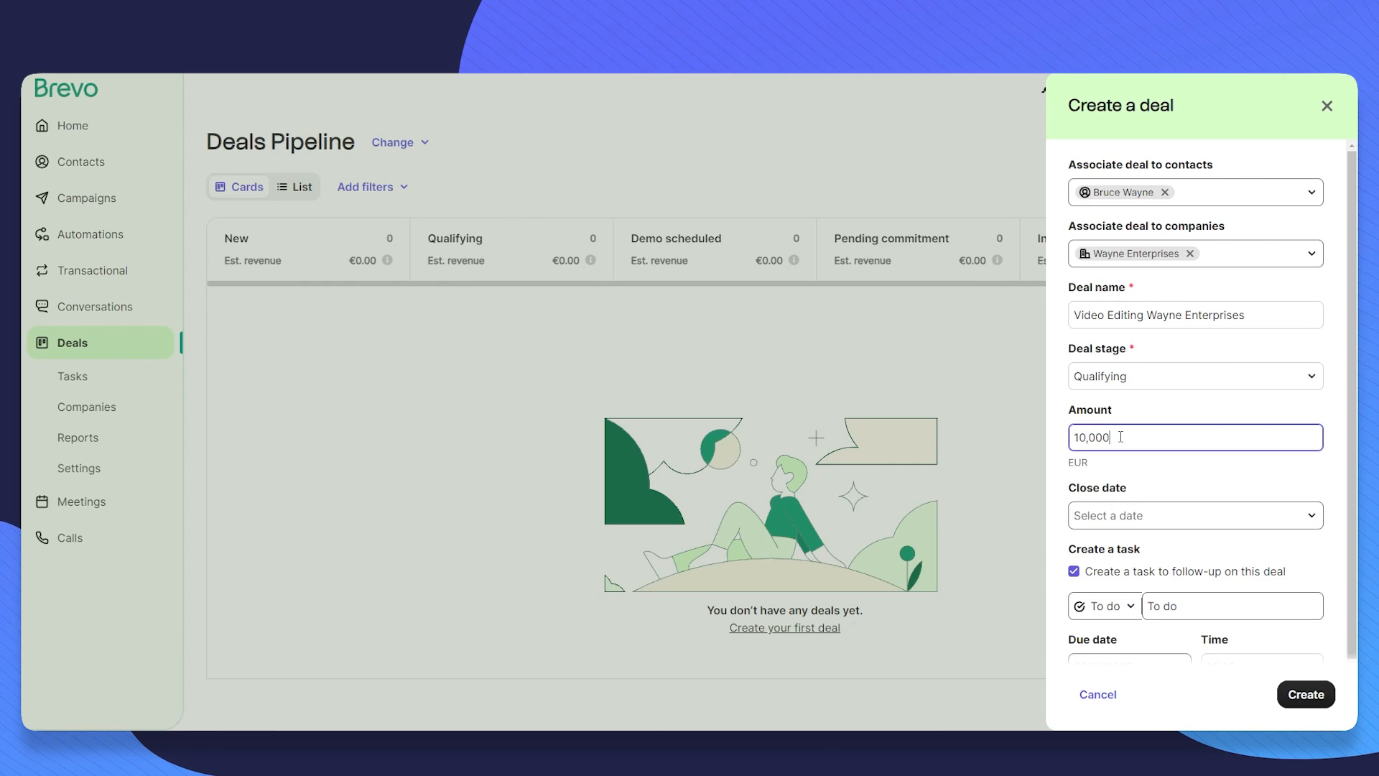
Set the deal close date to 10 November 2023
scroll(1221, 459, down, 1)
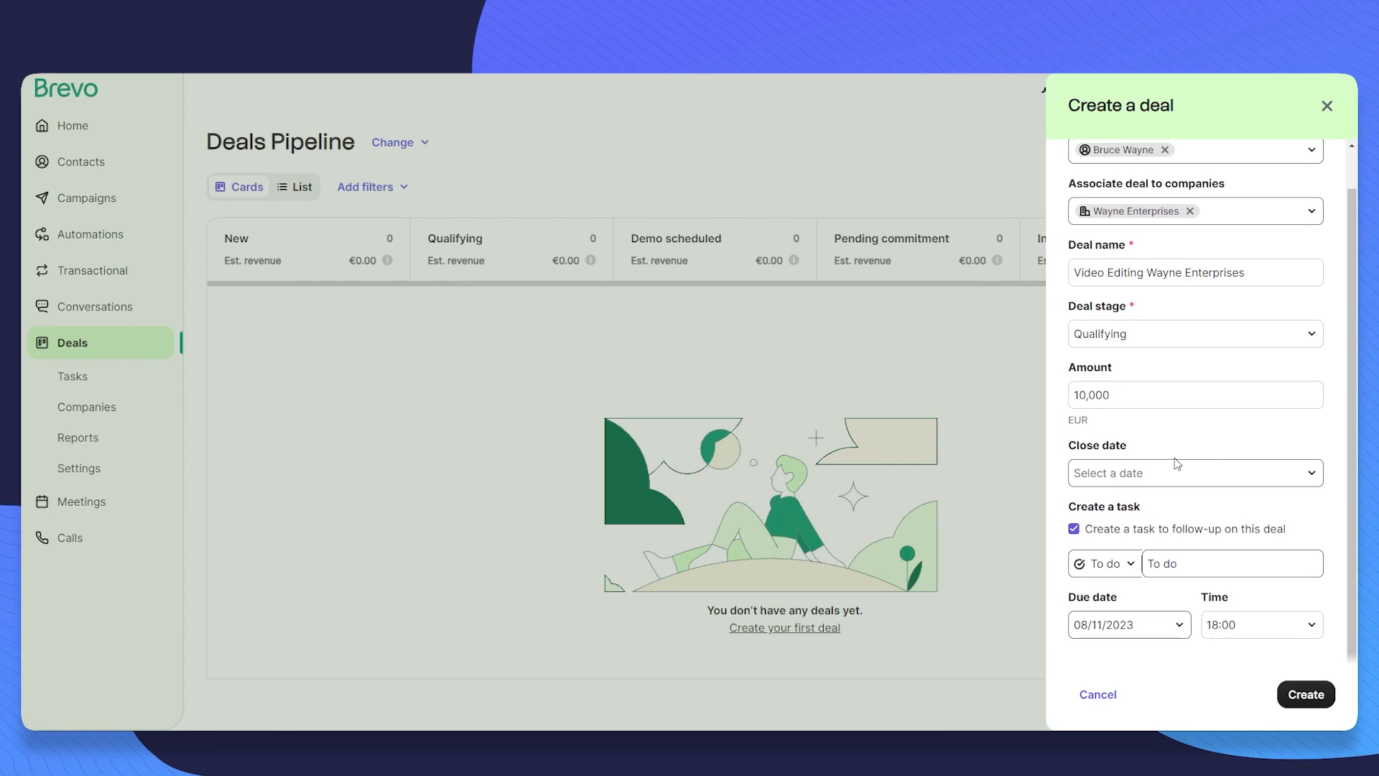
click(1118, 474)
scroll(1228, 627, down, 2)
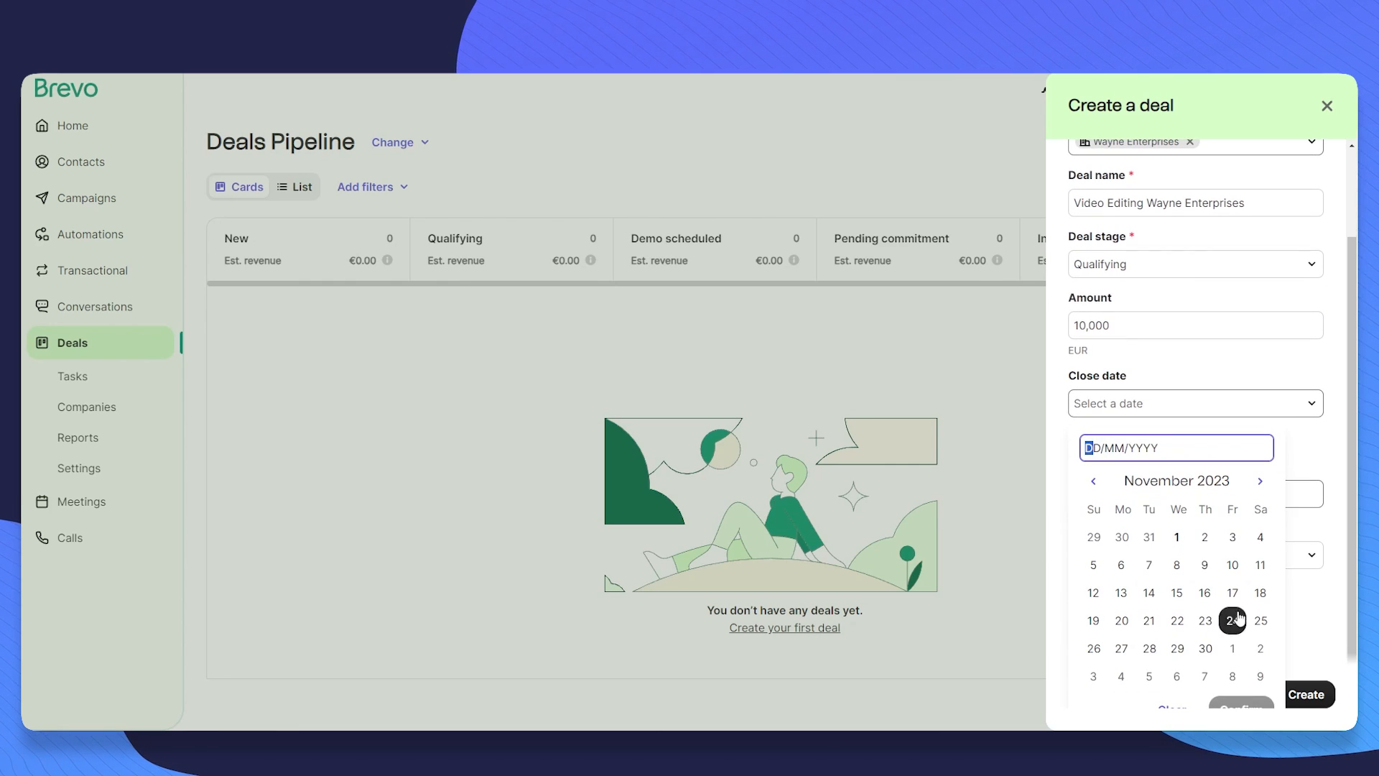
click(1230, 571)
click(1319, 459)
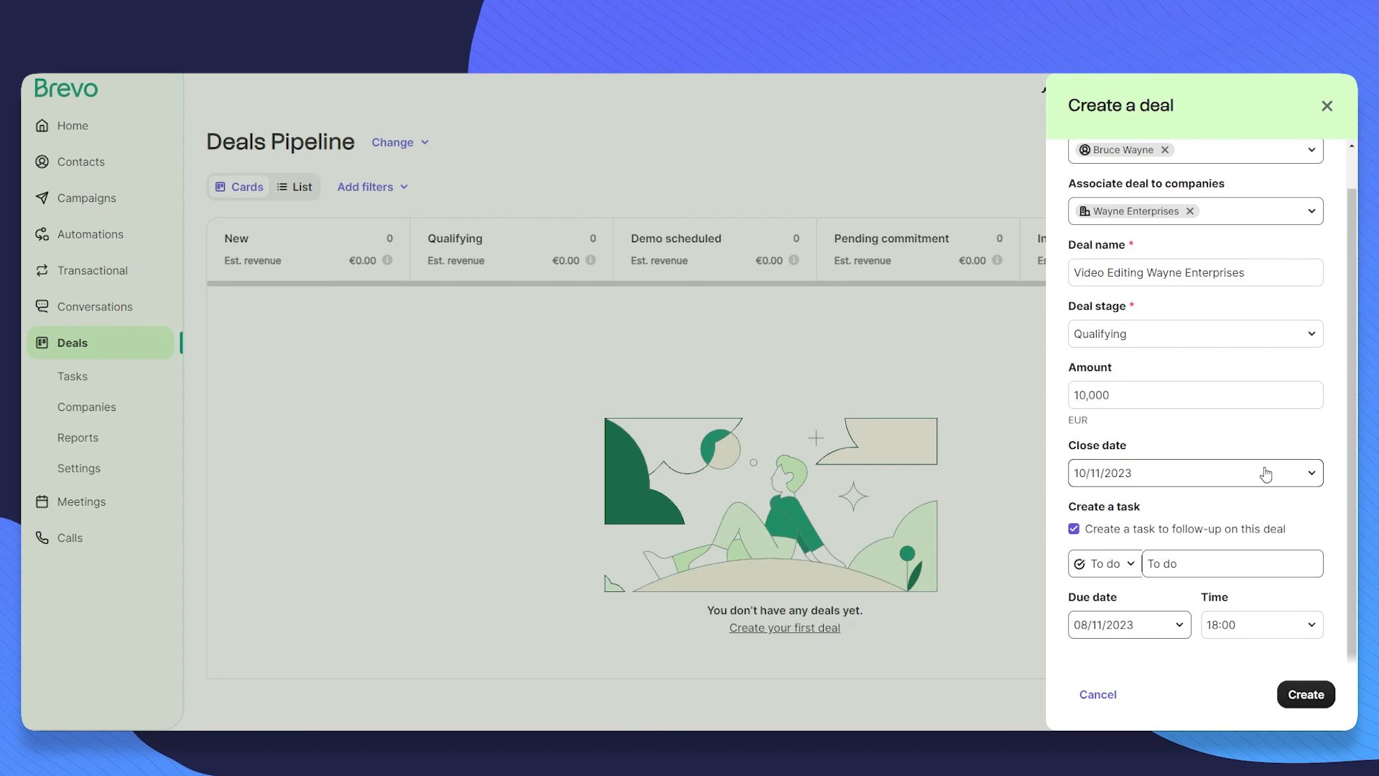
Keep the follow-up task enabled and make it a Meeting
click(1161, 531)
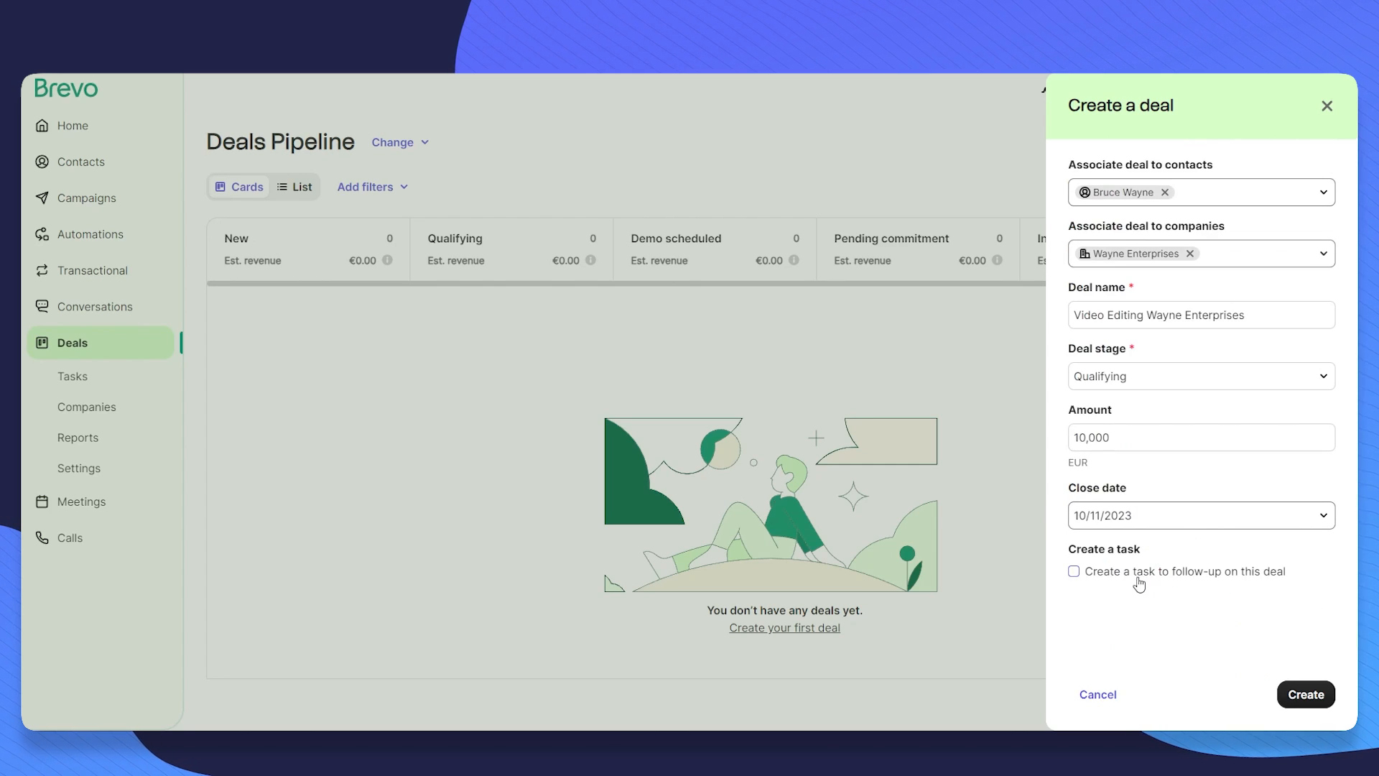
click(1139, 575)
scroll(1124, 571, down, 1)
click(1094, 535)
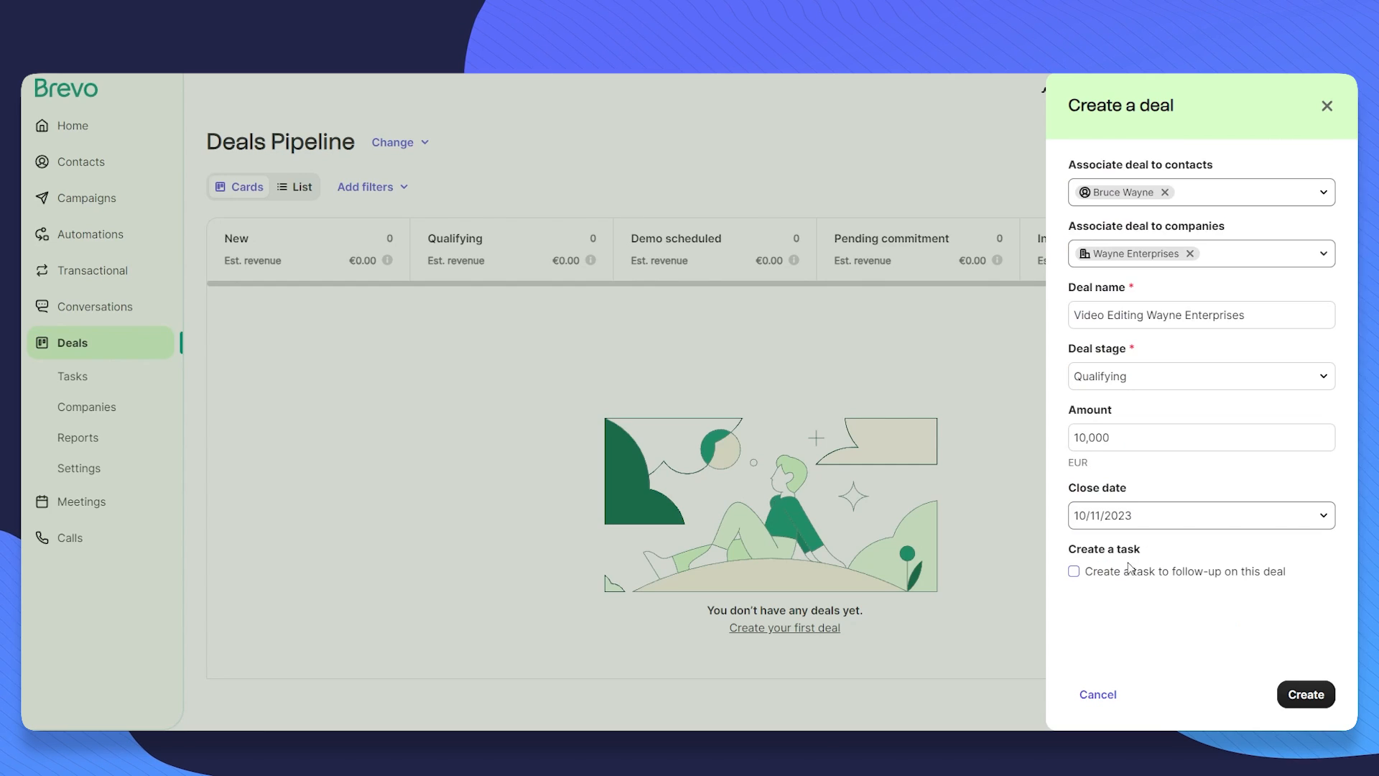
drag(1138, 572, 1145, 572)
click(1146, 575)
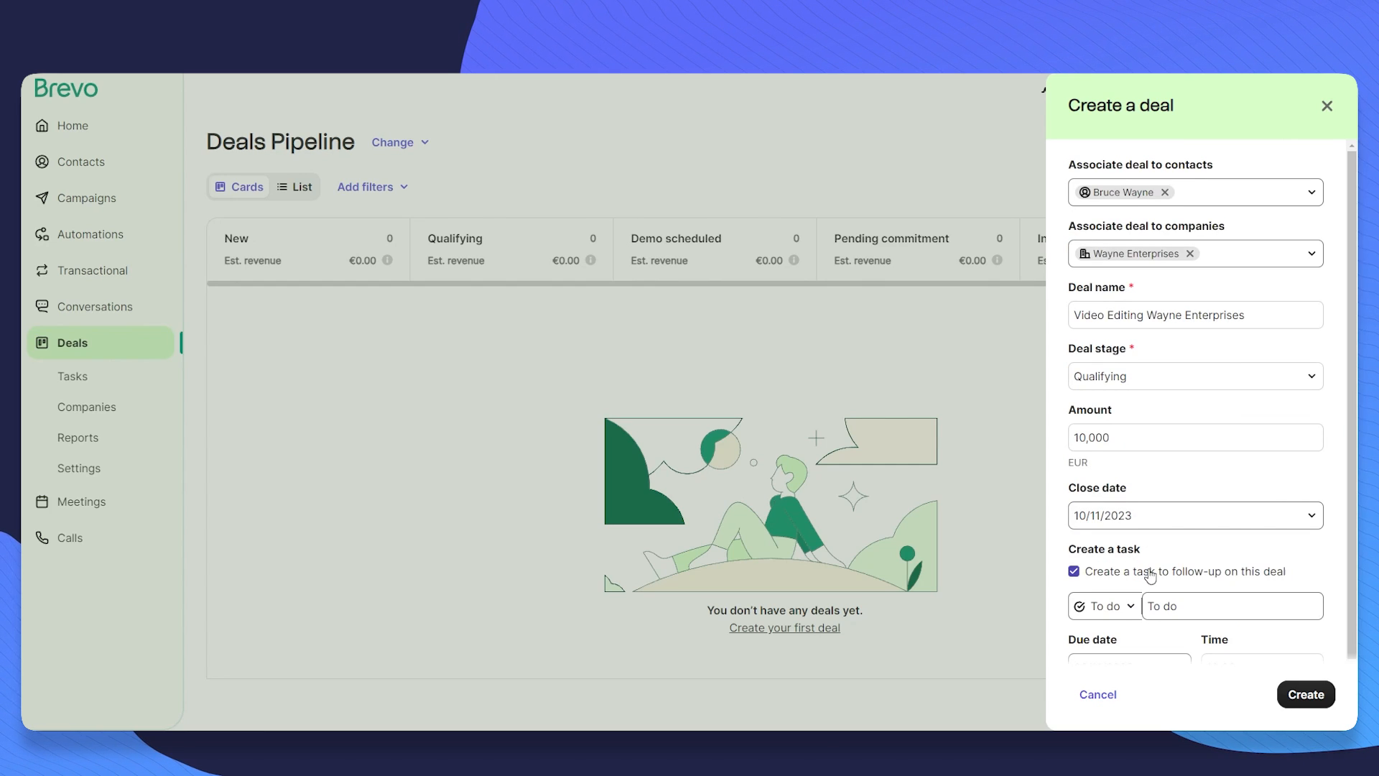
scroll(1150, 574, down, 1)
click(1099, 563)
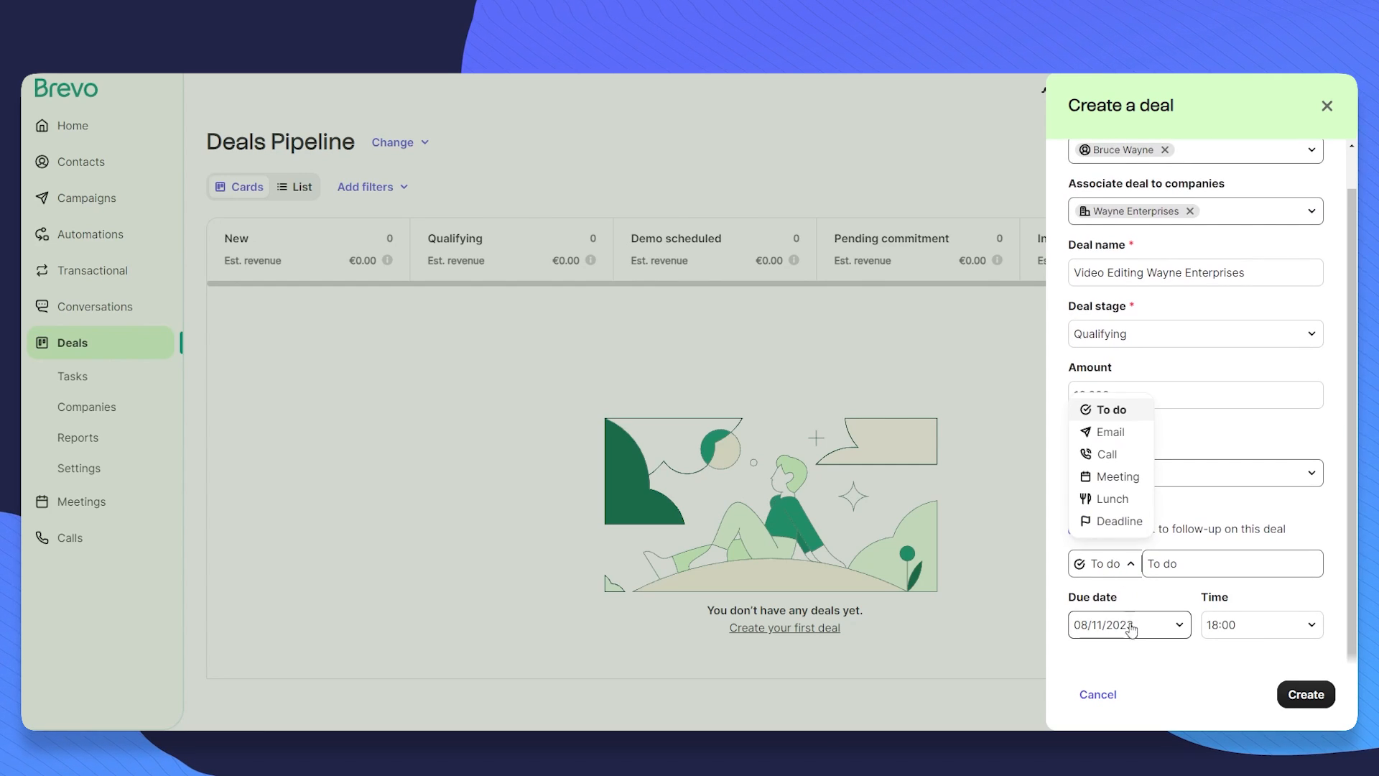
click(1117, 476)
Set the Meeting due date to 10 November and create the deal
click(1182, 563)
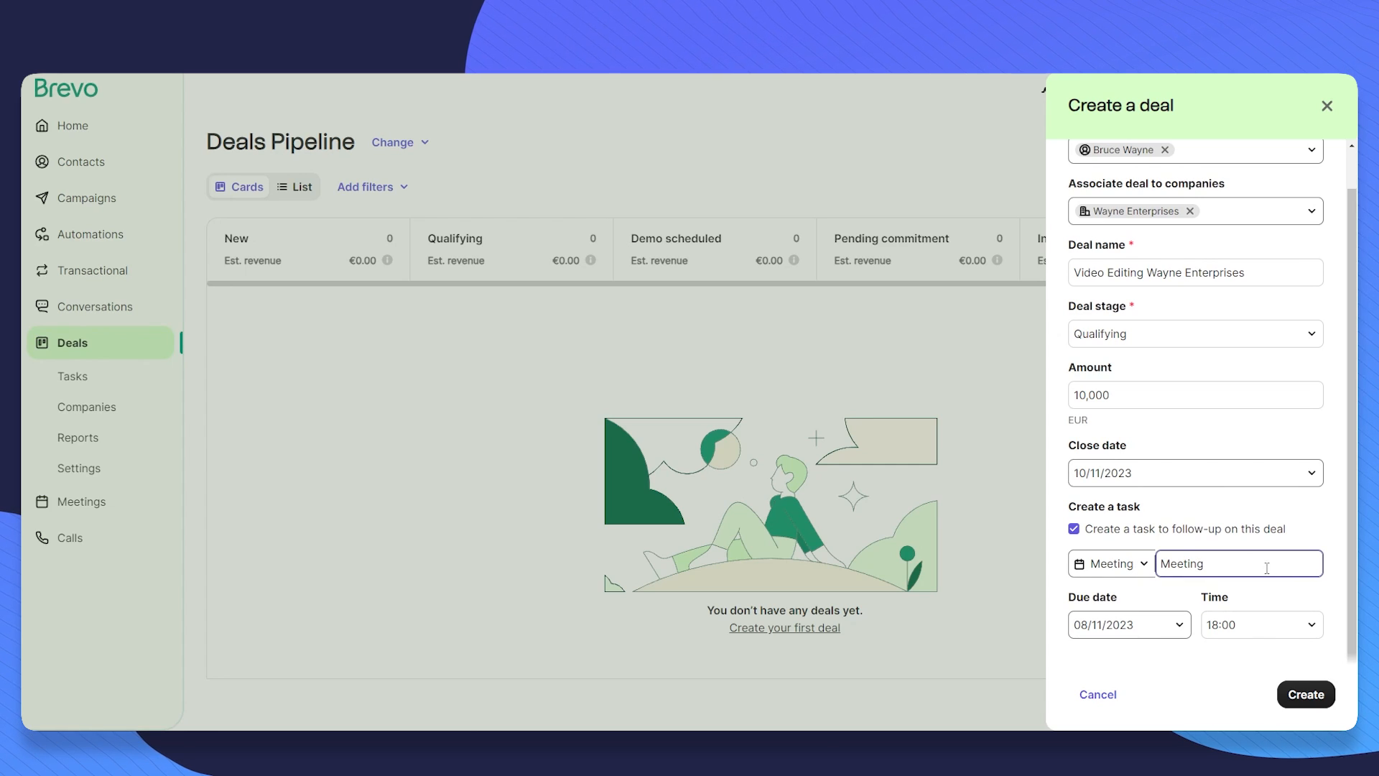
click(1133, 625)
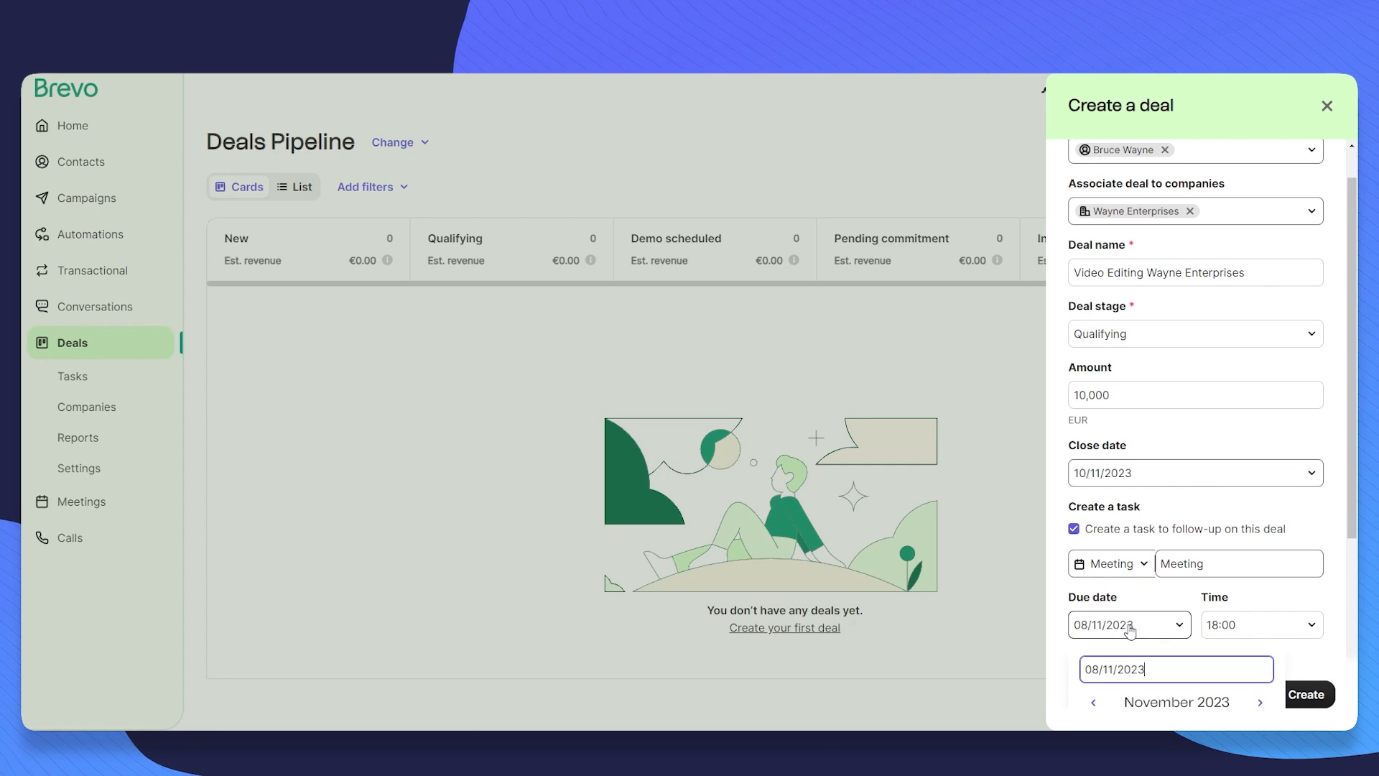
scroll(1177, 596, down, 5)
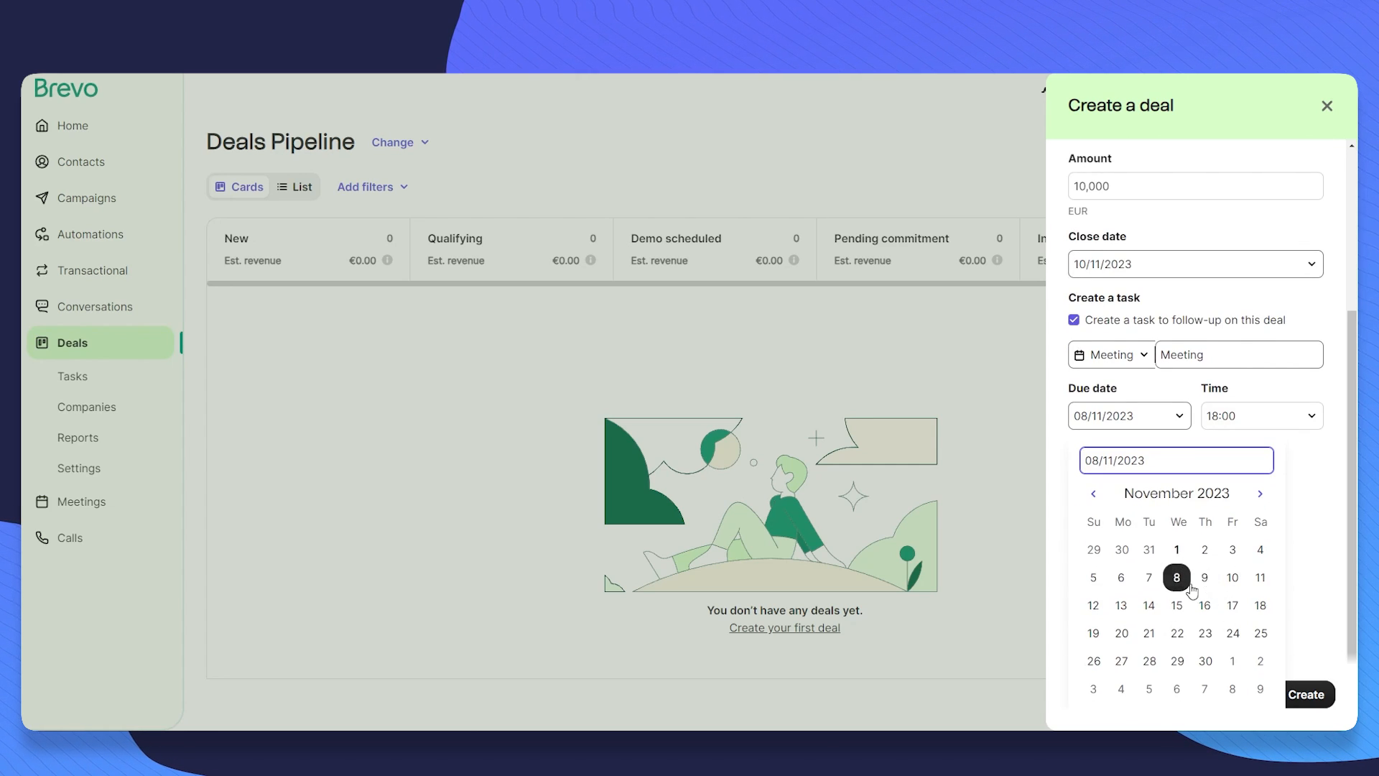
click(1232, 577)
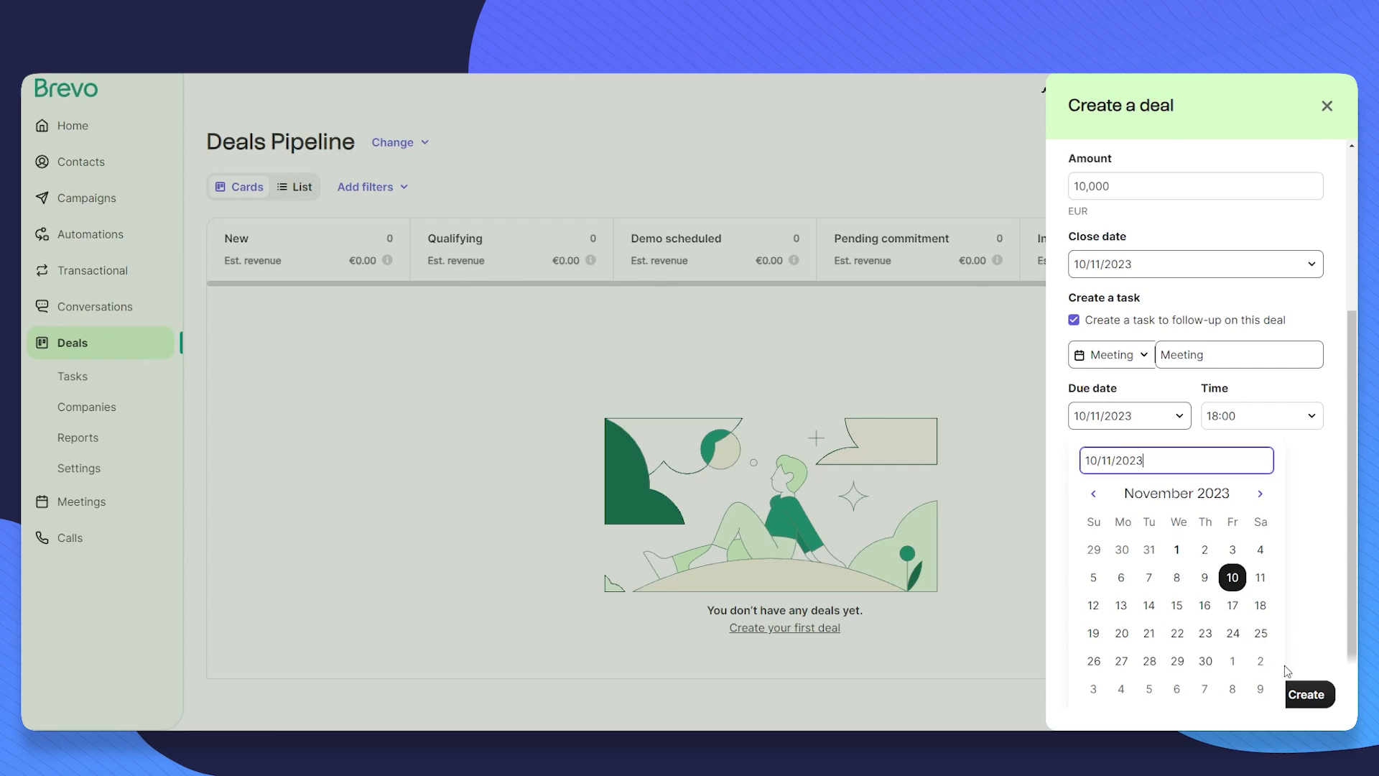
click(1322, 692)
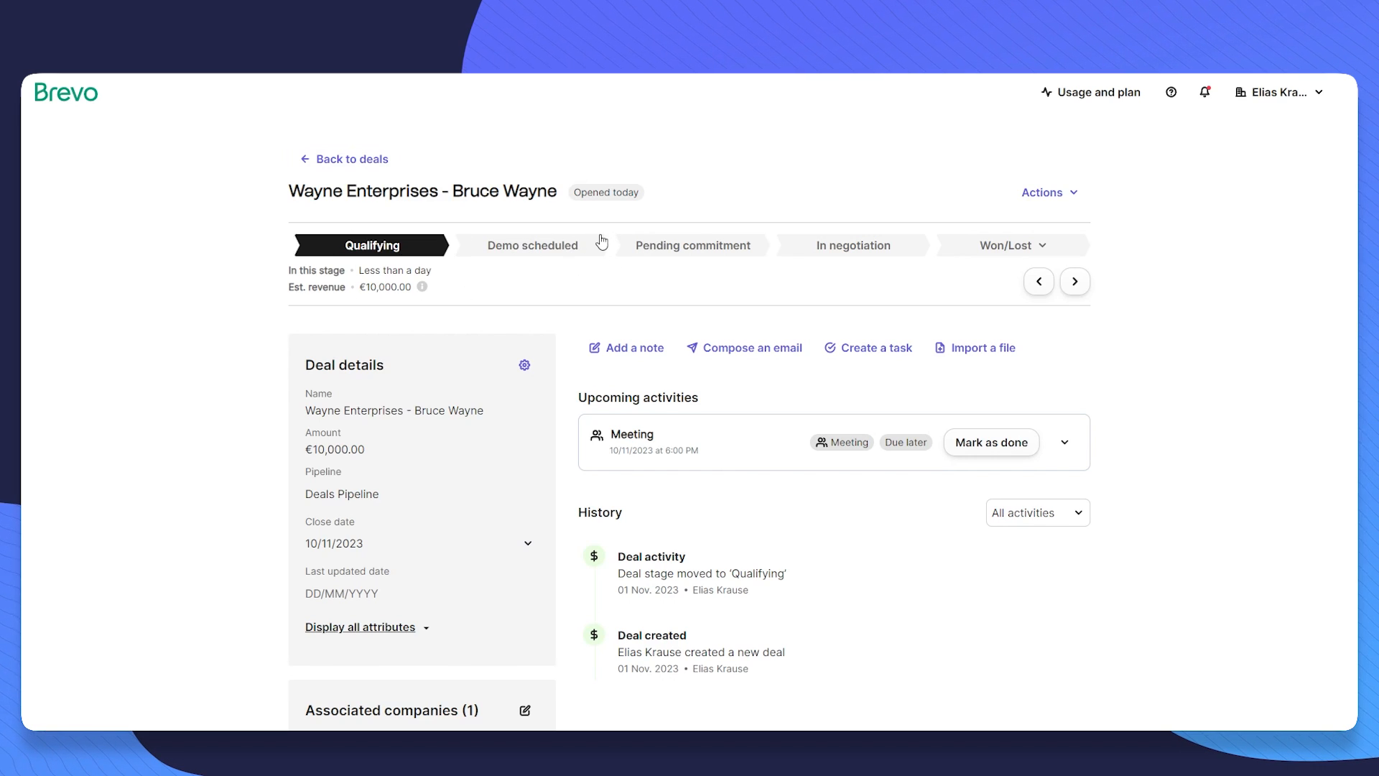
Start a note from the deal's actions, then close it without saving
click(1073, 193)
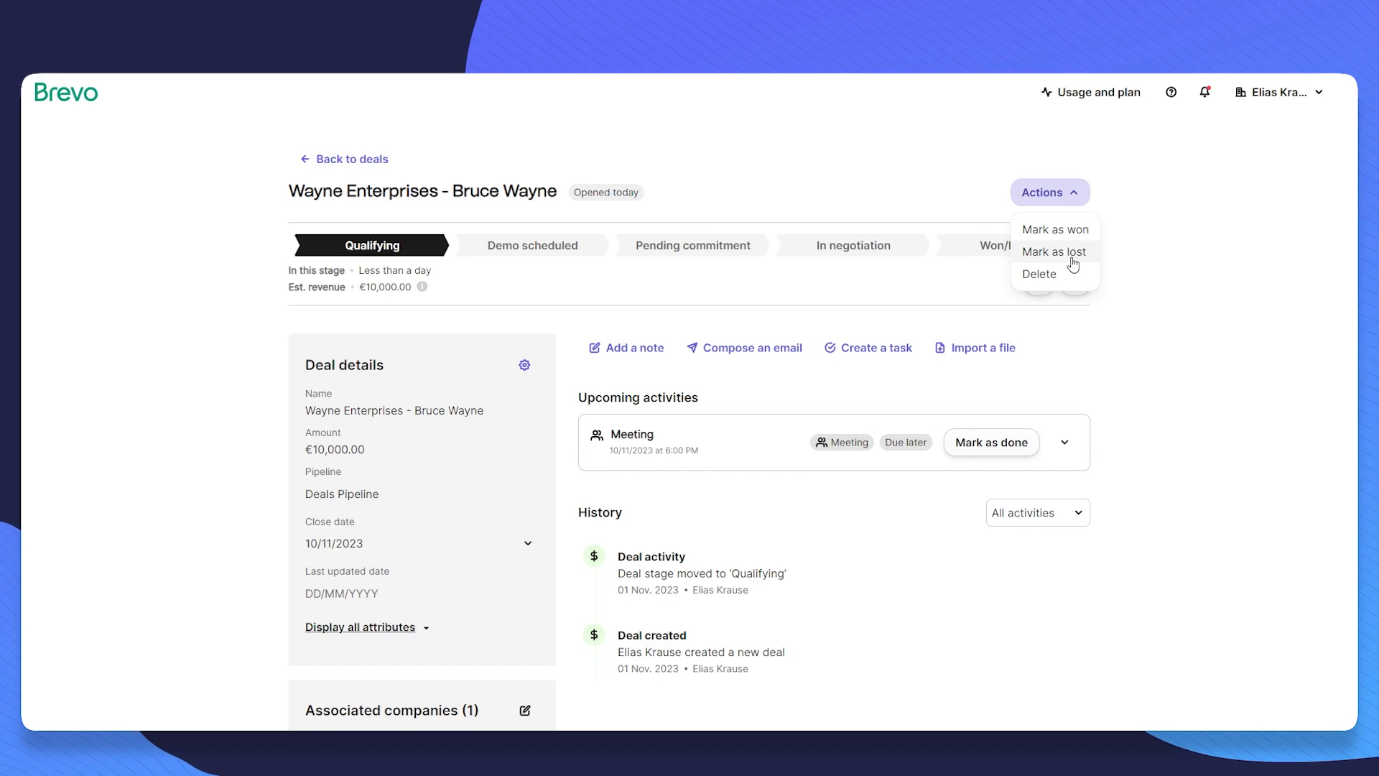
click(621, 347)
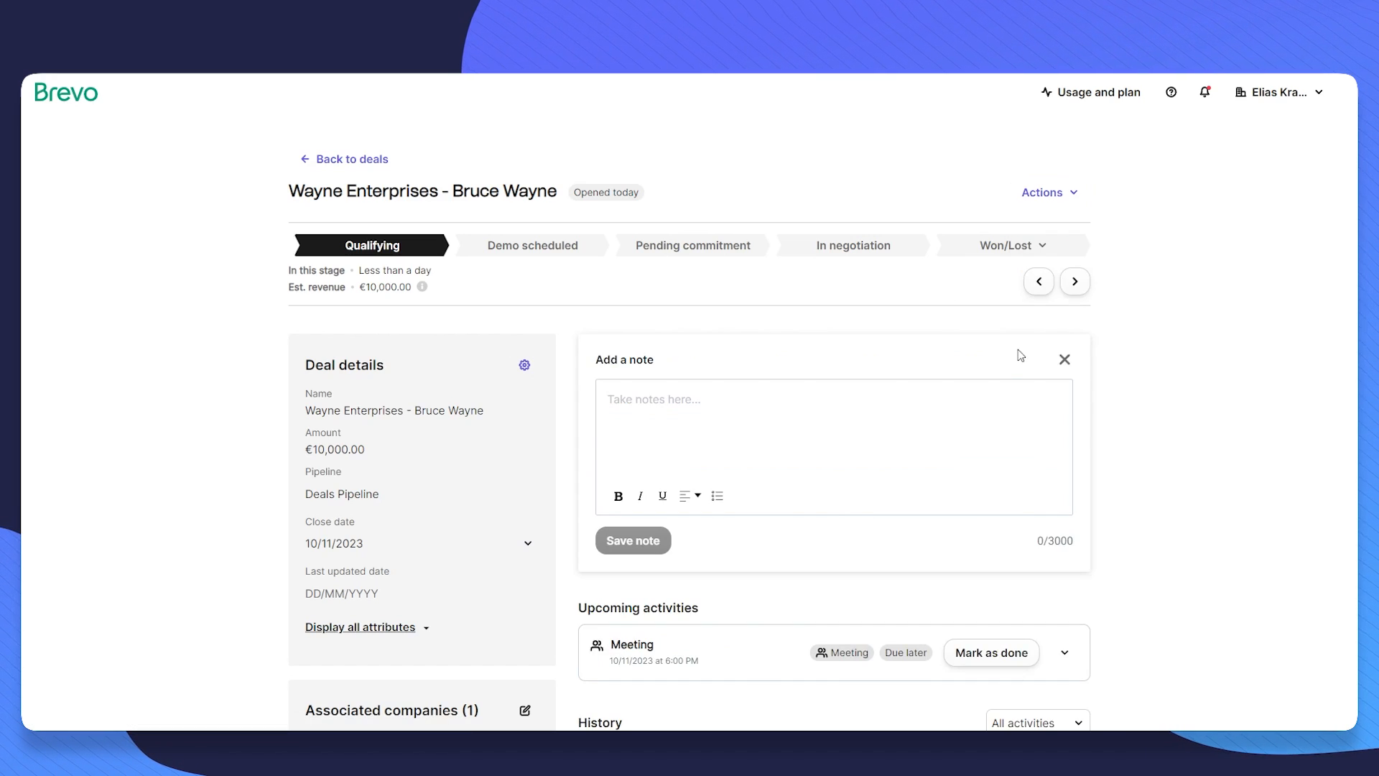
click(1064, 357)
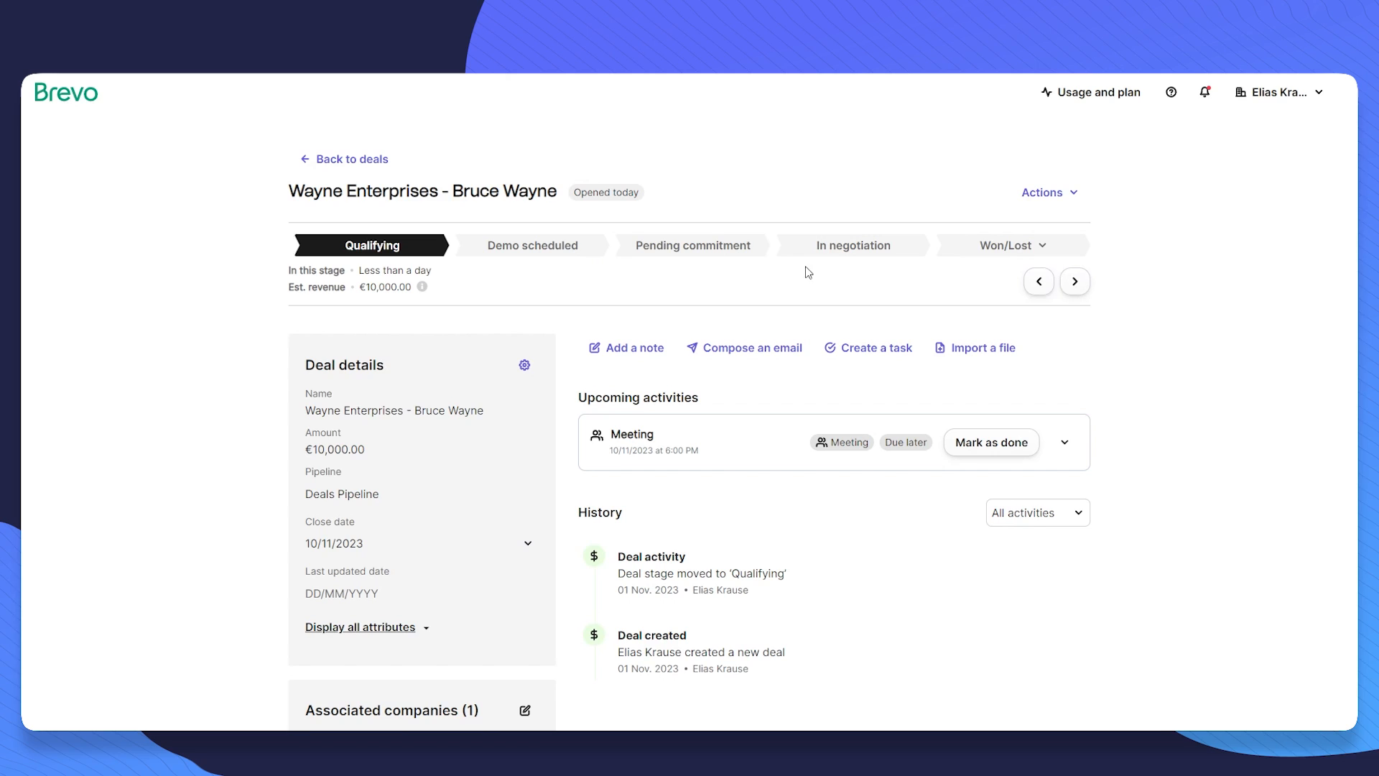
Move the deal to the Demo scheduled stage and return to Home
click(1039, 281)
click(1074, 281)
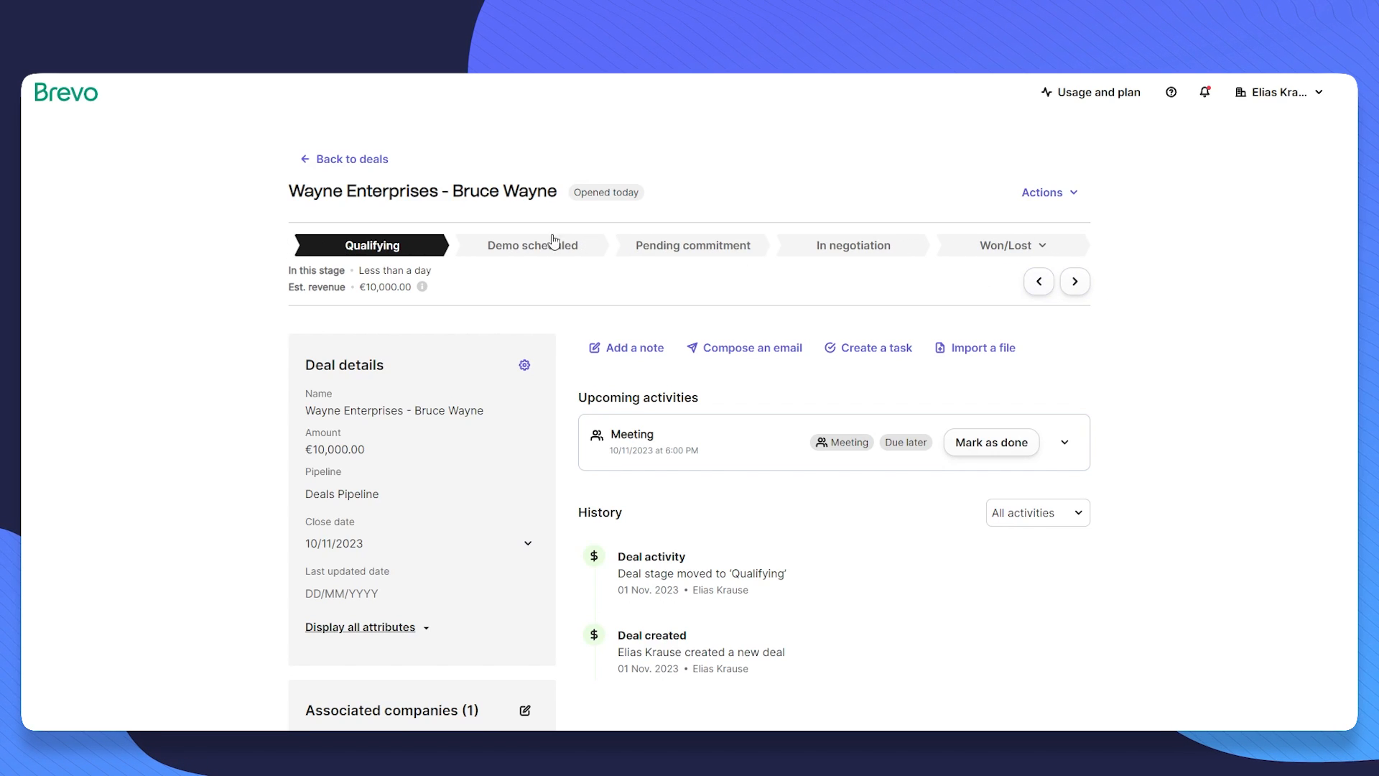
click(589, 260)
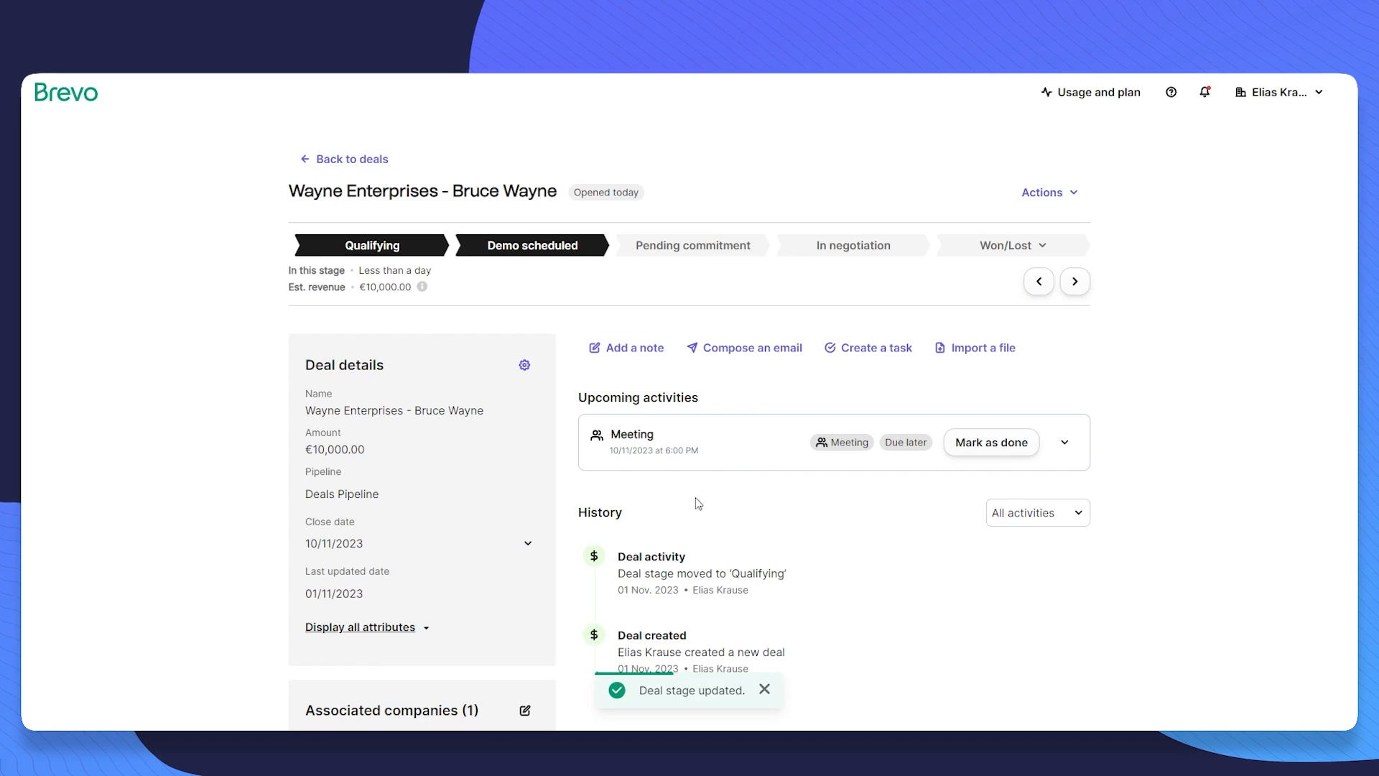
drag(710, 397, 577, 393)
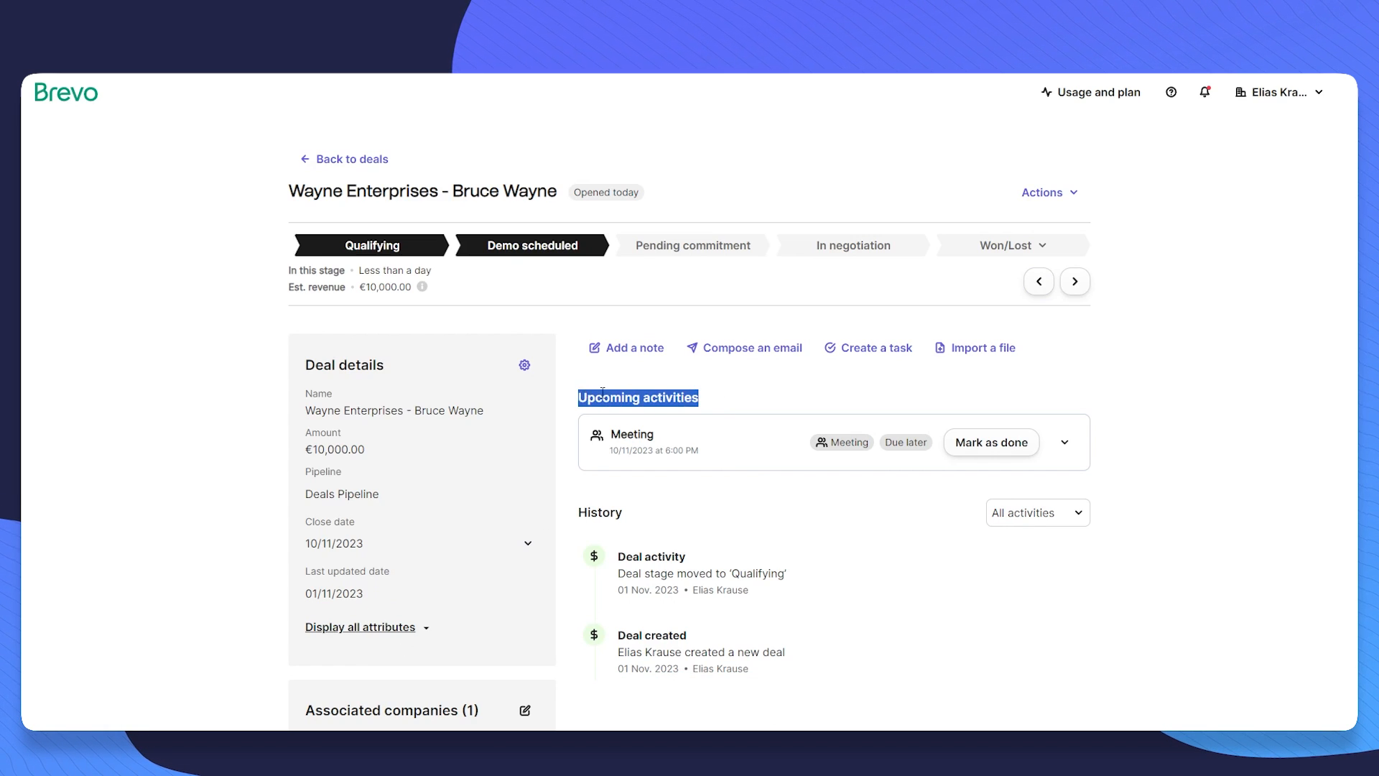
click(575, 386)
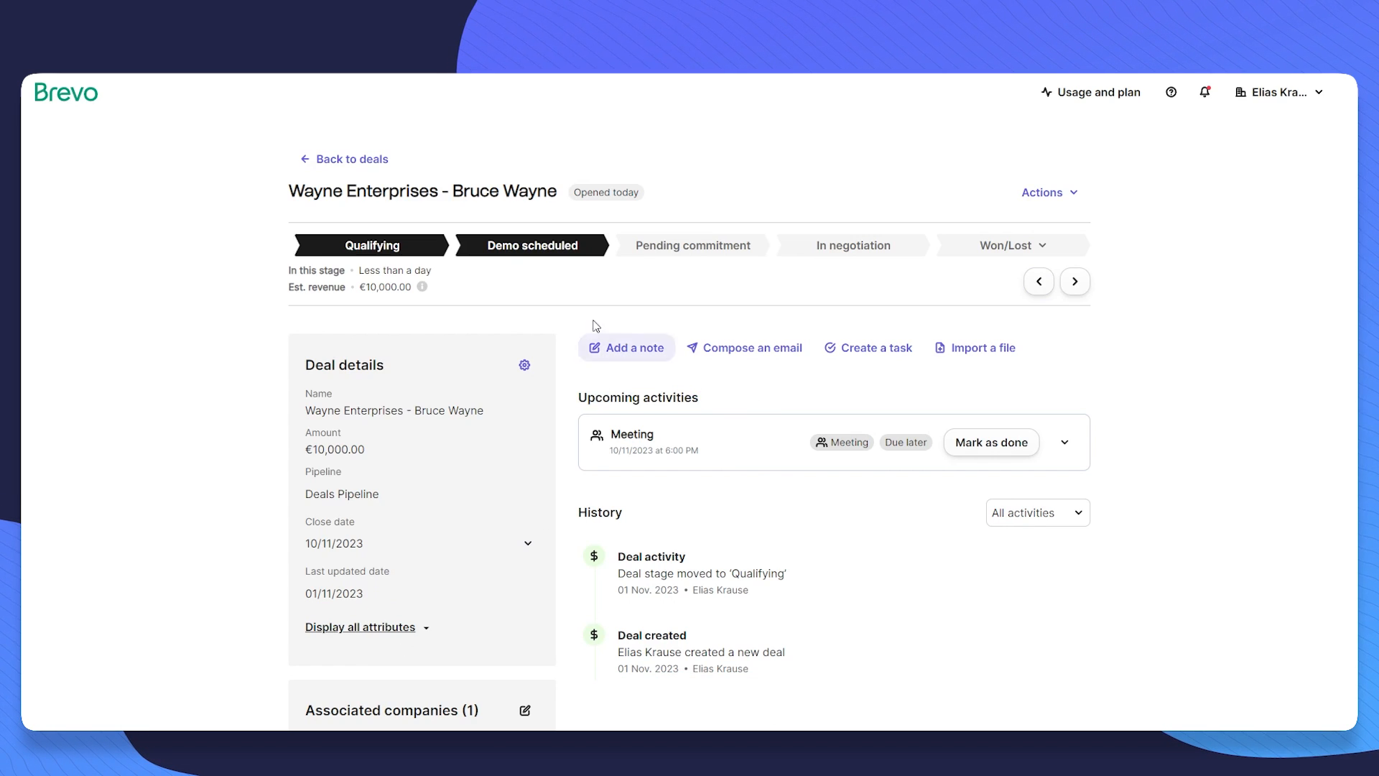
click(51, 95)
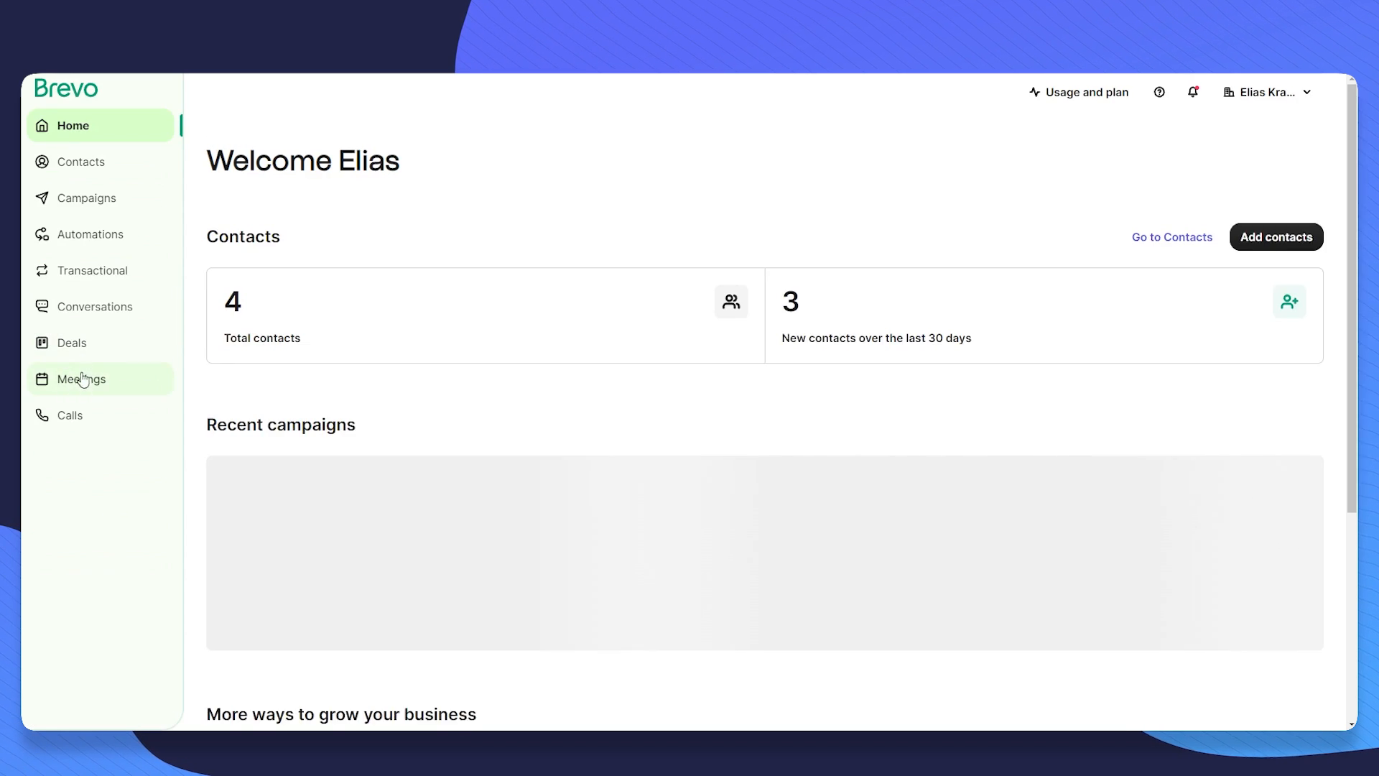
Drag the deal from Qualifying into Pending commitment and open it to check
click(73, 343)
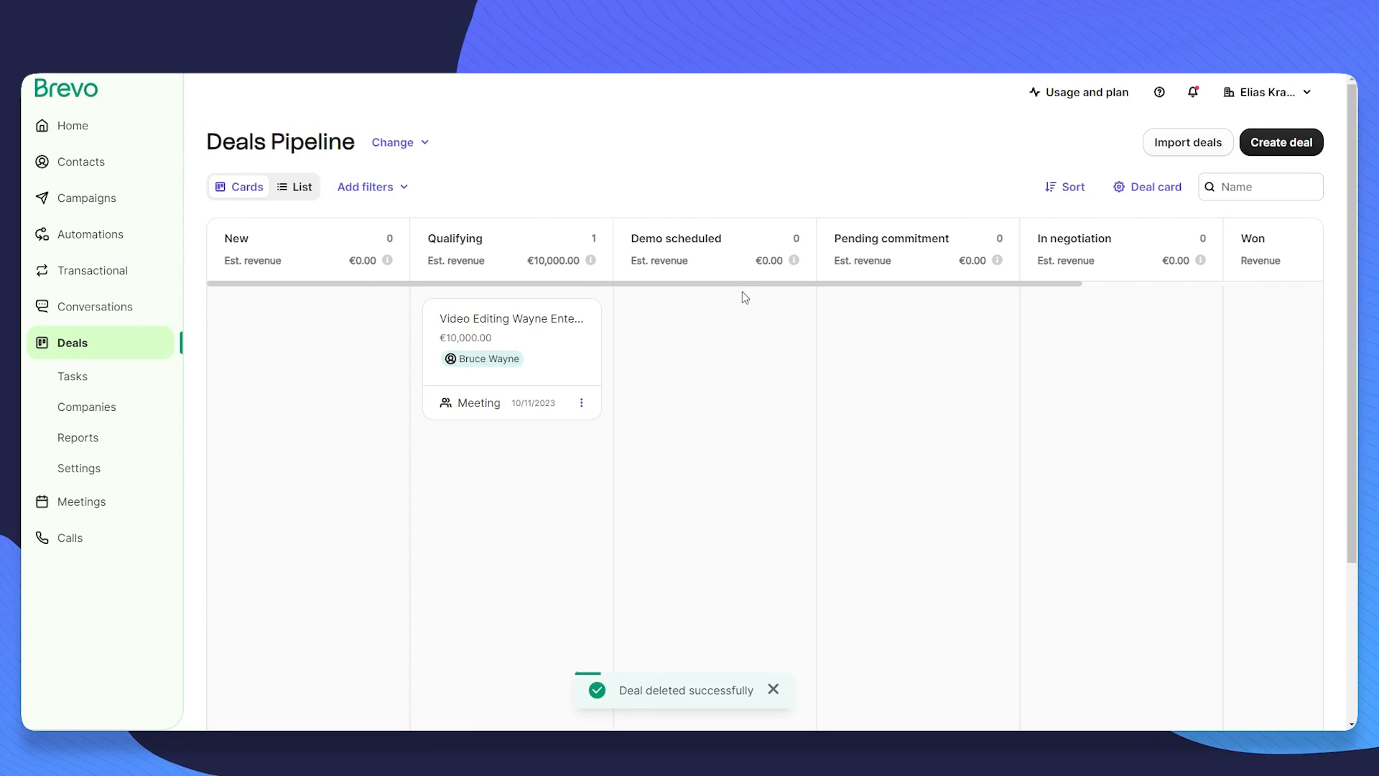
drag(455, 317, 931, 325)
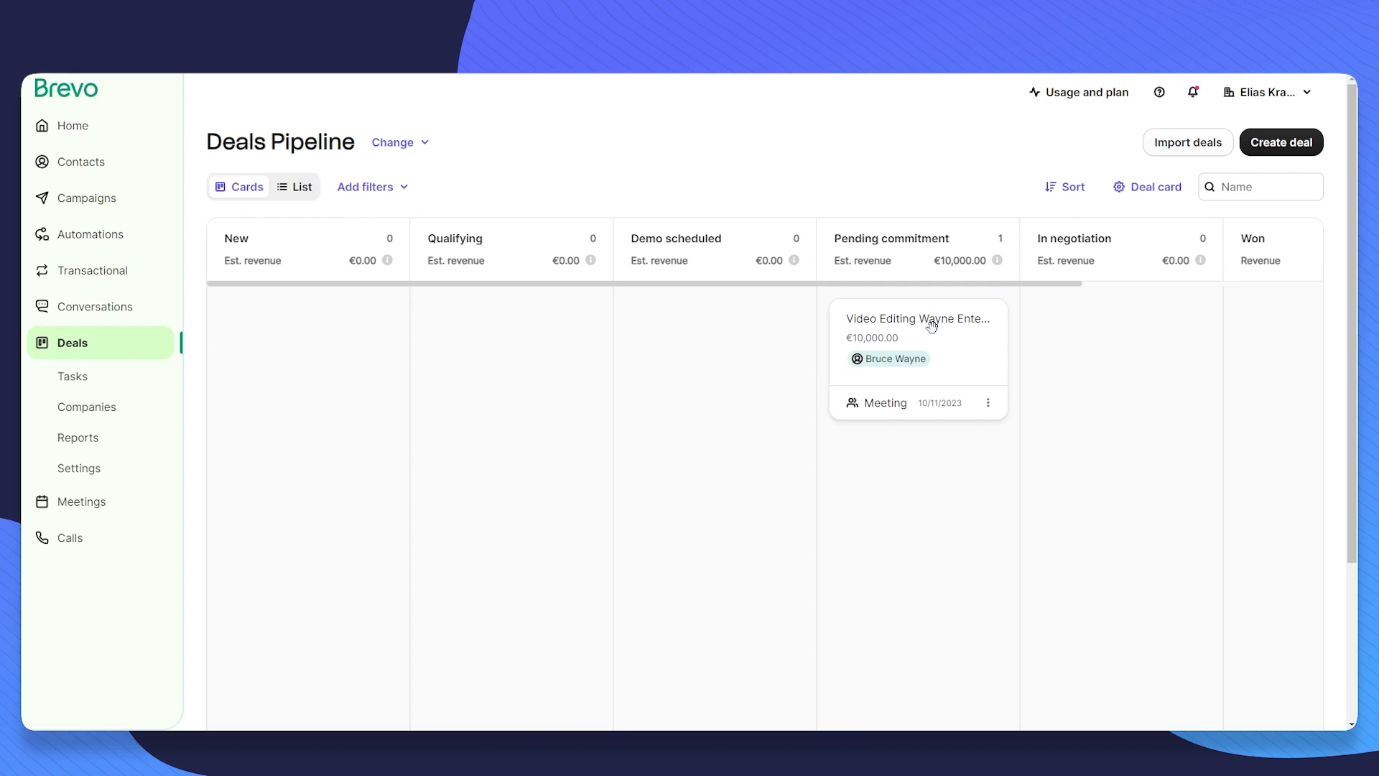
click(855, 306)
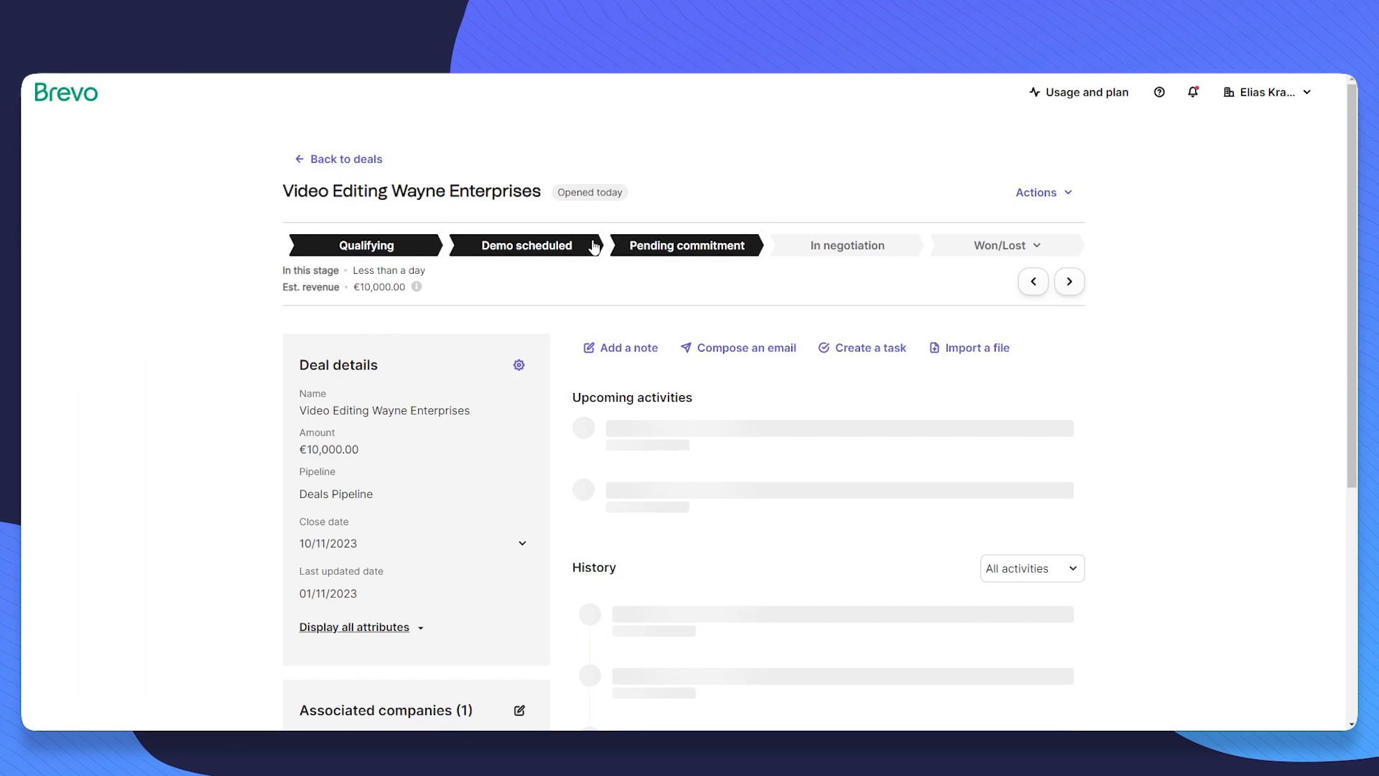
click(300, 160)
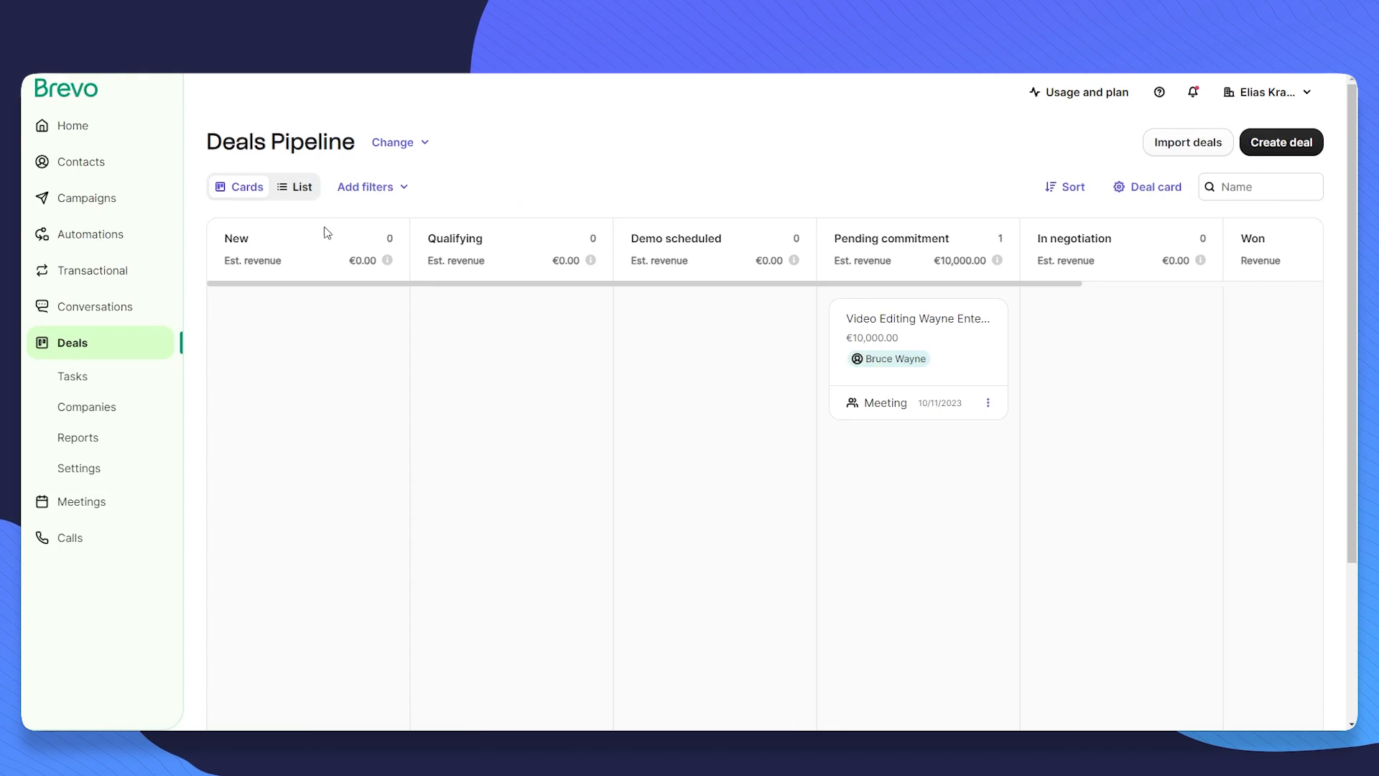
Compare the deals in table and board views, check pipelines, then go to Tasks
click(295, 188)
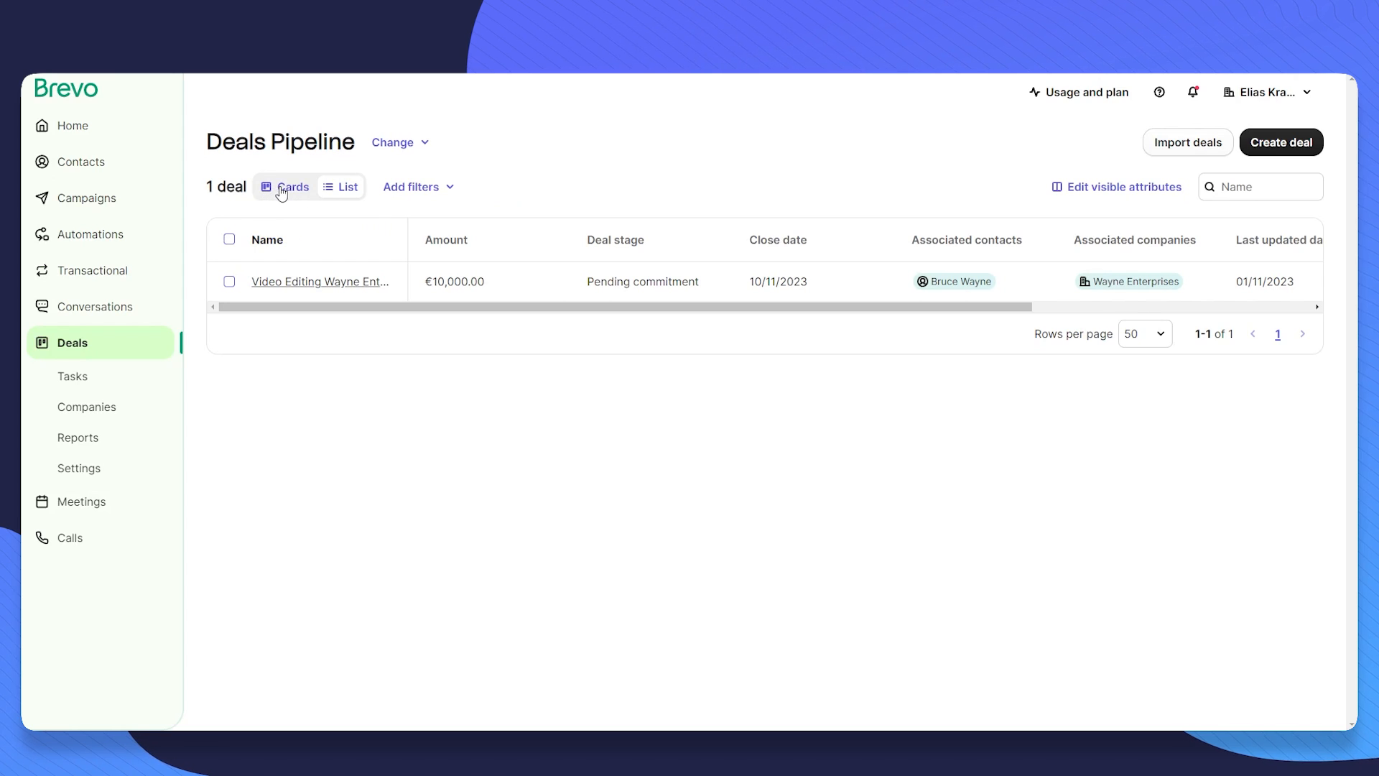
click(297, 188)
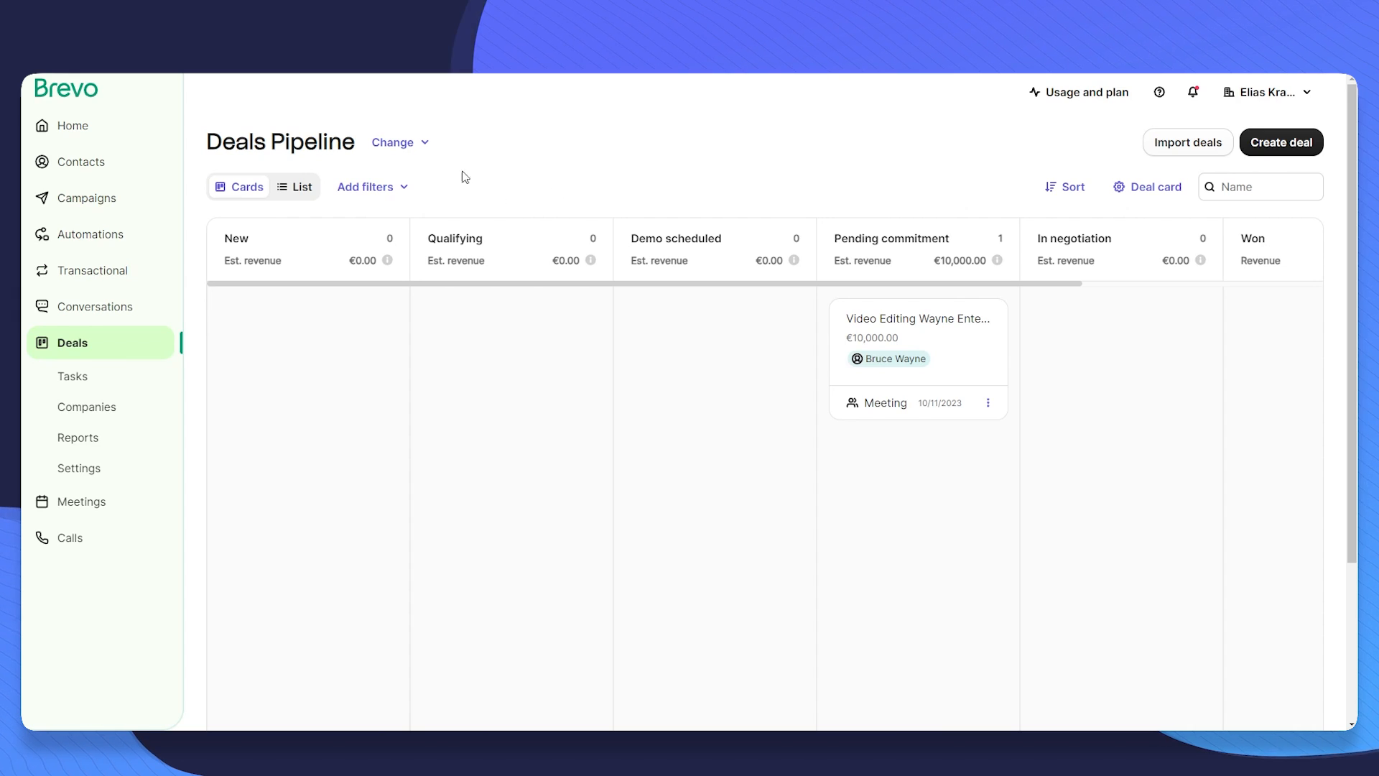
click(392, 149)
click(101, 381)
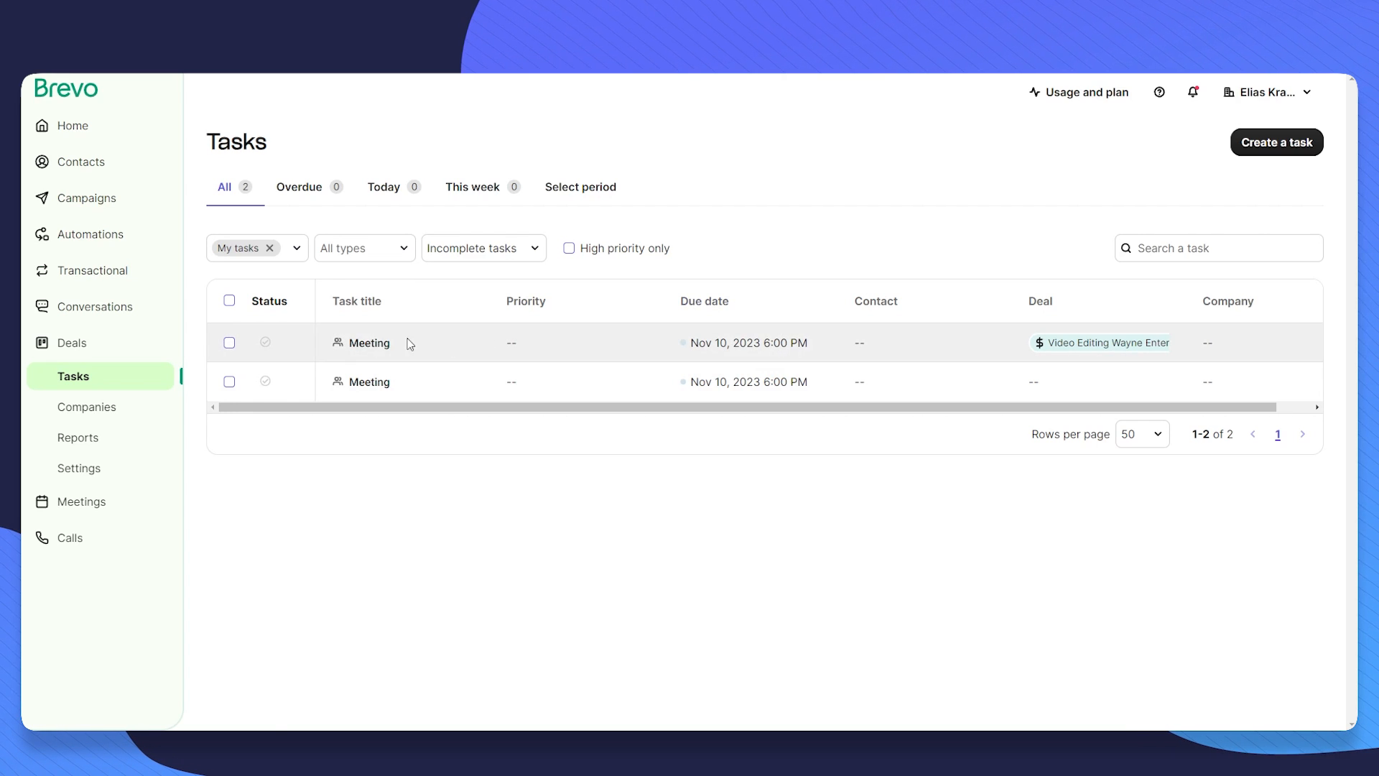
Start a new Call task, trying and undoing the reminder and high-priority options
click(231, 345)
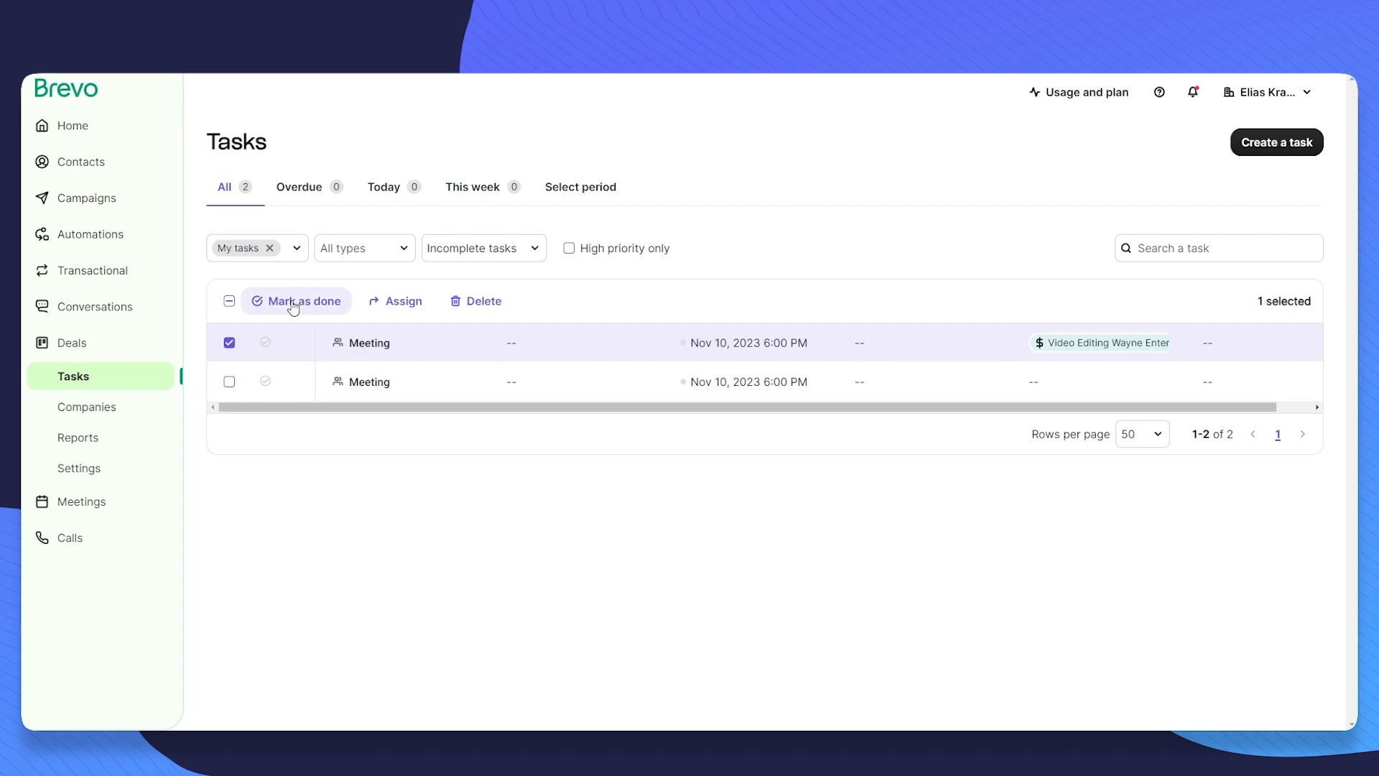
click(234, 345)
click(1280, 141)
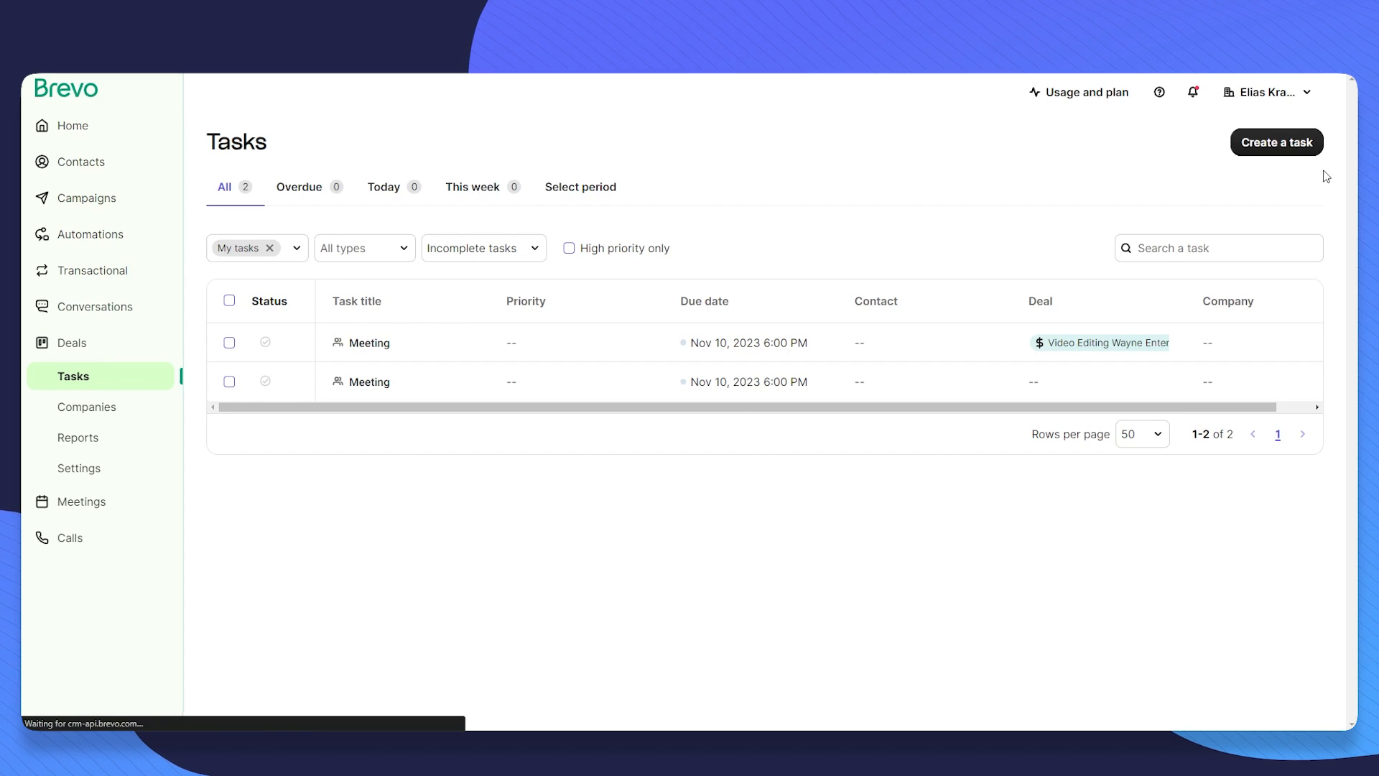
click(1139, 192)
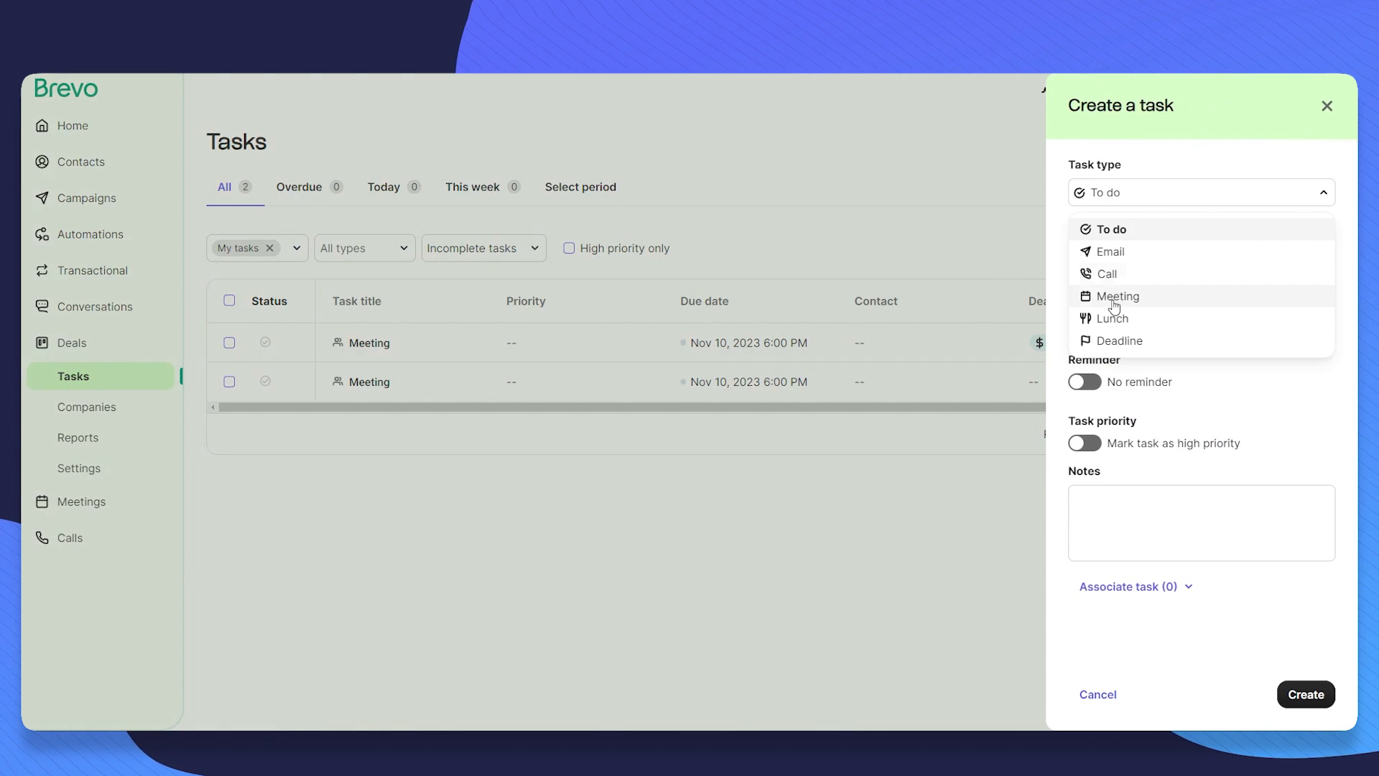
click(1112, 272)
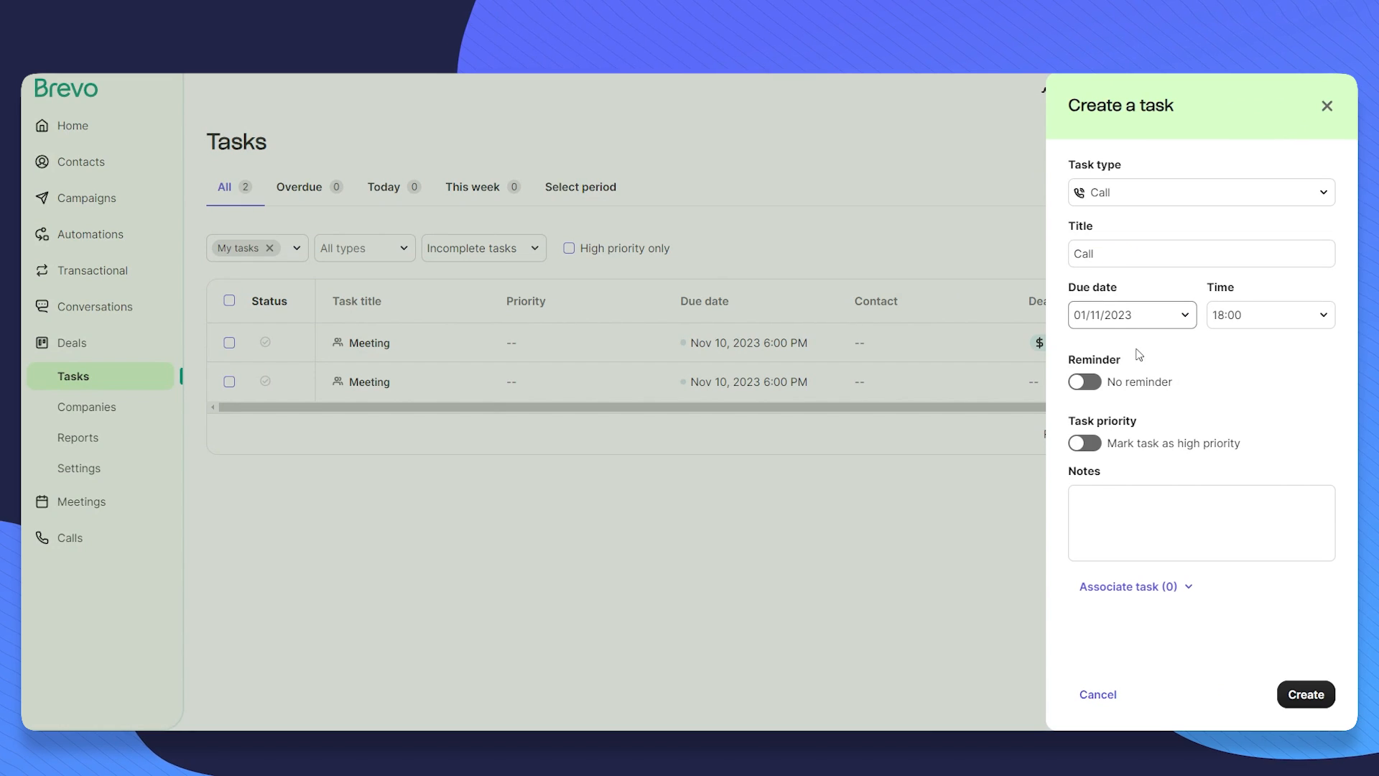
click(1089, 386)
click(1091, 385)
click(1084, 442)
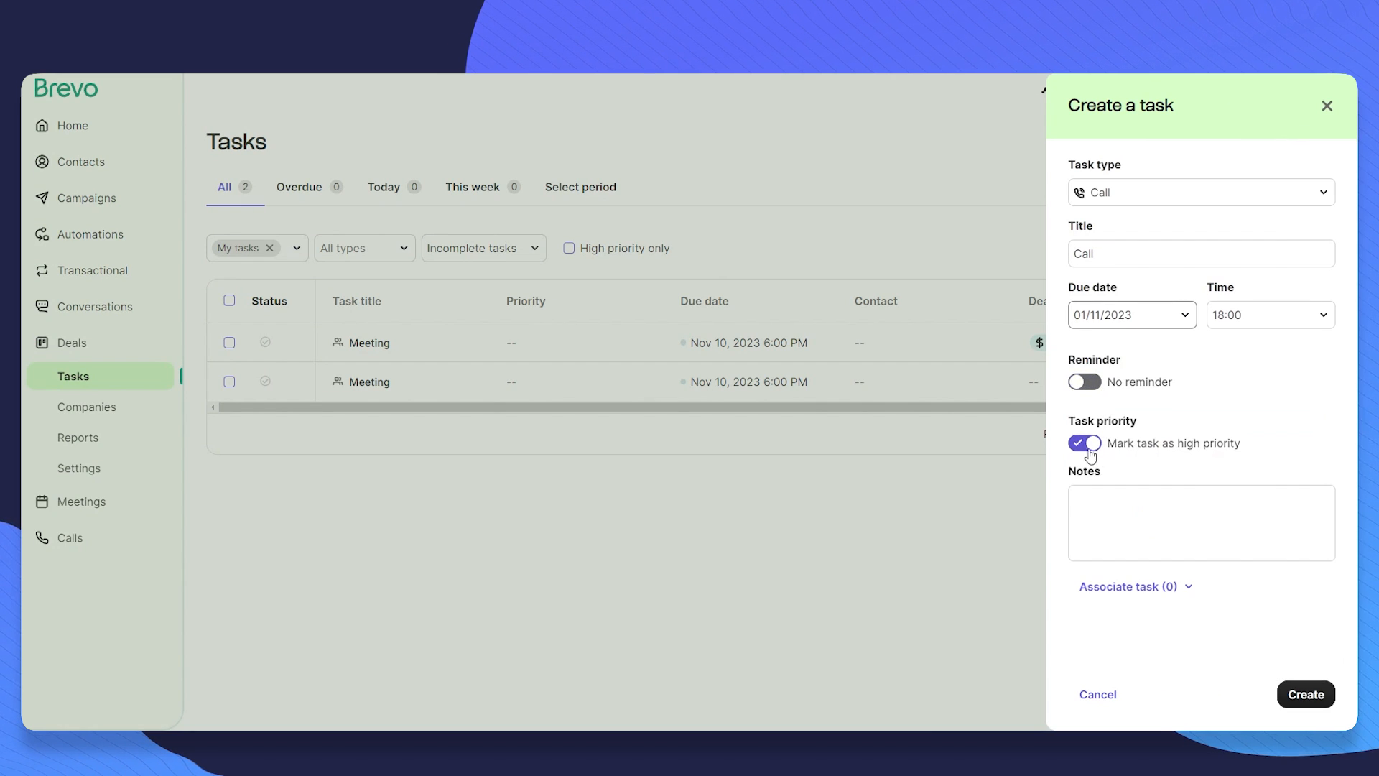
click(1084, 442)
click(1120, 514)
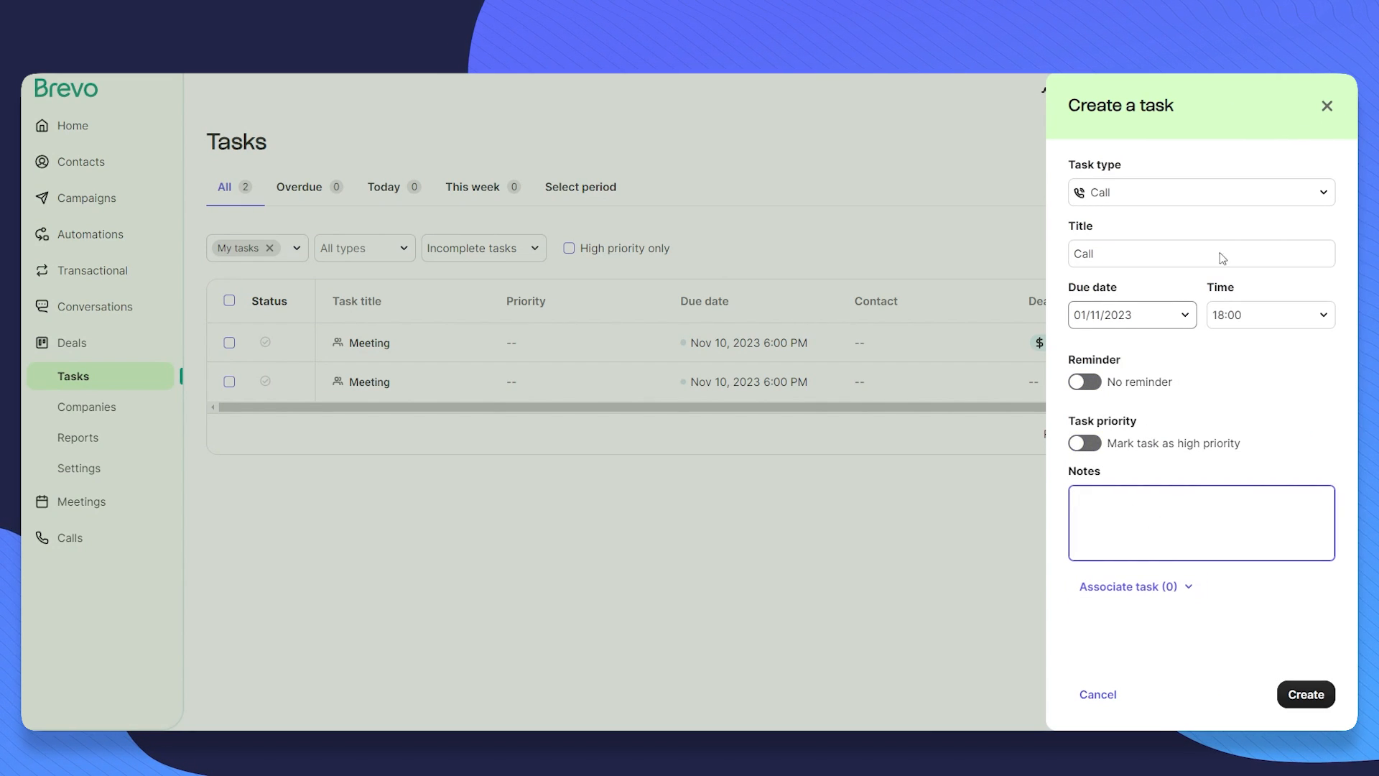
Discard the unsaved task and go to the Wayne Enterprises company record
click(1327, 106)
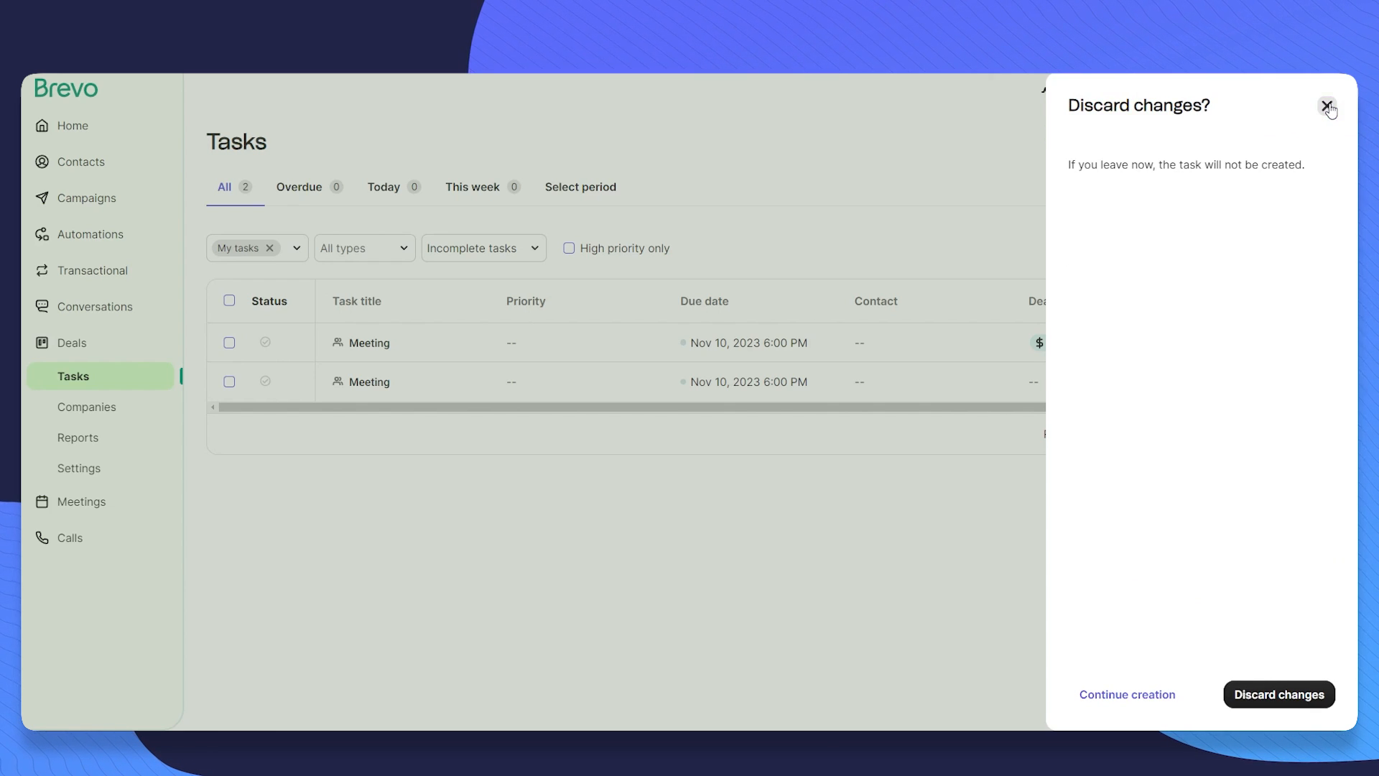
click(1285, 696)
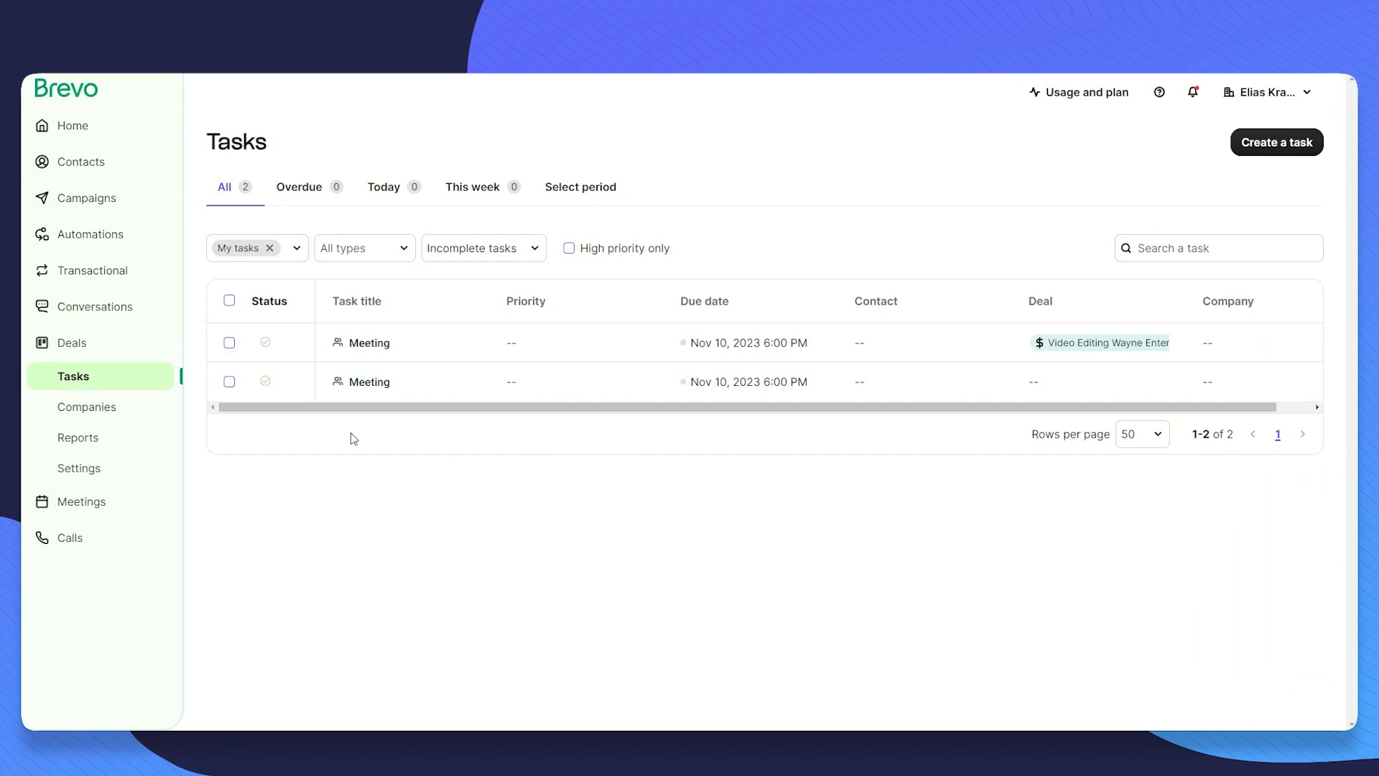
click(145, 409)
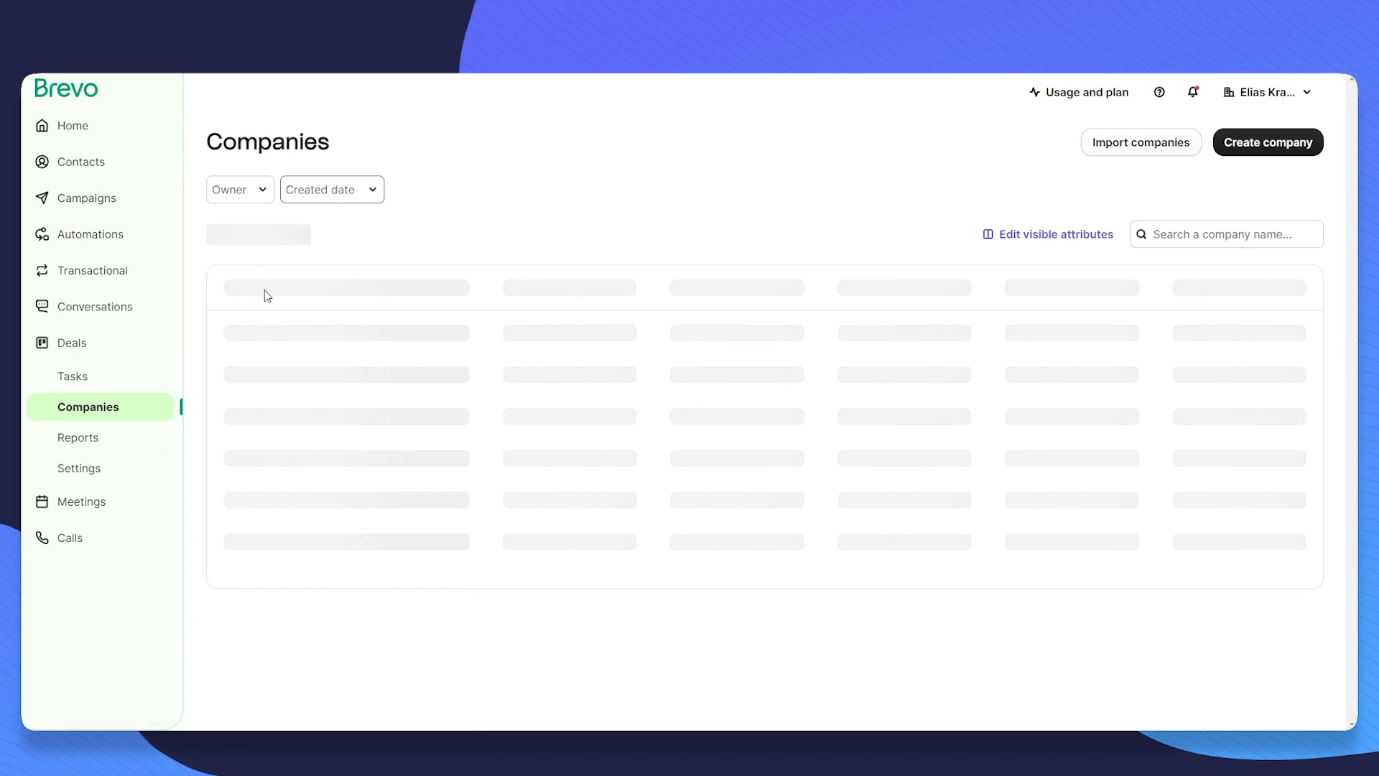
click(298, 330)
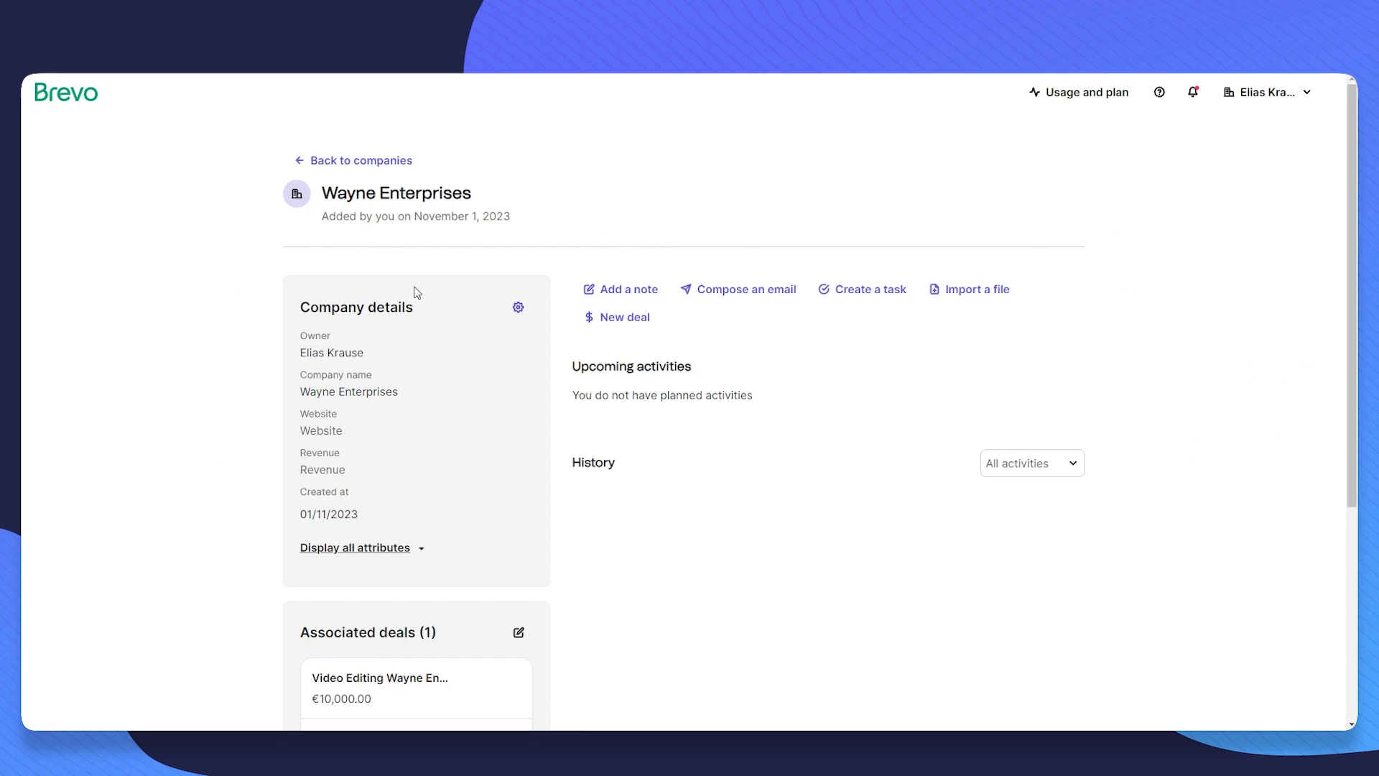
Check the deals revenue report, which shows €0 won
drag(285, 297, 477, 501)
scroll(477, 500, down, 5)
click(460, 491)
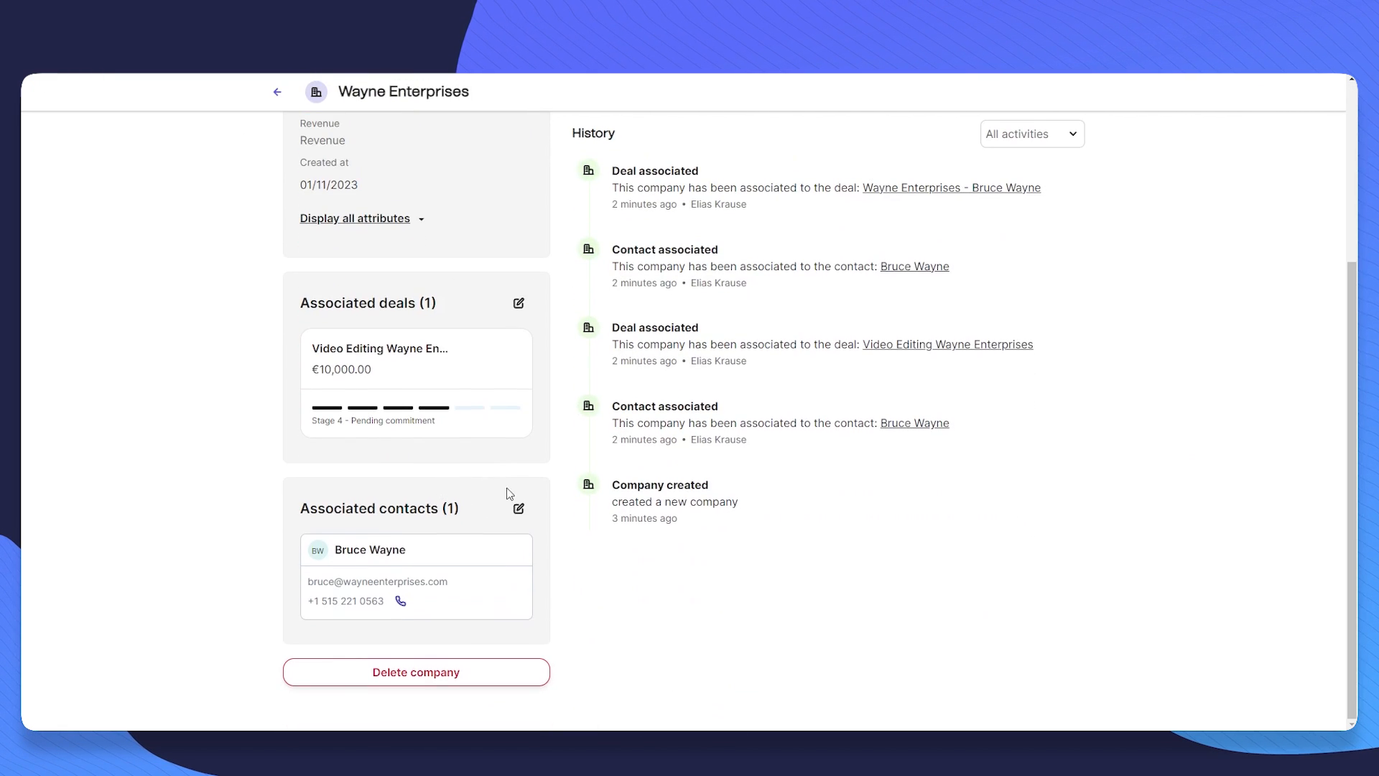
scroll(508, 491, up, 5)
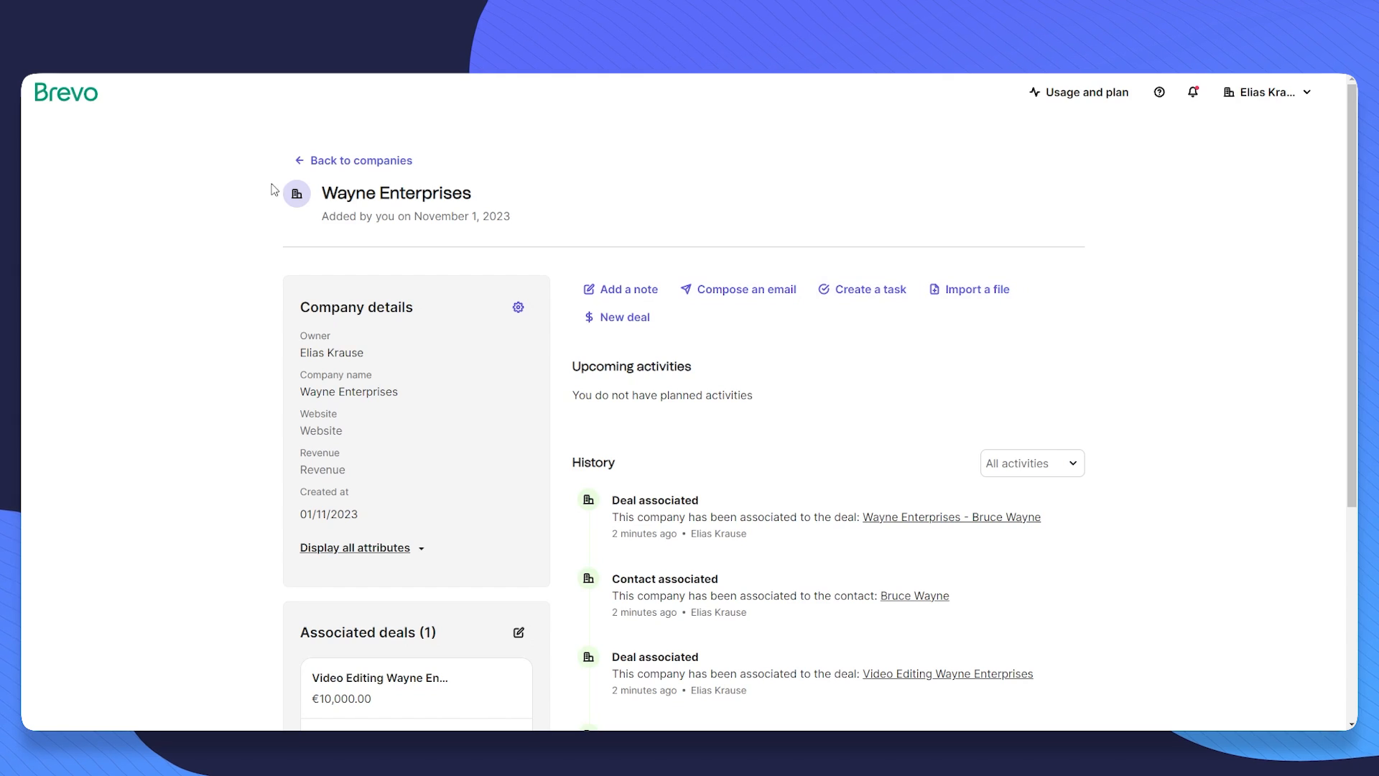
click(301, 160)
click(118, 446)
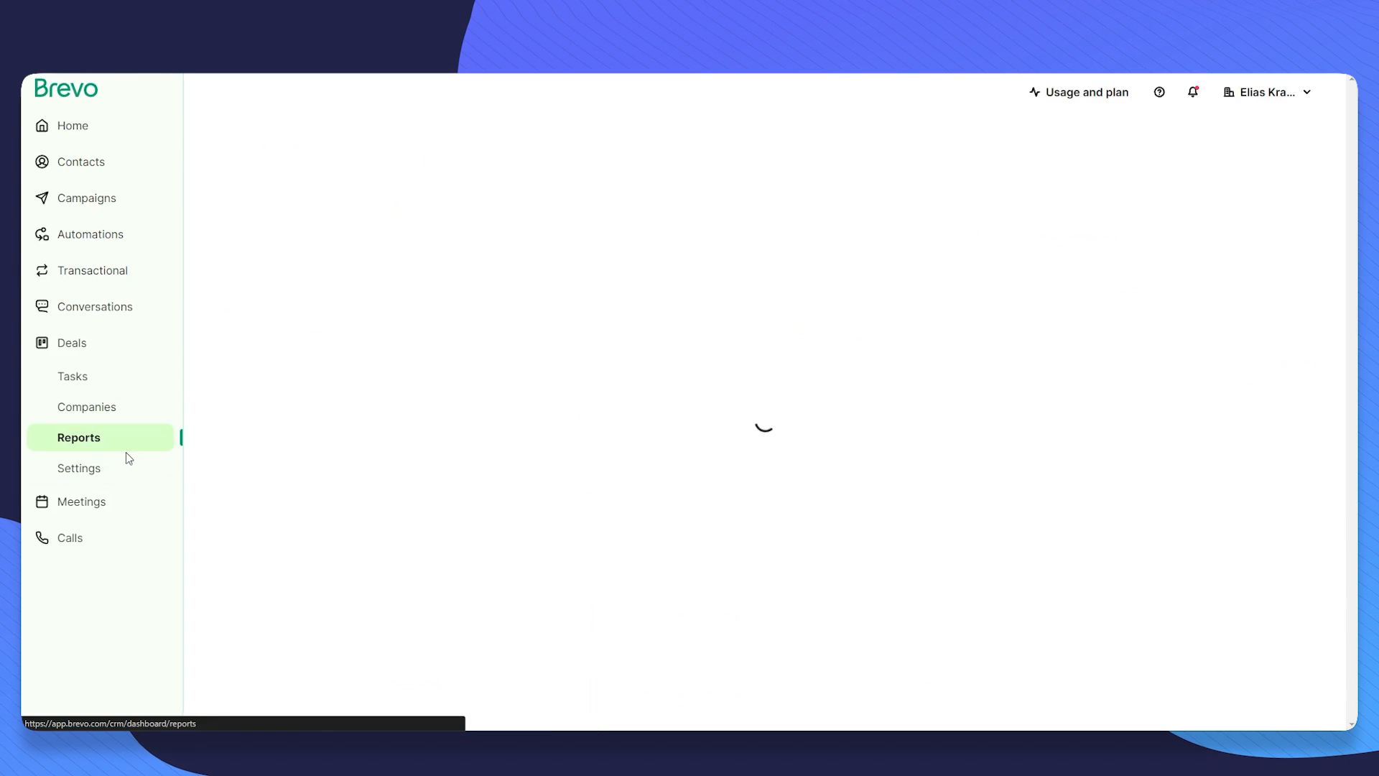
scroll(474, 376, down, 1)
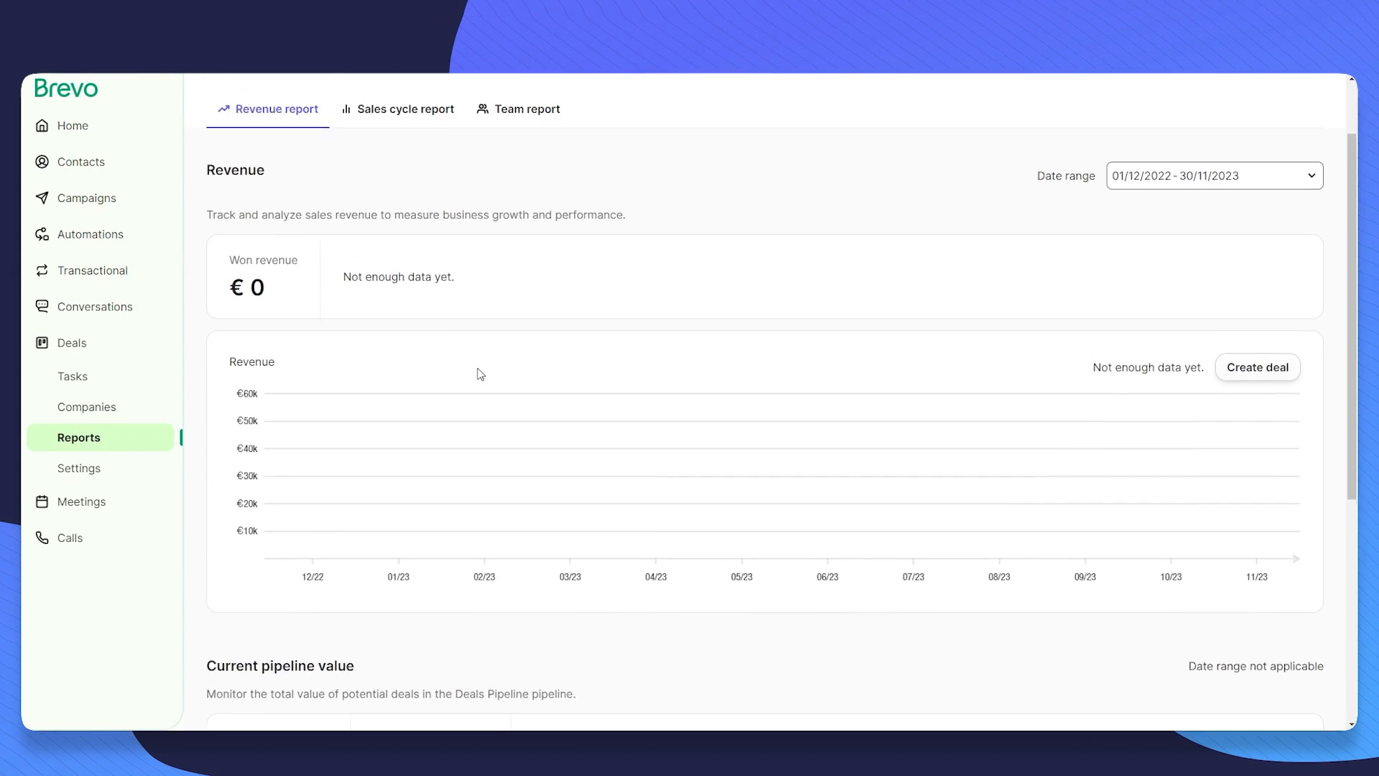
Open the Video Editing Wayne Enterprises deal from the pipeline and show its Actions options
click(100, 367)
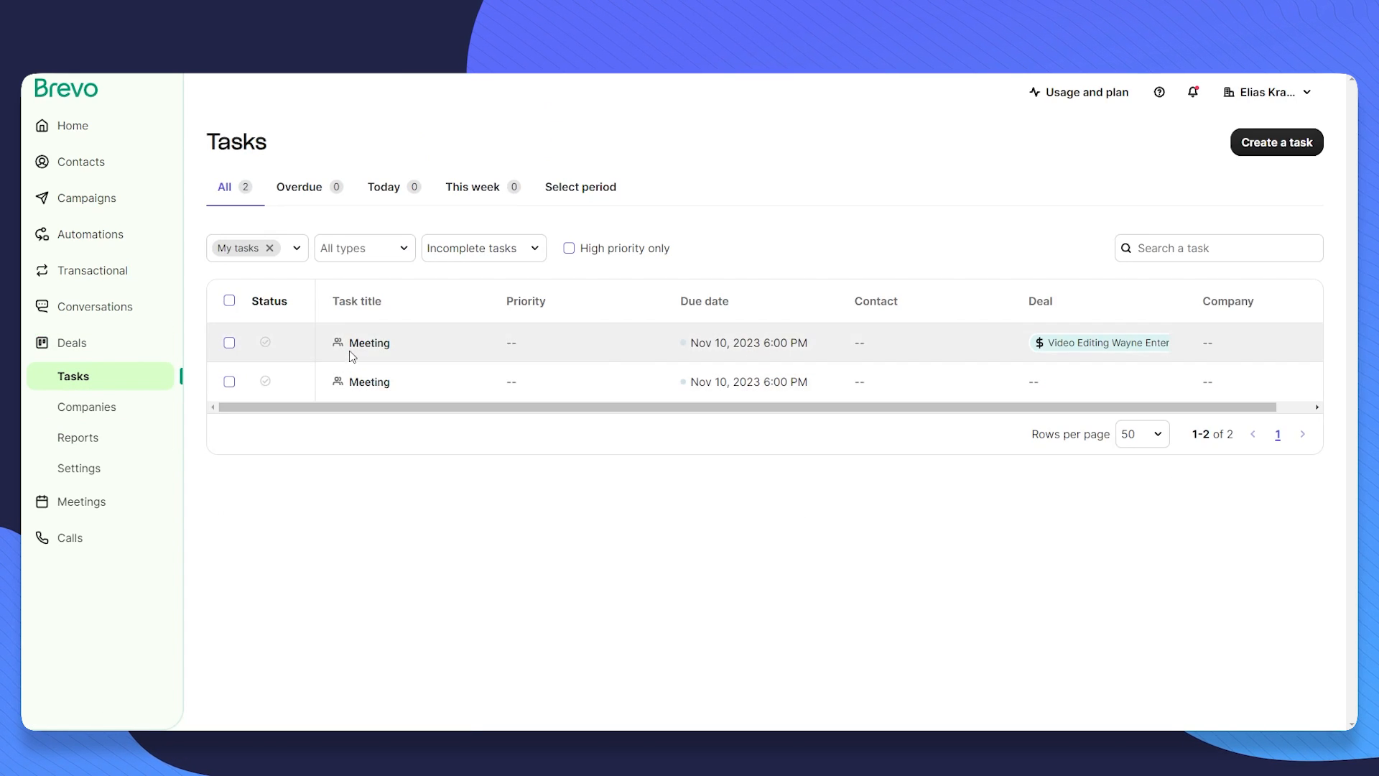
click(108, 348)
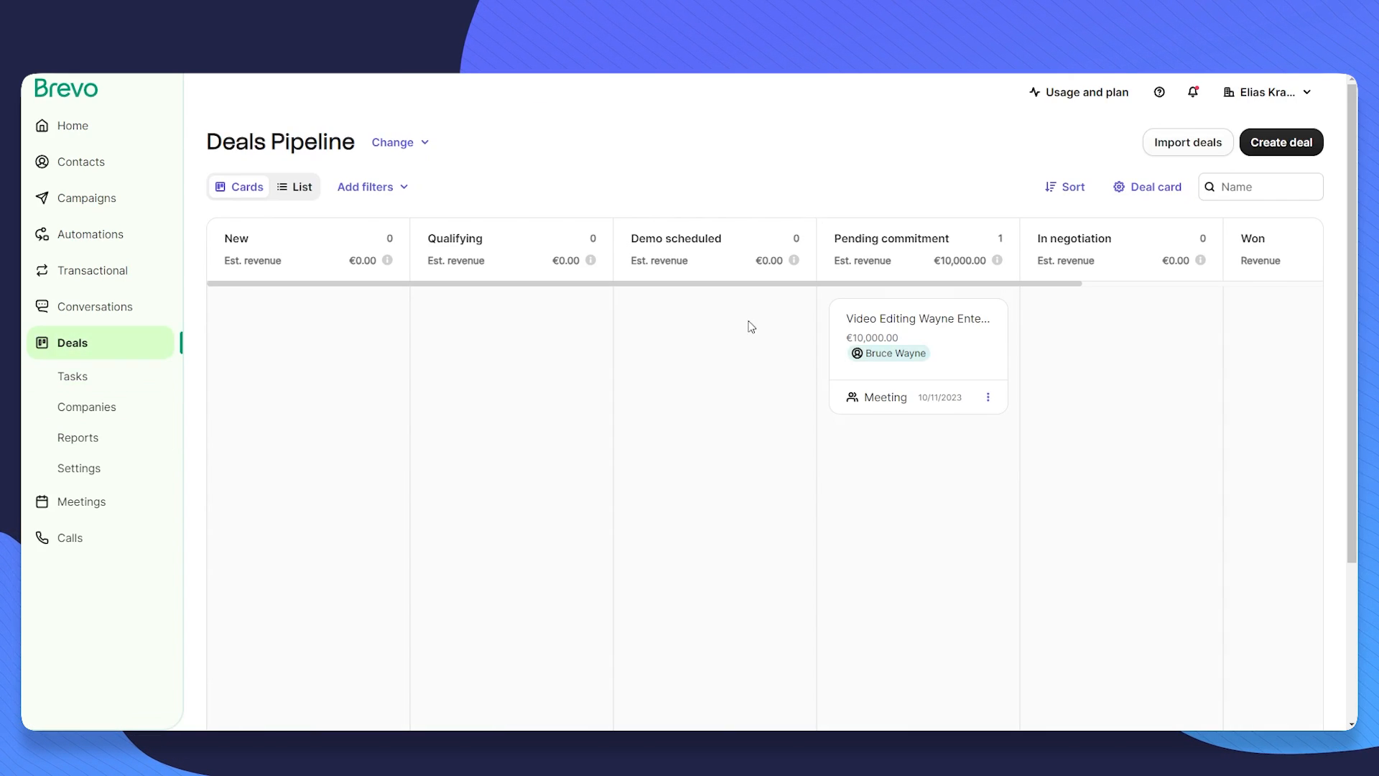
click(927, 324)
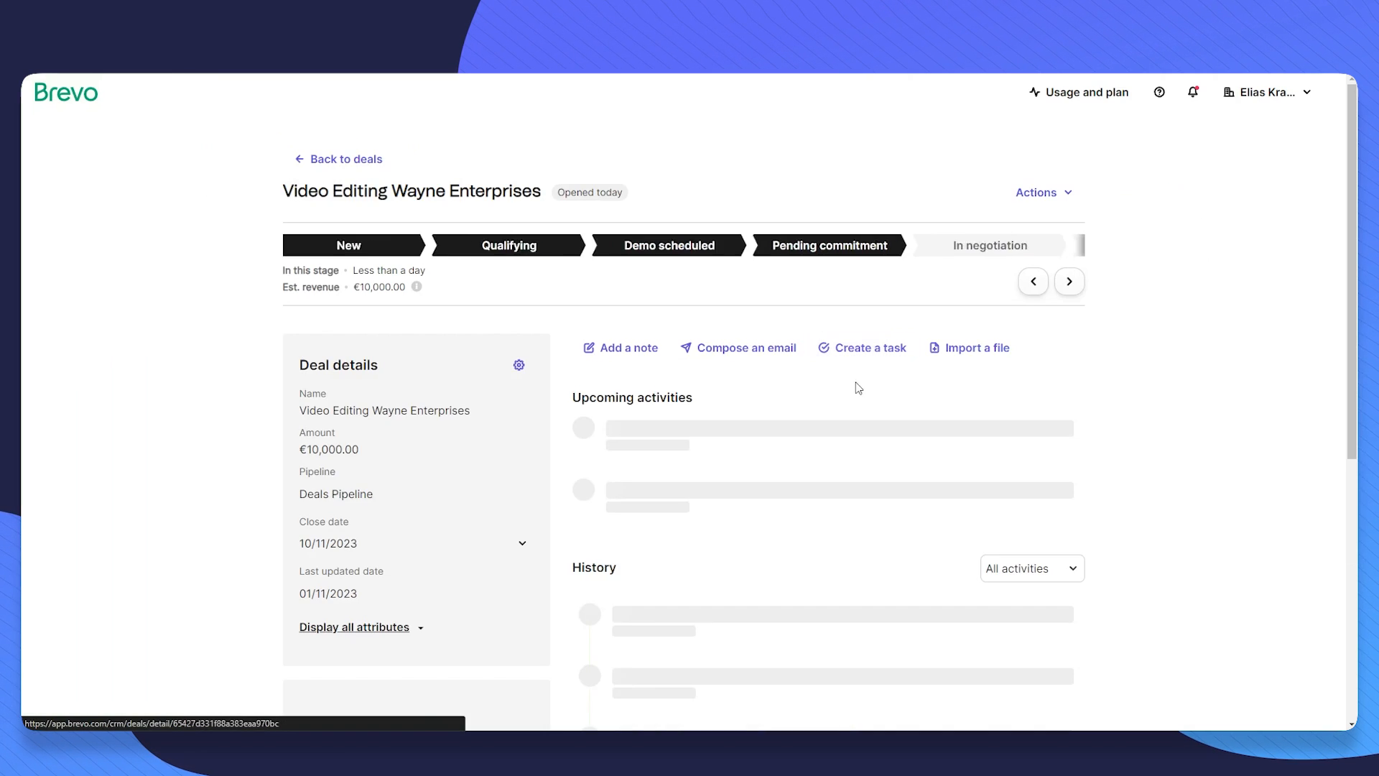
click(1037, 193)
click(1063, 230)
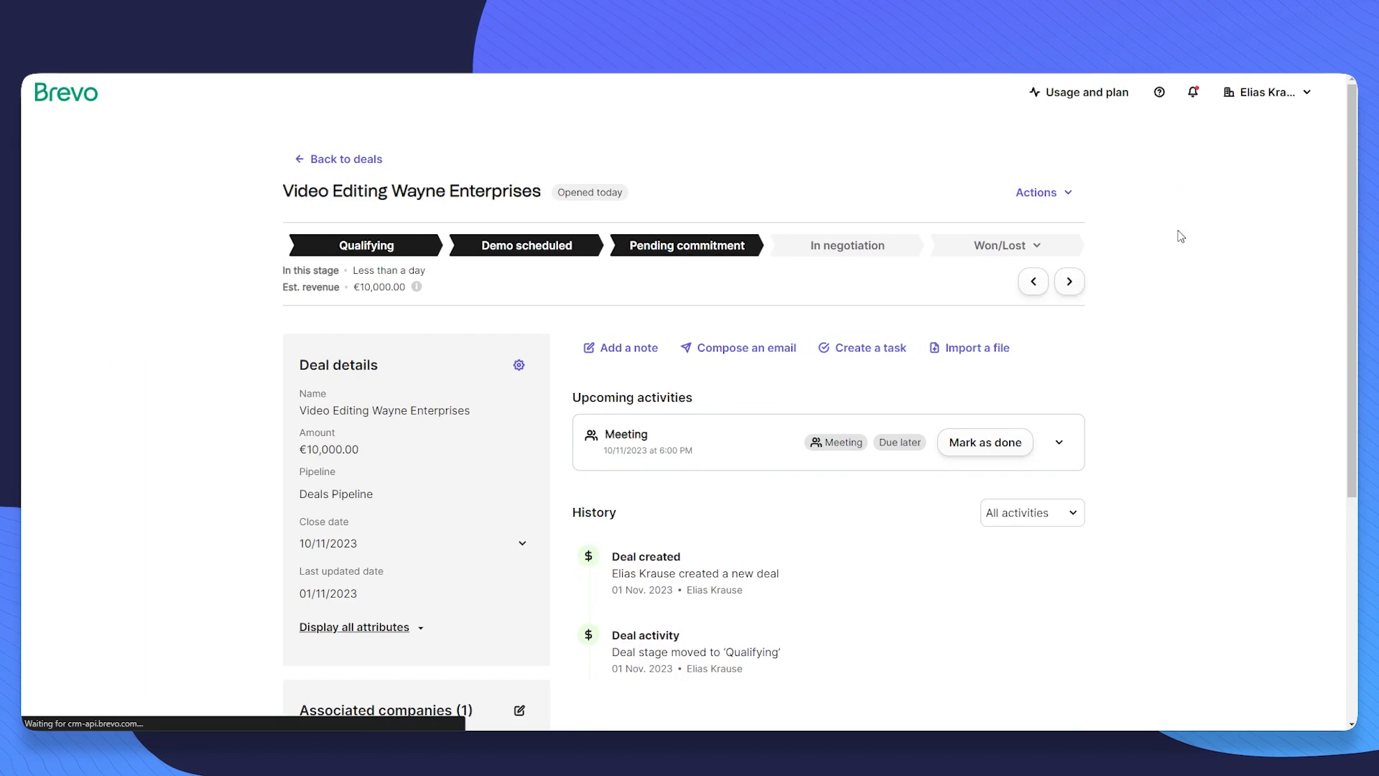
click(838, 477)
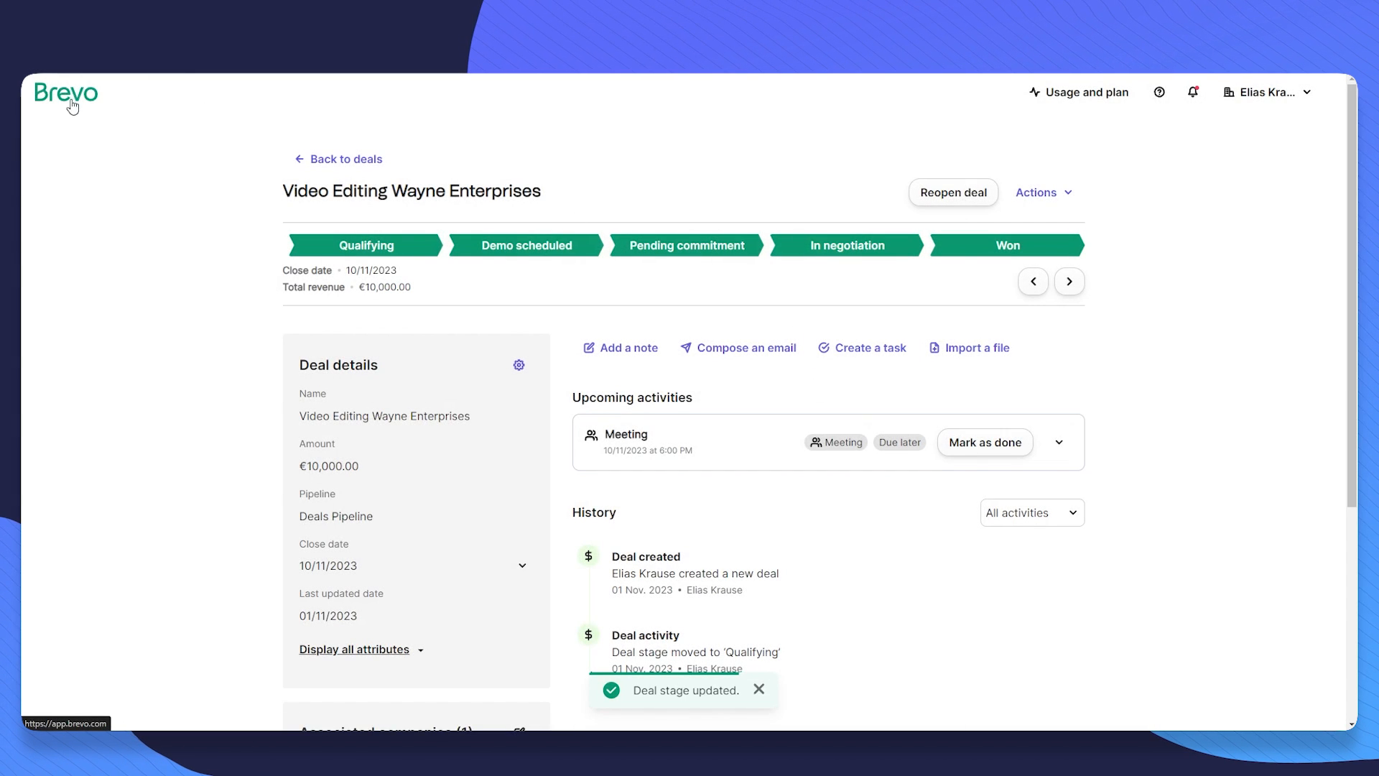
click(72, 105)
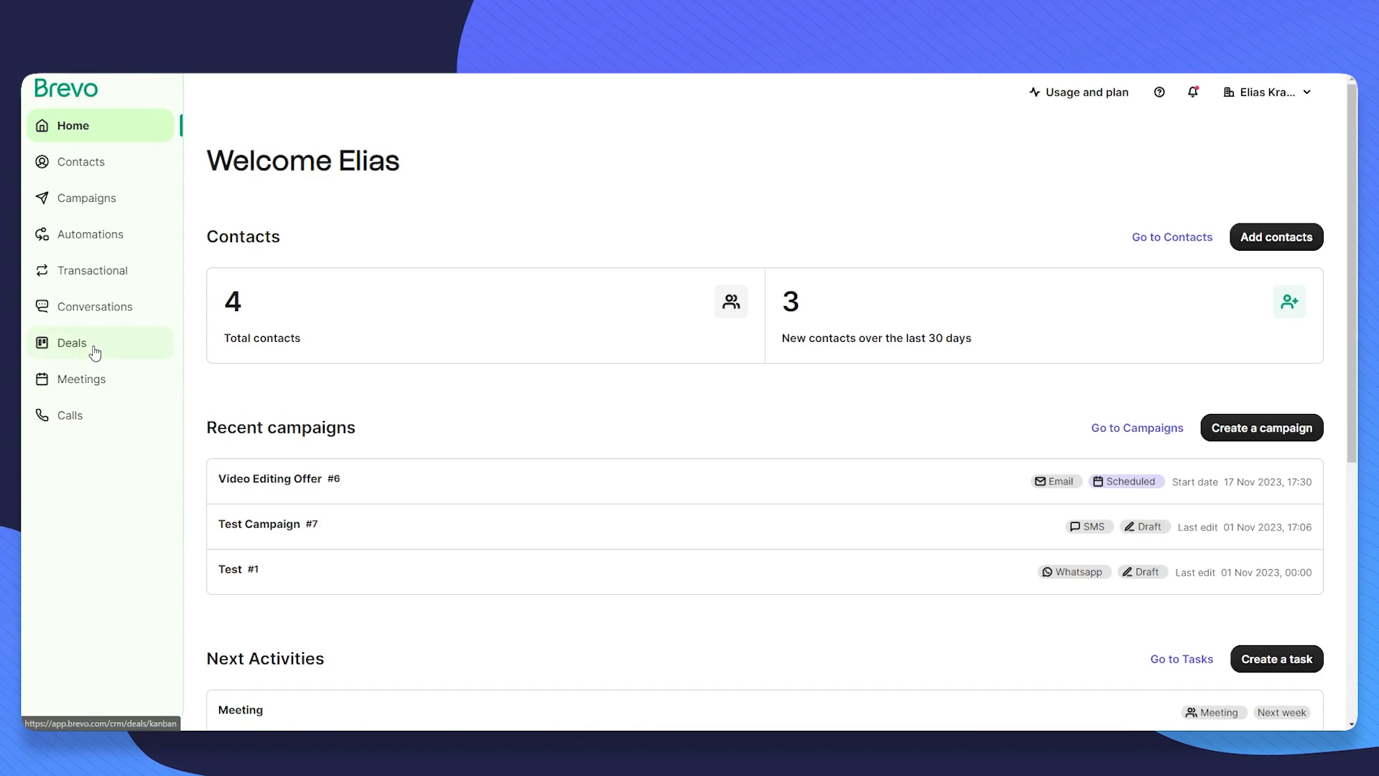
click(93, 346)
click(92, 440)
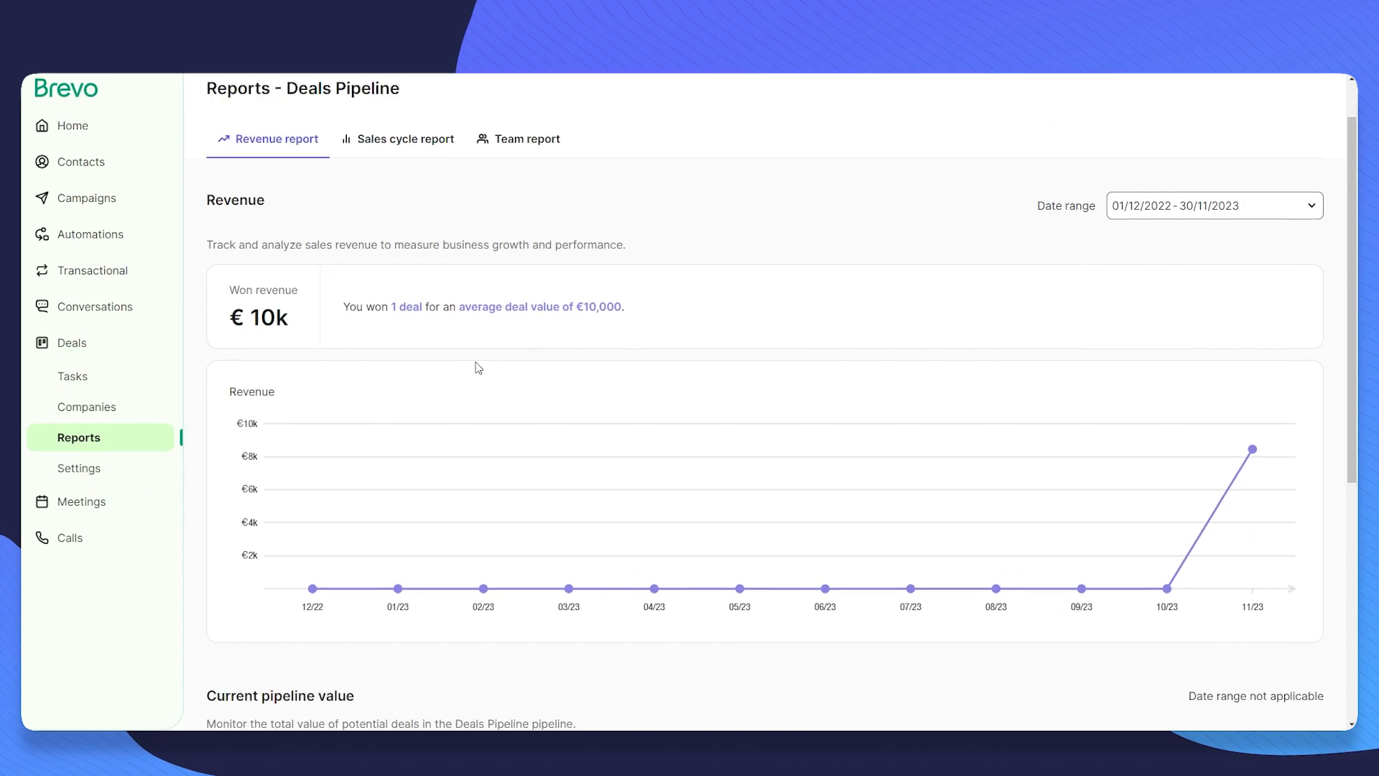
scroll(477, 366, down, 2)
drag(226, 248, 305, 240)
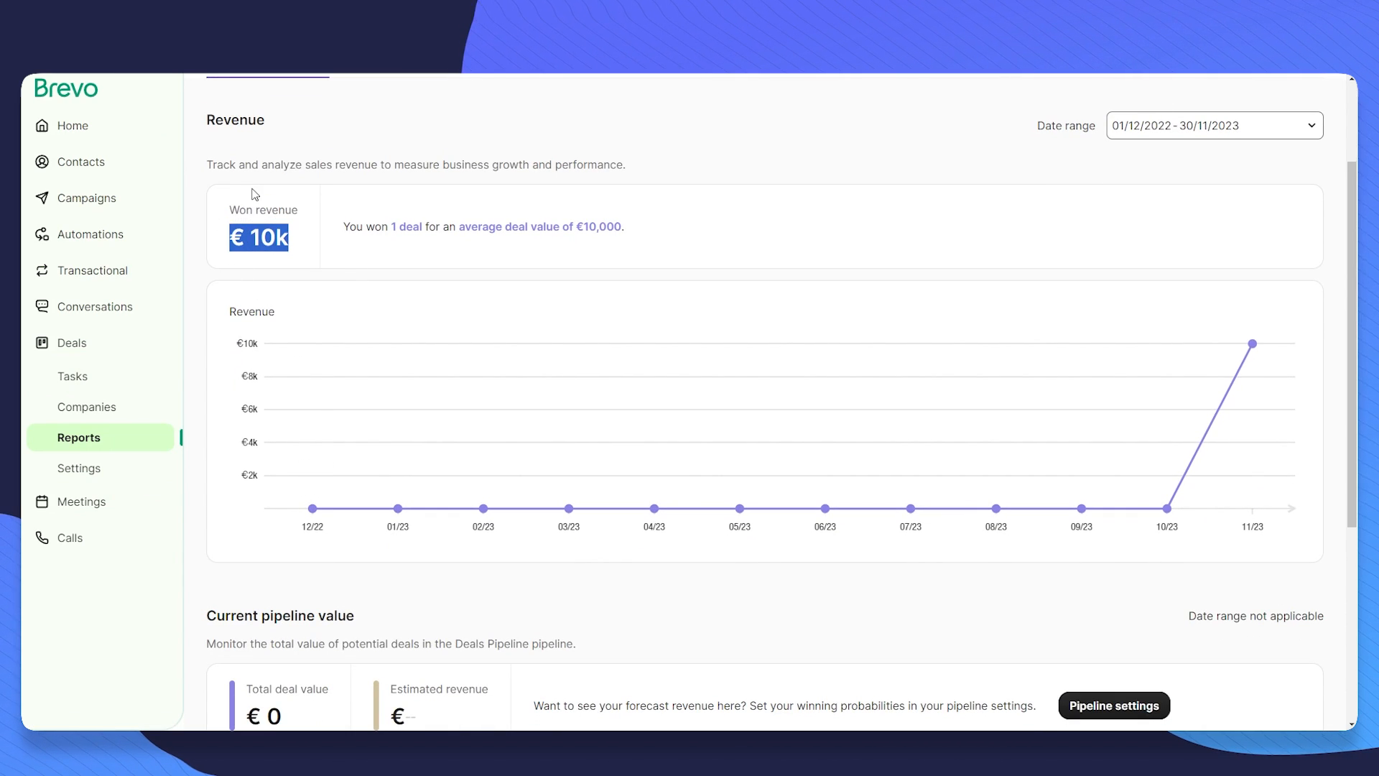
drag(237, 196, 302, 249)
scroll(497, 454, down, 3)
scroll(497, 454, down, 2)
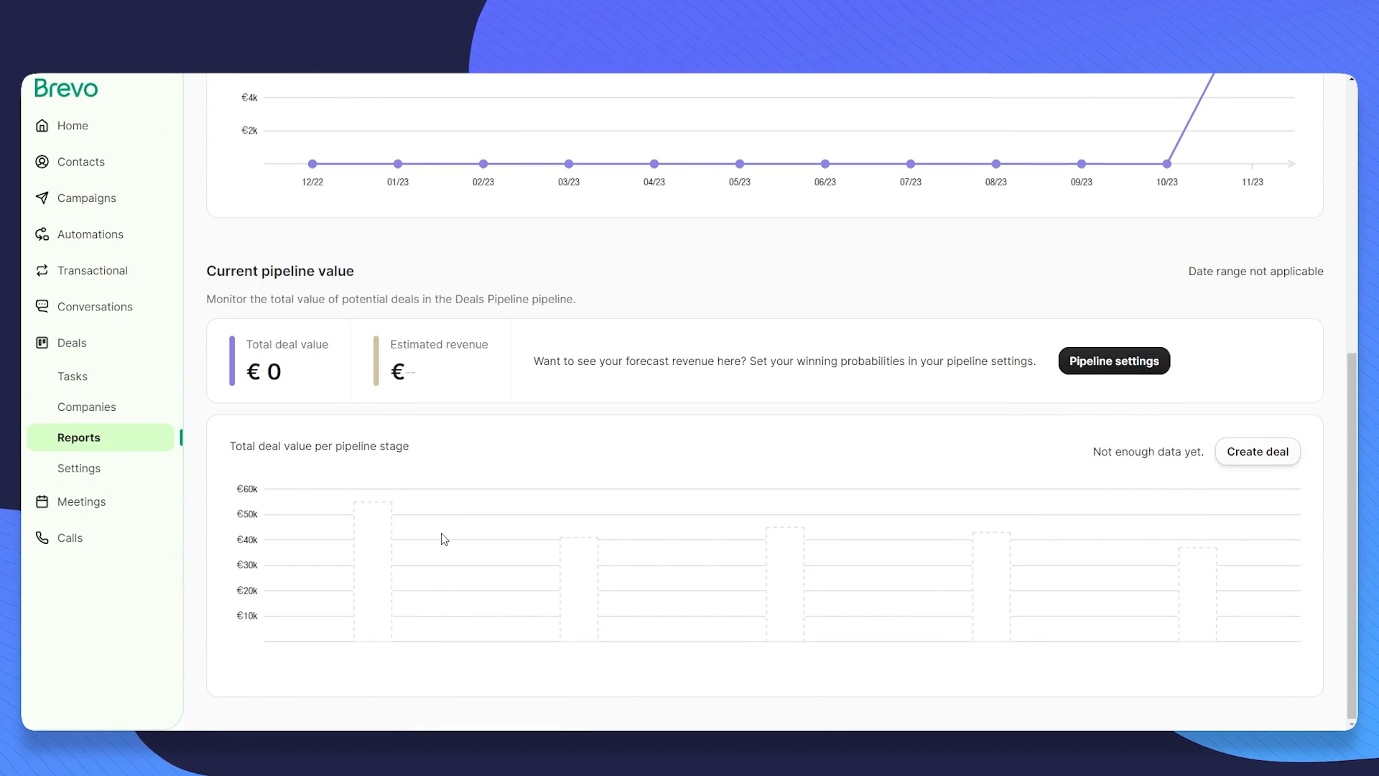
drag(186, 267, 395, 283)
click(372, 279)
drag(236, 271, 374, 266)
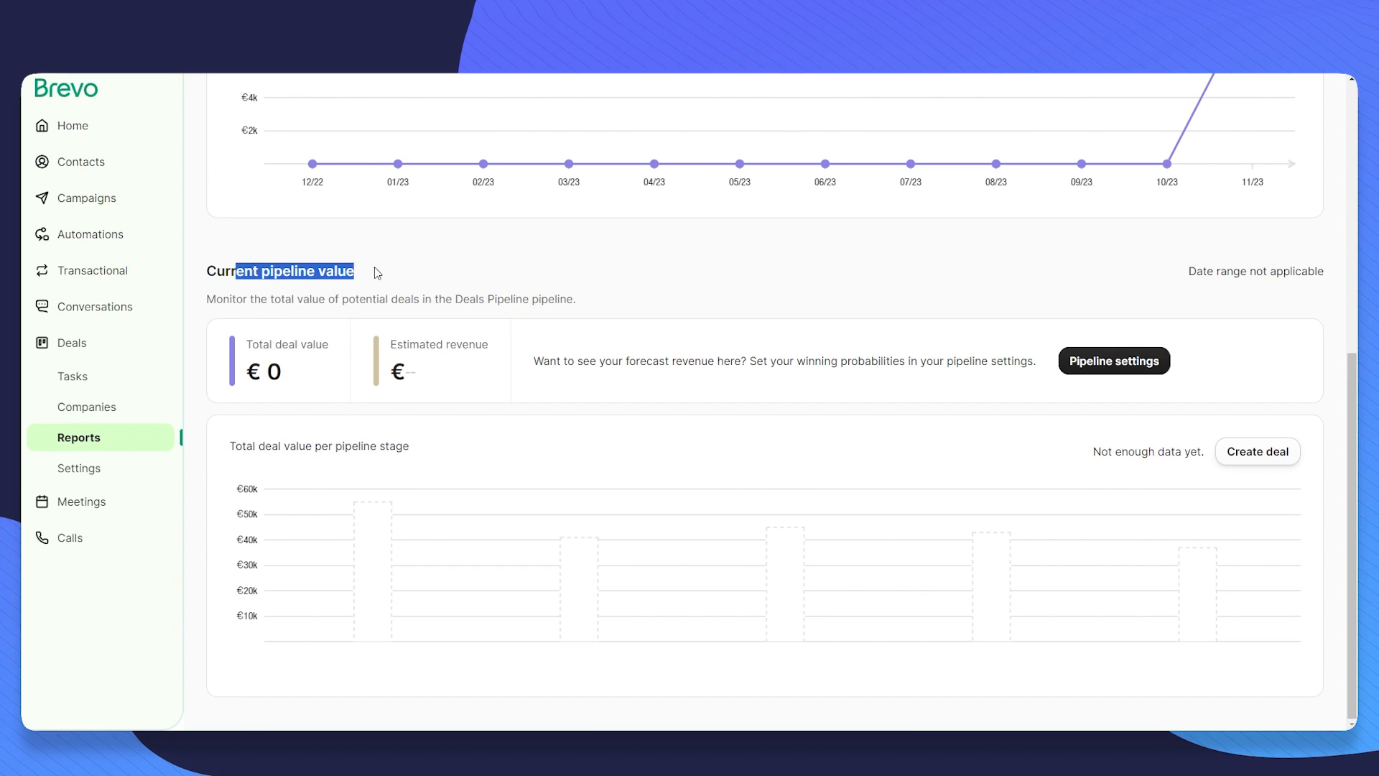
click(327, 354)
click(119, 474)
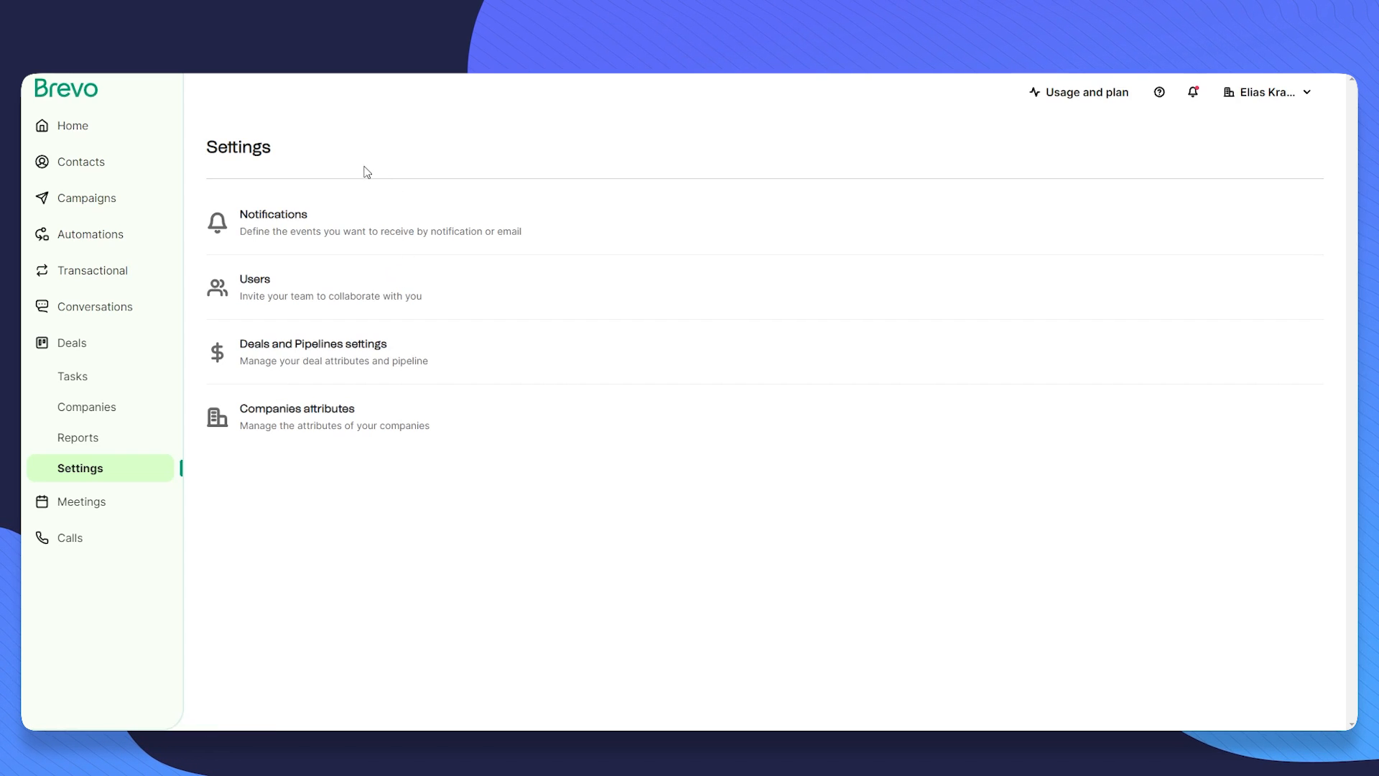
In Meetings, review the Brevo and Google Meet options, then launch the Brevo Meetings setup wizard
click(101, 501)
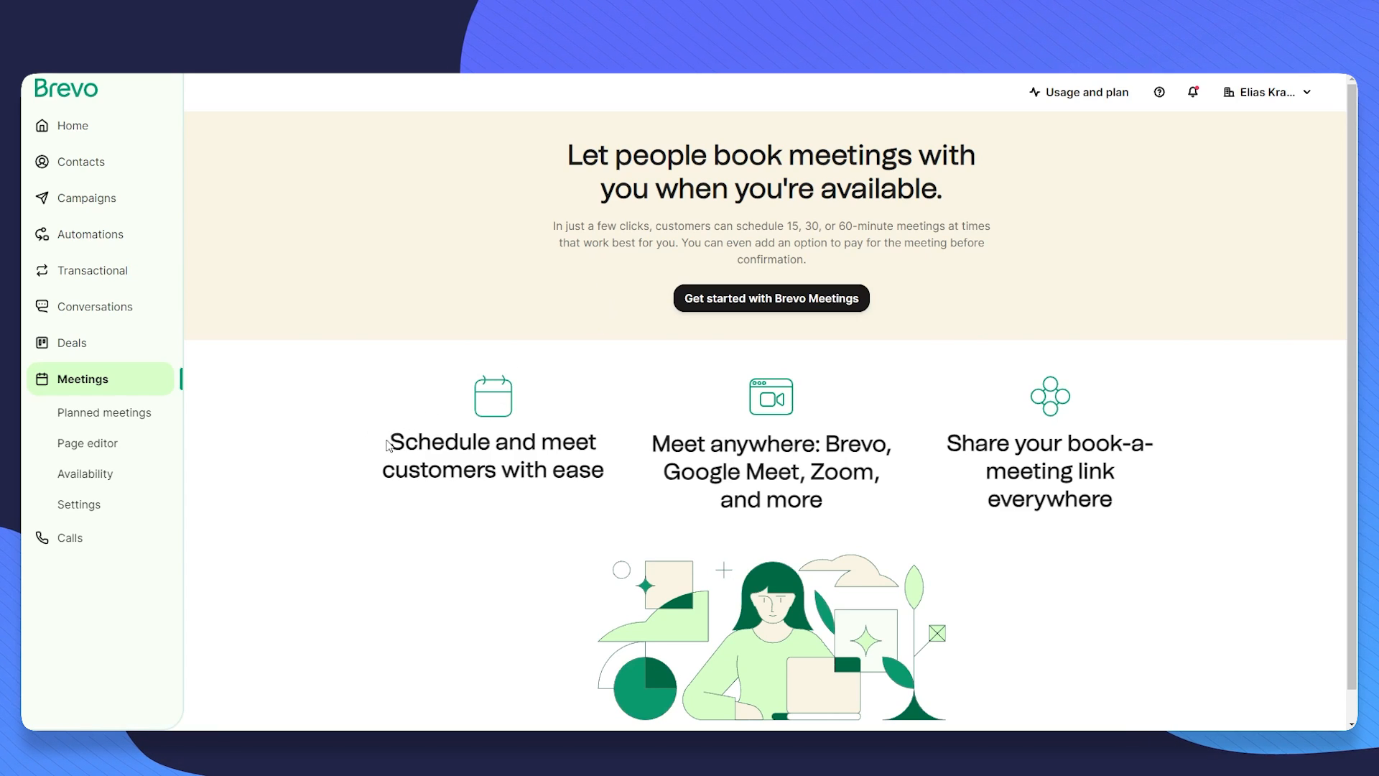
drag(387, 441, 615, 472)
click(615, 472)
drag(388, 443, 598, 471)
click(632, 470)
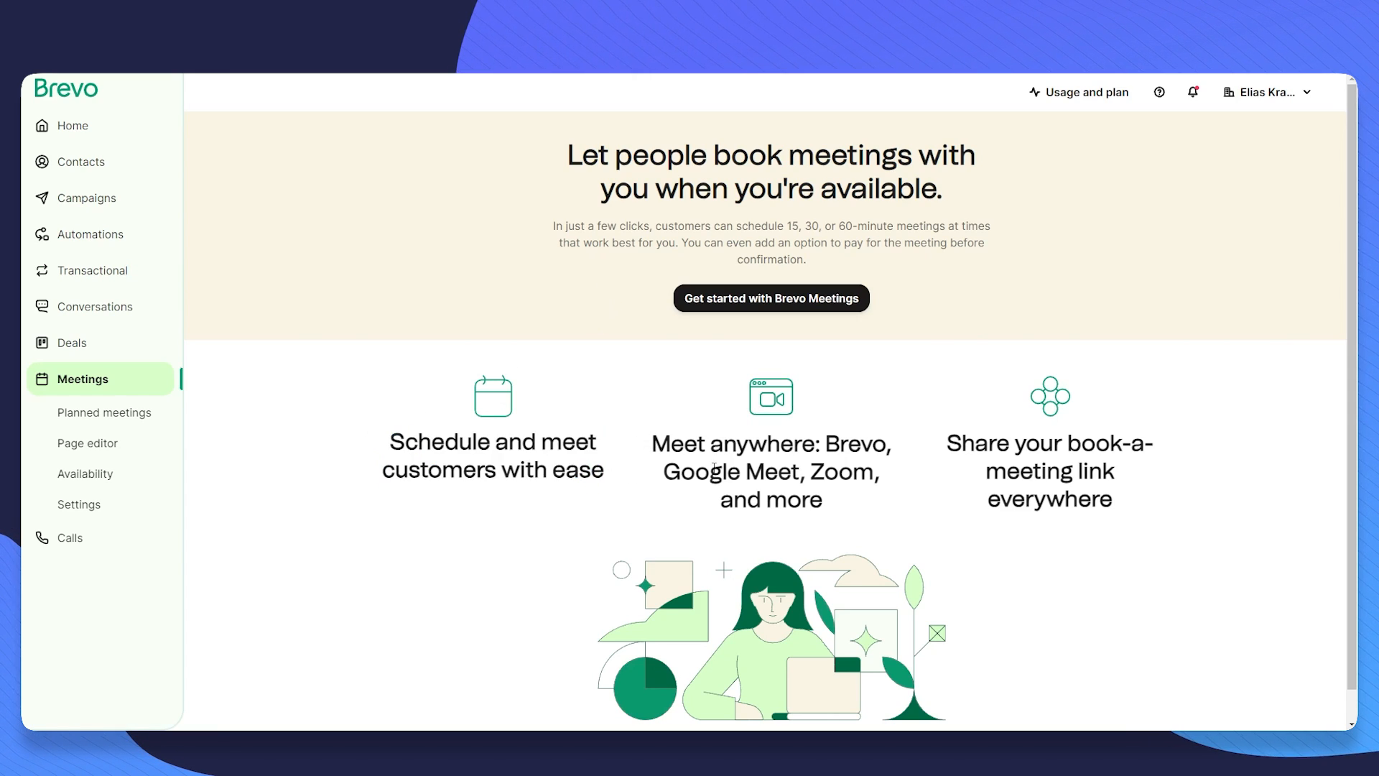
drag(823, 444, 867, 443)
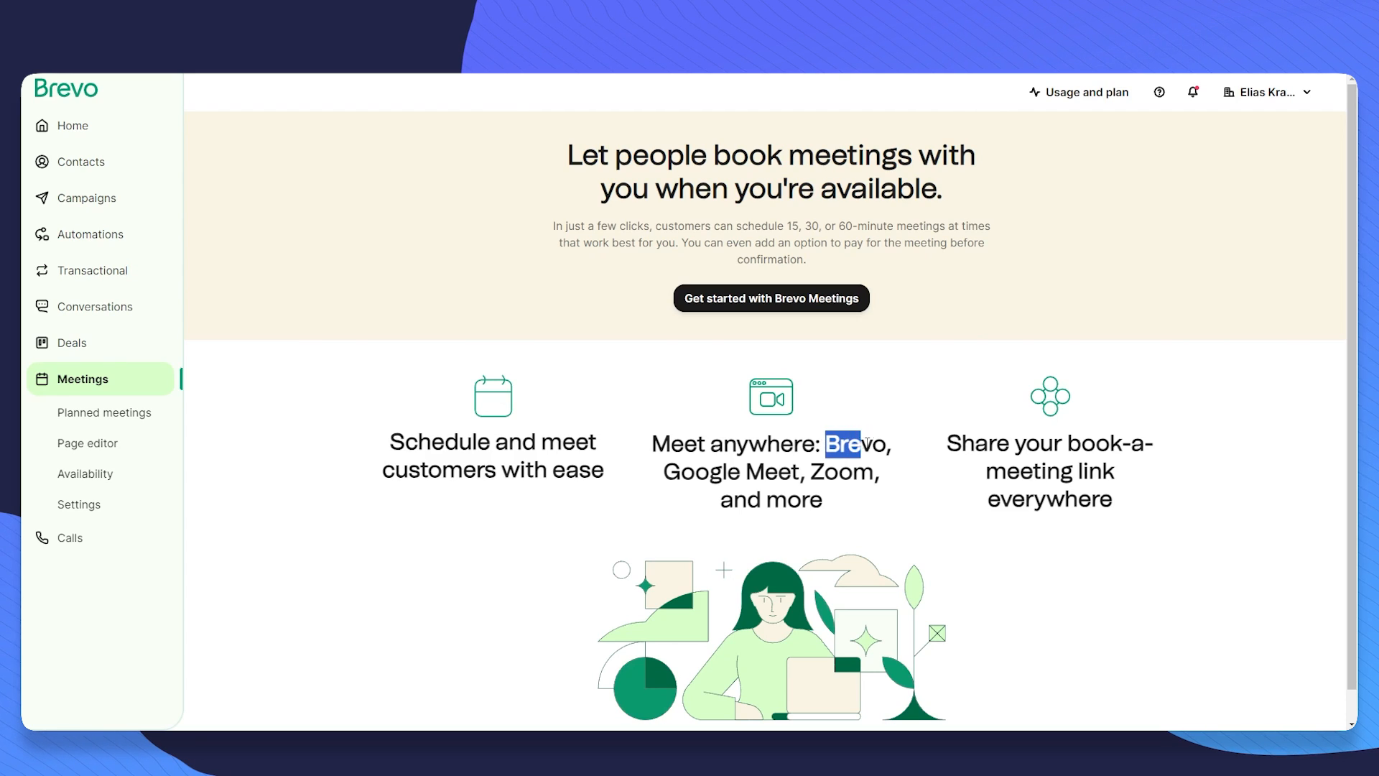
drag(662, 472, 790, 472)
click(820, 472)
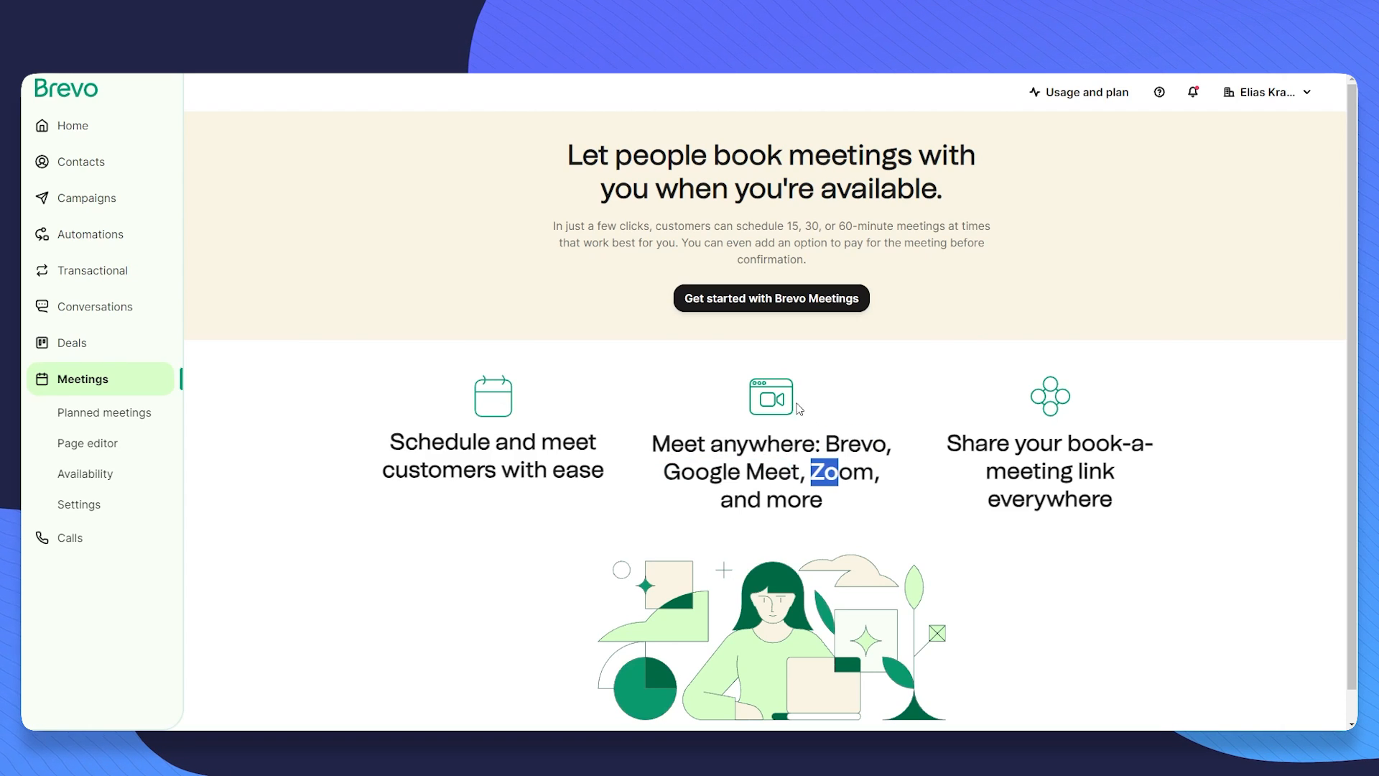
click(763, 301)
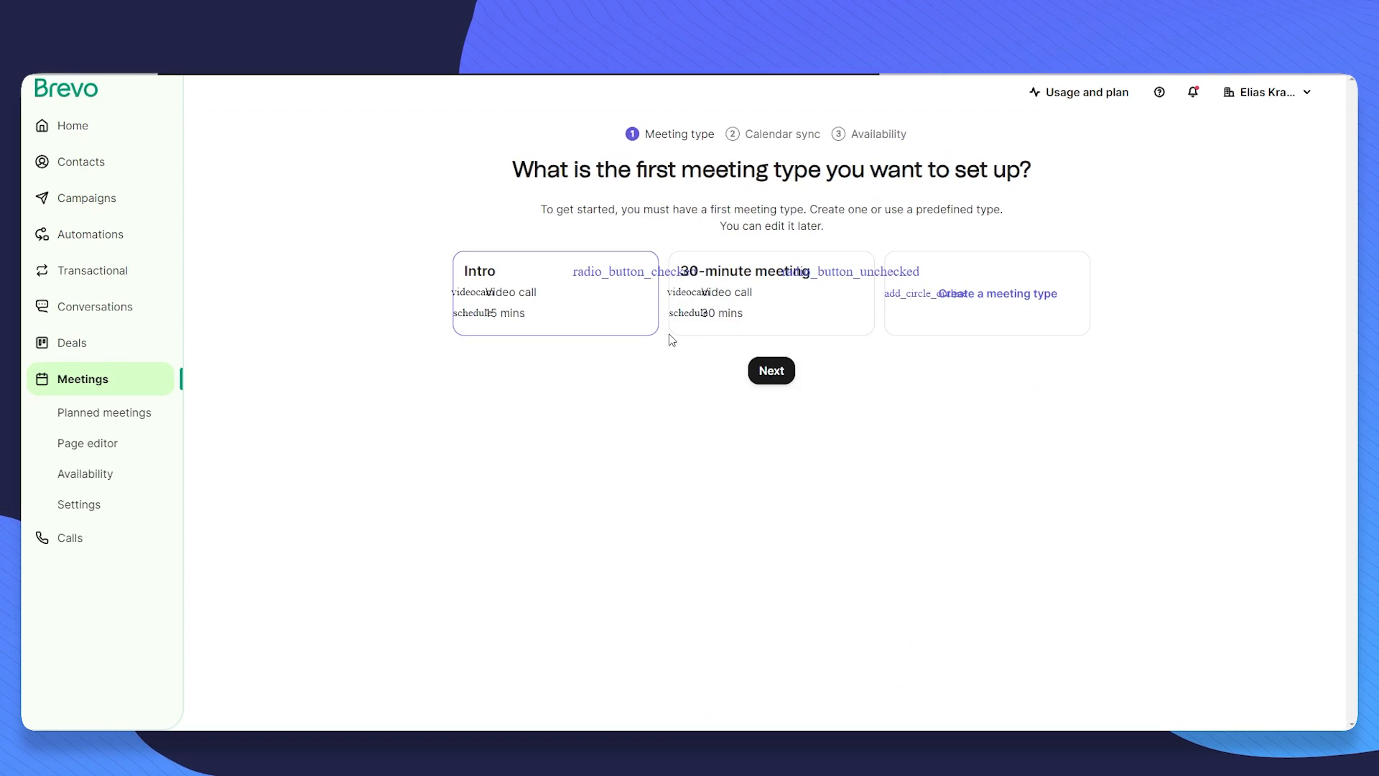
Create the 'Demo Video Editing' meeting type as a 45-minute Brevo video call and save it
click(756, 303)
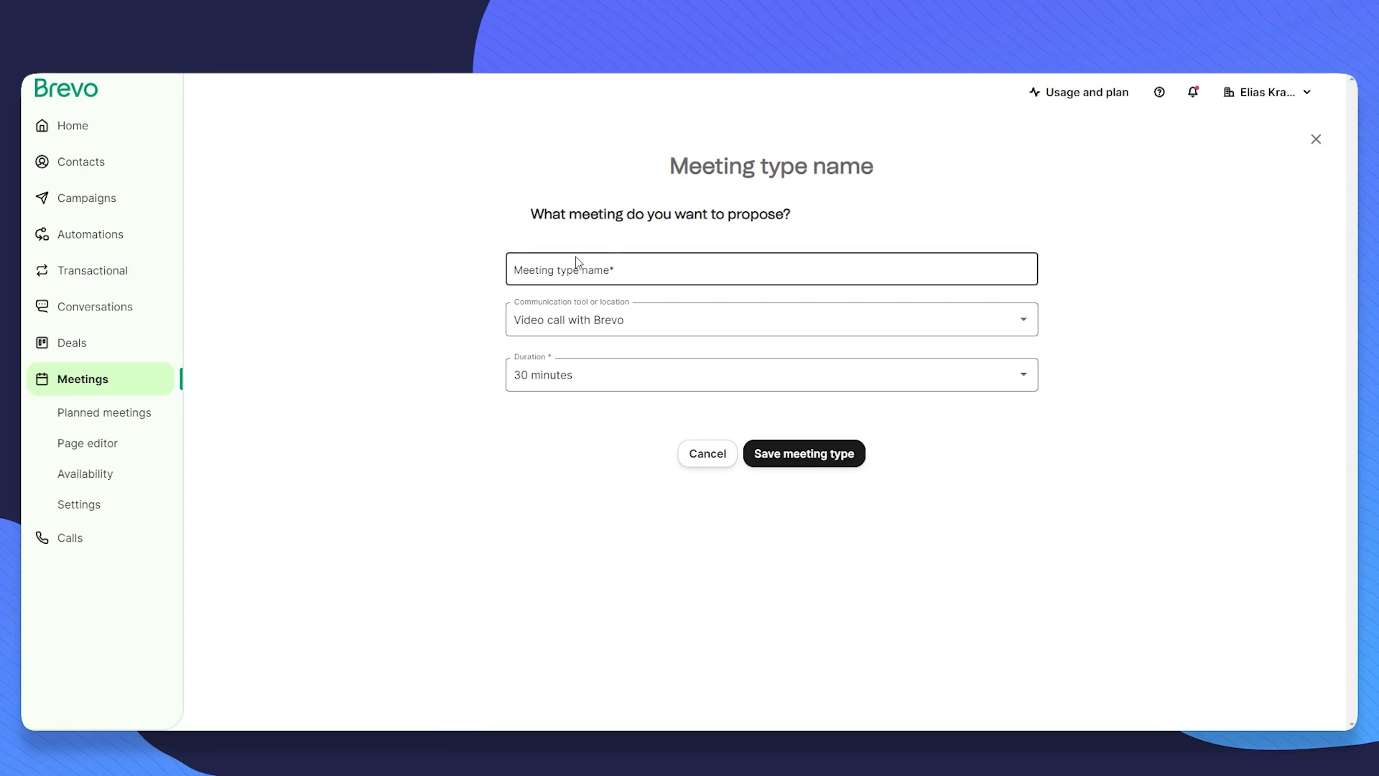
drag(498, 218, 840, 209)
click(633, 277)
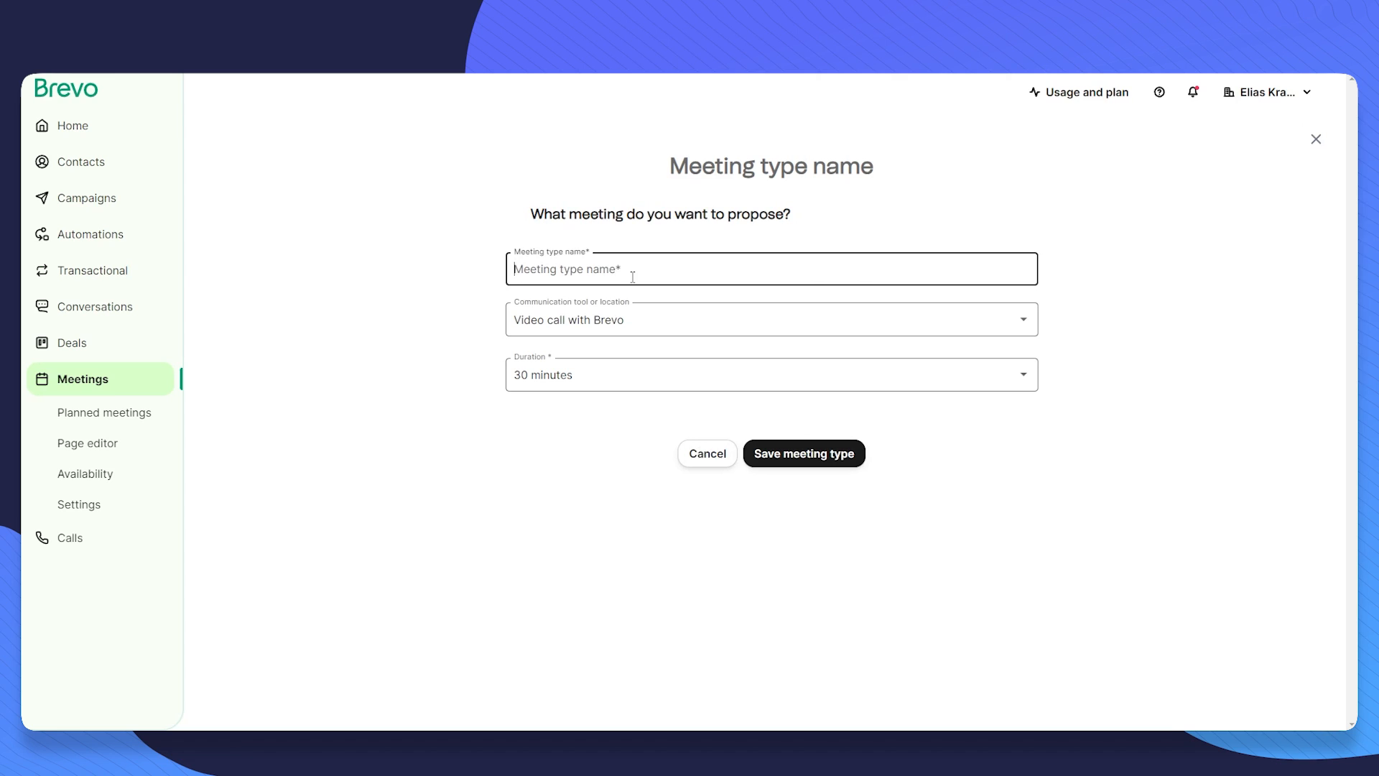
text(Demo)
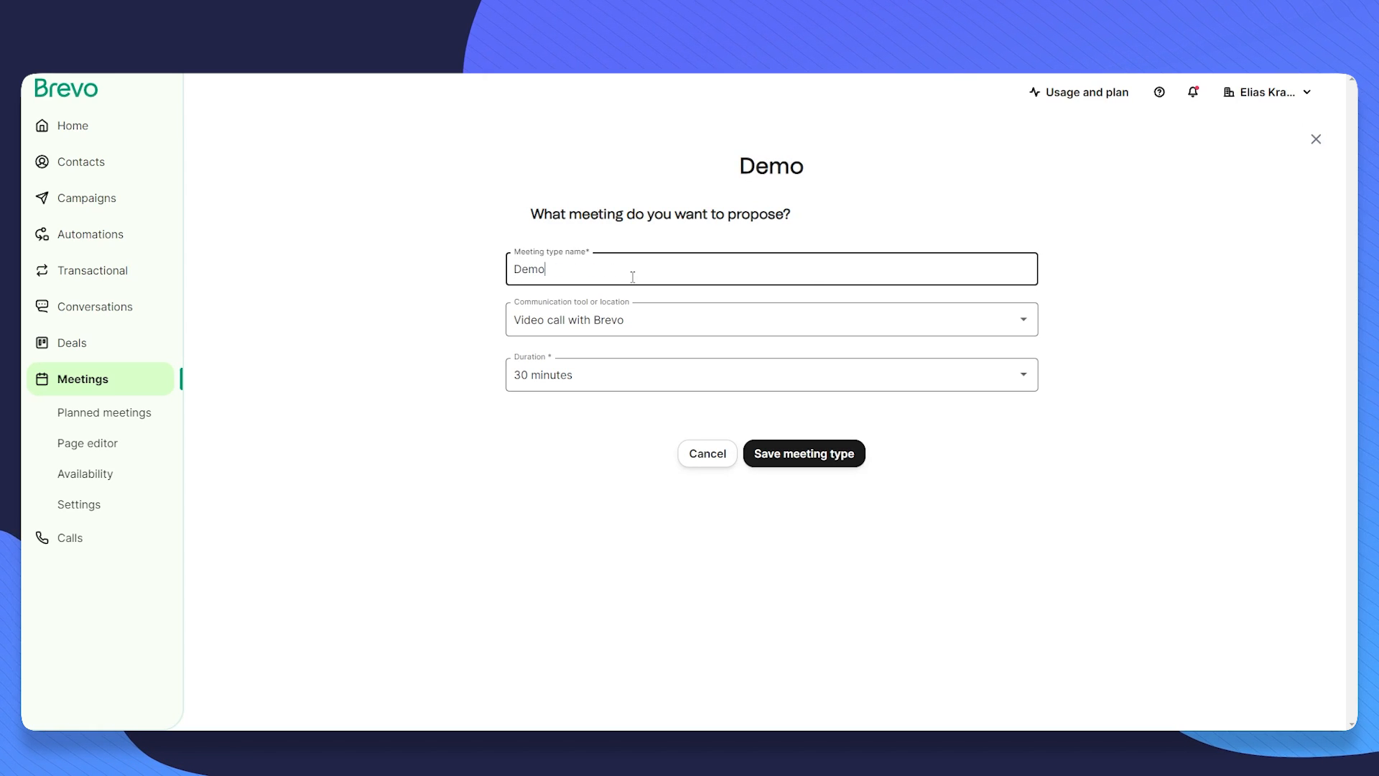
text( Video Editing)
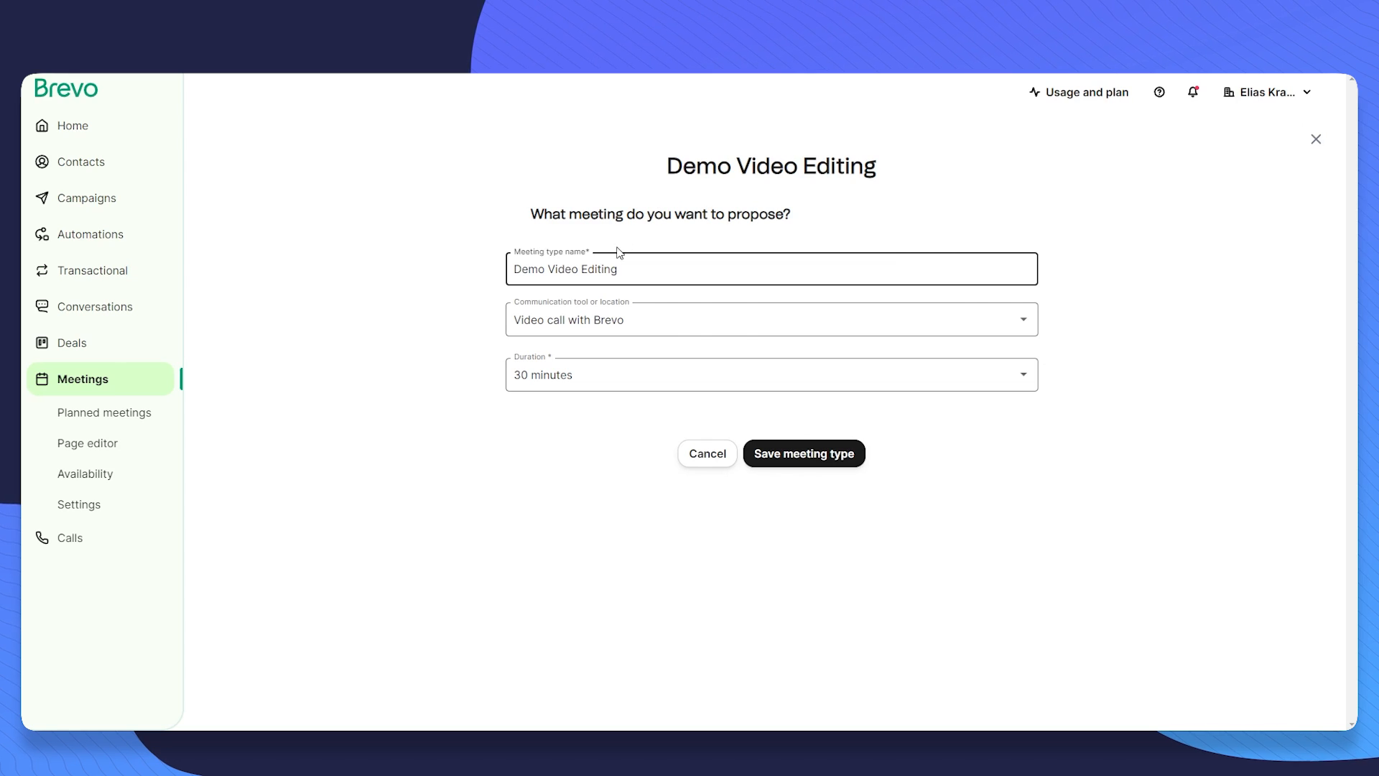
drag(504, 298, 676, 300)
click(599, 309)
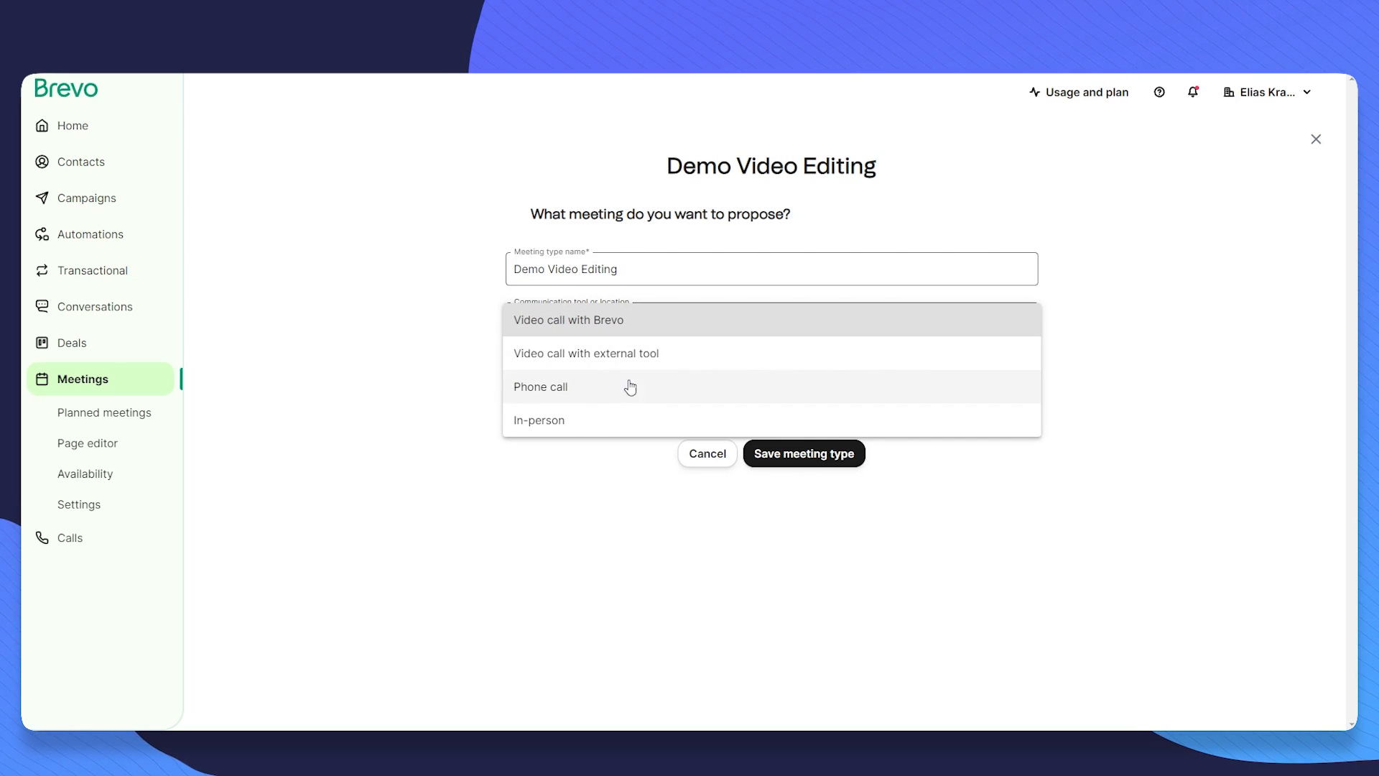
click(573, 325)
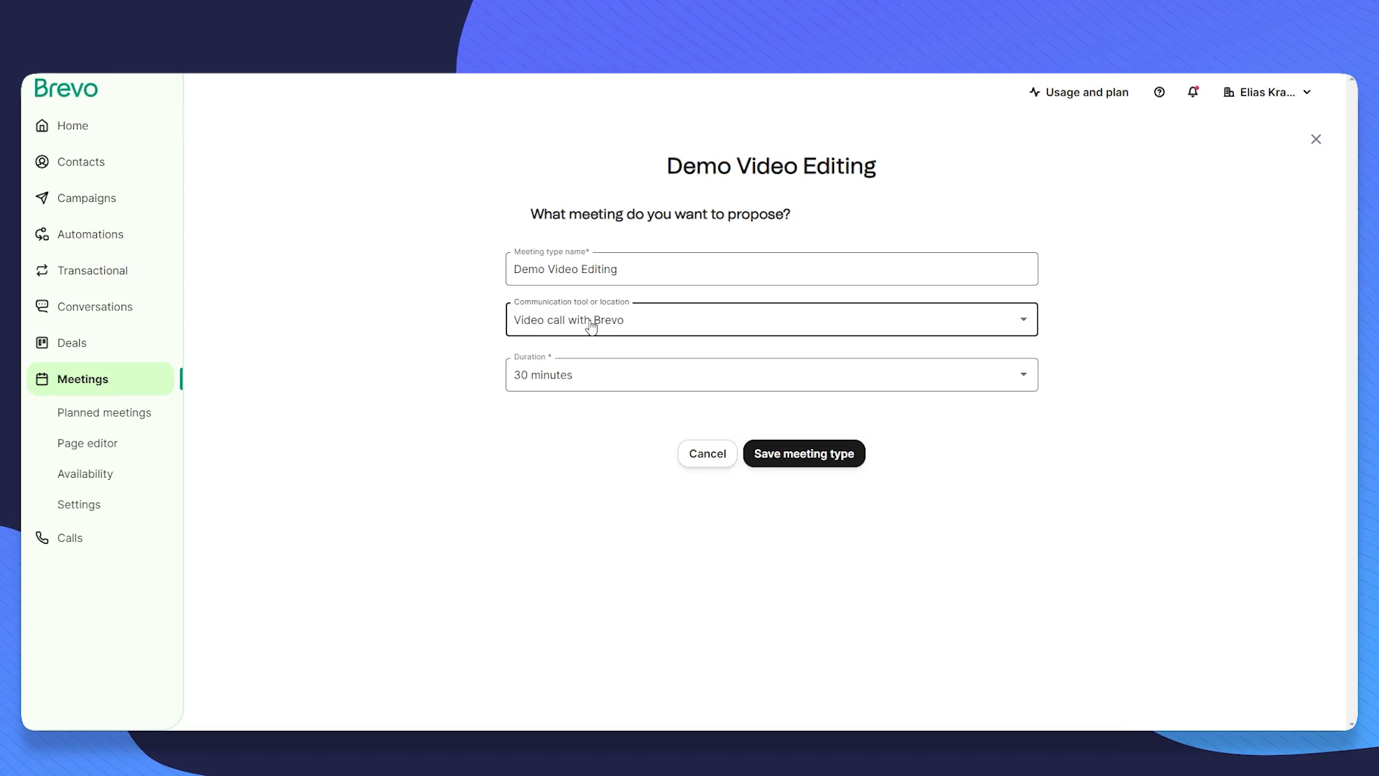
click(575, 381)
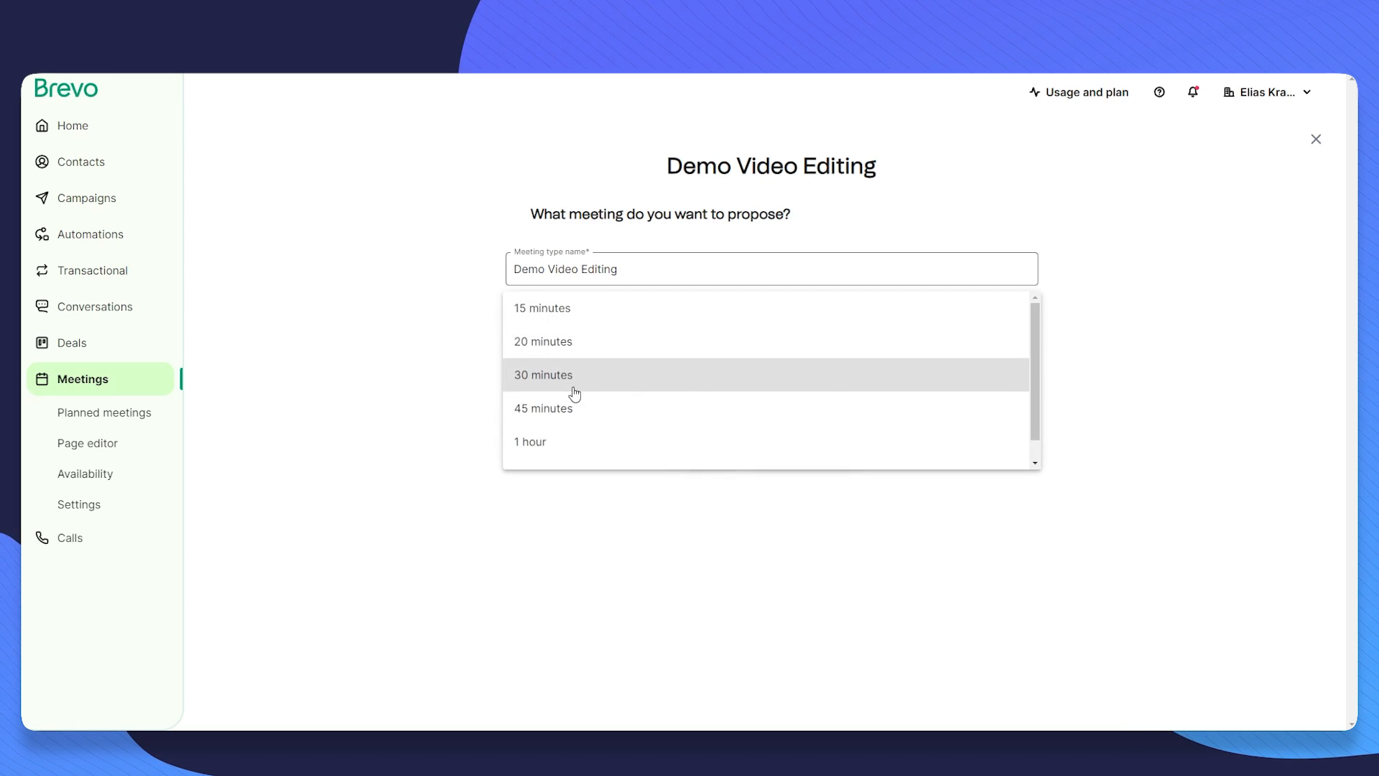
click(566, 408)
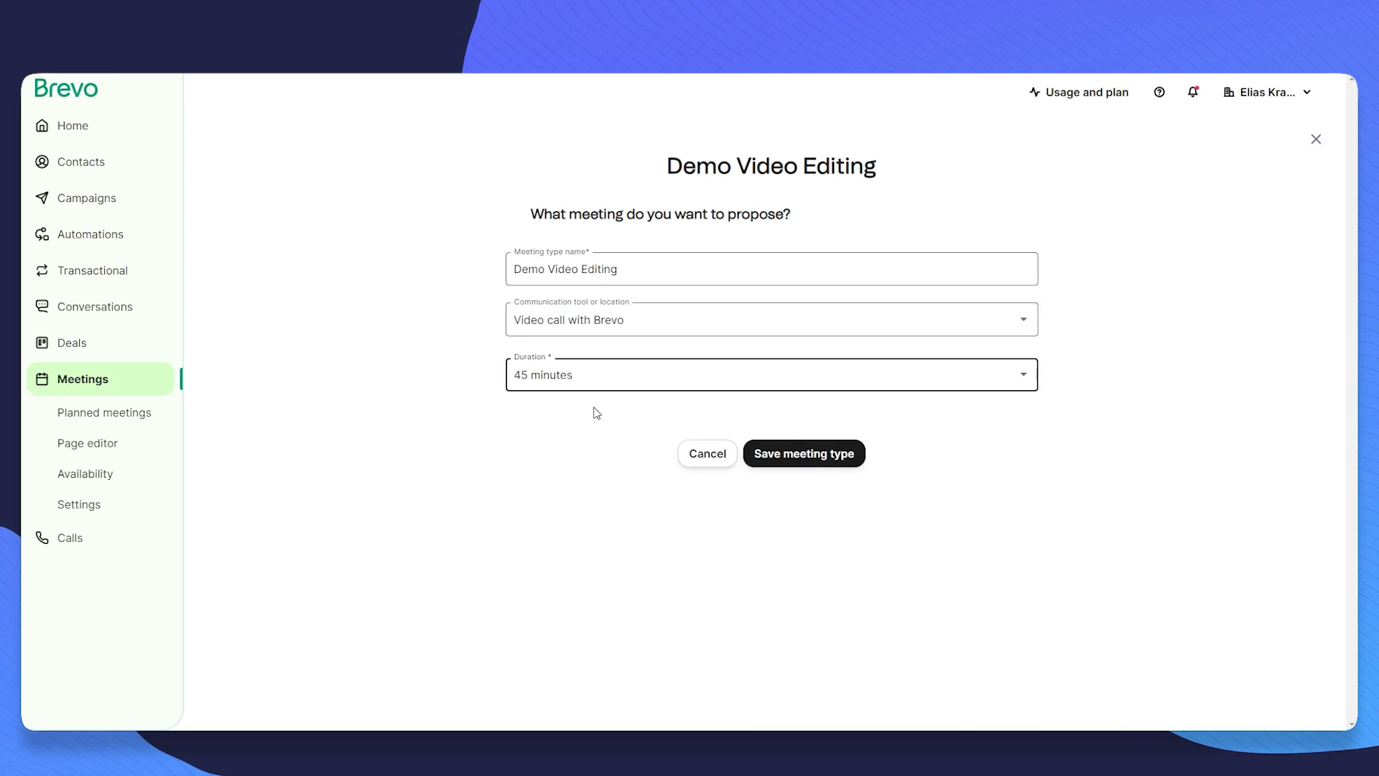
click(816, 465)
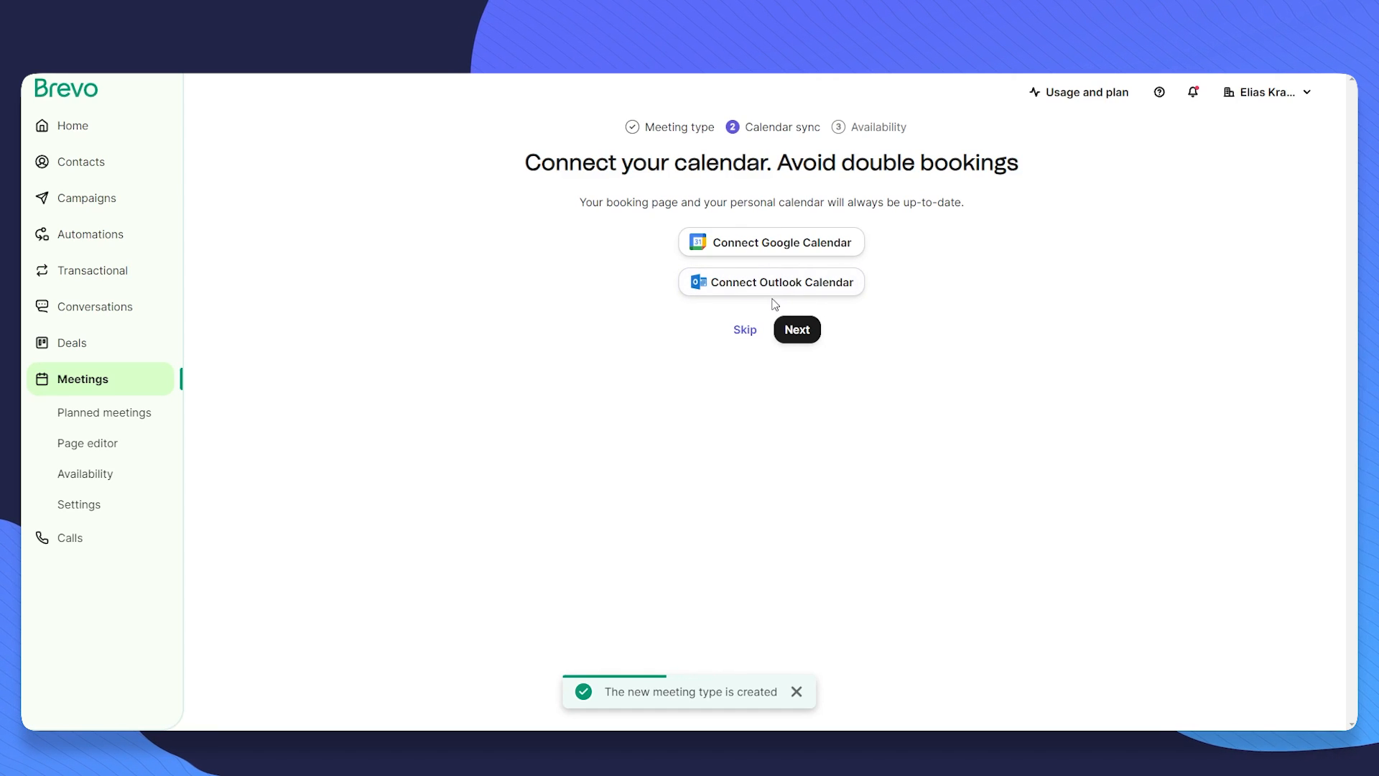
Skip calendar sync and accept Monday–Friday 09:00–17:00 availability to publish the booking page
click(749, 332)
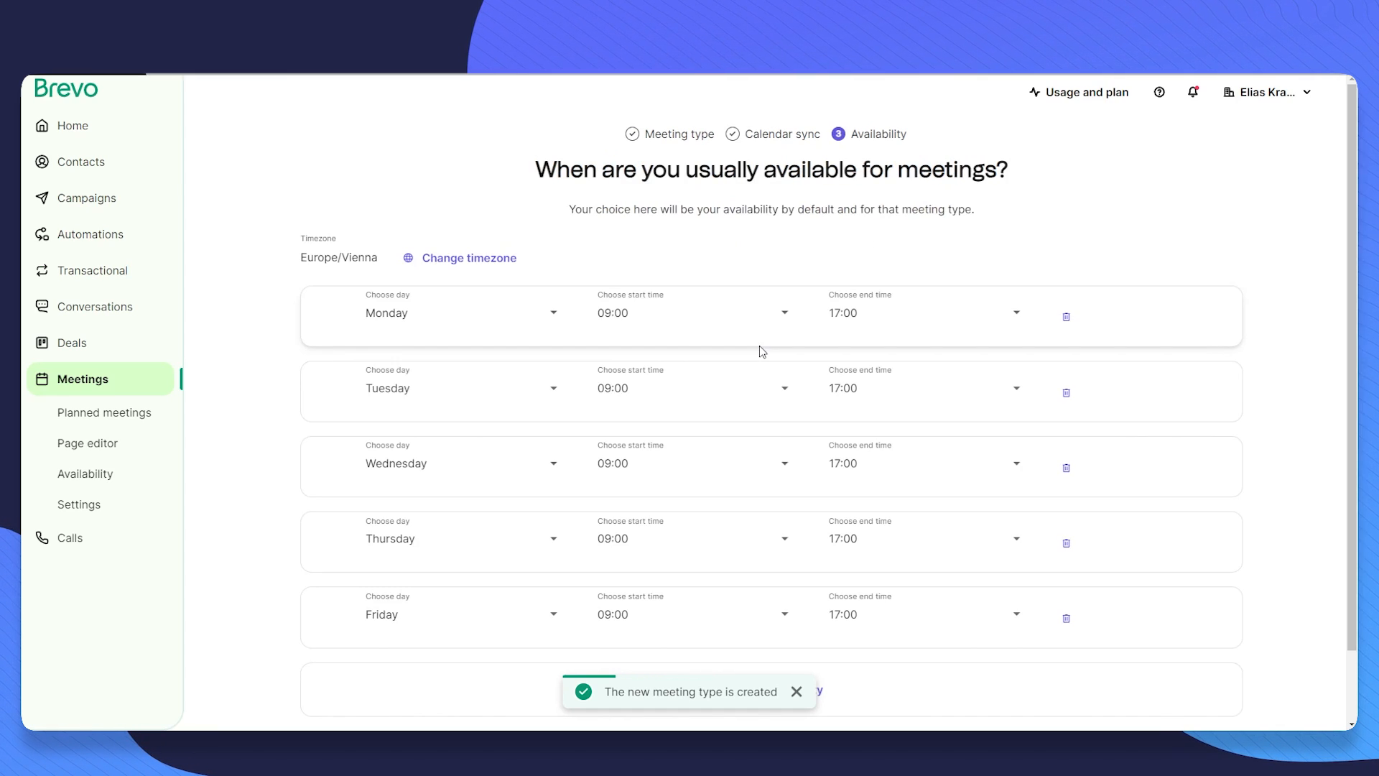
scroll(600, 335, down, 2)
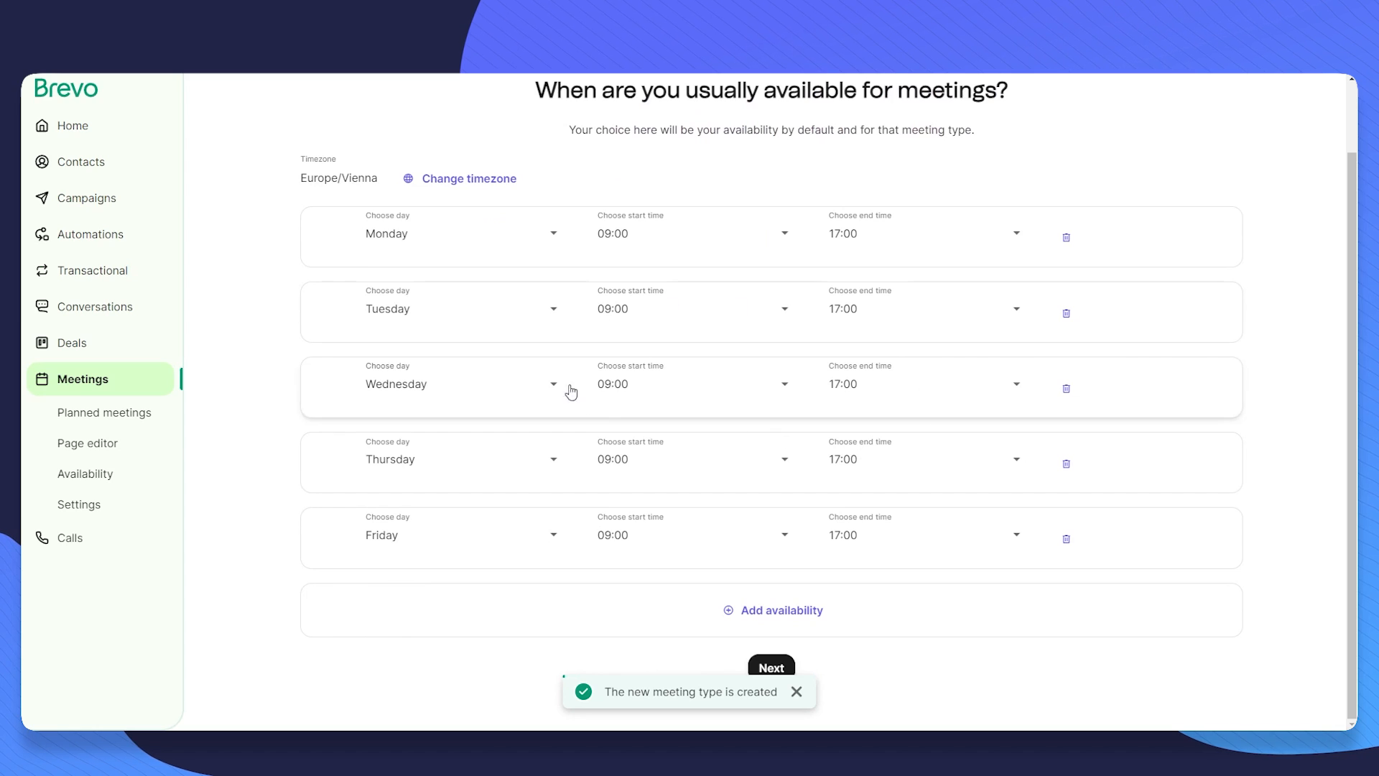
scroll(536, 228, up, 2)
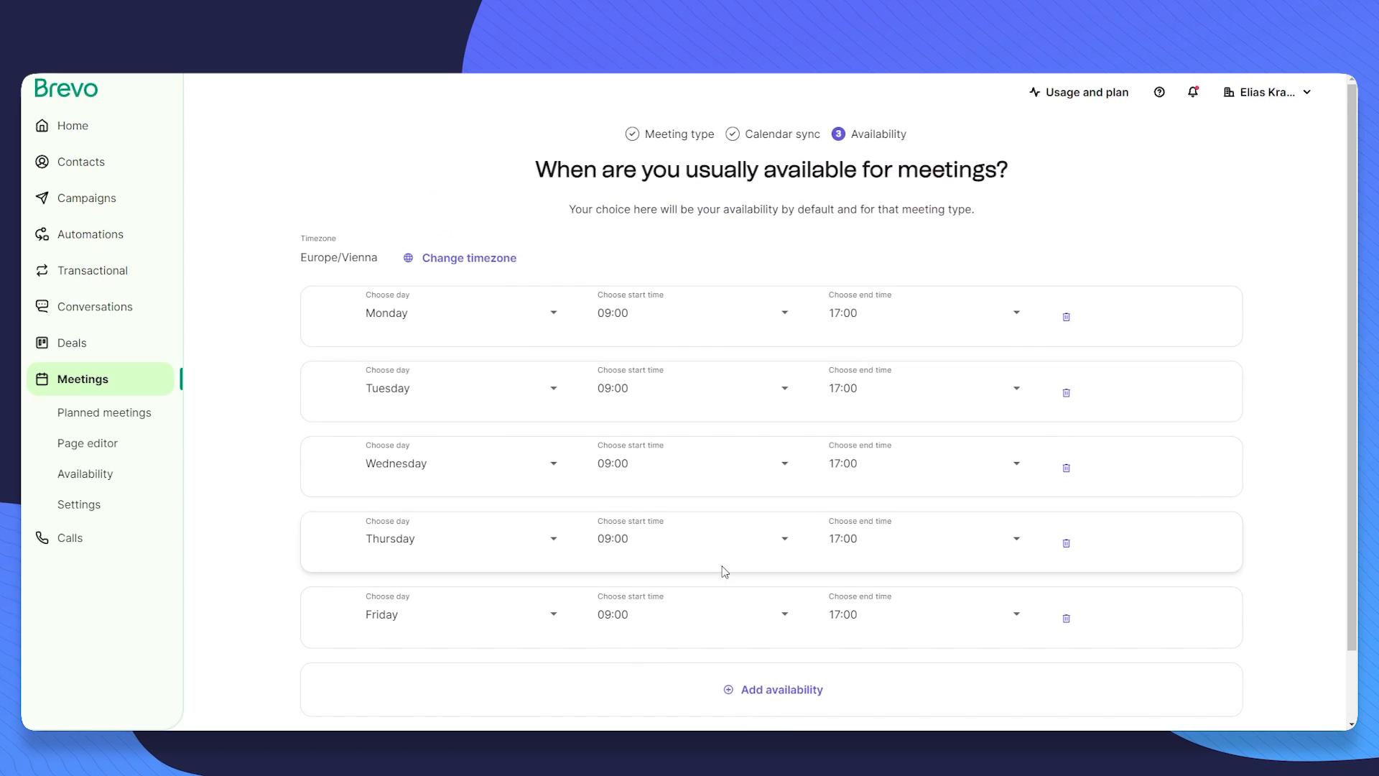
scroll(726, 571, down, 2)
click(774, 667)
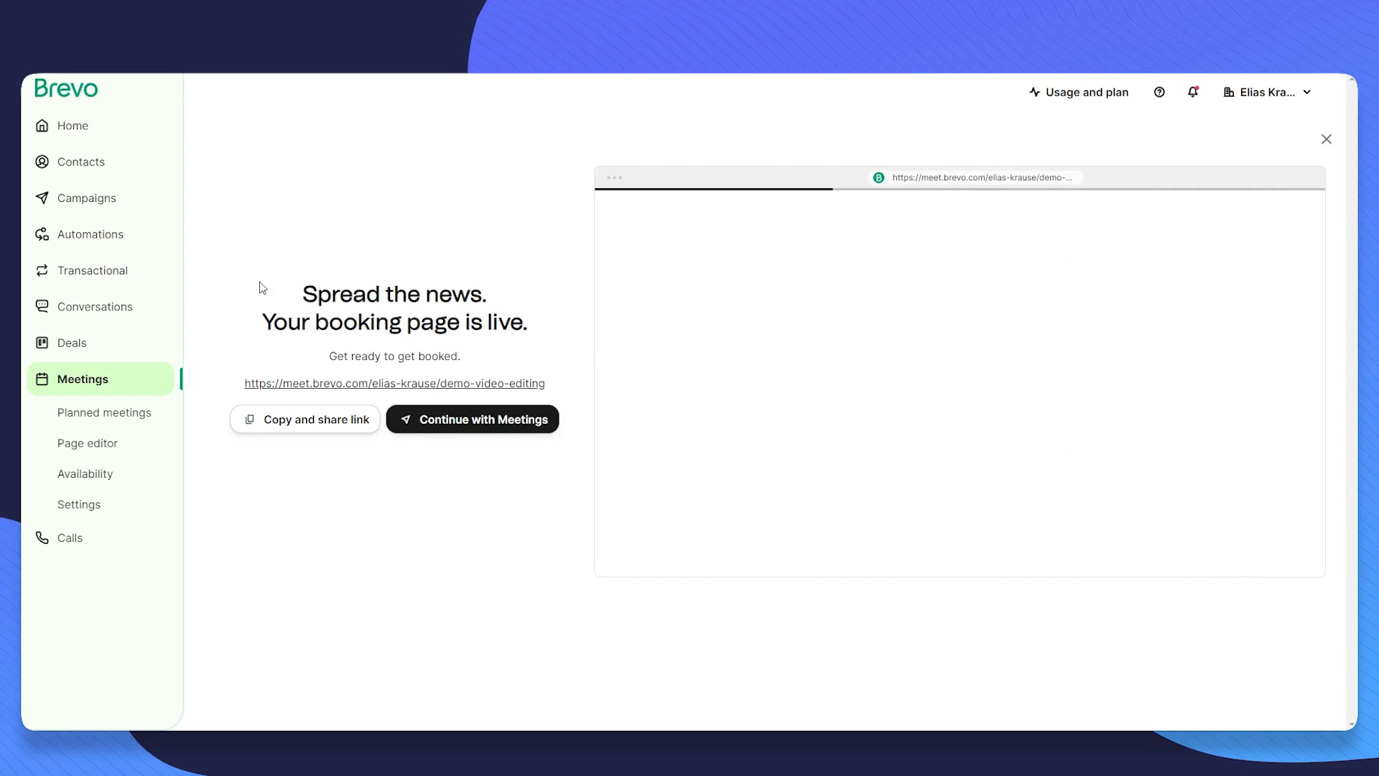
On the live booking page, choose 16 November at 10:00
drag(260, 283, 521, 303)
click(521, 305)
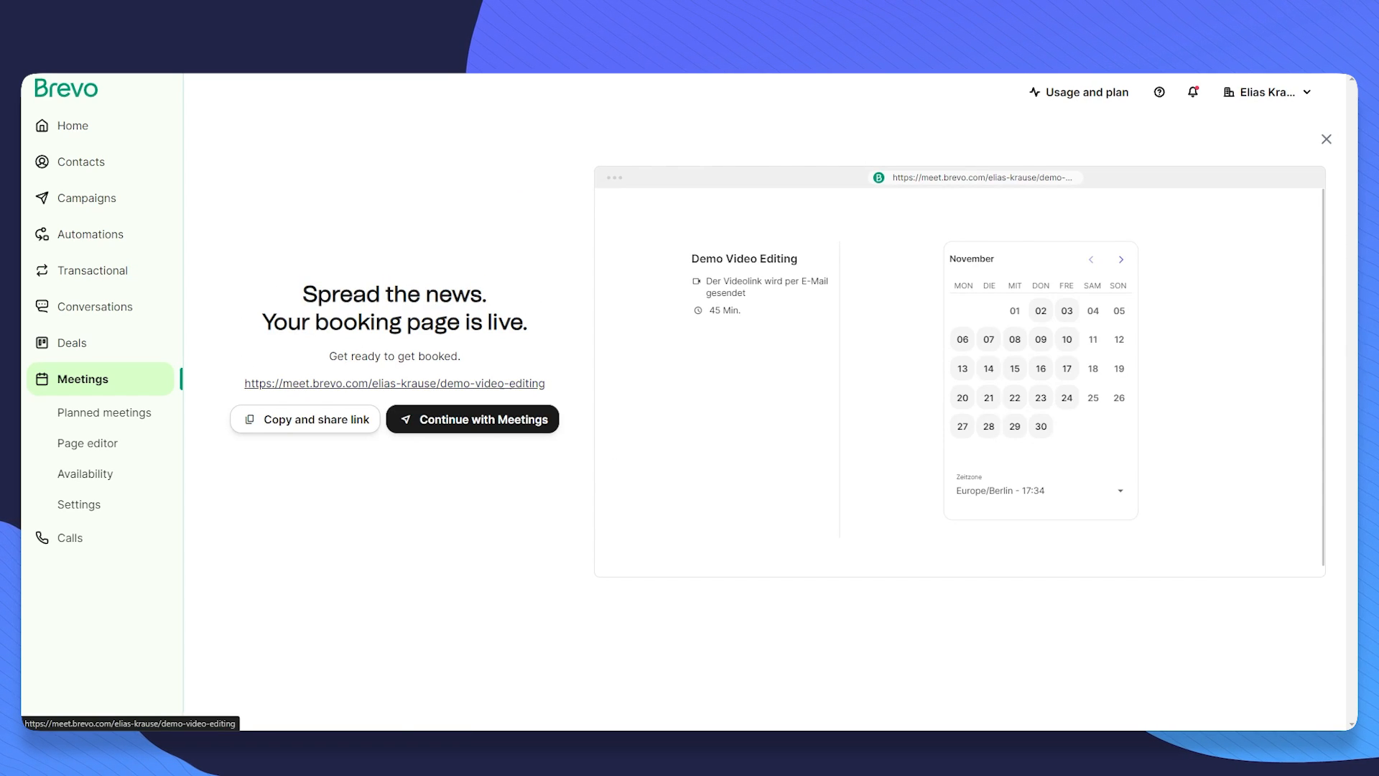
click(365, 387)
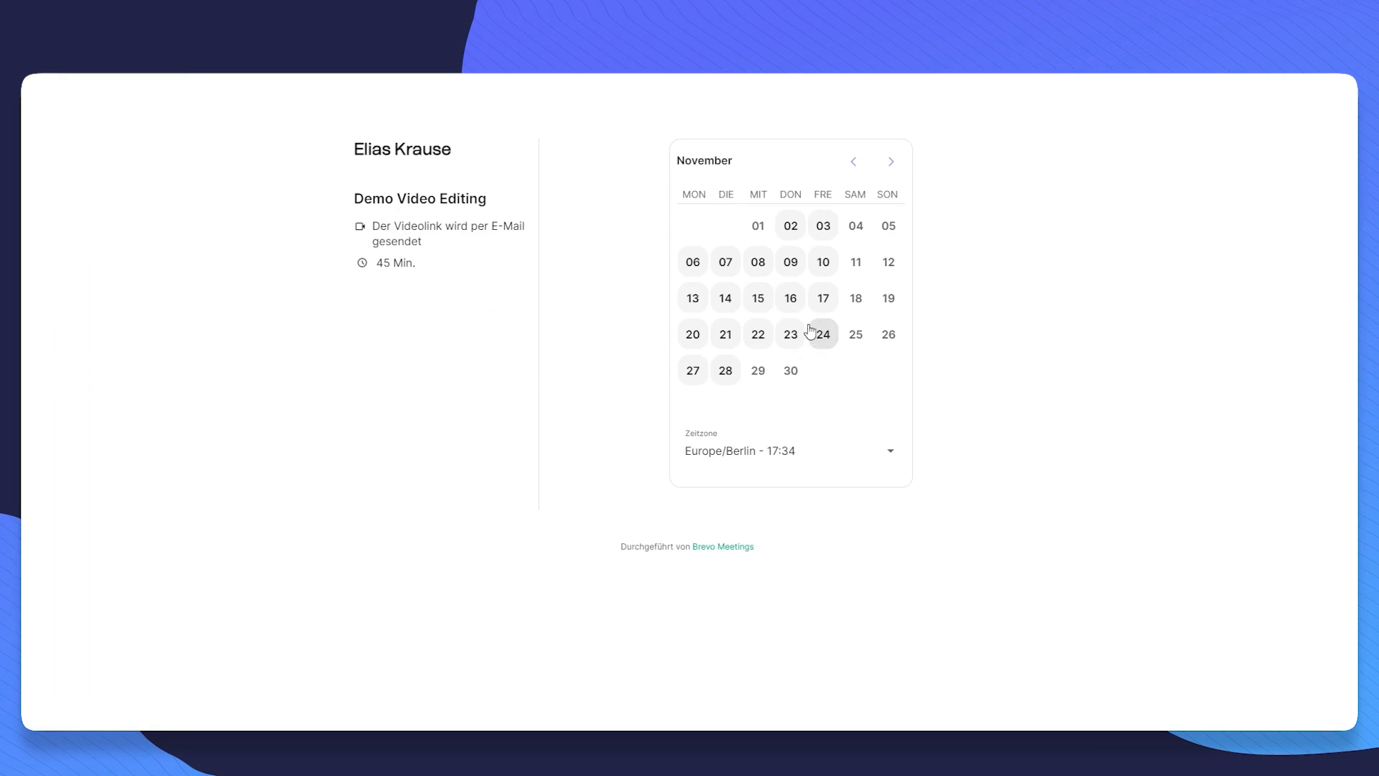
click(759, 301)
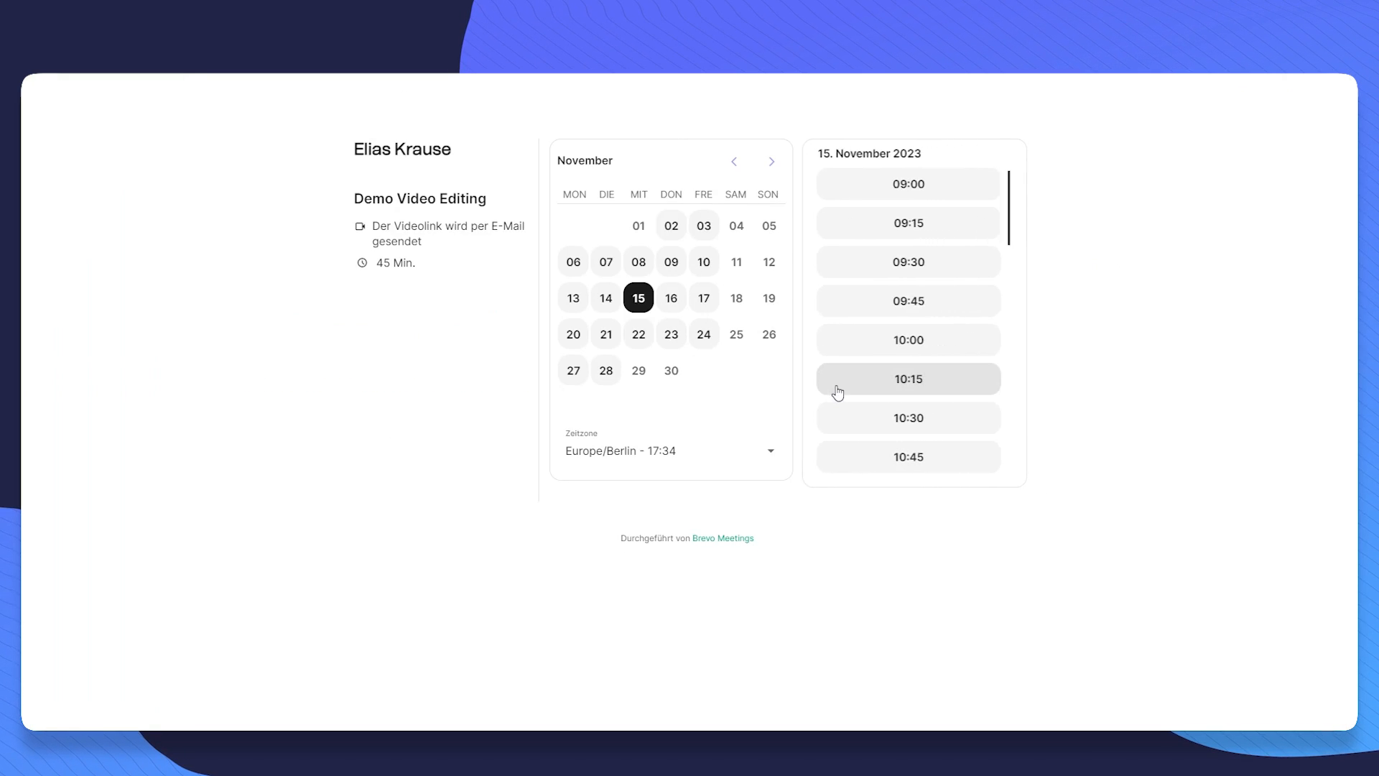
click(670, 300)
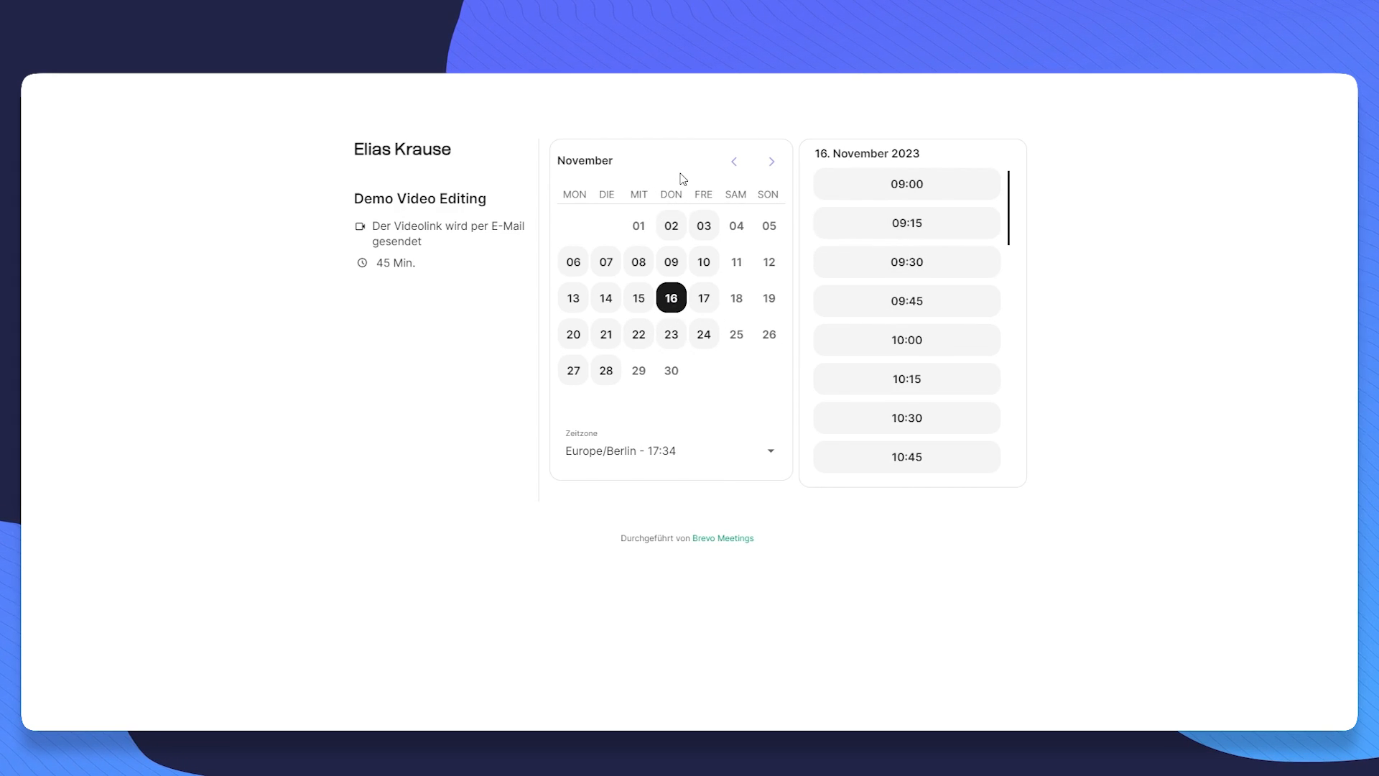
scroll(948, 387, down, 4)
scroll(953, 382, up, 4)
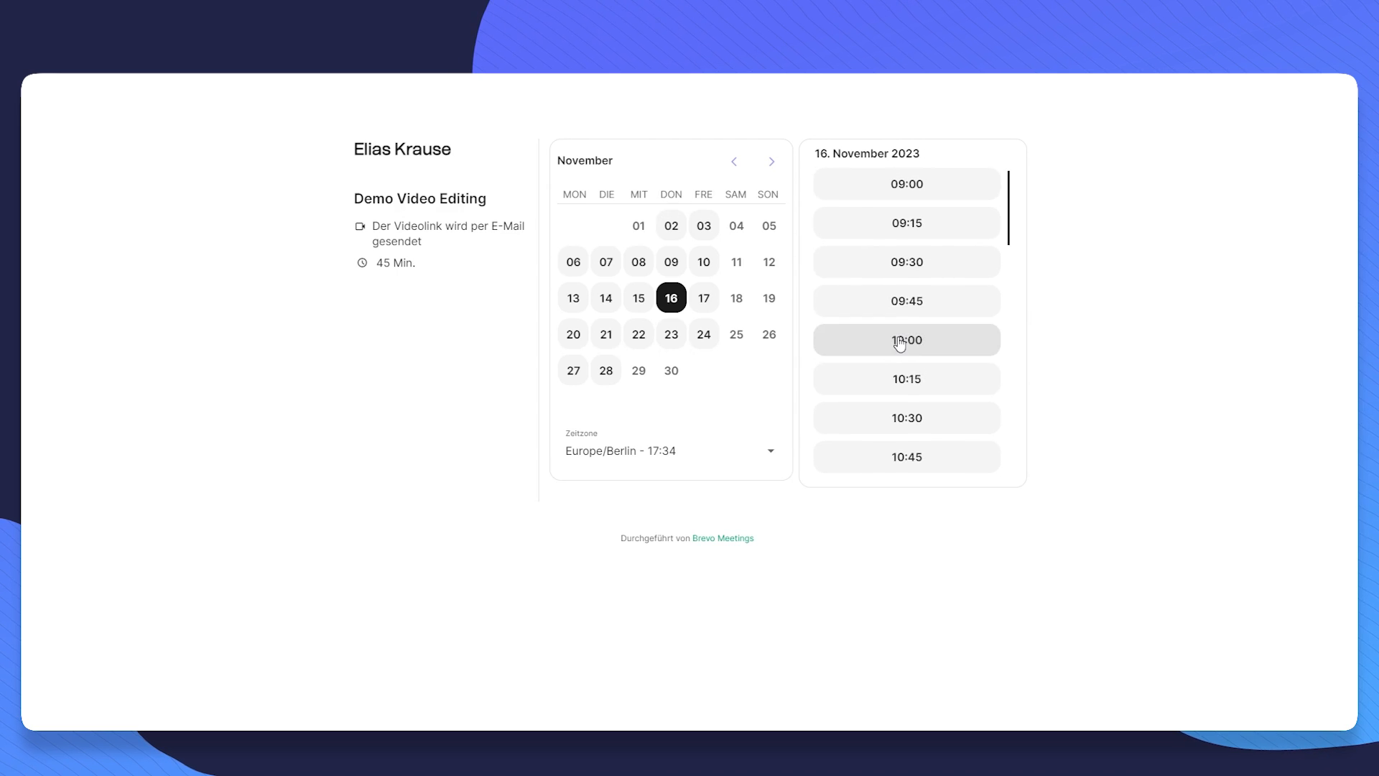
click(900, 343)
click(899, 343)
Look over the booking form's first-name field, then return to Brevo's Calls section
drag(692, 114, 978, 195)
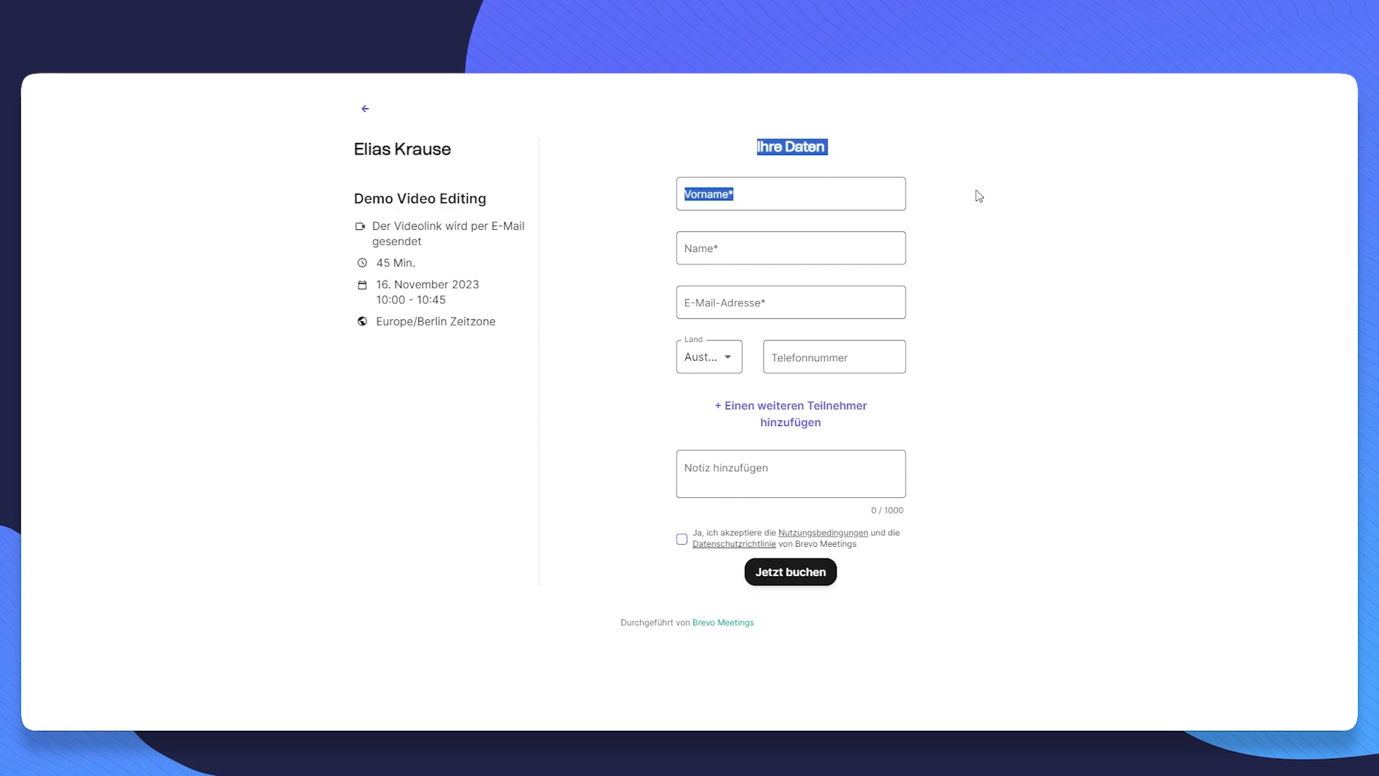
click(978, 195)
click(721, 198)
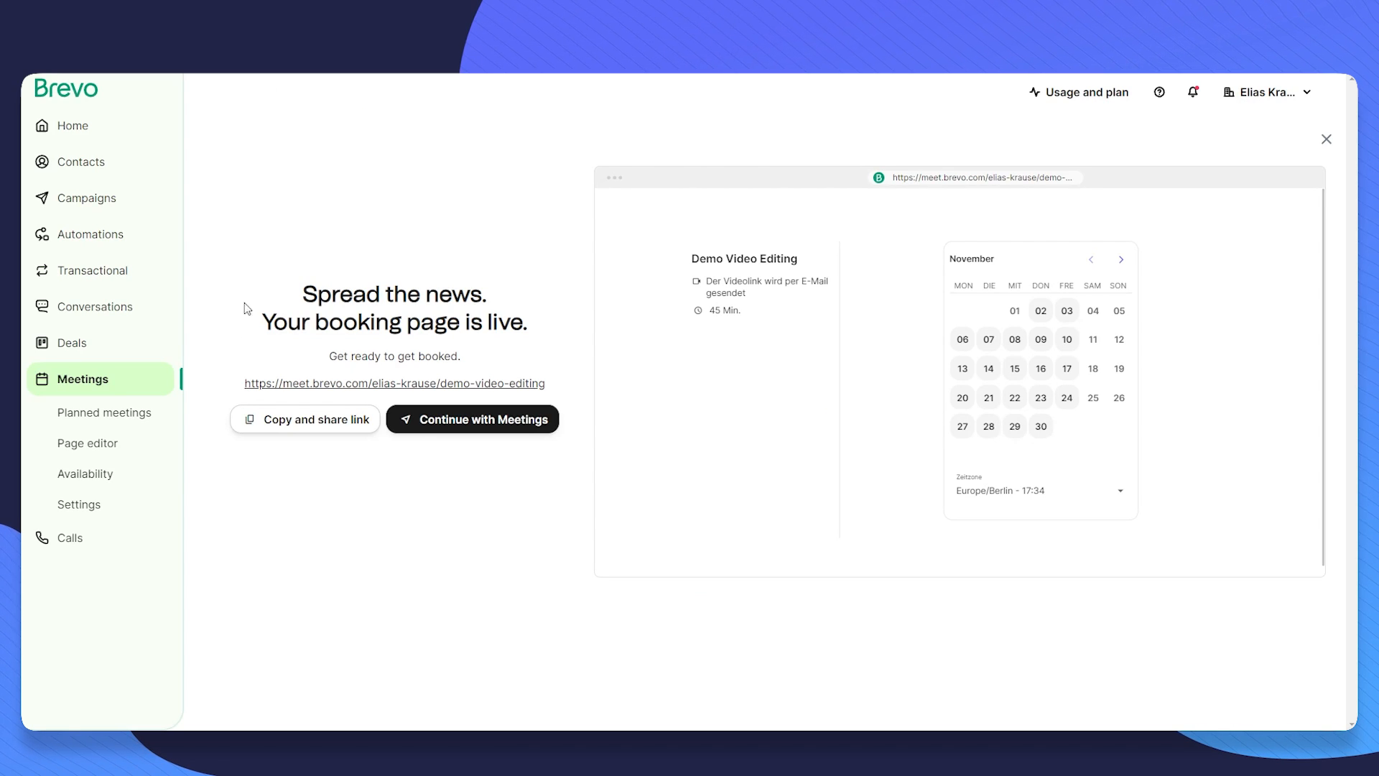
click(89, 549)
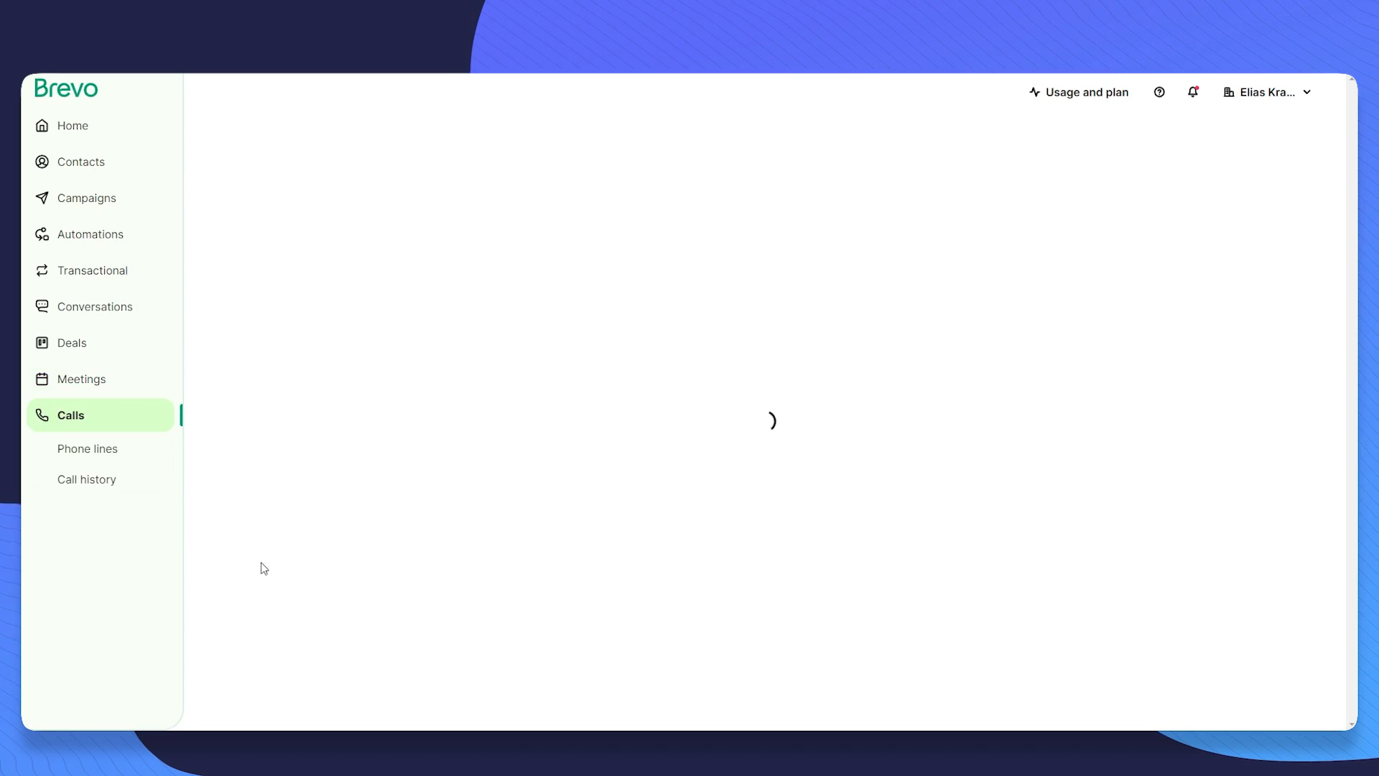